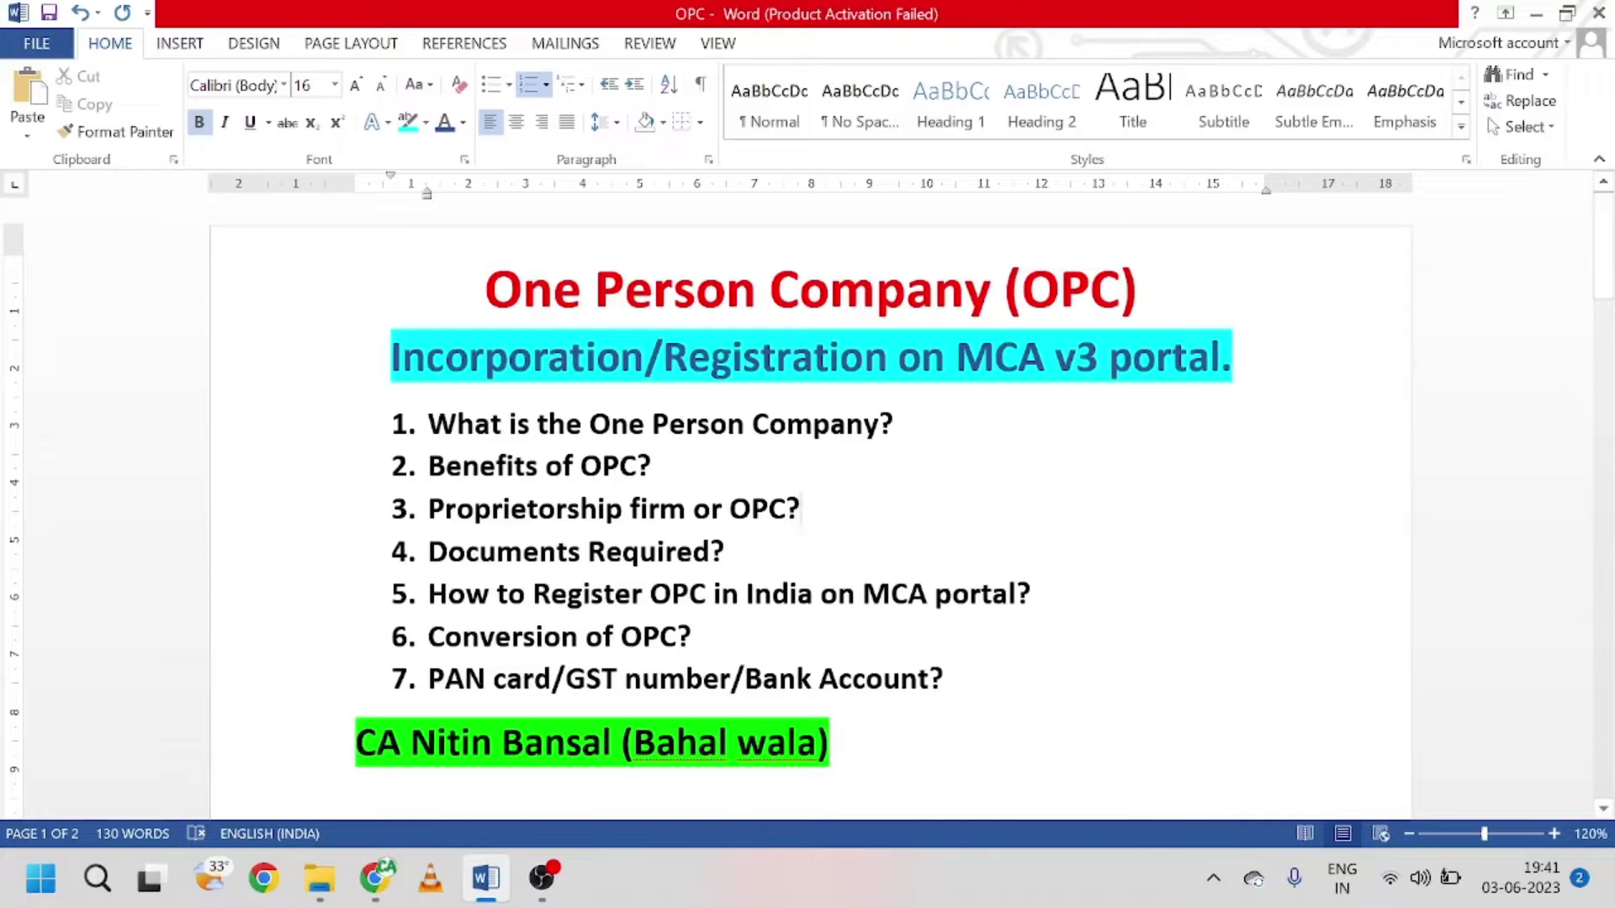
Step: Point out the proprietorship-or-OPC question, the One Person Company title and 'OPC?' in question 3
left_click(526, 509)
left_click(1137, 289)
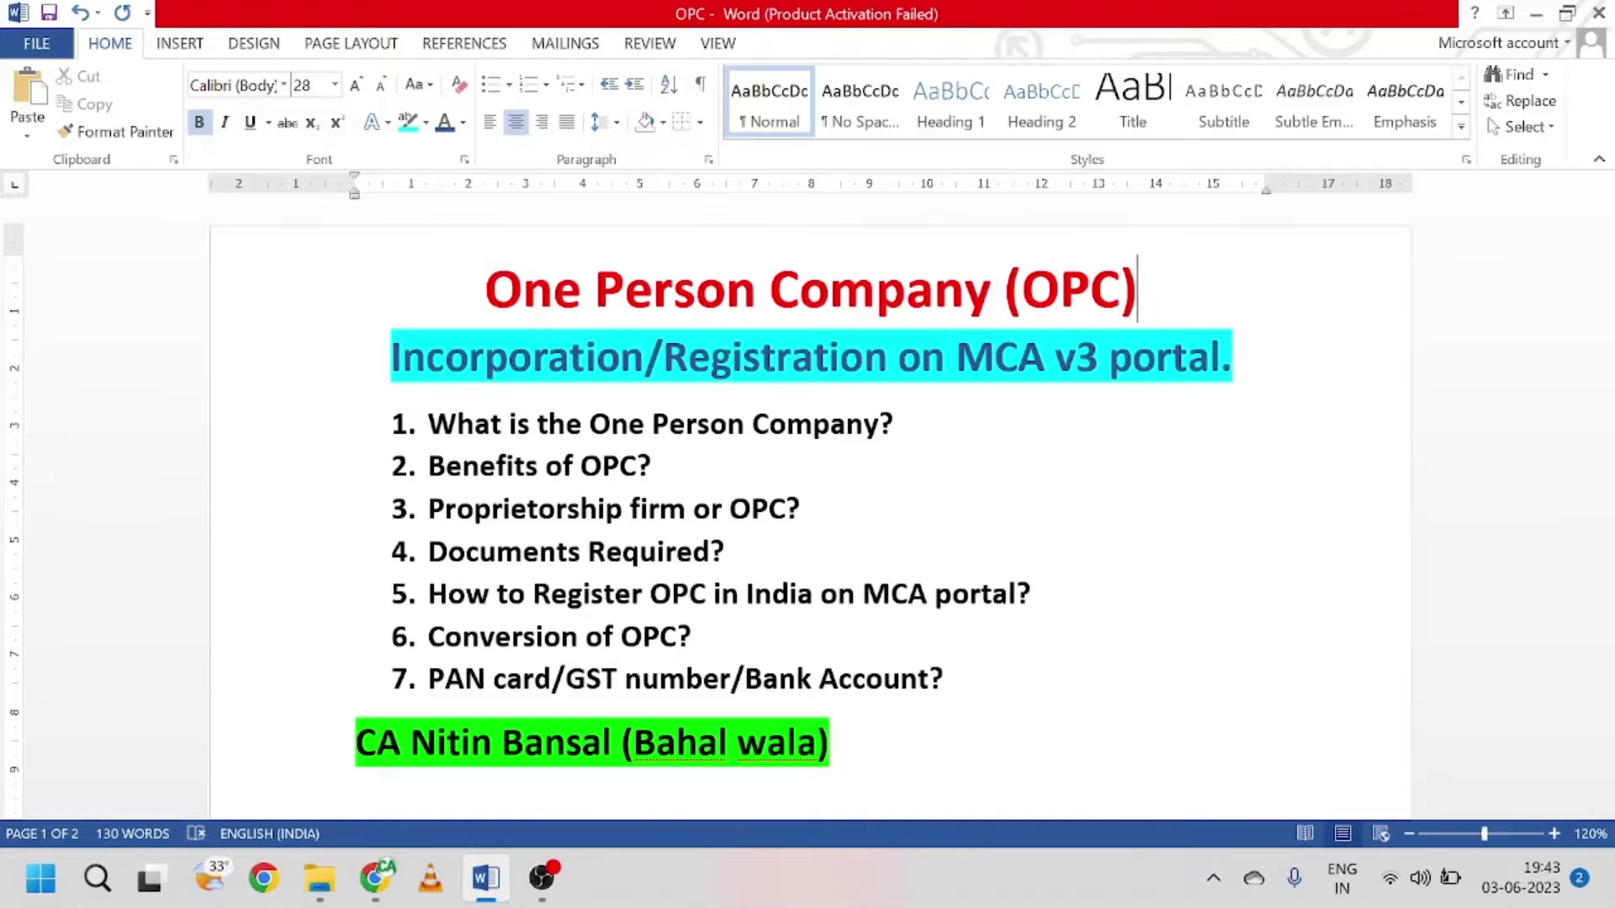
left_click(802, 509)
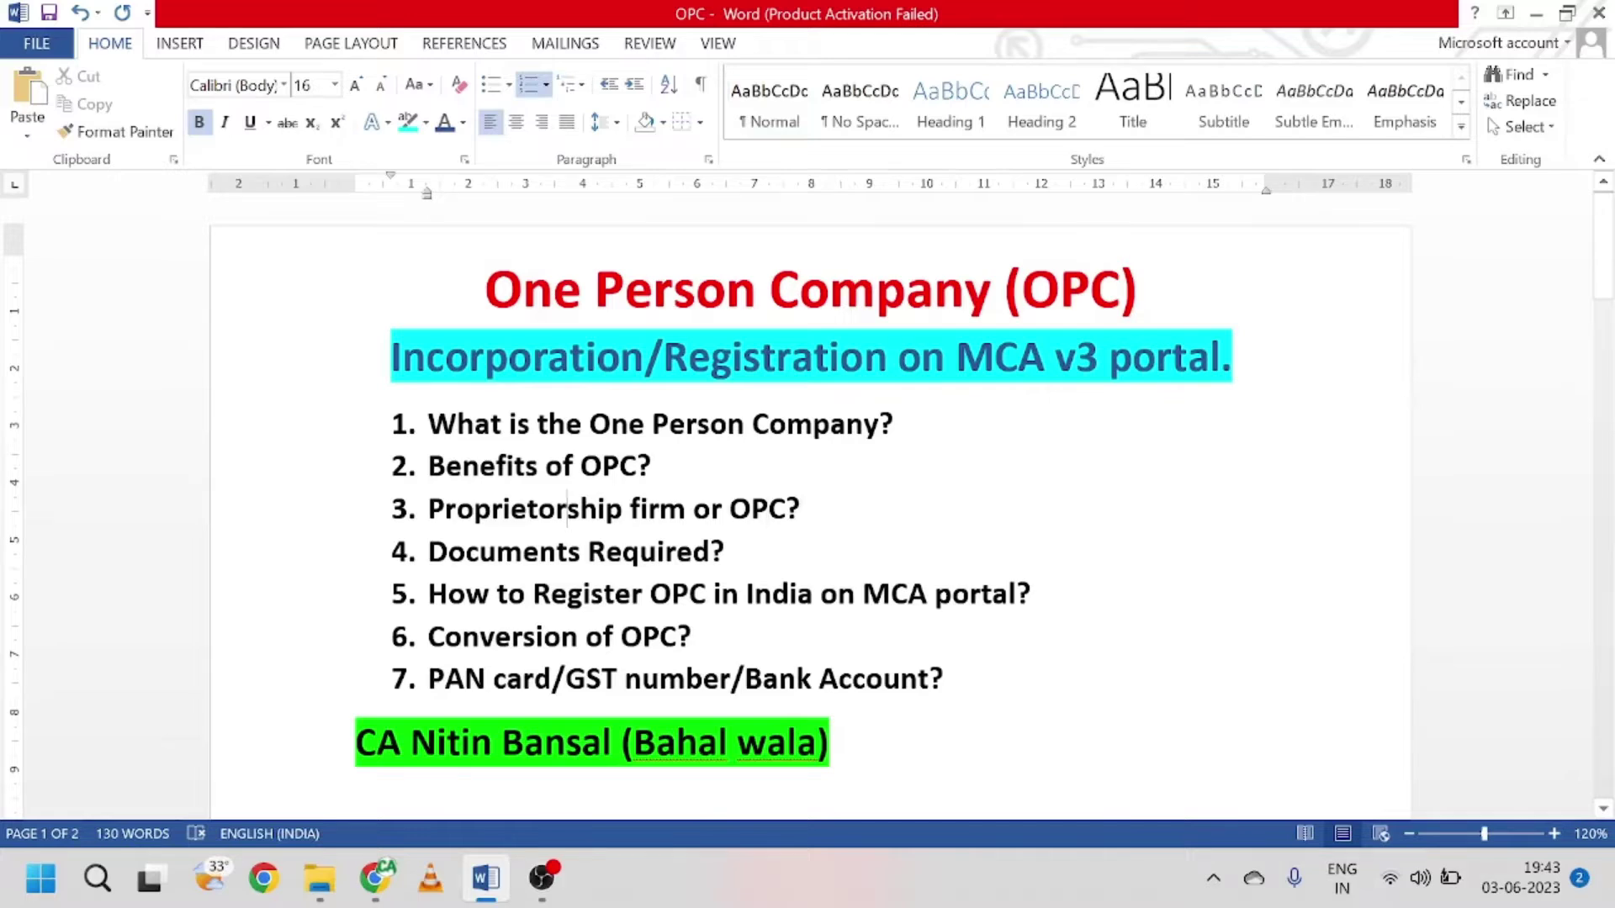
left_click(492, 509)
left_click(475, 509)
left_click_drag(728, 508, 801, 509)
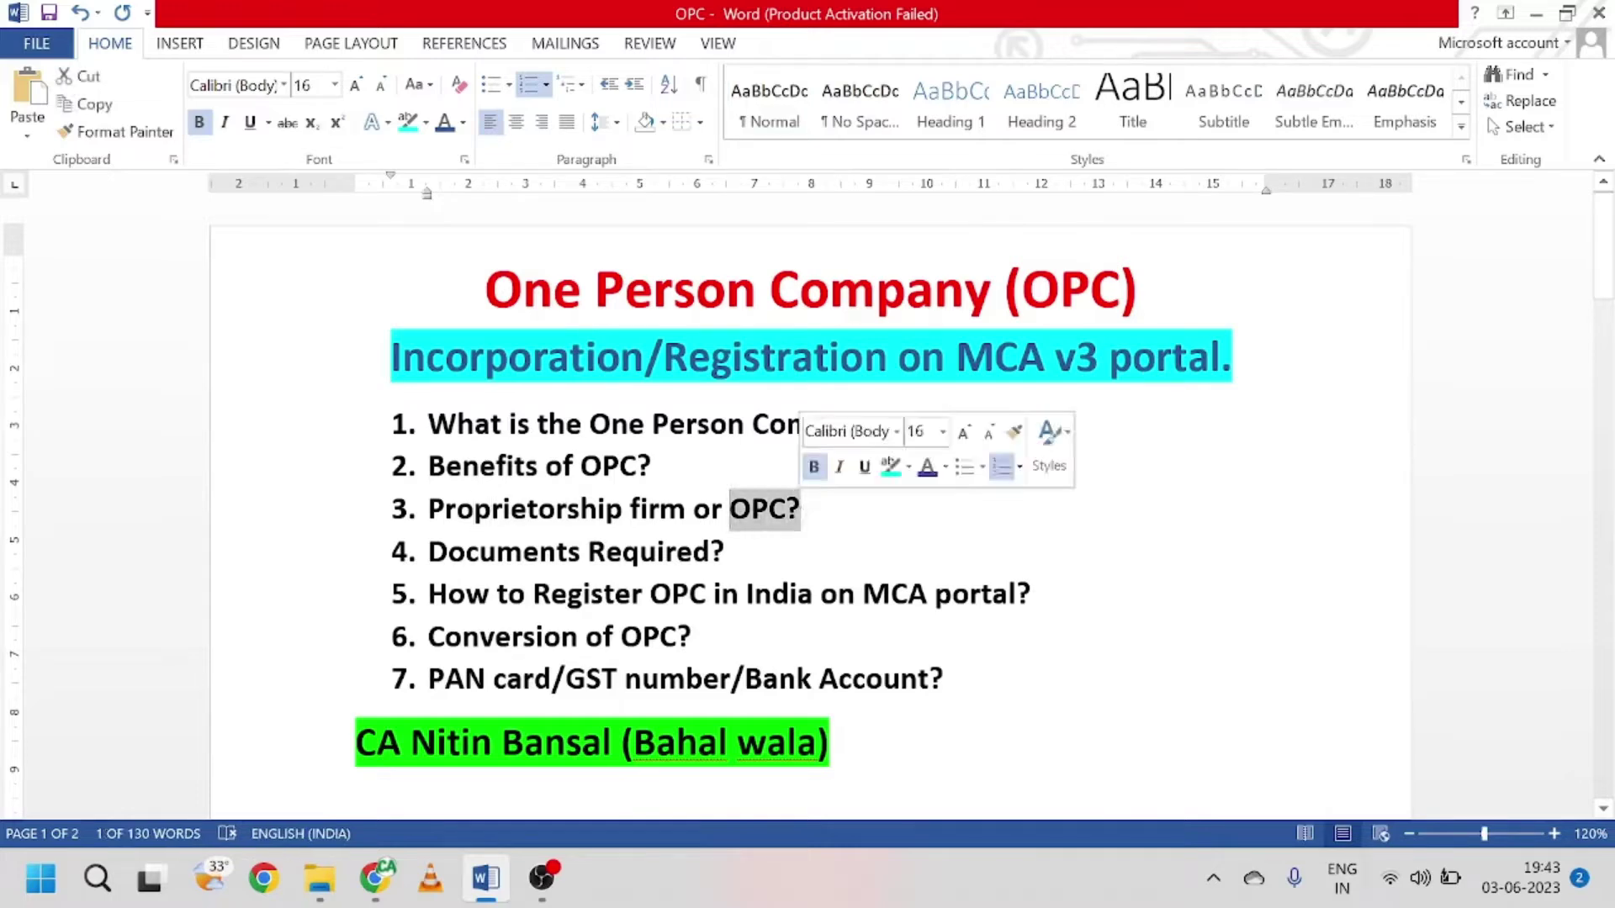
left_click(801, 509)
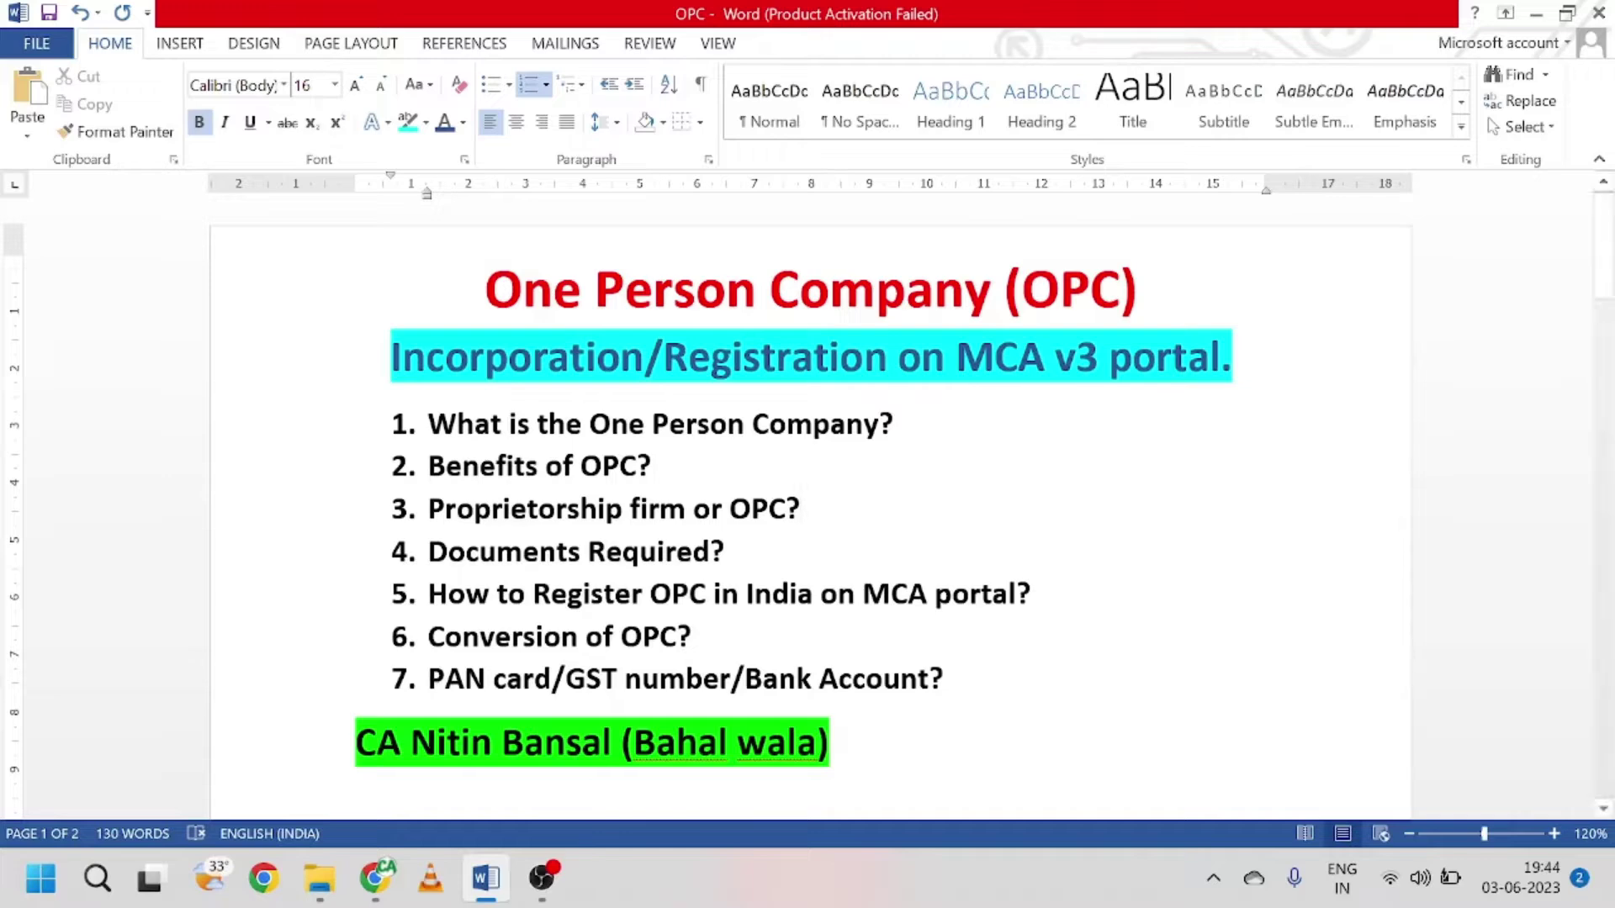
Step: Scroll down and highlight 'Documents Required' in topic 4
scroll(807, 505, "down", 1)
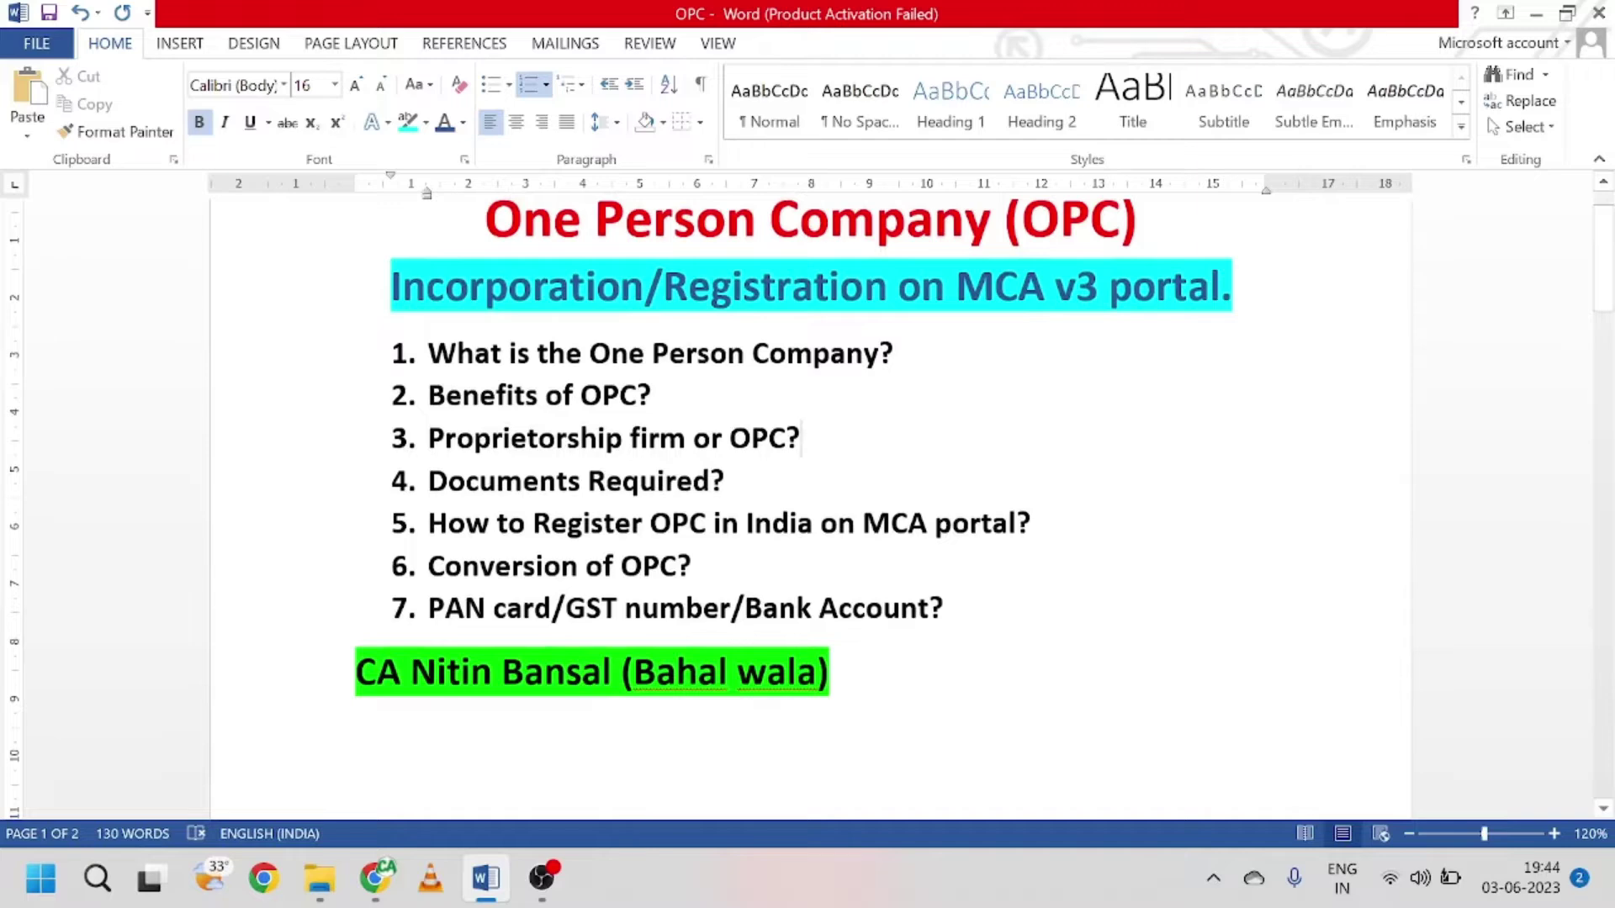
left_click_drag(428, 481, 711, 481)
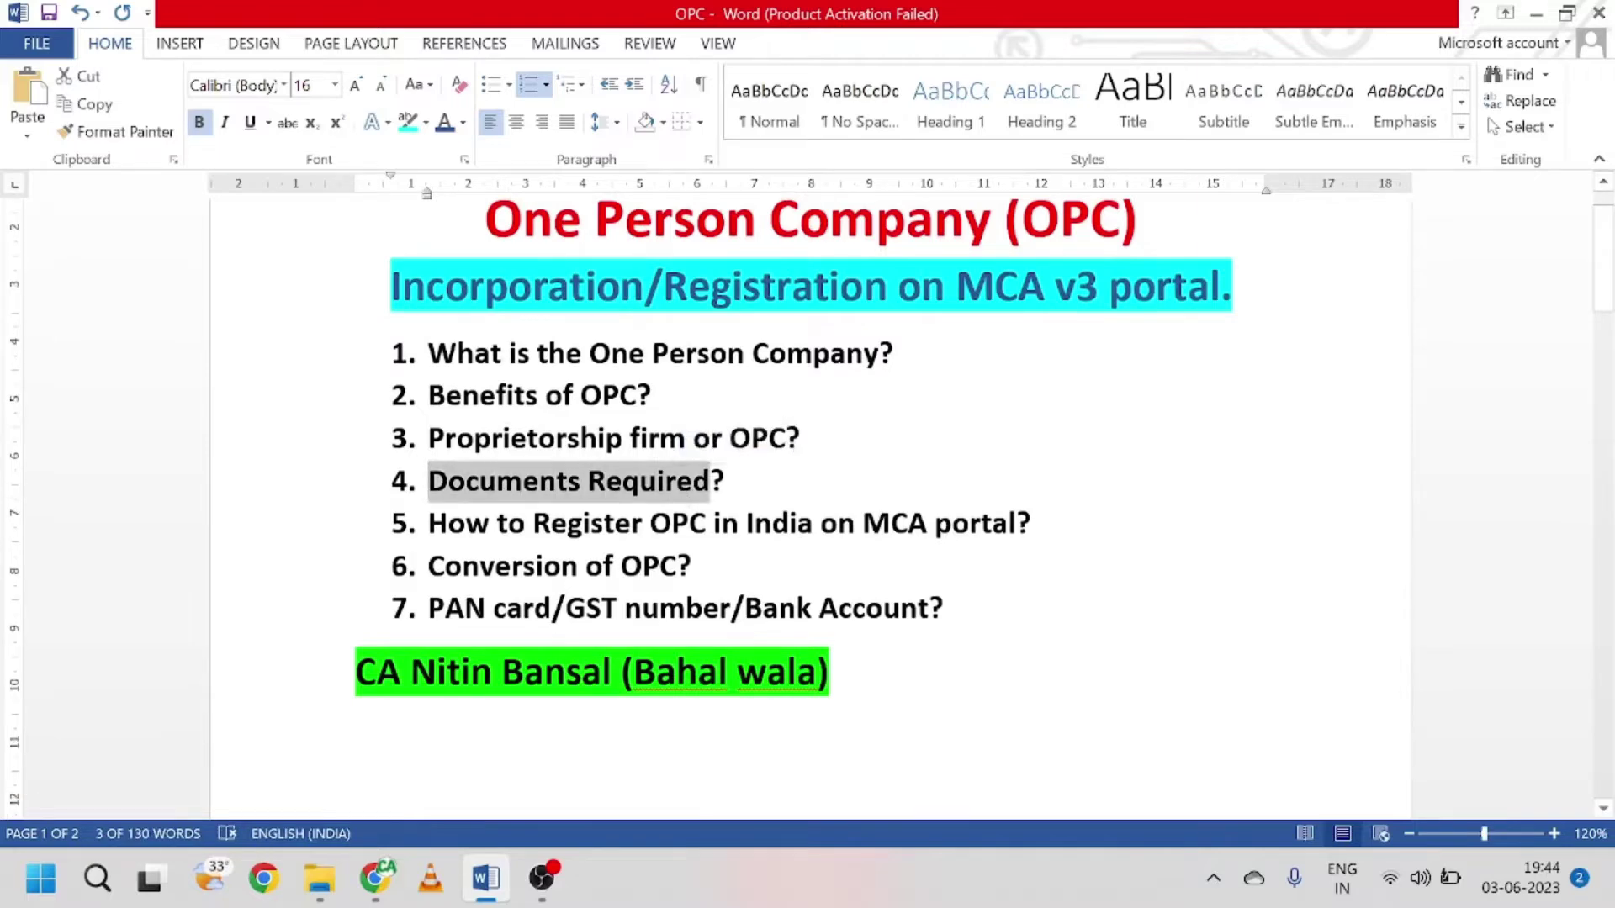
scroll(807, 505, "down", 8)
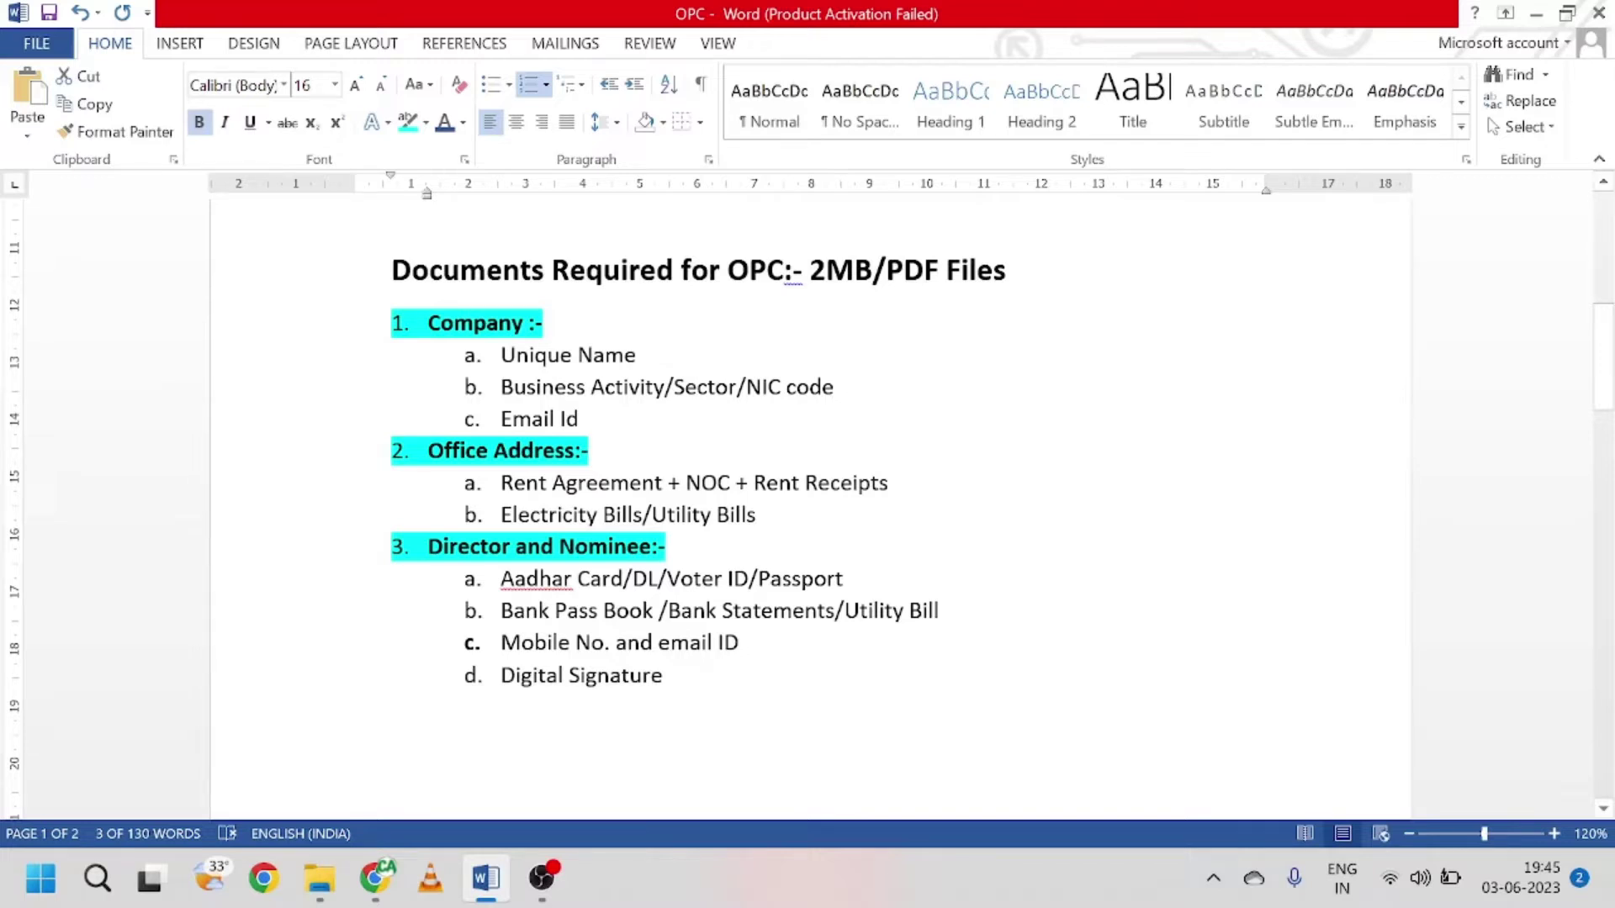
left_click(593, 451)
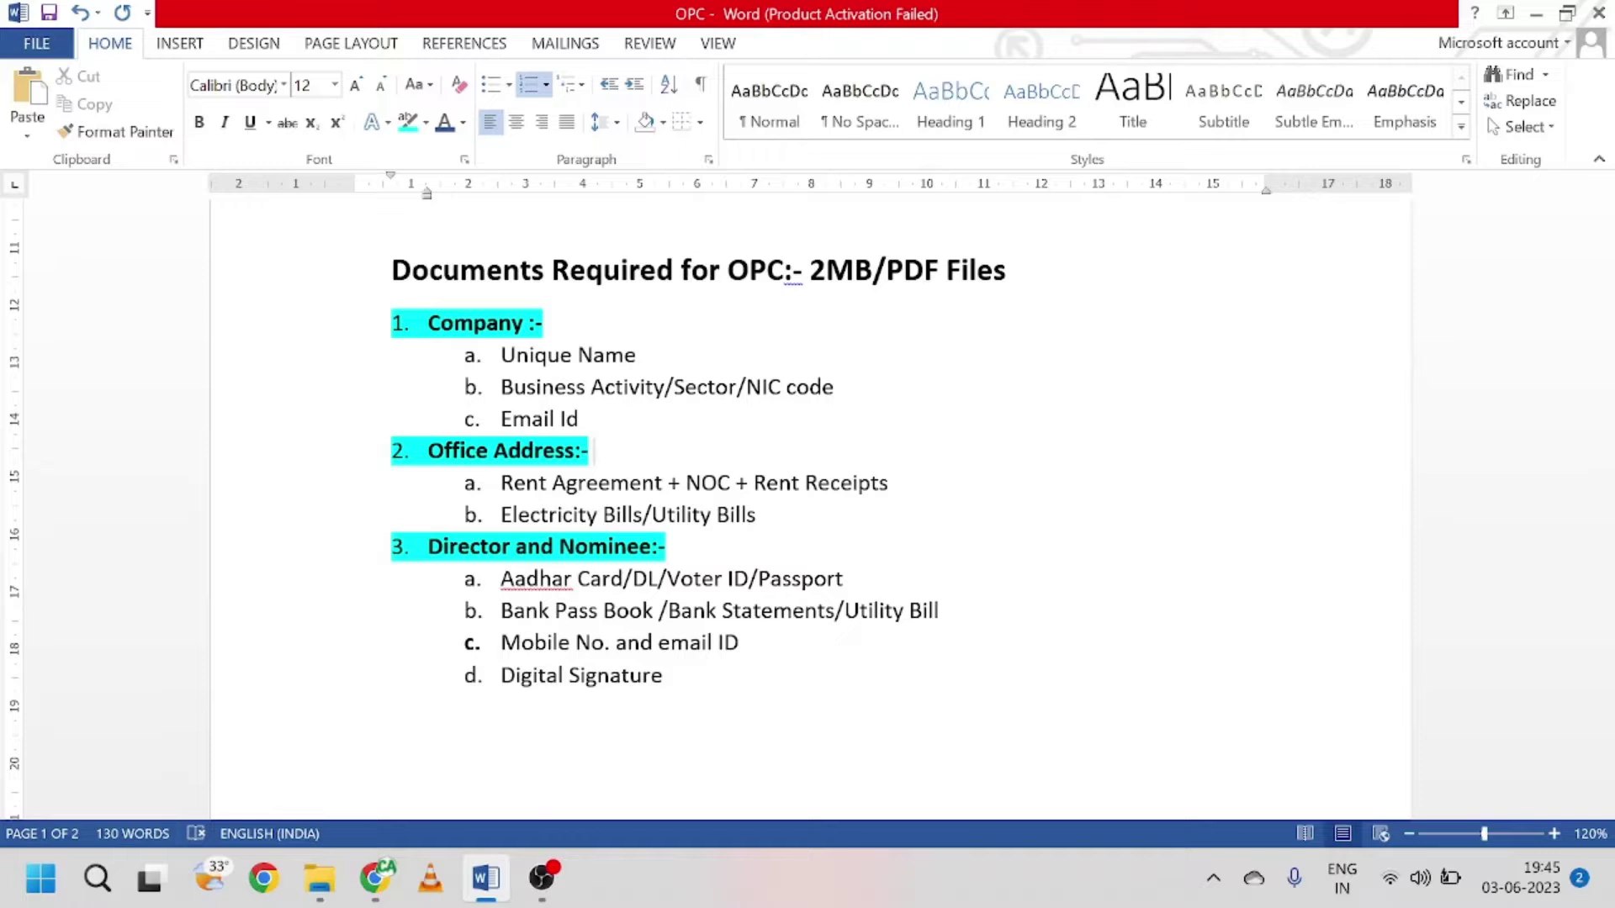
left_click(840, 484)
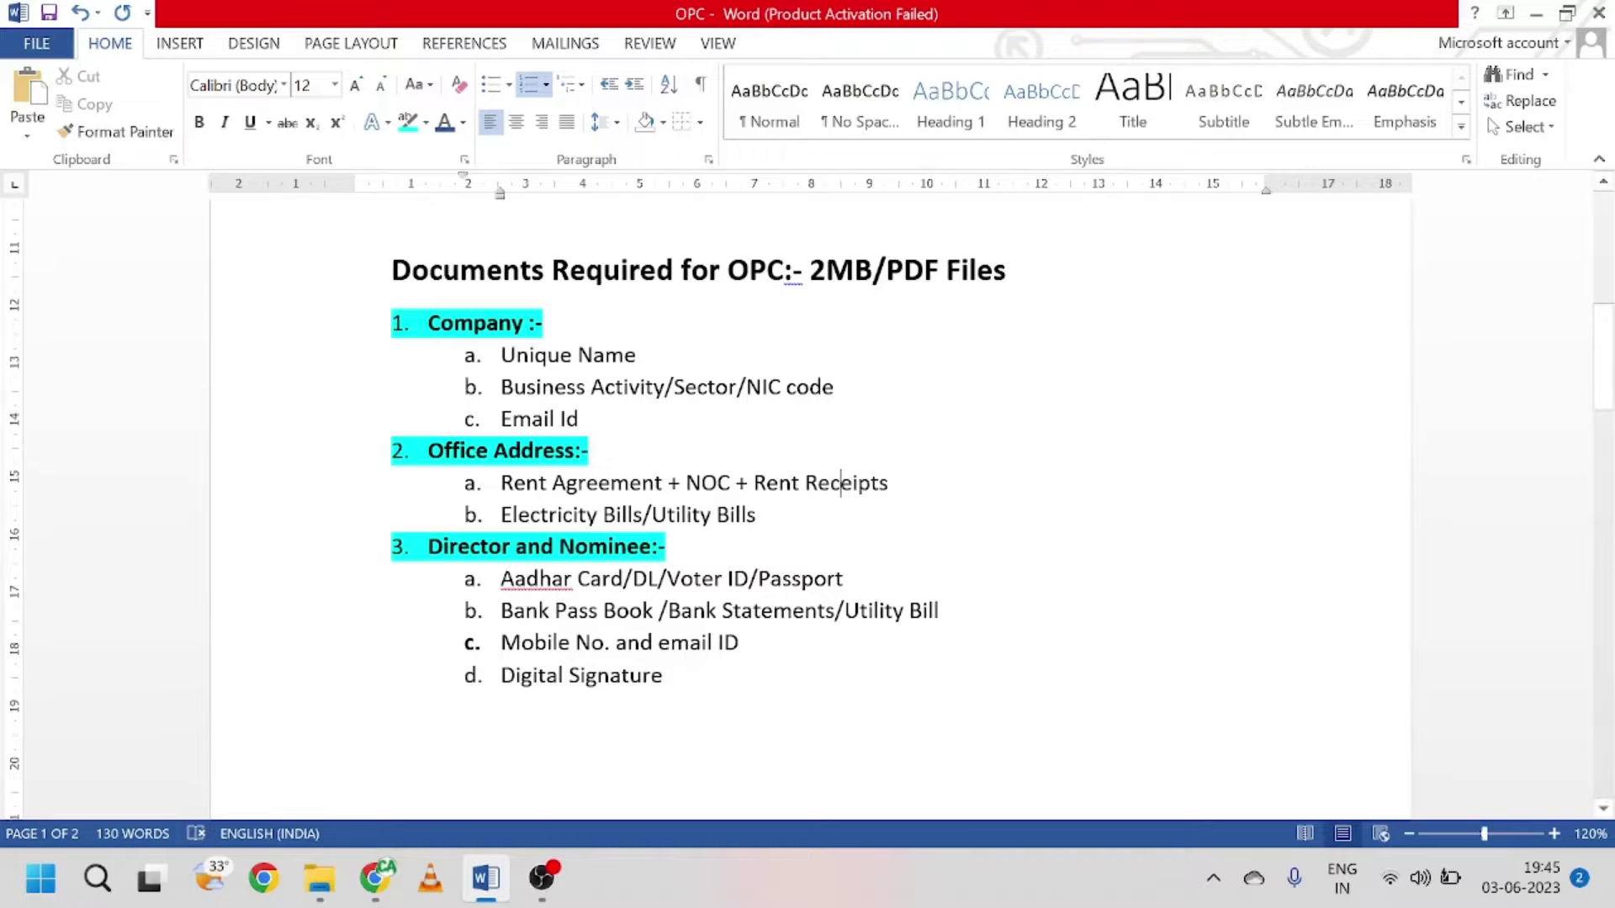
left_click(818, 483)
left_click(756, 514)
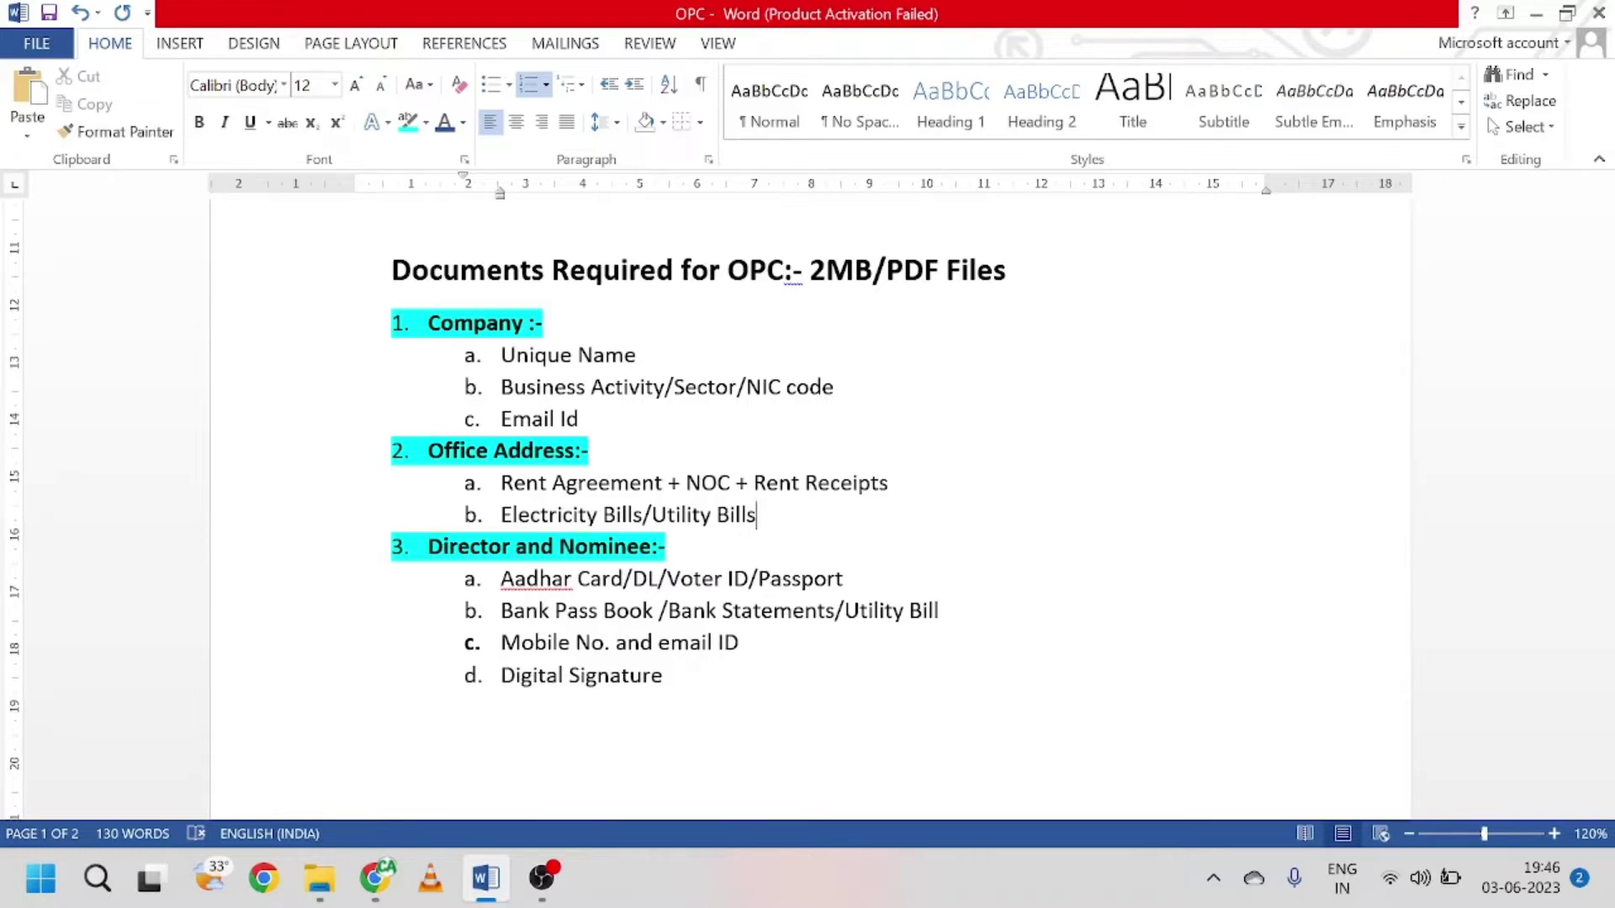
left_click(589, 547)
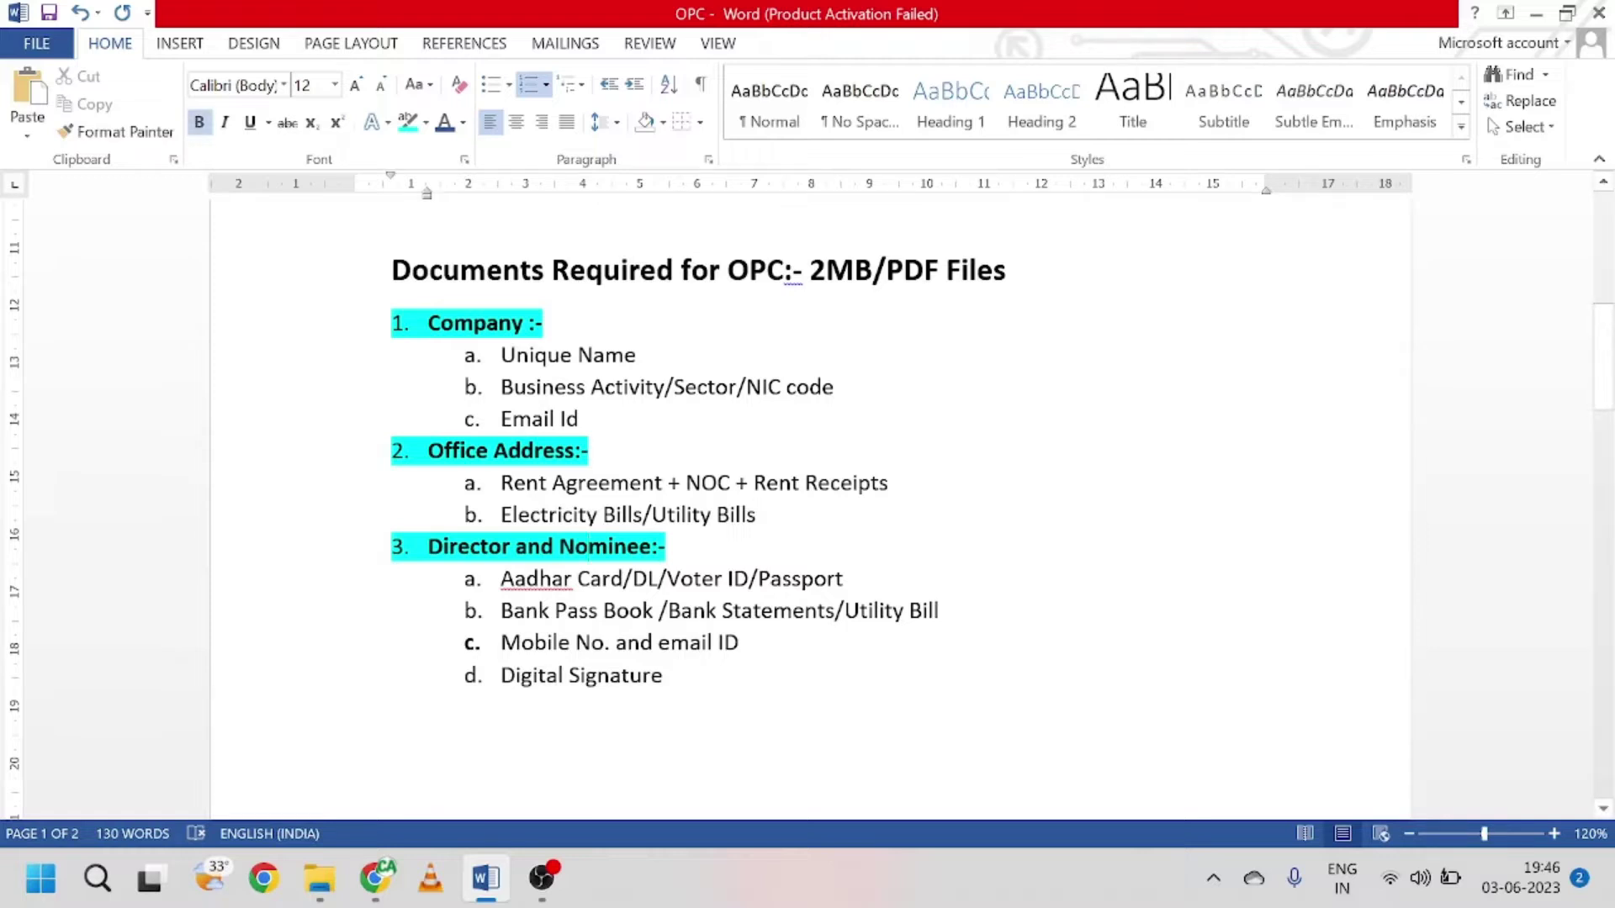
left_click(501, 579)
left_click_drag(501, 611, 950, 612)
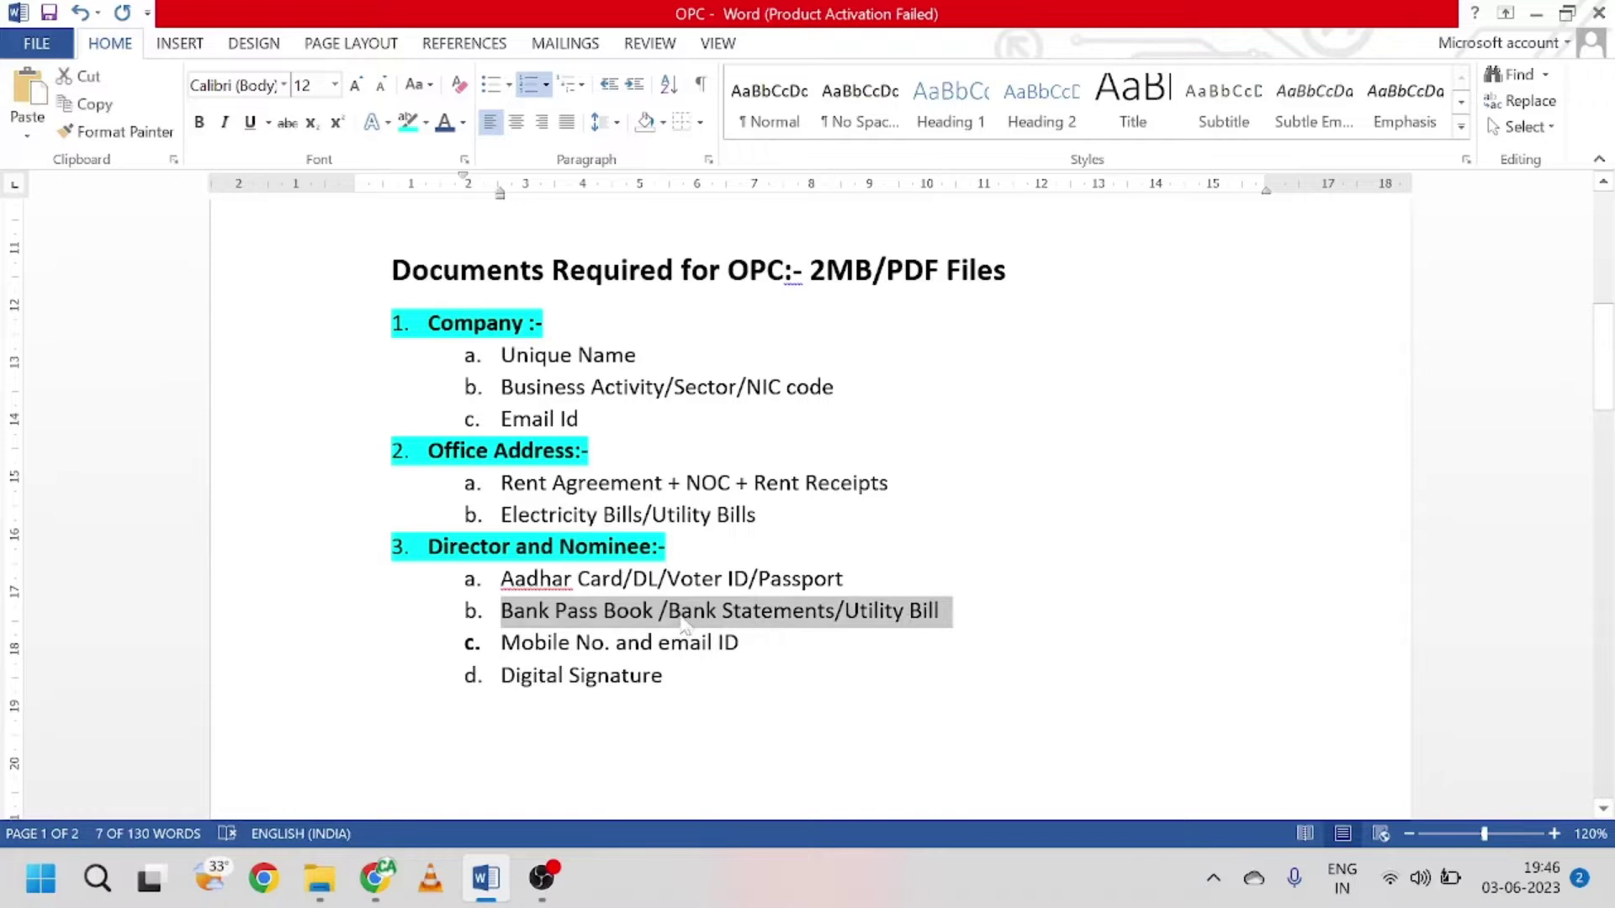
left_click(550, 611)
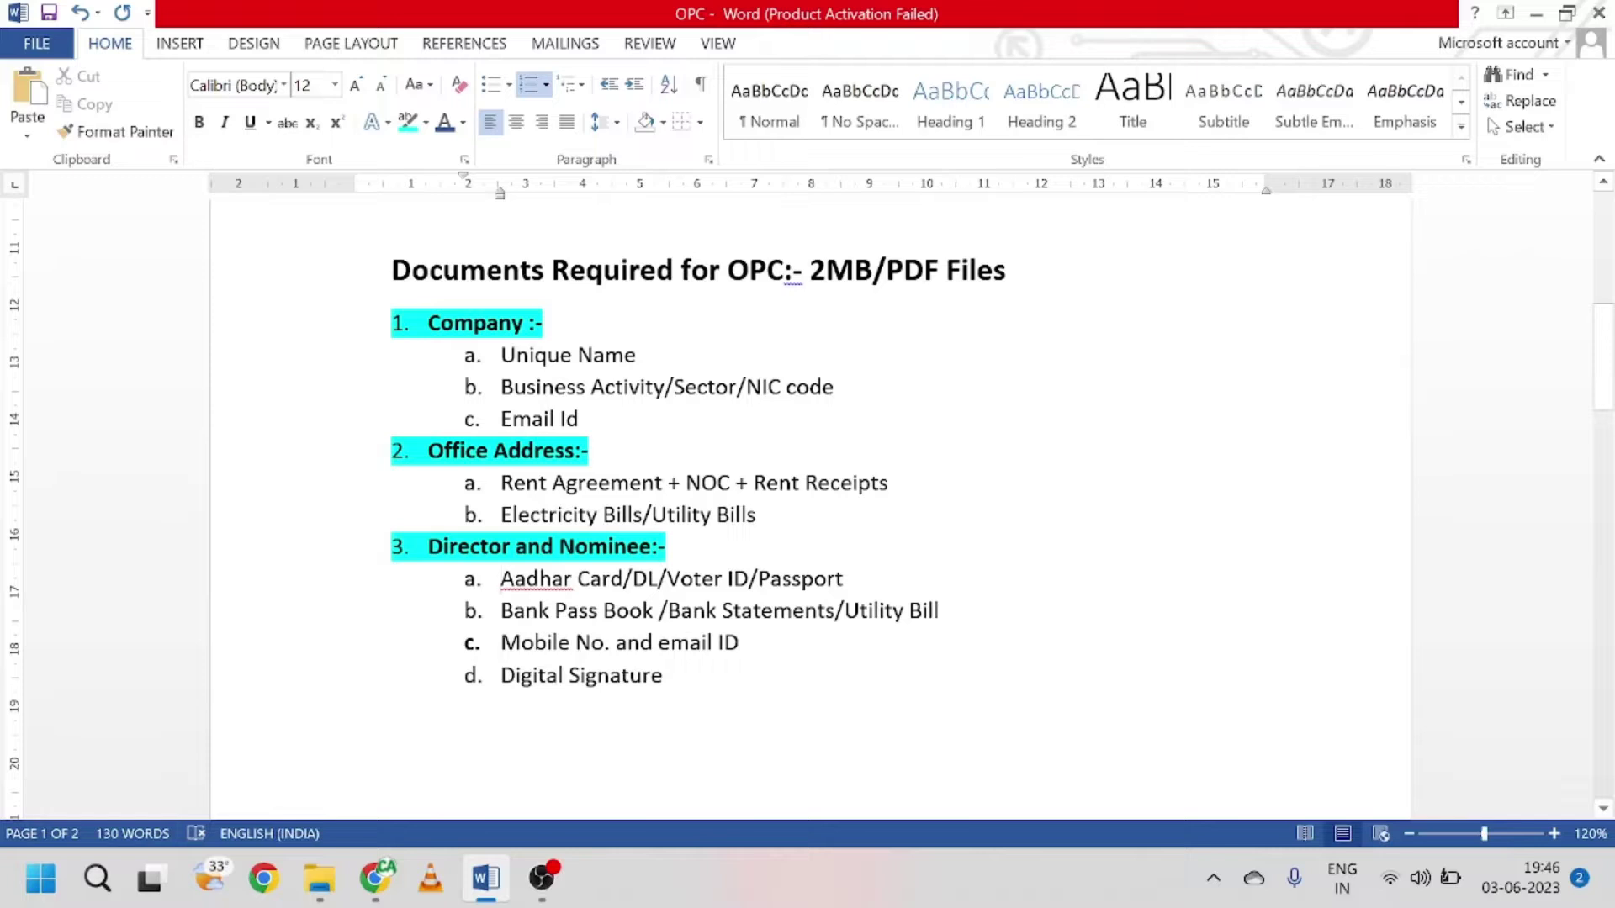
left_click(664, 675)
Step: Highlight '2MB/PDF Files' in the heading, then clear the selection
scroll(807, 505, "up", 1)
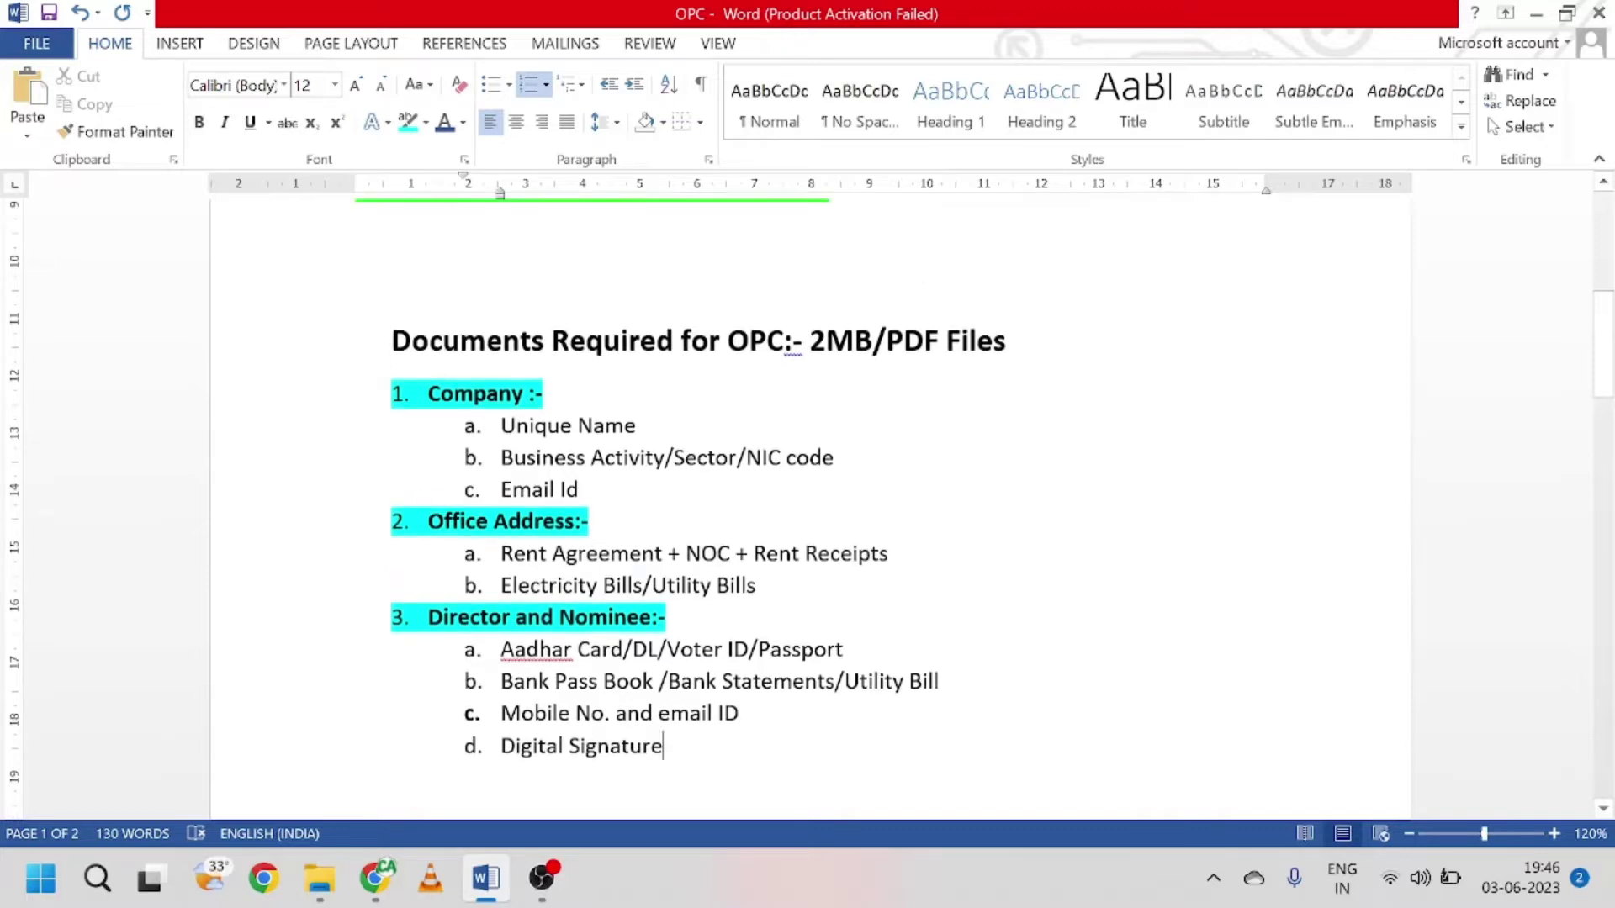
left_click_drag(809, 340, 1006, 341)
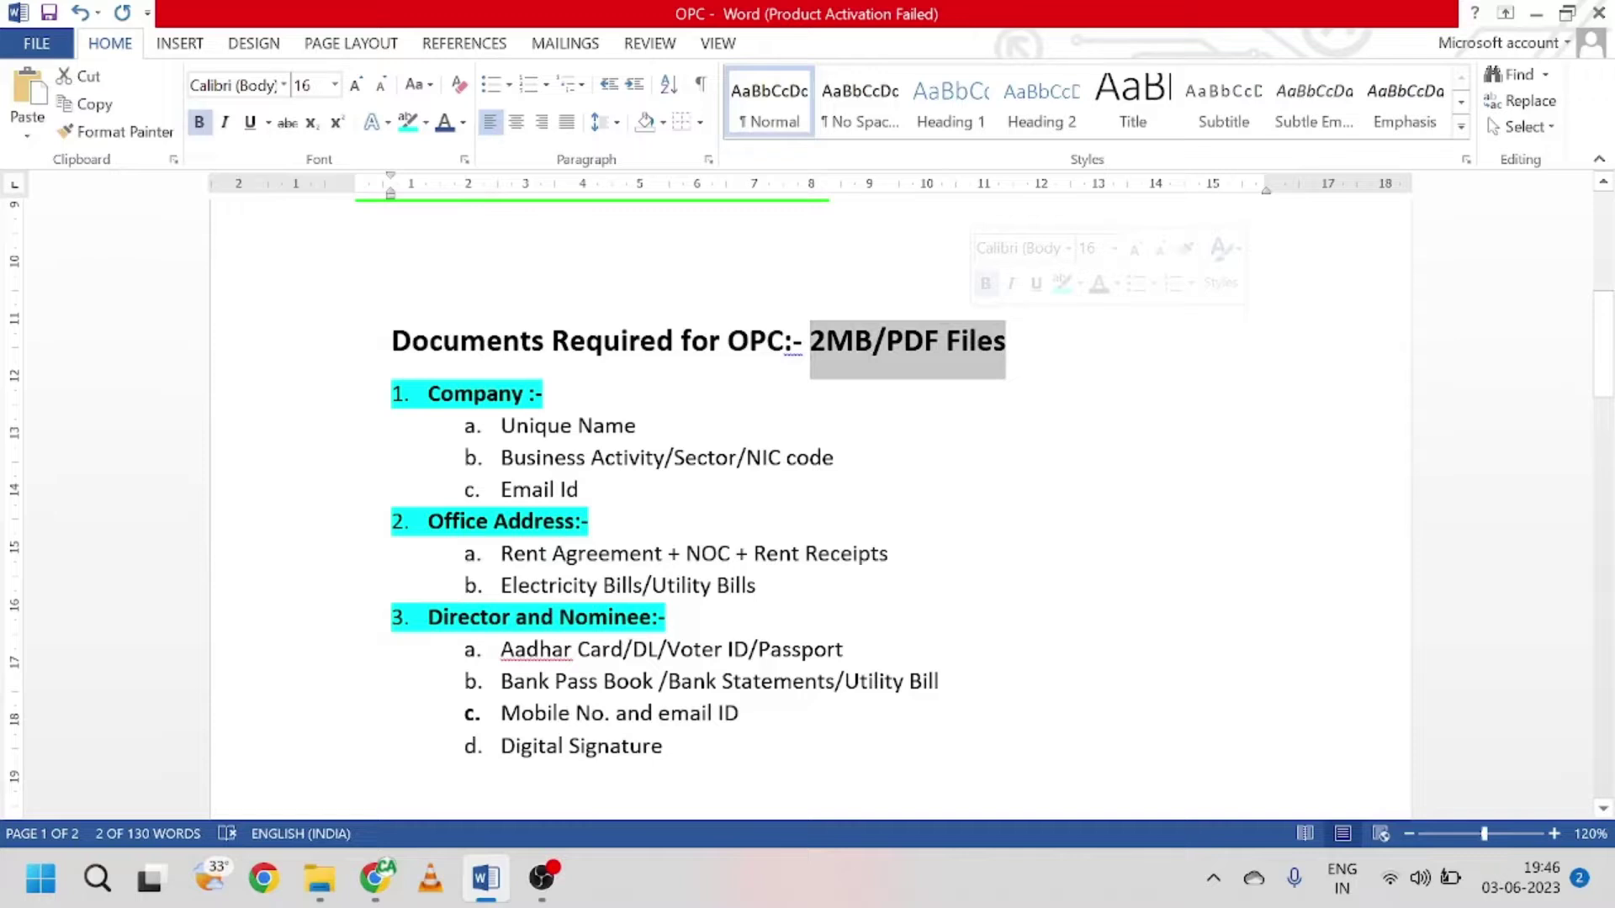
scroll(808, 509, "down", 1)
scroll(807, 509, "up", 1)
left_click(580, 490)
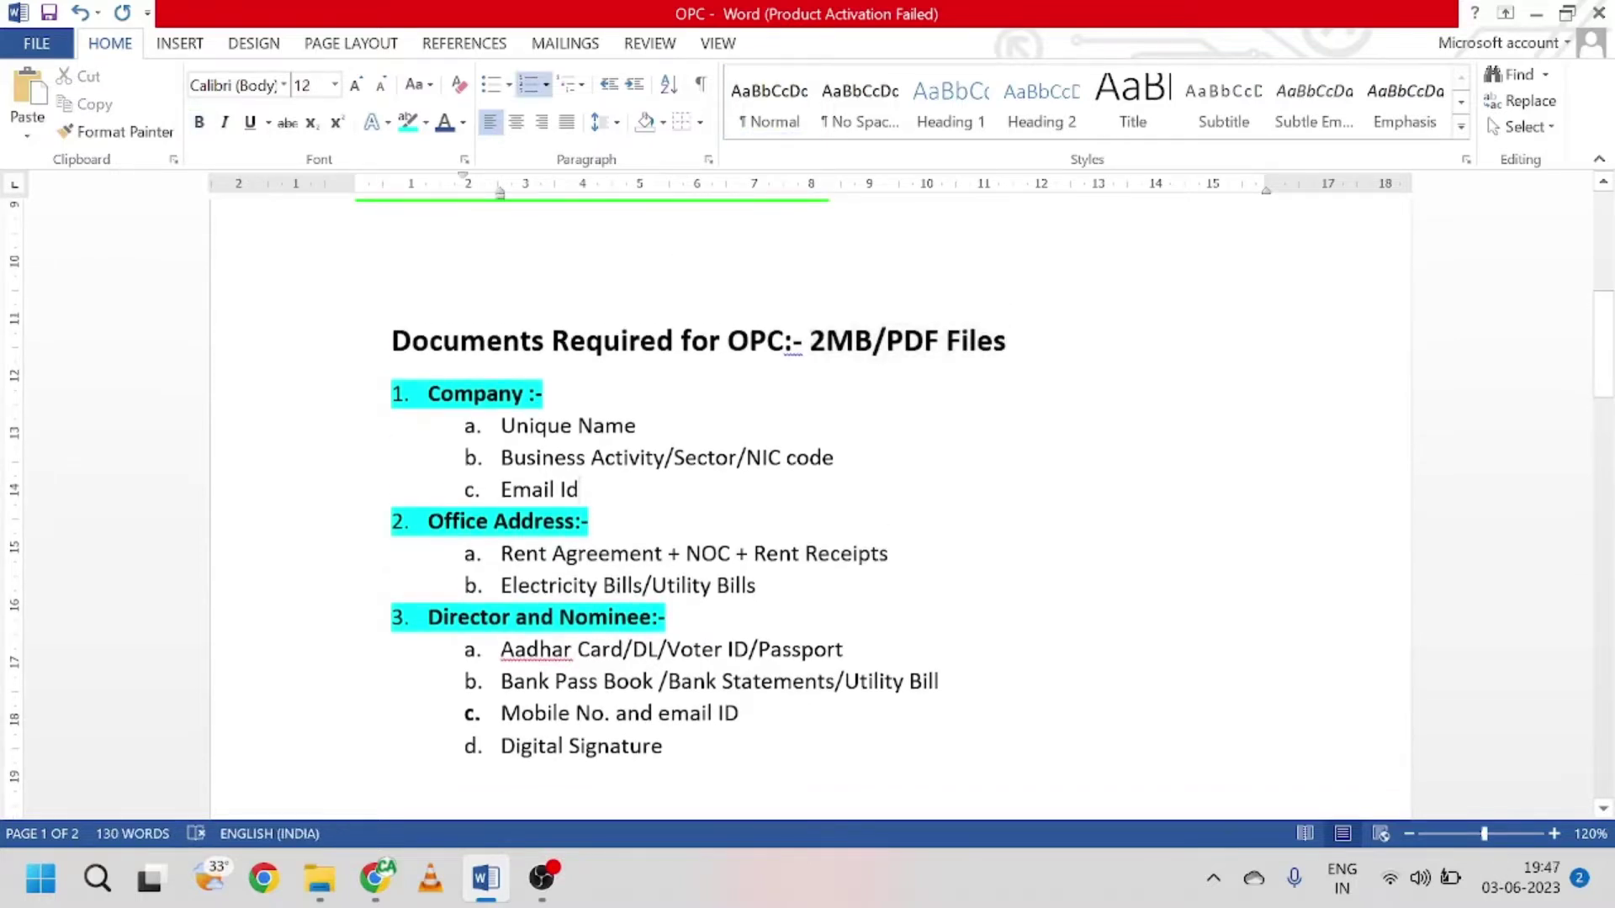
Step: Return to the top of the notes and switch to the MCA home page in Chrome
scroll(807, 504, "up", 6)
scroll(807, 505, "up", 2)
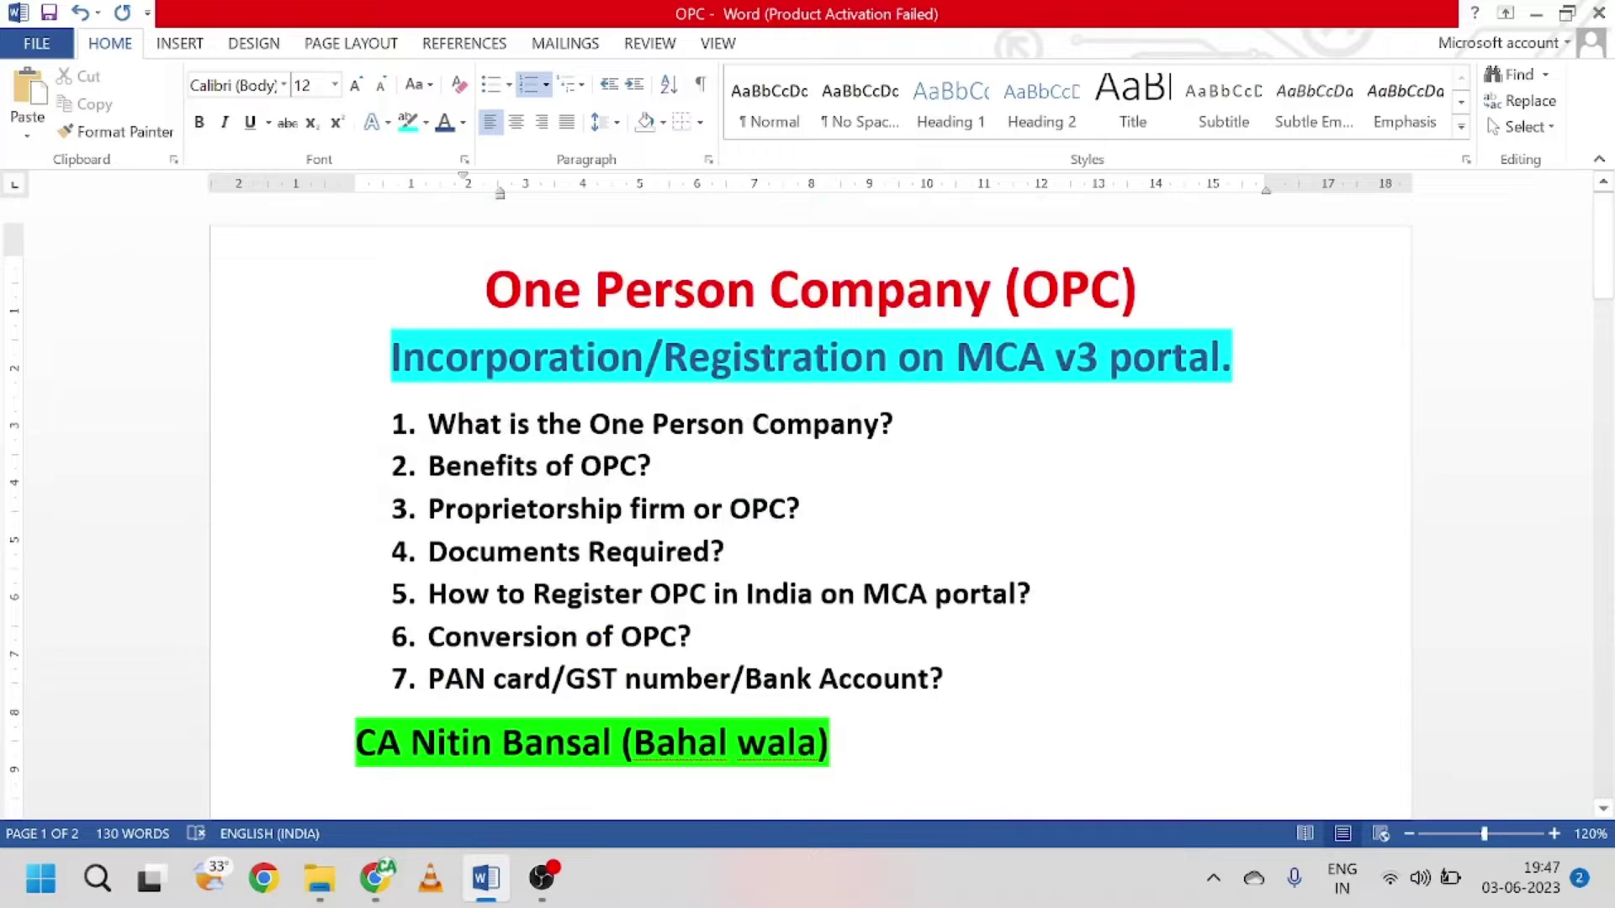
left_click(375, 878)
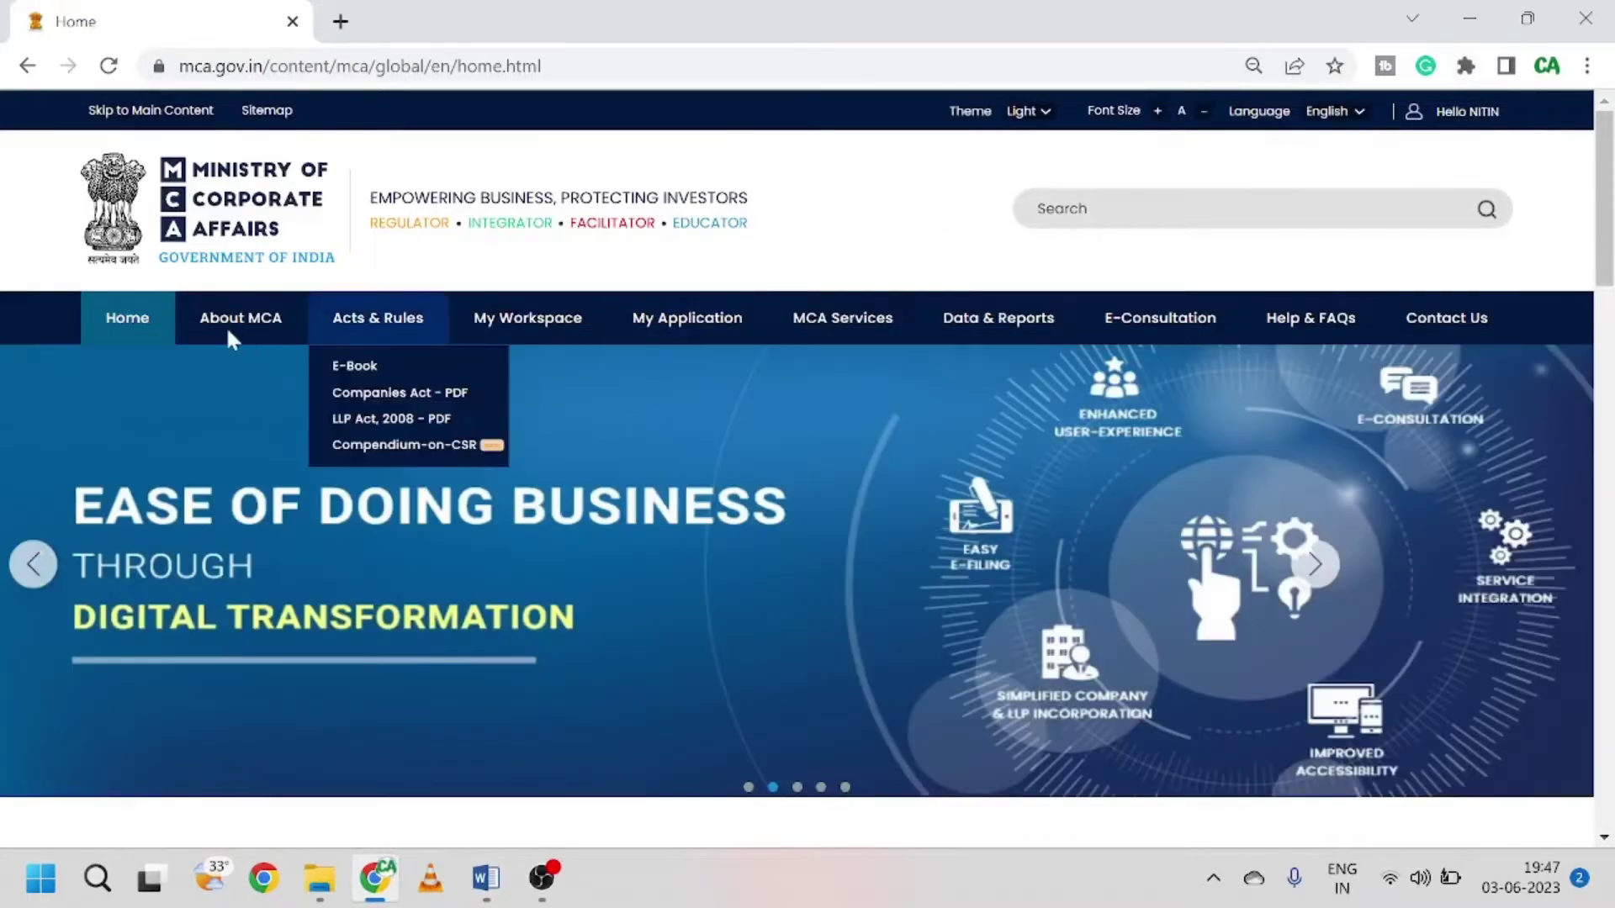
Step: Open 'SPICe+ Form – Reserve name for new company incorporation' under MCA Services > Company e-Filing > Incorporation Services
mouse_move(862, 328)
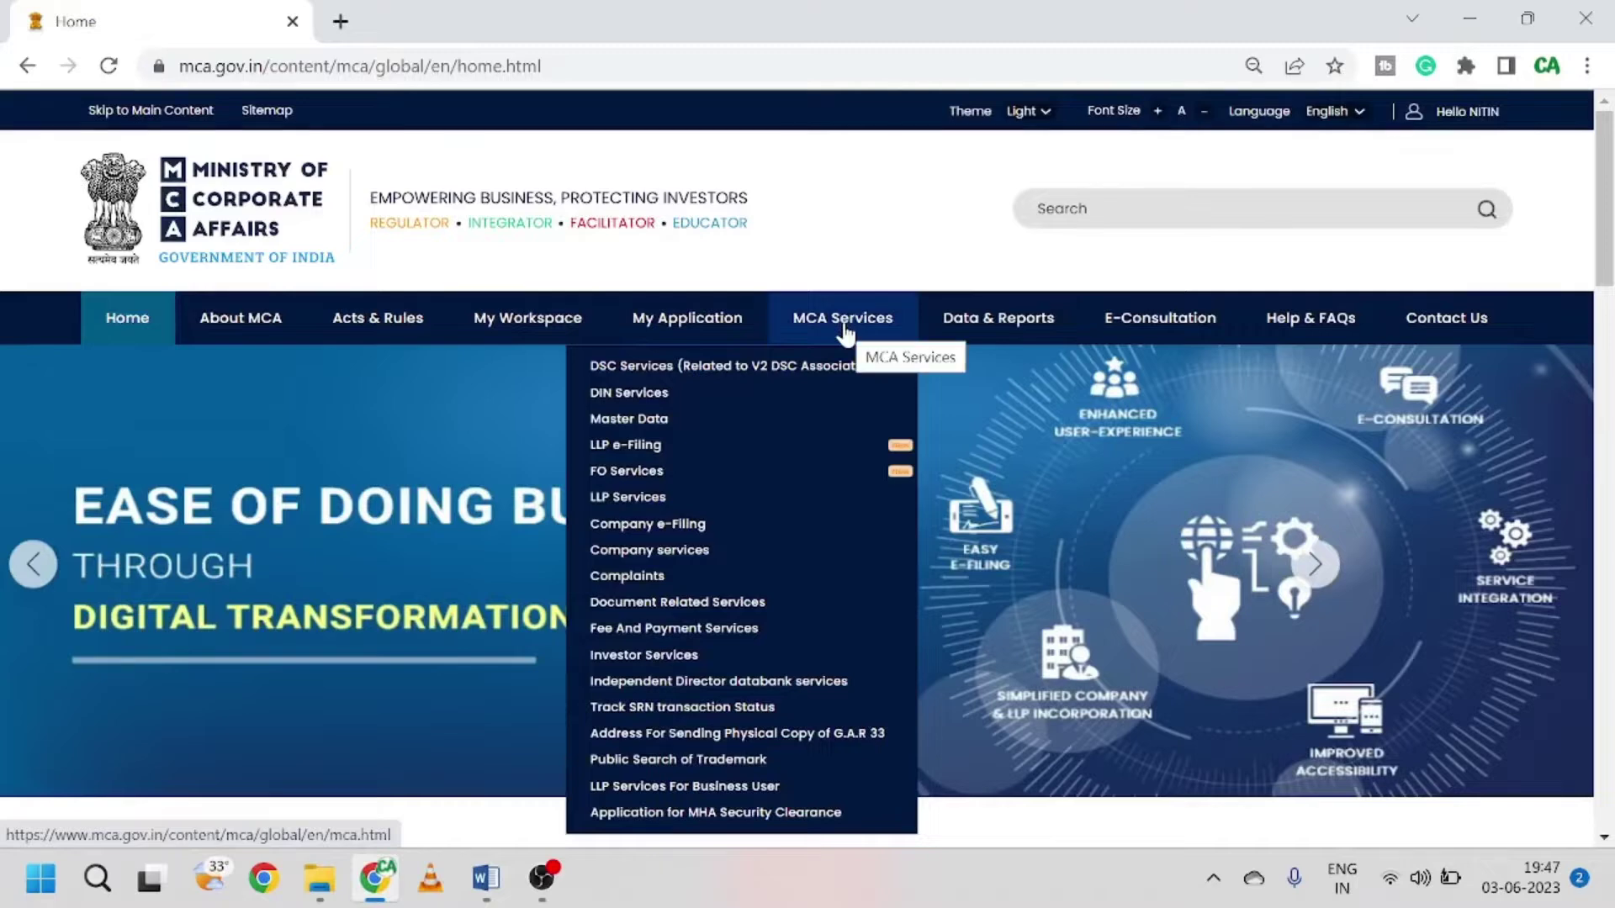
mouse_move(694, 529)
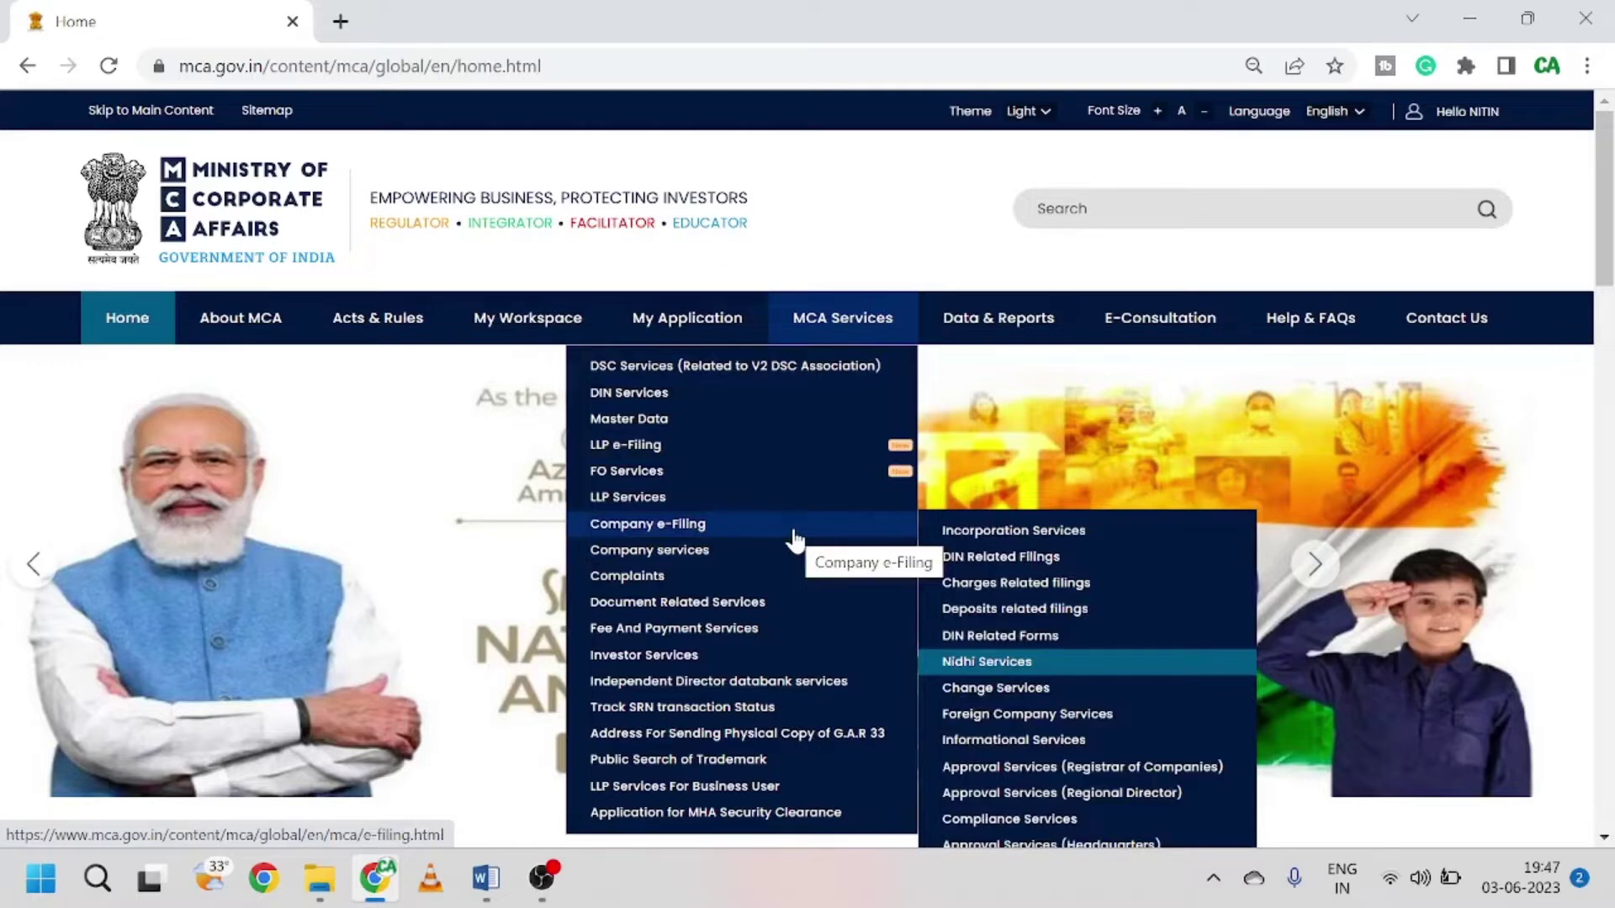
mouse_move(968, 539)
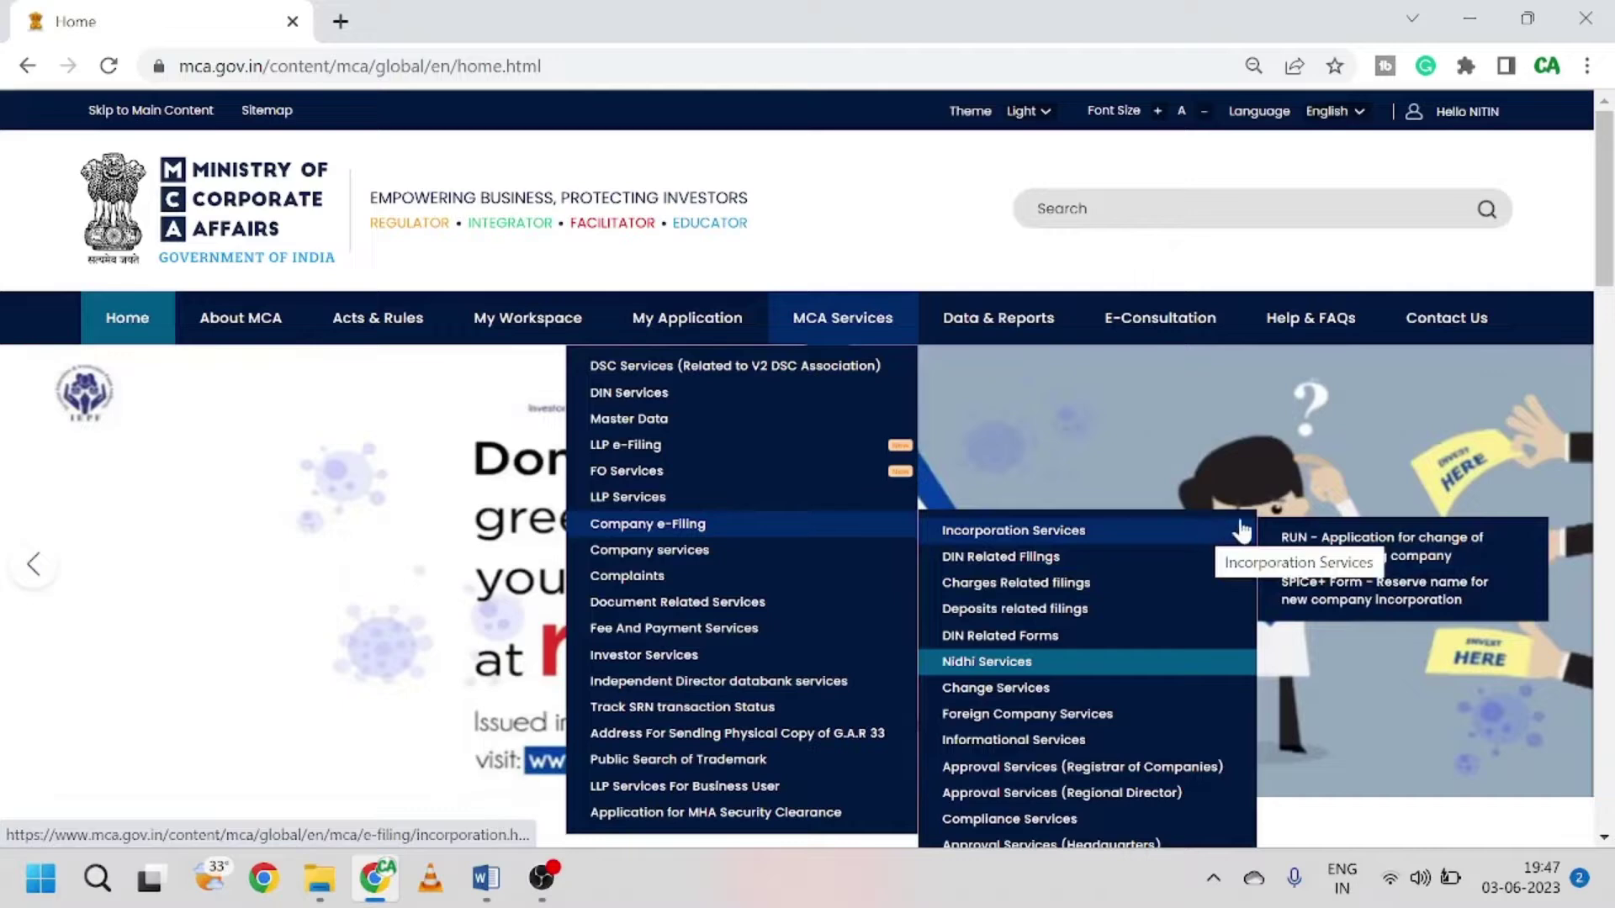
left_click(1320, 593)
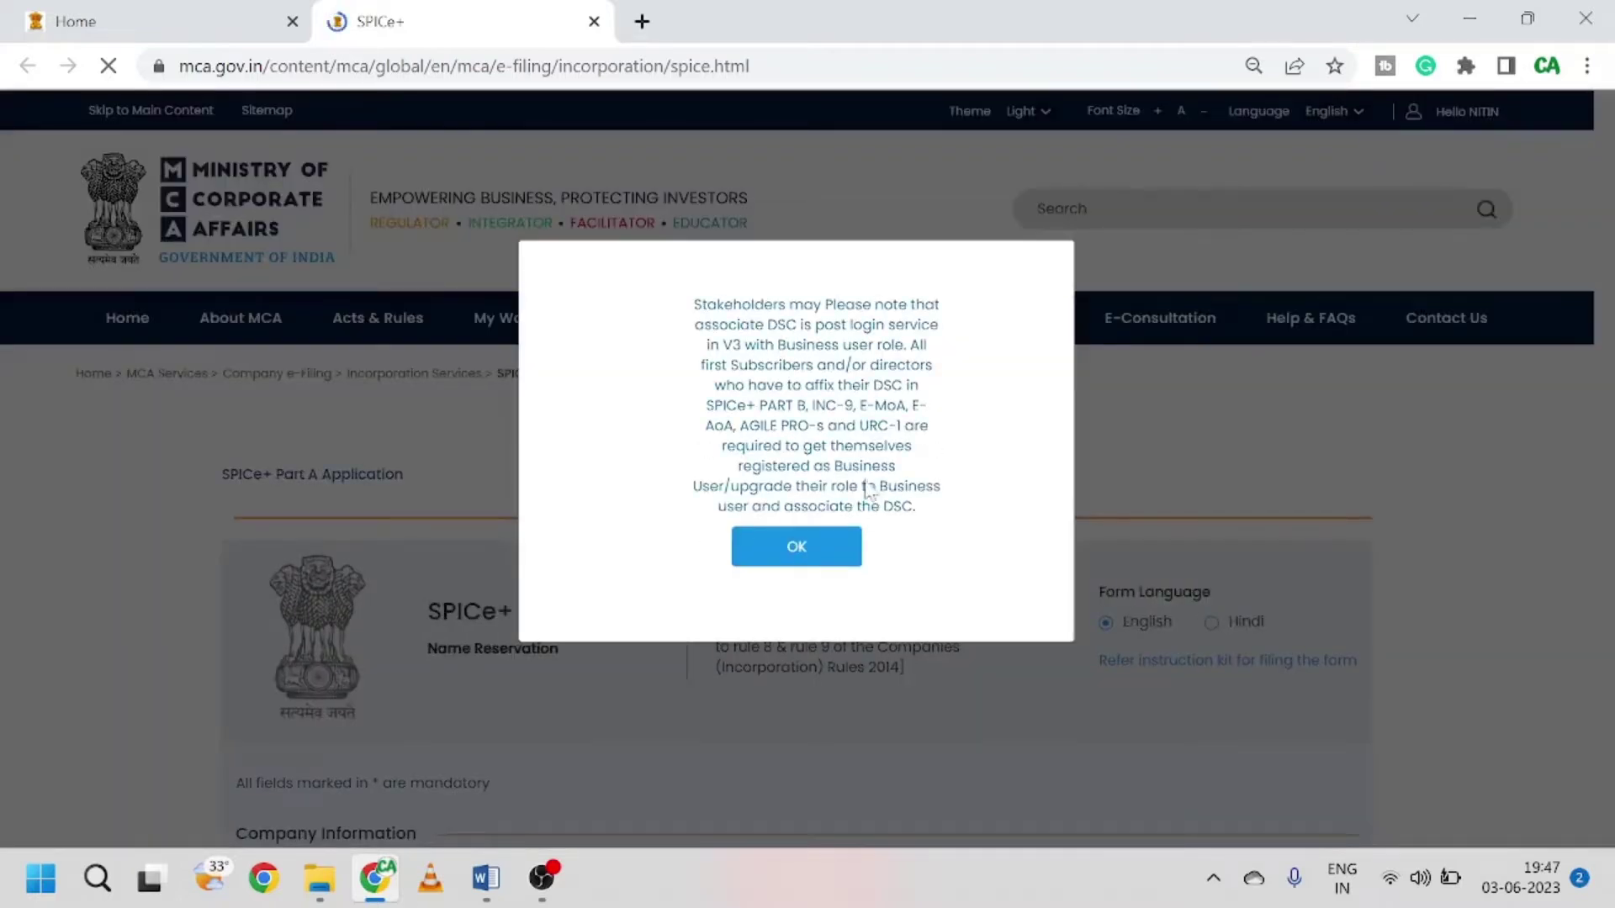
left_click(811, 555)
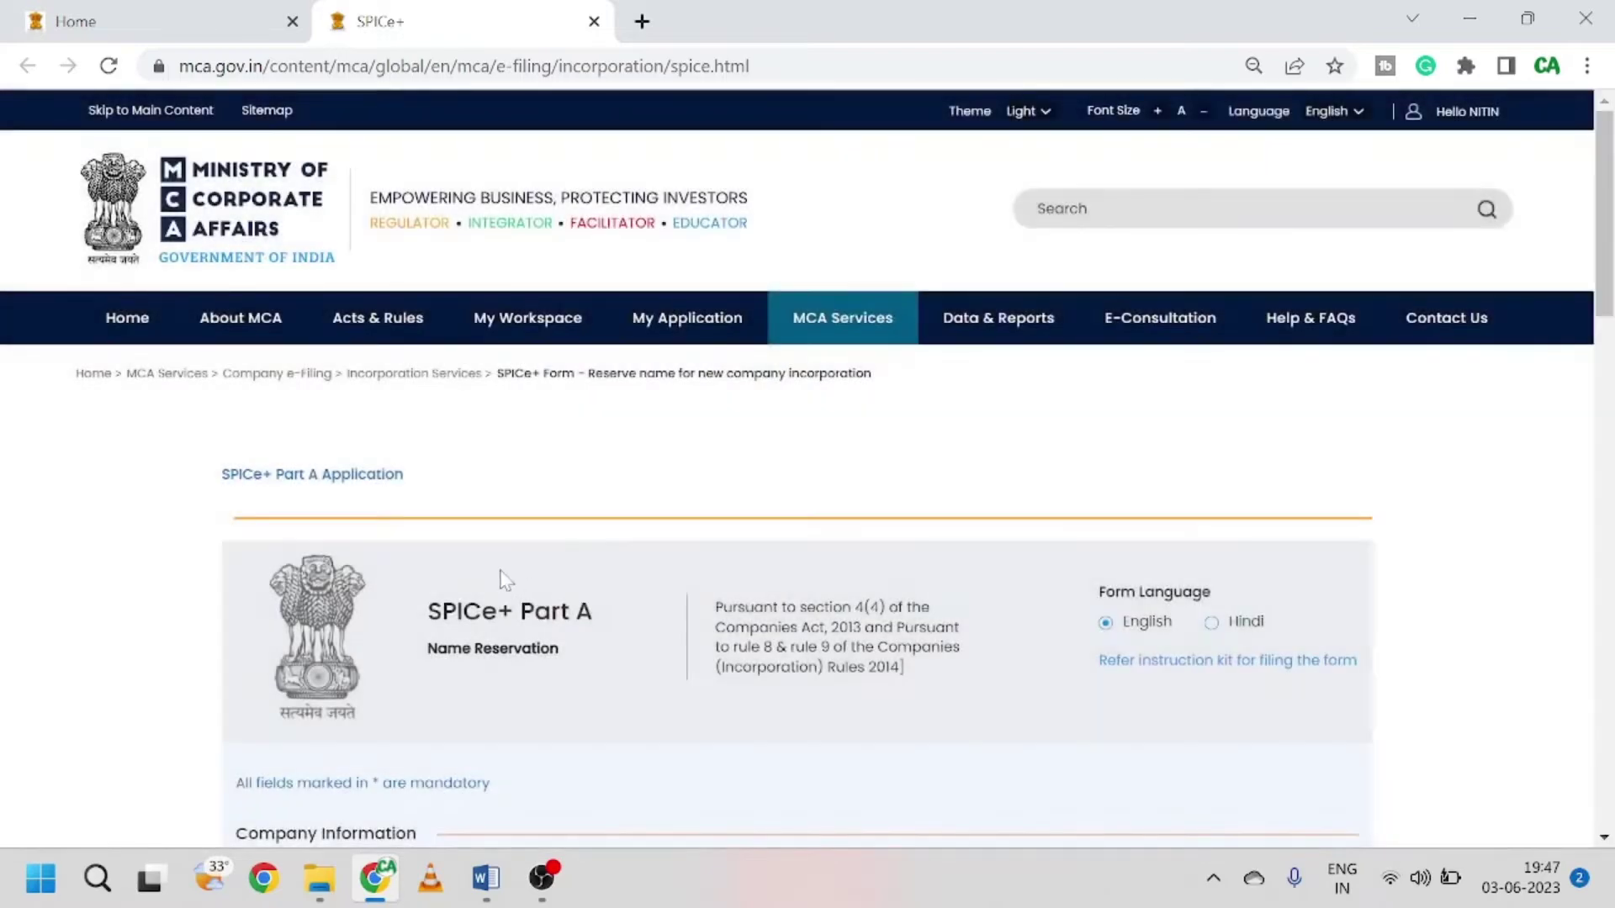
scroll(686, 572, "down", 3)
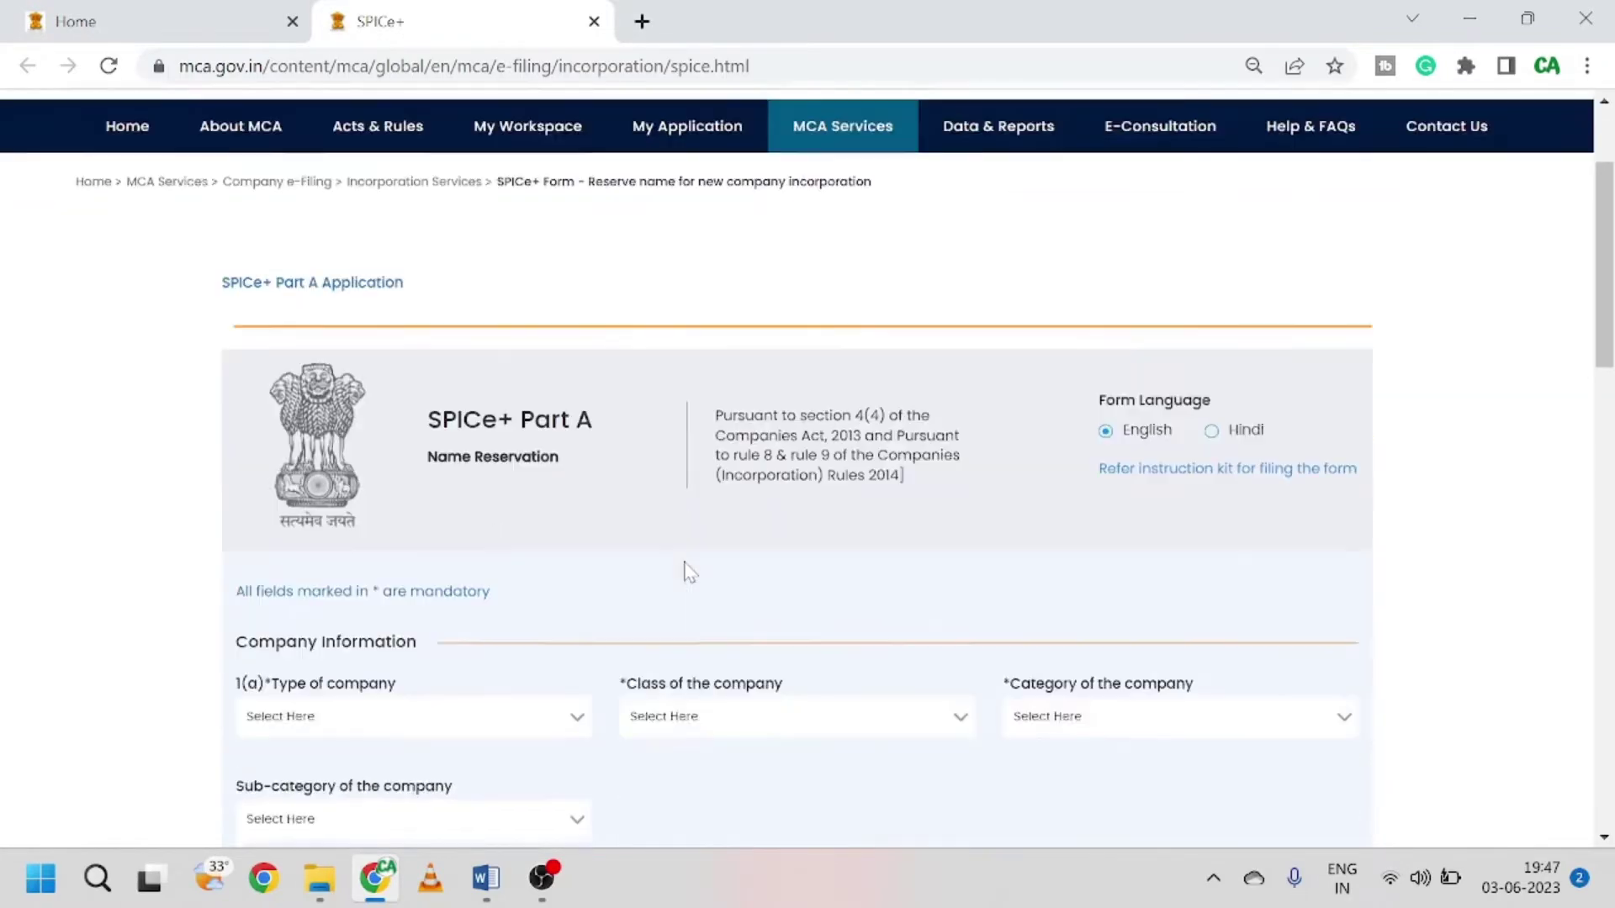
scroll(685, 572, "up", 3)
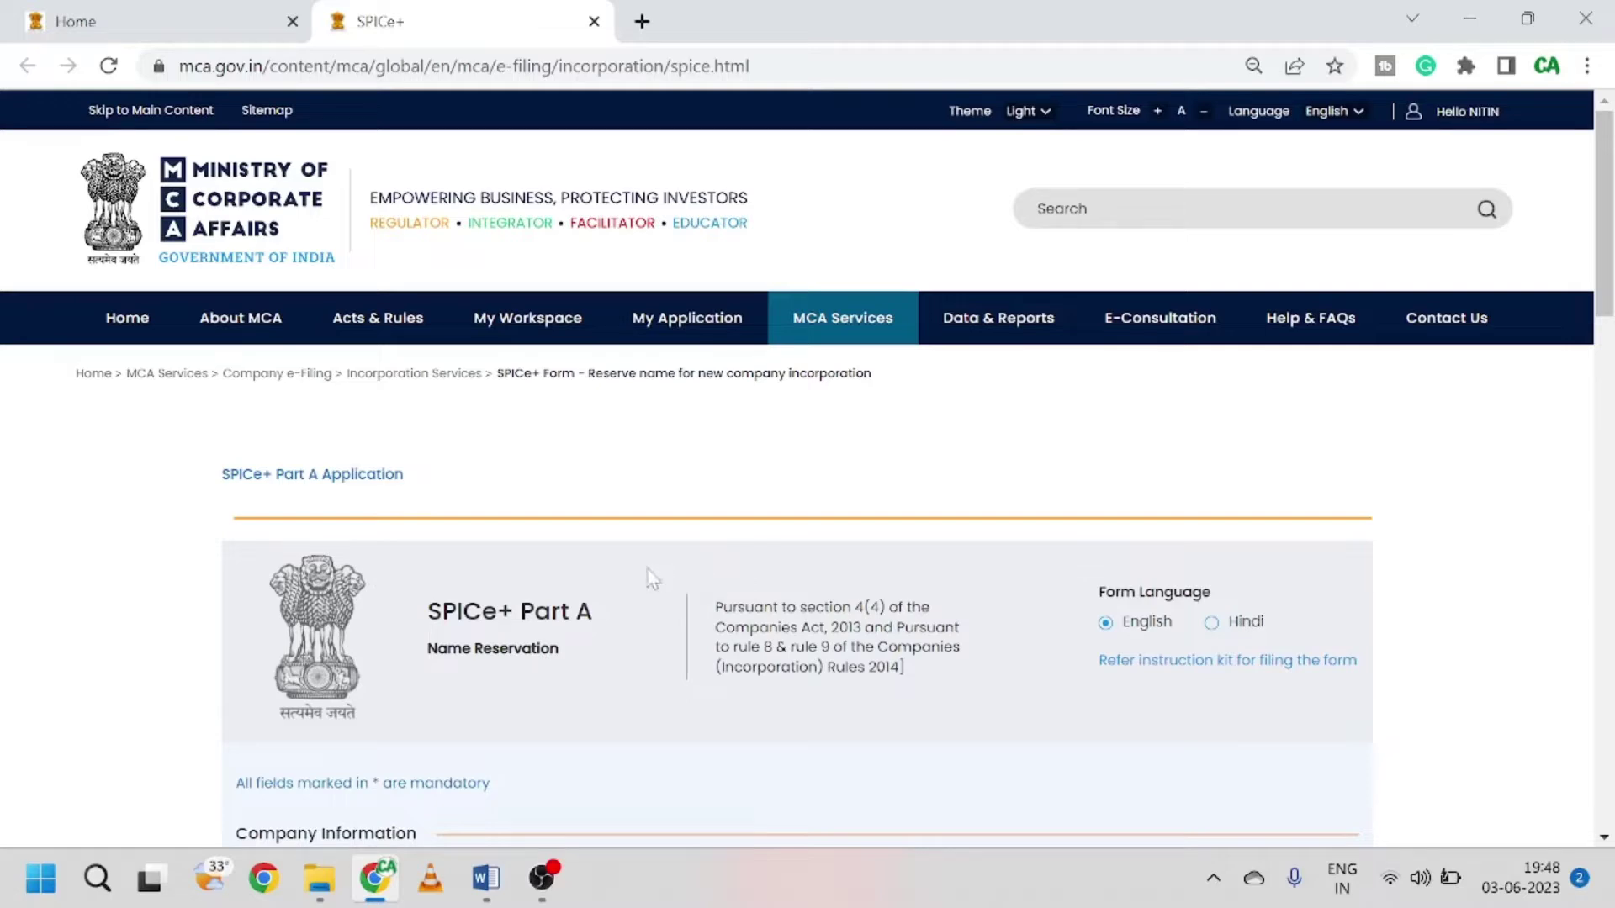
Step: Scroll to Company Information and open the 'Type of company' dropdown
scroll(635, 580, "down", 3)
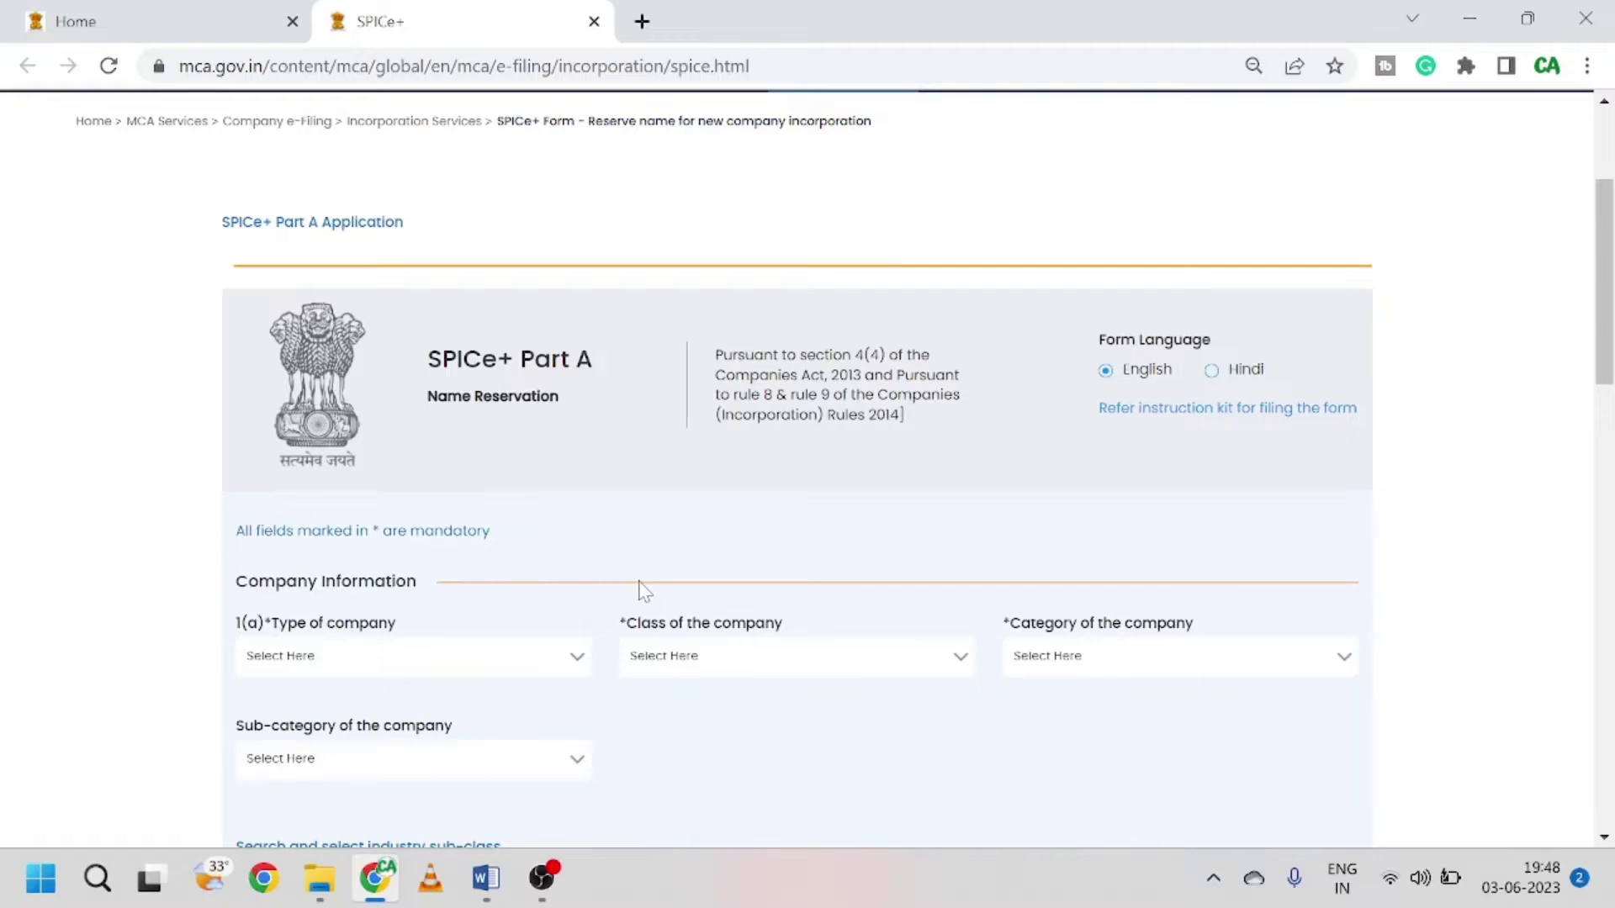
scroll(644, 592, "down", 2)
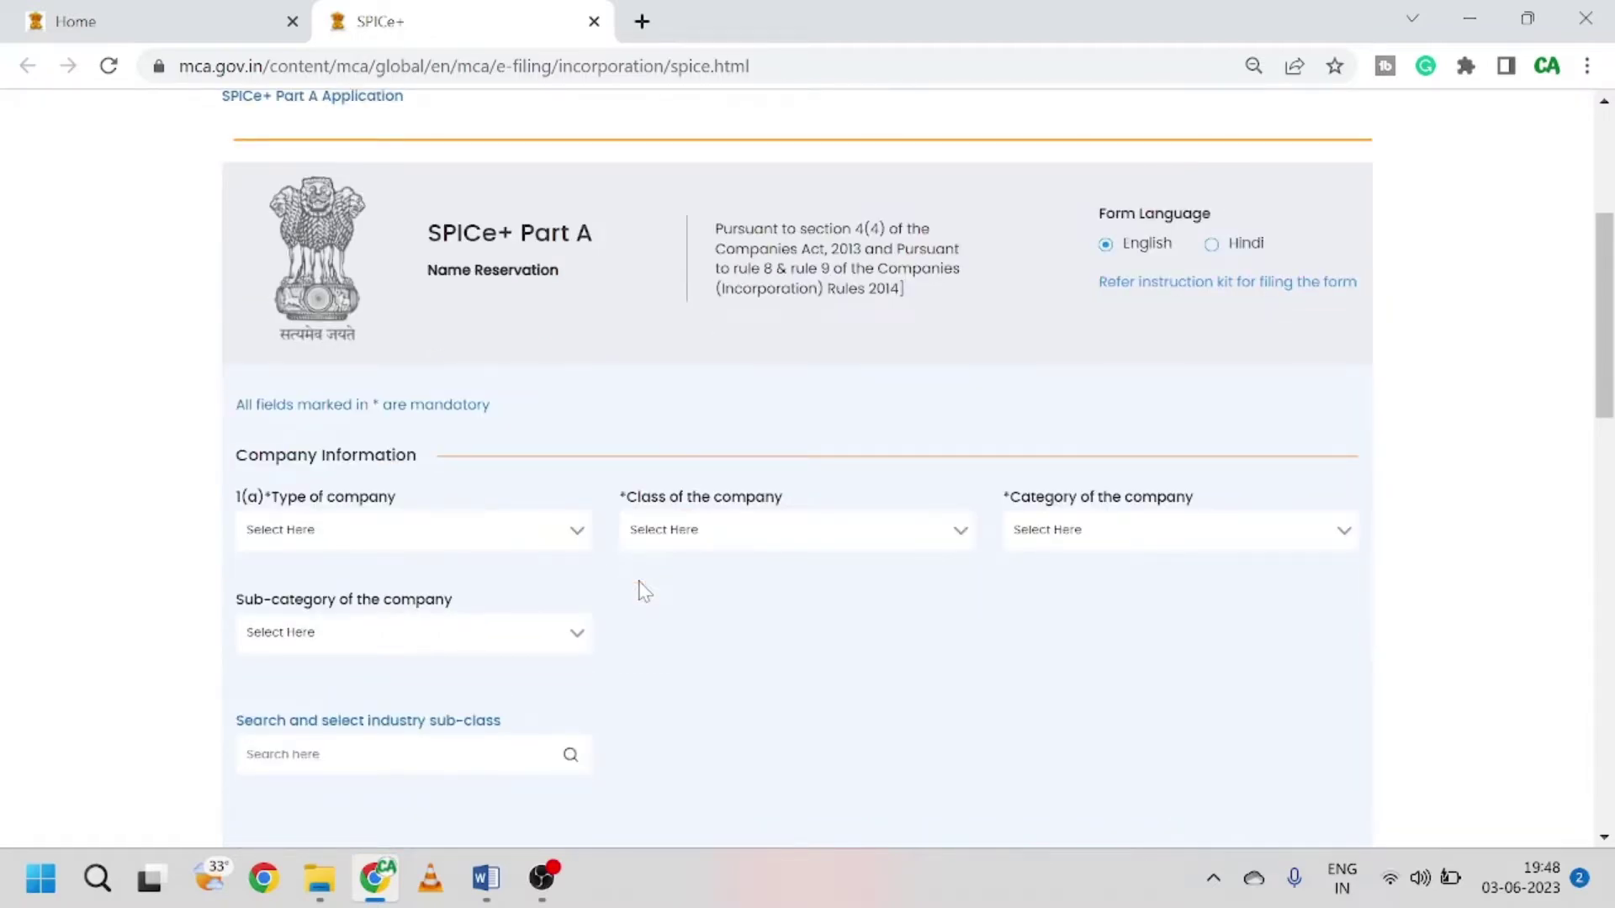
scroll(644, 591, "down", 12)
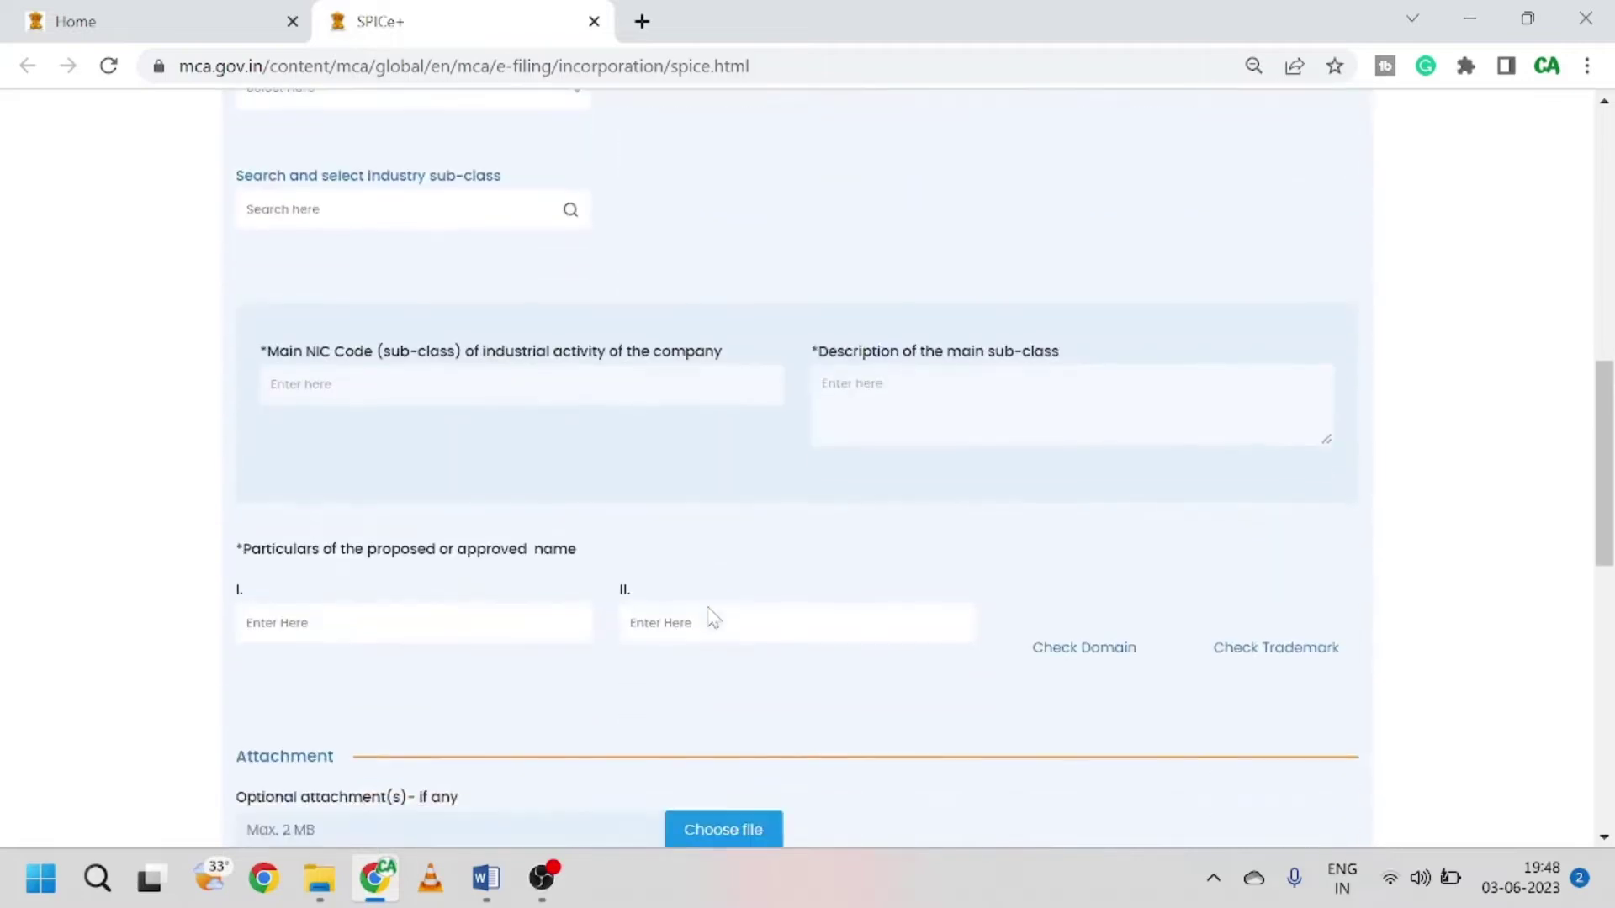
scroll(711, 613, "up", 15)
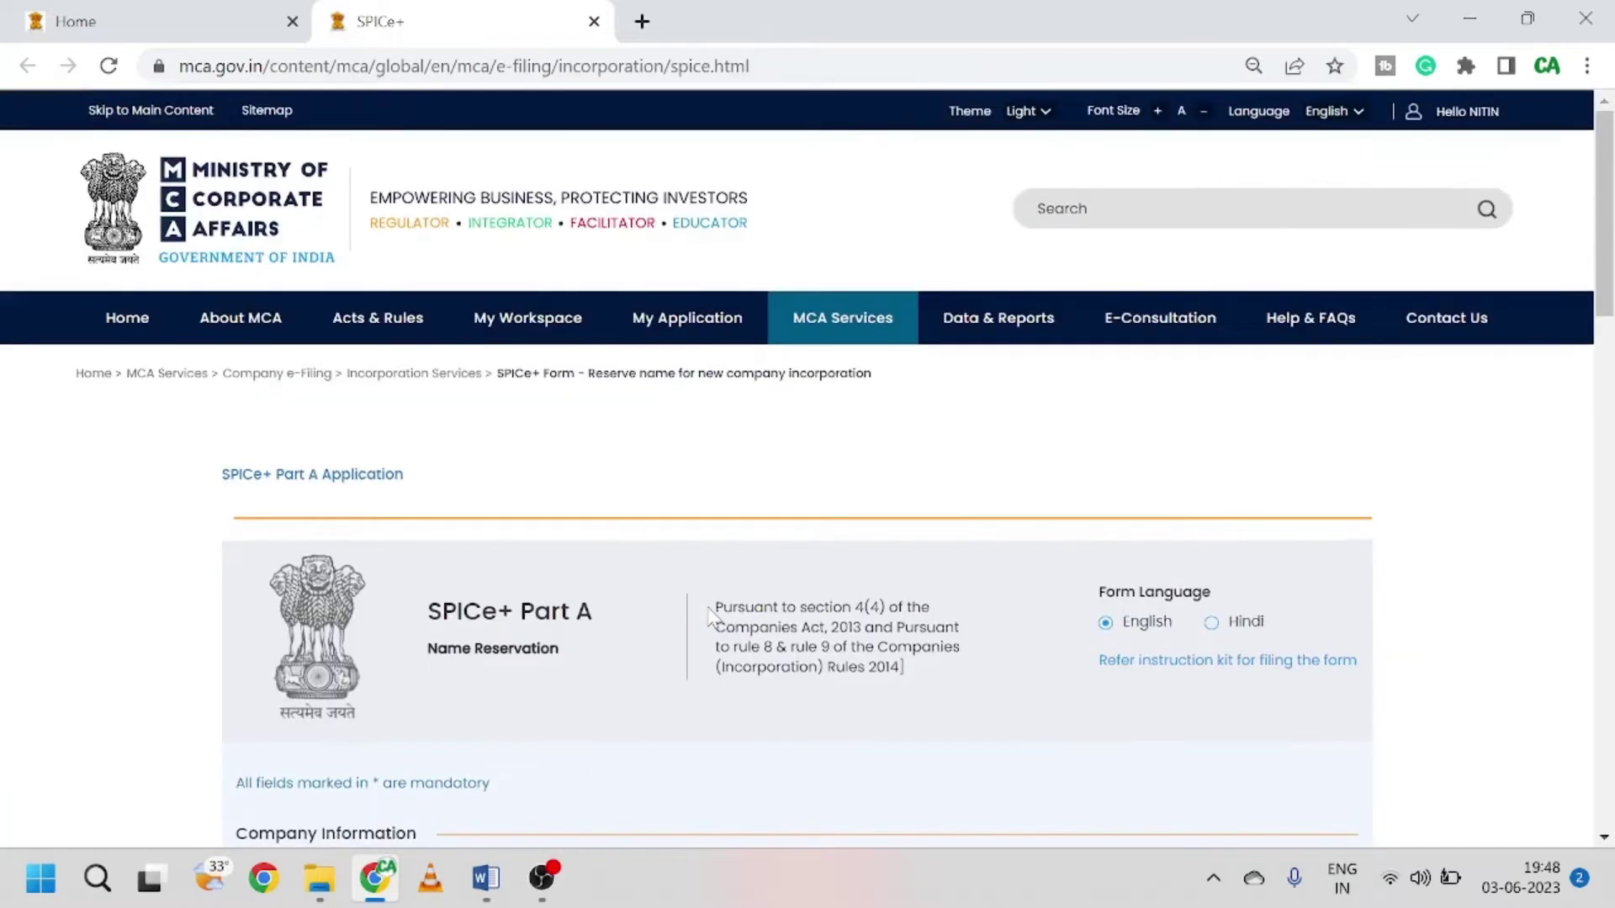
scroll(682, 468, "down", 3)
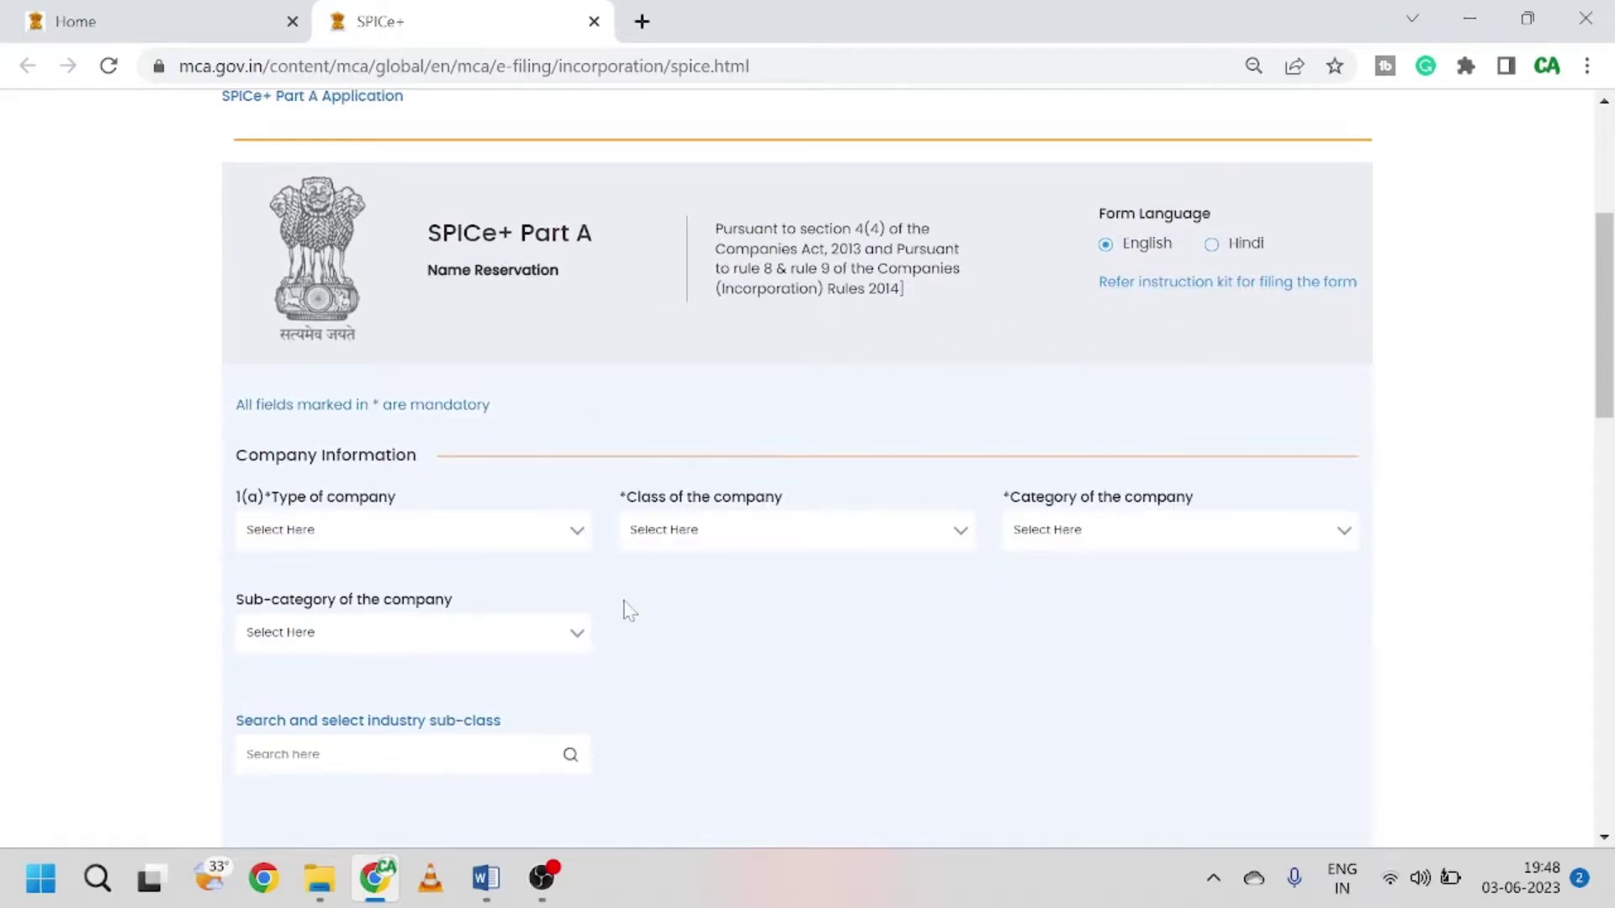
scroll(459, 725, "down", 5)
scroll(577, 697, "down", 1)
scroll(663, 617, "up", 6)
scroll(631, 559, "down", 1)
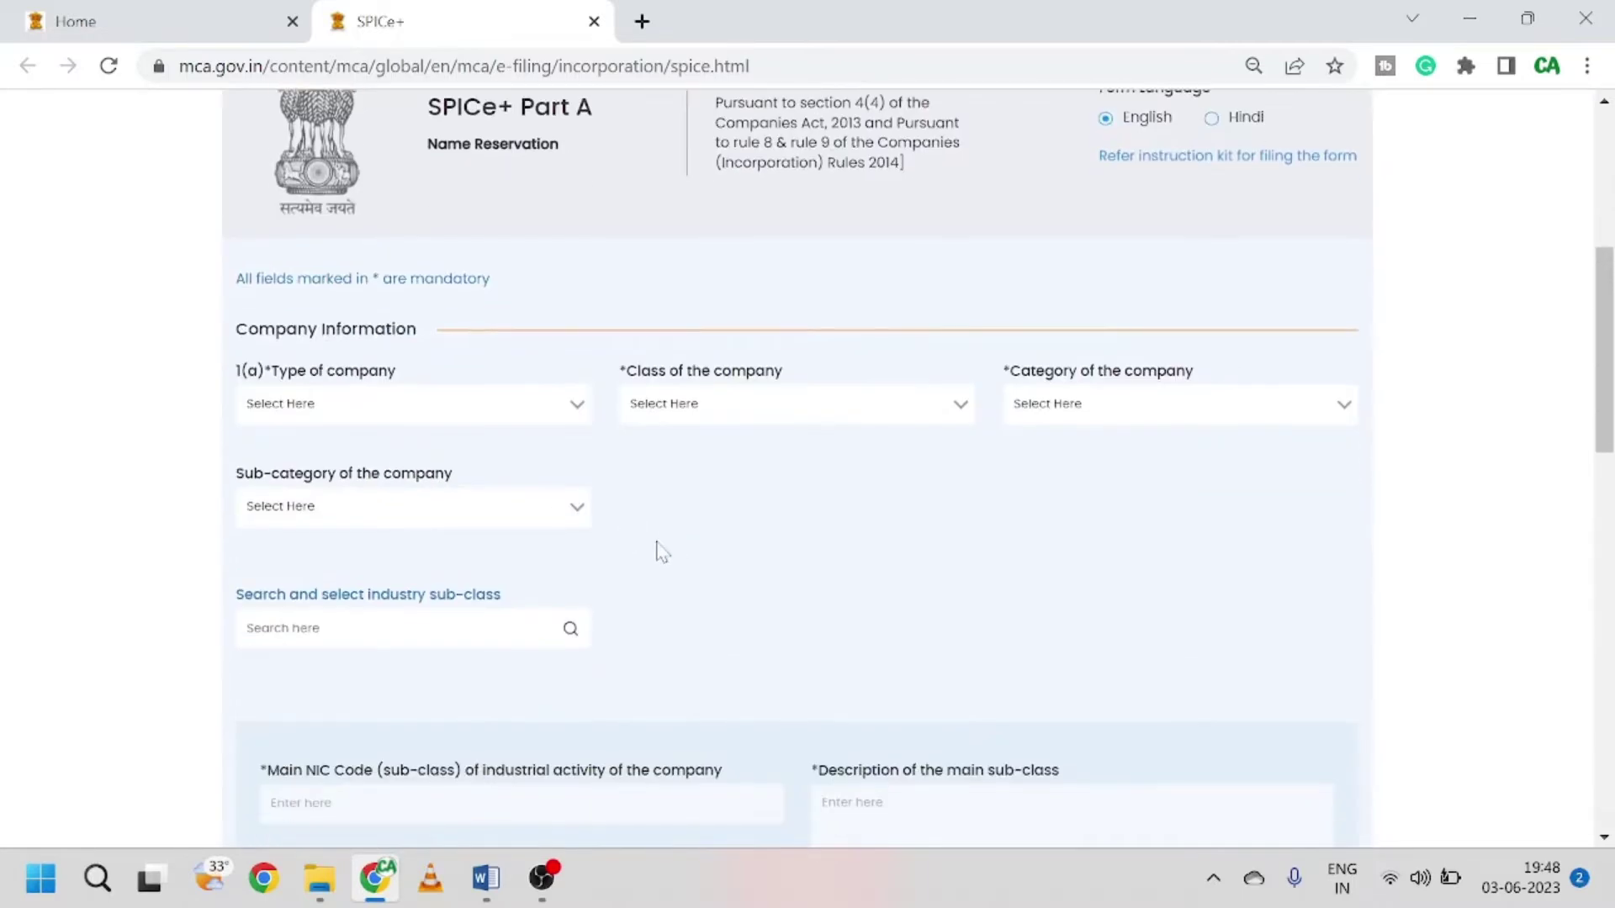
left_click(550, 412)
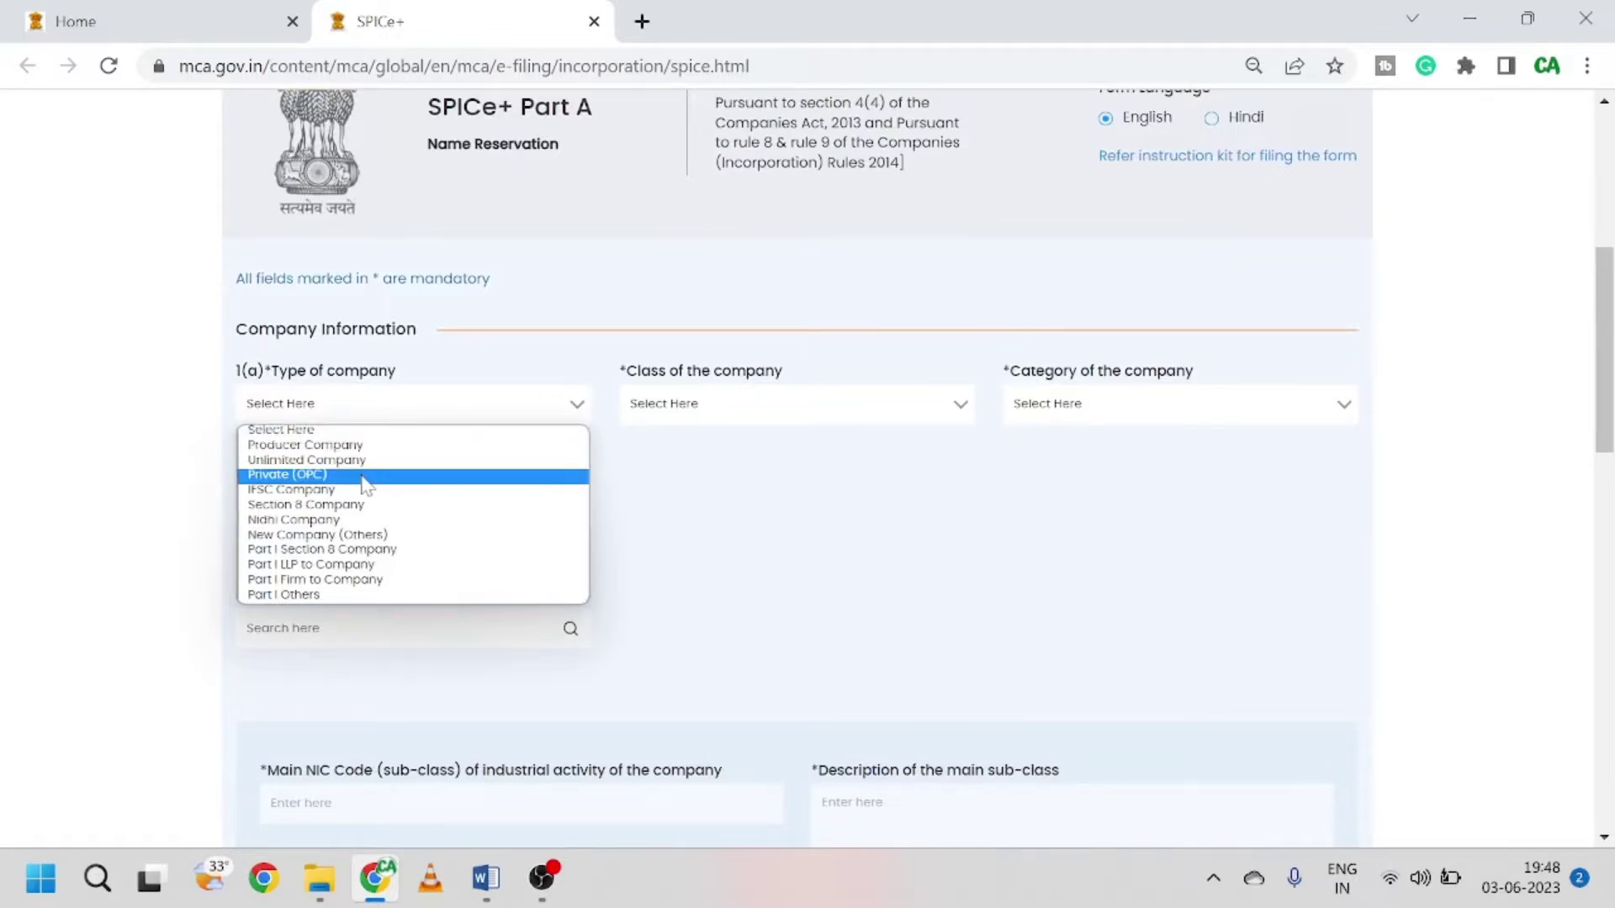
Step: Choose Private (OPC), One Person Company, Company limited by shares and Non-government company
left_click(367, 477)
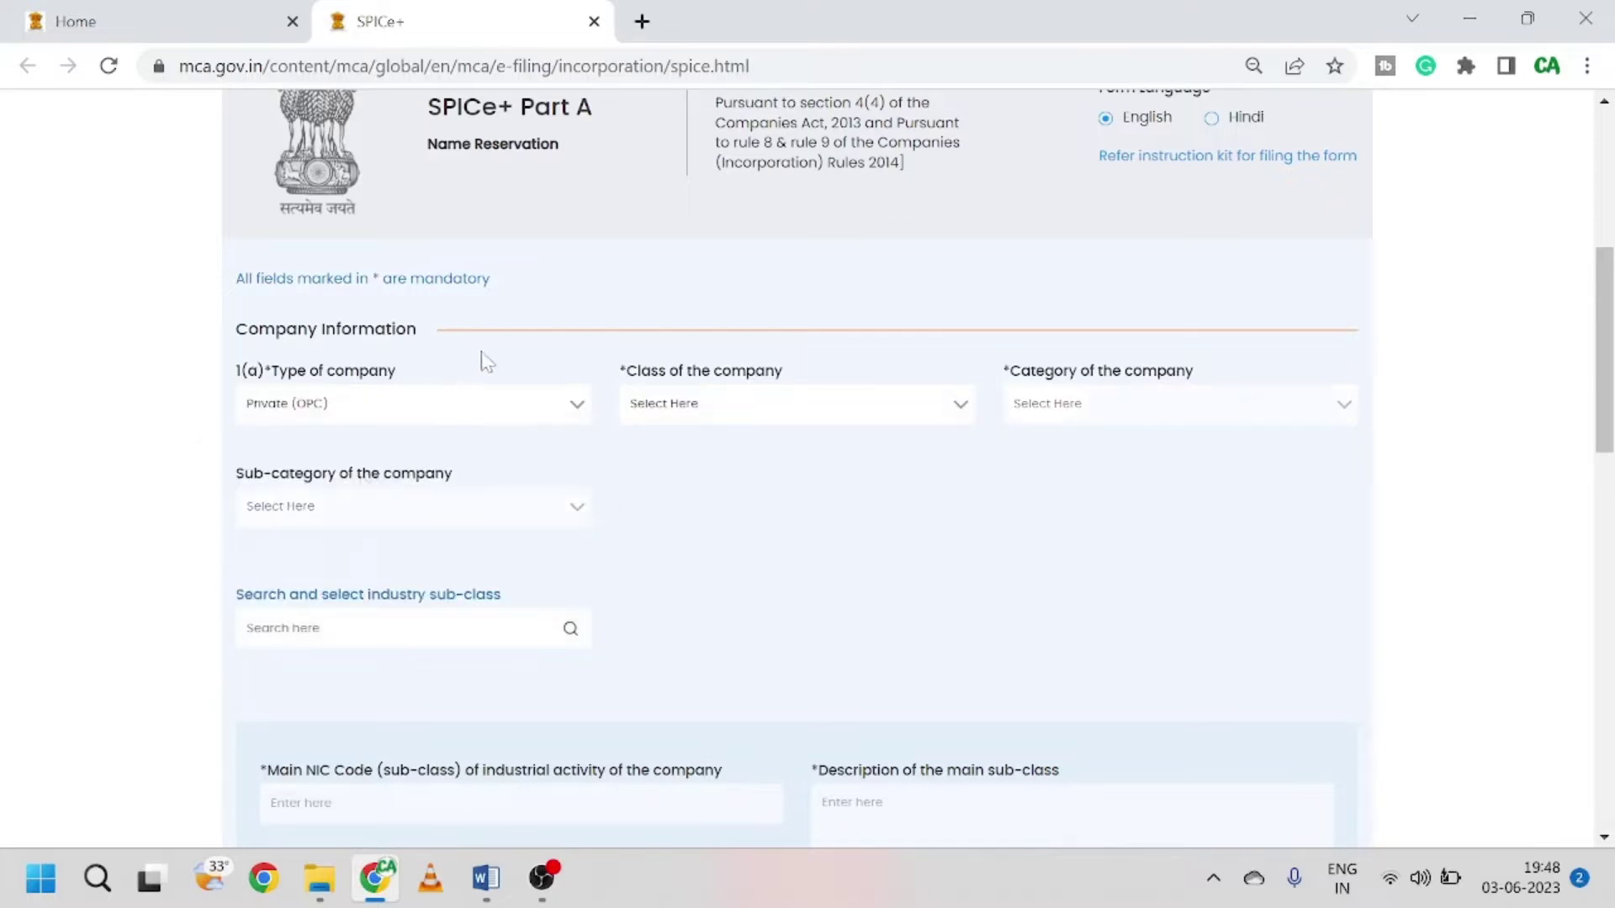
left_click(721, 405)
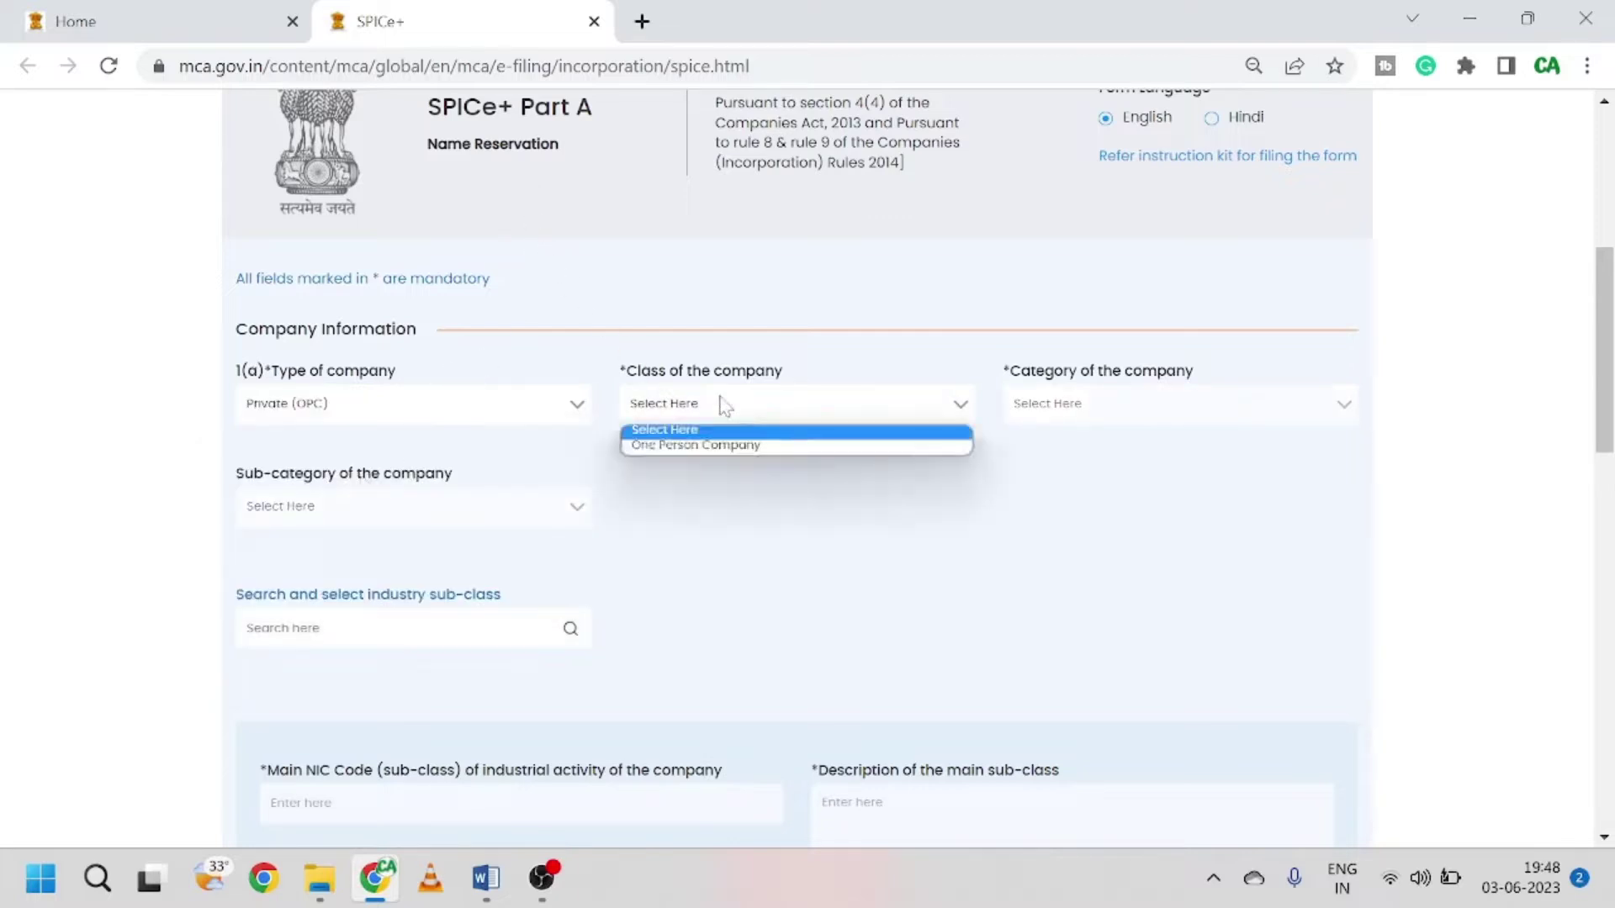
left_click(729, 447)
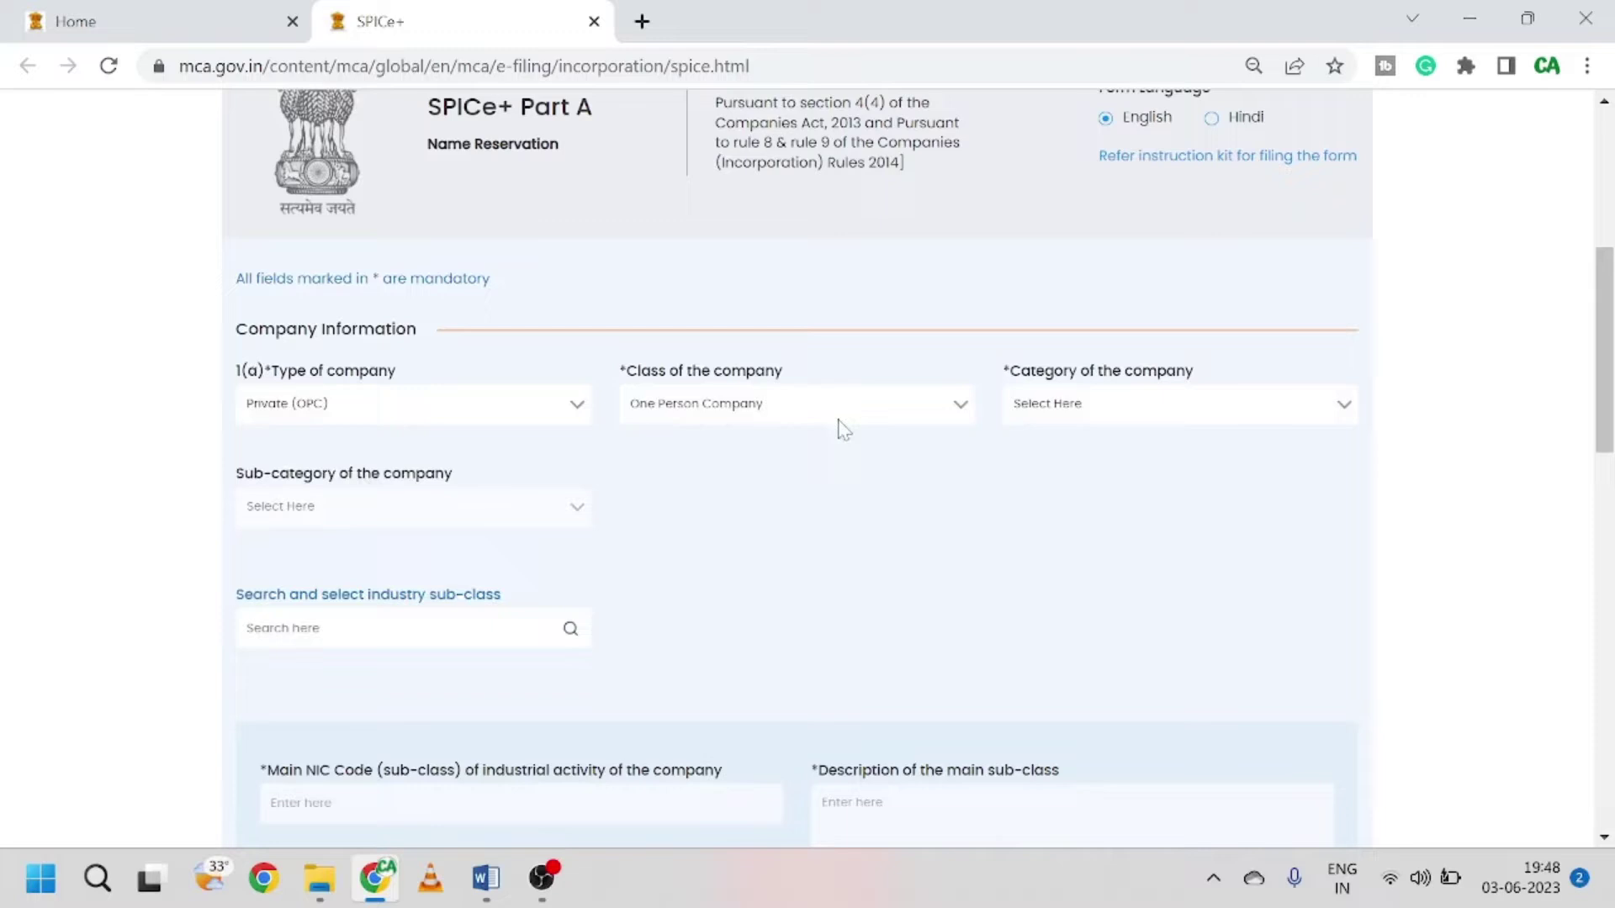
left_click(1131, 412)
left_click(1138, 444)
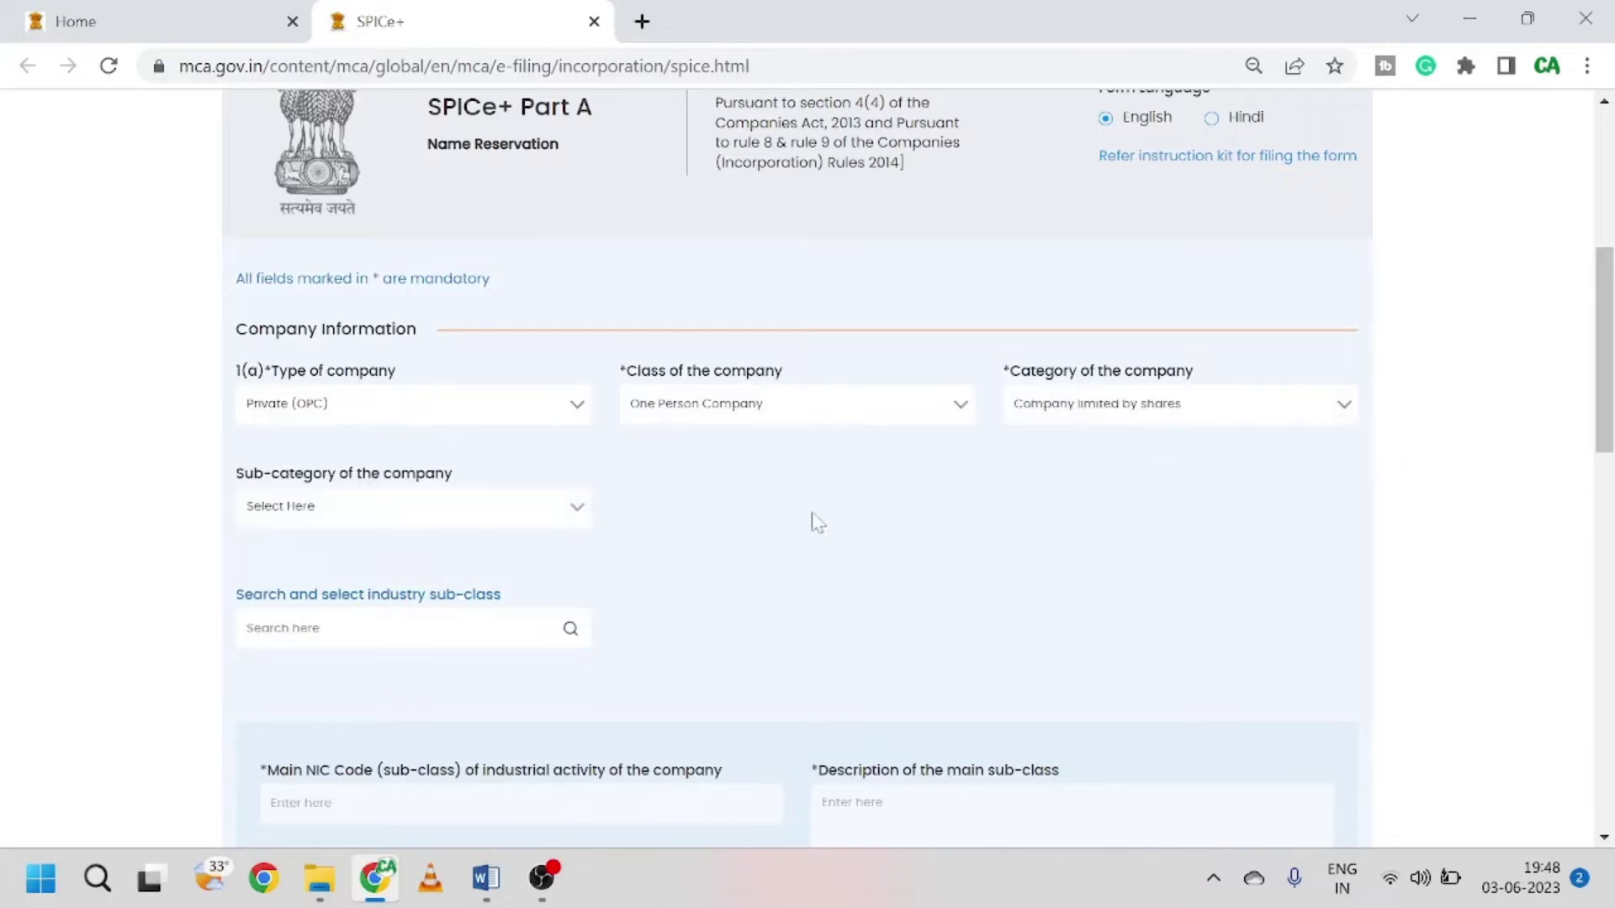
left_click(516, 510)
left_click(472, 549)
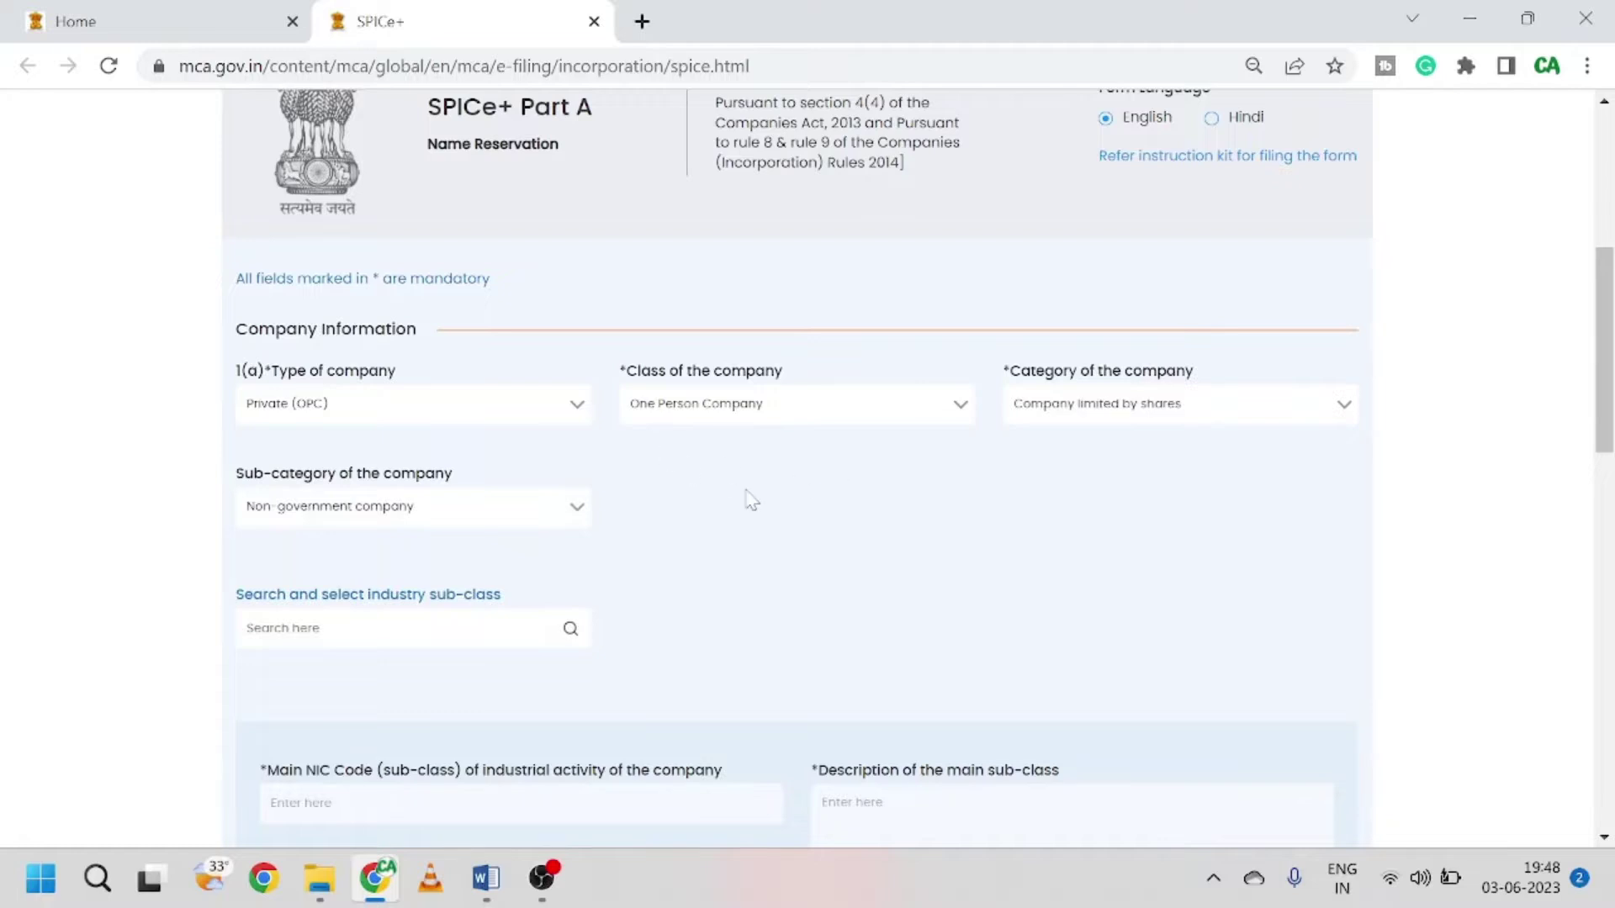
scroll(750, 500, "down", 2)
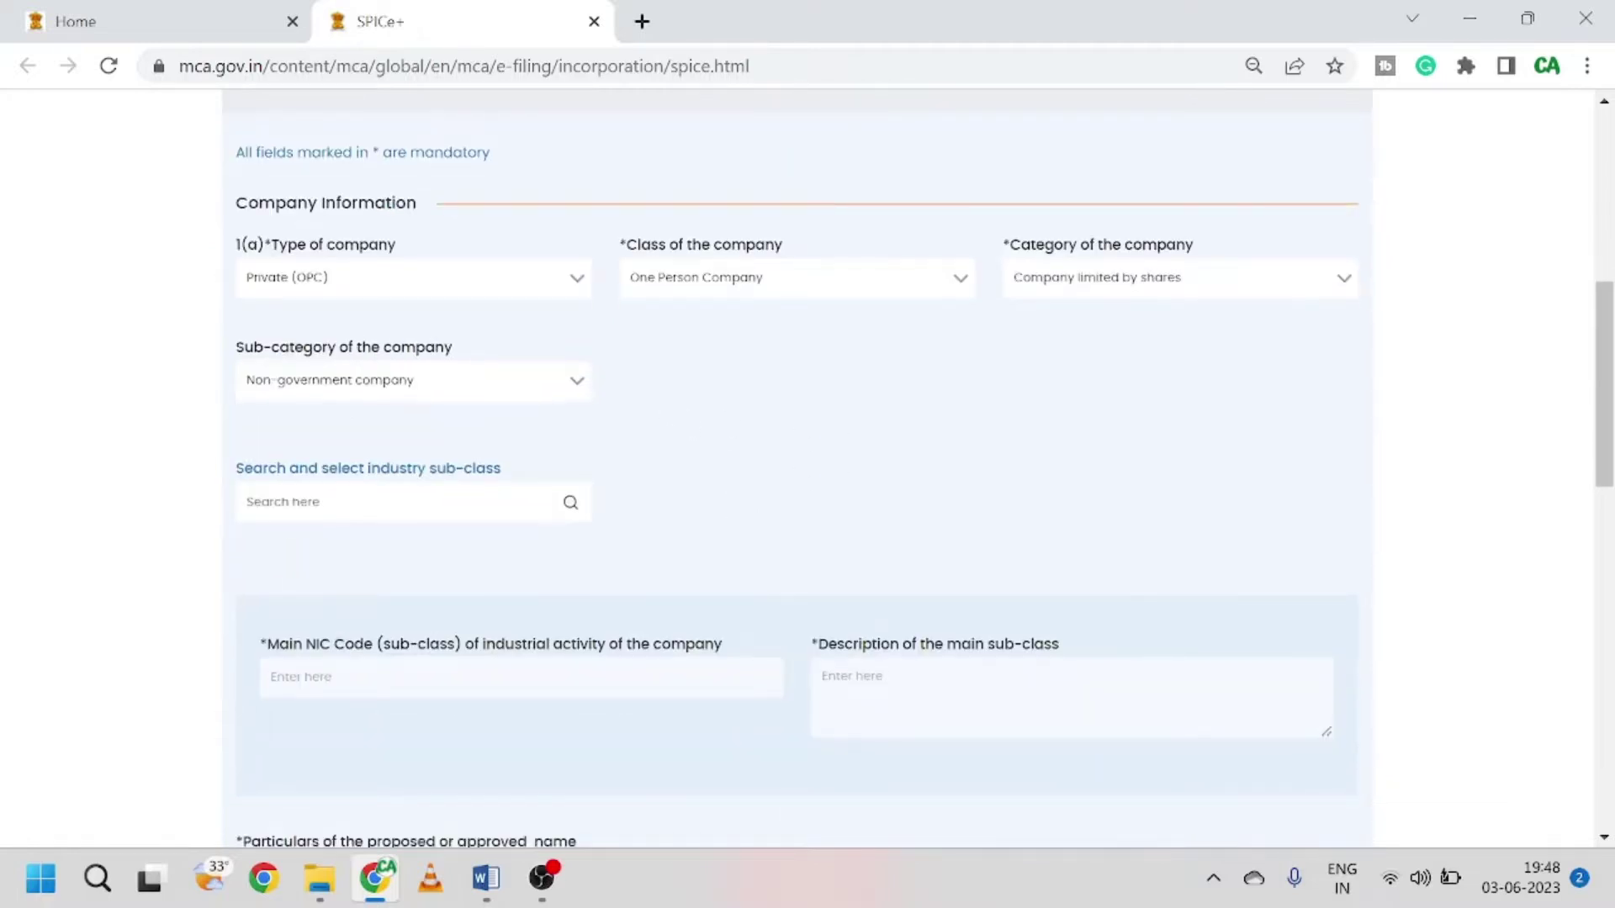
Step: Search NIC codes for 'consul' and add 70200 Management consultancy and 69202 Tax consultancy
left_click(578, 509)
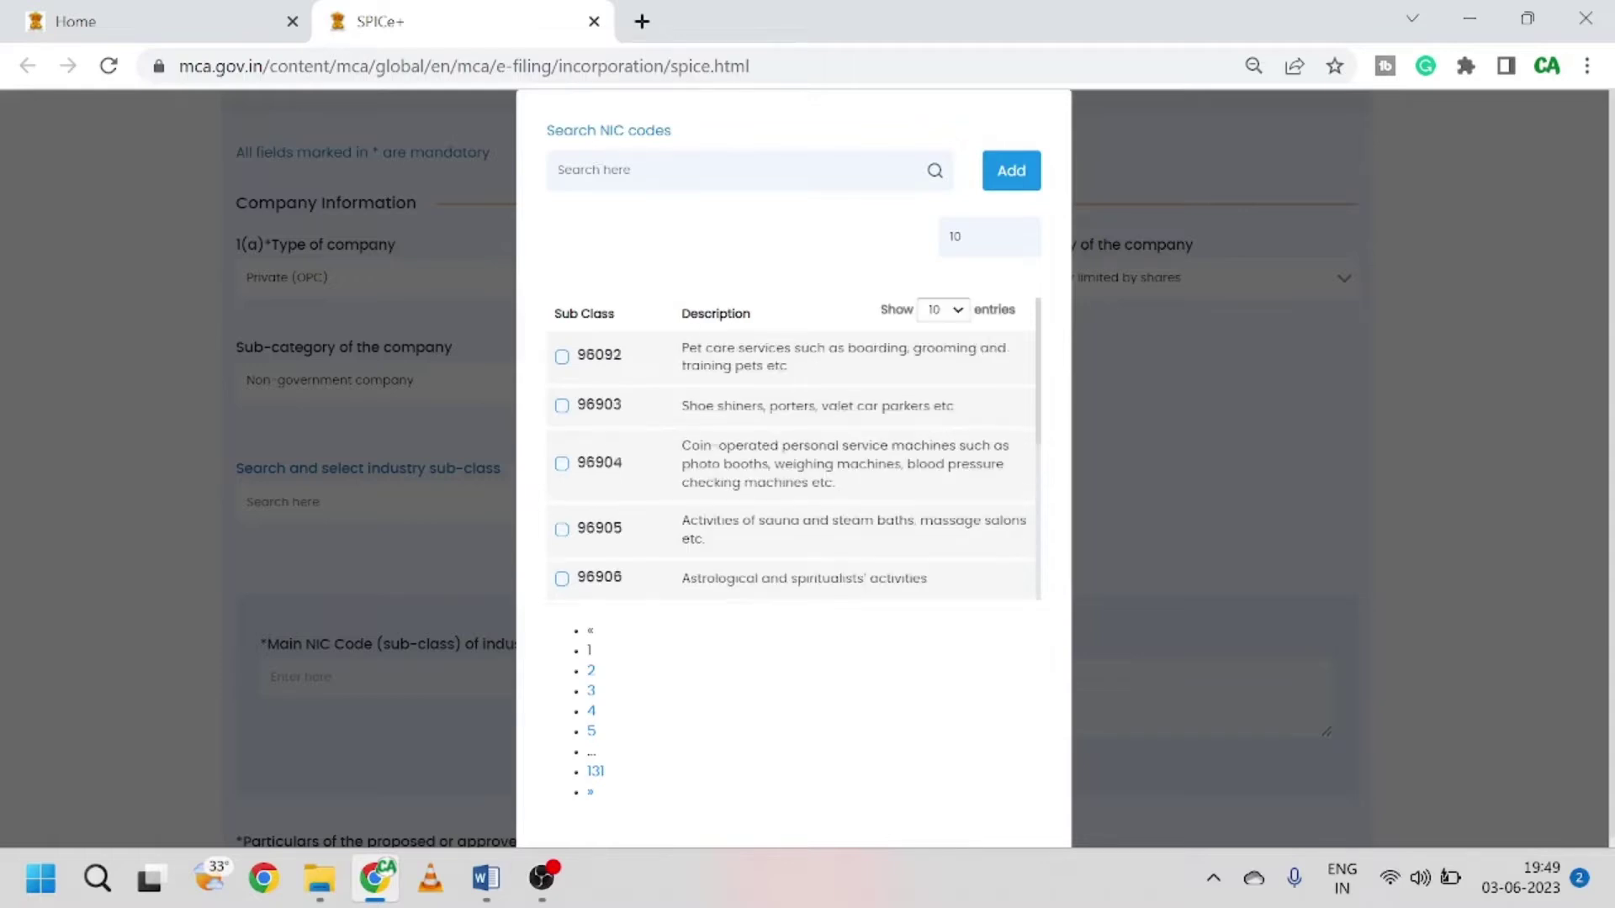
type("co")
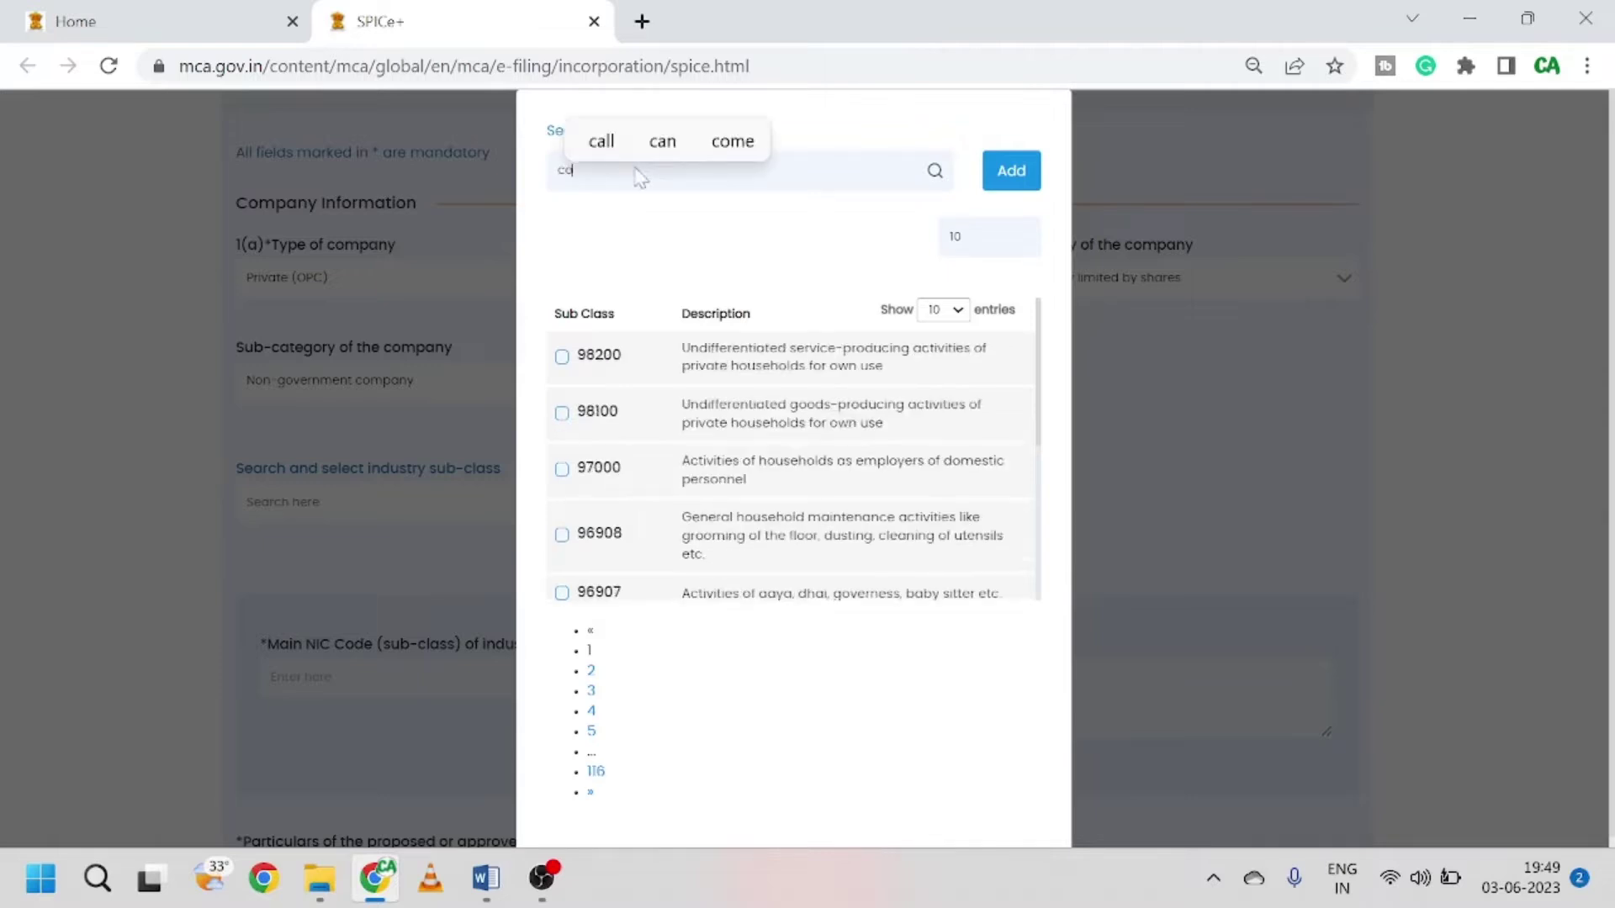
type("ns")
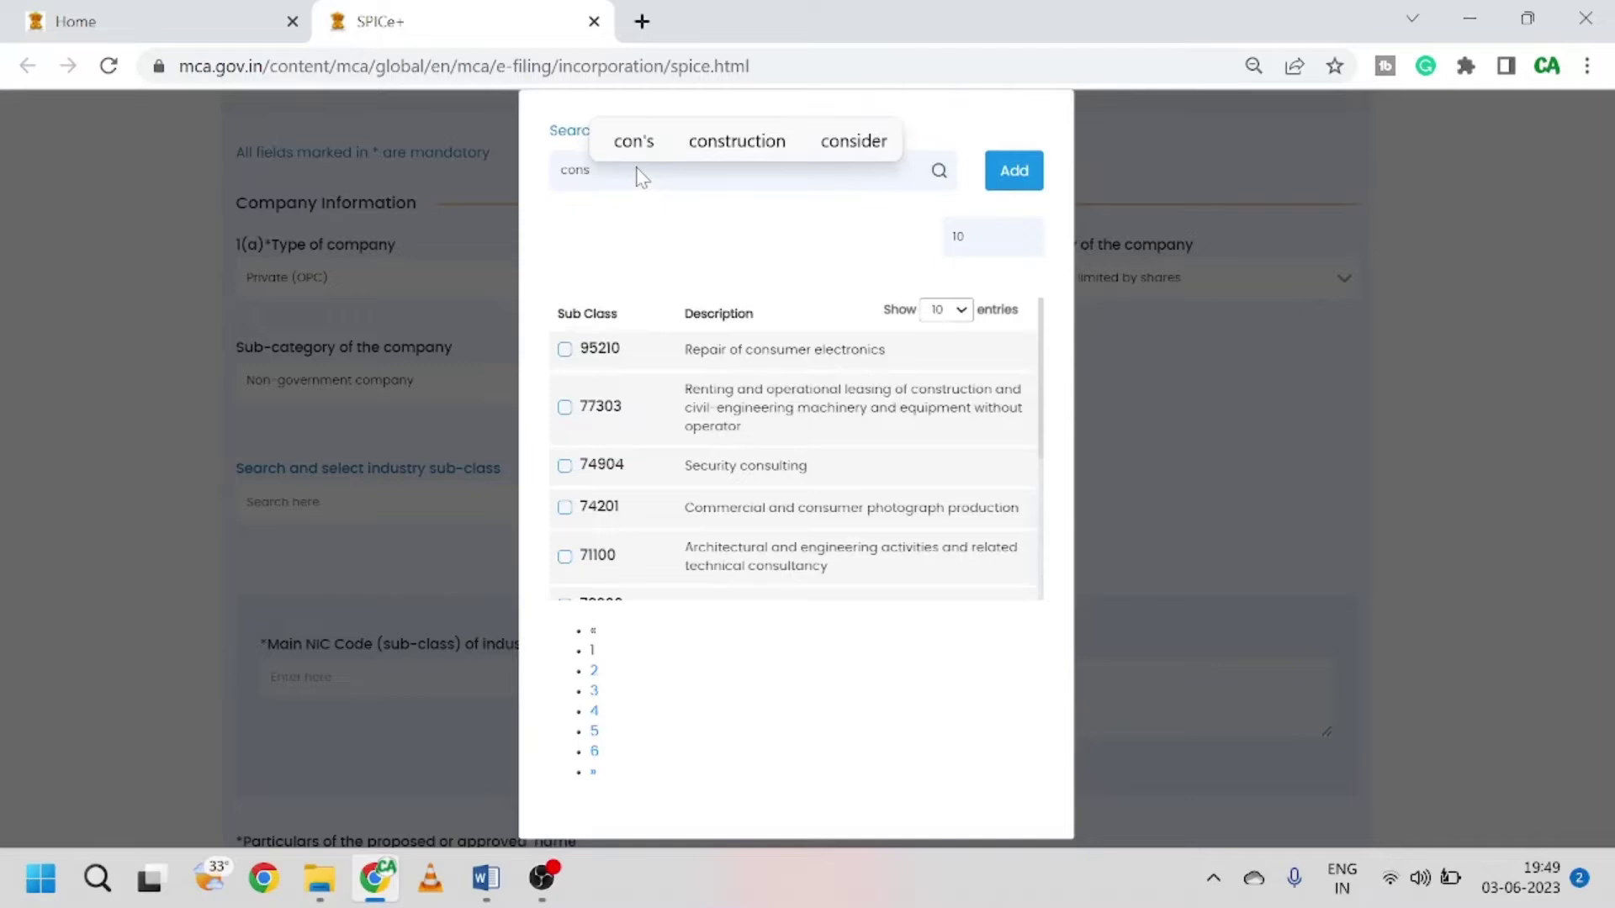
type("ul")
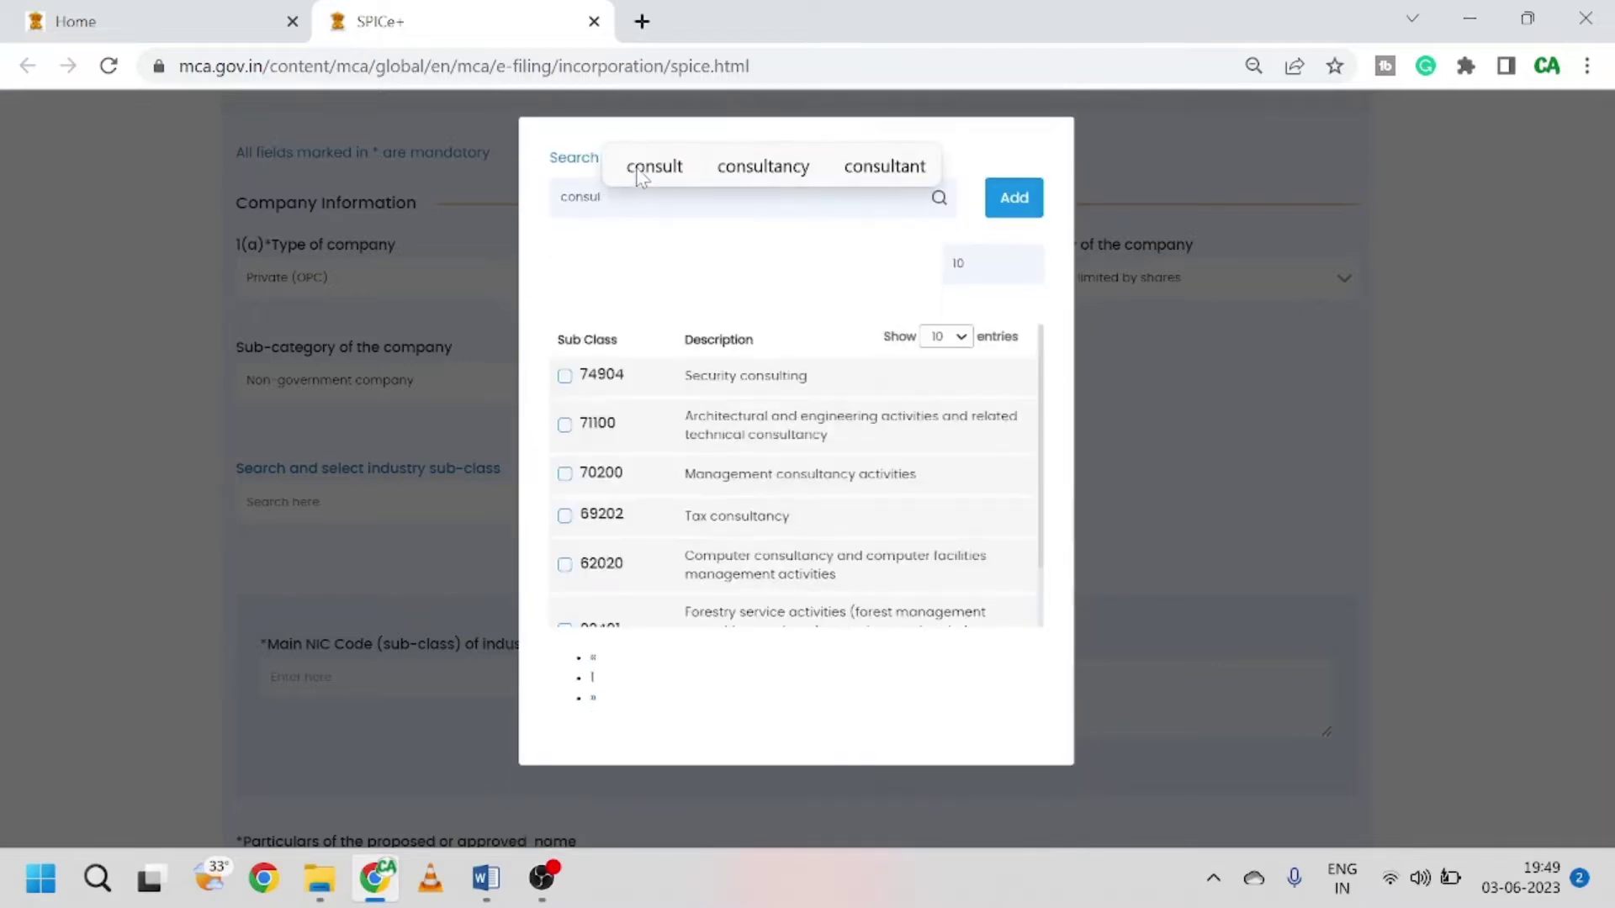
scroll(854, 521, "down", 2)
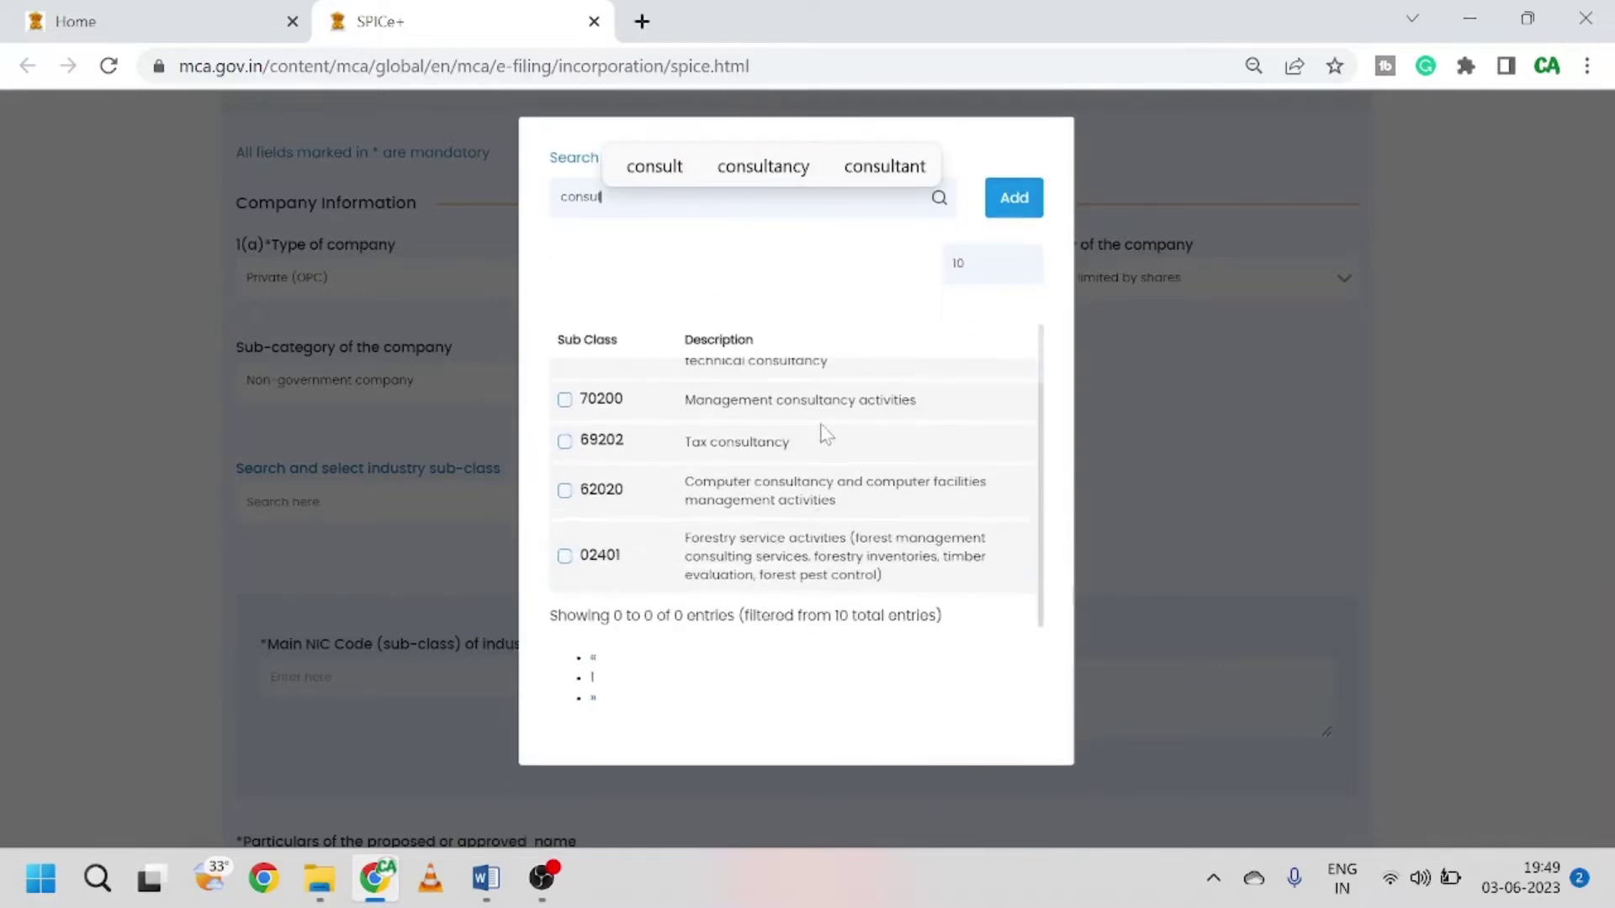
left_click(564, 401)
left_click(565, 441)
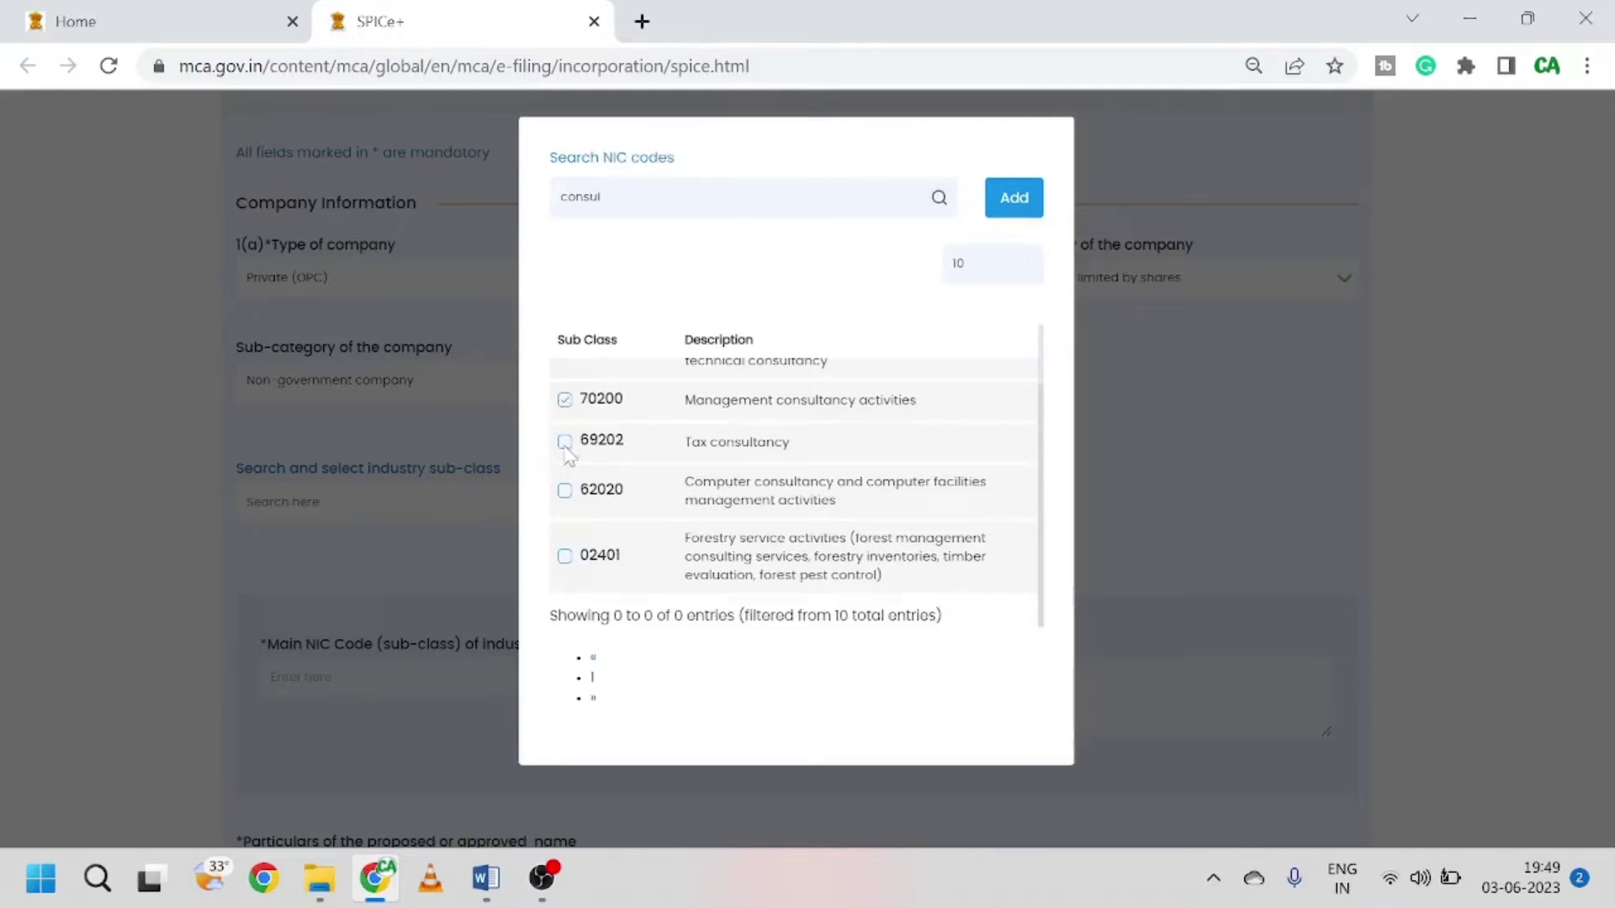
left_click(1014, 197)
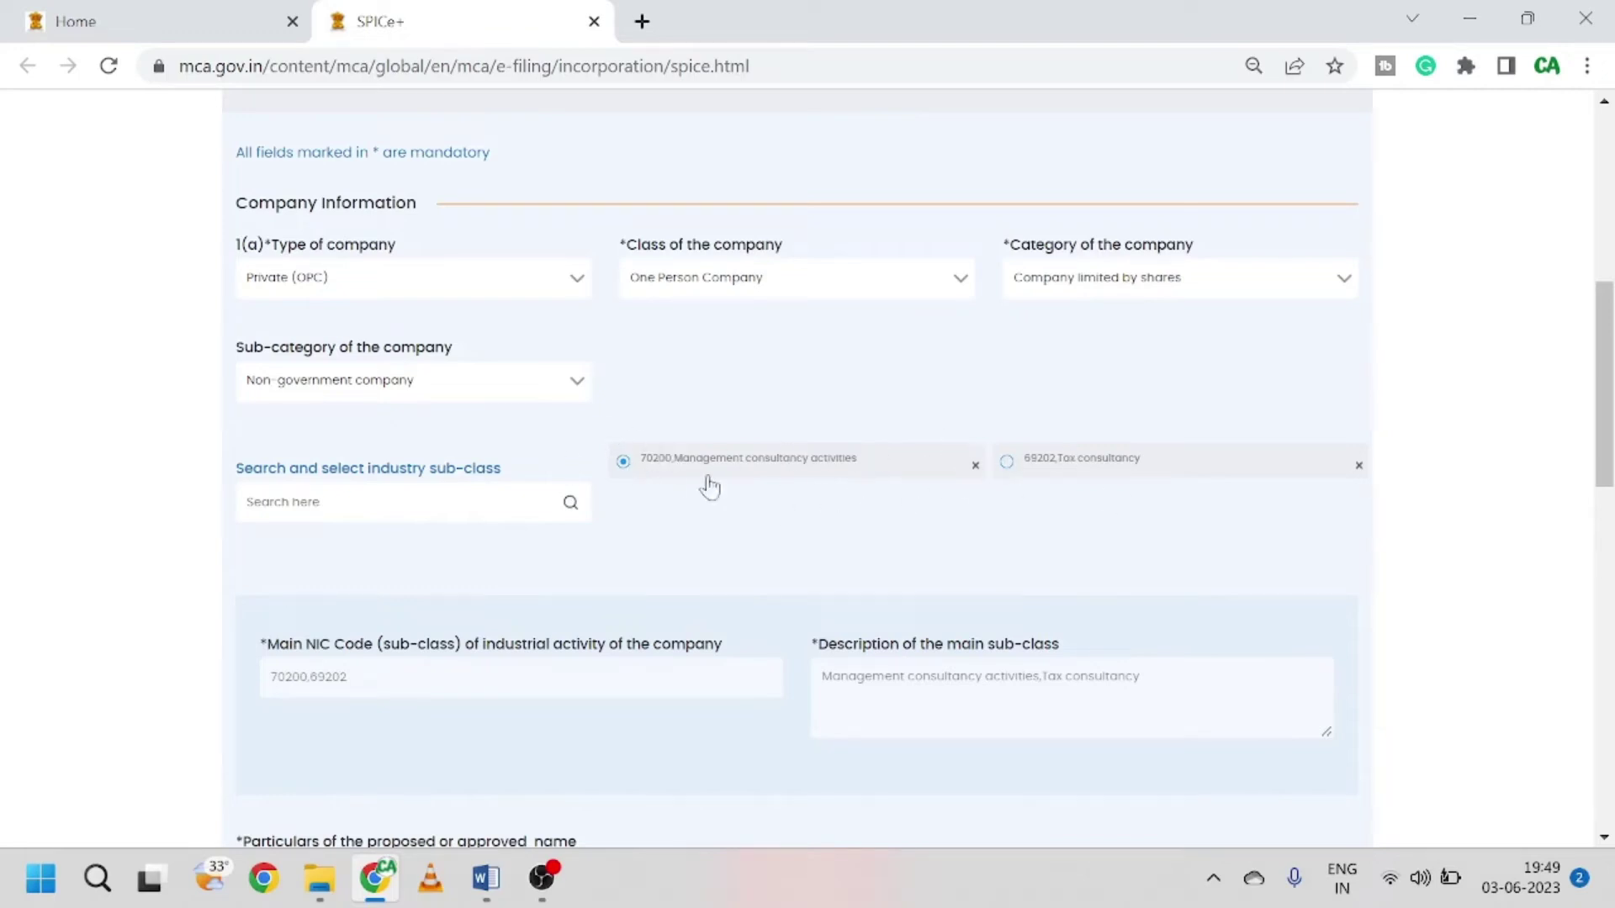
Step: Enter 'Fisom opc private limited' in proposed name field I and wrap OPC in brackets
scroll(746, 491, "down", 2)
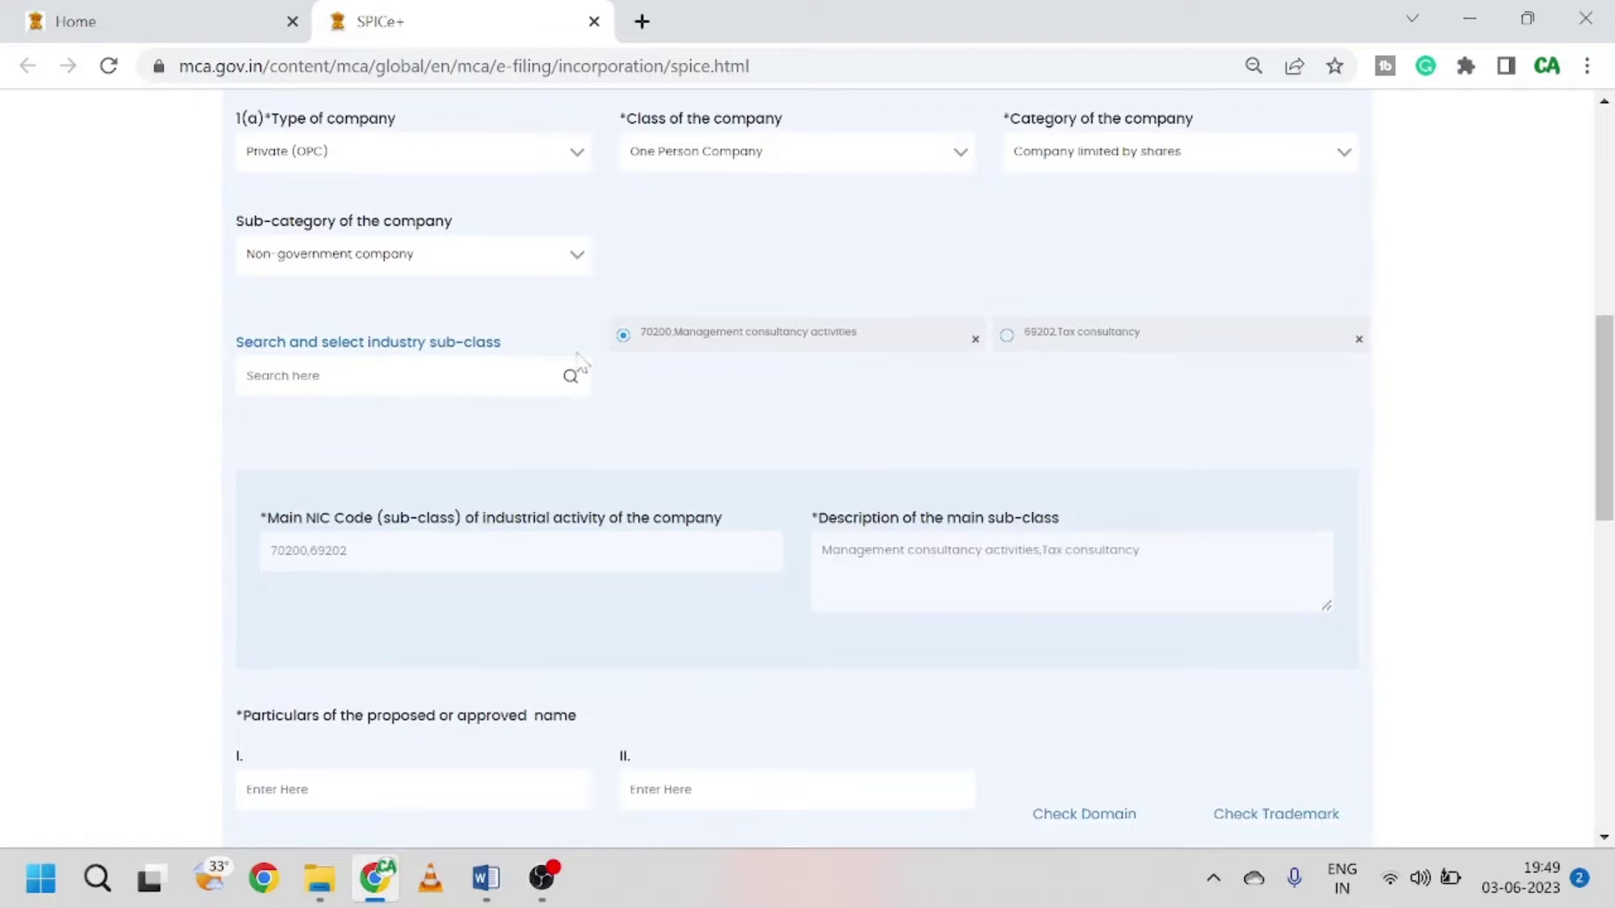
scroll(774, 418, "down", 1)
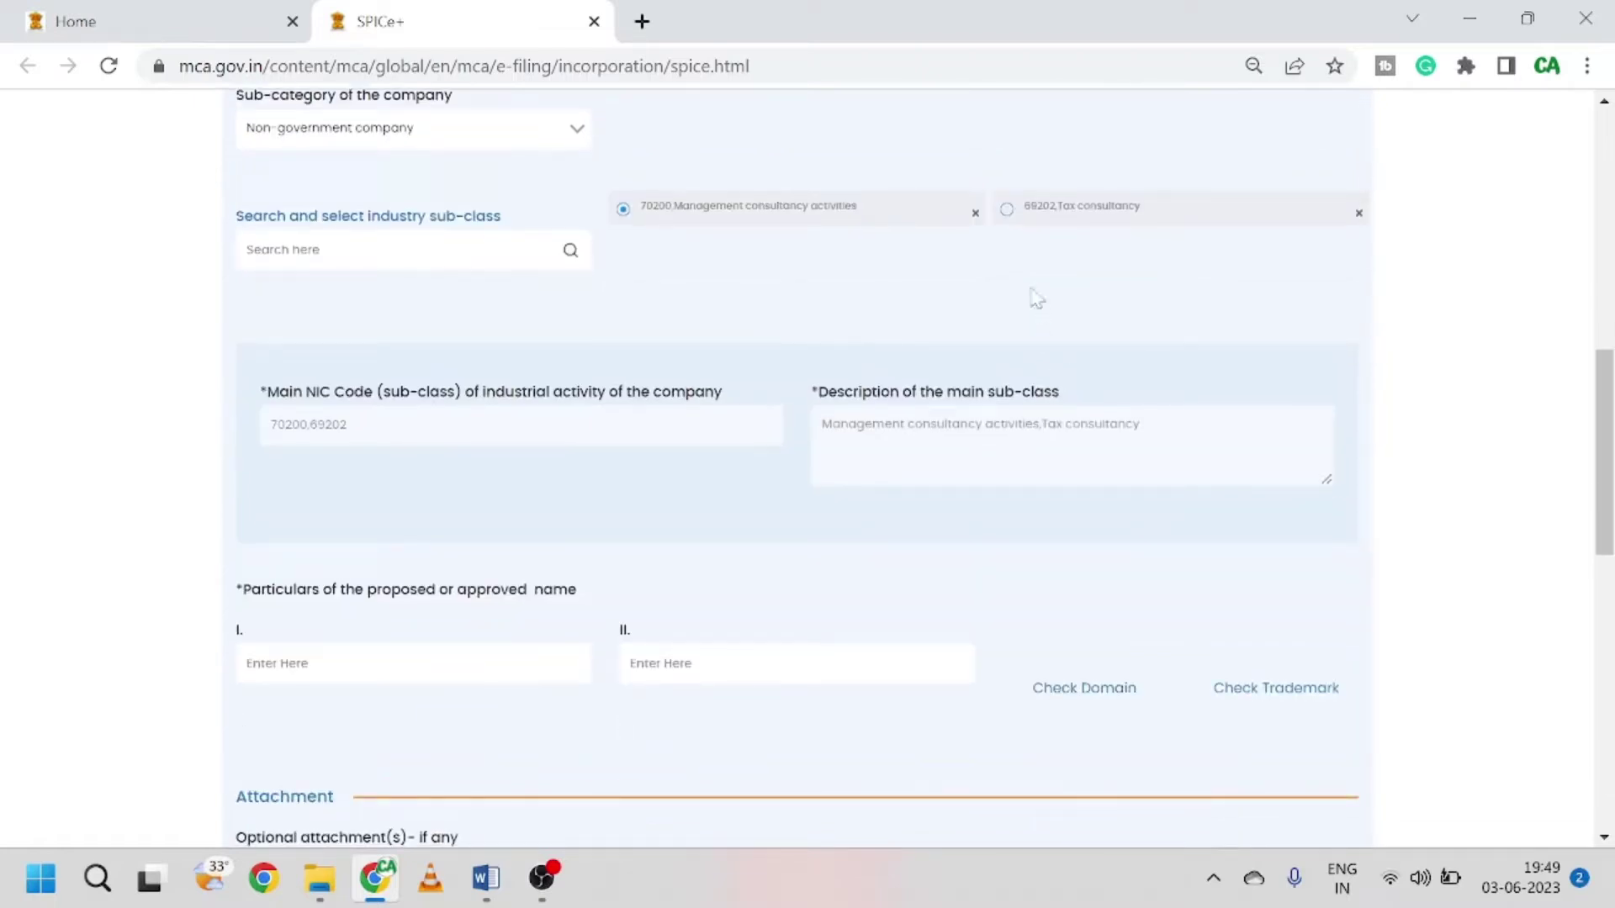
scroll(714, 505, "down", 1)
scroll(713, 504, "down", 1)
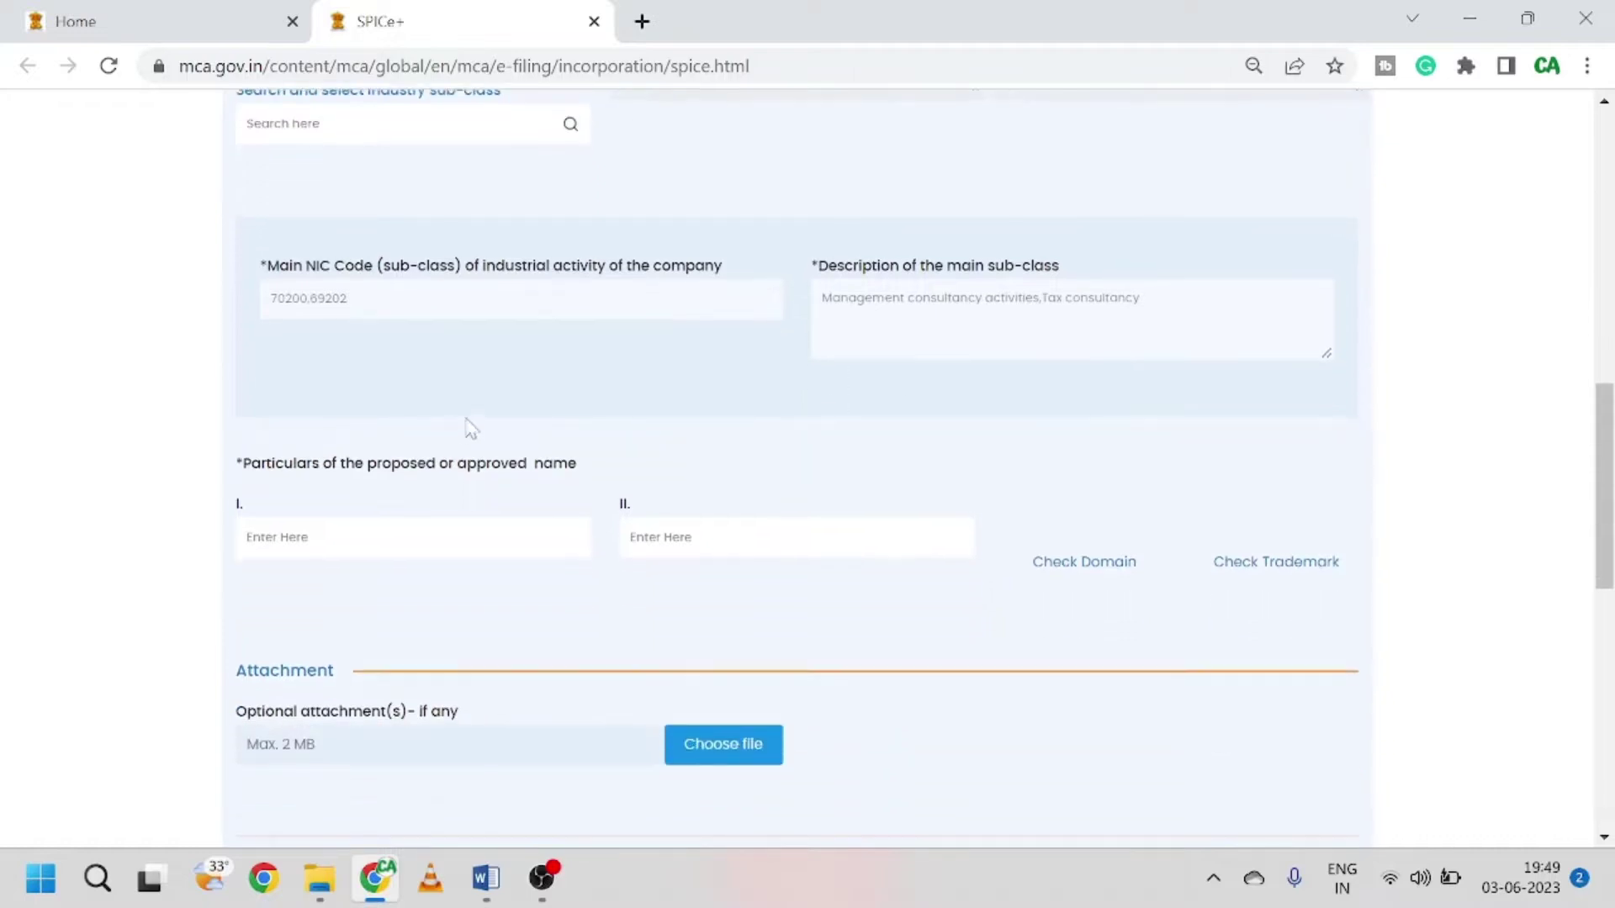
scroll(479, 422, "down", 1)
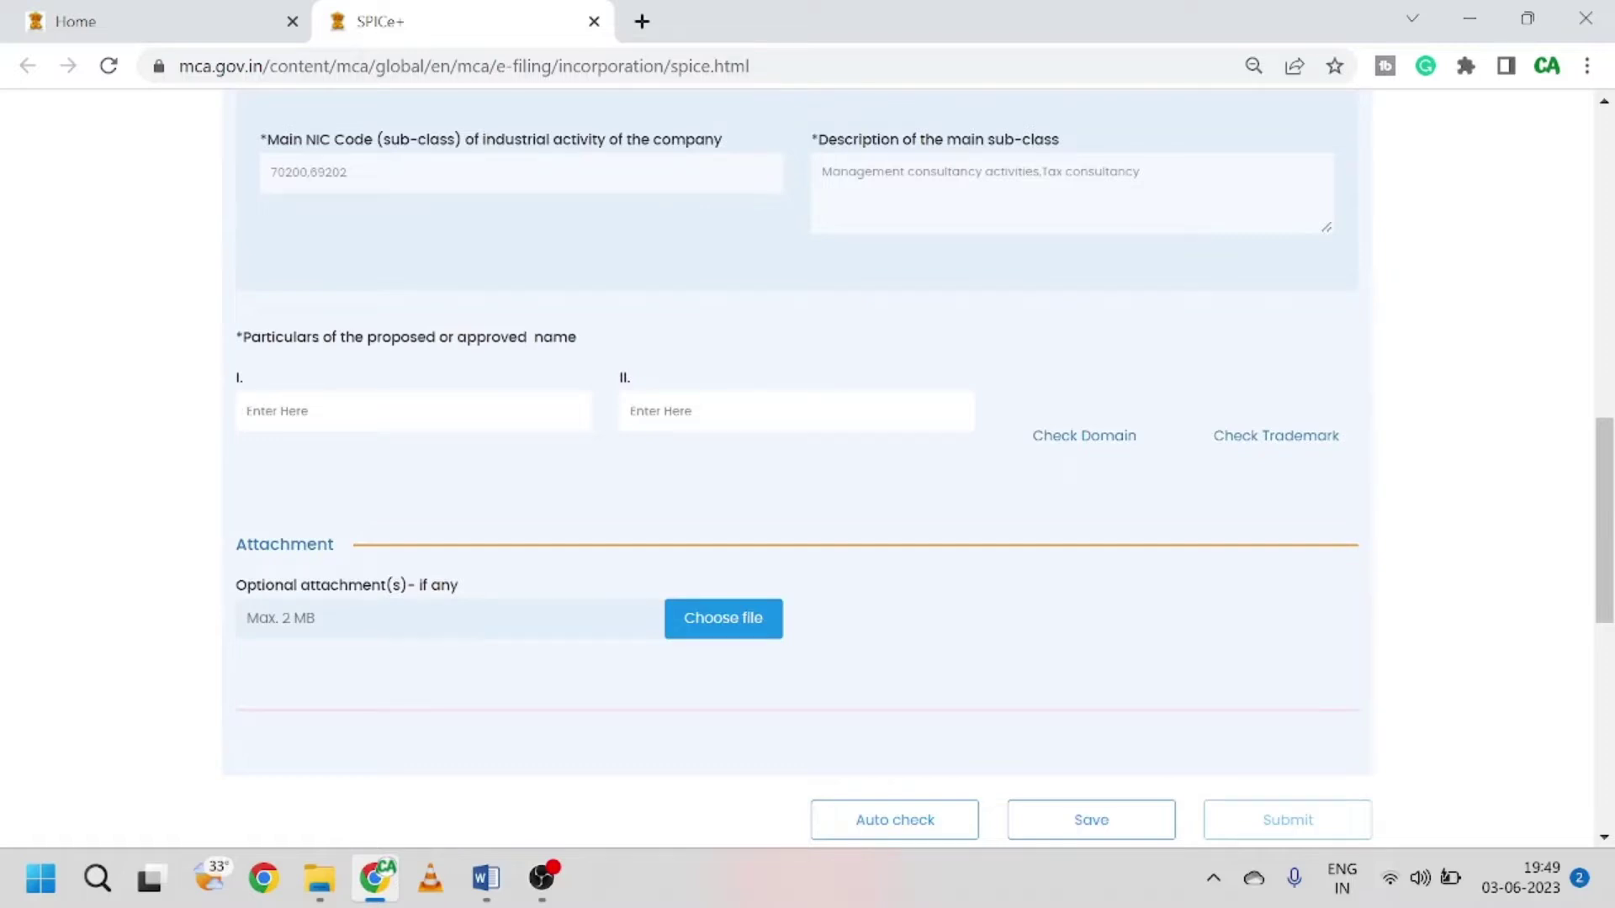
type("Fison")
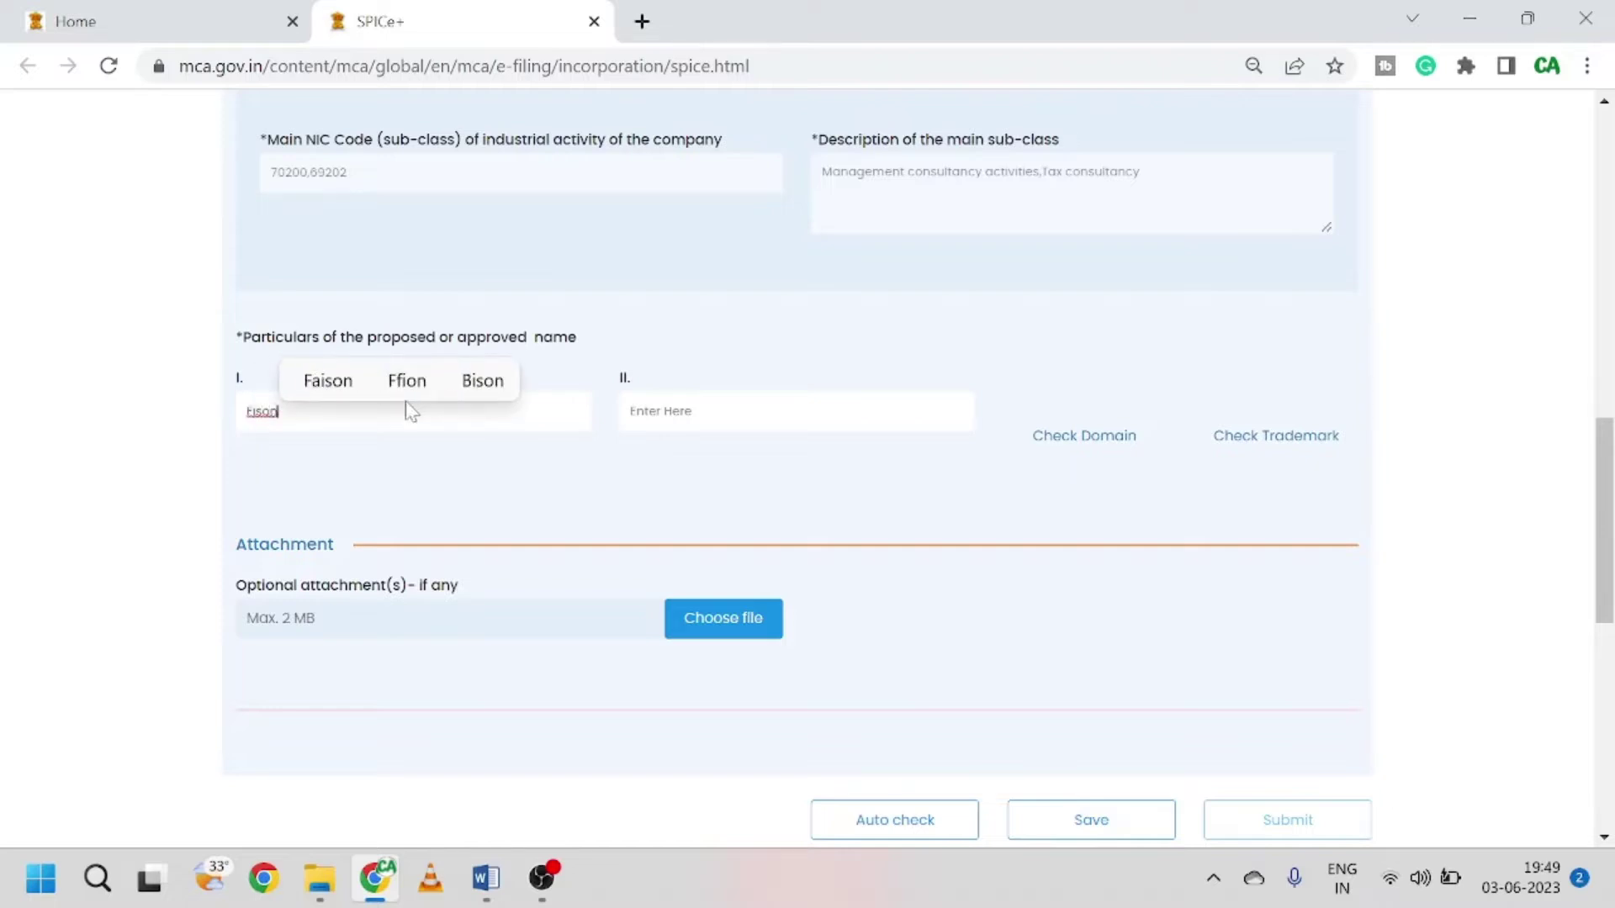
key("BackSpace")
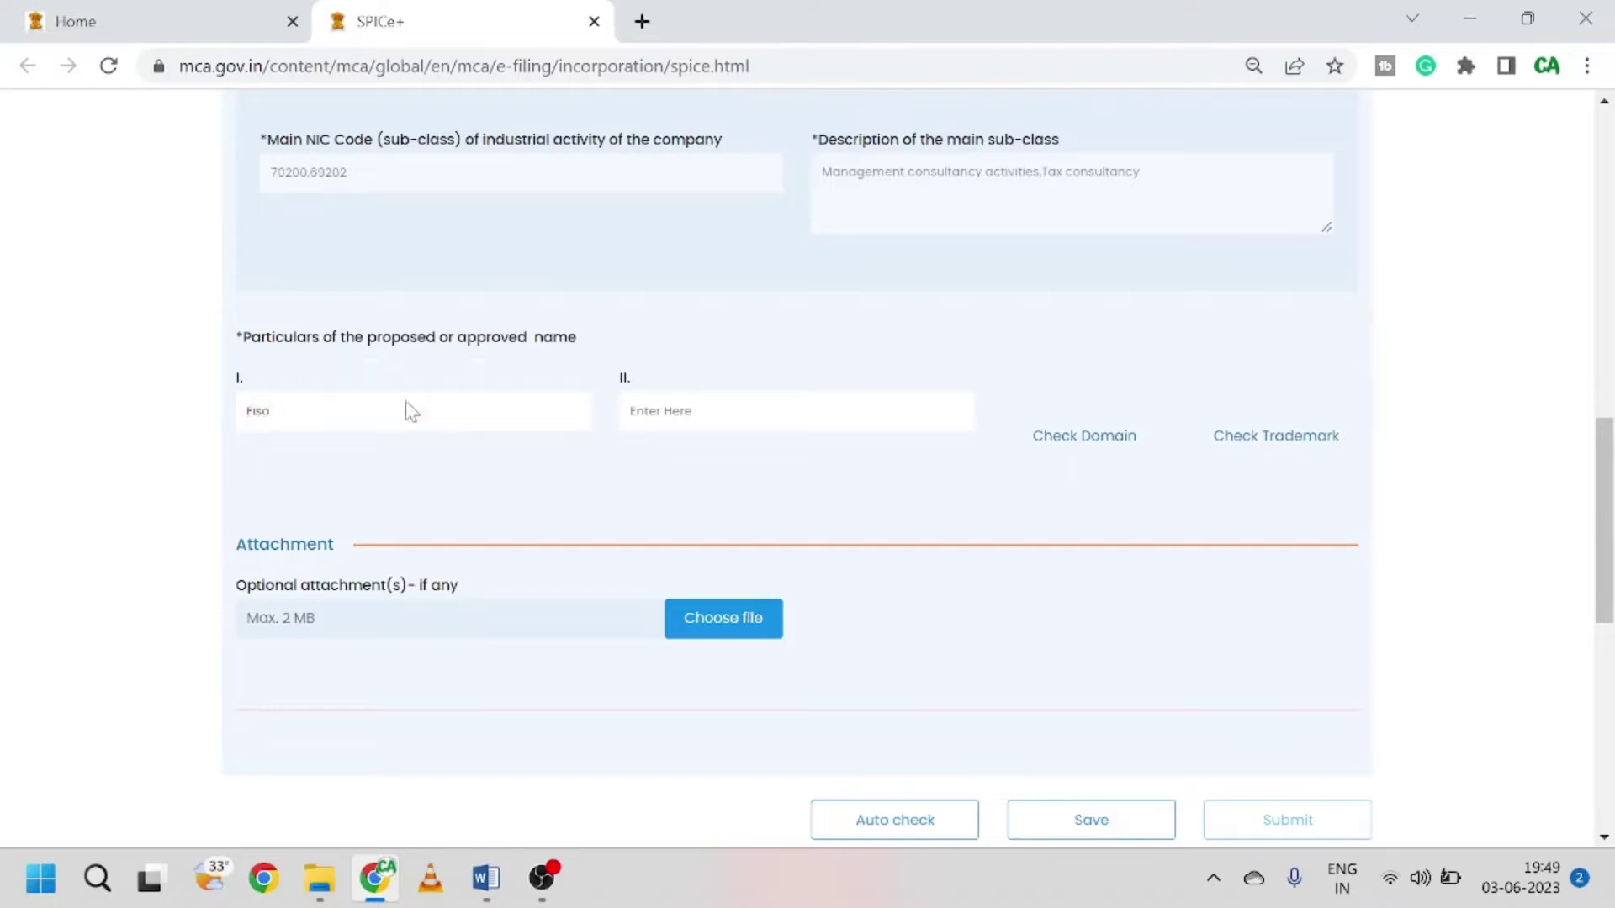
type("m")
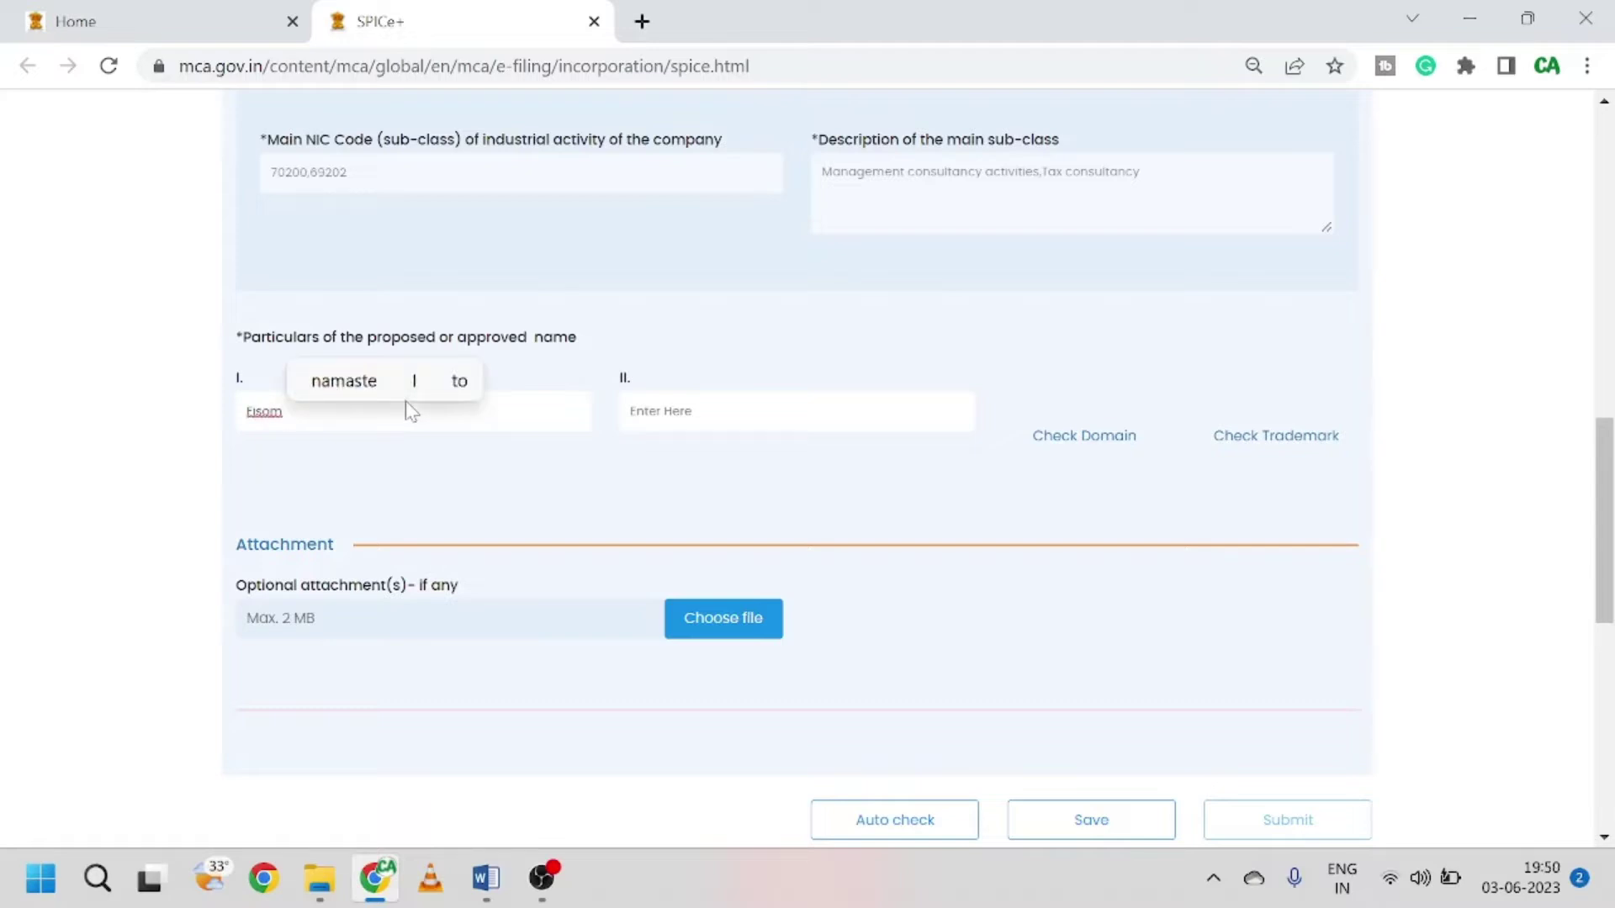
type("opc")
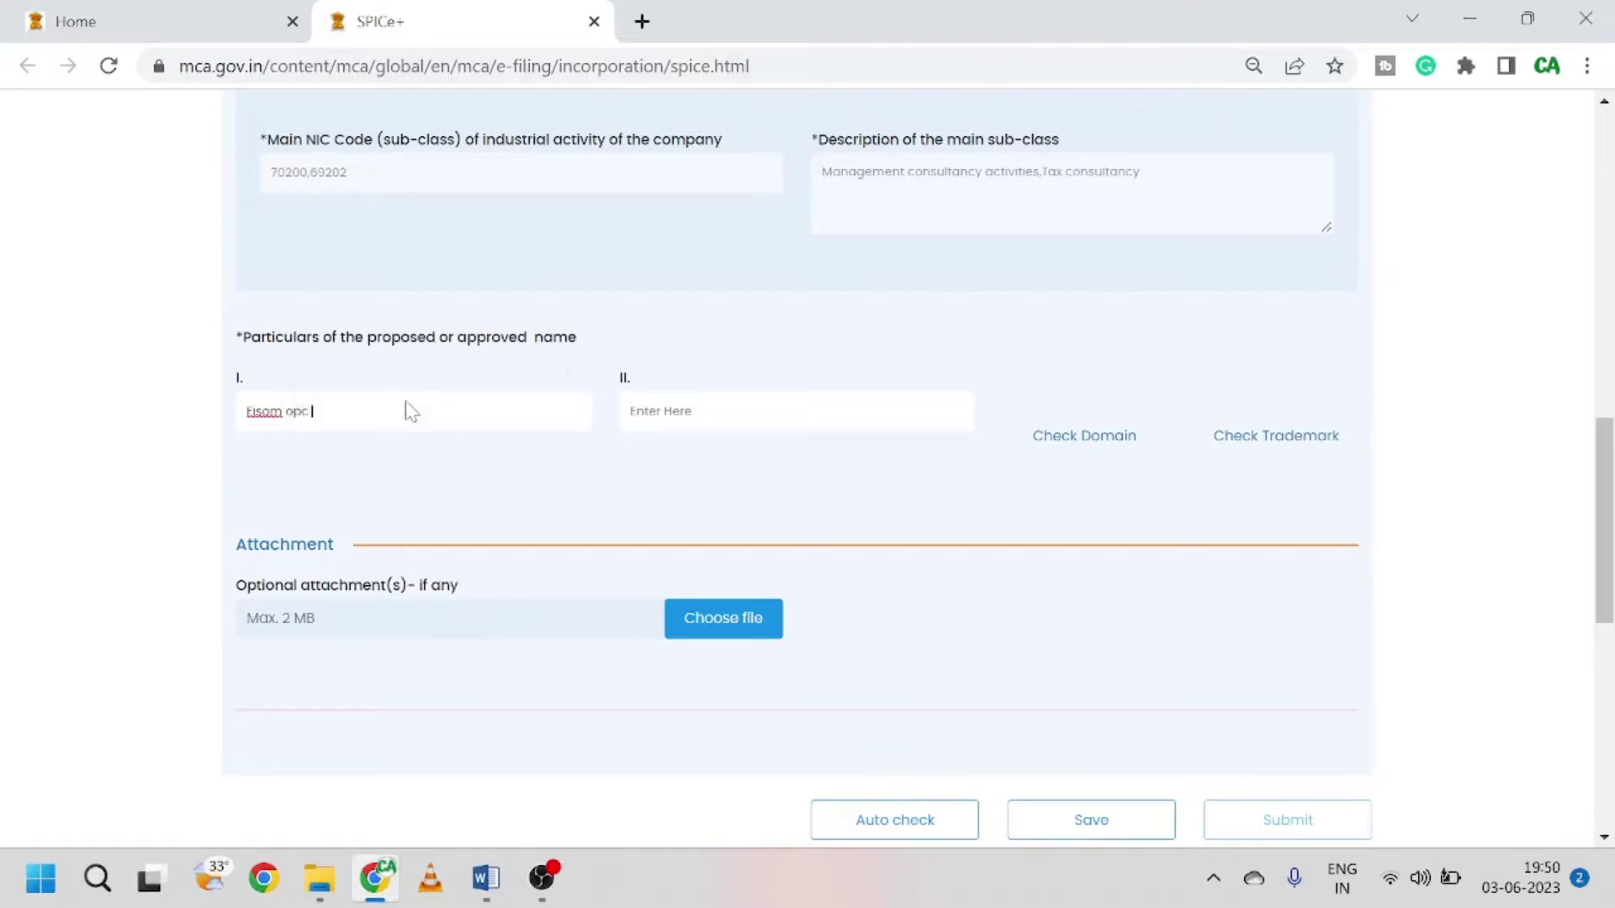
type(" priv")
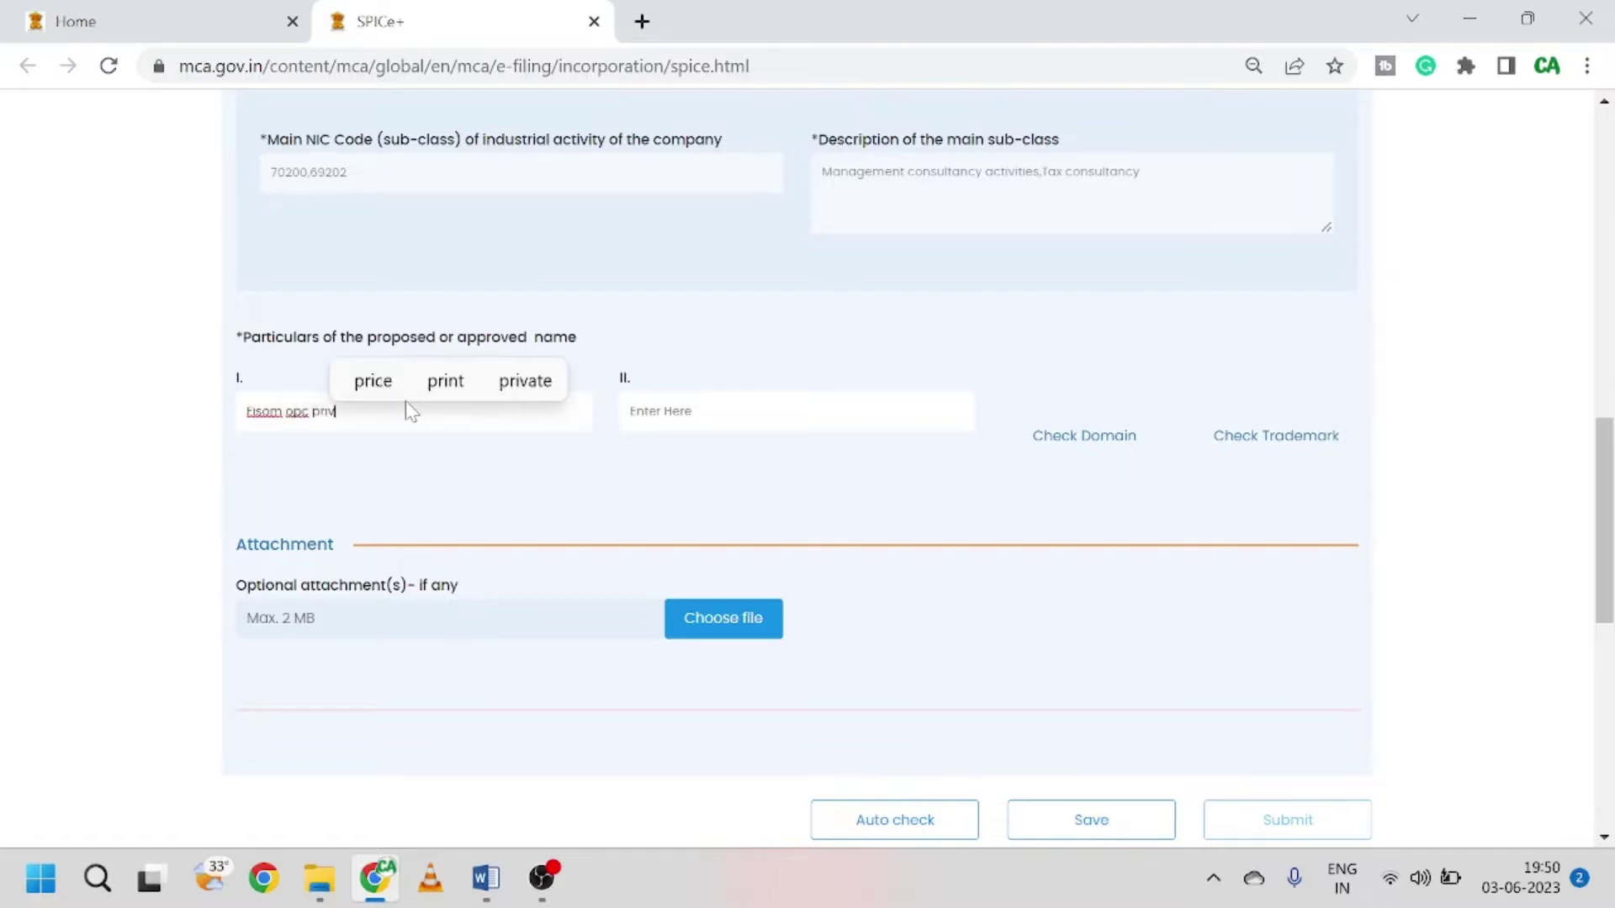
type("ate limi")
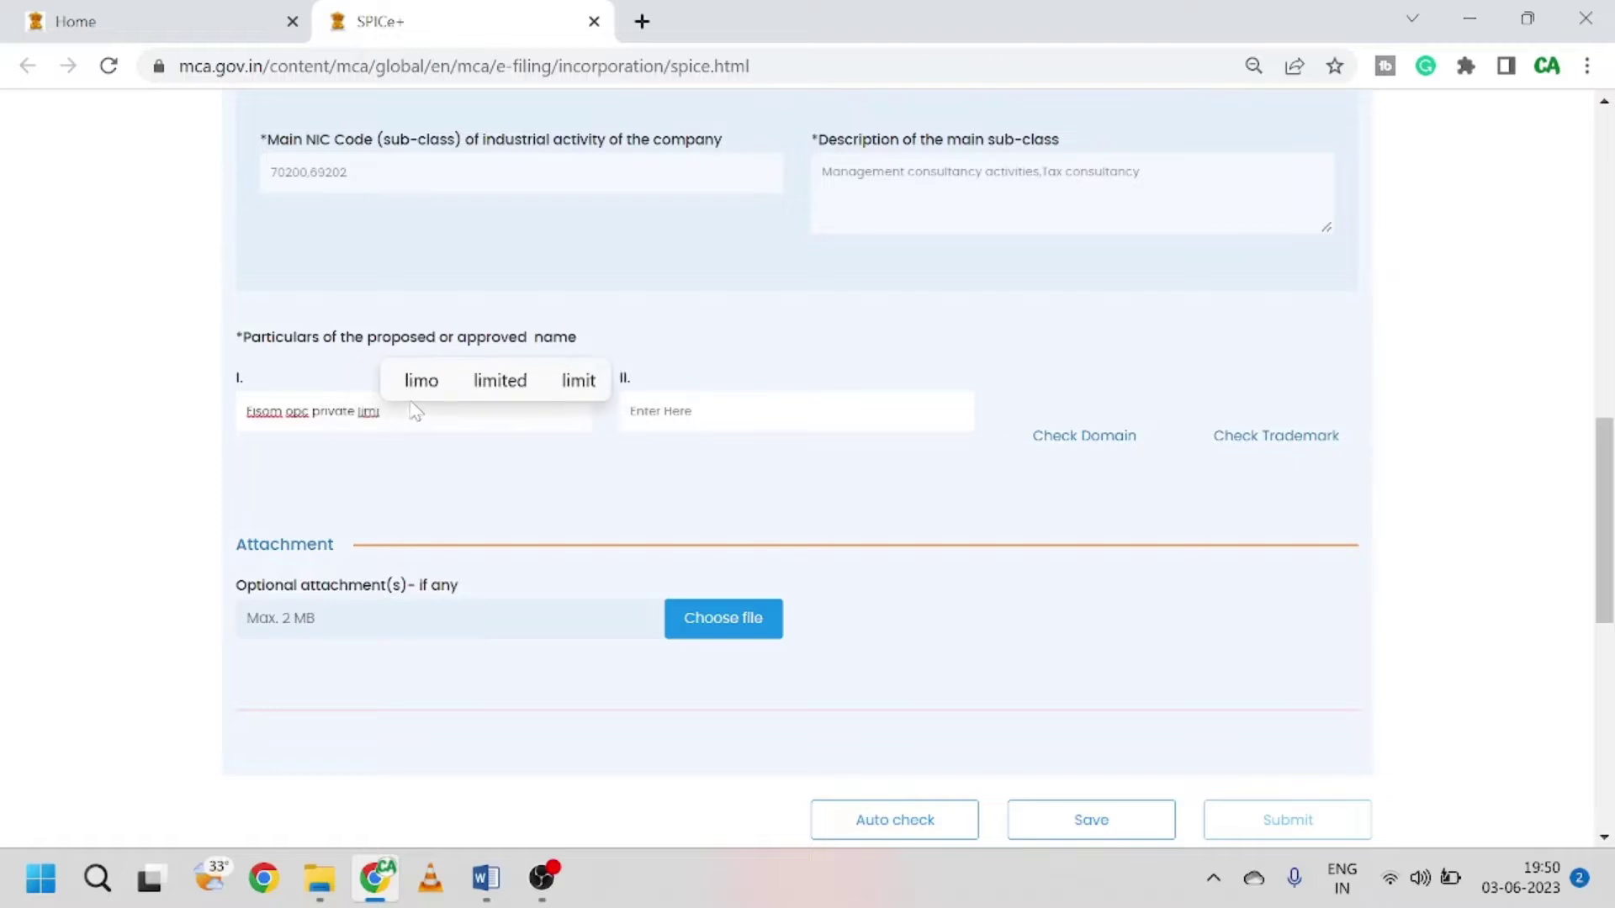
left_click(485, 396)
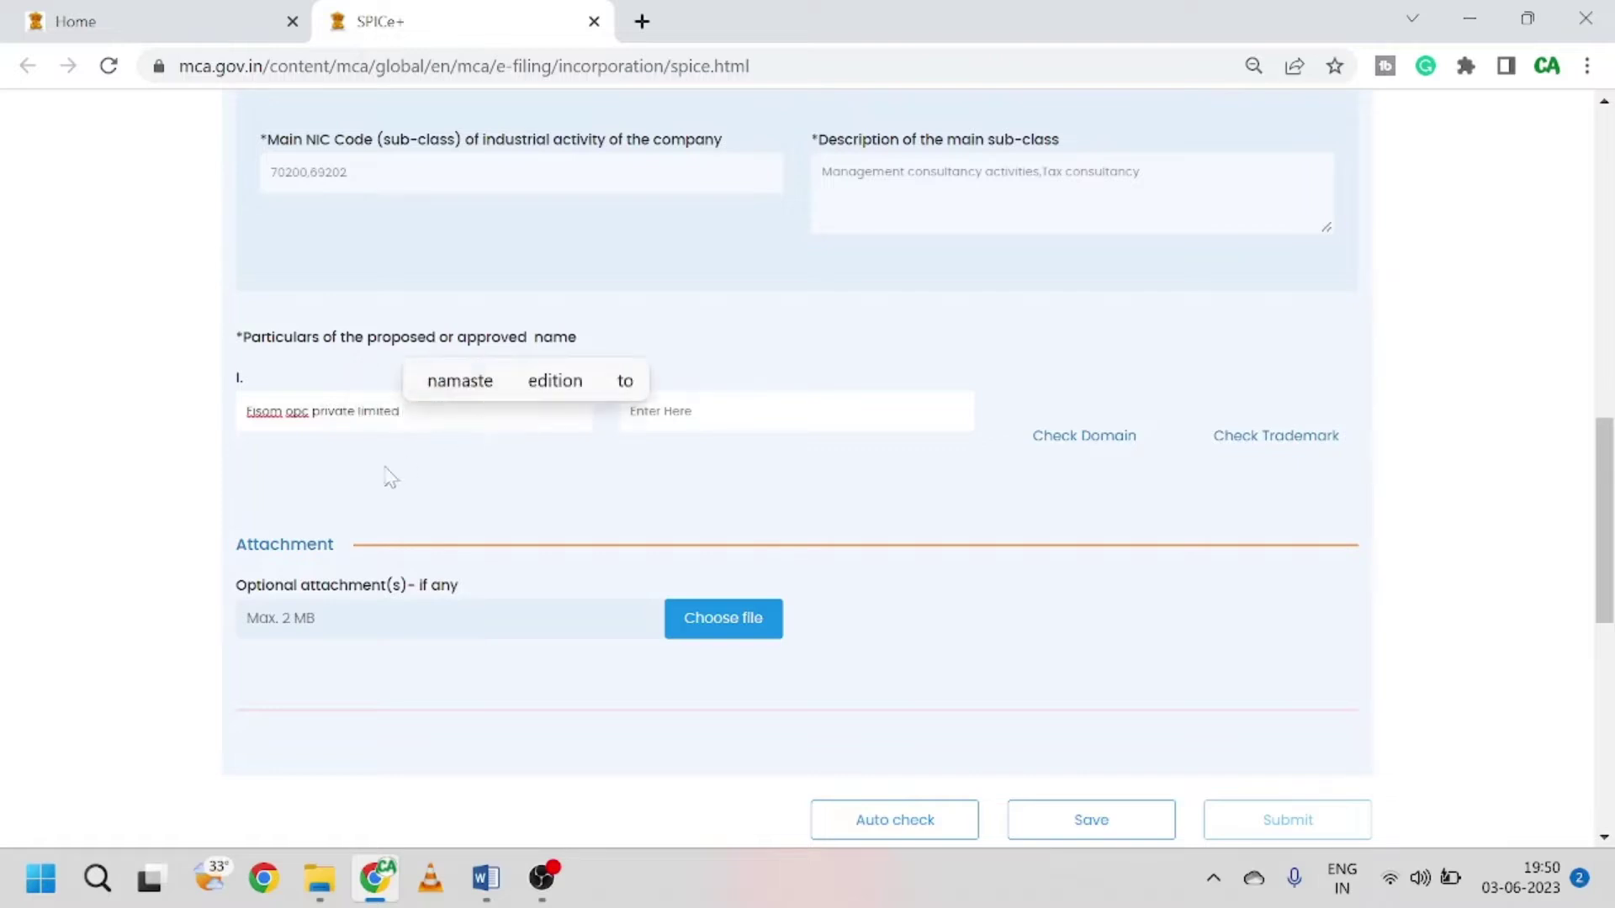
left_click(323, 449)
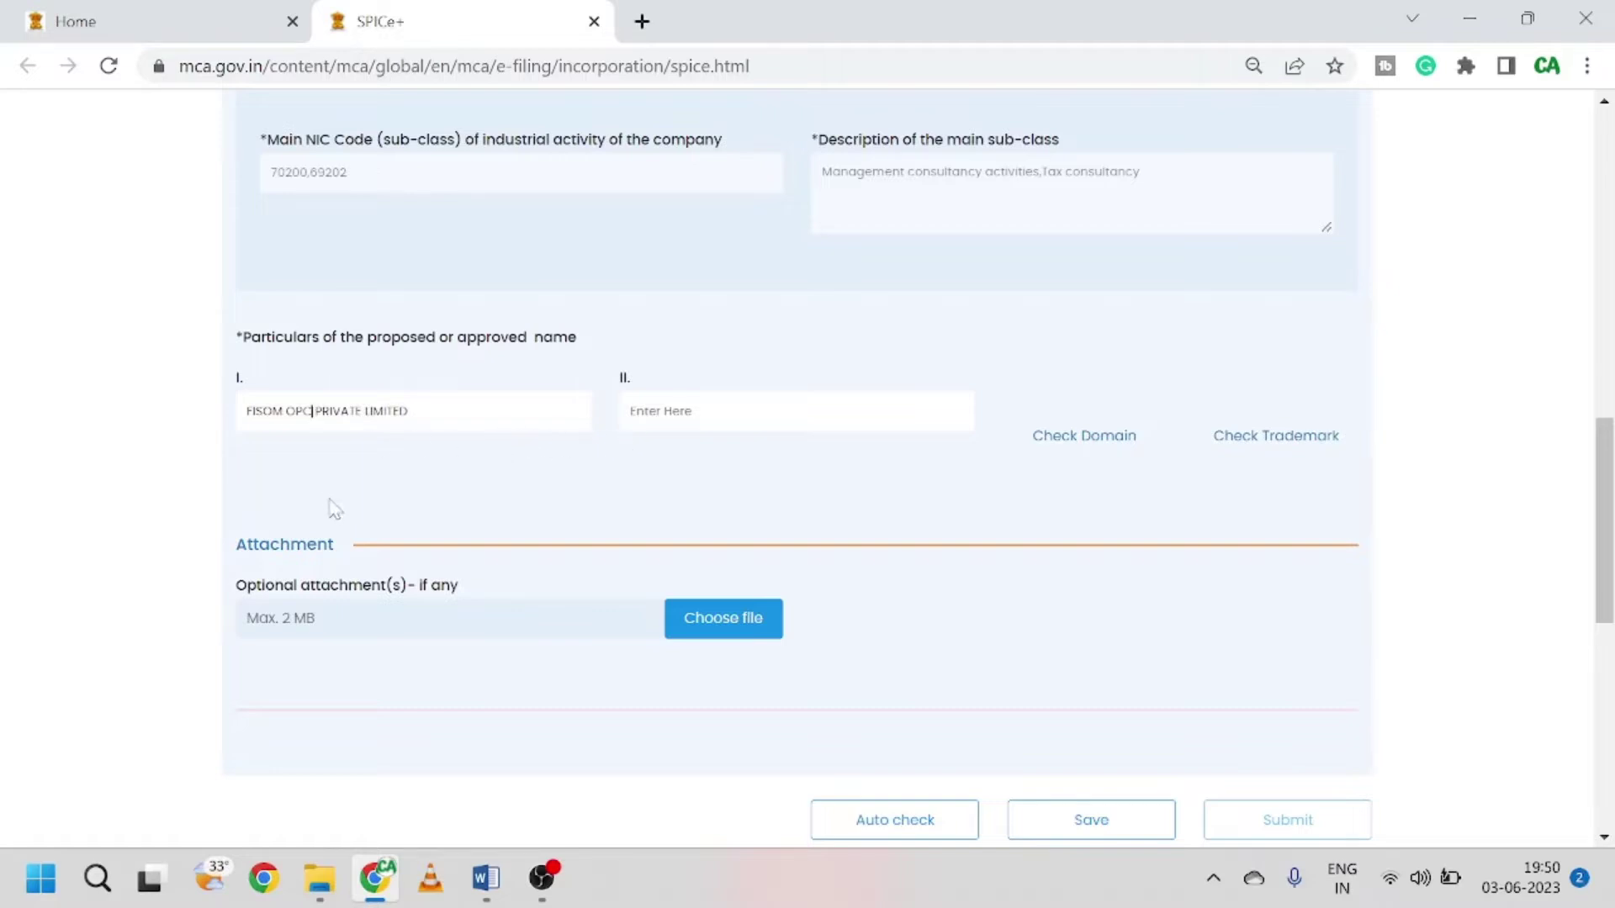
type(")")
type("(")
scroll(454, 435, "down", 1)
scroll(479, 375, "up", 1)
scroll(534, 501, "down", 1)
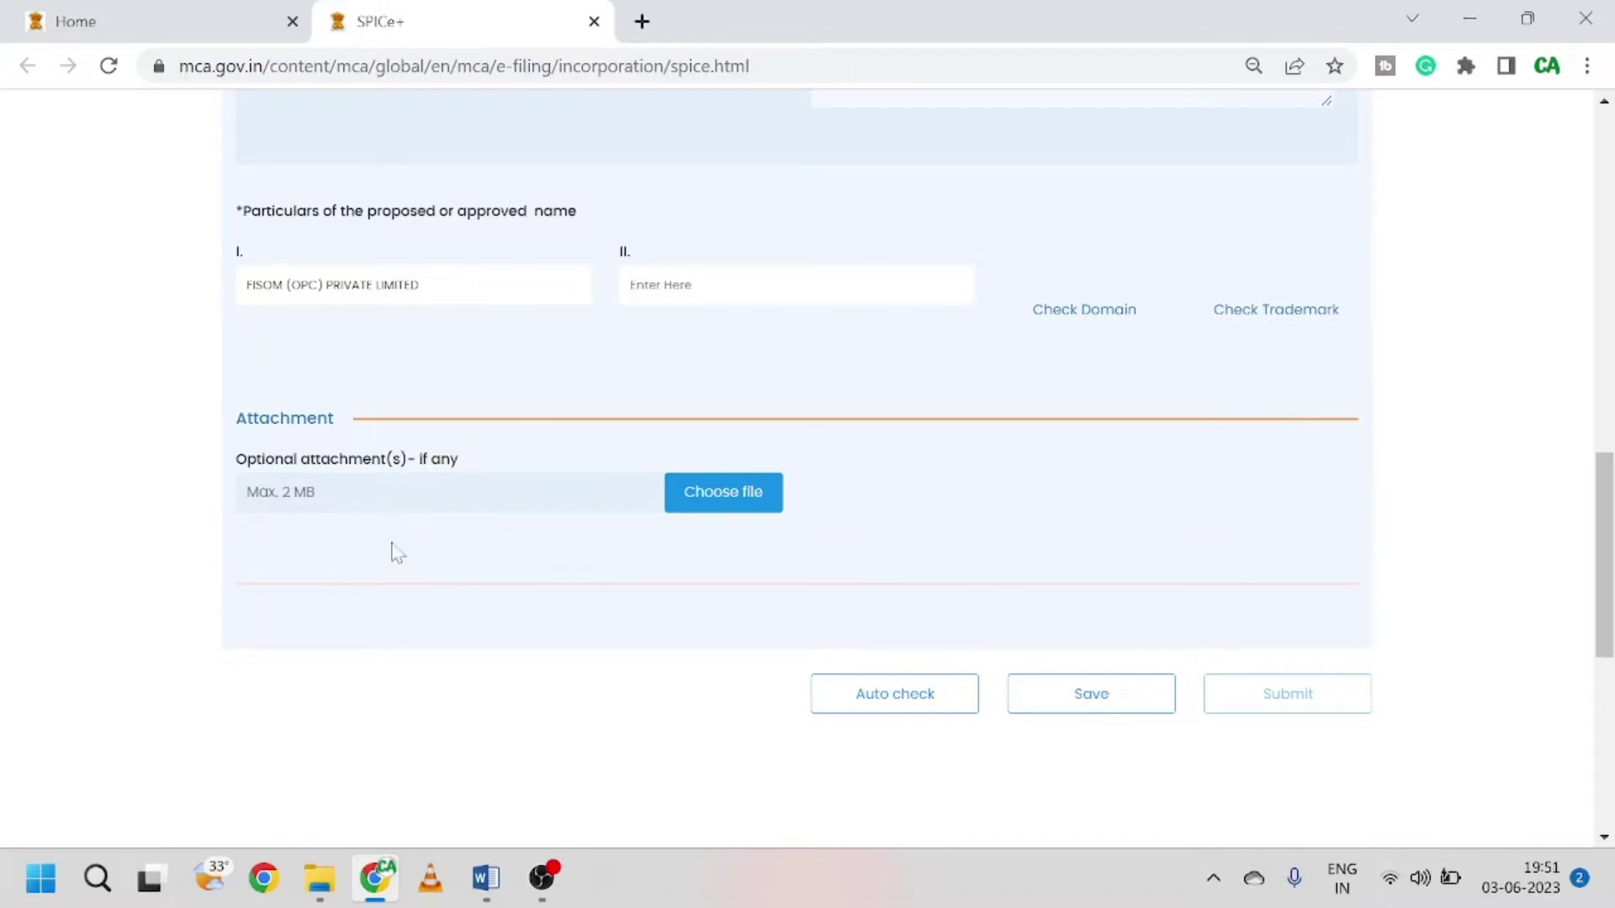
scroll(468, 546, "up", 8)
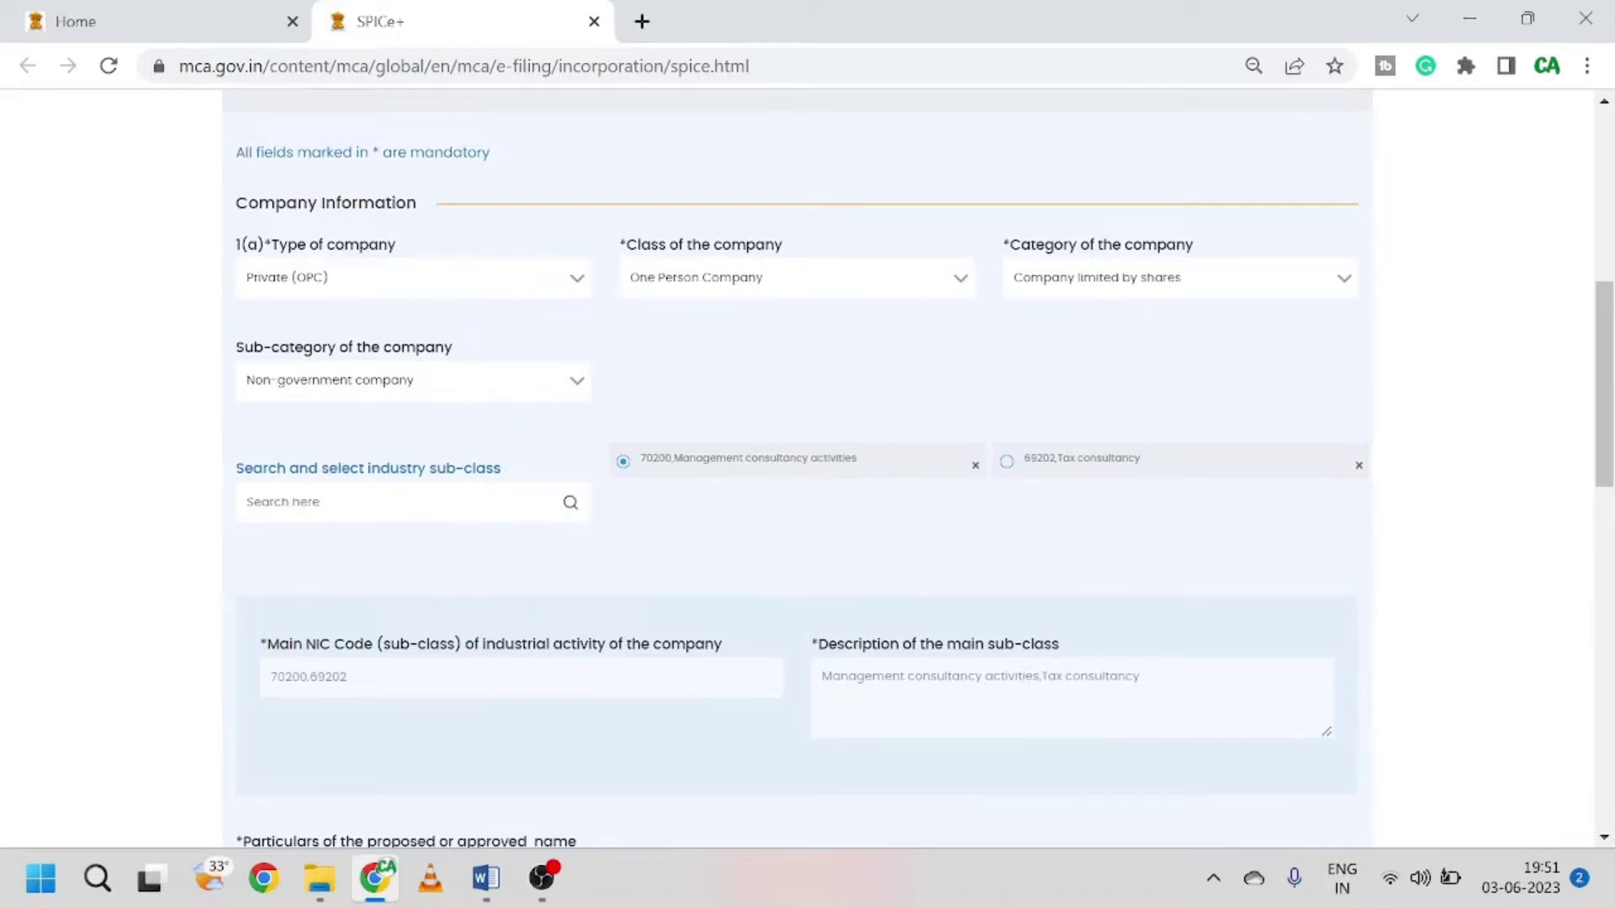
scroll(572, 555, "down", 7)
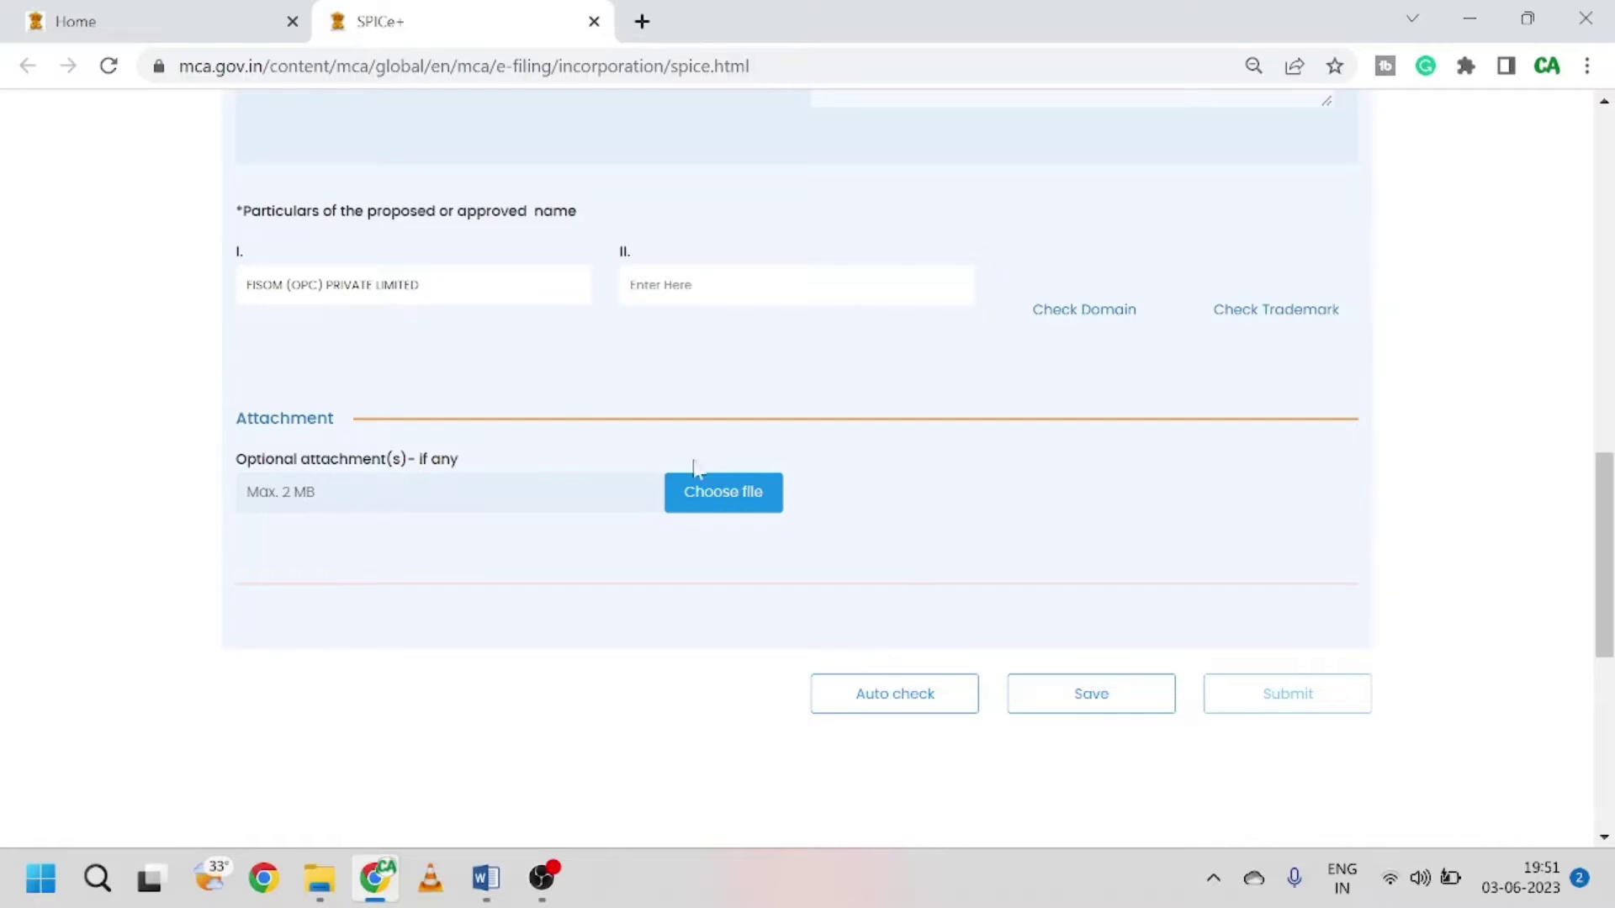
Step: Auto check FISOM (OPC) PRIVATE LIMITED and review the Name Similarity Alerts list
left_click(892, 695)
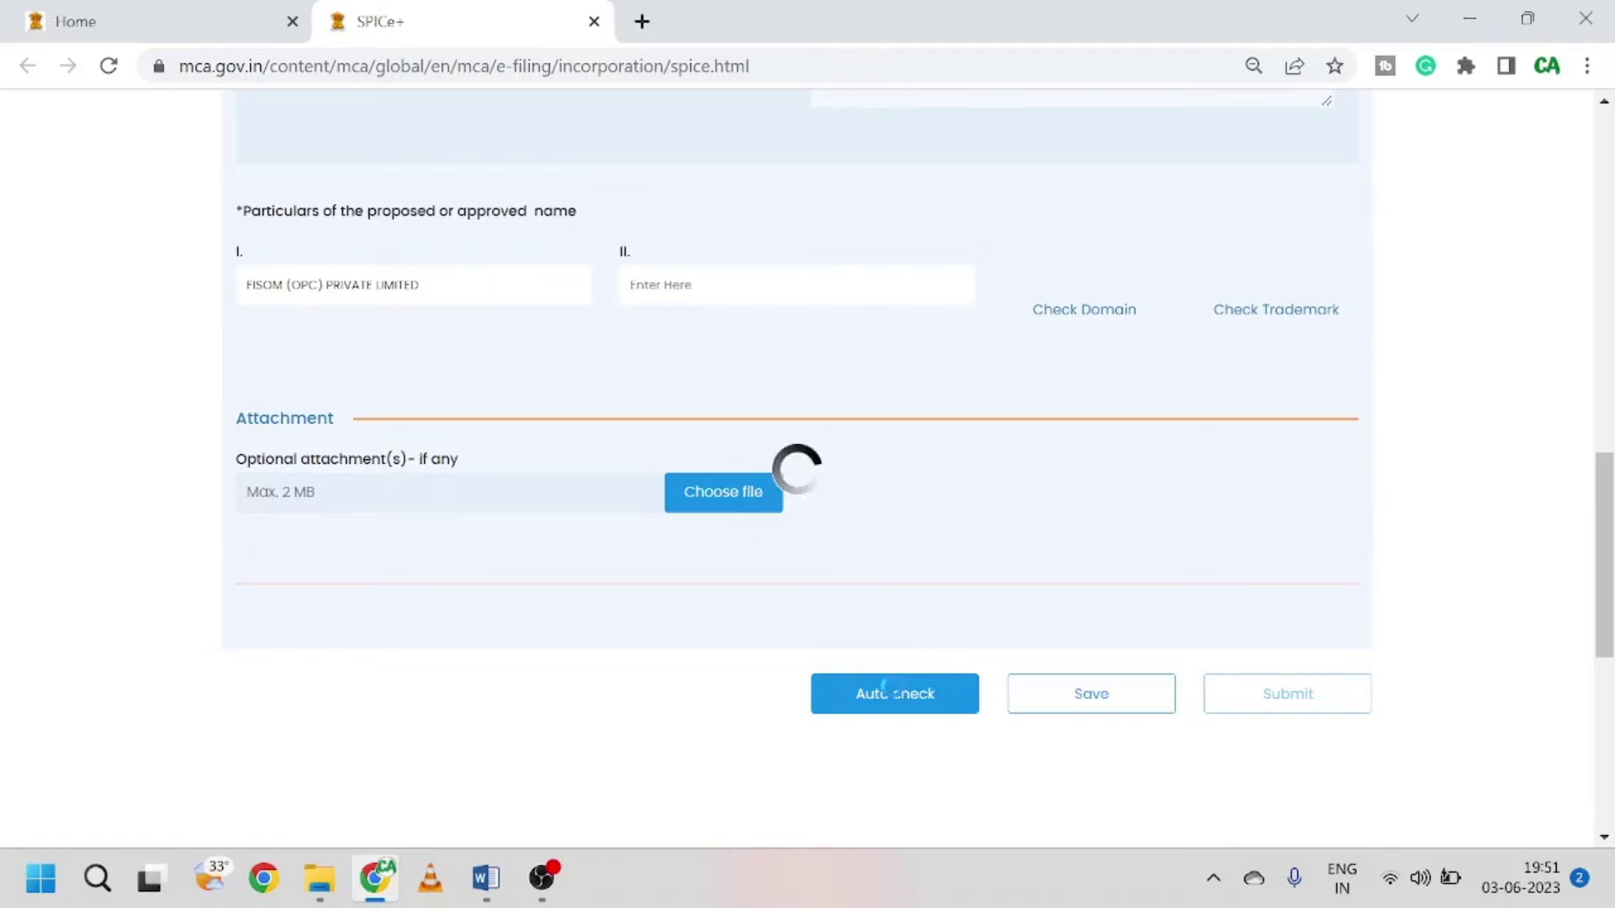
scroll(889, 578, "down", 3)
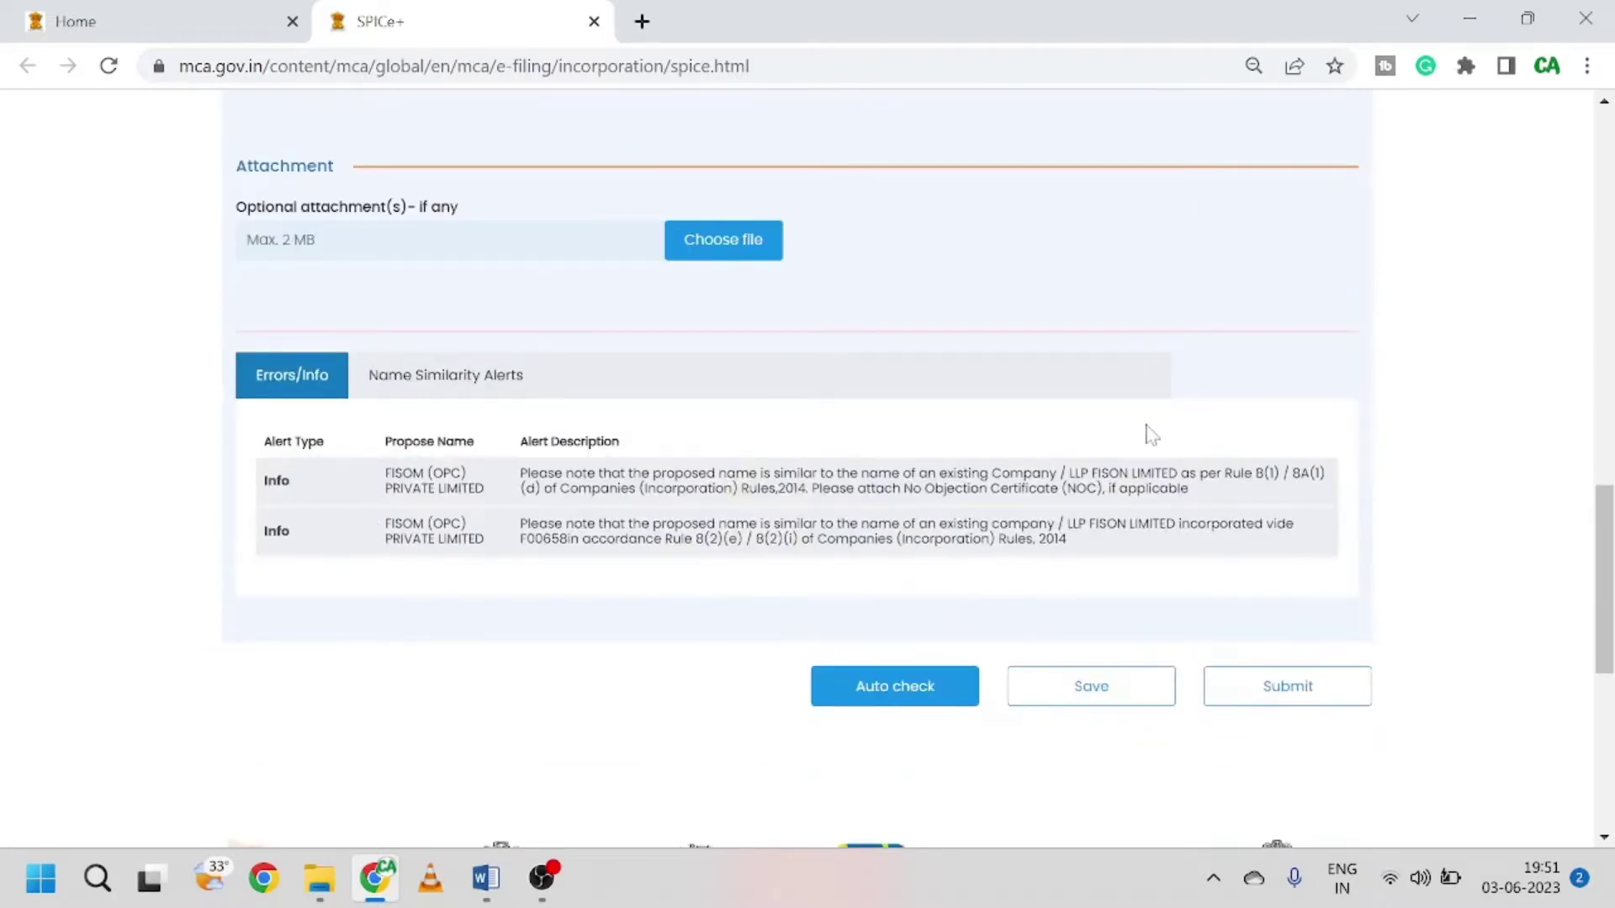
left_click(479, 378)
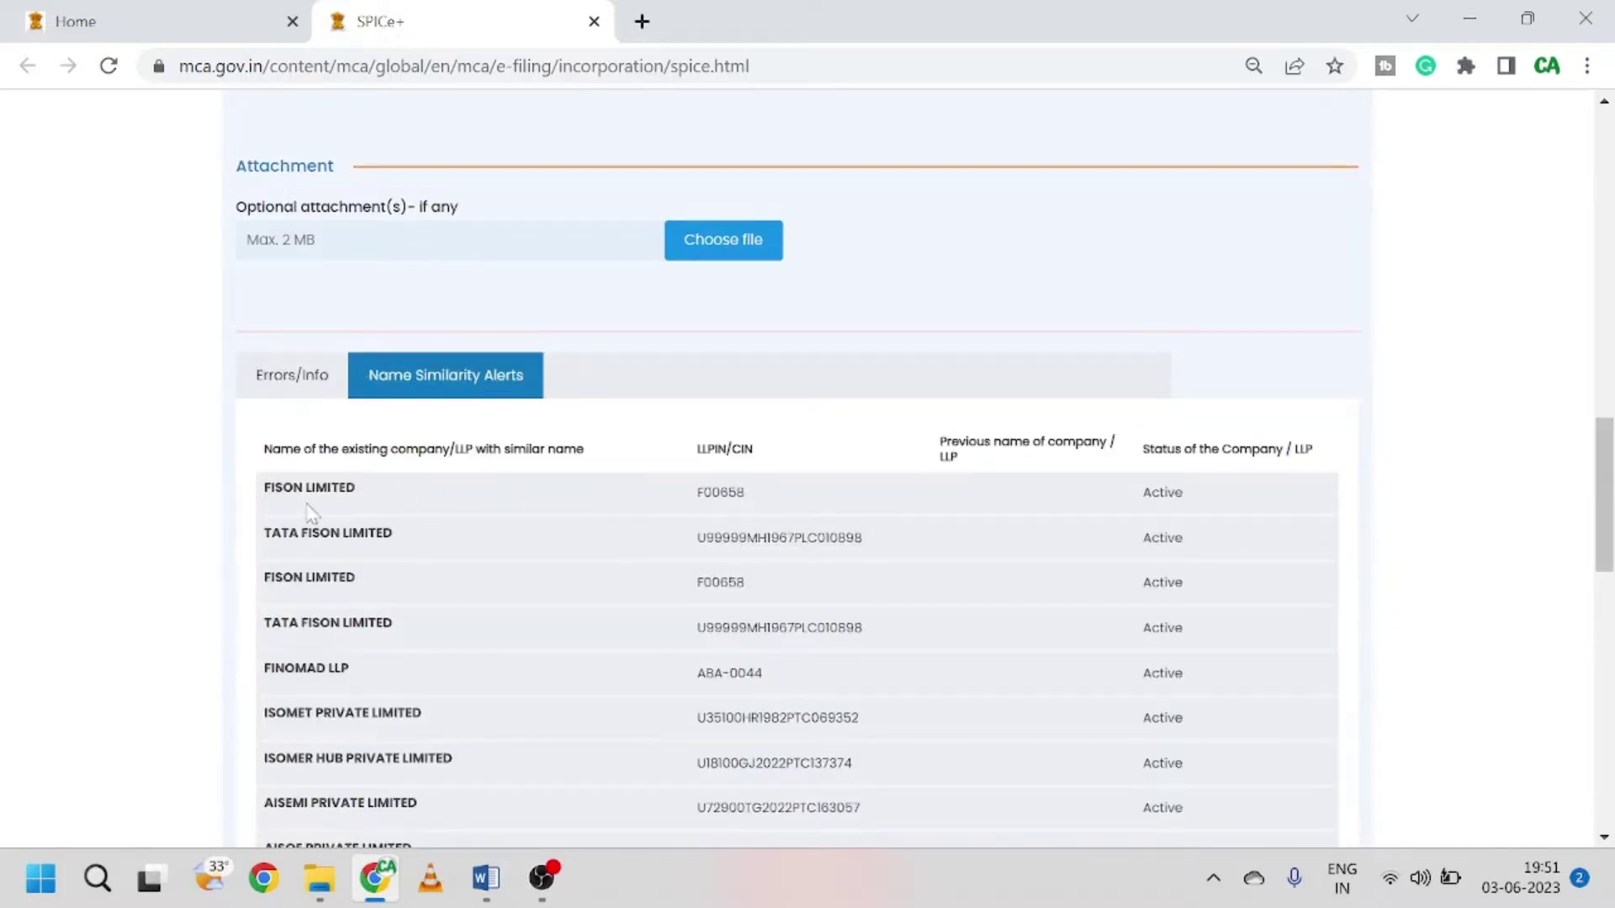
scroll(547, 572, "down", 1)
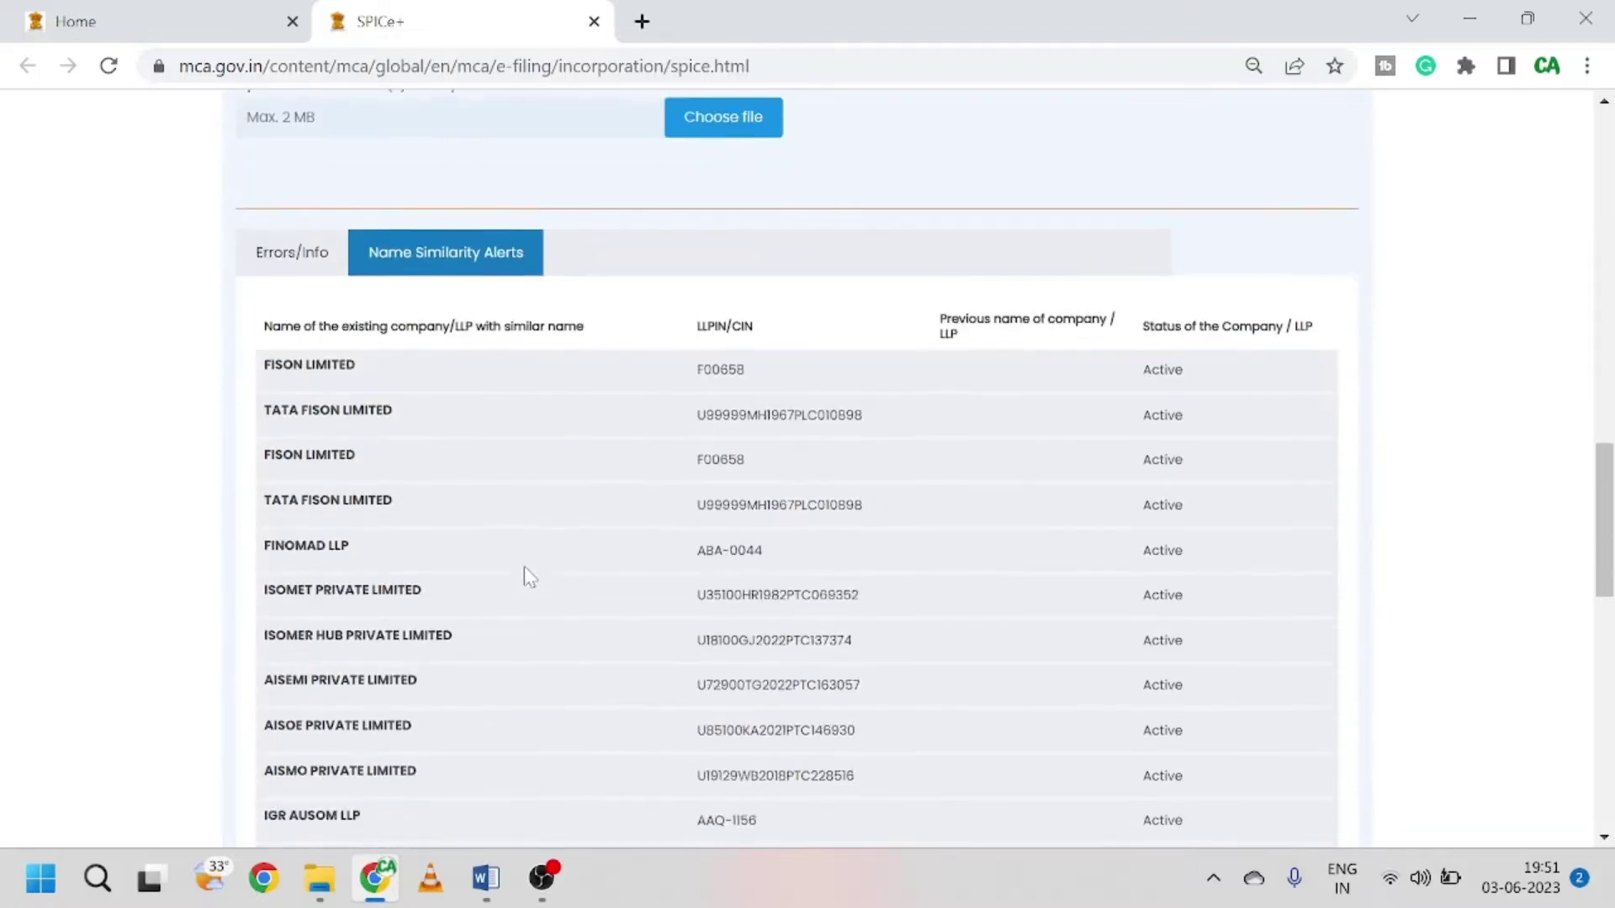
scroll(498, 599, "down", 4)
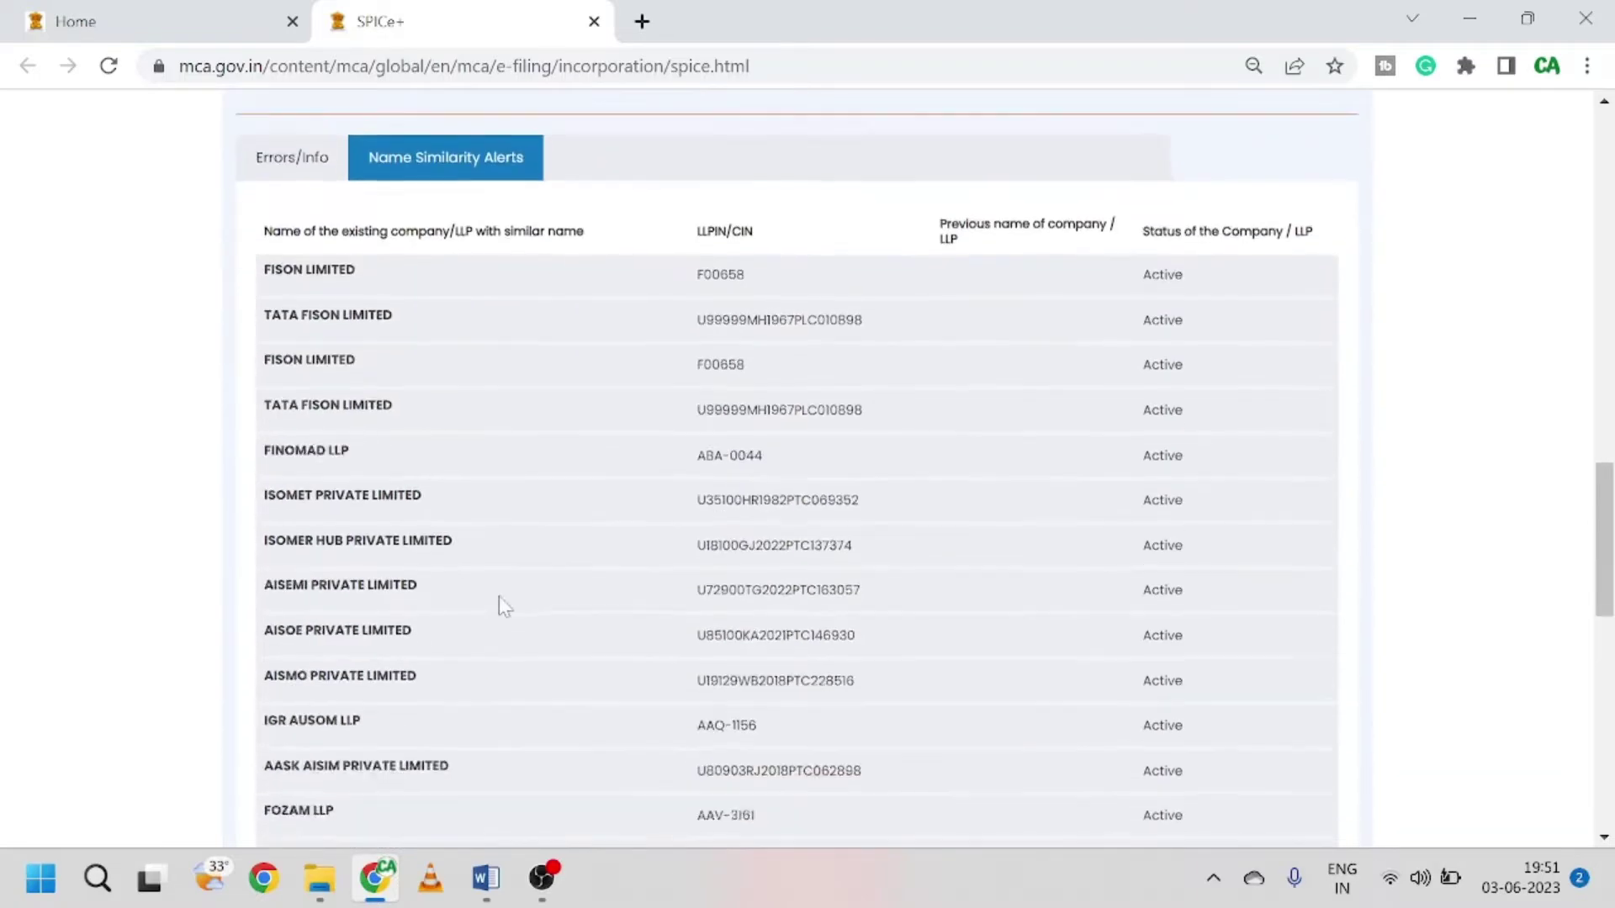
scroll(572, 579, "up", 5)
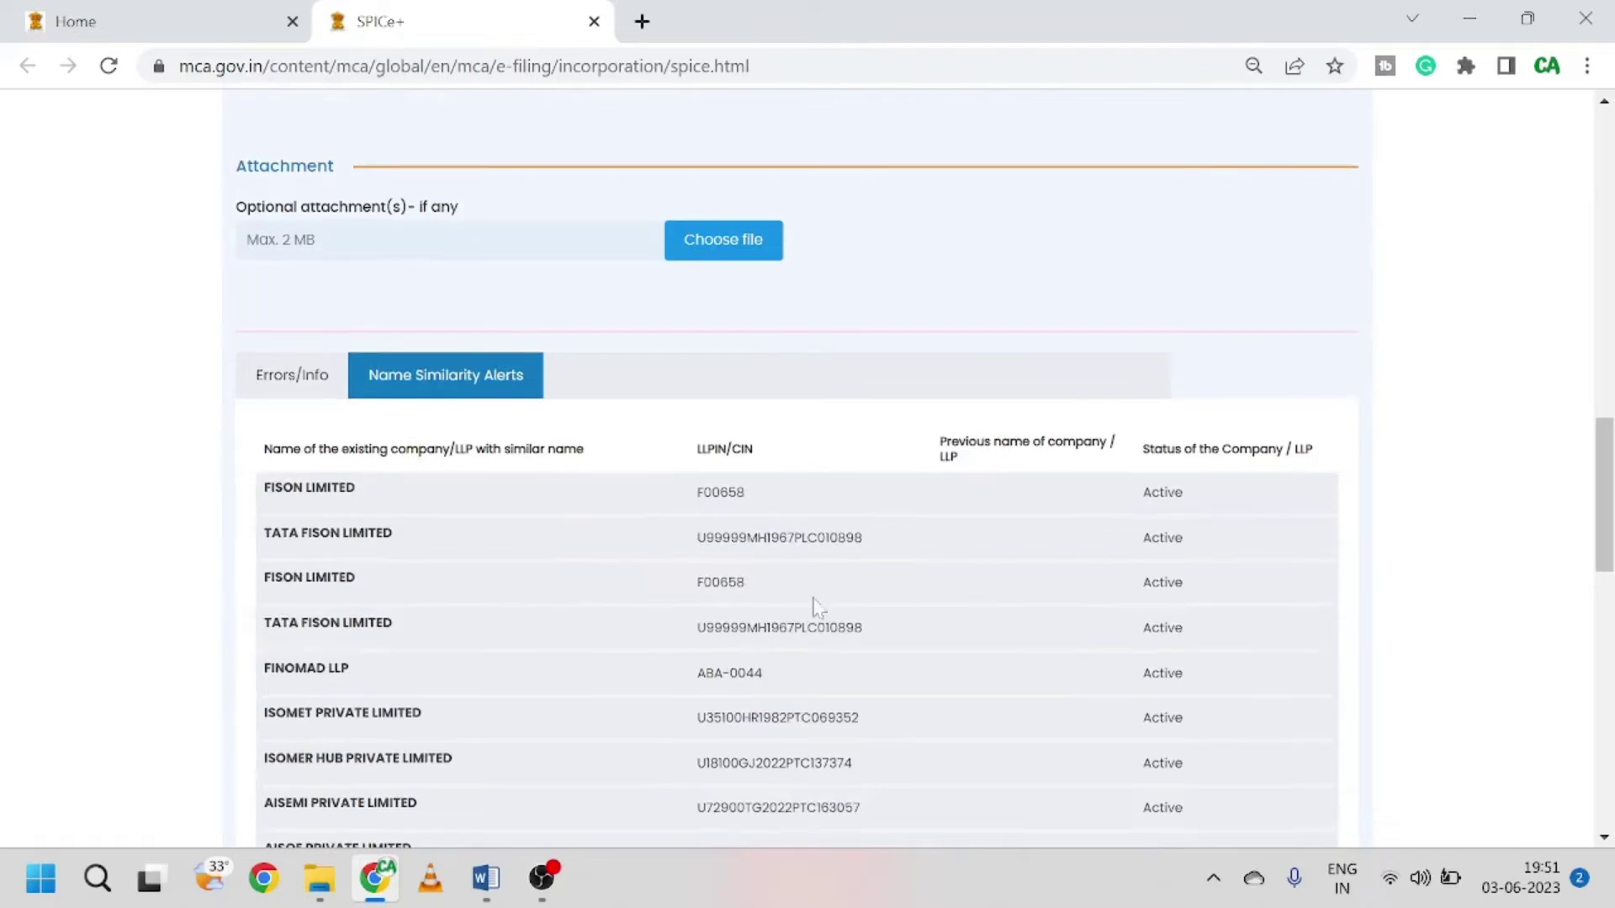
scroll(815, 606, "down", 5)
scroll(641, 555, "up", 3)
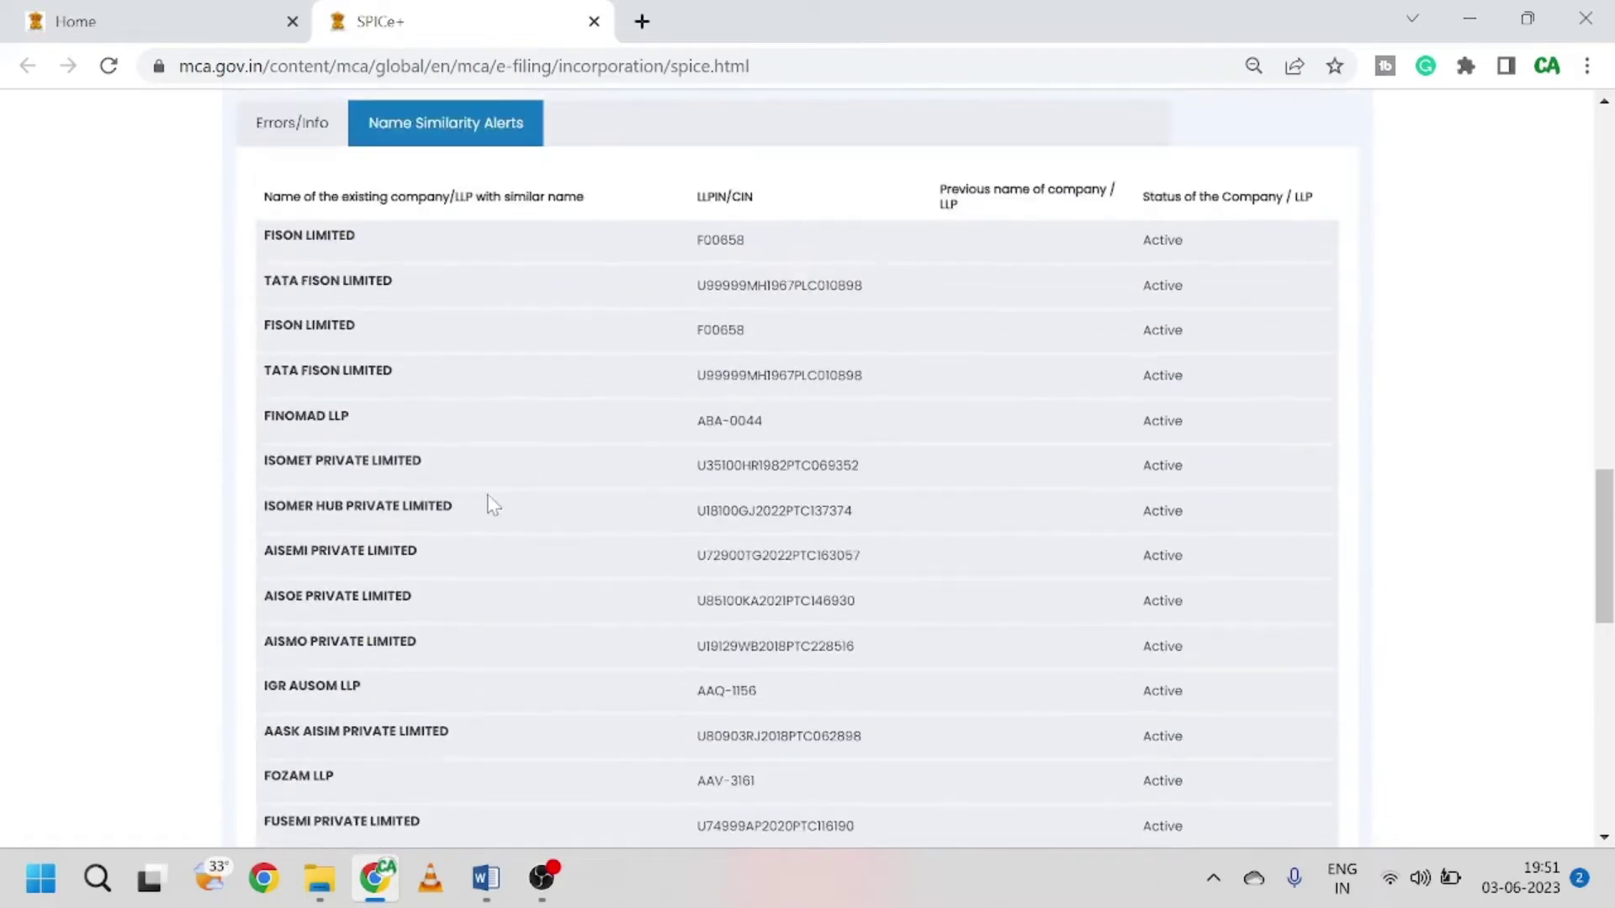
Step: Return to Errors/Info and delete the closing bracket after OPC in name field I
left_click(309, 139)
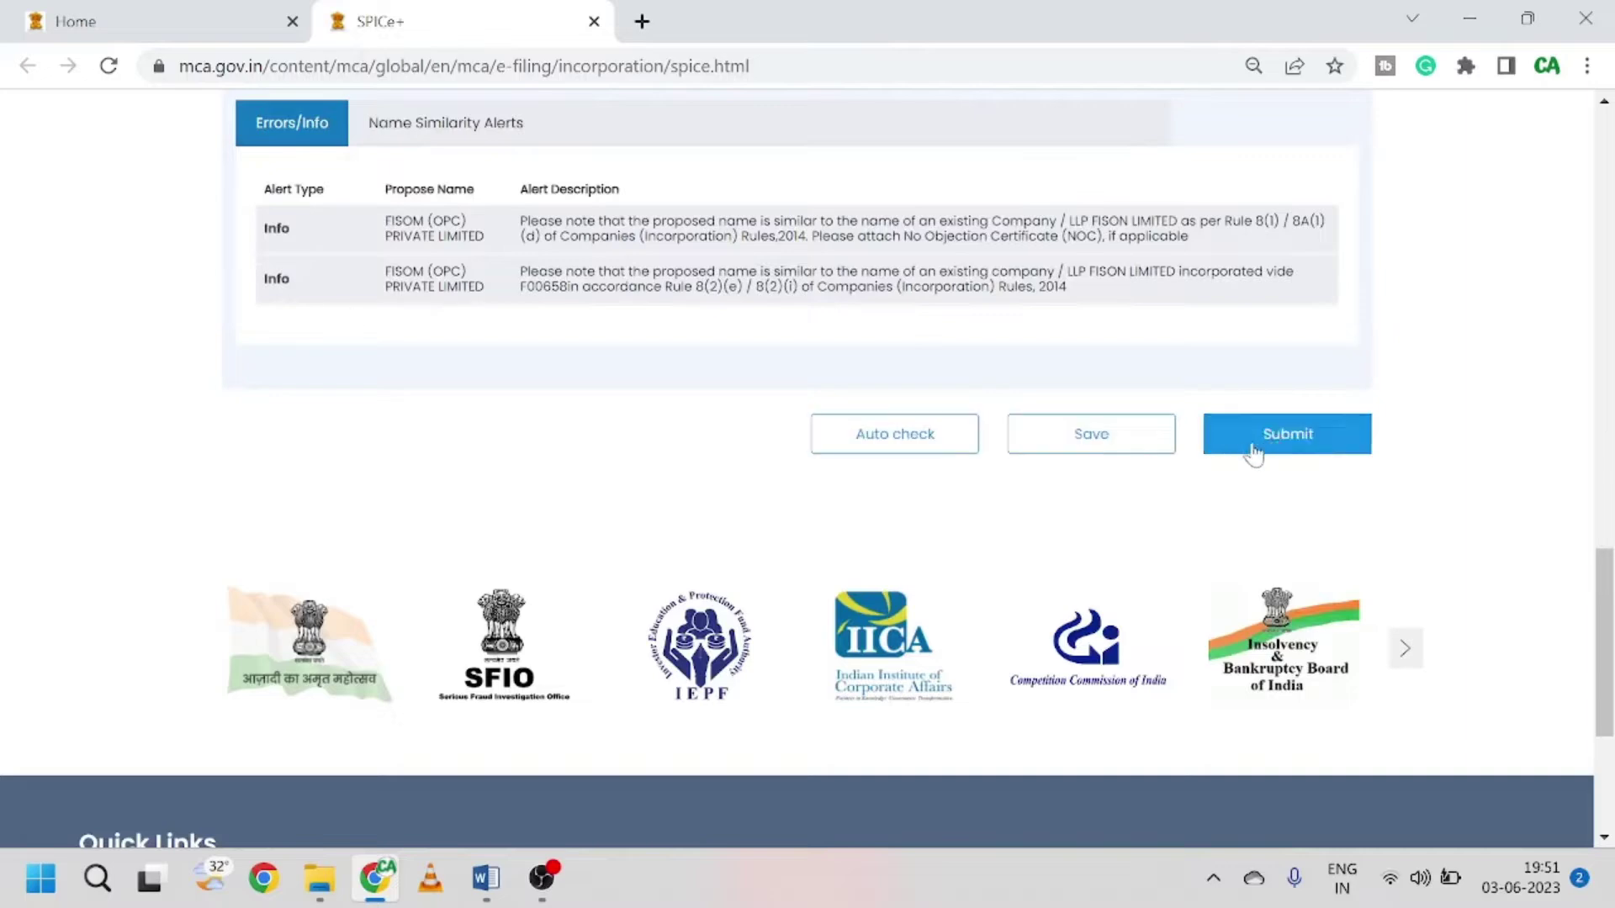
scroll(289, 335, "up", 5)
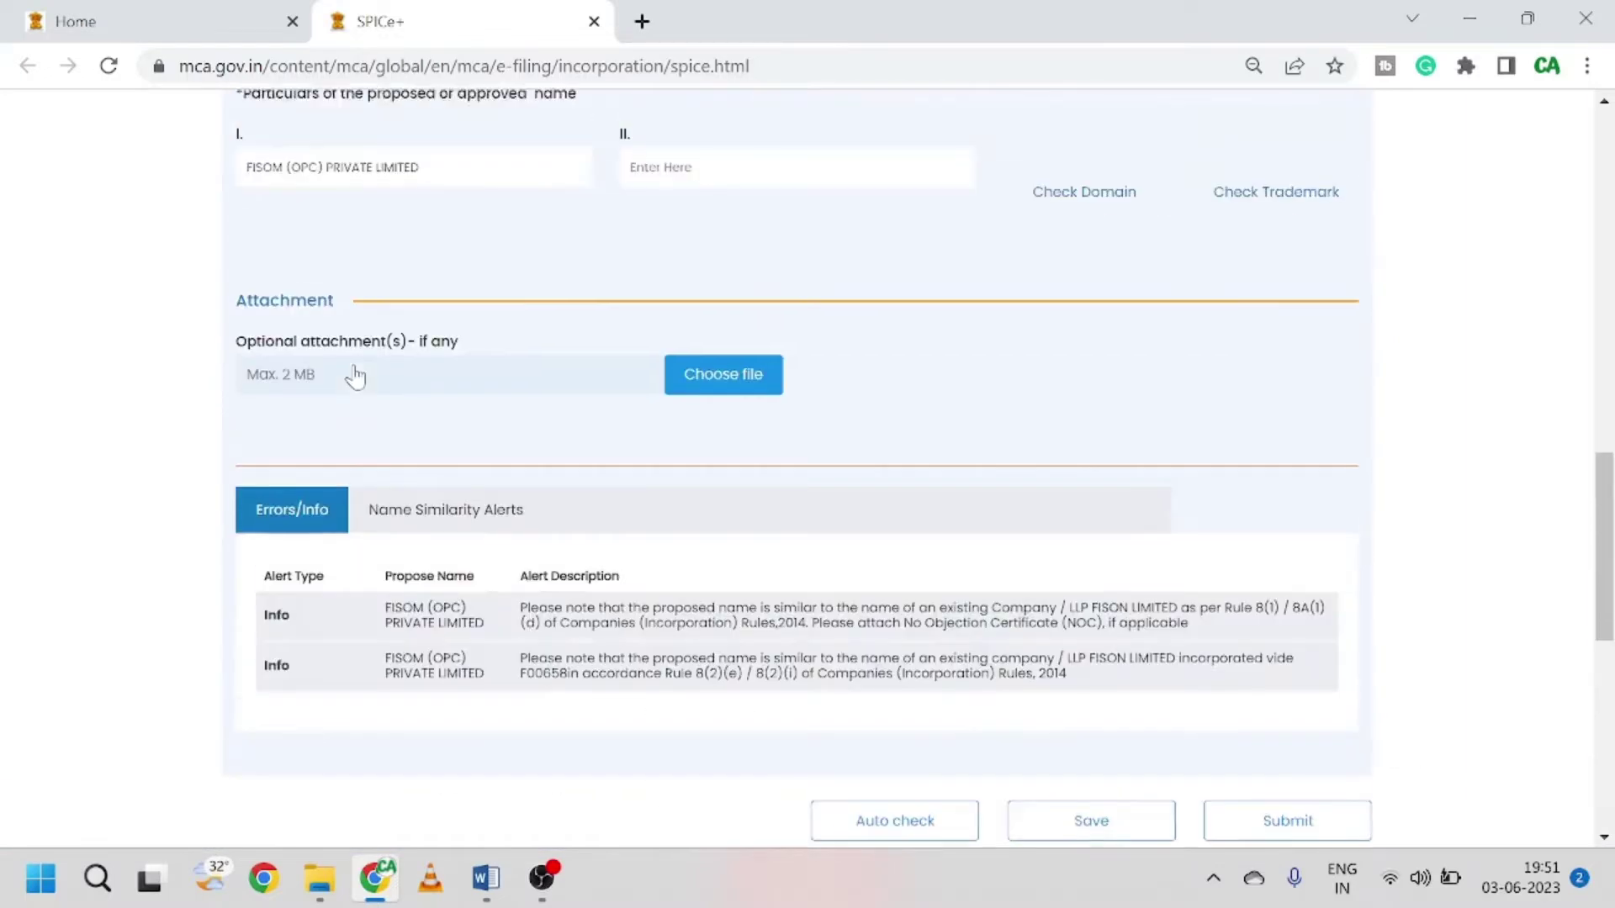
scroll(355, 377, "up", 1)
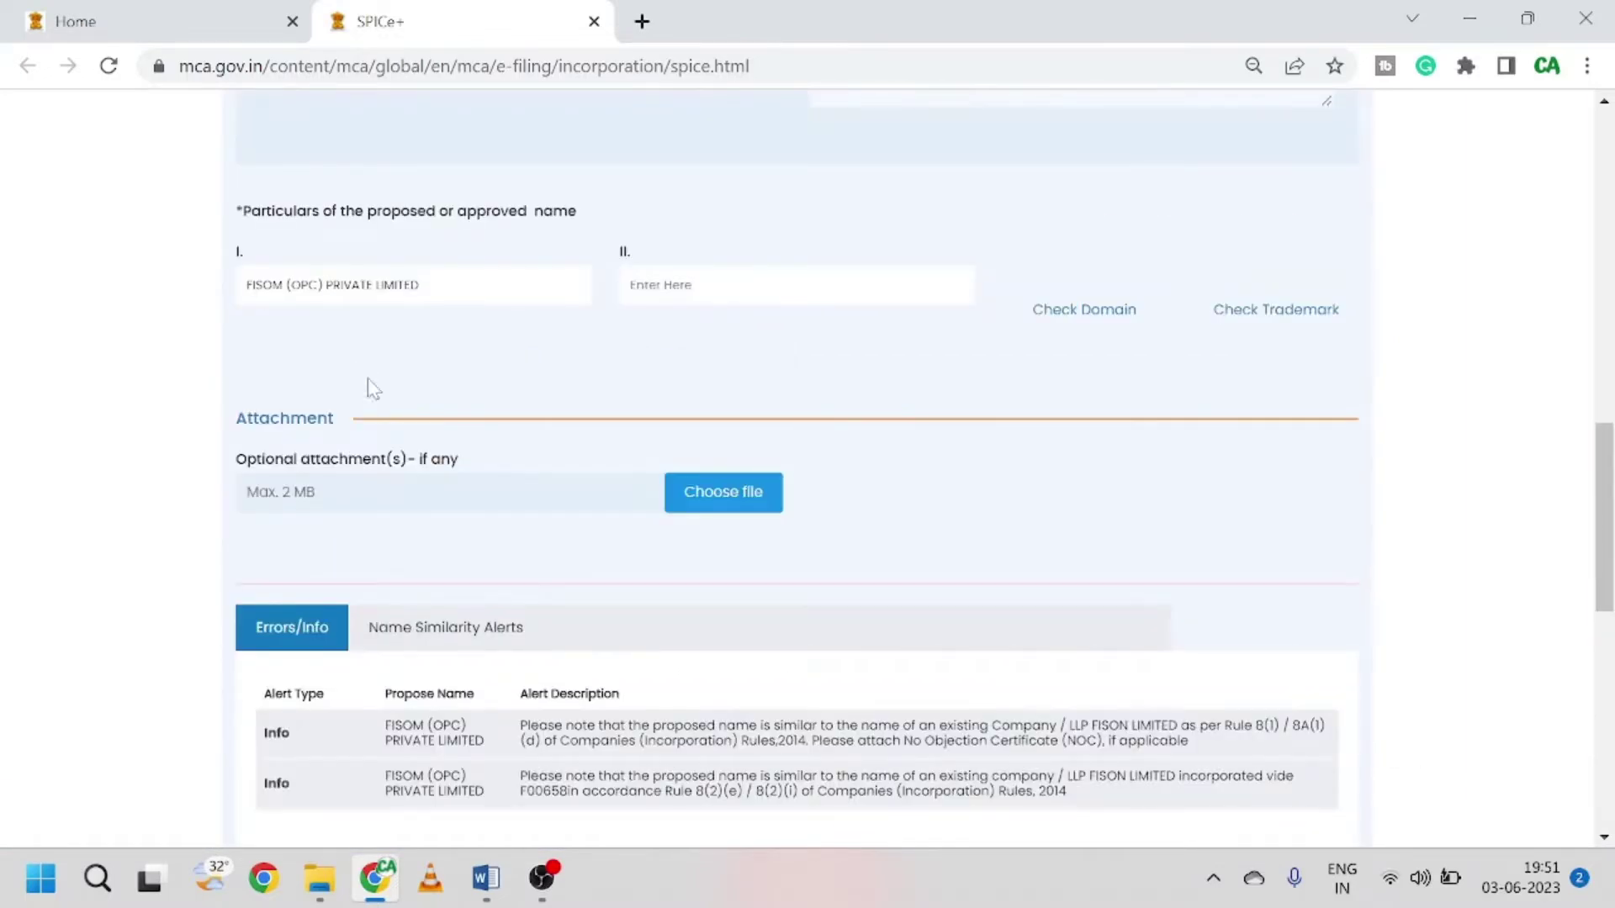
key("BackSpace")
key("BackSpace")
key("BackSpace")
scroll(555, 345, "down", 4)
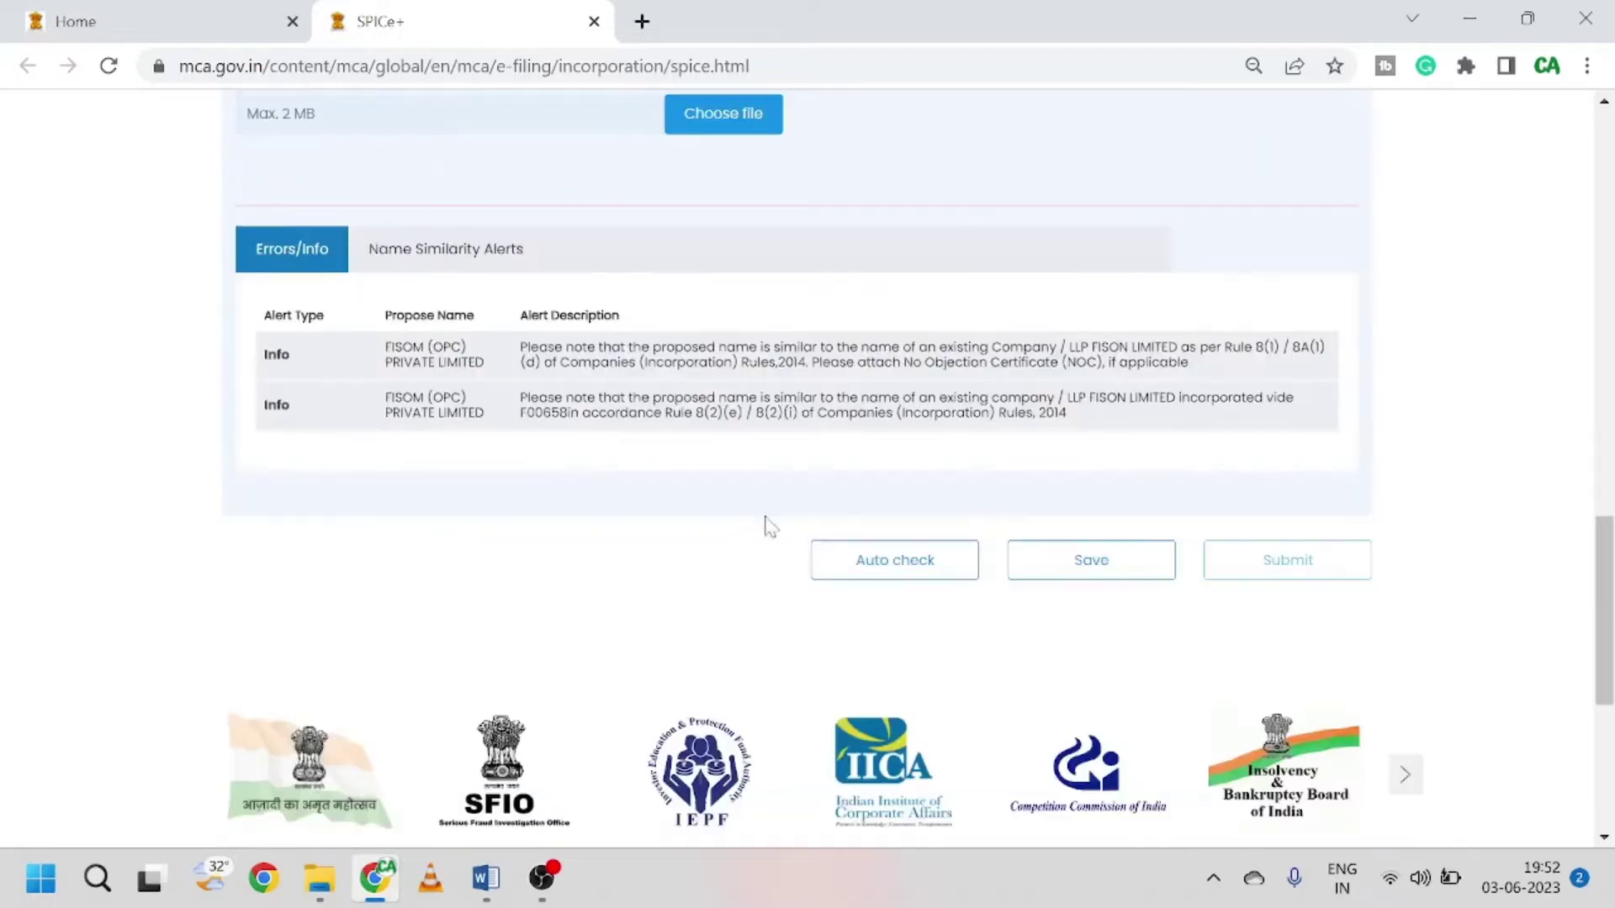
left_click(915, 565)
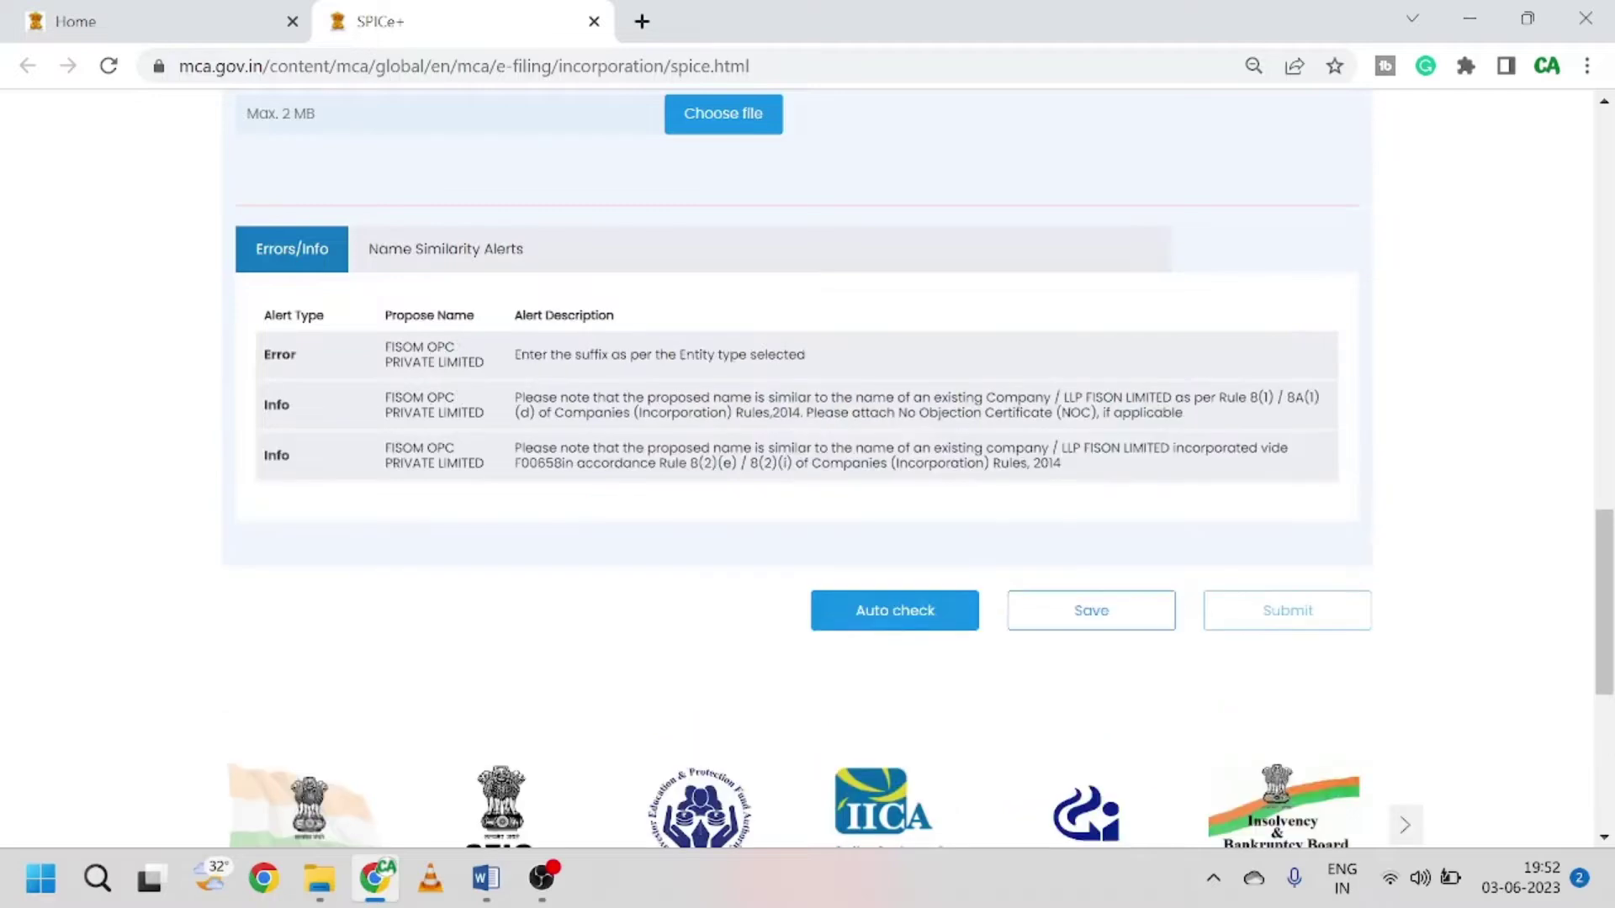
scroll(362, 370, "up", 4)
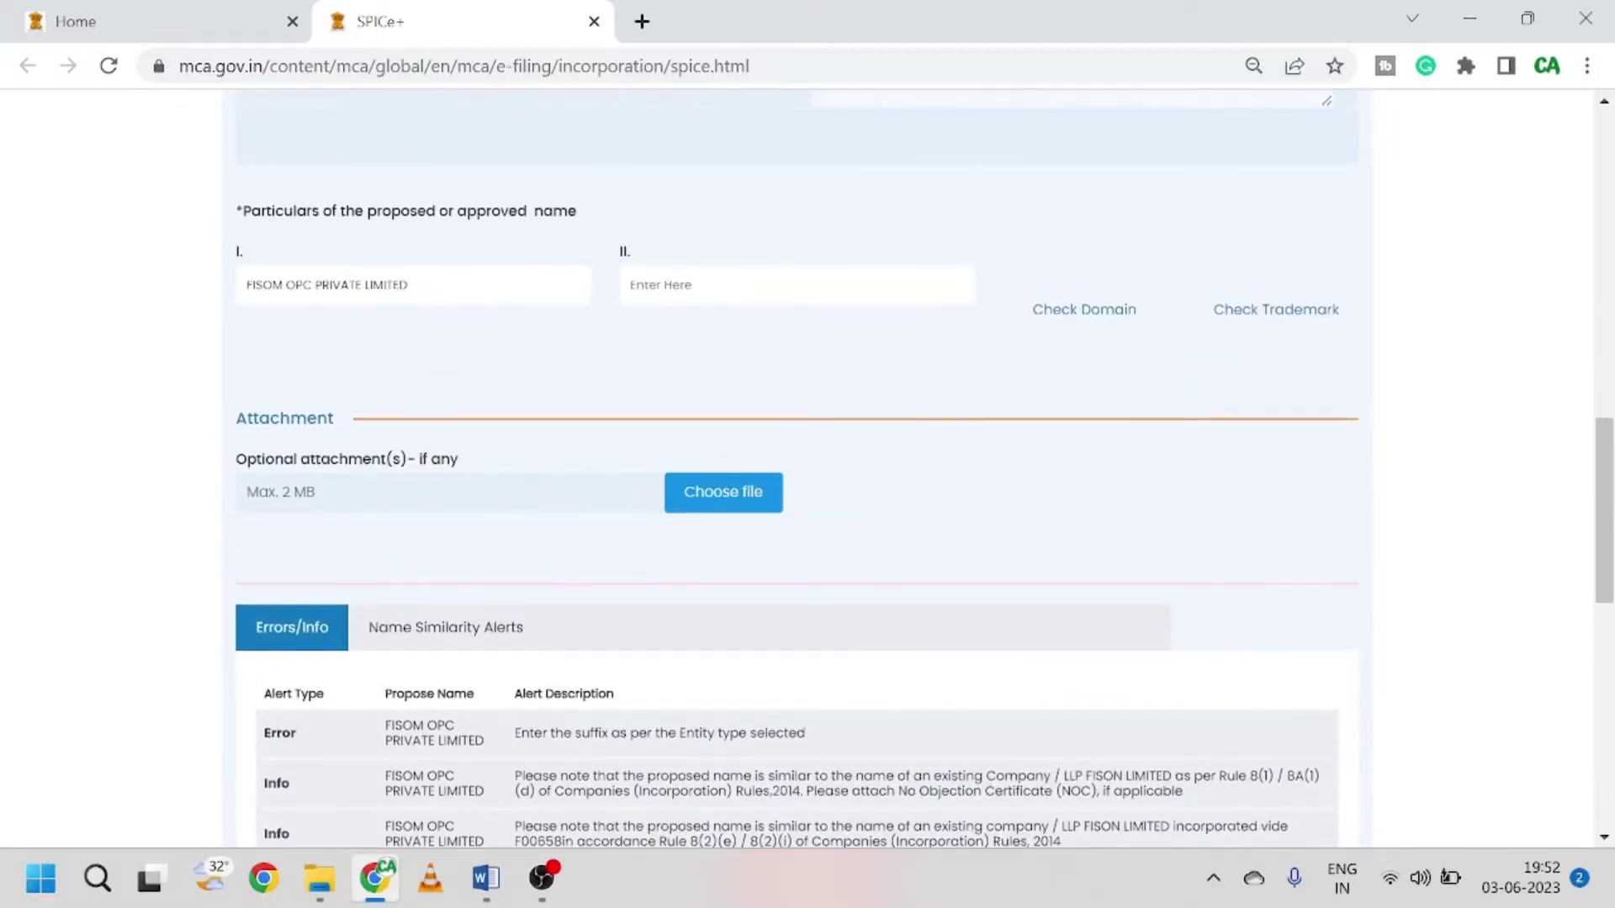
scroll(519, 446, "down", 3)
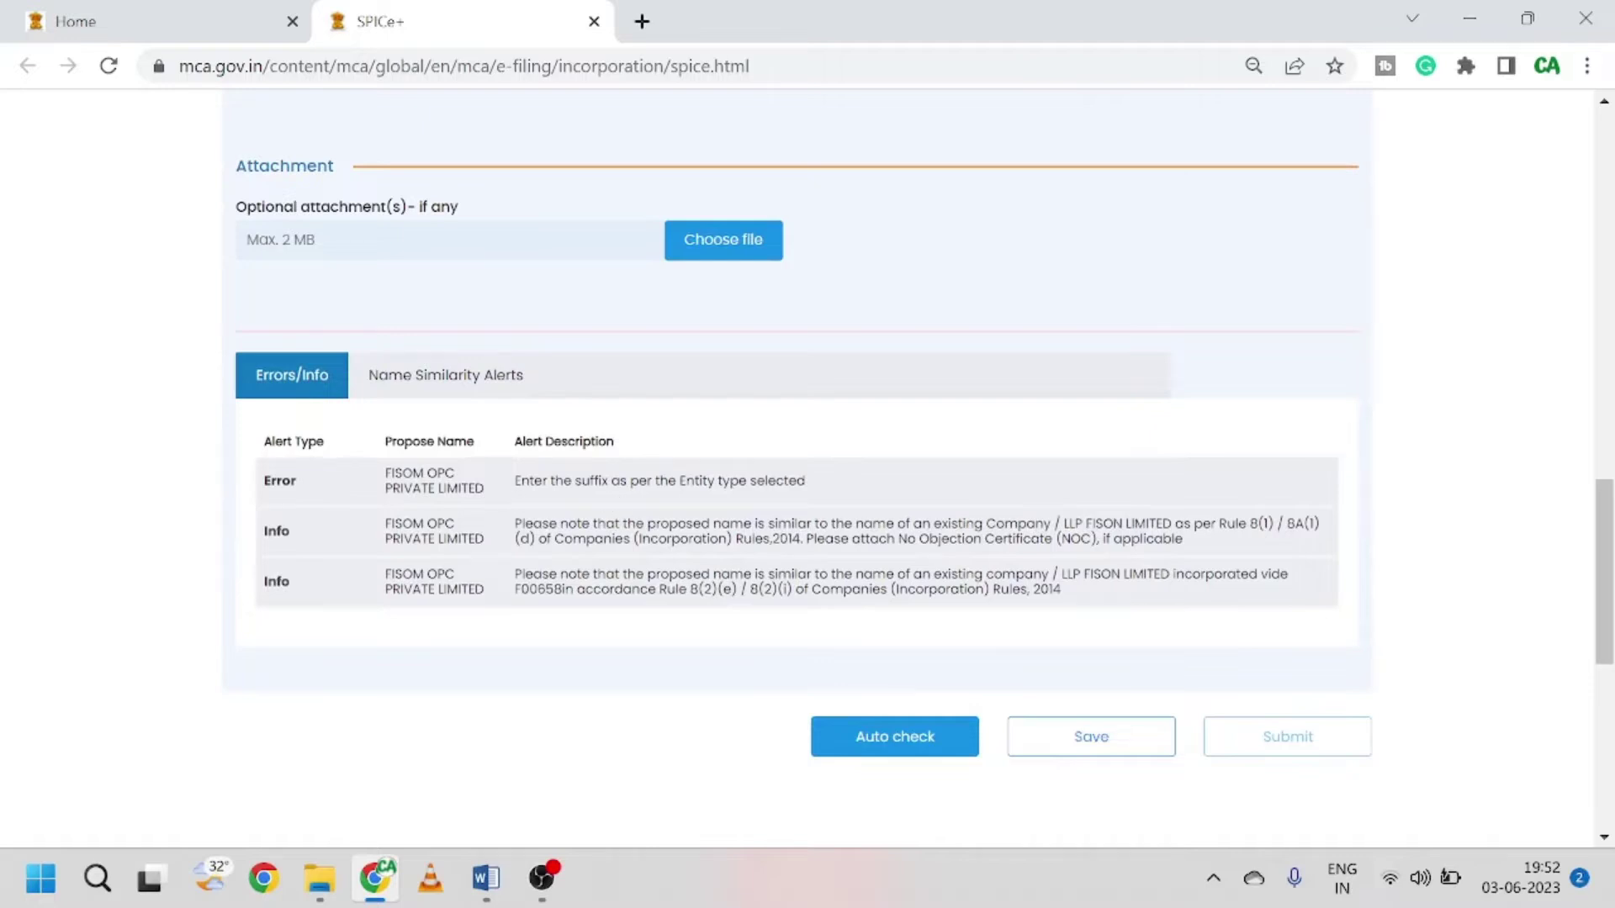
left_click_drag(580, 480, 806, 480)
left_click_drag(264, 480, 331, 483)
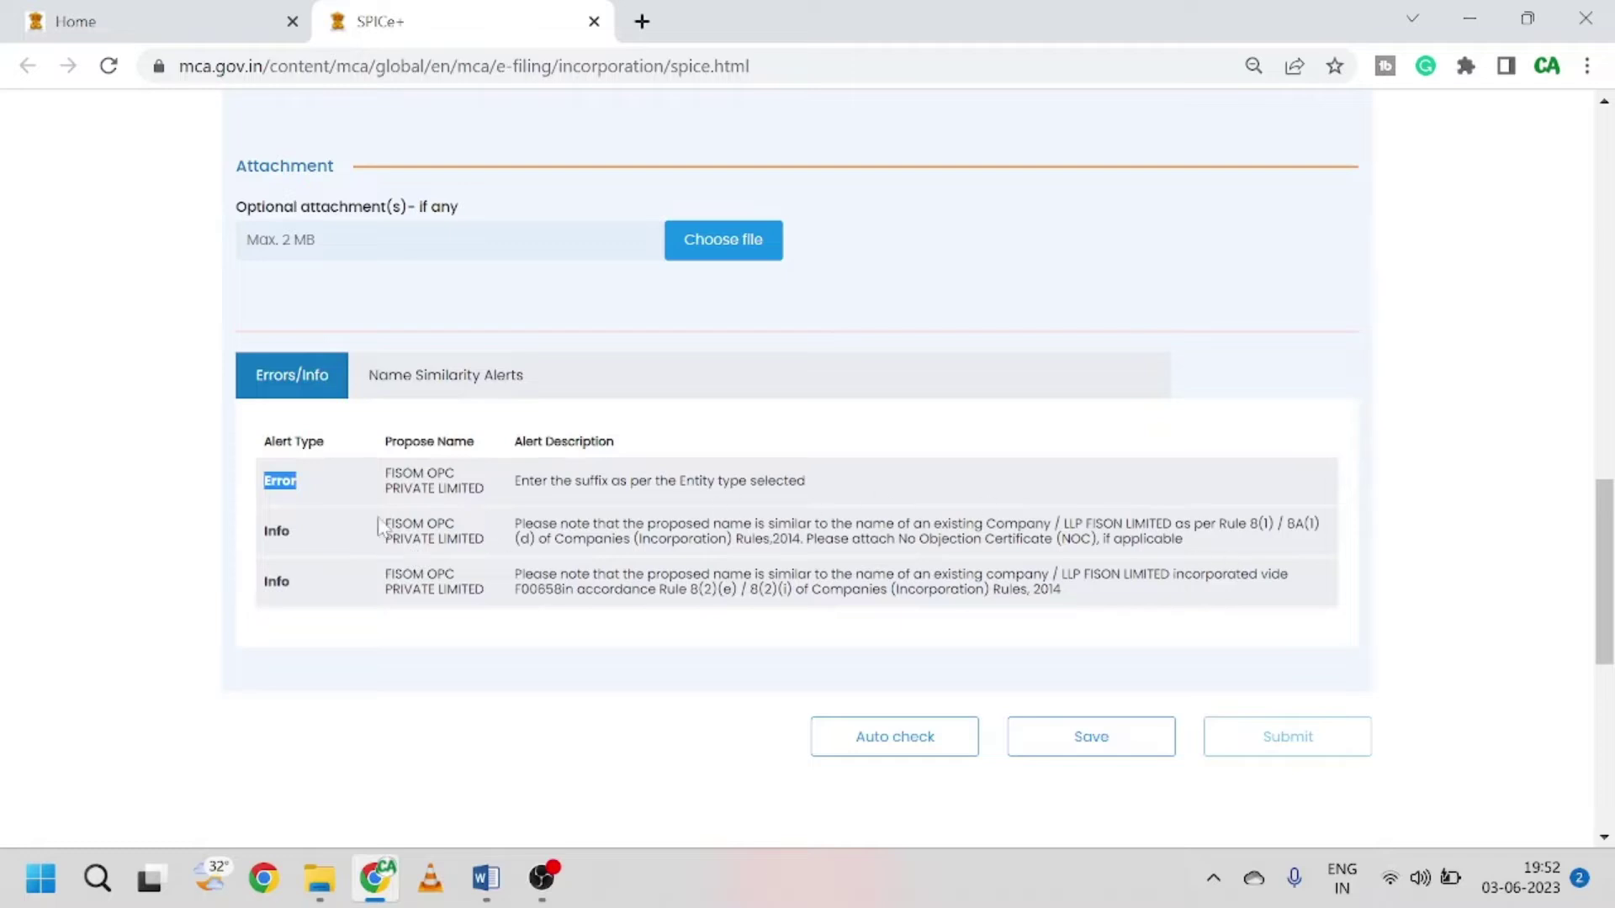
left_click_drag(263, 529, 320, 594)
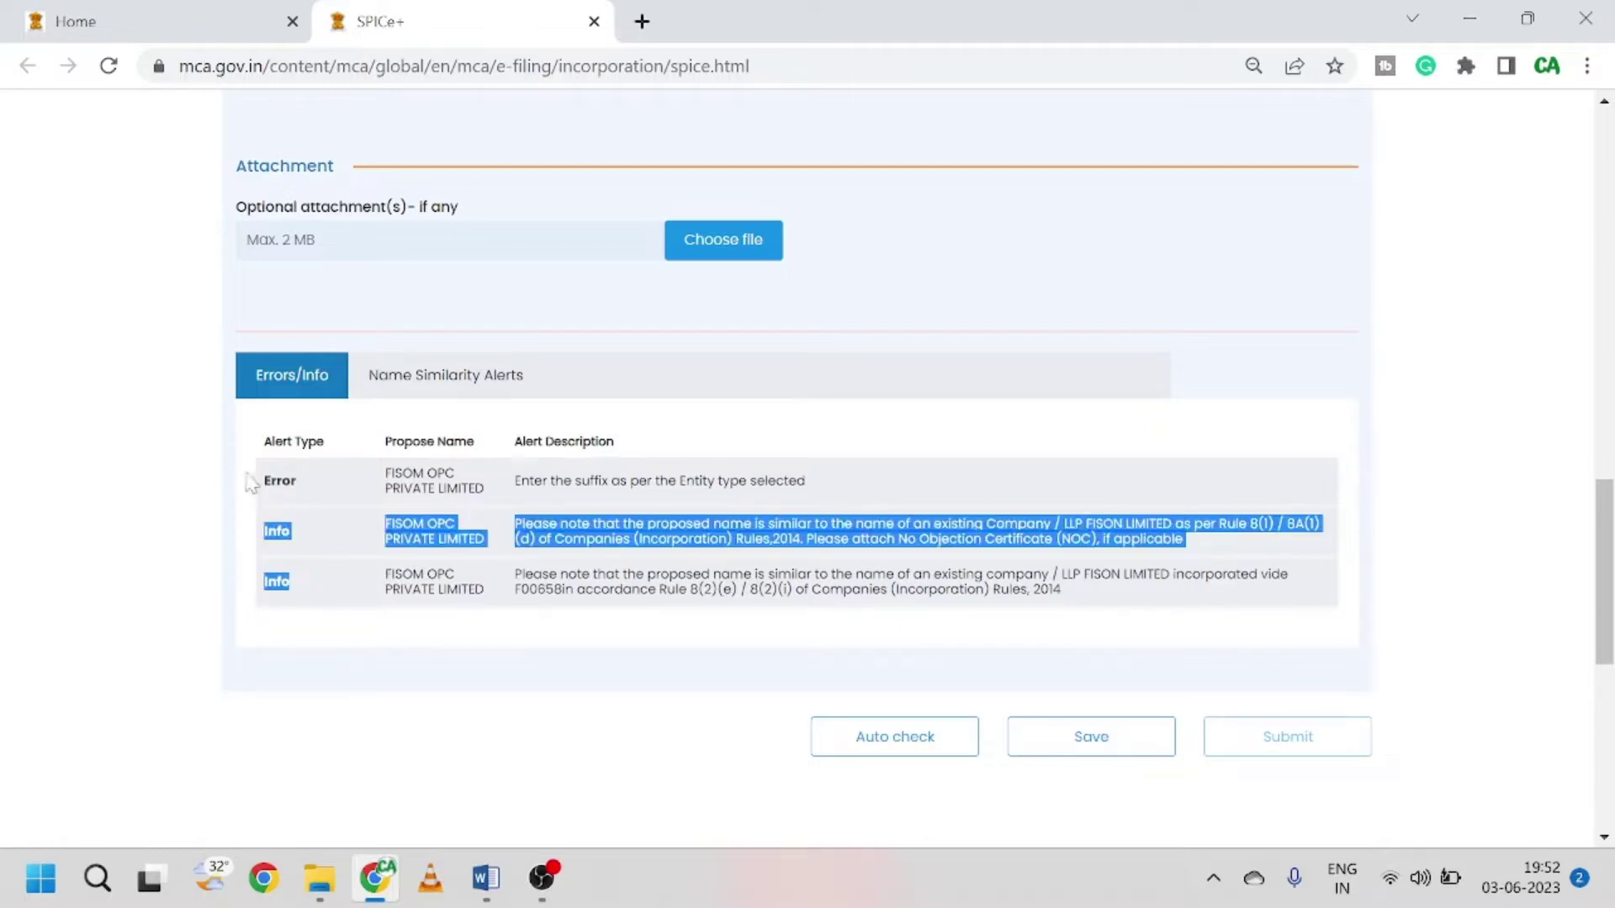
left_click_drag(251, 481, 297, 481)
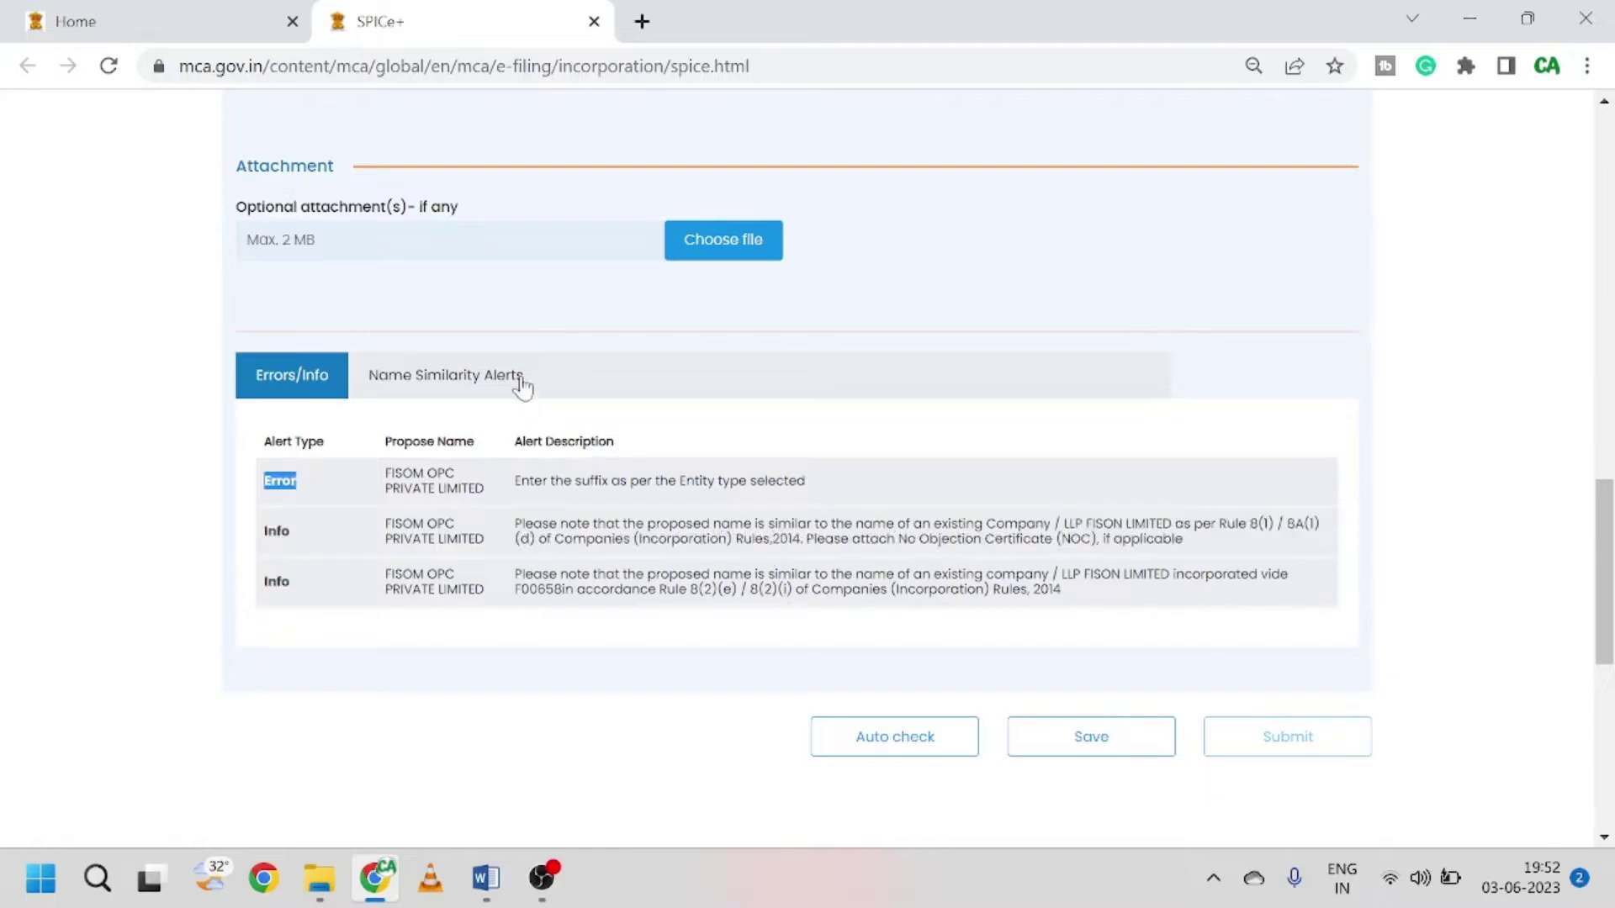
scroll(118, 548, "up", 1)
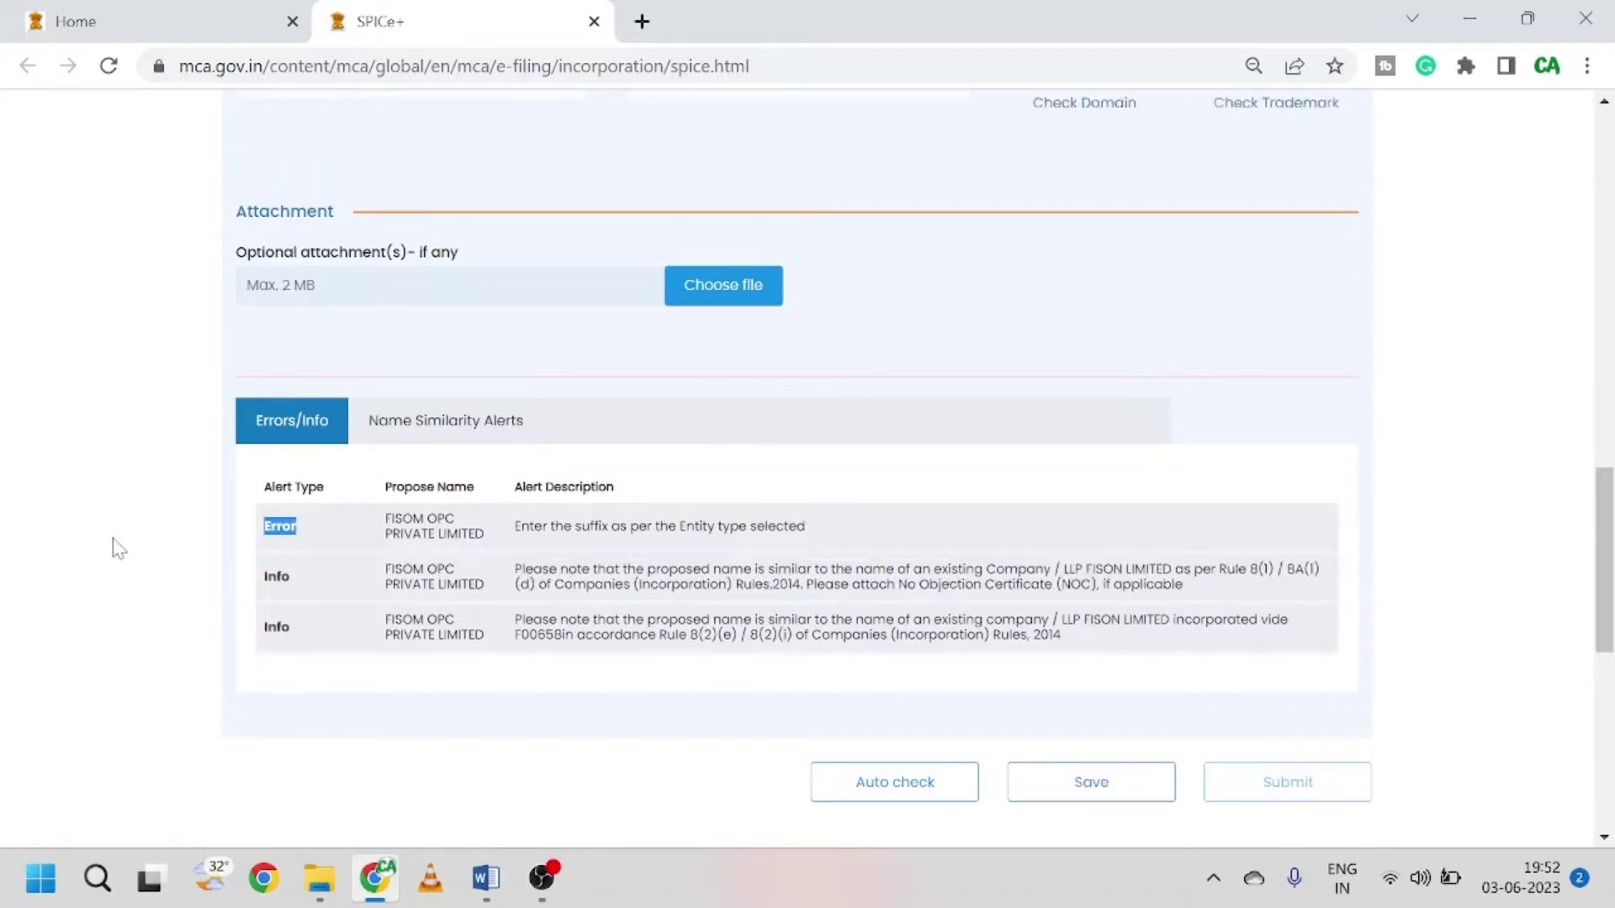
scroll(118, 548, "up", 4)
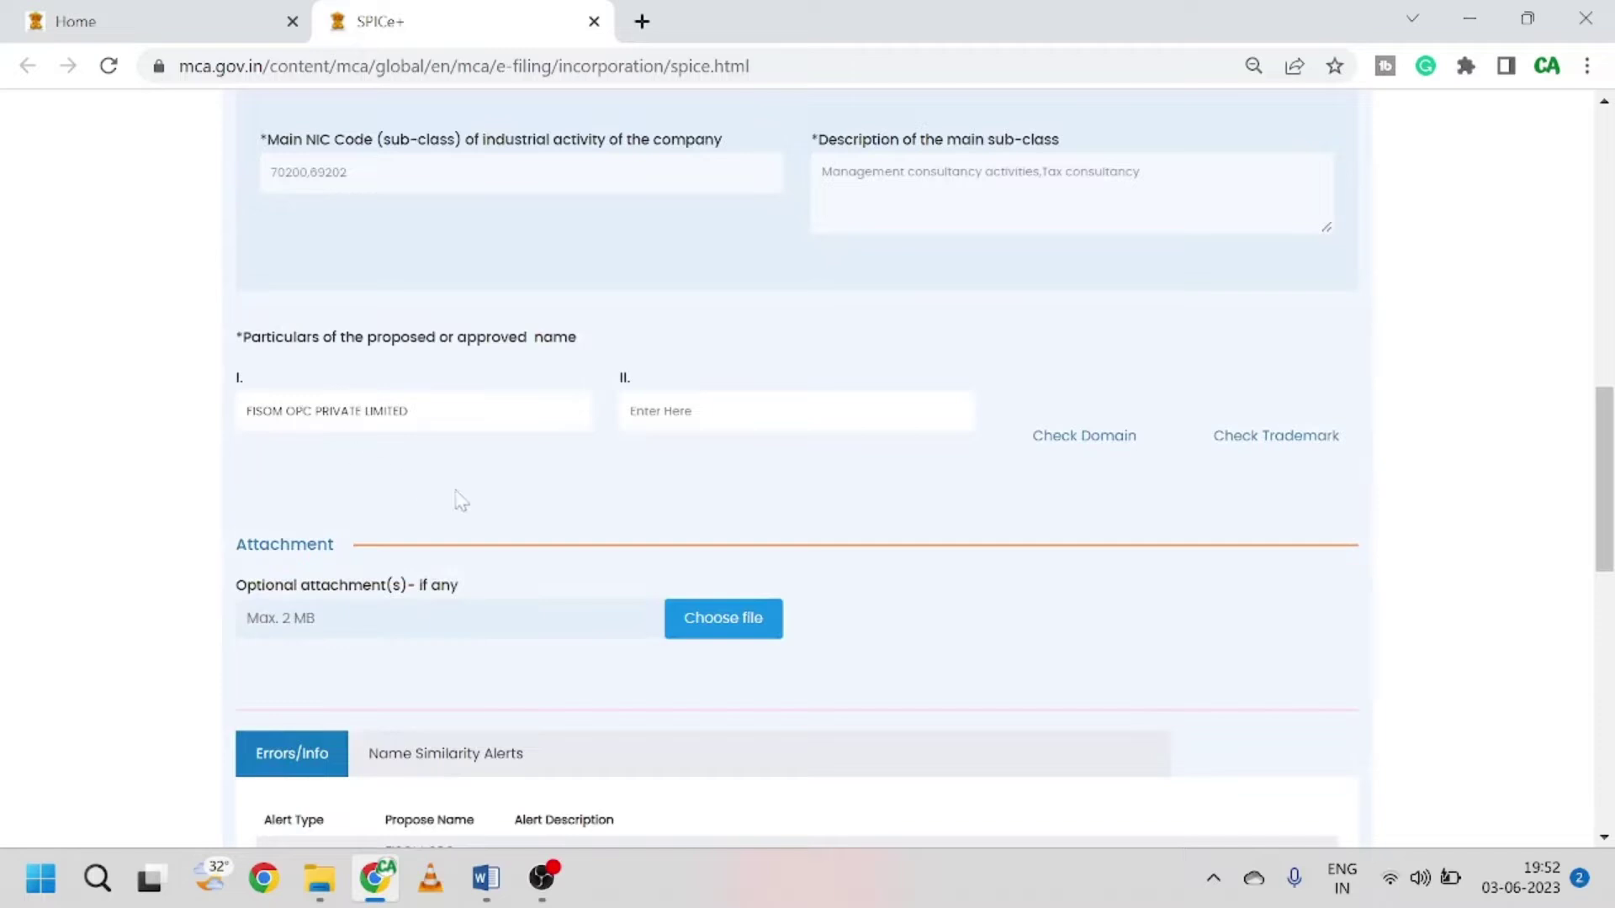
Step: Restore the brackets around OPC in name field I and rerun Auto check
type(")")
type("(")
scroll(461, 502, "down", 5)
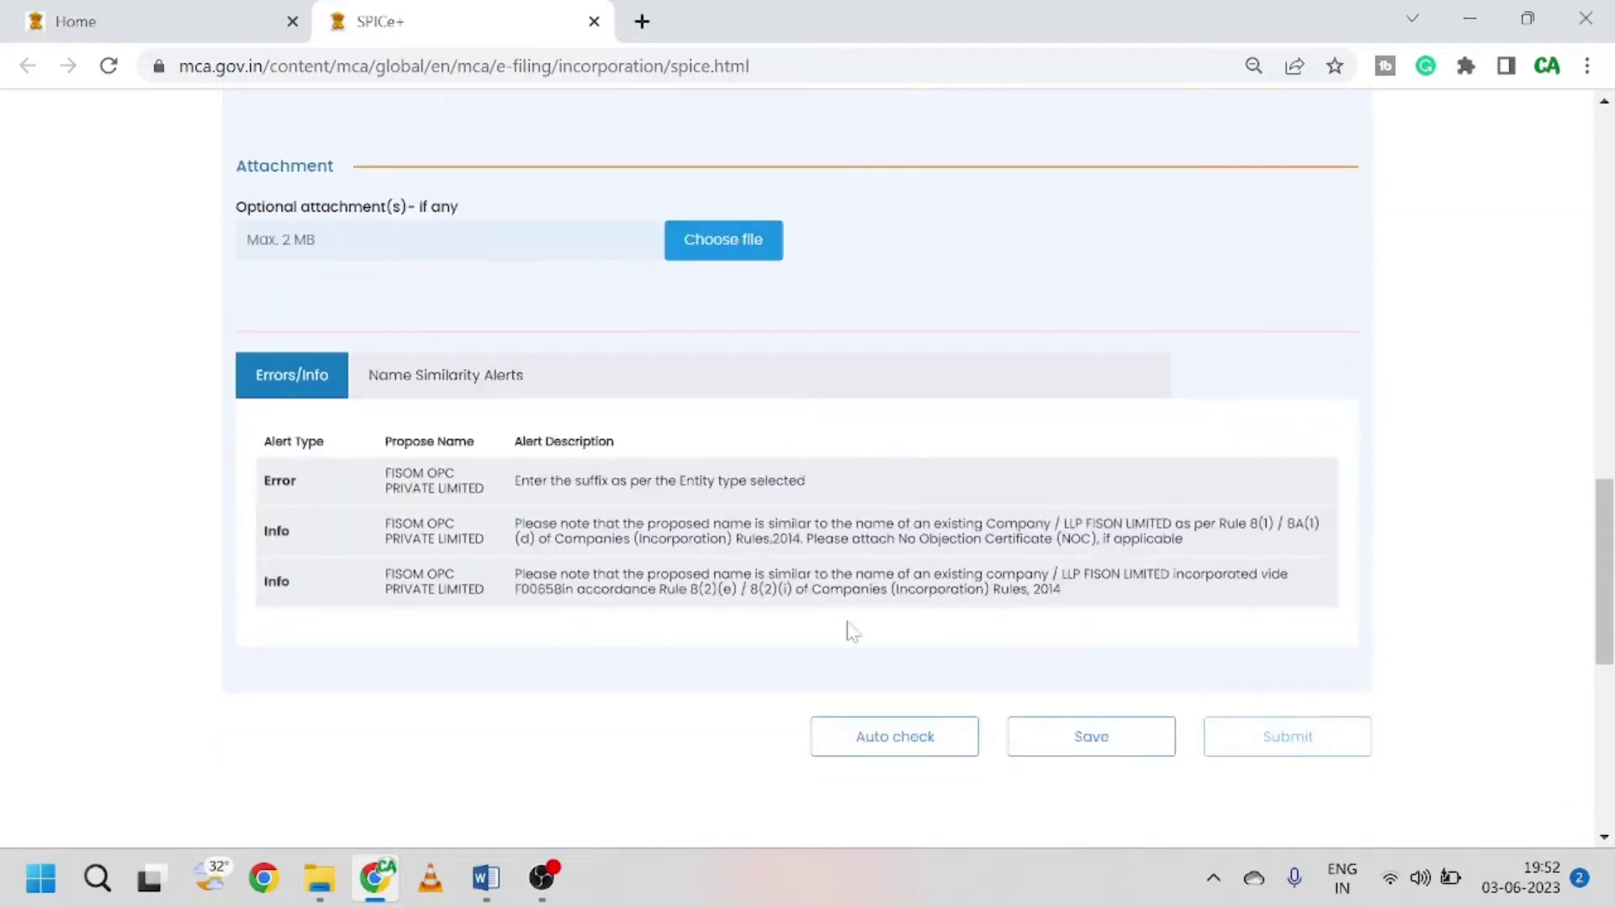
left_click(889, 740)
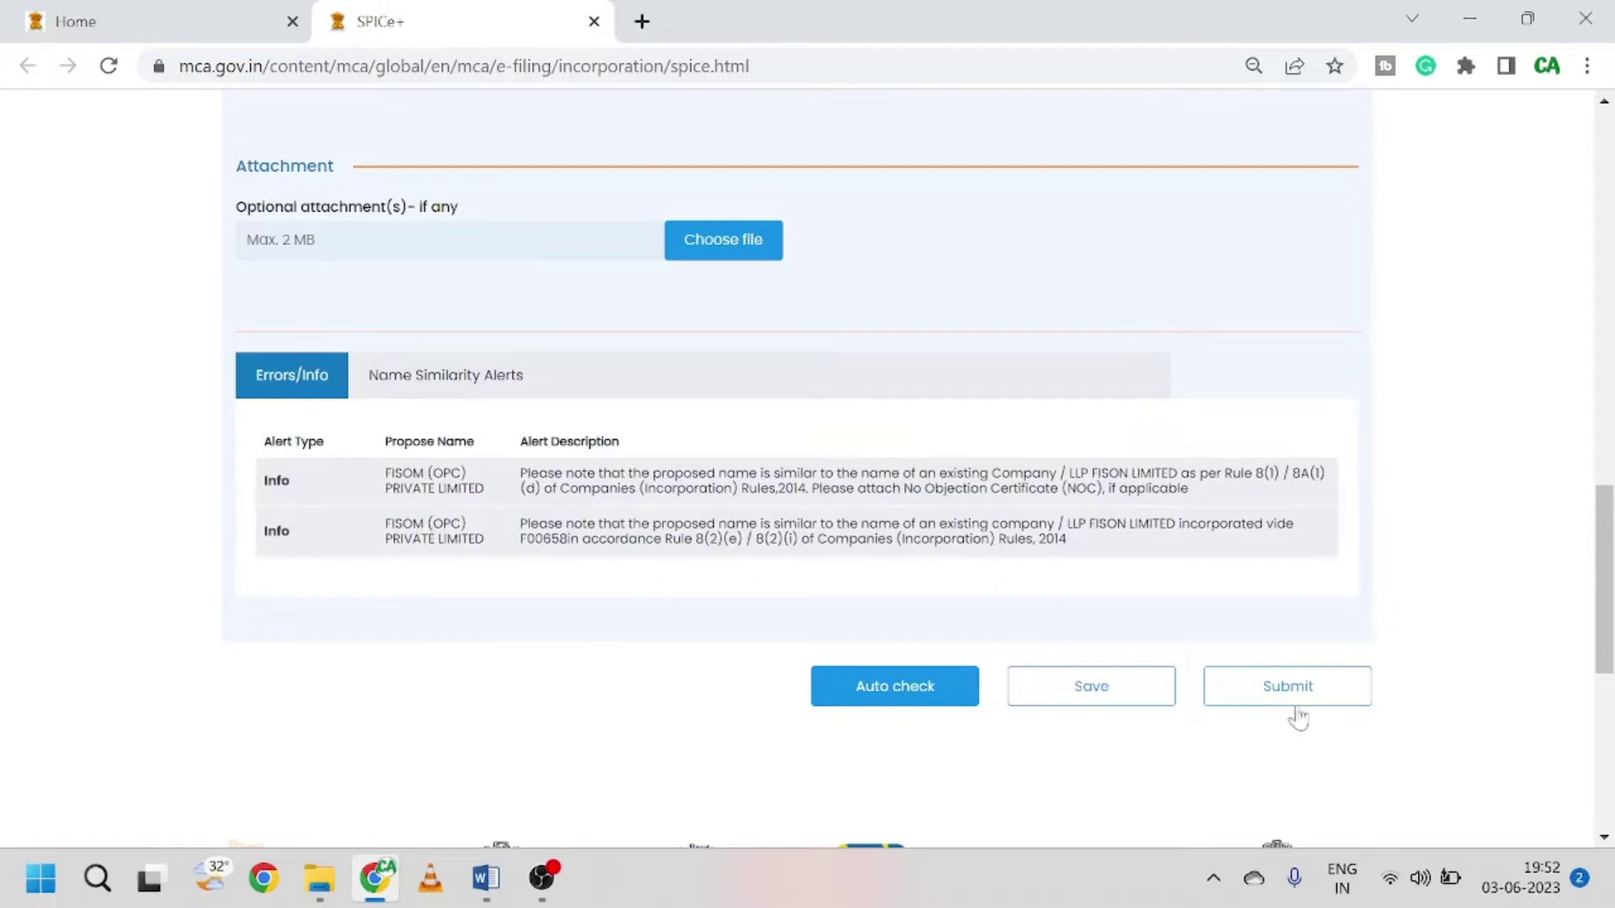
Step: Save the Part A form, acknowledge the confirmation, submit it, and choose Proceed for Incorporation
left_click(1056, 702)
left_click(844, 465)
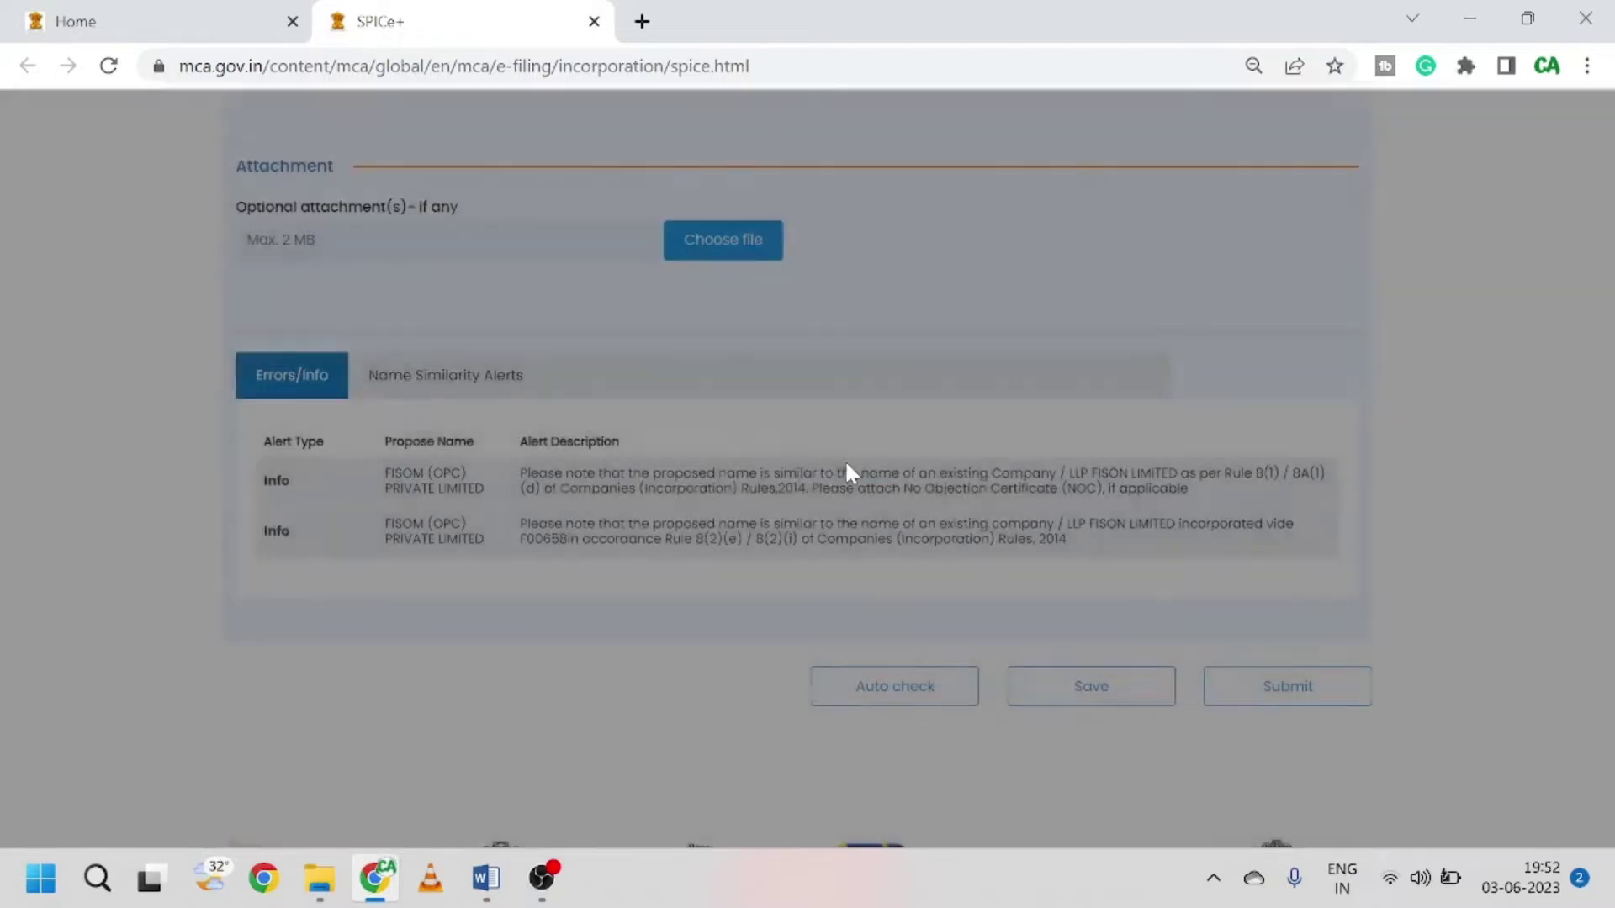
left_click(1319, 692)
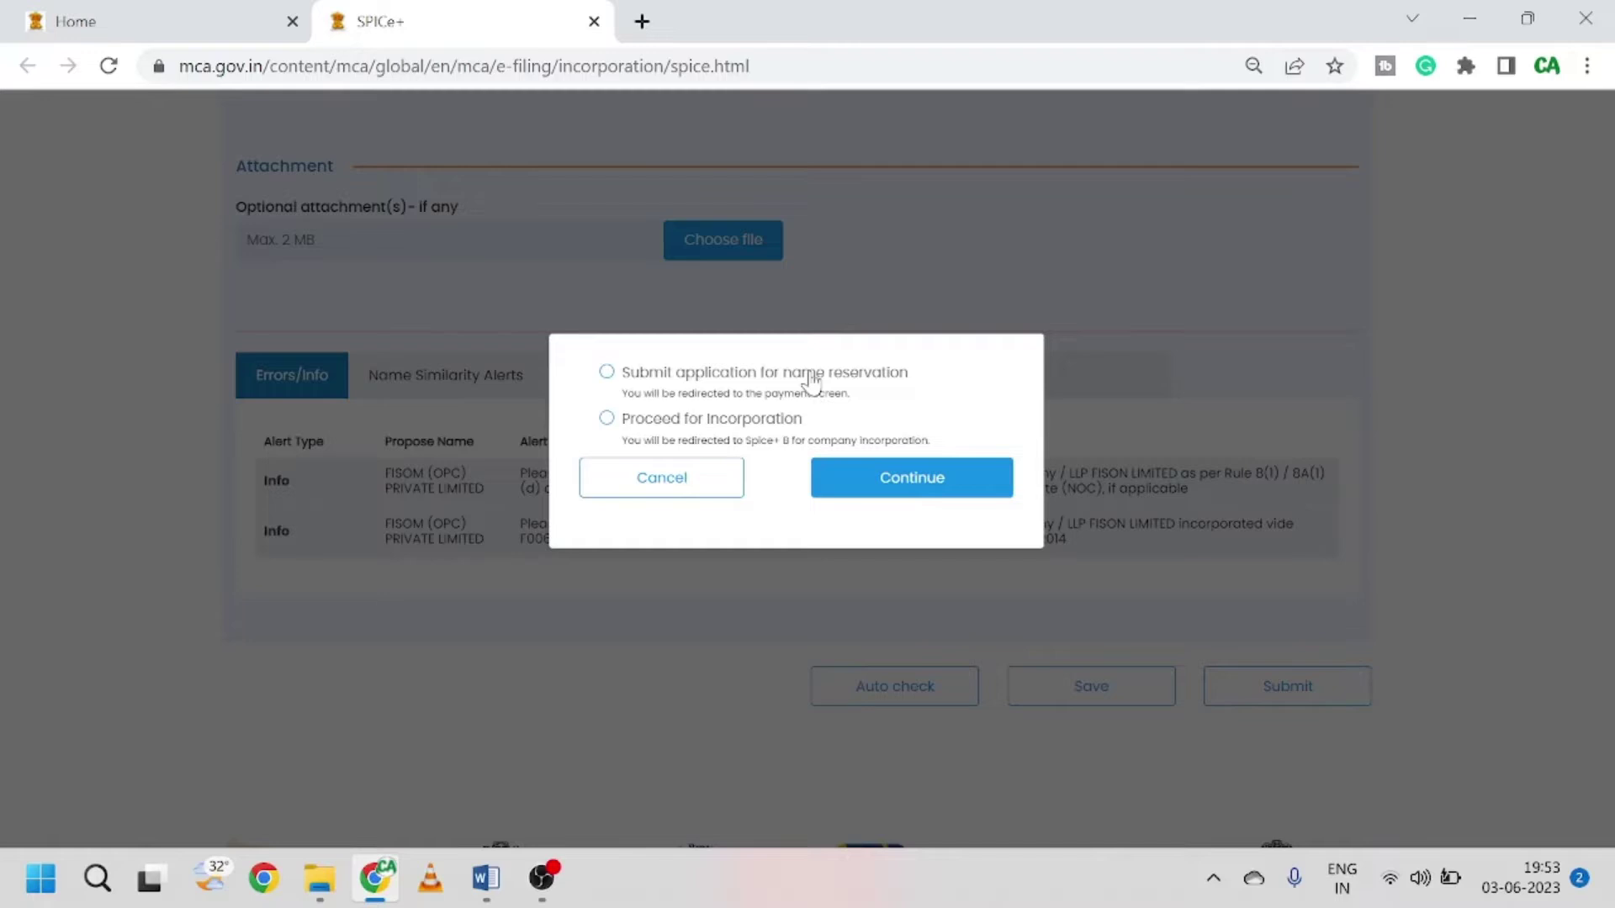
left_click(606, 373)
Step: Review the name-reservation fee tables in the OPC notes, then confirm Continue for incorporation in SPICe+
left_click(485, 878)
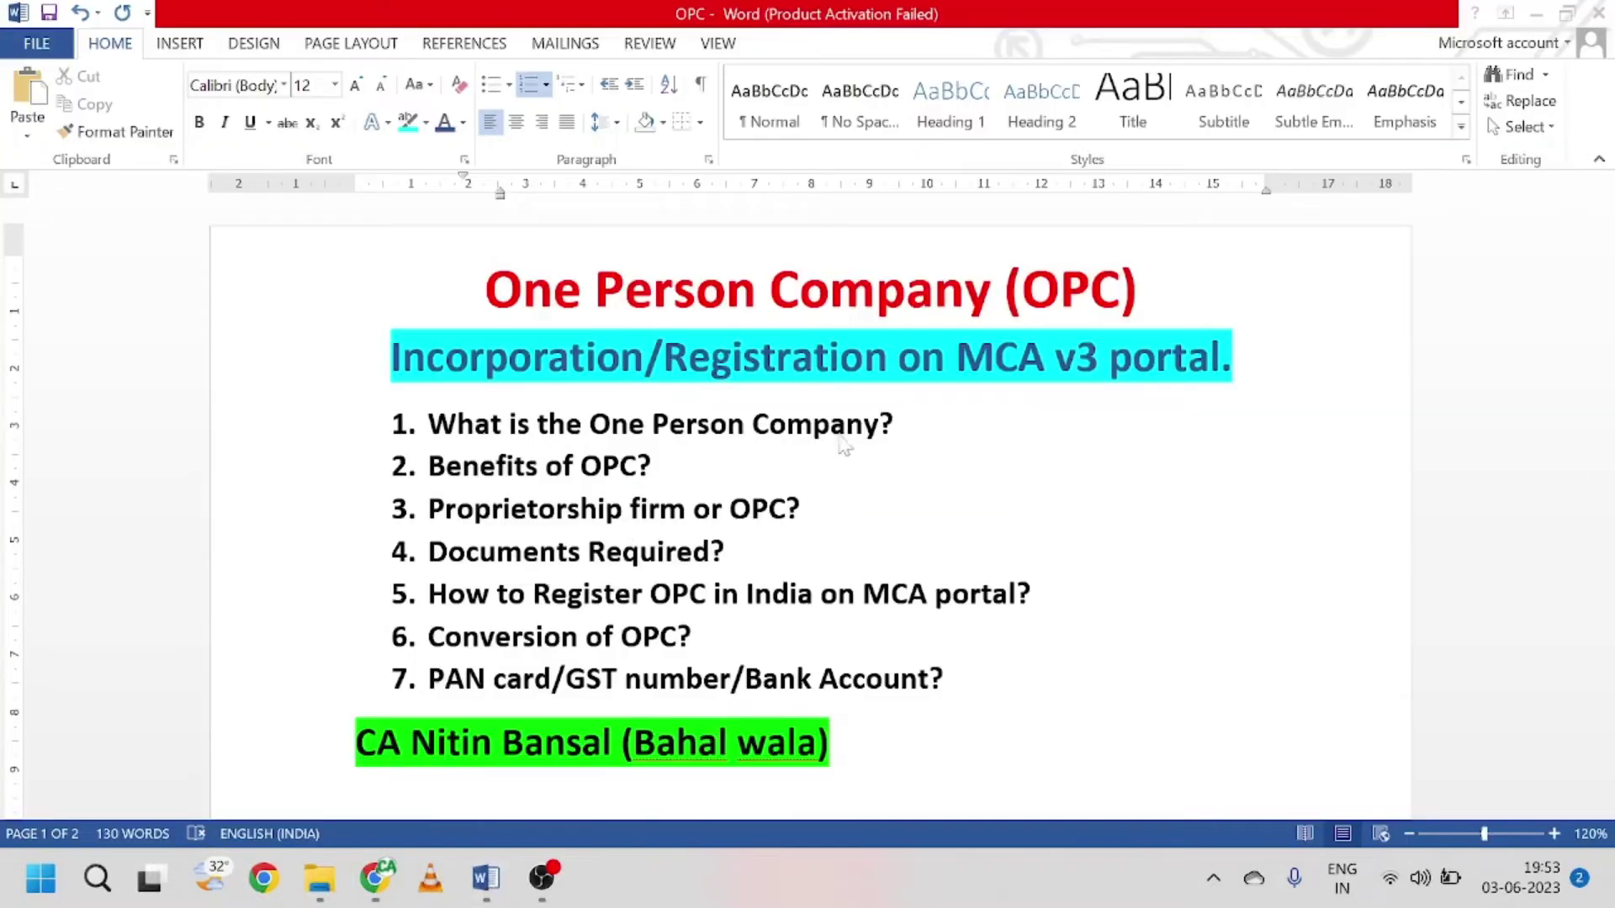
scroll(844, 445, "down", 15)
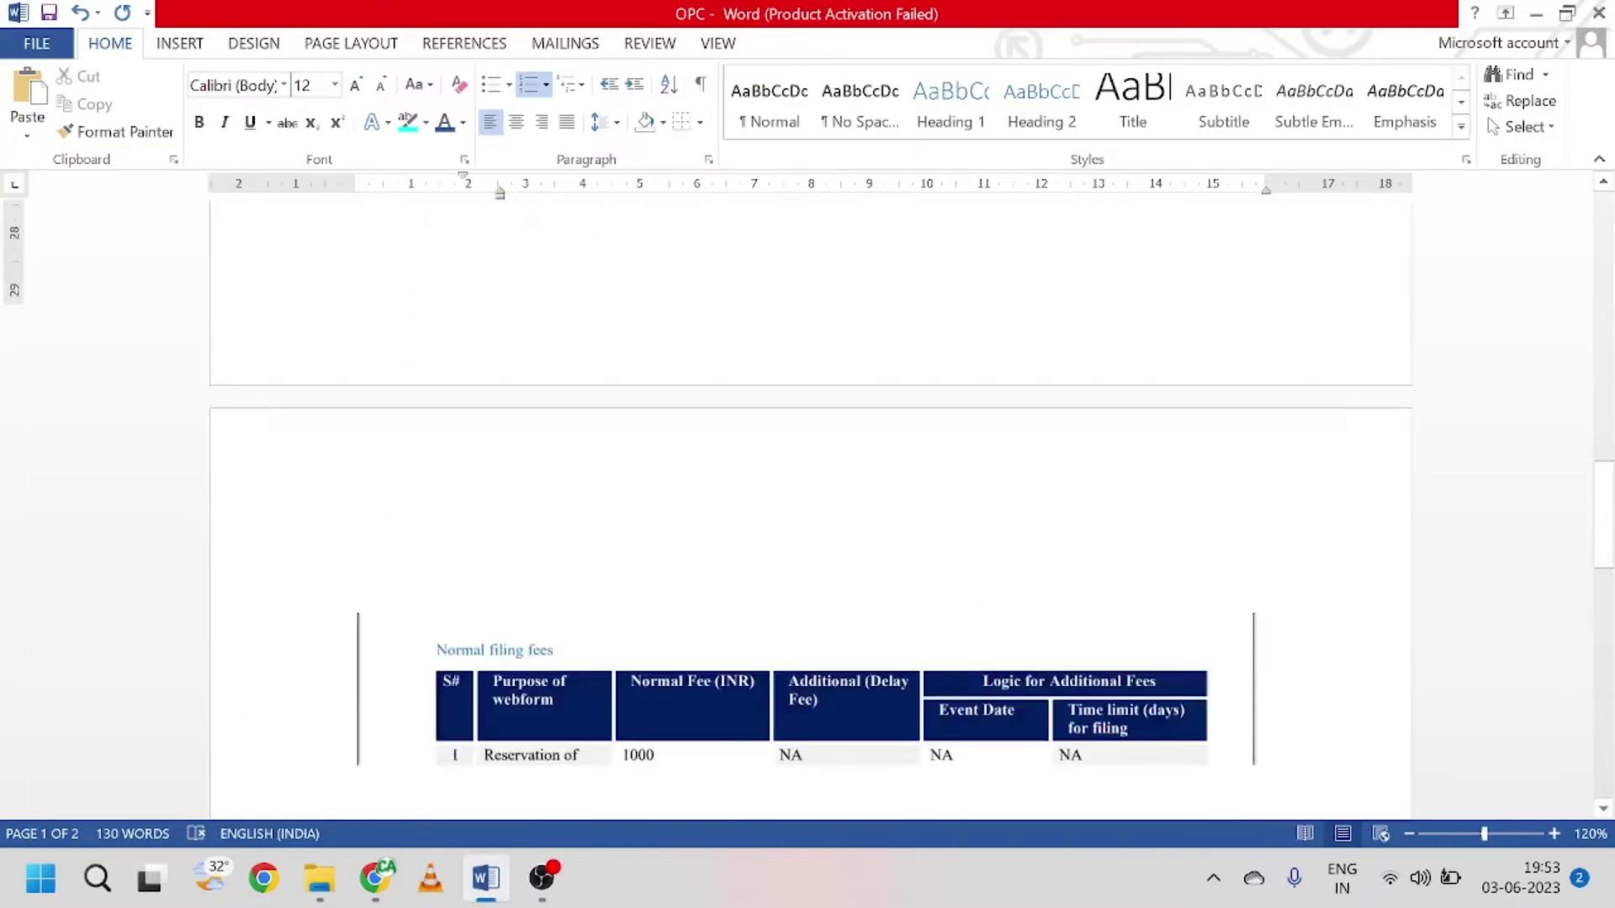
scroll(836, 497, "down", 5)
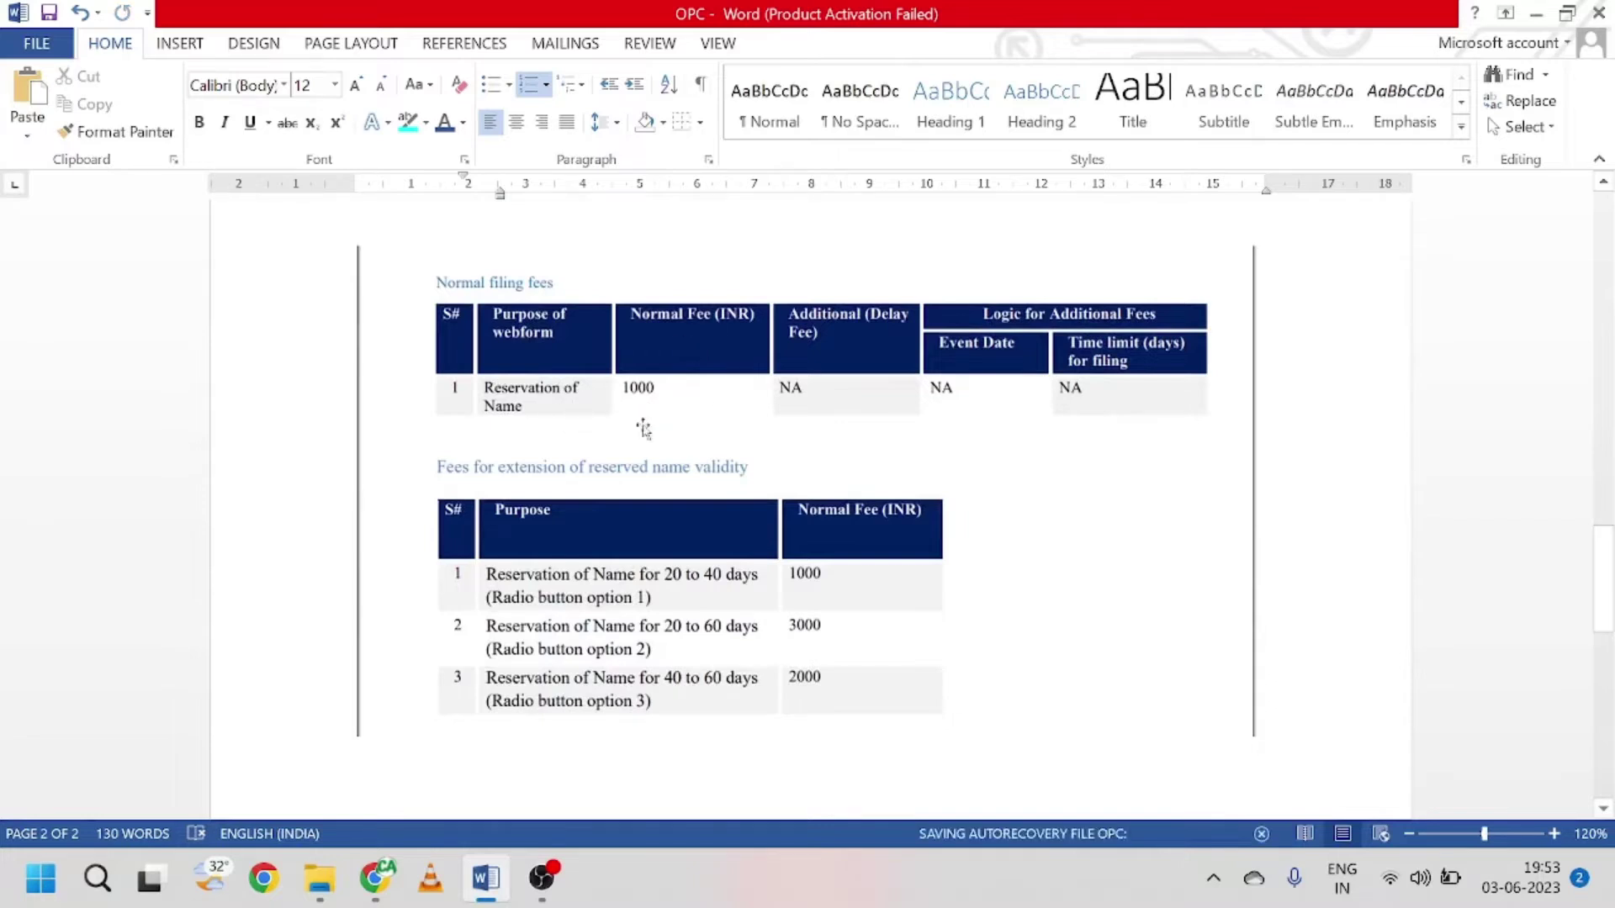
scroll(679, 522, "down", 1)
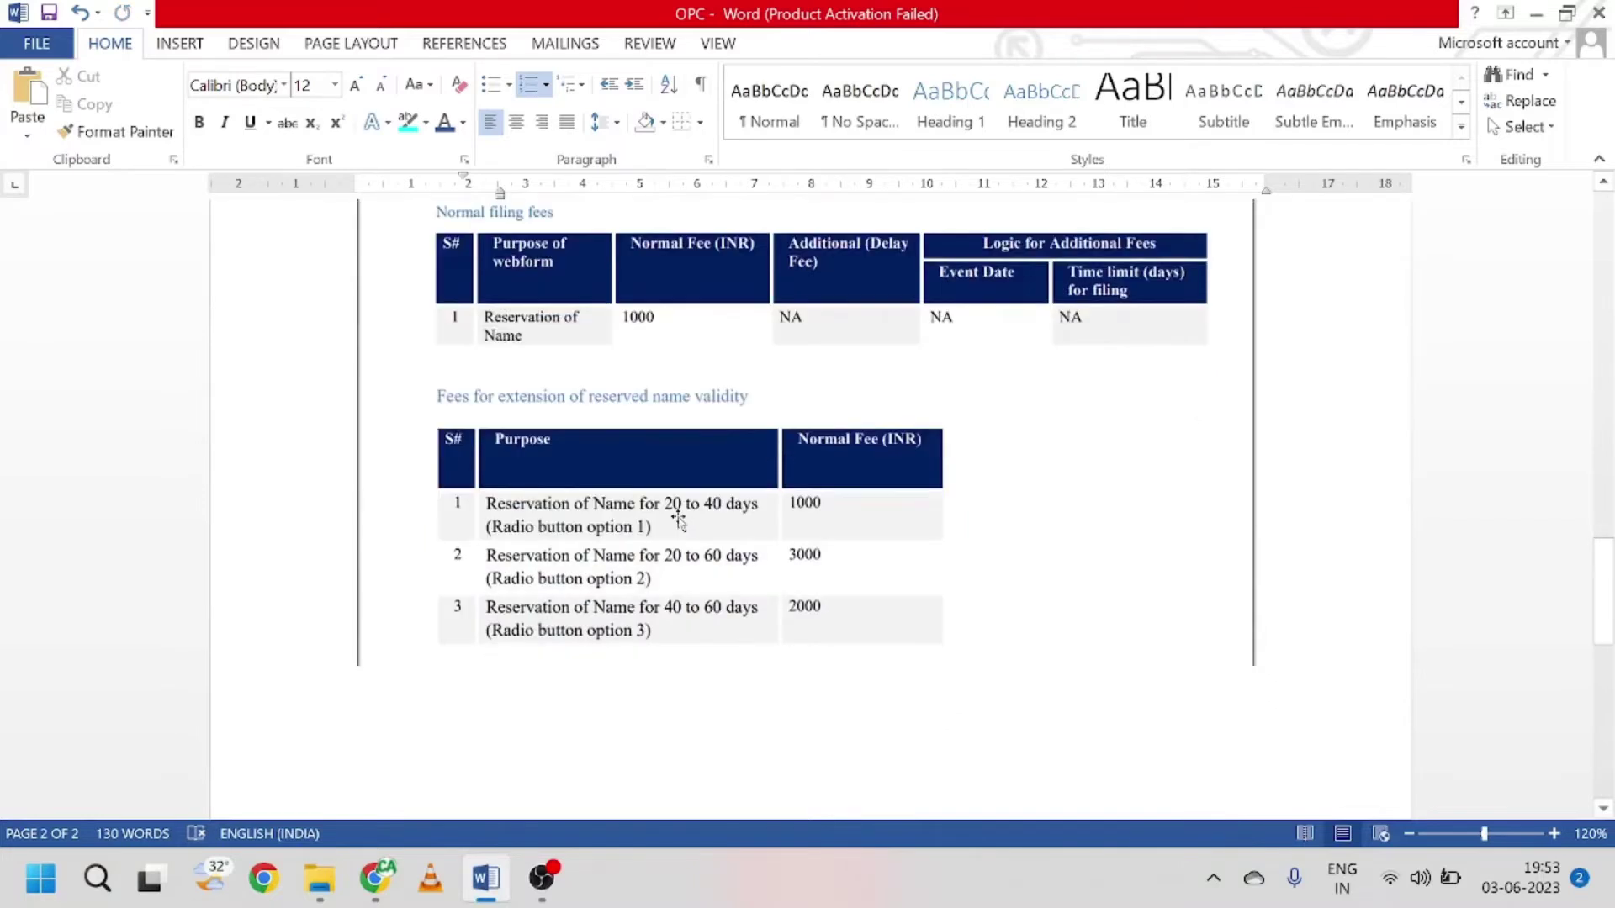
scroll(670, 323, "up", 2)
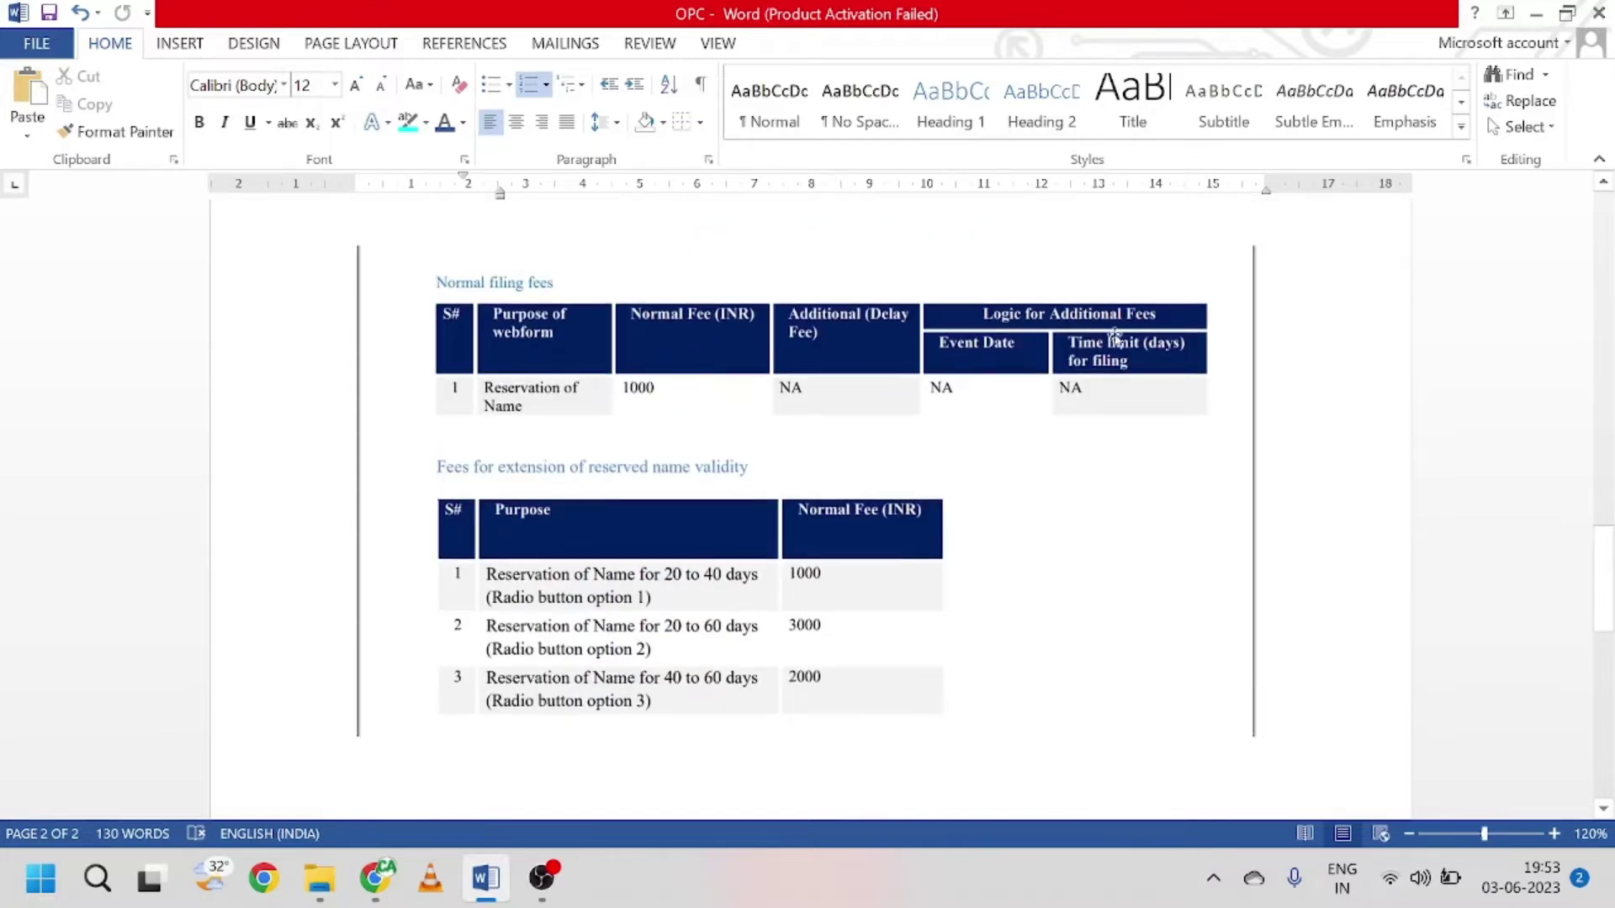
scroll(839, 387, "down", 2)
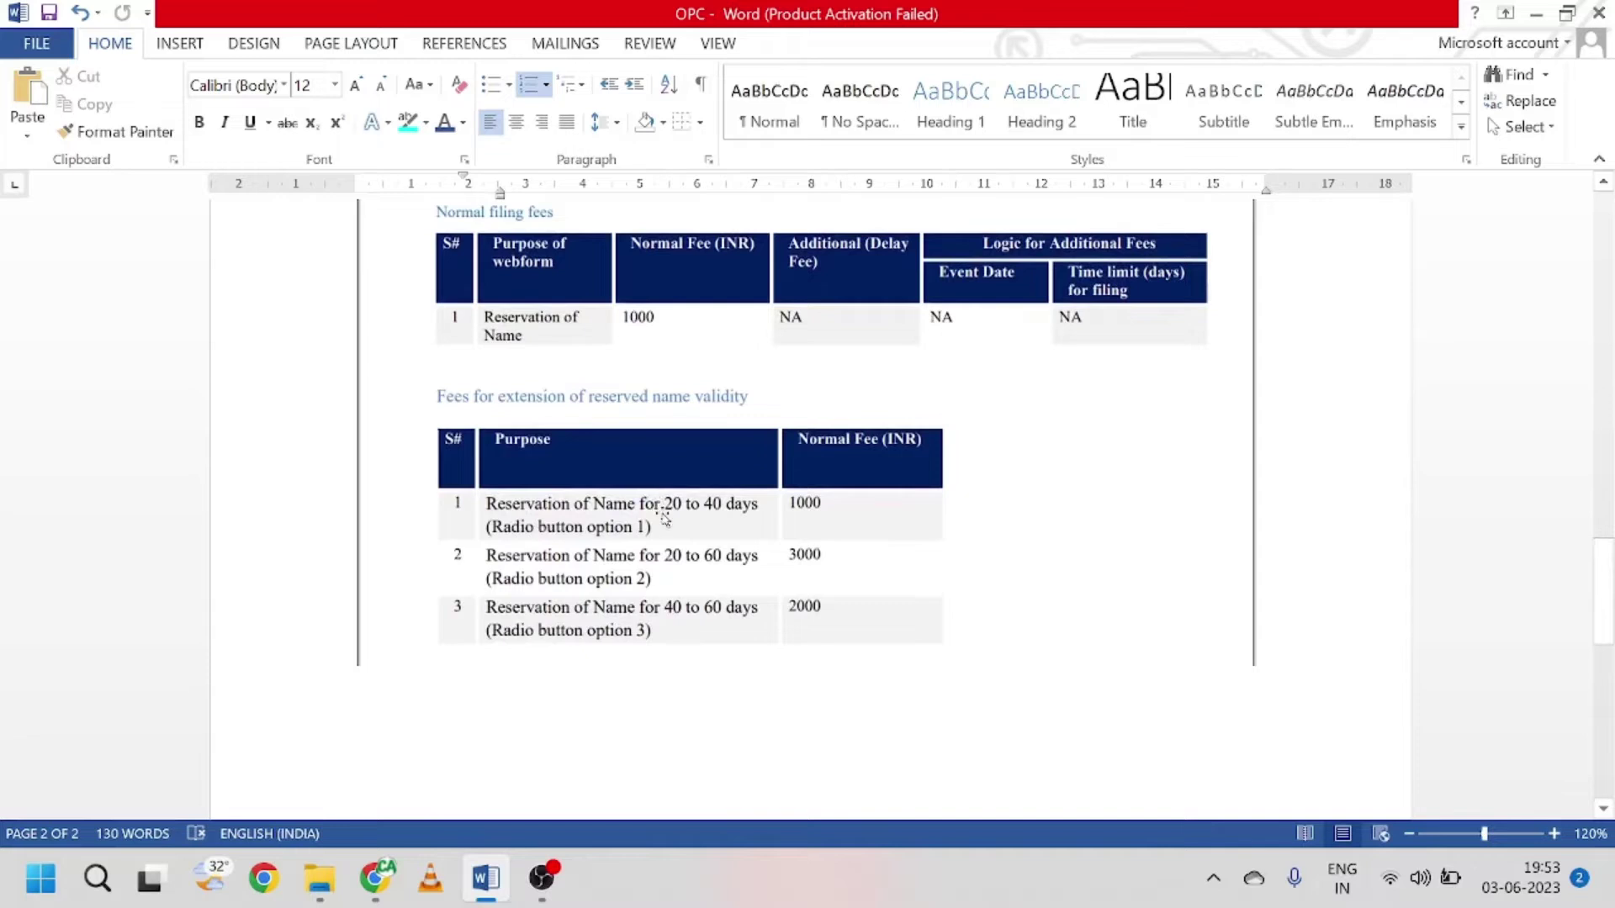
scroll(660, 509, "up", 2)
scroll(622, 513, "down", 2)
scroll(639, 517, "up", 5)
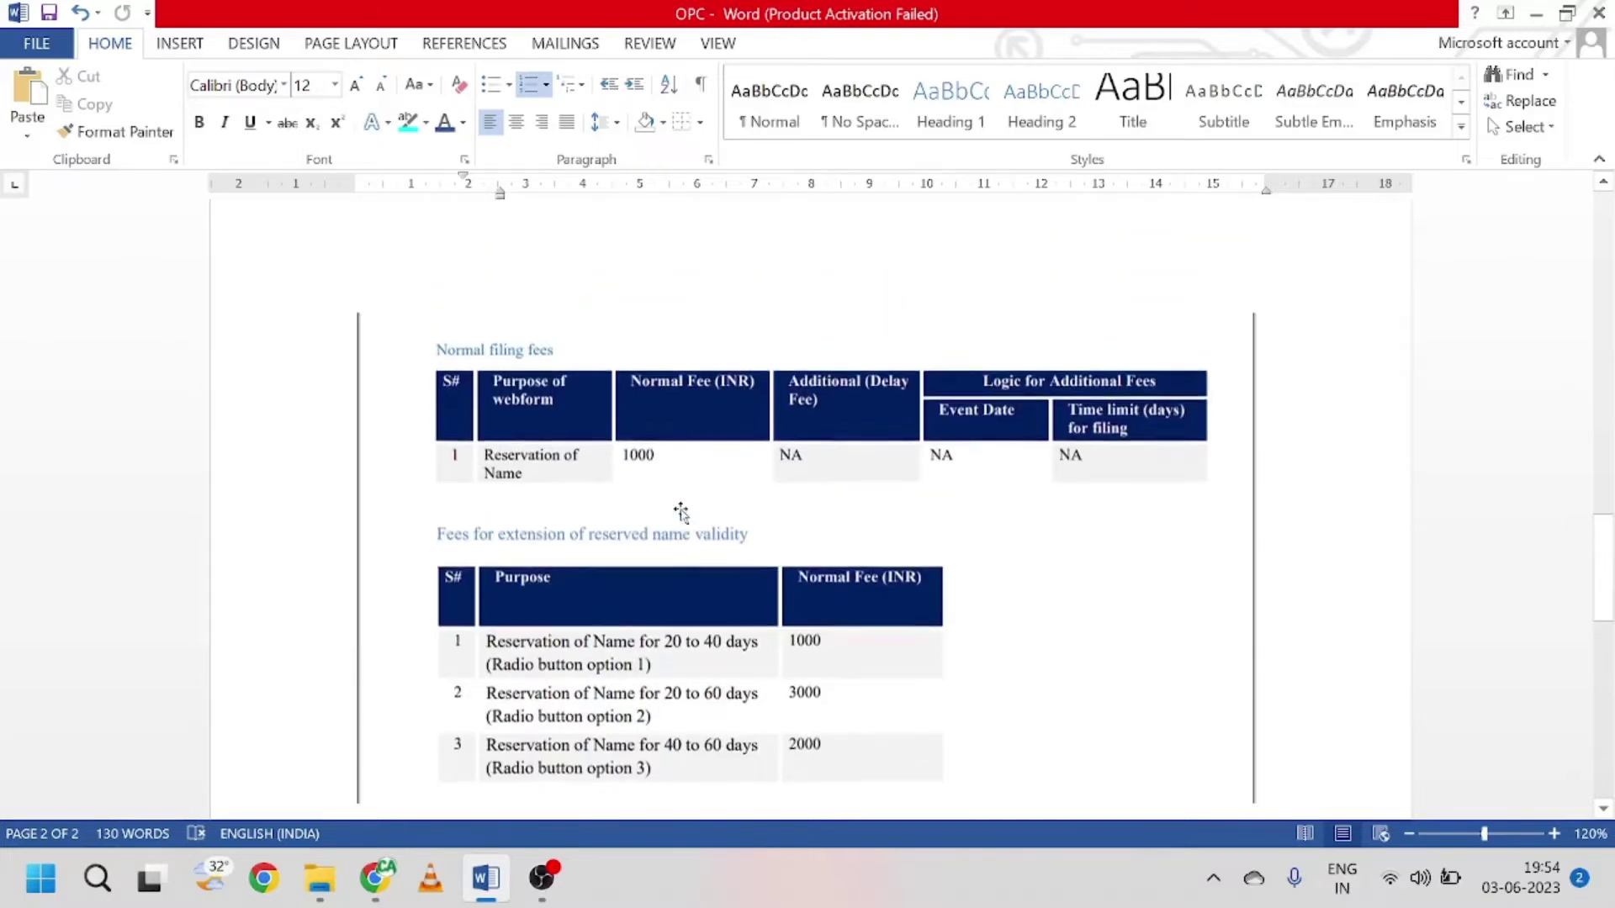
scroll(577, 577, "down", 3)
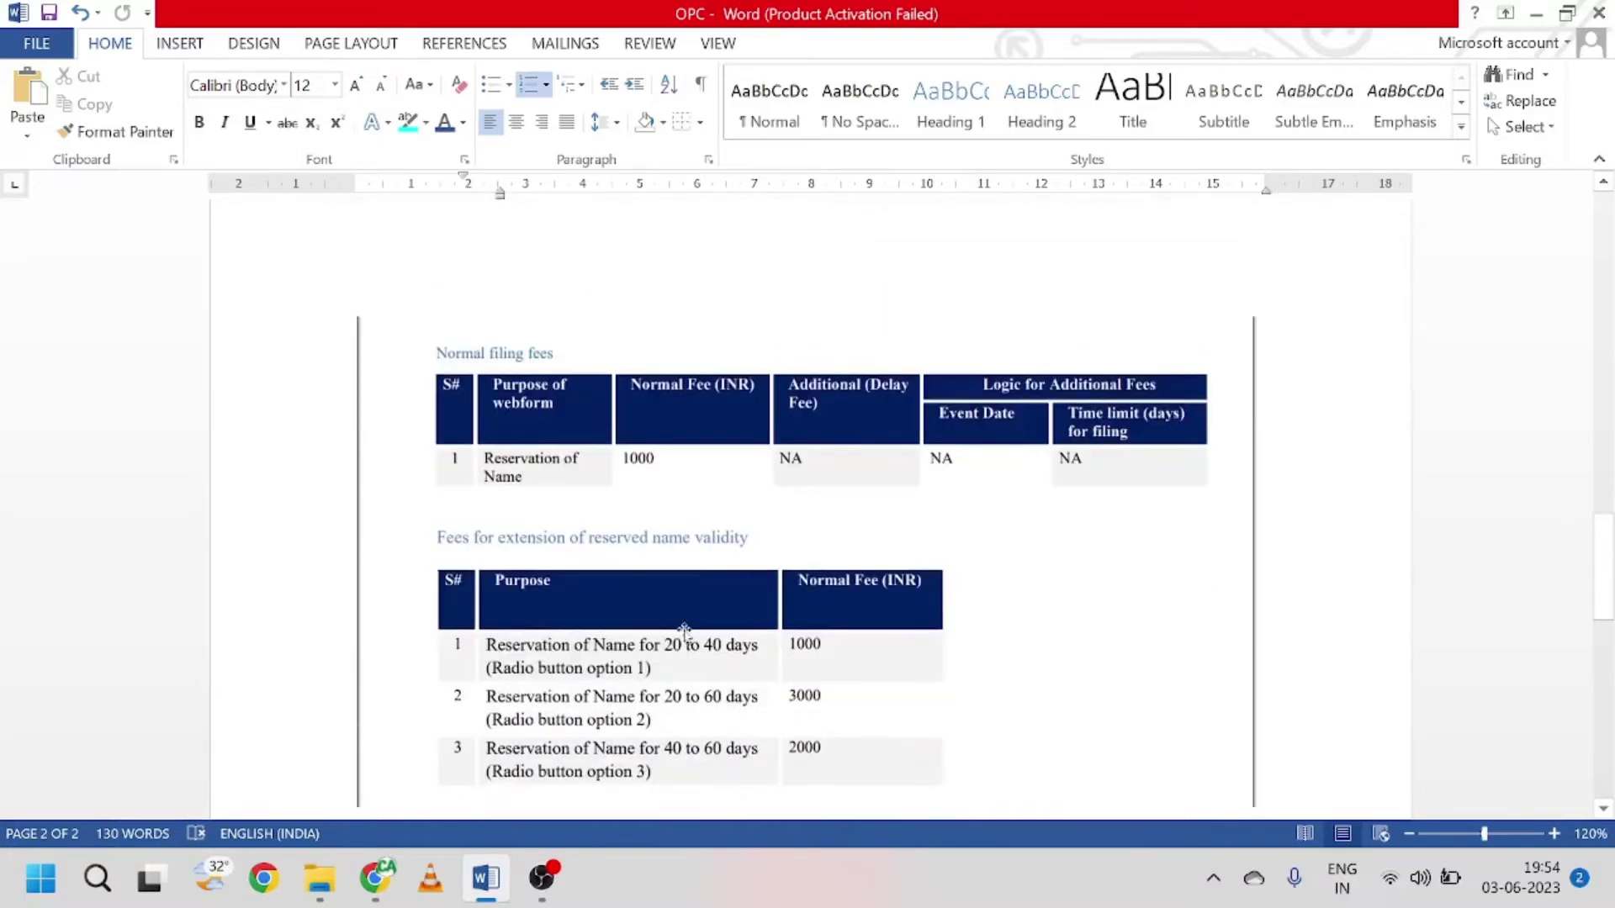
scroll(589, 638, "down", 2)
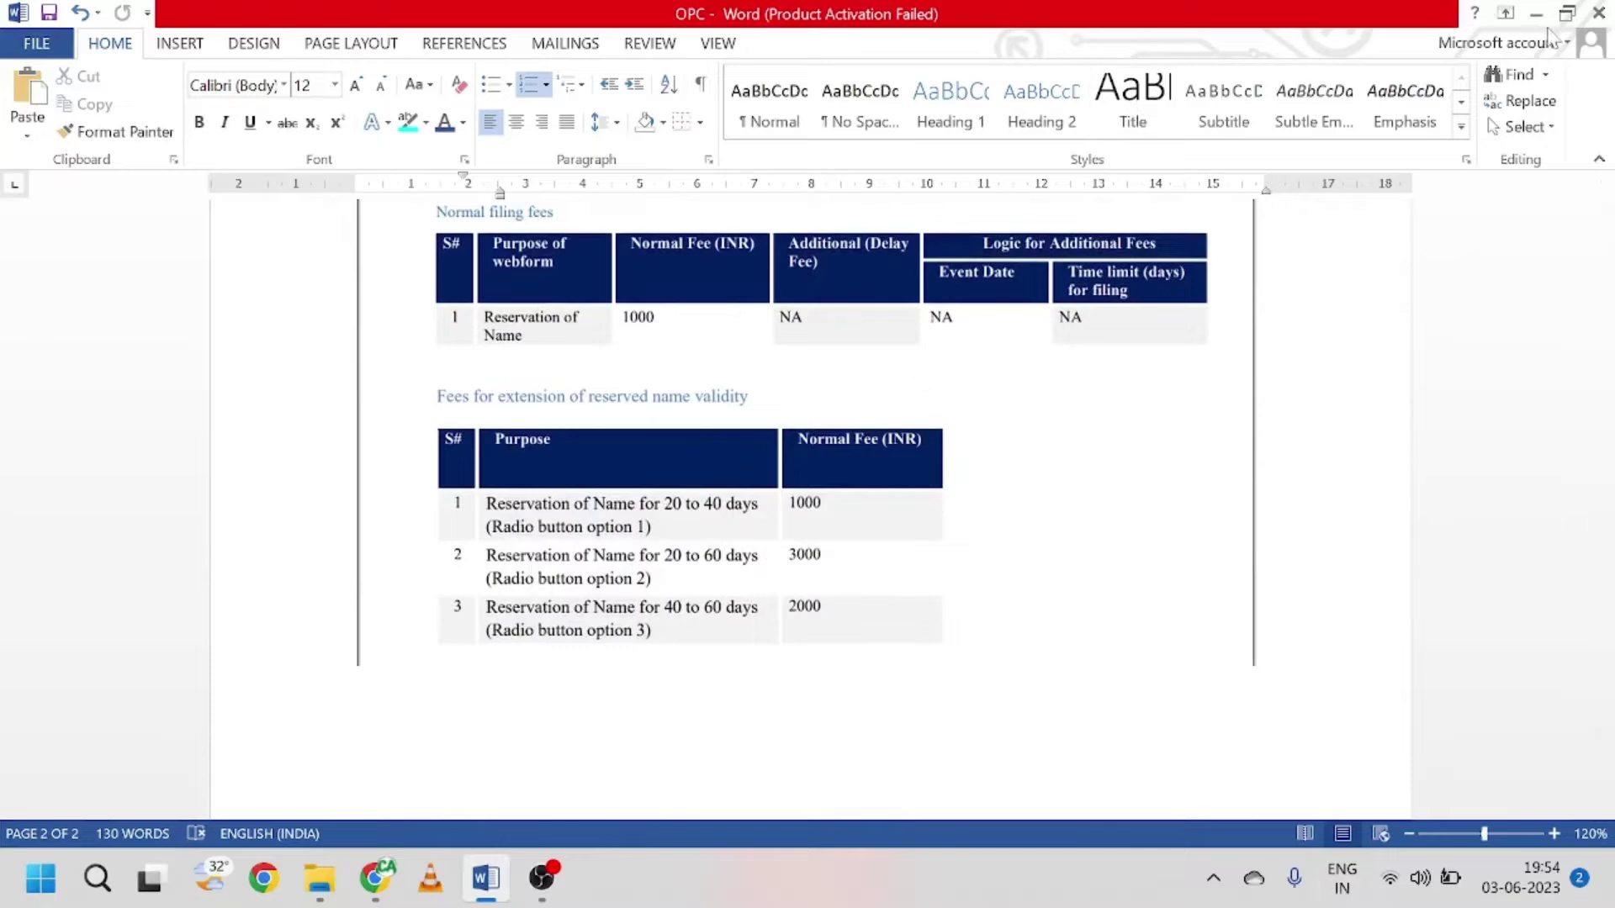
left_click(1538, 15)
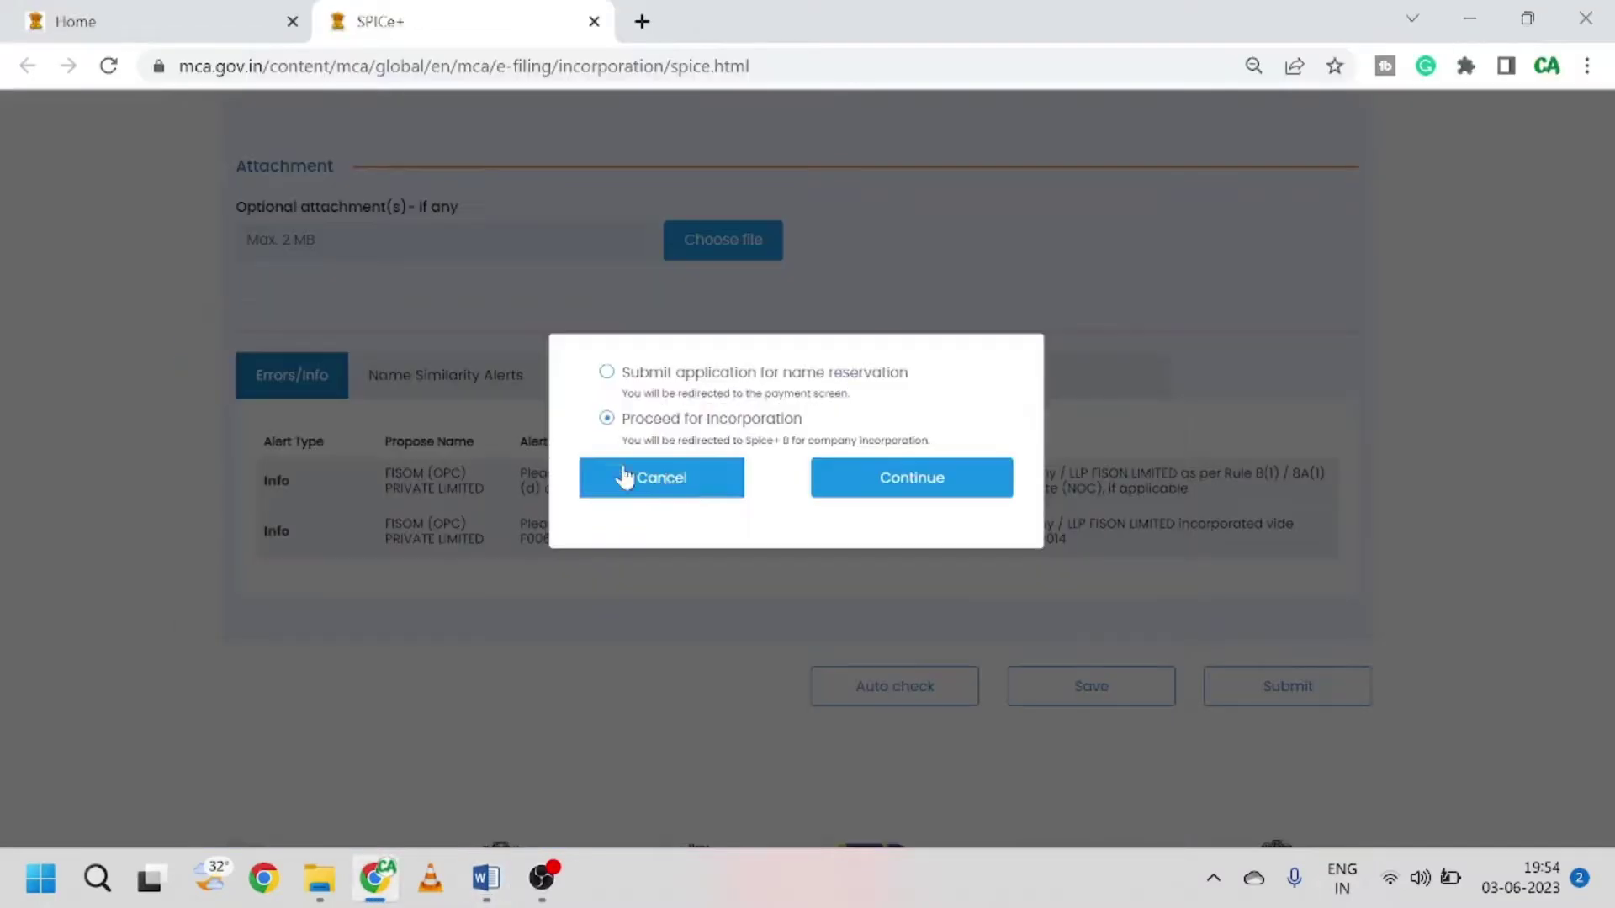
left_click(917, 488)
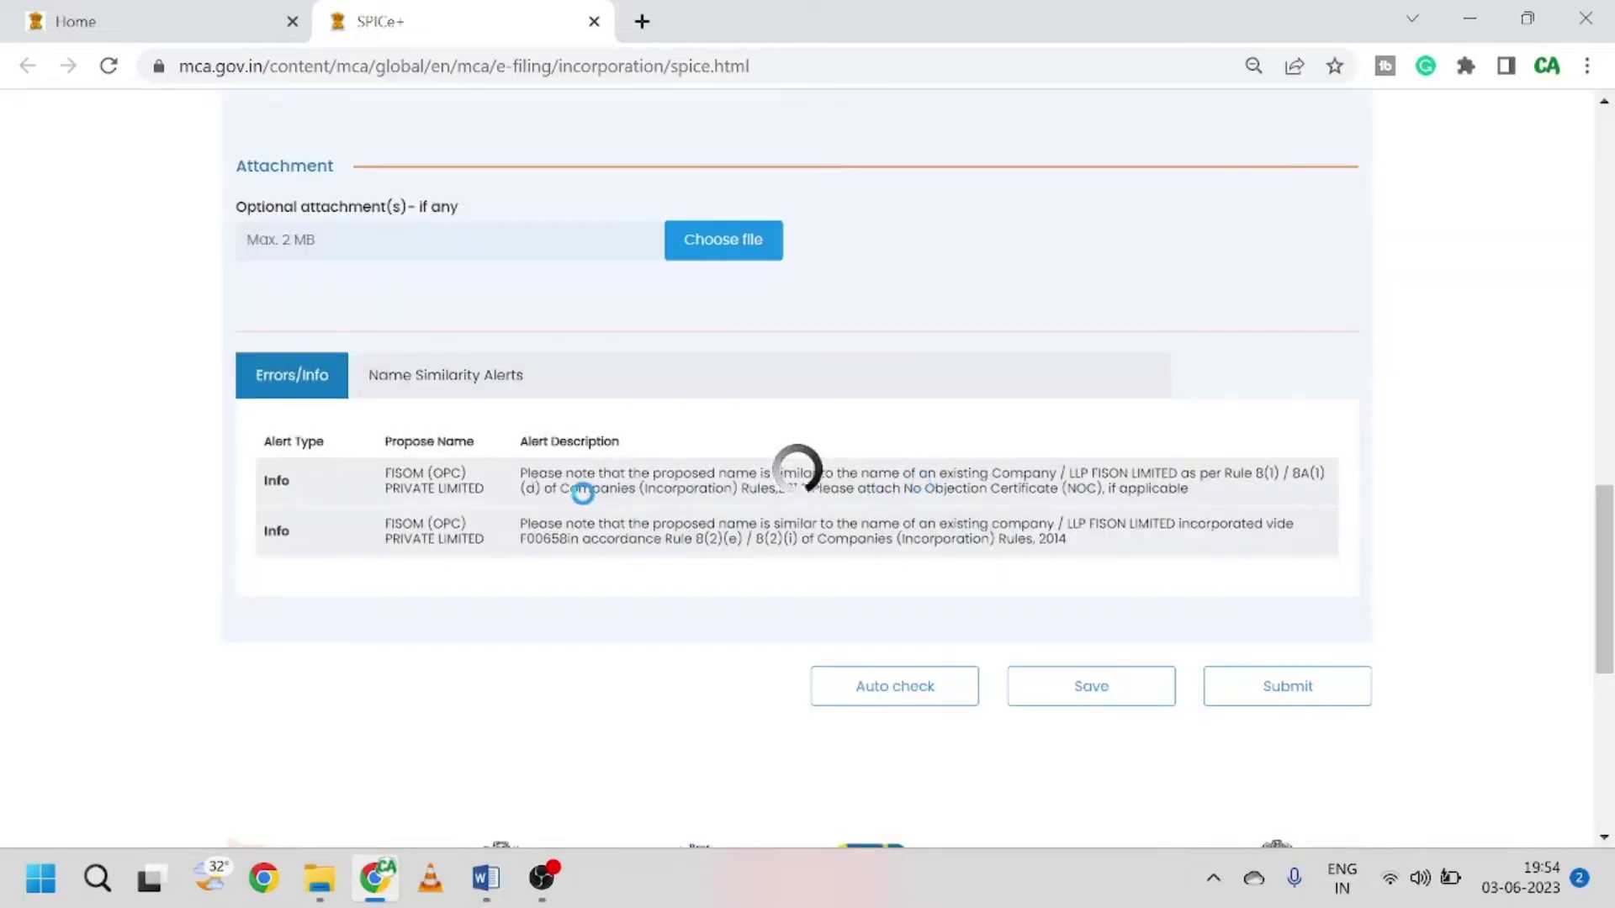
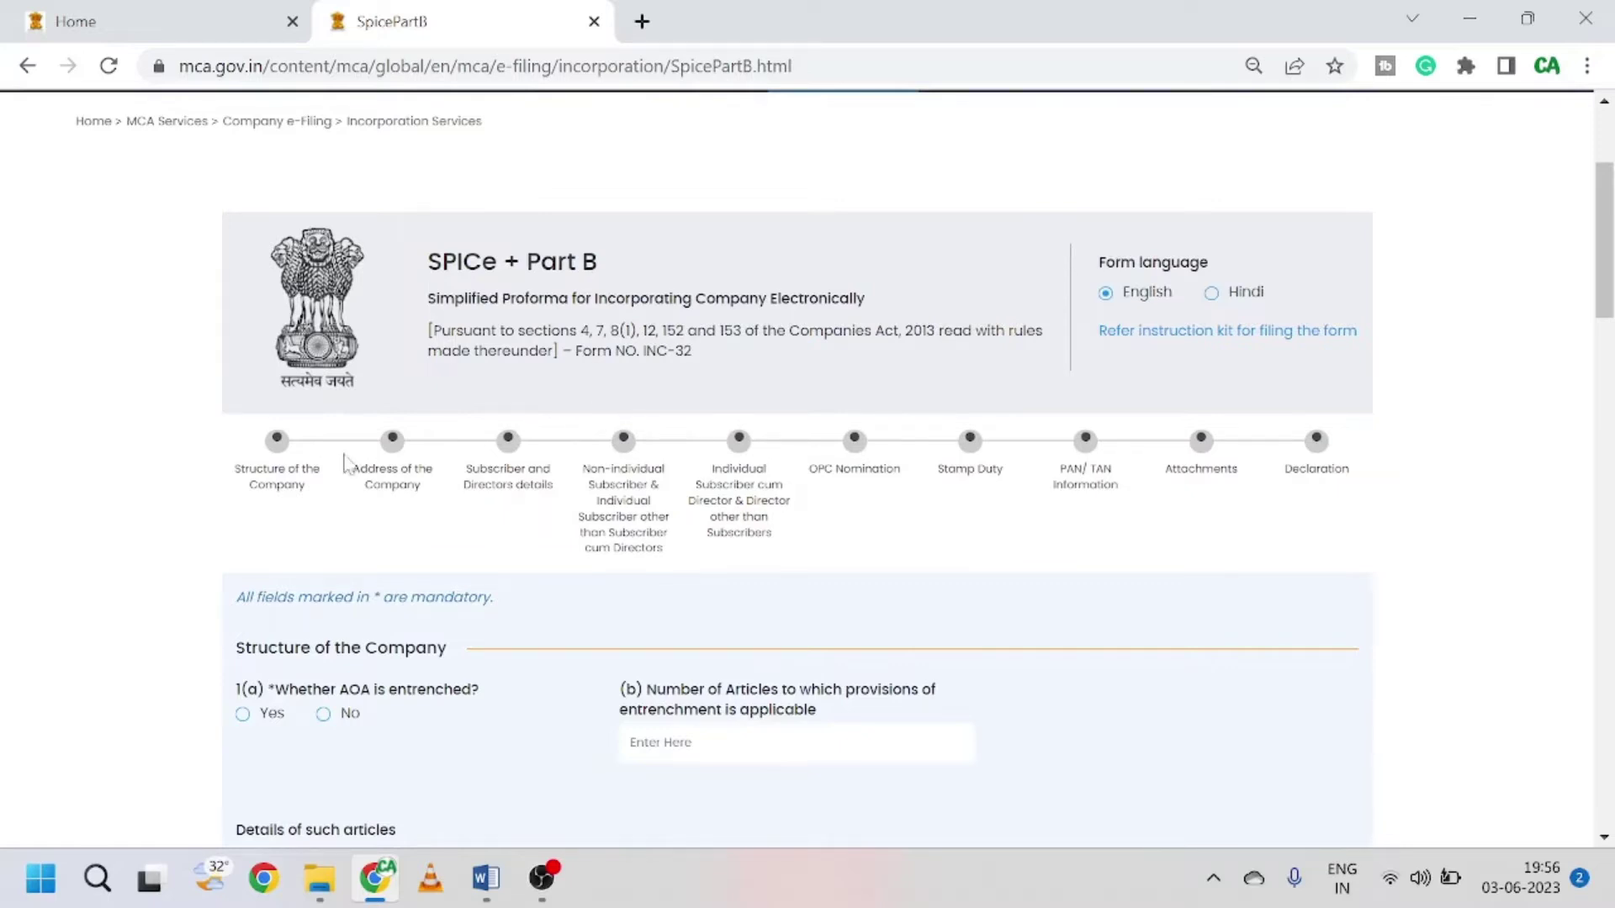
Step: Highlight the form section names, including Subscriber and Directors, OPC Nomination, Stamp Duty and PAN/TAN
left_click_drag(246, 430, 479, 504)
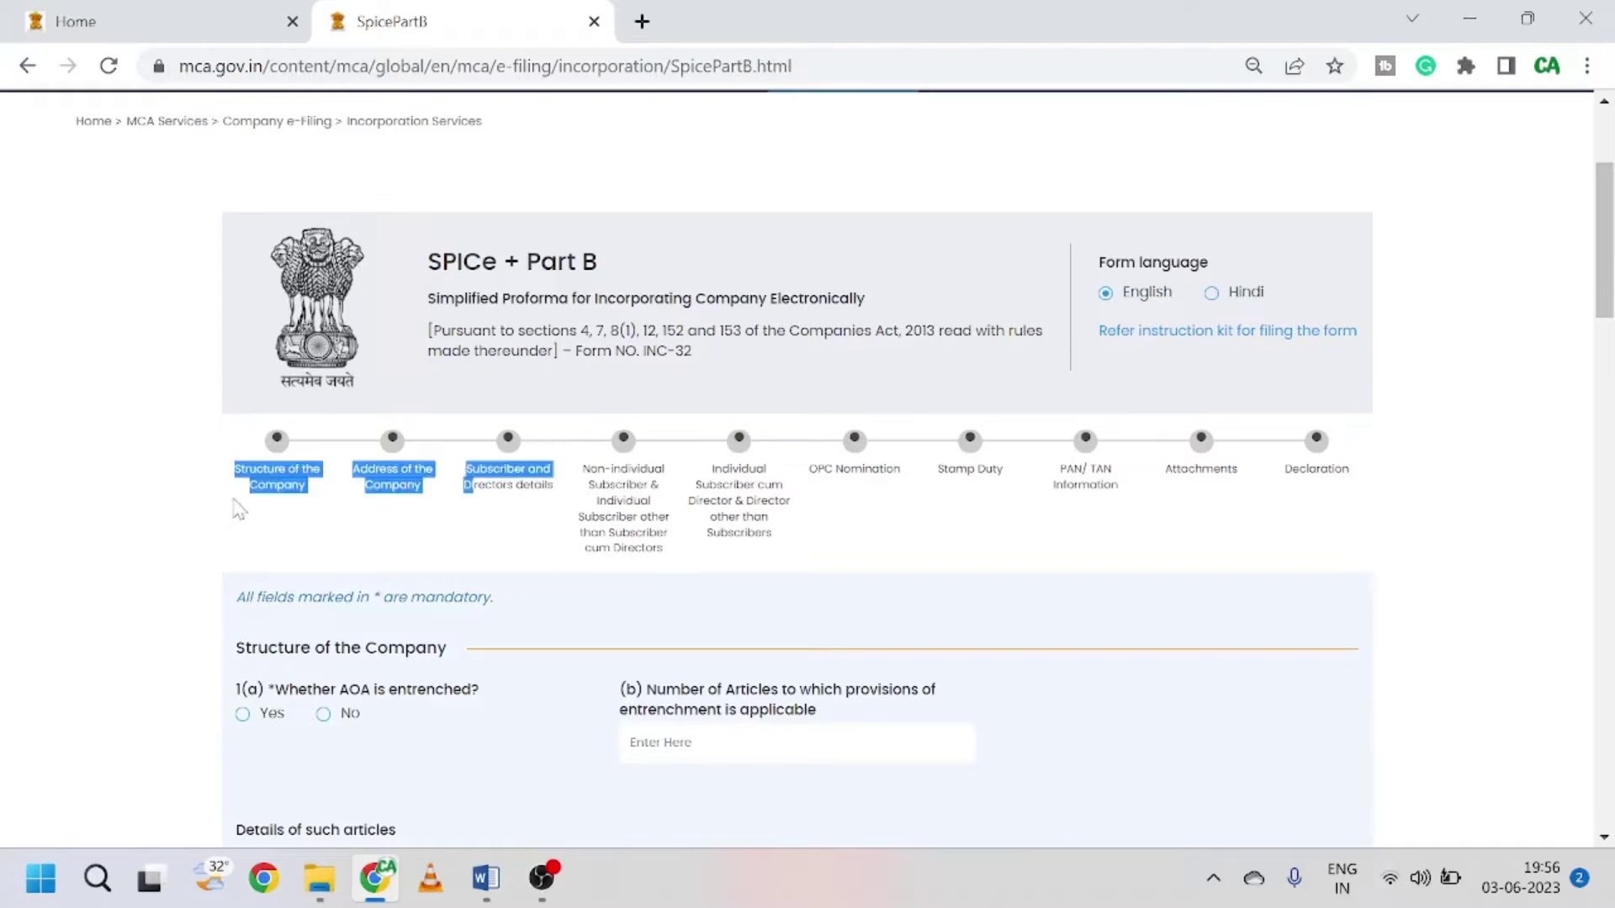
left_click(263, 509)
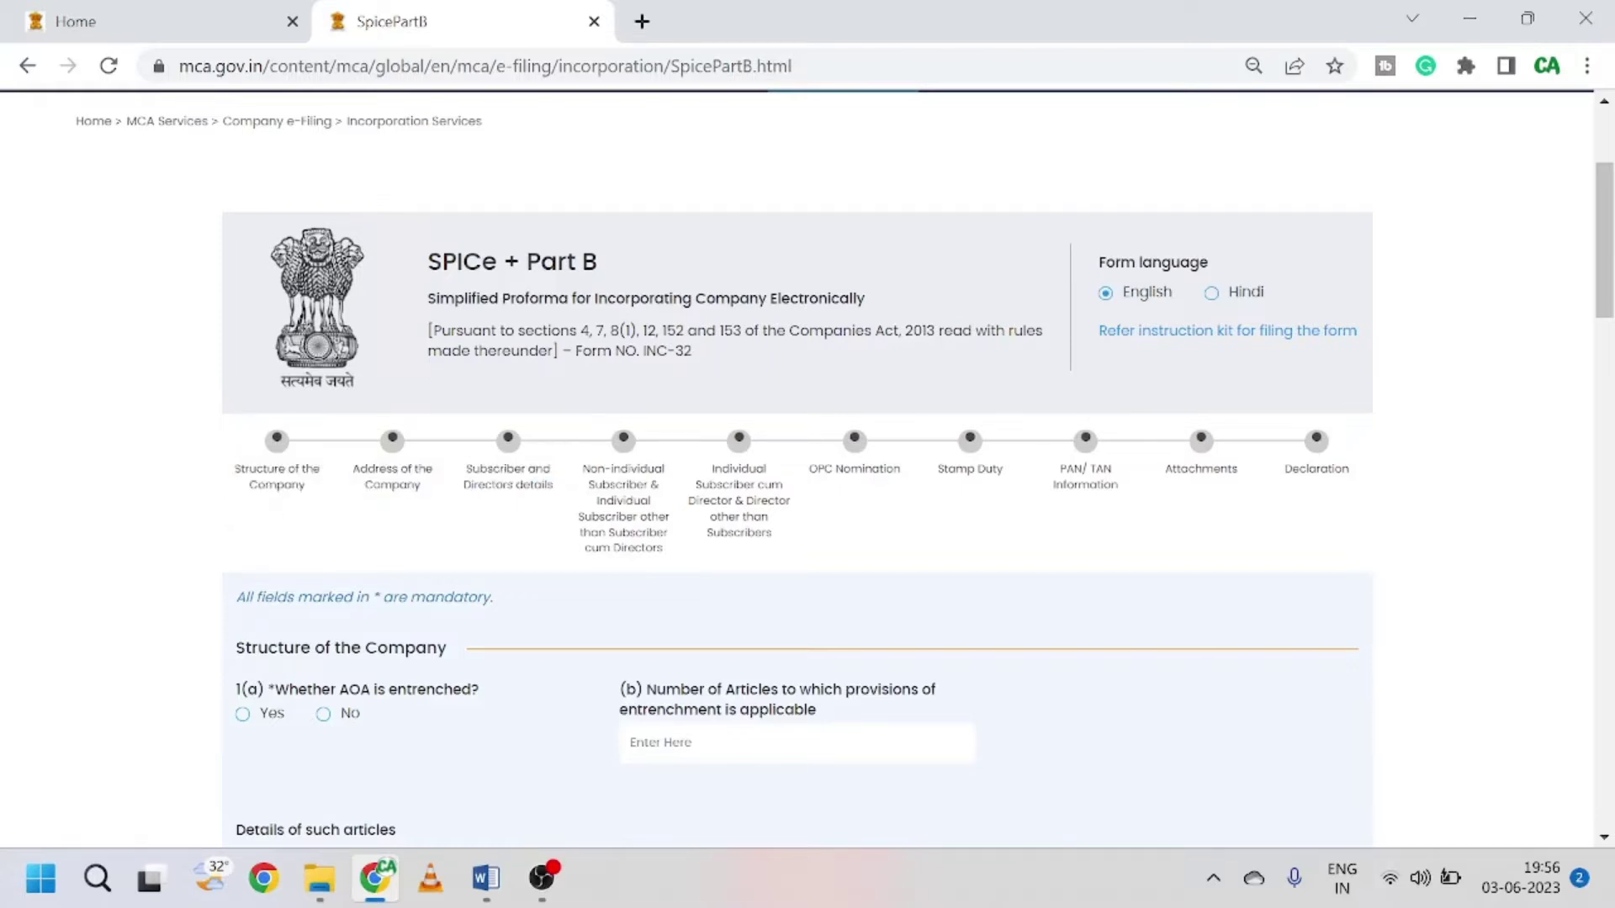
left_click_drag(487, 469, 769, 517)
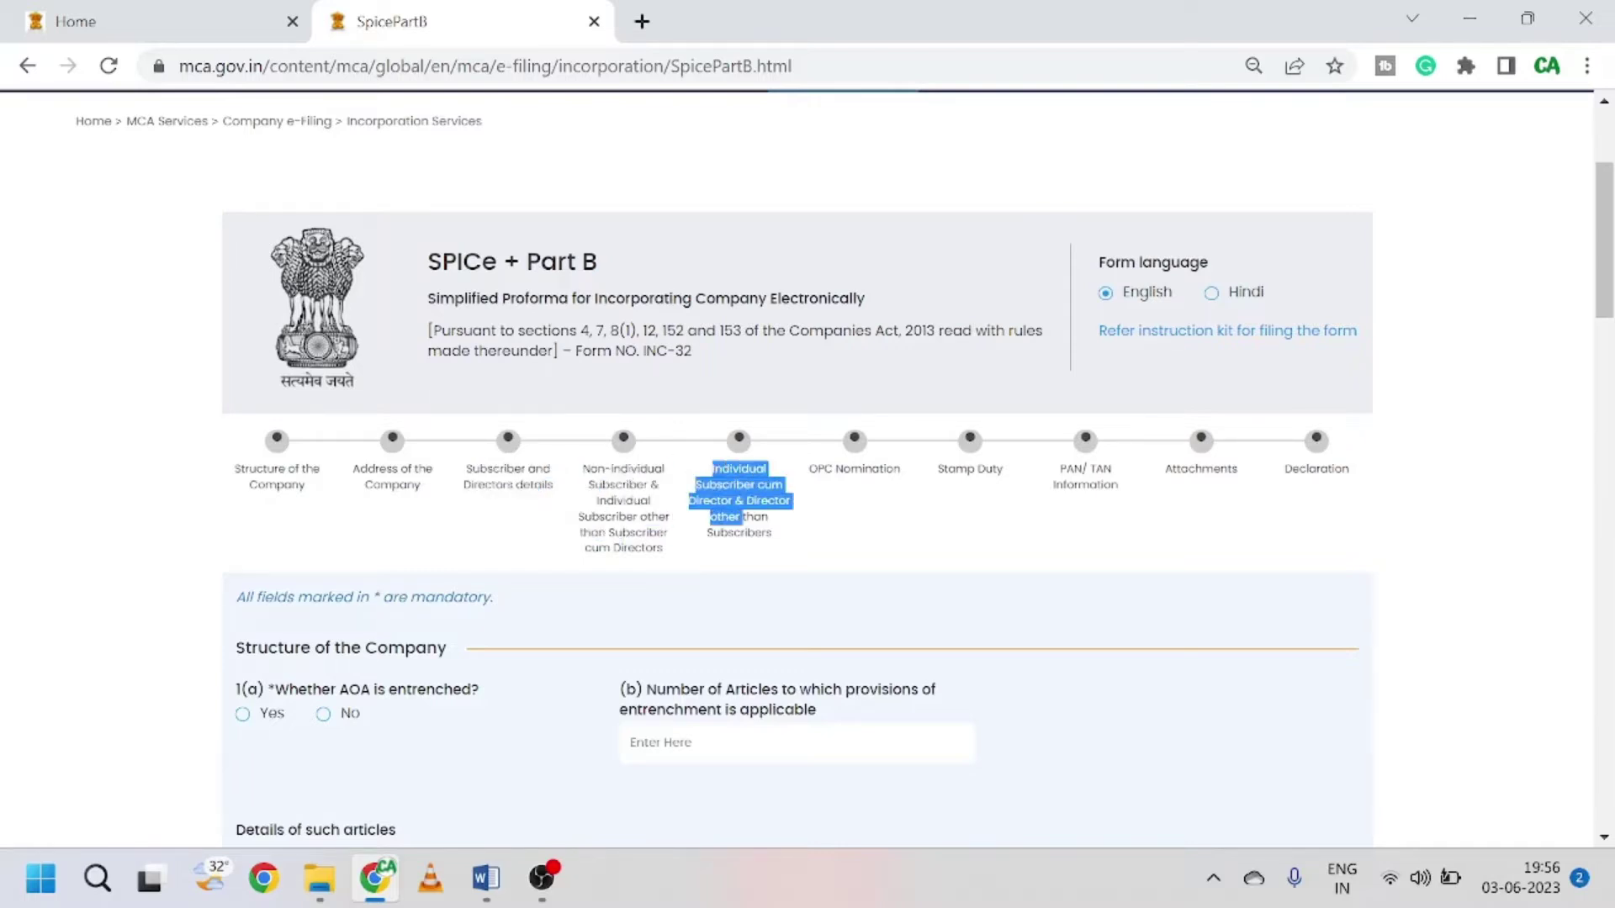
left_click_drag(809, 466, 928, 503)
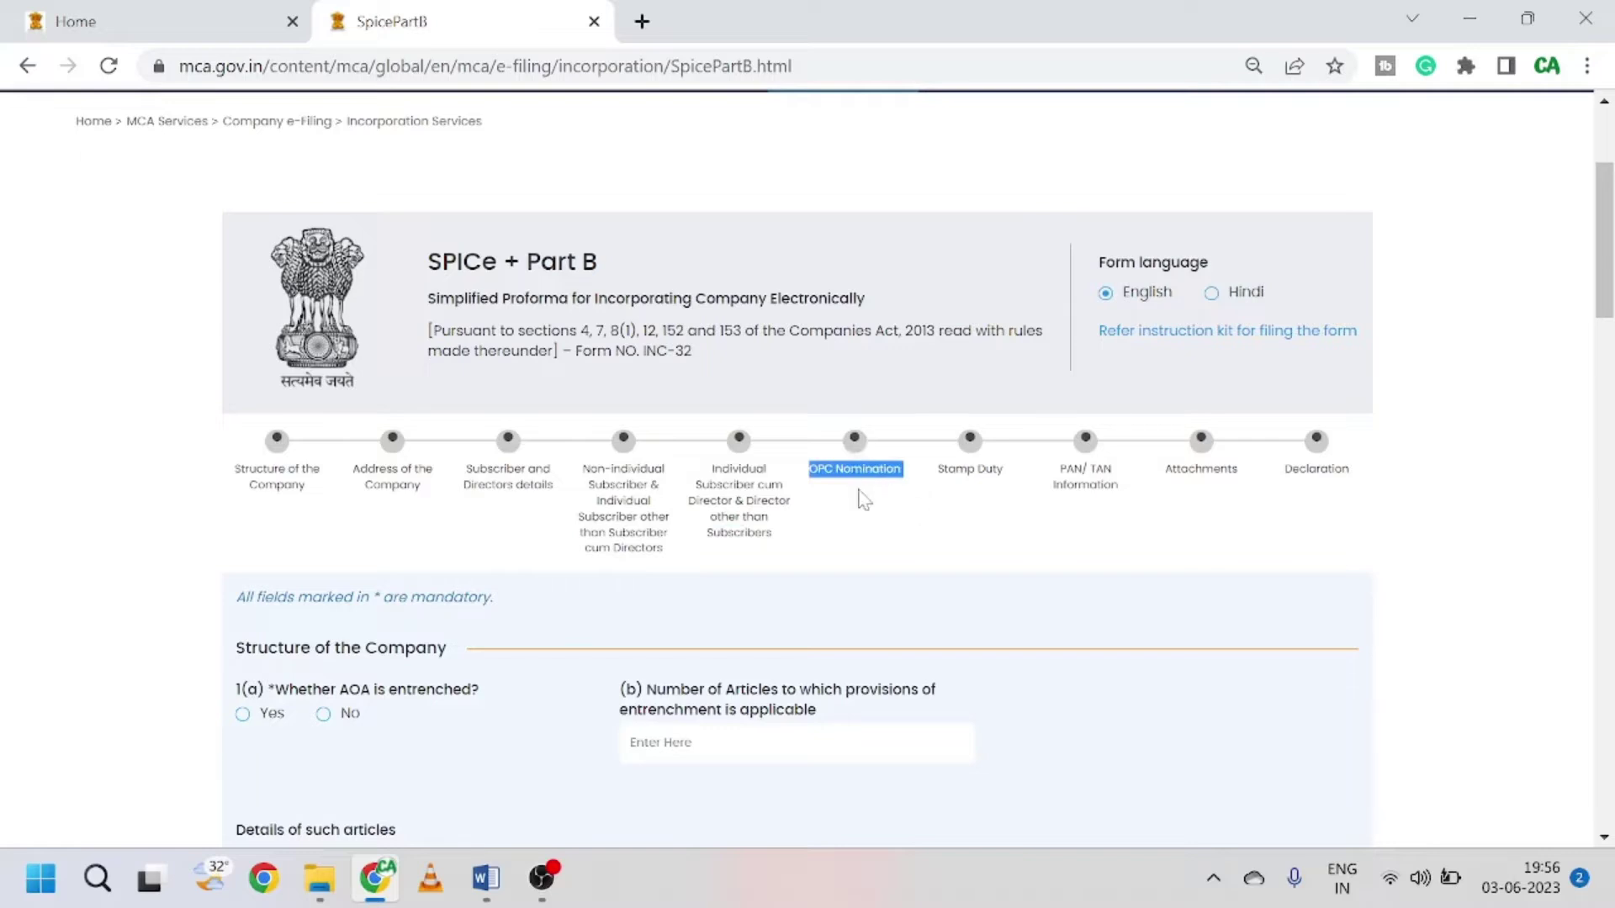
left_click_drag(938, 468, 1356, 488)
left_click(1108, 530)
scroll(345, 441, "up", 2)
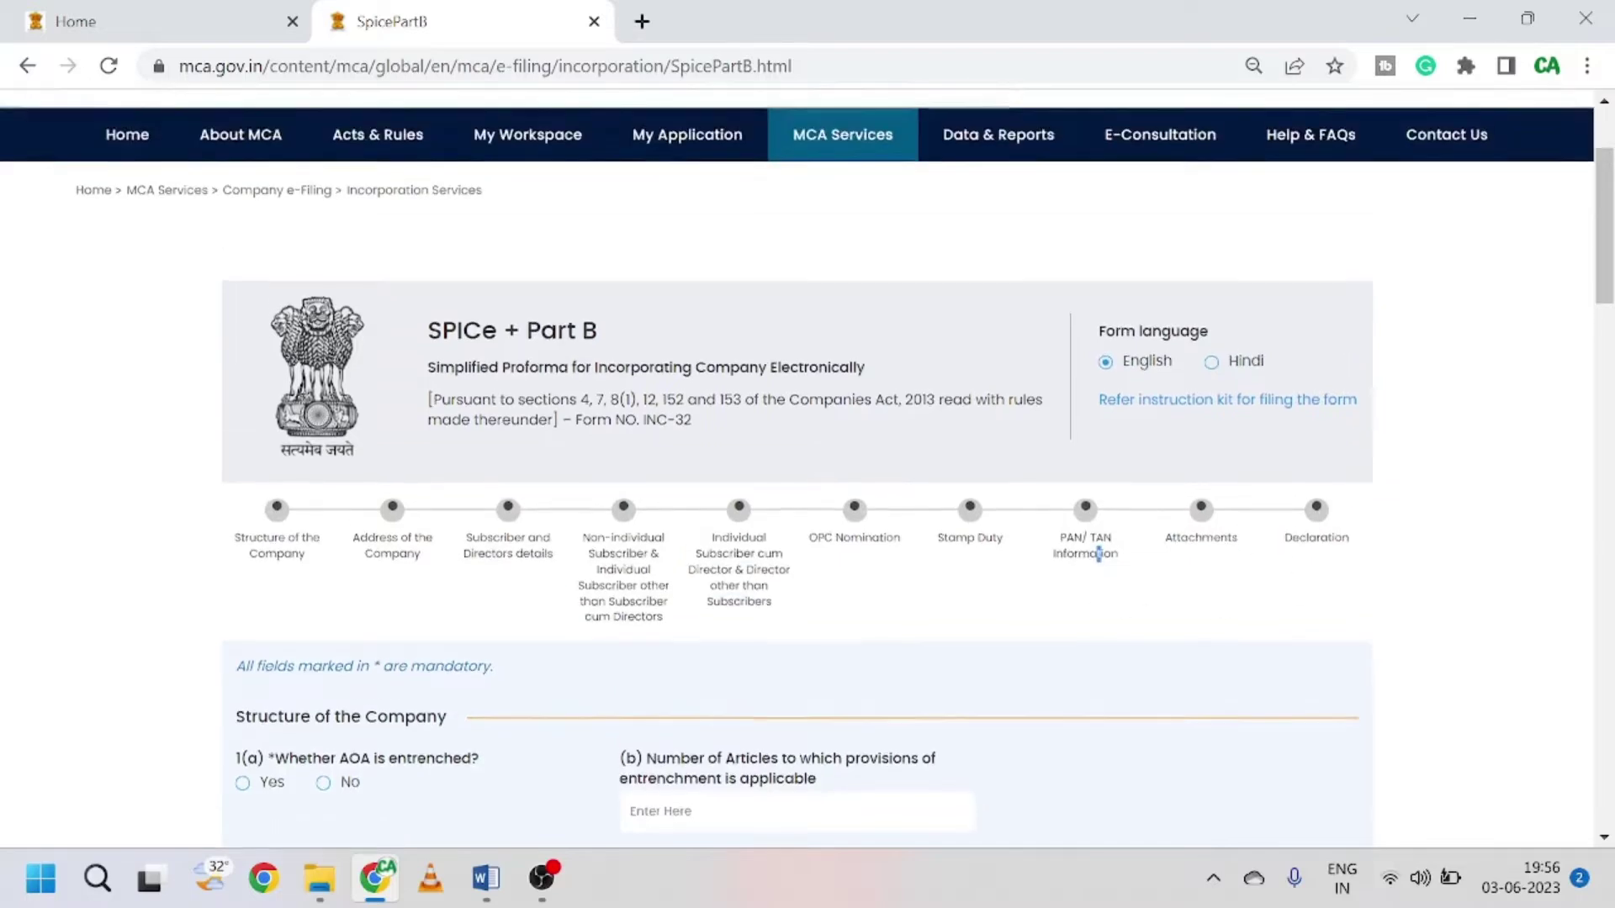
scroll(695, 535, "down", 4)
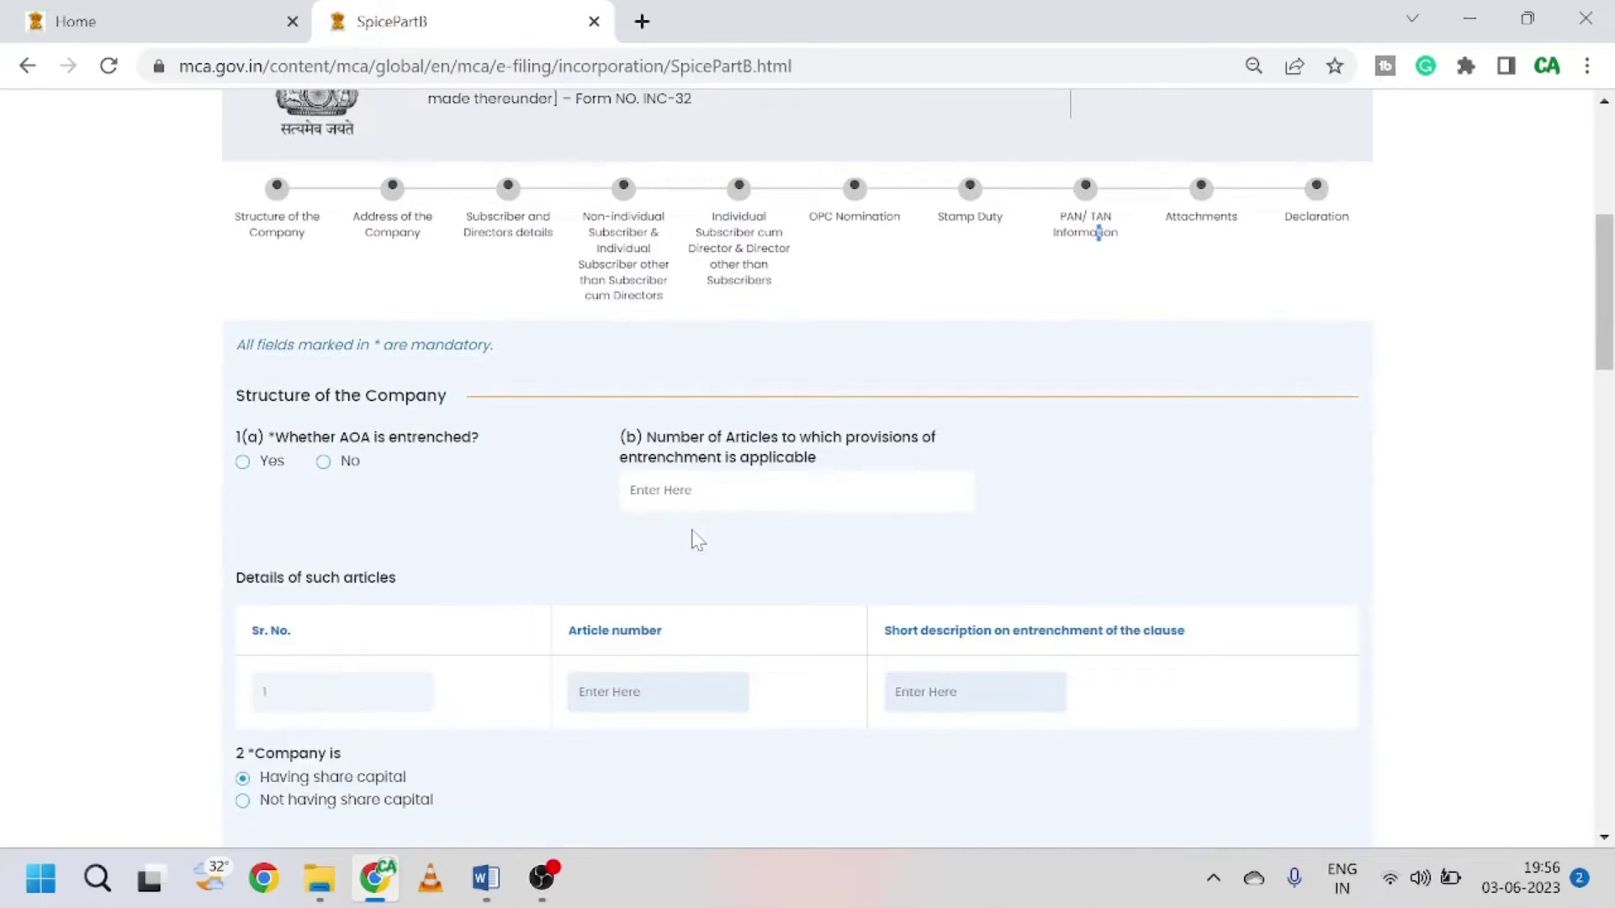
scroll(696, 538, "up", 3)
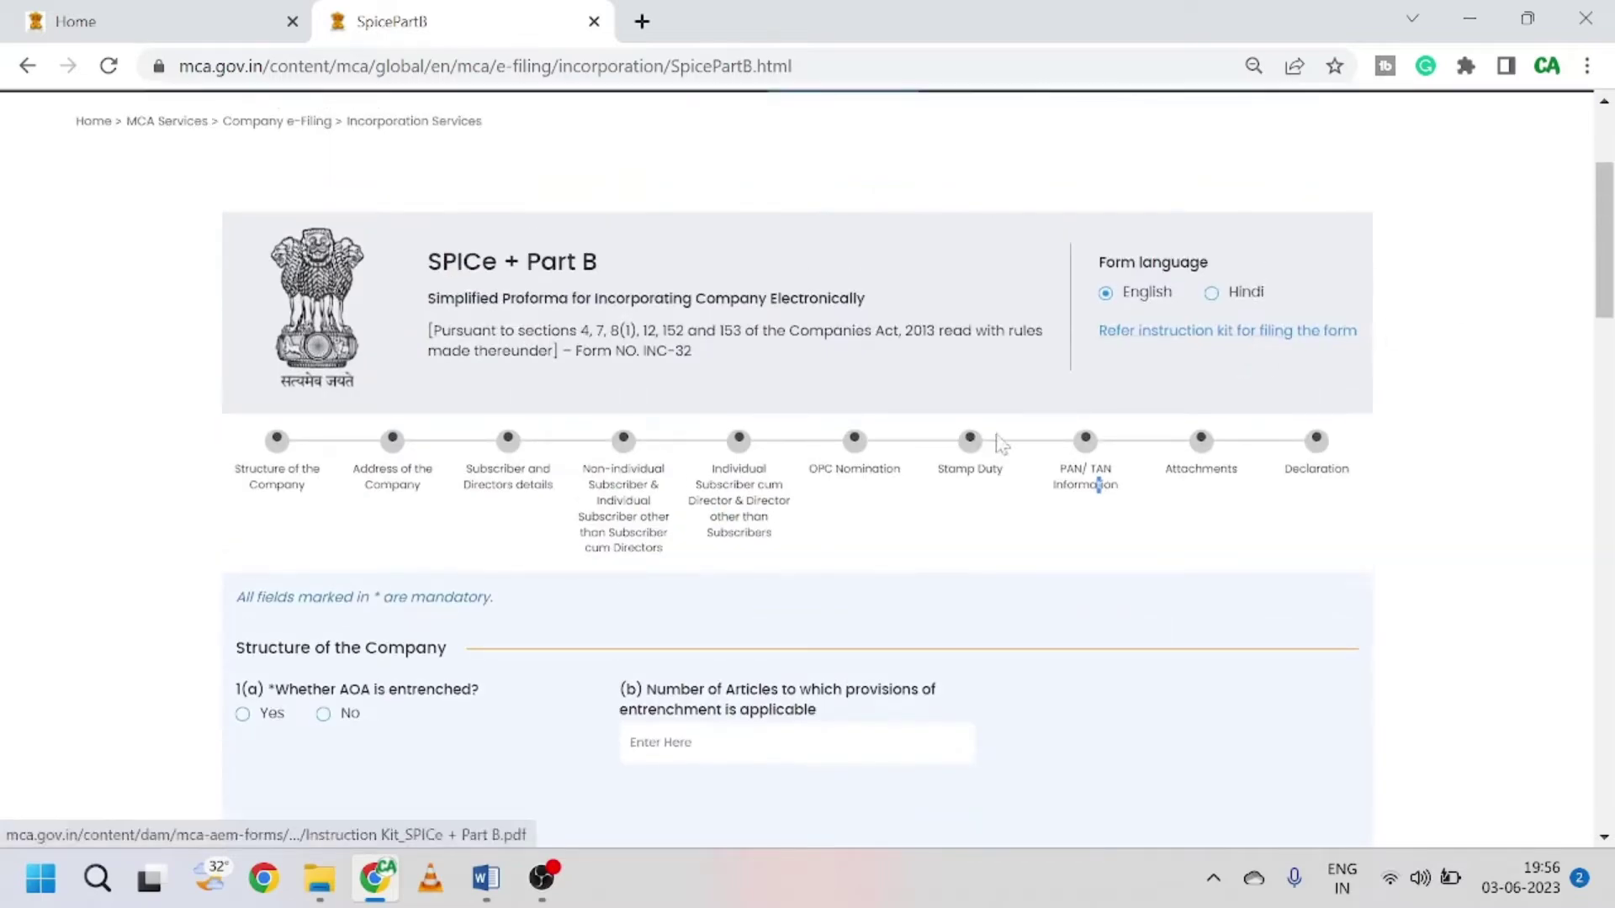
Step: Open the 'Refer instruction kit for filing the form' PDF in a new tab
left_click(1245, 332)
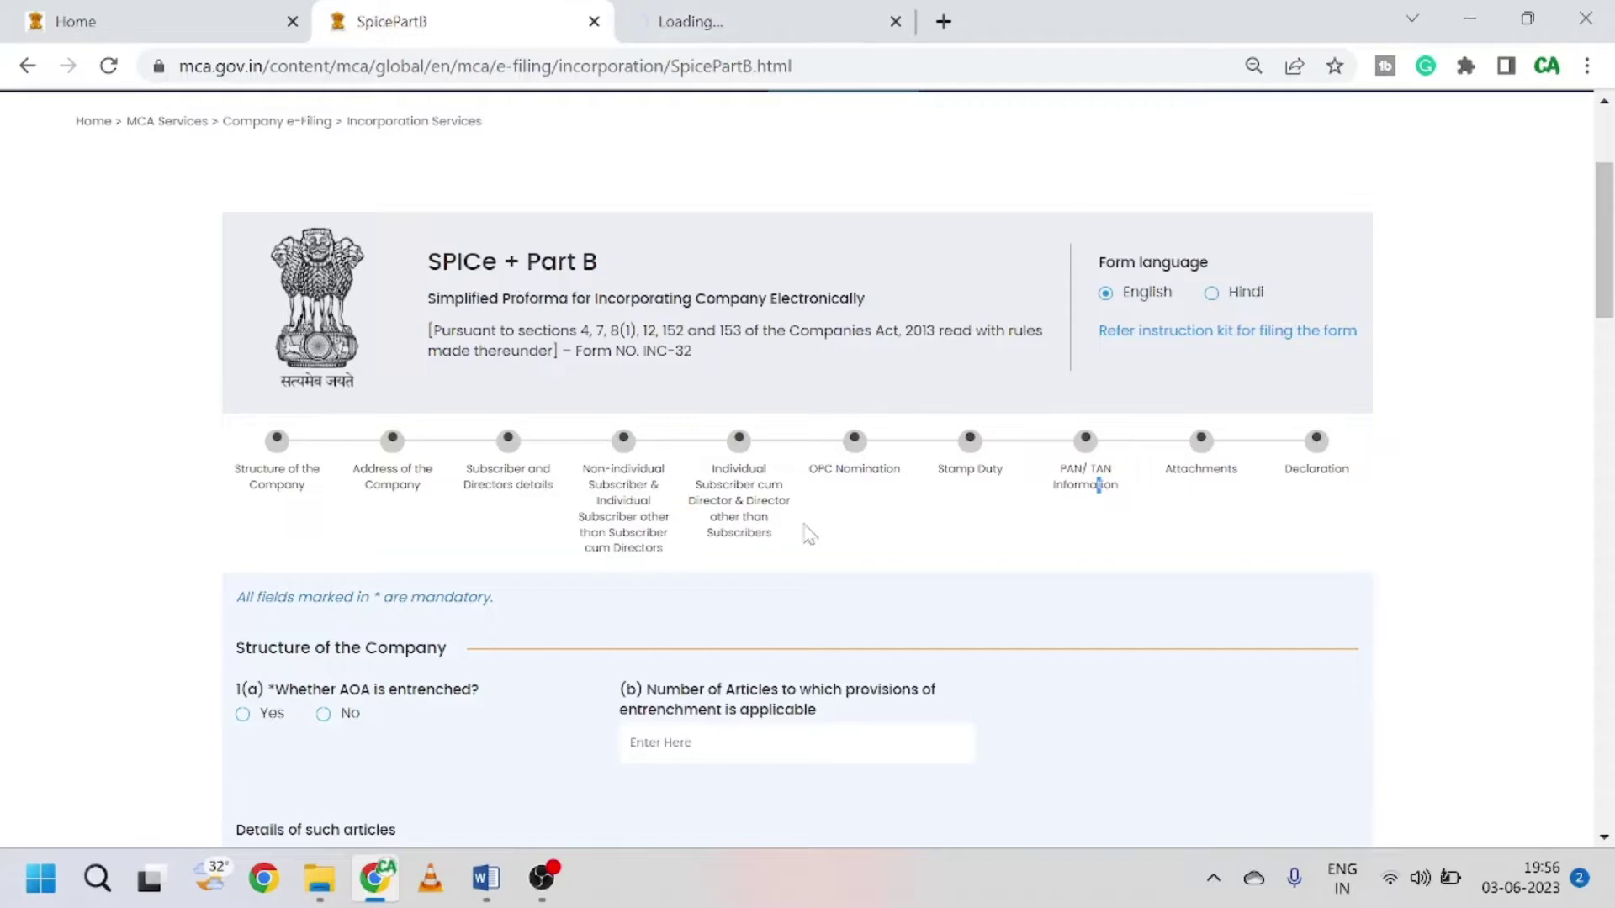
scroll(807, 534, "down", 5)
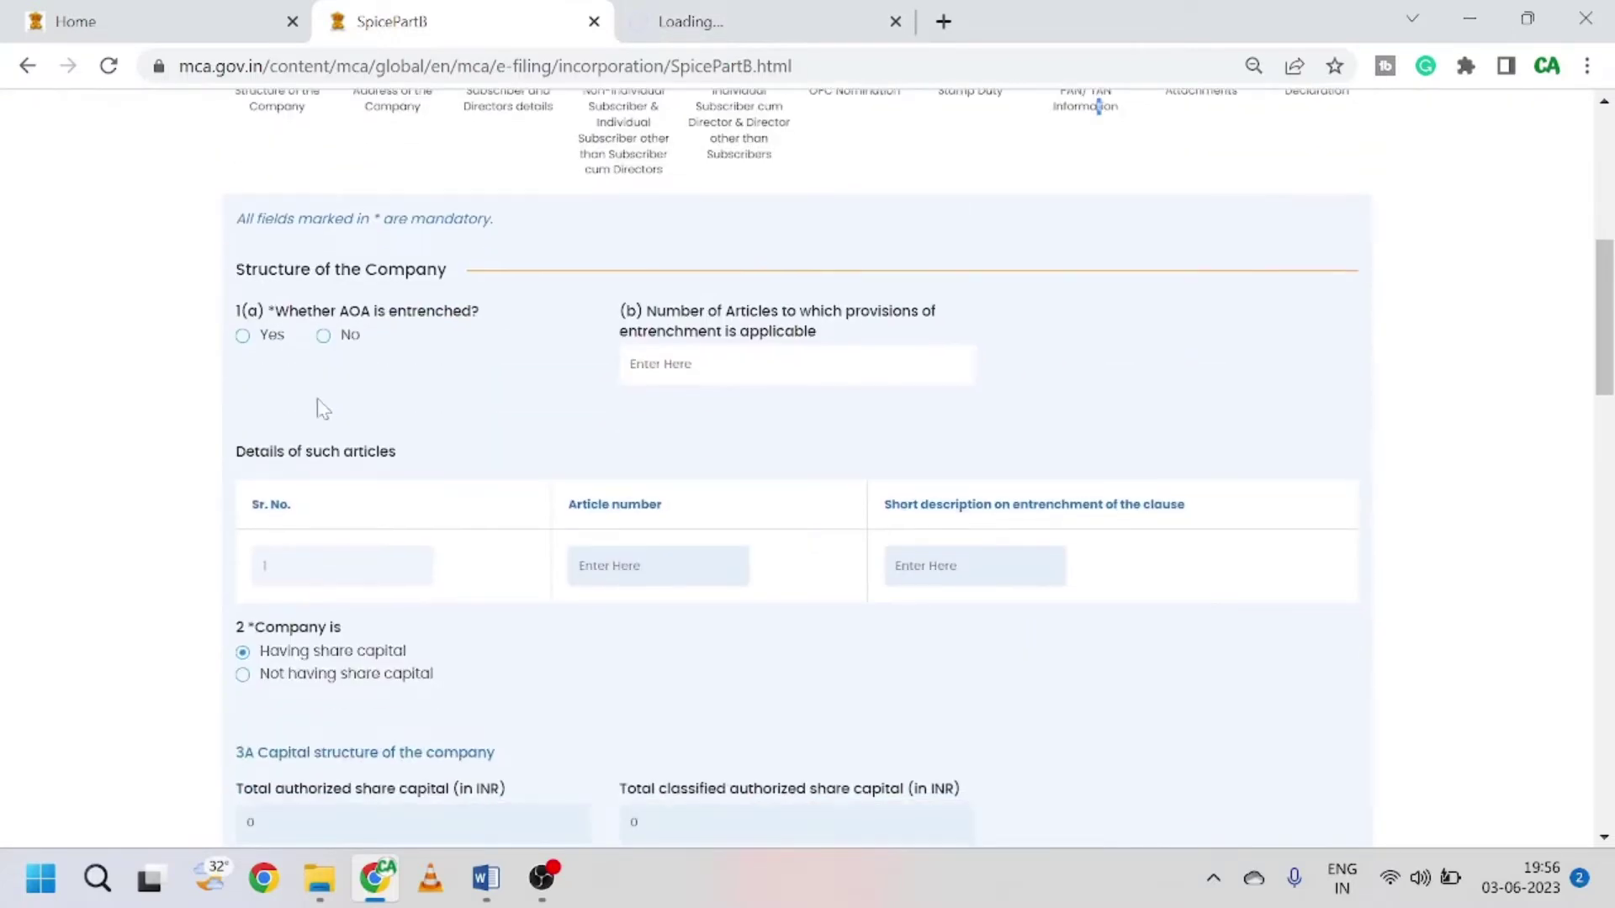
scroll(559, 432, "up", 3)
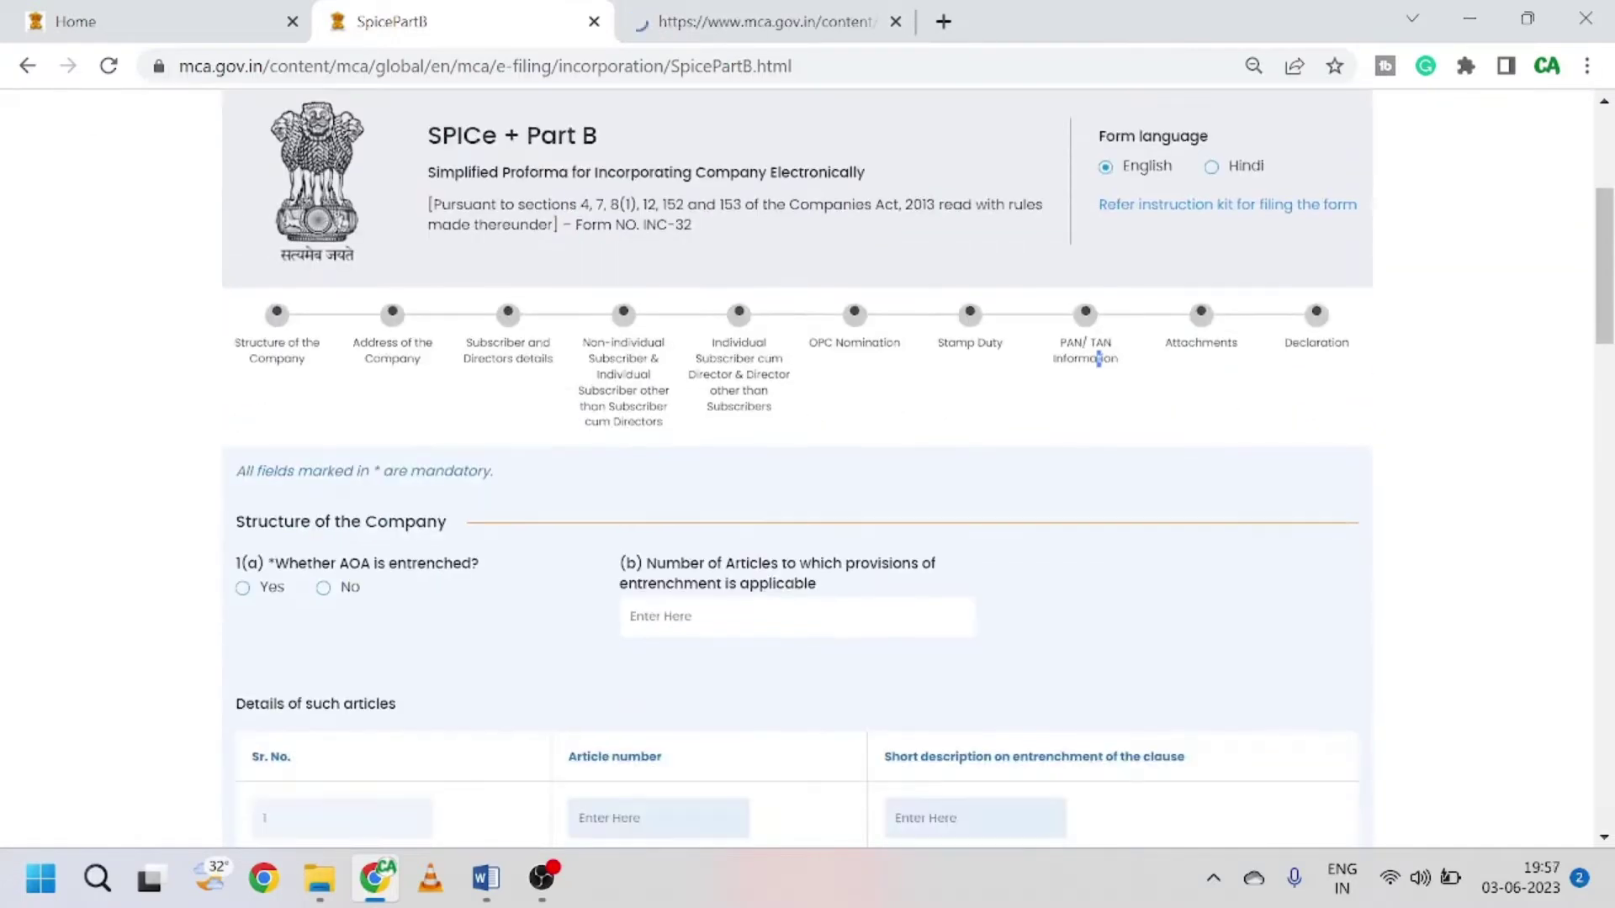
scroll(656, 468, "down", 4)
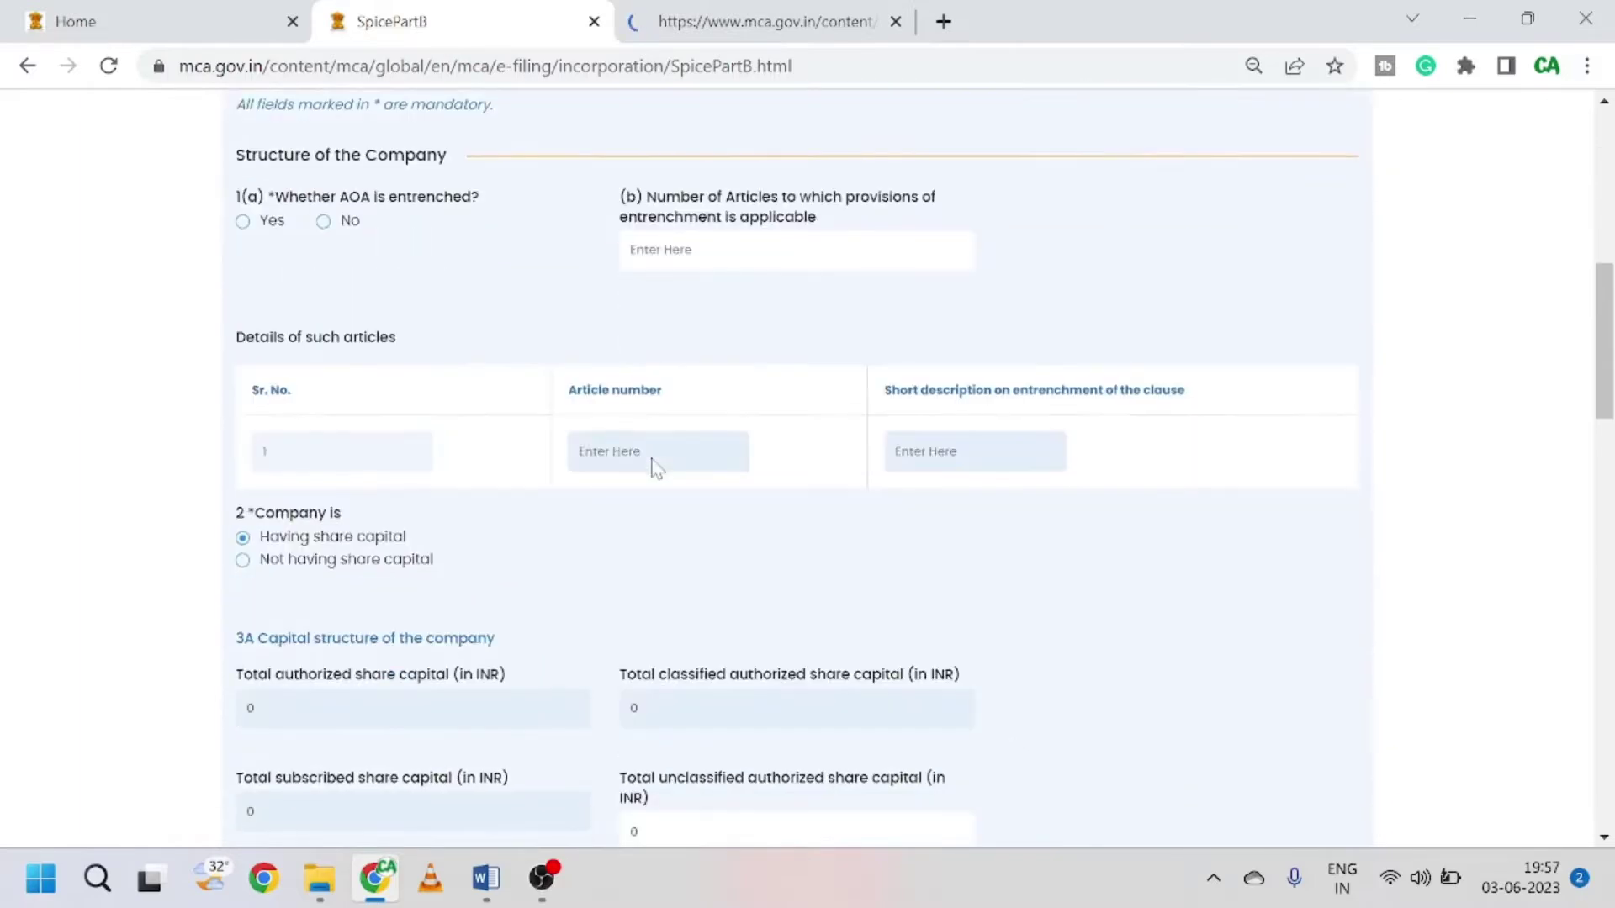
scroll(639, 475, "down", 3)
scroll(613, 479, "up", 4)
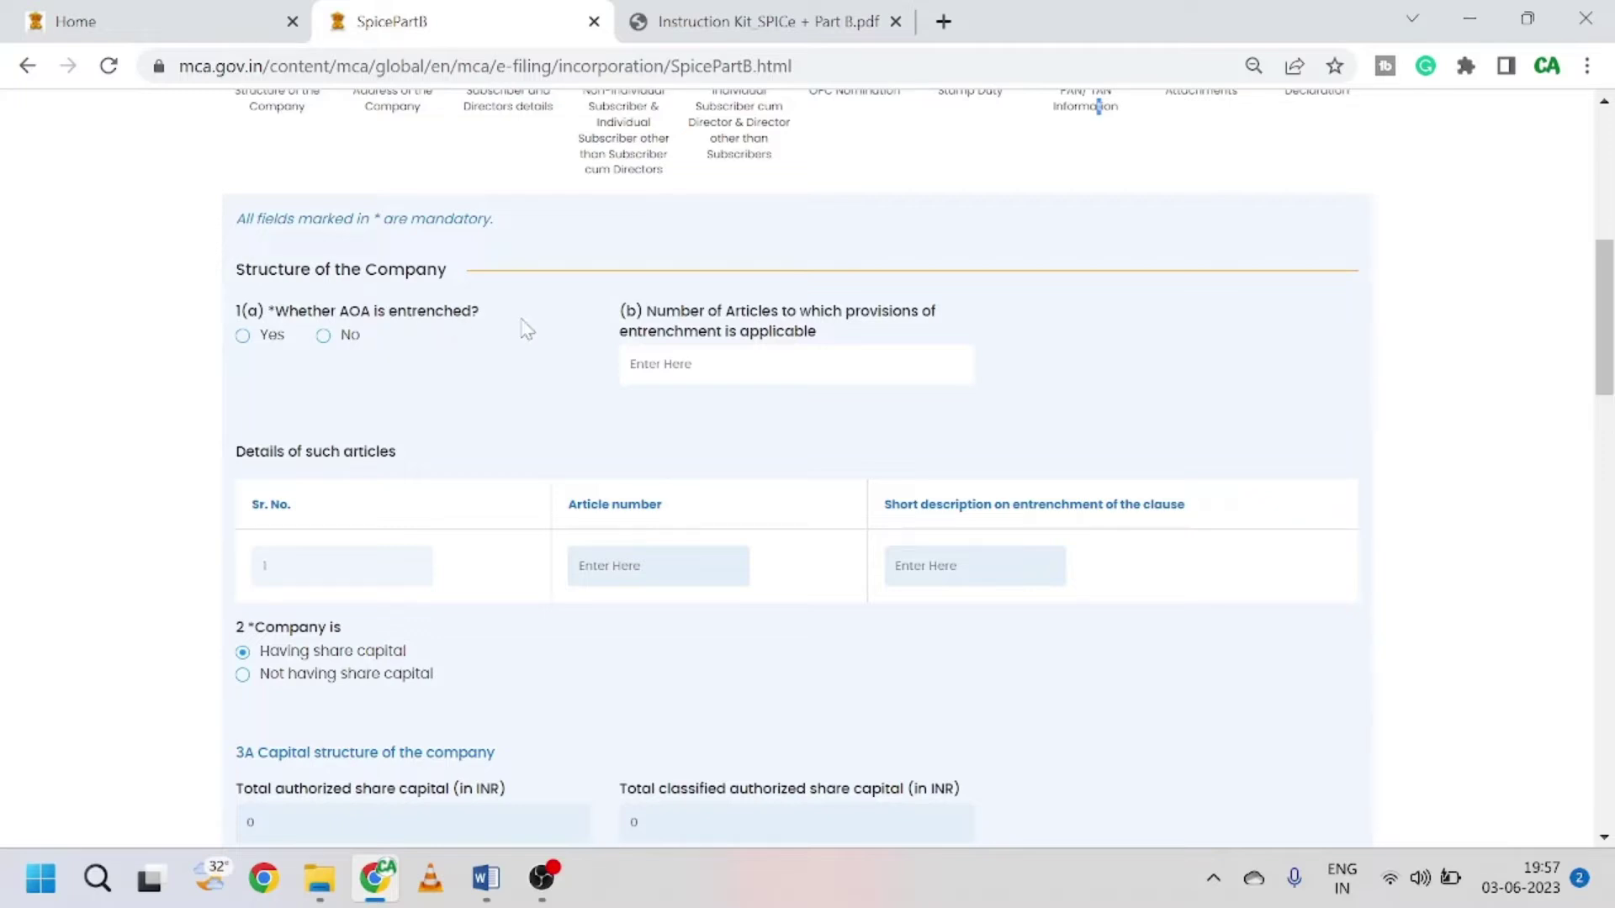
Step: Answer No for 1(a) AOA entrenched, scroll to share capital, then switch to the Word OPC notes
left_click(324, 336)
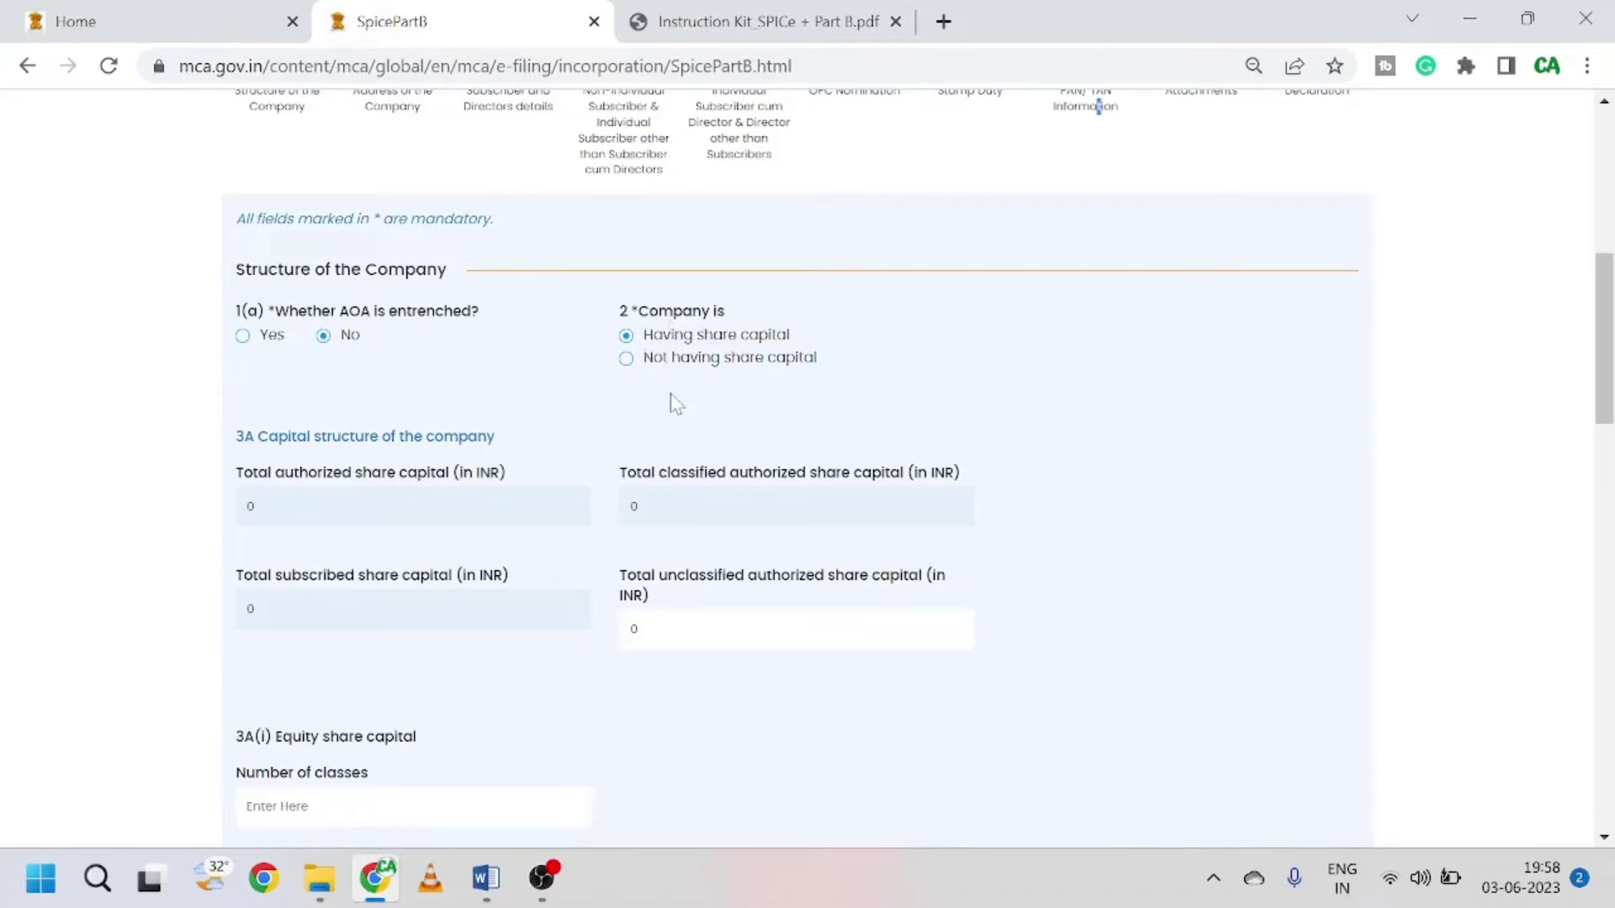
scroll(572, 375, "down", 1)
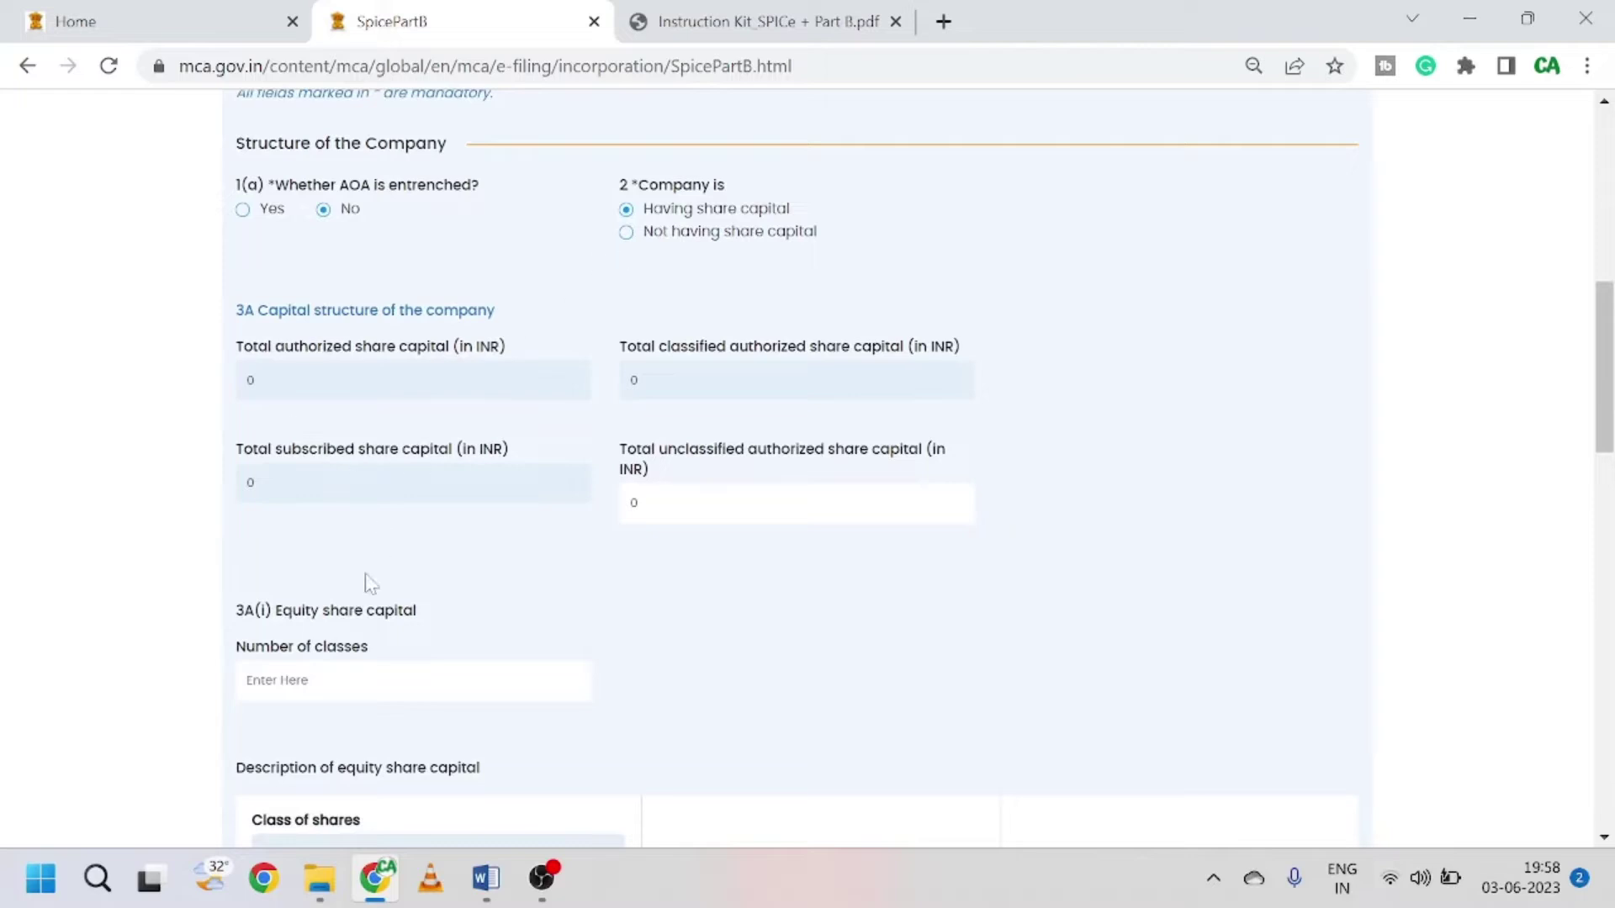
scroll(362, 582, "down", 1)
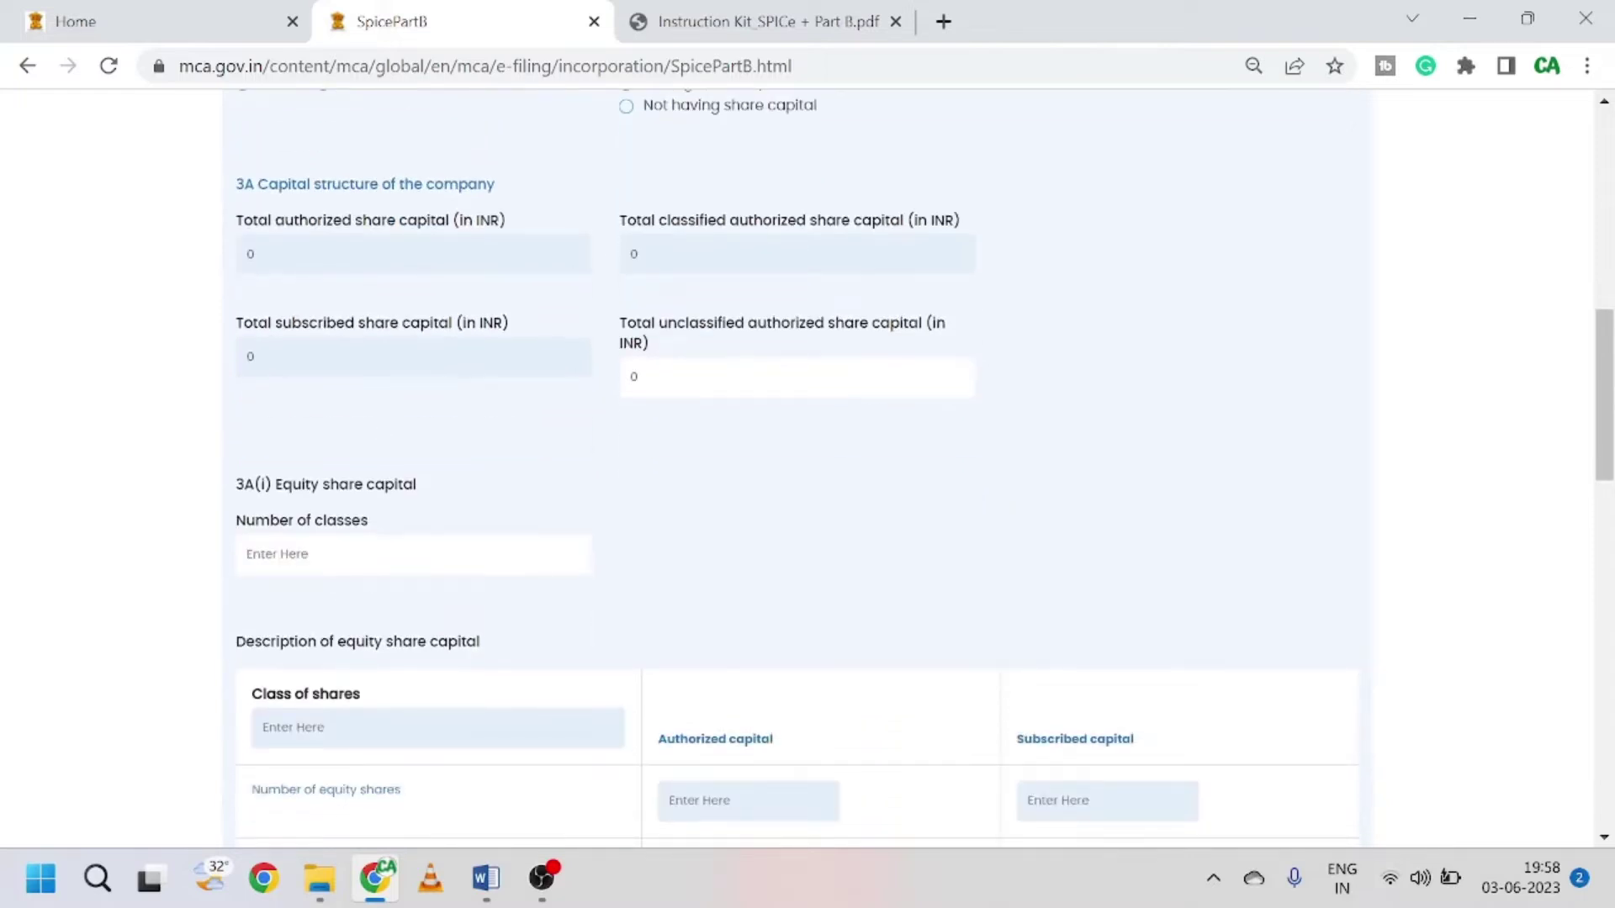
scroll(468, 483, "down", 1)
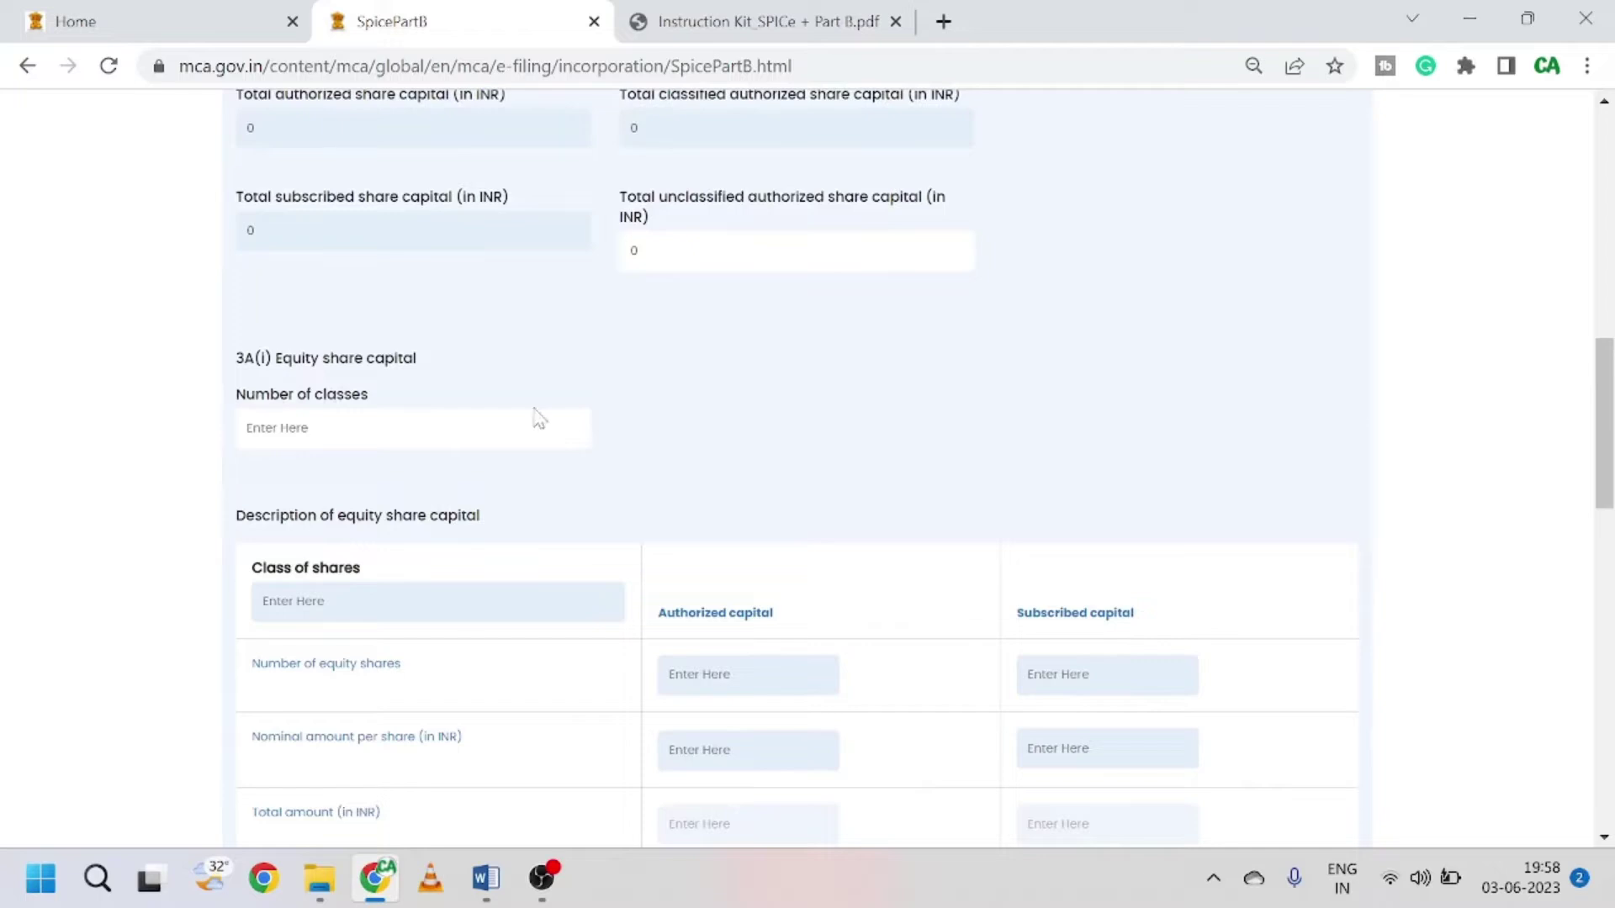
scroll(539, 418, "down", 1)
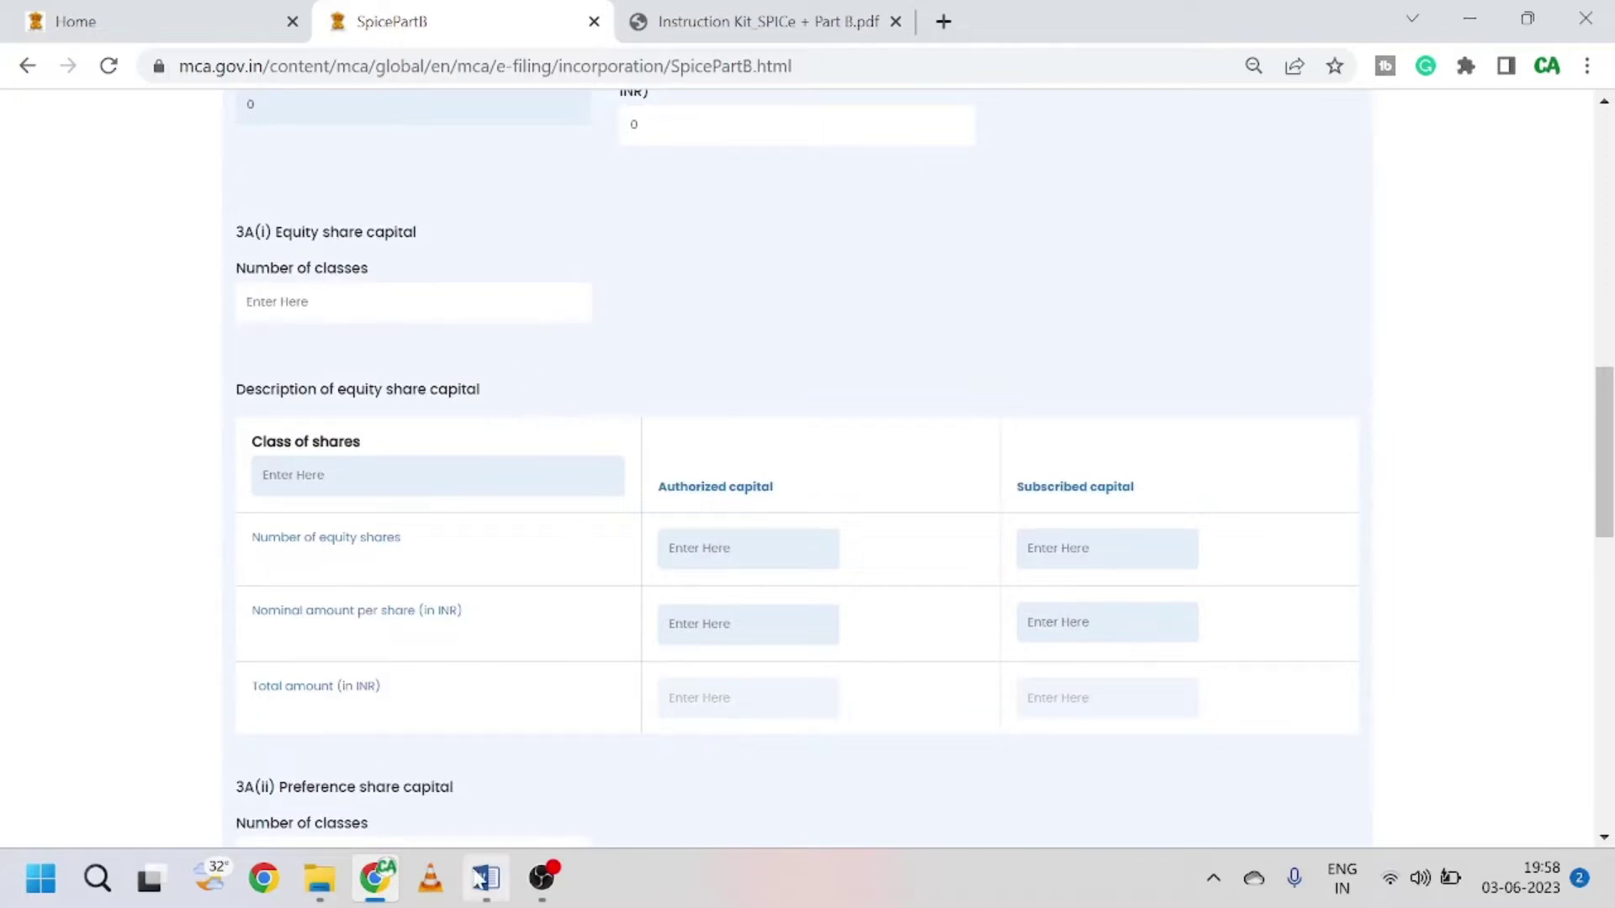
key("alt+Tab")
scroll(590, 610, "down", 5)
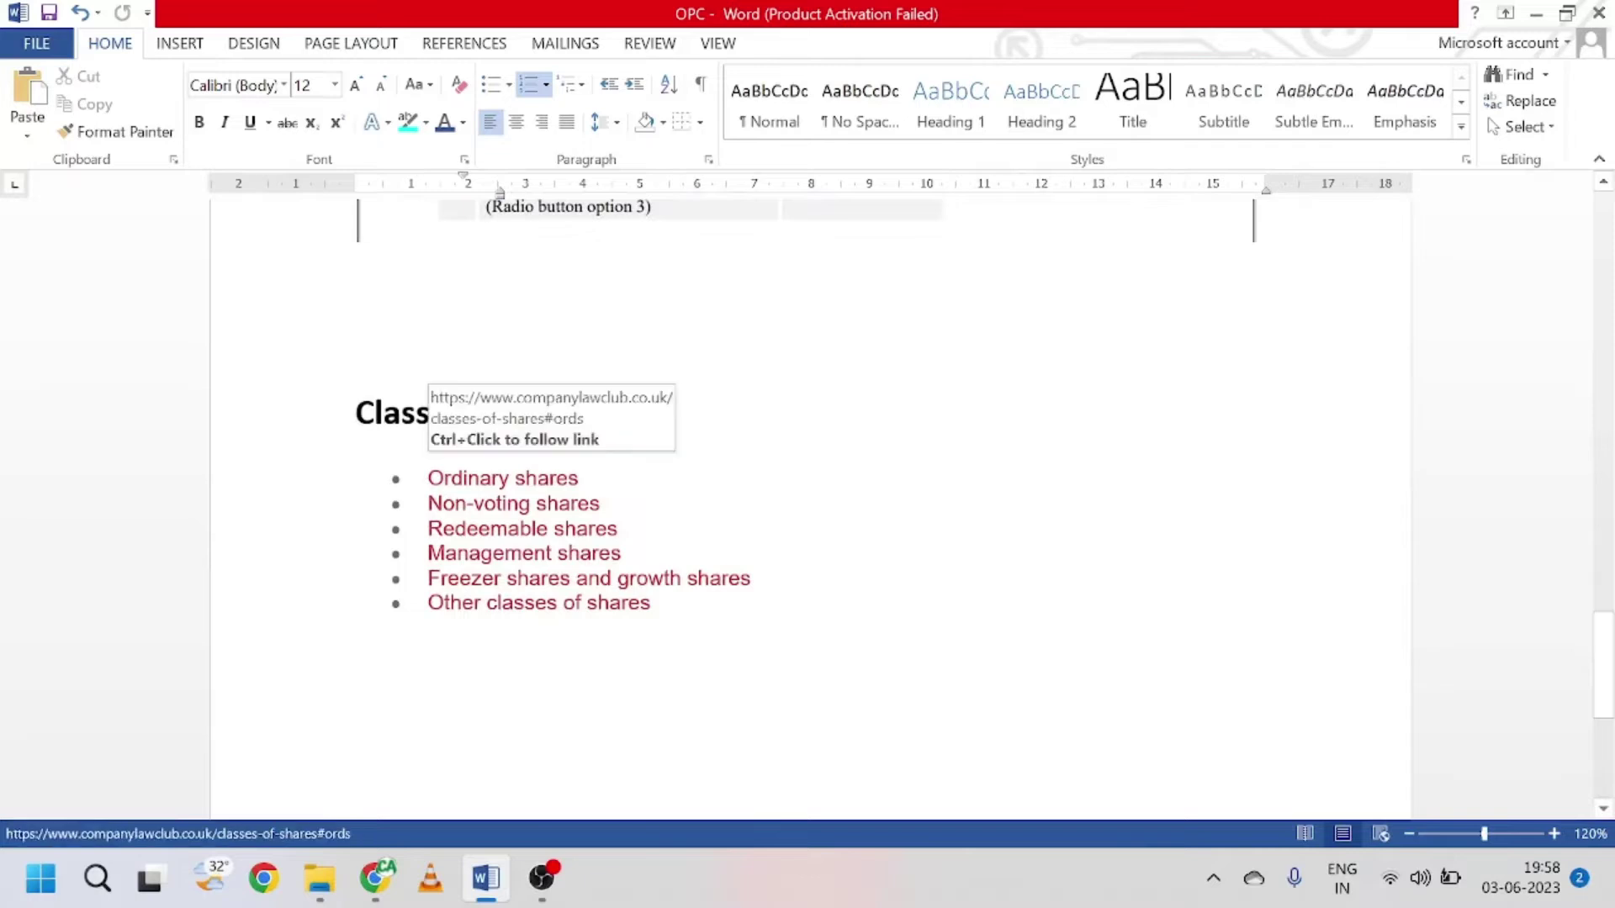
Step: Go over the Redeemable, Management and Freezer share classes in Word, then minimize Word
left_click(502, 478)
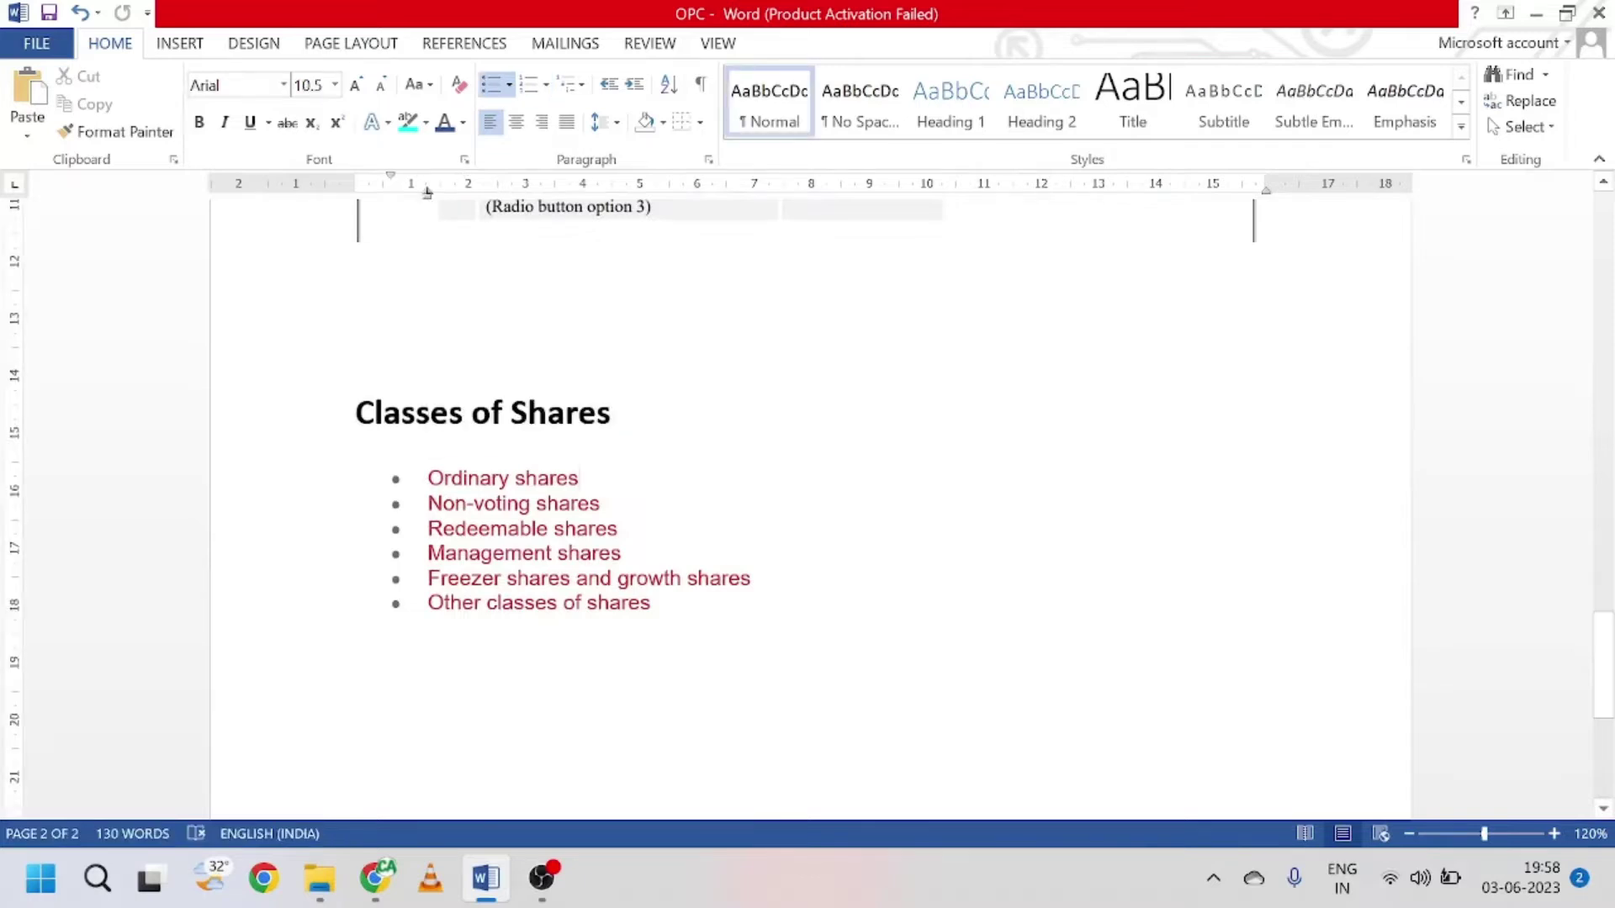
left_click(618, 528)
left_click(621, 553)
left_click(751, 577)
left_click(1565, 12)
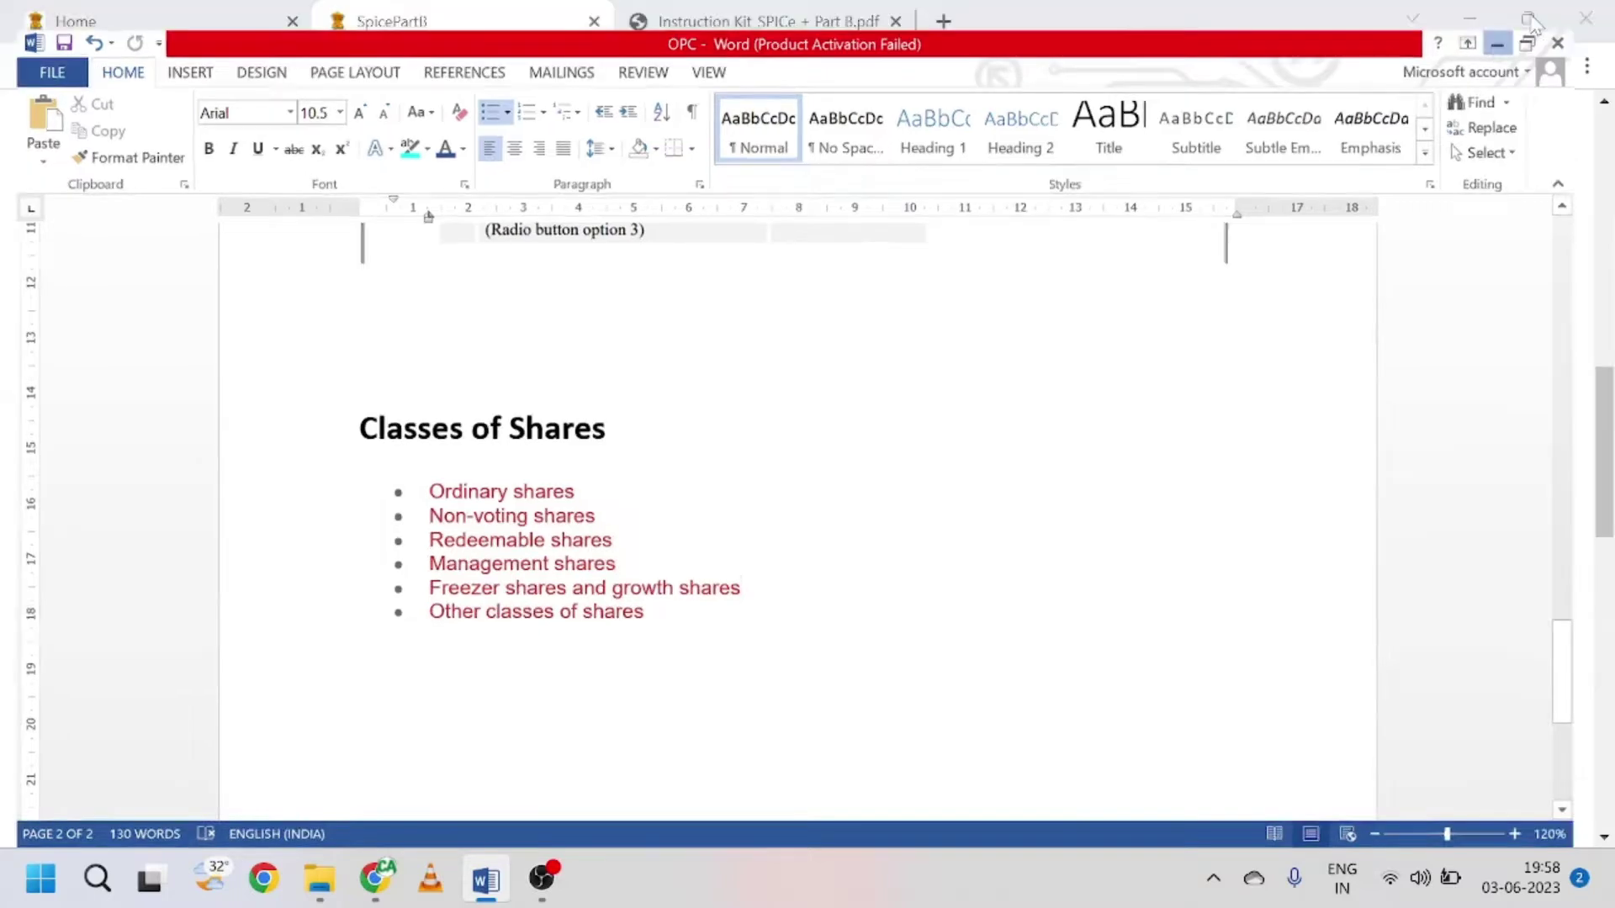
left_click(1497, 43)
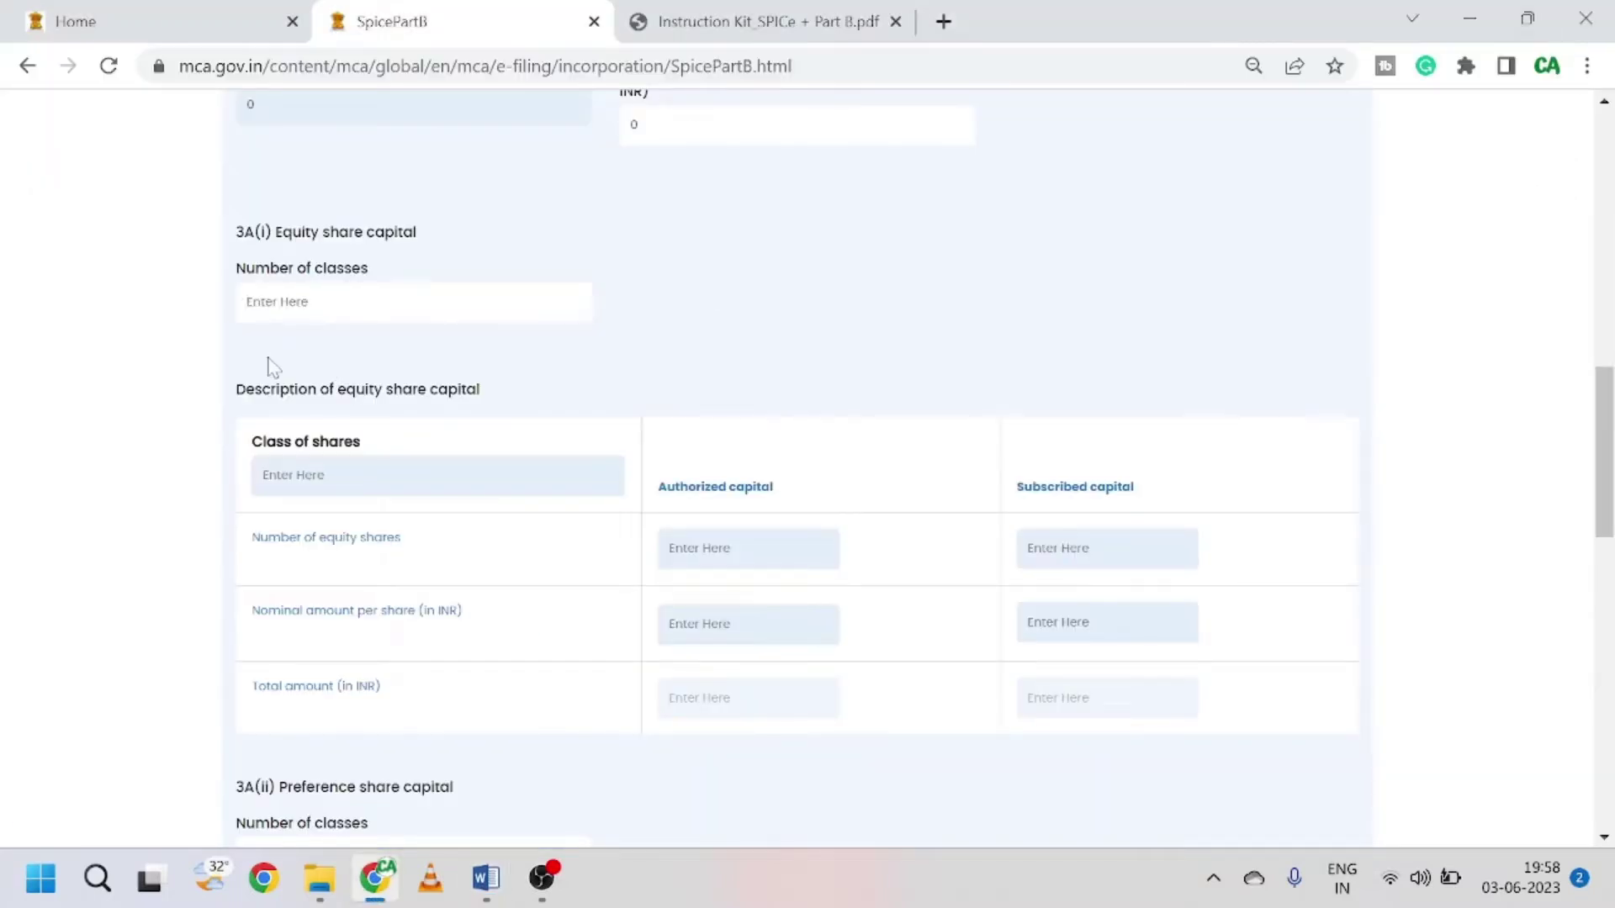
Step: Enter 1 in 3A(i) Number of equity share classes, then change it to 2
left_click(294, 302)
type("1")
key("Tab")
key("shift+Tab")
type("2")
scroll(653, 422, "down", 3)
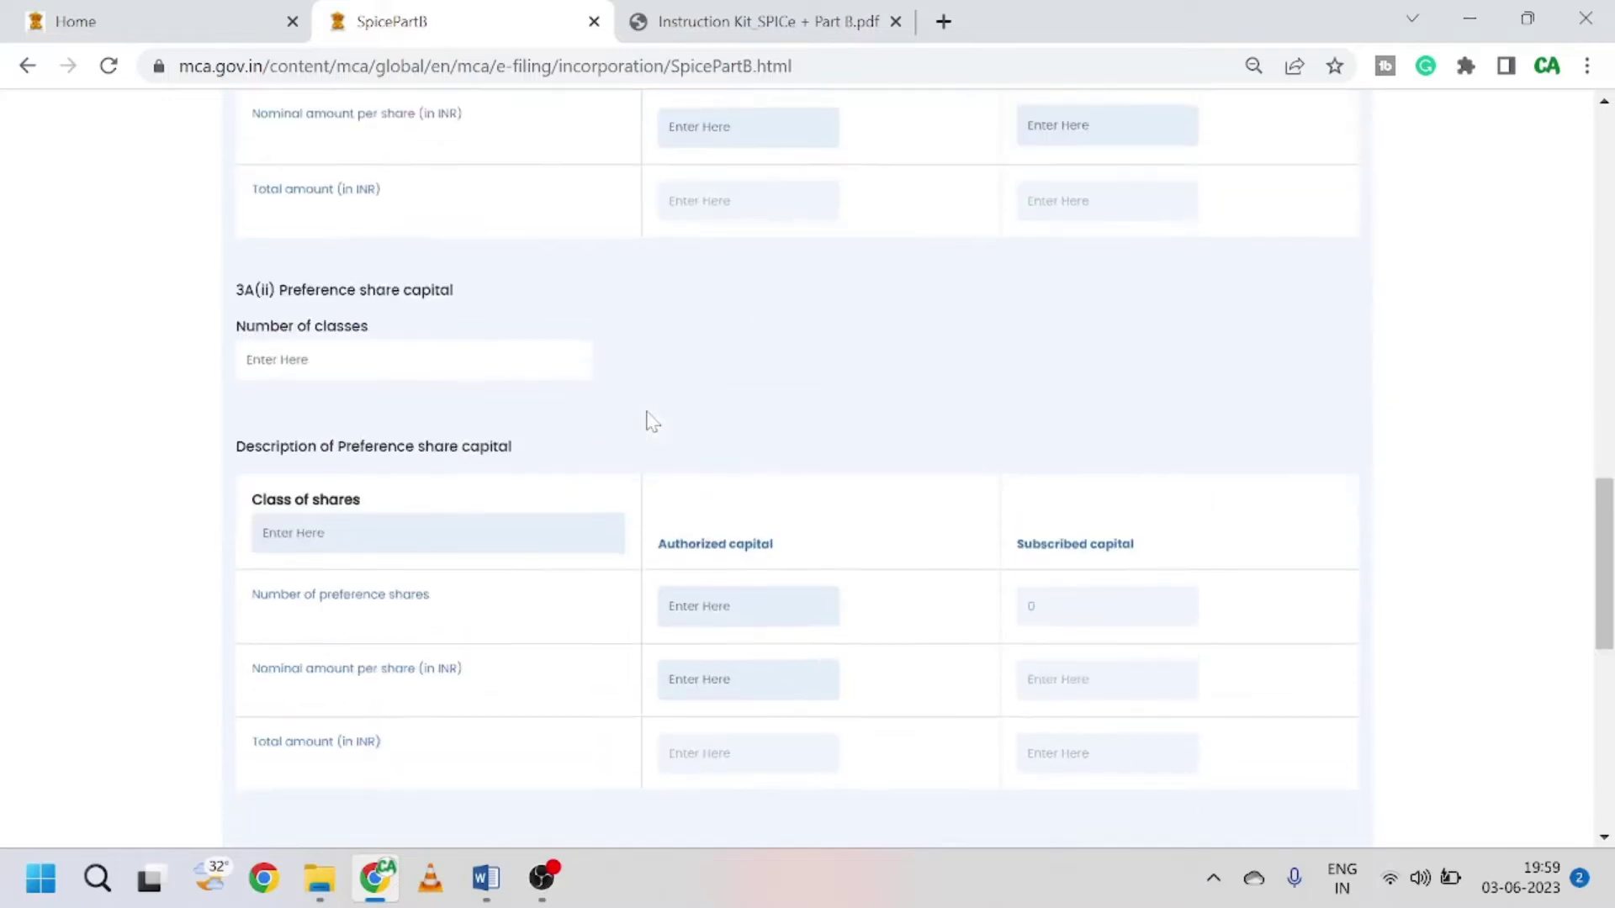
scroll(389, 299, "up", 3)
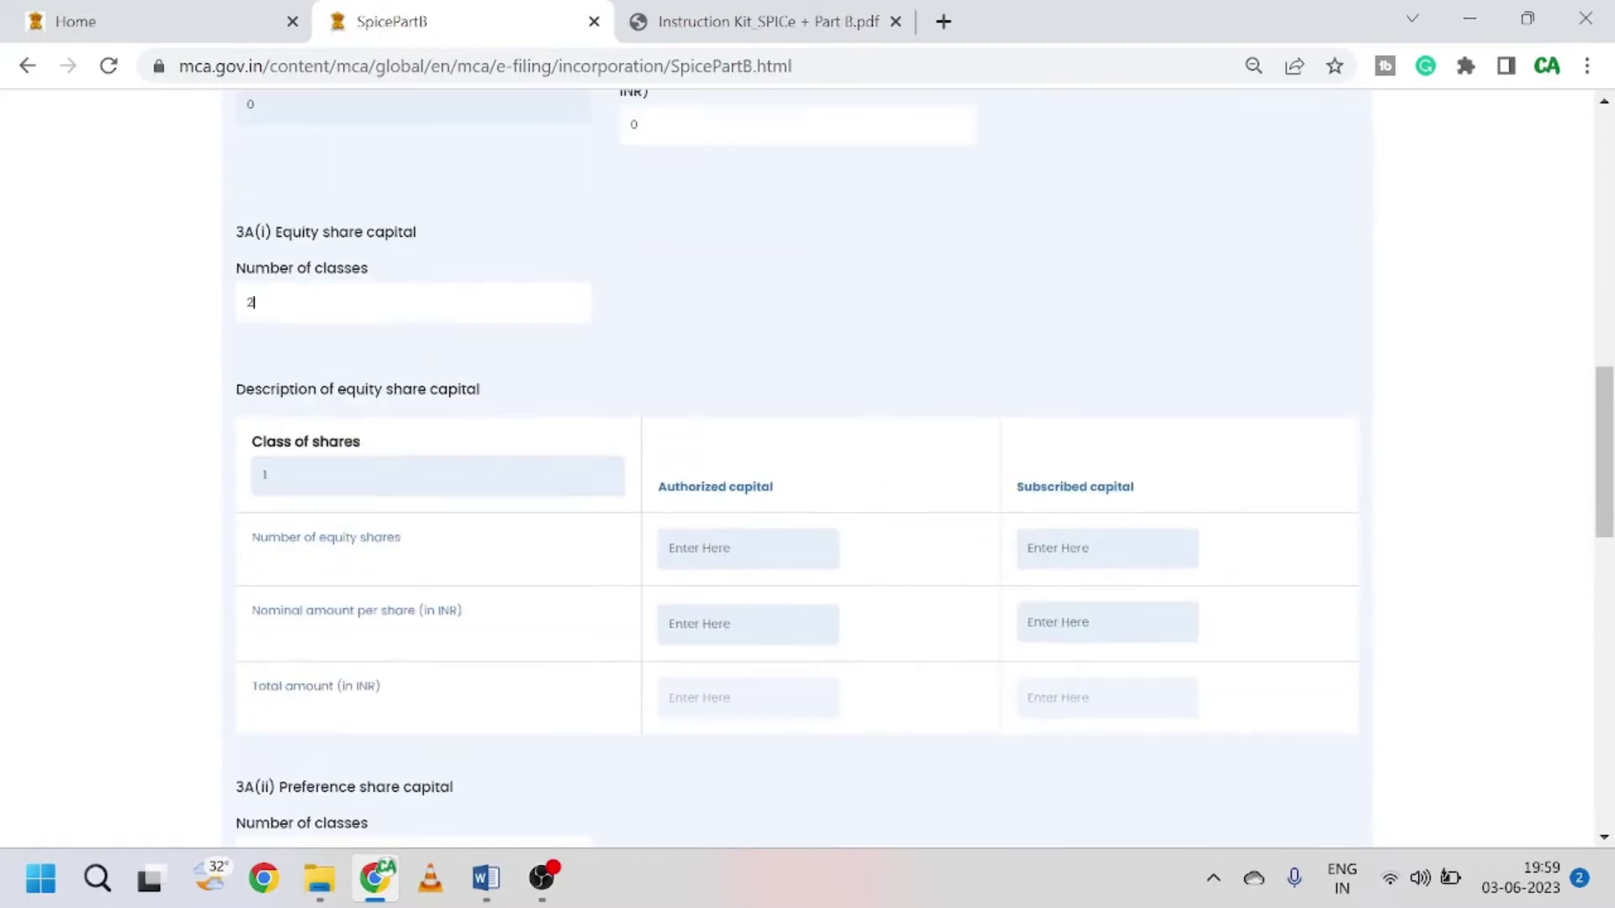
scroll(522, 370, "down", 5)
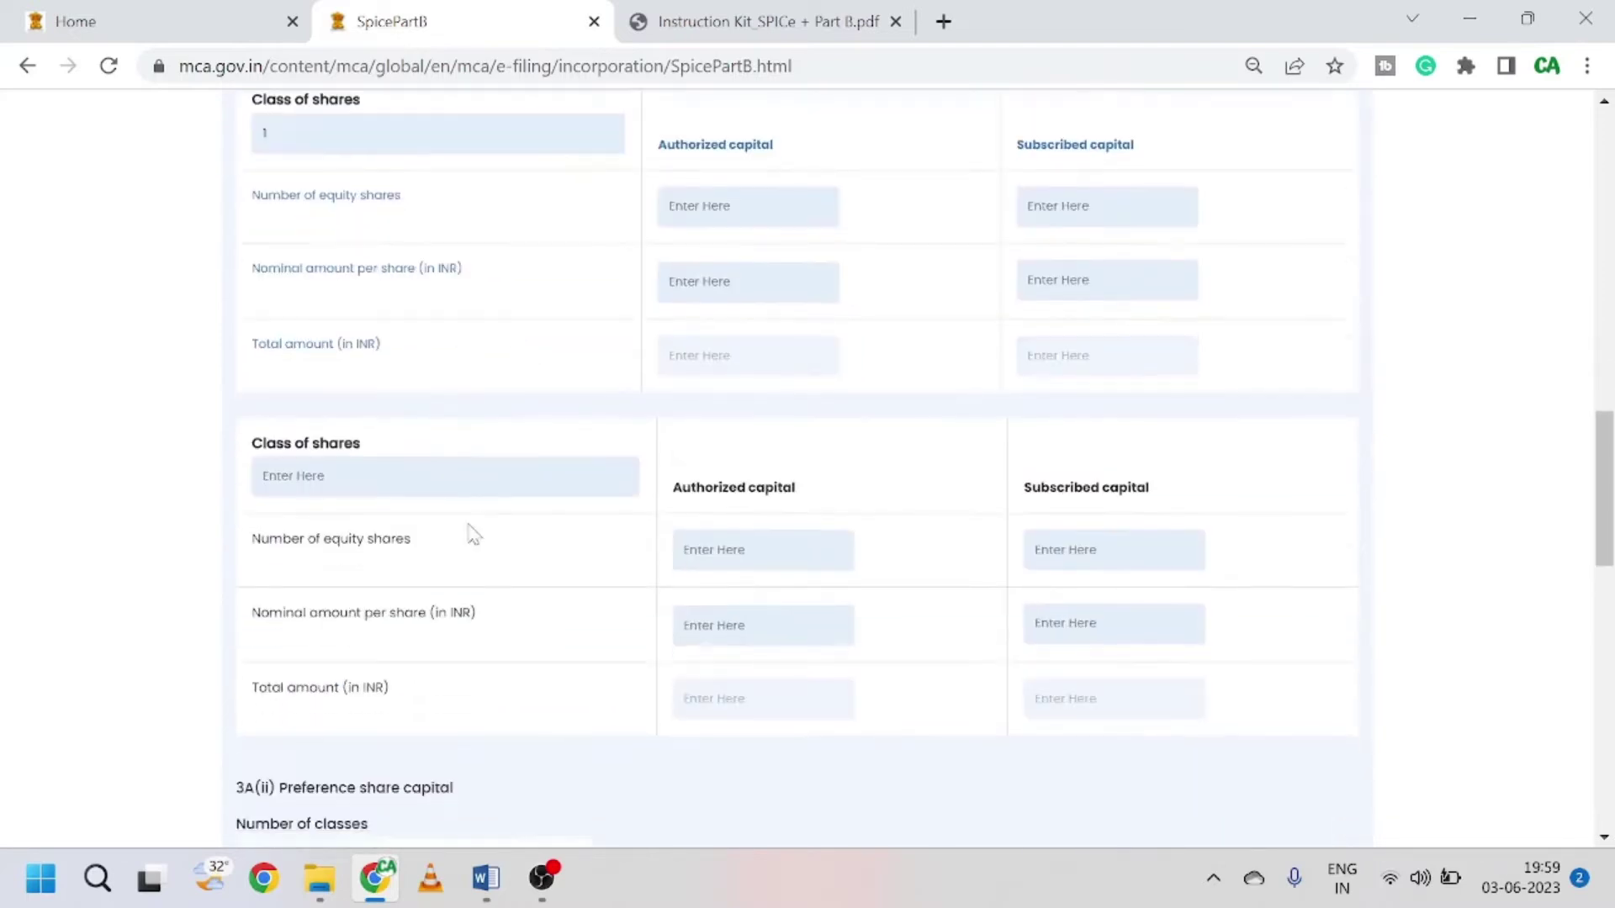
scroll(807, 459, "up", 2)
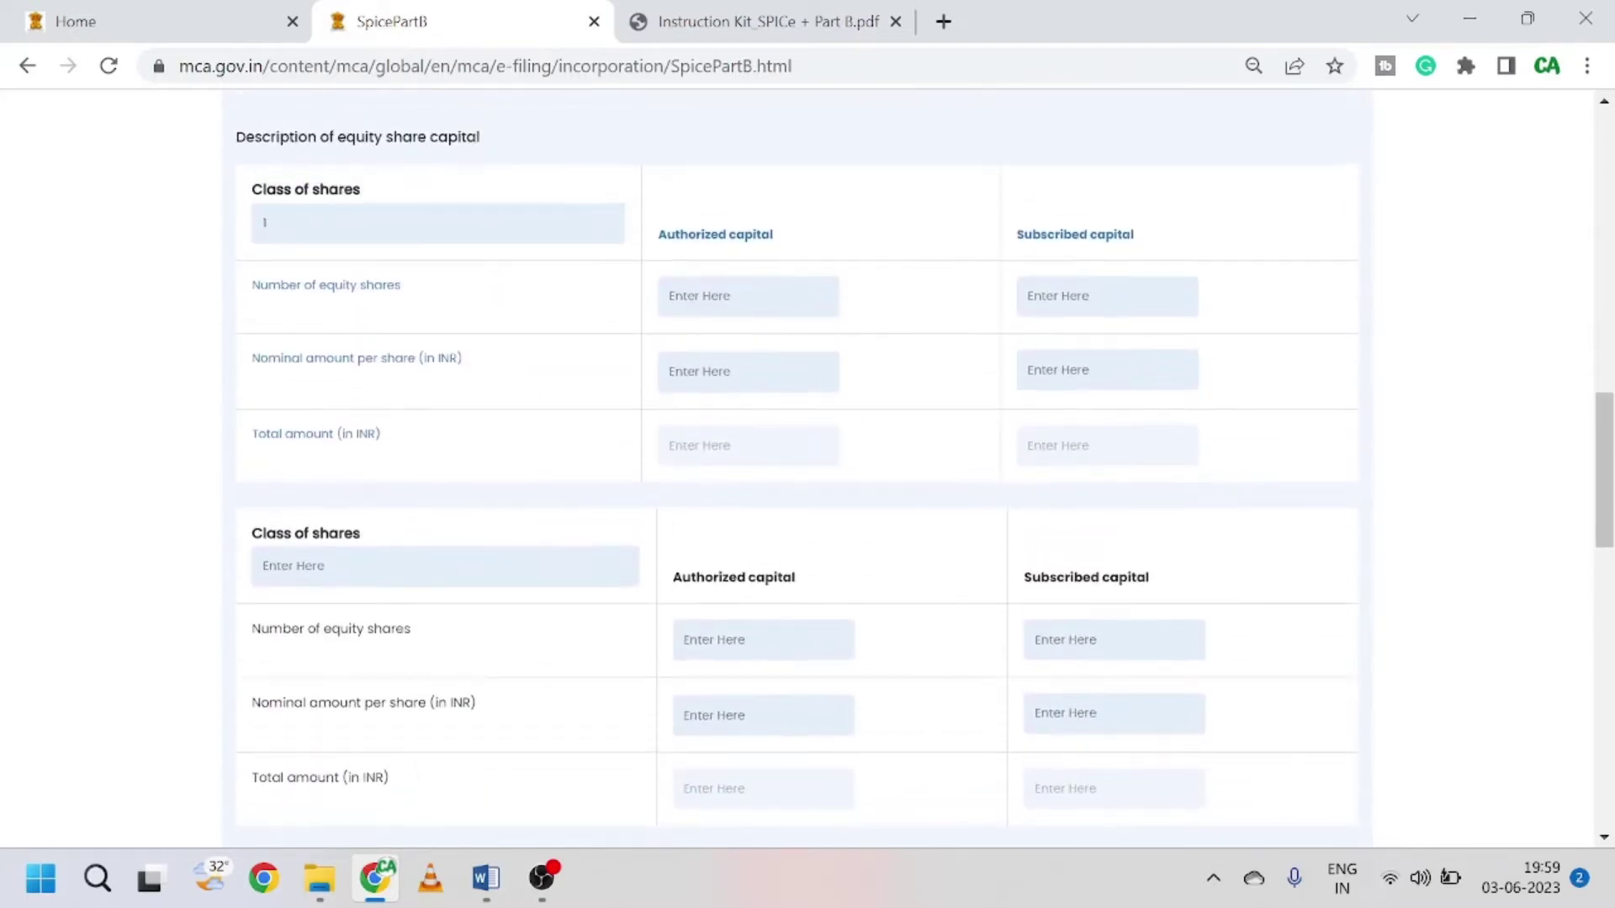
scroll(808, 467, "up", 5)
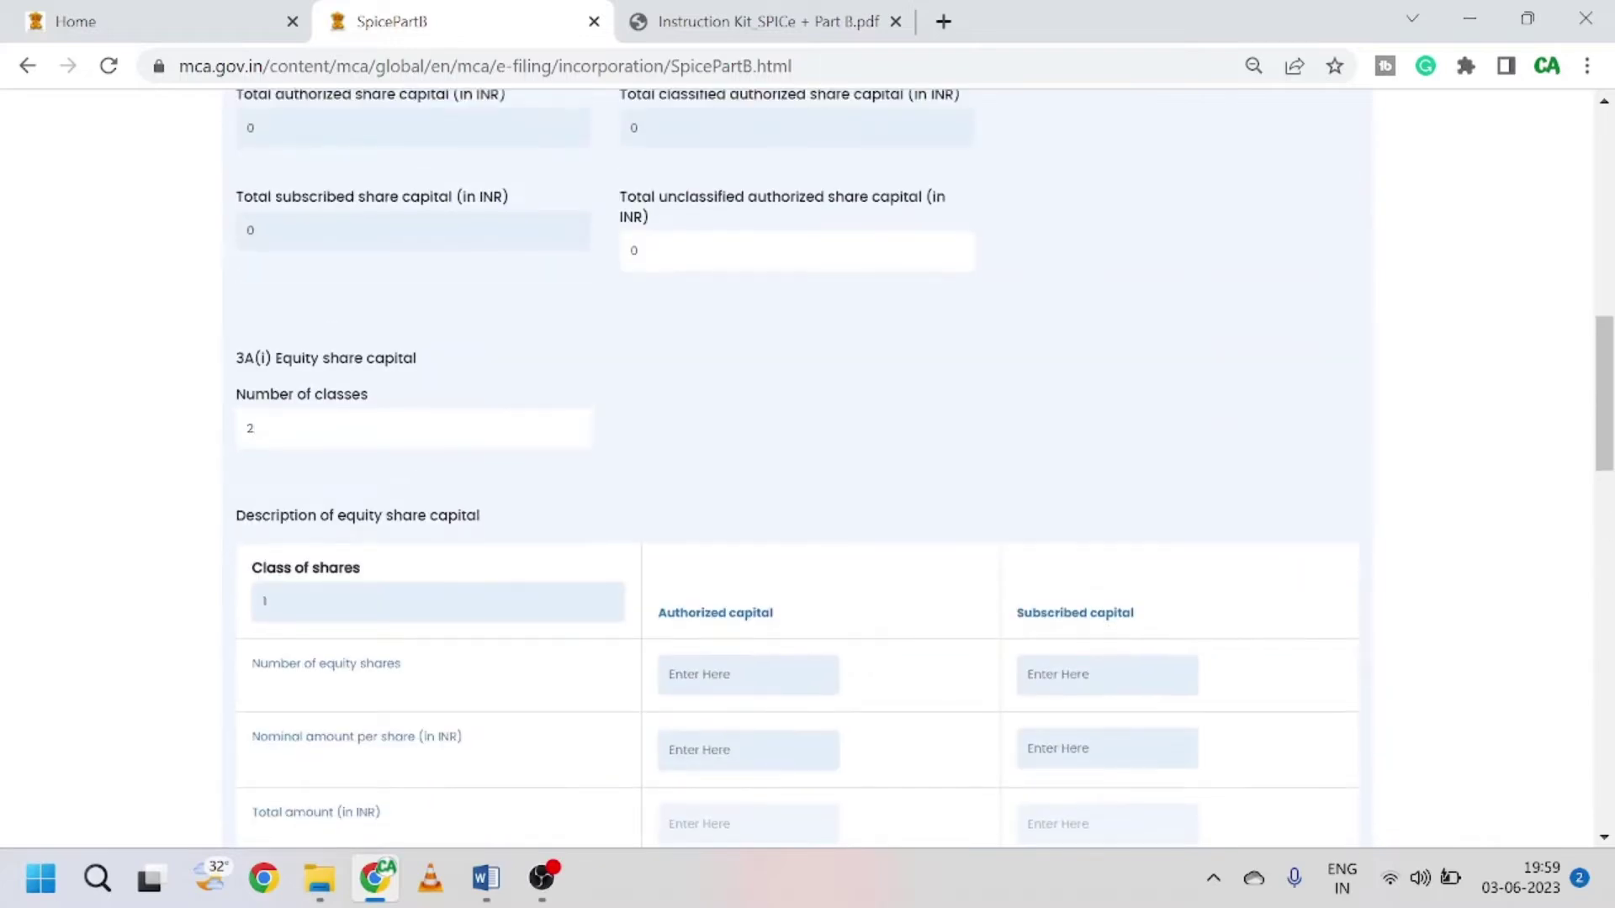
Step: Set the Number of classes back to 1 and switch to the instruction kit PDF
left_click_drag(261, 428, 217, 451)
type("1")
left_click(823, 449)
scroll(628, 483, "down", 3)
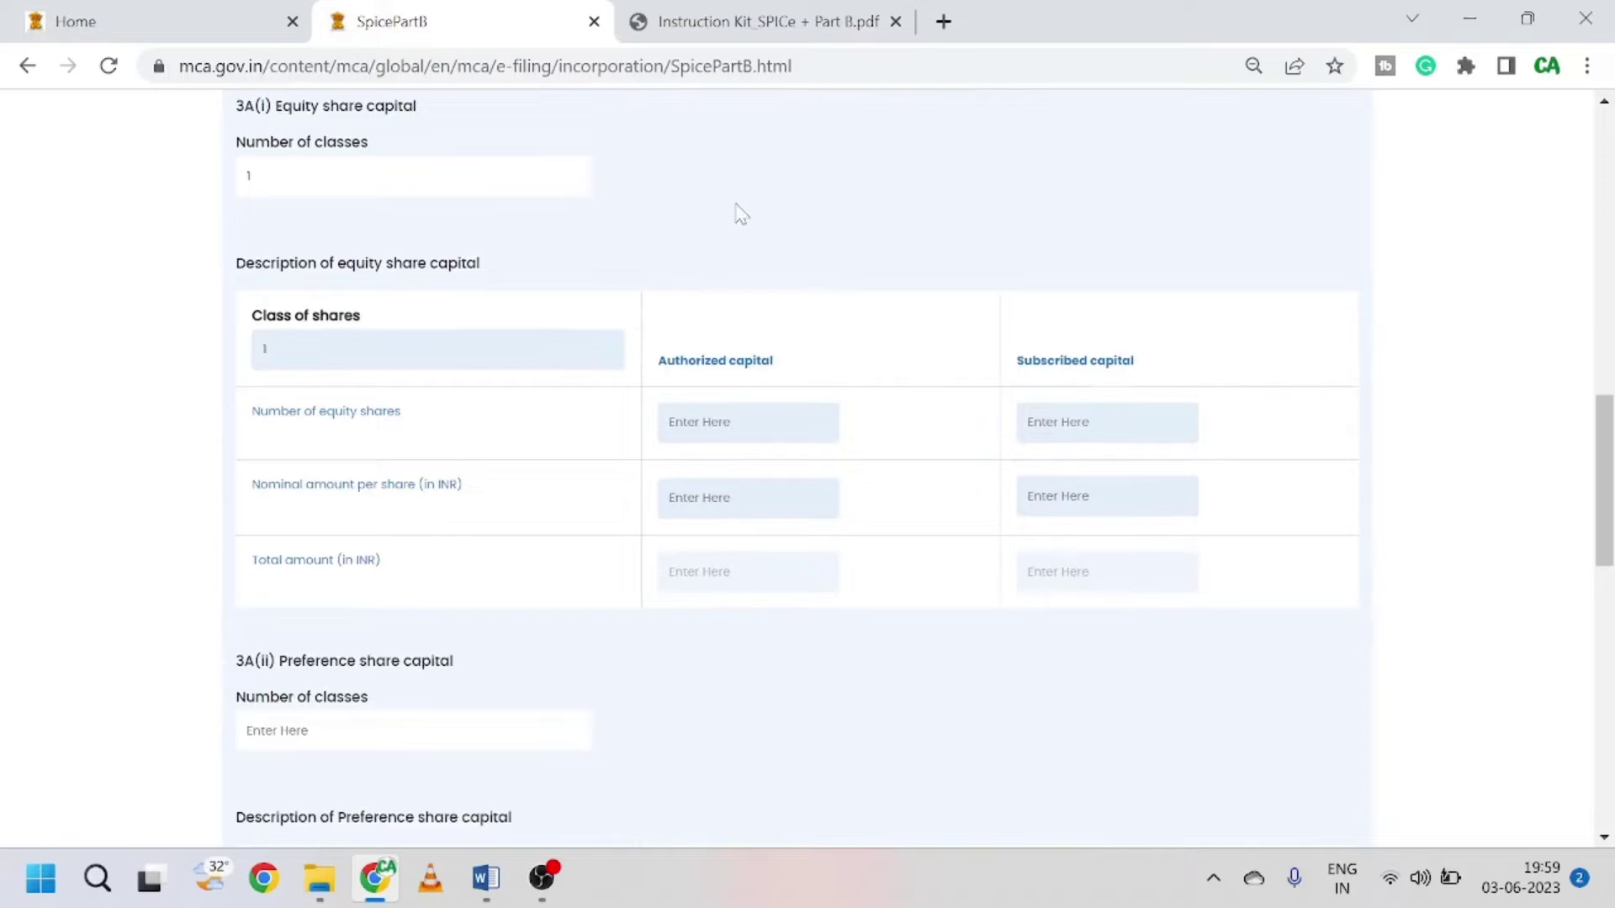
left_click(741, 17)
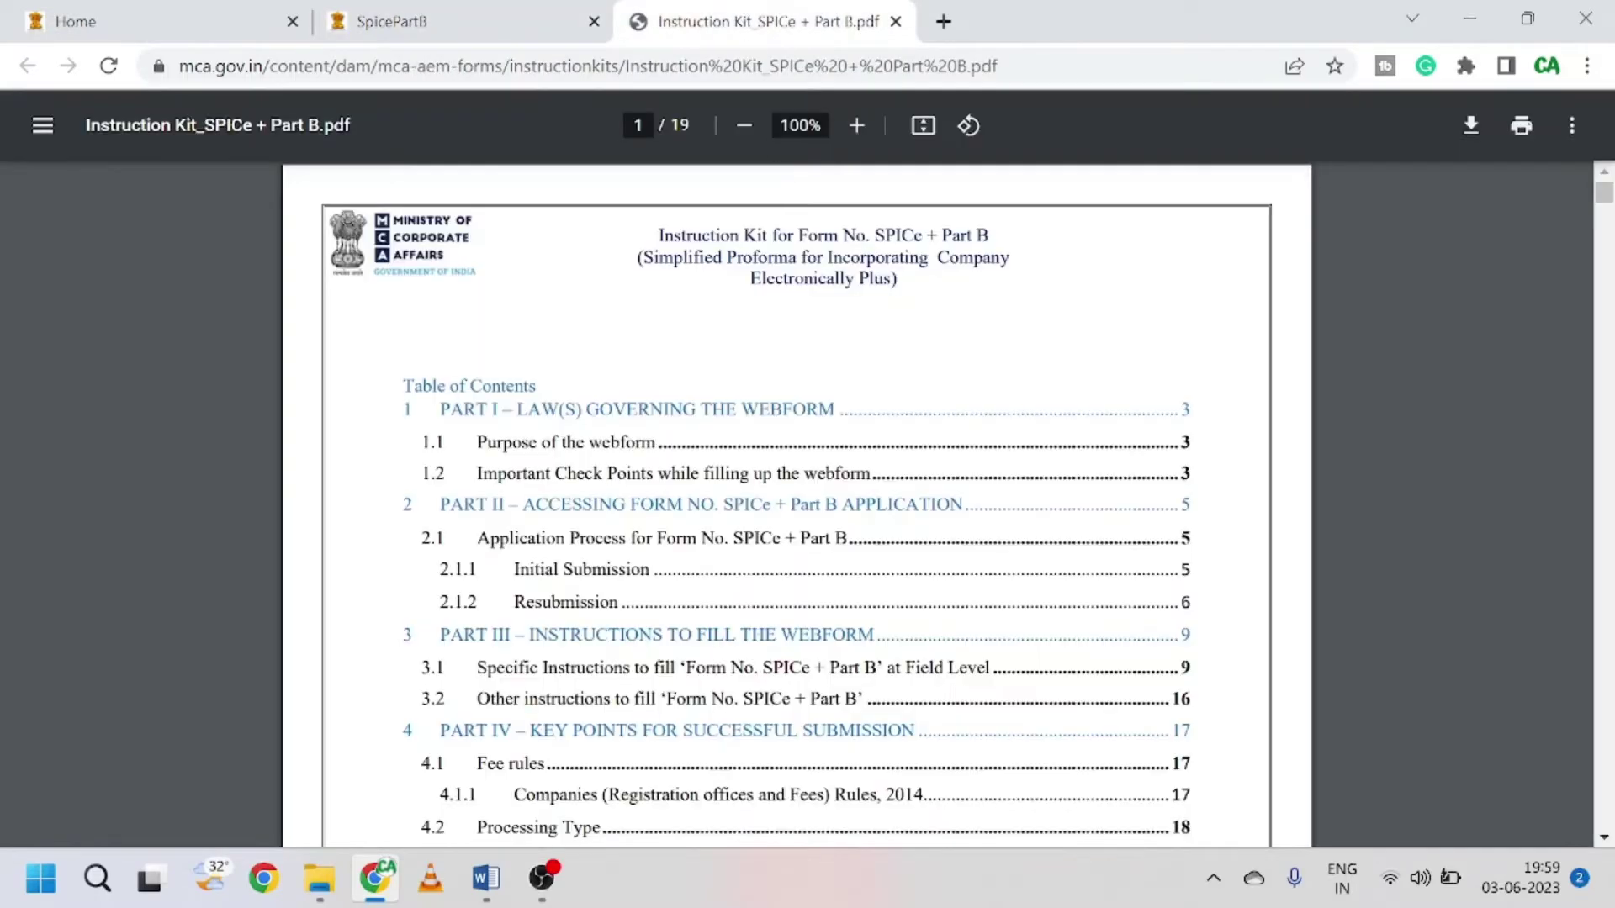
Step: Read the instruction kit's page 9 guidance for fields 1 and 3A, then return to SpicePartB
scroll(796, 427, "down", 10)
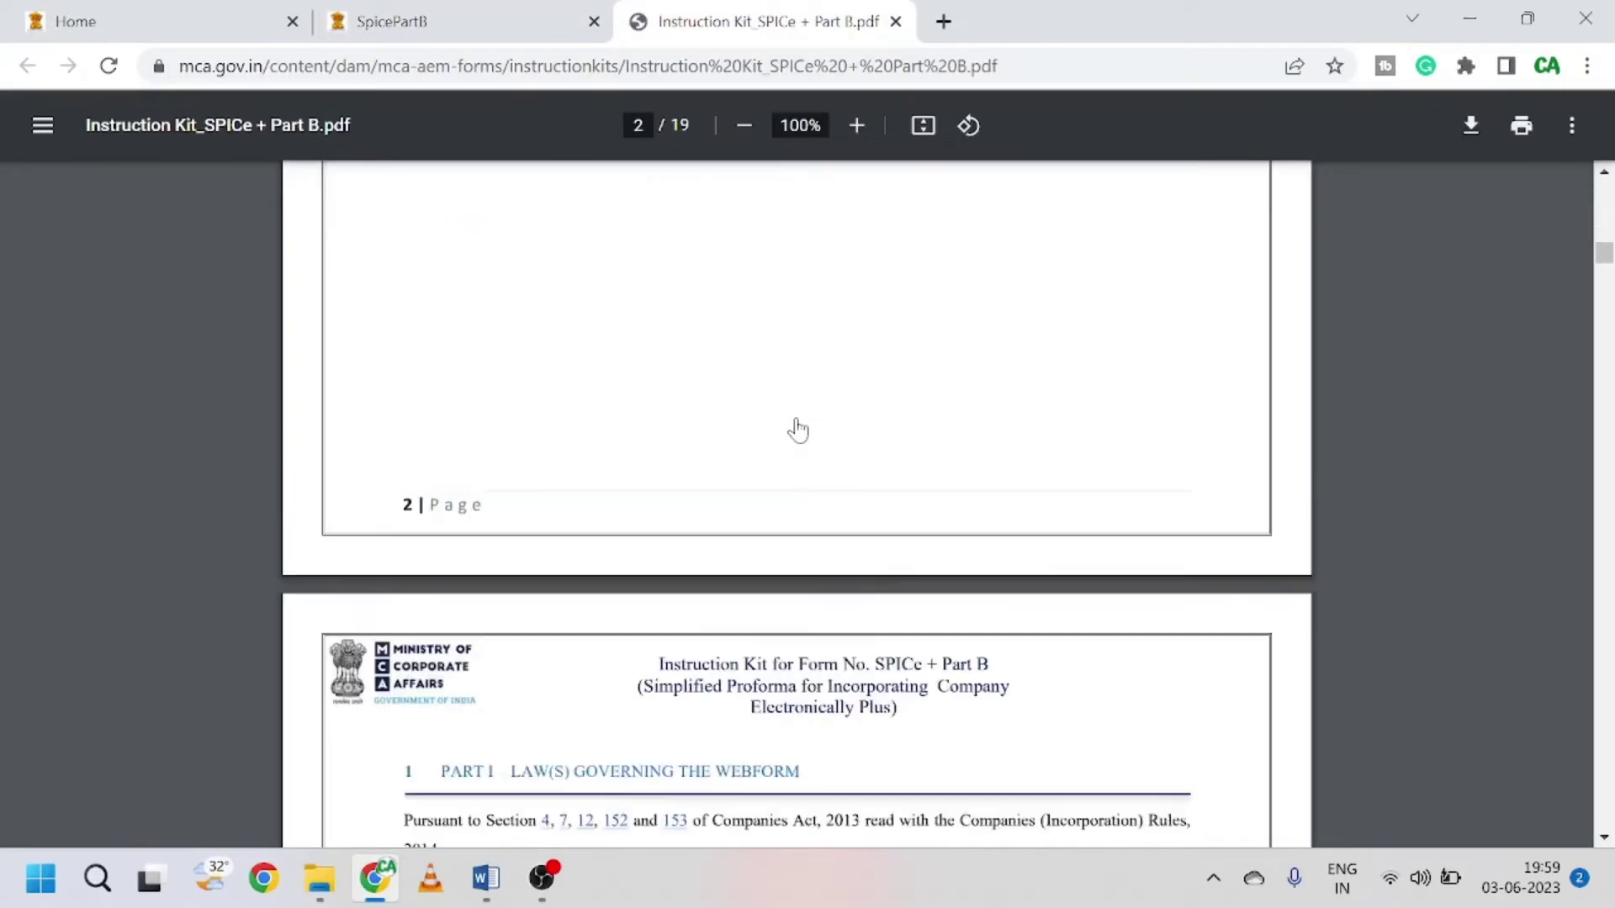
scroll(797, 429, "down", 20)
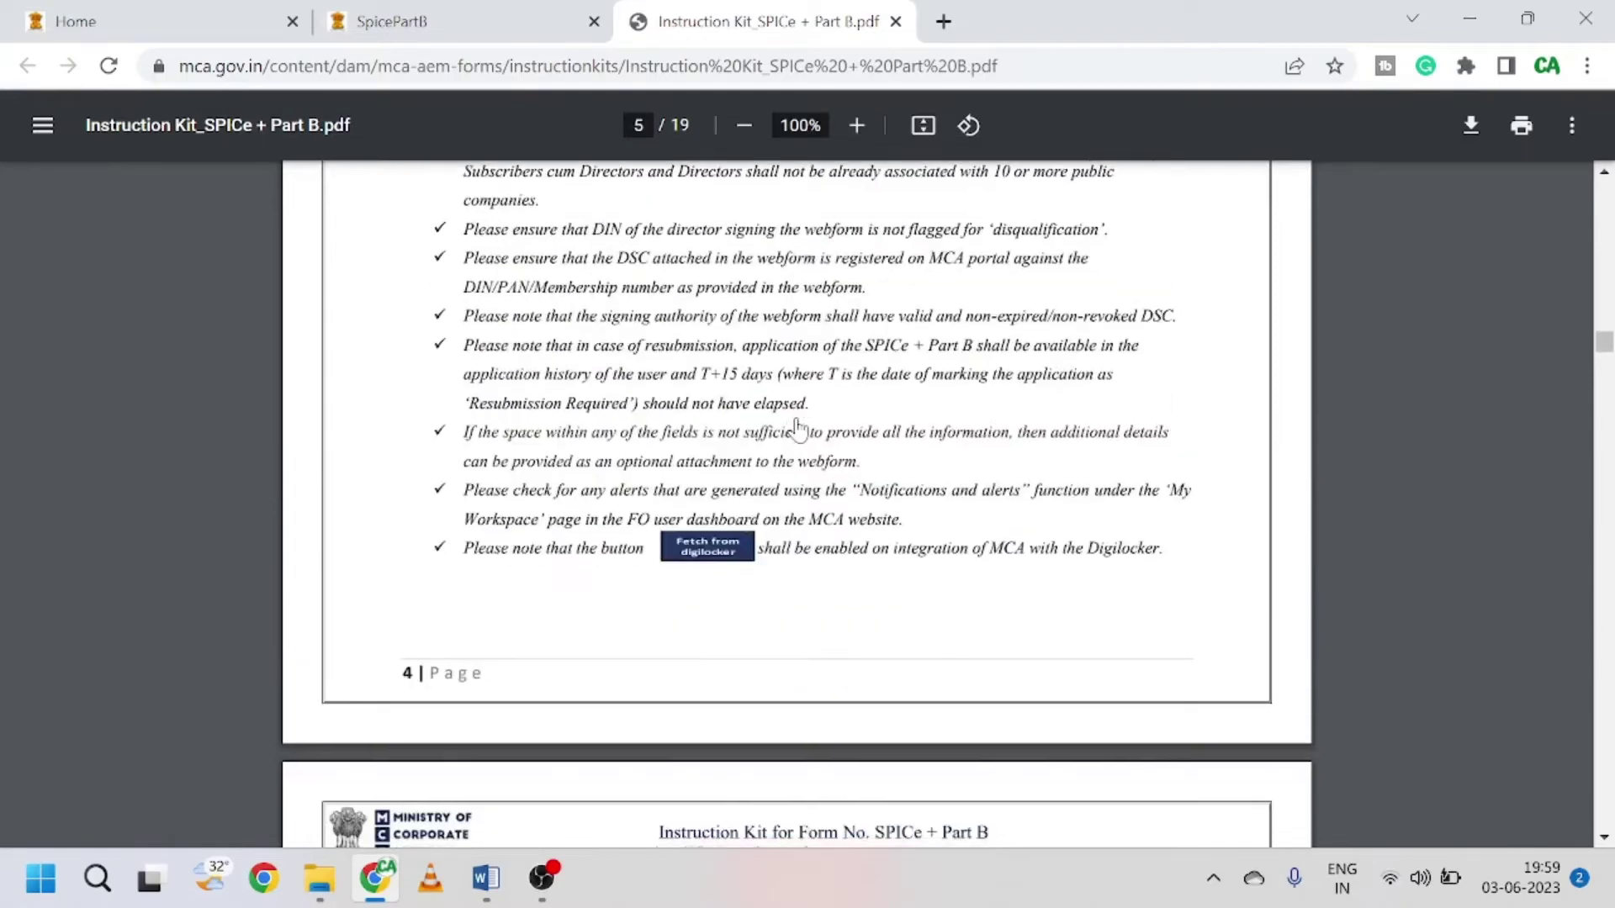
scroll(797, 429, "down", 20)
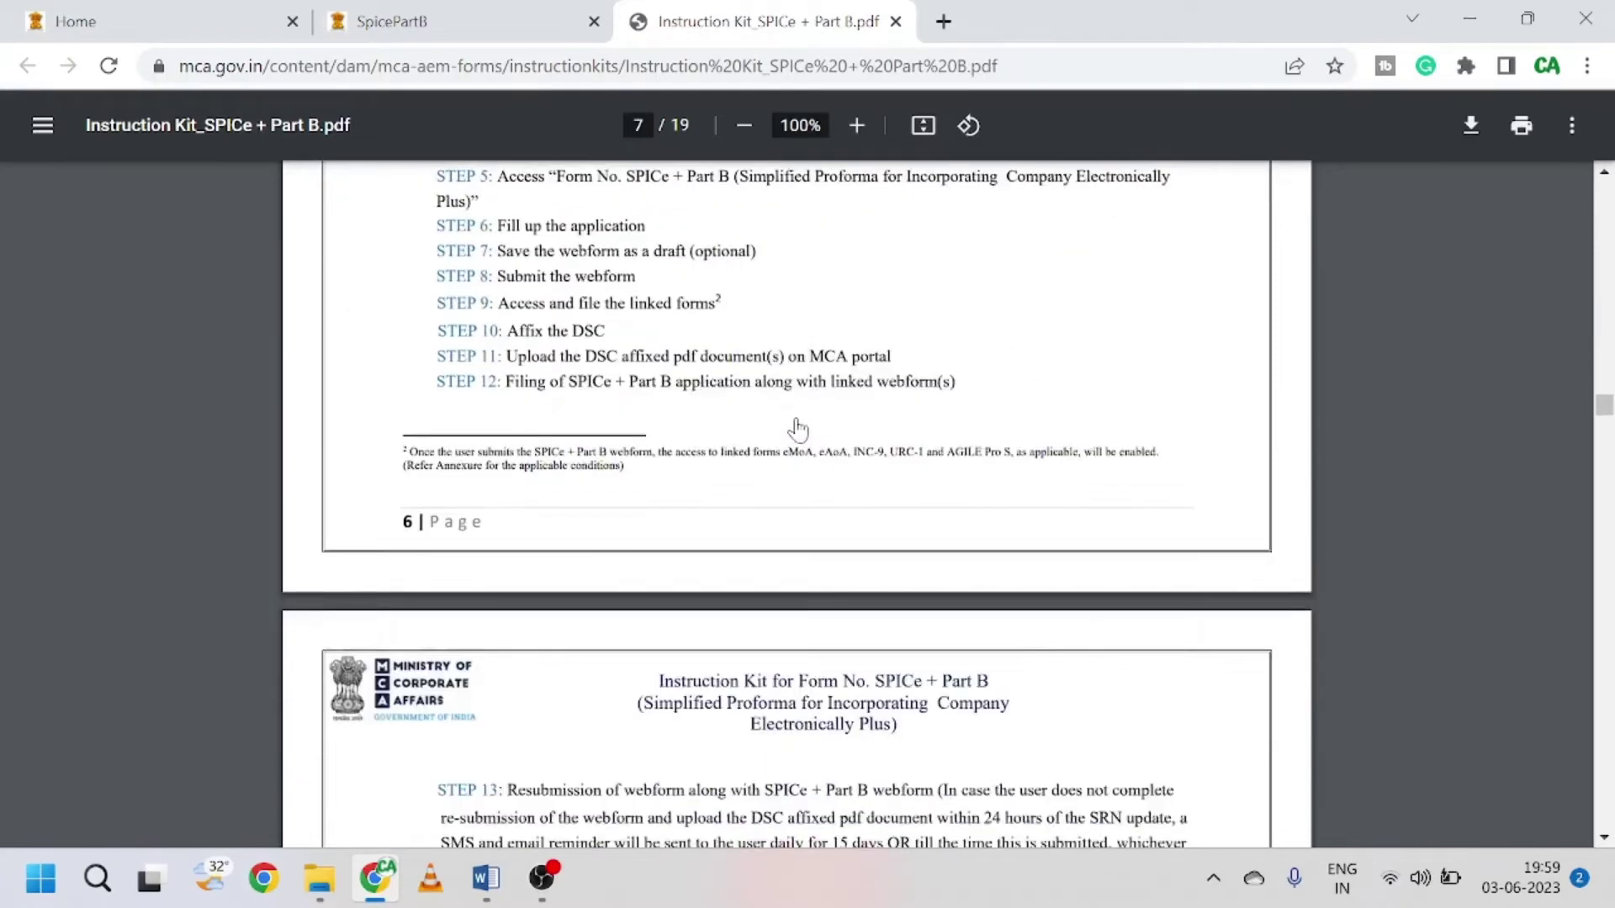
scroll(798, 429, "down", 20)
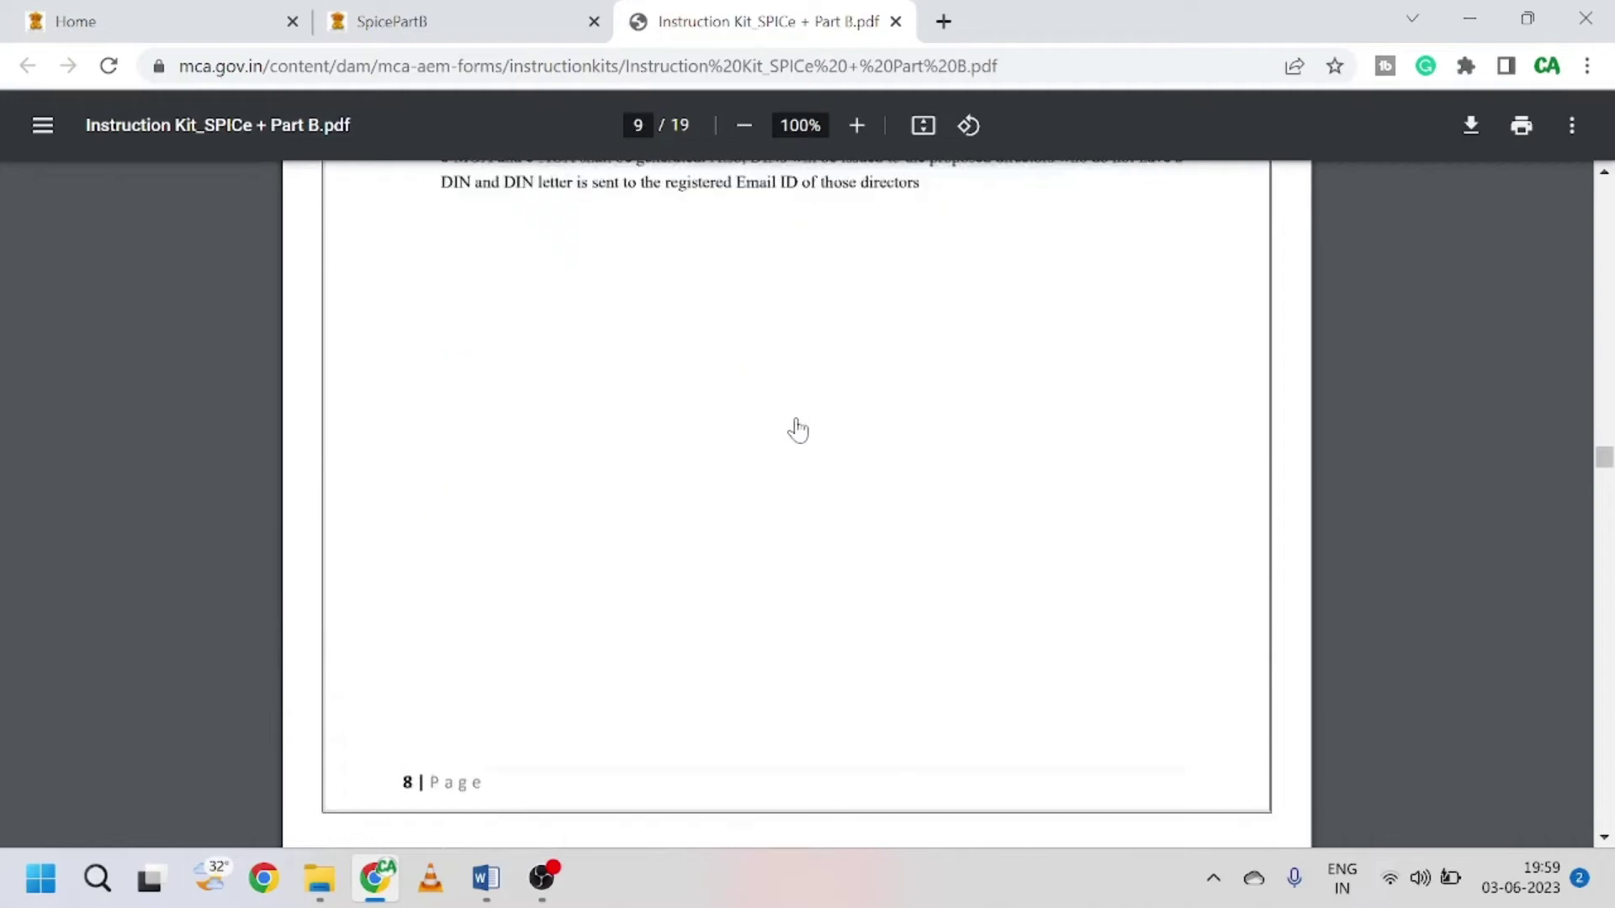
scroll(797, 429, "down", 10)
scroll(798, 429, "up", 3)
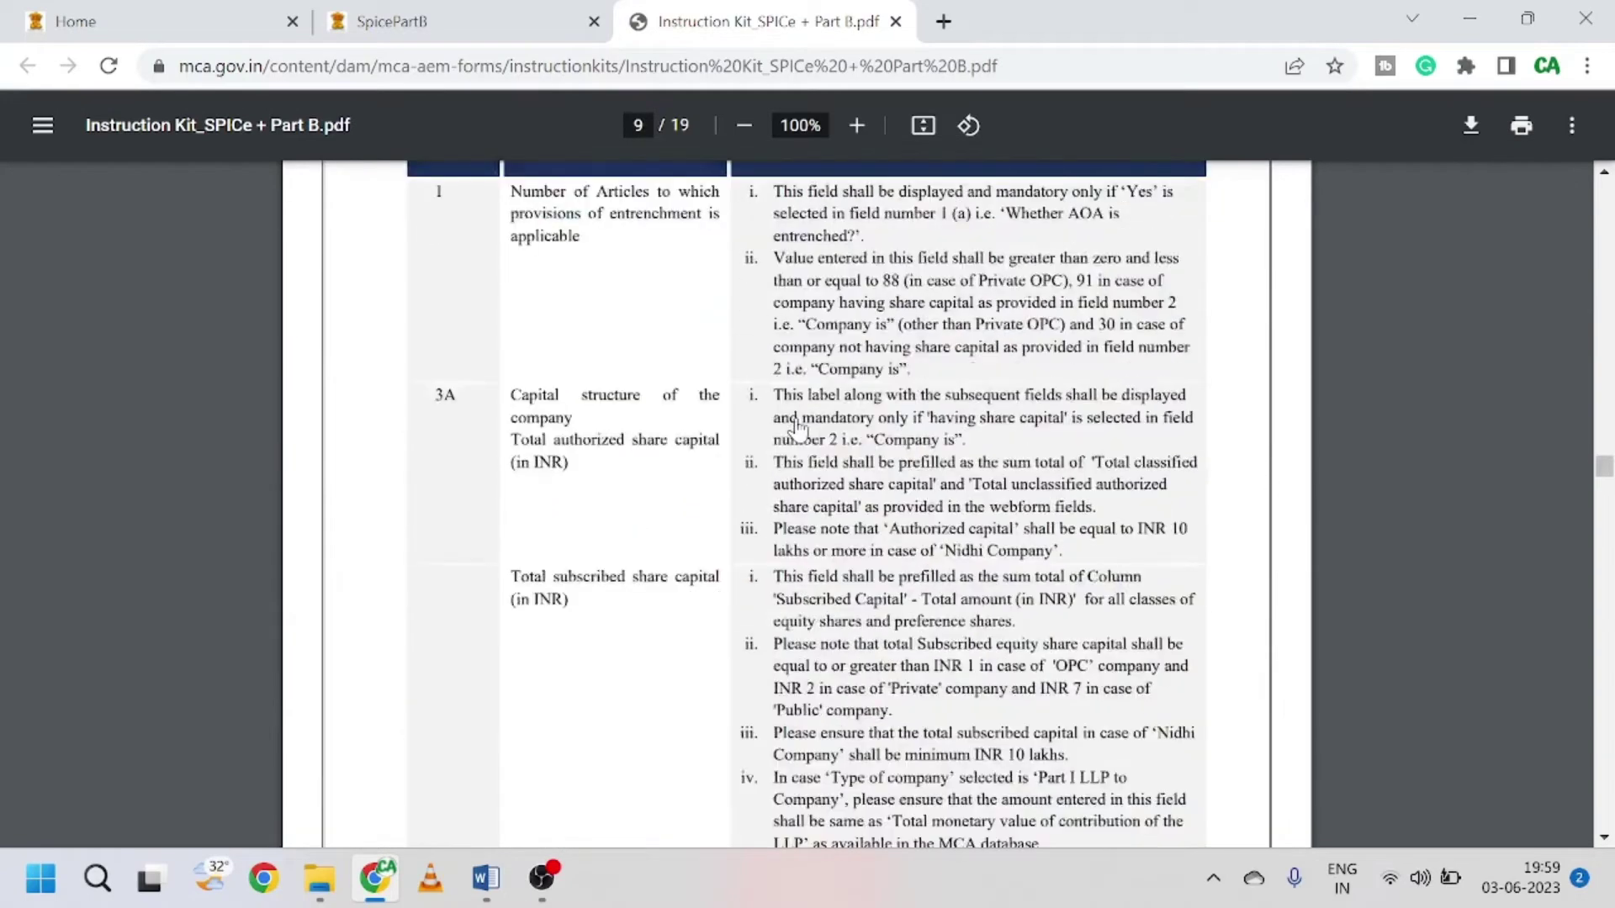
scroll(797, 429, "up", 4)
left_click_drag(510, 486, 598, 507)
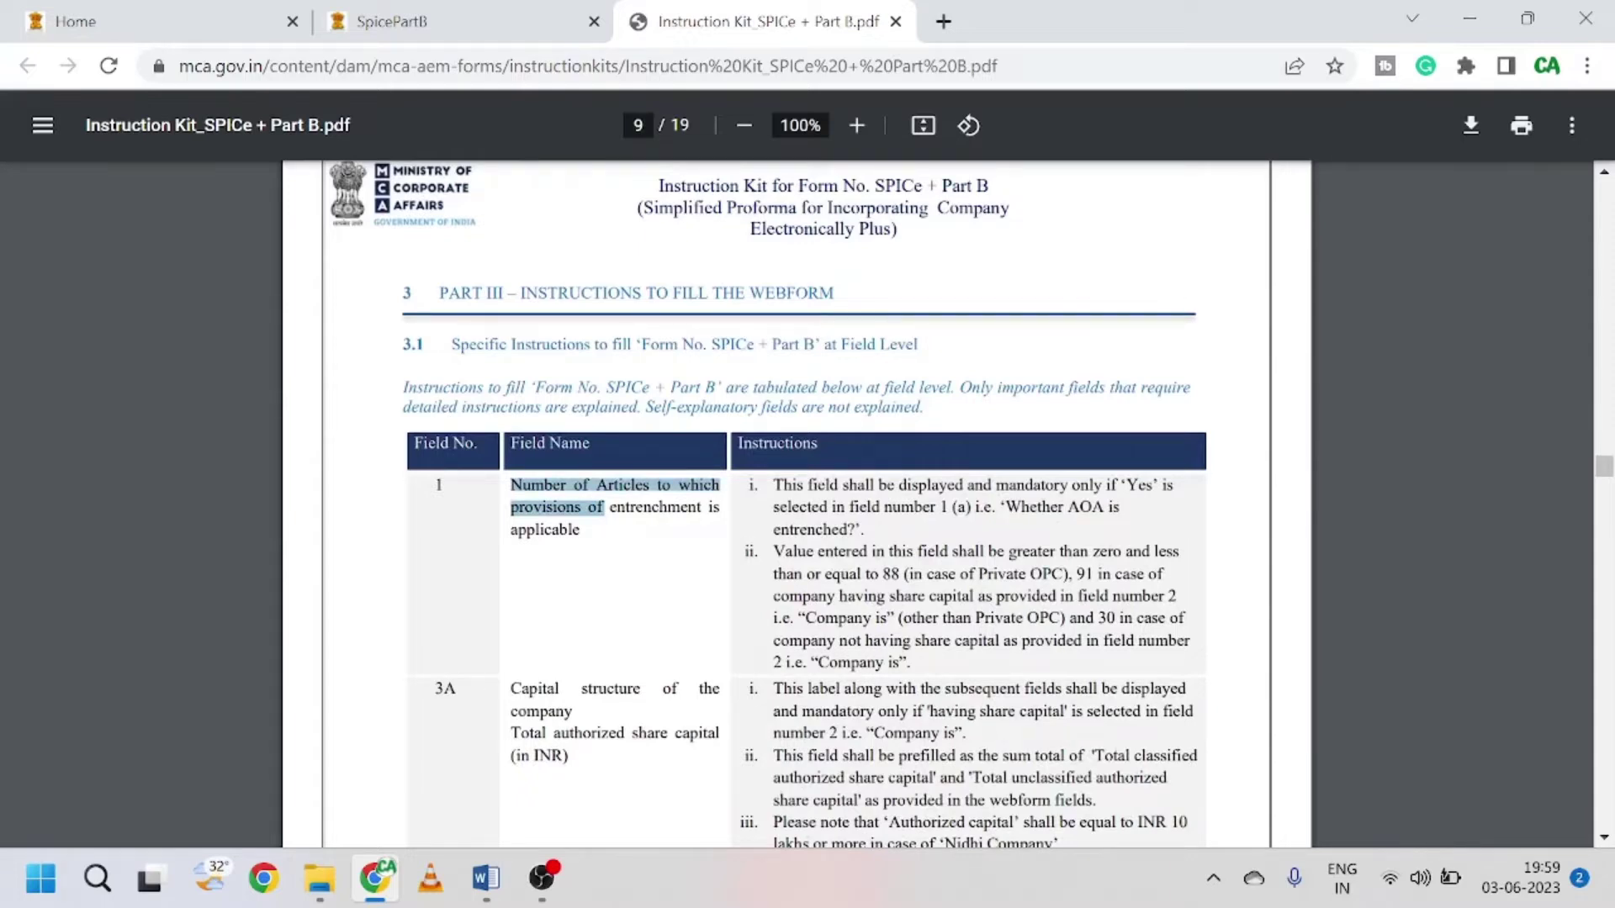
scroll(806, 504, "down", 1)
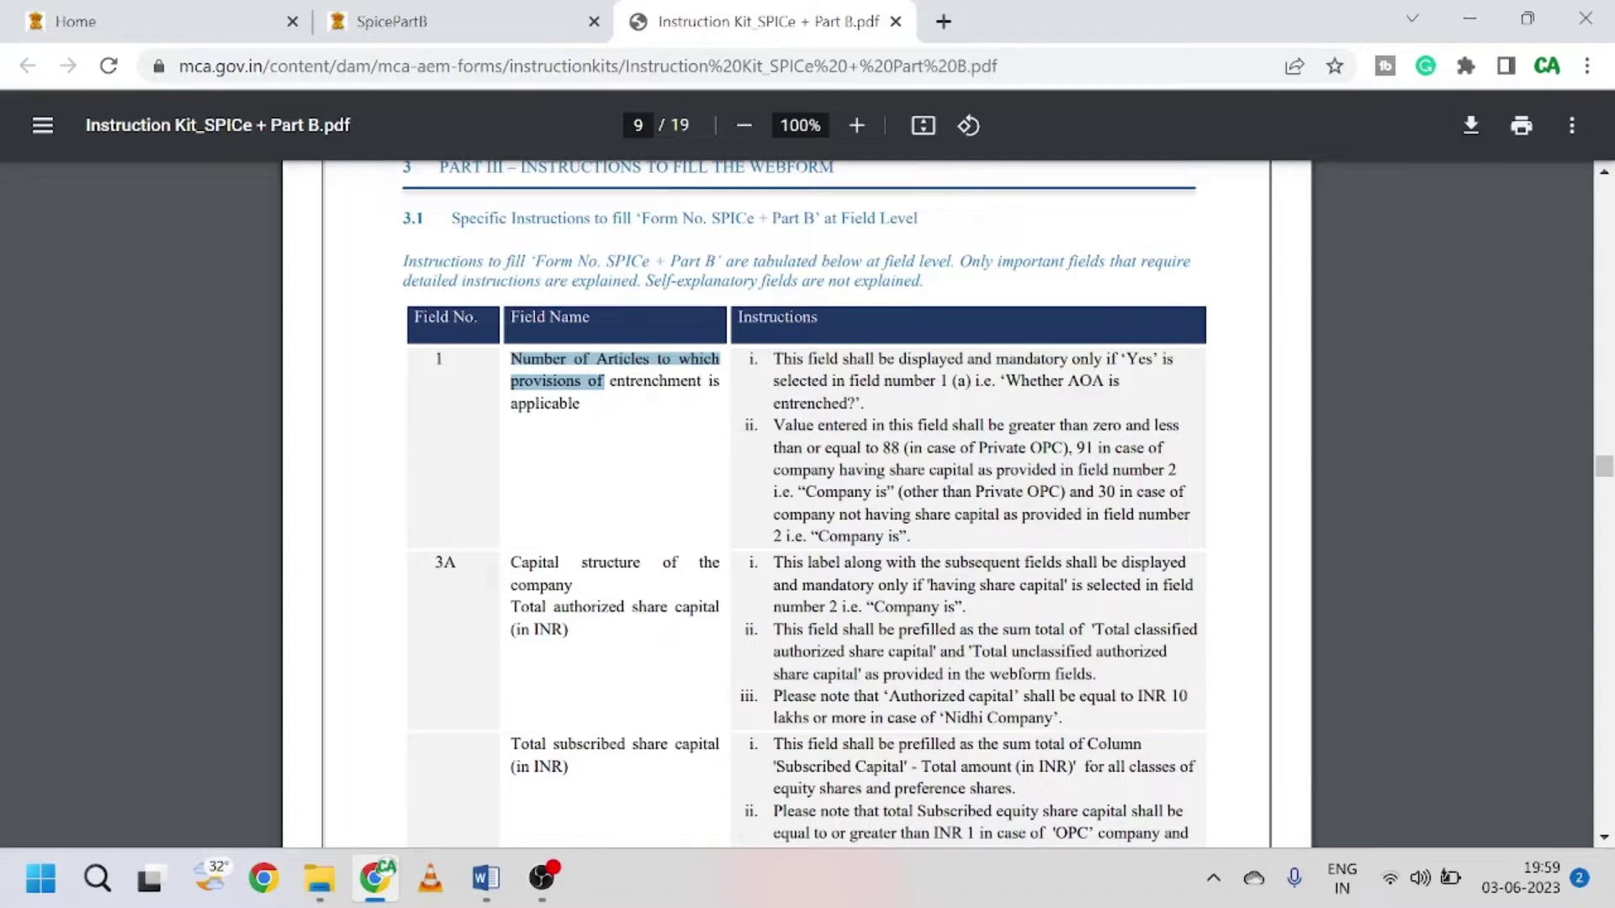
scroll(613, 547, "down", 1)
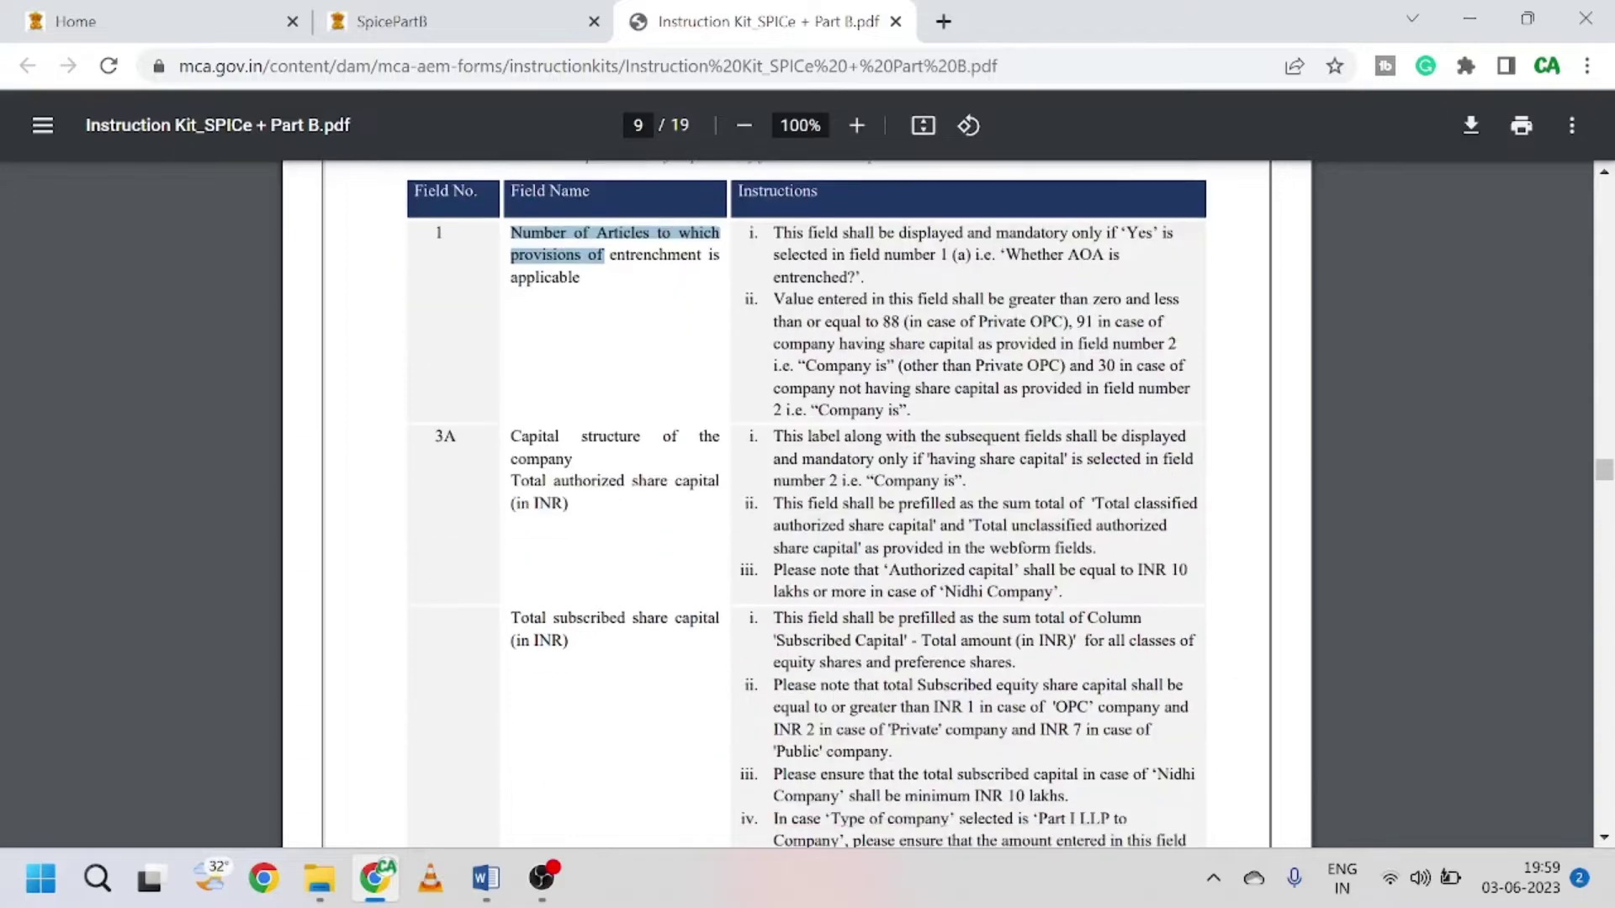
scroll(639, 558, "down", 10)
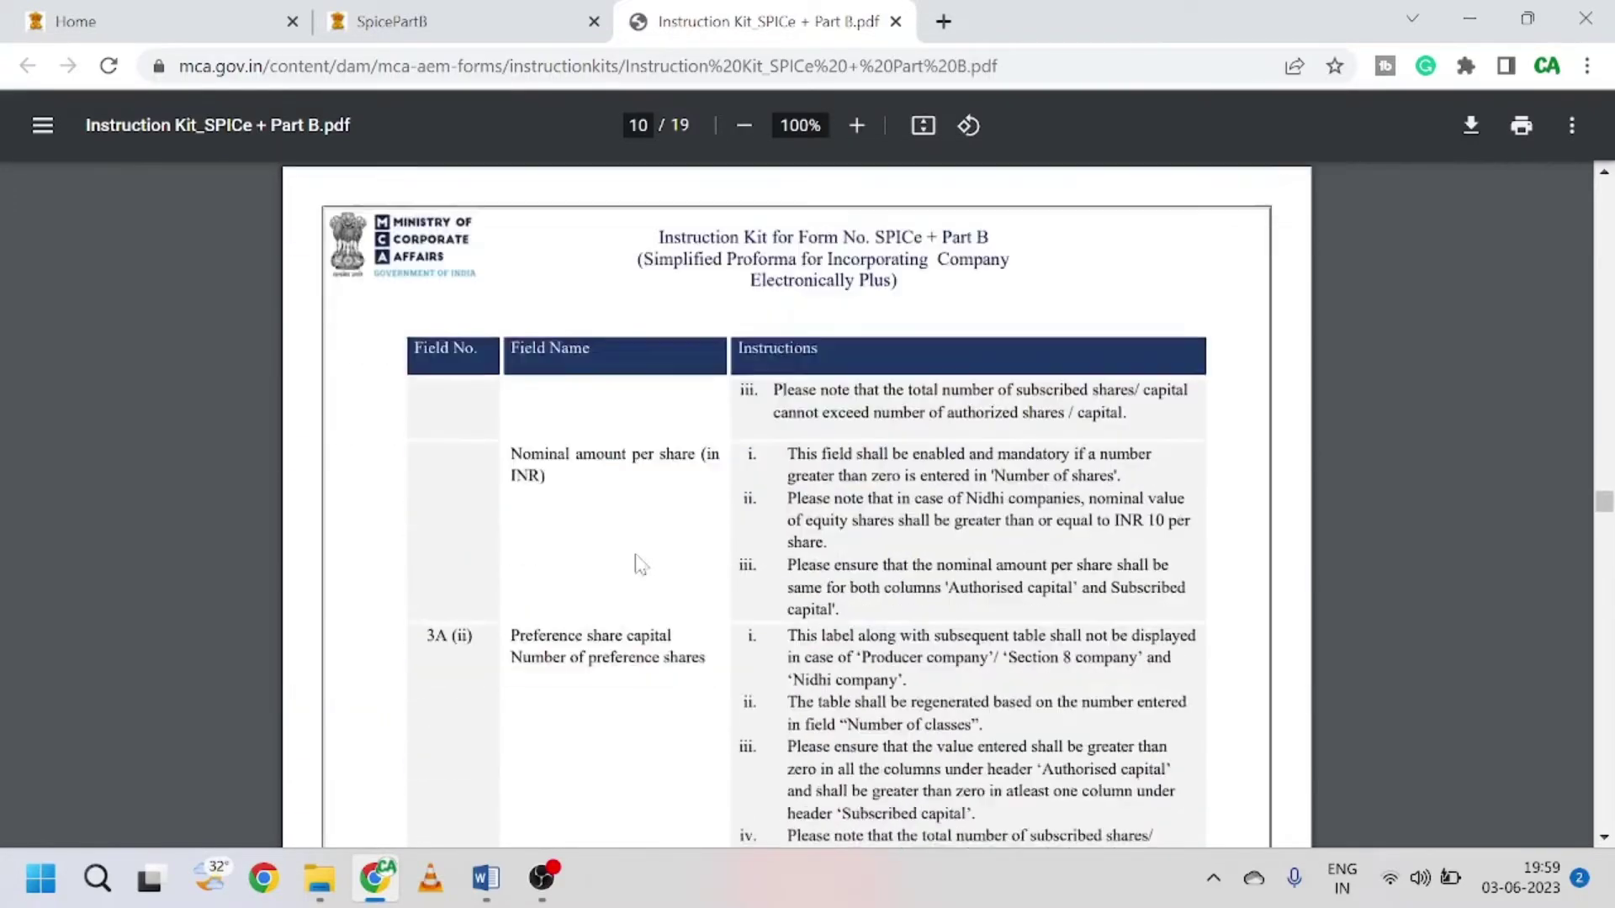
scroll(640, 562, "down", 8)
left_click(475, 18)
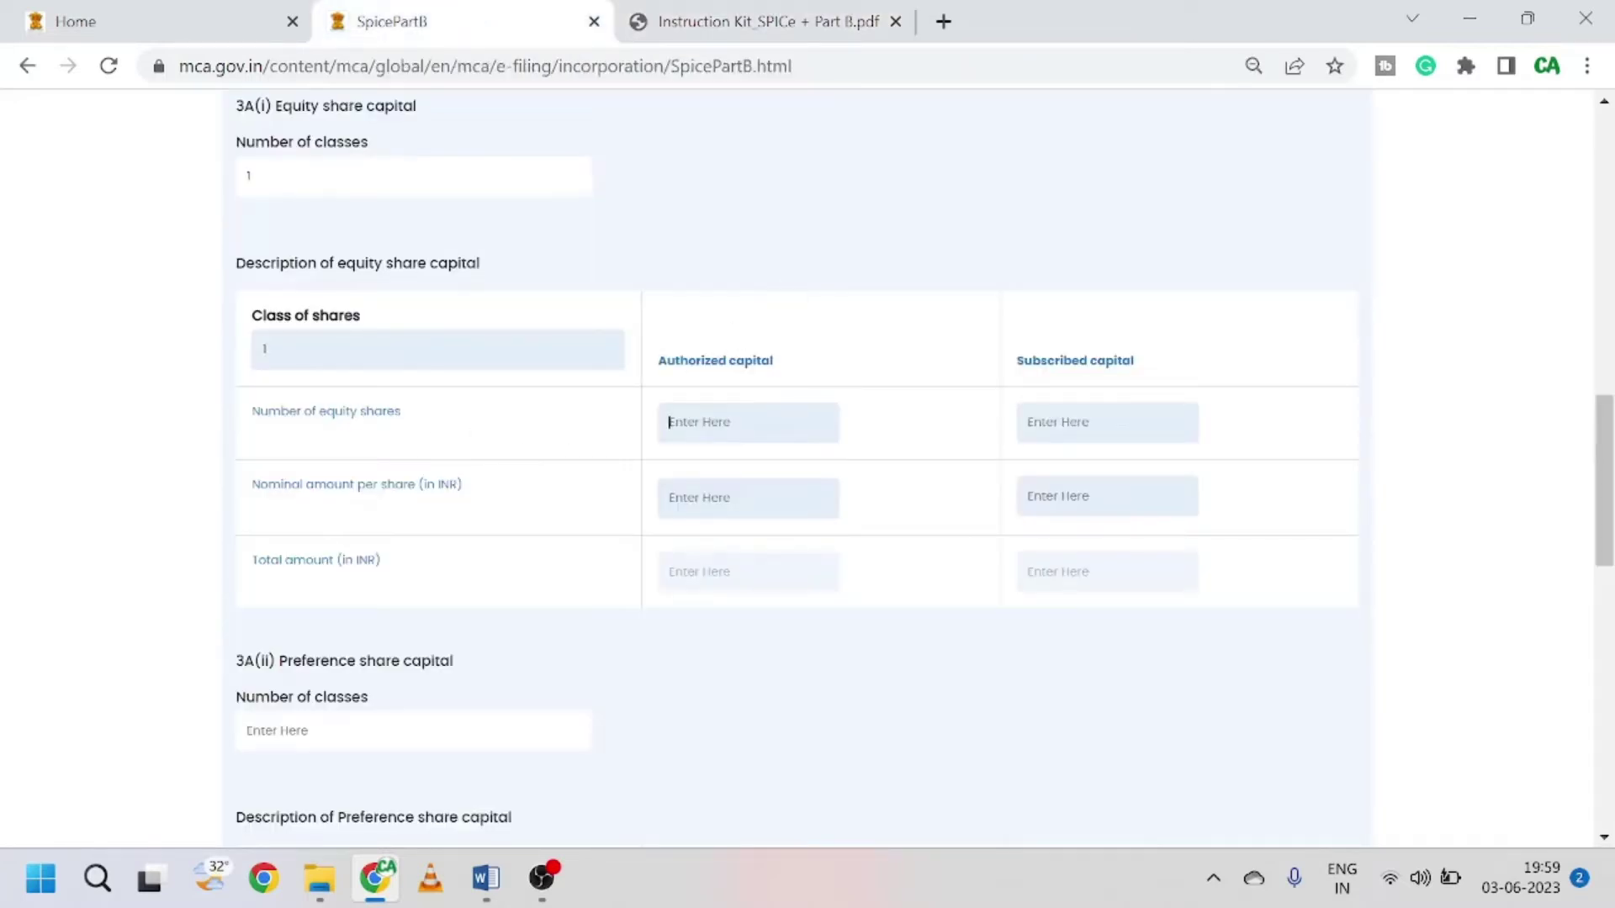
Step: Enter 10000 authorized equity shares at INR 10 nominal each, removing a stray extra zero
type("10000")
left_click(748, 498)
type("10")
left_click(929, 525)
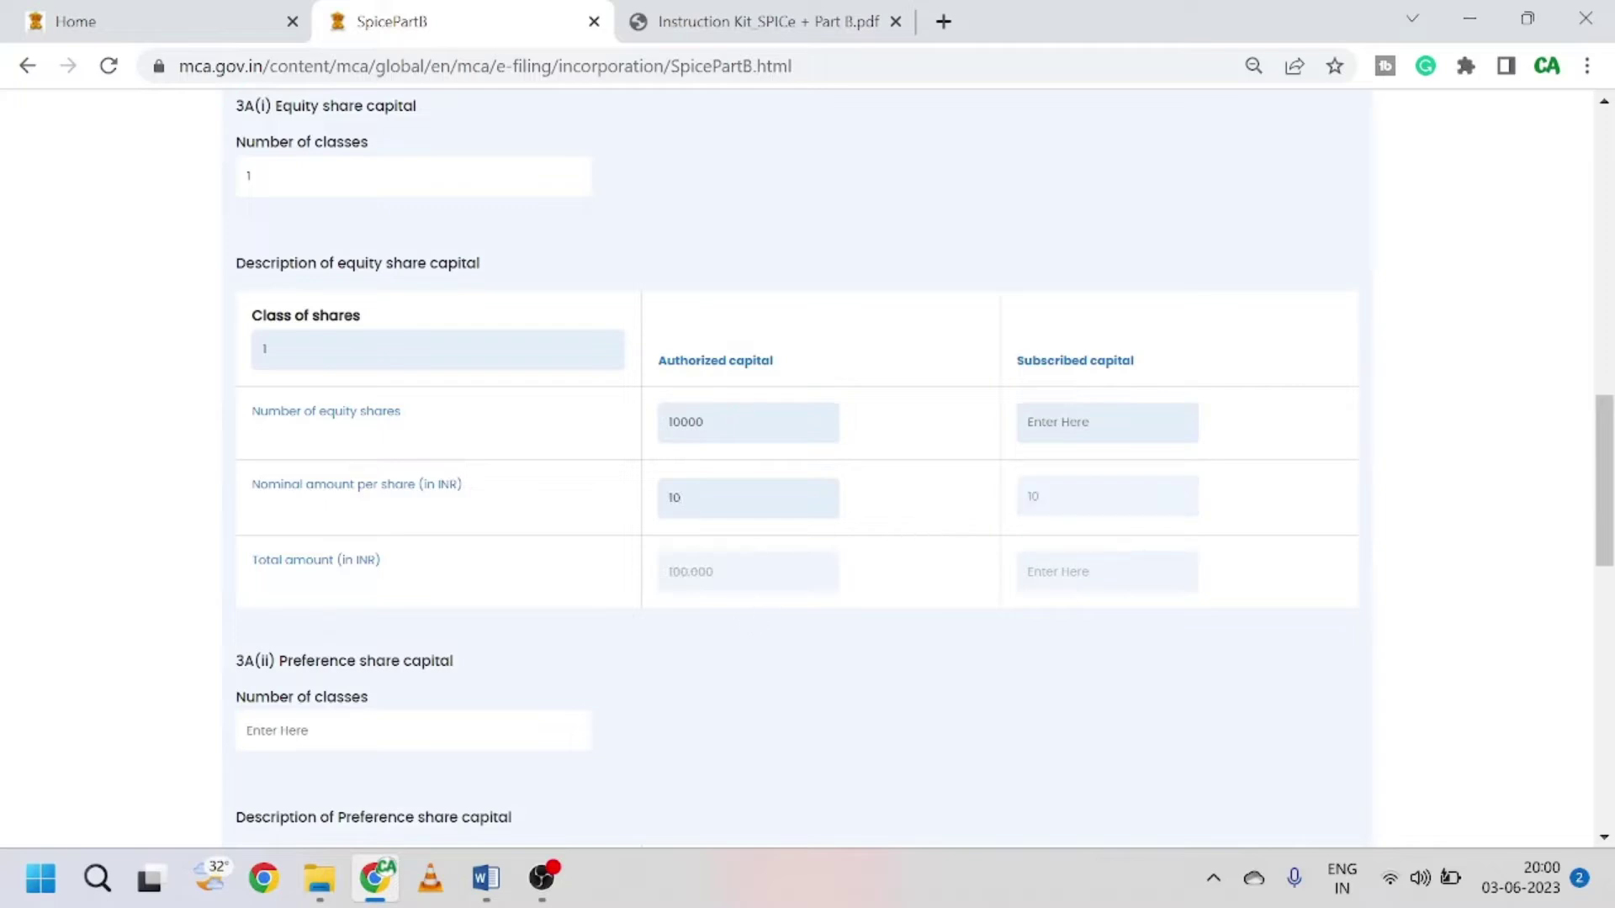
type("0")
left_click(875, 407)
key("BackSpace")
Step: Enter 10000 subscribed equity shares and 0 preference share classes
type("10000")
left_click(909, 363)
scroll(584, 678, "down", 1)
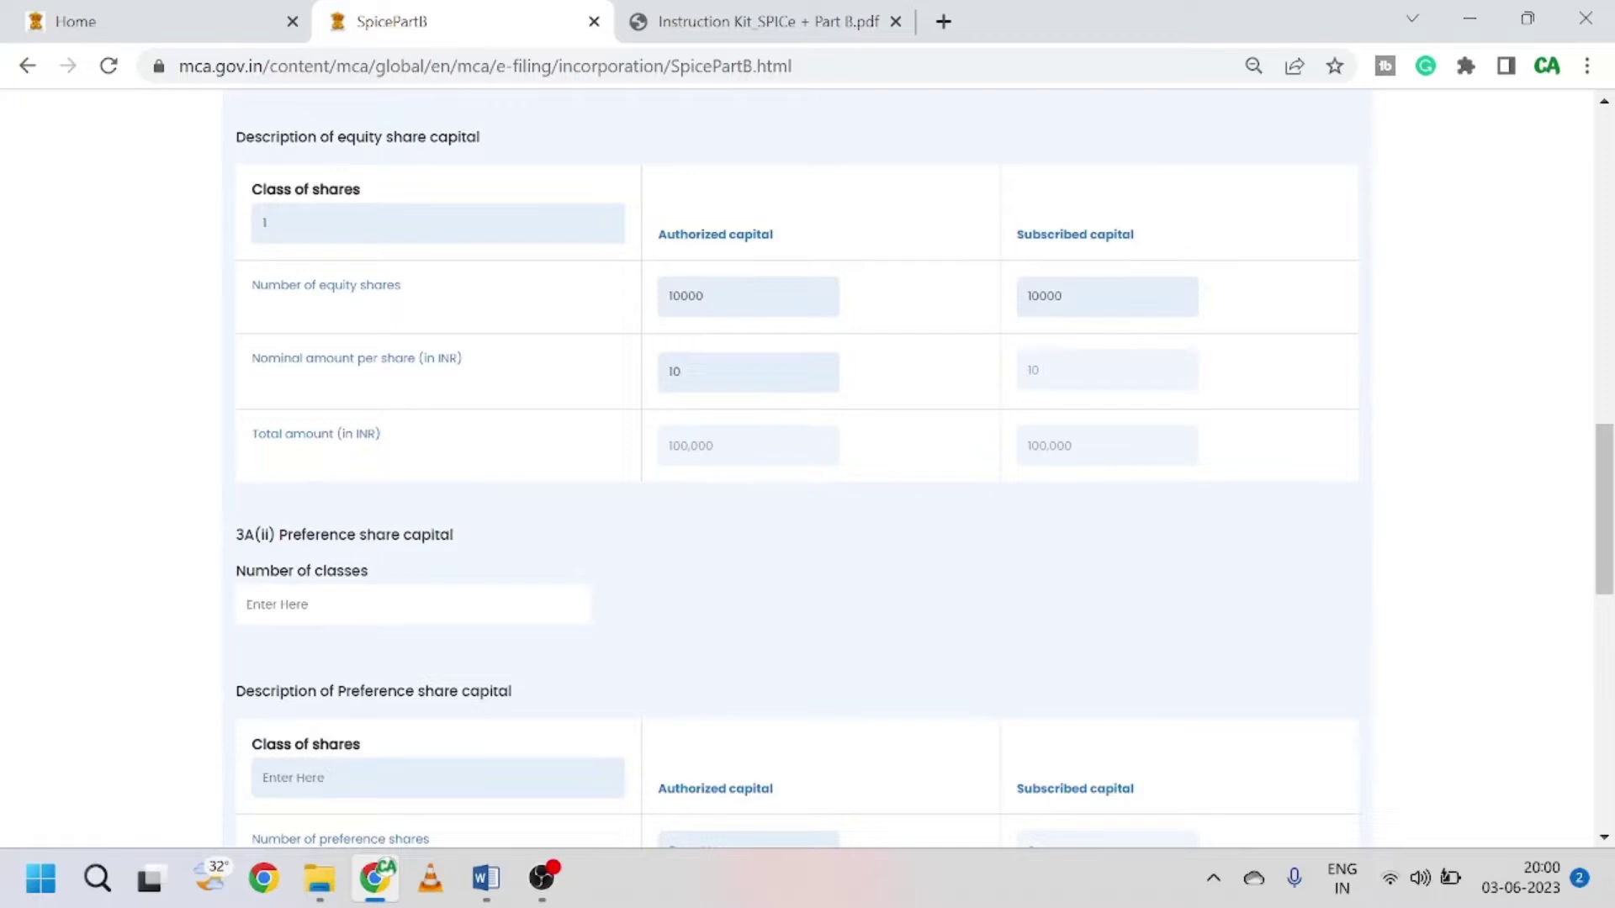
type("0")
Step: Confirm 0 preference classes, save the capital structure, and proceed to the company address step
left_click(731, 624)
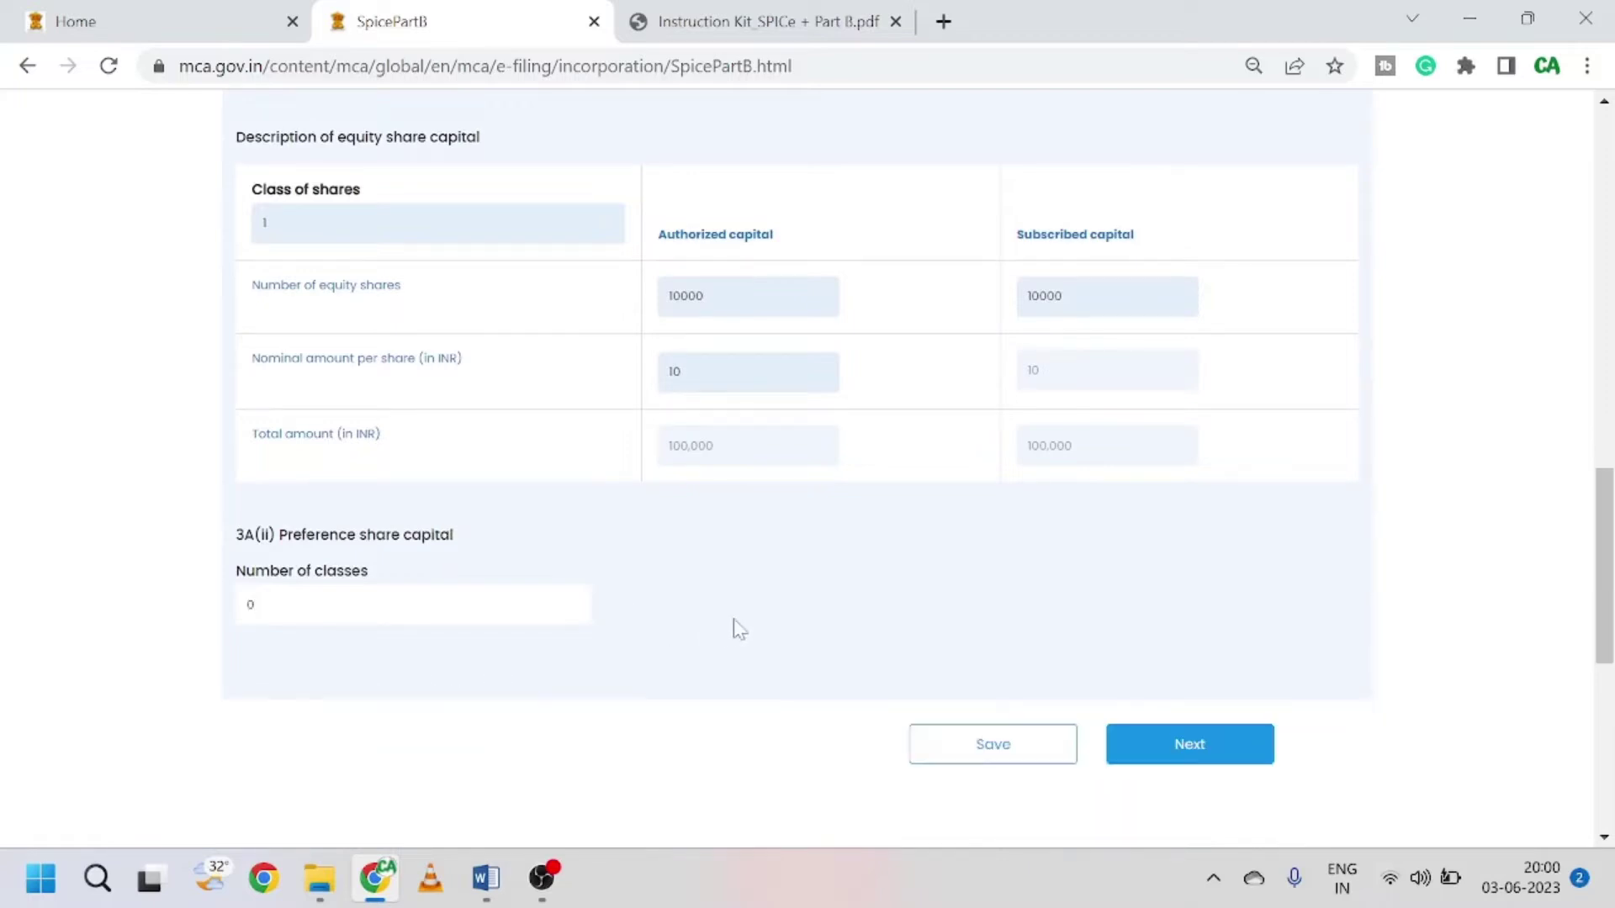
scroll(681, 637, "up", 10)
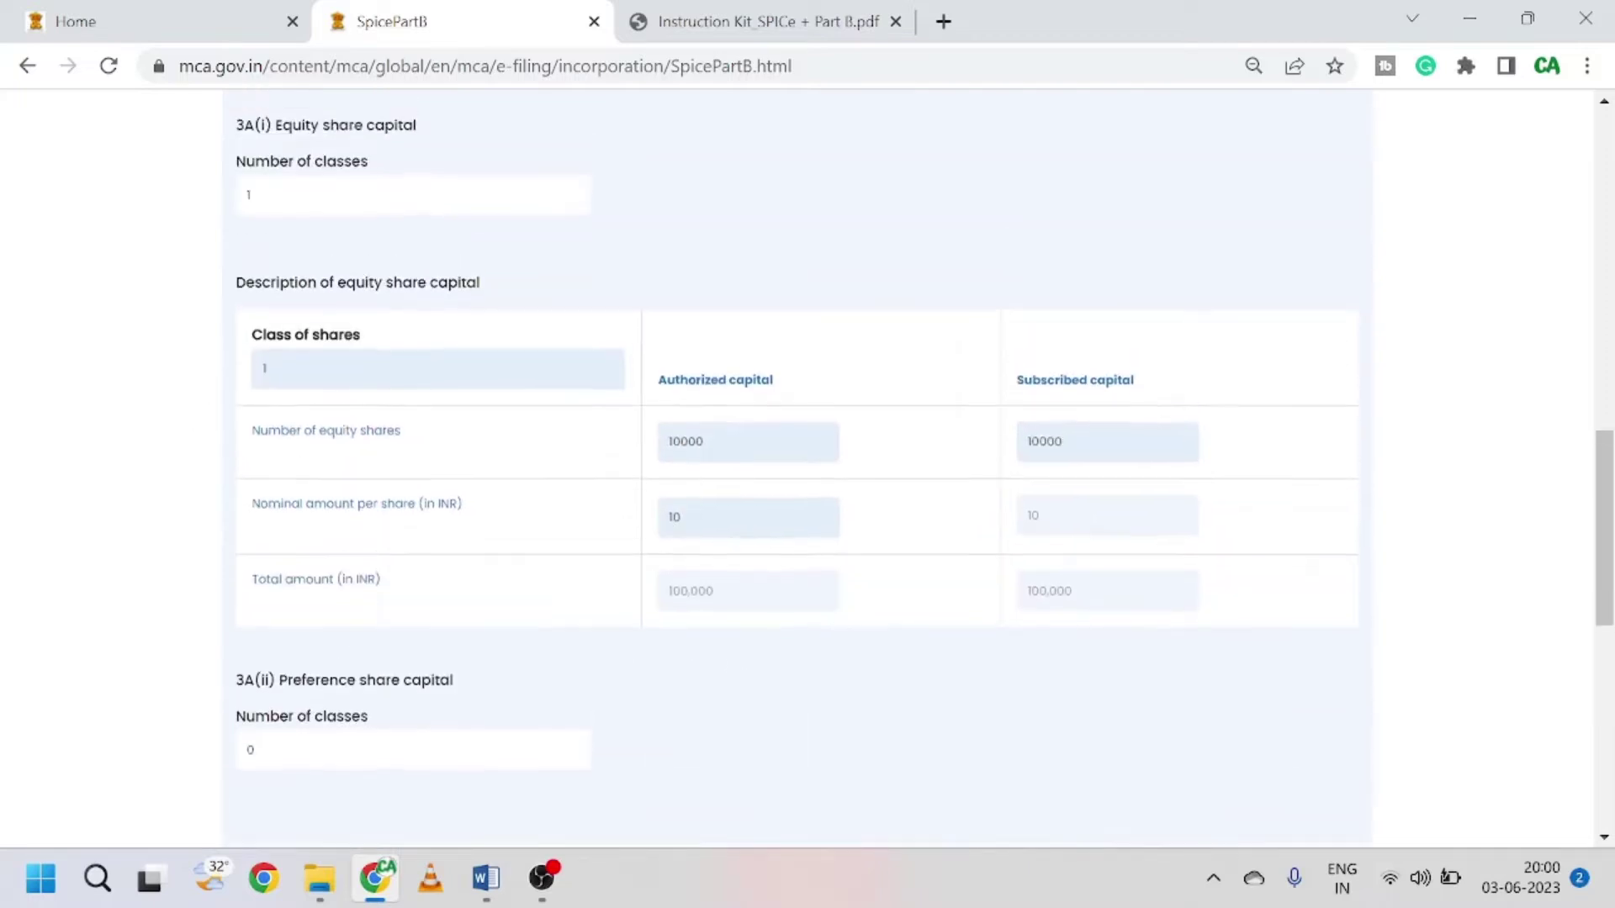
scroll(679, 634, "down", 7)
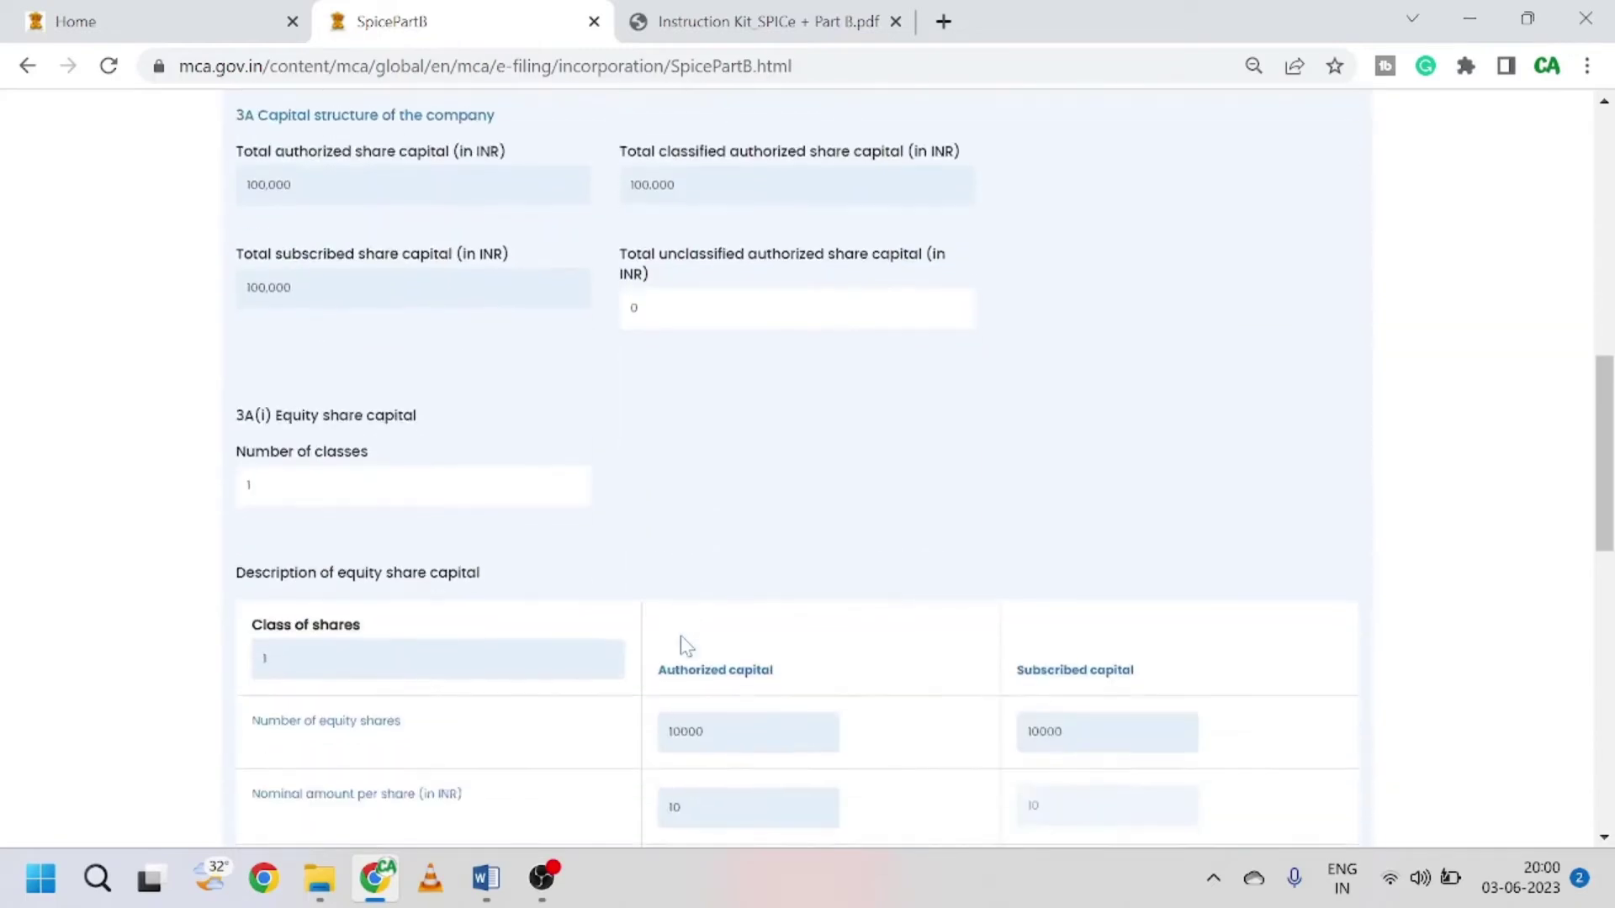
scroll(680, 634, "up", 5)
scroll(738, 462, "down", 8)
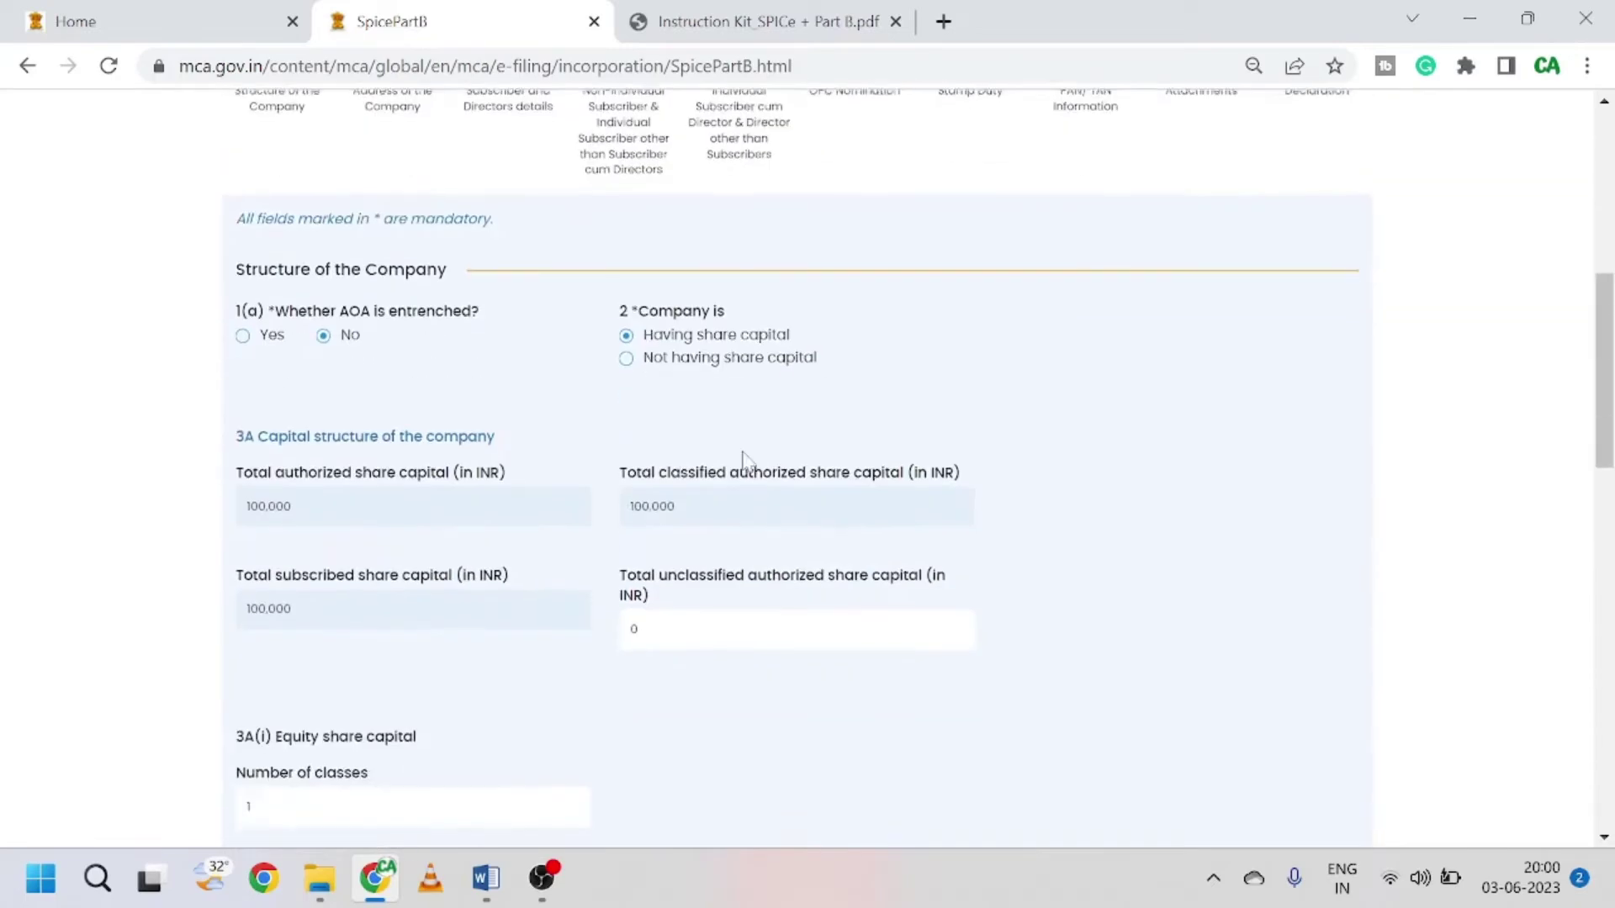
scroll(1024, 636, "down", 4)
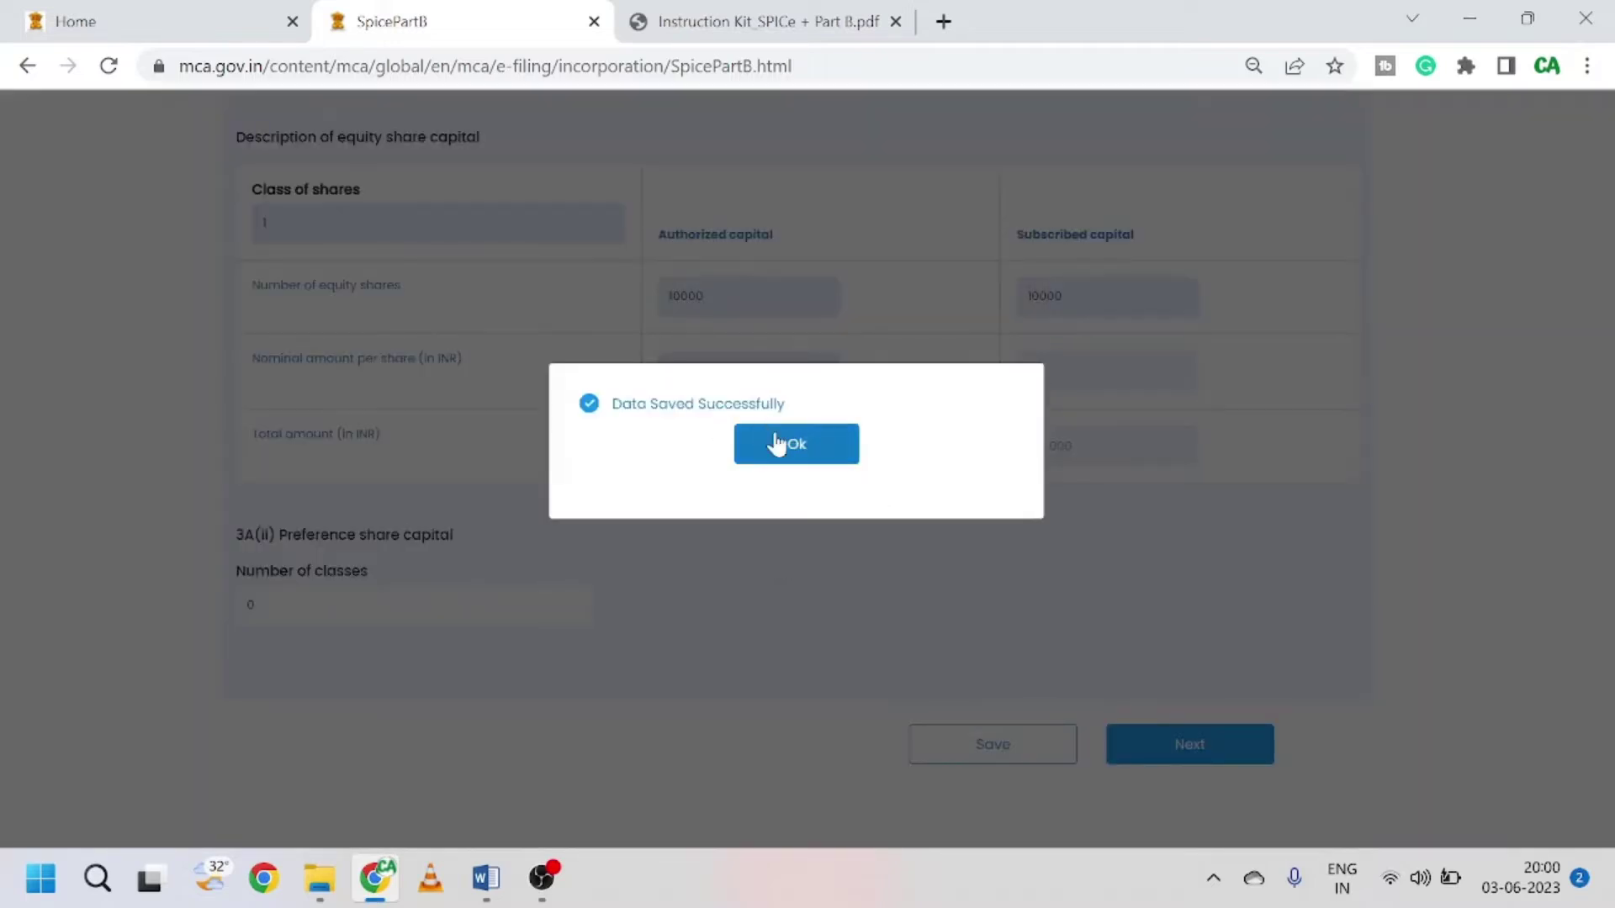
left_click(776, 443)
left_click(1188, 745)
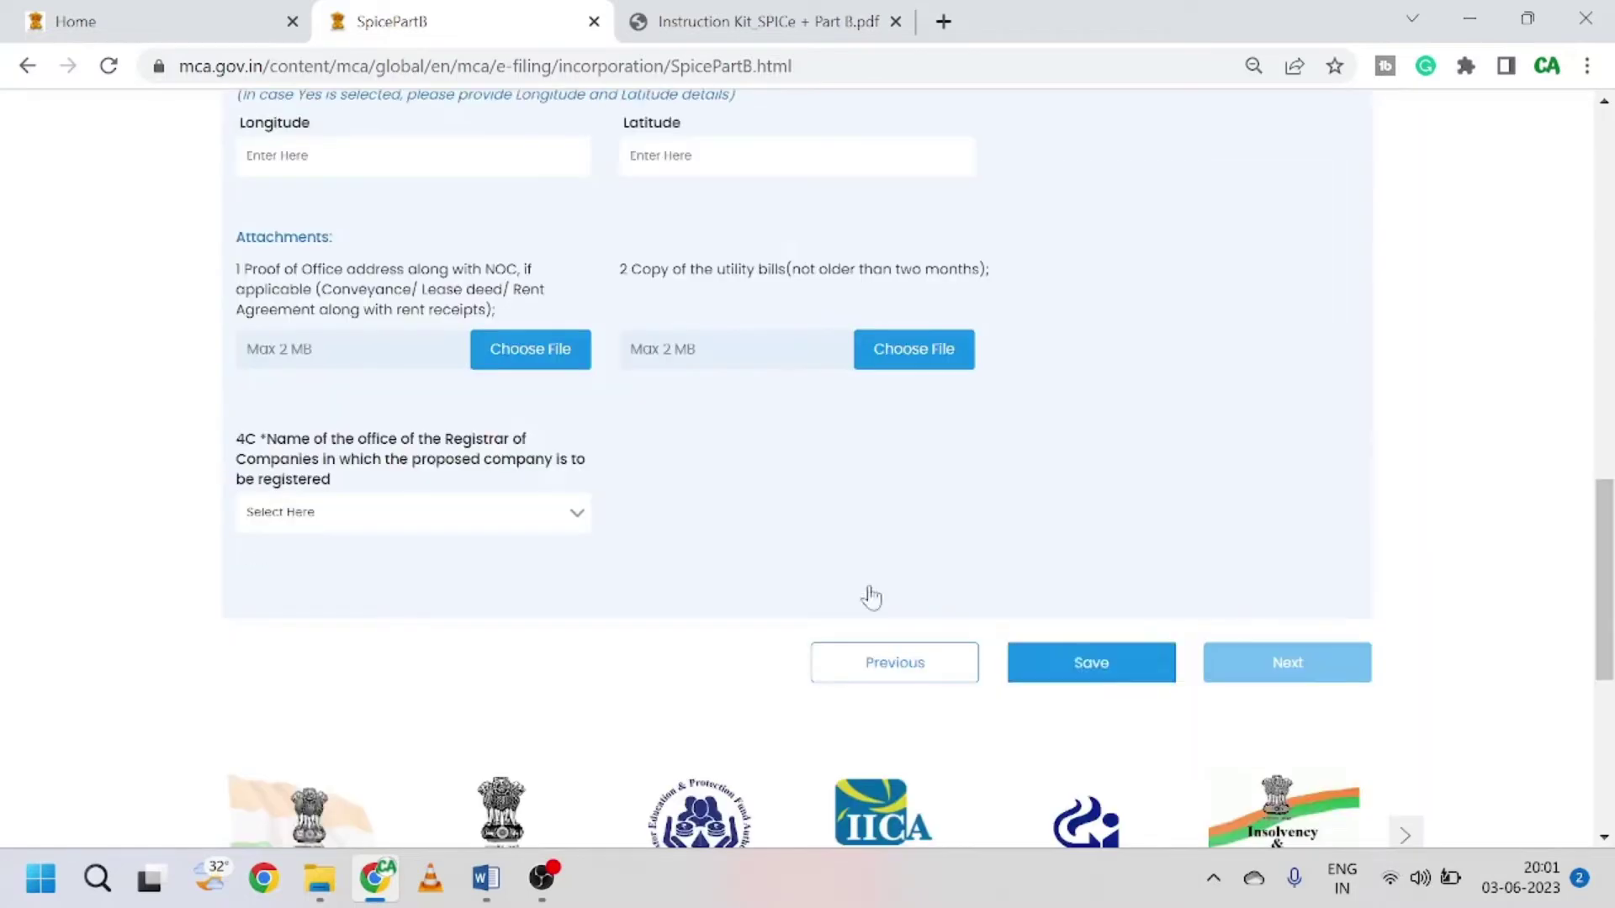
Step: Save the Address of the Company step with blank fields and place the cursor in Line 1
scroll(541, 522, "up", 10)
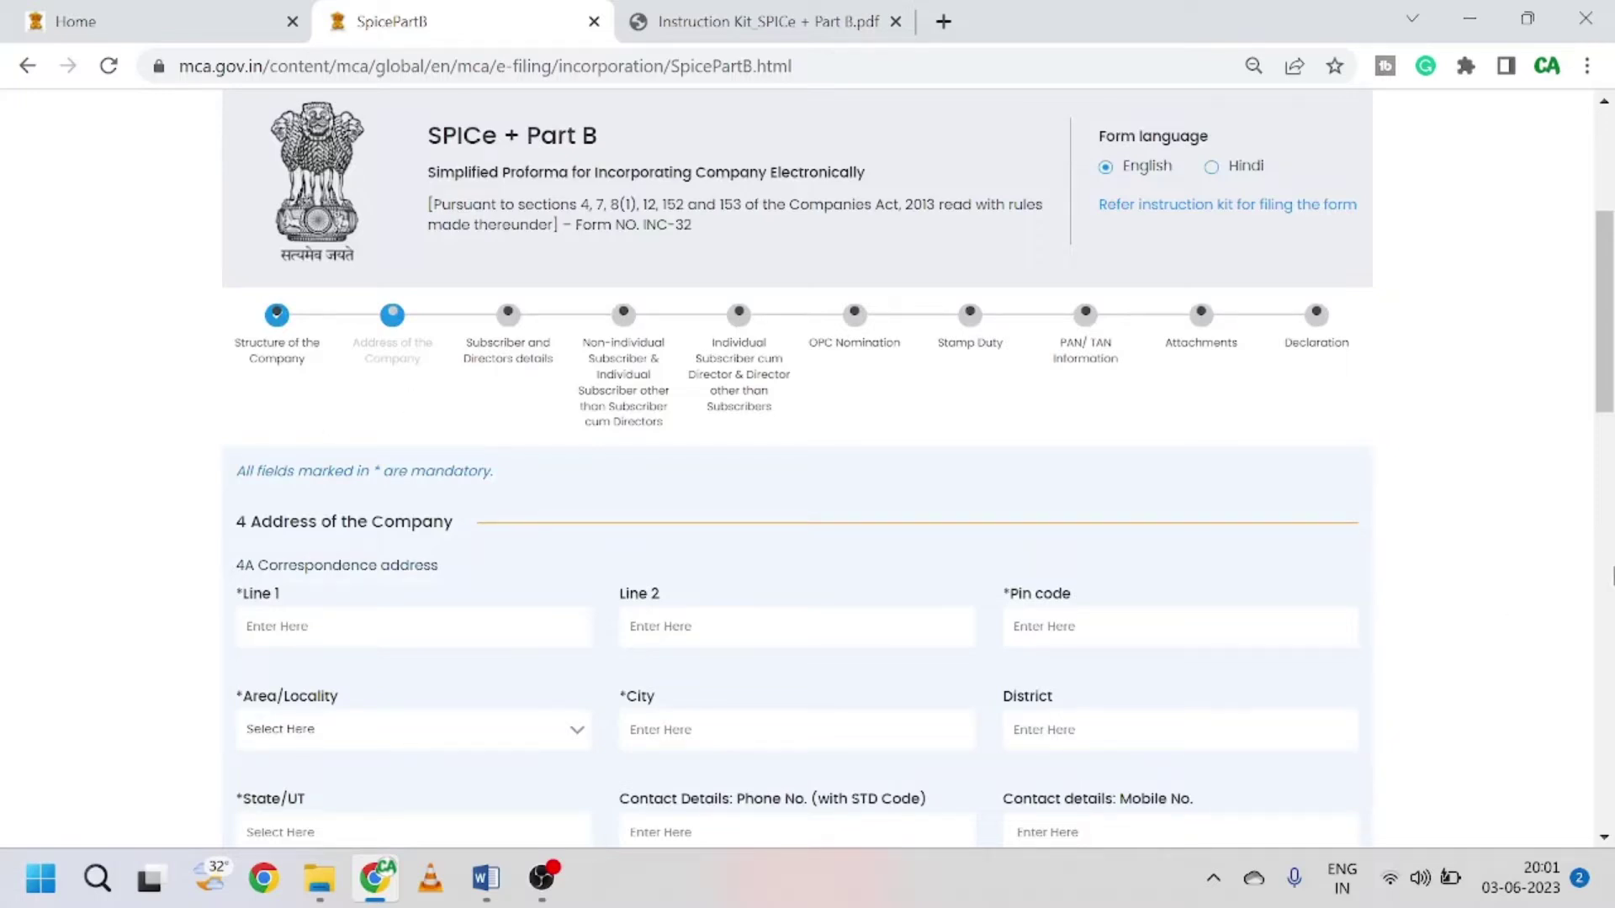
scroll(421, 513, "down", 3)
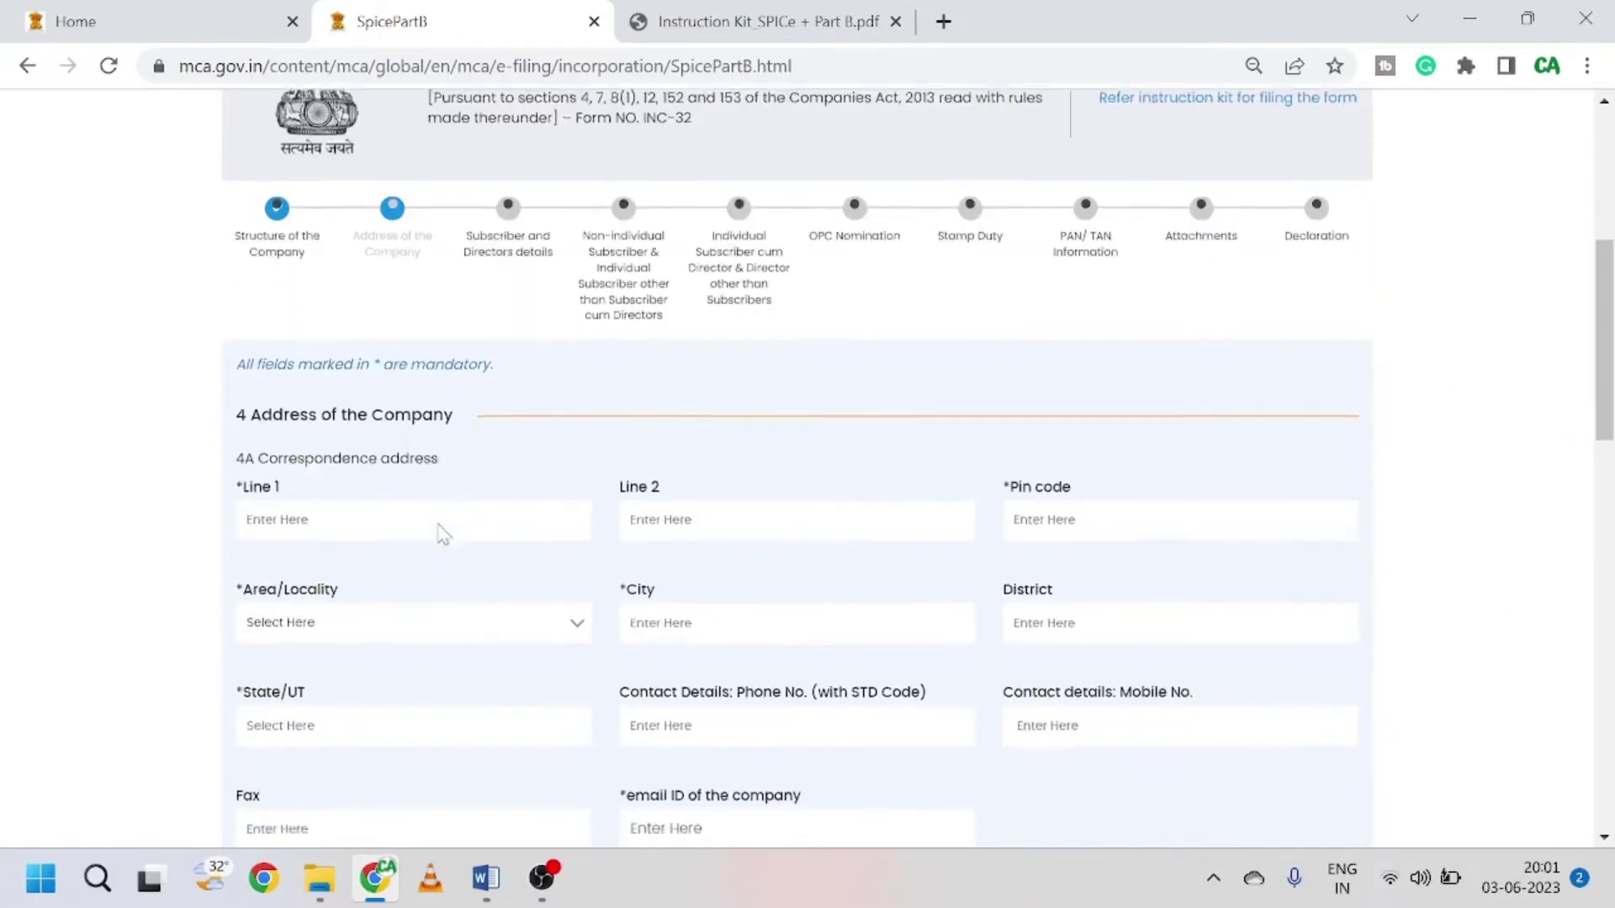
scroll(1121, 670, "down", 9)
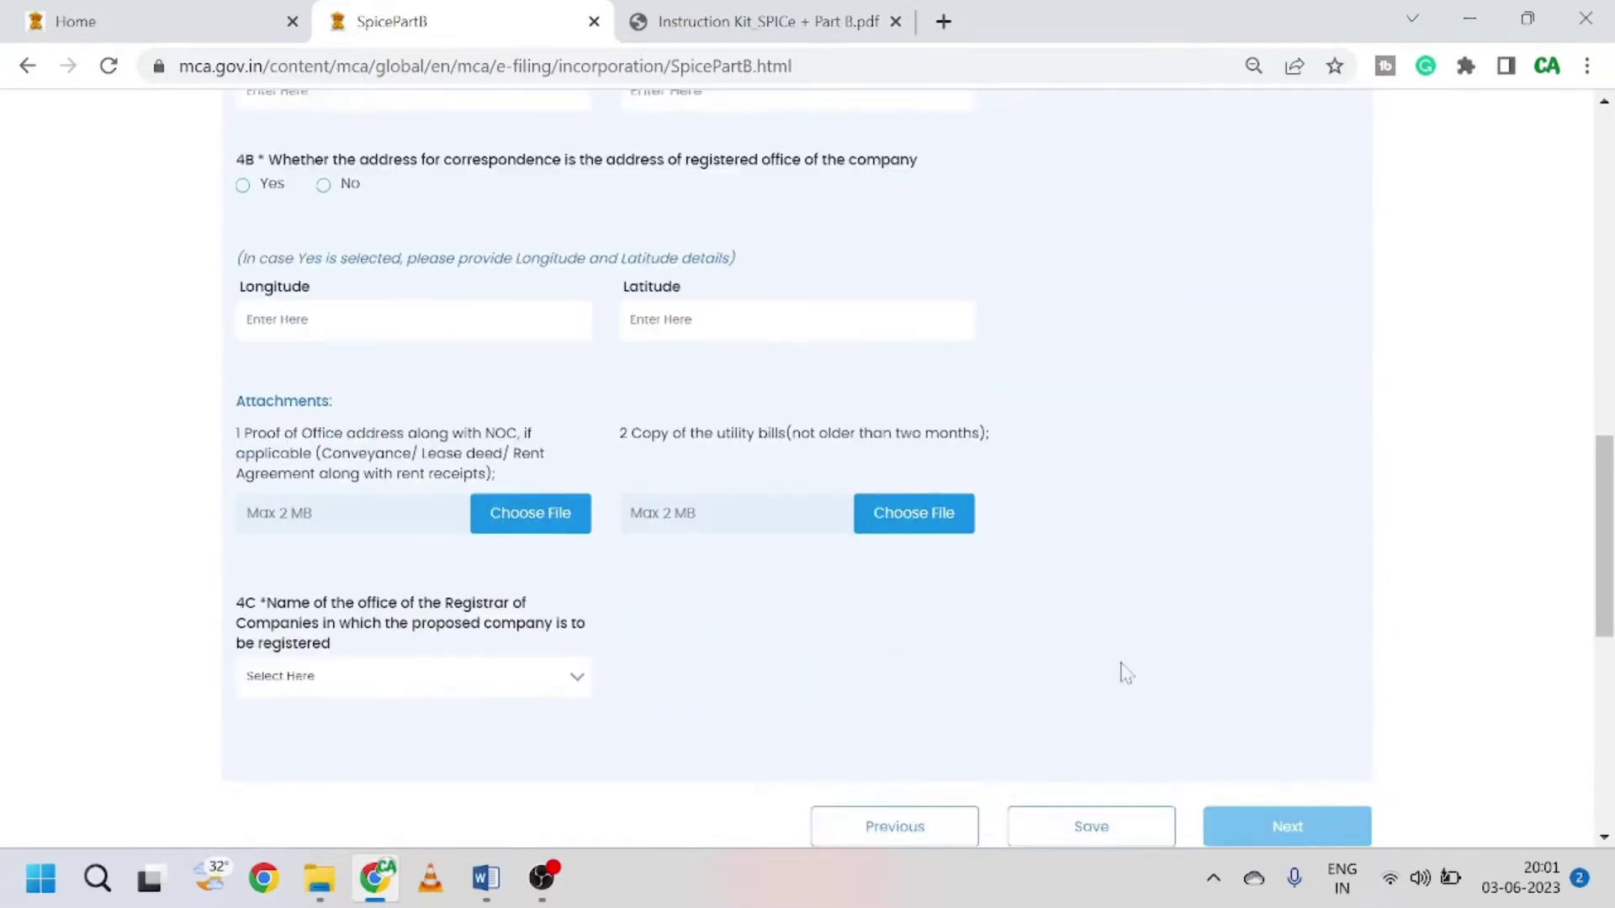
left_click(1081, 538)
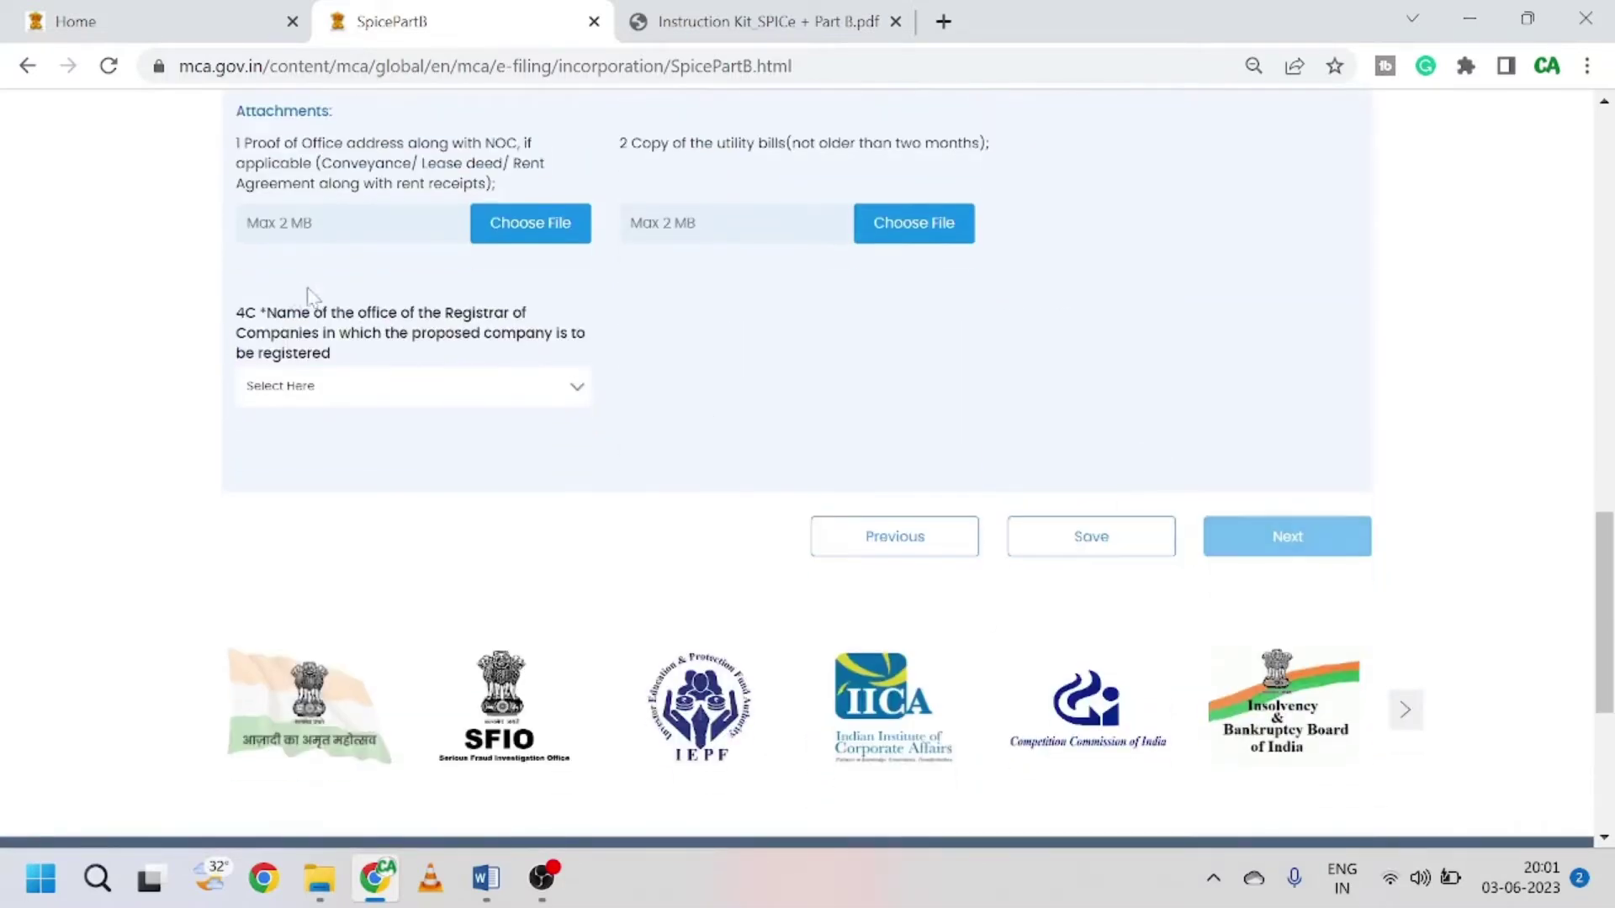
scroll(332, 429, "down", 2)
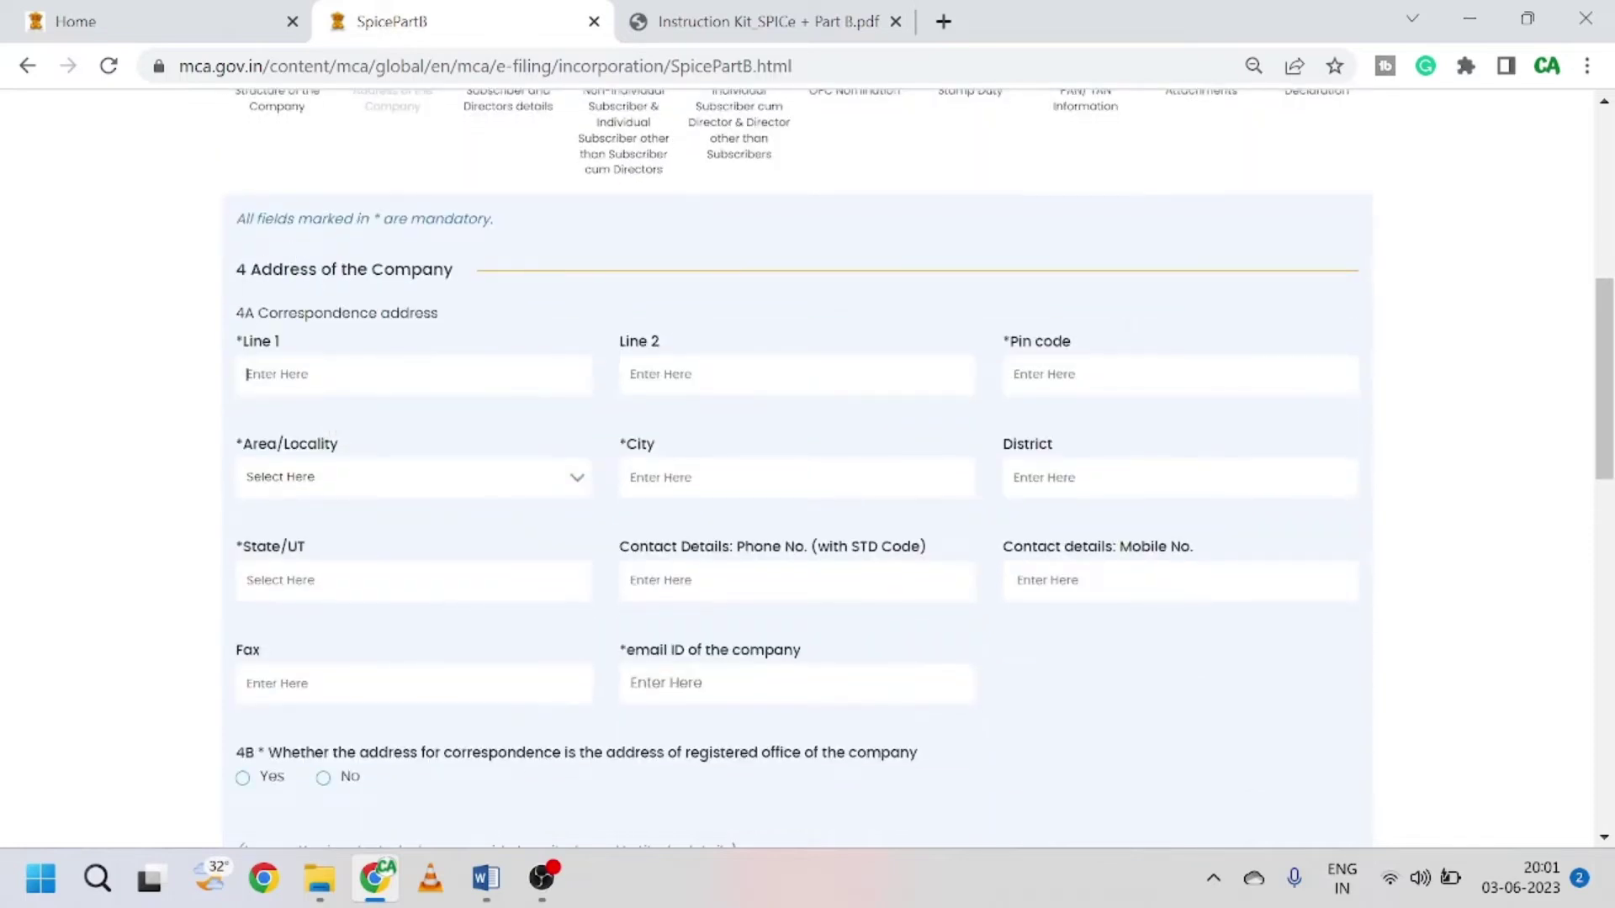
left_click_drag(250, 269, 495, 278)
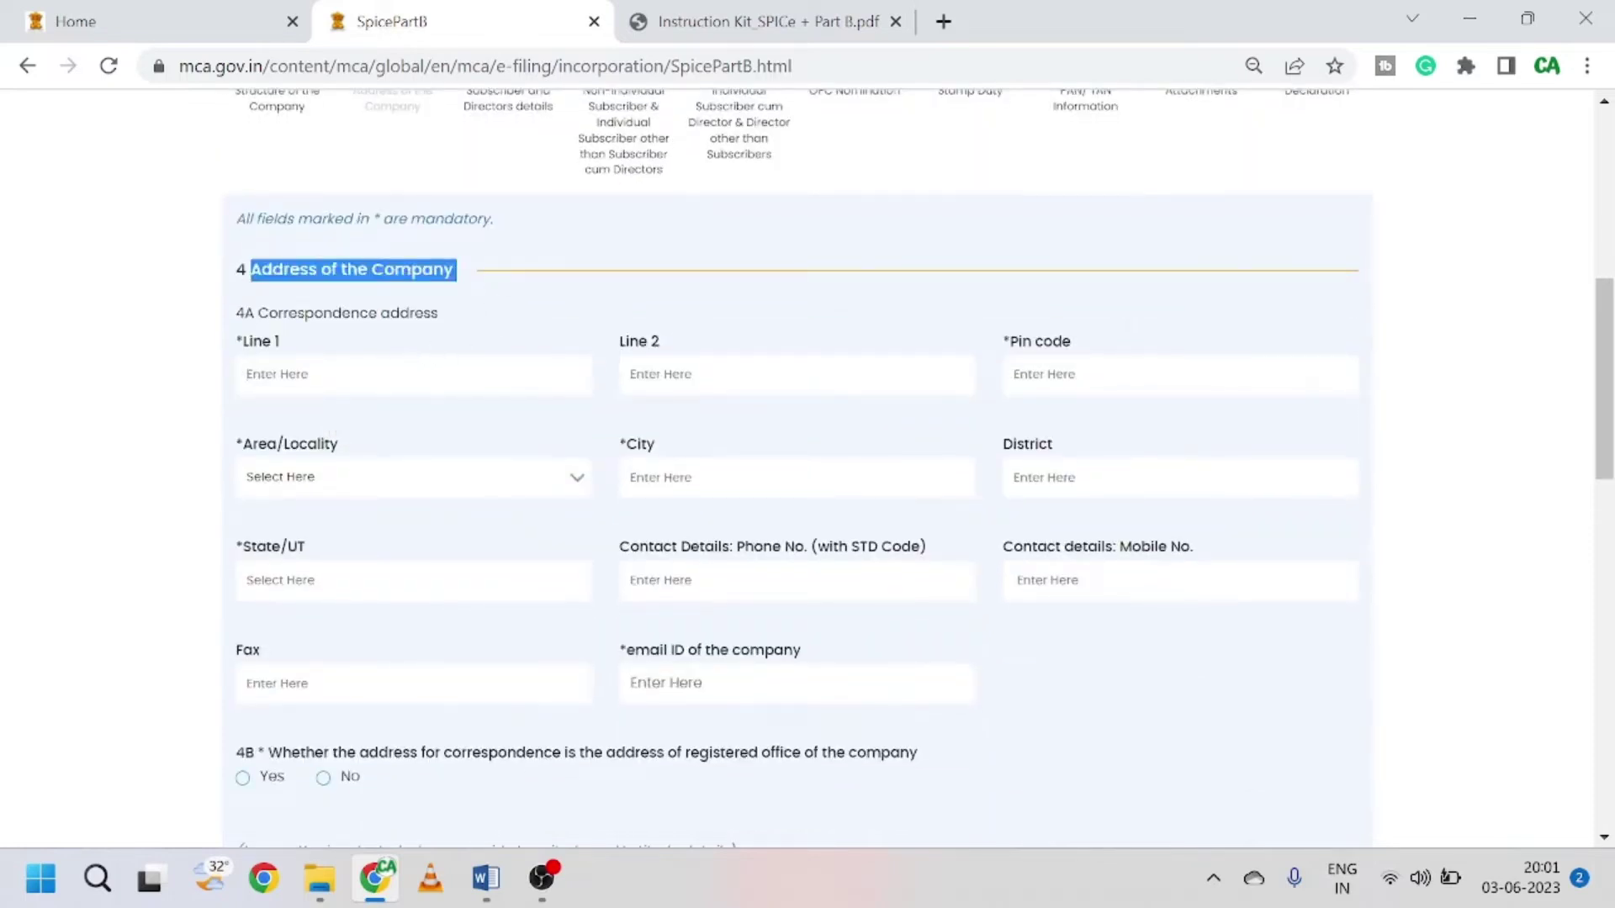
left_click(246, 374)
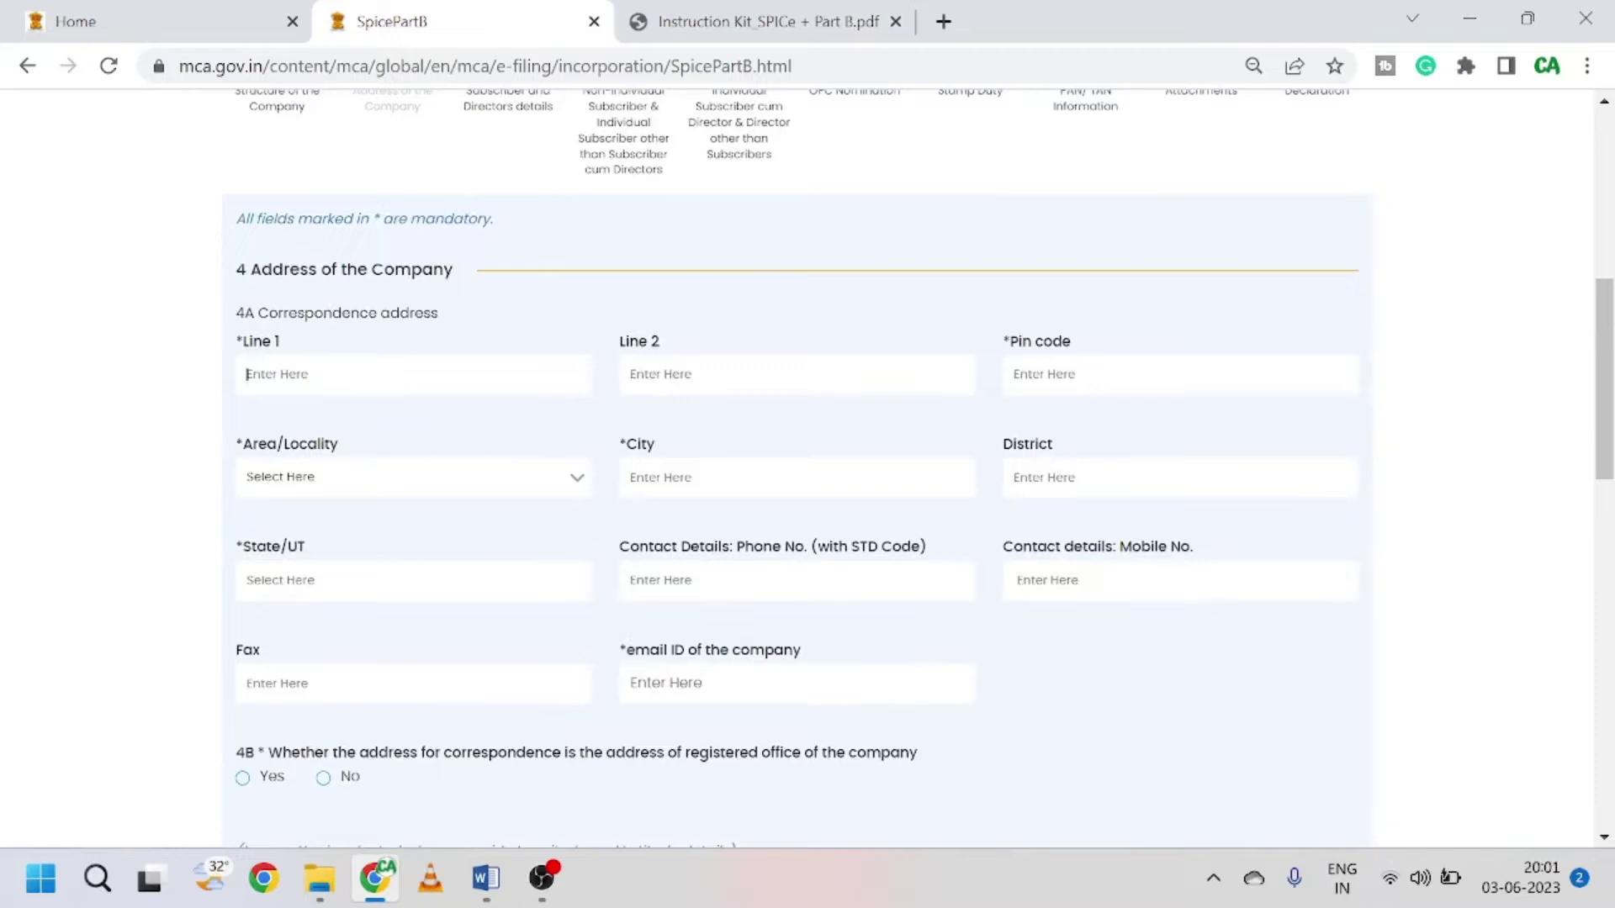
type("123")
left_click(630, 374)
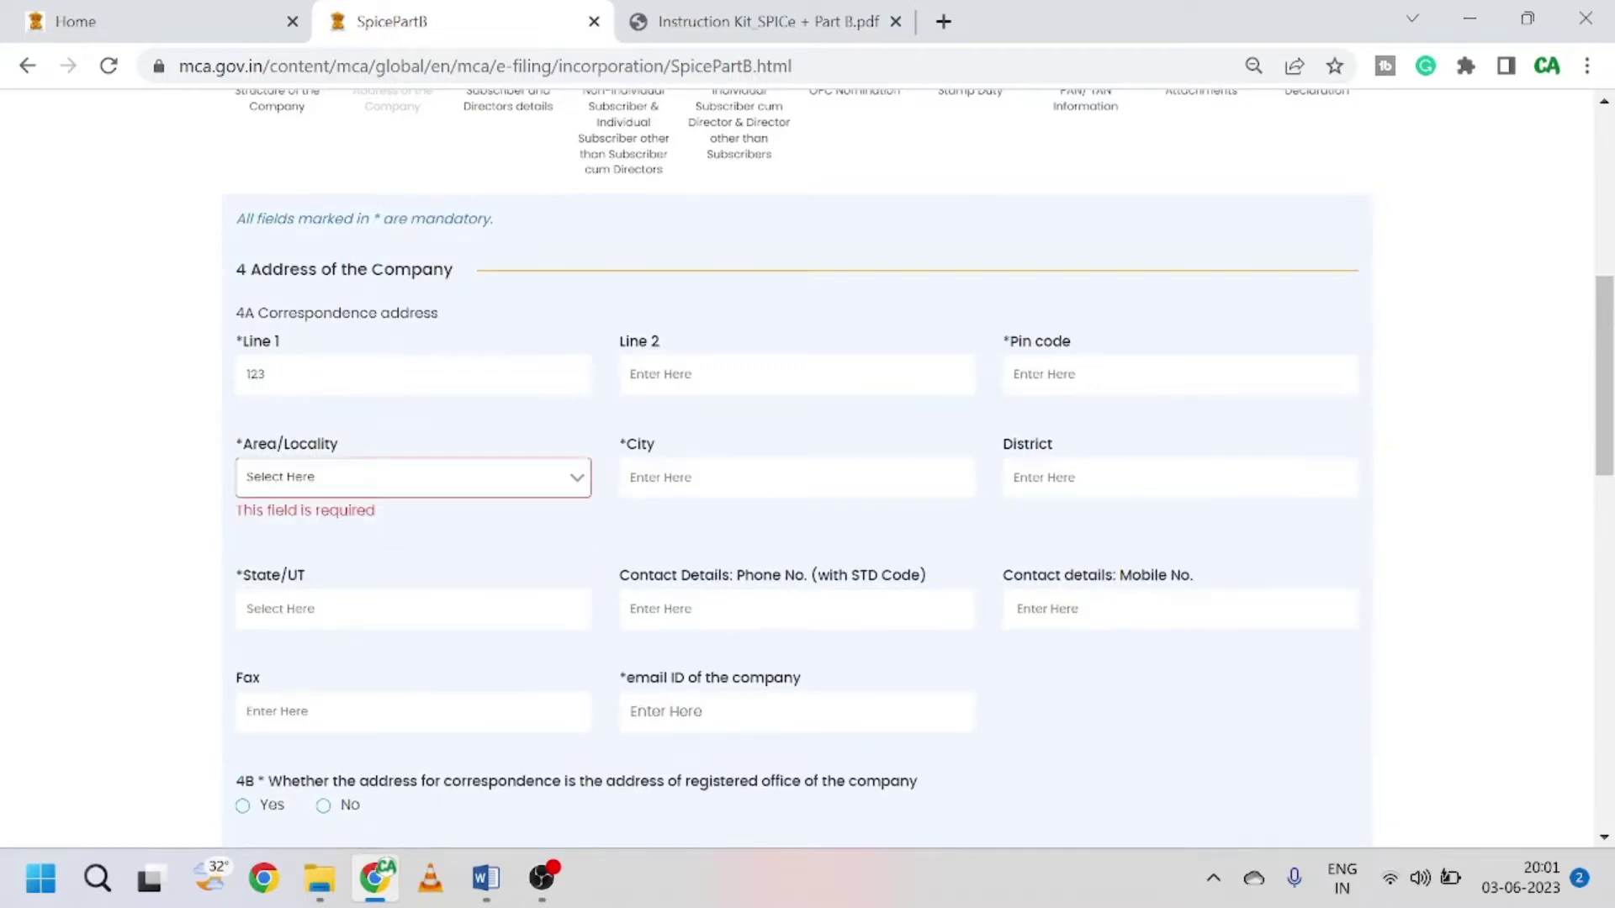
left_click(1020, 374)
type("110095")
key("BackSpace")
type("2")
left_click(1285, 314)
scroll(475, 468, "down", 2)
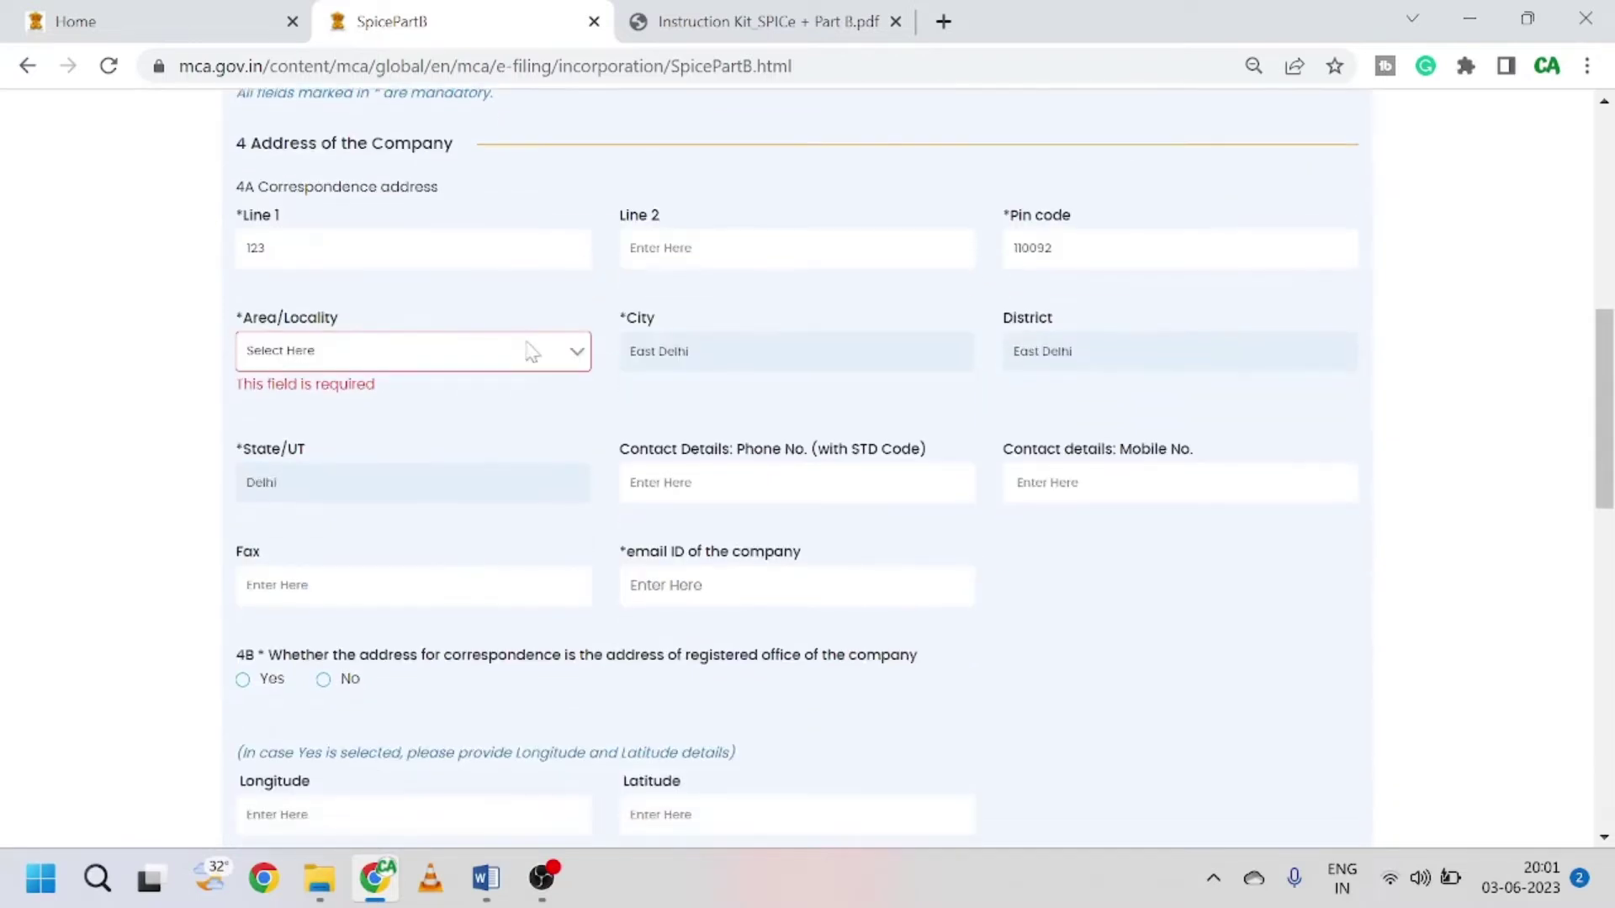
left_click(508, 358)
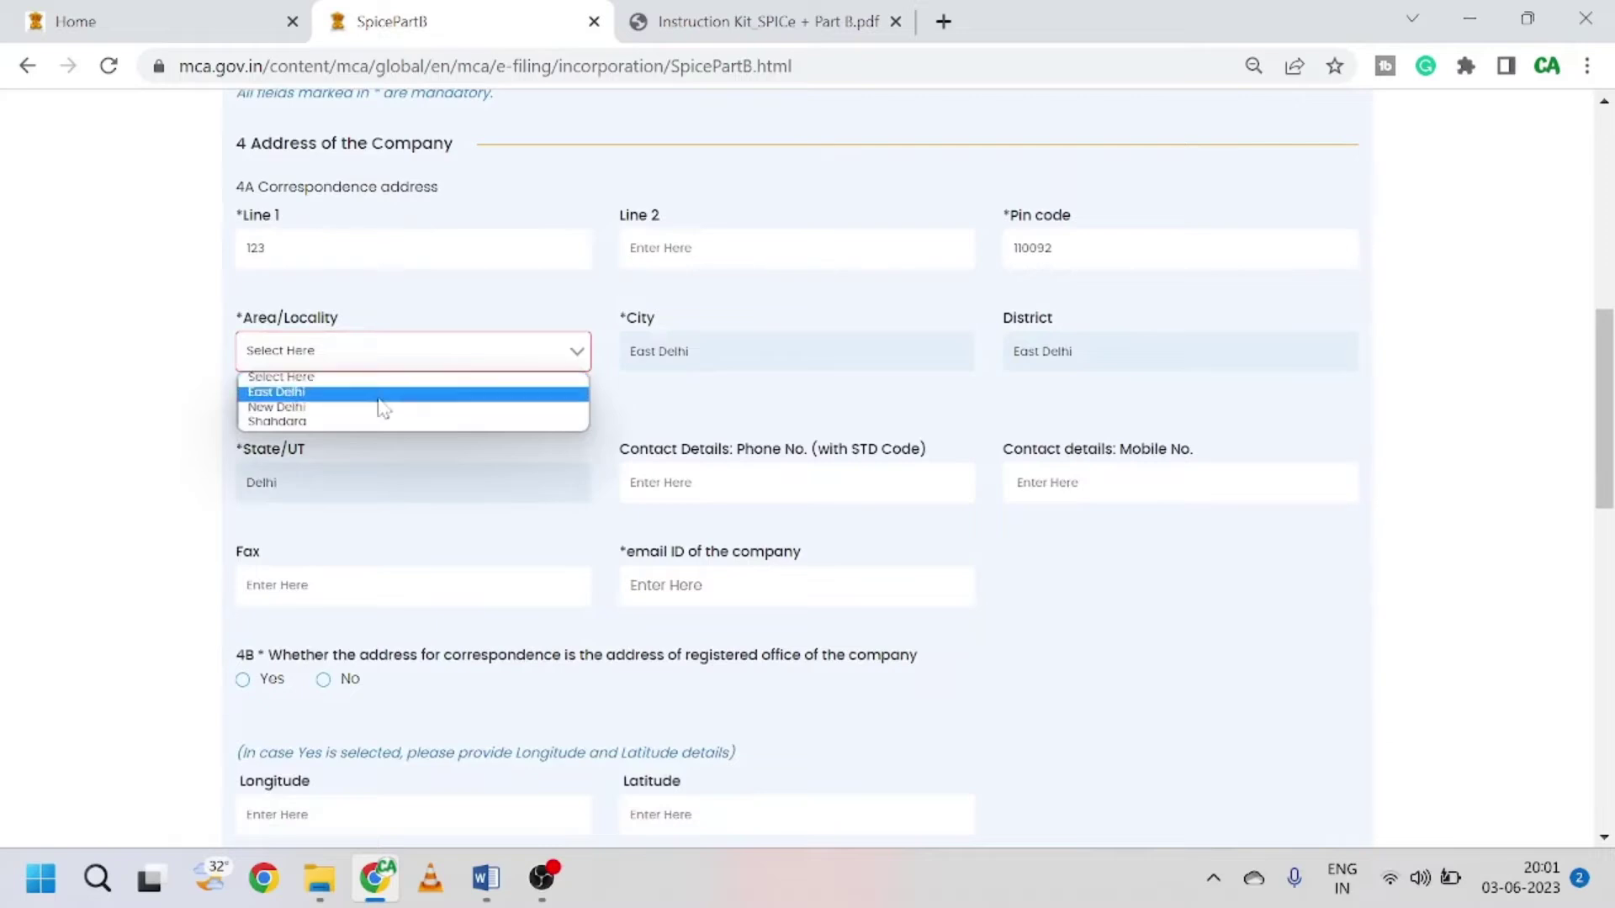
left_click(384, 392)
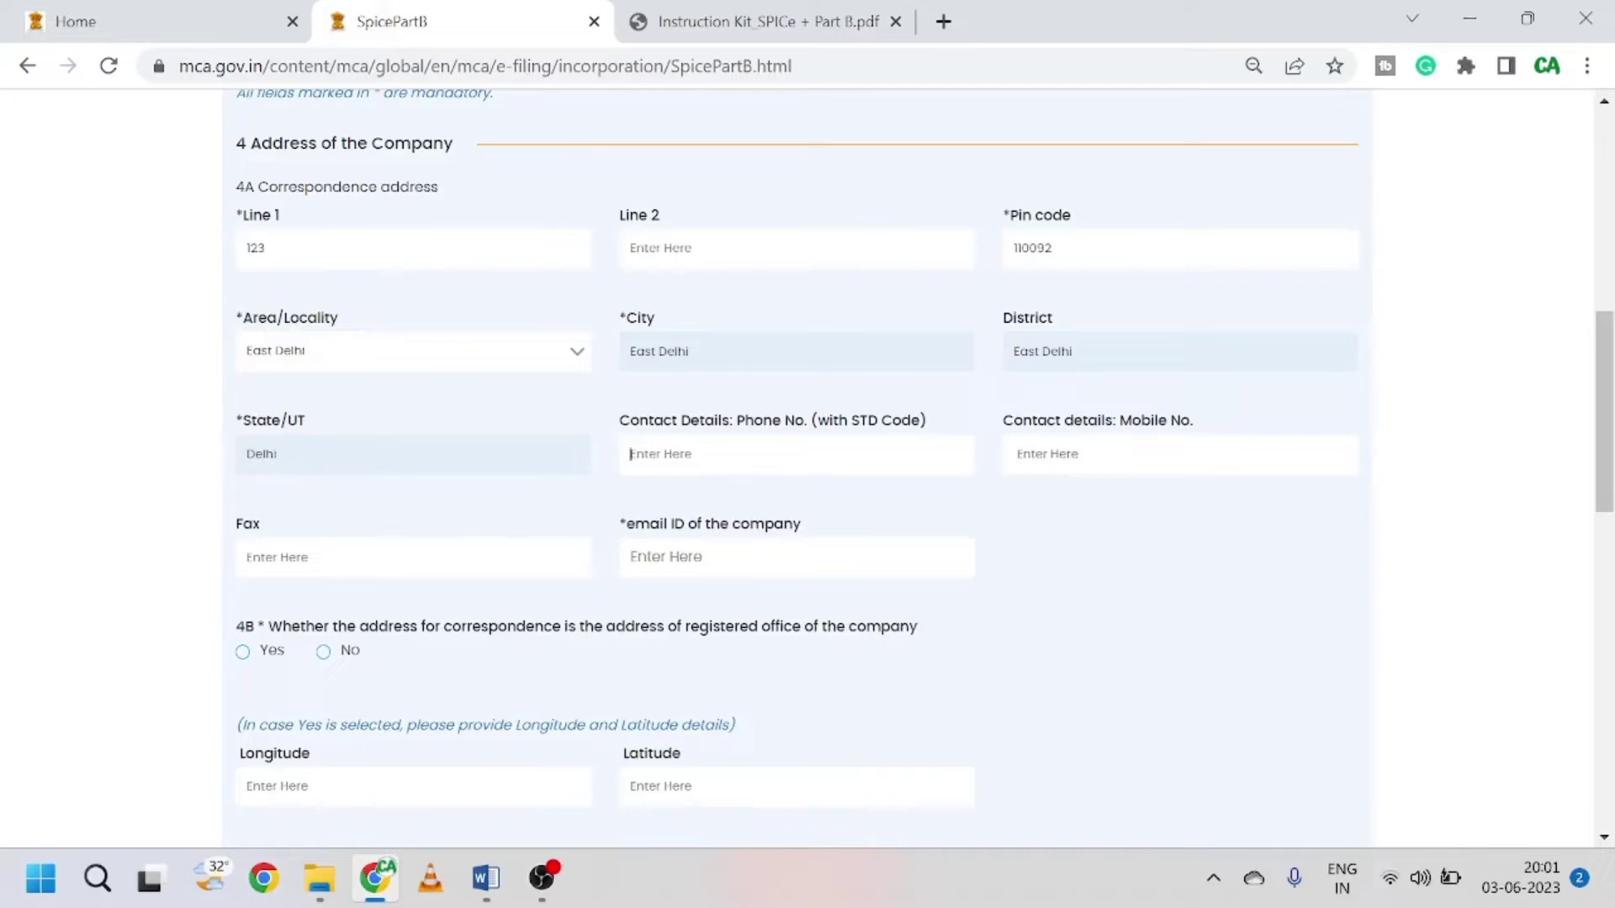
key("Tab")
scroll(991, 508, "down", 3)
scroll(1140, 338, "up", 1)
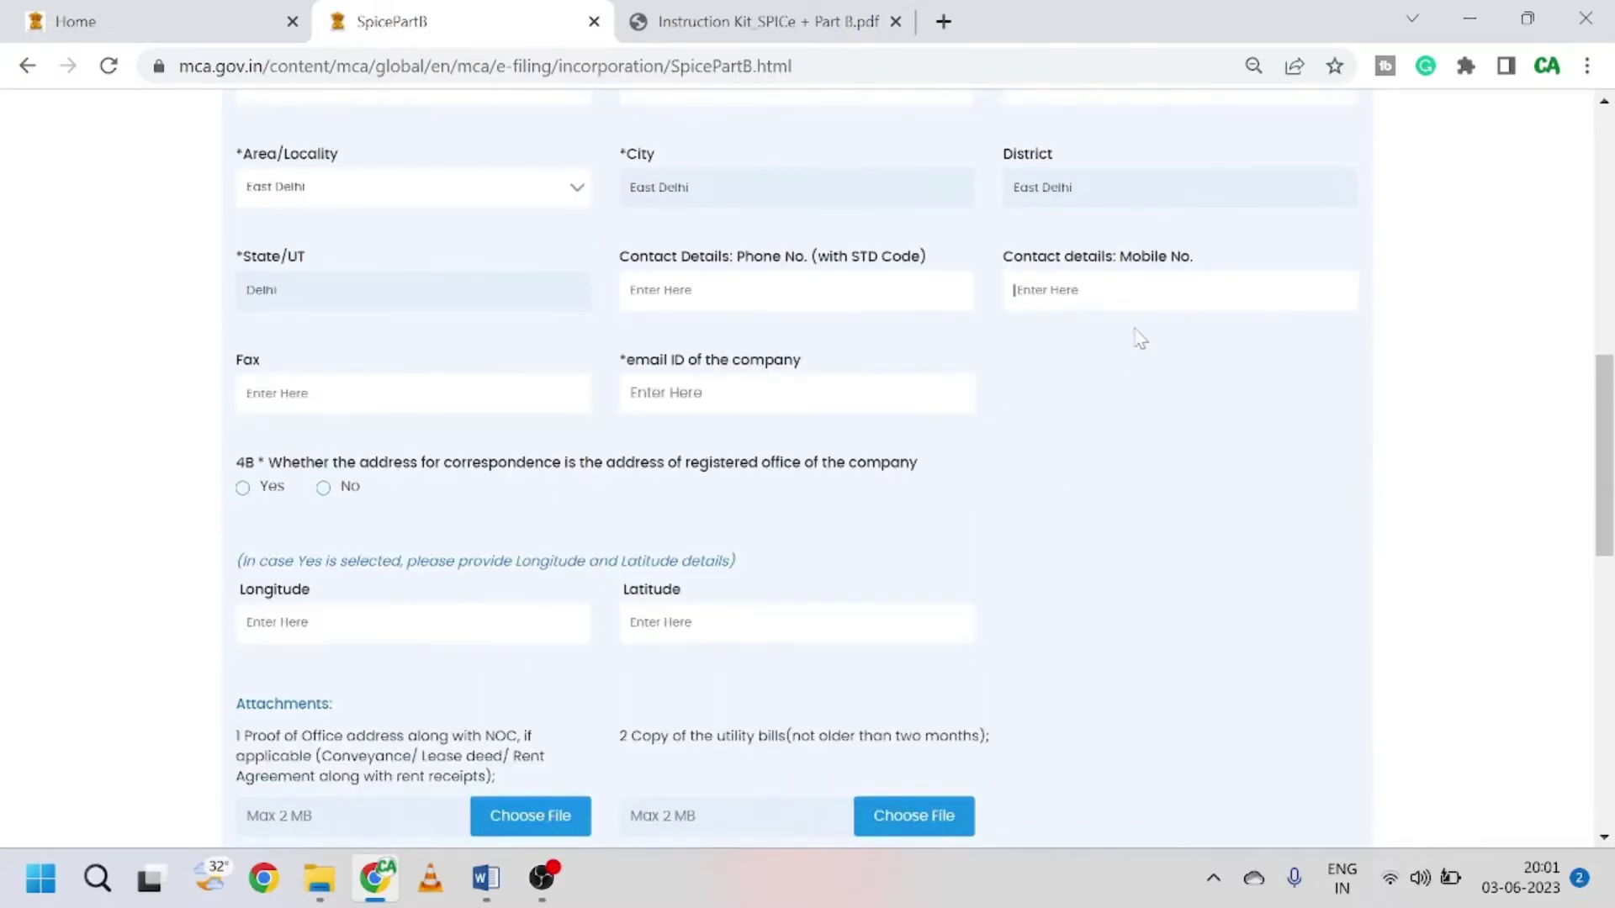
scroll(1140, 338, "up", 1)
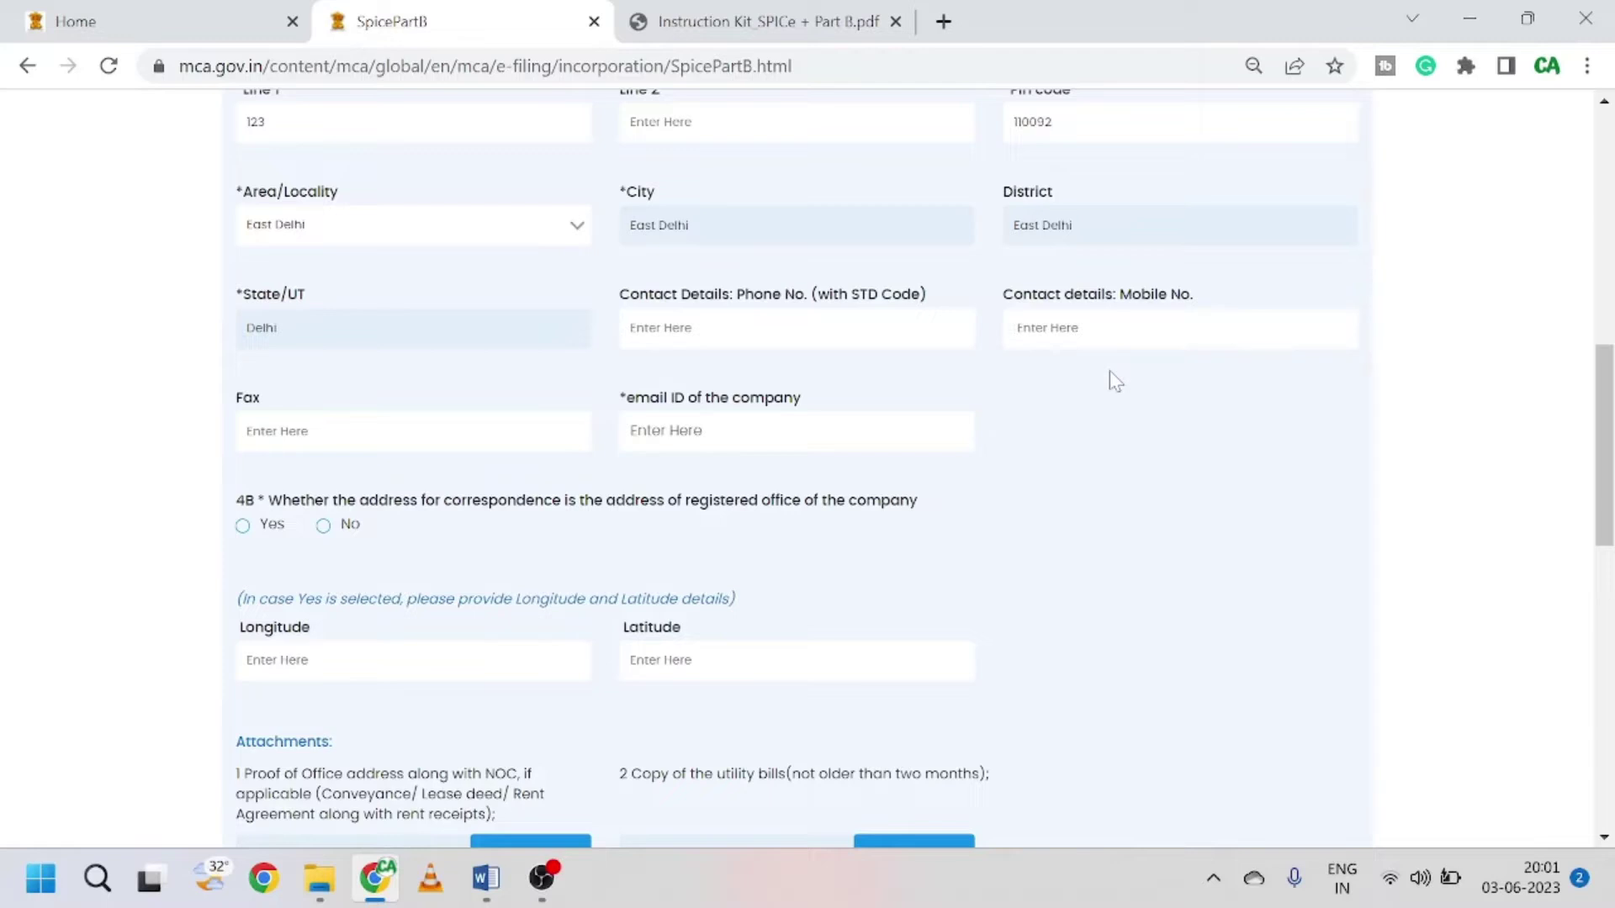
type("980000000")
left_click(1109, 371)
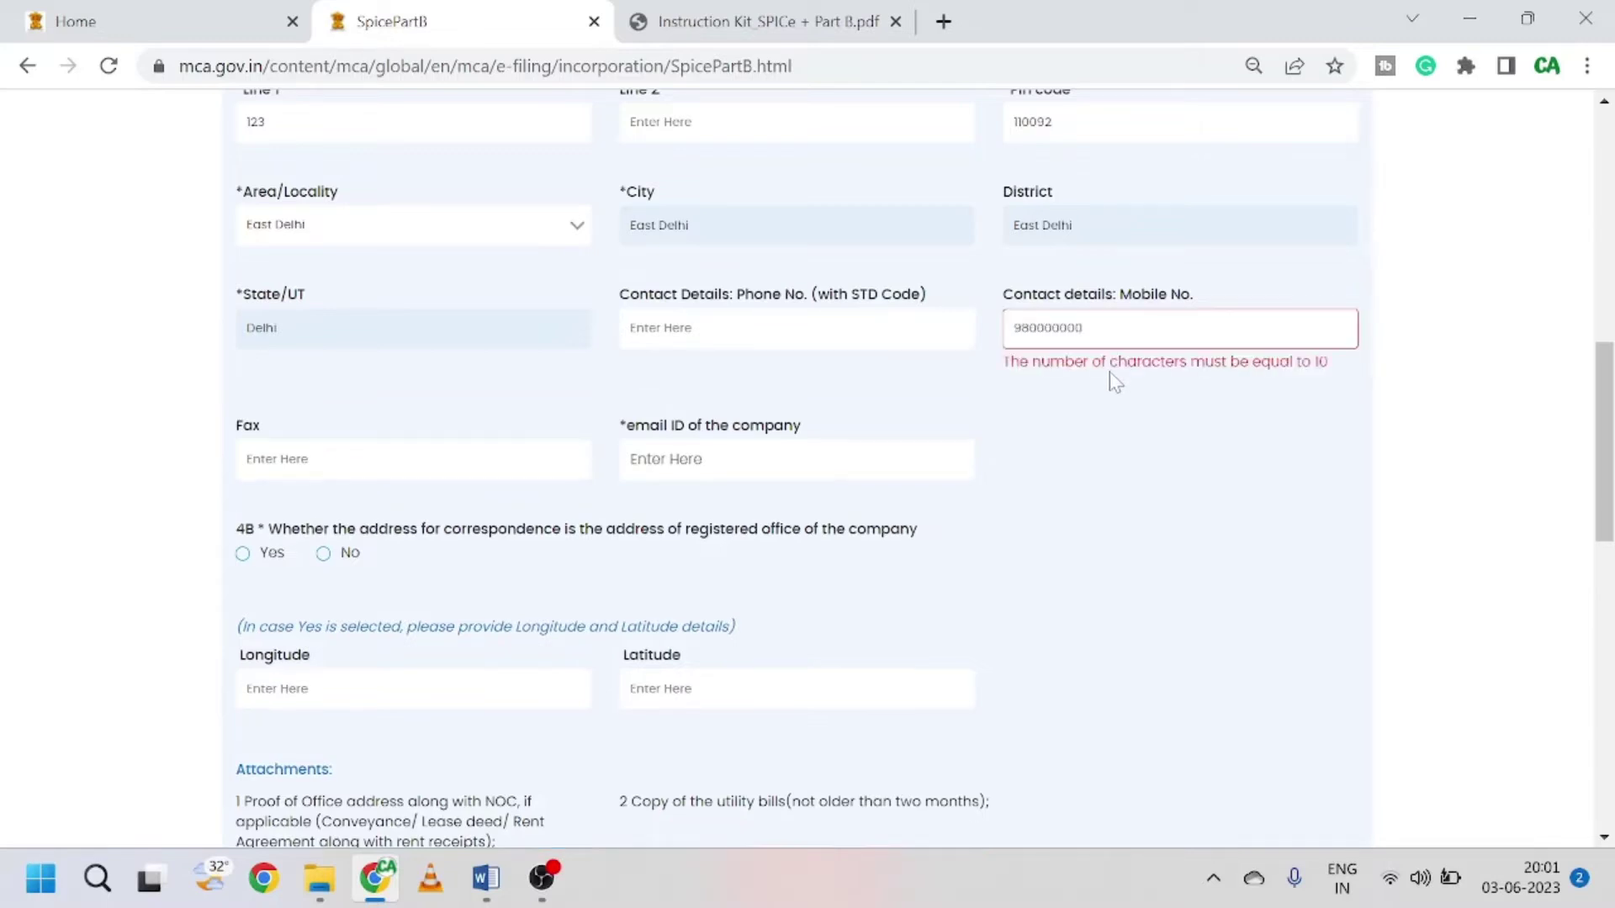
type("0")
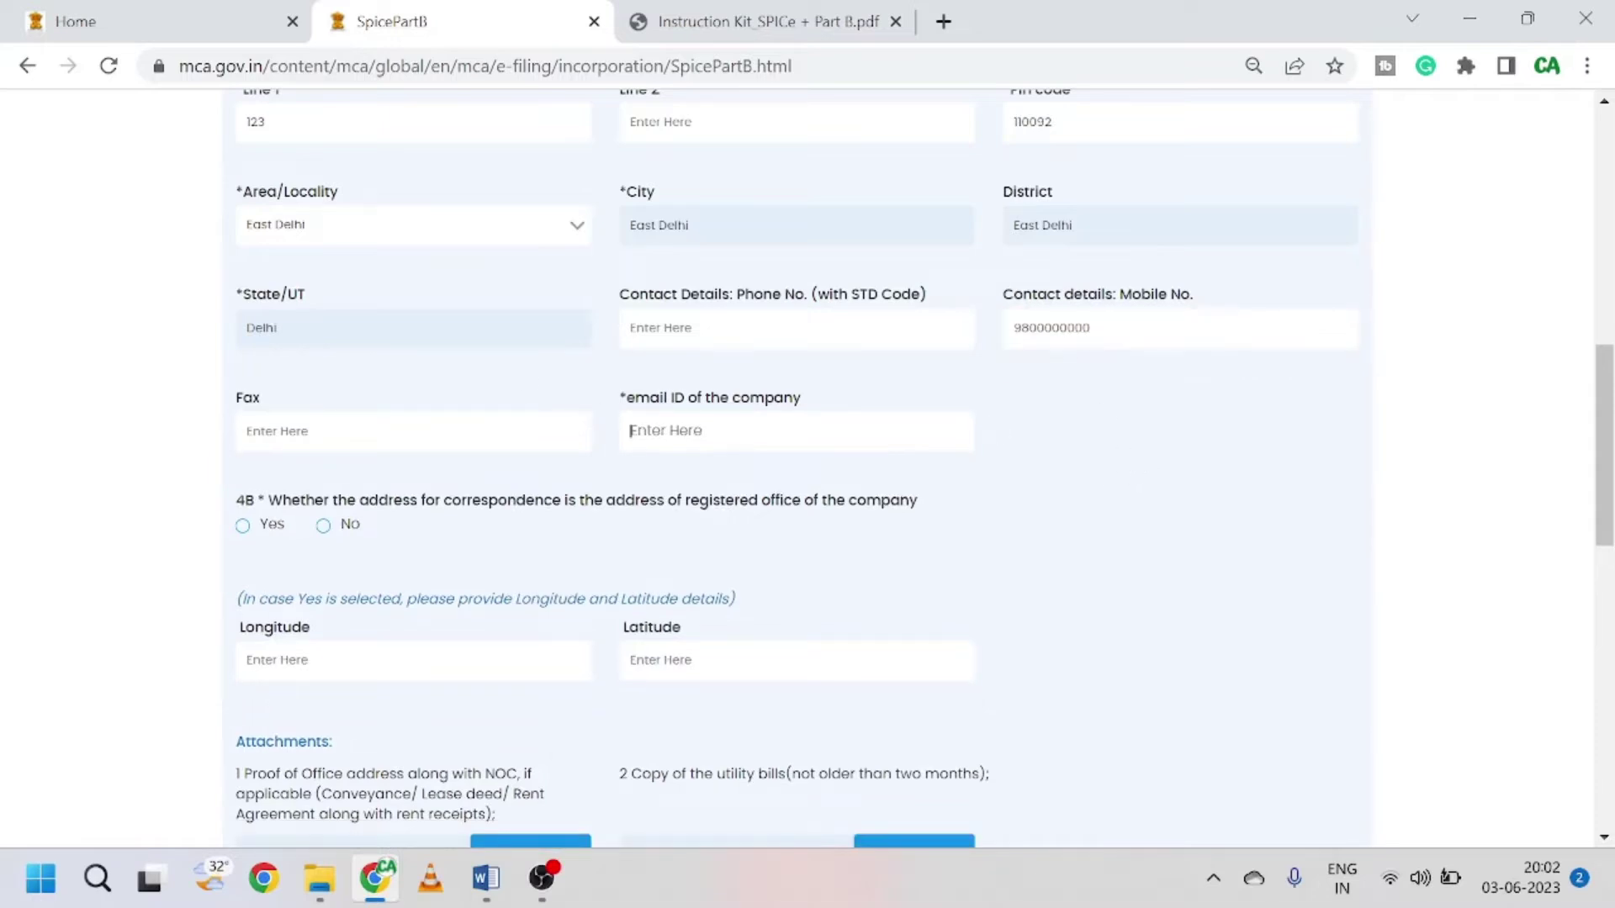
type("xyz@")
type("gmail.com")
scroll(445, 538, "down", 1)
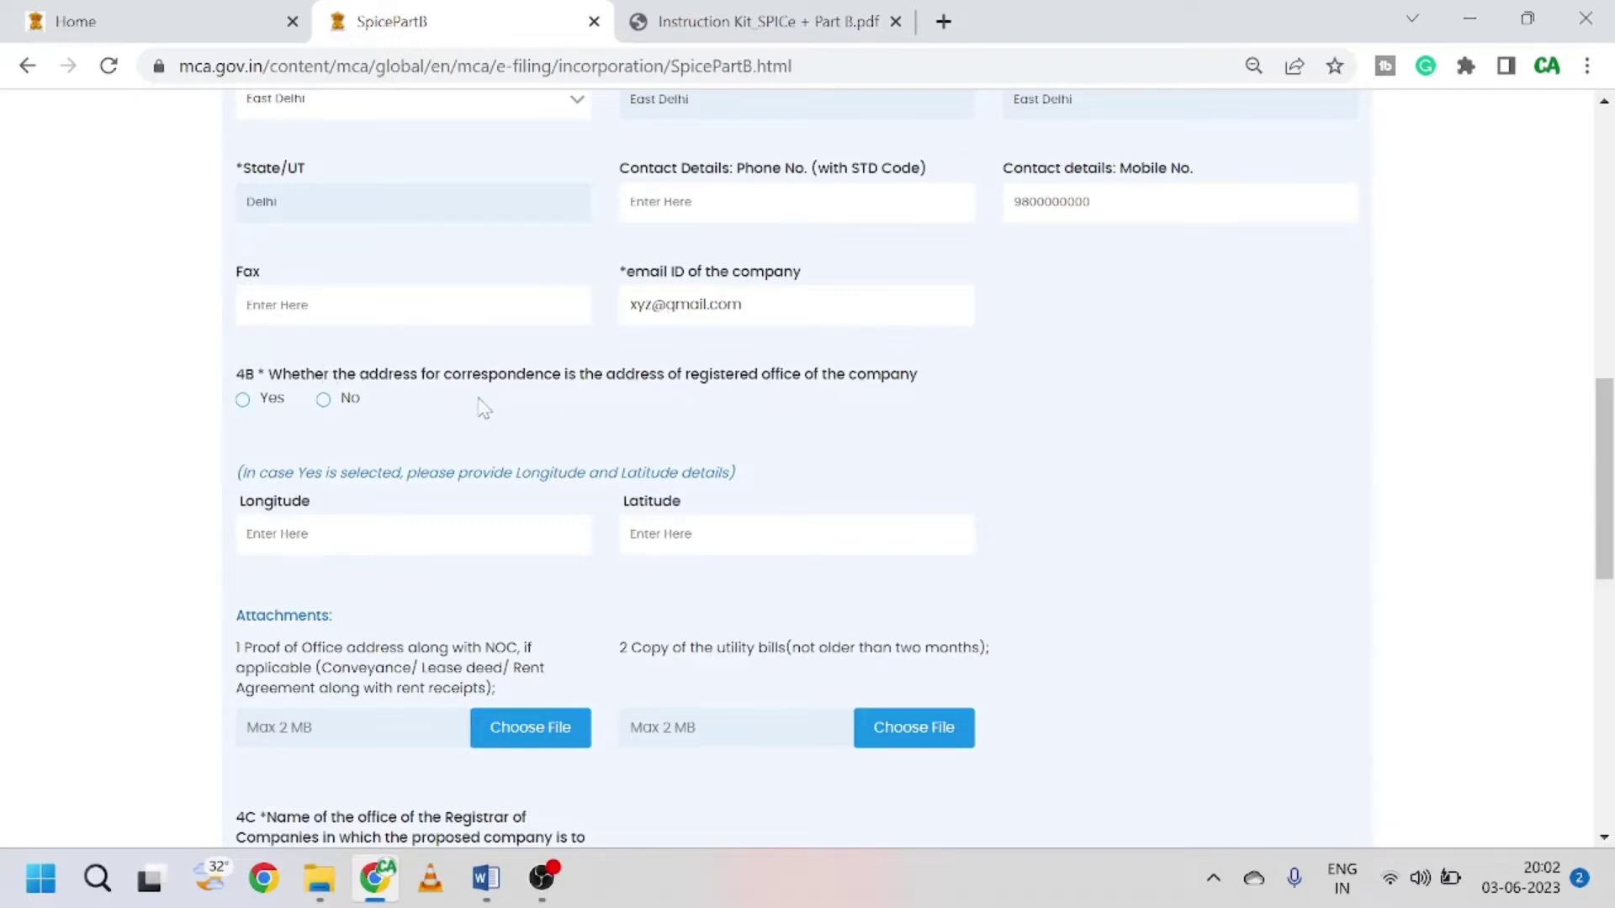
scroll(481, 408, "up", 3)
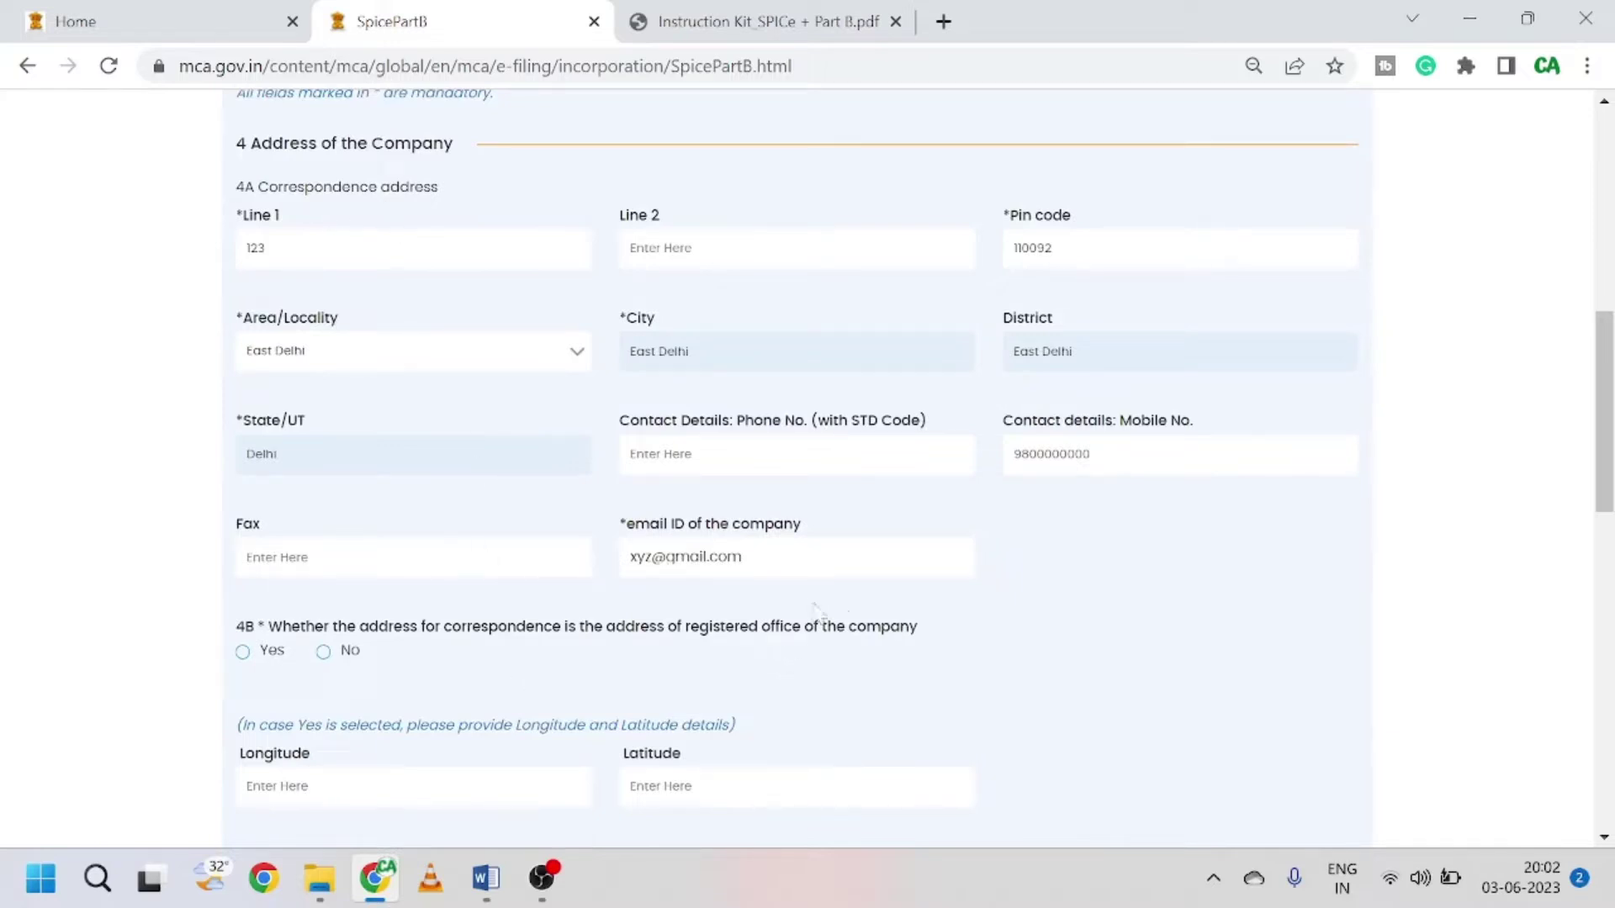
Step: Answer Yes to 4B and enter longitude 12.1254152 and latitude 11.23232
scroll(620, 626, "down", 1)
scroll(620, 627, "down", 2)
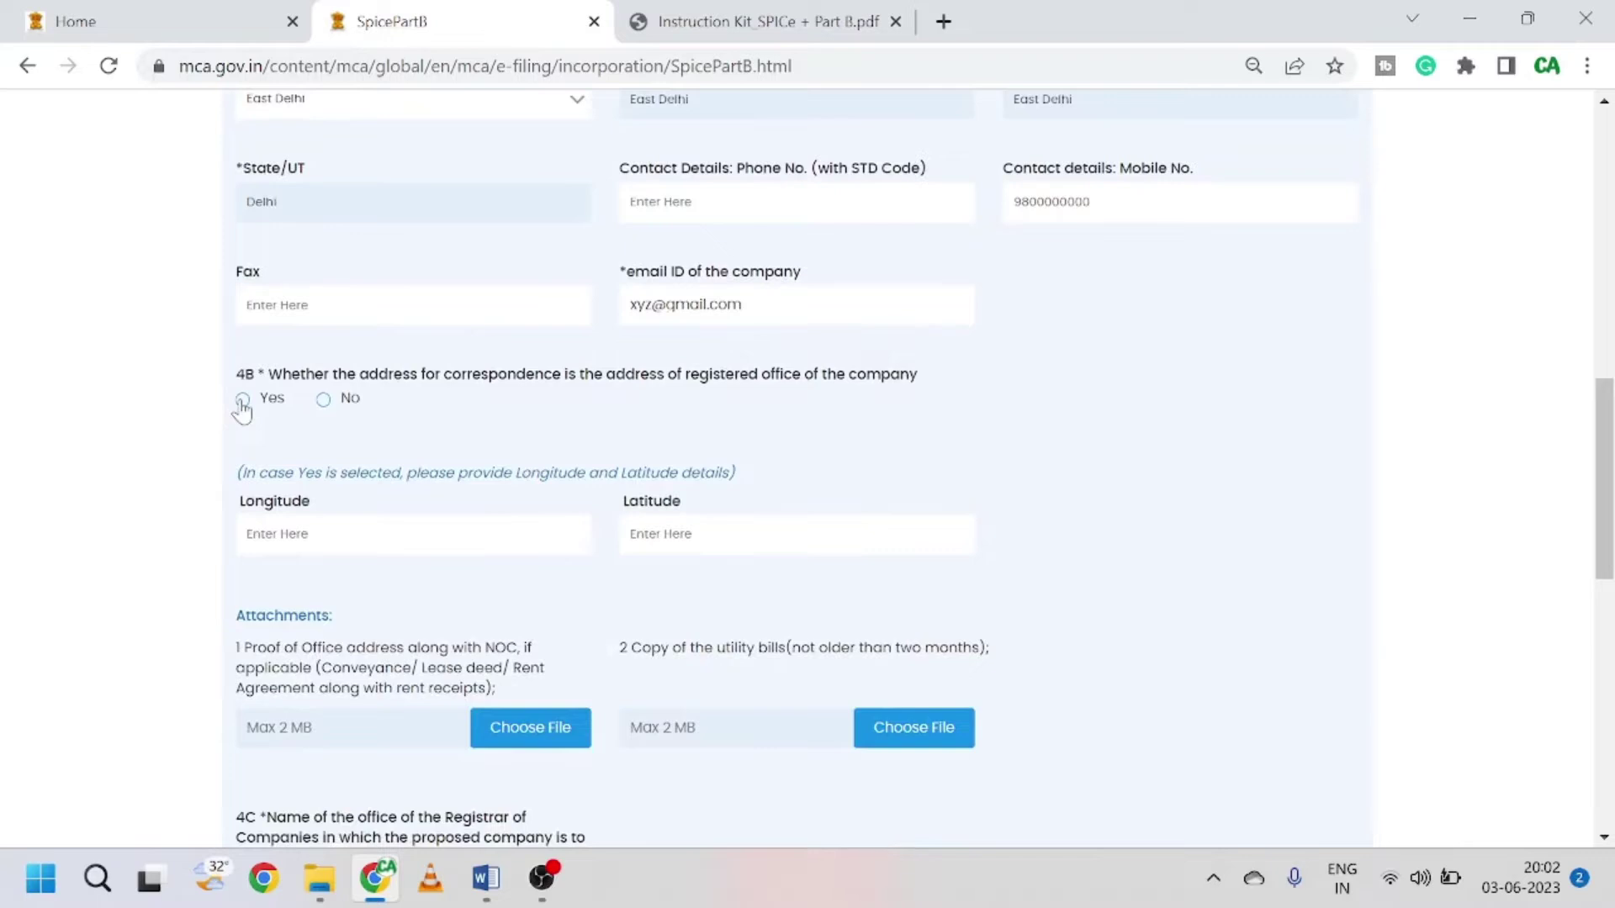
left_click(242, 400)
scroll(454, 452, "down", 1)
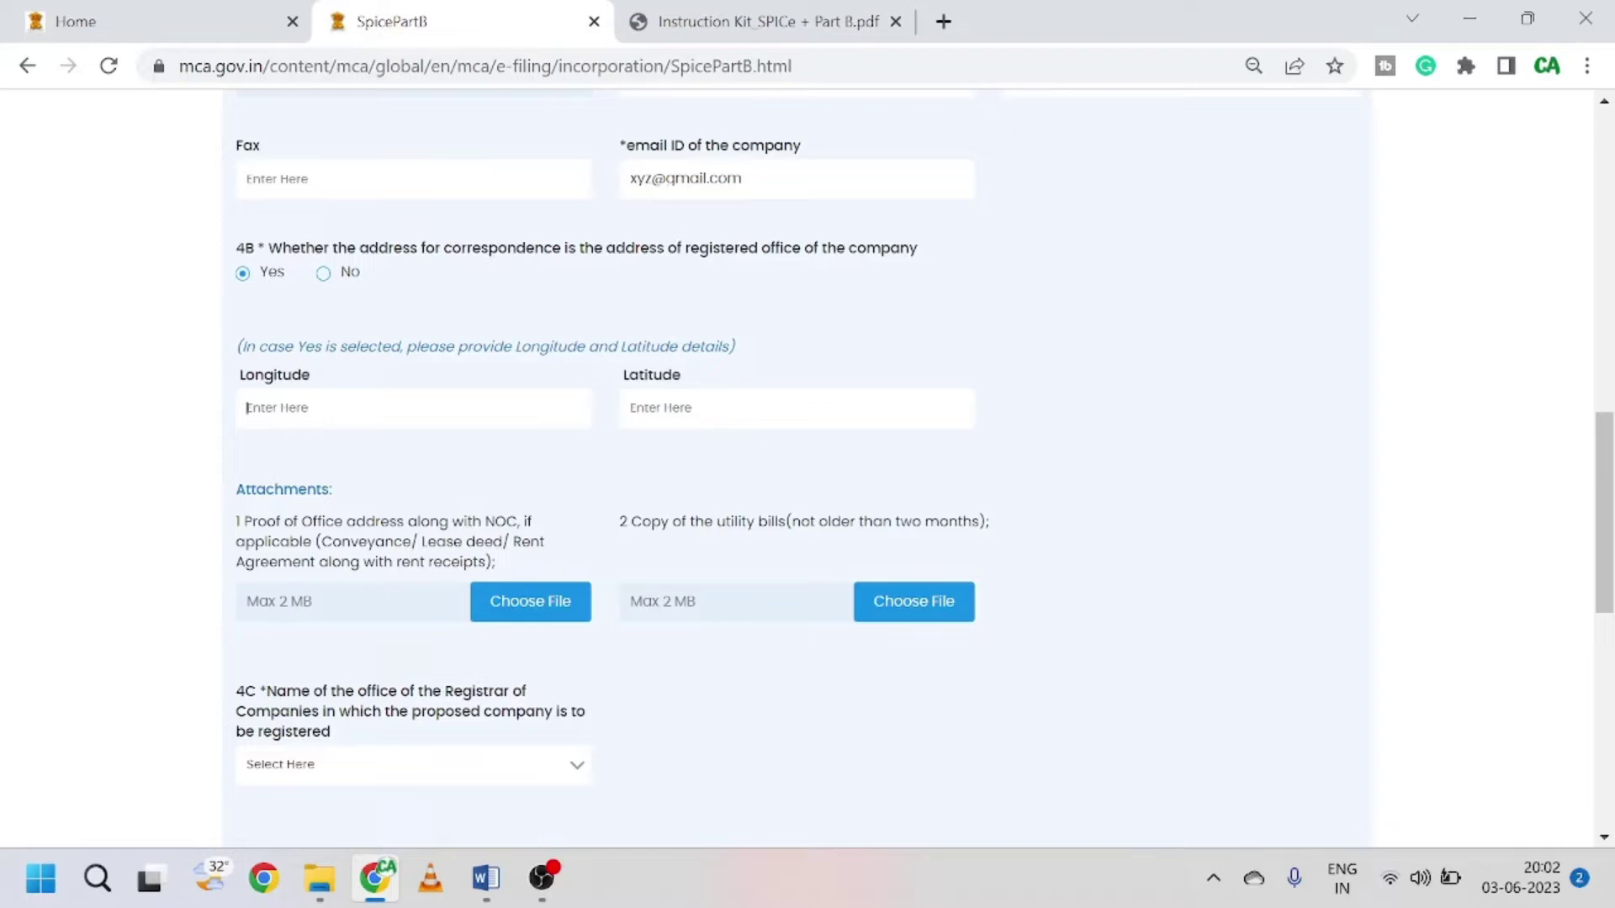
type("12.1254152")
left_click(630, 407)
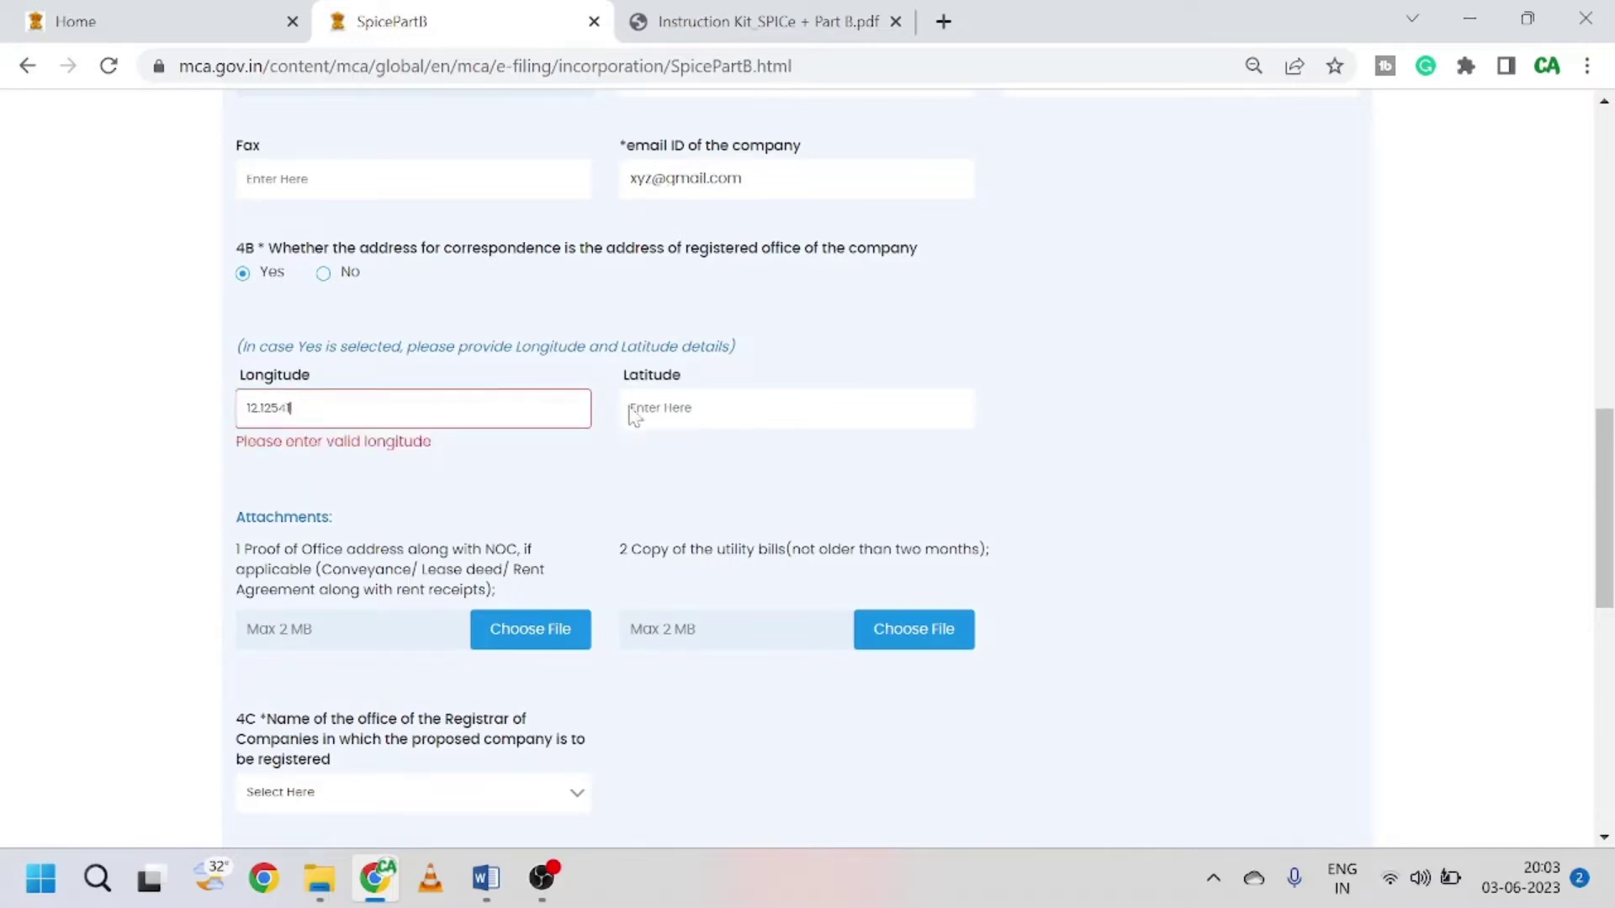
type("1")
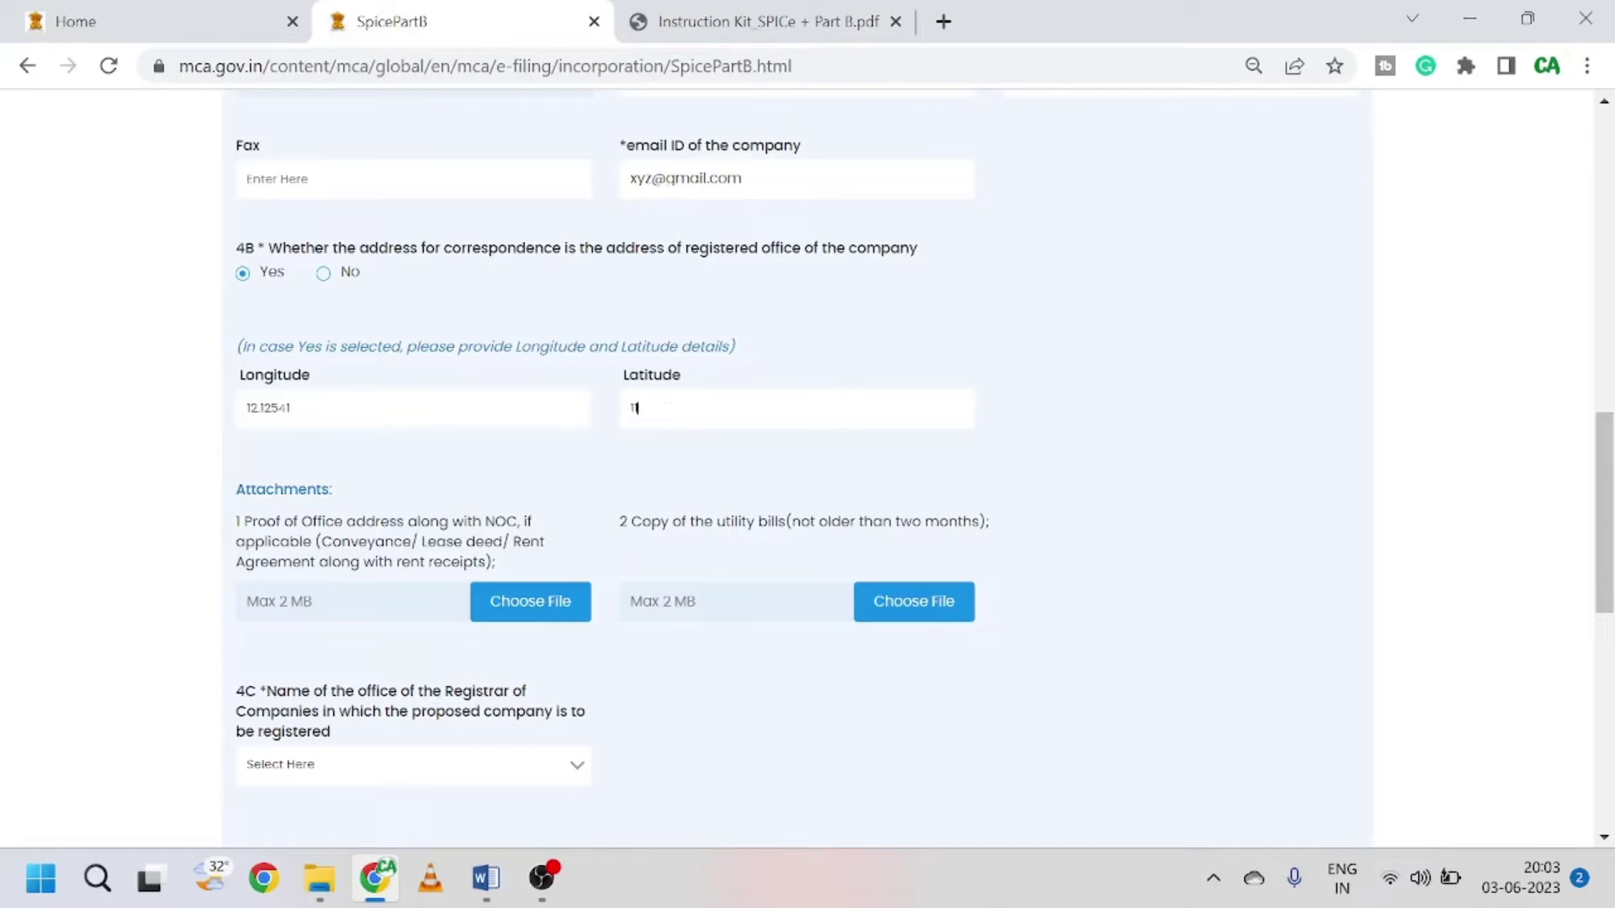
type("1.23232")
scroll(719, 450, "down", 3)
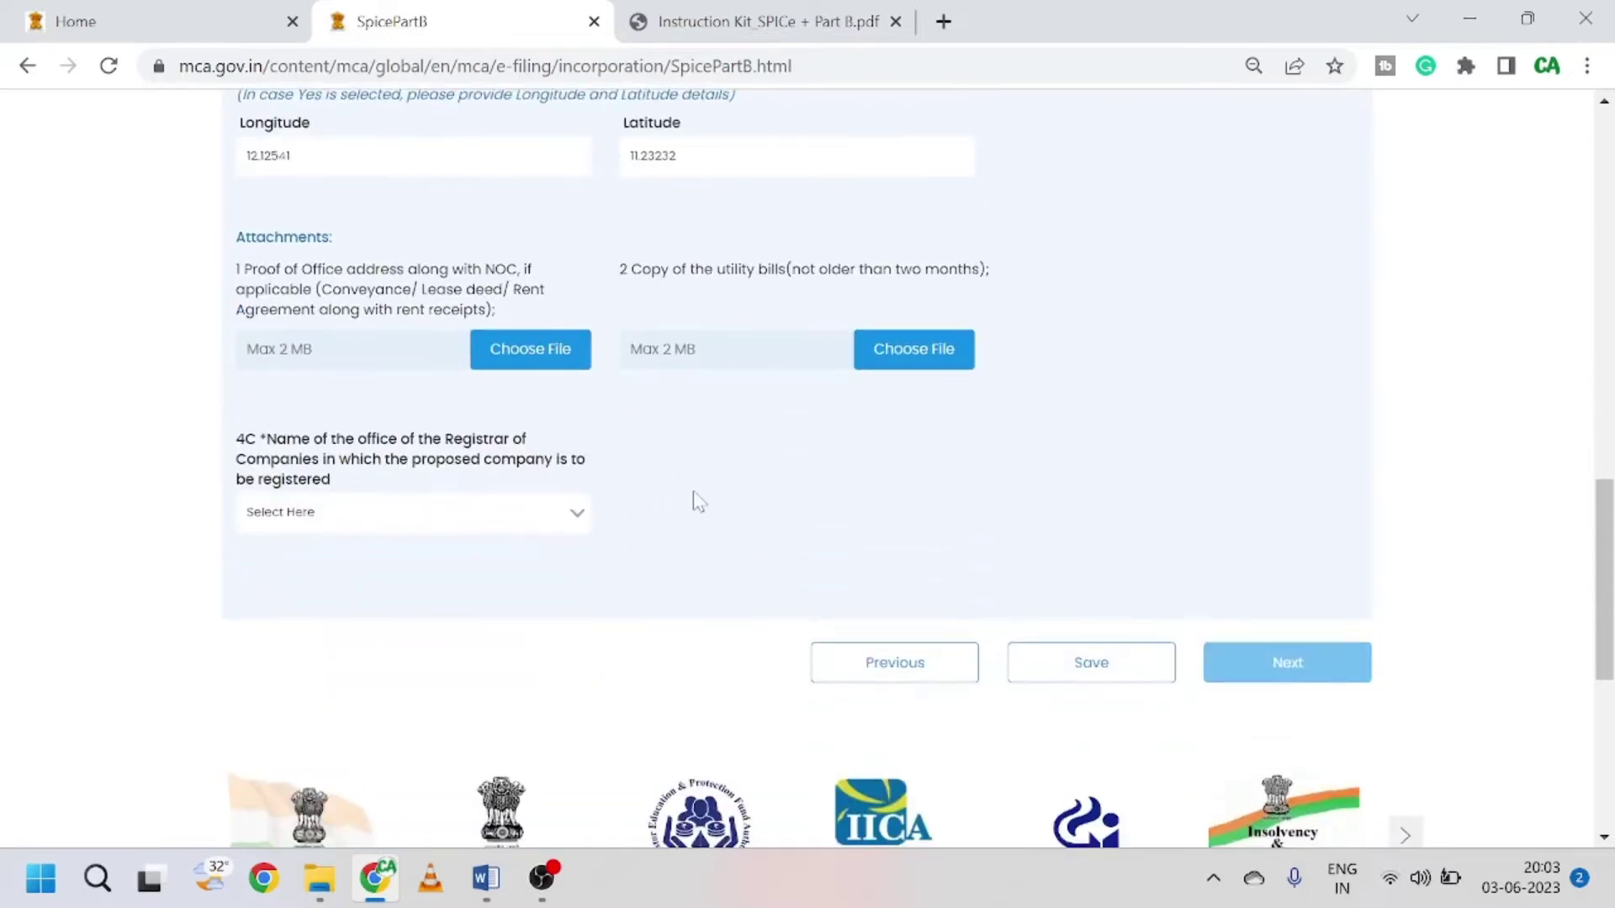
scroll(697, 502, "up", 1)
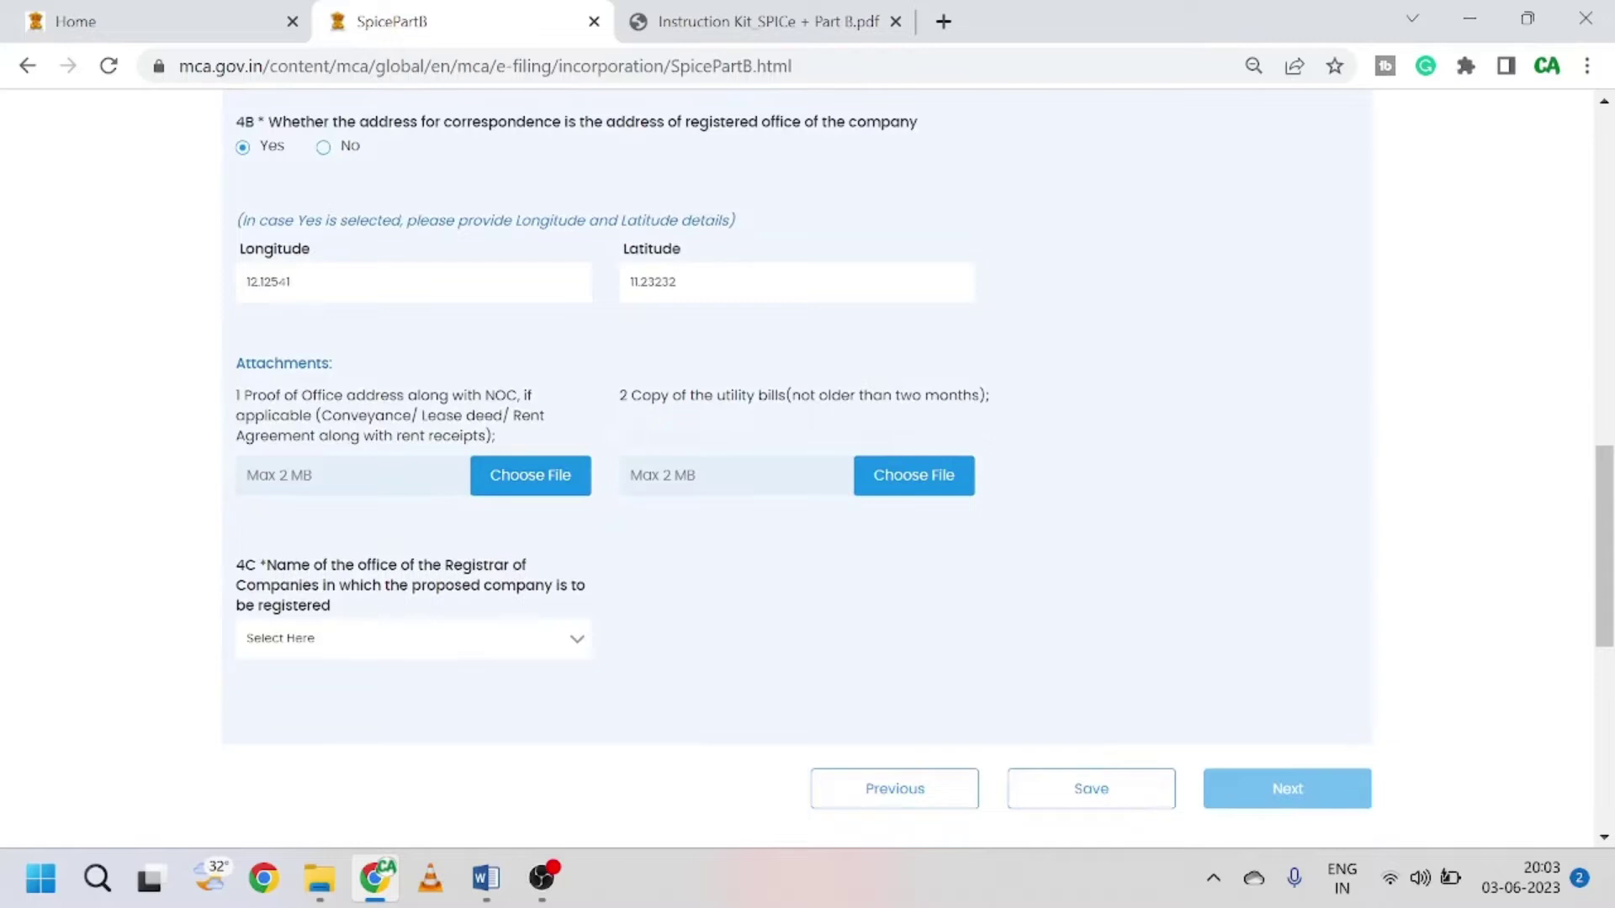
Step: Browse the one person company folder for an office address proof, then cancel without choosing
left_click(515, 494)
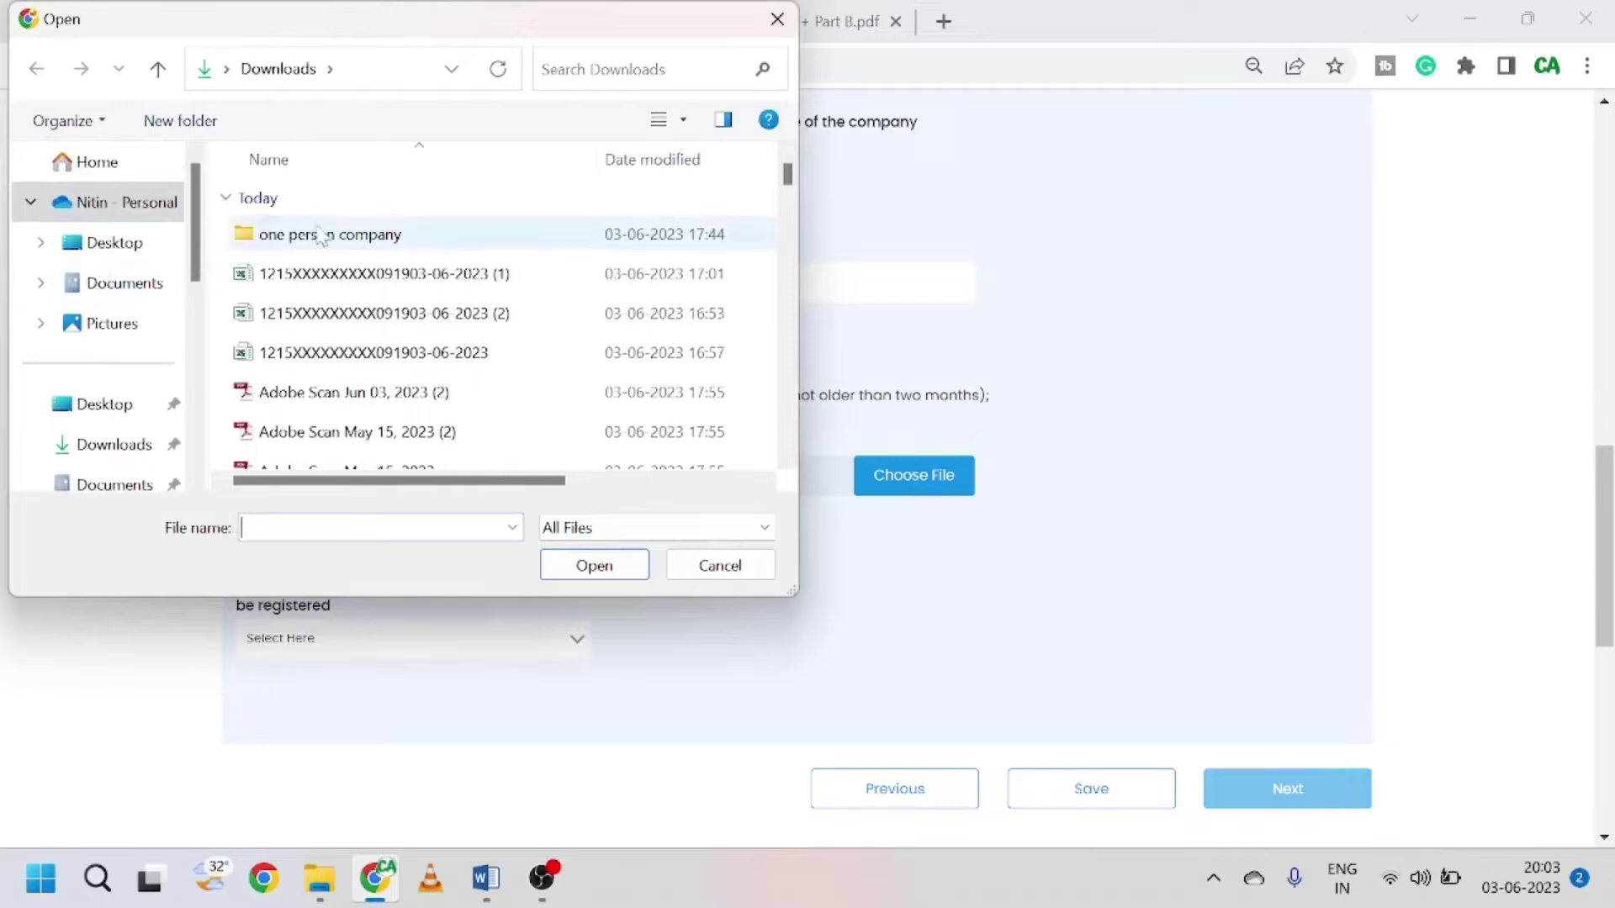
double_click(318, 236)
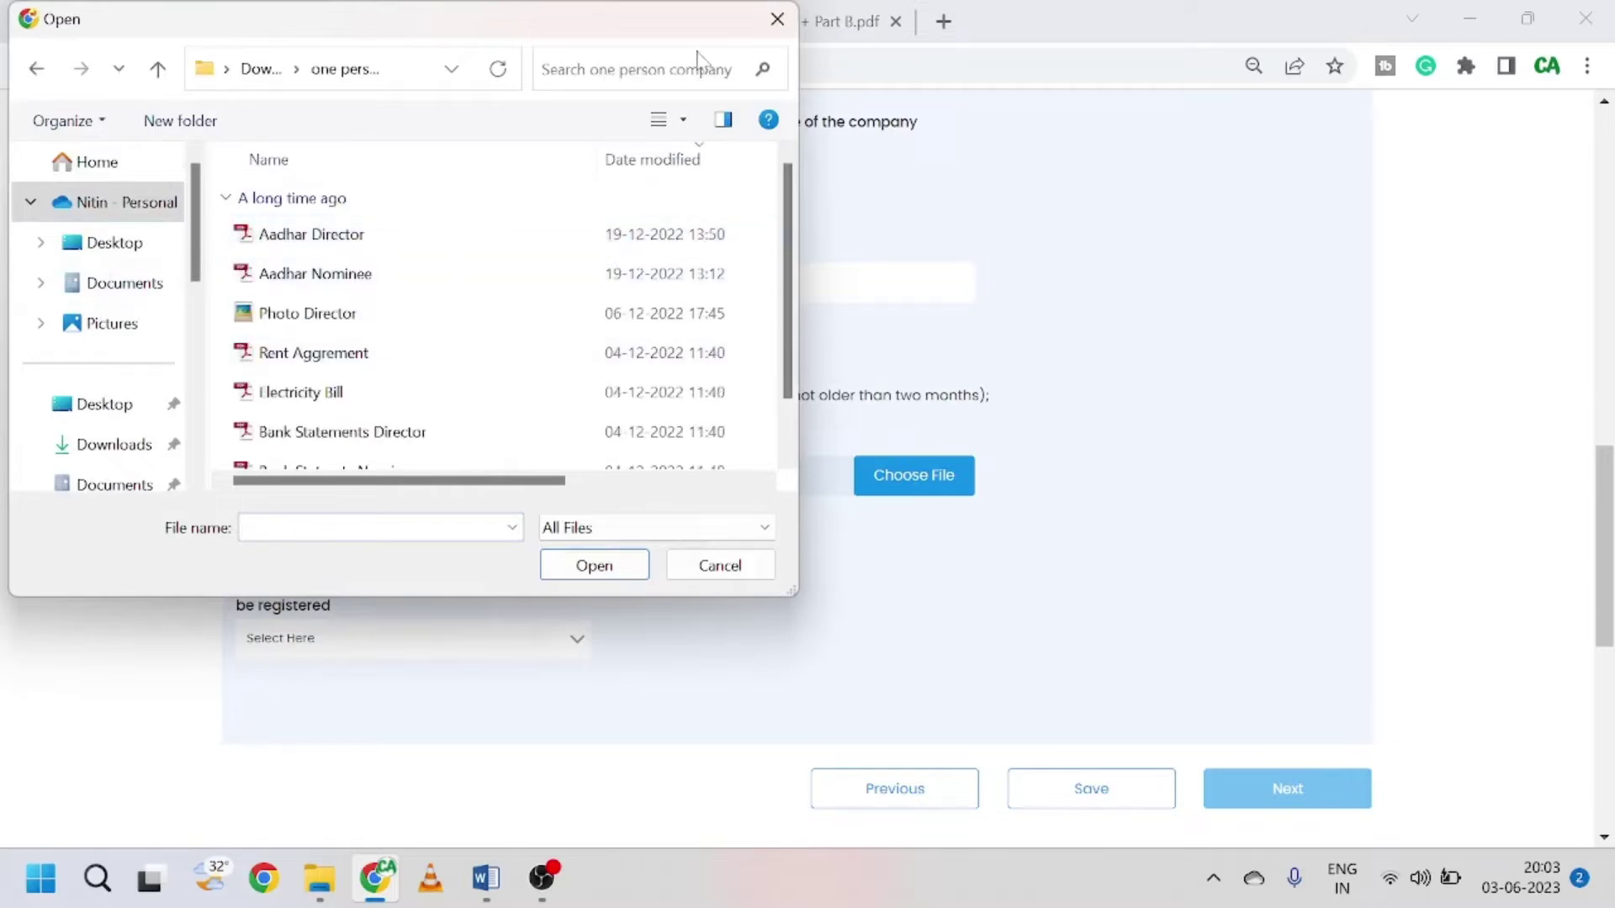
scroll(393, 311, "down", 1)
scroll(374, 370, "up", 1)
scroll(370, 384, "down", 1)
scroll(370, 385, "up", 1)
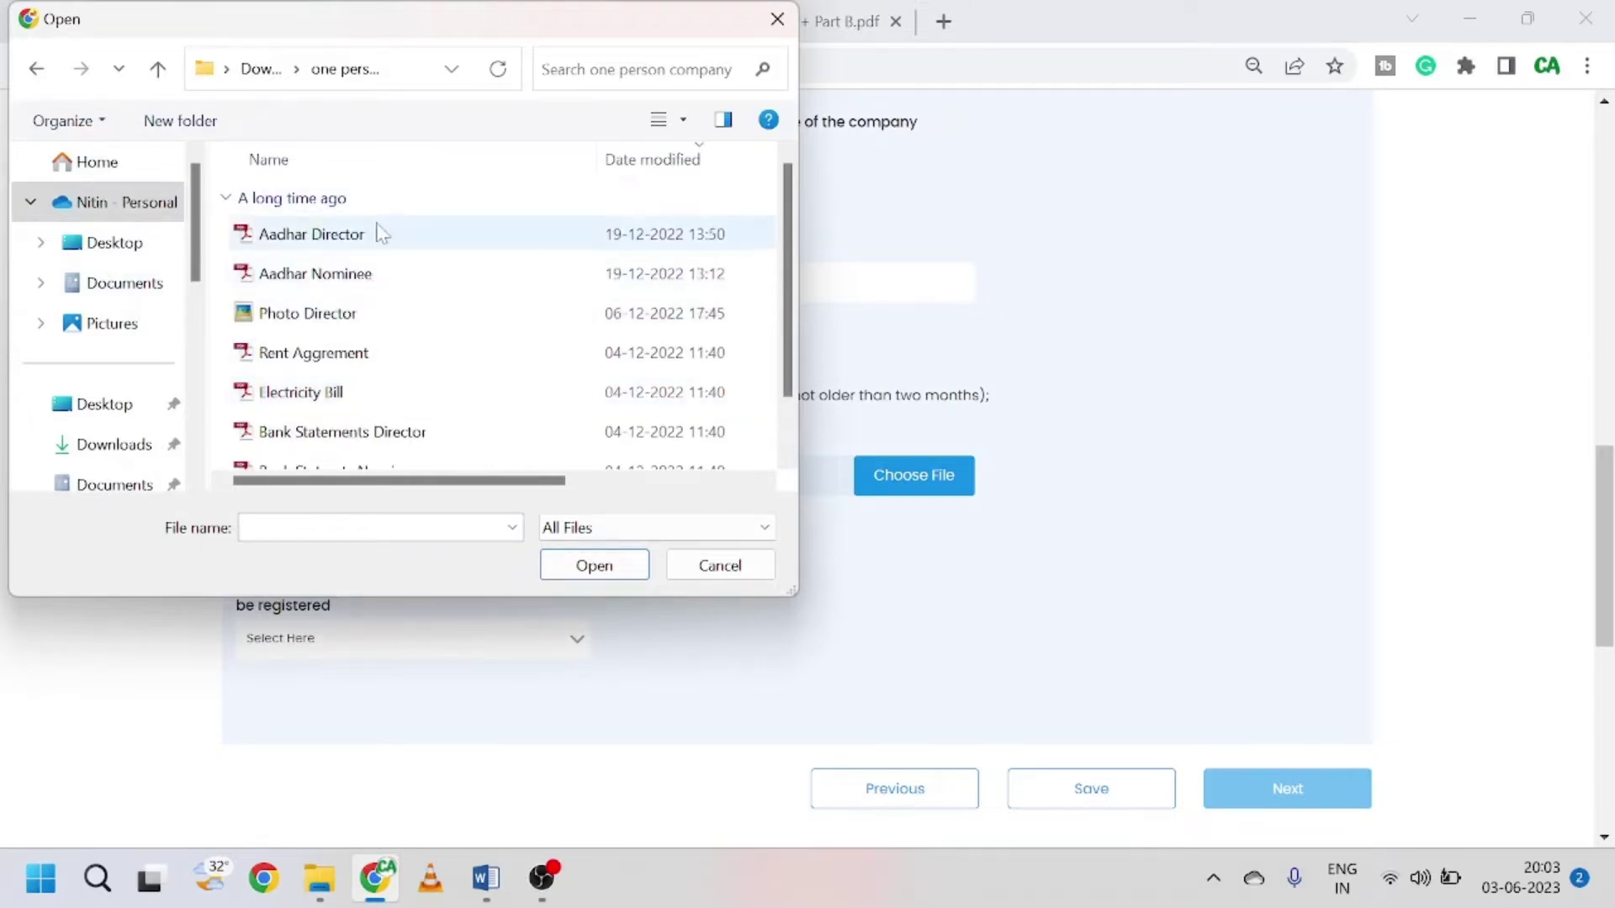
scroll(345, 363, "down", 1)
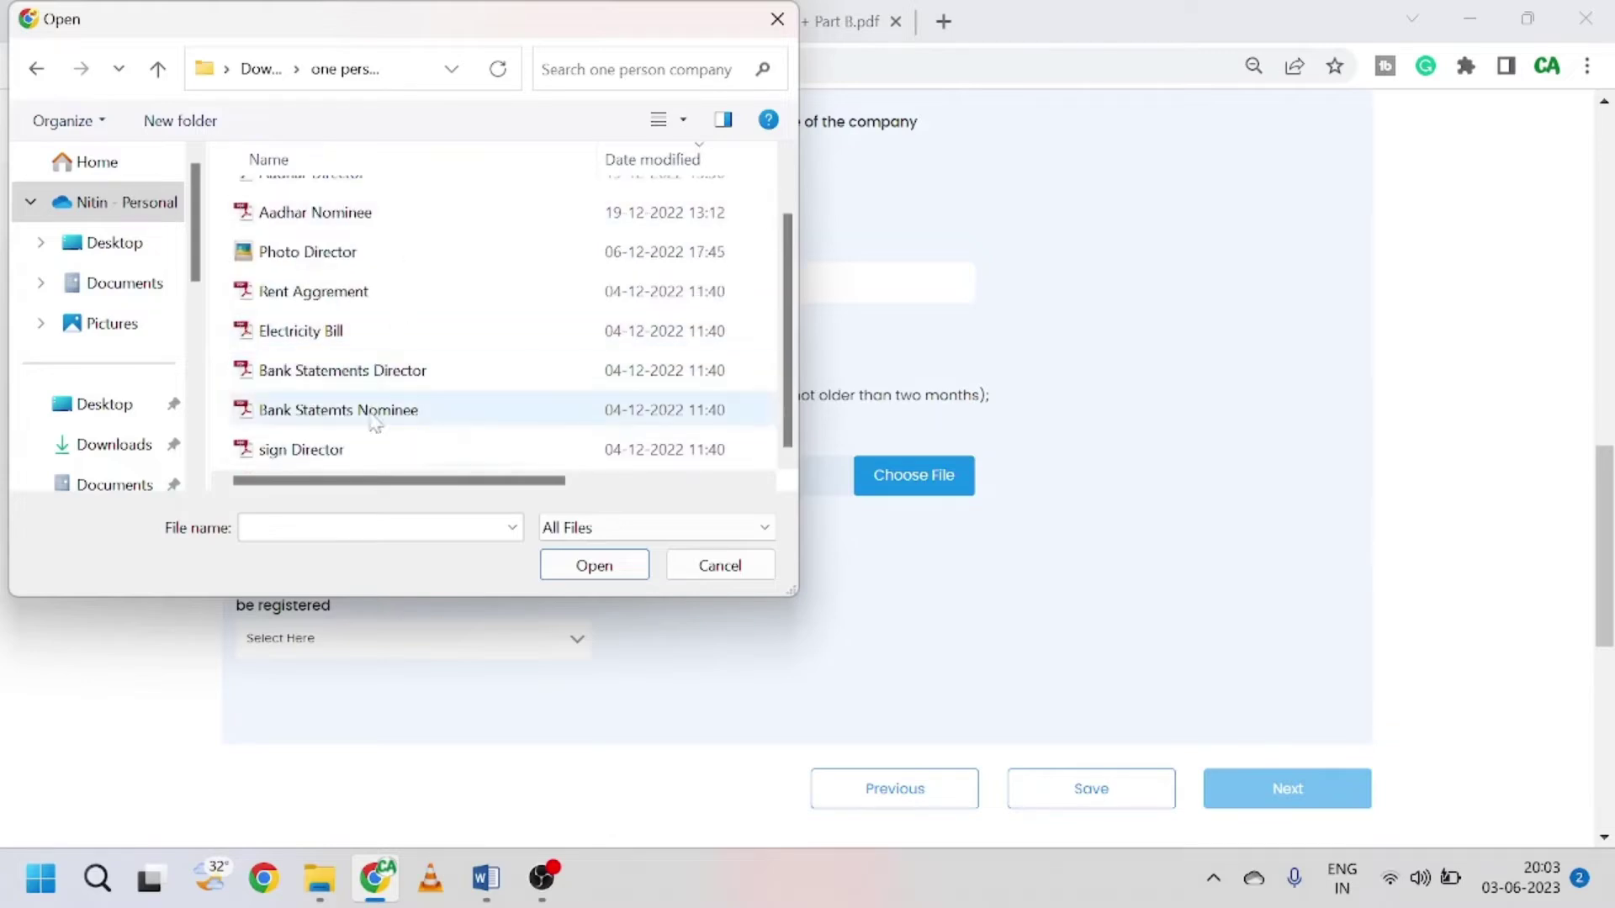
scroll(378, 454, "up", 1)
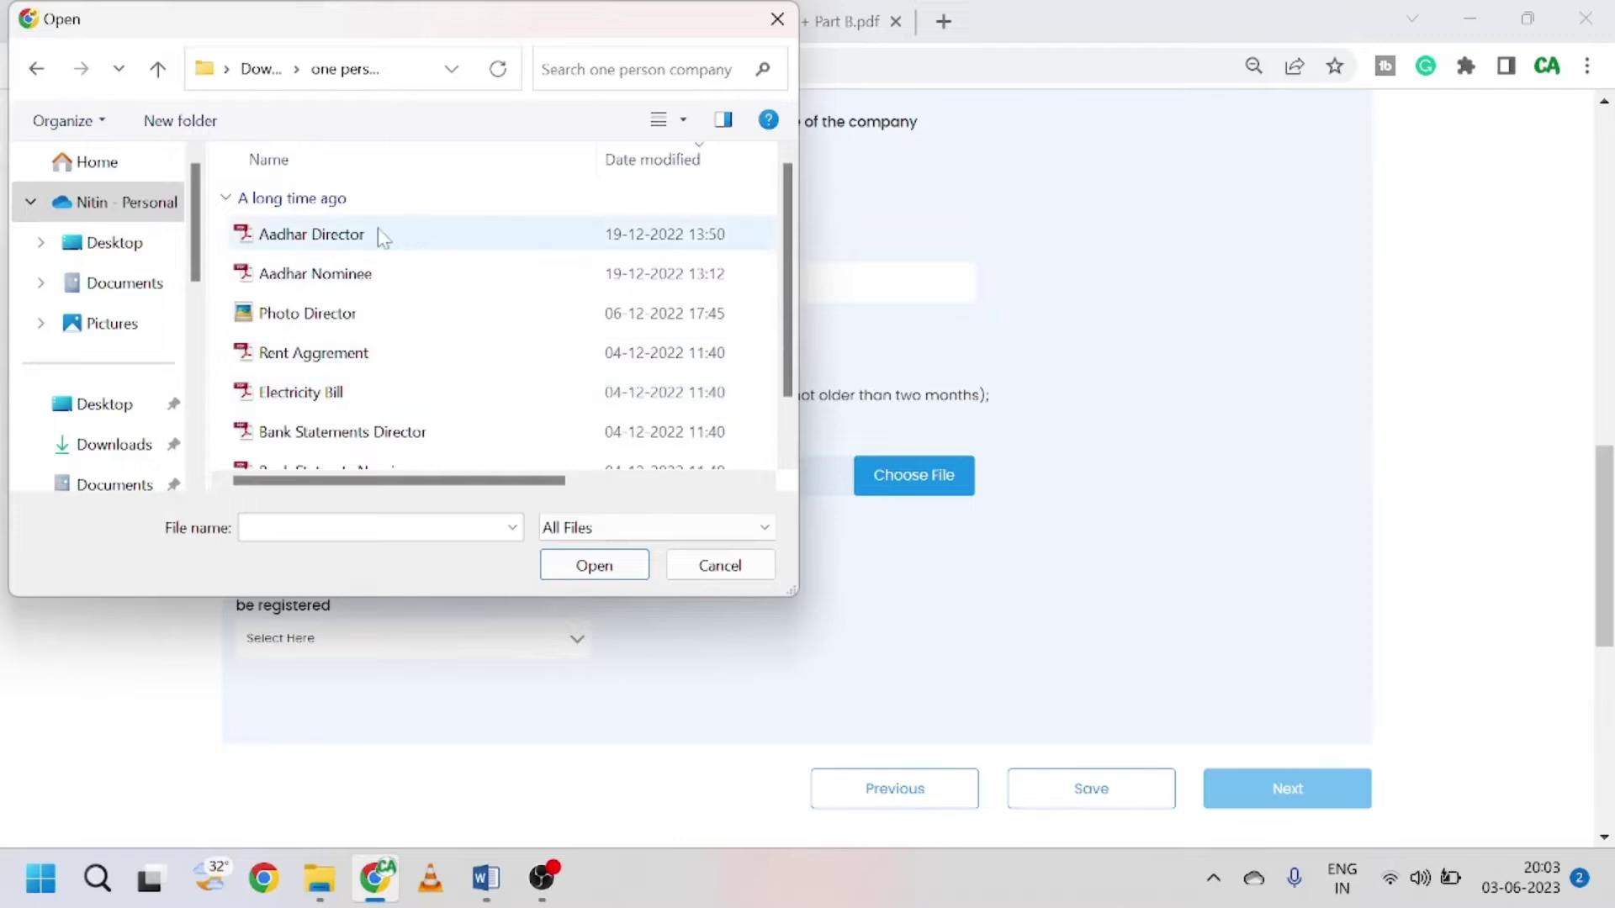
scroll(409, 381, "down", 1)
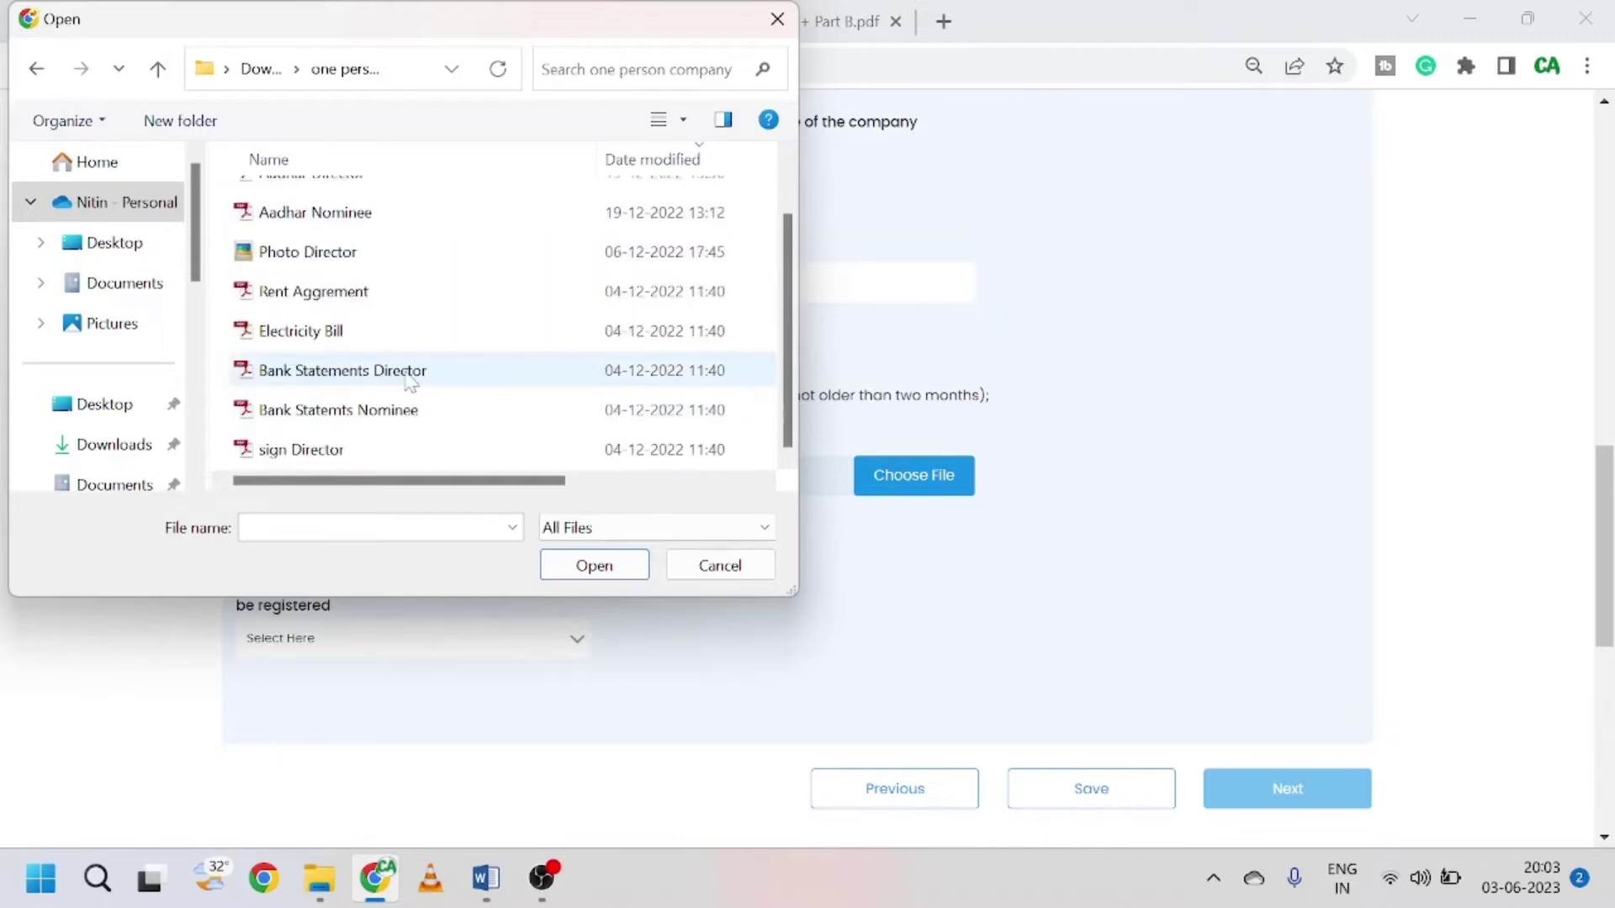
scroll(404, 362, "up", 1)
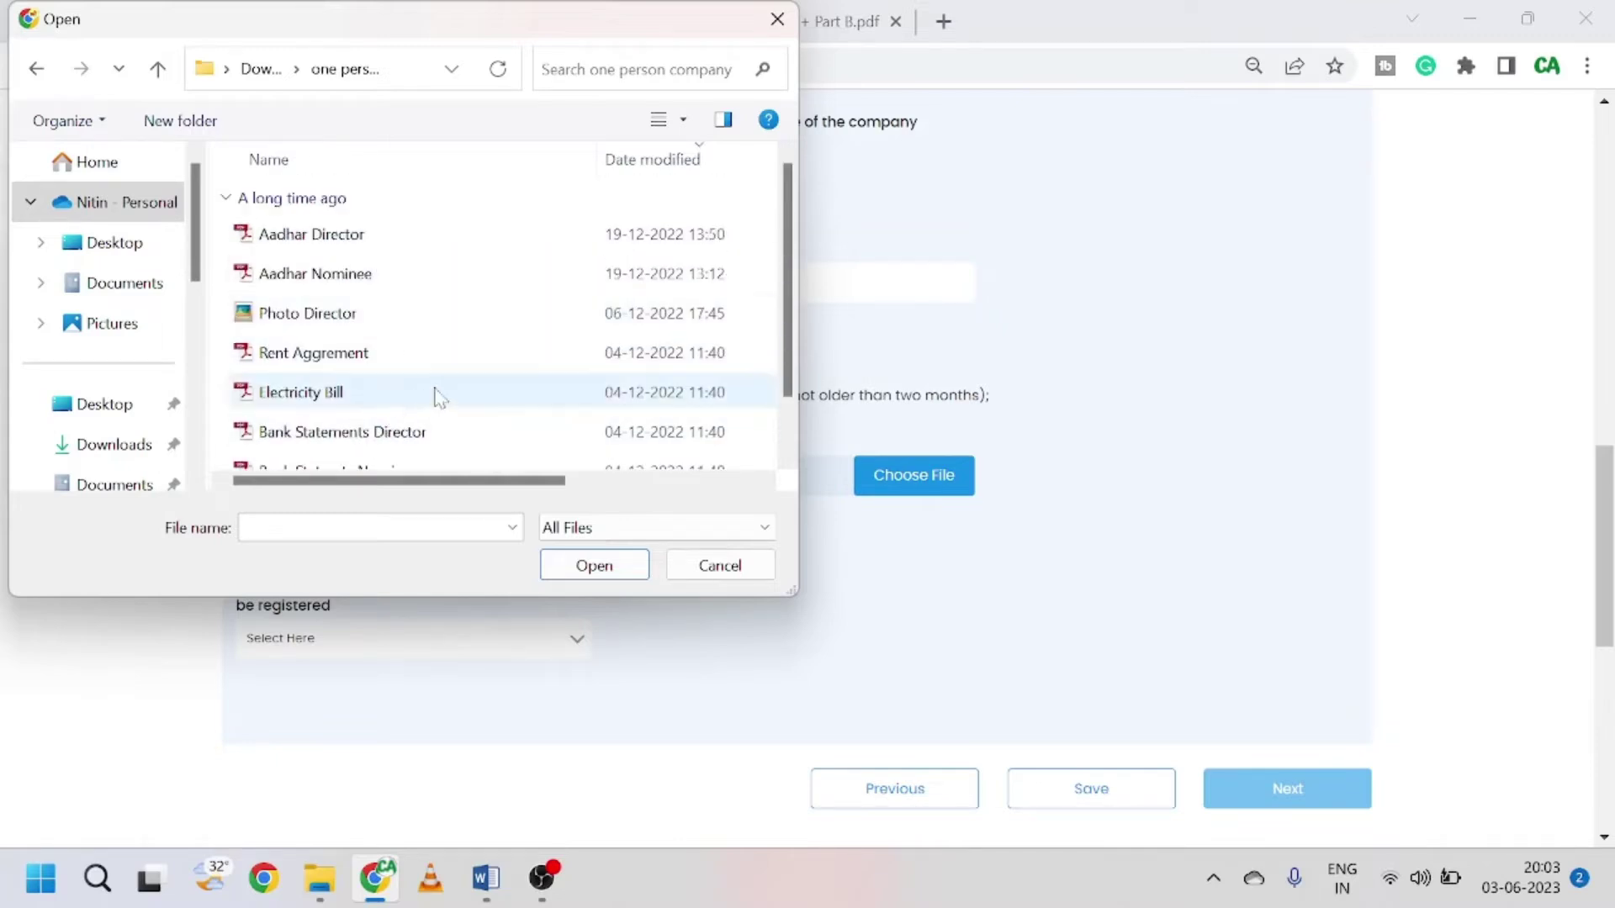
left_click(743, 575)
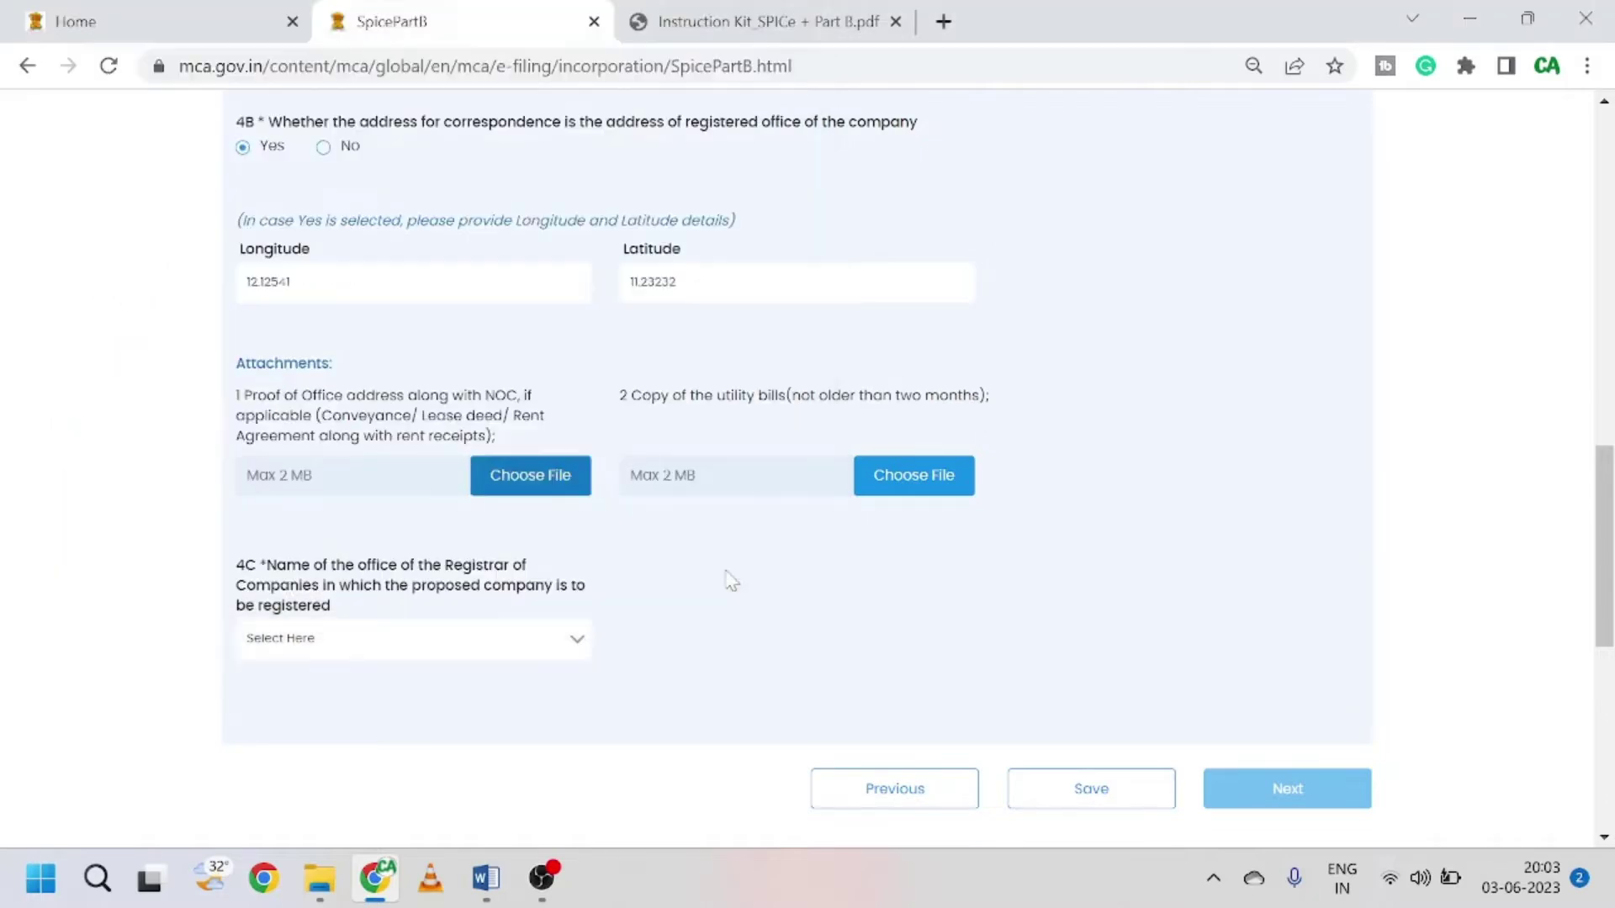
Step: Attach Rent Aggrement from the one person company folder as office address proof
left_click(516, 471)
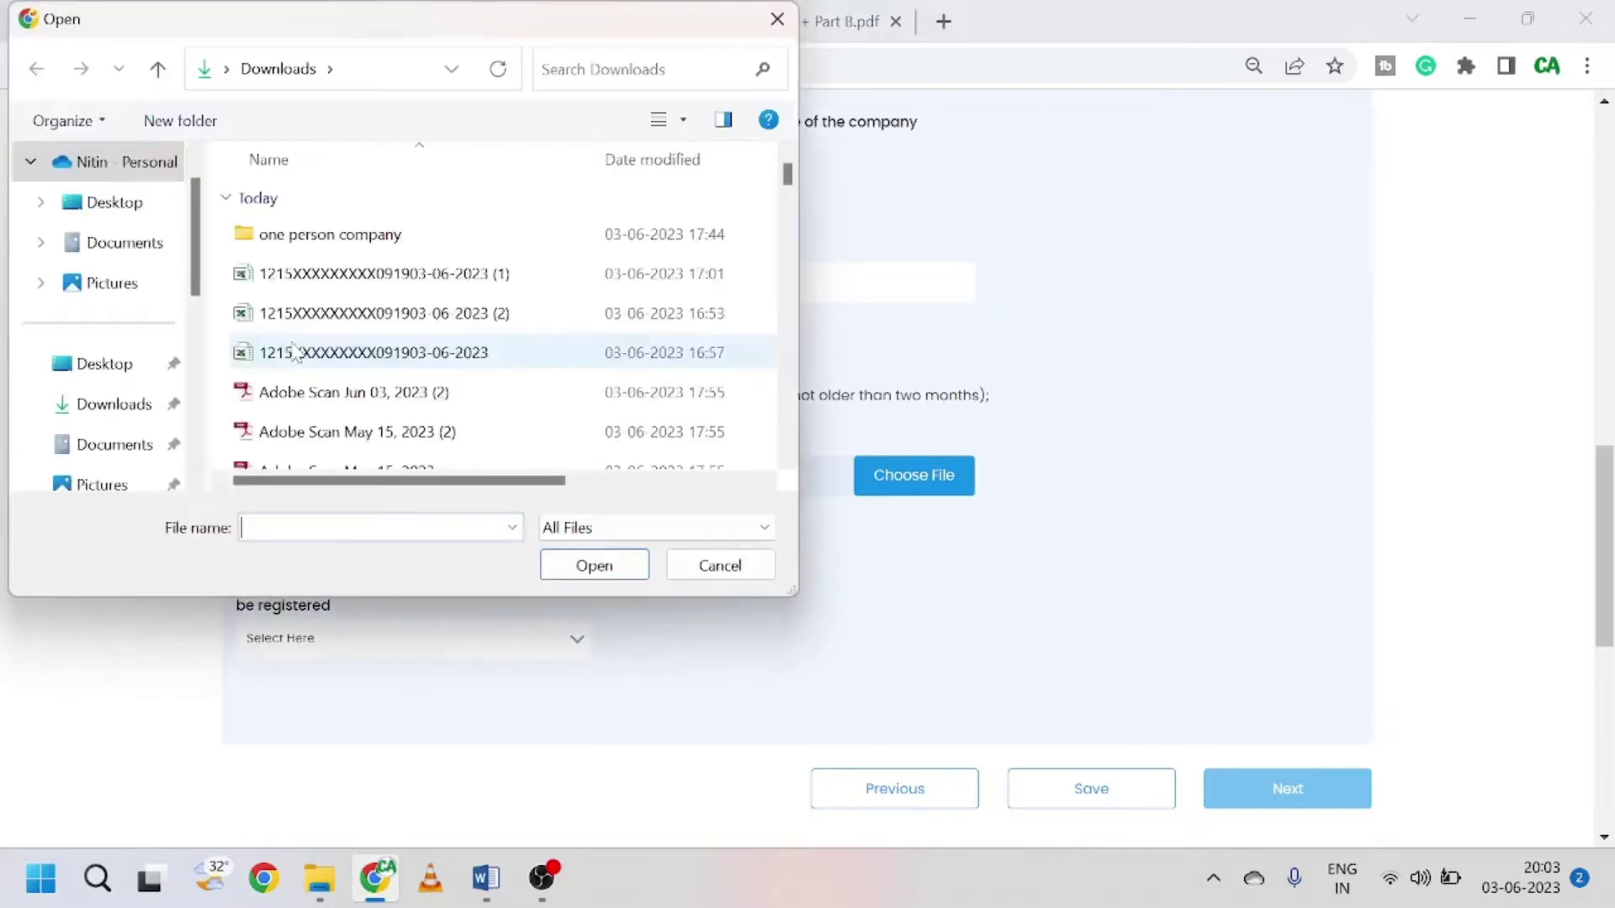
double_click(301, 241)
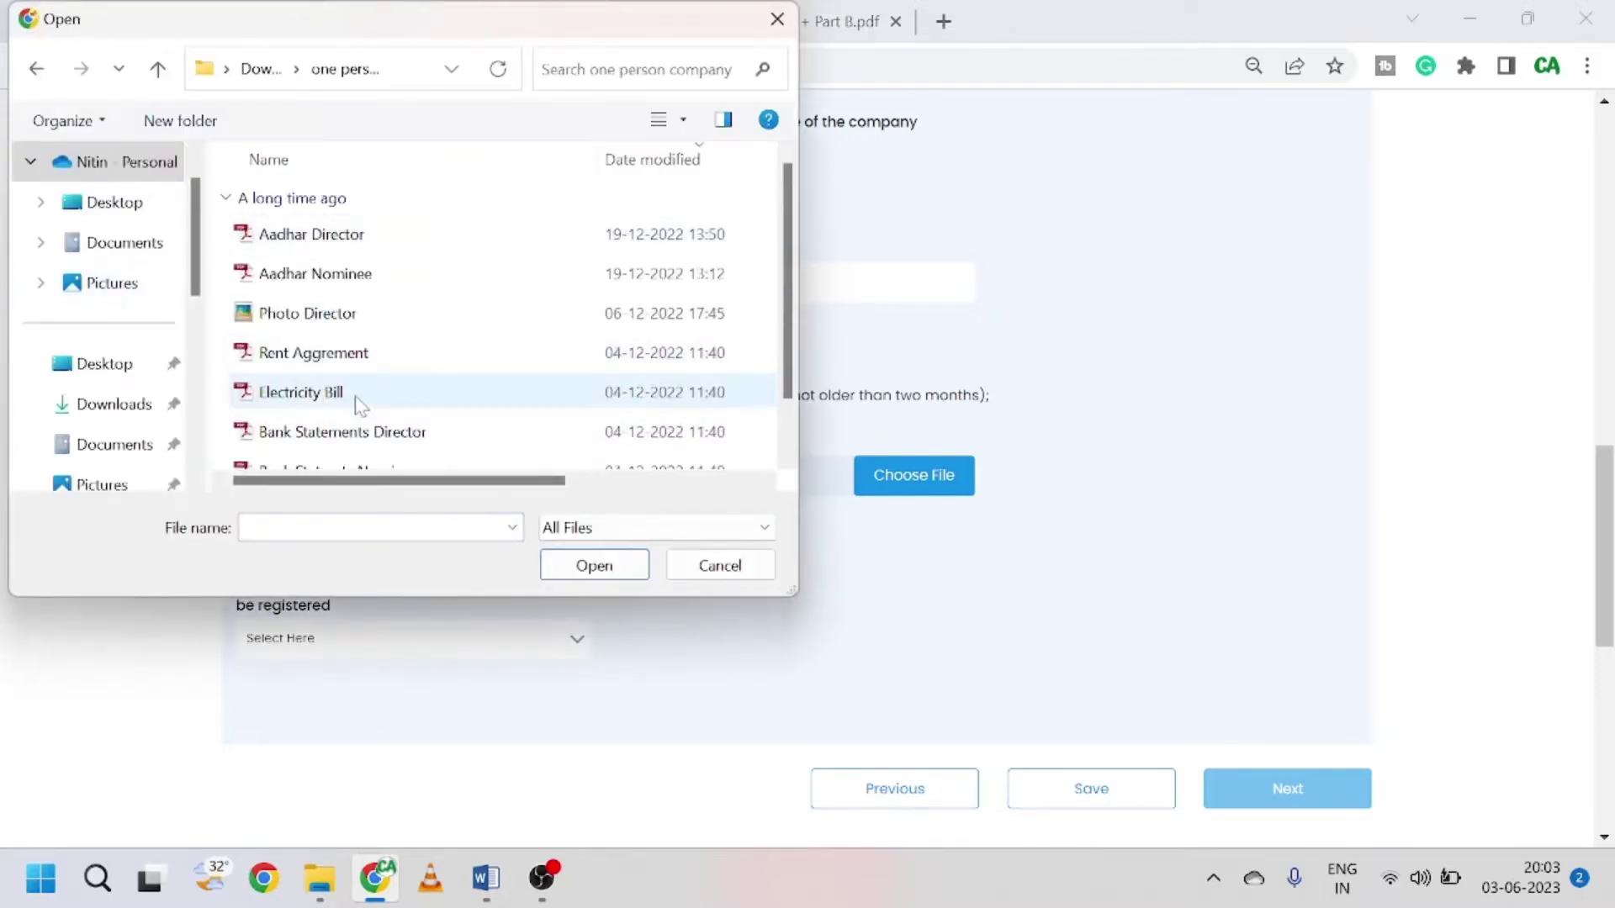
left_click(353, 363)
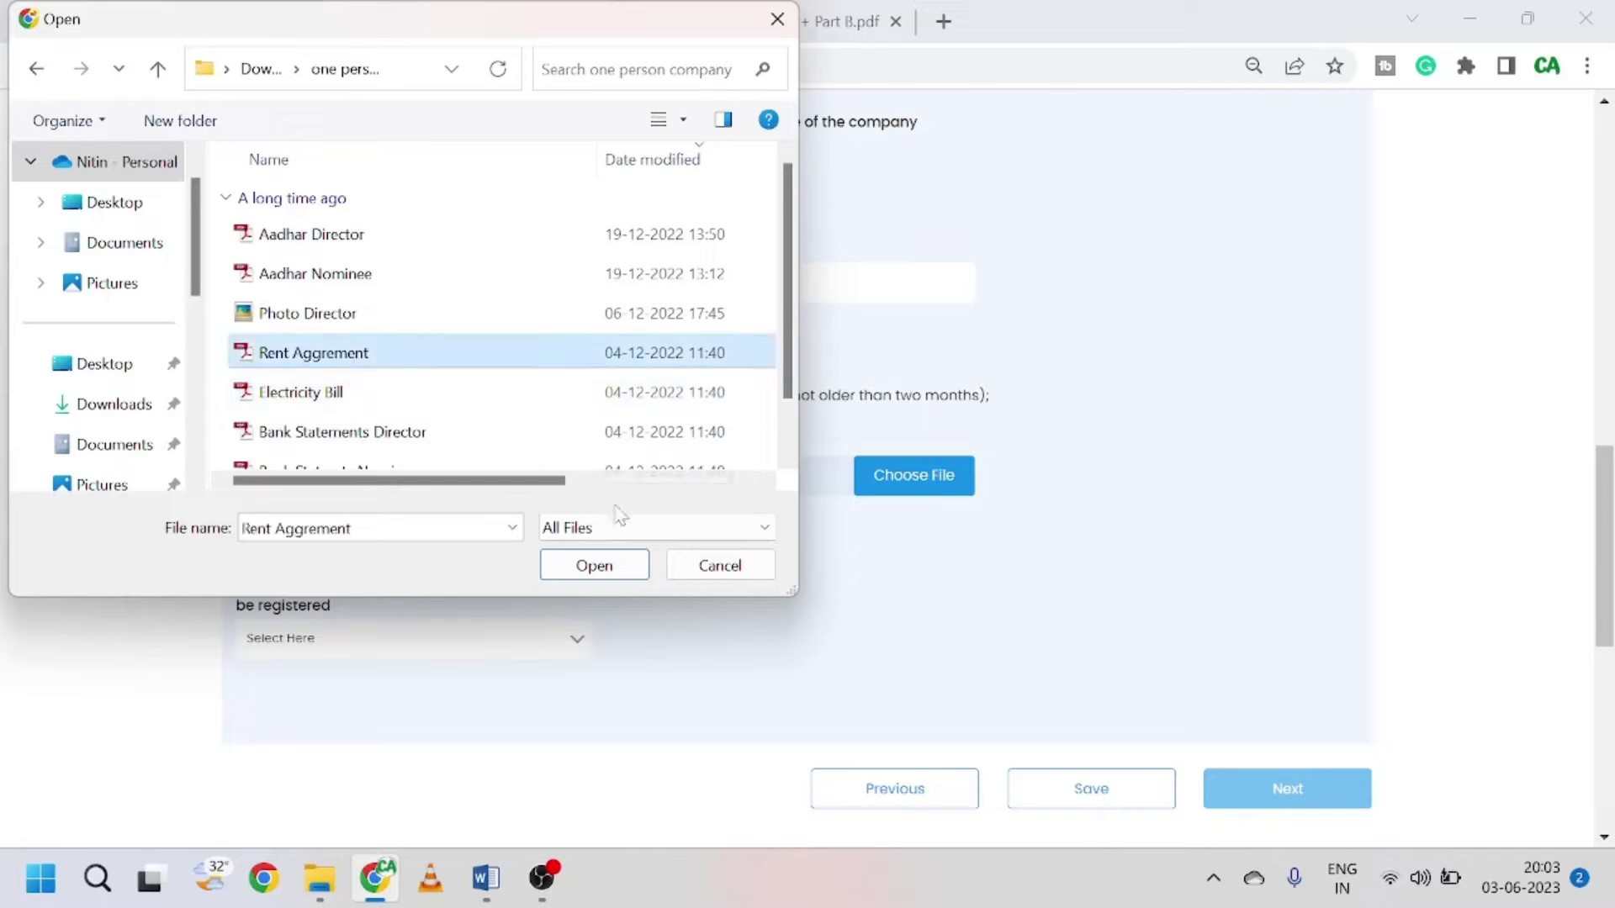
left_click(594, 565)
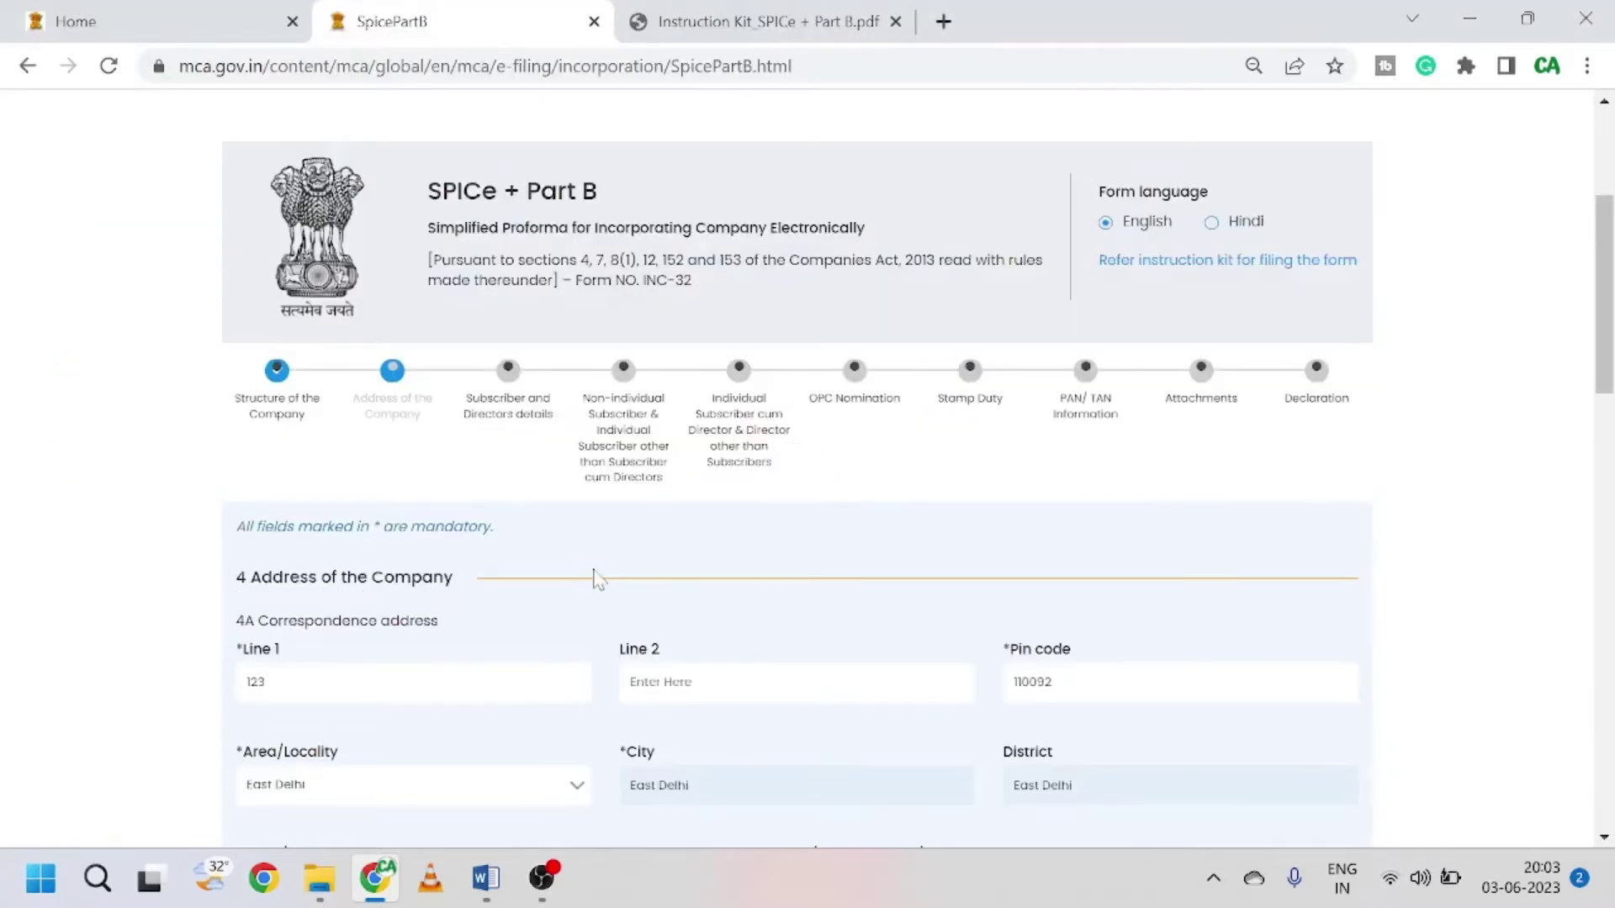
Step: Attach Electricity Bill.pdf from the one person company folder as the utility bill copy
scroll(486, 603, "down", 15)
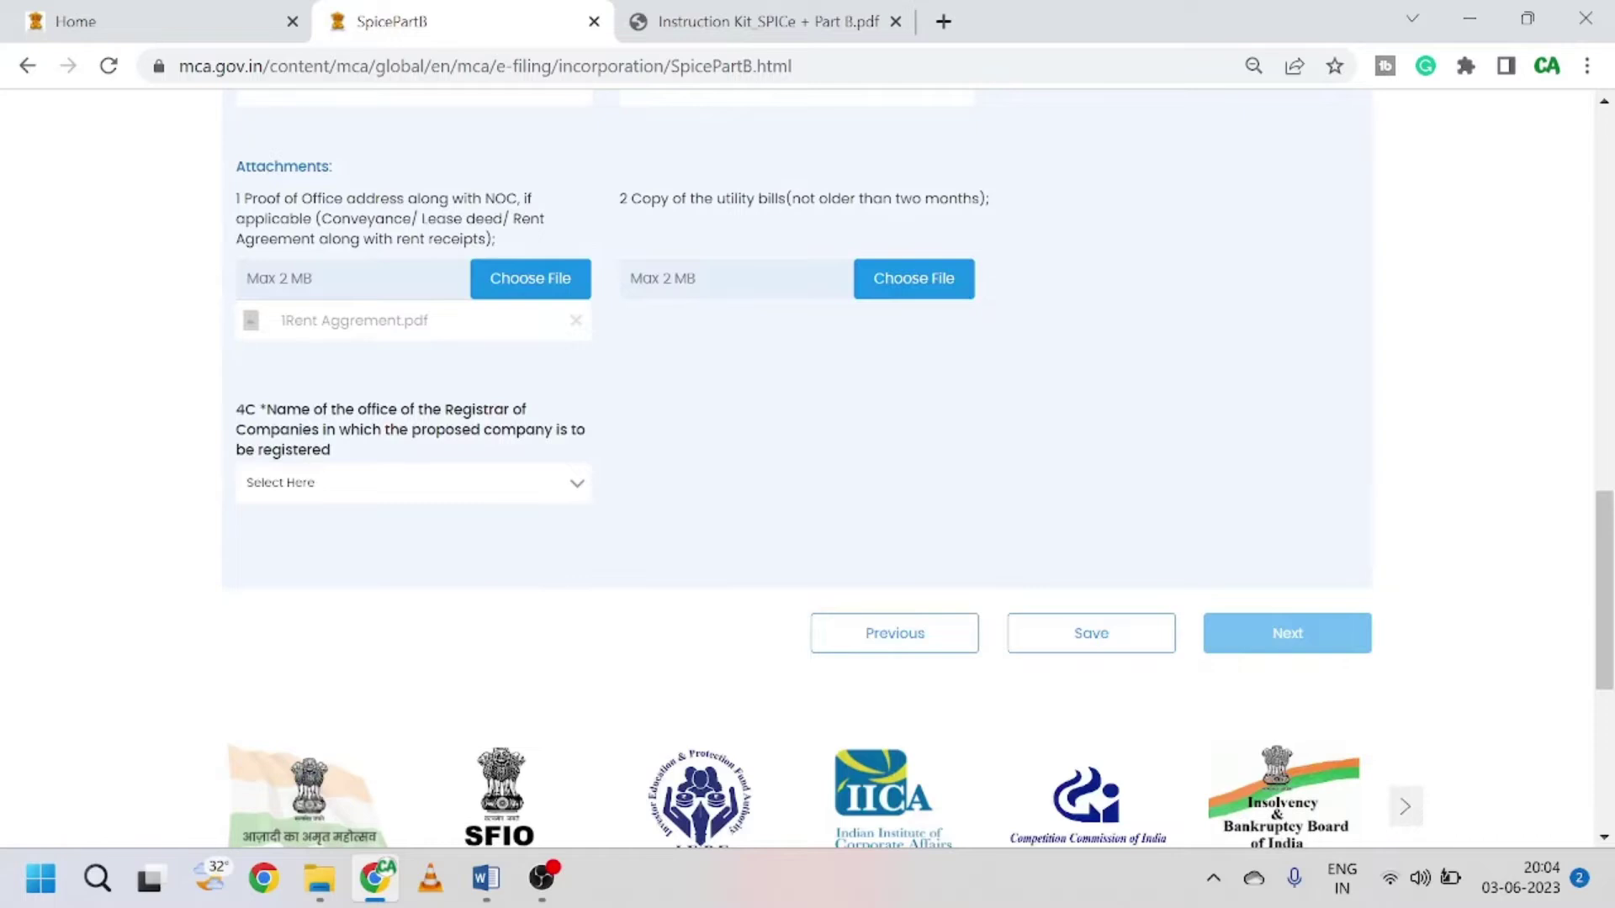
scroll(832, 404, "up", 2)
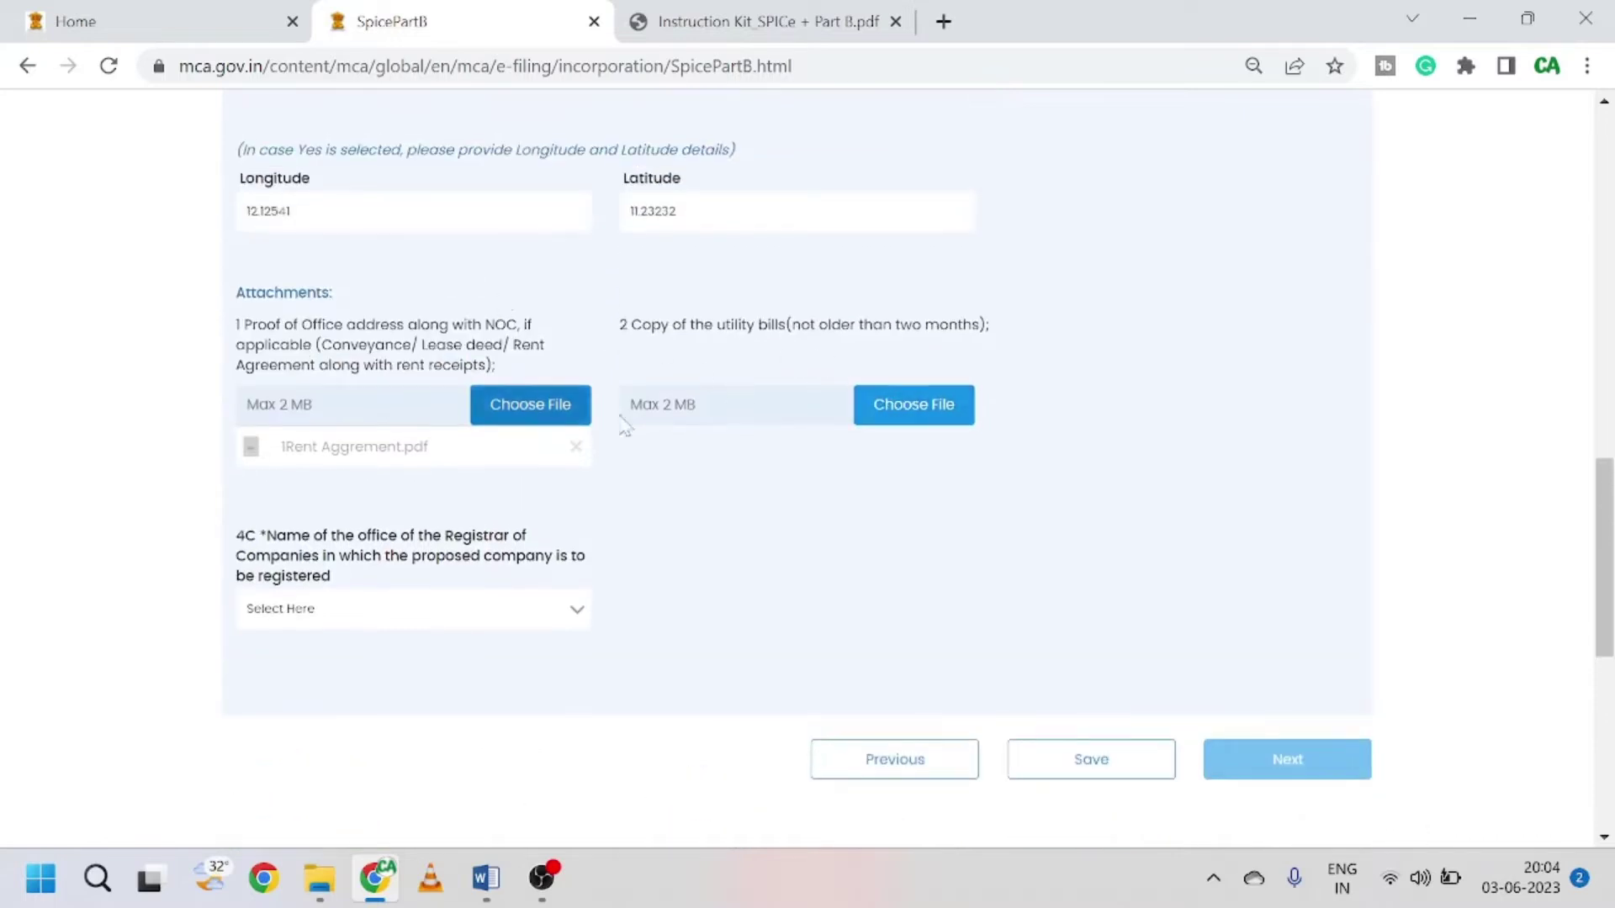
left_click(885, 405)
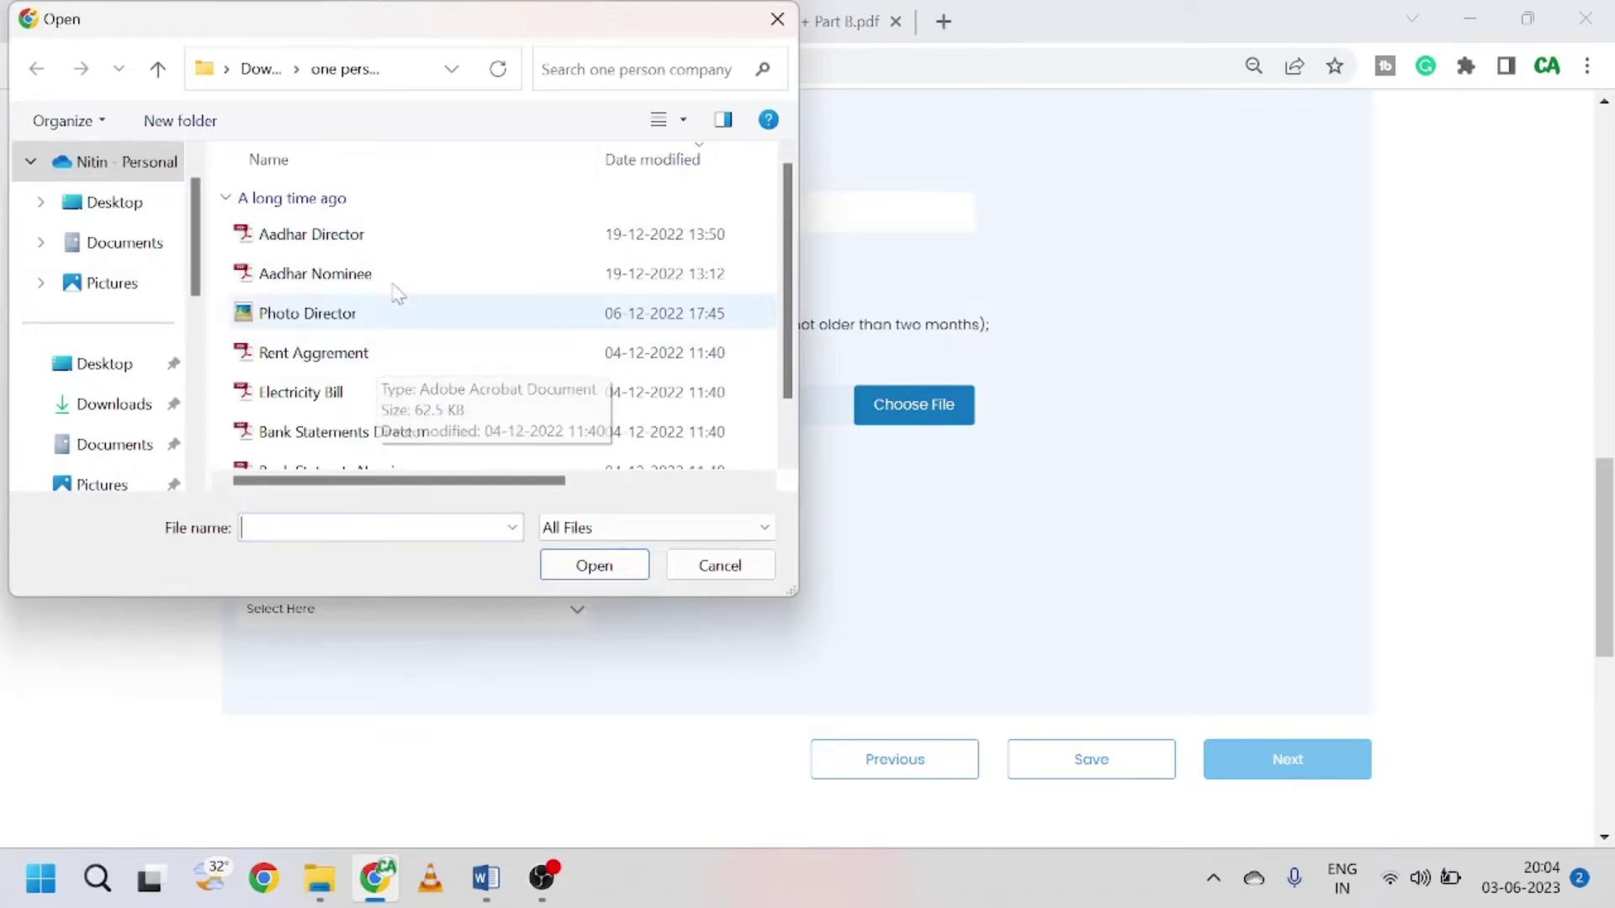
left_click(362, 394)
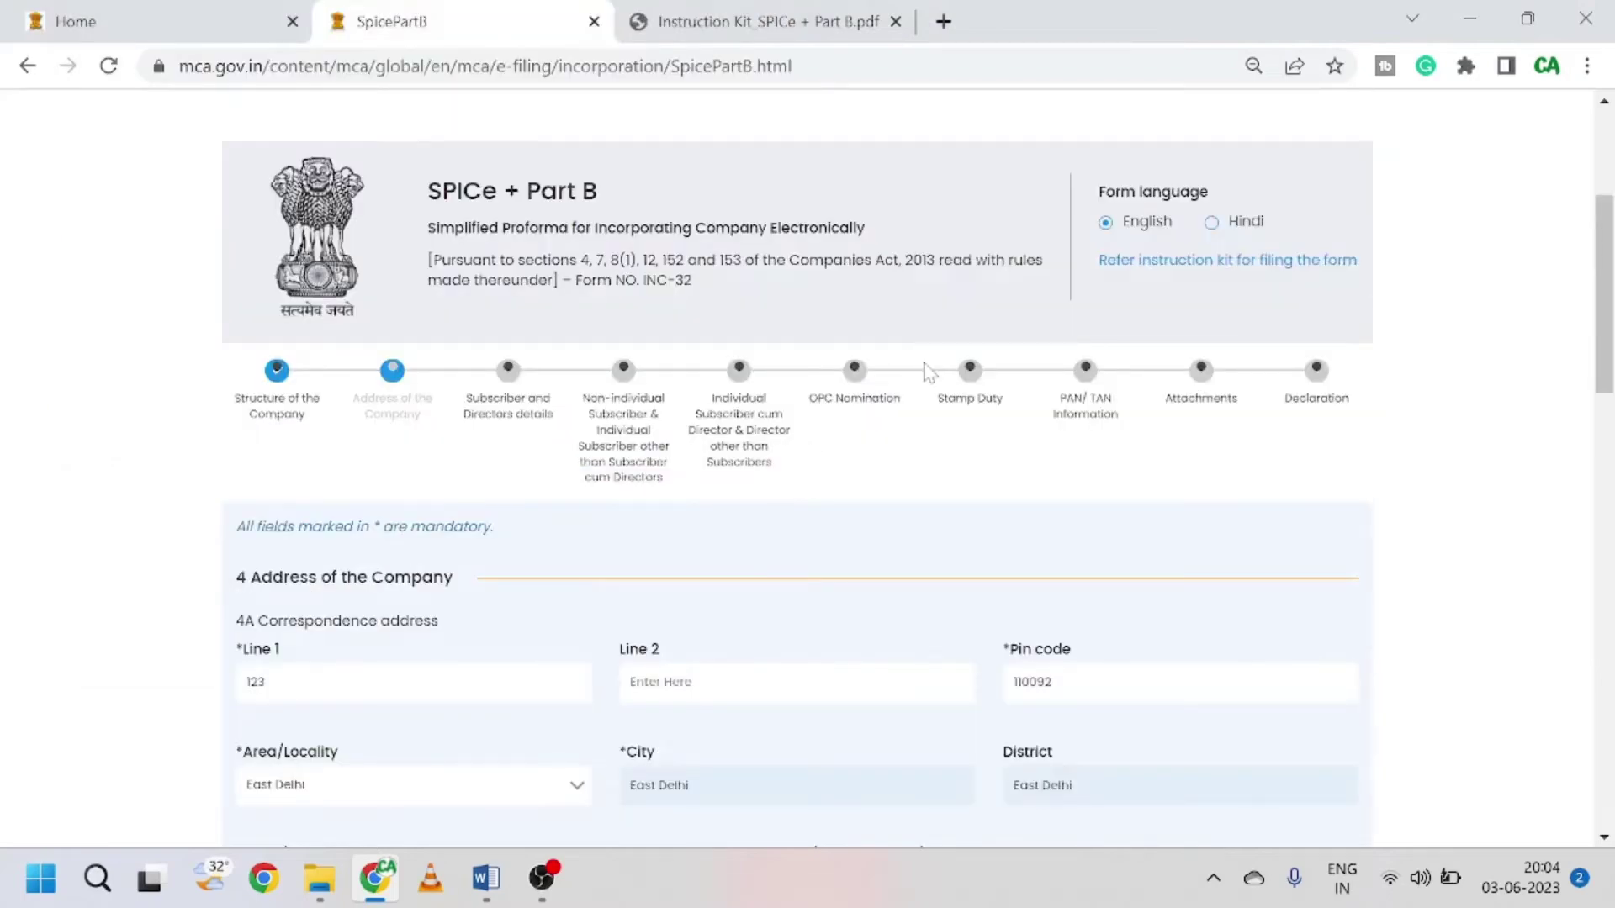
scroll(800, 425, "down", 15)
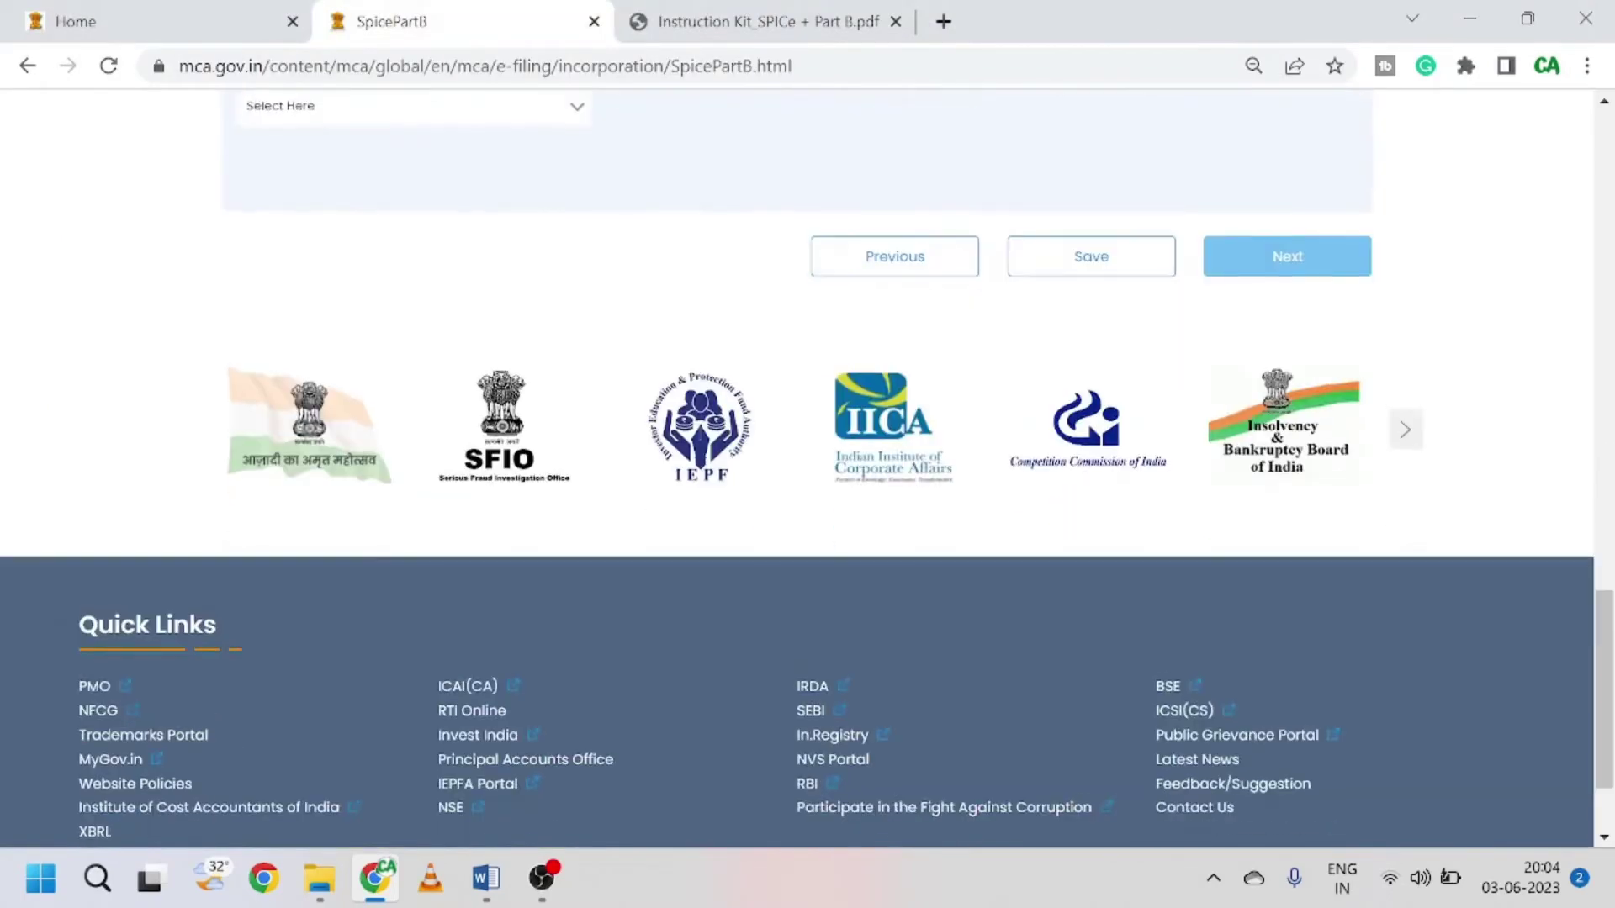
scroll(789, 422, "up", 5)
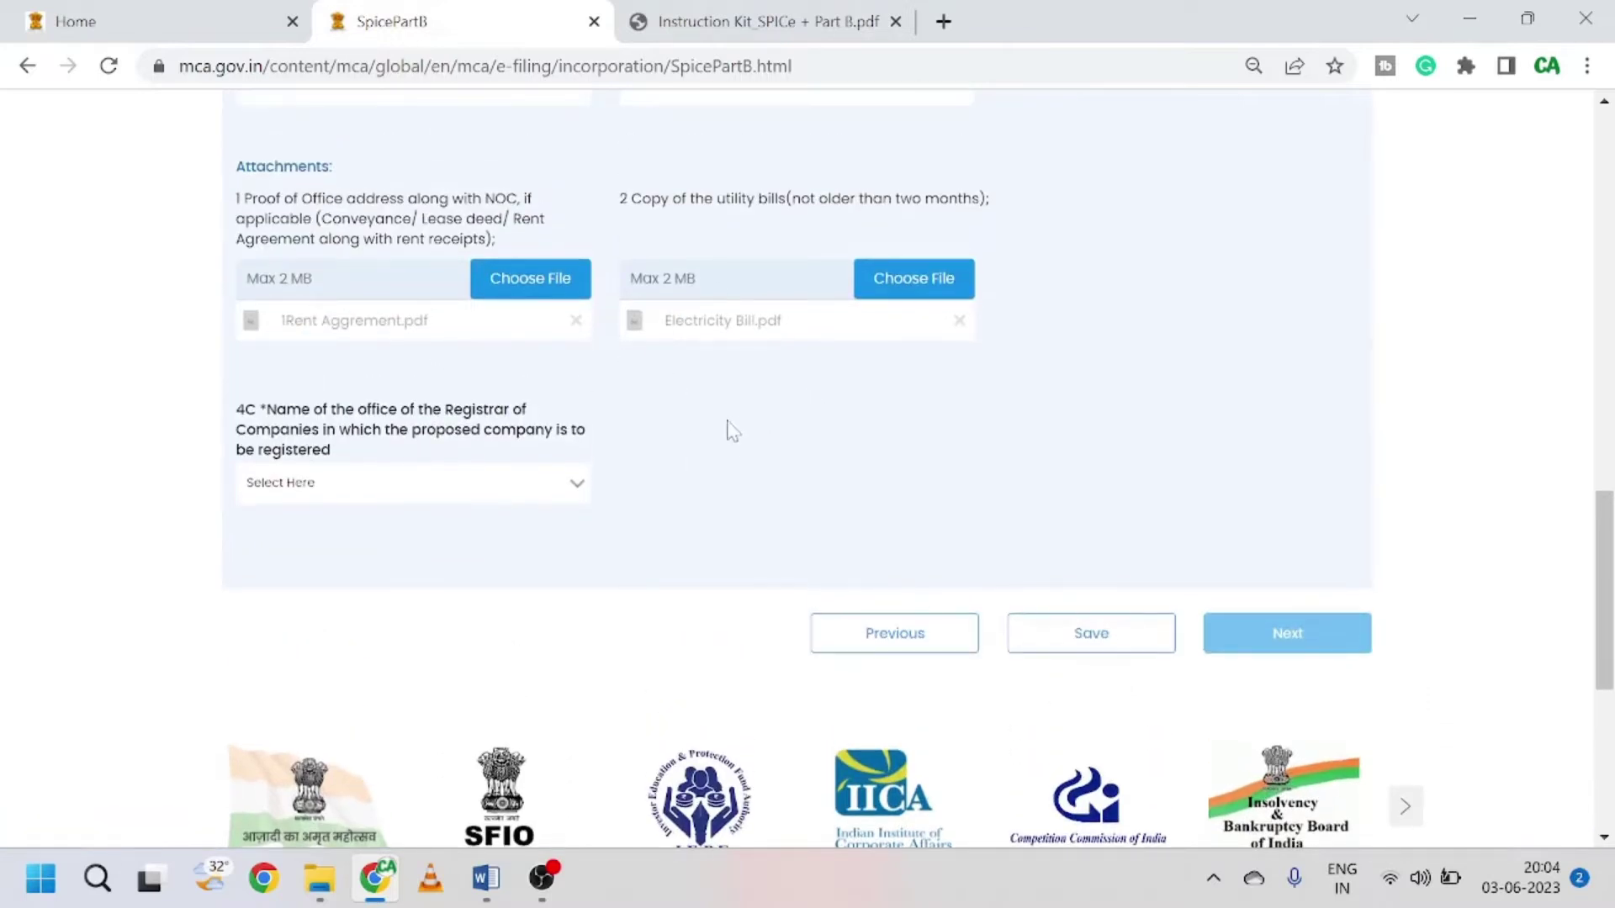
Step: Select the Delhi and Haryana registrar office from the ROC list
left_click(536, 486)
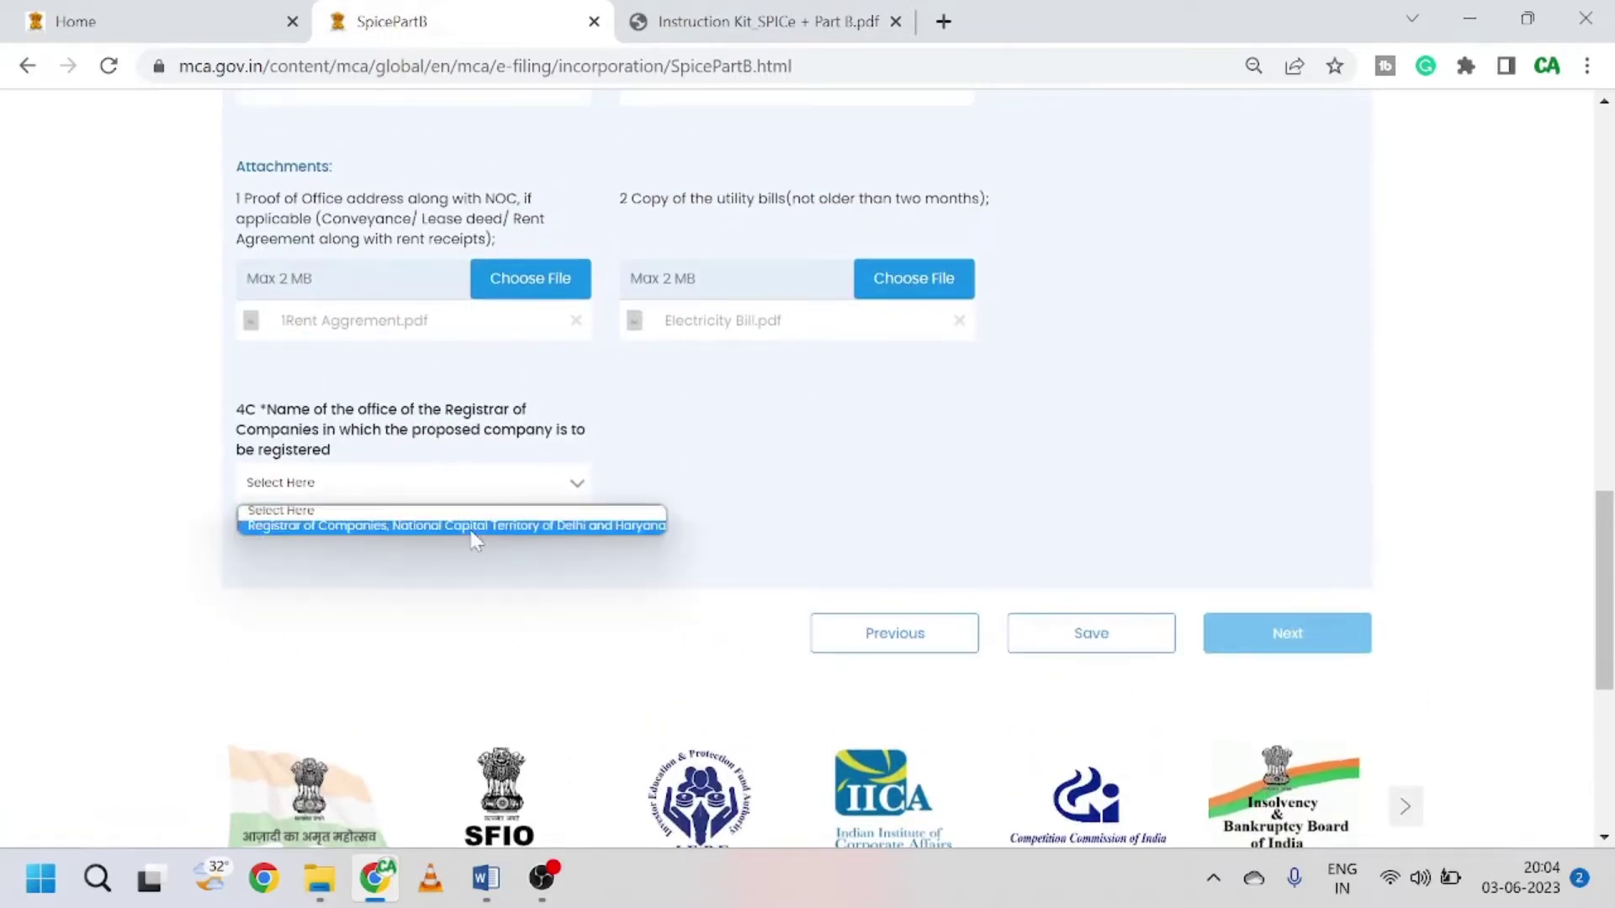
left_click(472, 529)
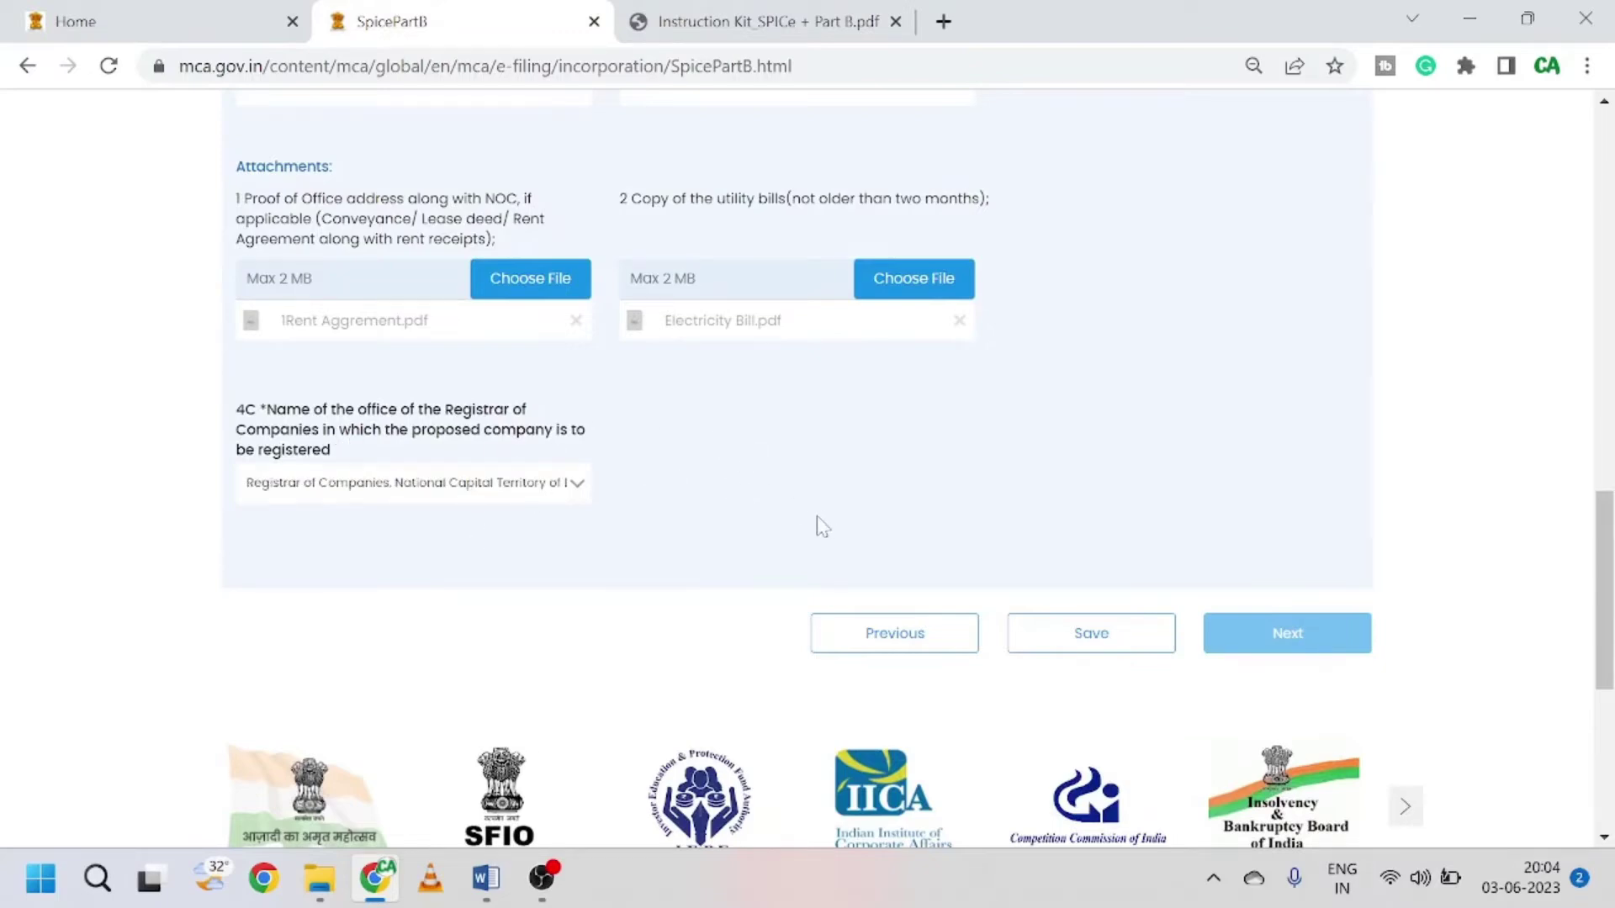
scroll(824, 527, "up", 10)
scroll(824, 528, "down", 5)
scroll(824, 527, "down", 8)
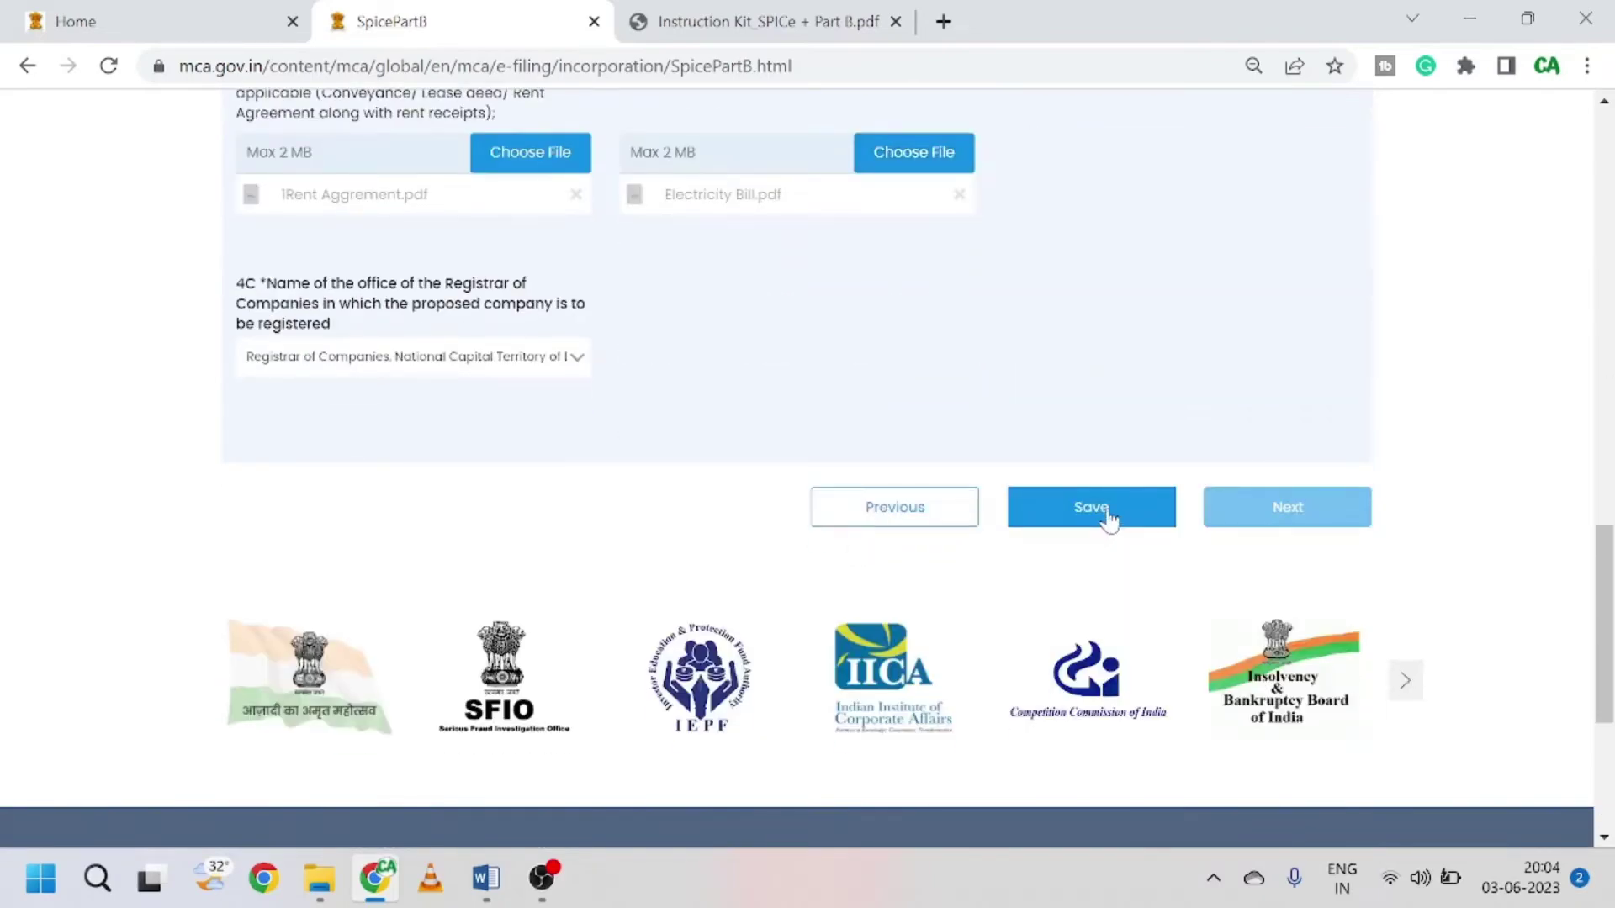
Step: Save the company address data and go on to section 5, first subscribers and directors
left_click(1107, 509)
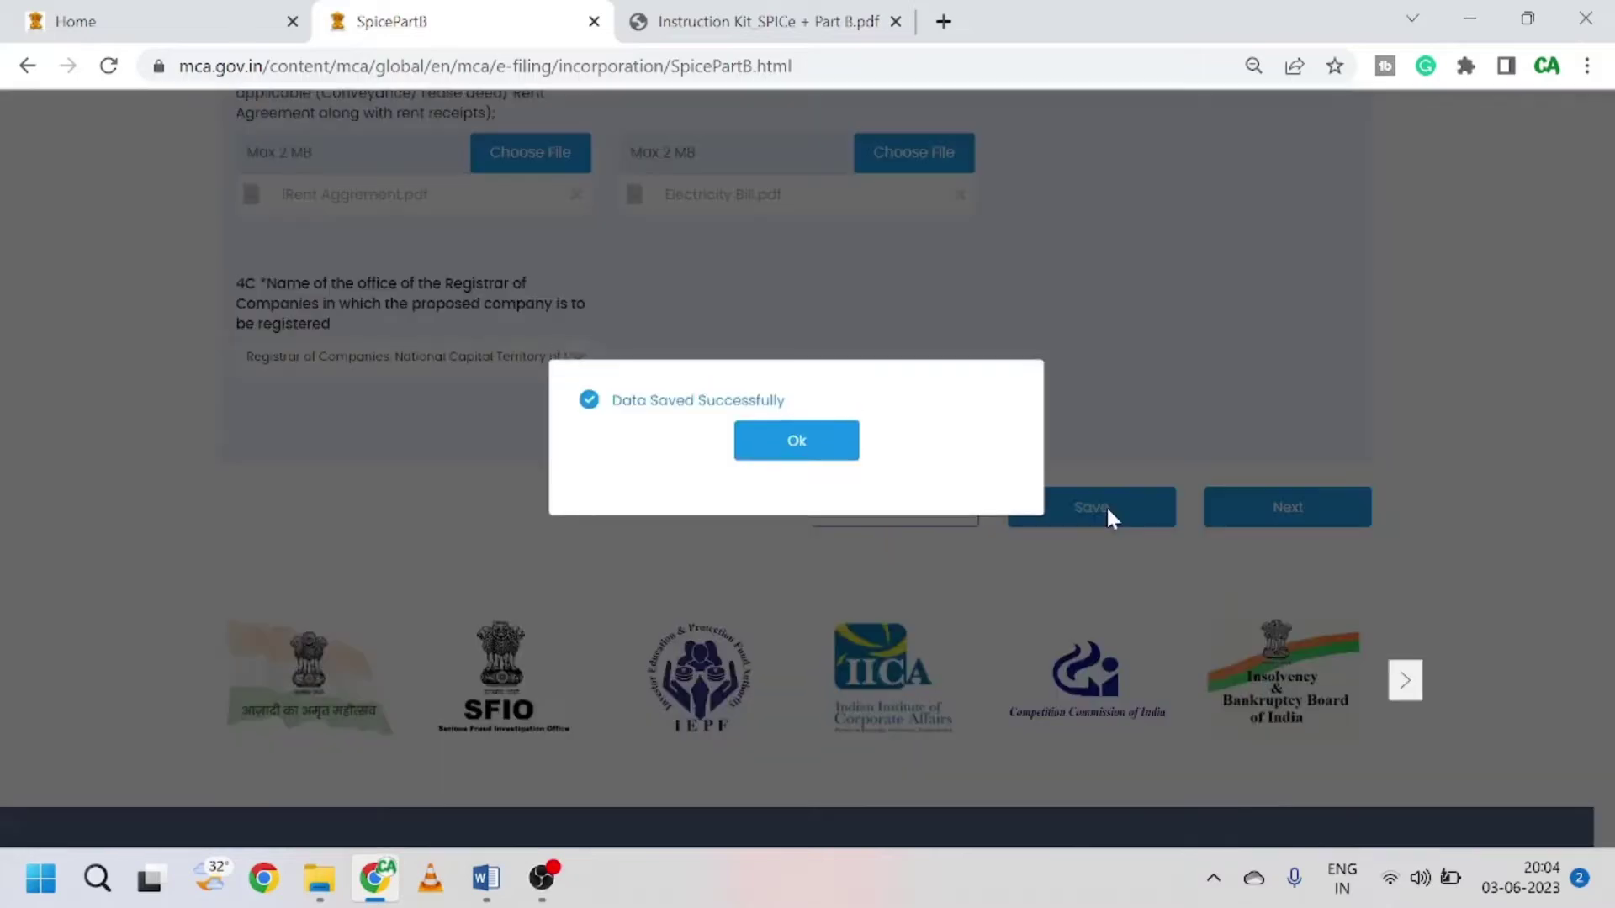
left_click(793, 448)
scroll(743, 458, "up", 8)
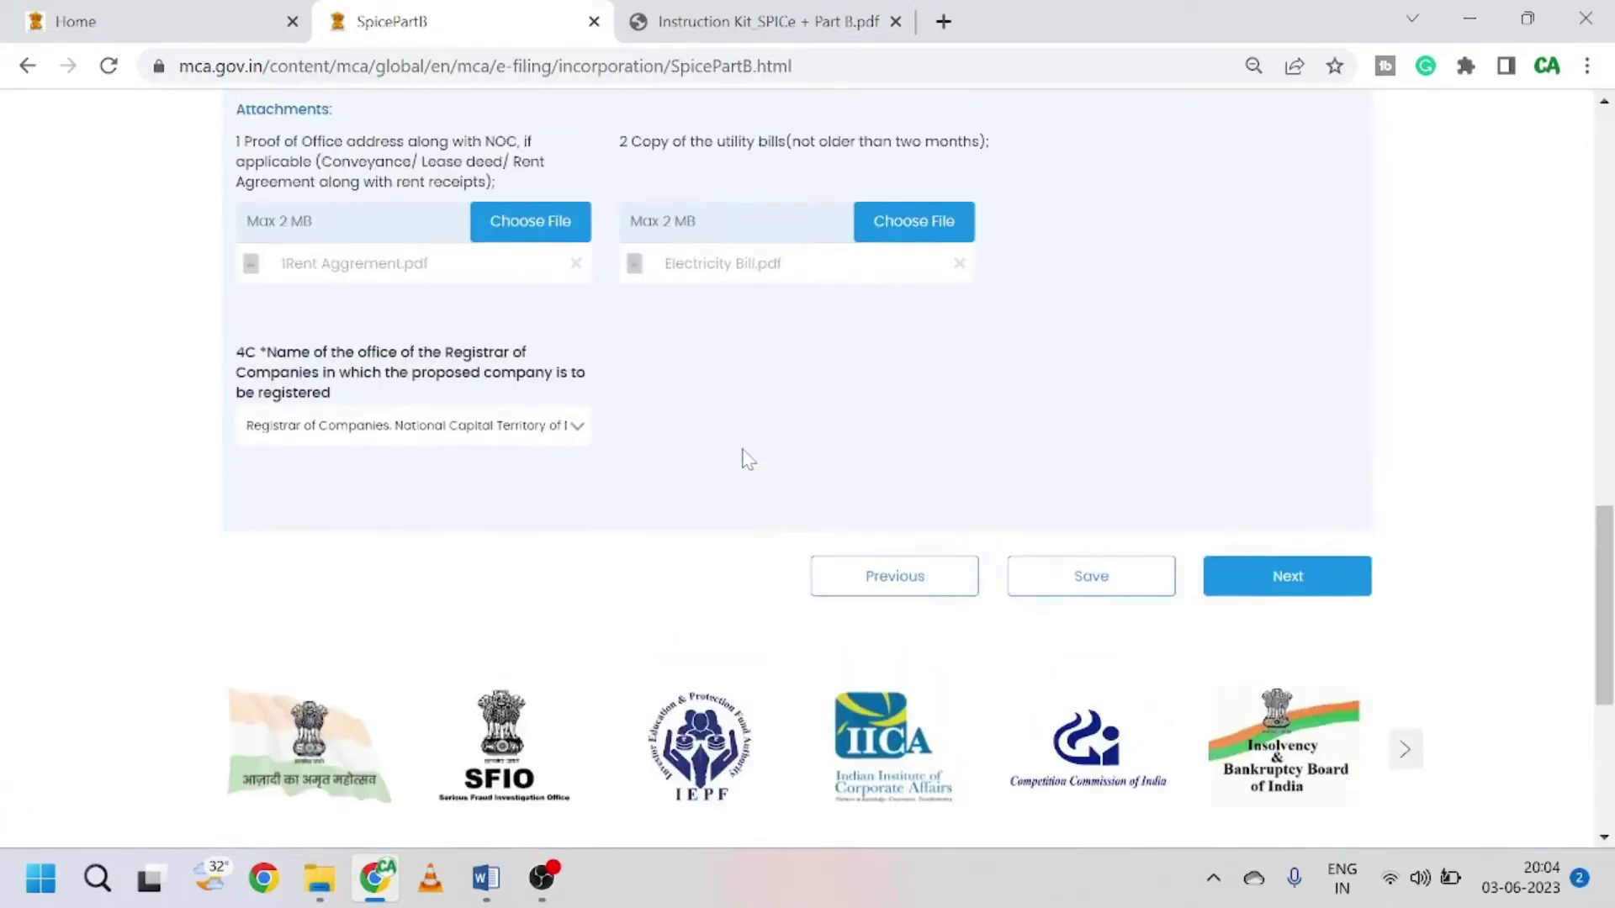
scroll(745, 460, "down", 10)
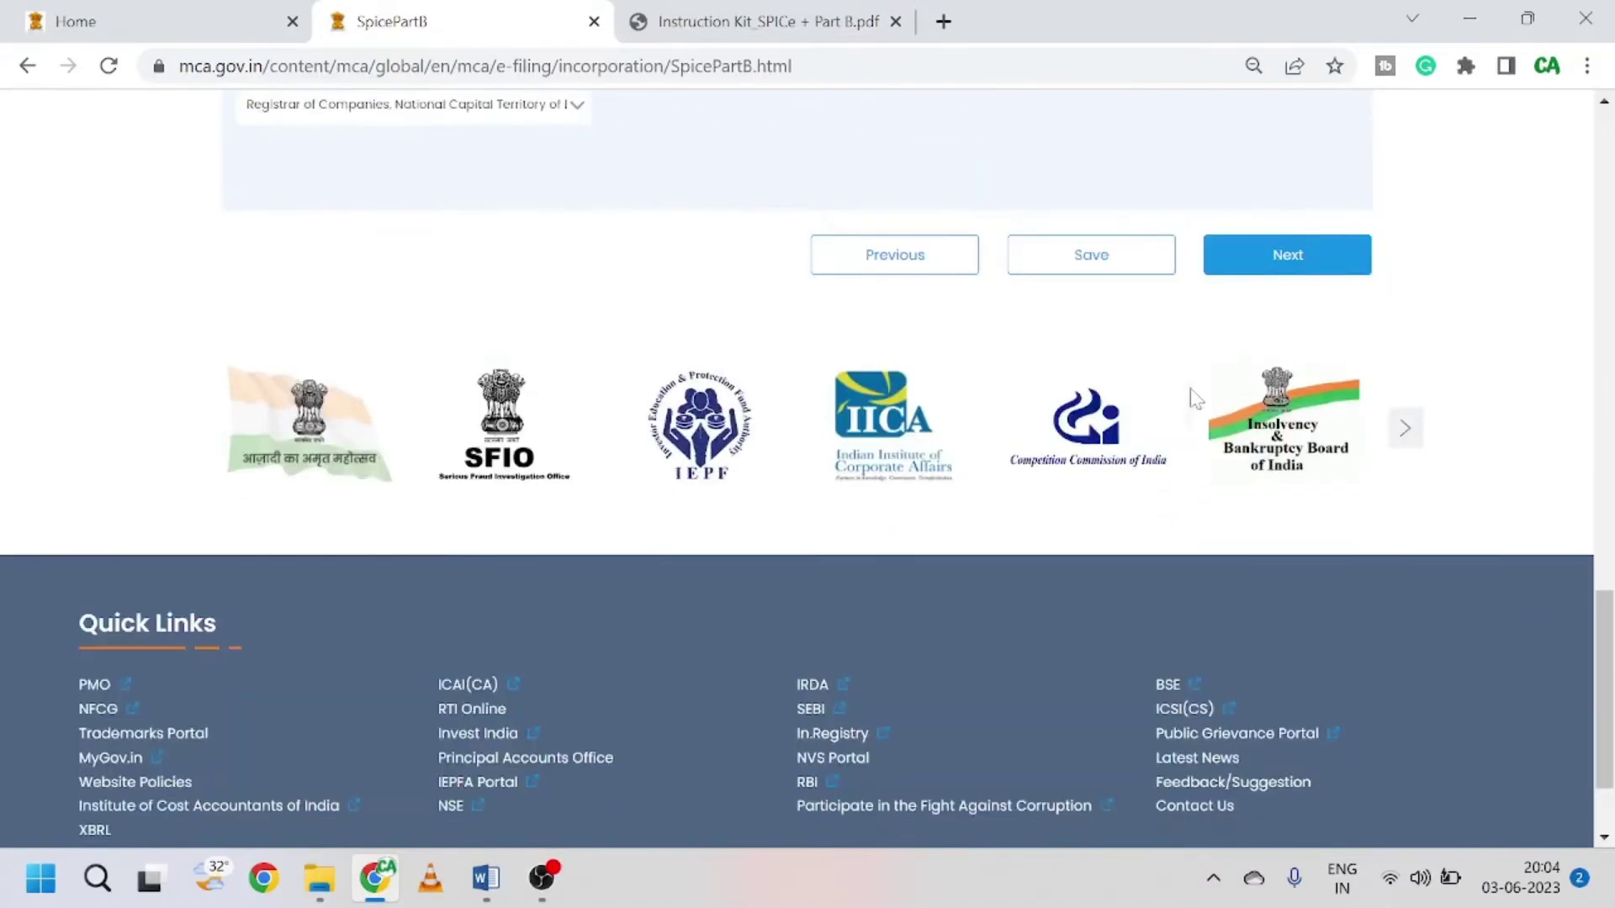
scroll(1189, 396, "up", 4)
left_click(1321, 641)
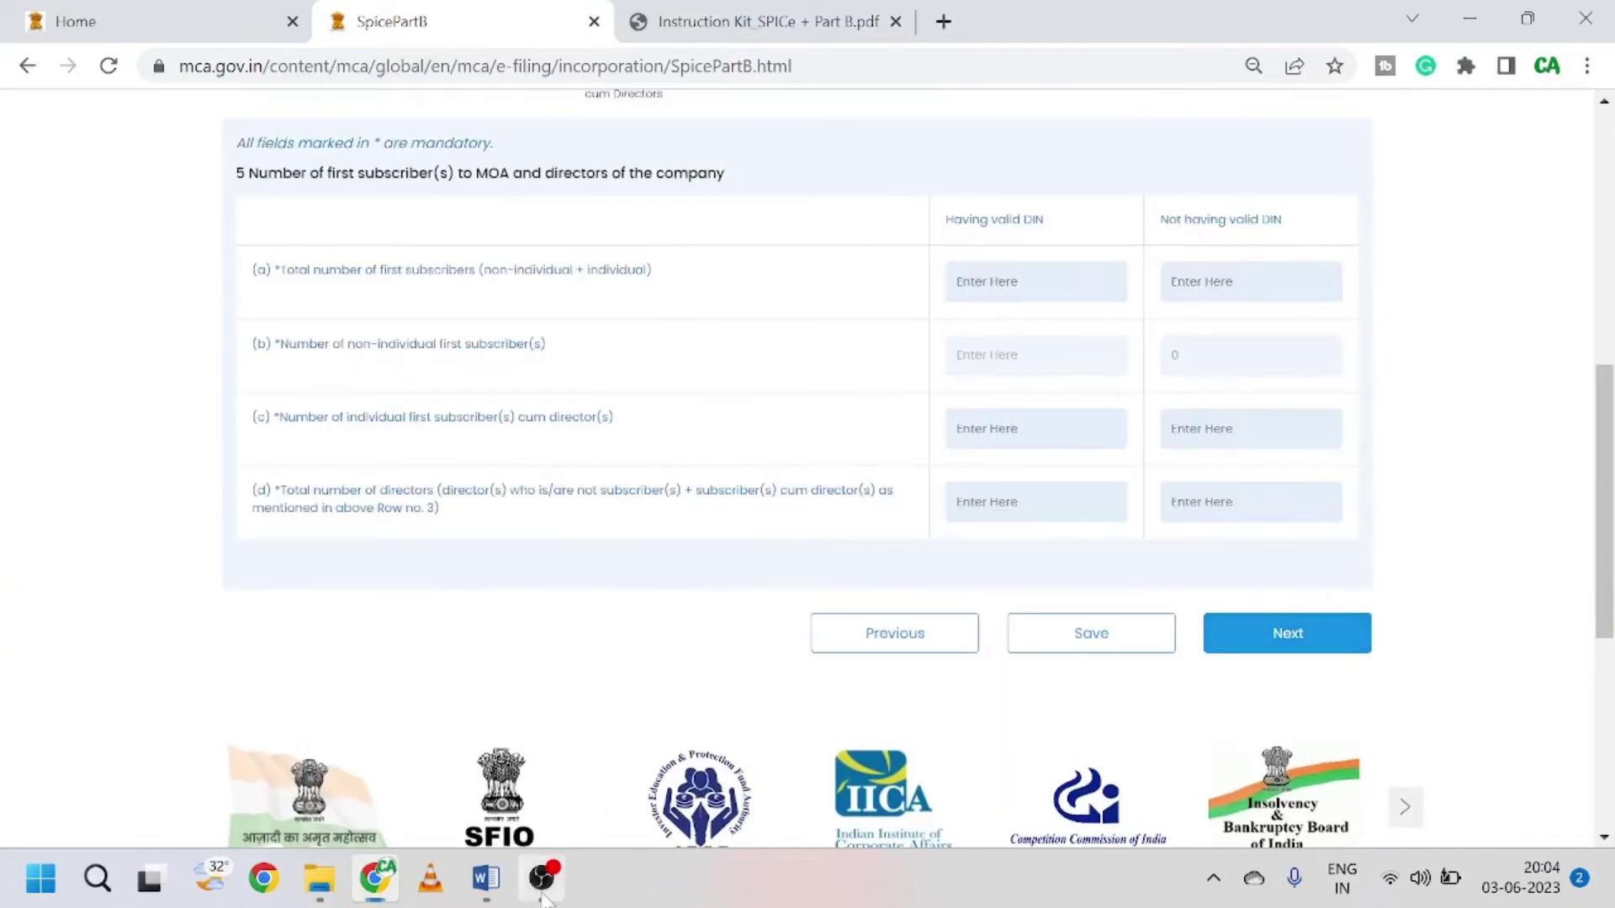
Step: Enter 0 with valid DIN and 1 without valid DIN for rows (a), (c) and (d)
left_click(541, 878)
left_click(164, 429)
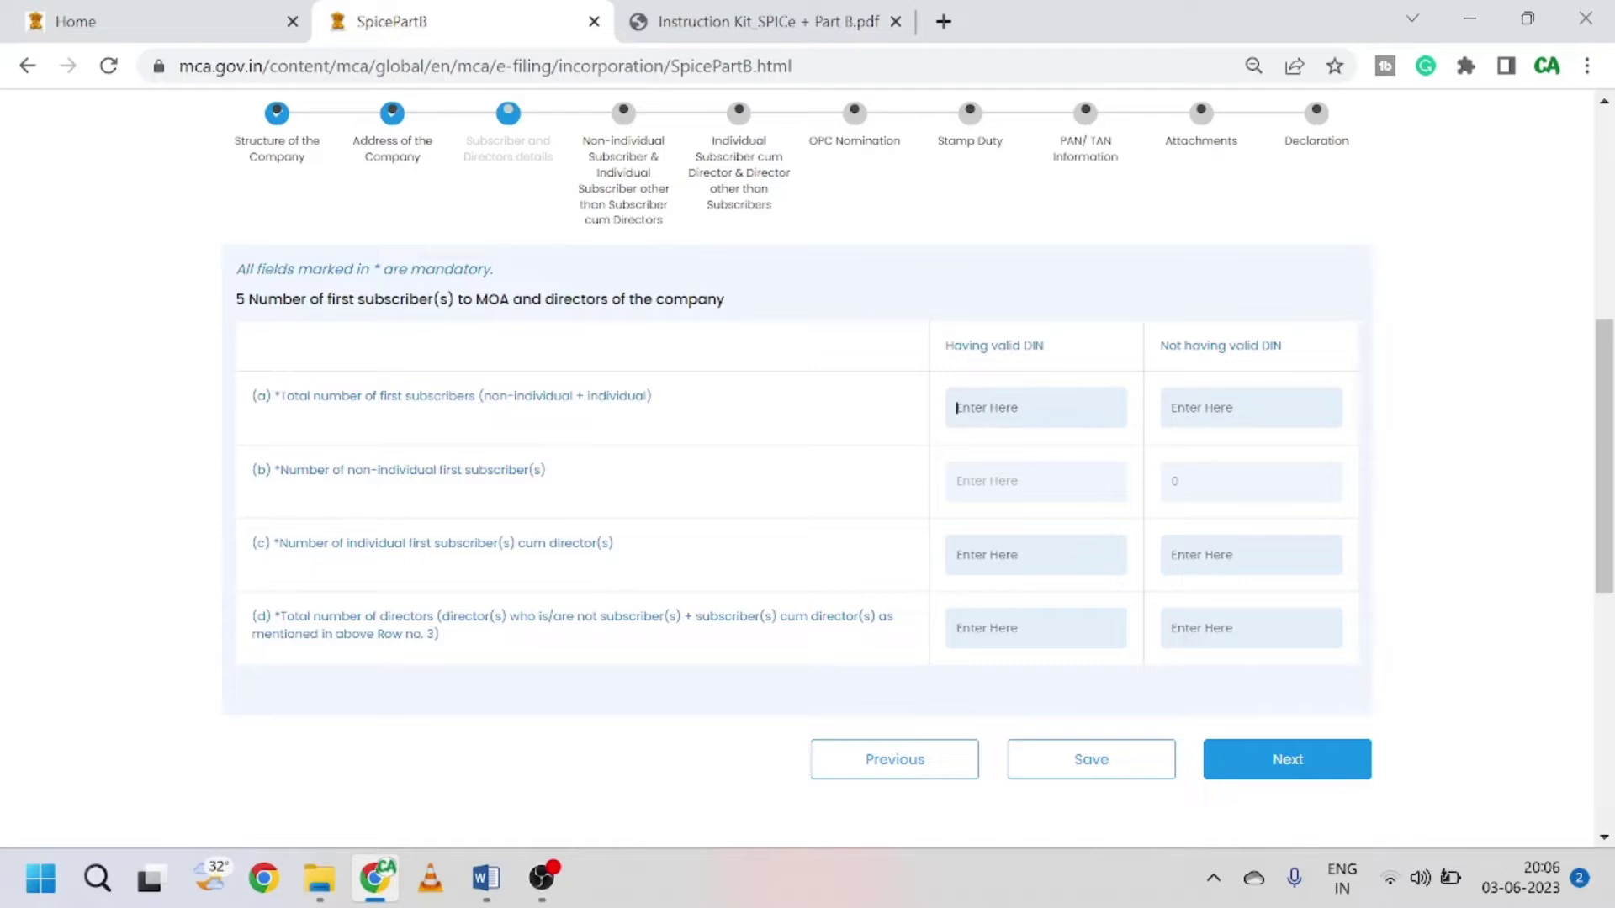
type("0")
key("Tab")
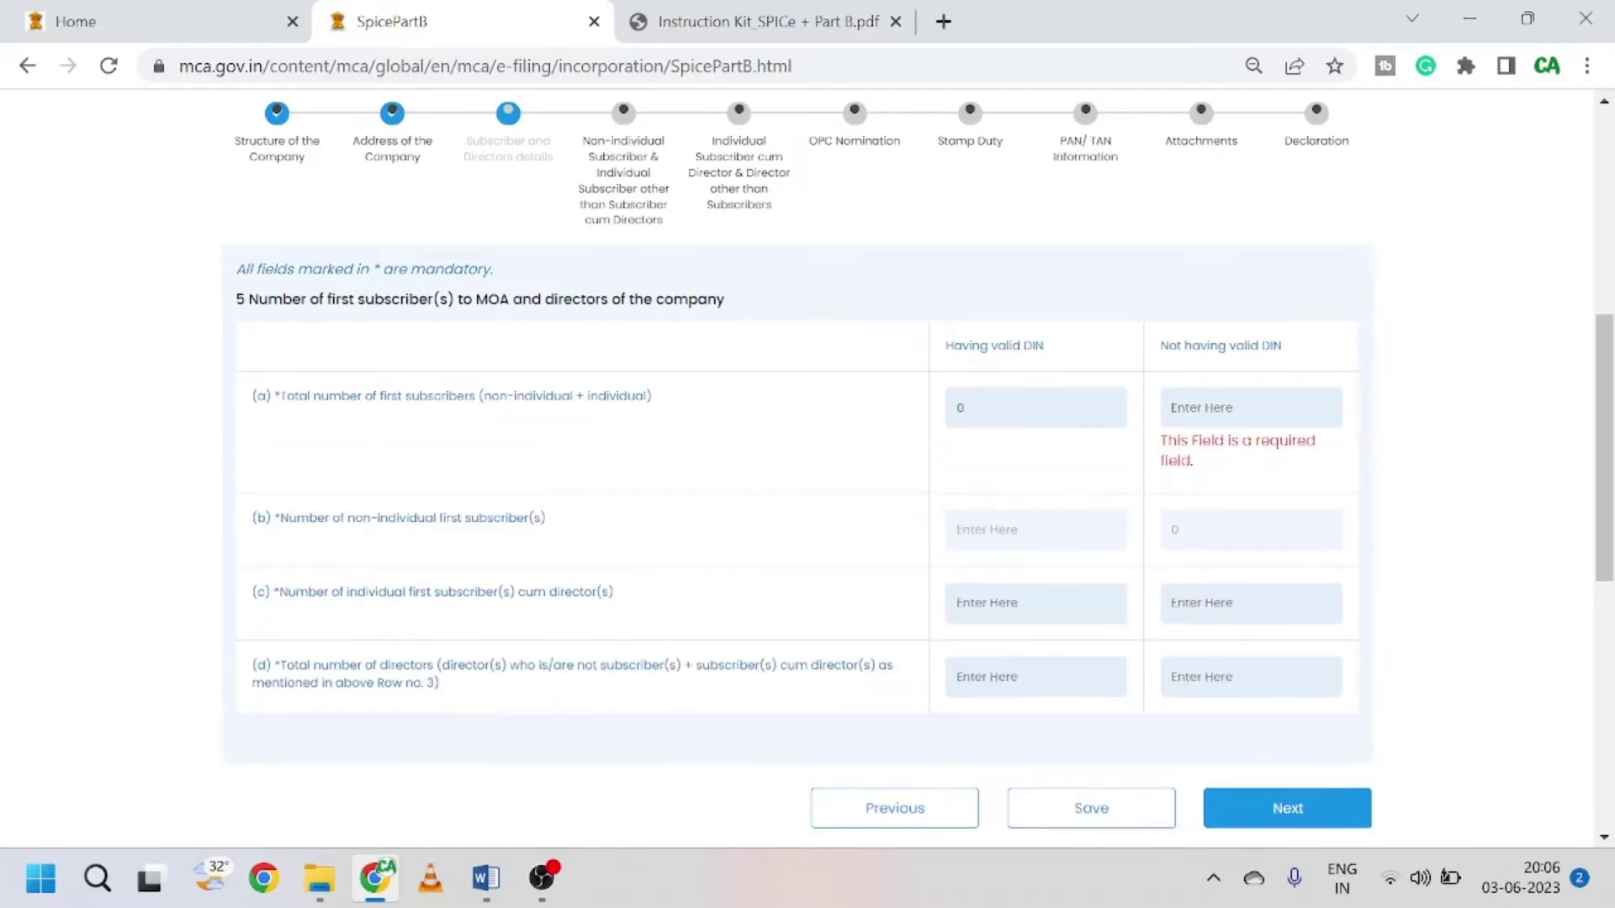
type("1")
key("Tab")
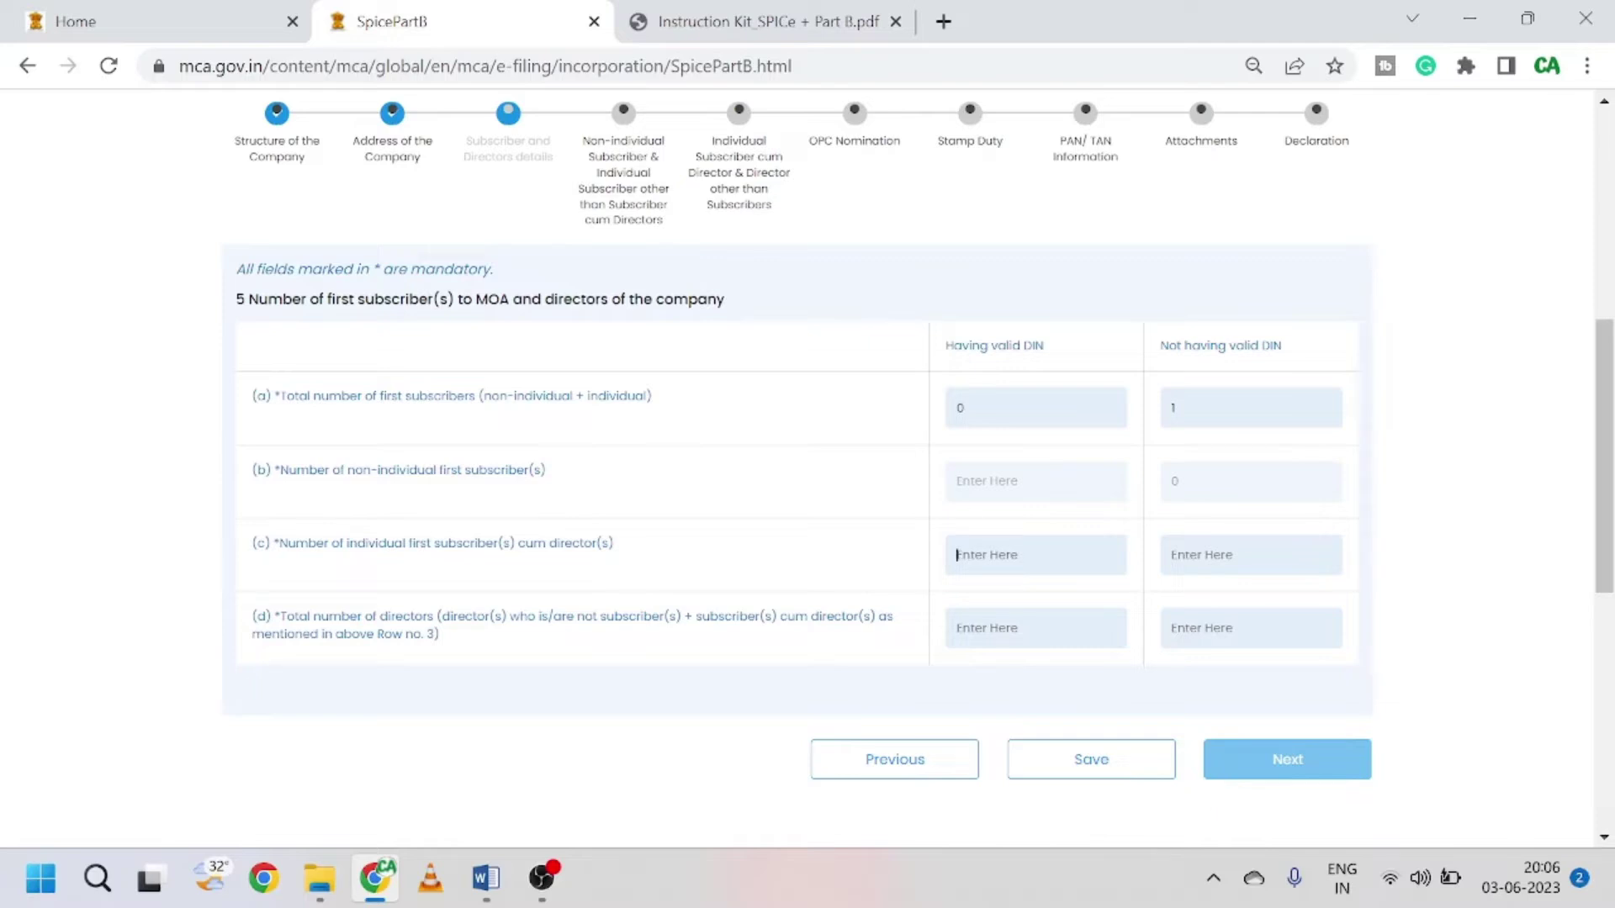
type("0")
left_click(1251, 555)
type("10")
left_click(1173, 628)
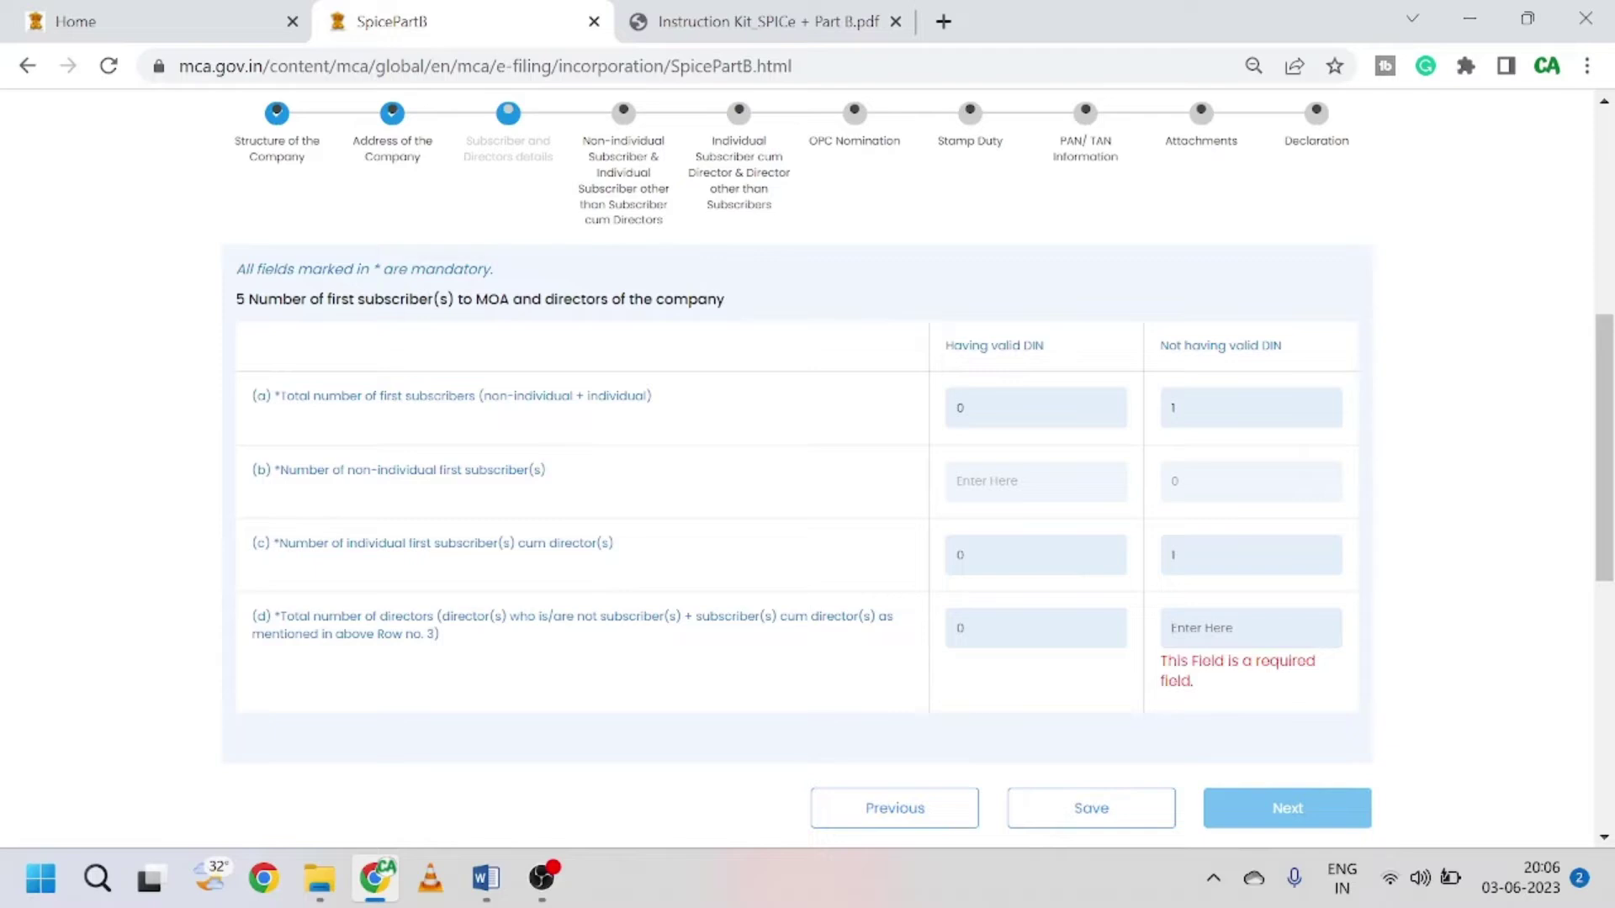
type("1")
left_click(1392, 688)
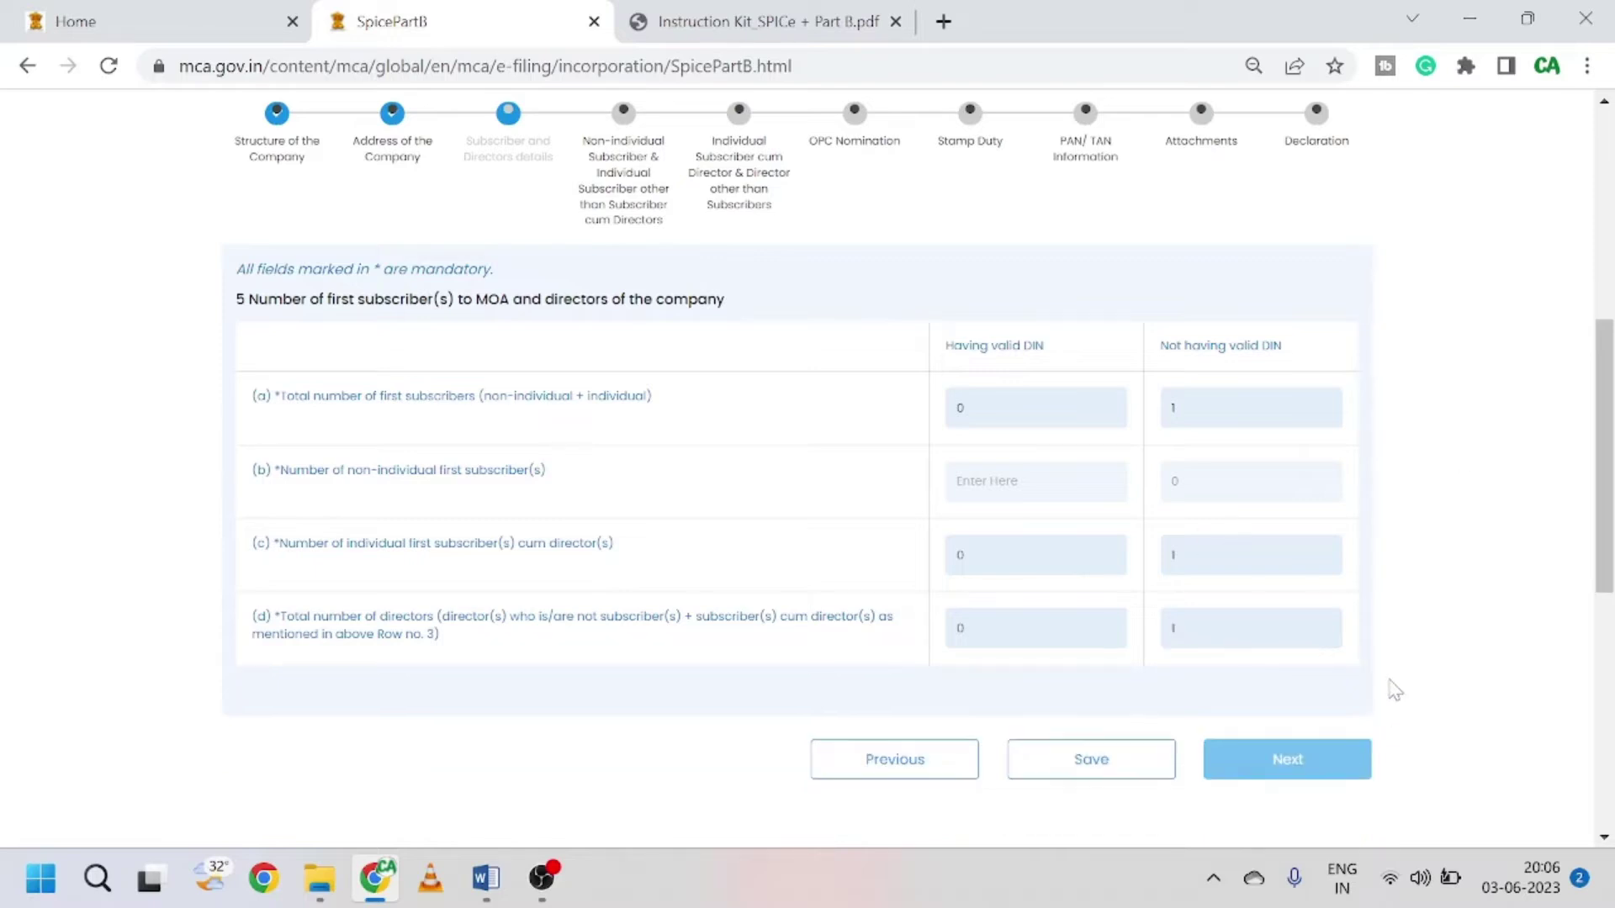
Step: Save the section 5 subscriber and director counts and dismiss the confirmation
left_click(1136, 769)
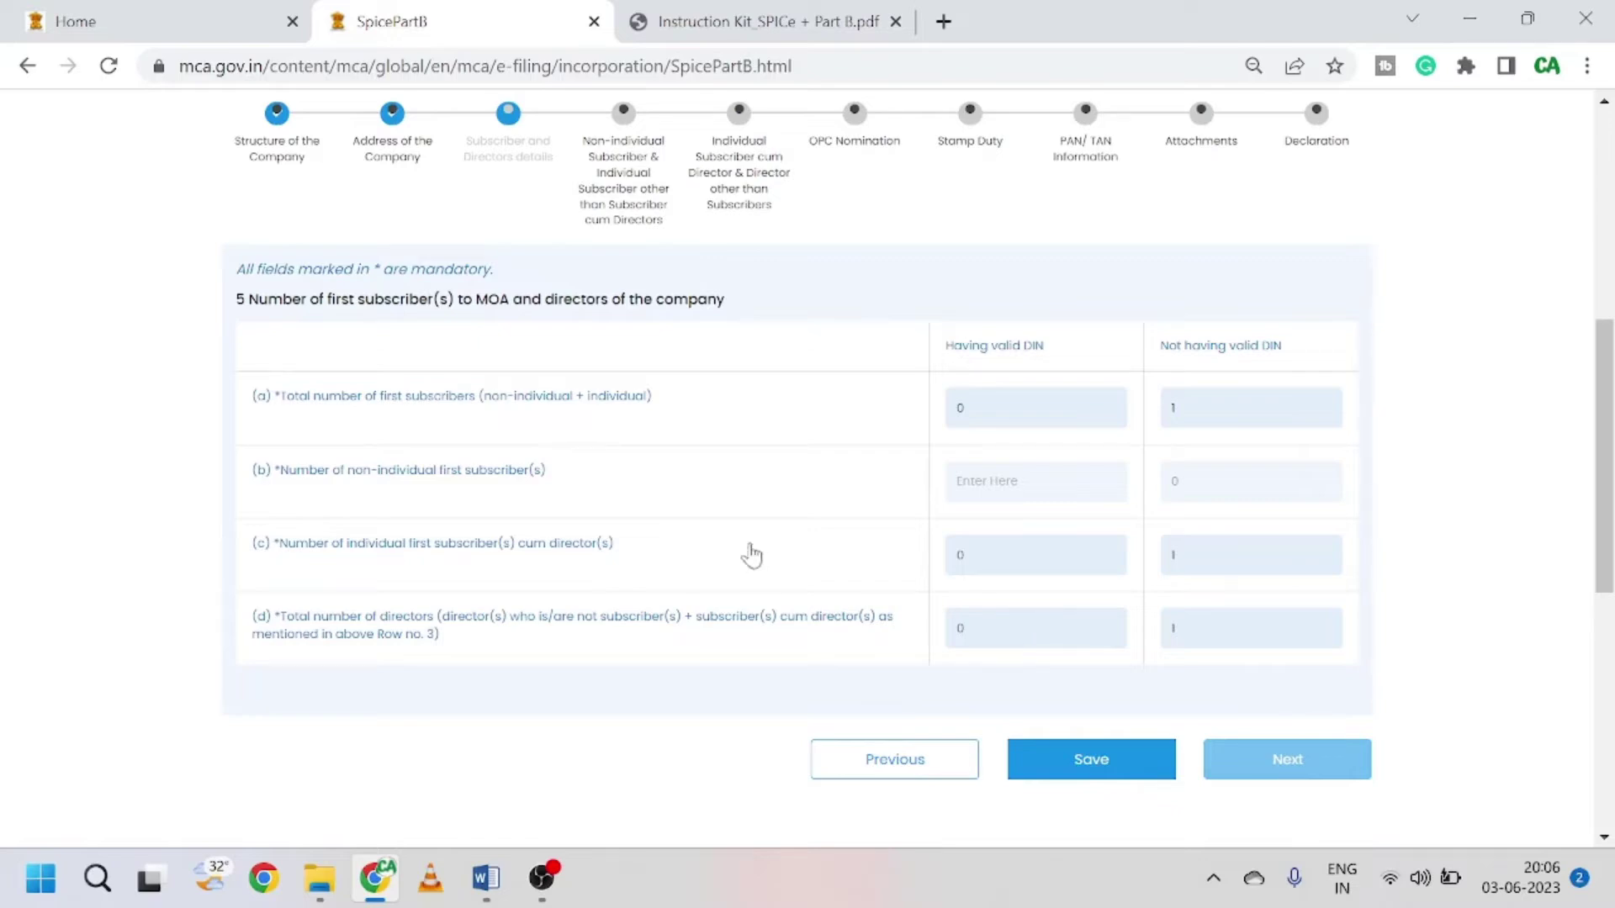
scroll(707, 533, "down", 3)
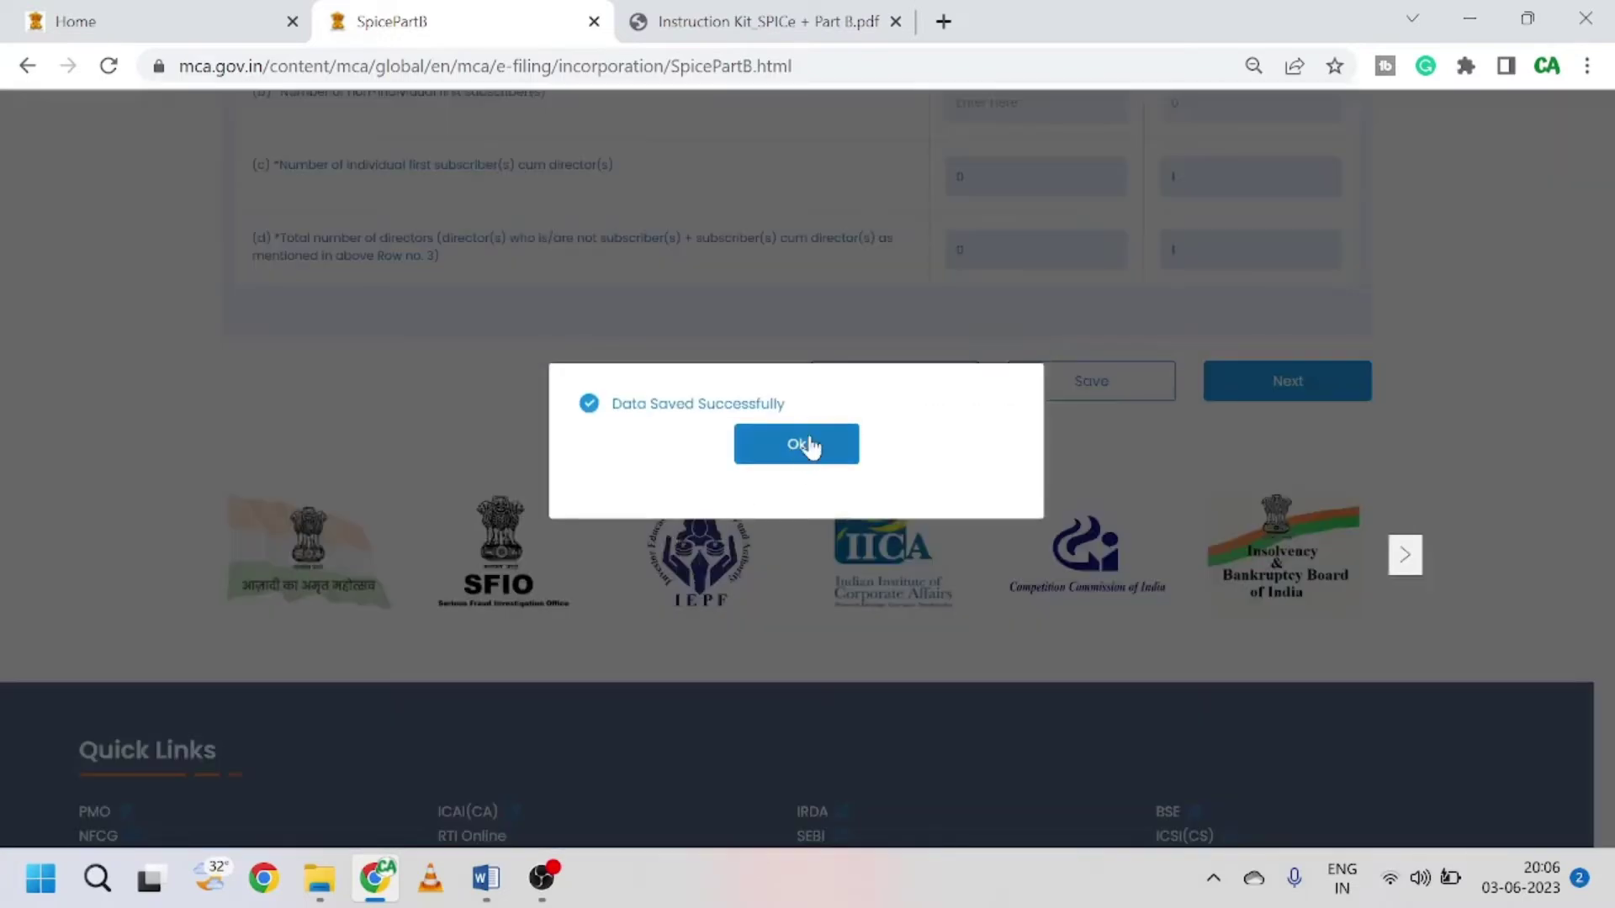
left_click(796, 457)
scroll(719, 493, "up", 2)
scroll(857, 566, "up", 2)
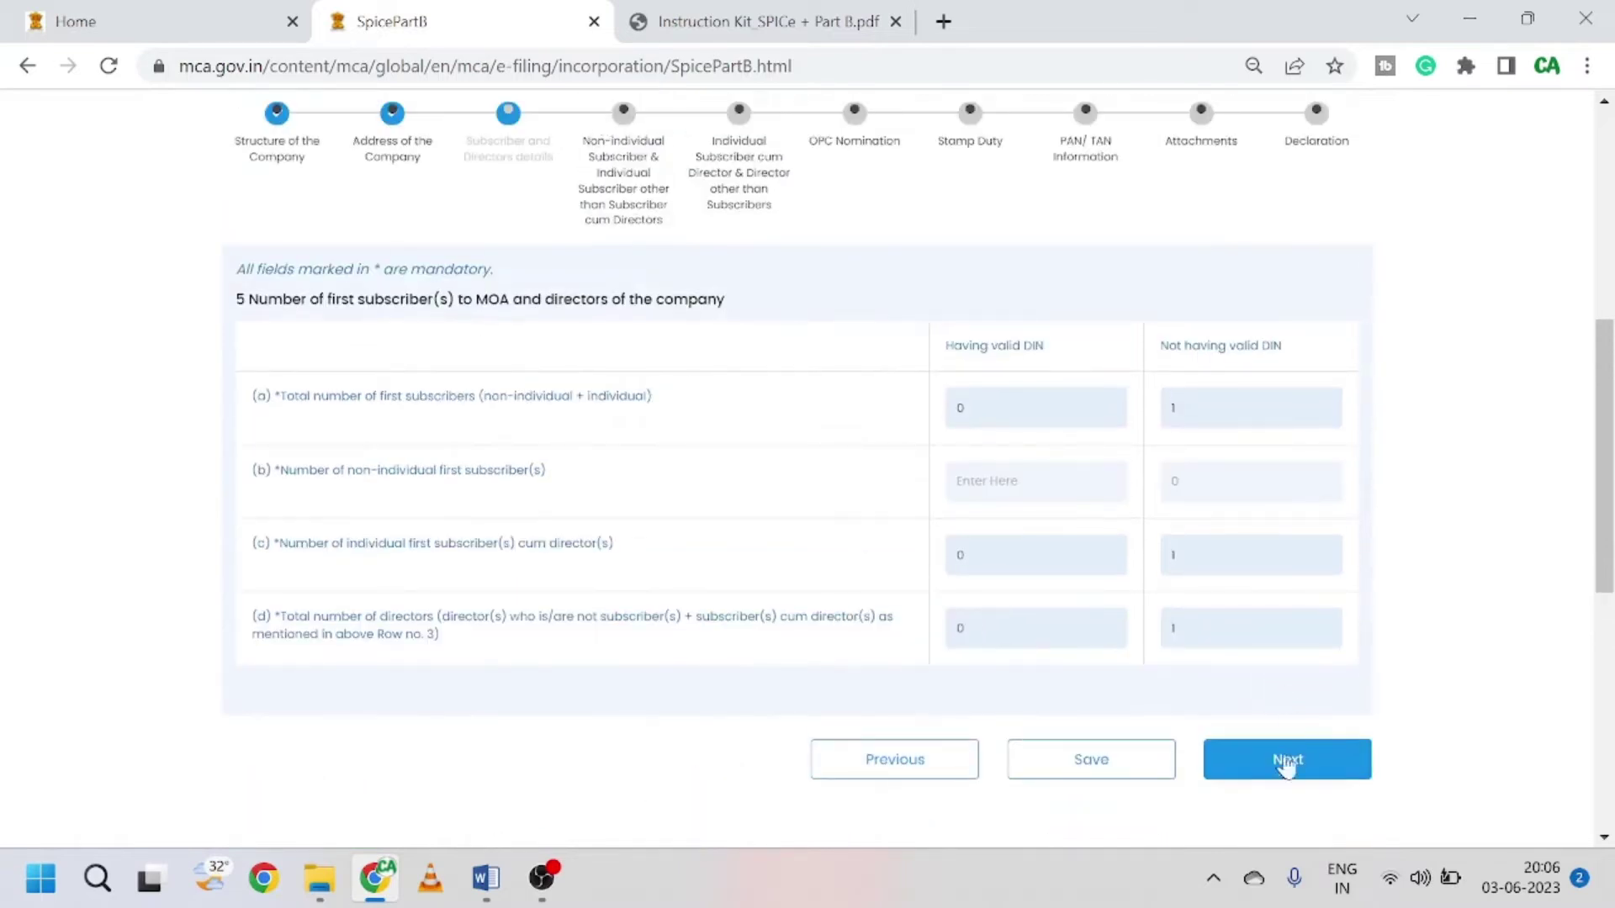
Step: Go through step 6 to the section 7 subscriber-cum-director particulars with the Add/Edit button
left_click(1286, 766)
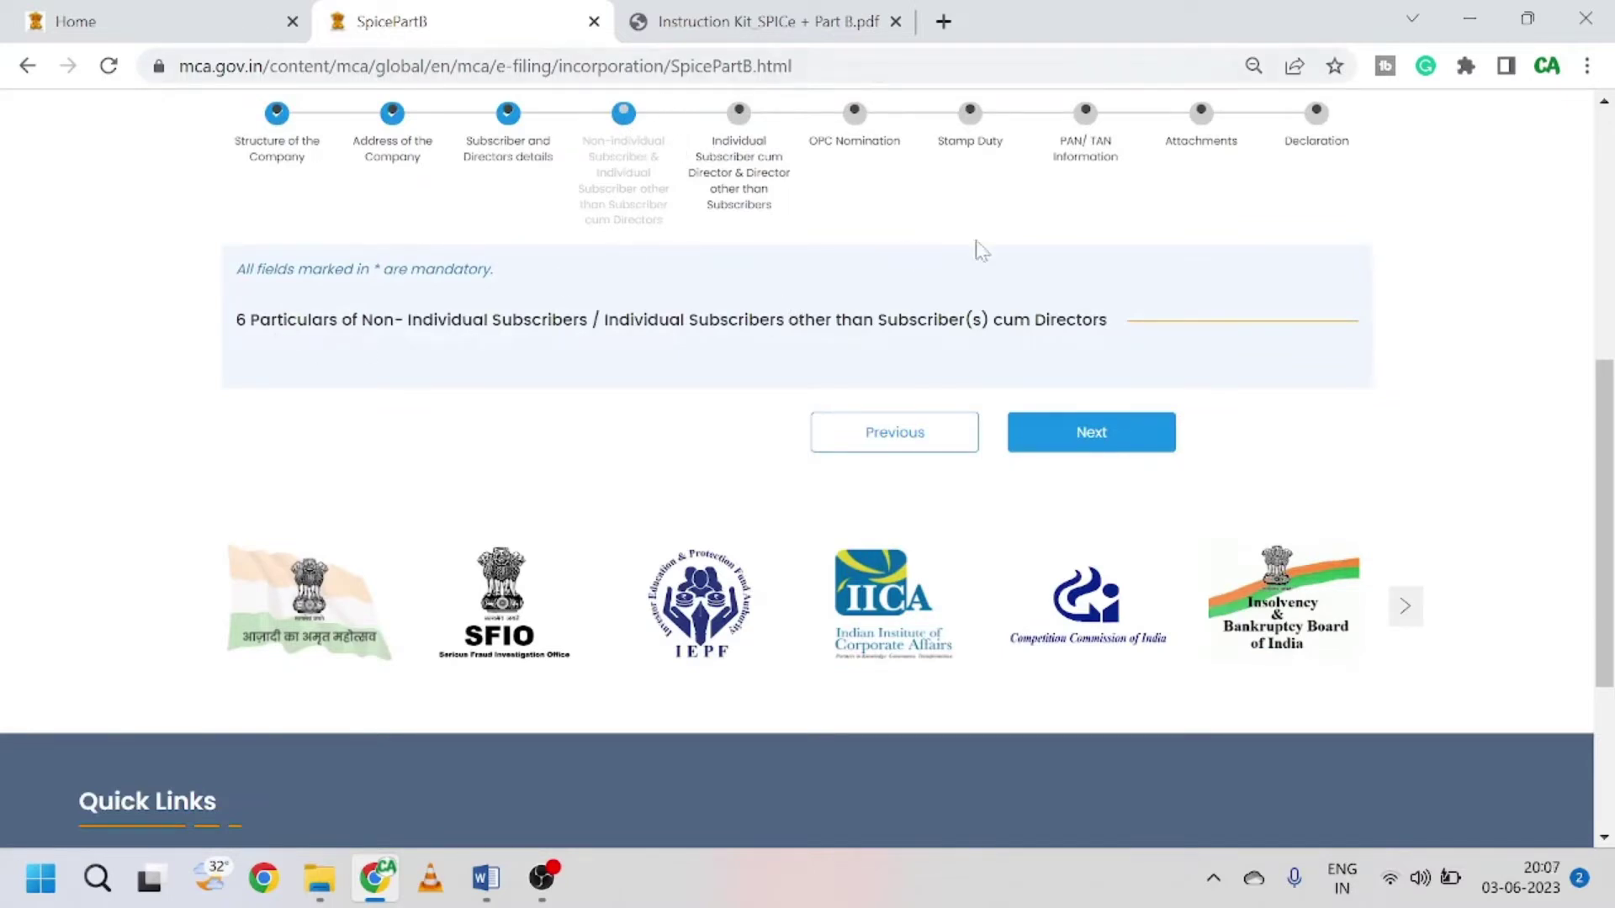
left_click(1107, 439)
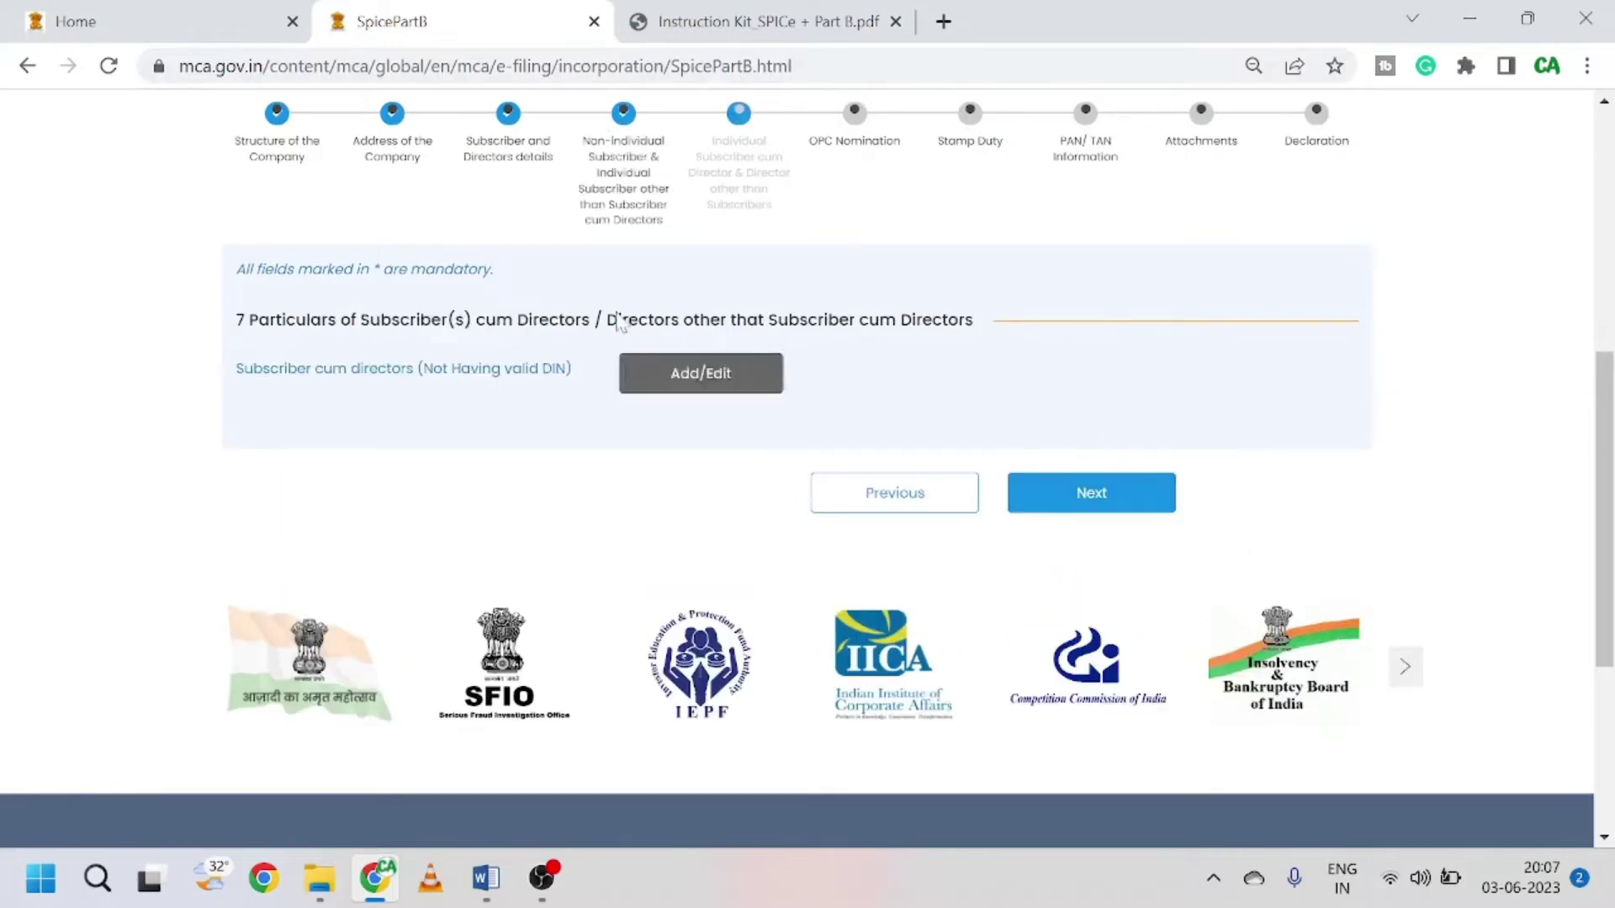
scroll(456, 482, "up", 2)
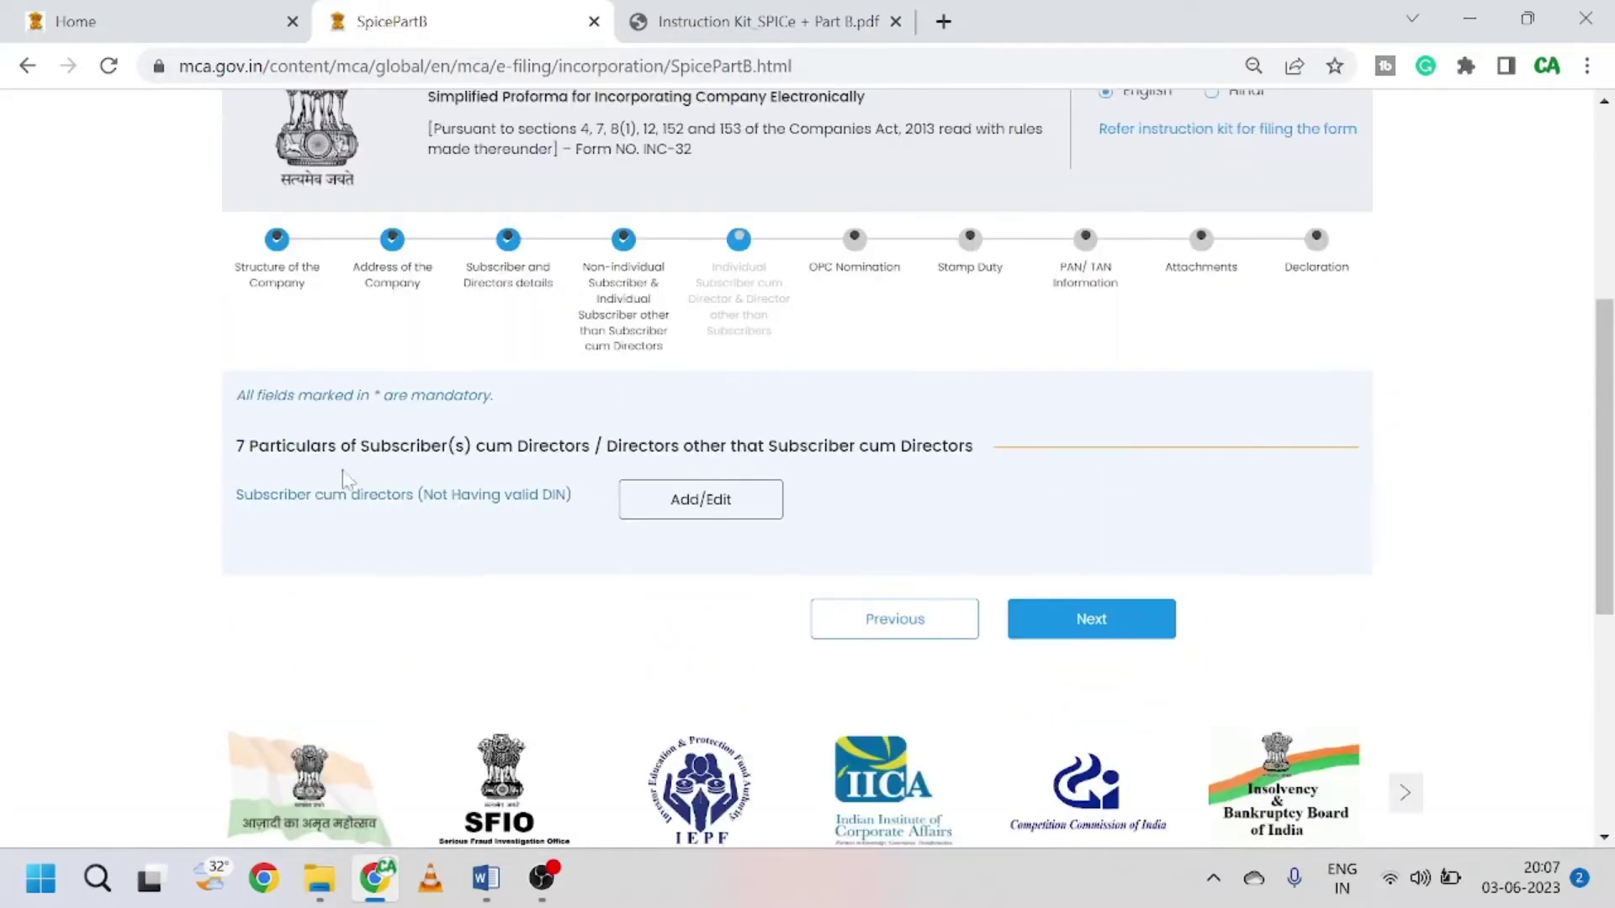
scroll(364, 530, "down", 1)
scroll(364, 534, "up", 1)
Step: Open the 7B basic details form and enter the director's first name and surname
left_click(697, 508)
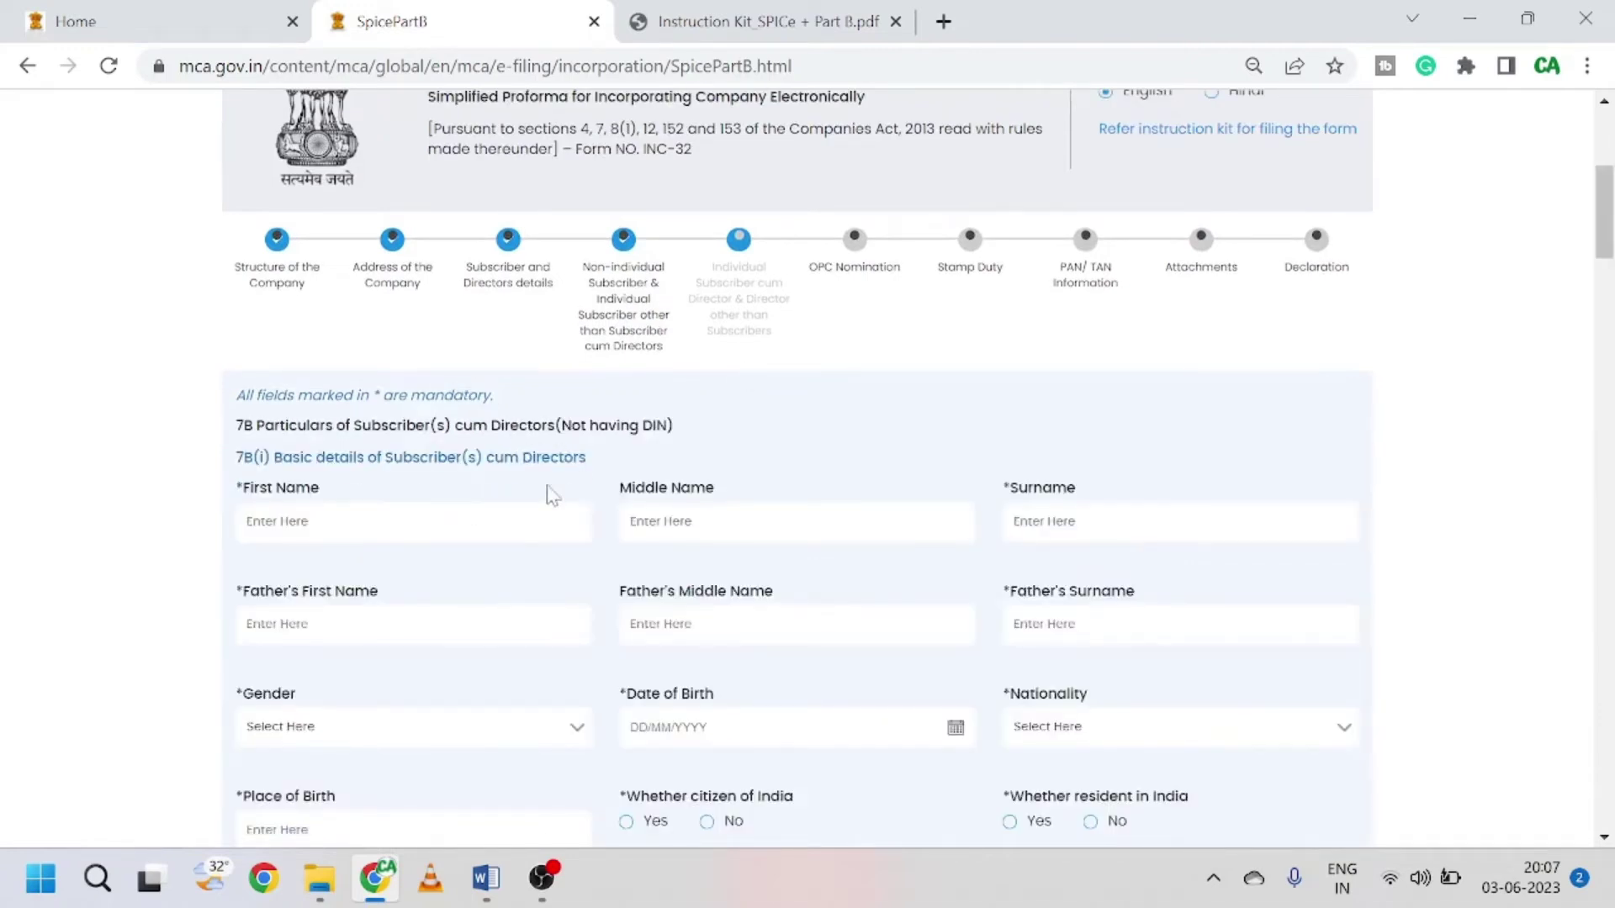
scroll(549, 494, "up", 1)
scroll(552, 488, "down", 3)
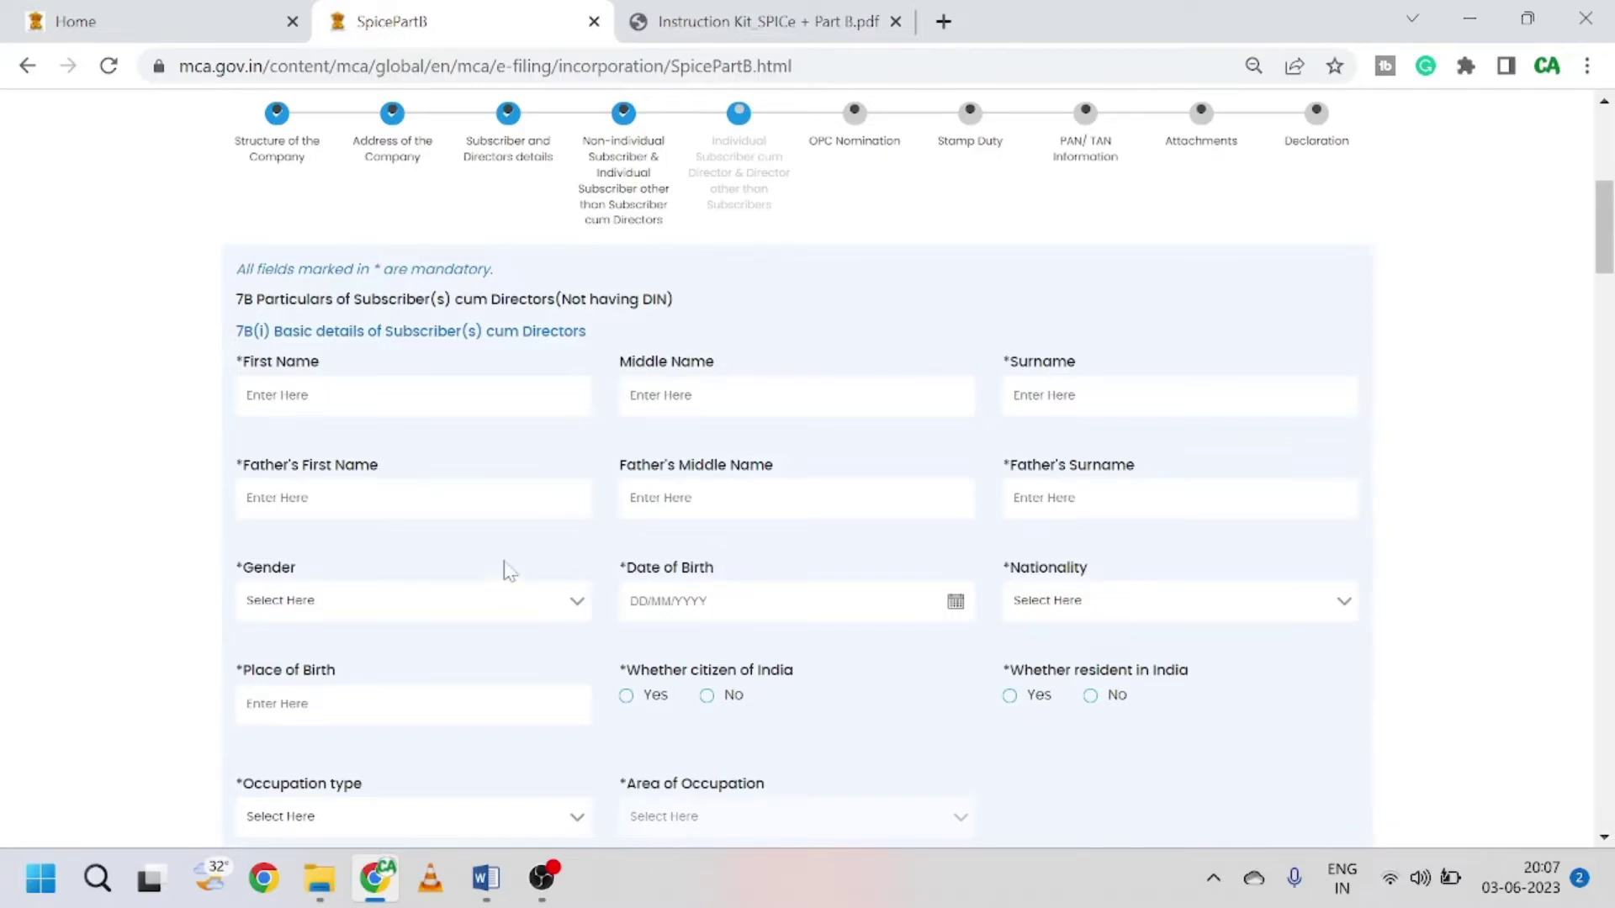
scroll(504, 566, "down", 9)
scroll(484, 574, "down", 8)
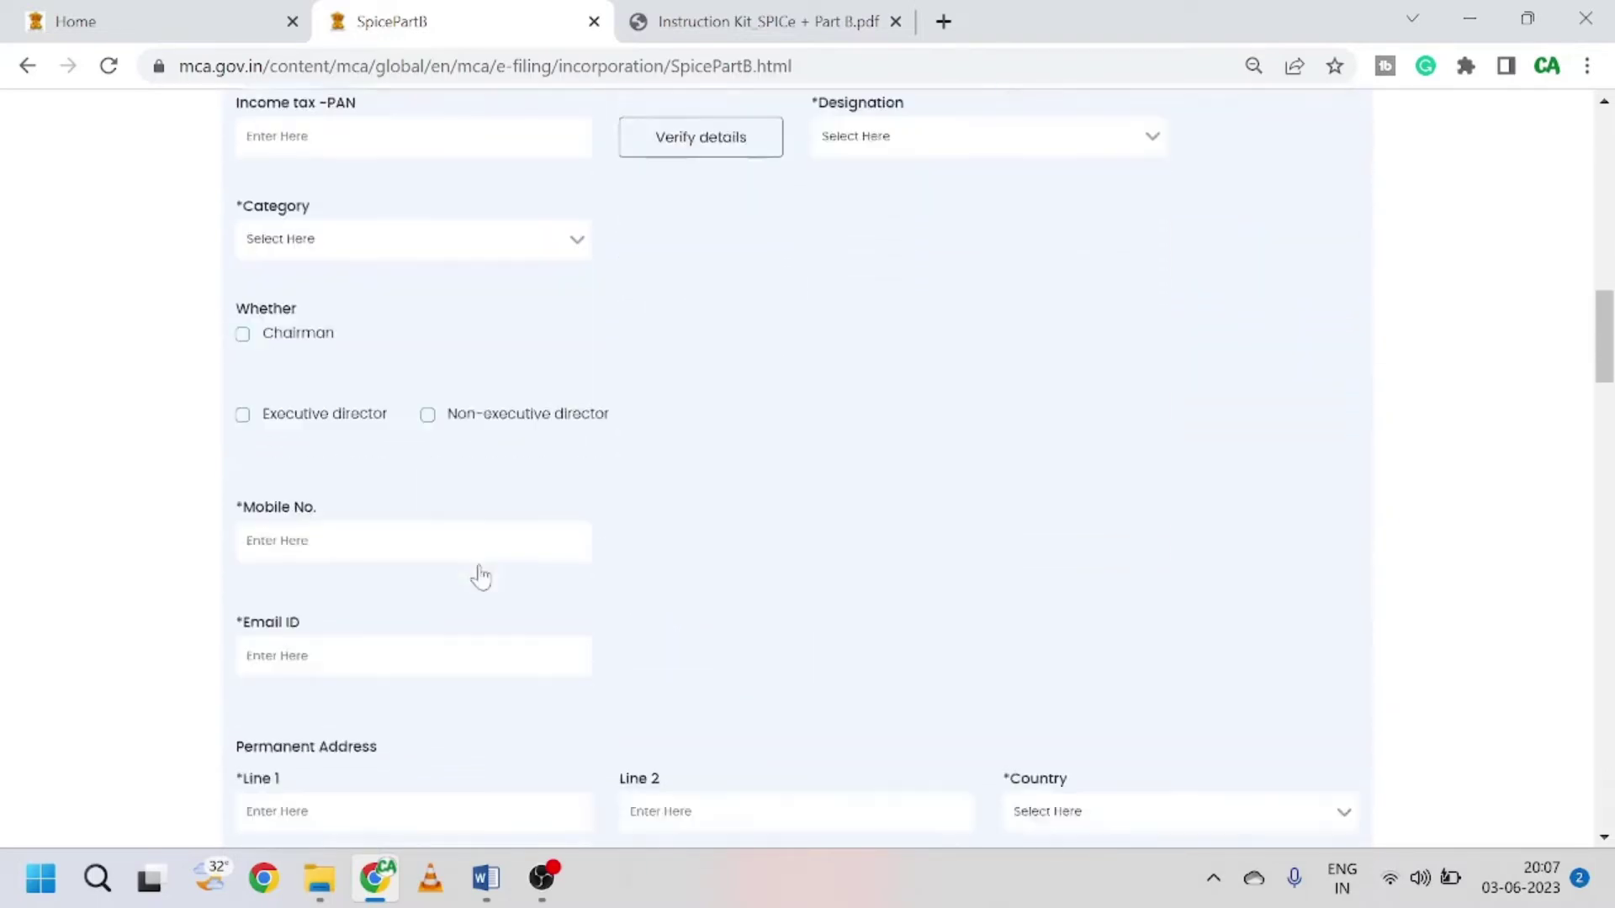
scroll(484, 574, "up", 12)
scroll(484, 574, "up", 4)
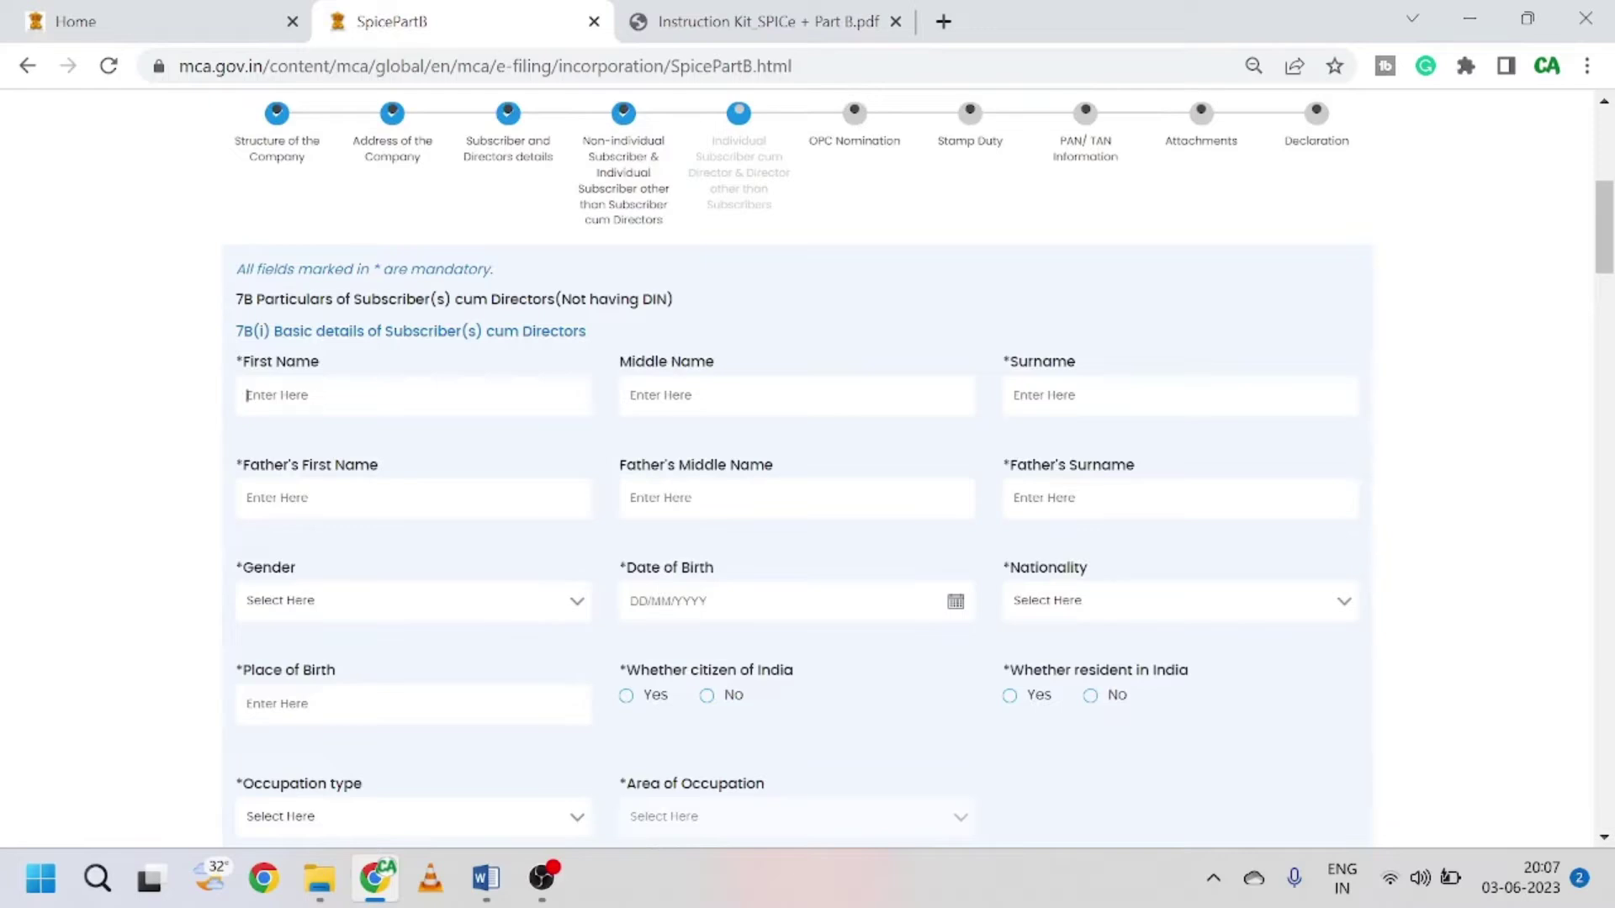
type("rAM")
key("ctrl+a")
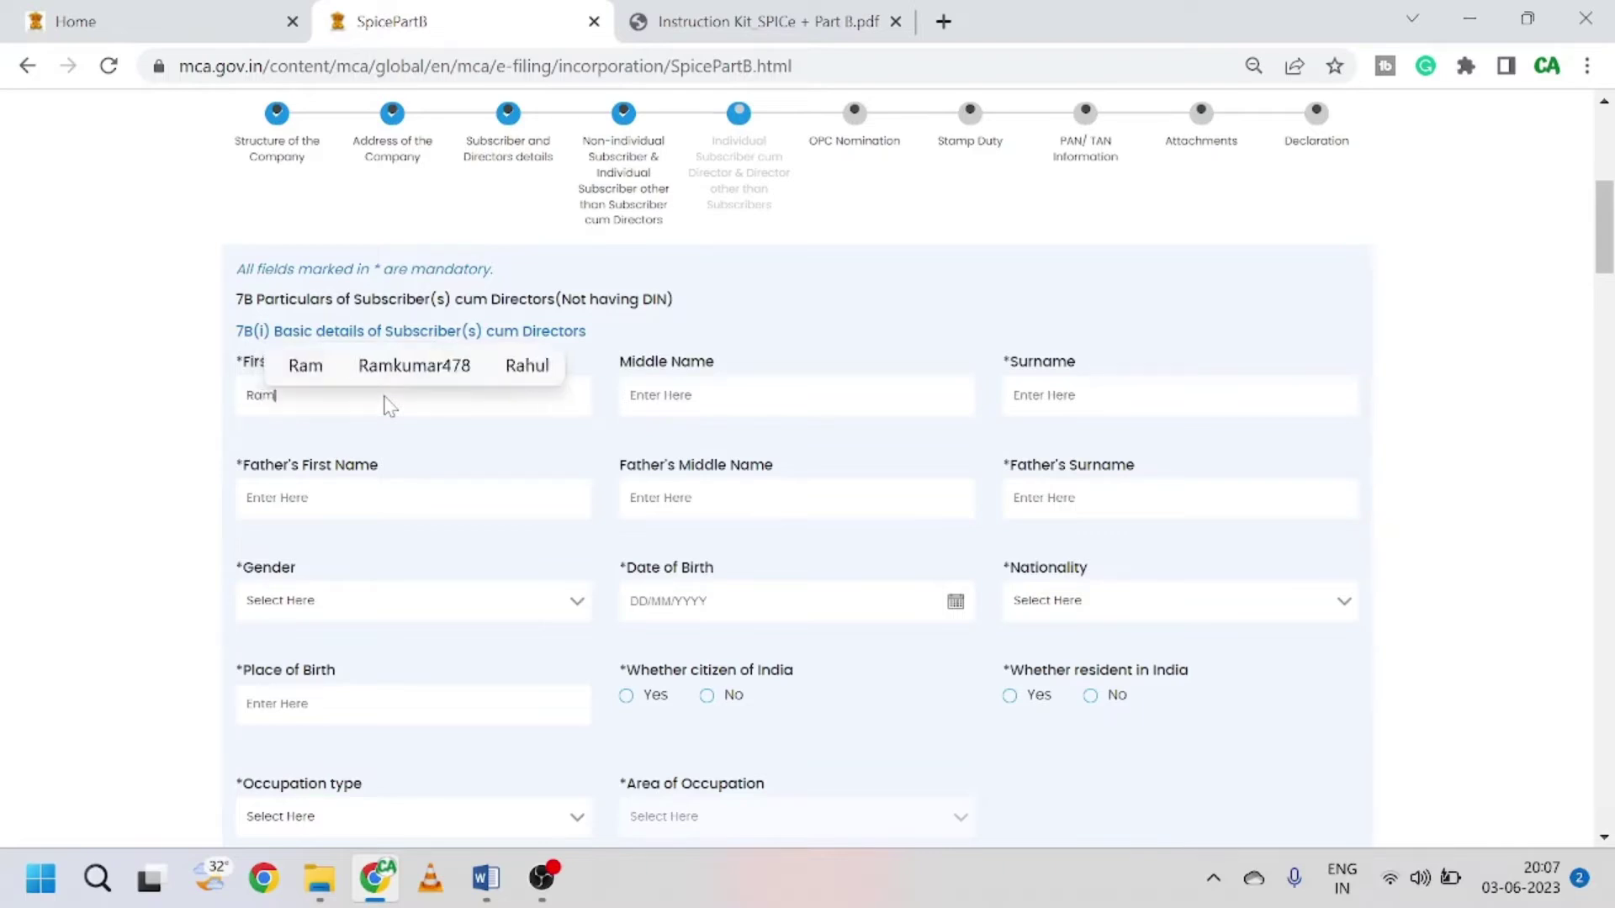
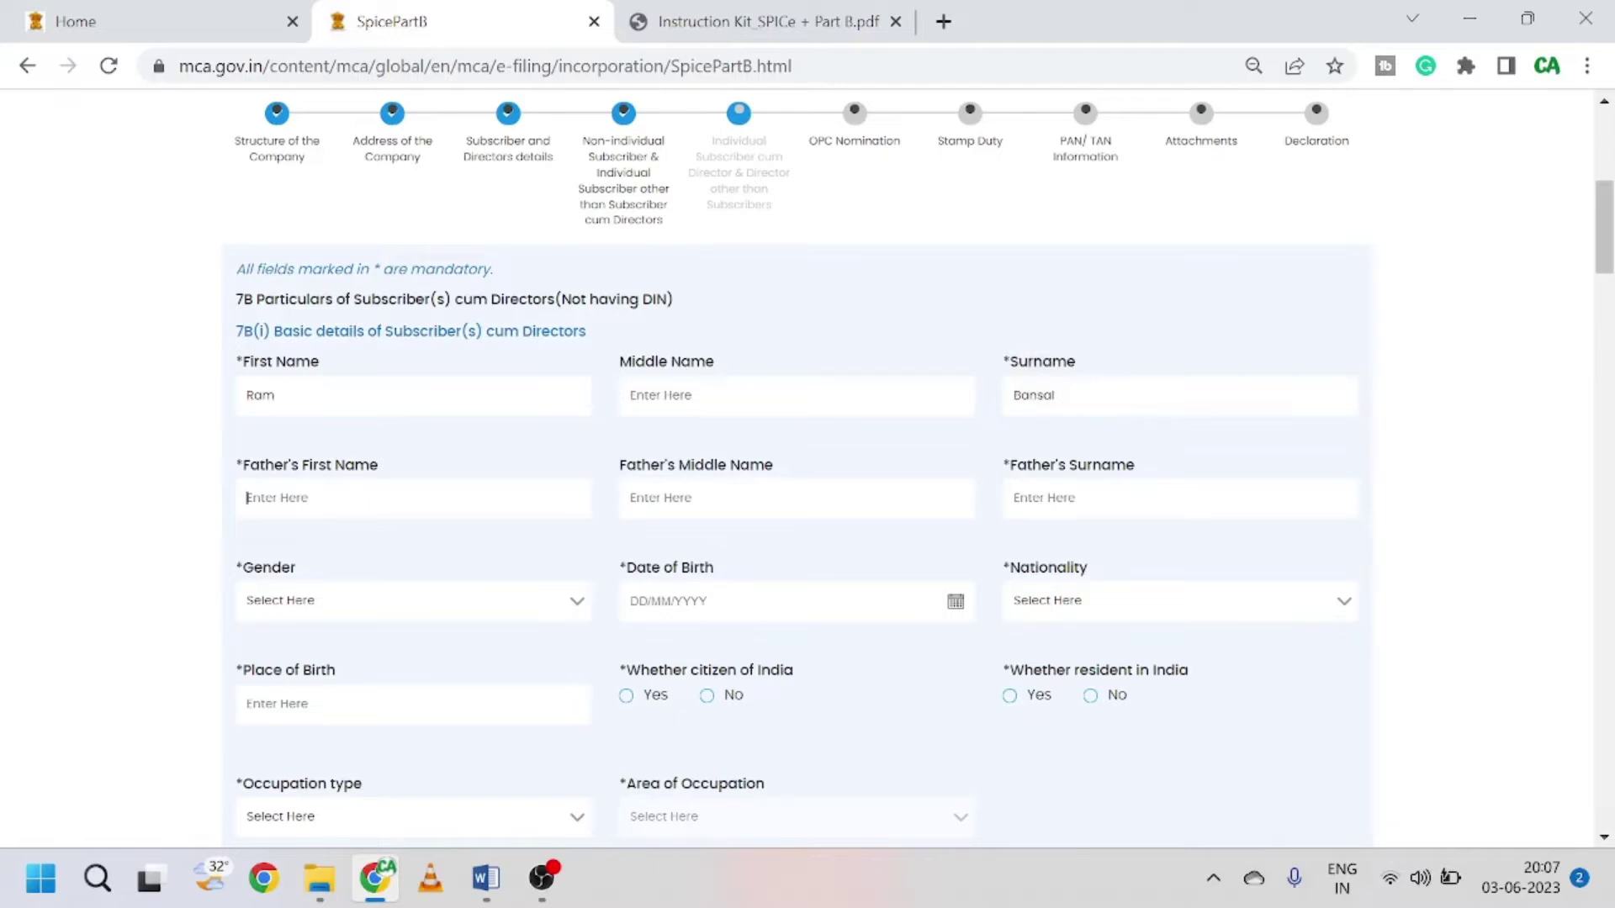
Step: Fill in the father's first name and father's surname fields
left_click(412, 497)
type("Sh")
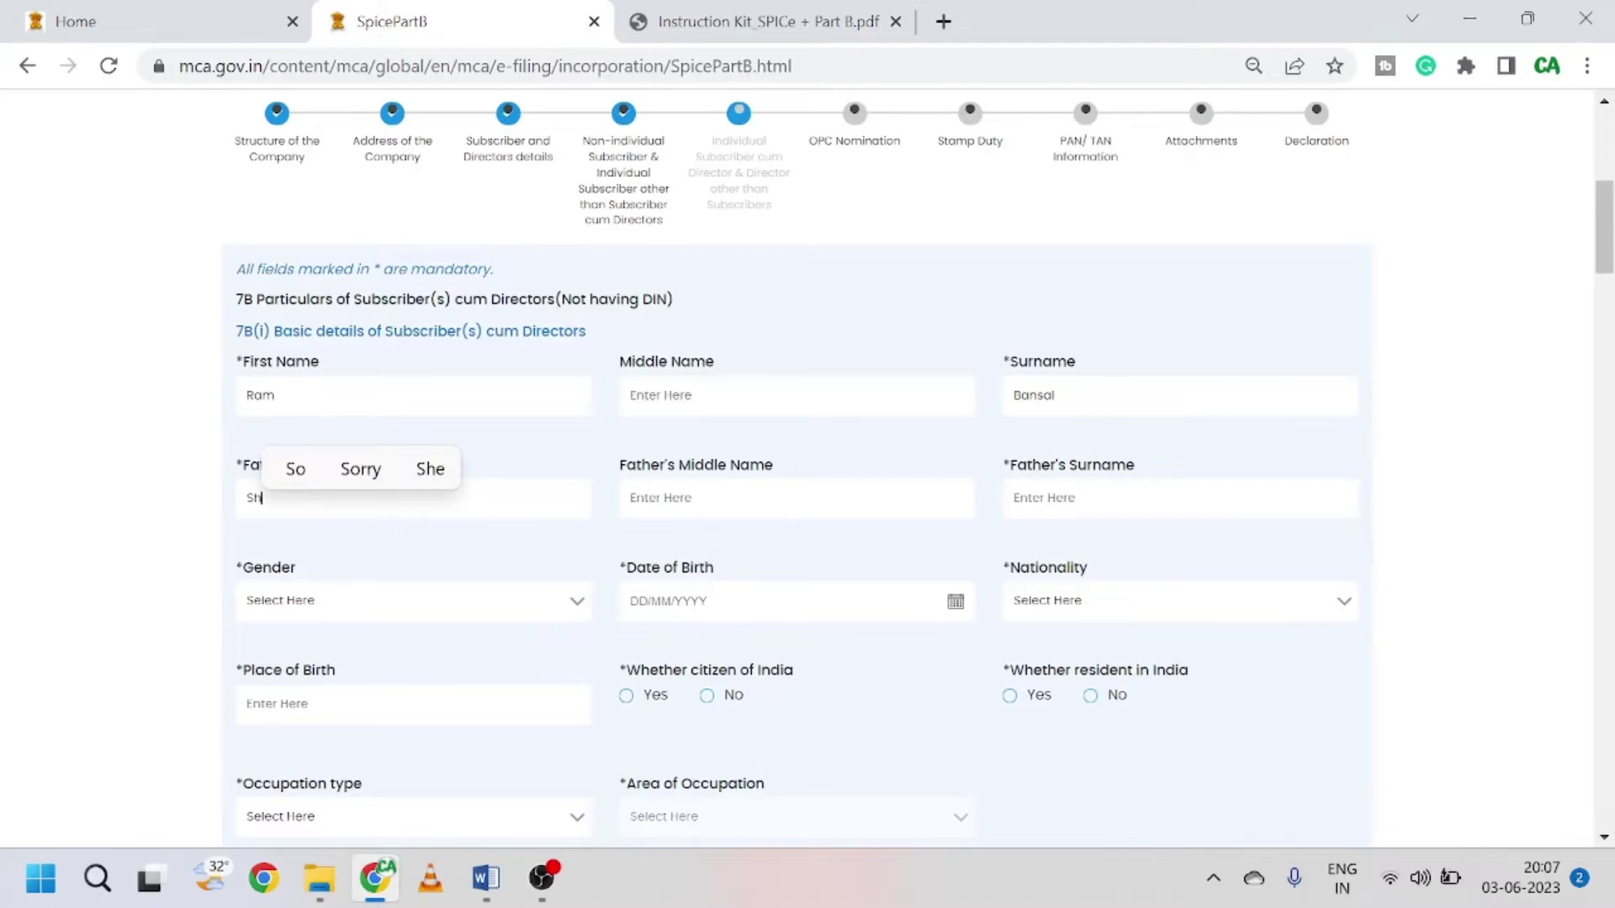
key("BackSpace")
key("BackSpace")
type("XYZ")
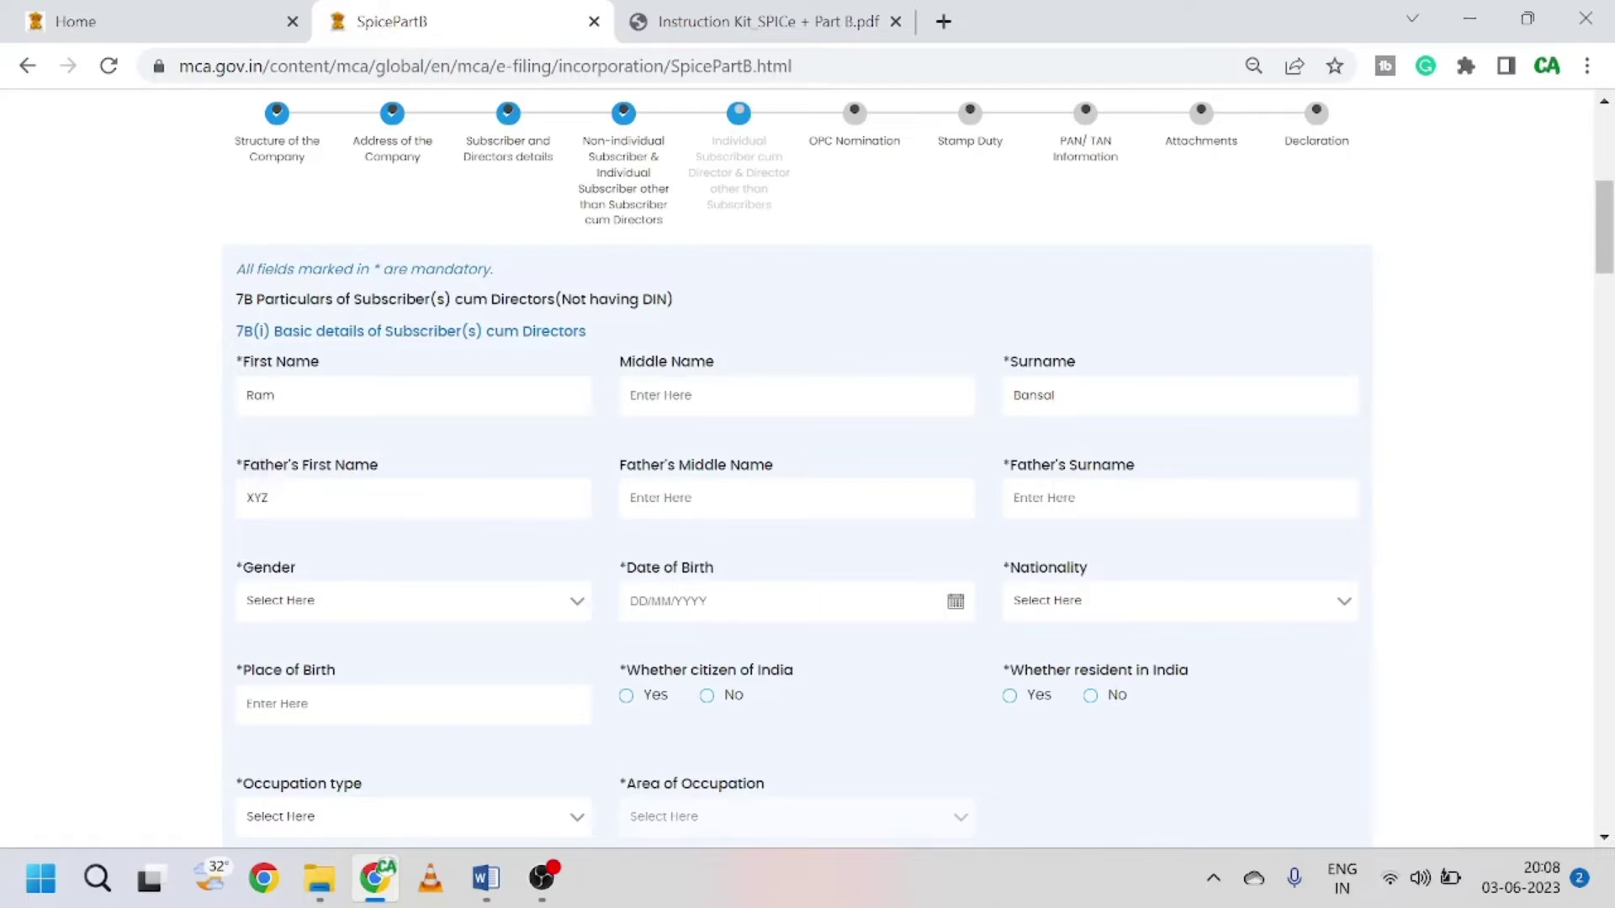
left_click(1093, 497)
type("ABC")
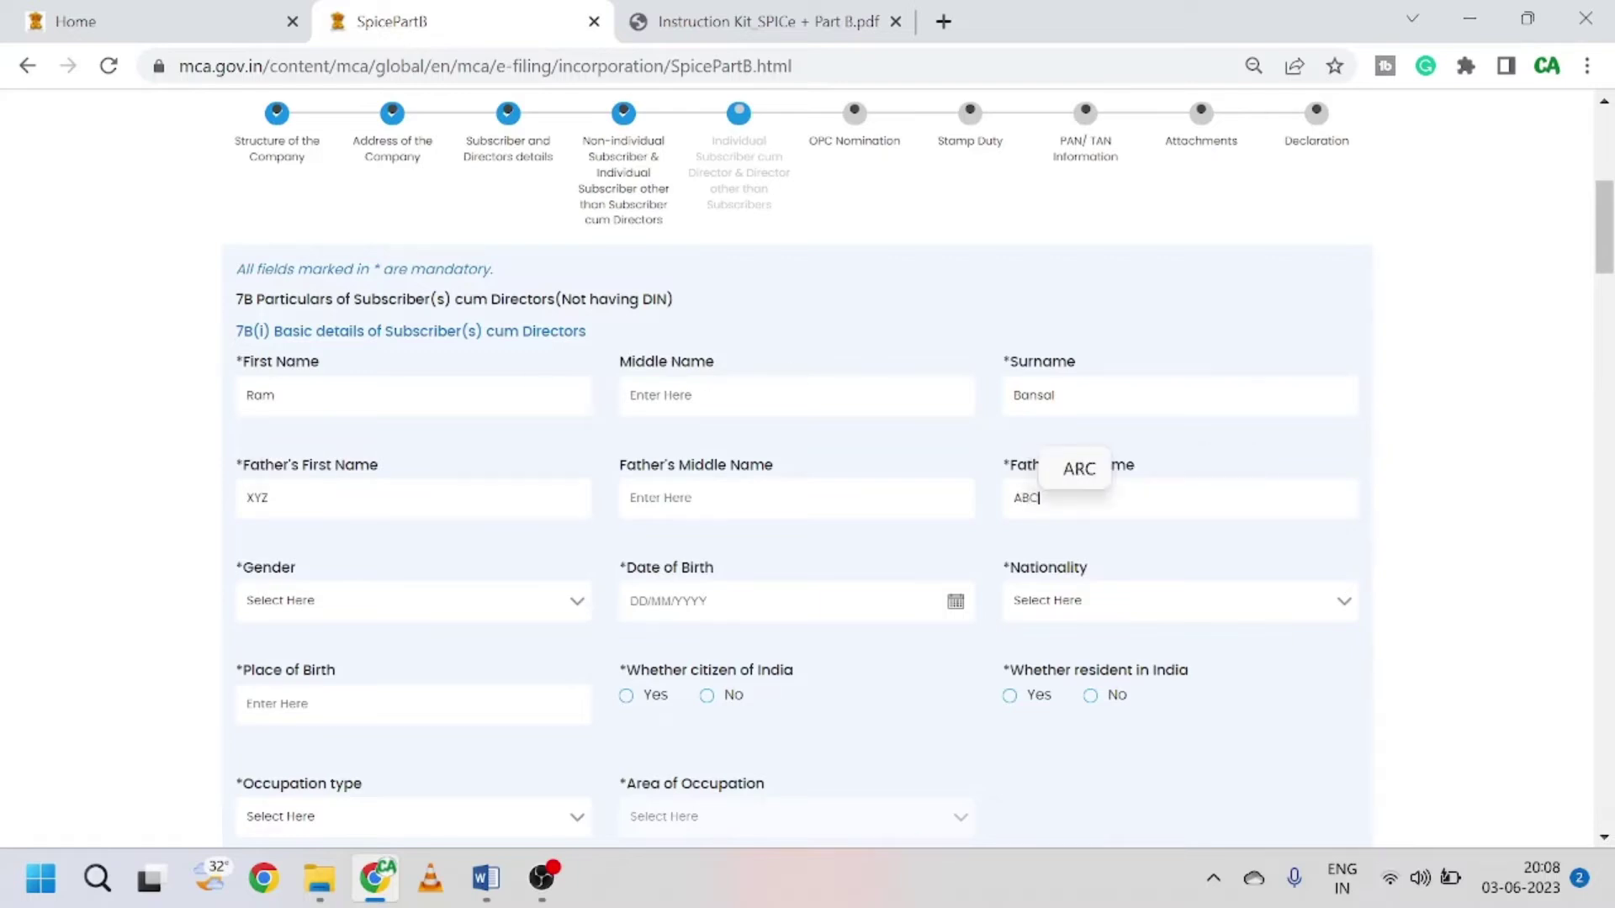
left_click(1427, 494)
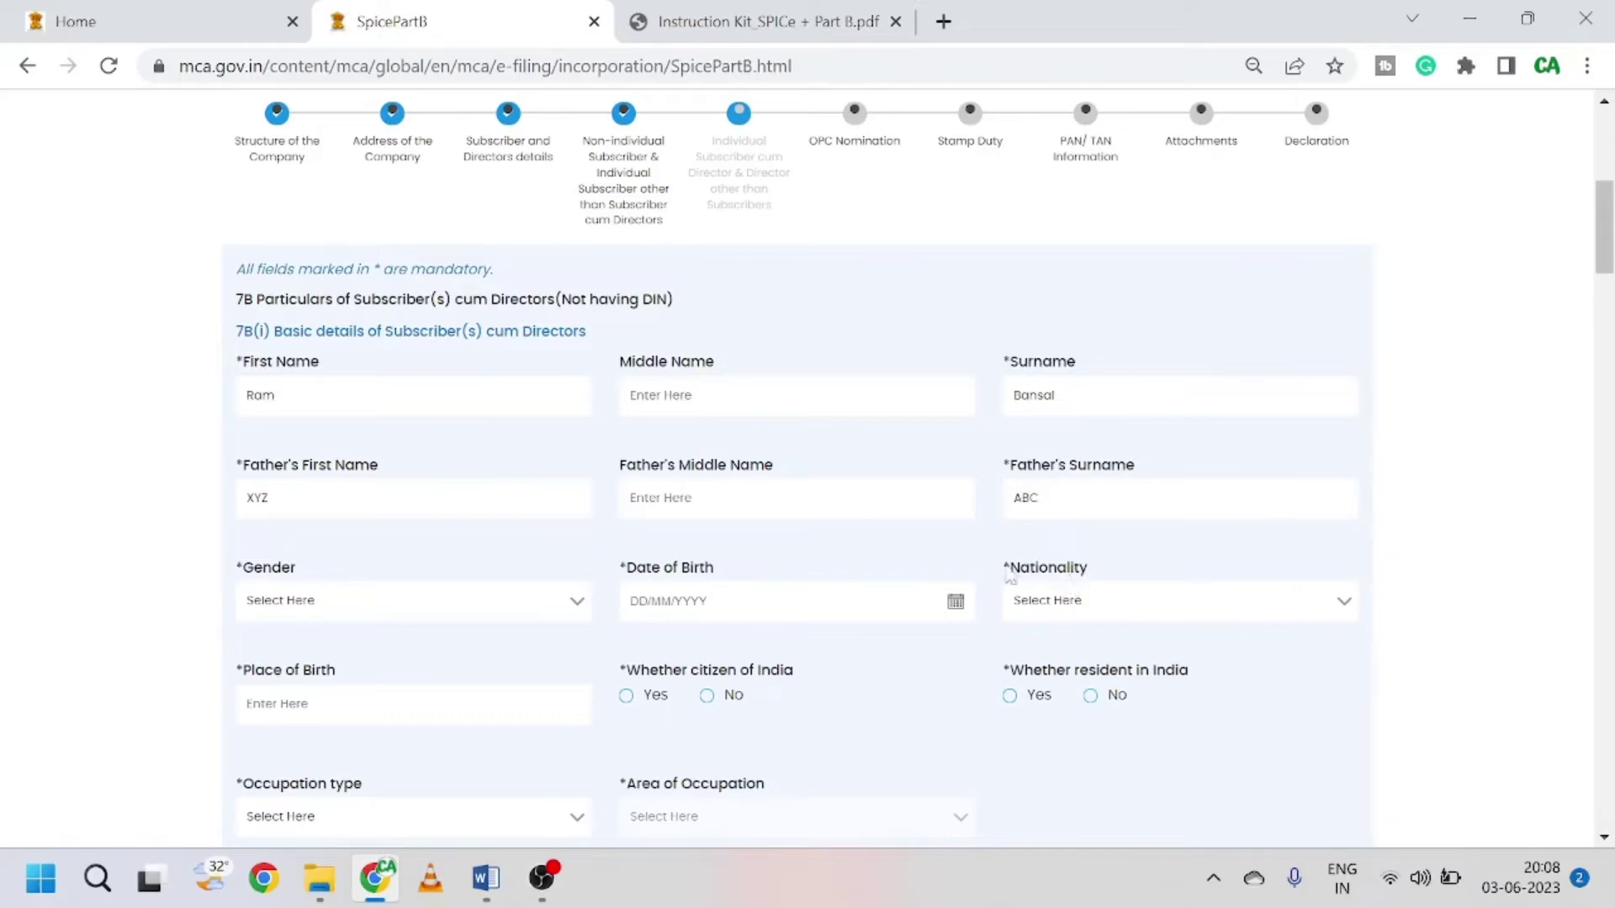
scroll(870, 517, "down", 3)
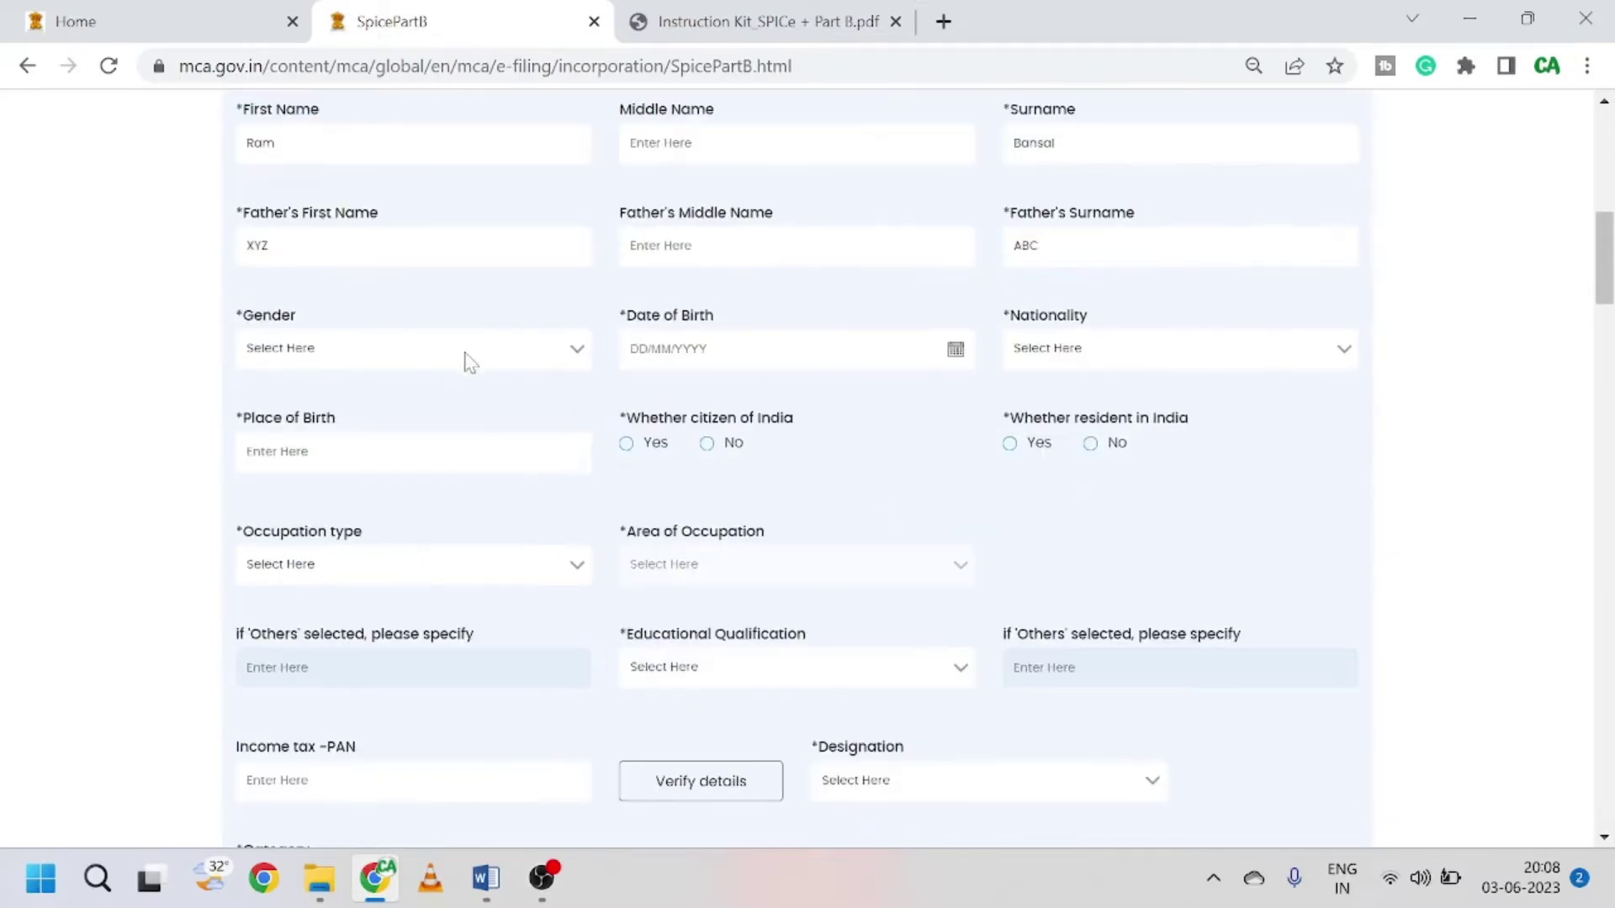
scroll(476, 364, "up", 3)
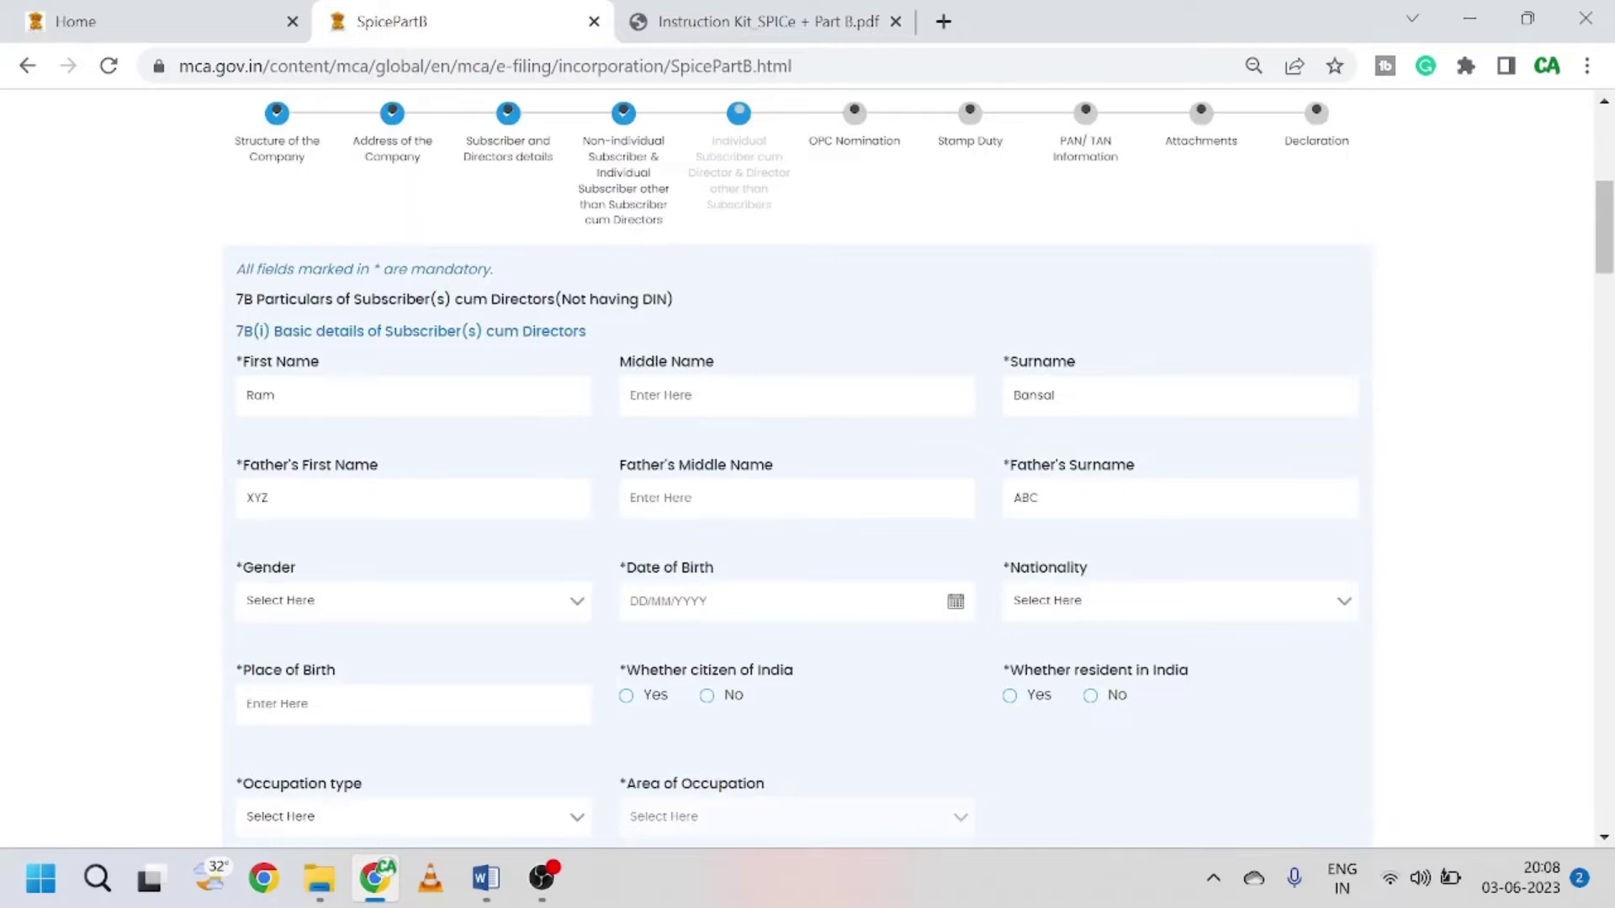
scroll(533, 487, "down", 2)
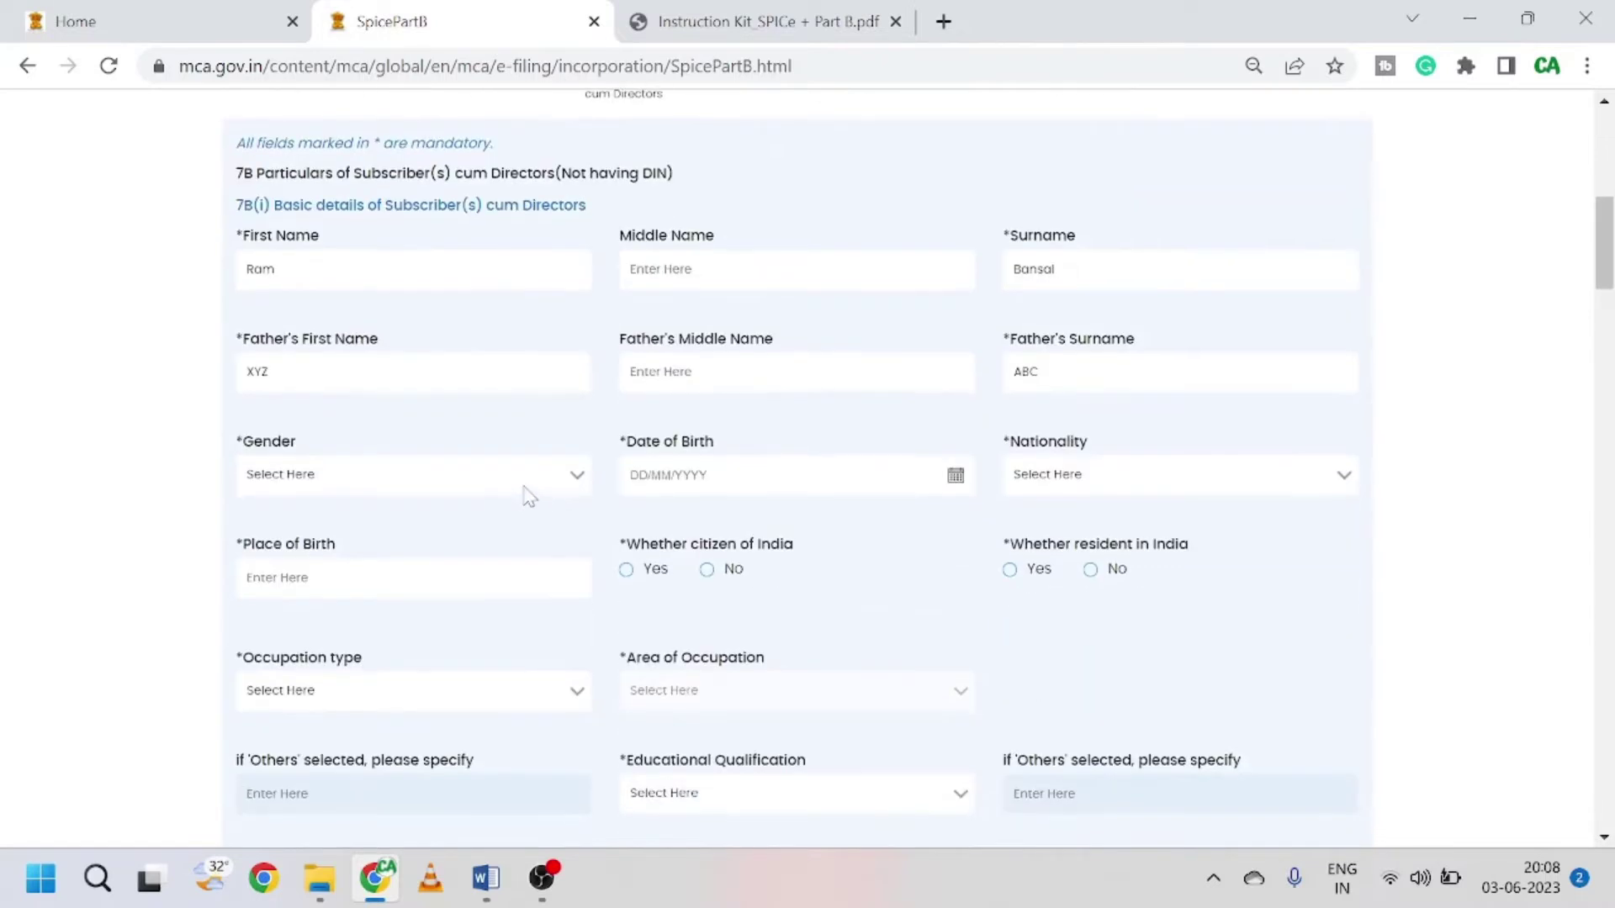
Step: Set gender to Male and date of birth to 5 April 2023
left_click(416, 490)
left_click(337, 517)
left_click(957, 477)
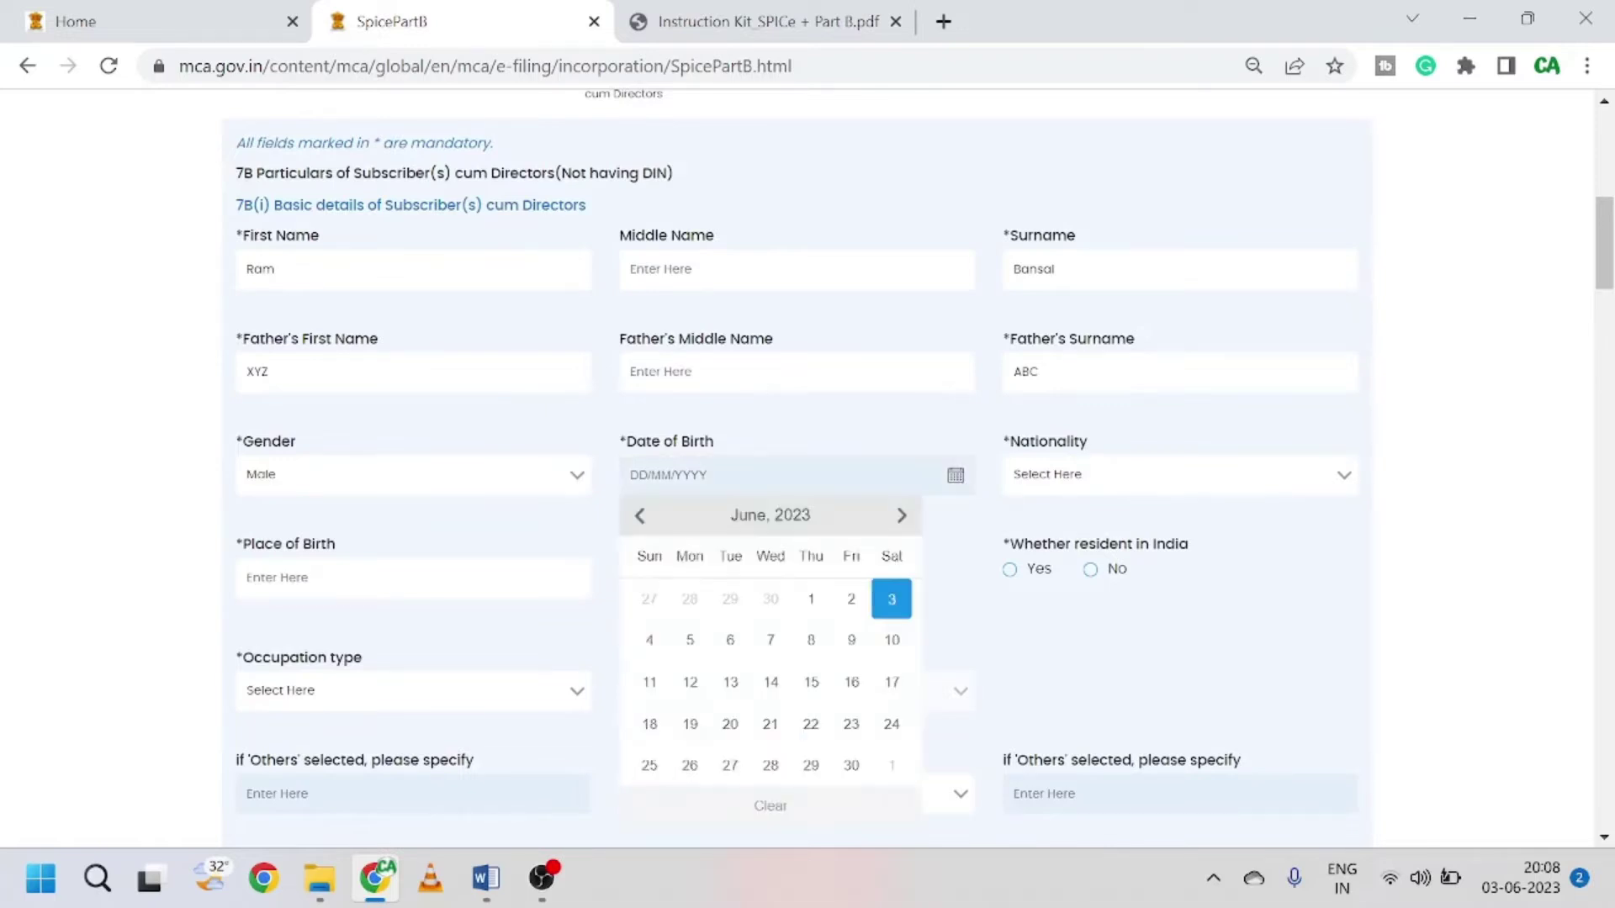
left_click(641, 515)
left_click(641, 515)
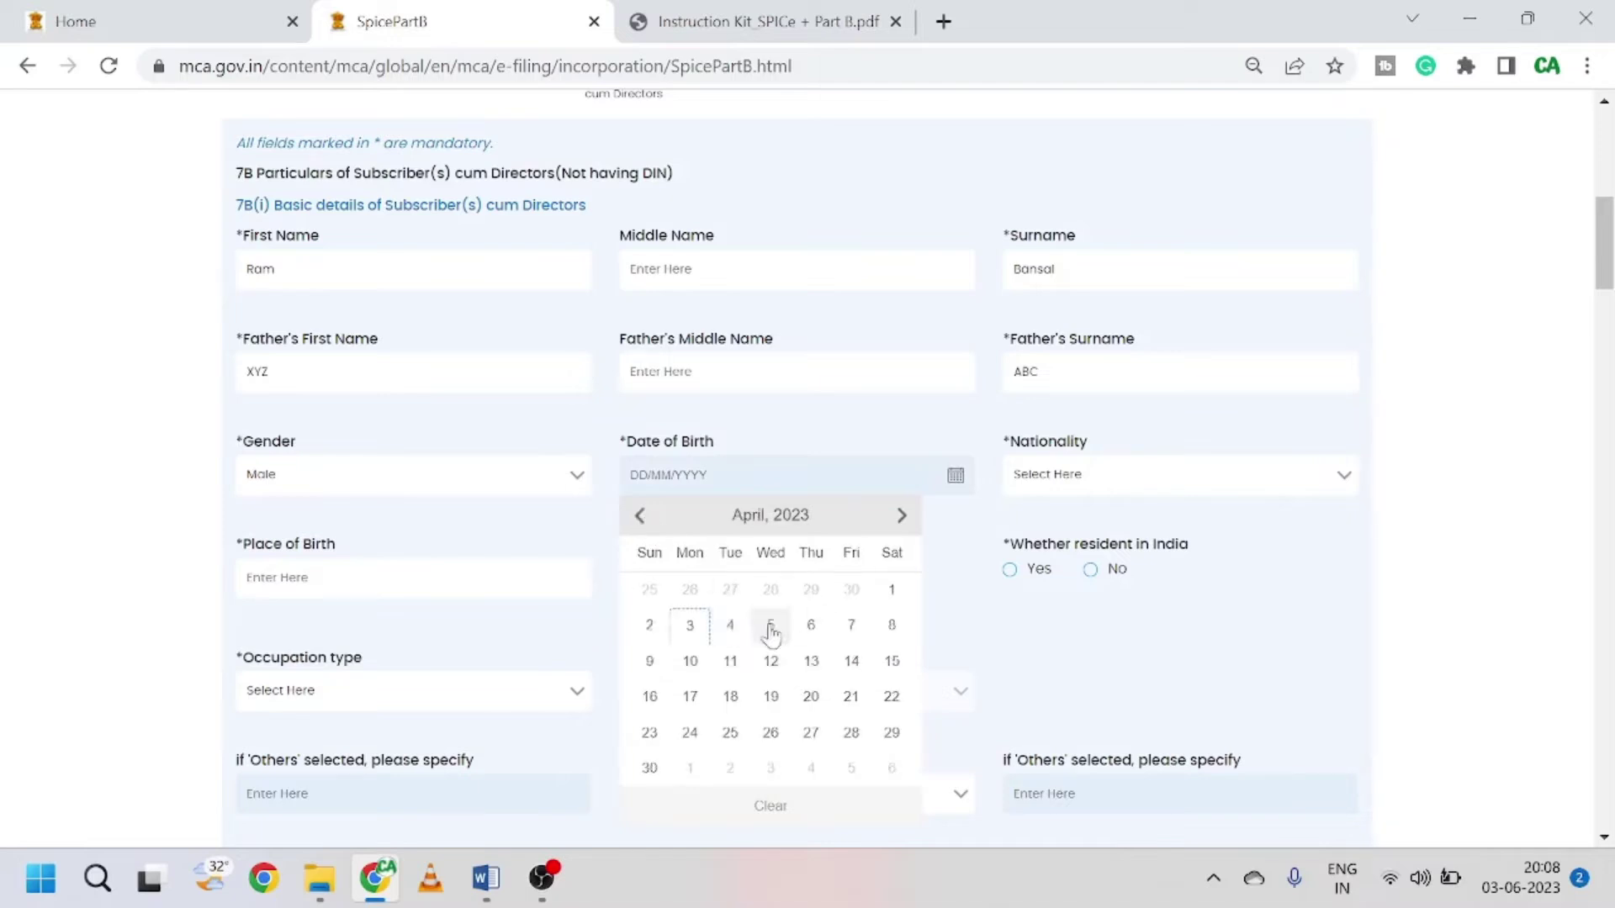
left_click(769, 637)
scroll(868, 544, "down", 1)
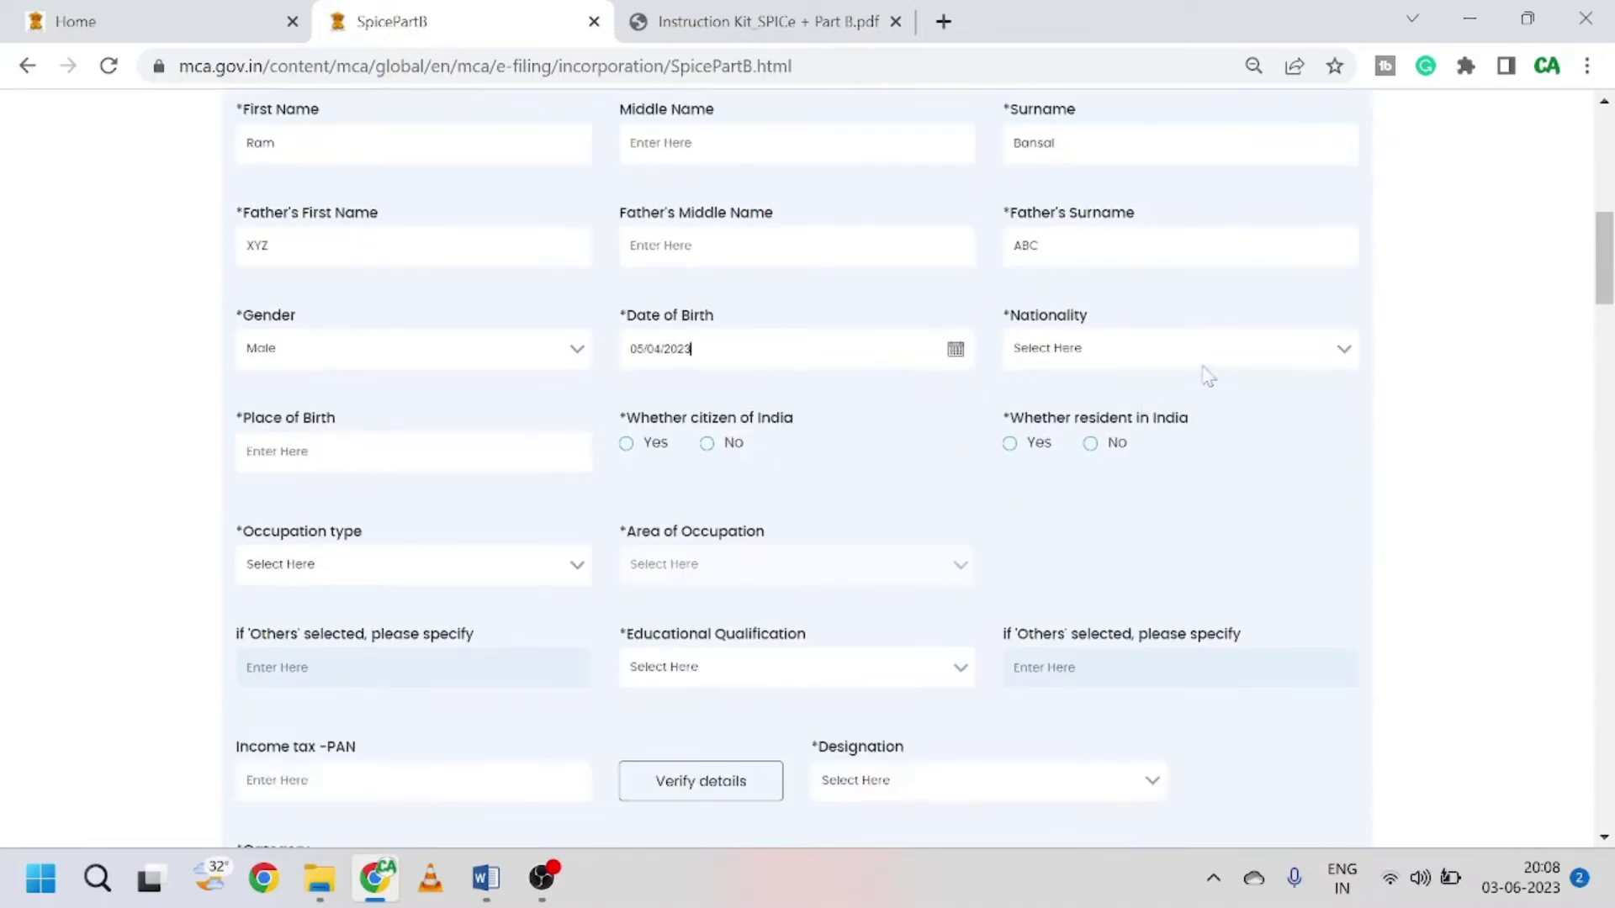
Step: Set nationality to India, leaving the date of birth unchanged
left_click(1231, 361)
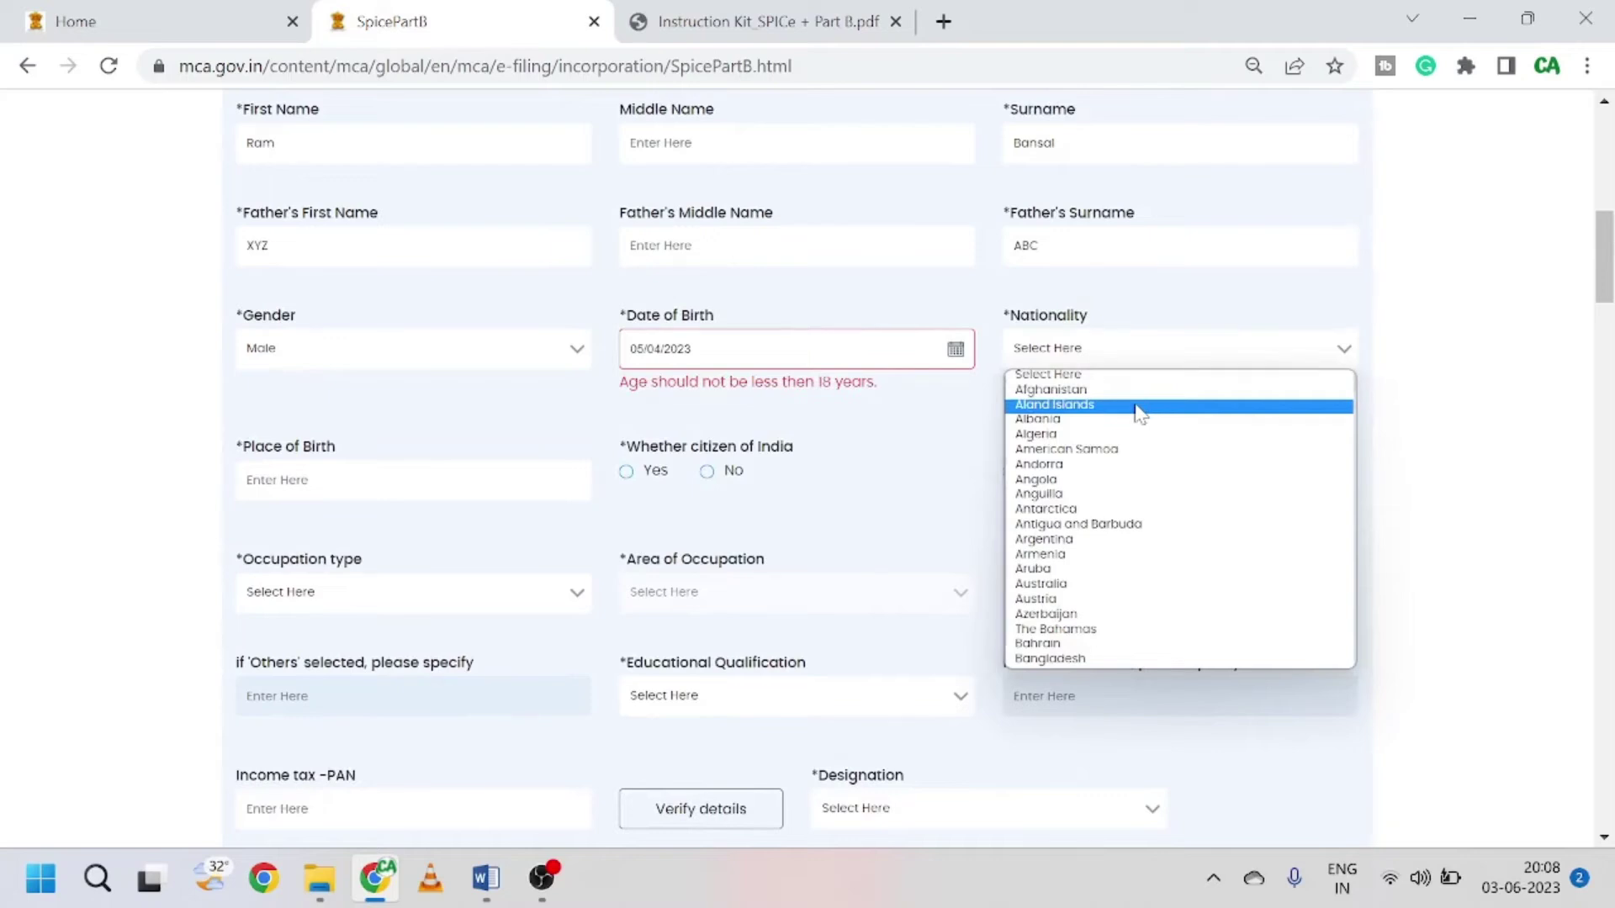
type("in")
key("Return")
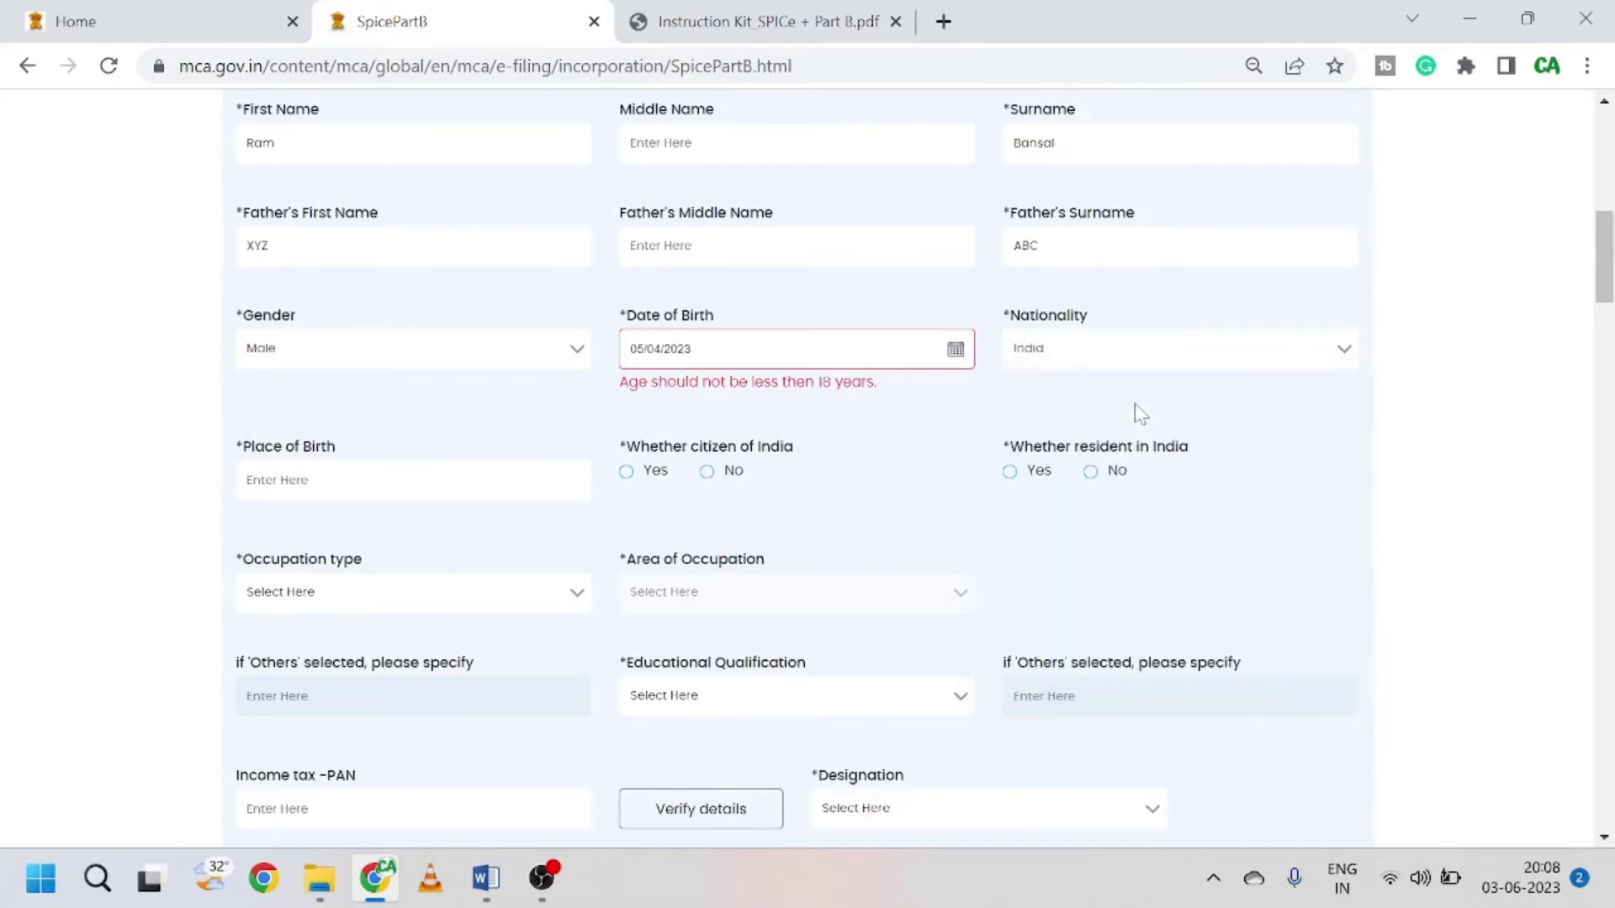
left_click(956, 350)
left_click(915, 289)
left_click(961, 350)
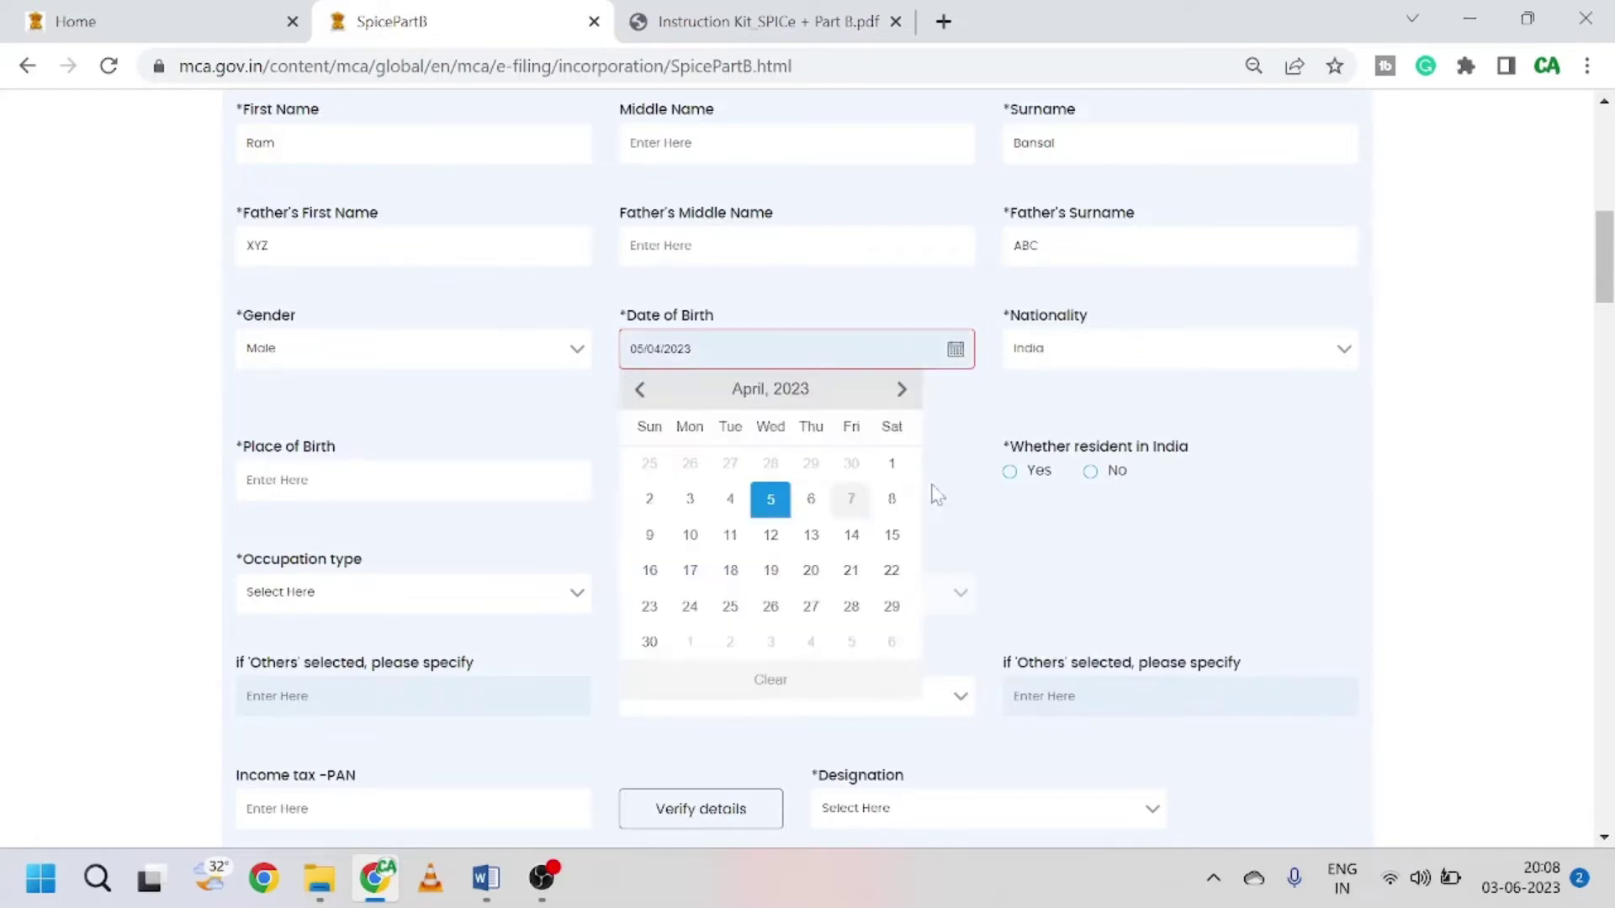
left_click(1281, 417)
scroll(579, 446, "up", 1)
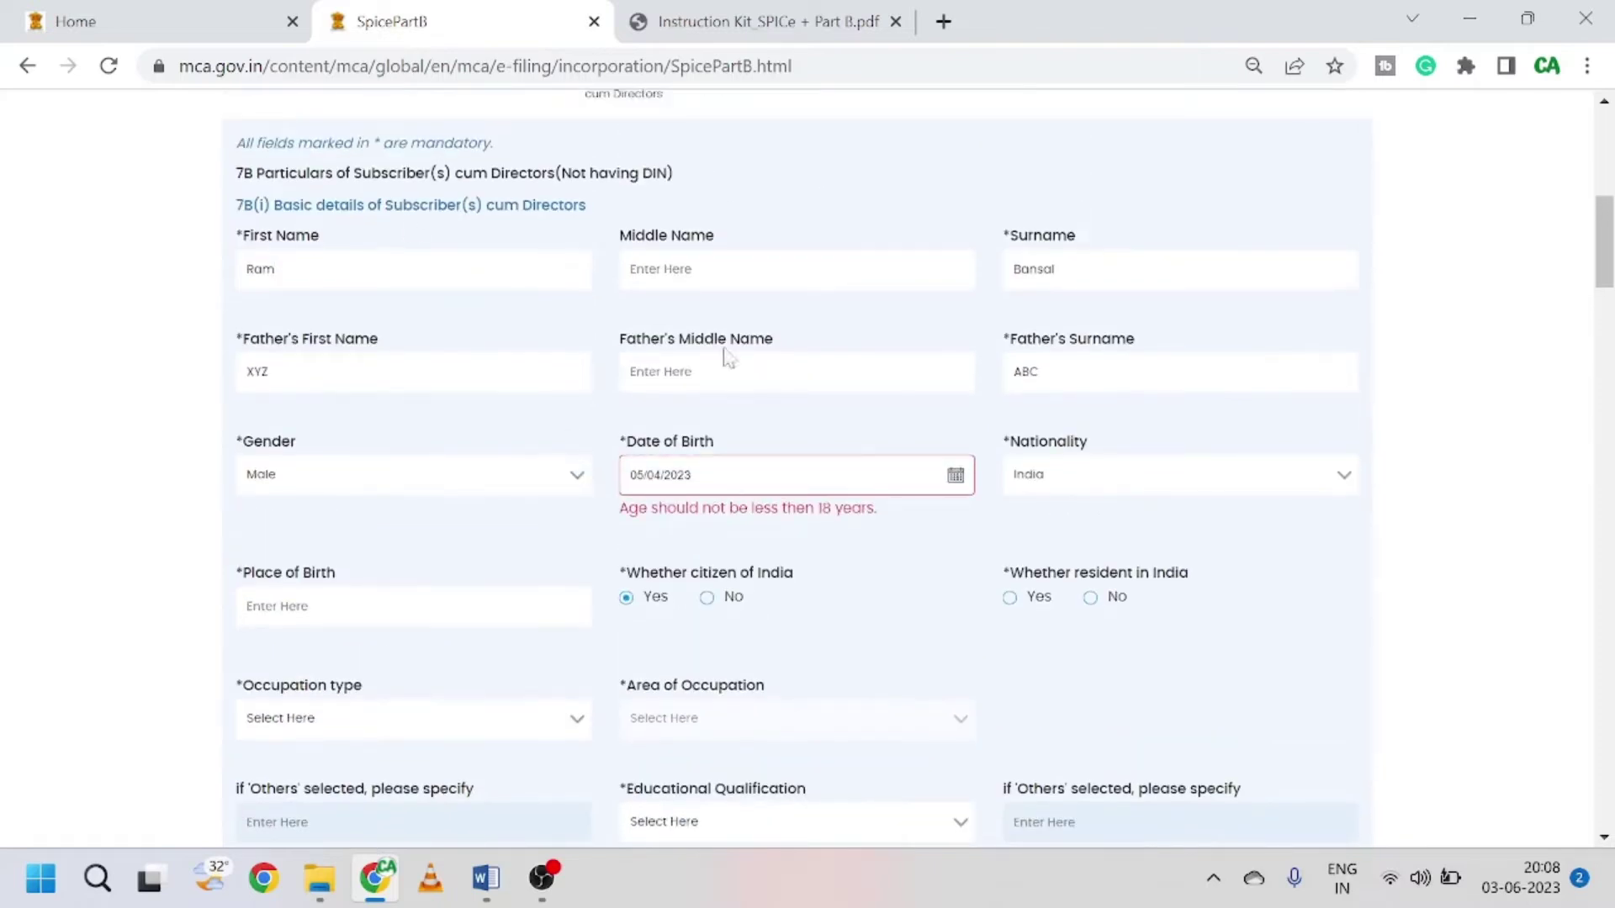
scroll(387, 519, "down", 1)
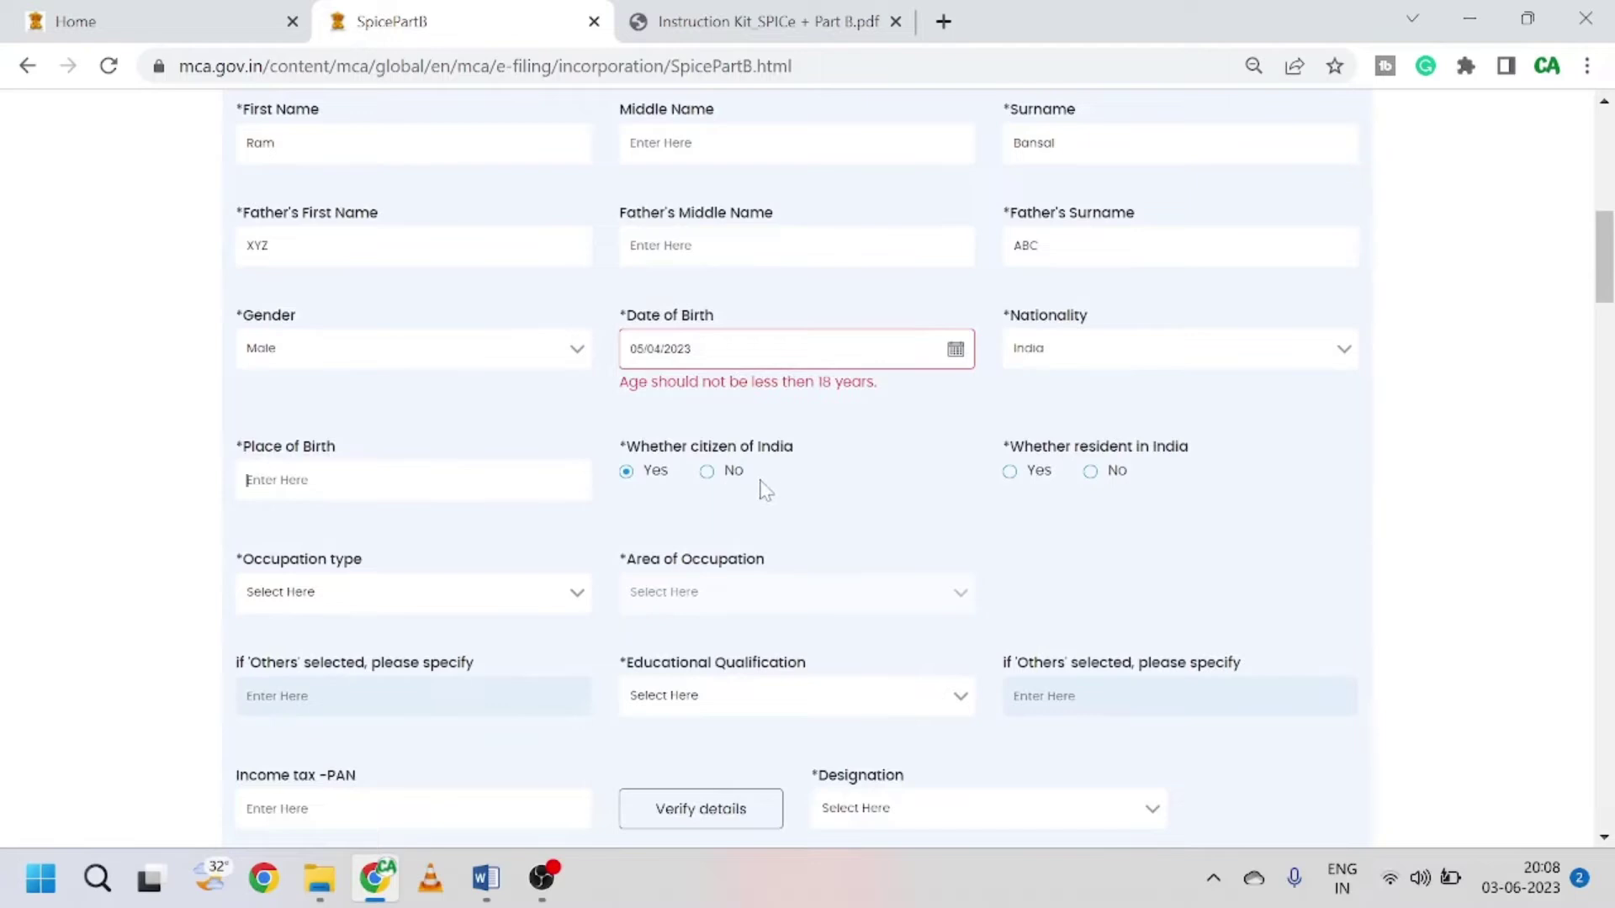
Step: Mark the director resident in India with occupation type and area both Professional
left_click(1009, 471)
scroll(854, 525, "down", 1)
scroll(855, 530, "down", 1)
left_click(418, 468)
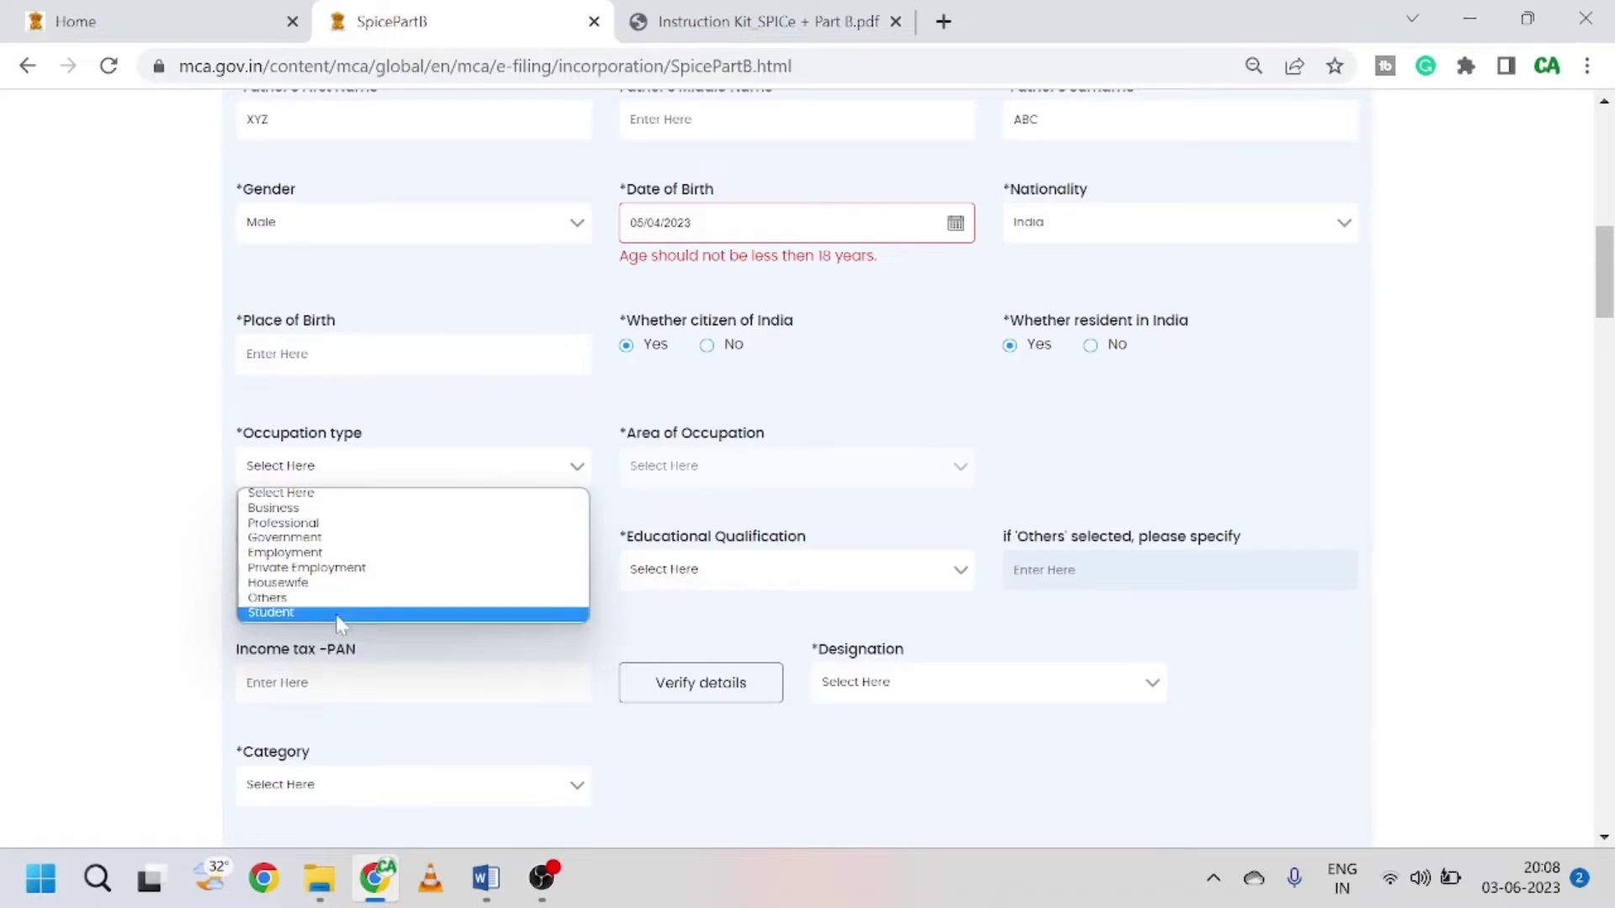
left_click(290, 524)
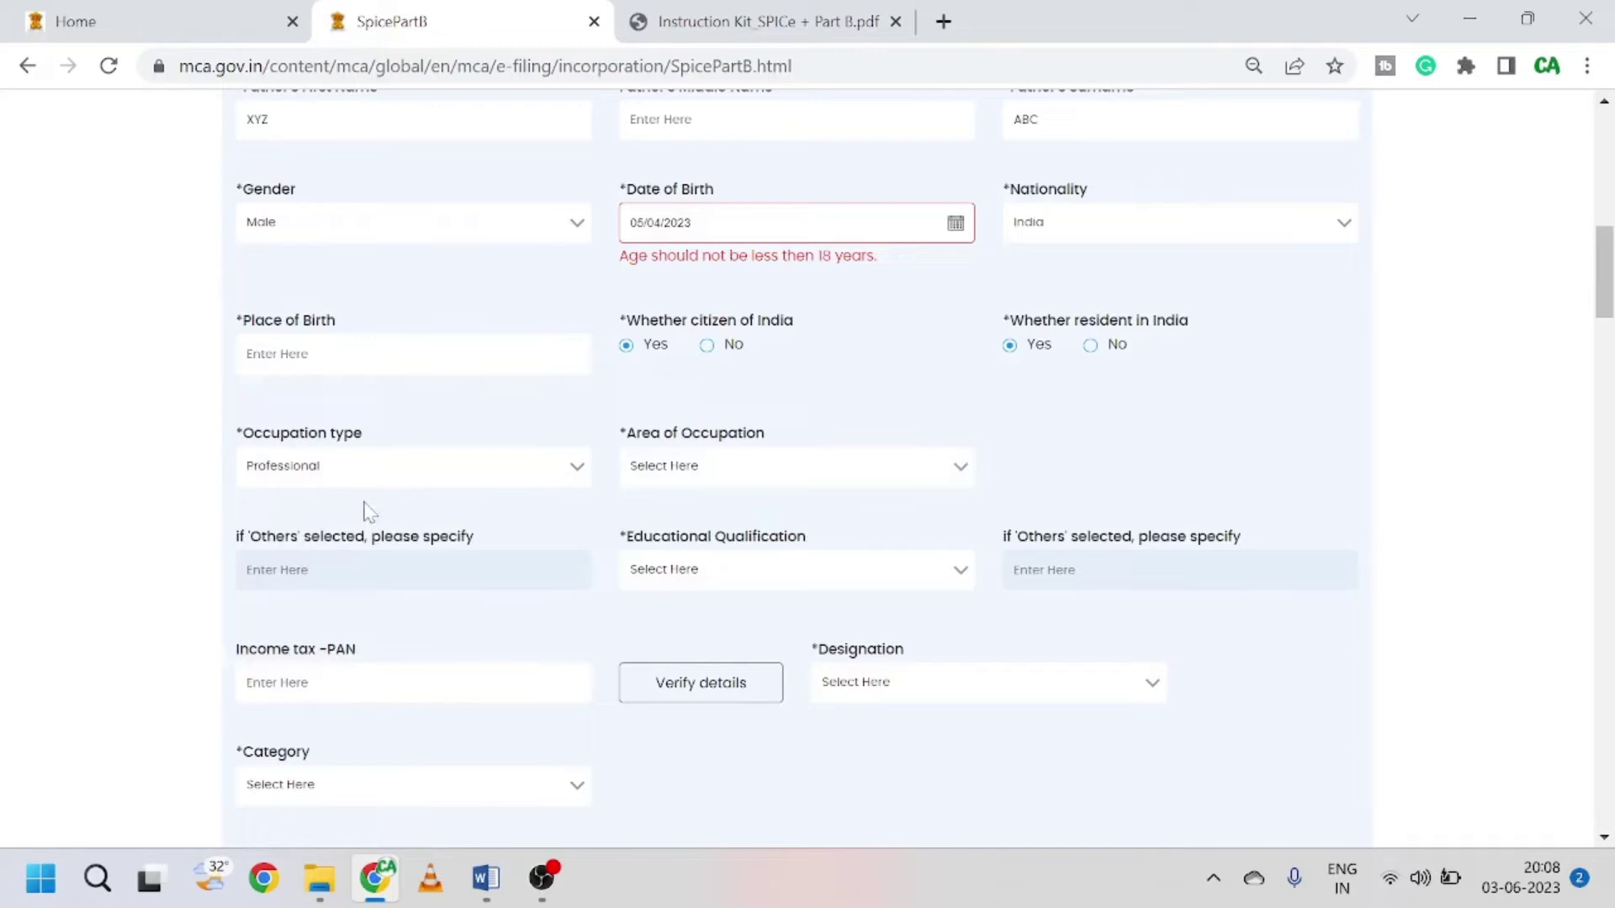
left_click(692, 465)
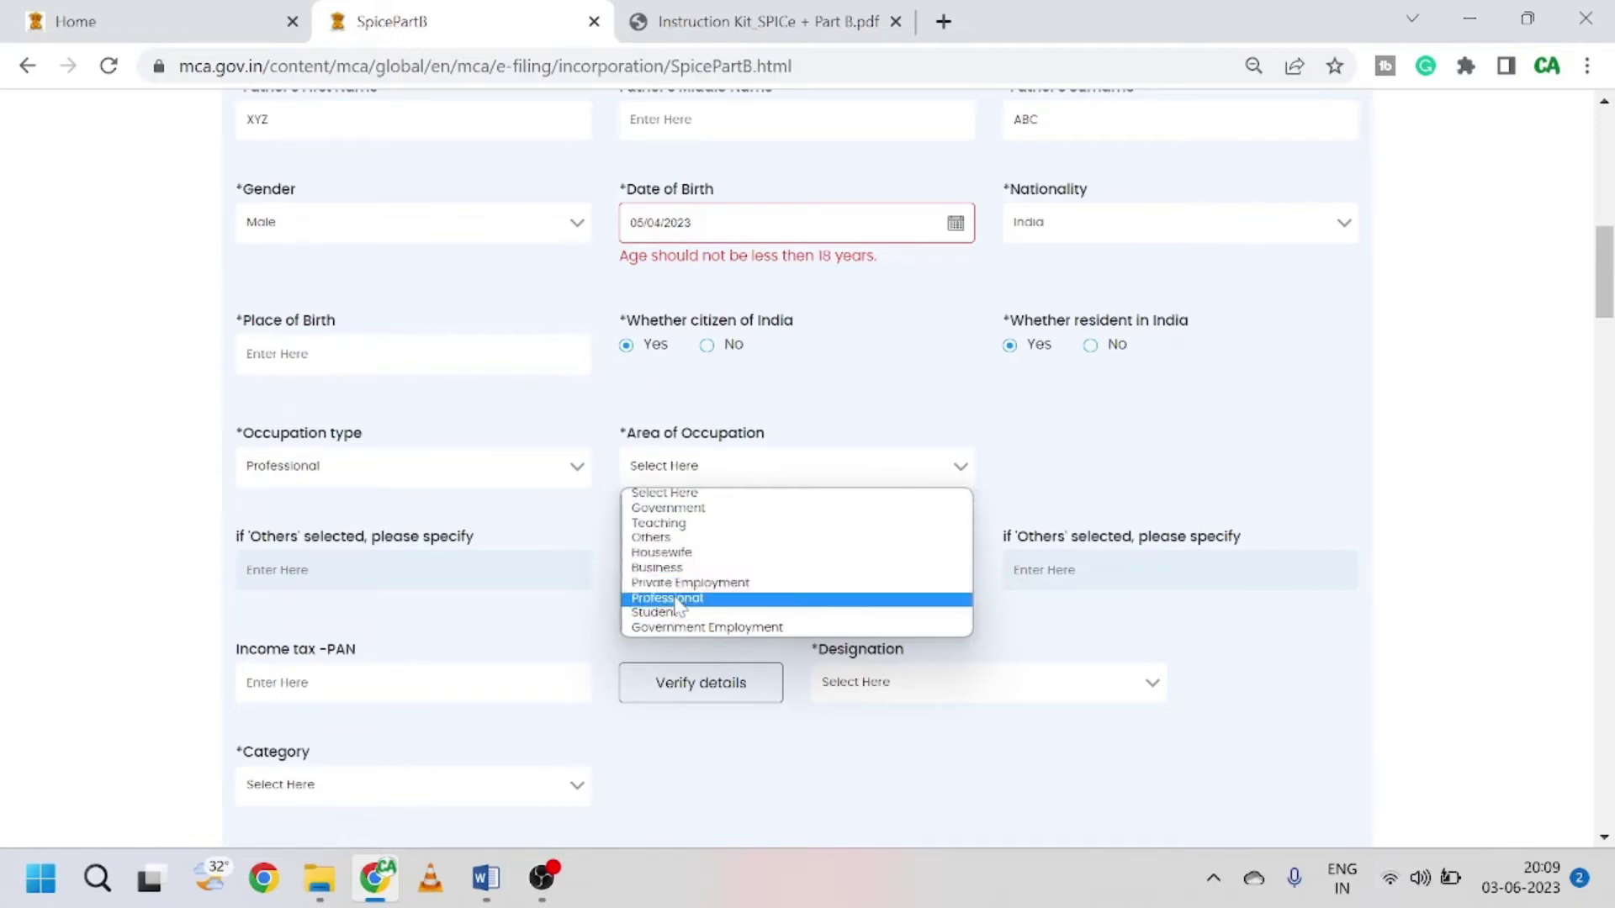
left_click(696, 598)
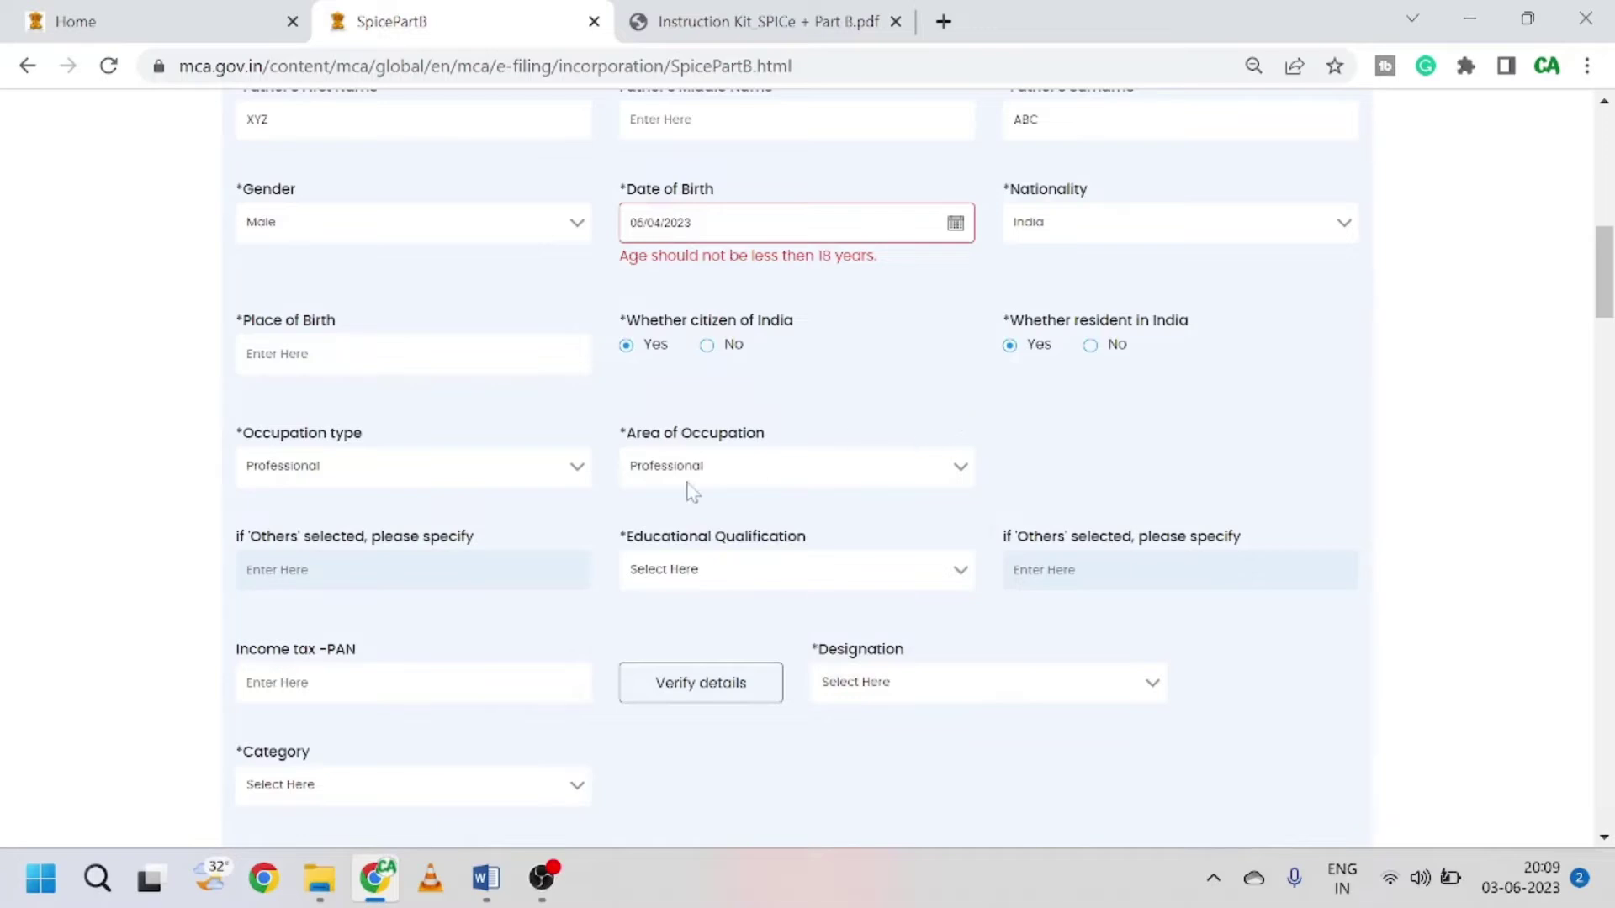
Step: Set educational qualification to Master degree and verify the director's details
scroll(698, 492, "down", 2)
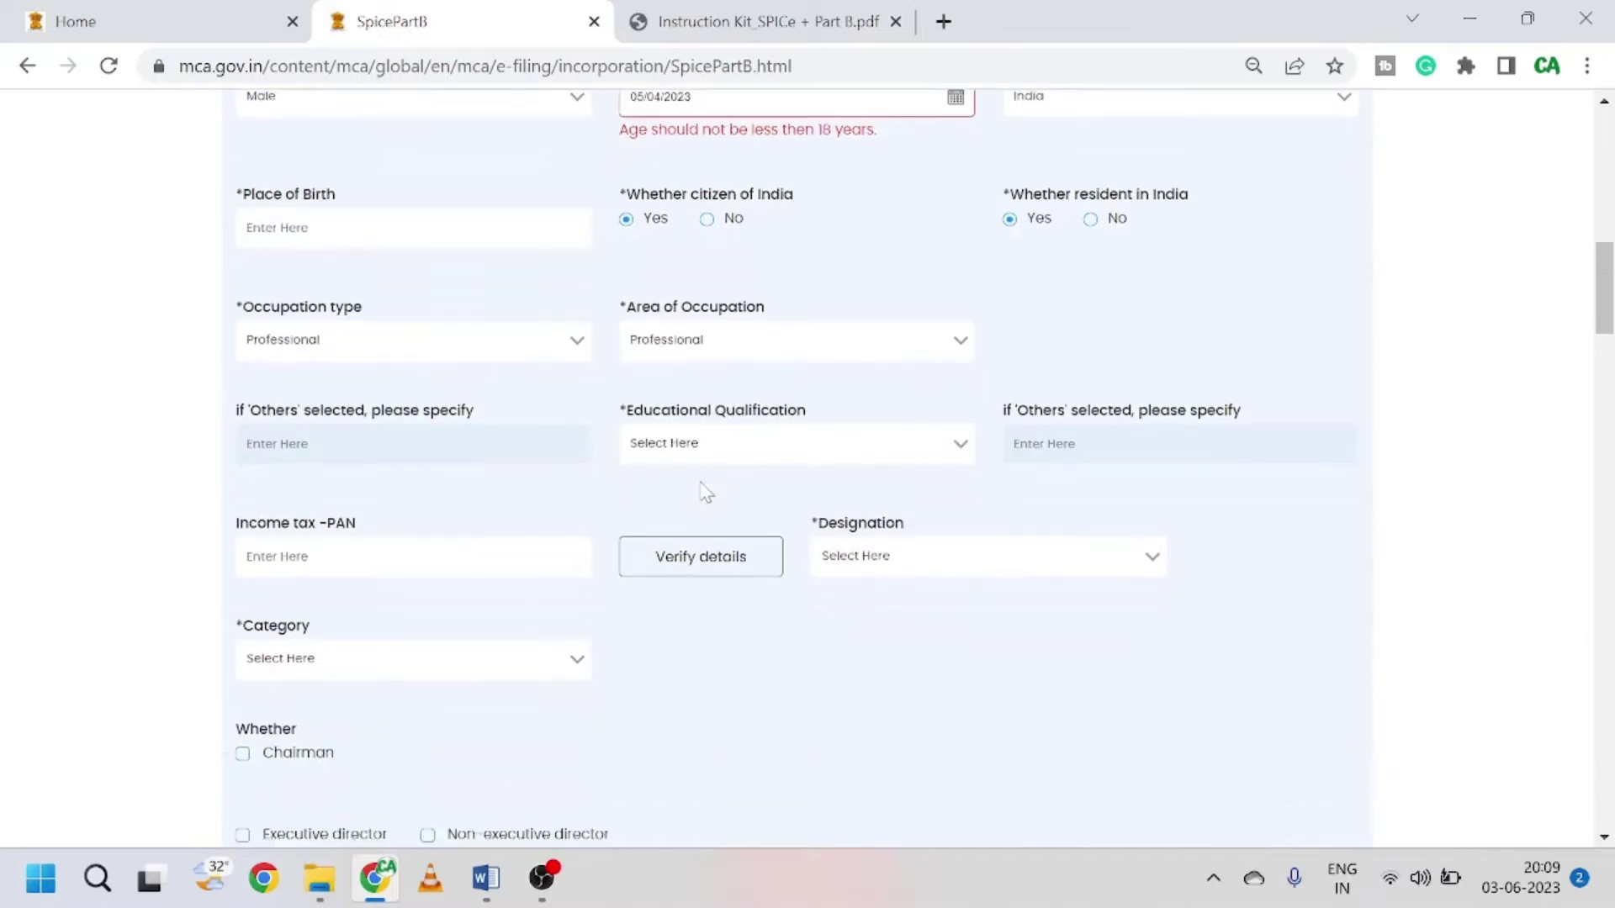
left_click(768, 454)
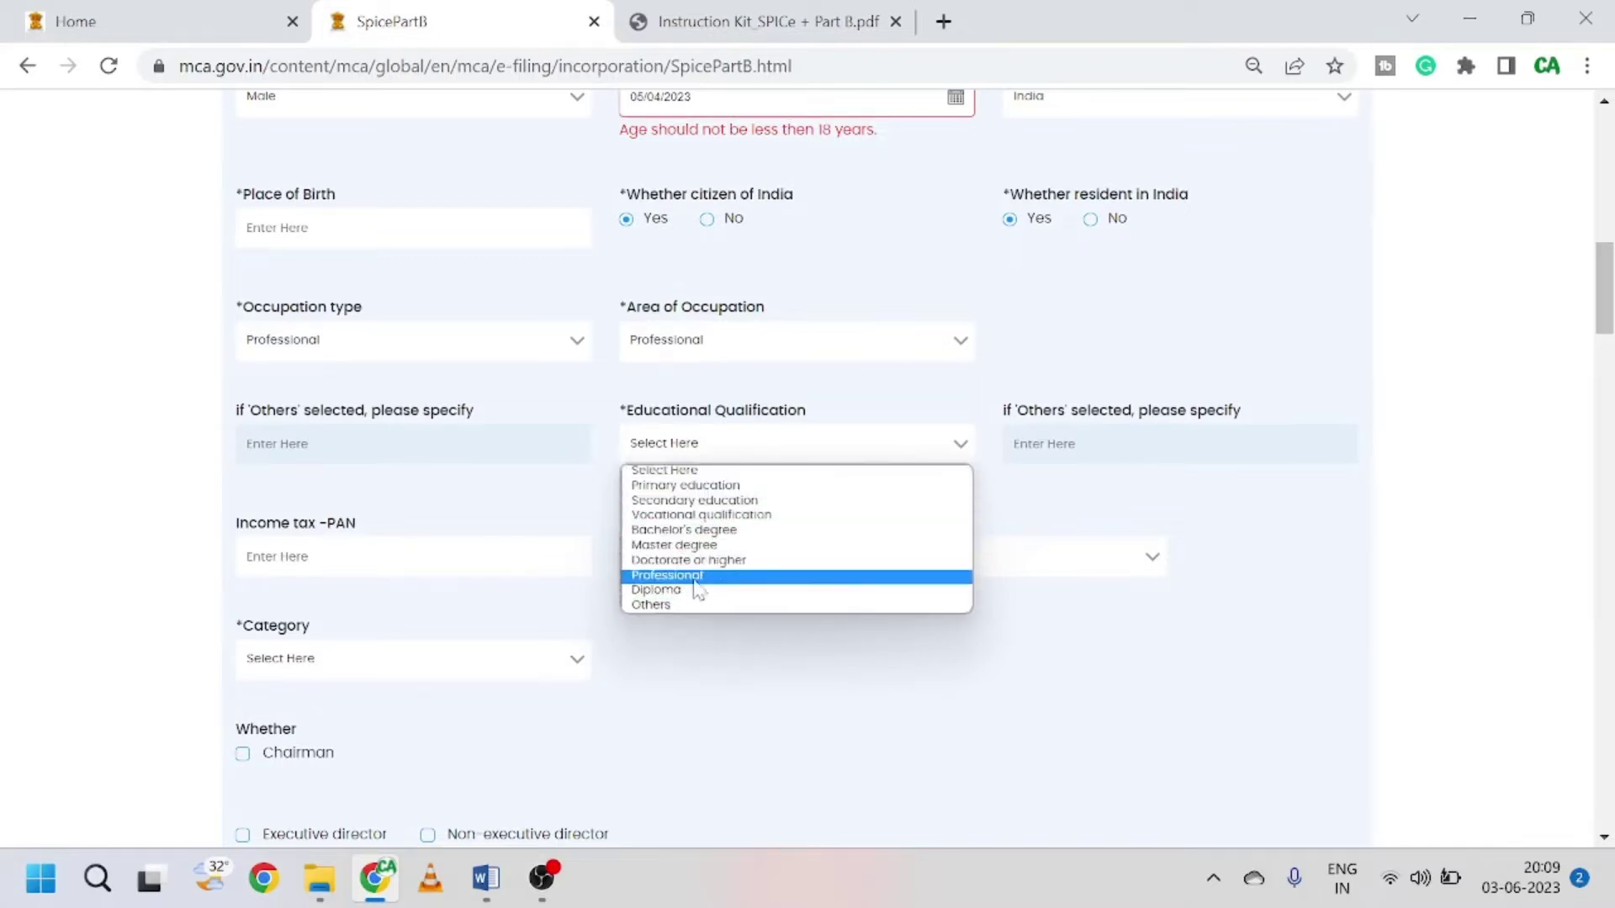
left_click(707, 545)
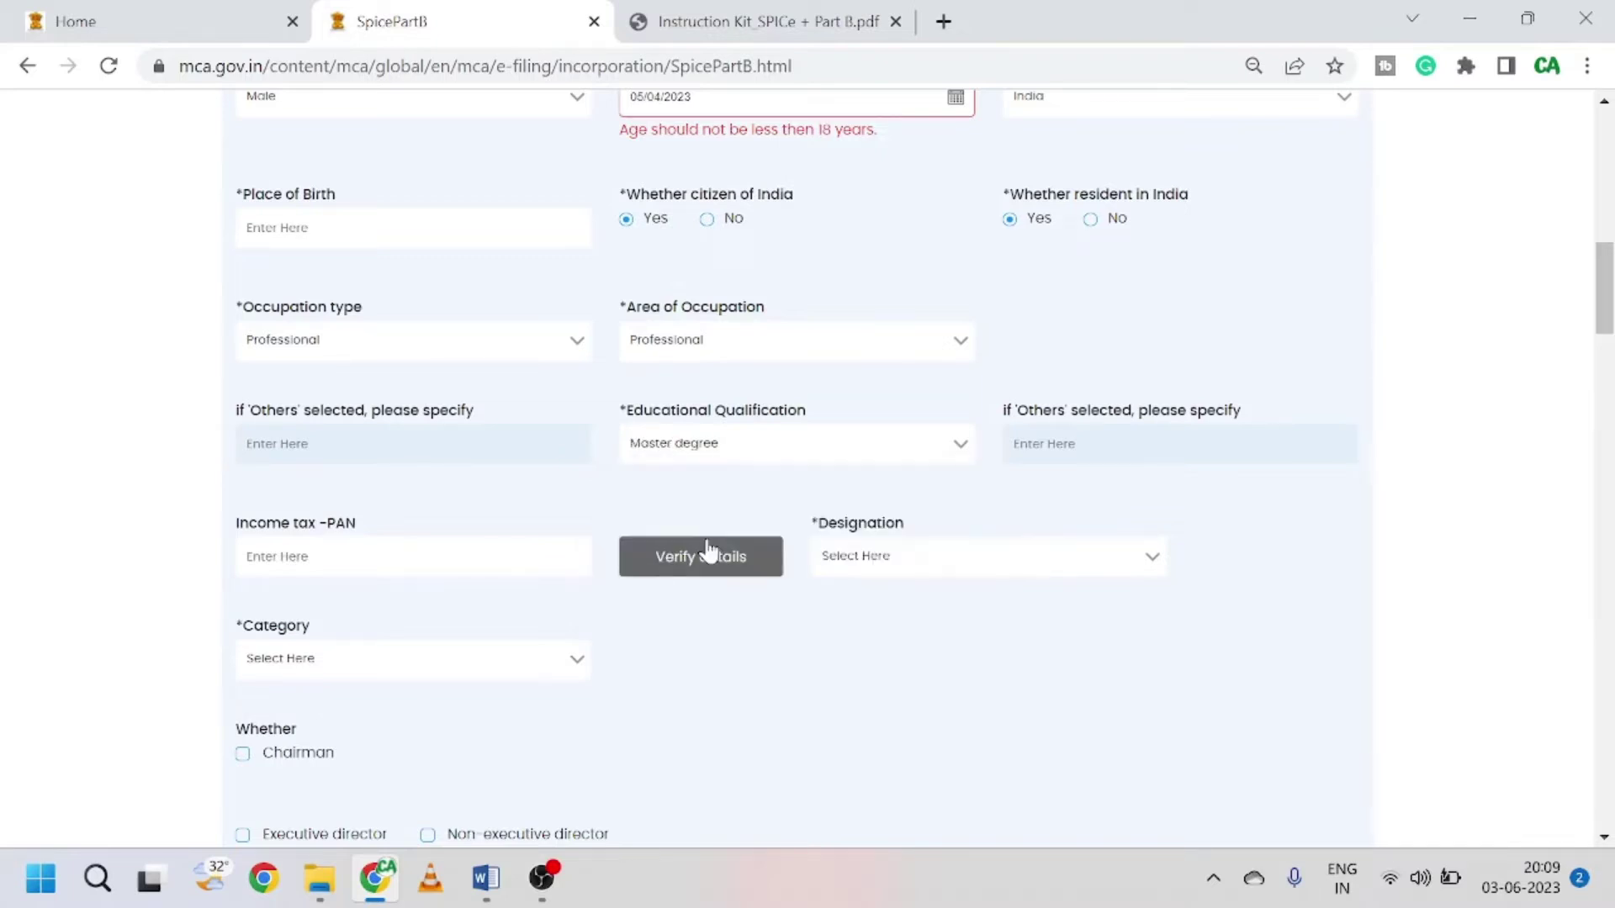
scroll(572, 521, "down", 2)
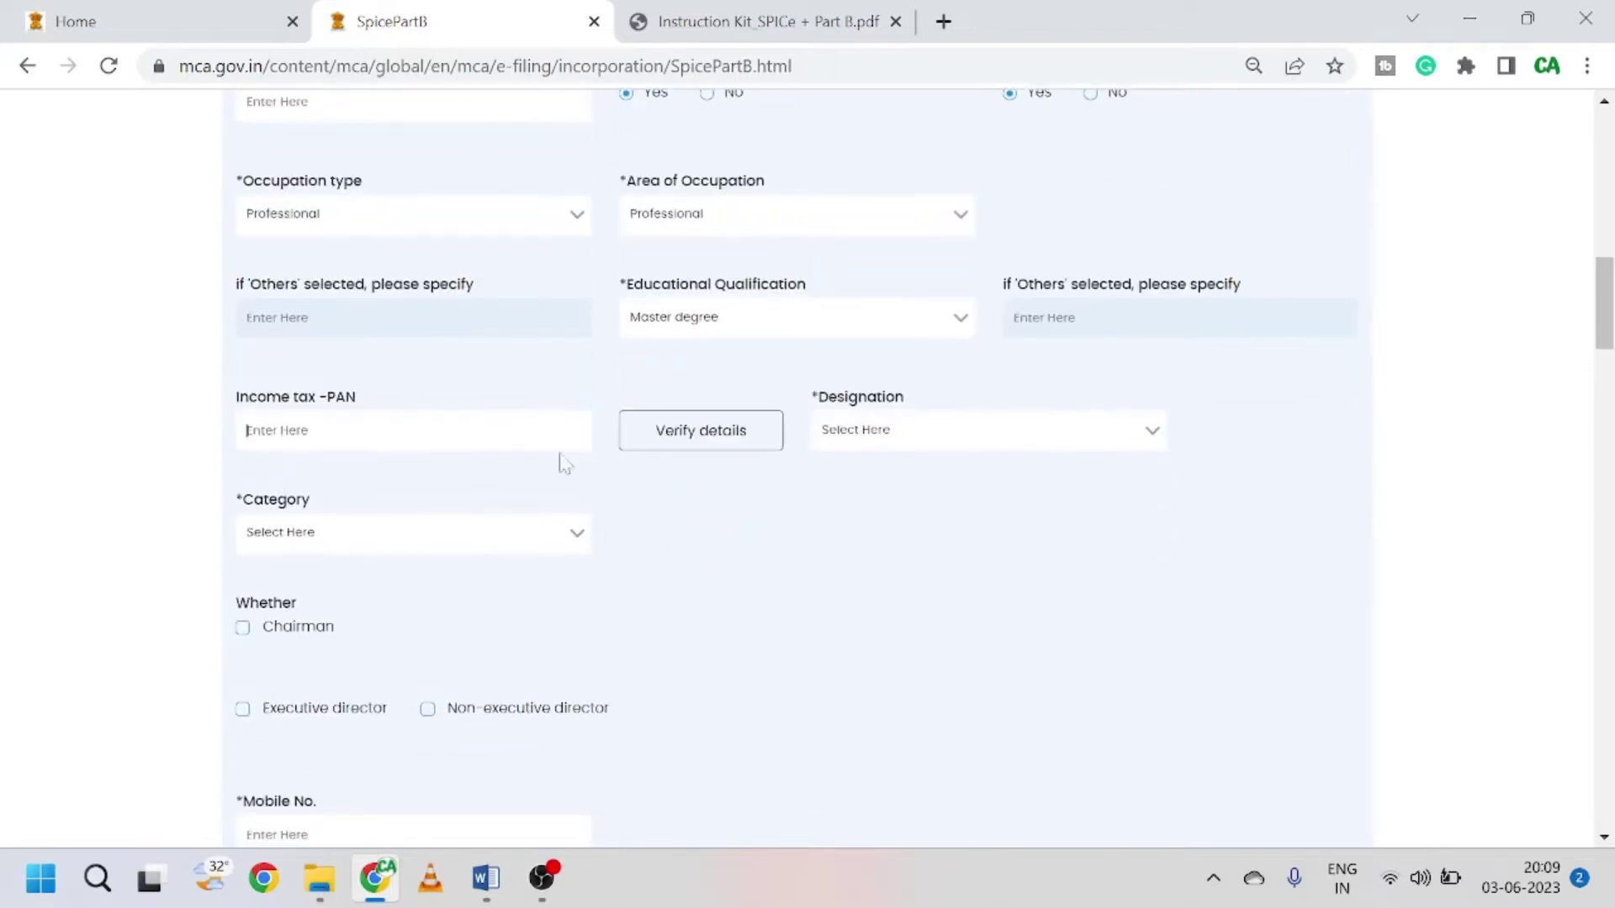
left_click(692, 442)
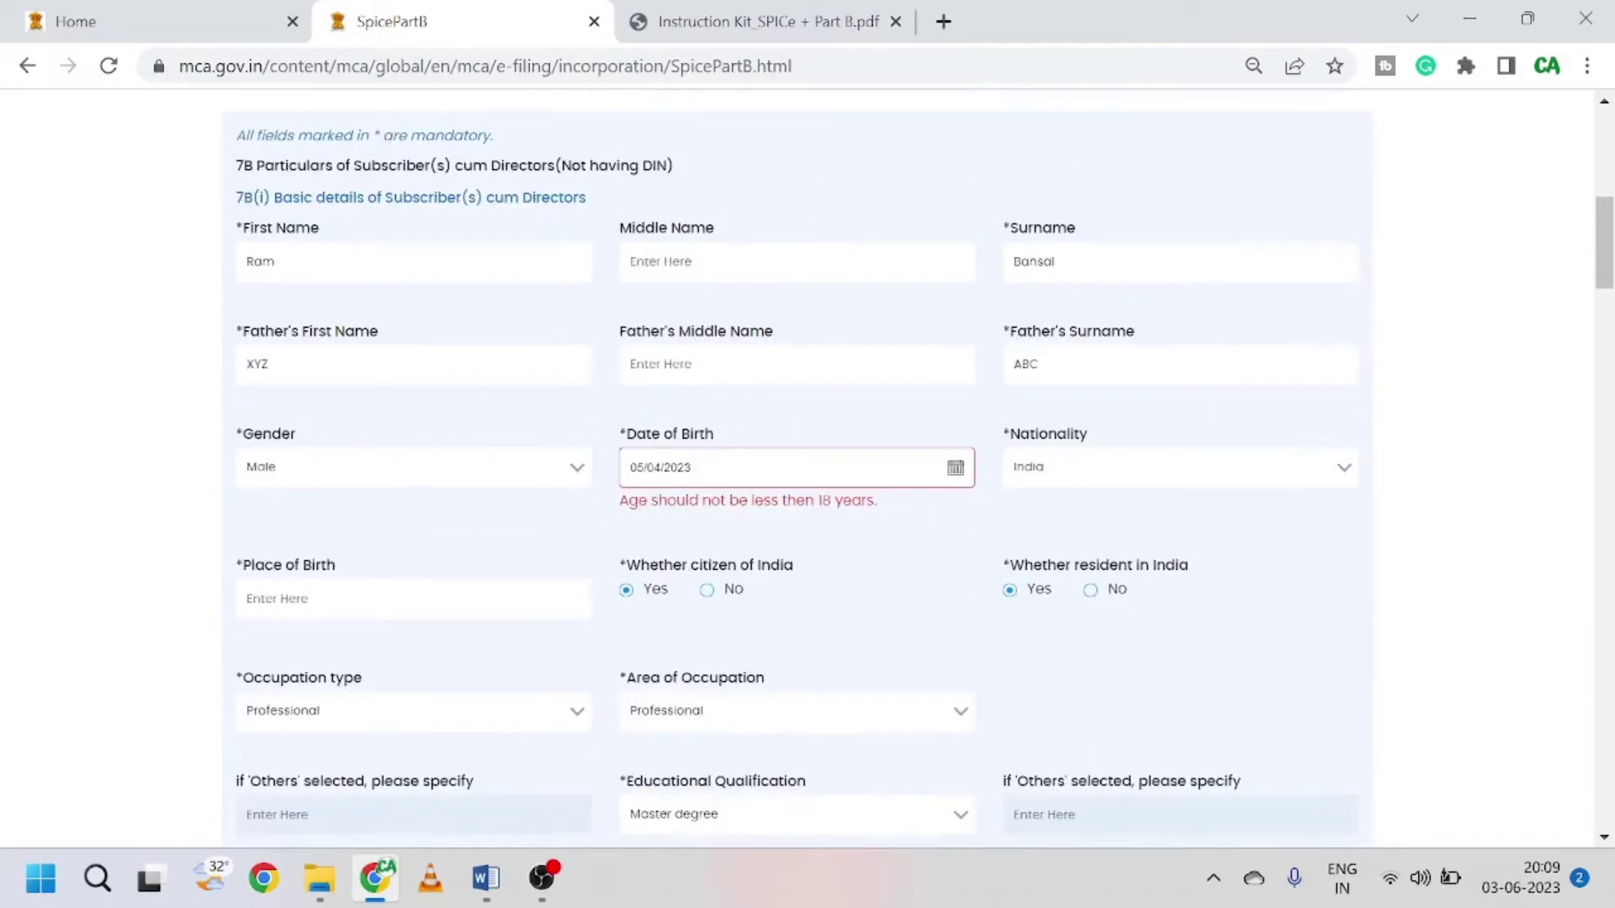
scroll(411, 537, "down", 6)
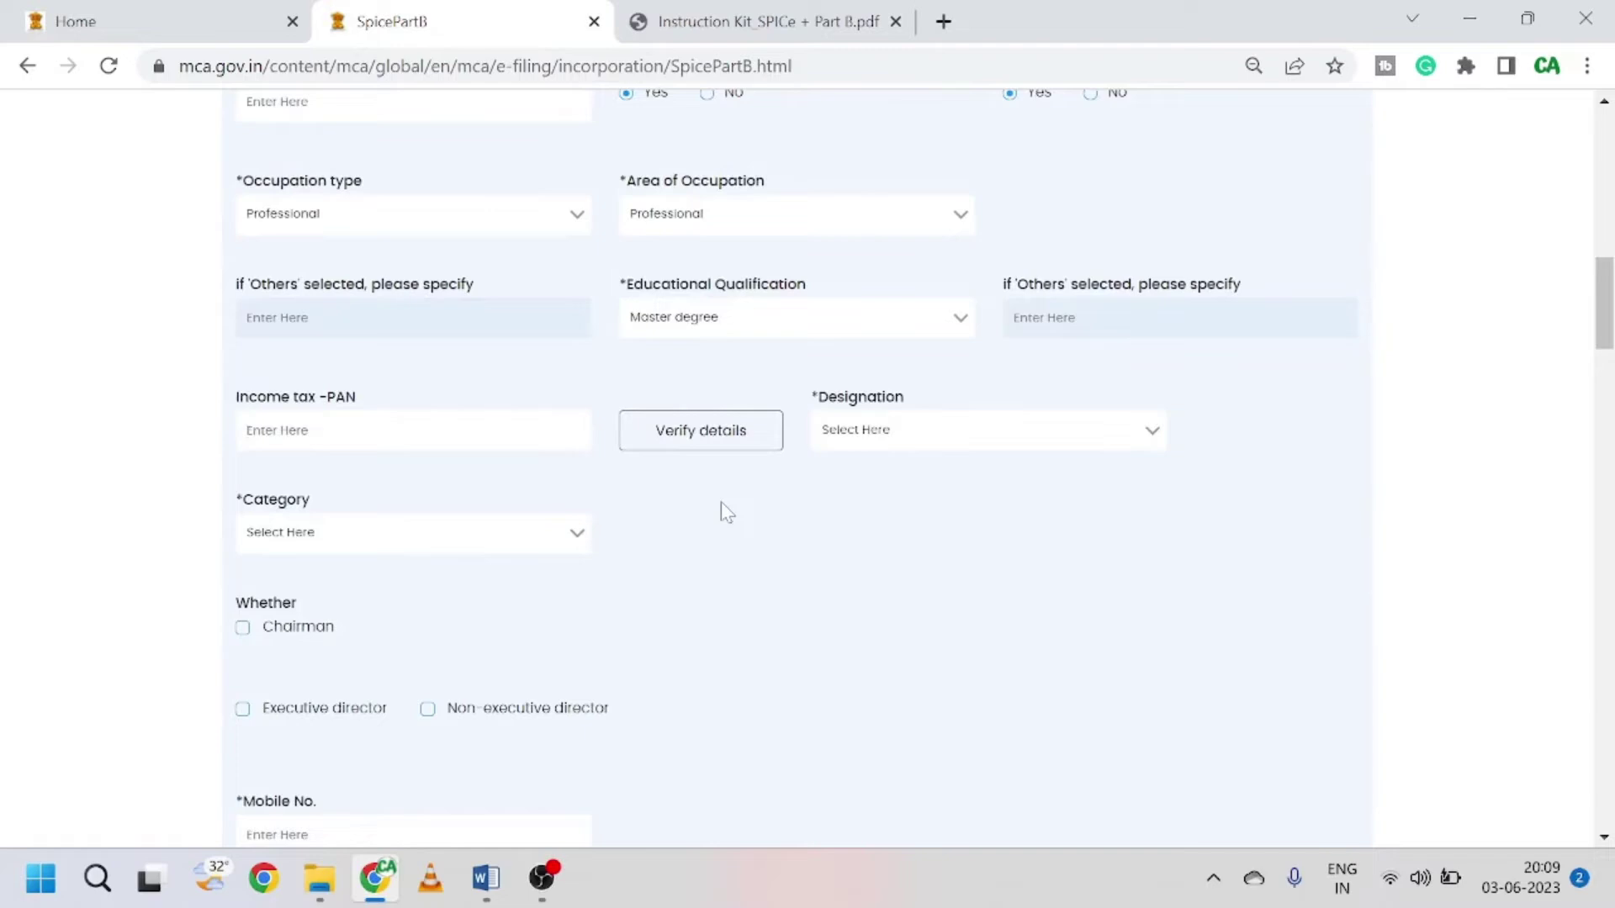
Step: Set designation Director, category Promoter, and tick Chairman and Executive director
left_click(926, 442)
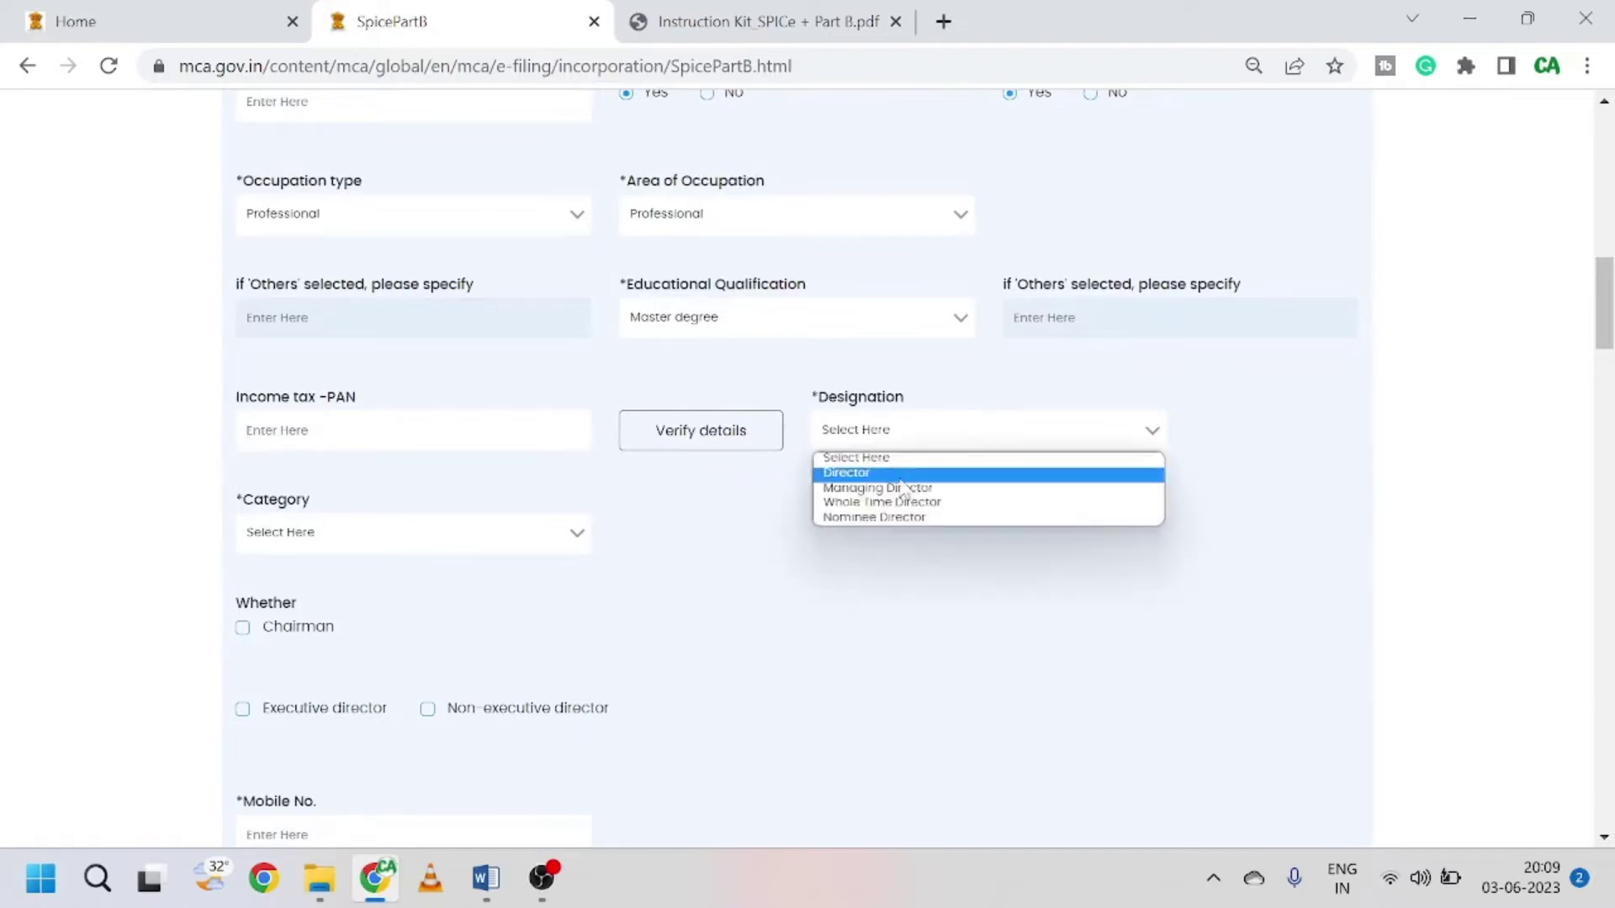
left_click(904, 474)
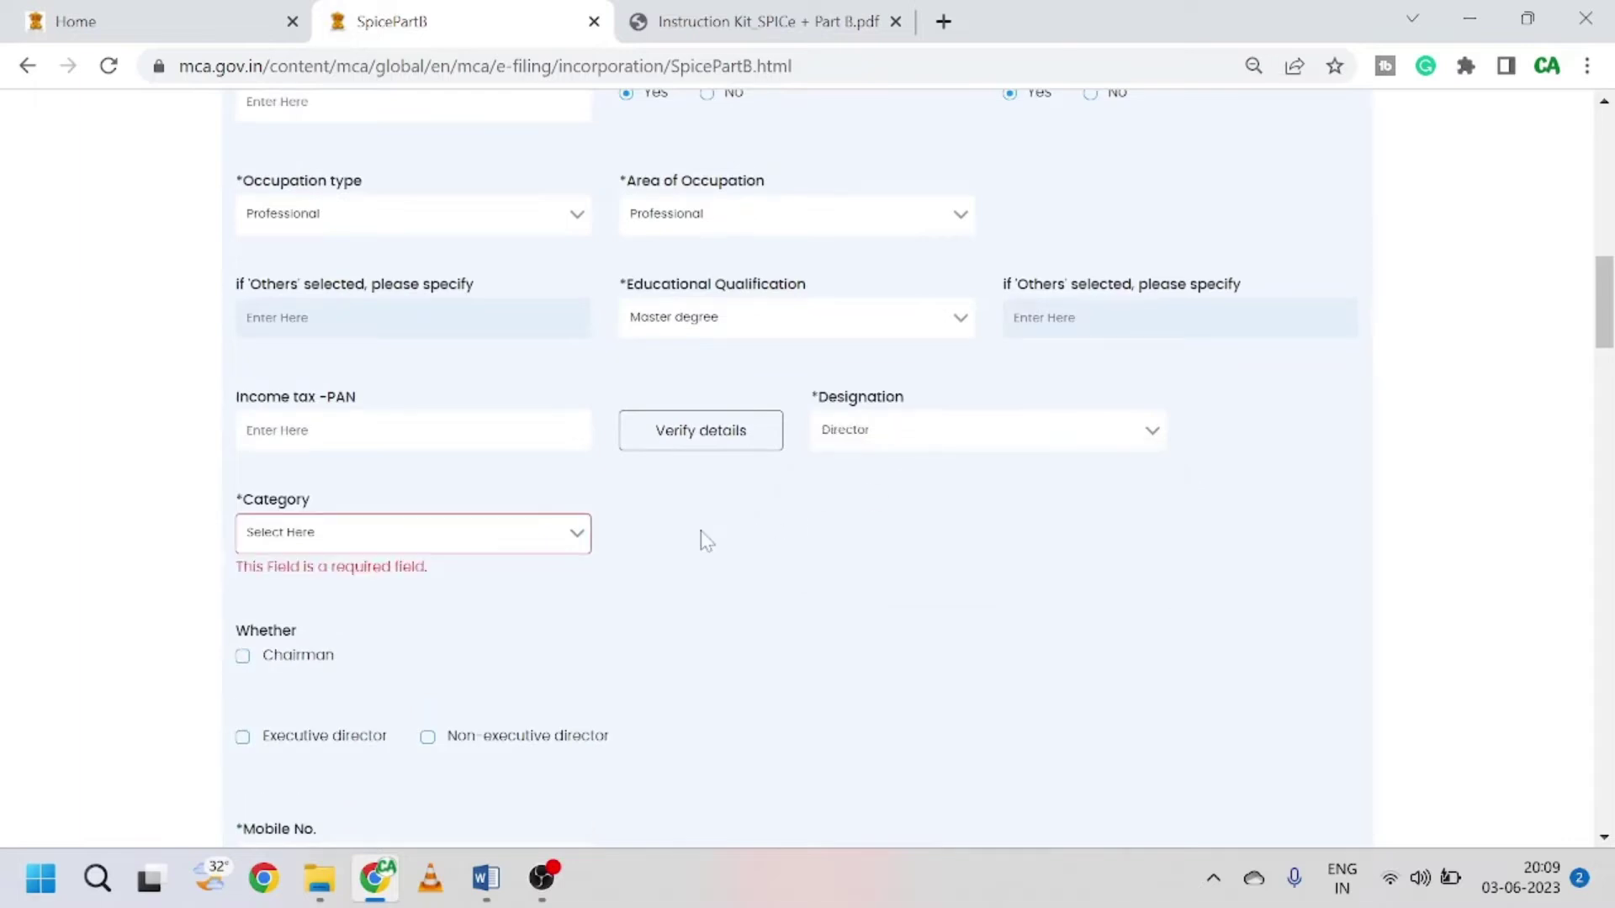
scroll(699, 541, "down", 1)
left_click(578, 409)
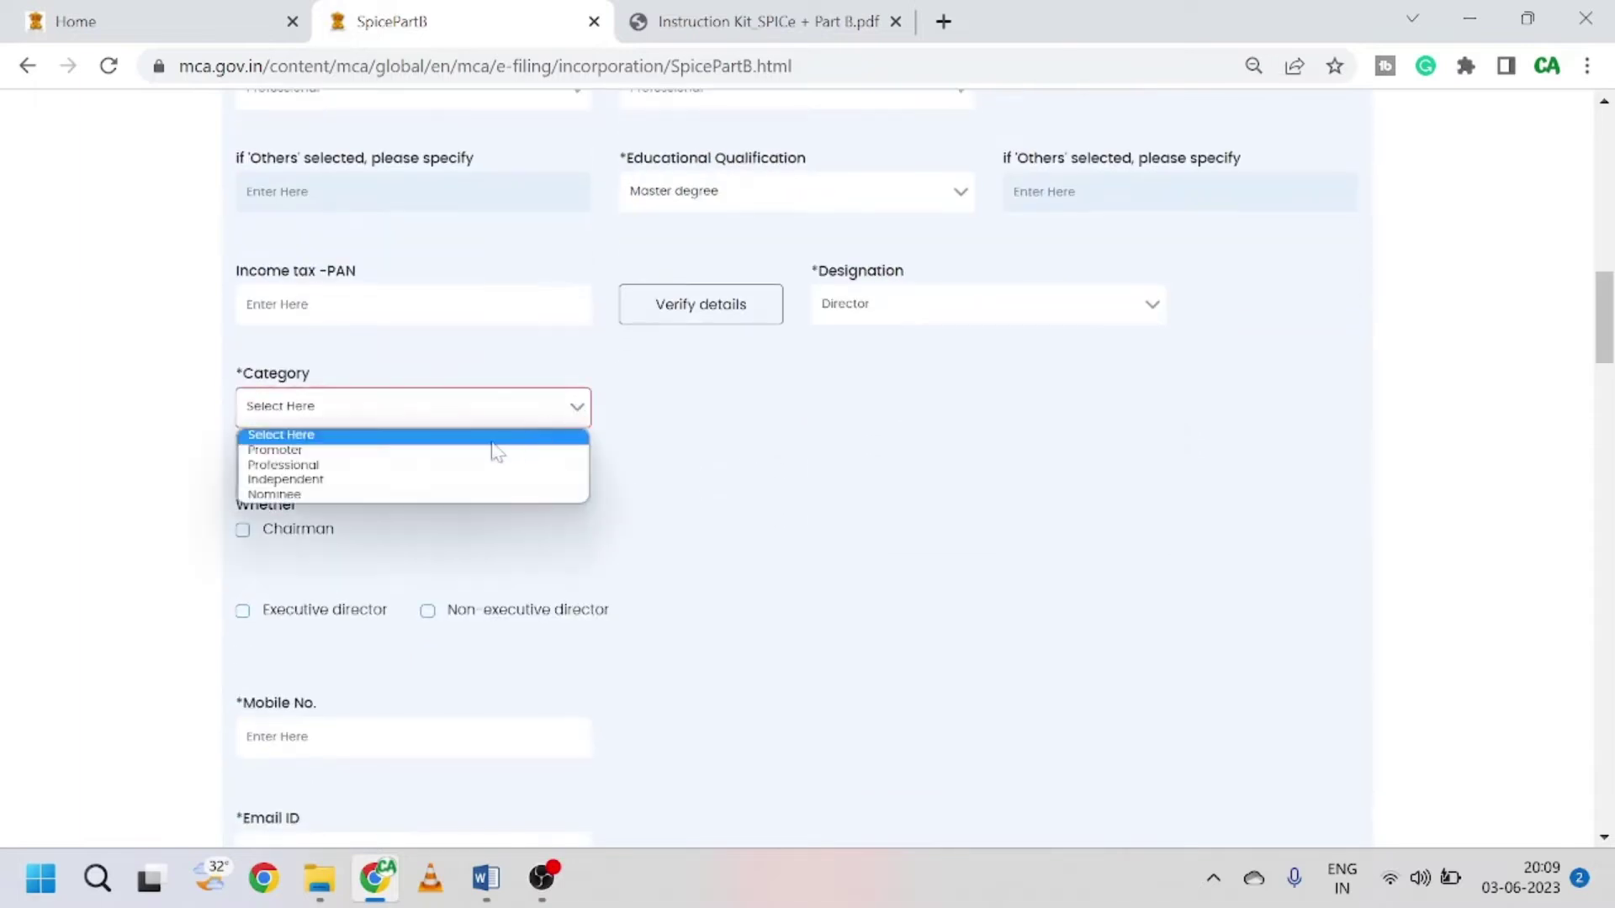
left_click(443, 454)
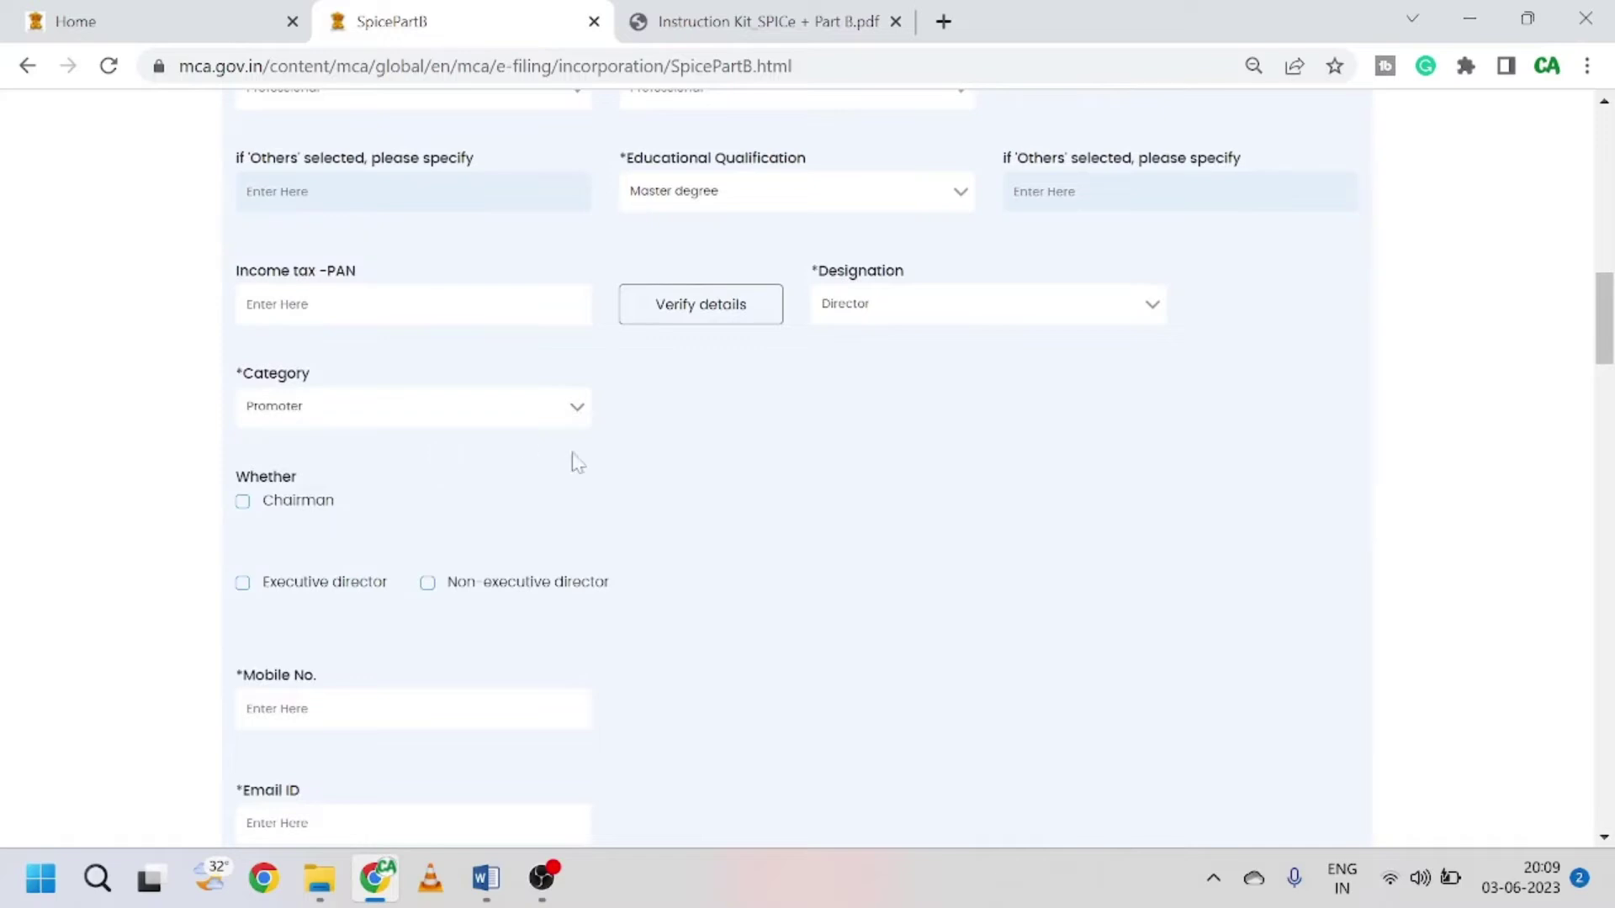
left_click(578, 411)
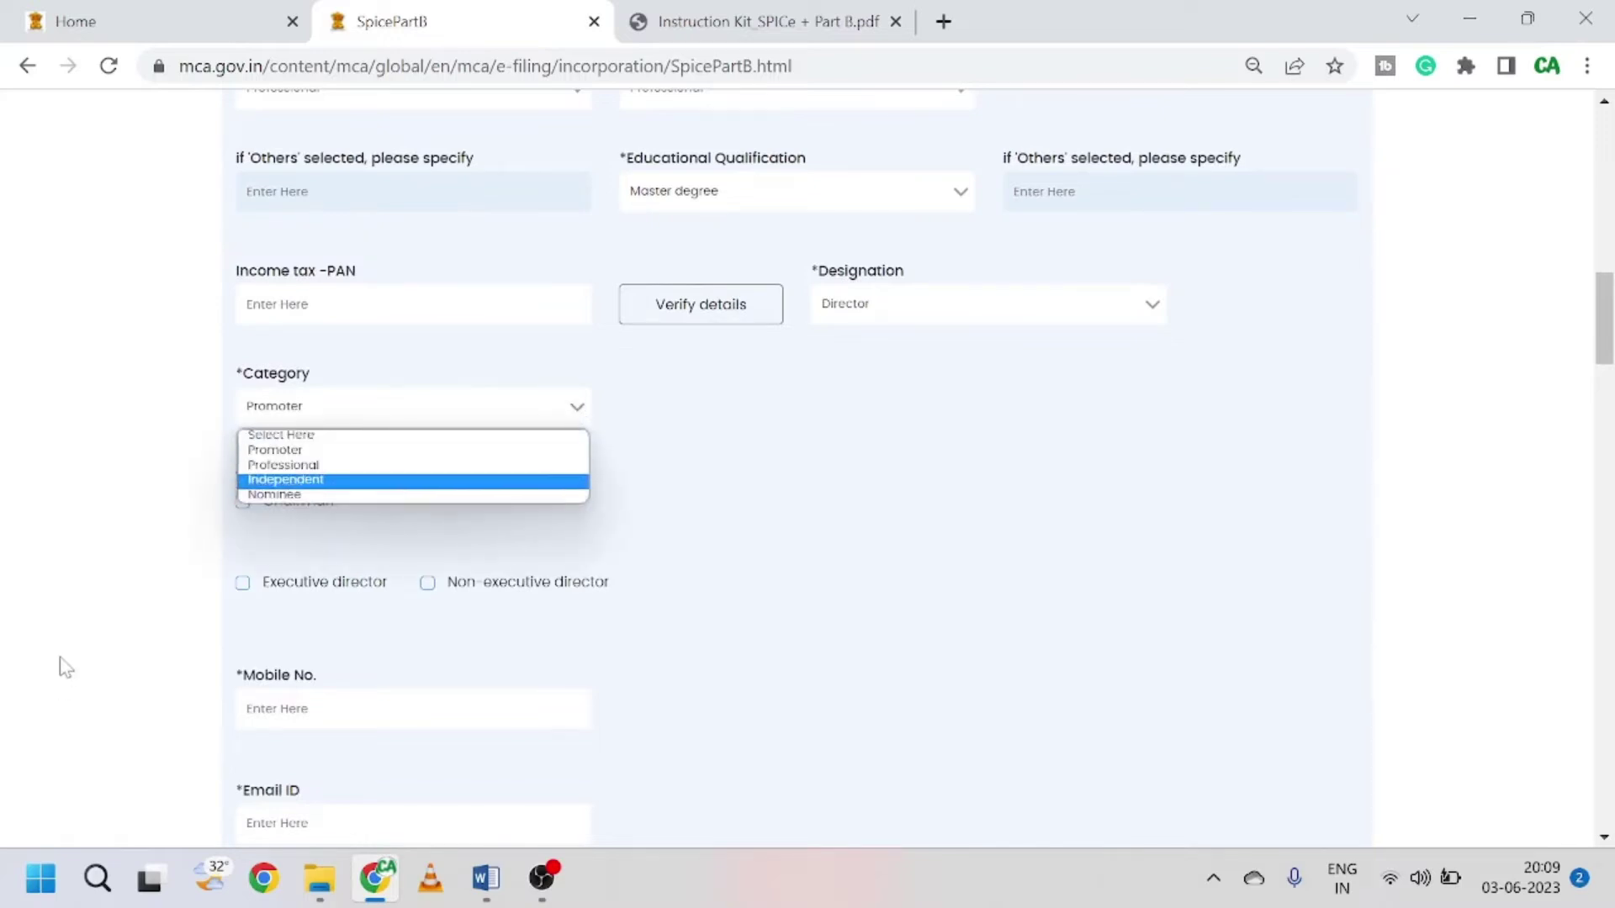
left_click(326, 454)
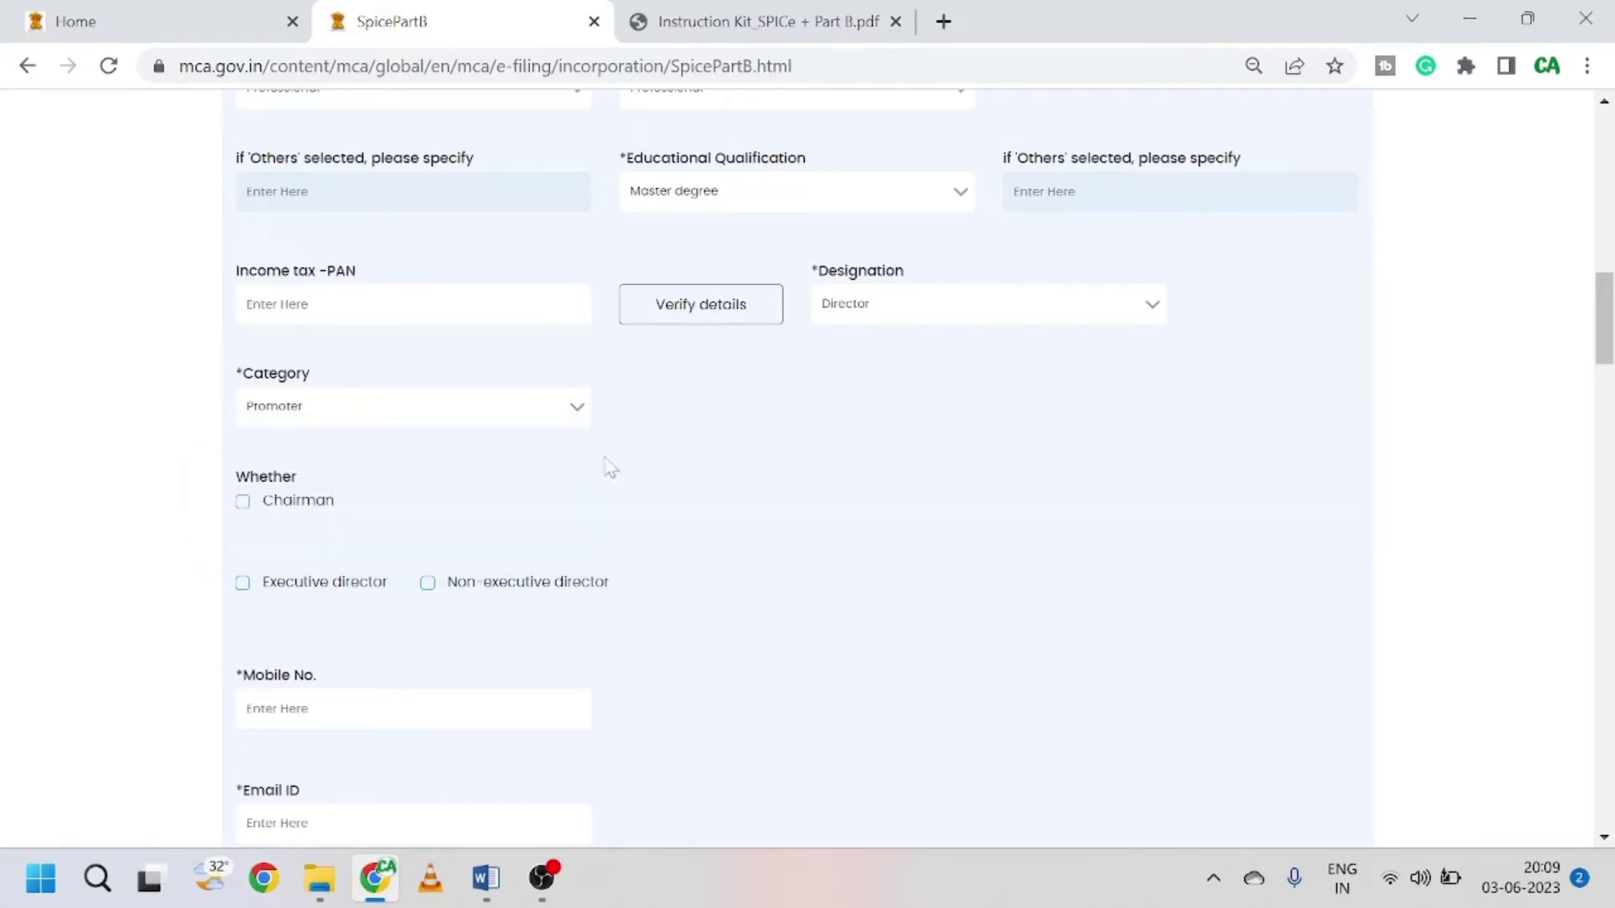
left_click(243, 502)
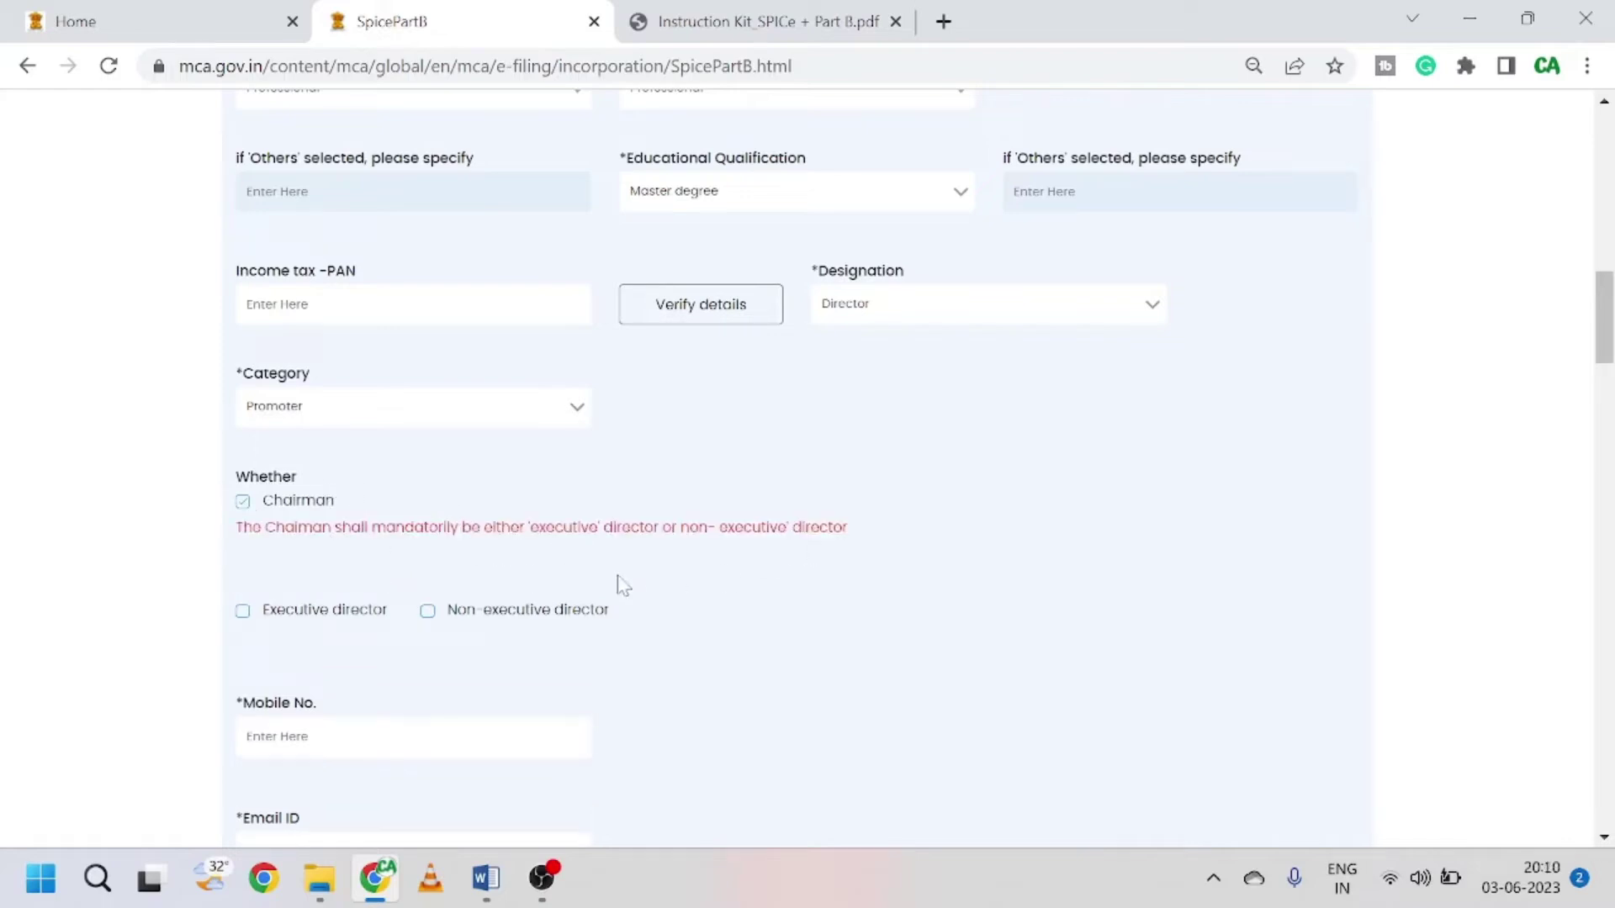
left_click(255, 615)
scroll(552, 515, "down", 3)
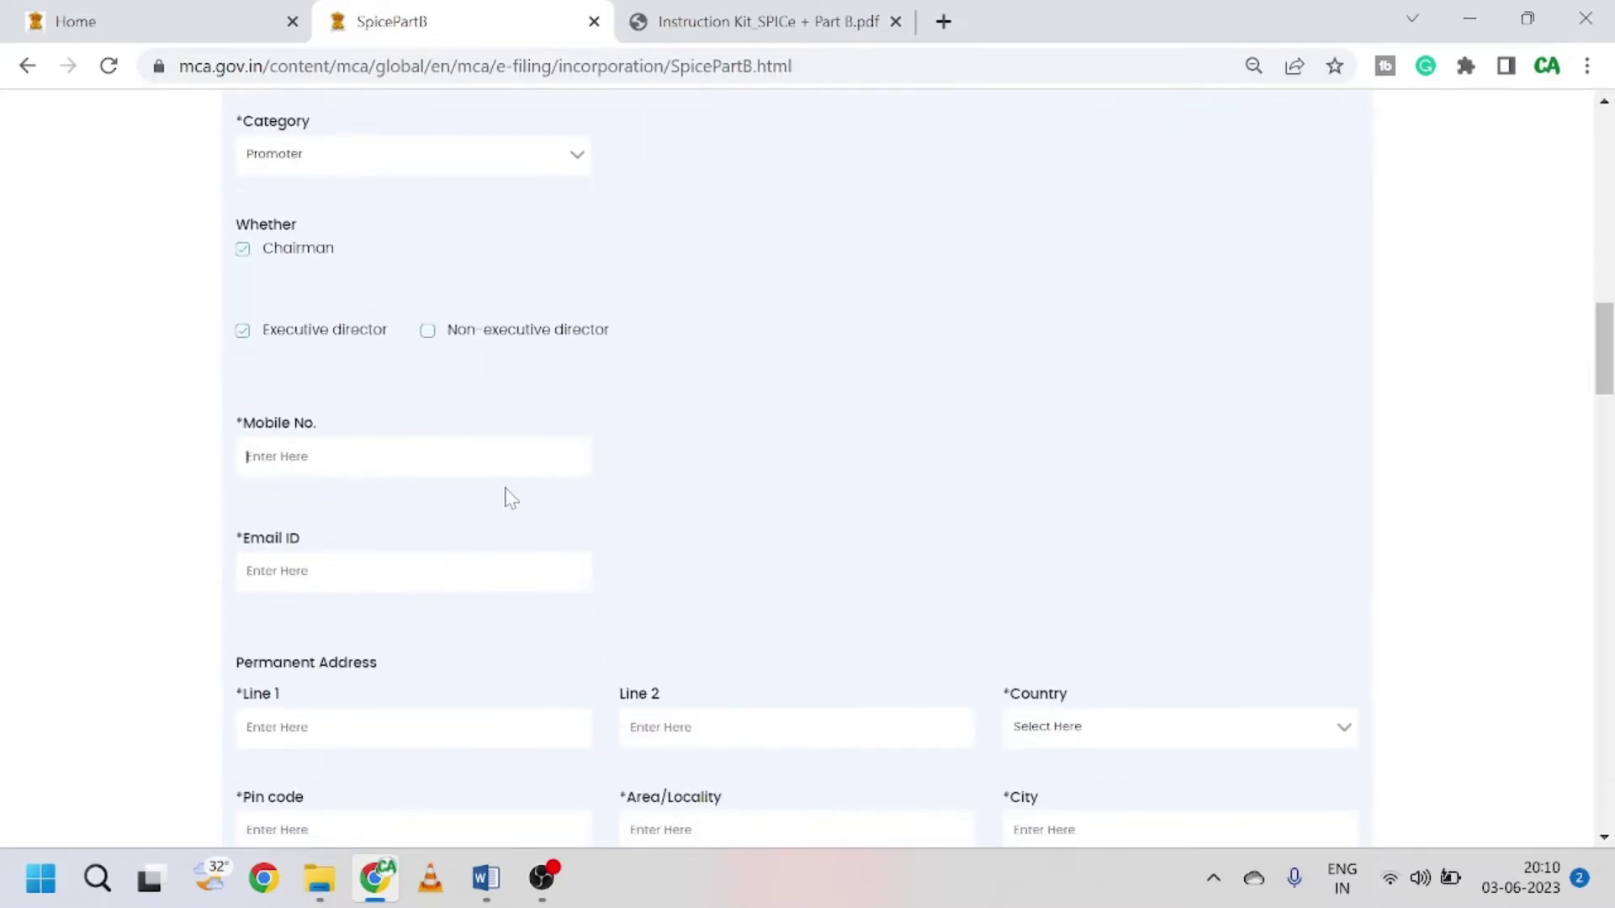
Step: Mark the present address as different from the permanent address and reach the duration-of-stay fields
scroll(505, 493, "down", 2)
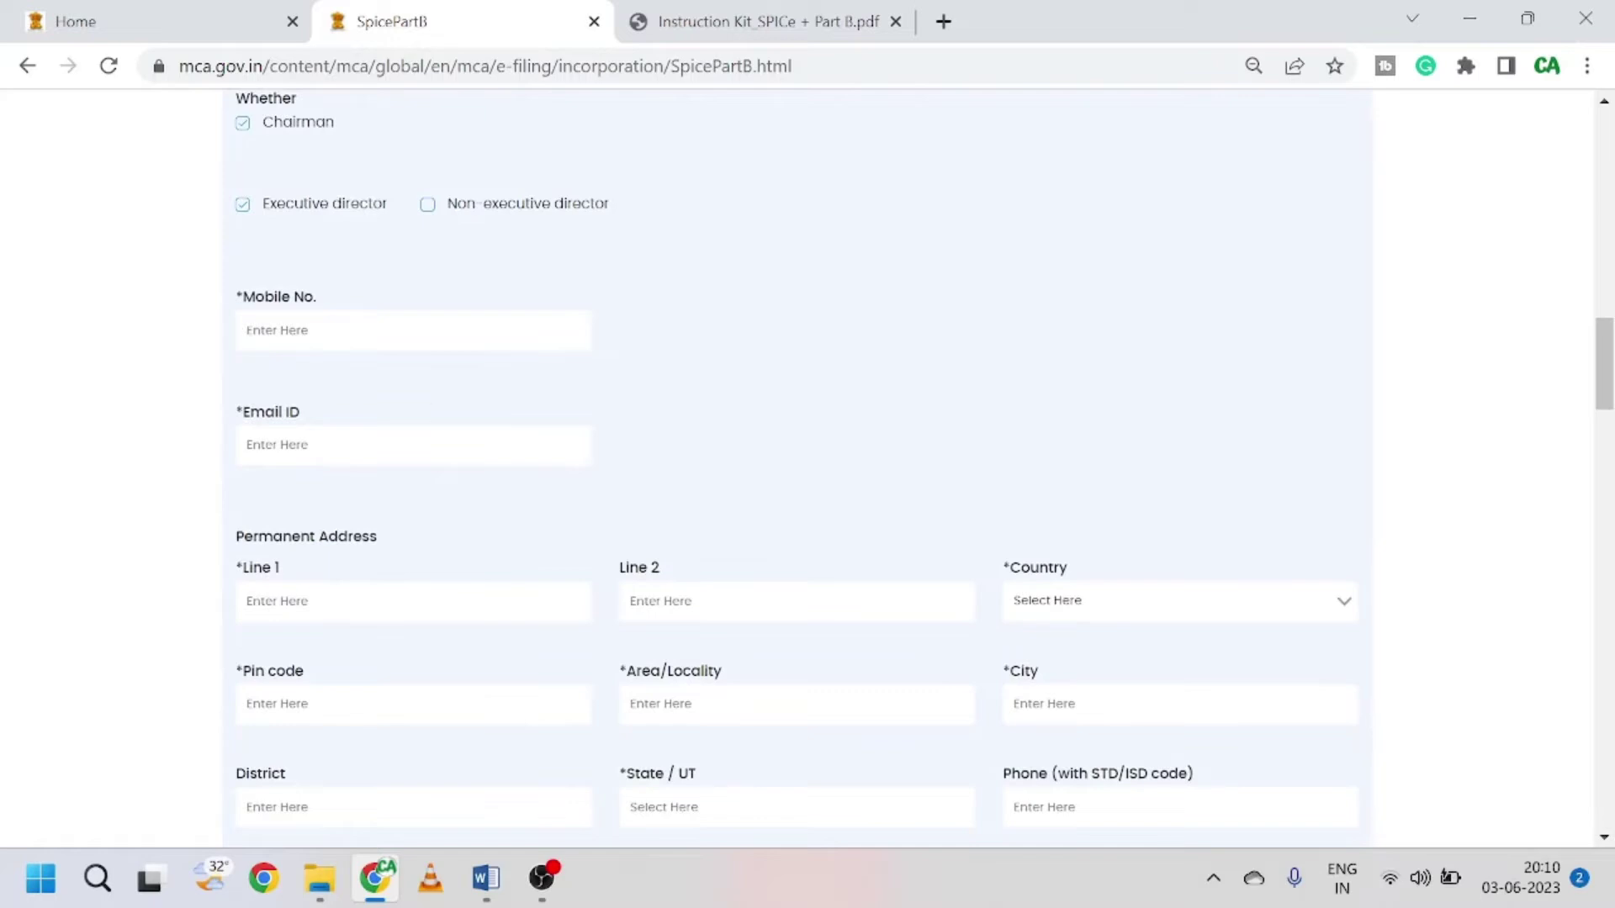
key("Tab")
scroll(751, 458, "down", 2)
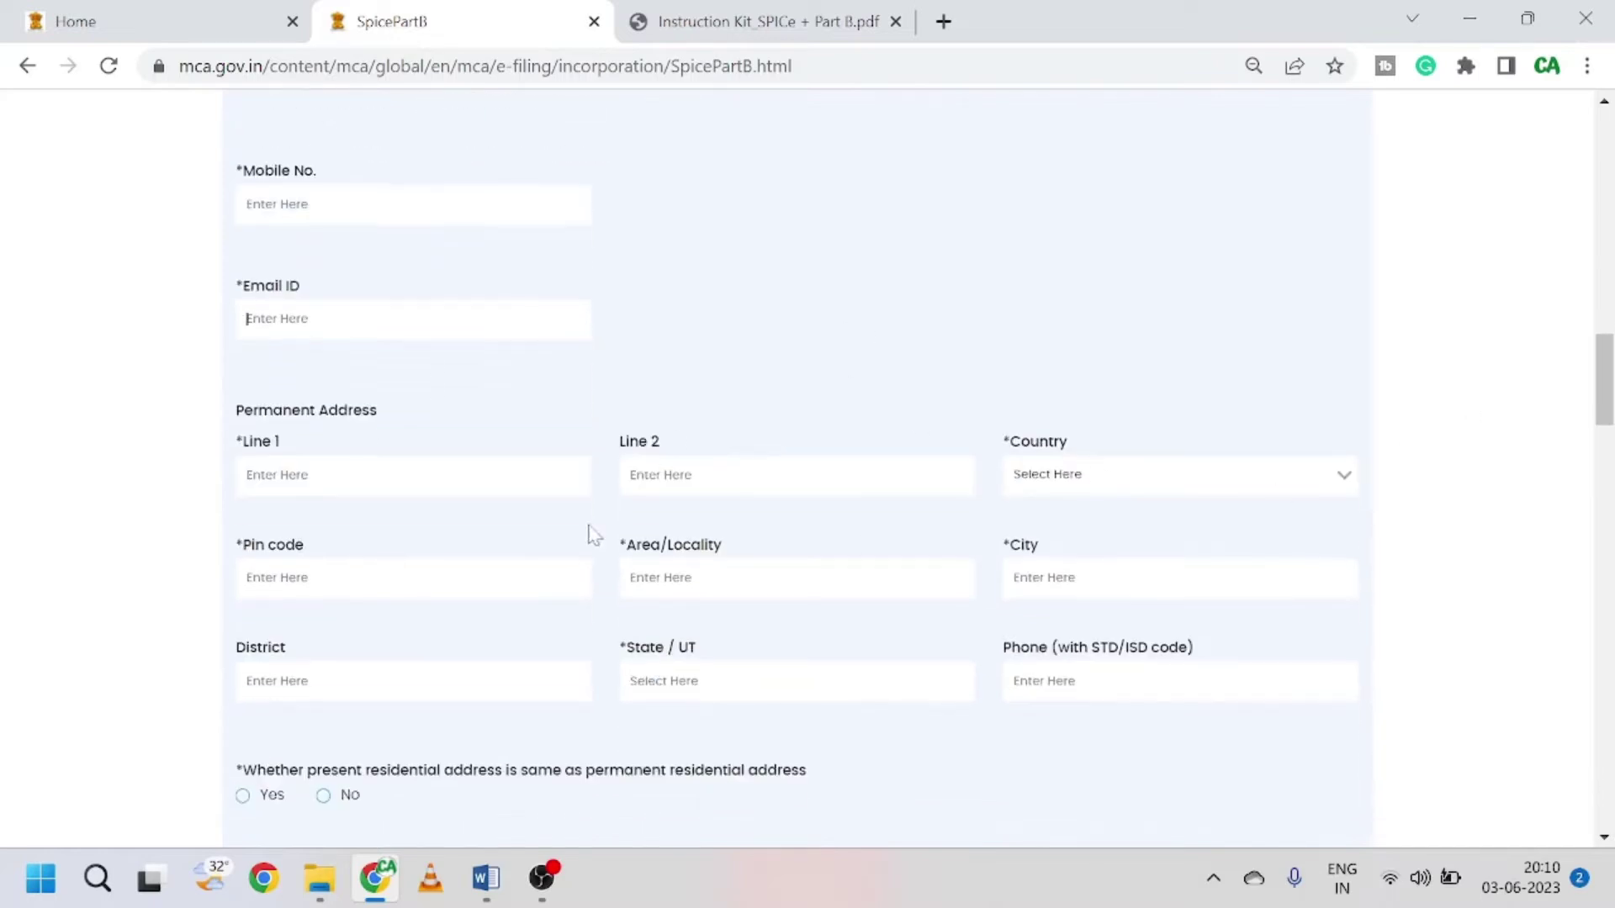
scroll(392, 392, "down", 2)
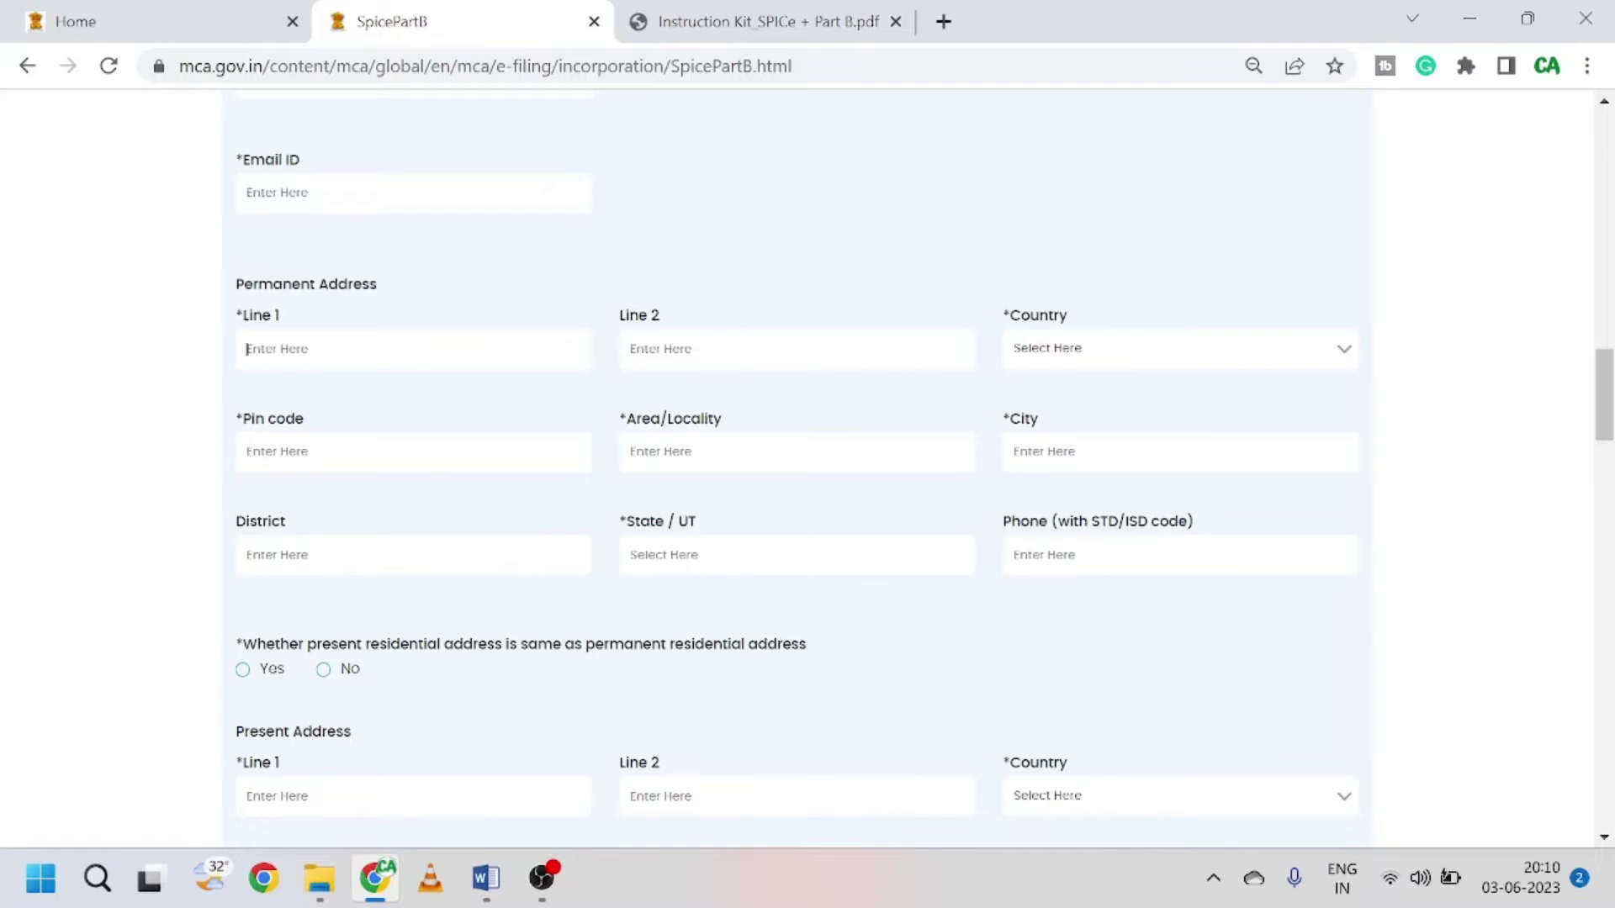
scroll(434, 494, "down", 2)
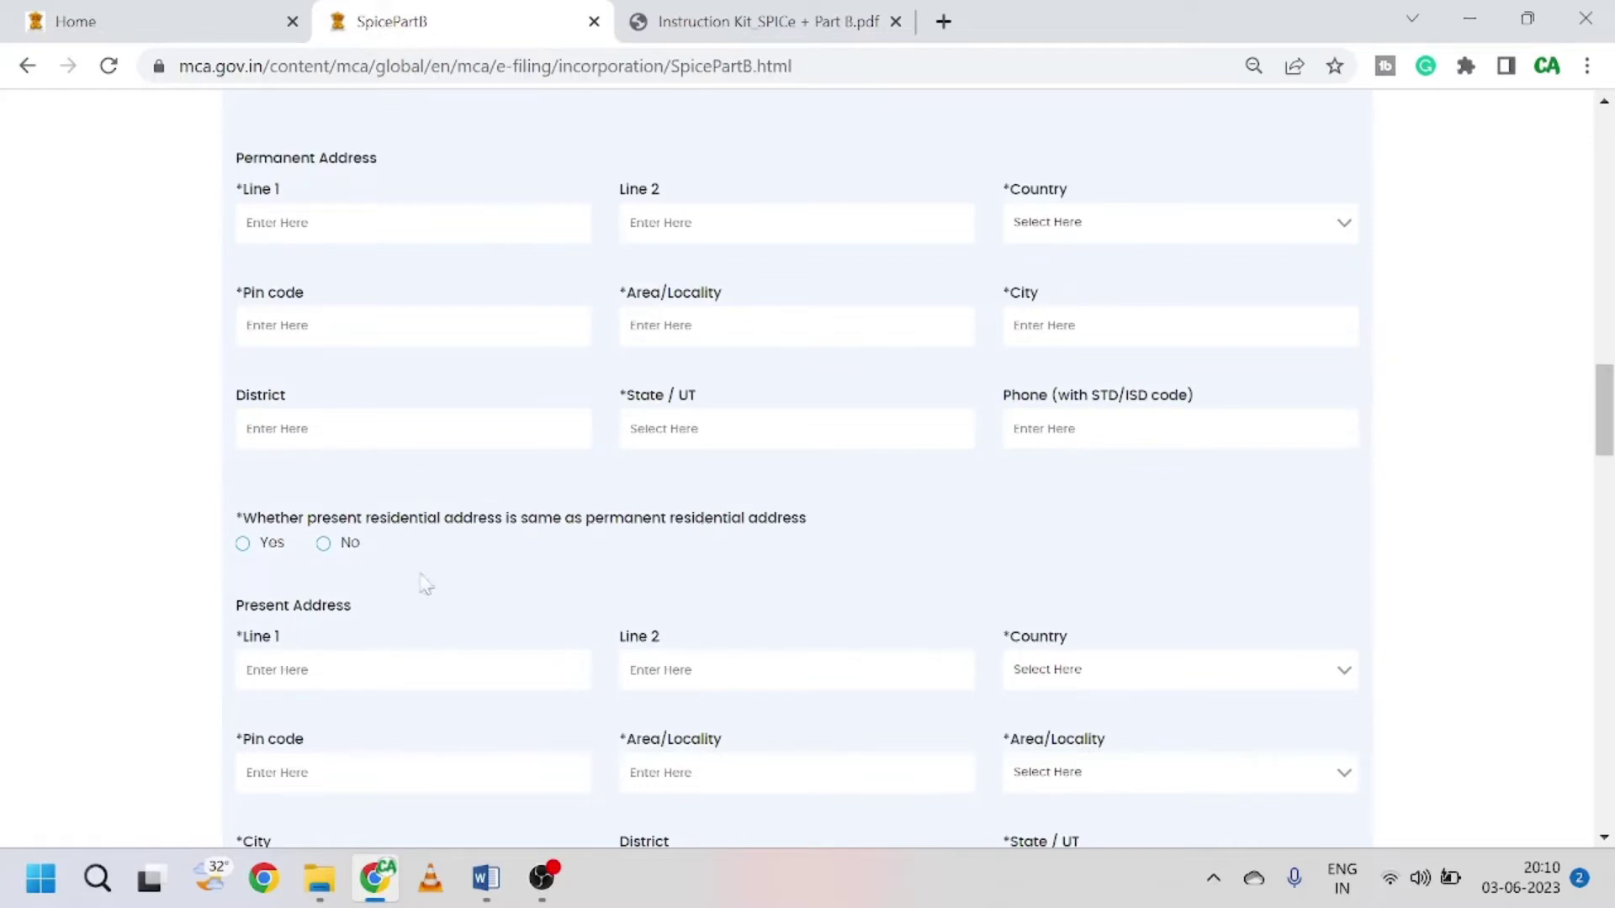
left_click(252, 222)
scroll(389, 569, "down", 1)
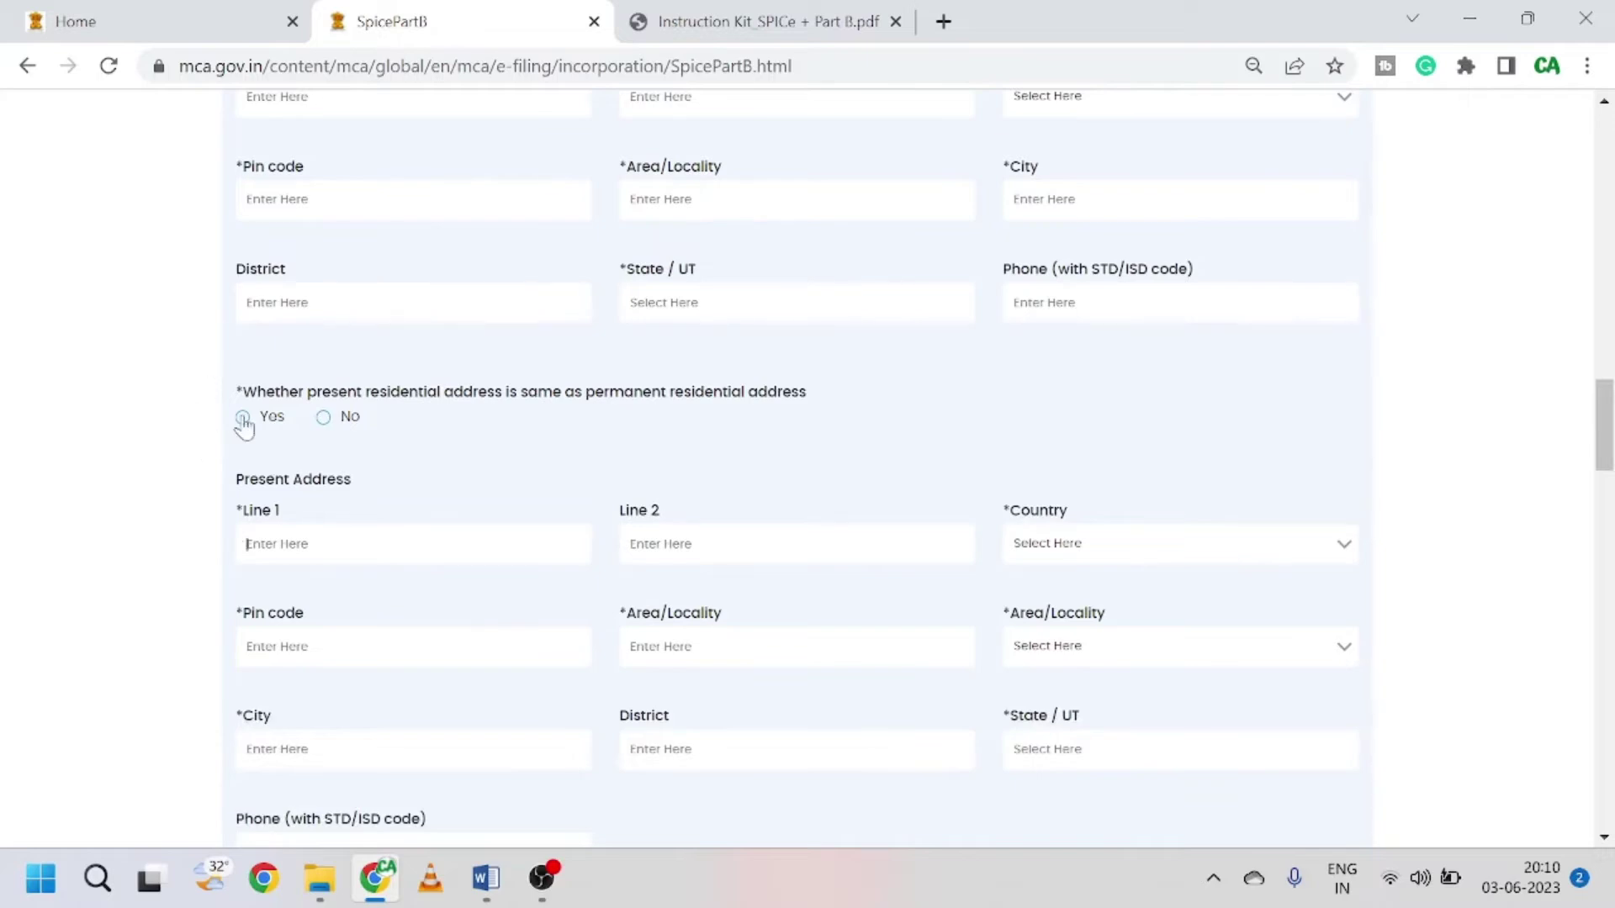
left_click(295, 427)
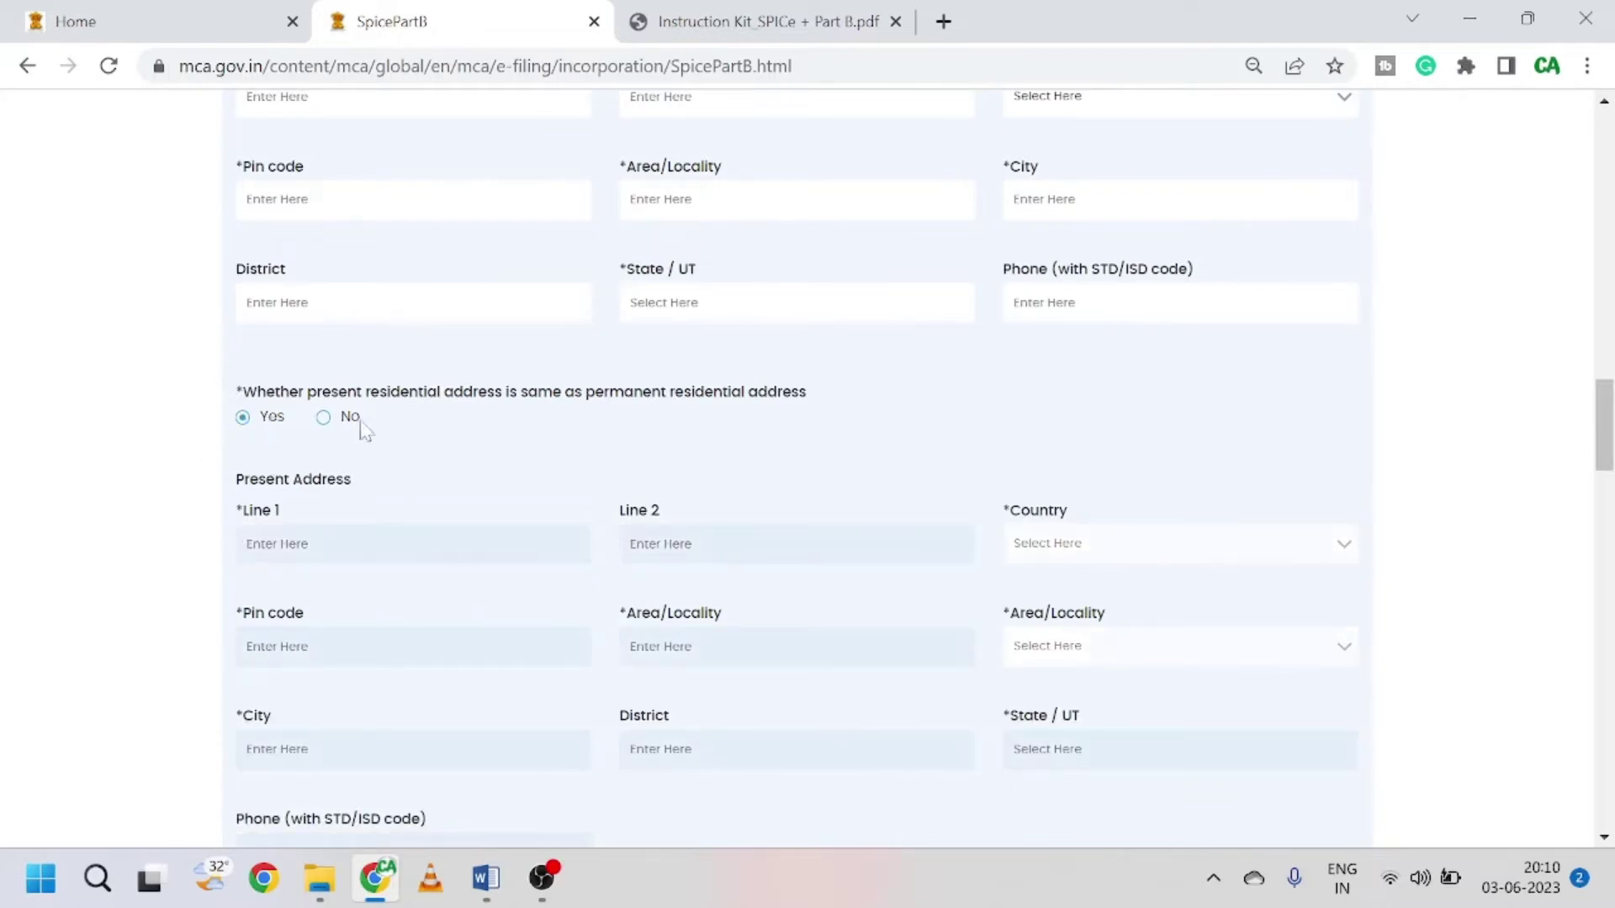
left_click(324, 418)
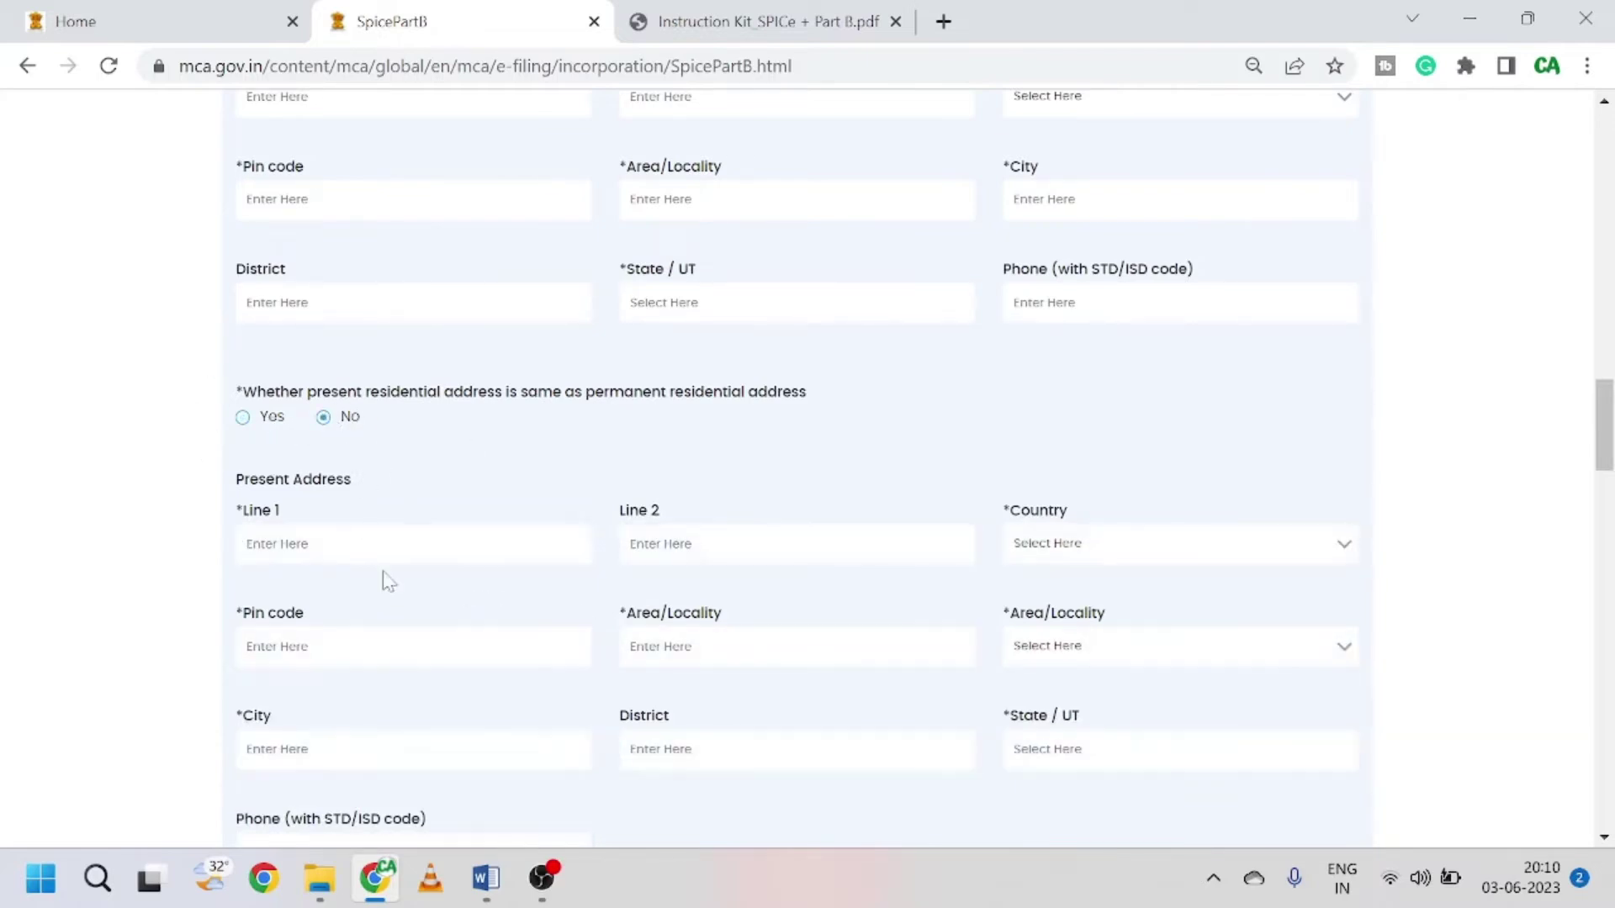
scroll(389, 580, "down", 1)
scroll(507, 470, "down", 1)
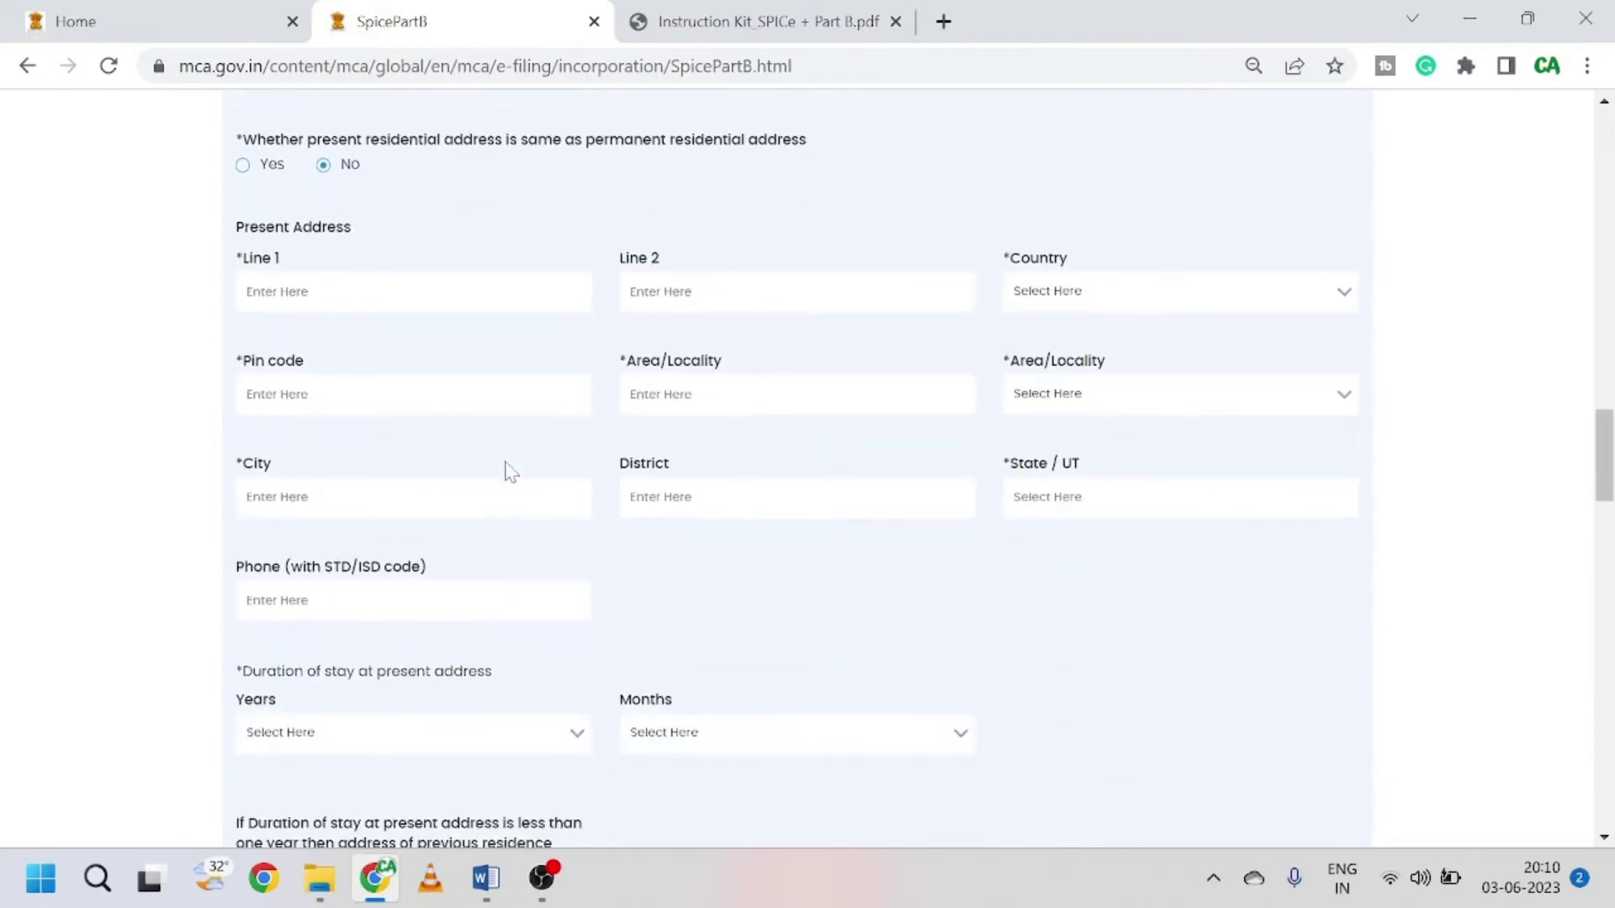
scroll(520, 577, "down", 1)
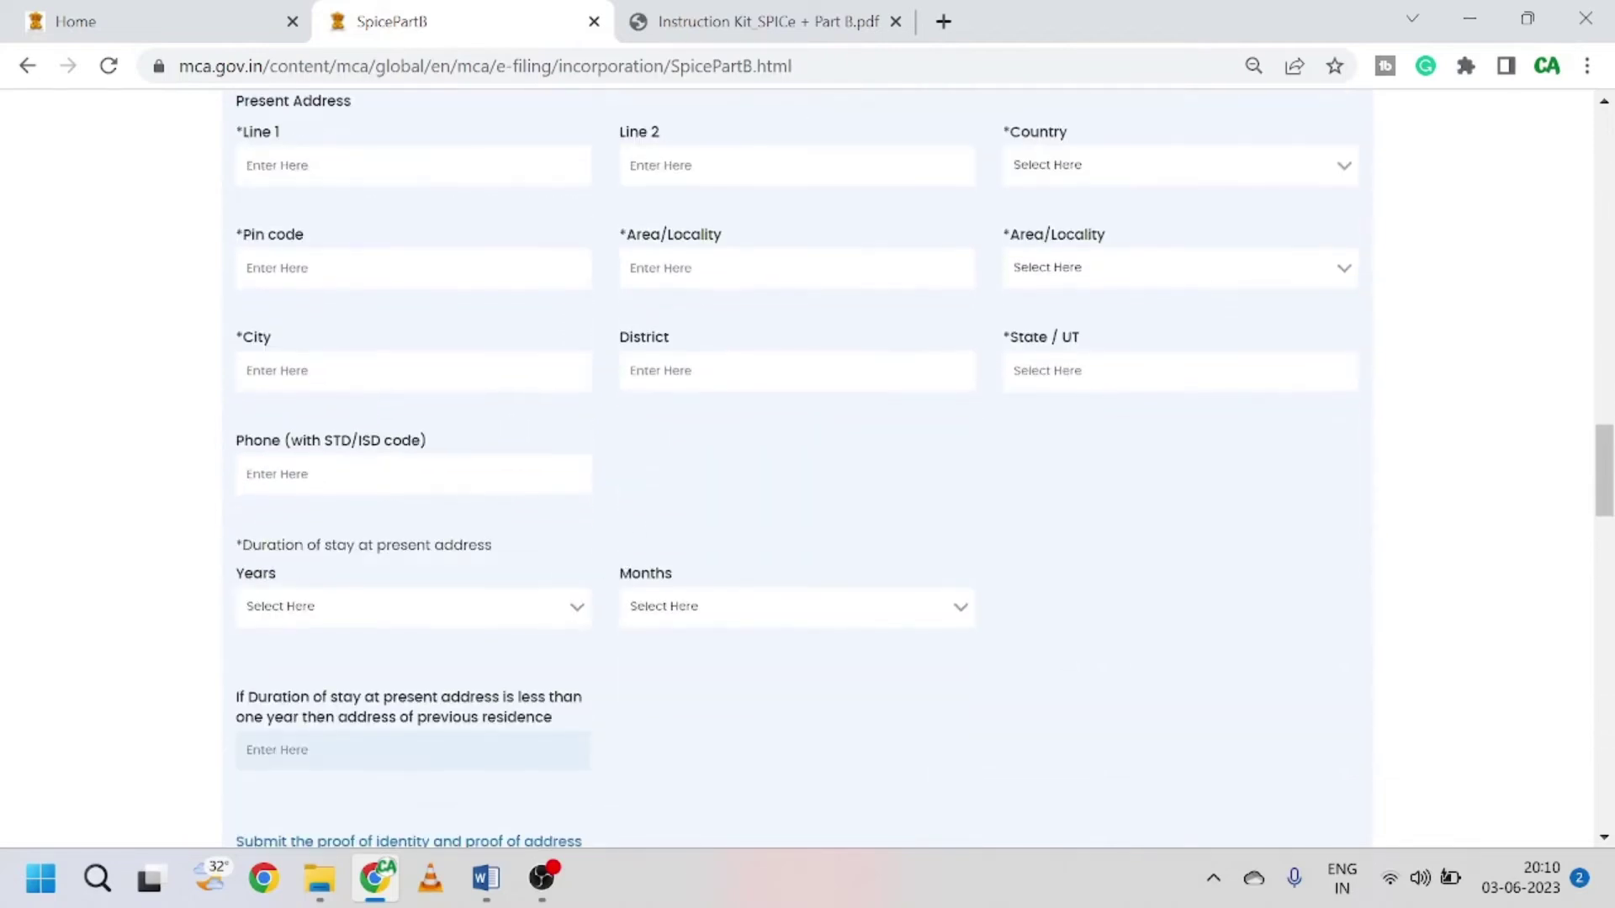
scroll(515, 486, "down", 1)
Step: Set the duration of stay at the present address to 1 year 2 months
left_click(507, 481)
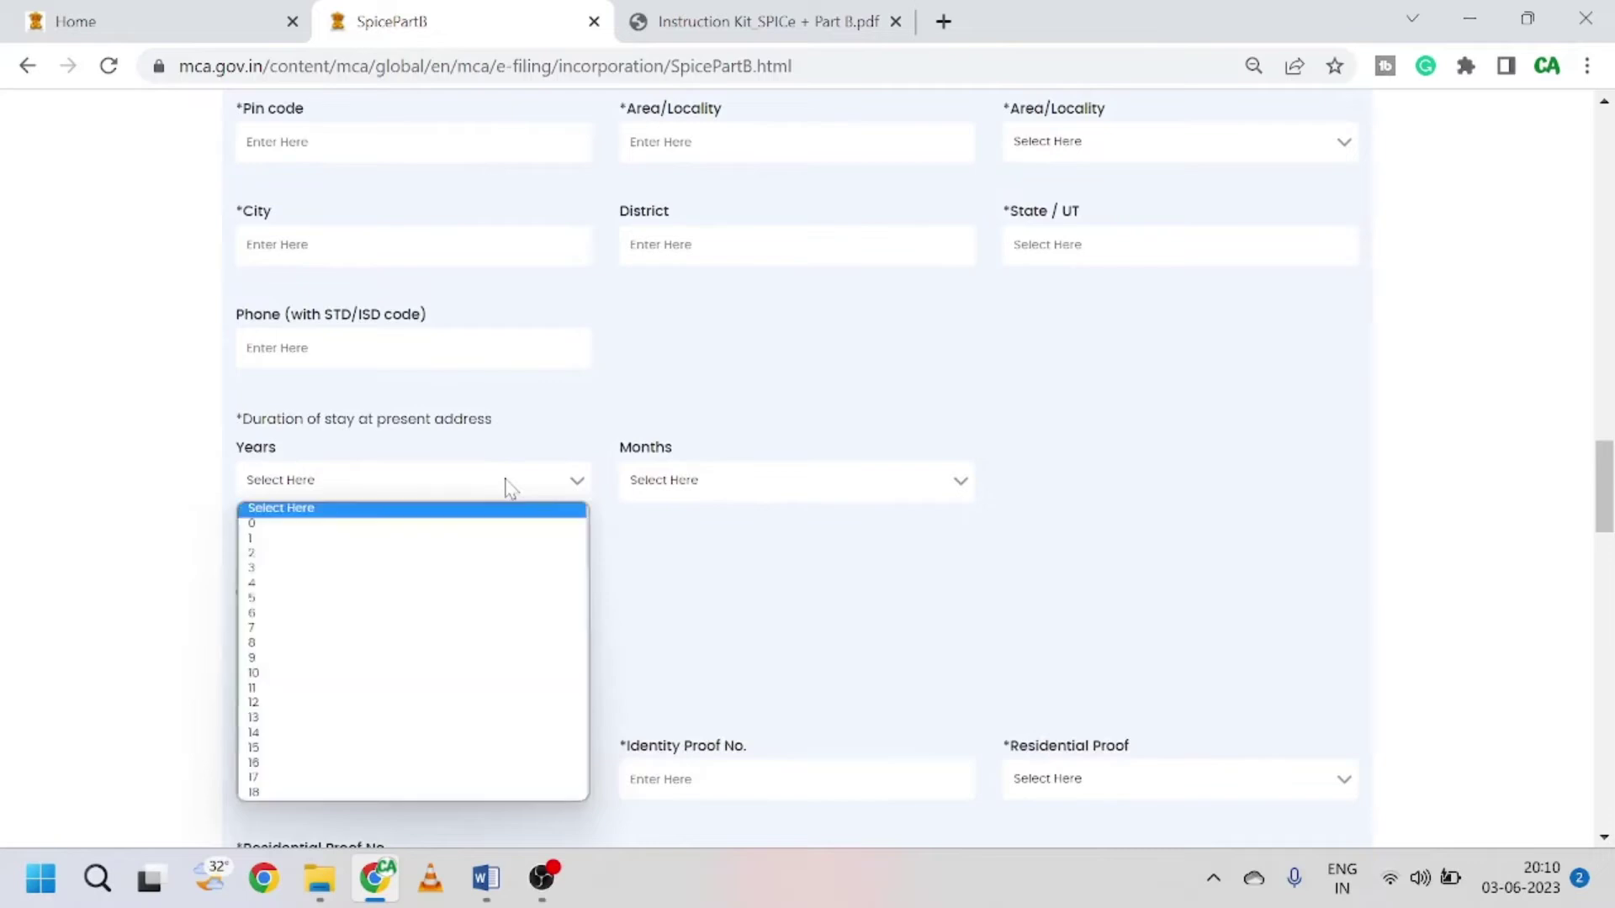
left_click(423, 560)
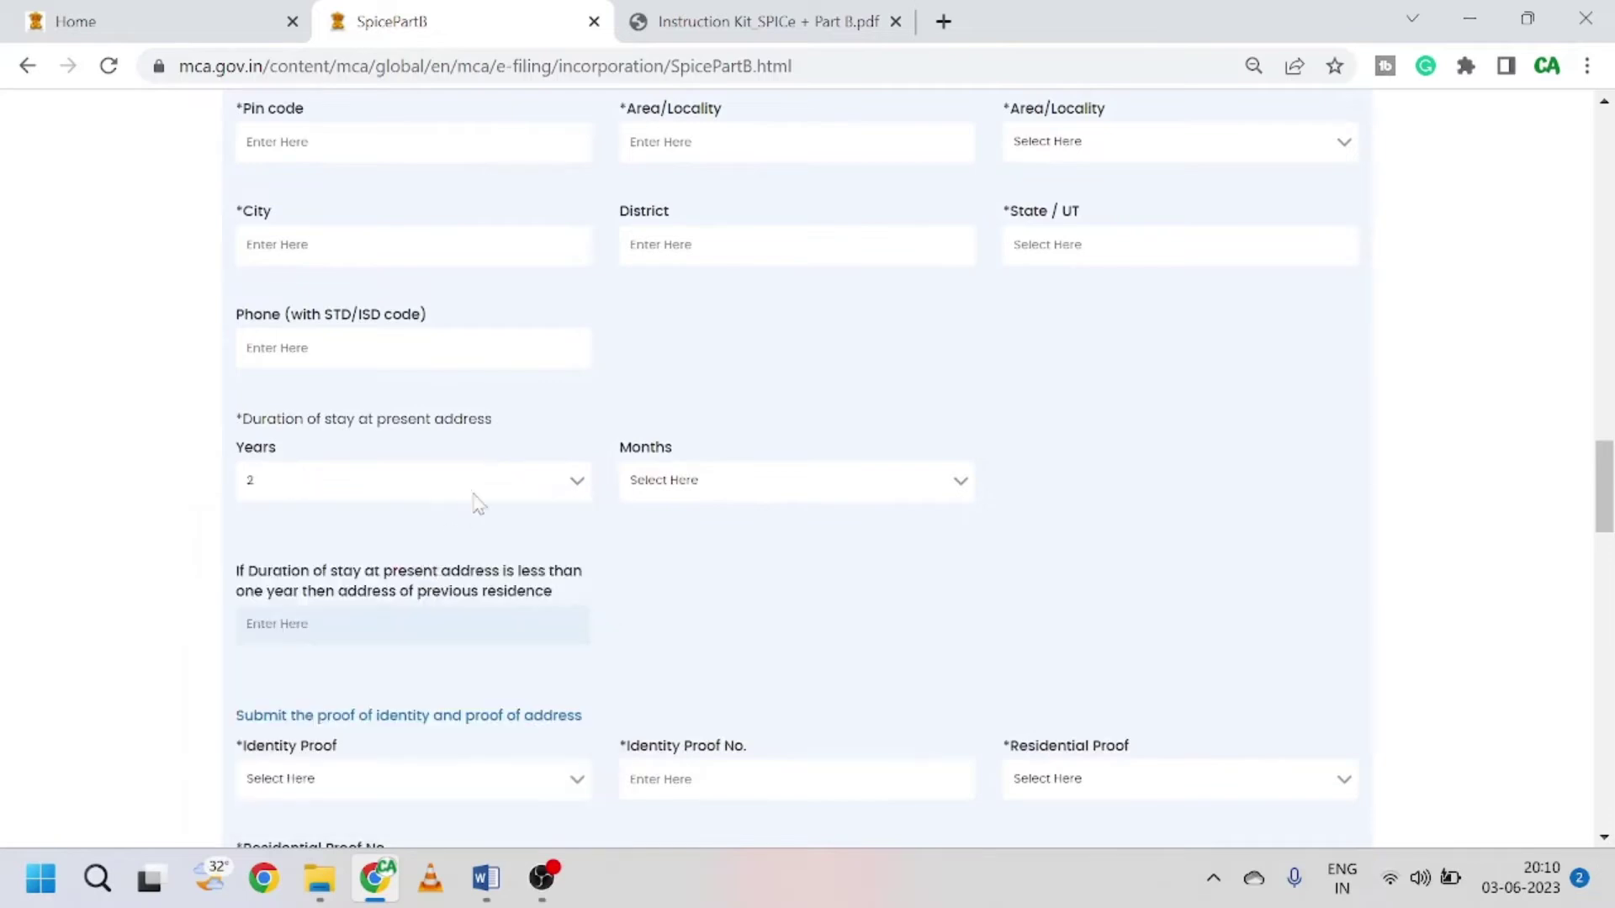
left_click(486, 483)
left_click(402, 546)
left_click(709, 486)
left_click(686, 555)
scroll(698, 557, "down", 2)
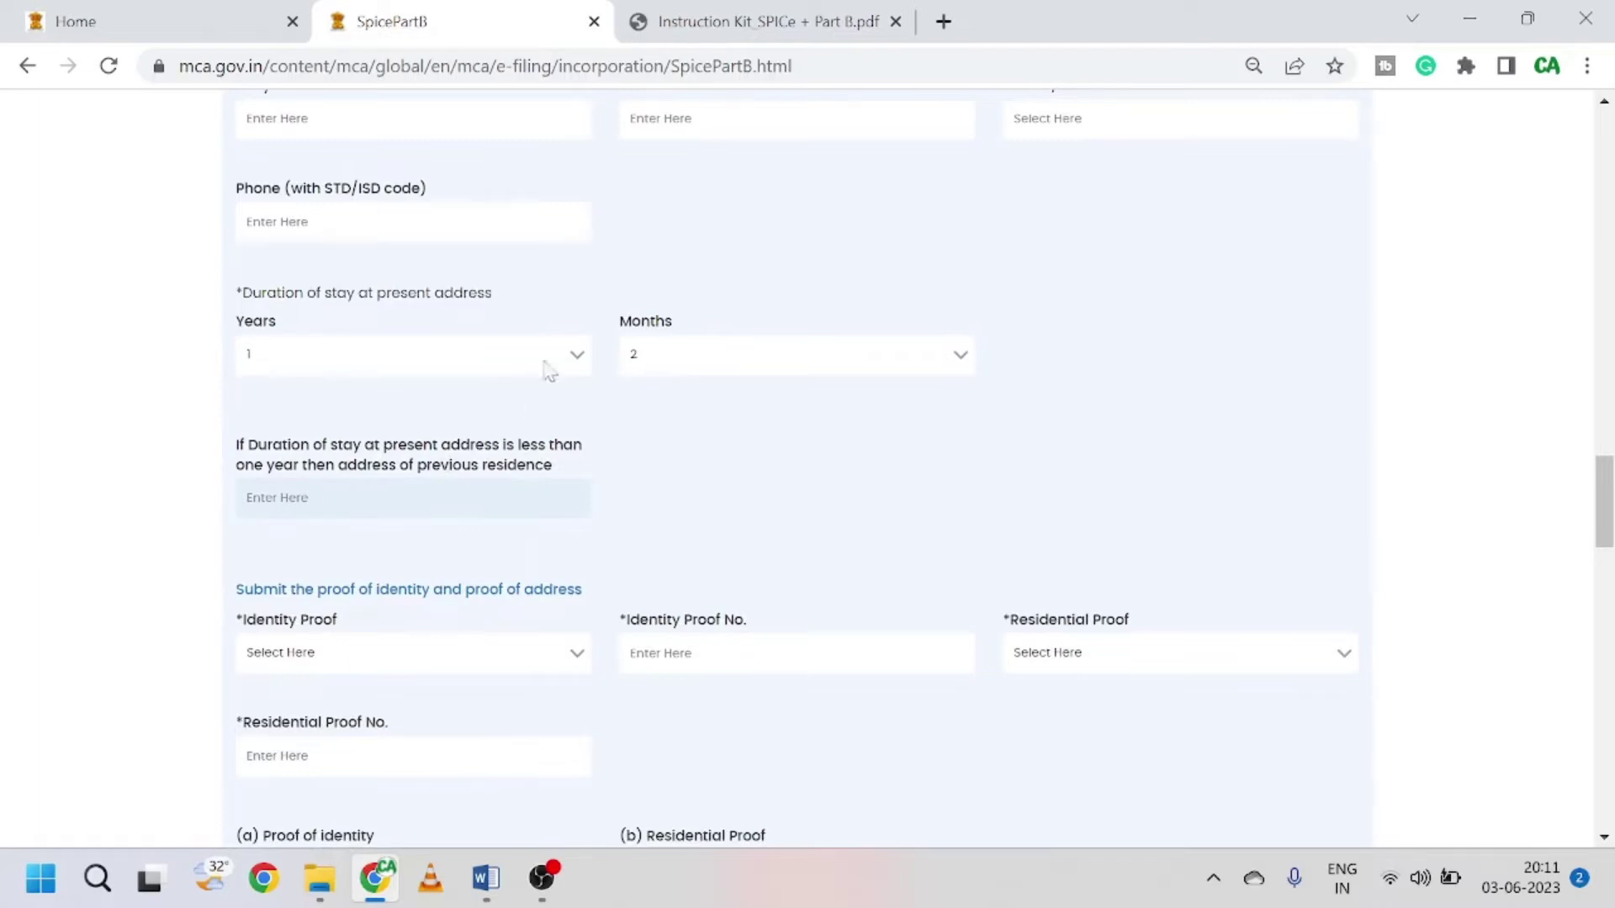
scroll(515, 469, "down", 2)
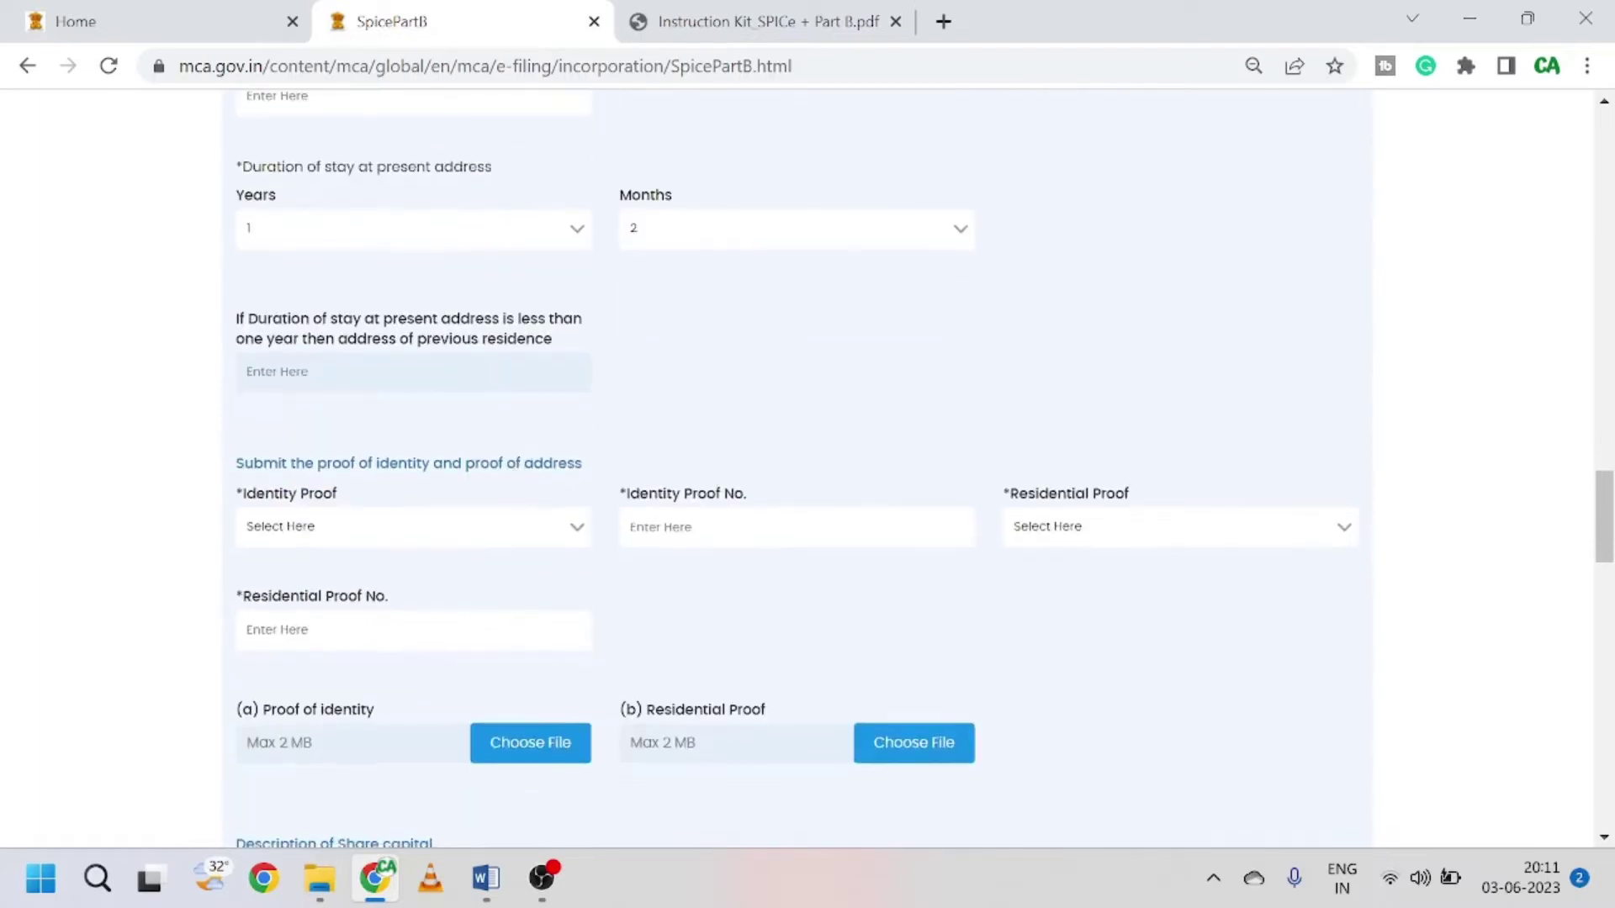
scroll(540, 328, "up", 5)
scroll(446, 403, "down", 5)
scroll(350, 513, "down", 3)
scroll(488, 346, "up", 2)
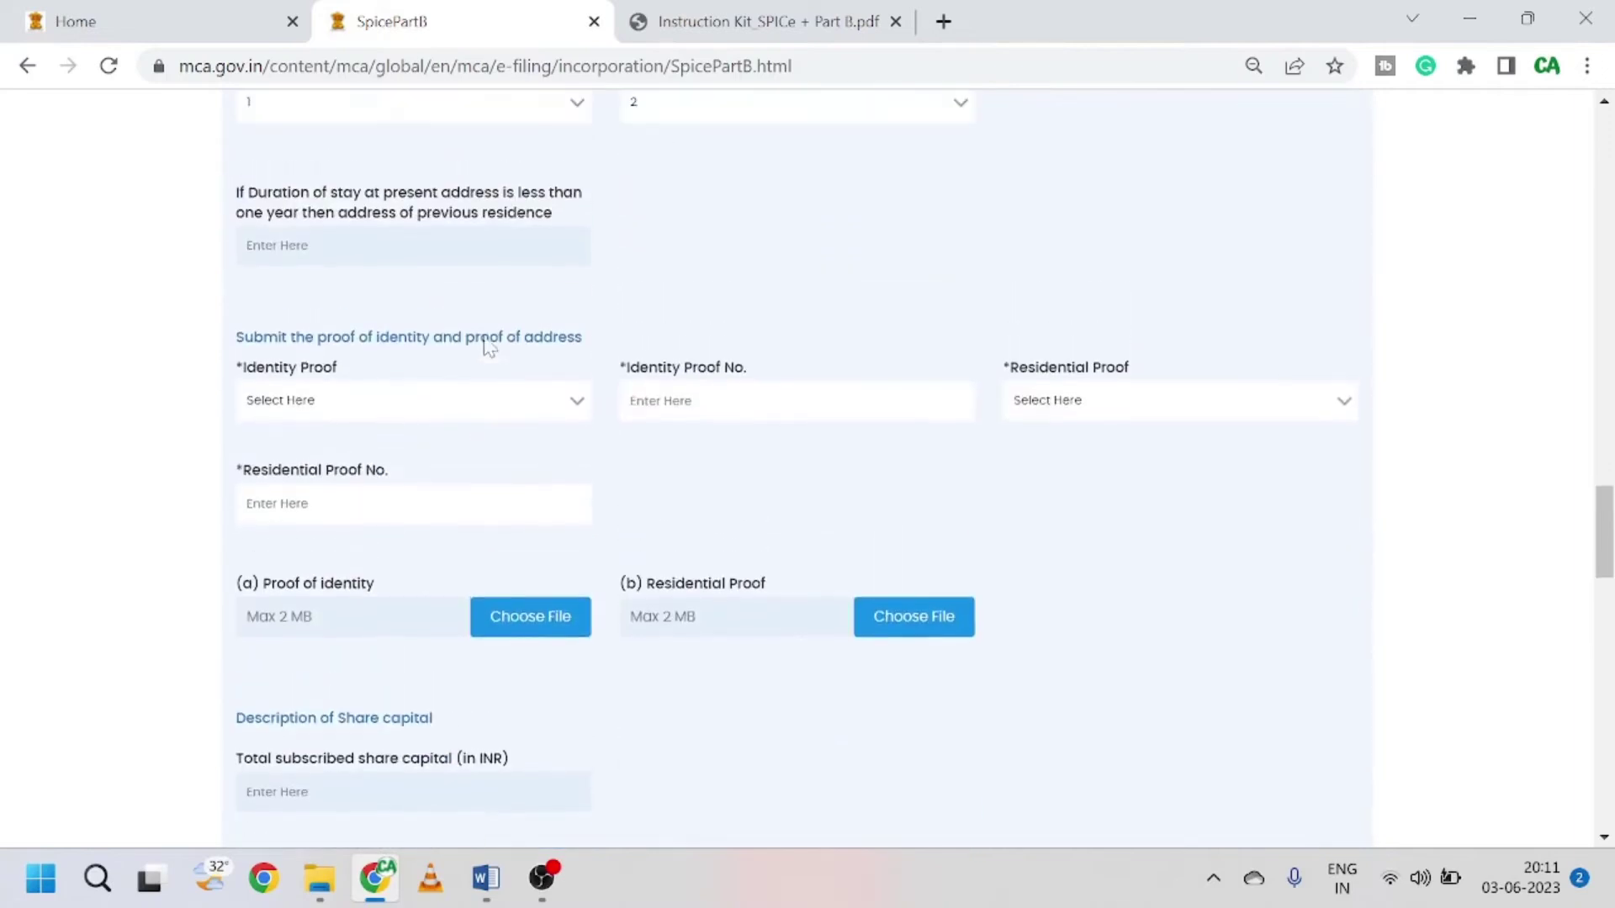
Step: Choose Aadhar Card as the identity proof and enter its proof number
left_click(383, 402)
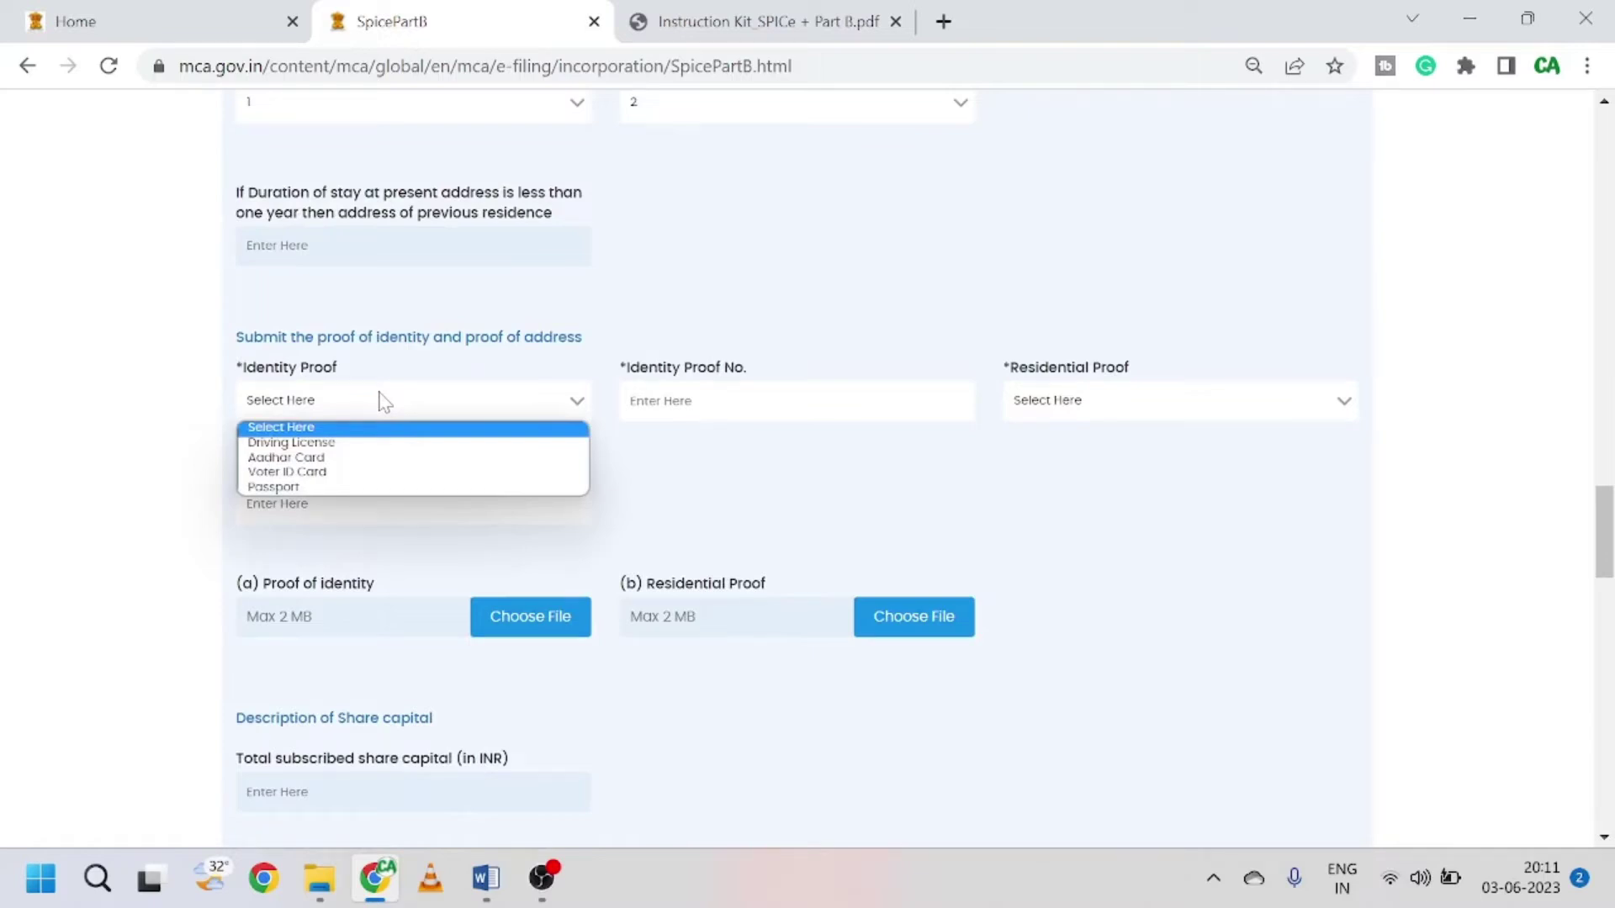
left_click(358, 472)
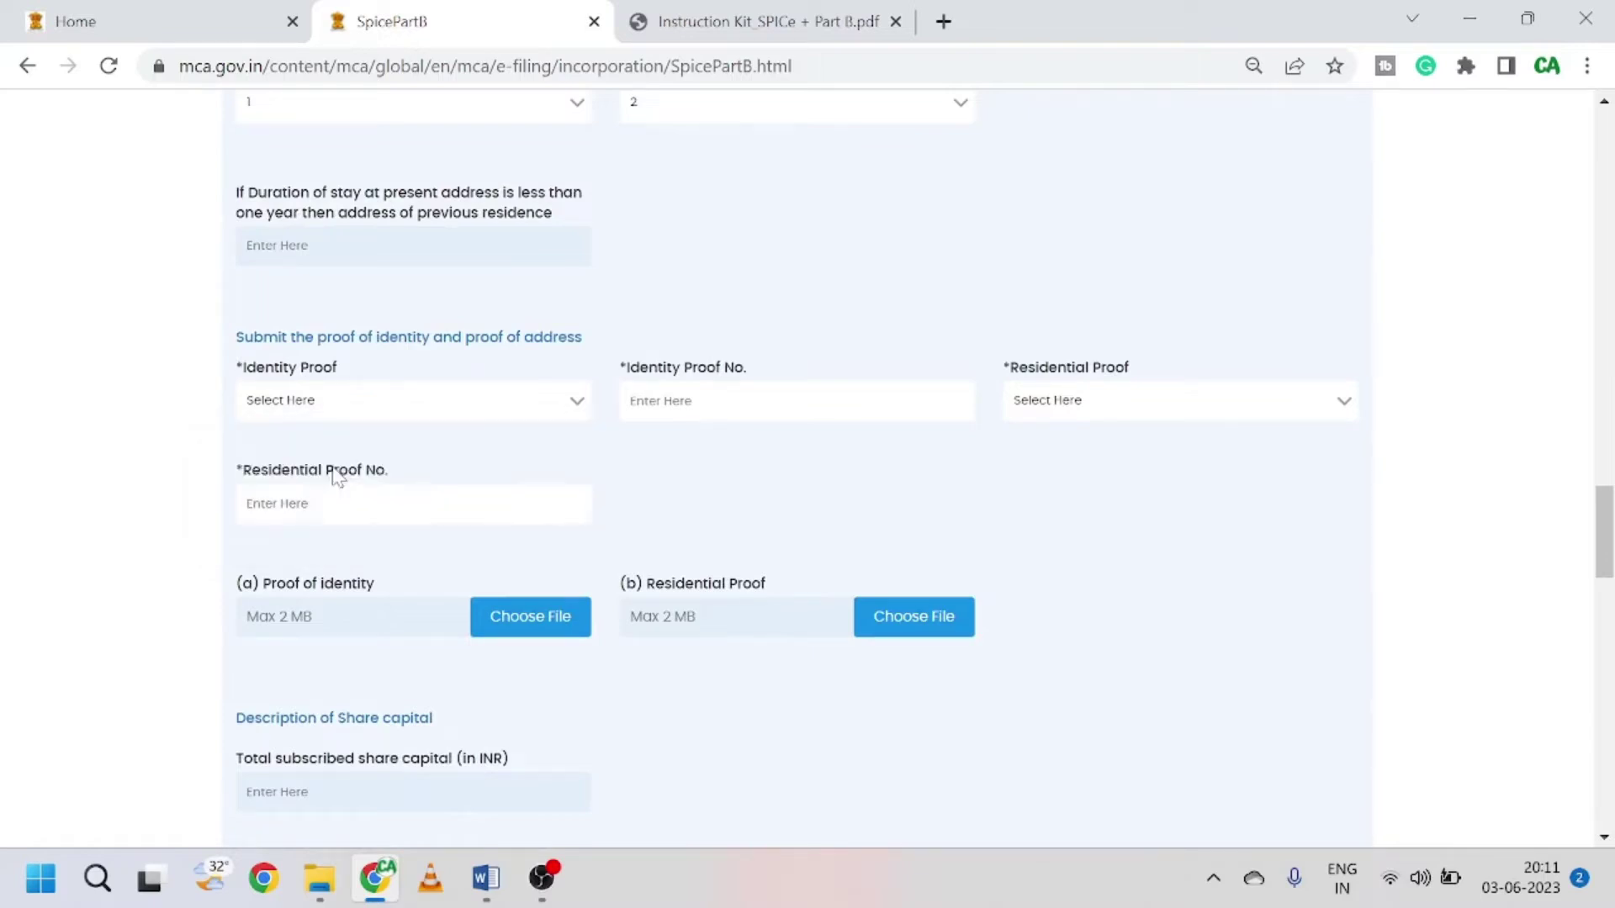
left_click(417, 411)
left_click(349, 454)
type("45")
key("BackSpace")
key("BackSpace")
key("BackSpace")
type("11")
Step: Choose Bank Statement as the residential proof and enter its proof number
left_click(1102, 402)
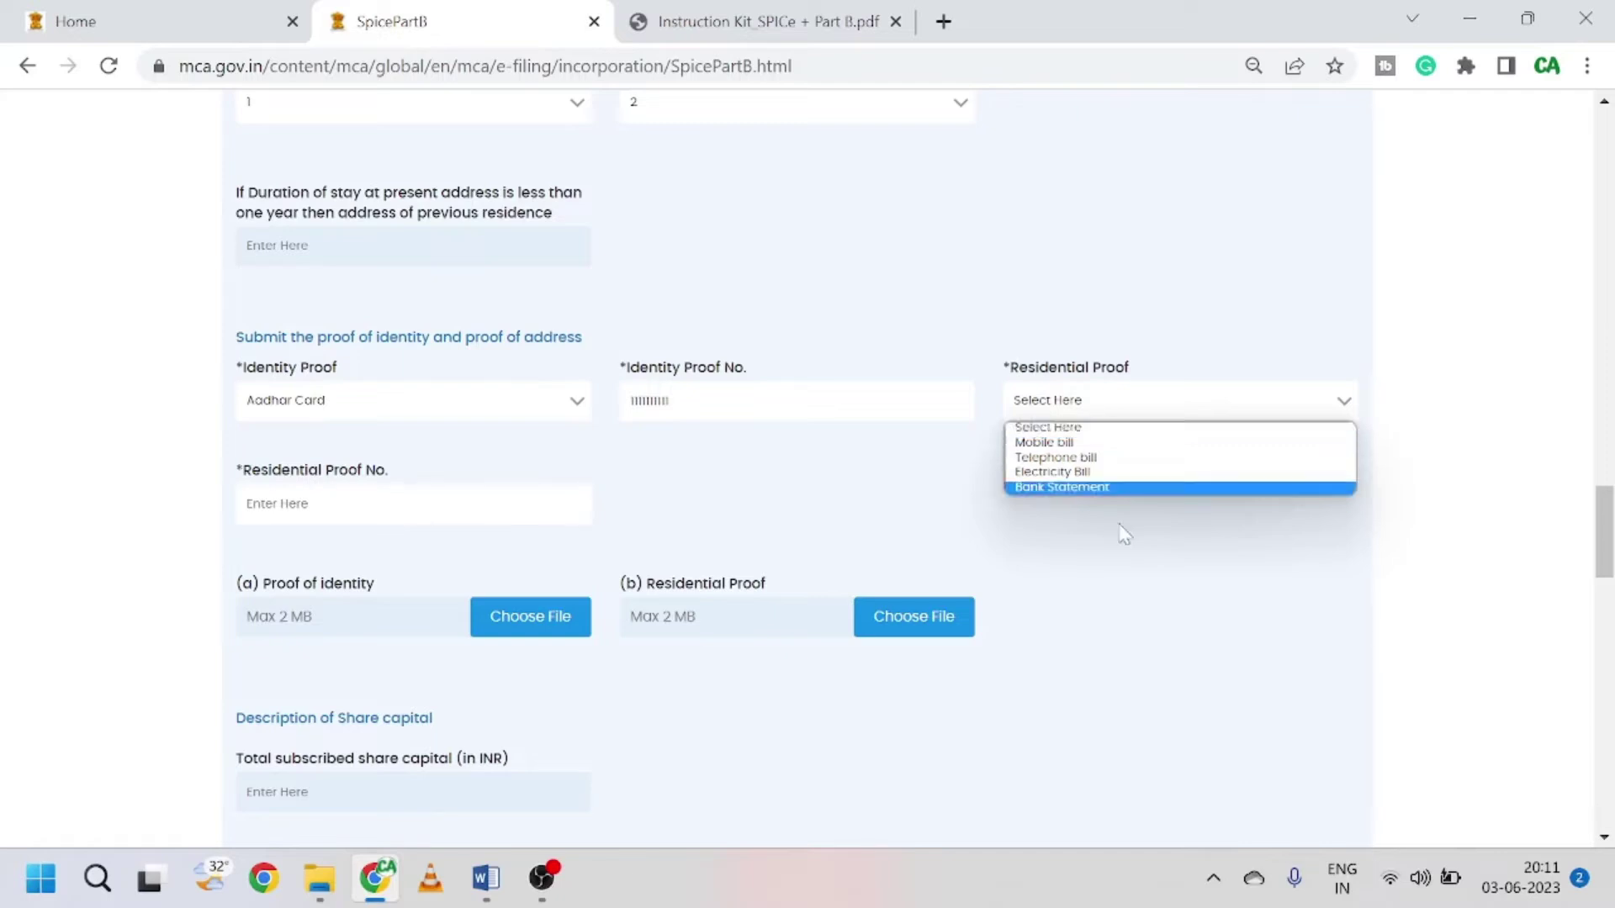
left_click(1096, 490)
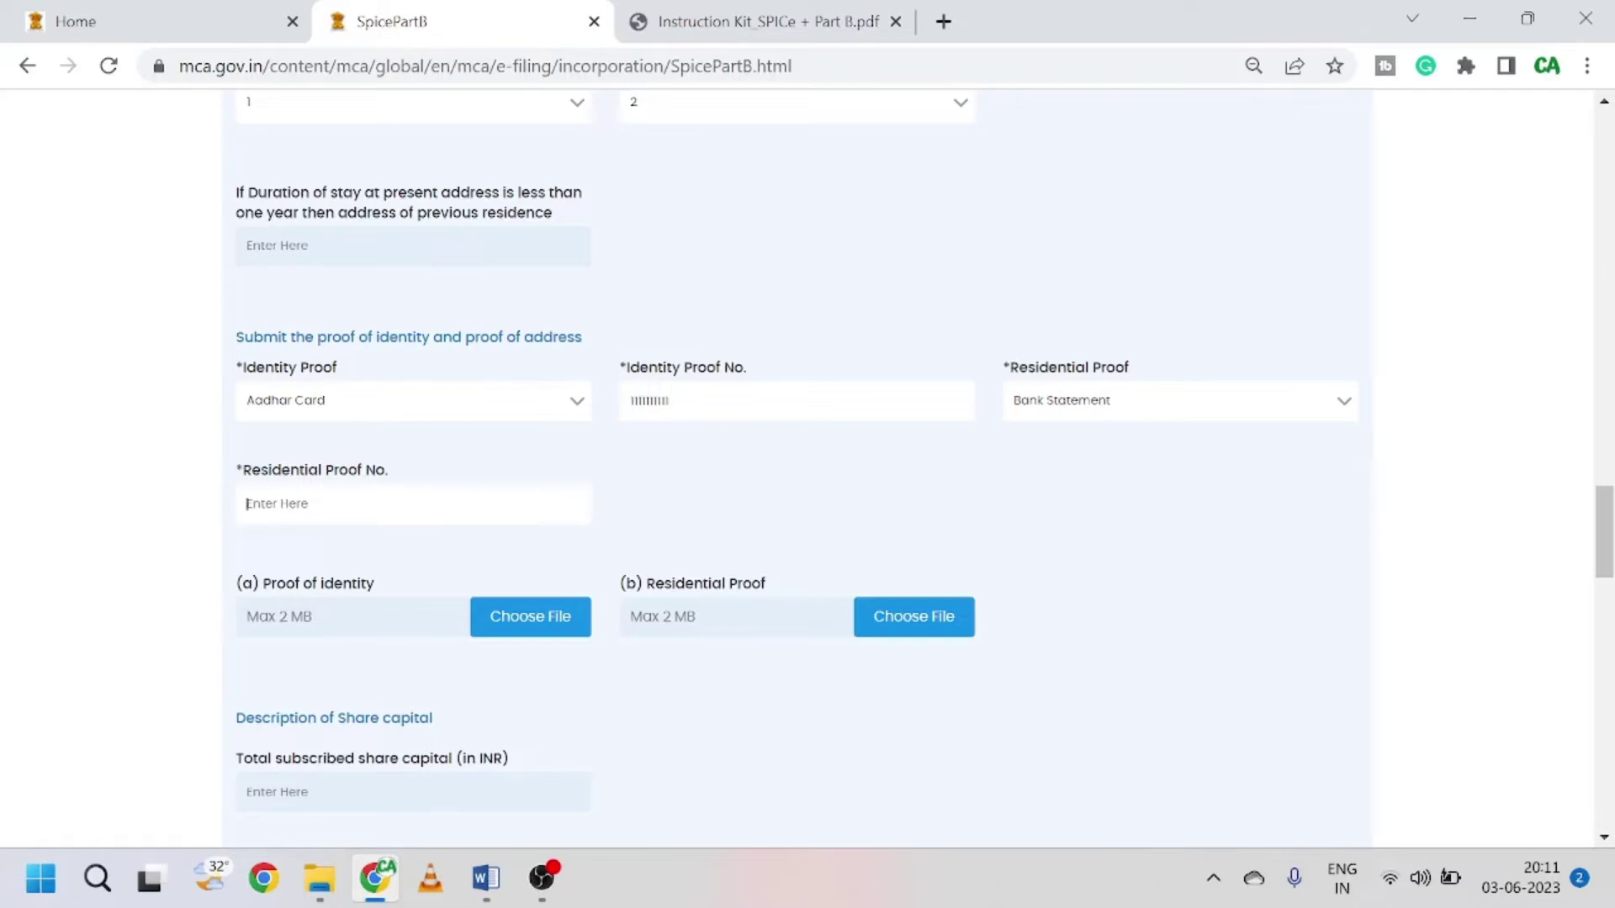
type("12345678")
scroll(670, 475, "down", 1)
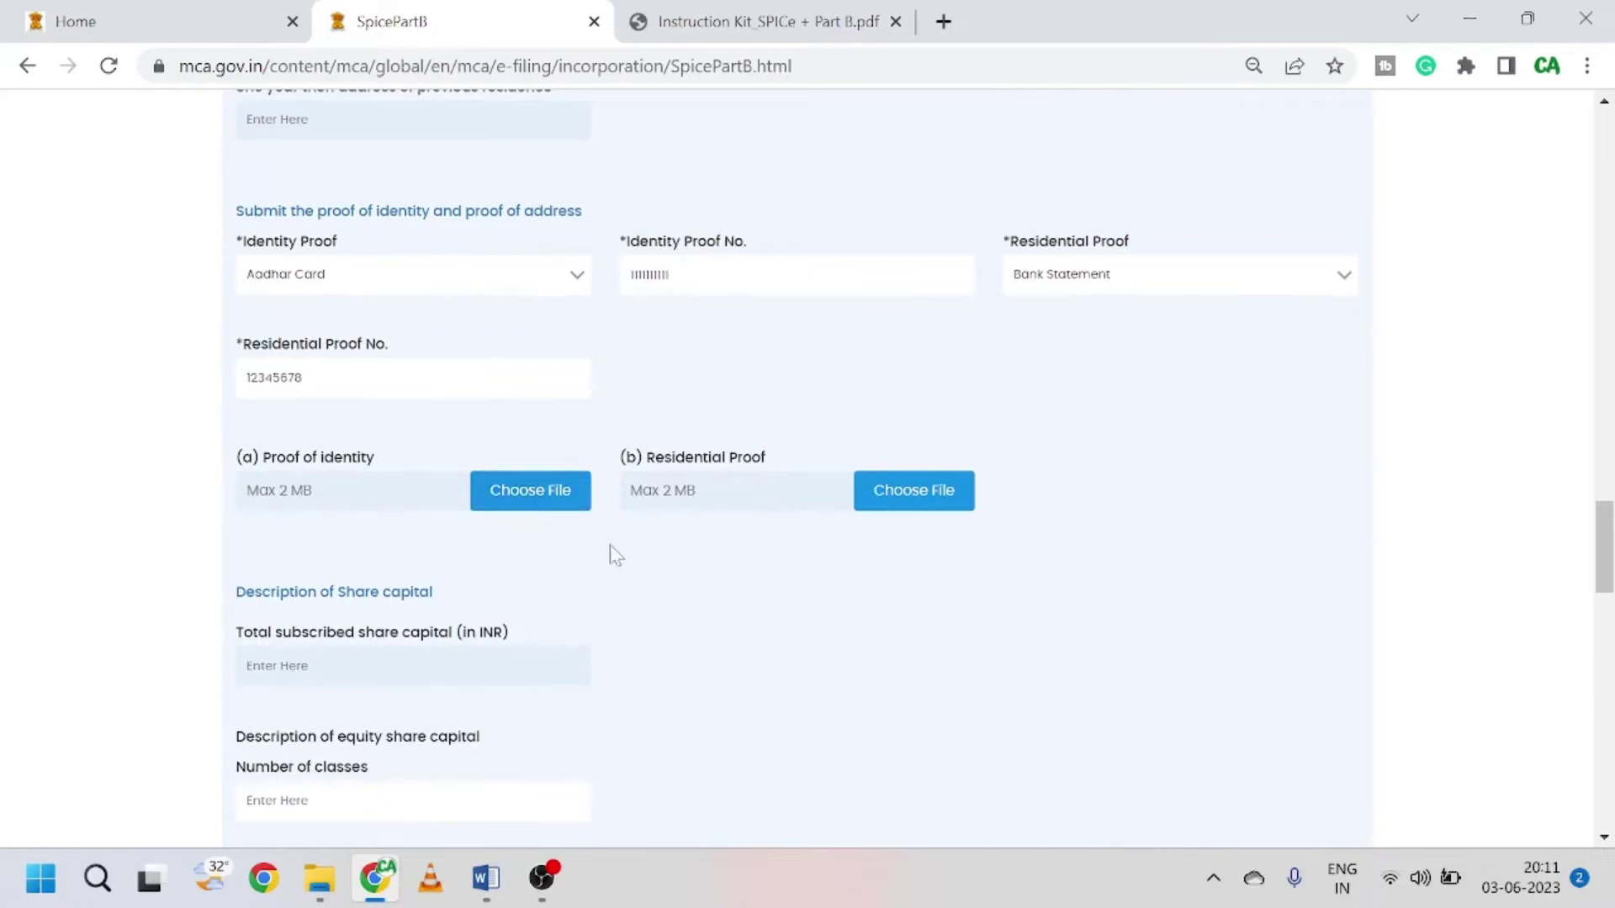
scroll(612, 551, "down", 1)
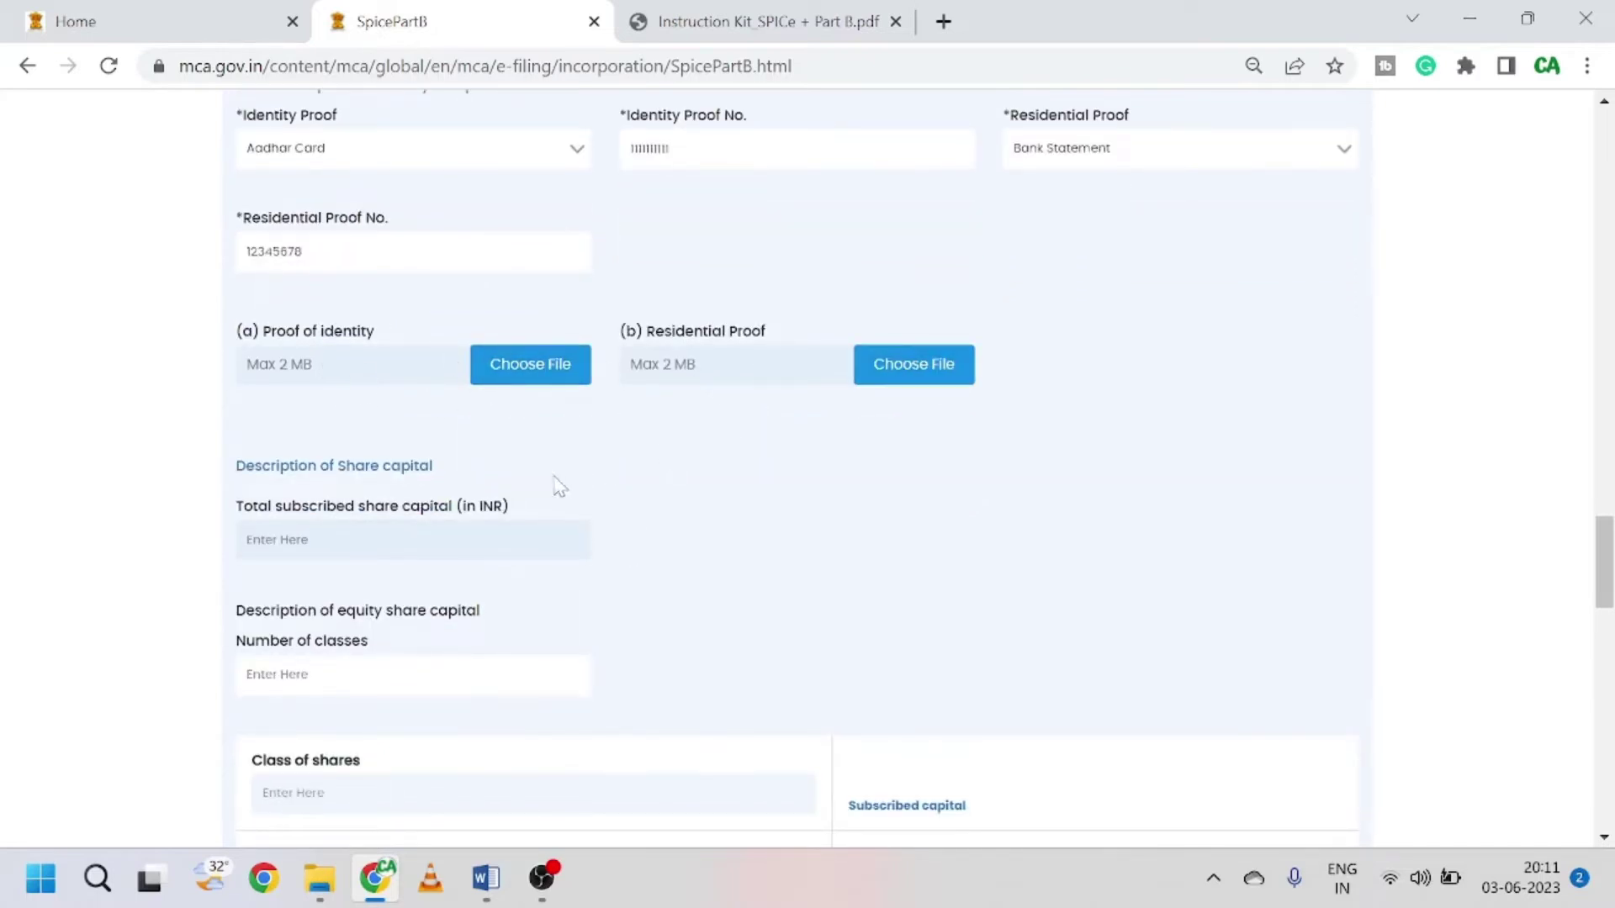
Step: Attach the Aadhar Director PDF as the director's proof of identity
left_click(534, 375)
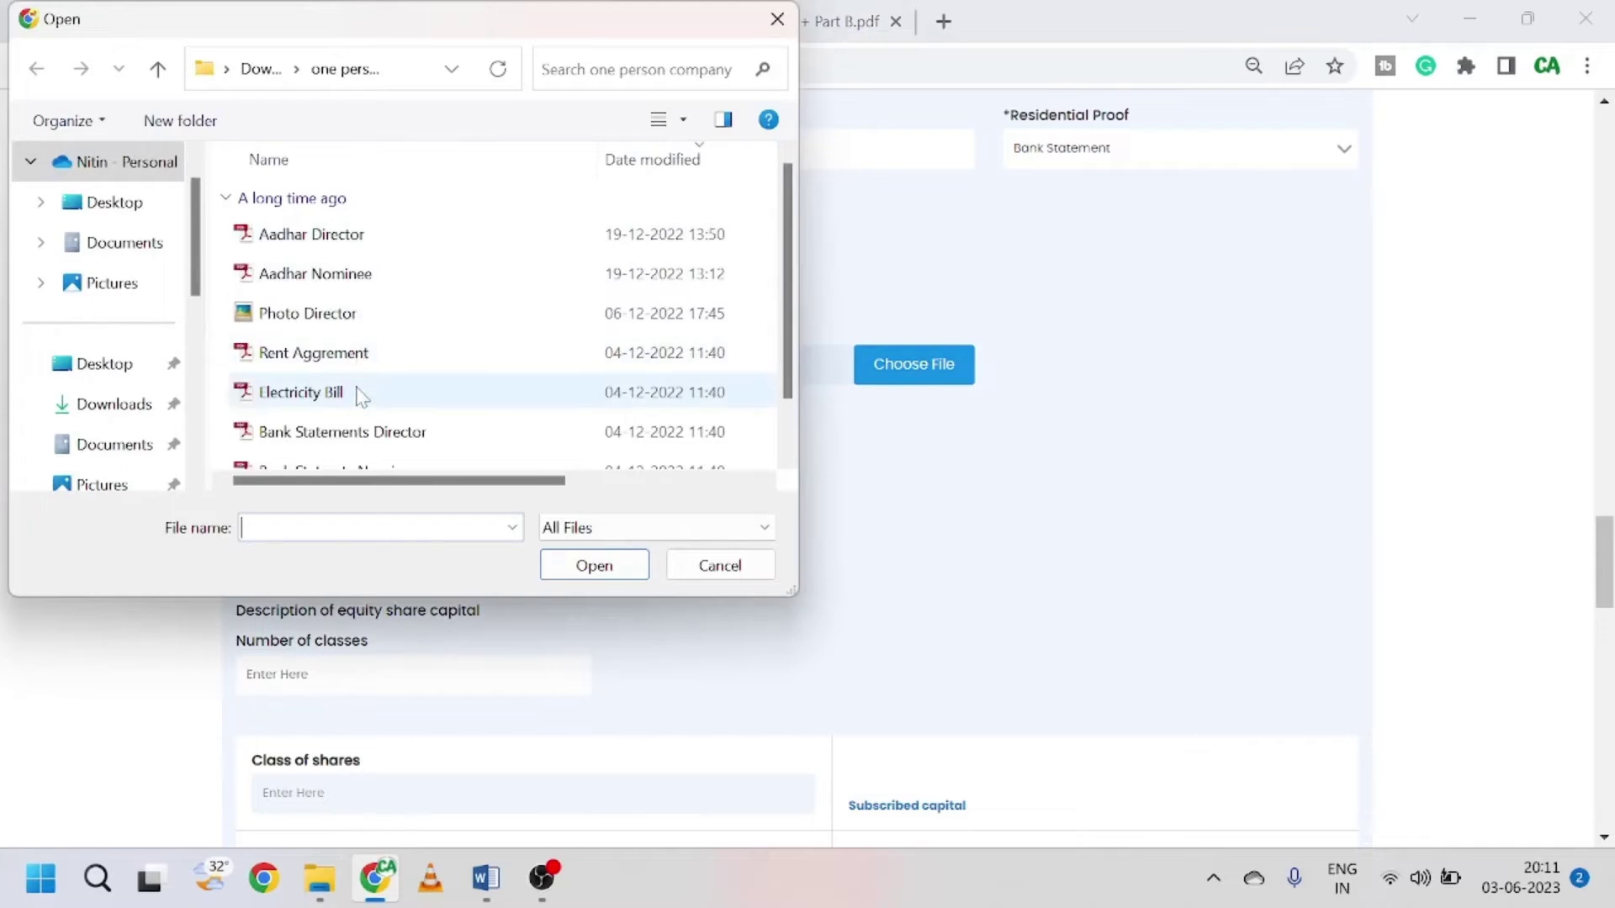
left_click(361, 240)
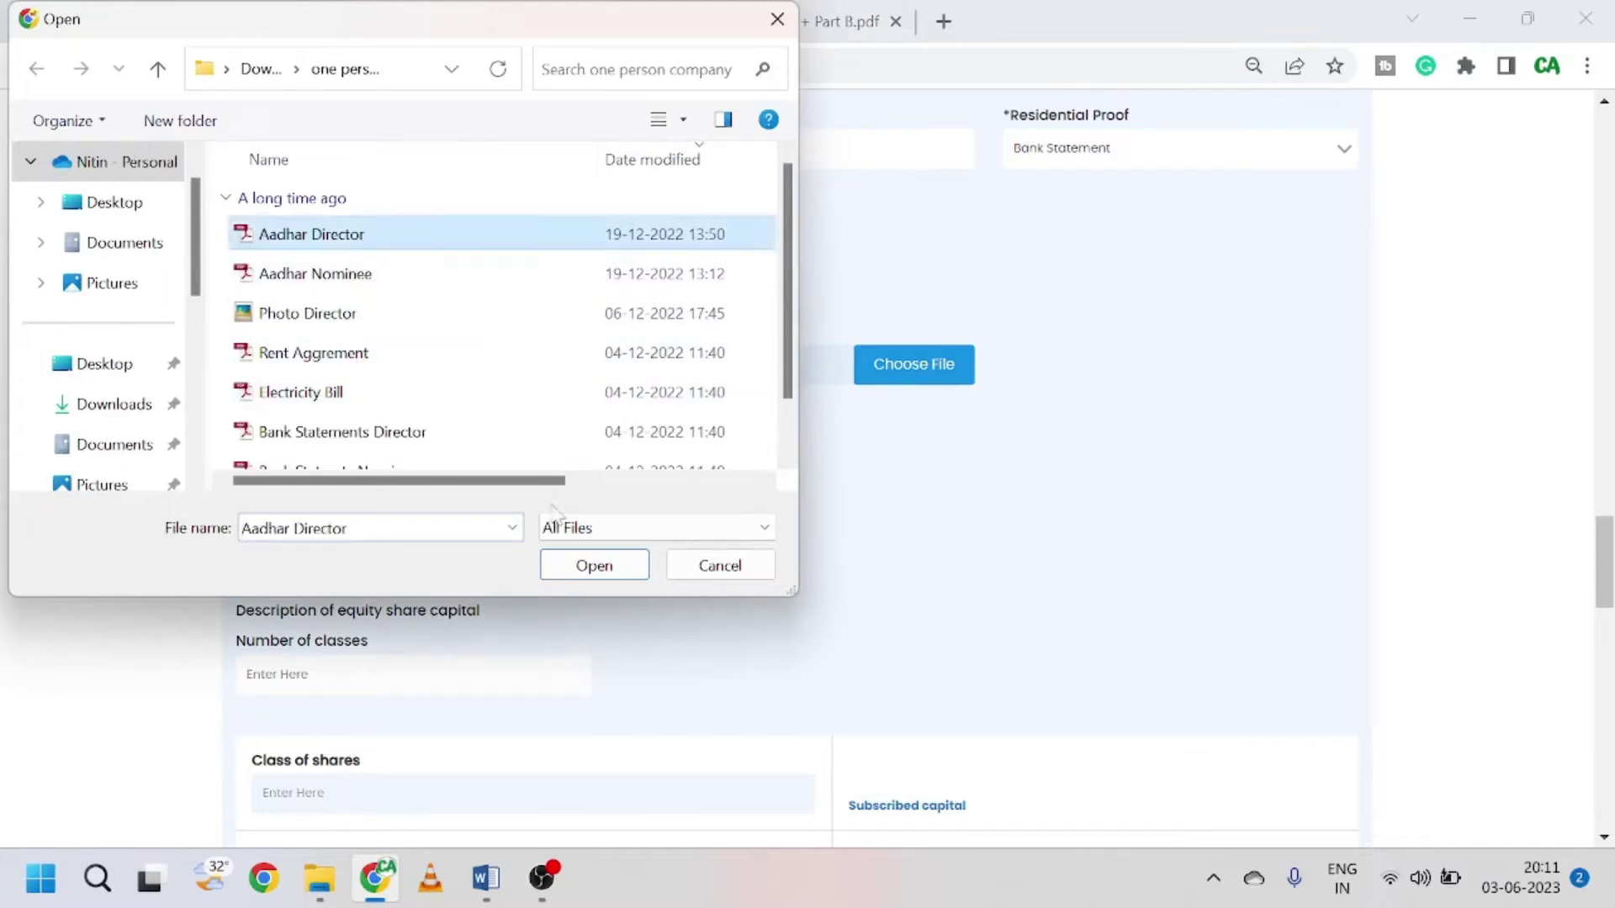
left_click(573, 571)
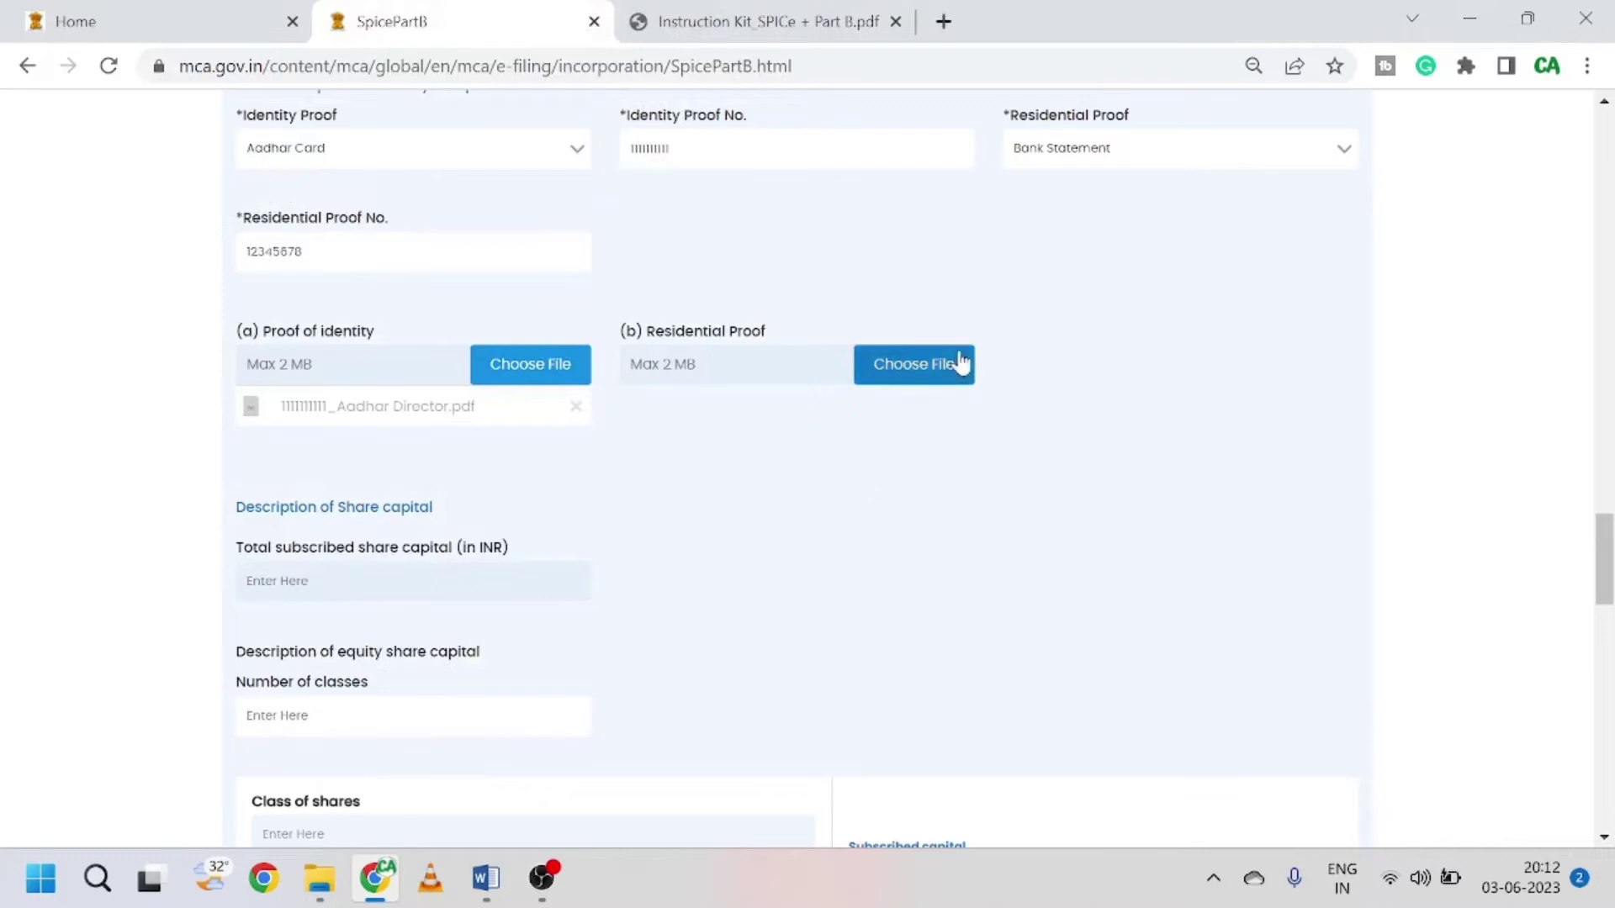
Step: Attach the Bank Statements Director PDF as the director's residential proof
left_click(937, 378)
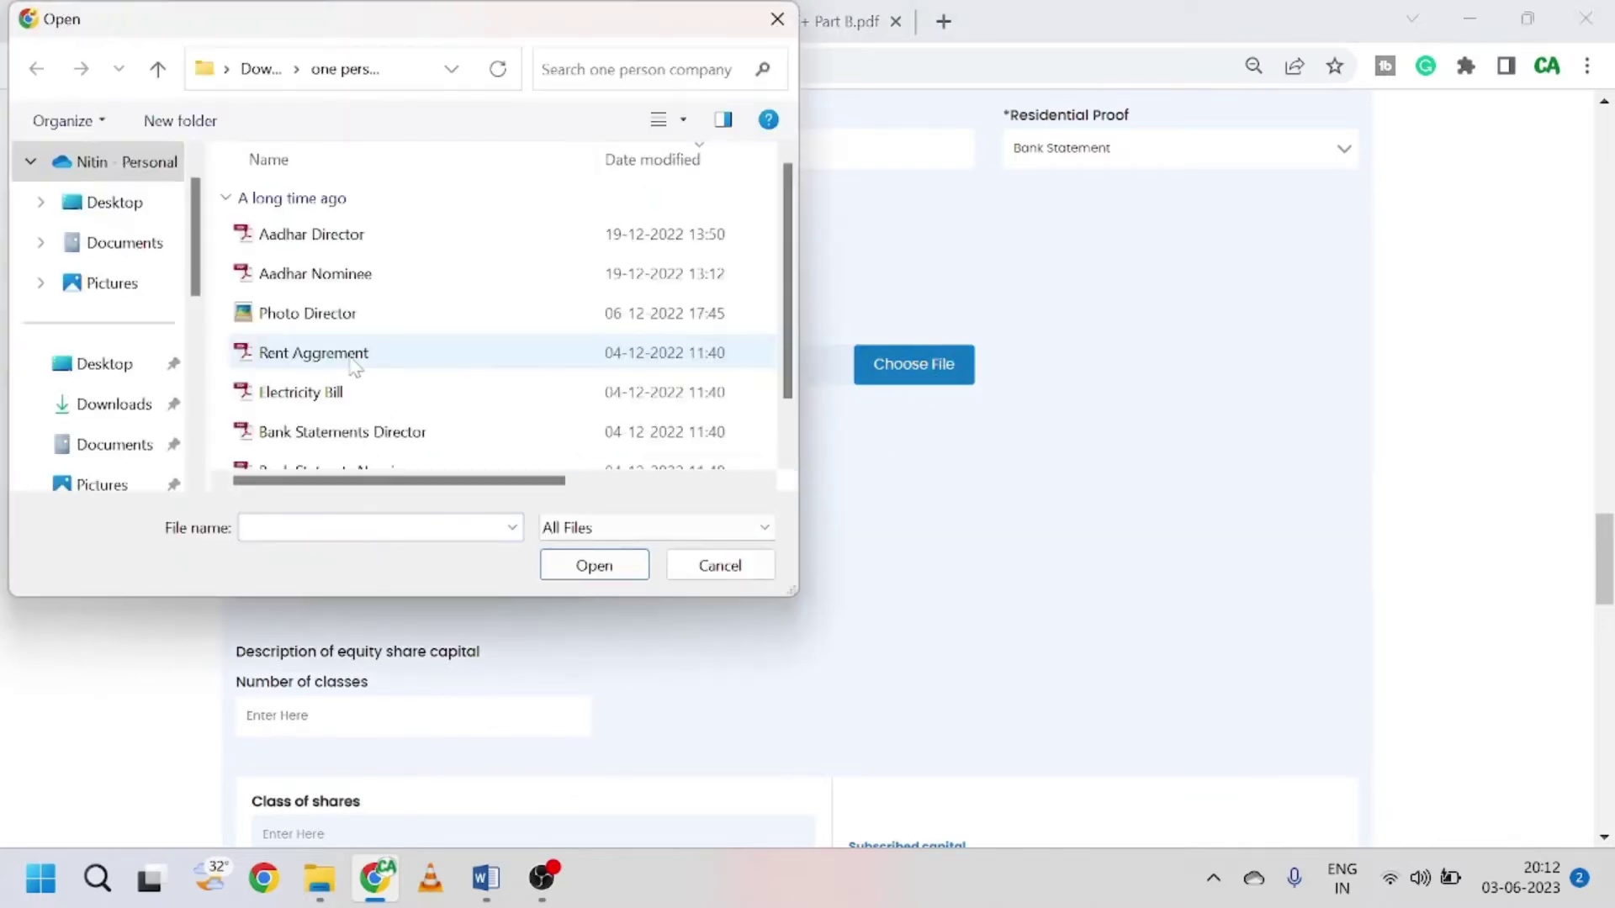
scroll(362, 366, "down", 1)
left_click(385, 370)
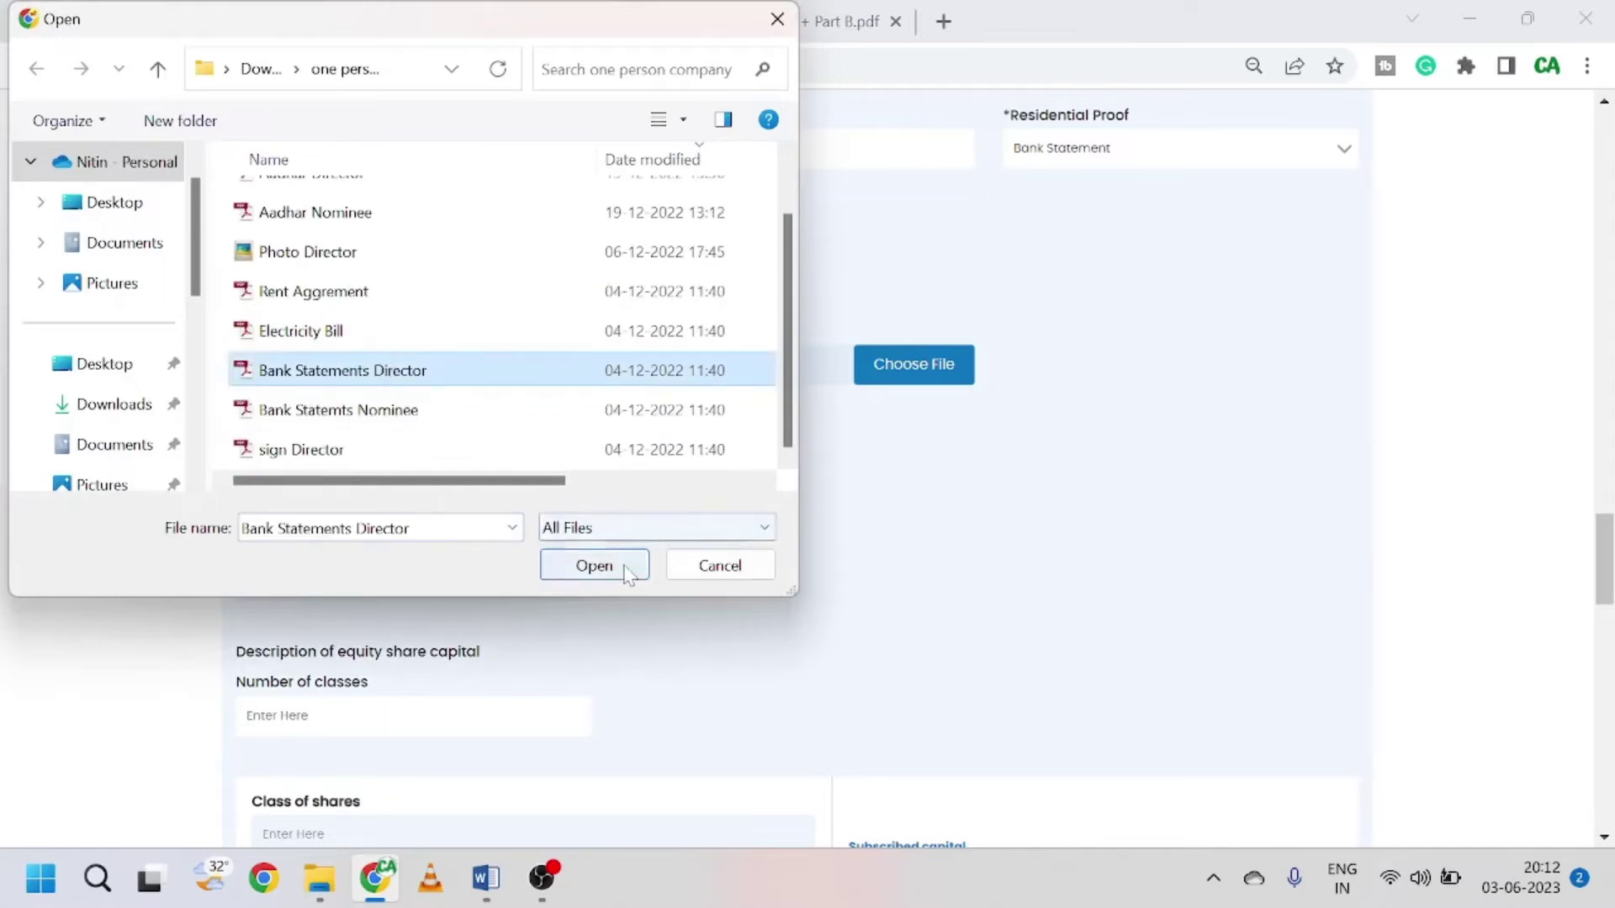
left_click(632, 567)
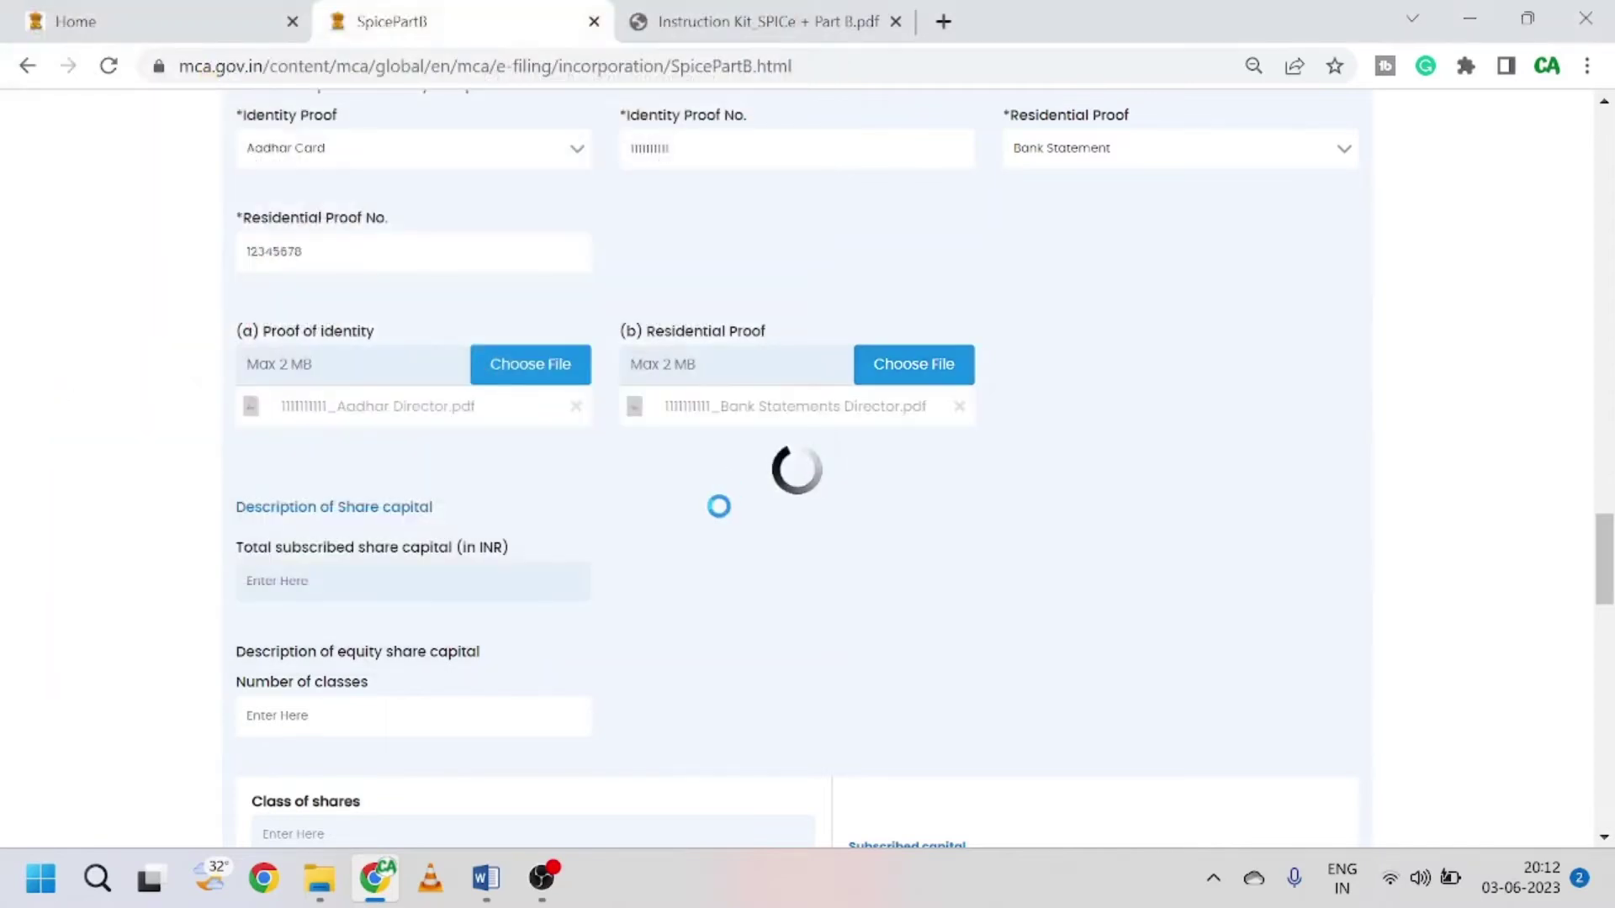
scroll(725, 517, "down", 1)
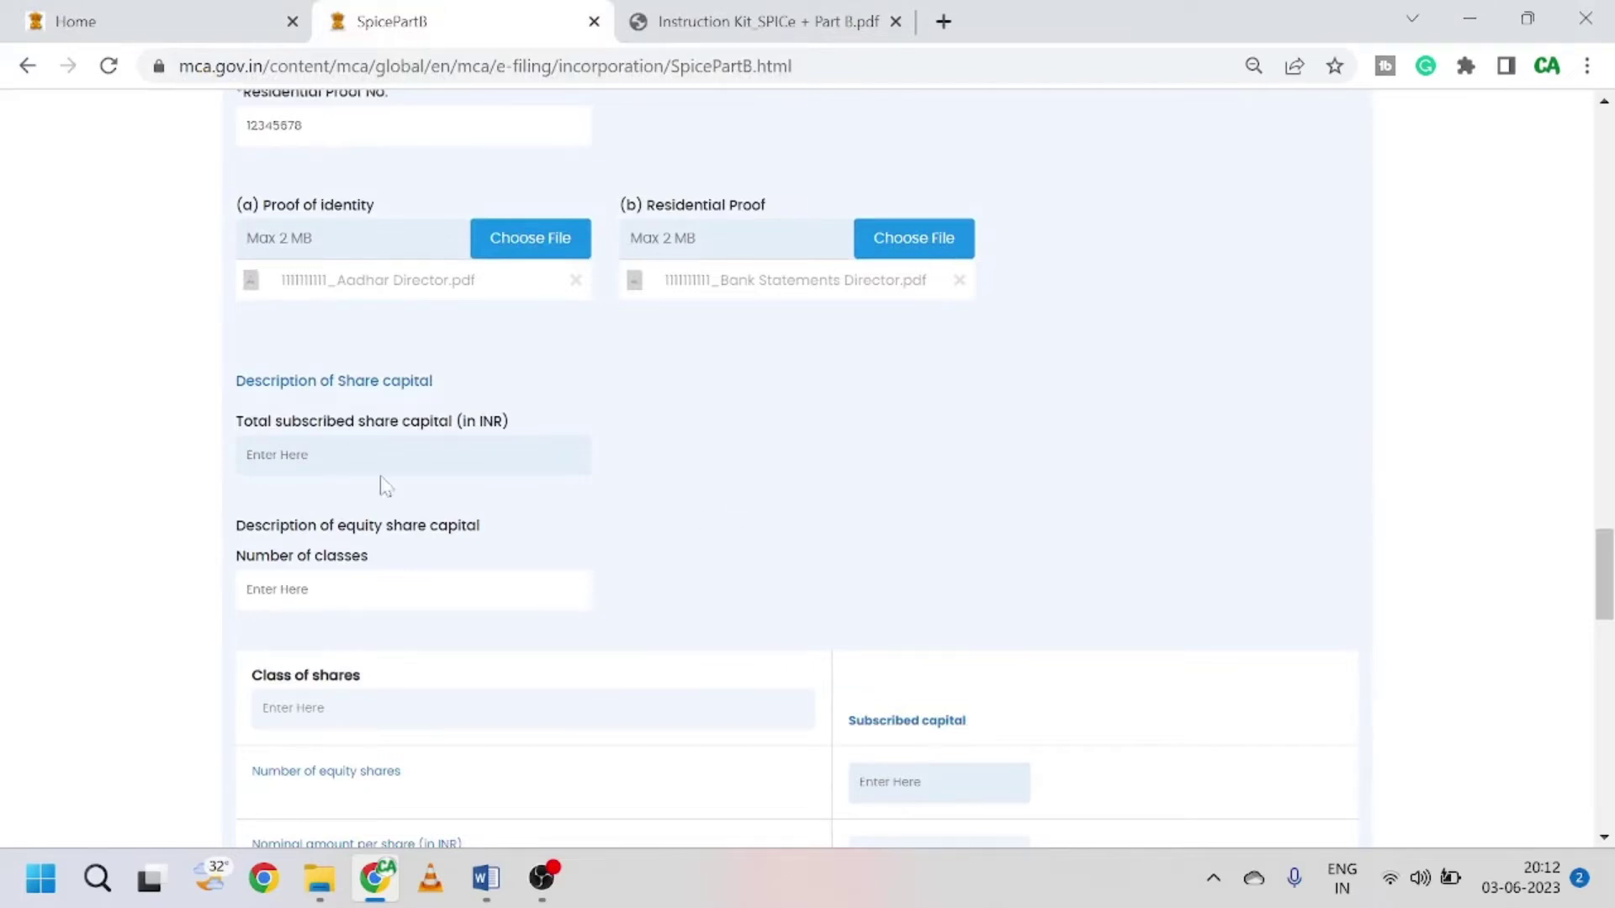
Step: Set Number of classes to 1 and choose class 1 for the shares
scroll(385, 486, "down", 1)
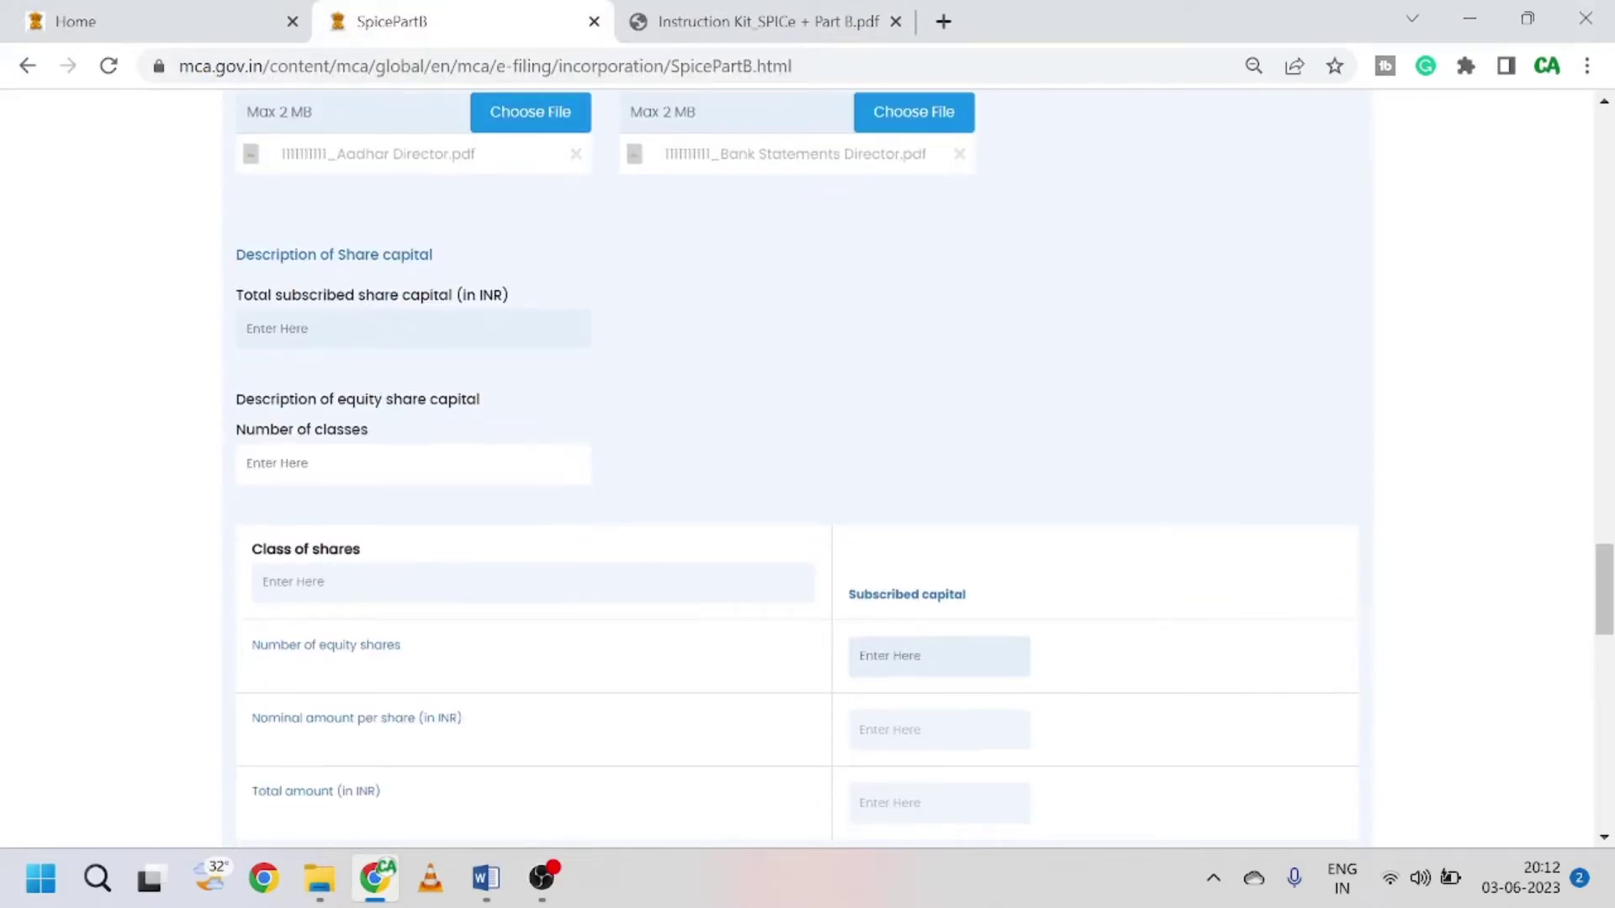
scroll(654, 391, "down", 1)
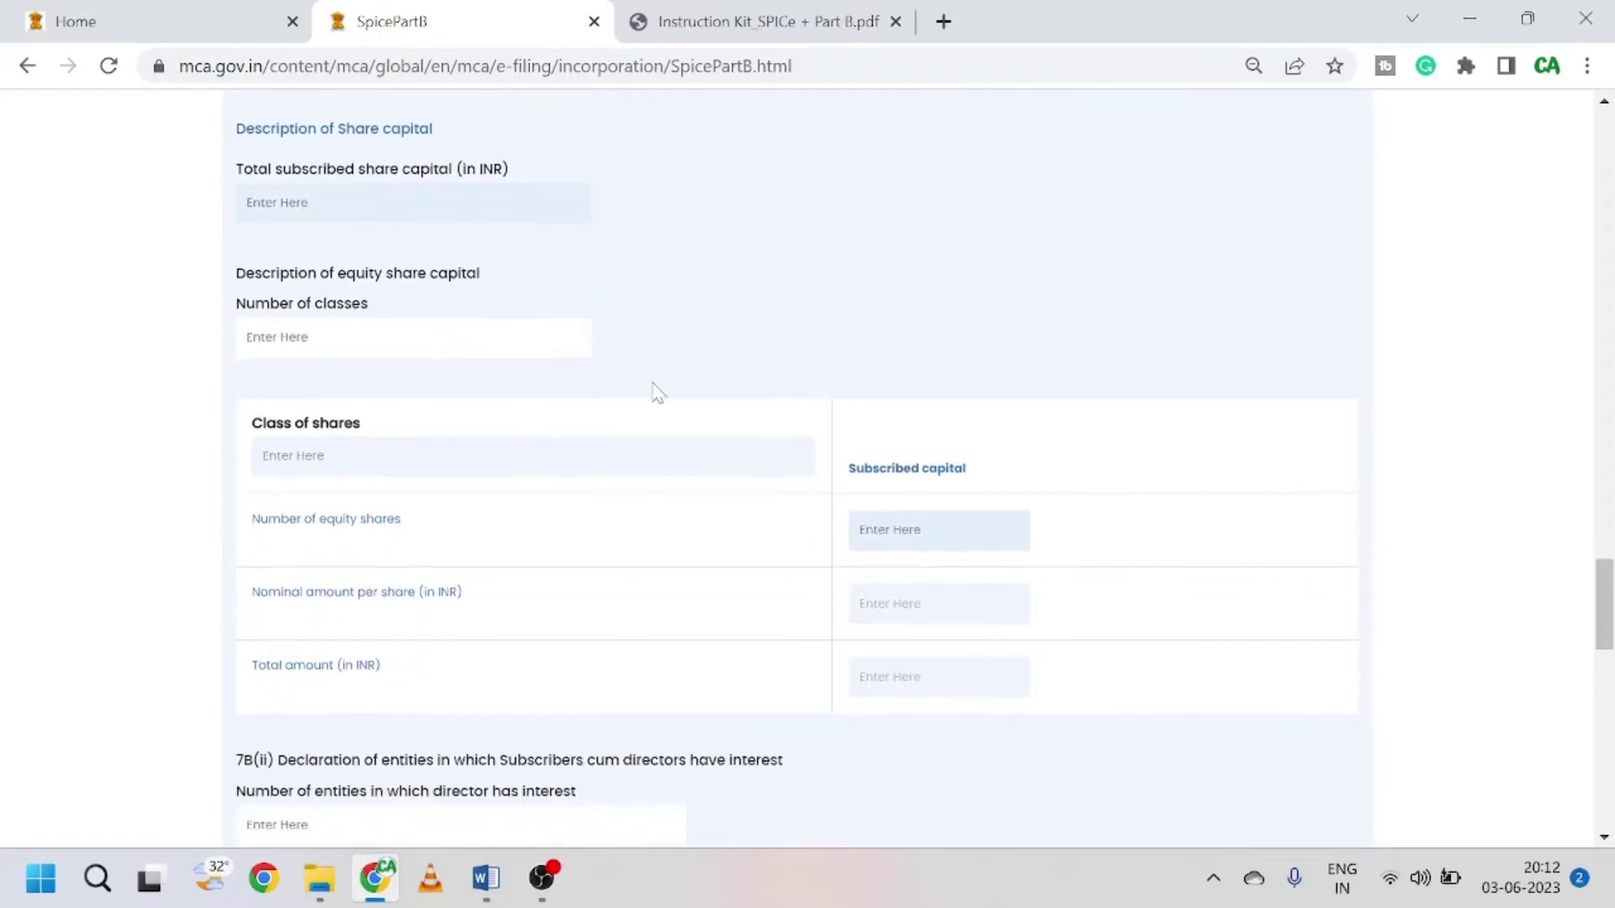
type("1")
scroll(659, 345, "down", 1)
left_click(447, 336)
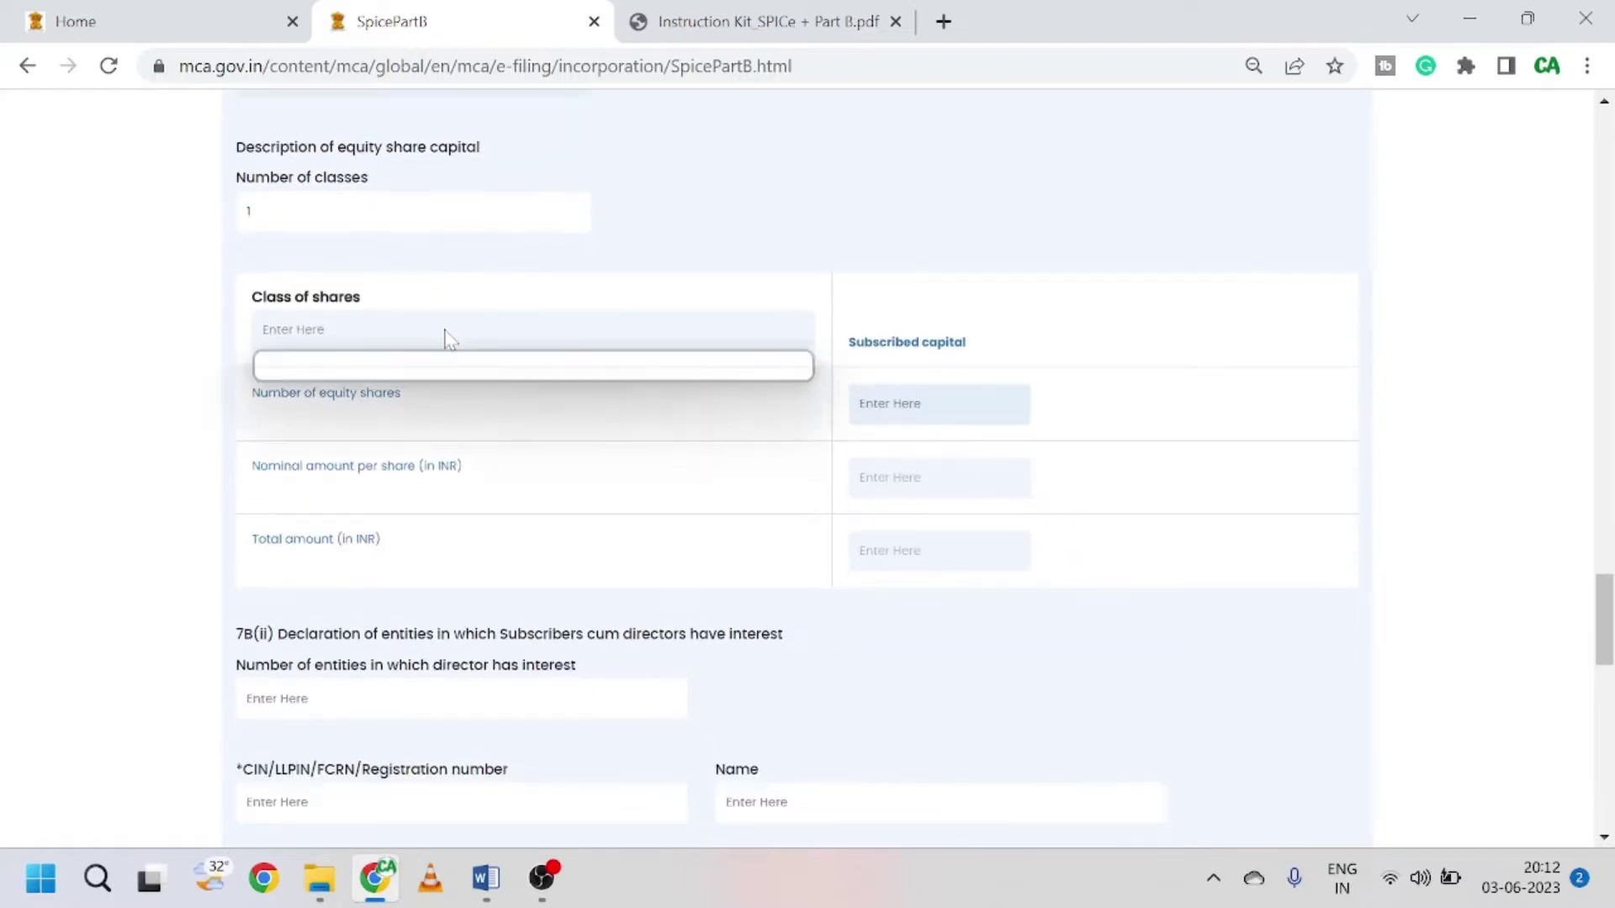
left_click(412, 371)
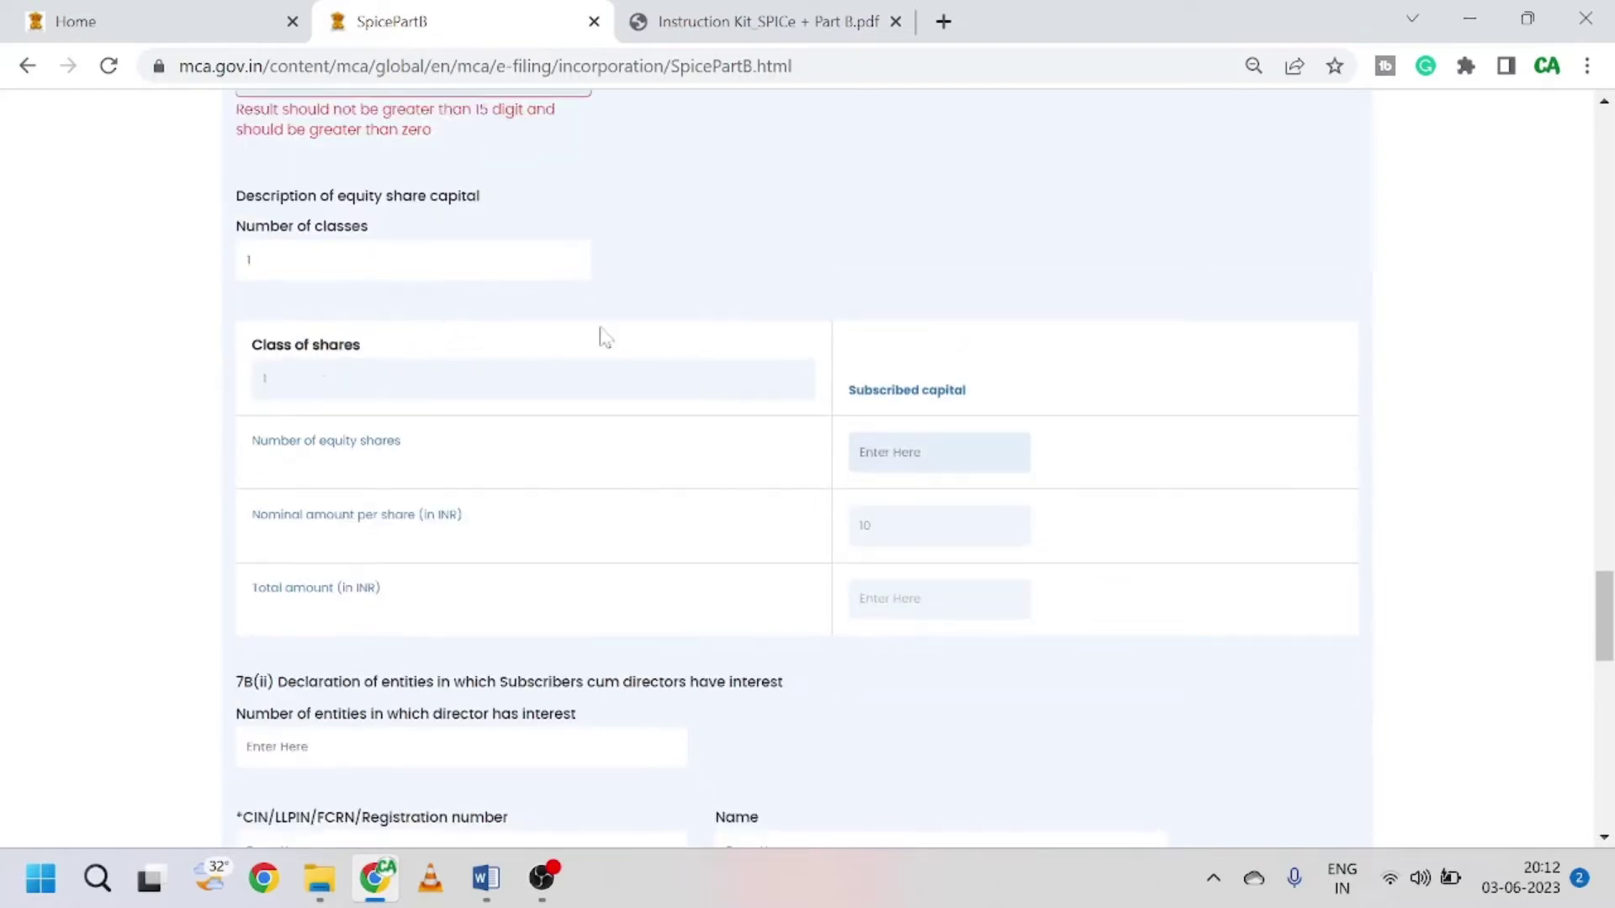
Step: Enter 10,000 equity shares at INR 10, giving a 100,000 subscribed capital total
scroll(623, 340, "up", 1)
scroll(622, 341, "up", 1)
scroll(1085, 837, "down", 1)
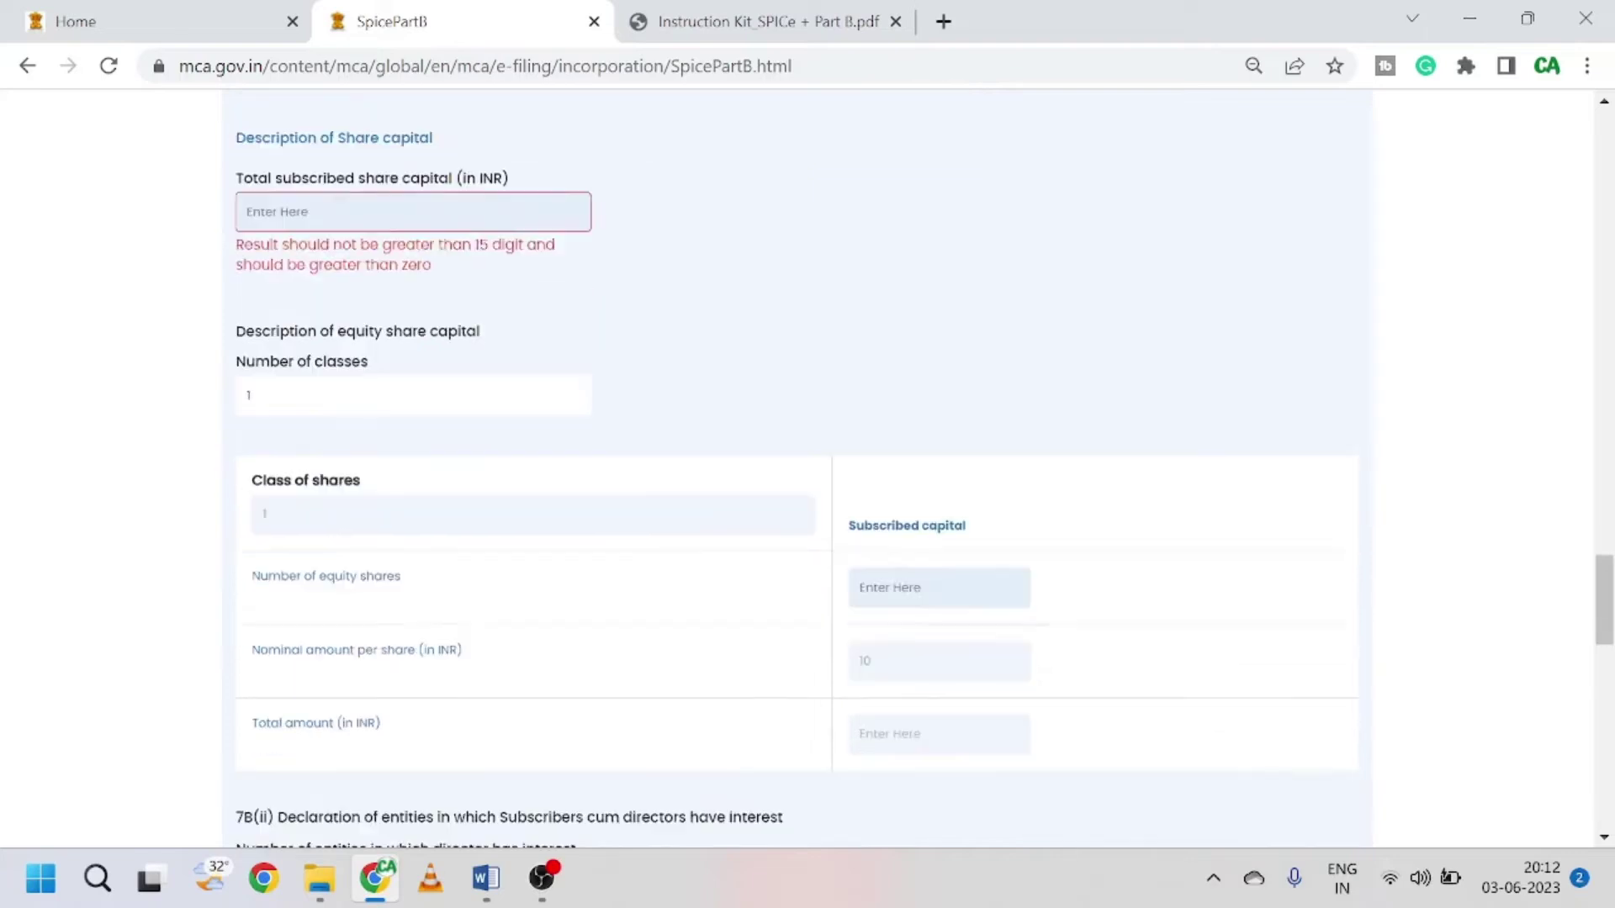
scroll(930, 559, "down", 1)
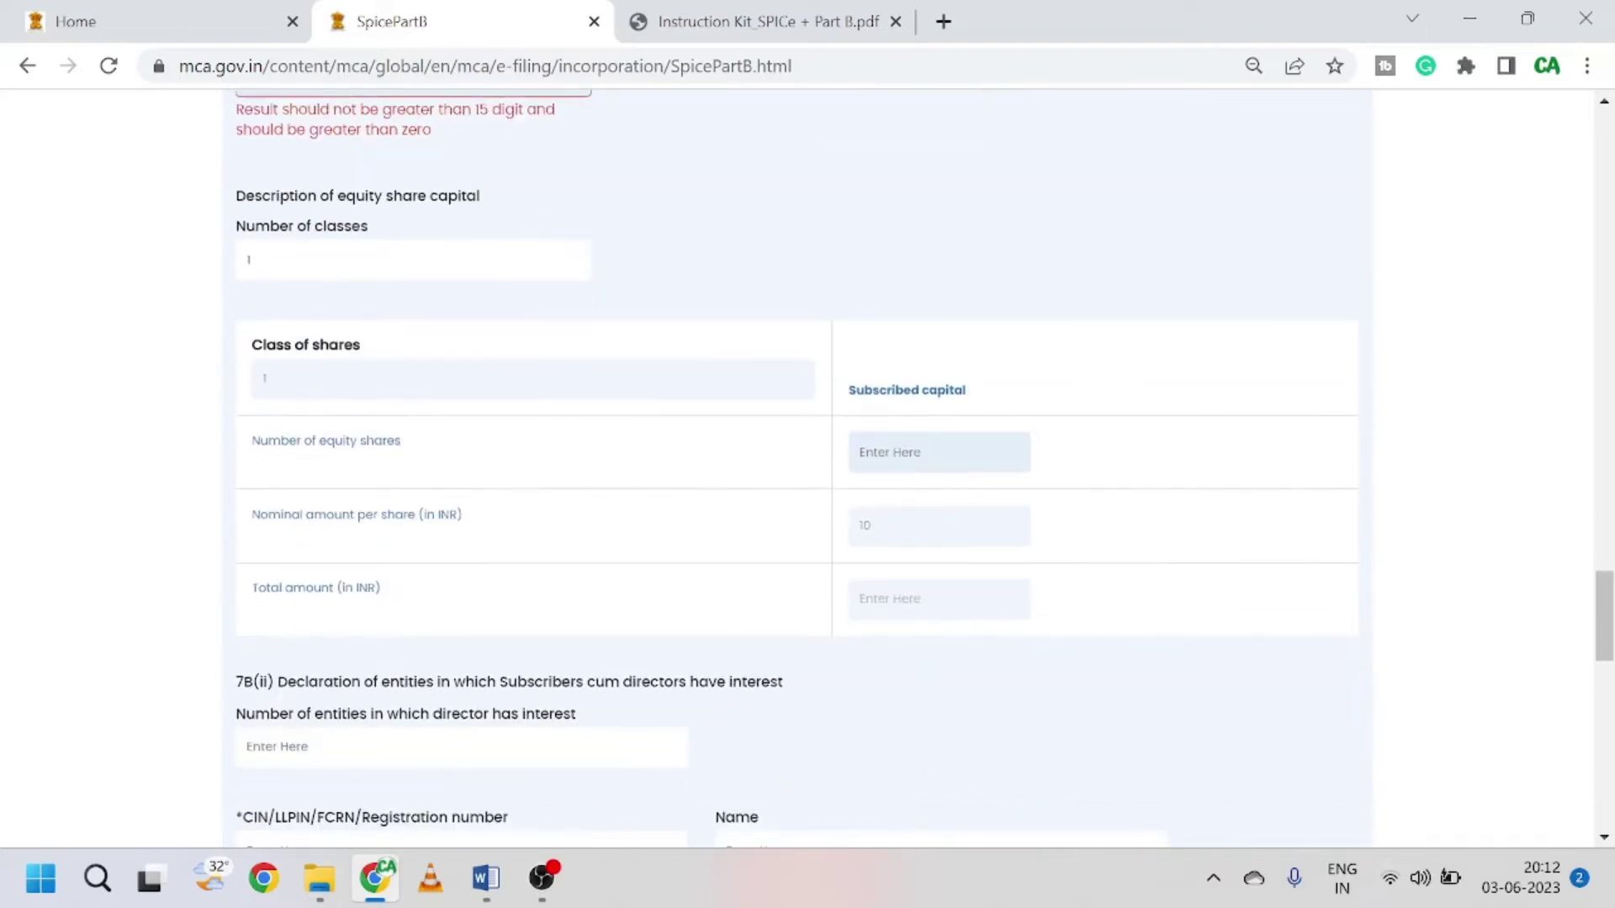
type("10,000")
left_click(598, 396)
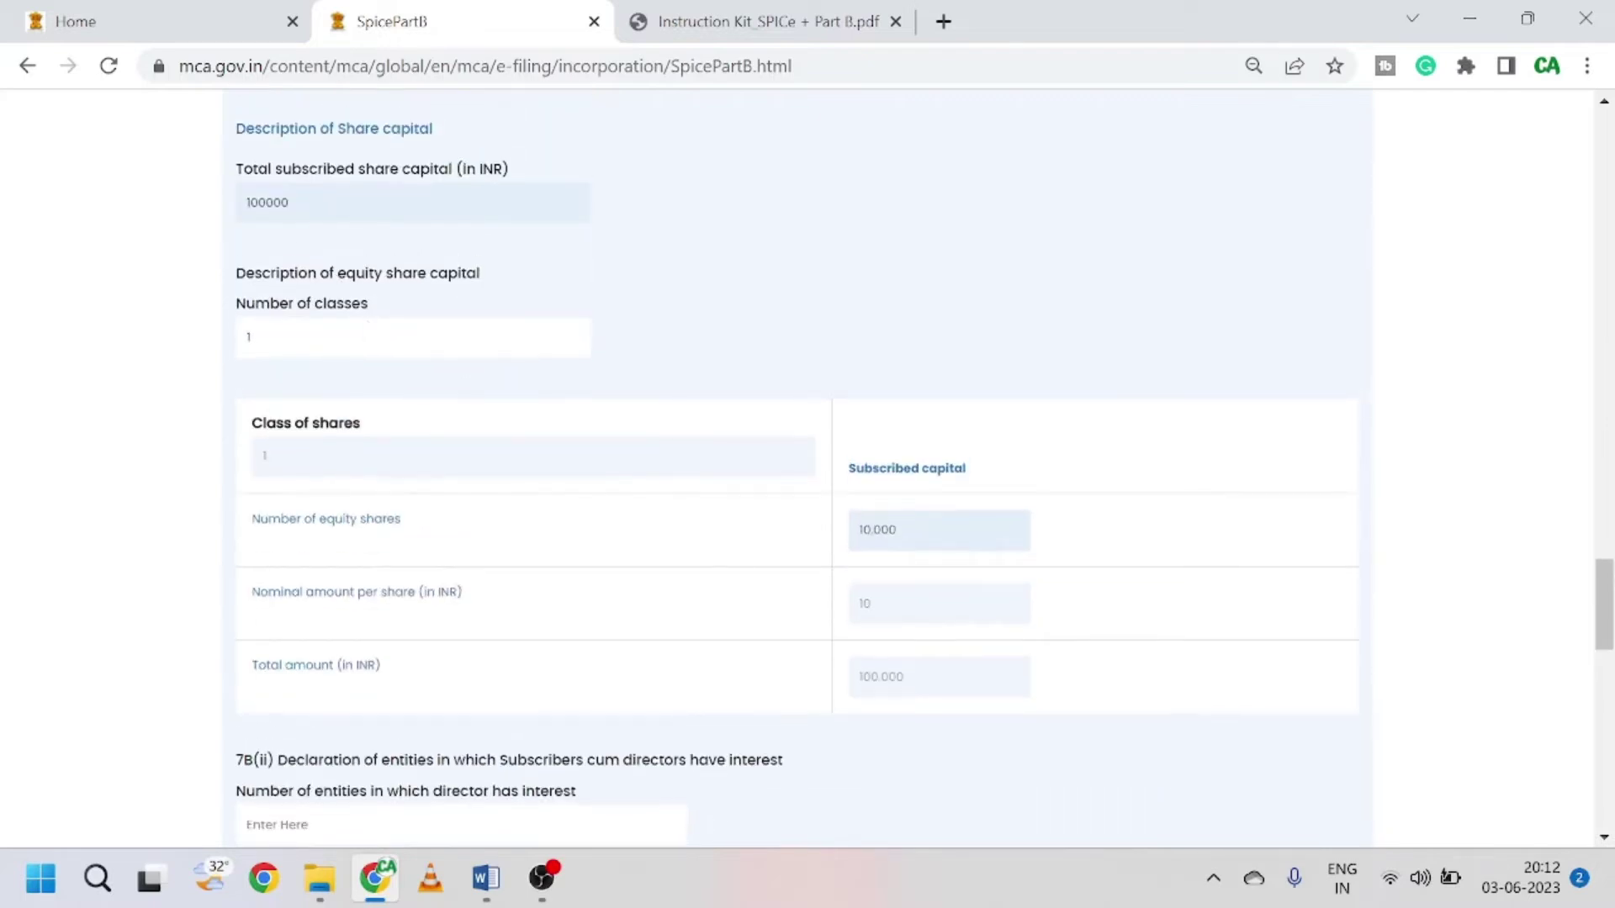
scroll(782, 513, "down", 6)
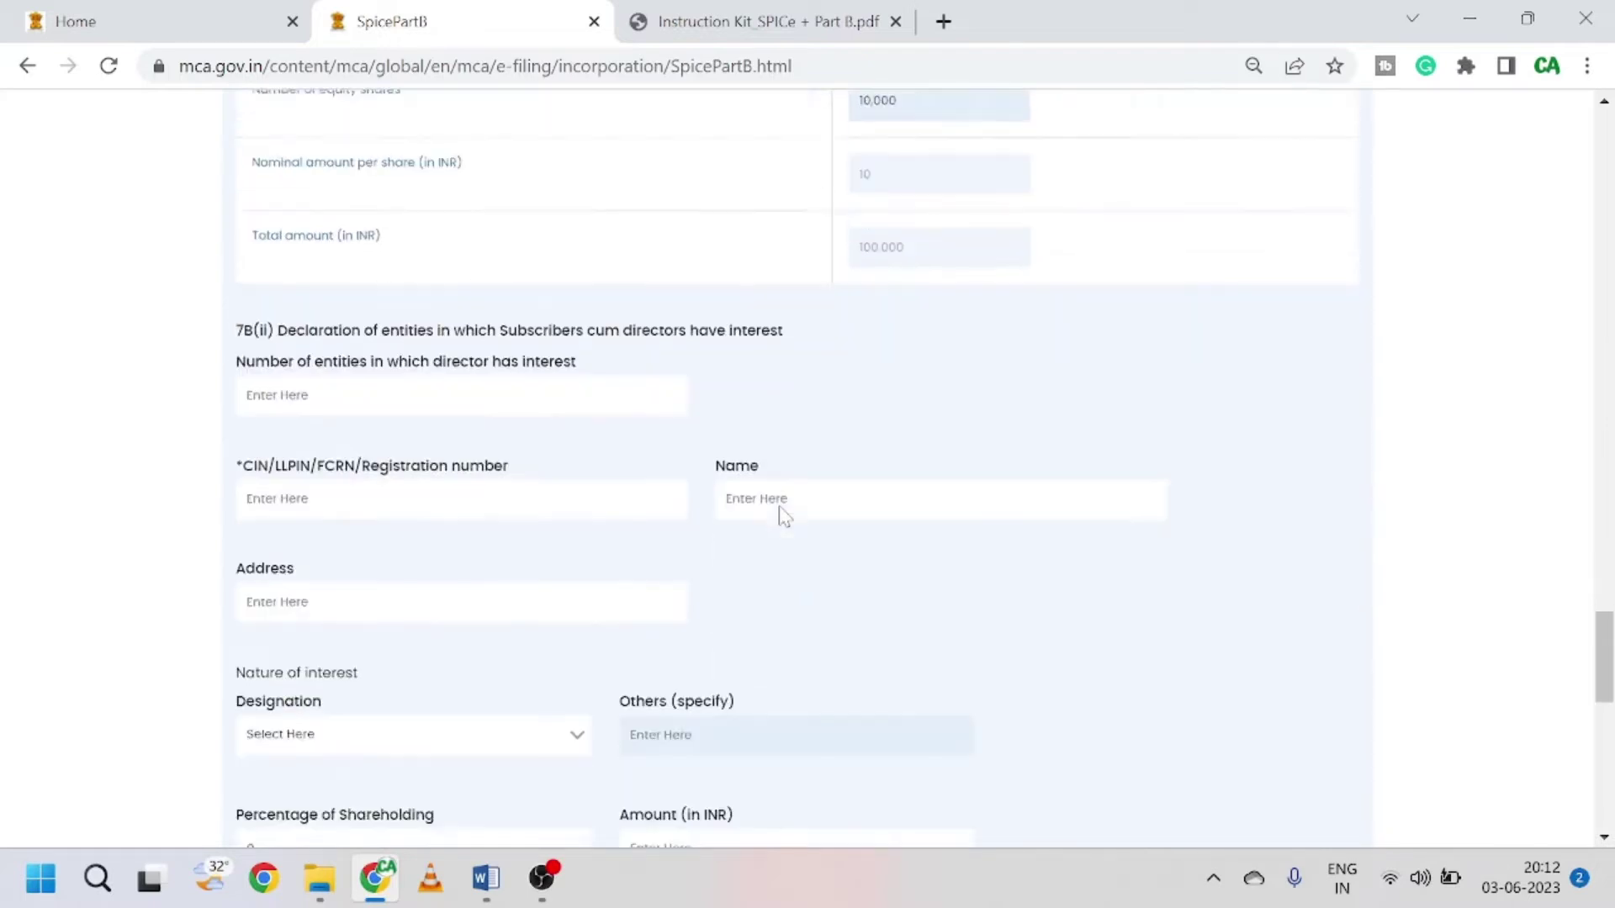
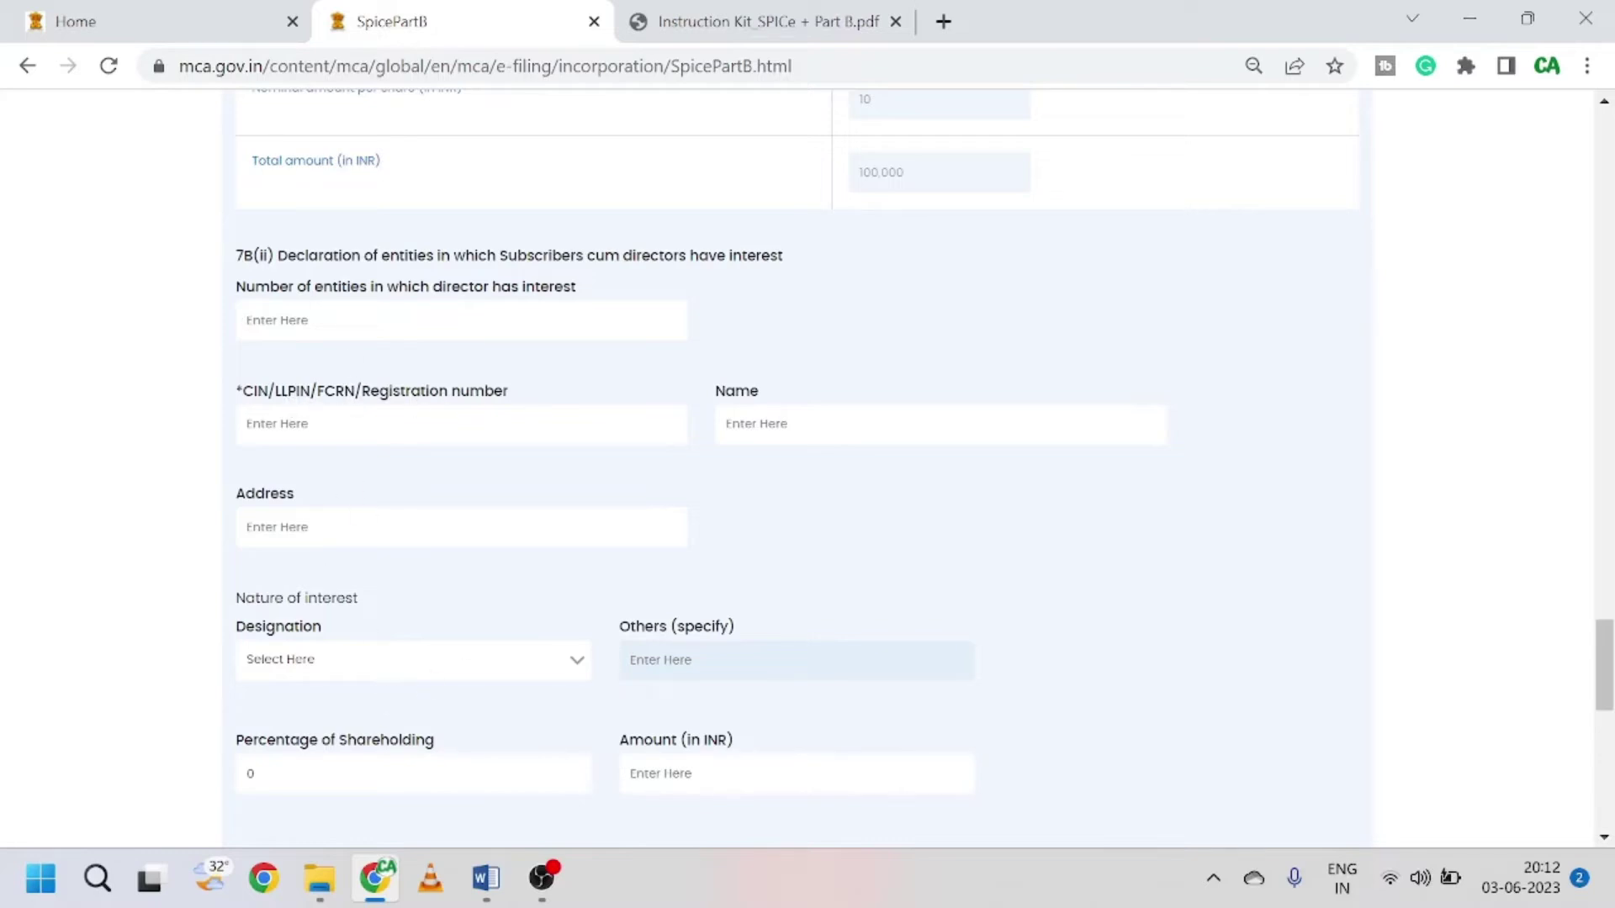
Step: Enter 0 interested entities and declare that no Government approval is required, dismissing the alert
scroll(508, 721, "down", 1)
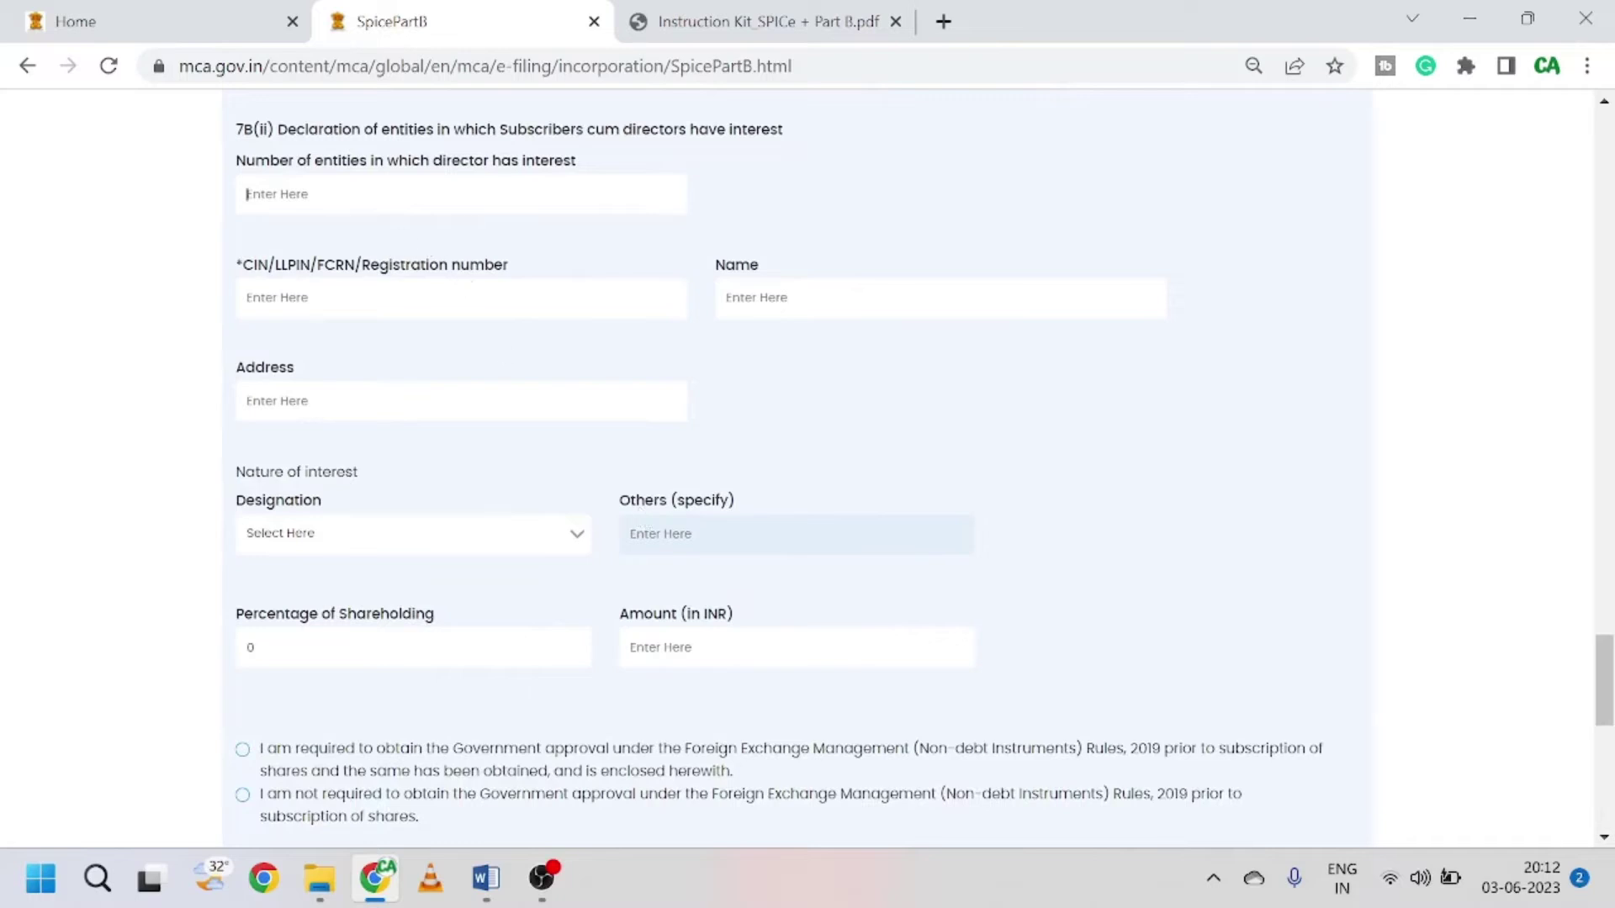
type("0")
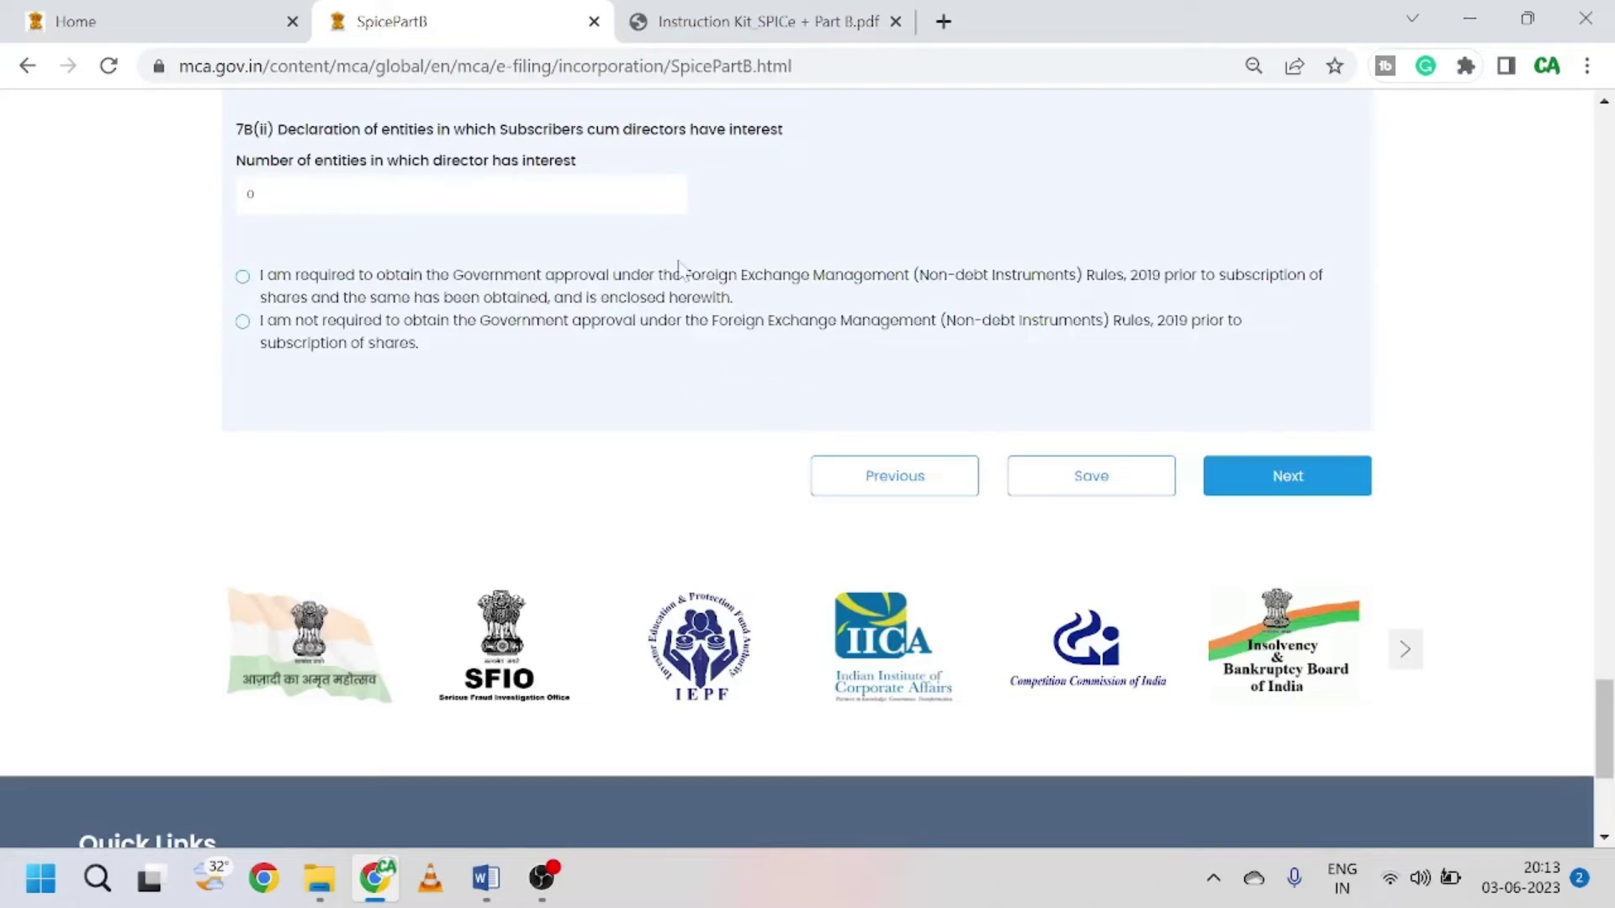
left_click_drag(260, 276, 814, 280)
left_click(831, 296)
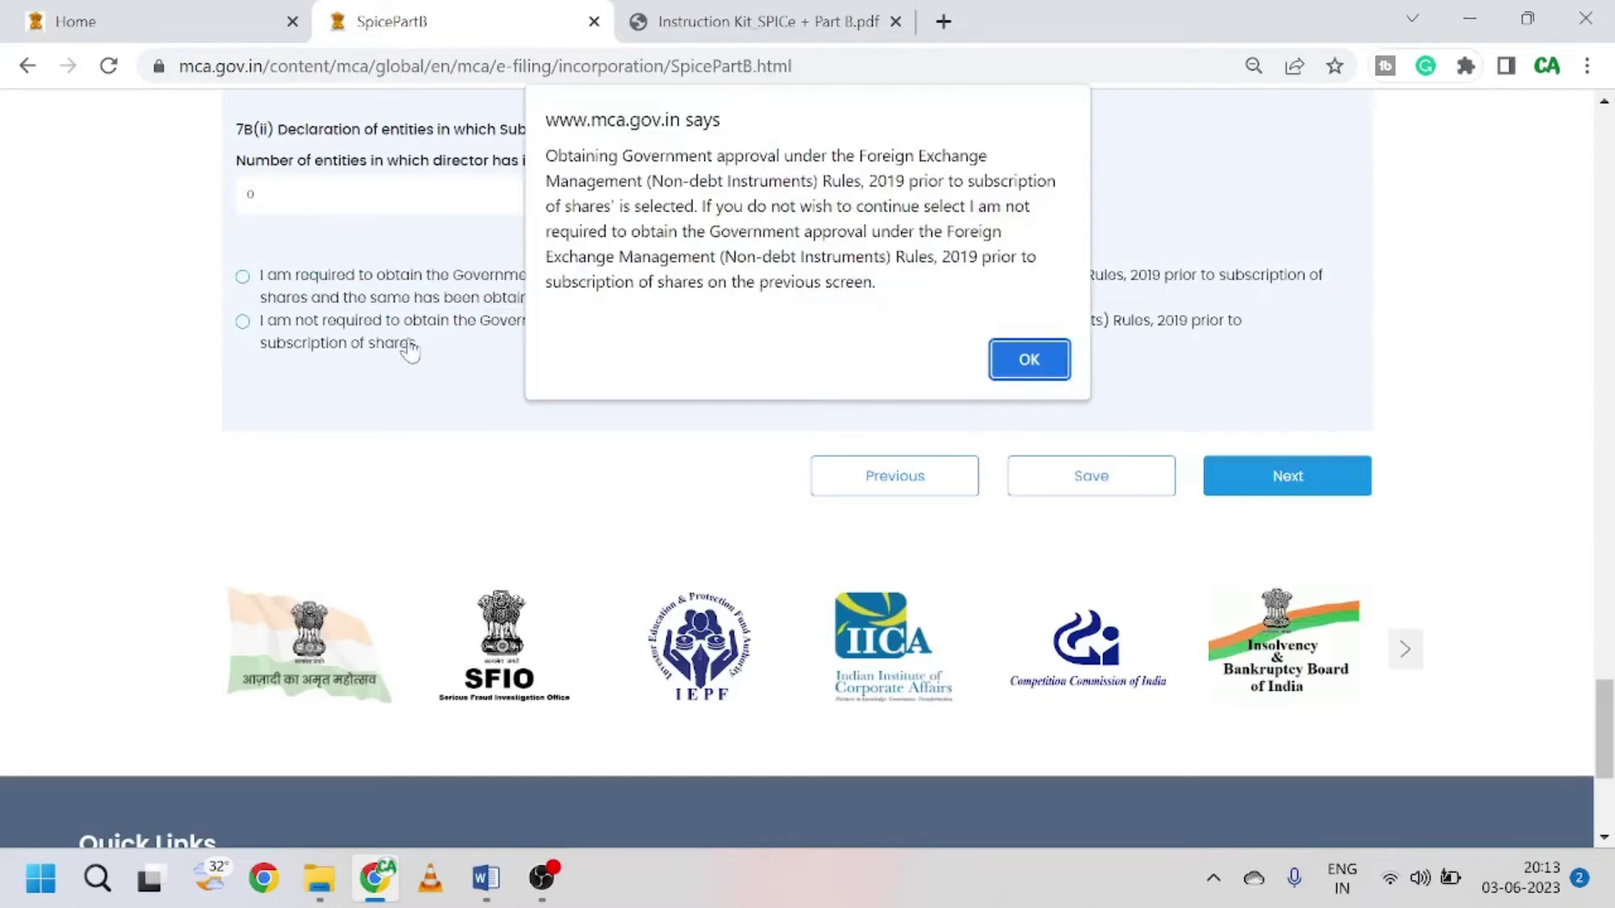
left_click(1030, 362)
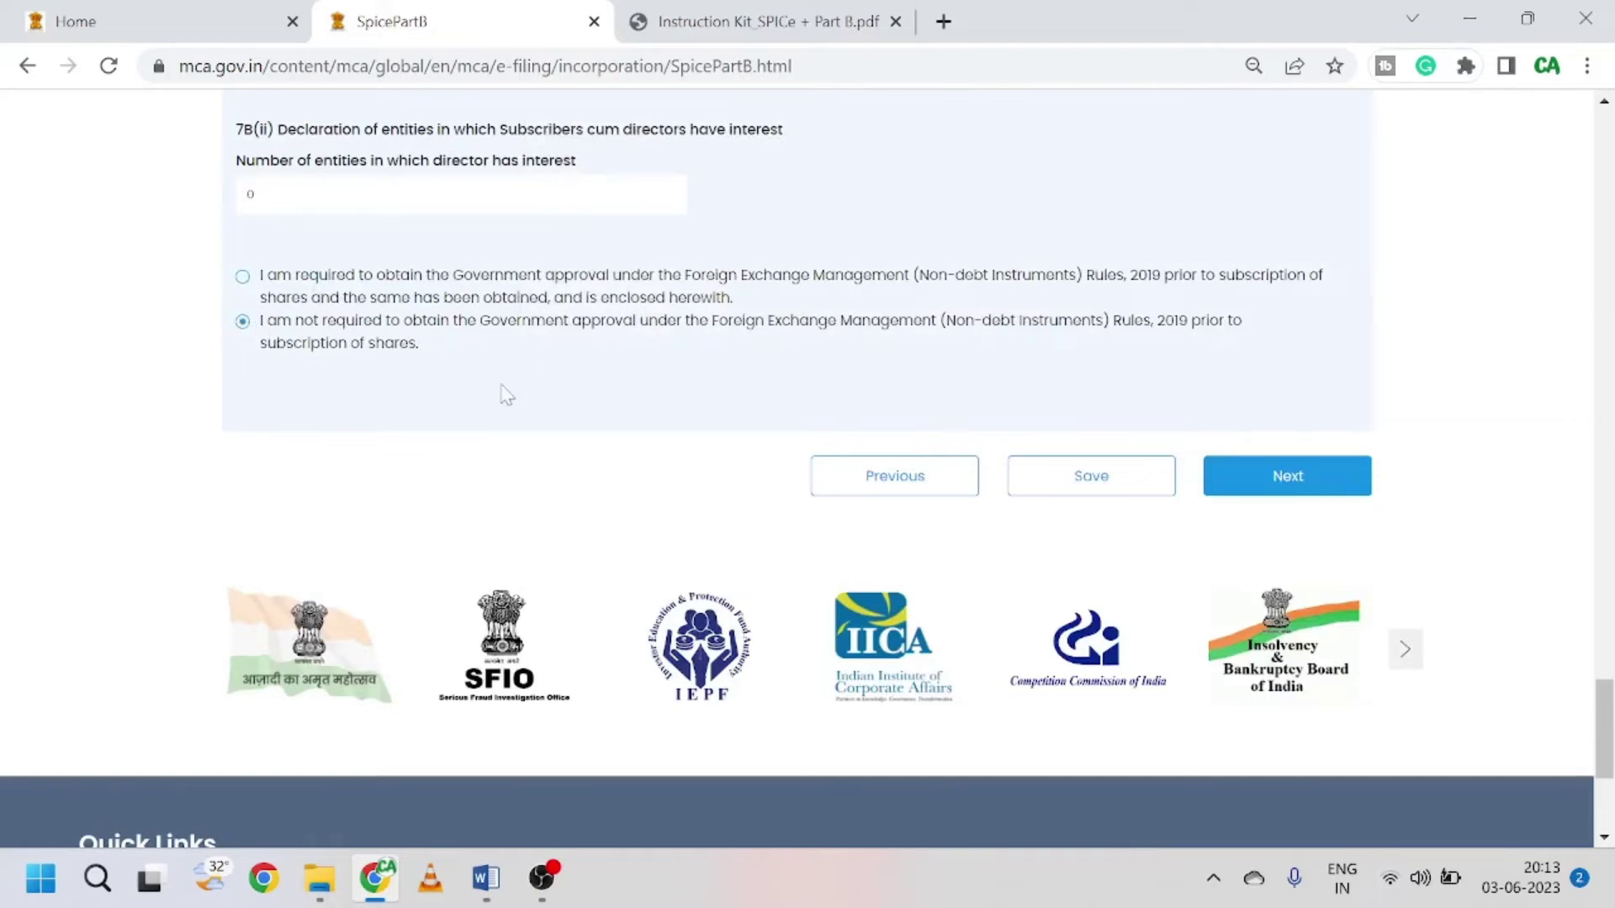
Step: Save the subscriber-cum-director's details
scroll(505, 393, "up", 1)
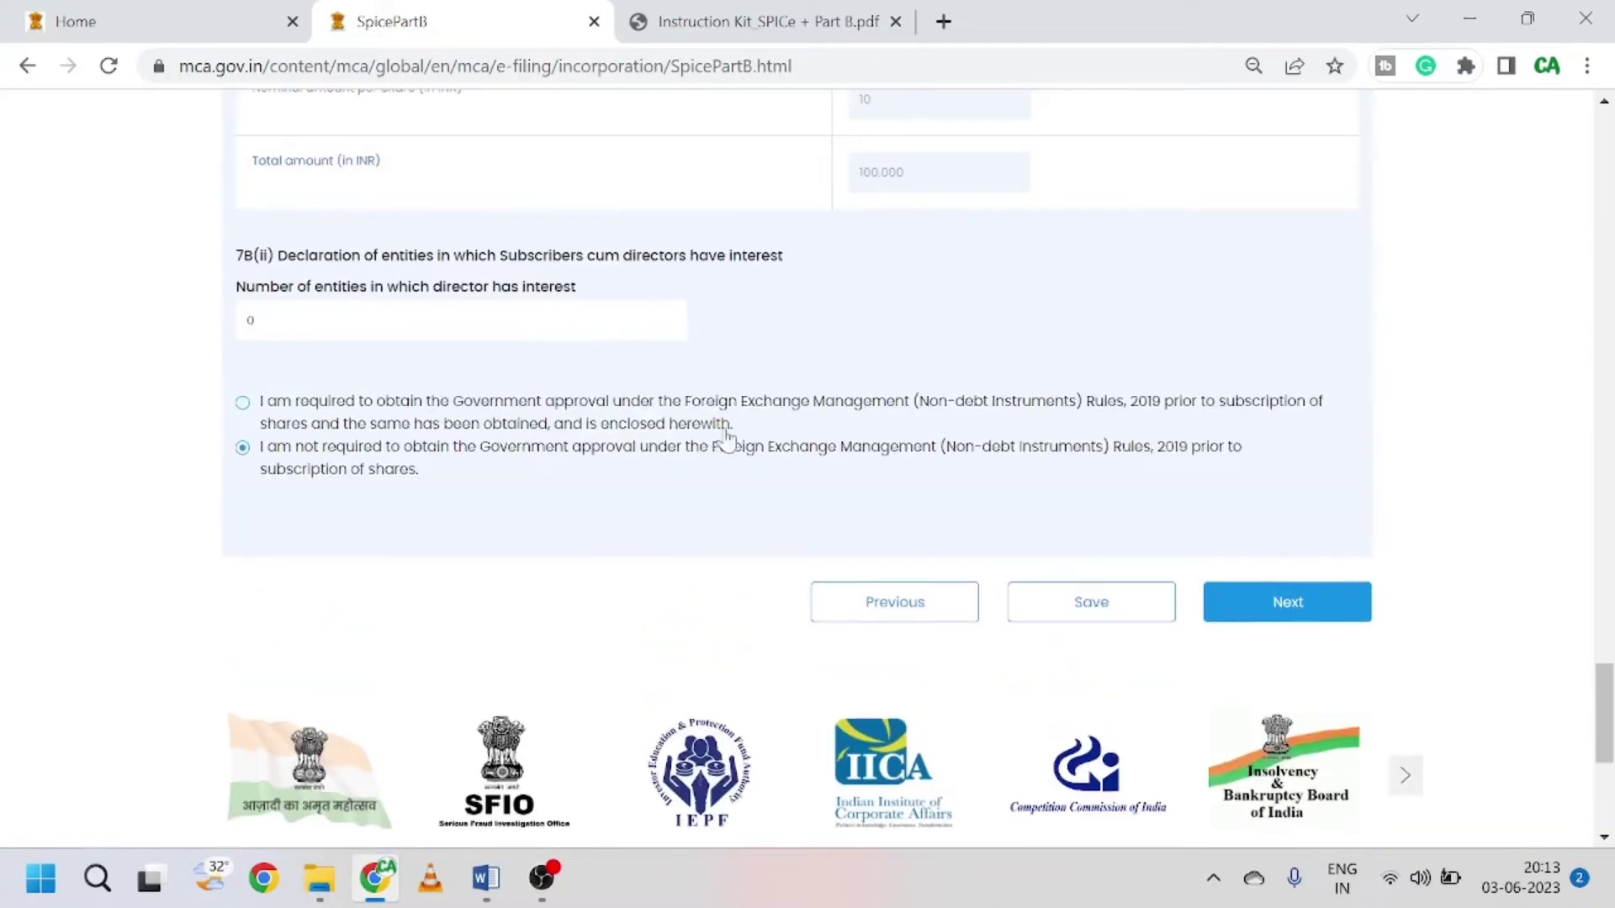
scroll(559, 465, "up", 1)
scroll(557, 464, "up", 10)
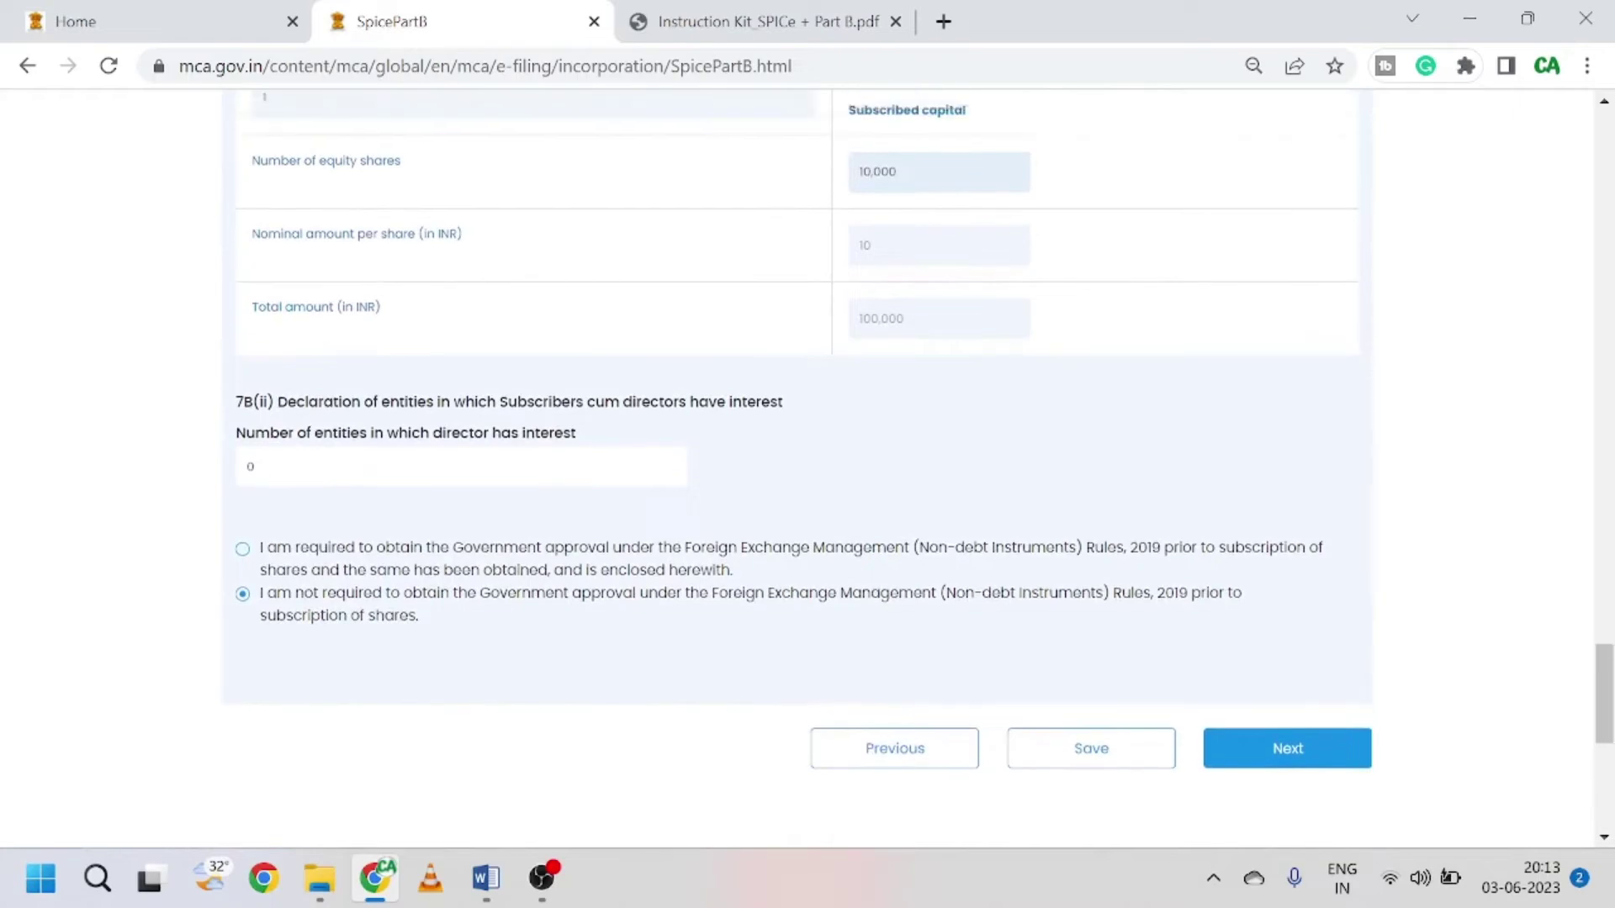
scroll(588, 462, "up", 20)
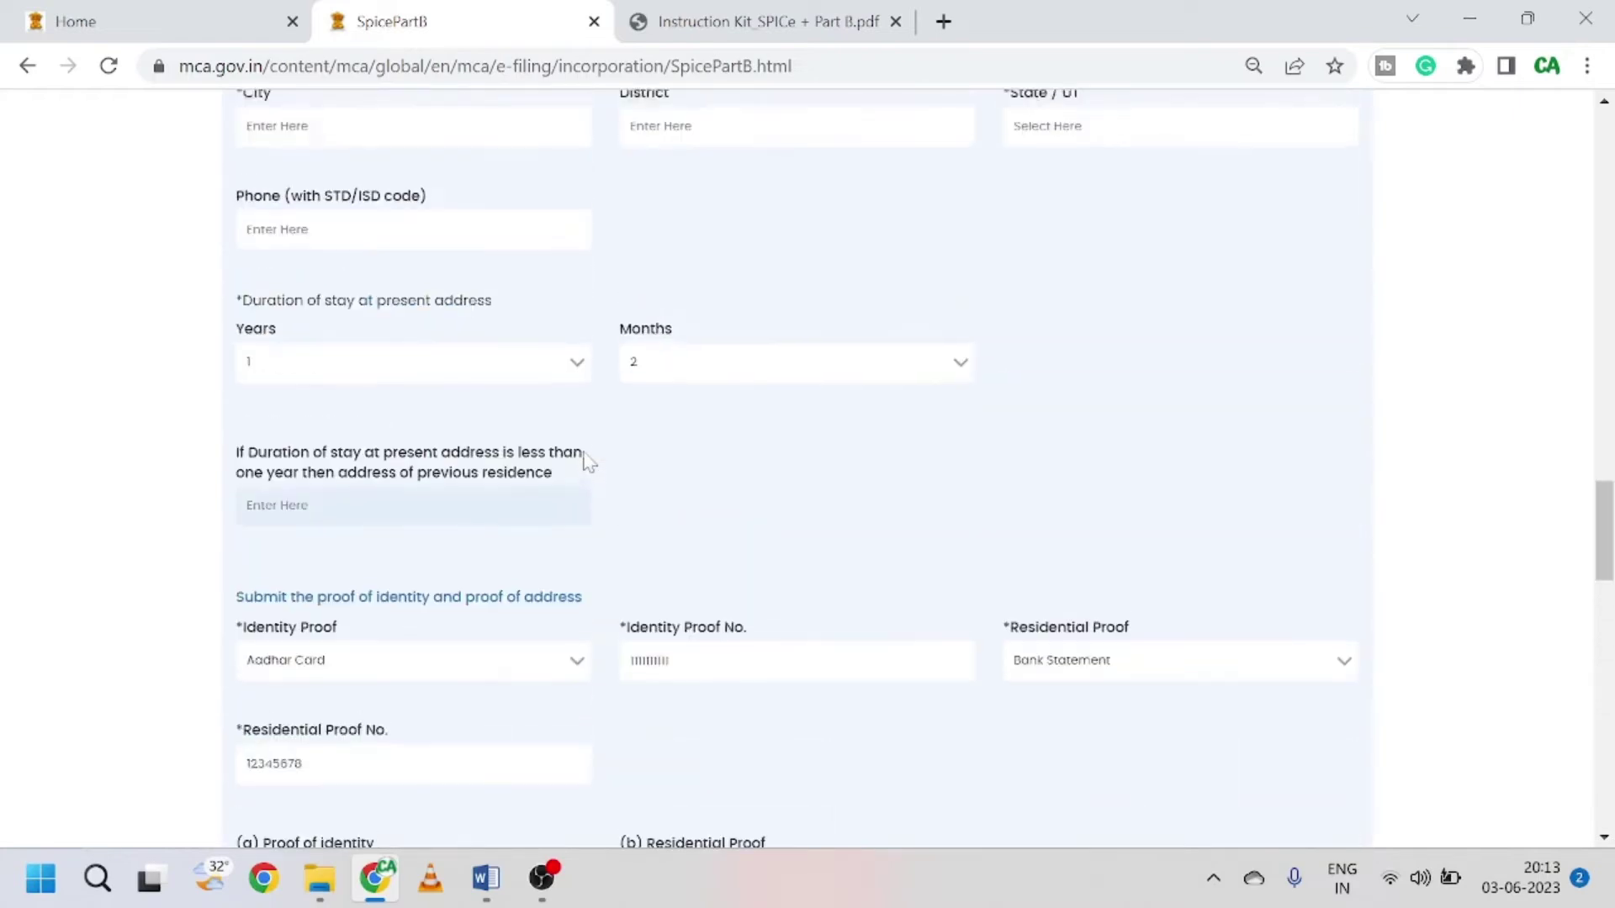
scroll(589, 463, "up", 12)
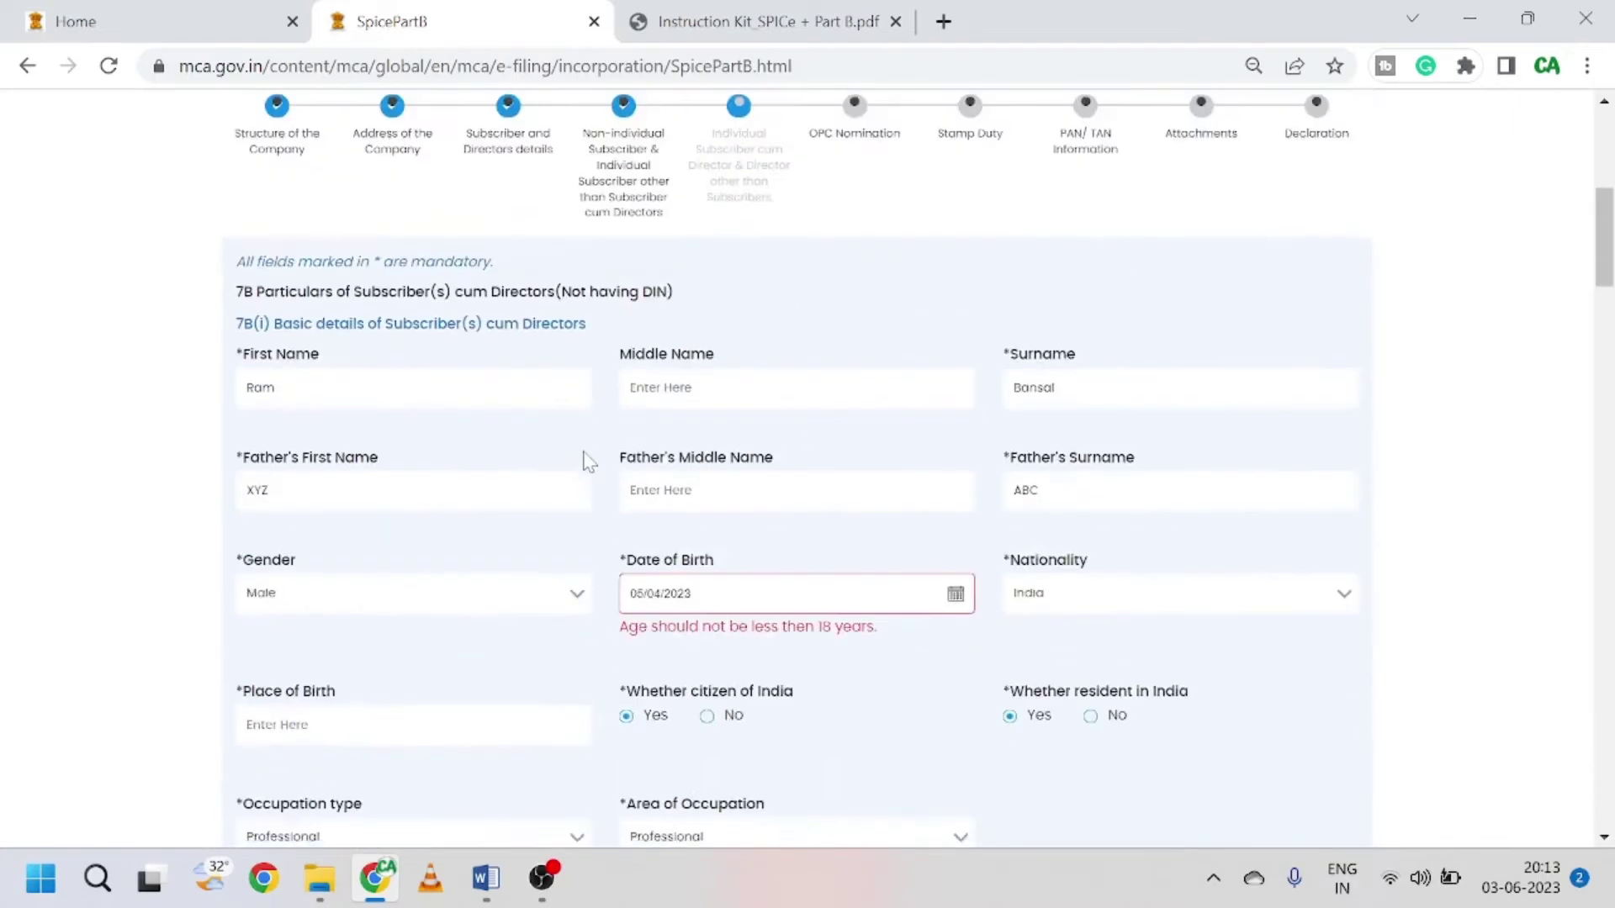
scroll(589, 467, "down", 9)
scroll(589, 471, "down", 15)
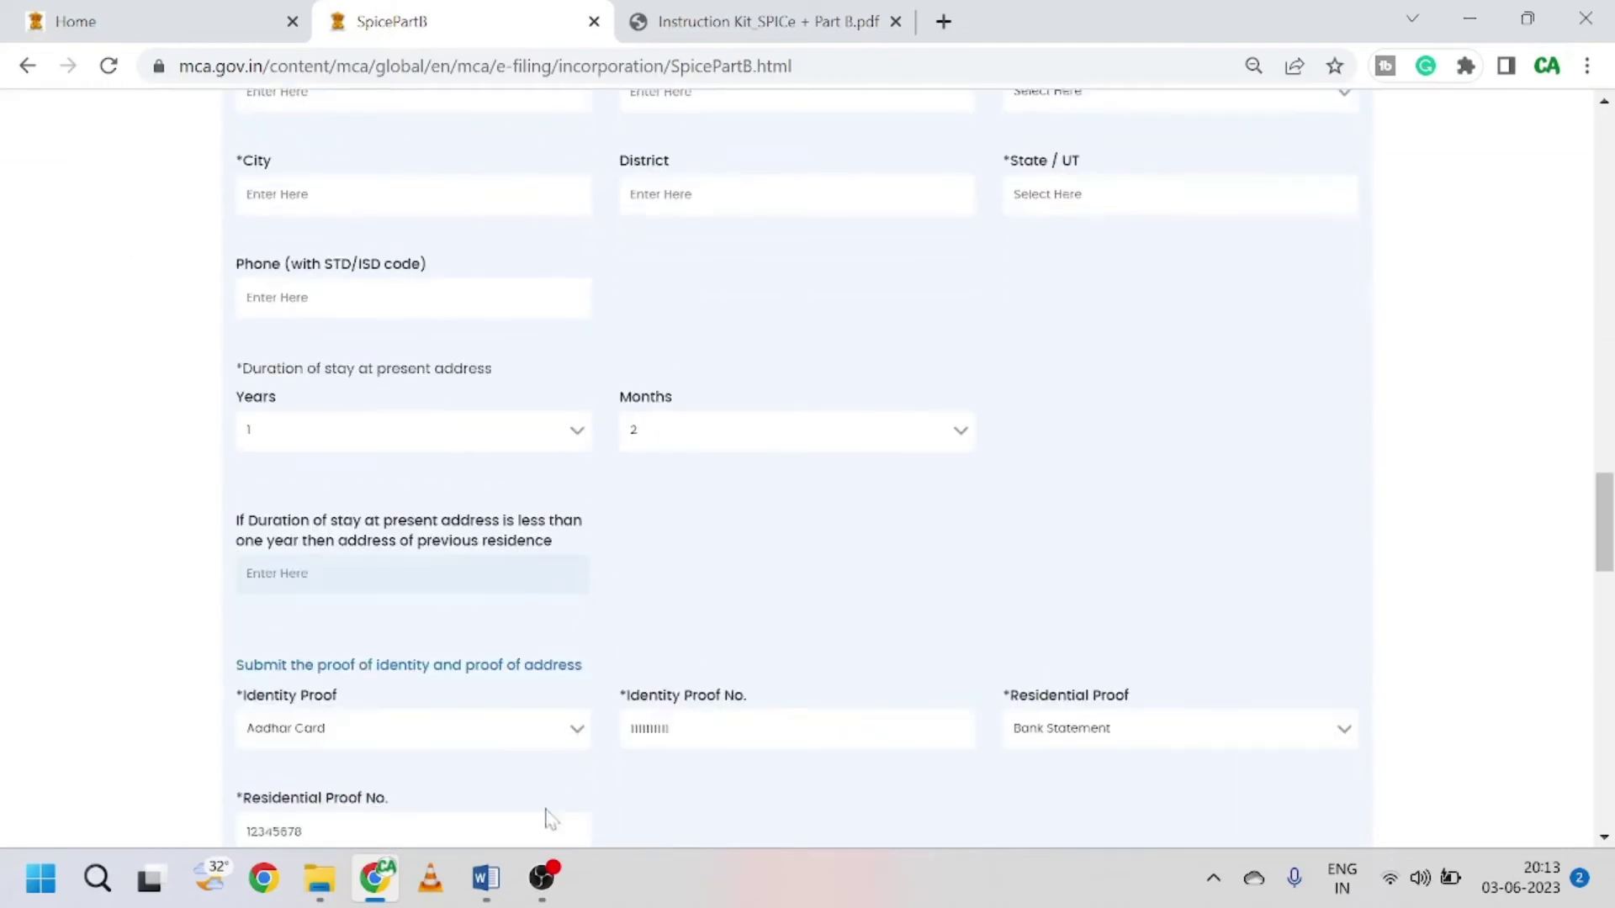
left_click(542, 878)
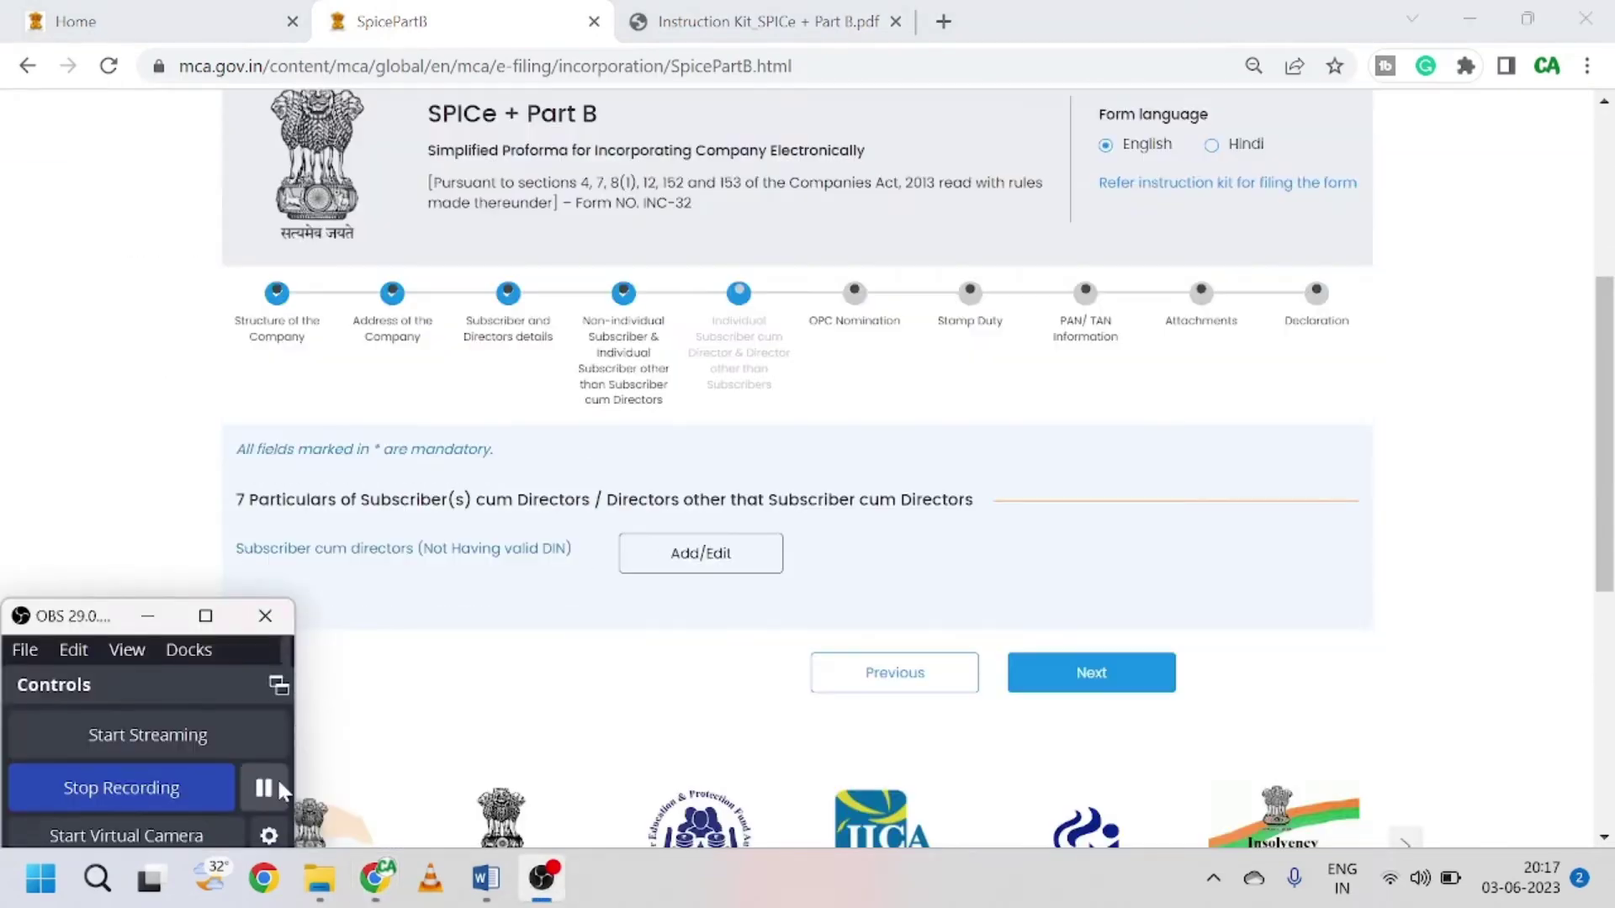
Step: Move from the step 7 director summary on to section 8, OPC Nomination
left_click(101, 496)
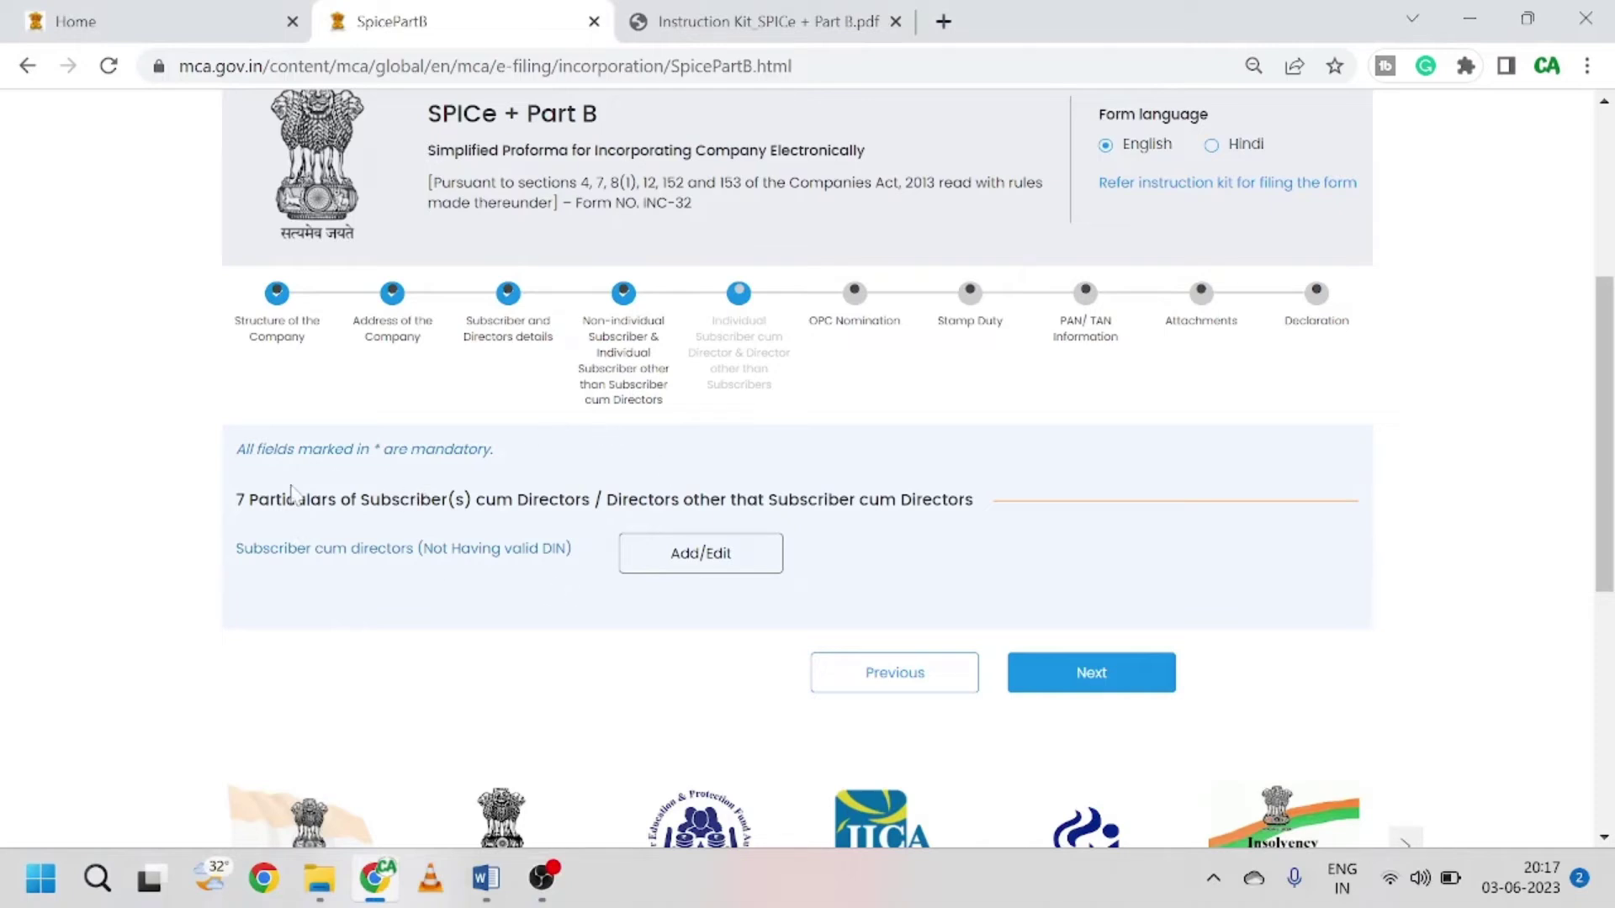
scroll(606, 616, "down", 1)
scroll(612, 627, "down", 2)
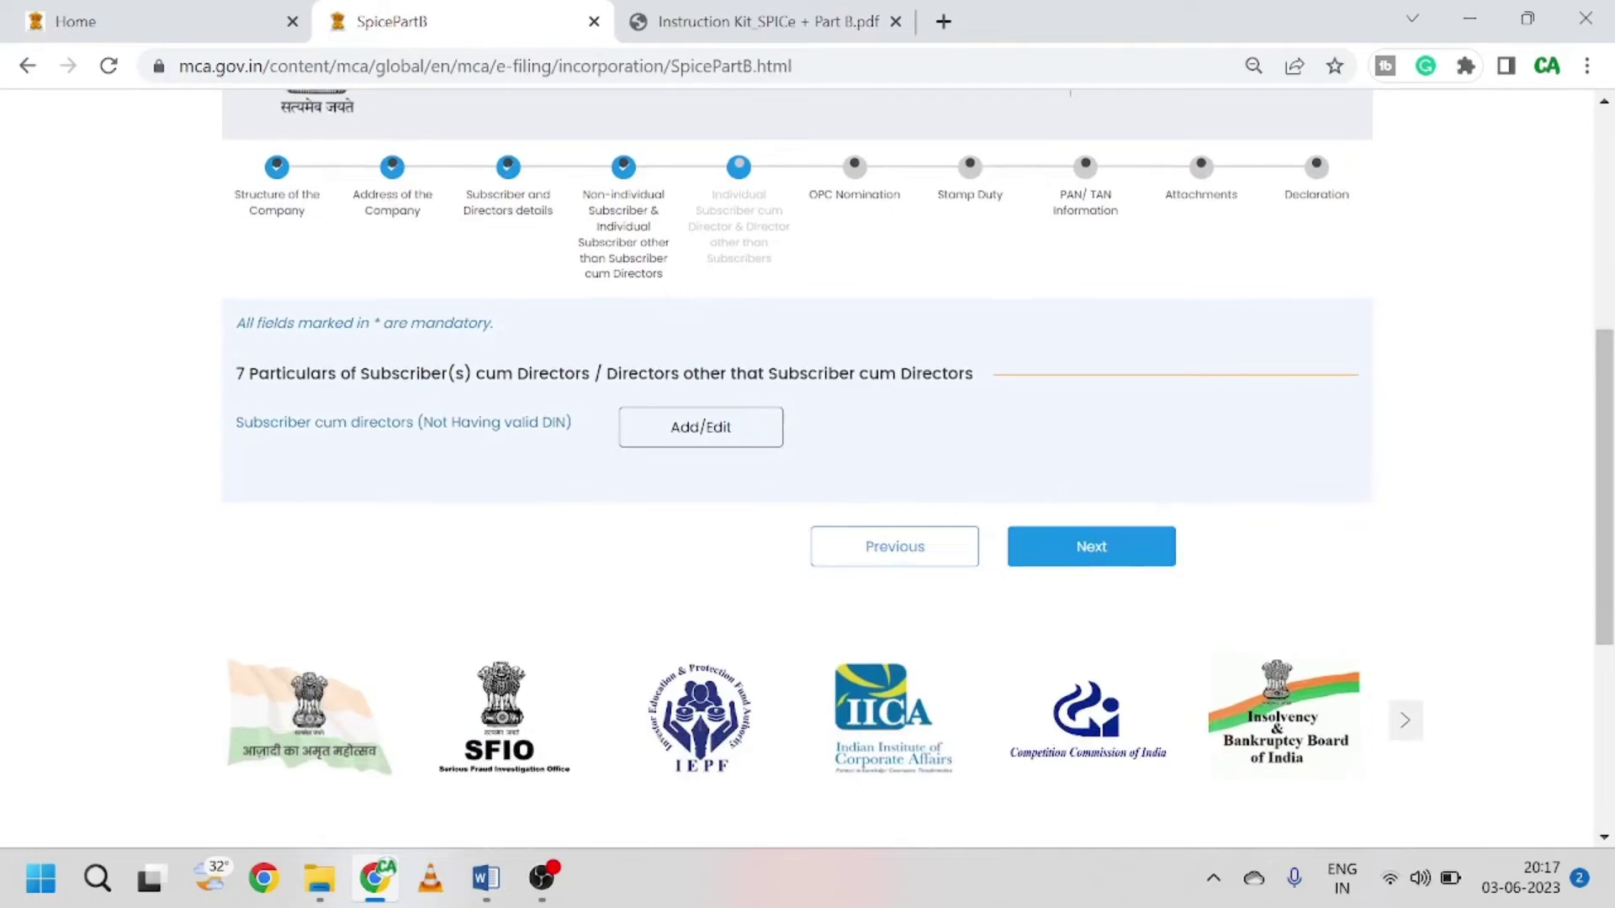
left_click(1078, 550)
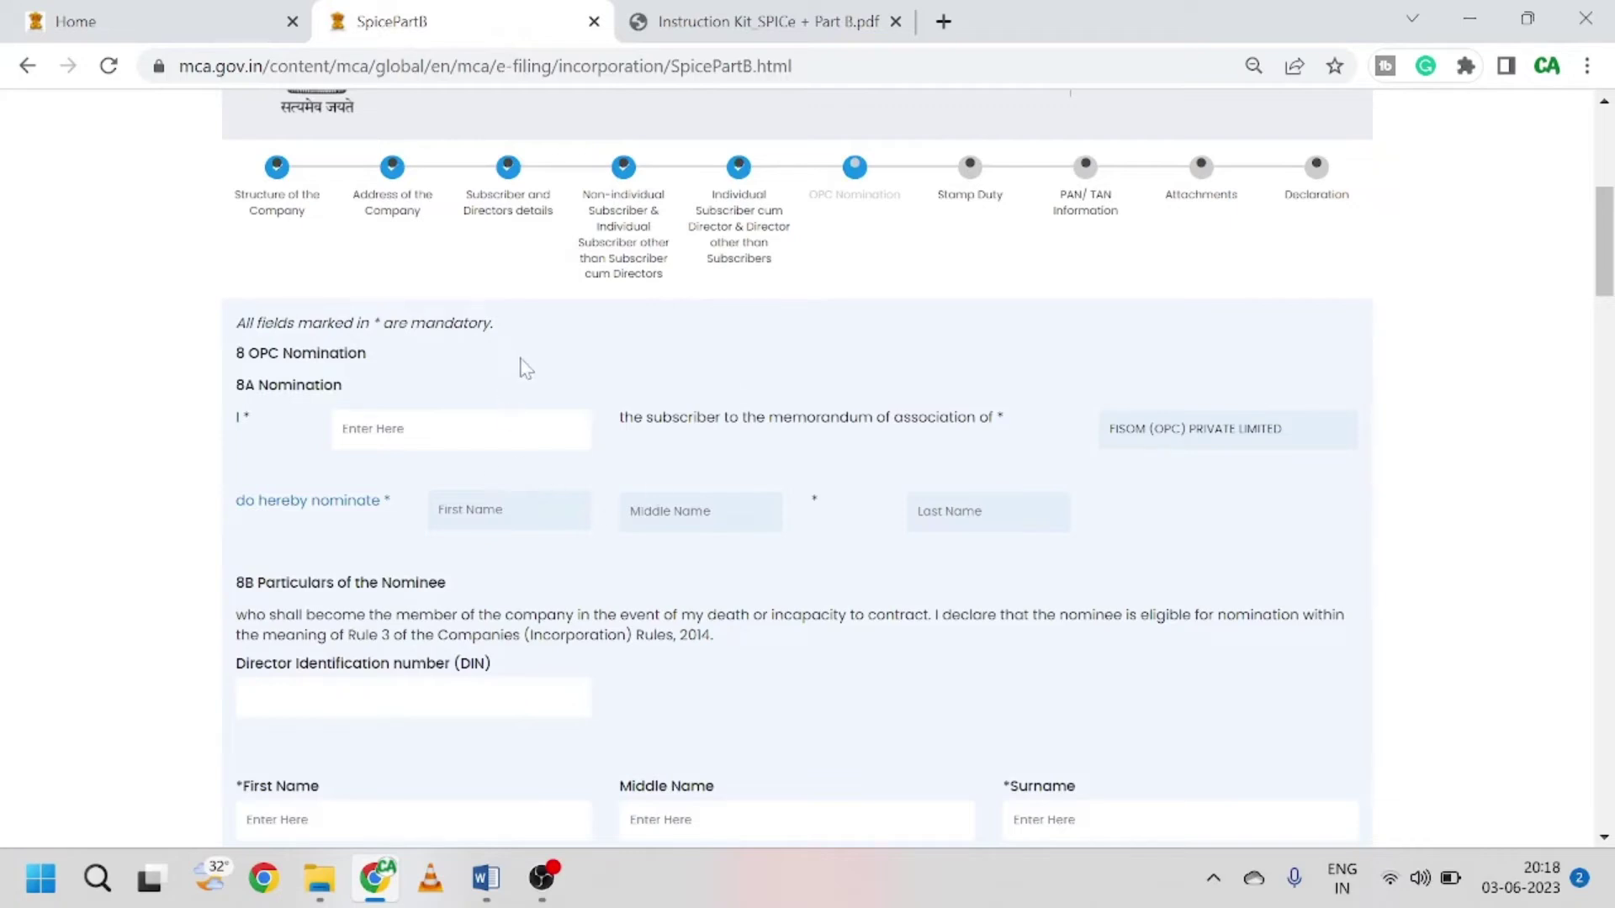
Step: Type Ram into the nominee's name field and review the nominee fields
scroll(523, 368, "down", 2)
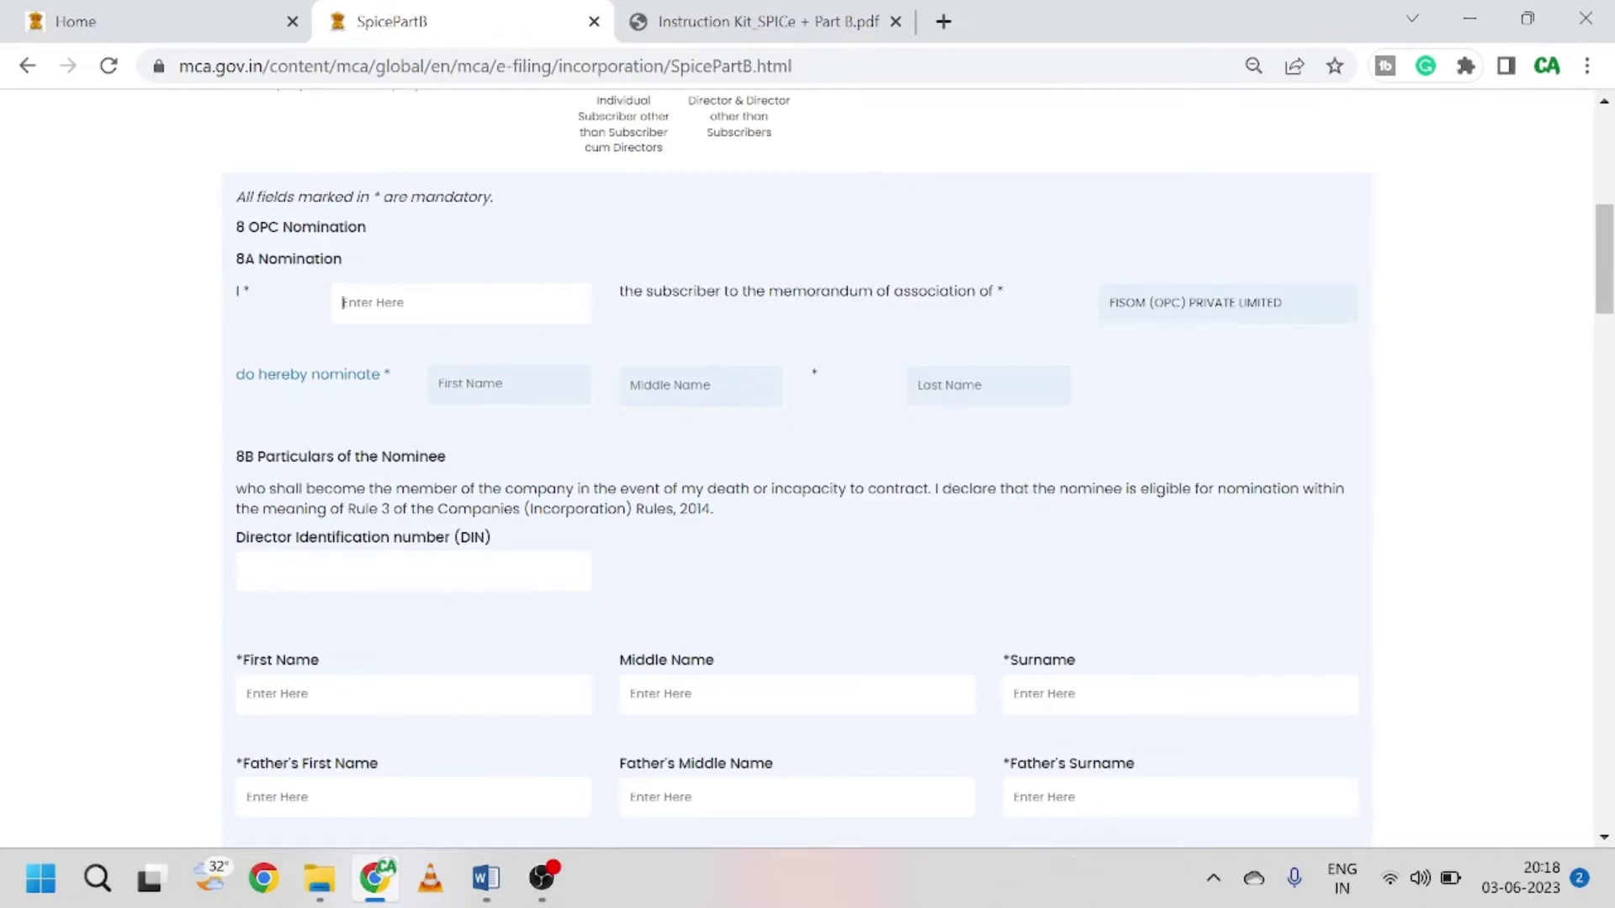
type("Ram")
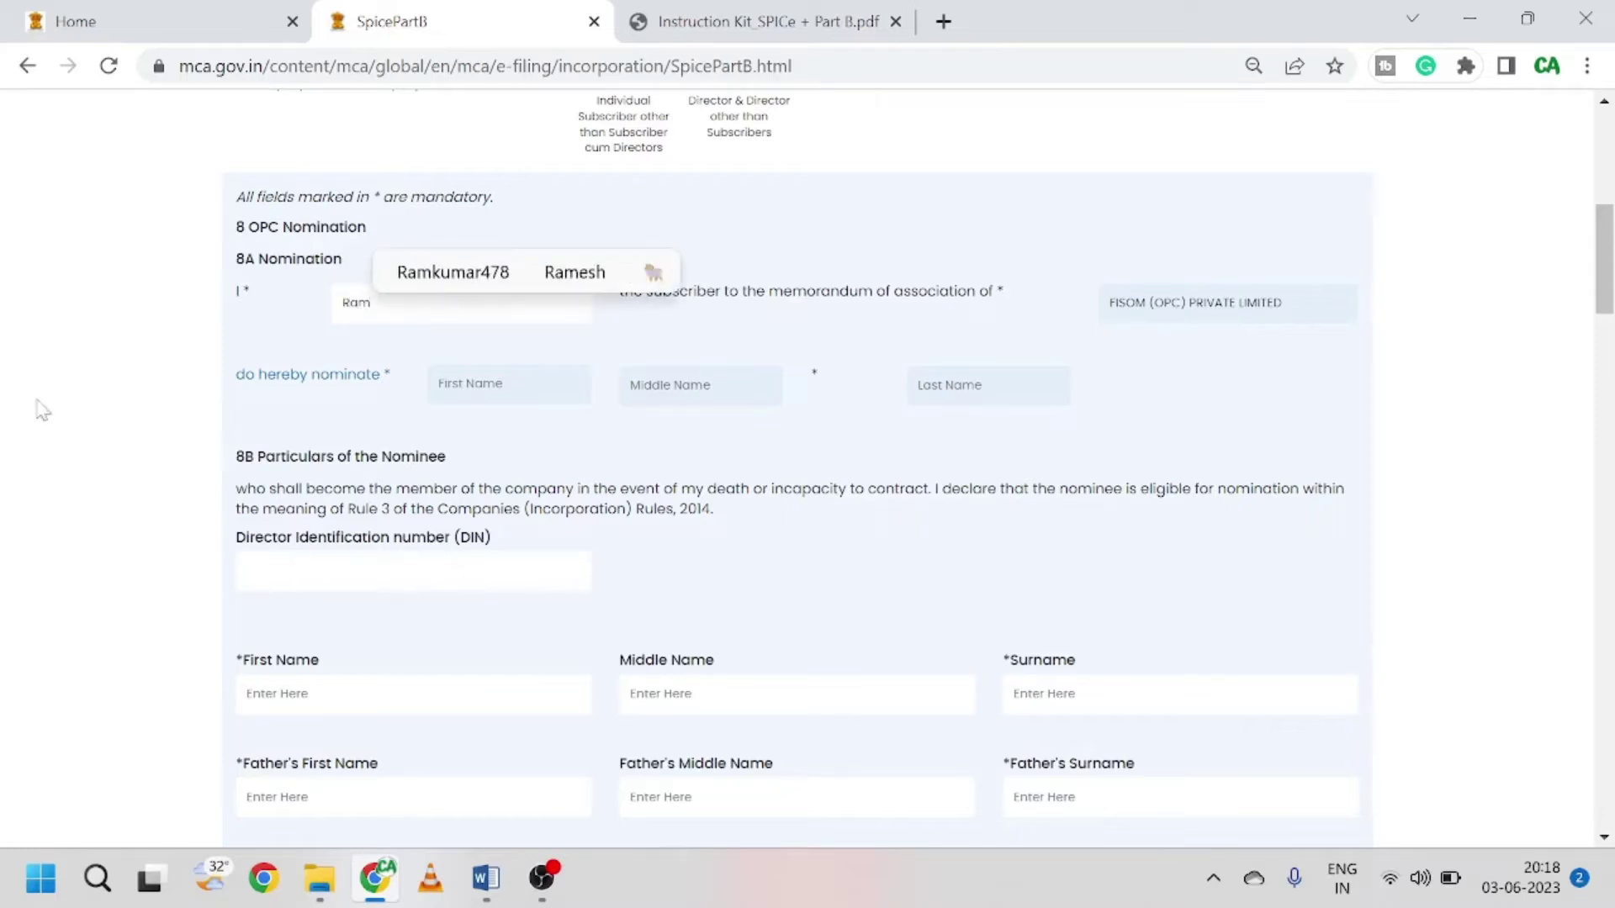
left_click(795, 200)
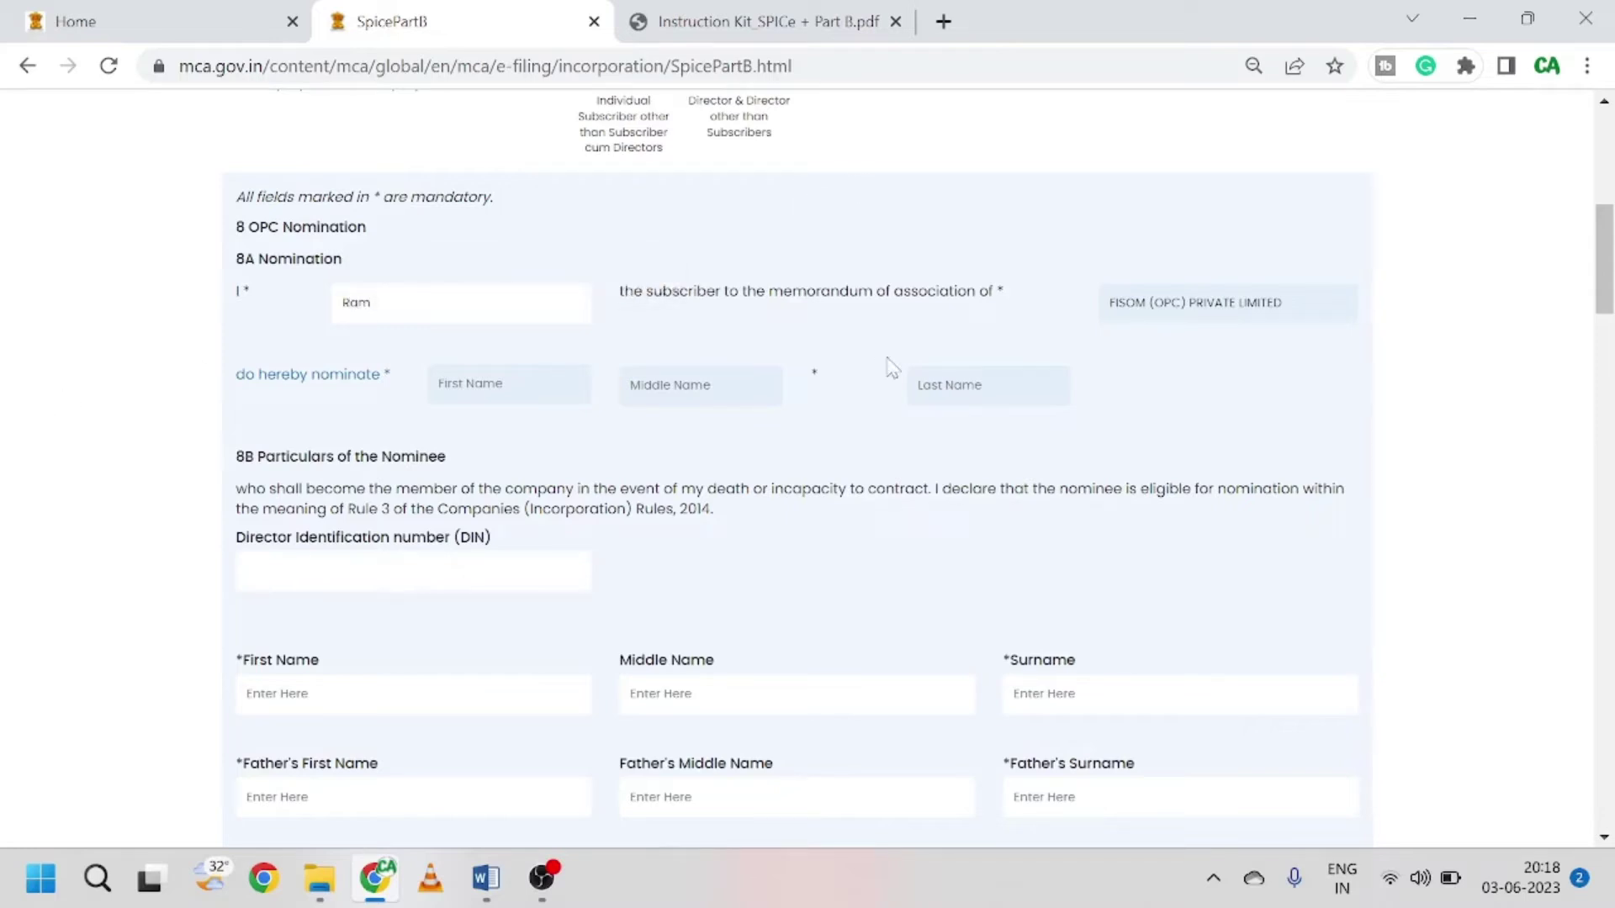
scroll(800, 403, "down", 2)
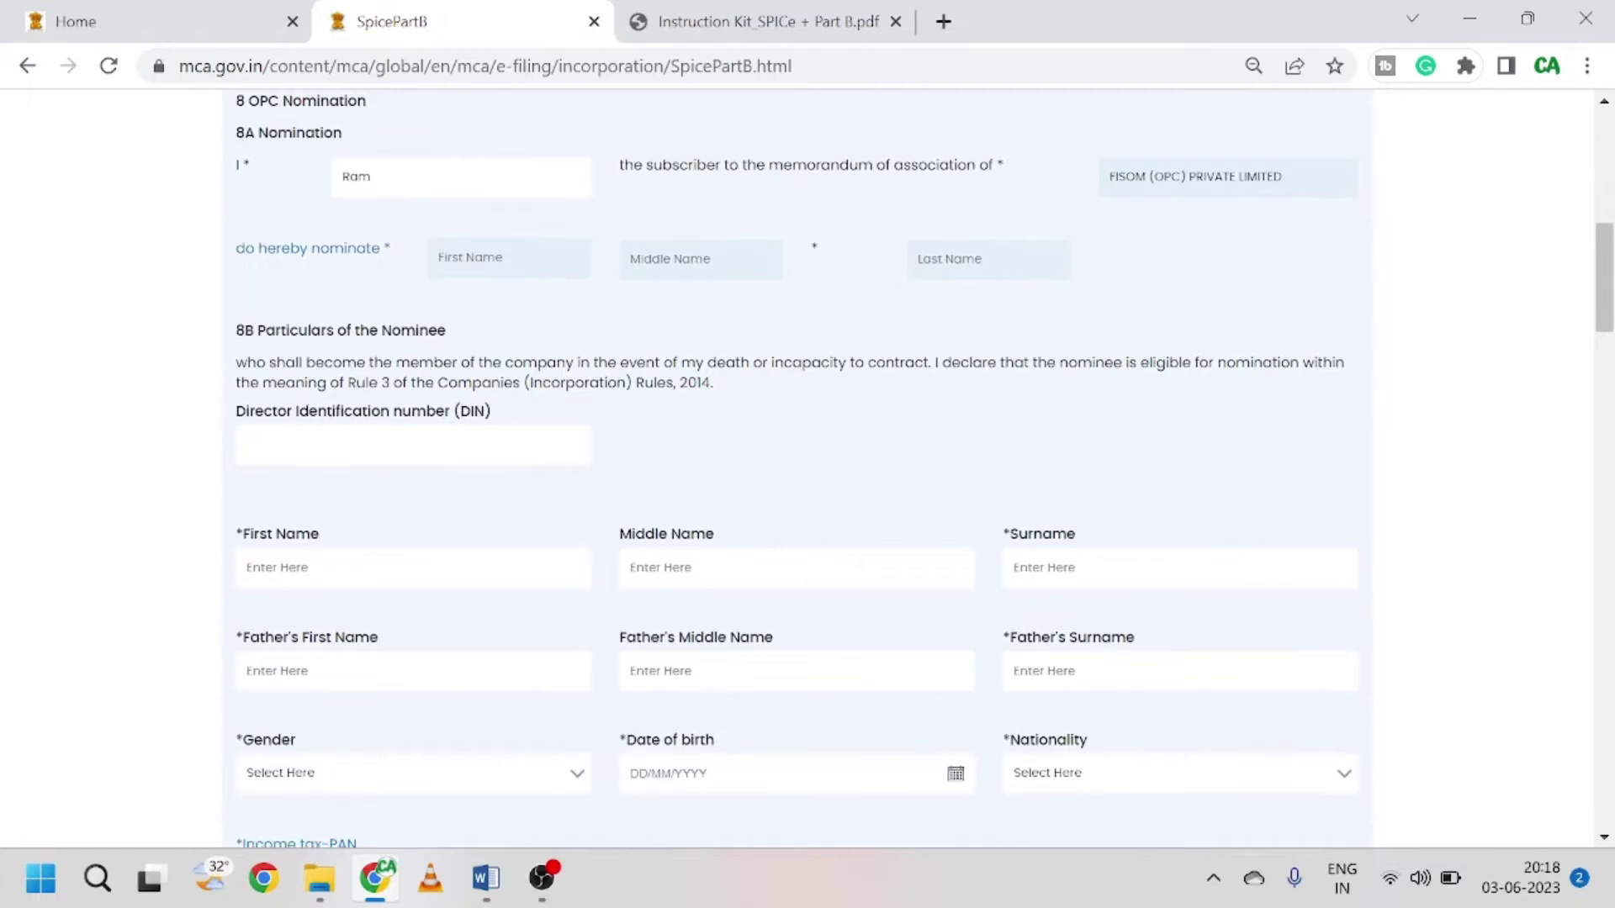
scroll(439, 316, "down", 2)
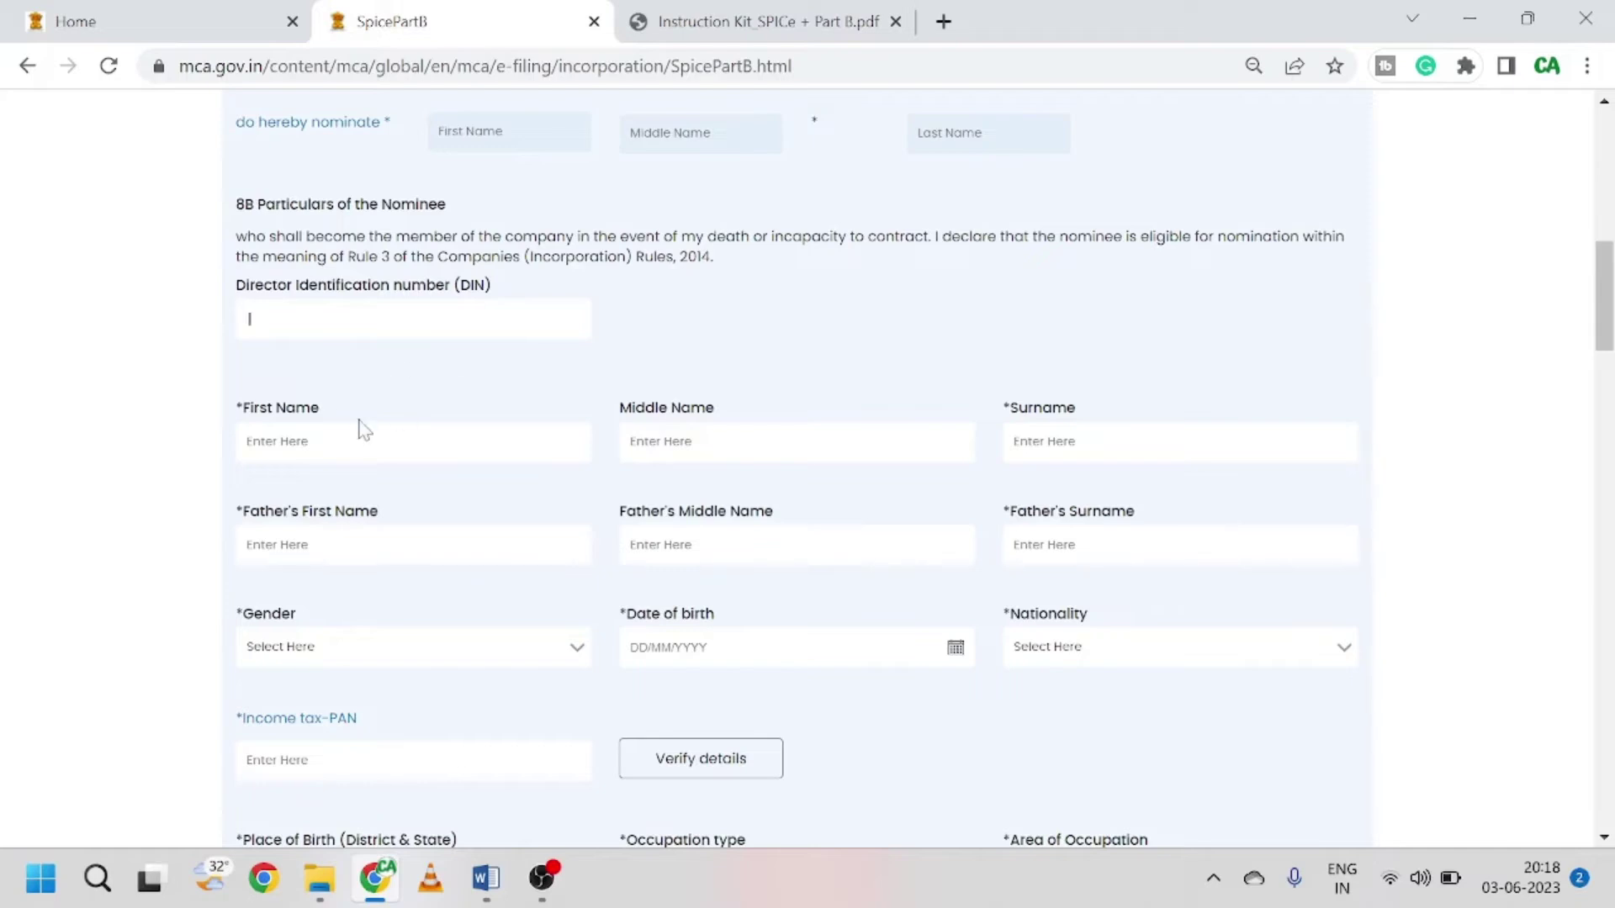
scroll(808, 480, "down", 1)
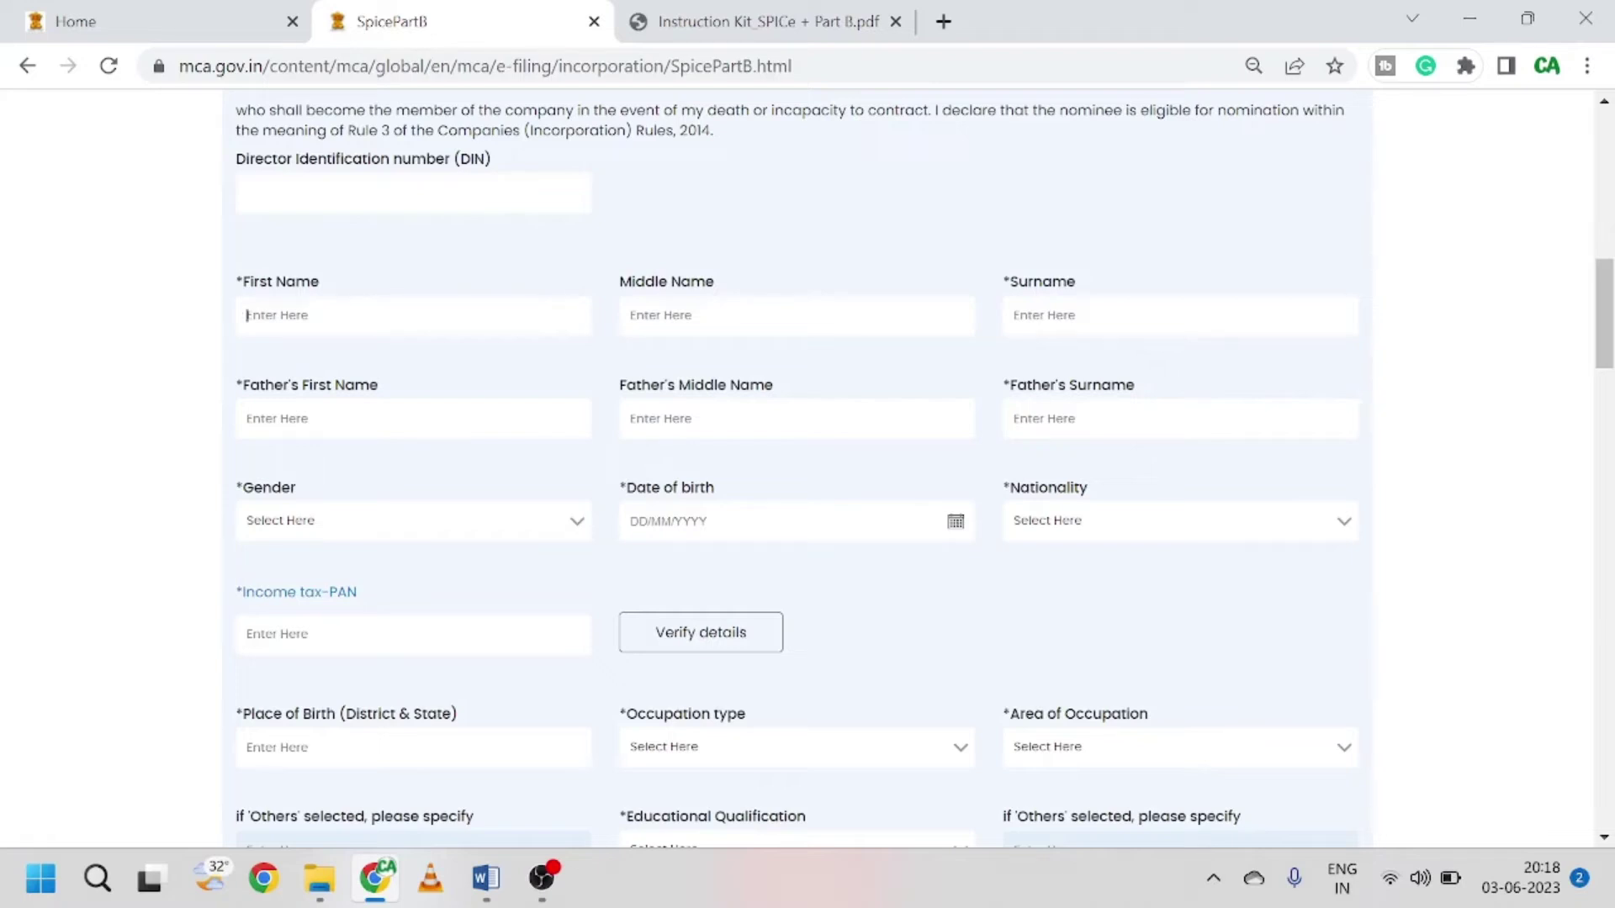
scroll(418, 417, "down", 8)
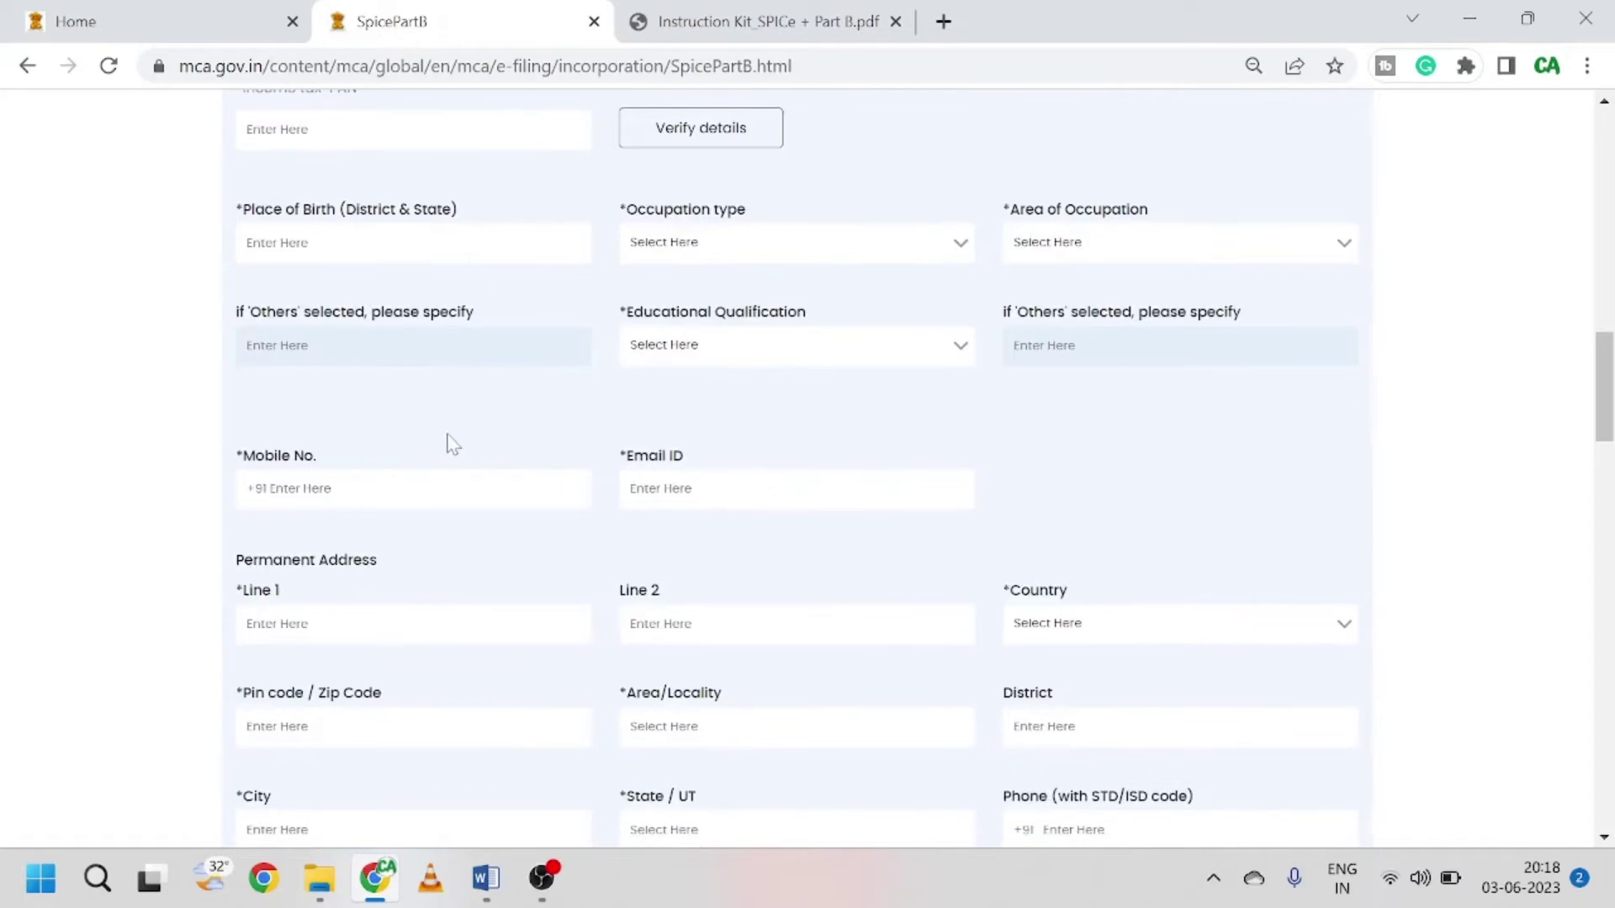
scroll(450, 444, "down", 2)
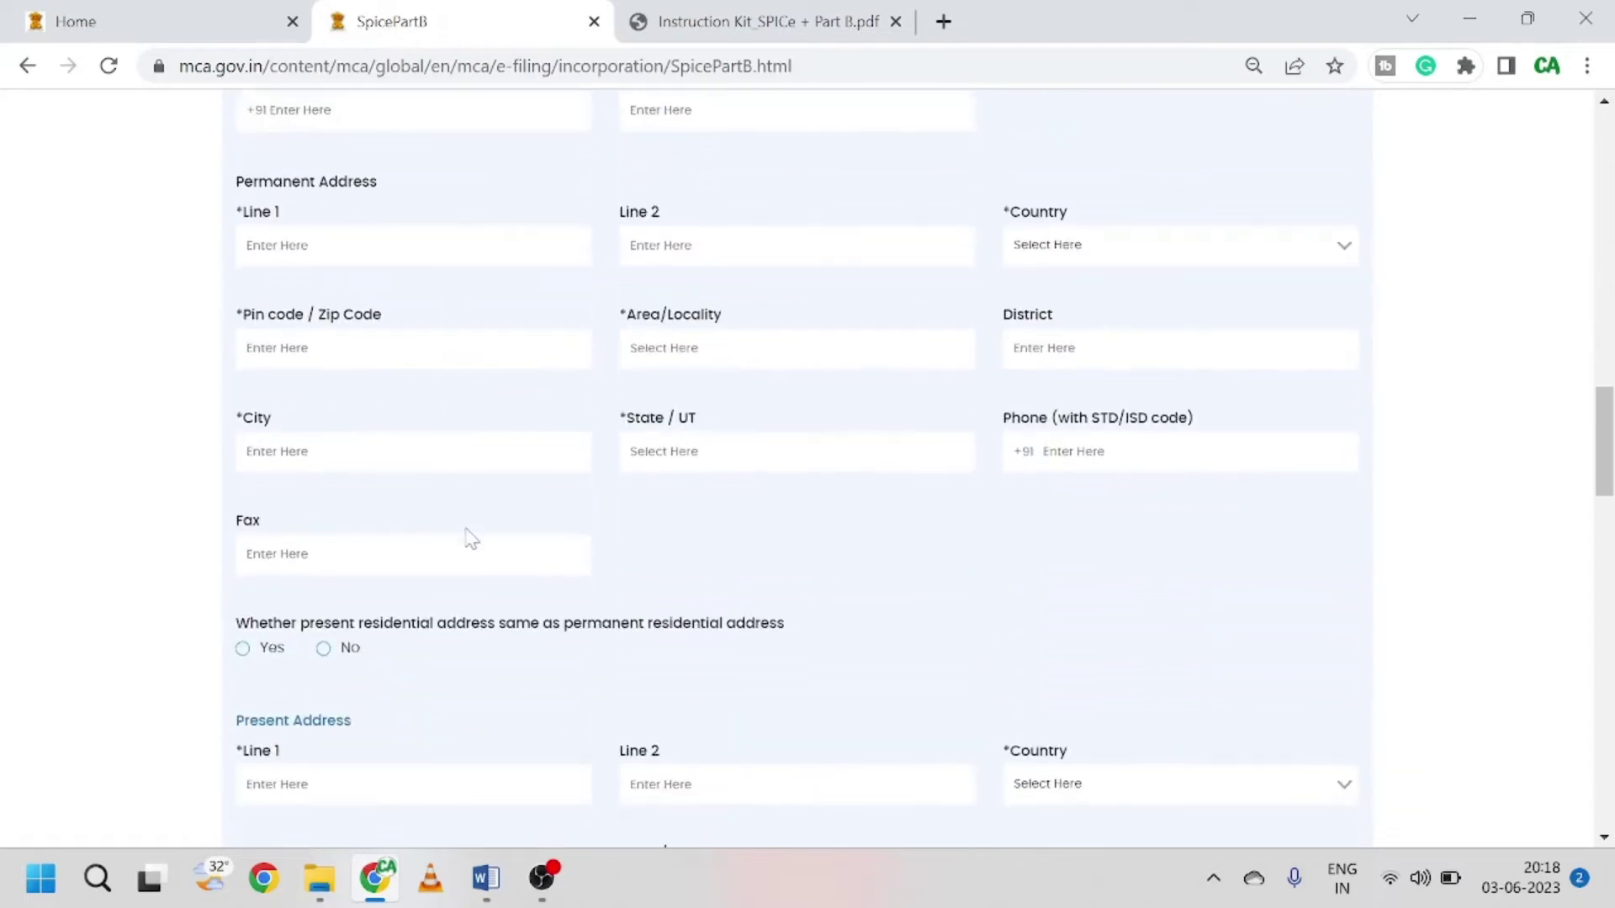
scroll(468, 537, "up", 4)
scroll(350, 314, "up", 3)
scroll(361, 317, "up", 3)
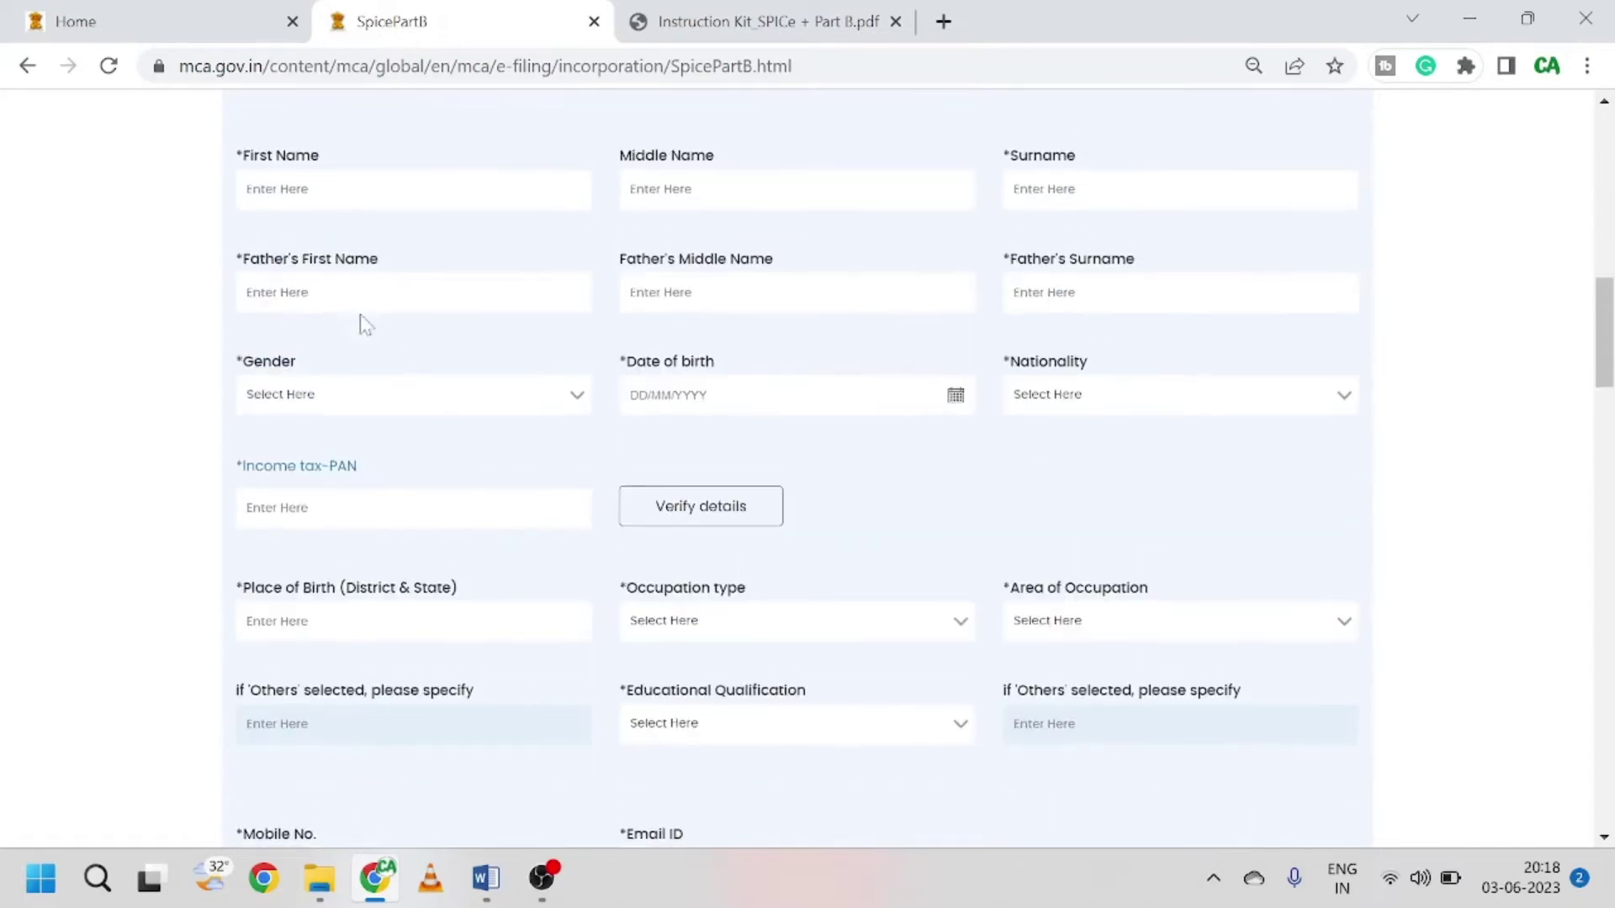
left_click(306, 281)
Step: Scroll down to the nominee's permanent and present address fields
scroll(303, 295, "up", 1)
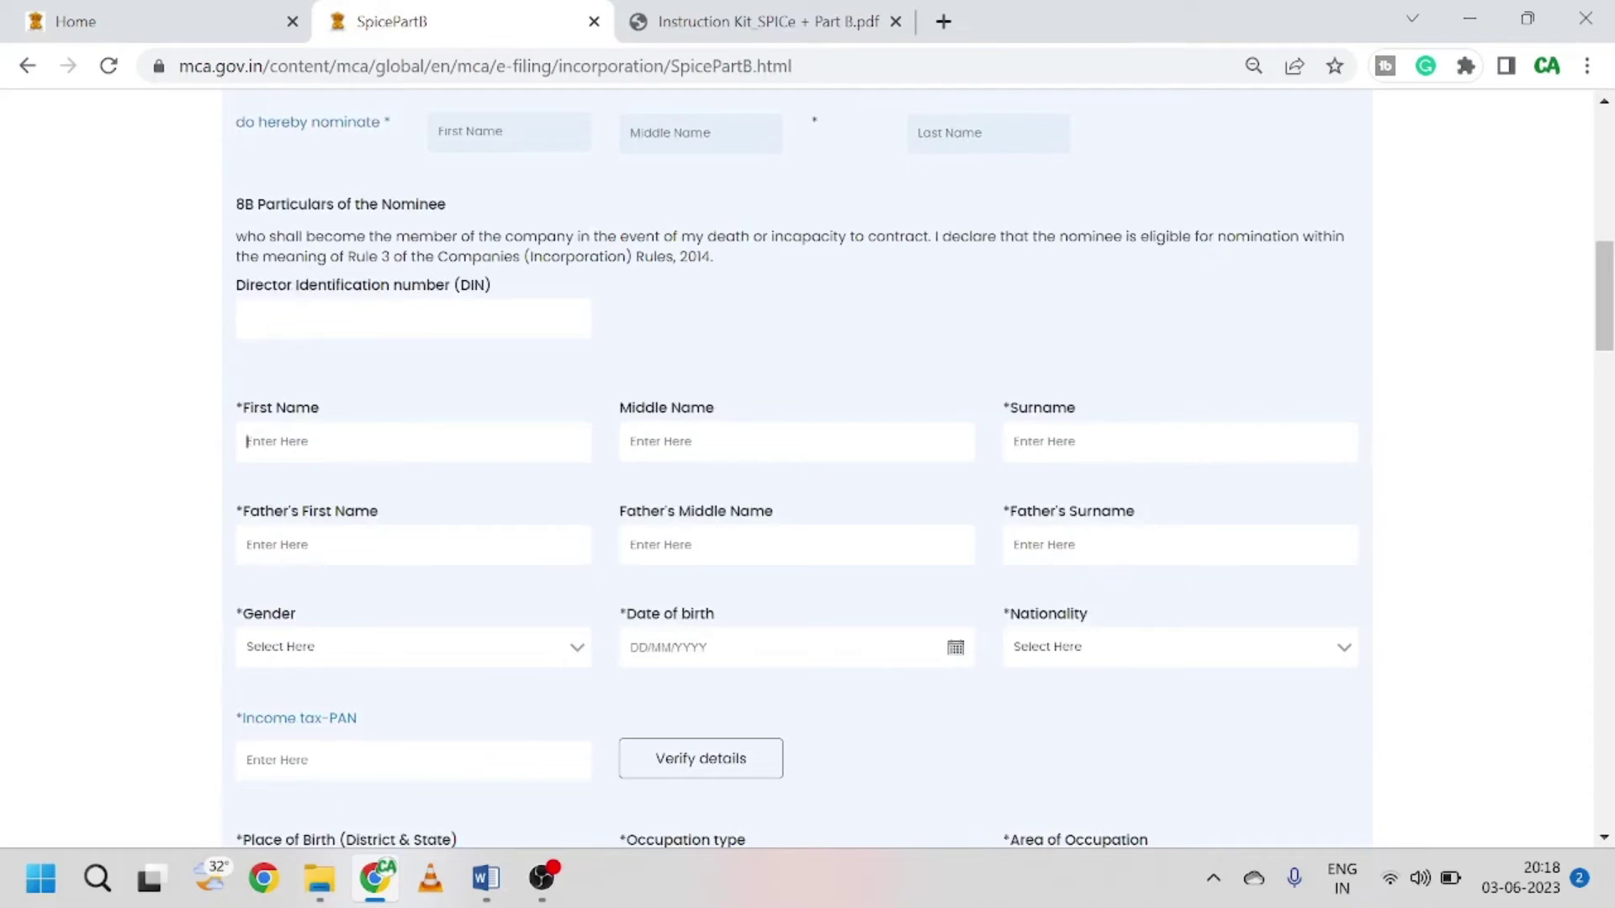
scroll(433, 378, "down", 1)
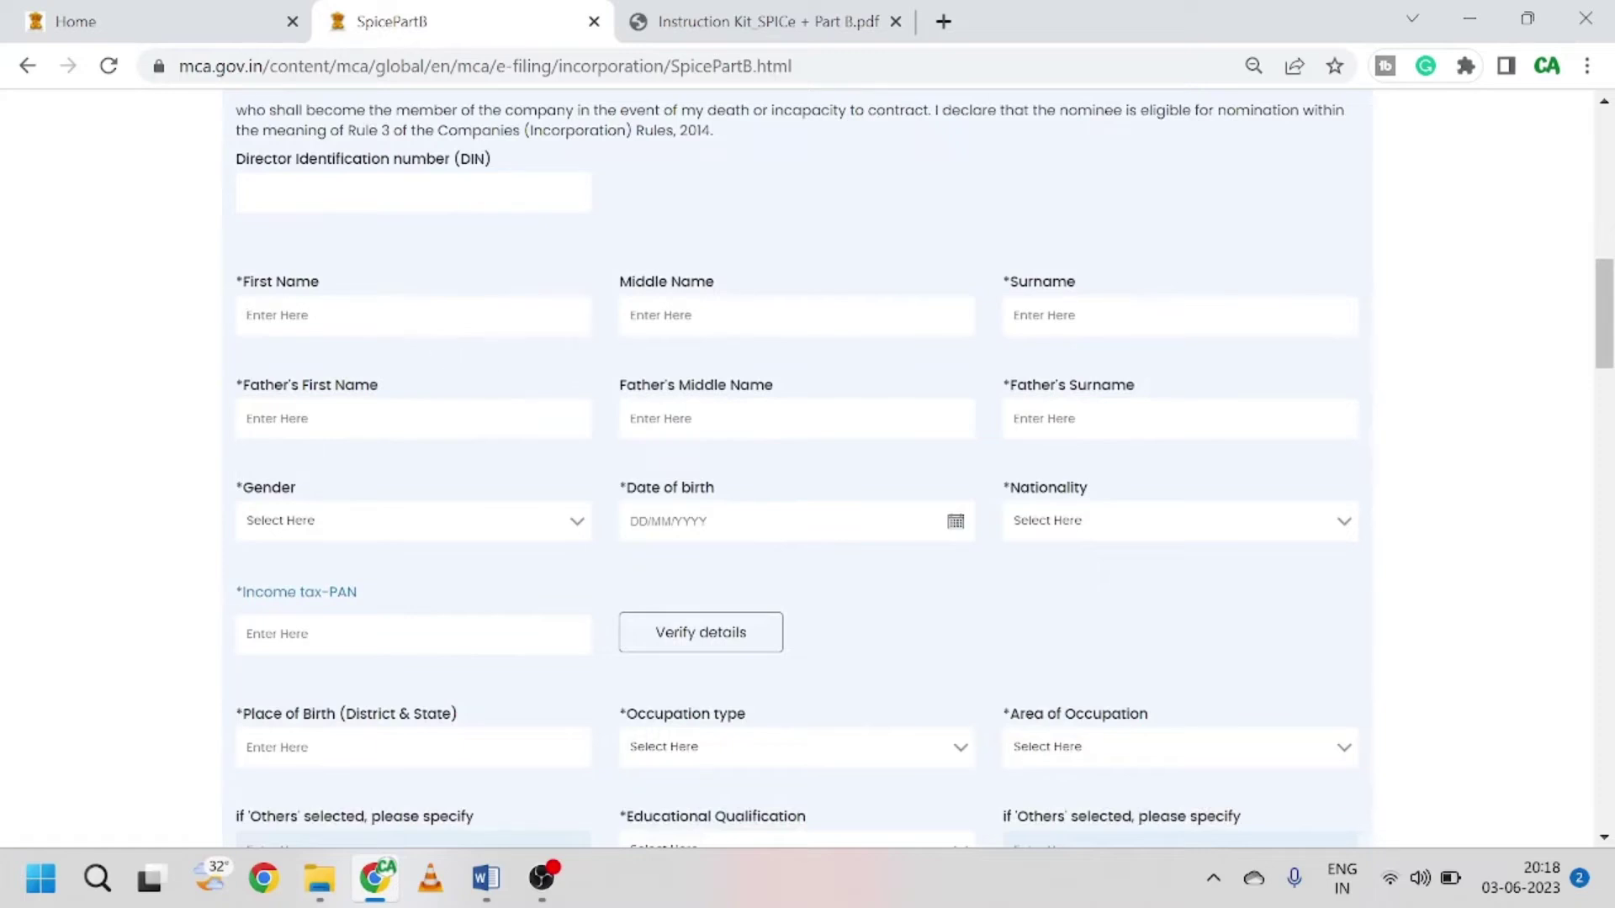
scroll(604, 518, "down", 1)
scroll(604, 518, "down", 2)
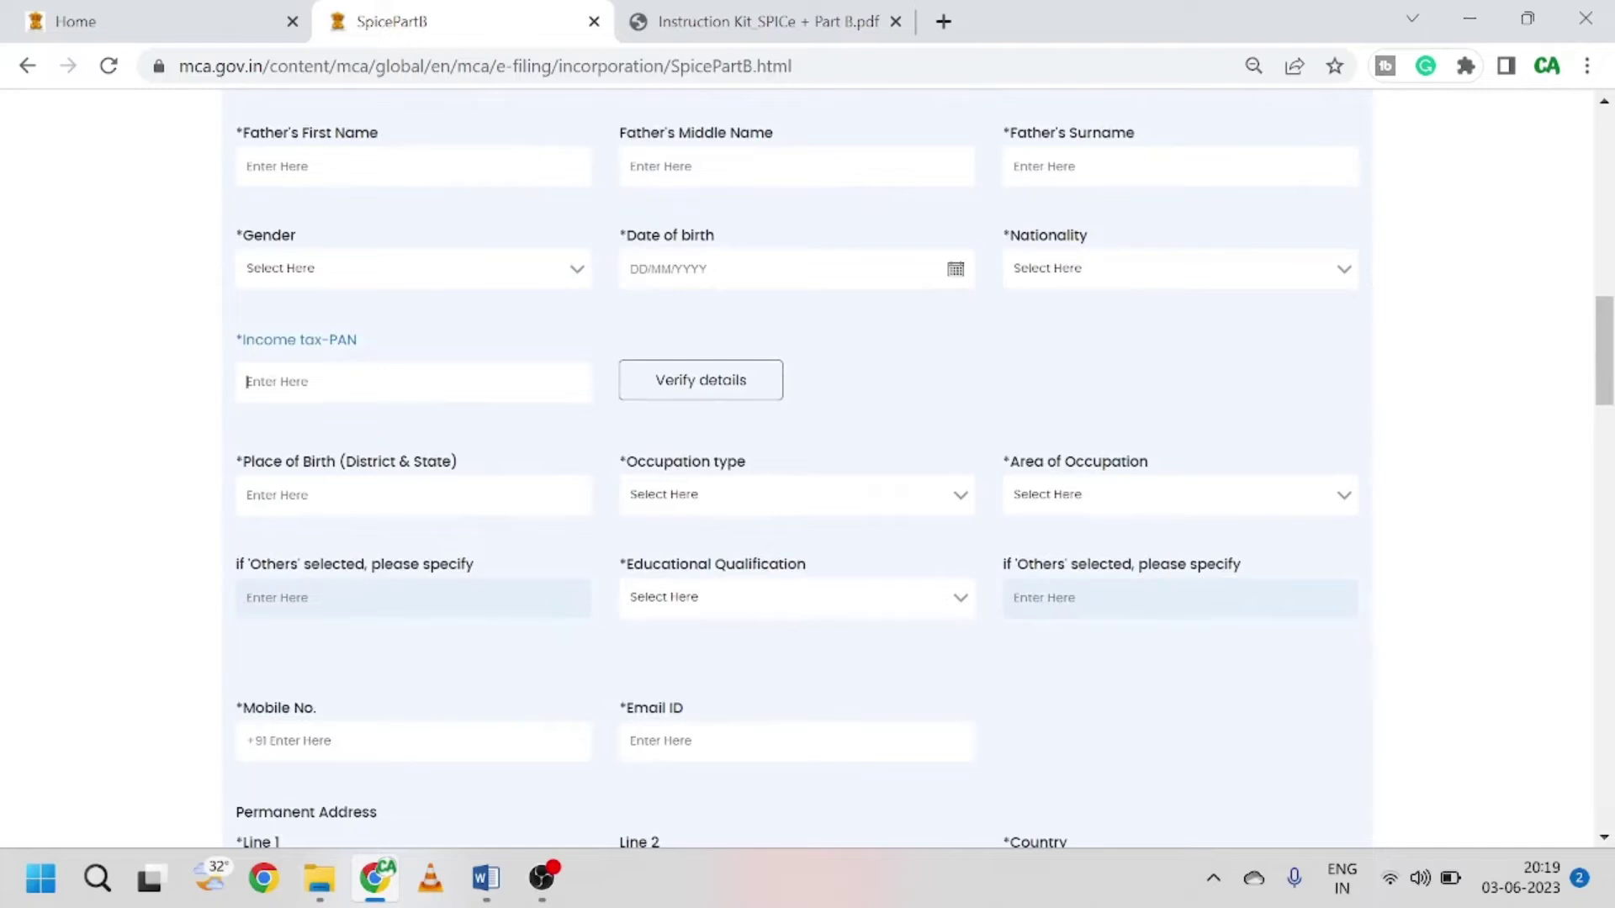
scroll(844, 465, "down", 1)
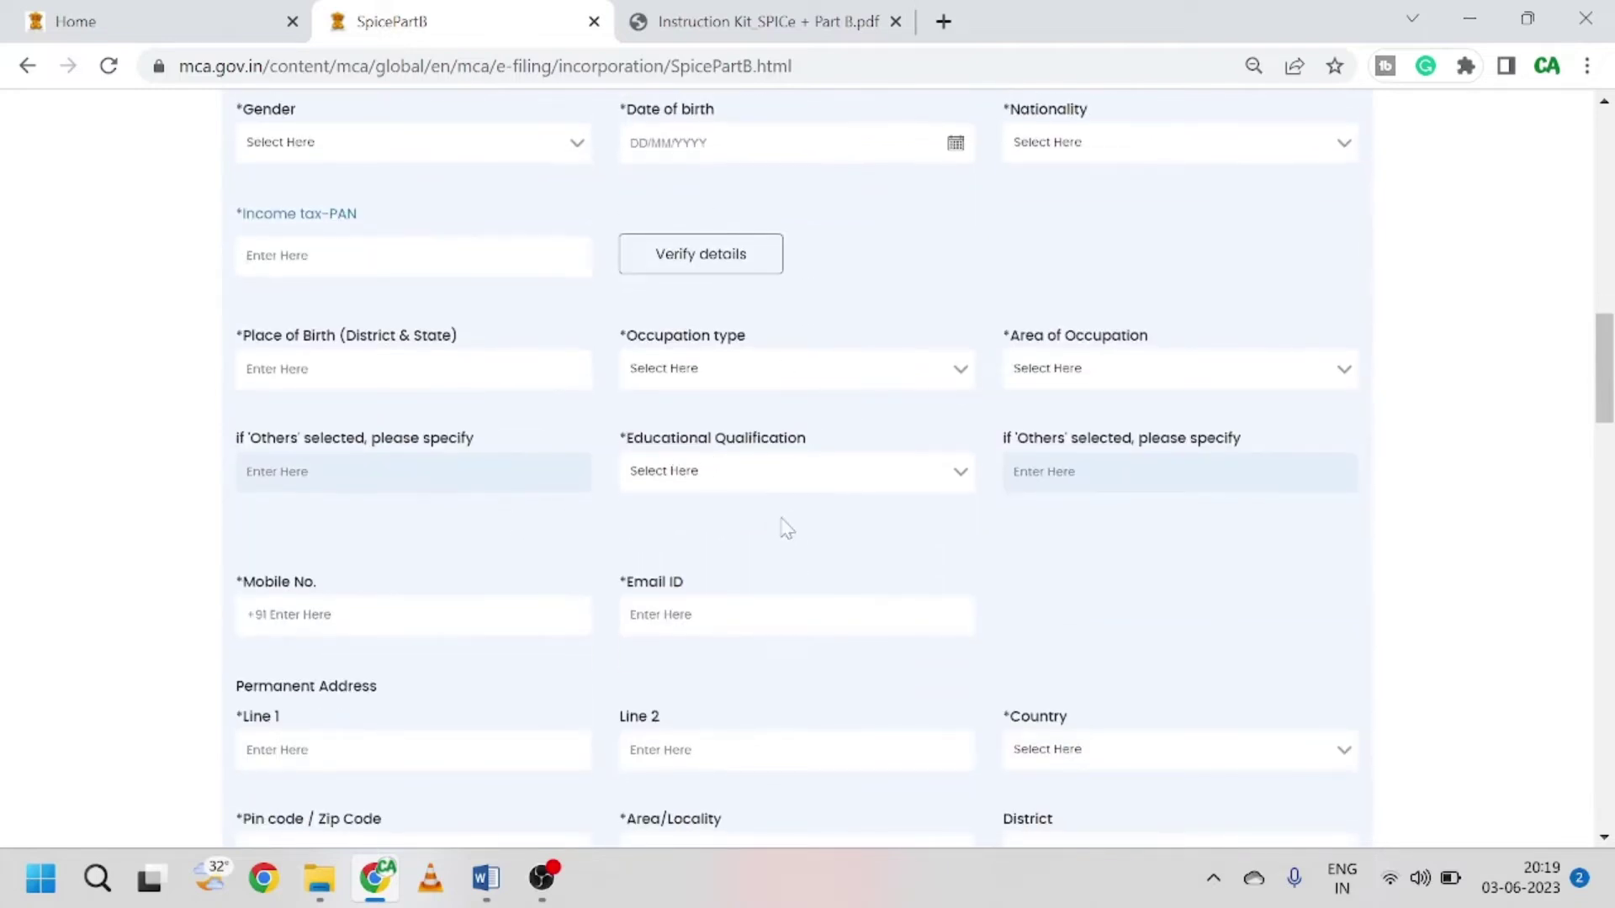
scroll(784, 528, "down", 1)
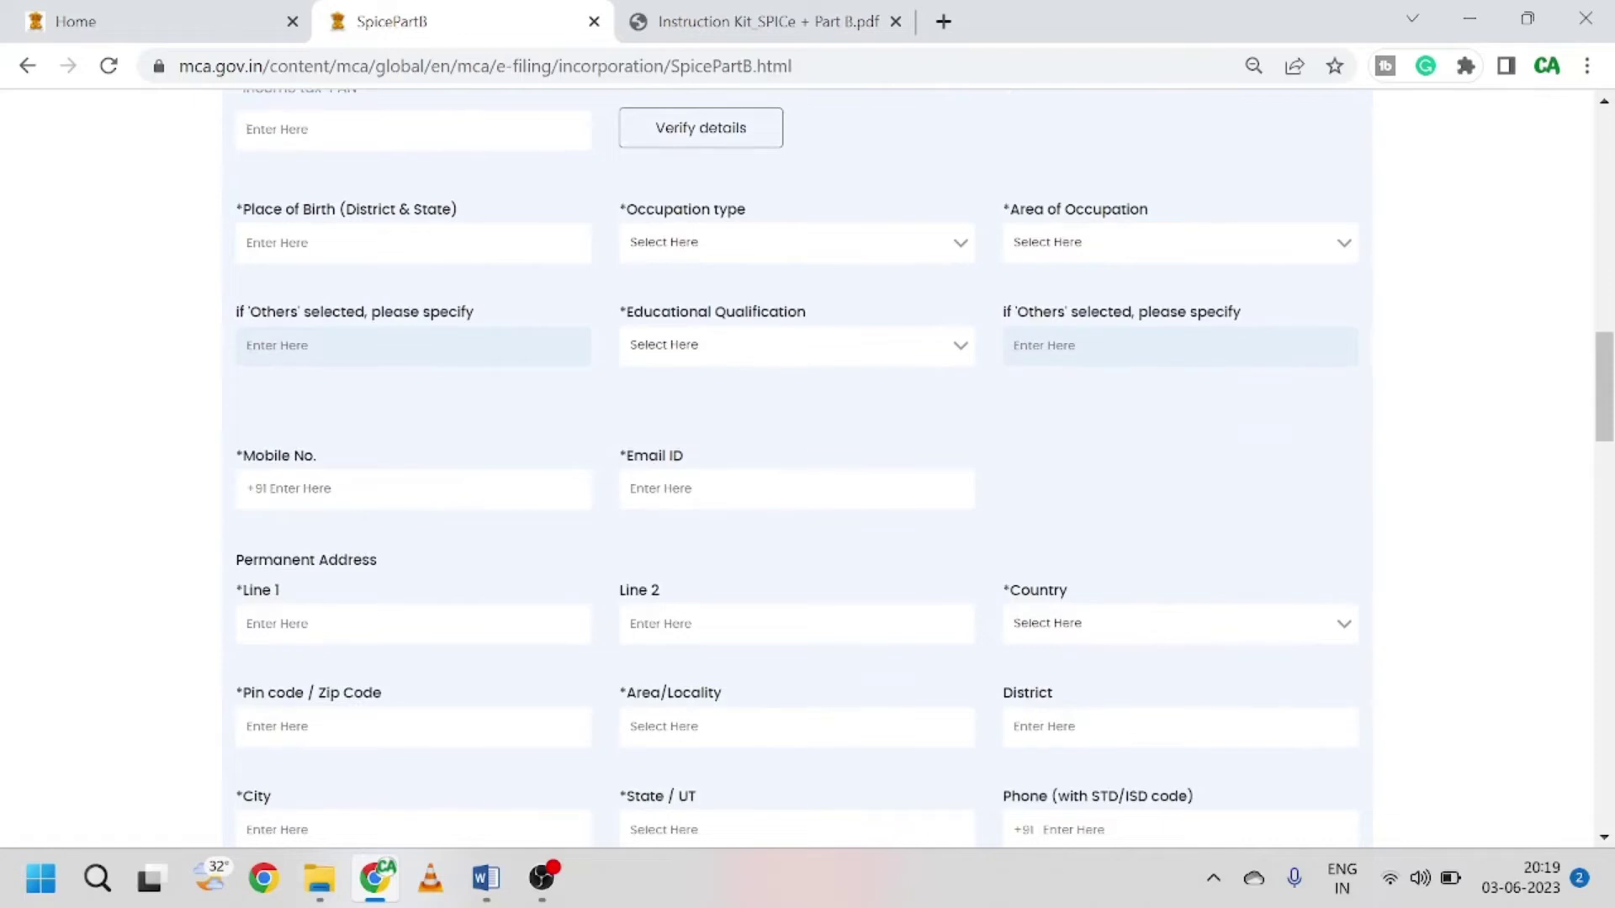
scroll(795, 460, "down", 1)
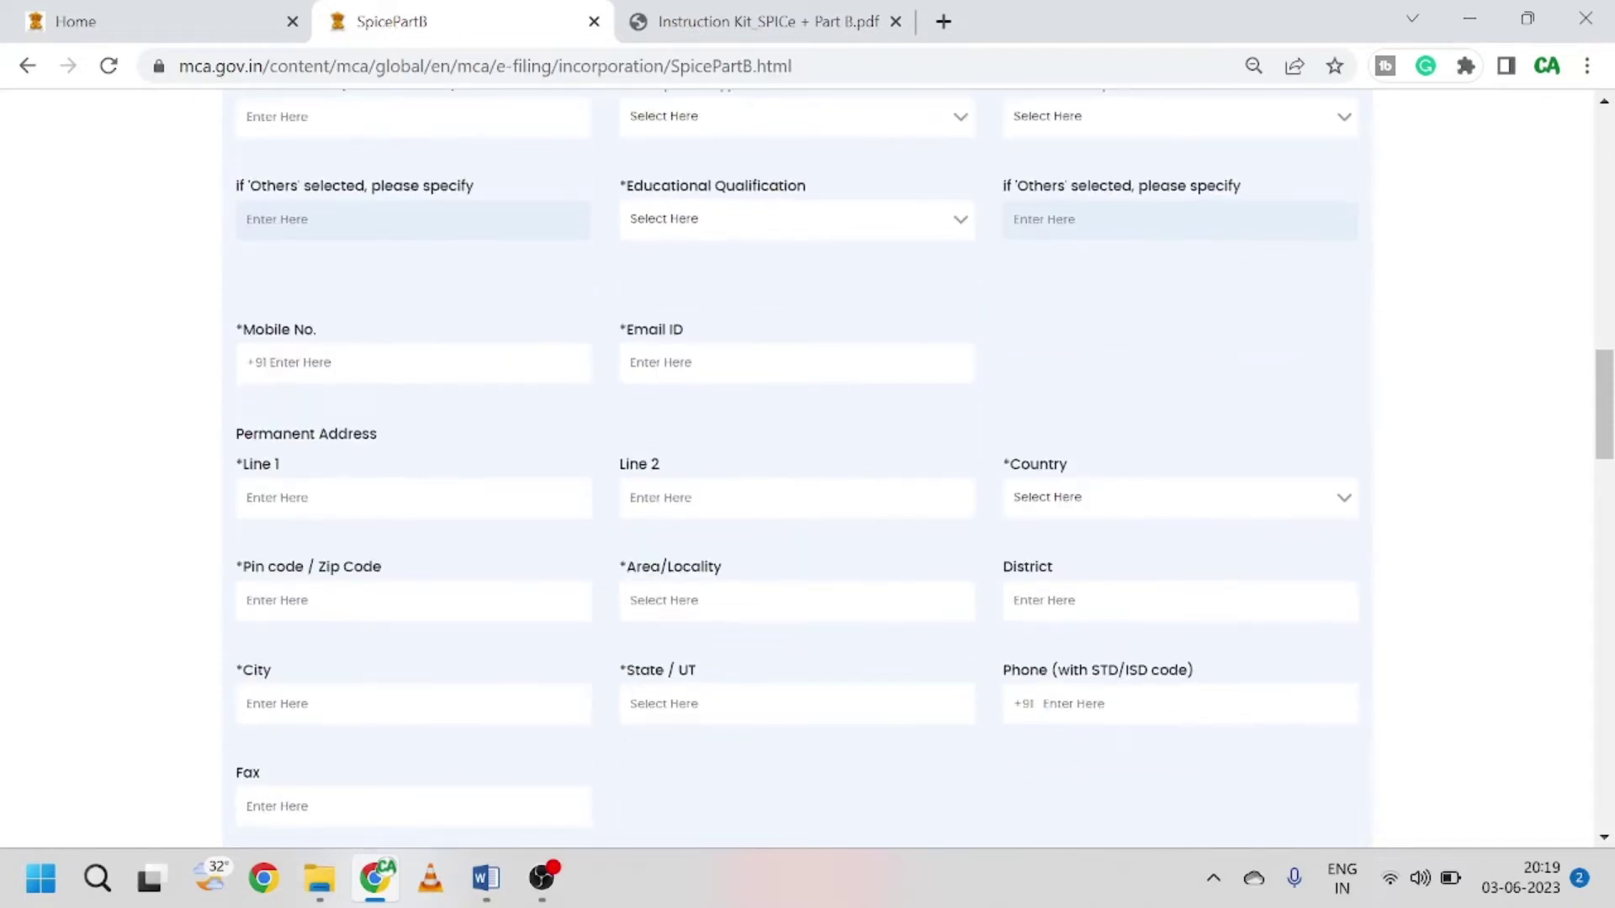
scroll(588, 425, "down", 1)
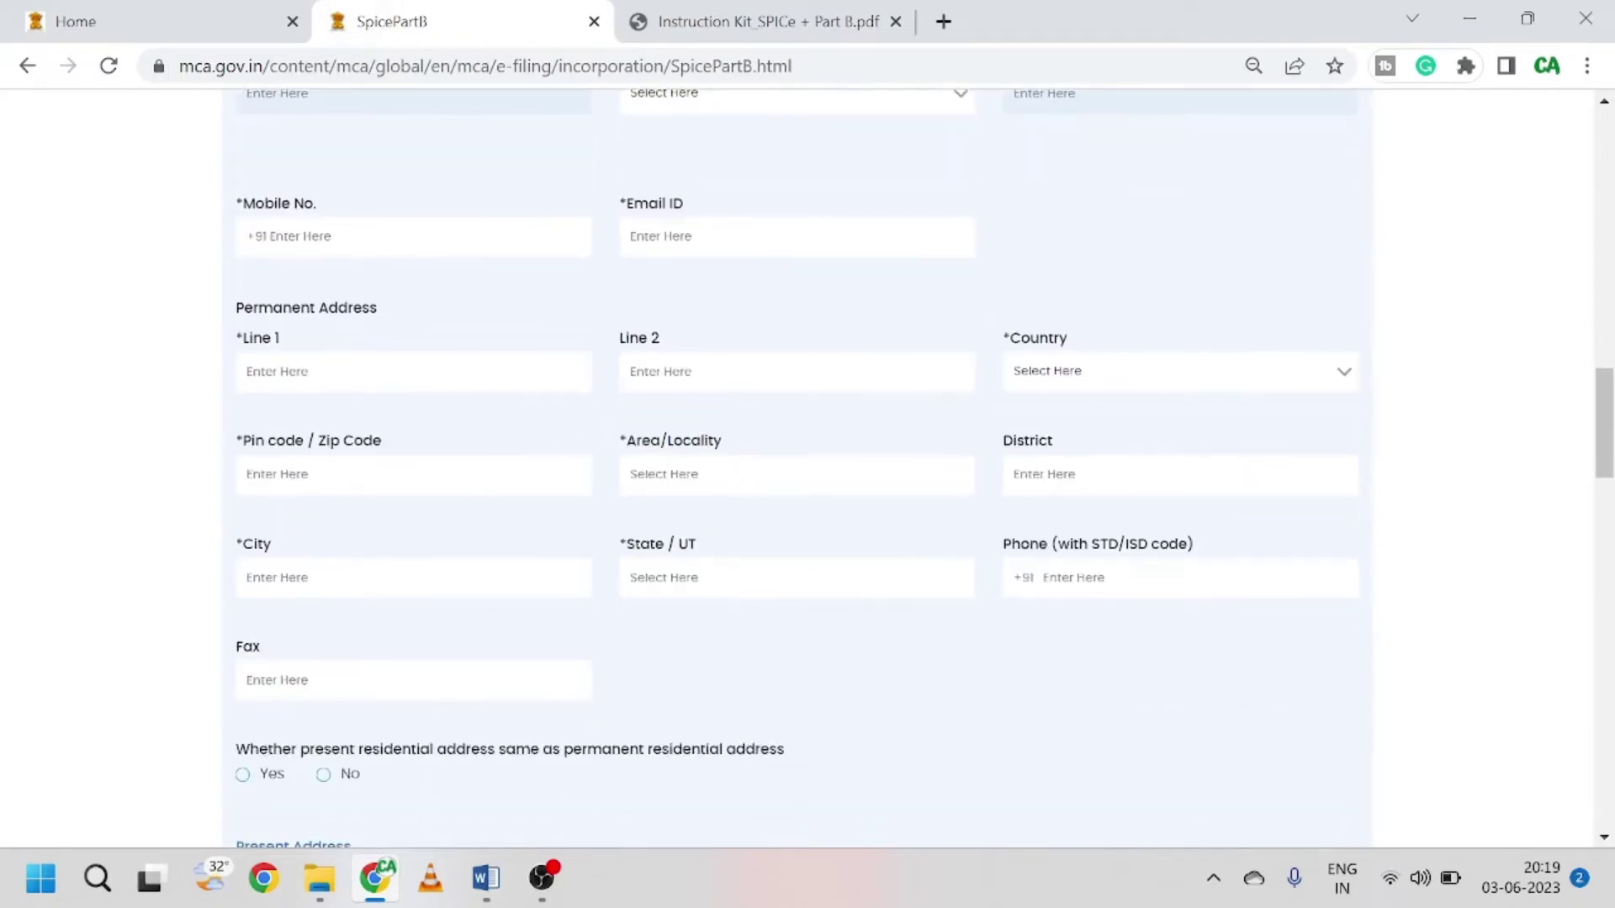
scroll(526, 467, "down", 1)
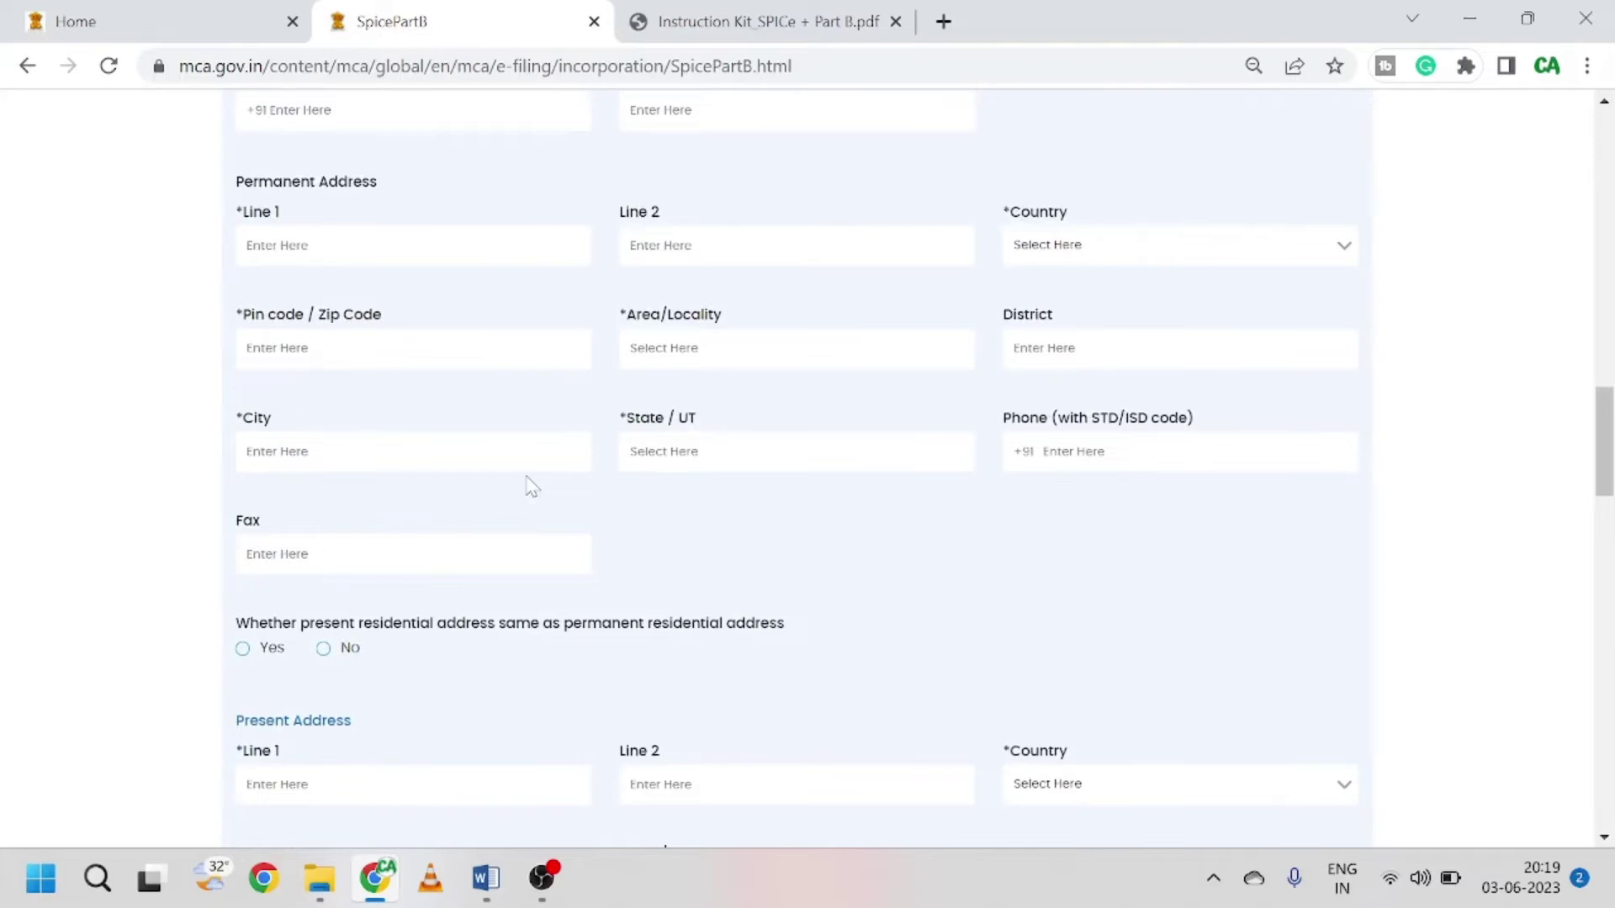
scroll(532, 486, "down", 1)
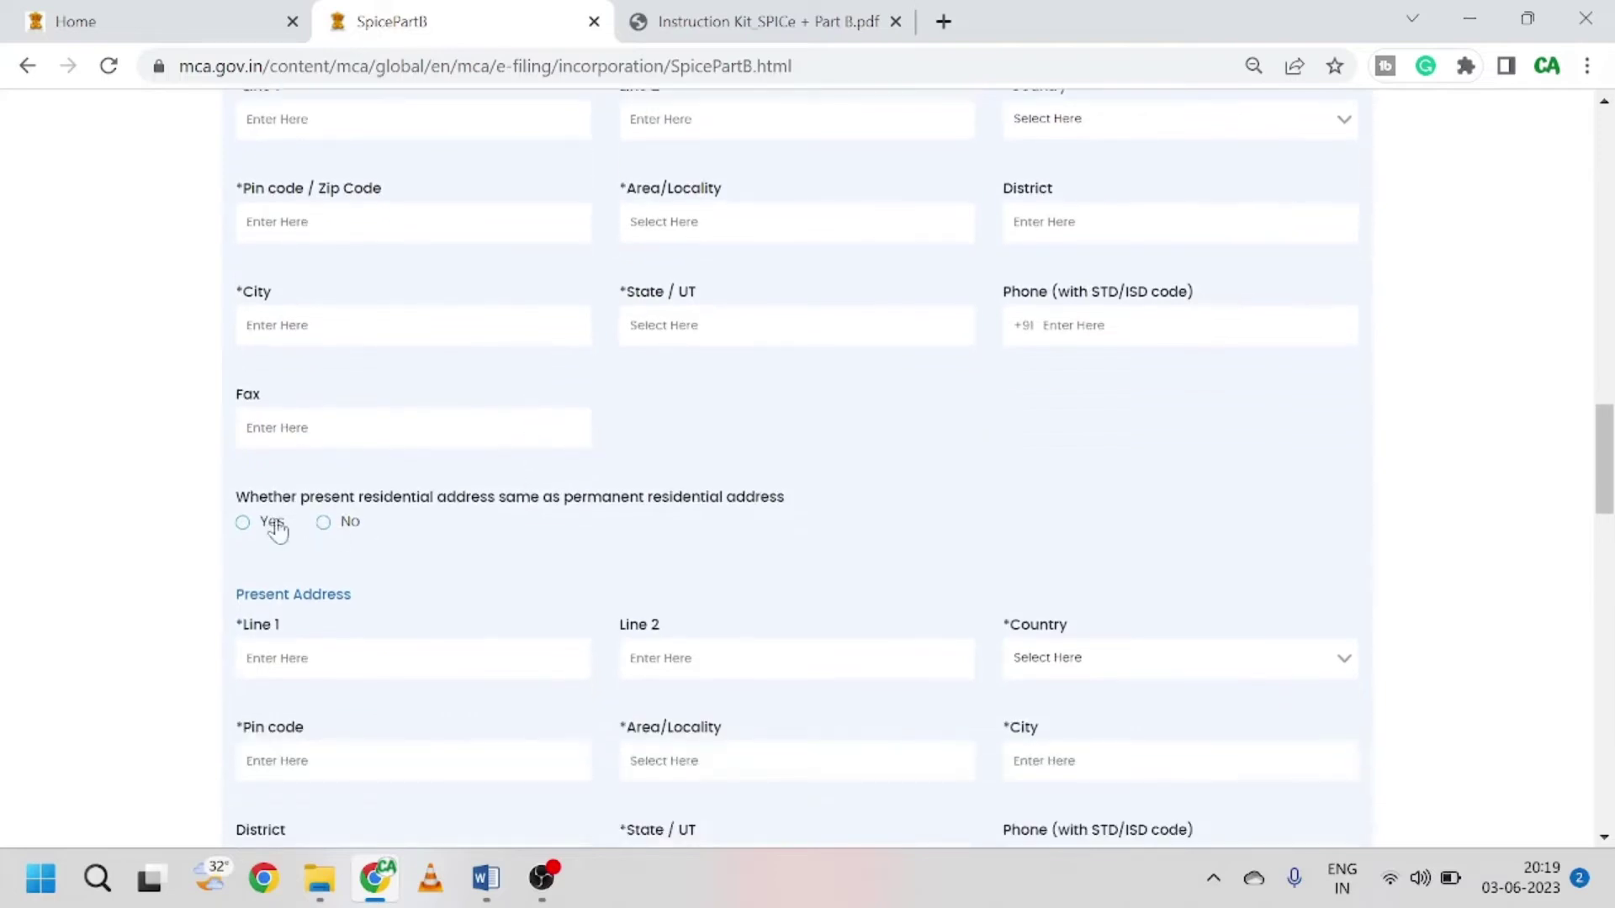
Step: Mark the present address same as permanent, with a stay of 6 years 1 month
left_click(244, 525)
scroll(382, 538, "down", 3)
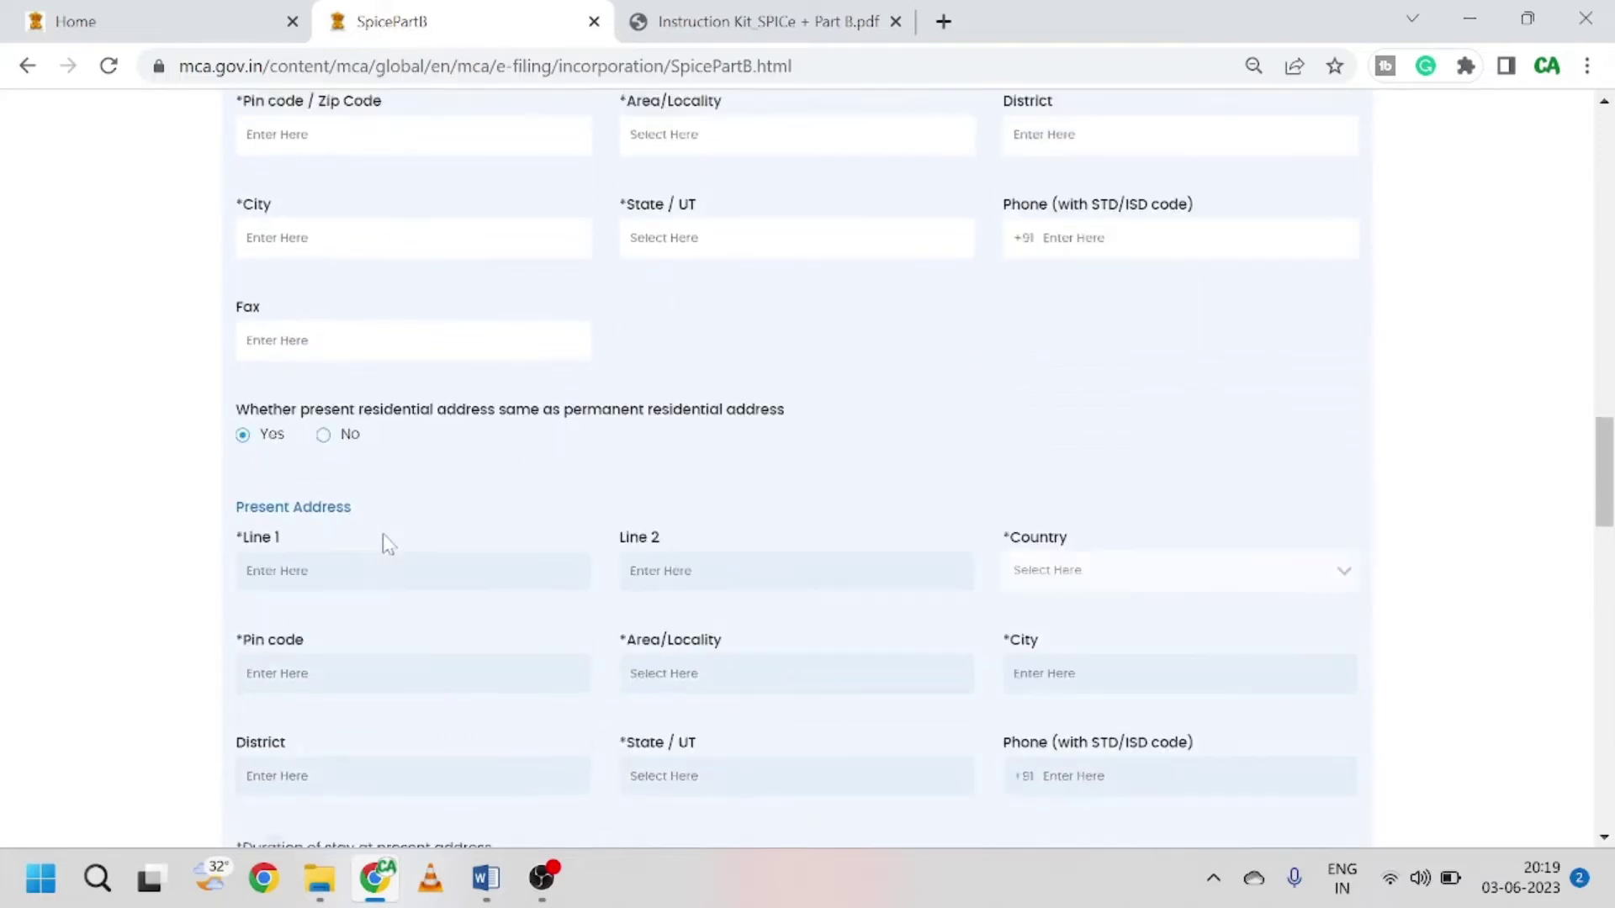
scroll(384, 539, "down", 1)
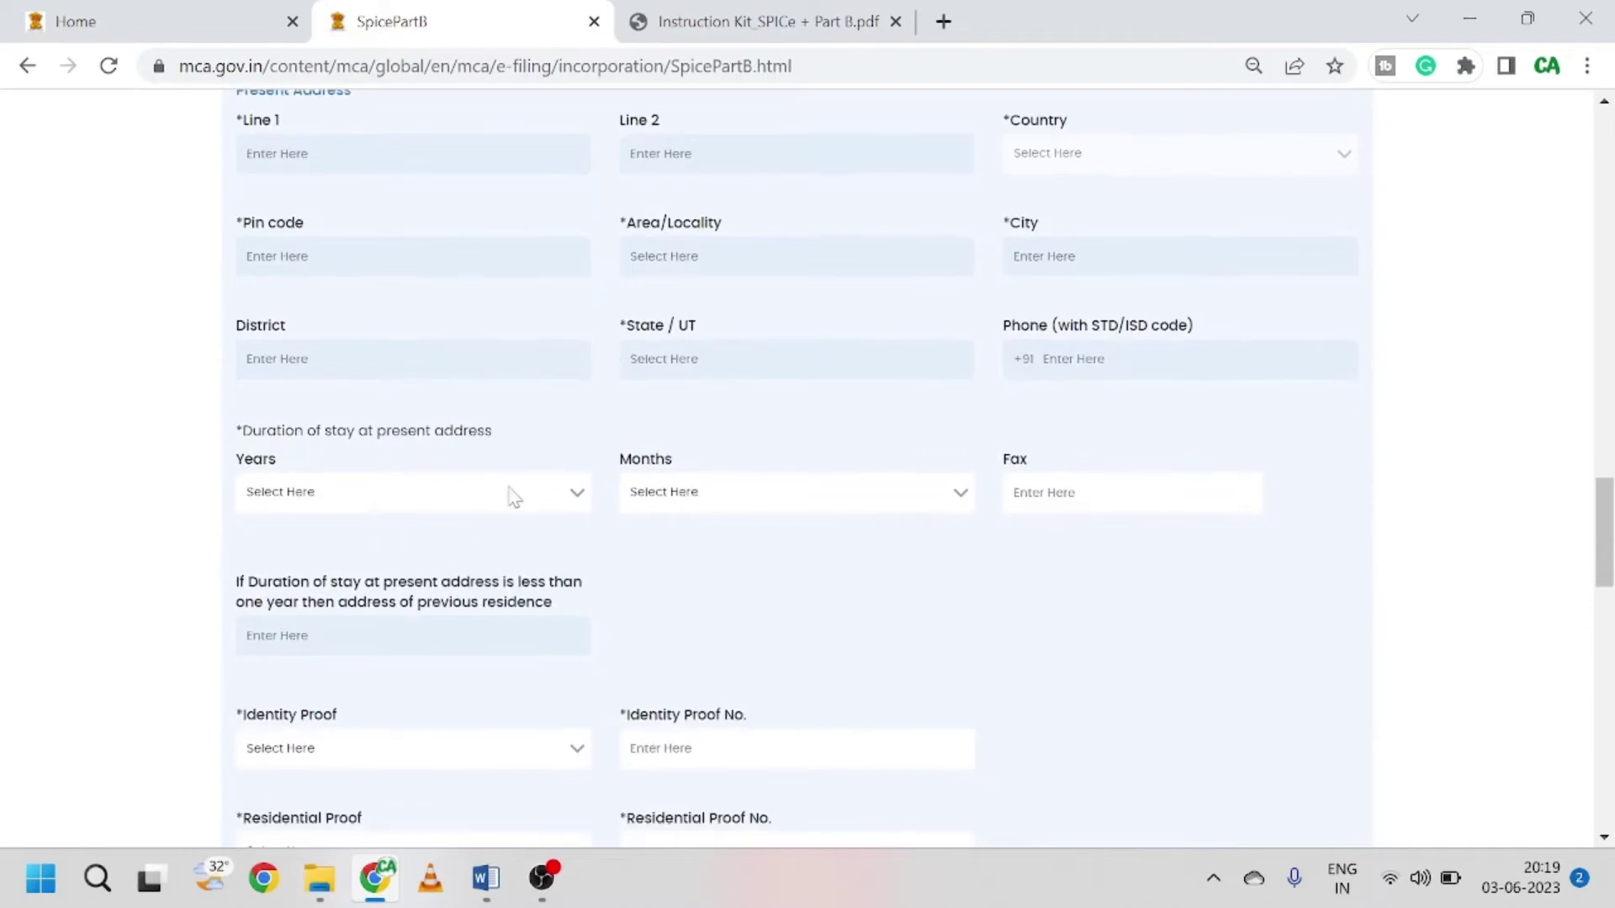
scroll(530, 462, "down", 1)
left_click(515, 367)
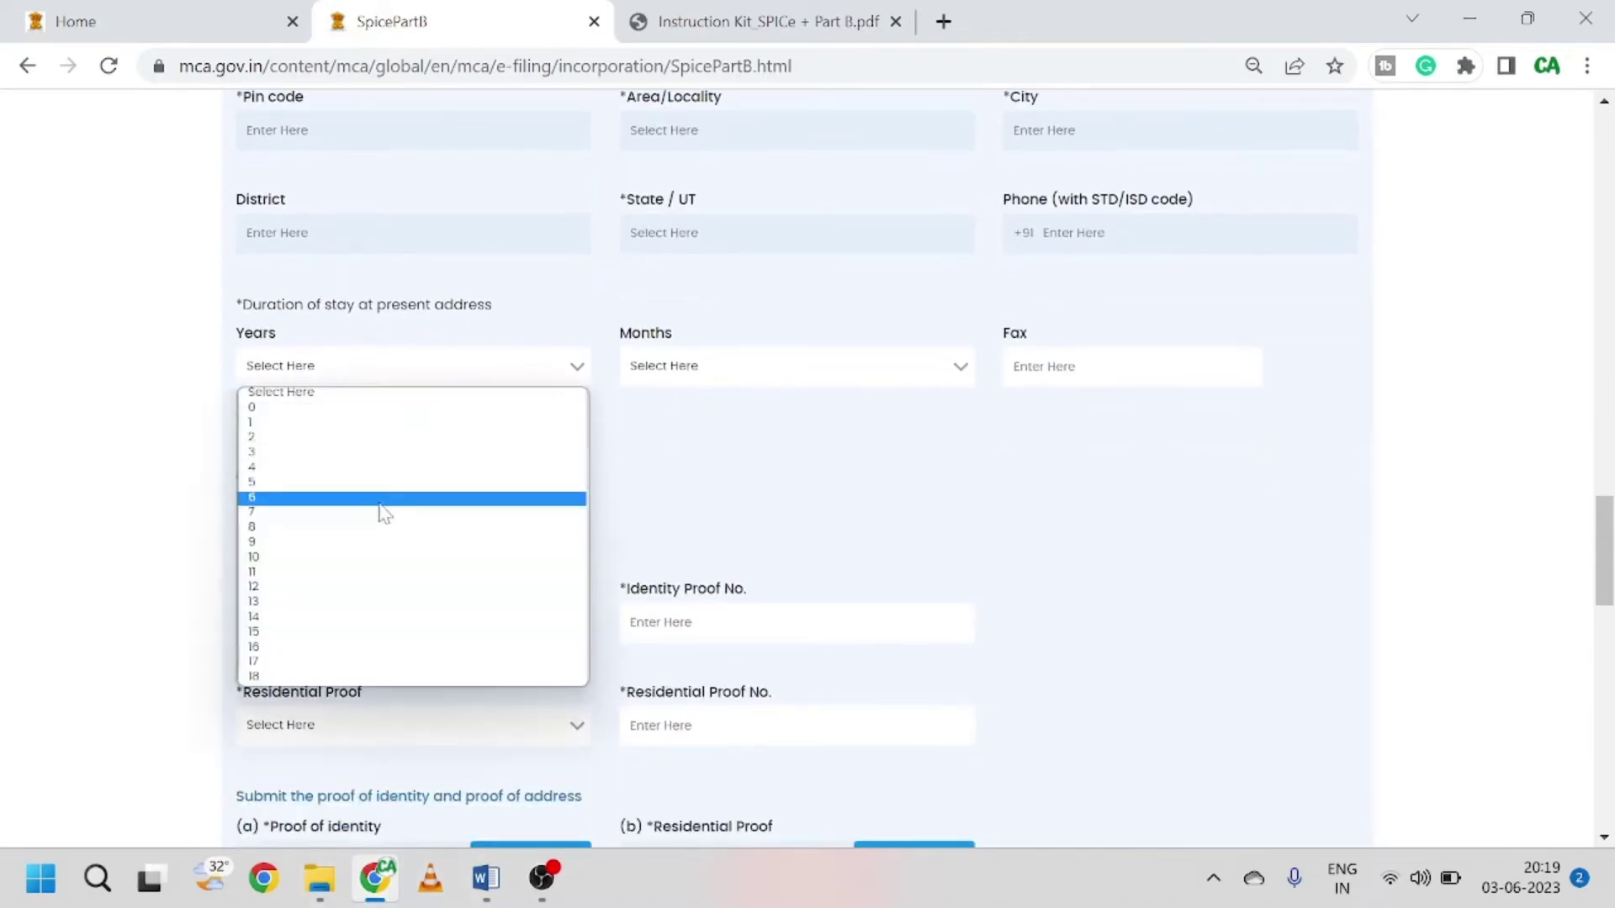
left_click(382, 500)
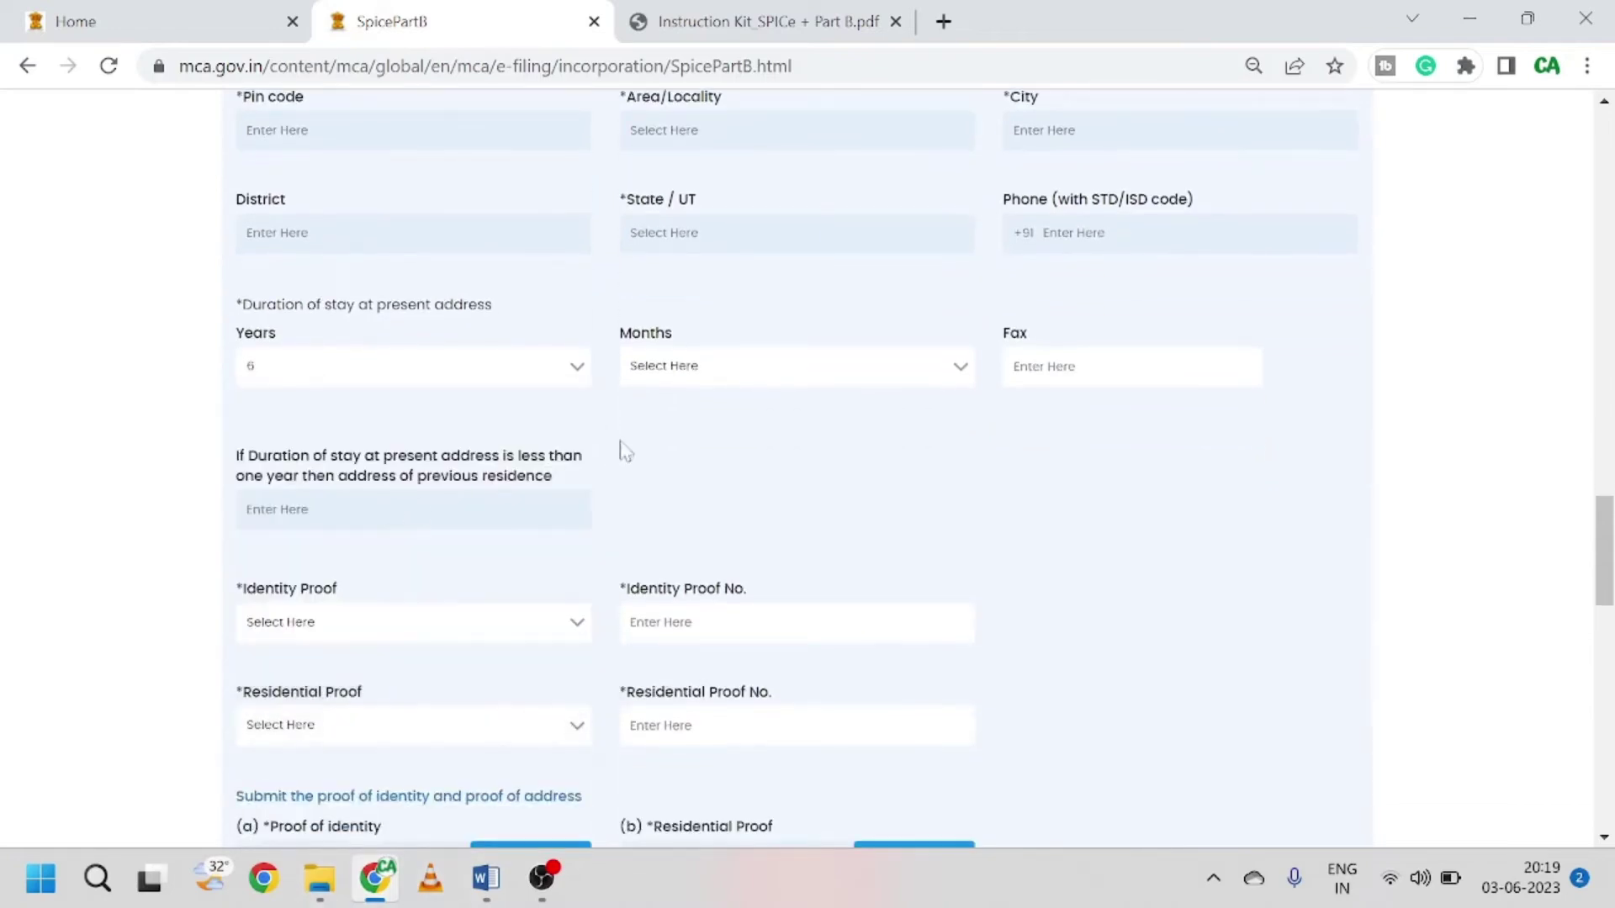
left_click(724, 365)
left_click(703, 422)
Step: Choose Aadhar Card identity proof and Bank Statement residential proof, entering each proof number
scroll(694, 433, "down", 2)
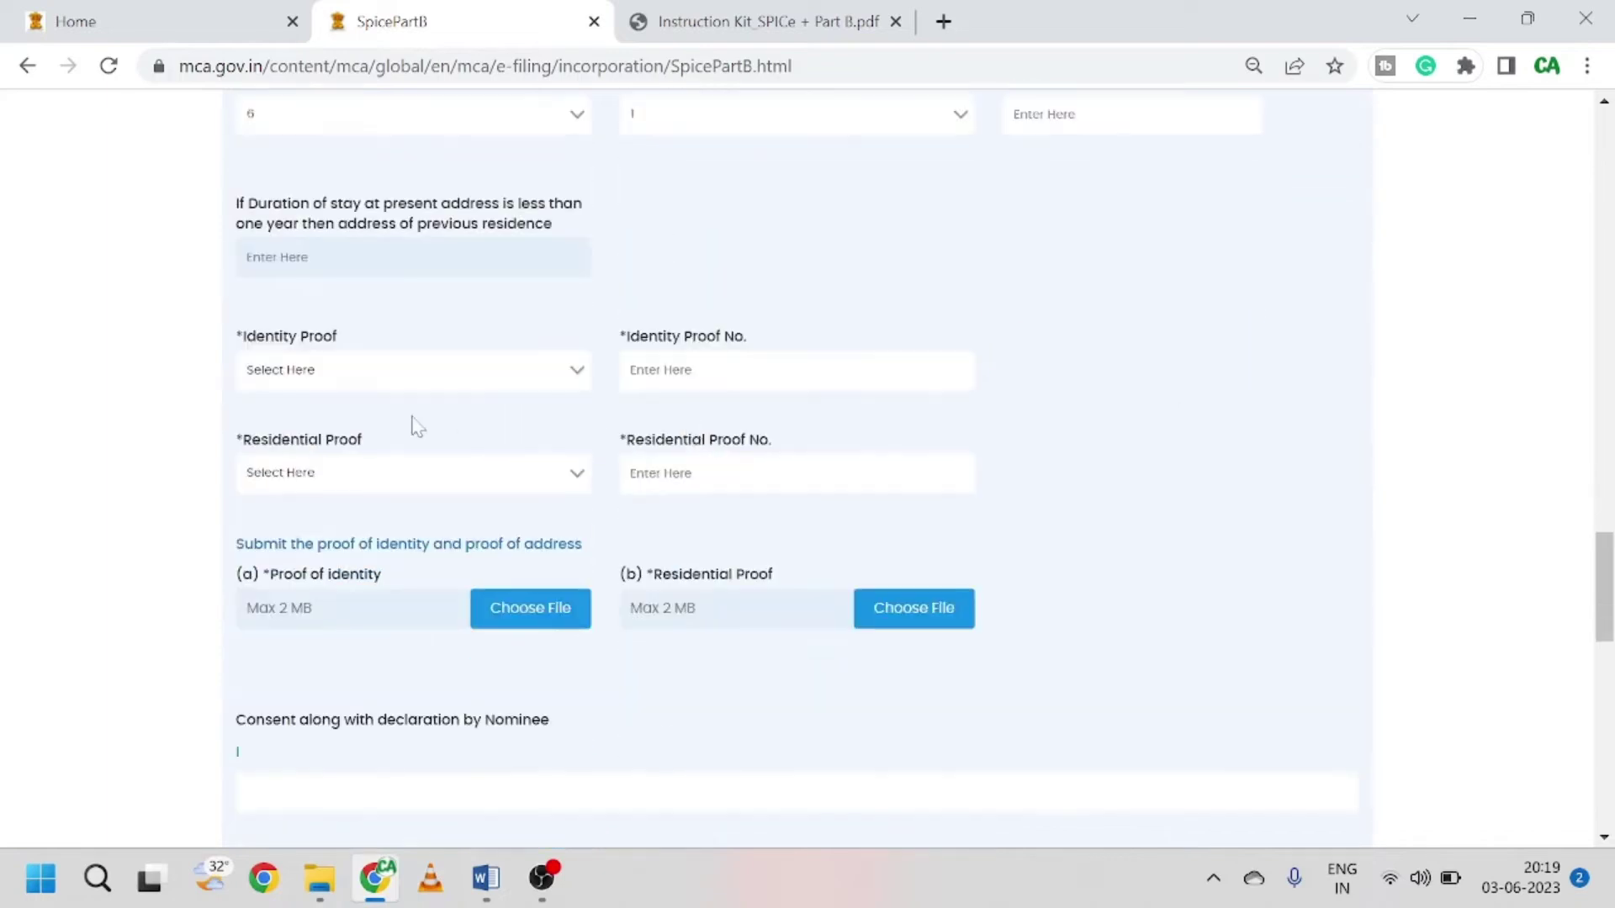
left_click(401, 380)
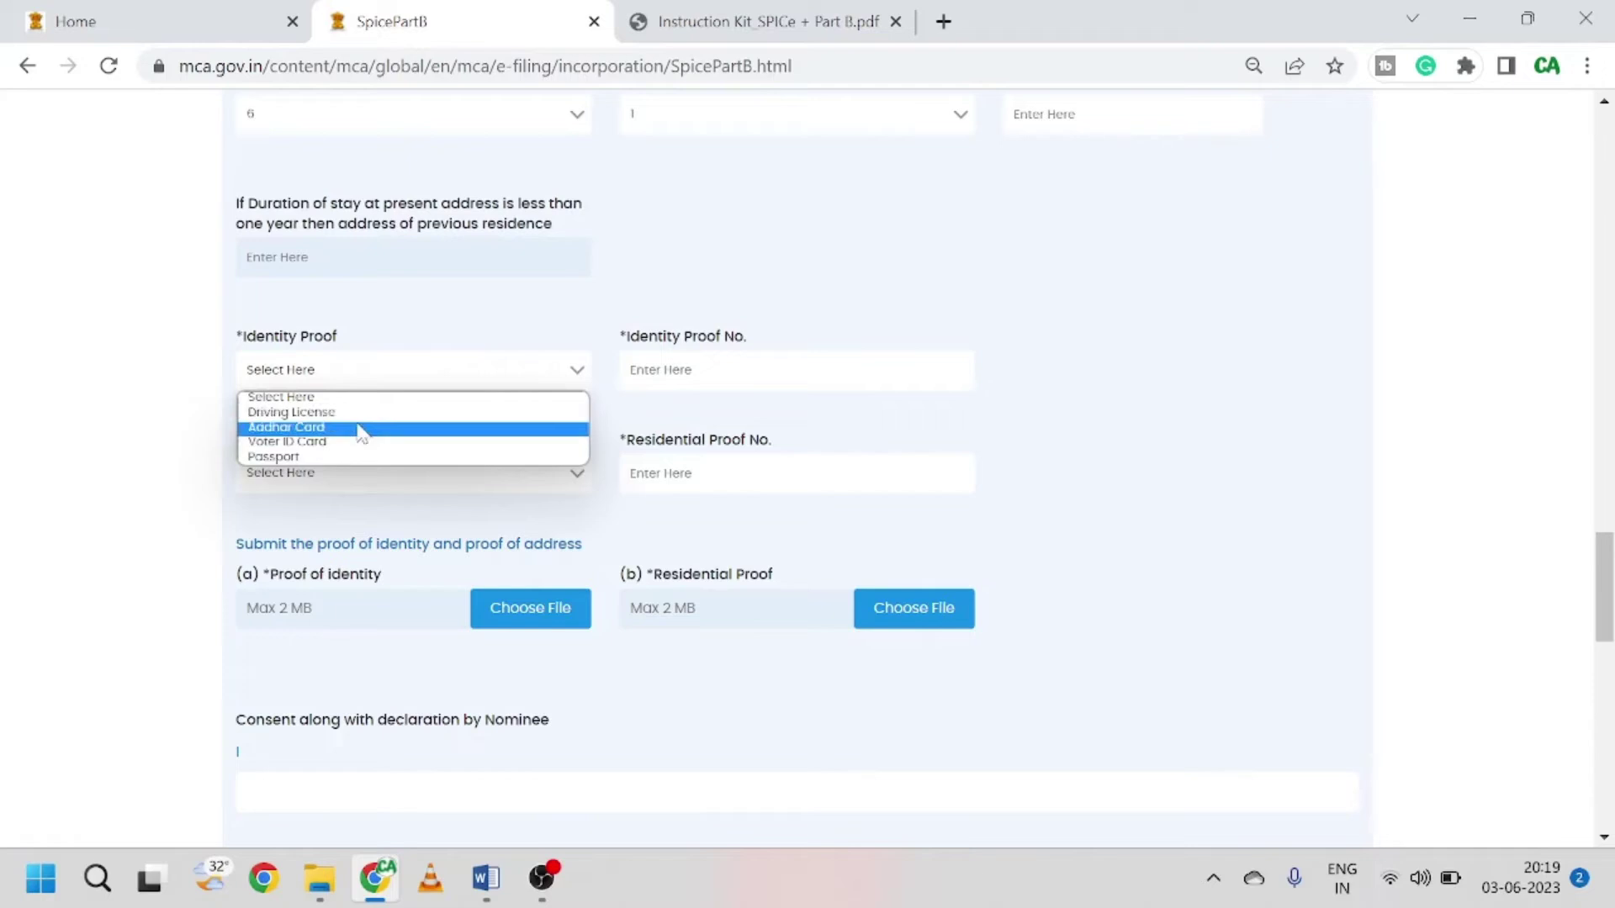
left_click(361, 427)
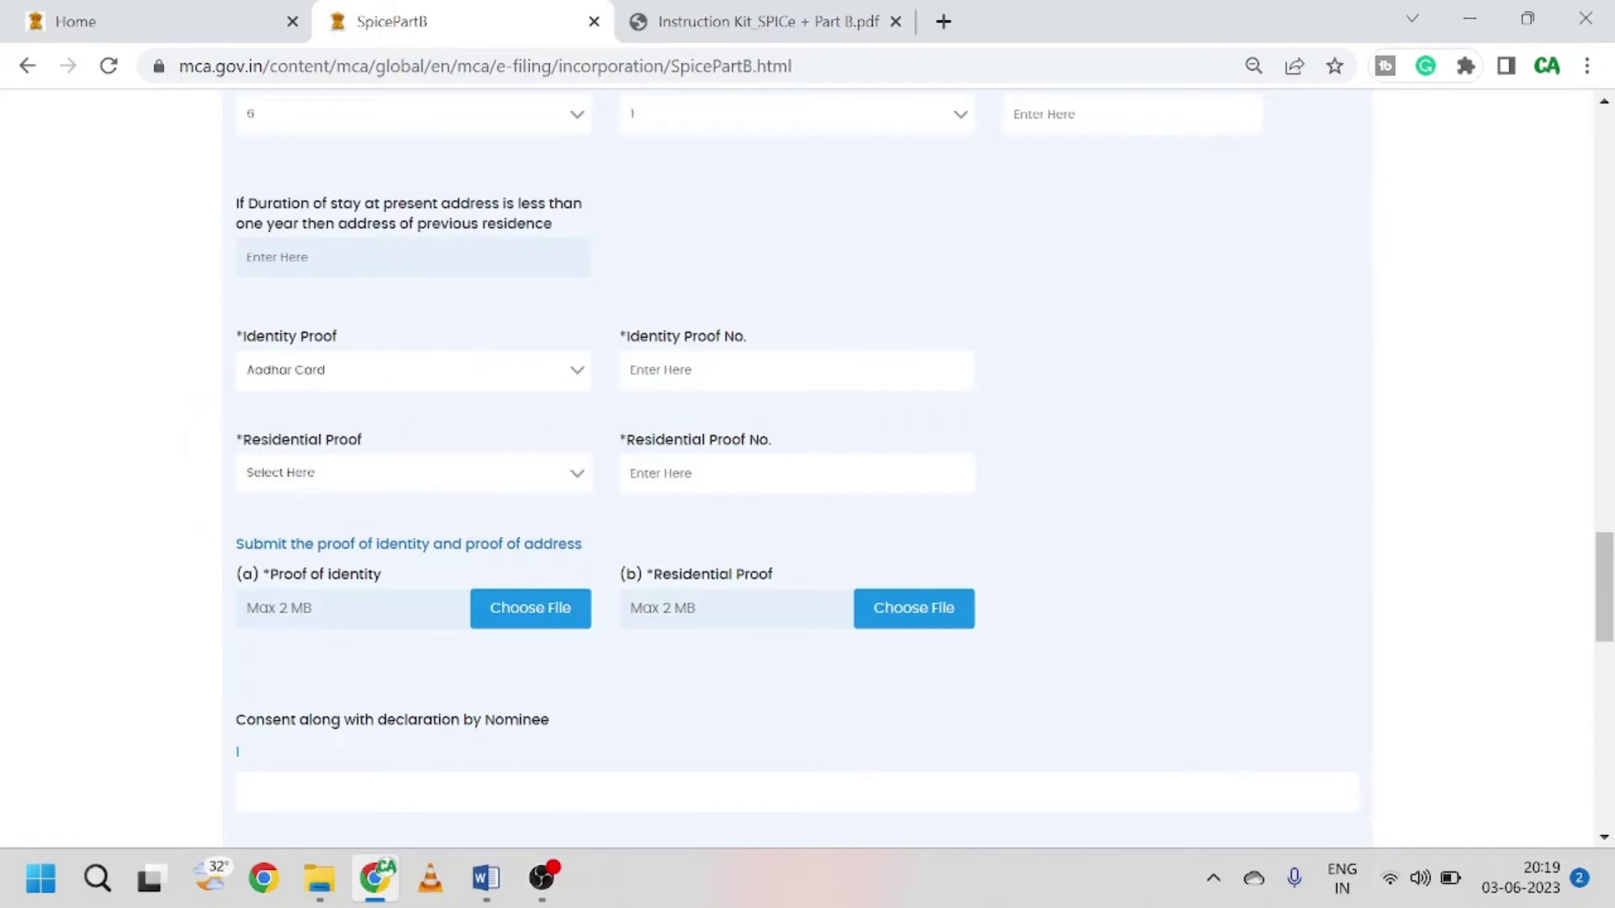
type("12345678")
left_click(388, 488)
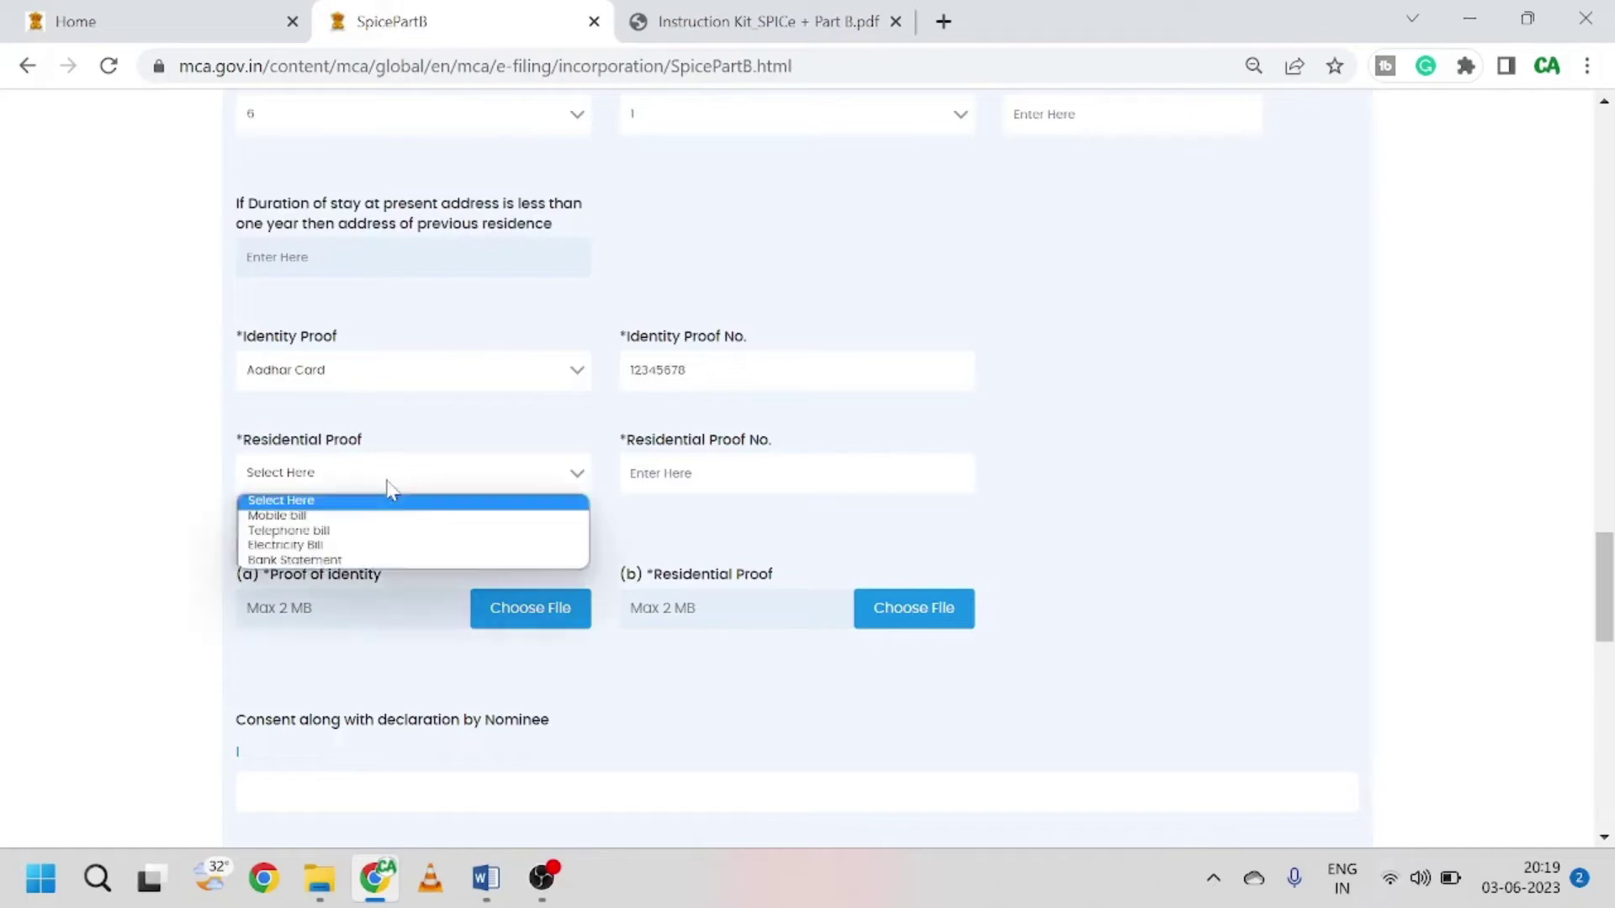
left_click(380, 561)
type("123456789")
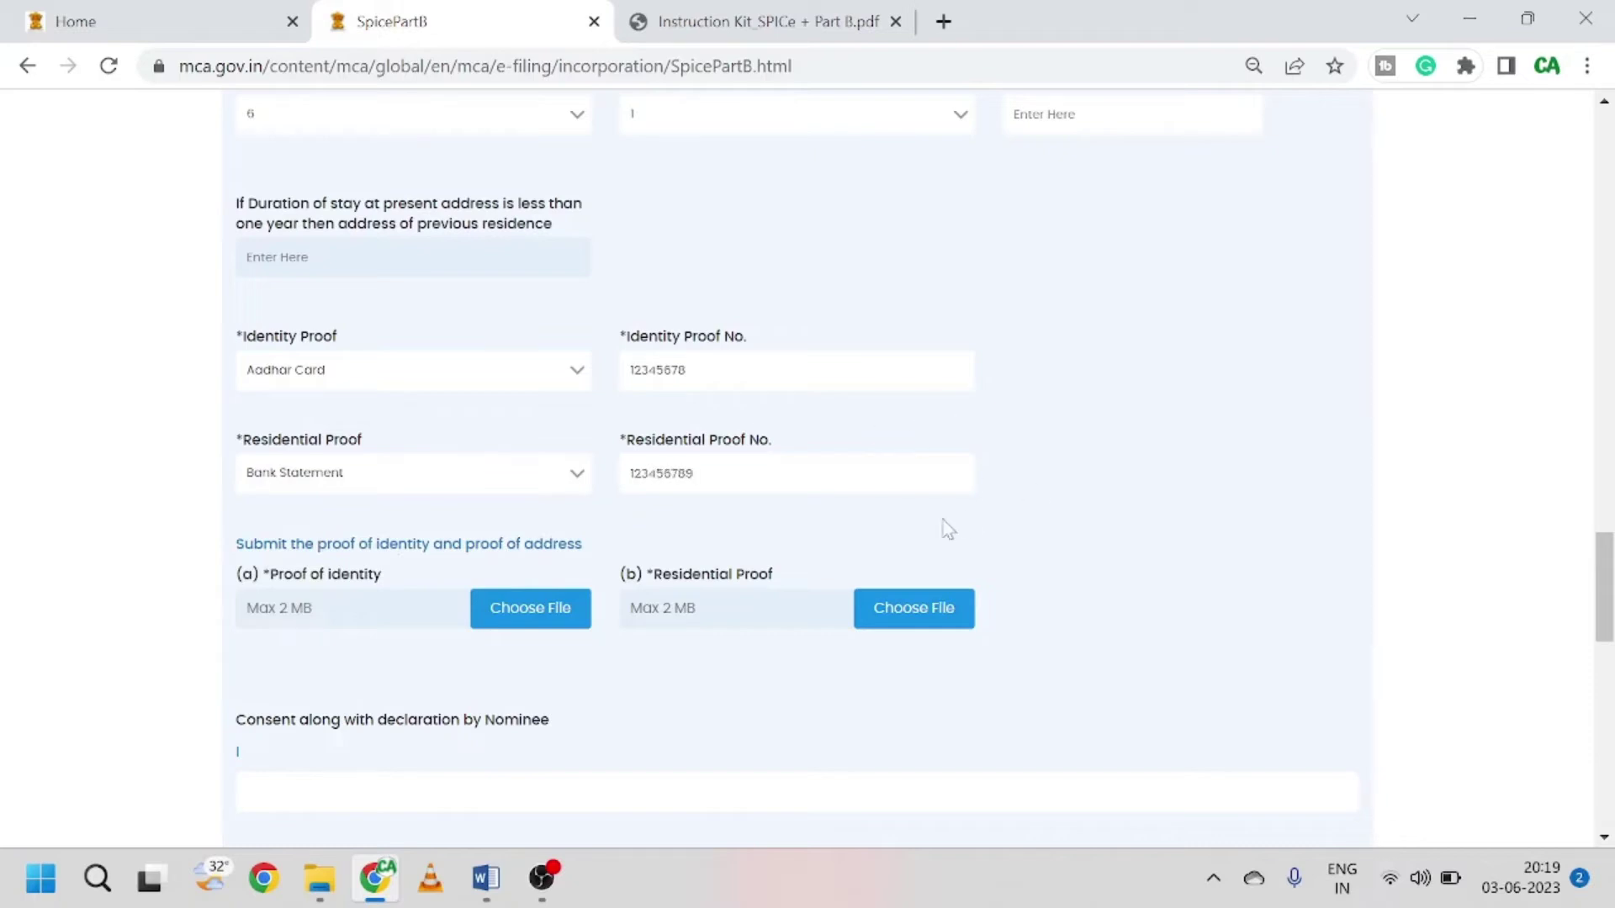
scroll(565, 492, "down", 3)
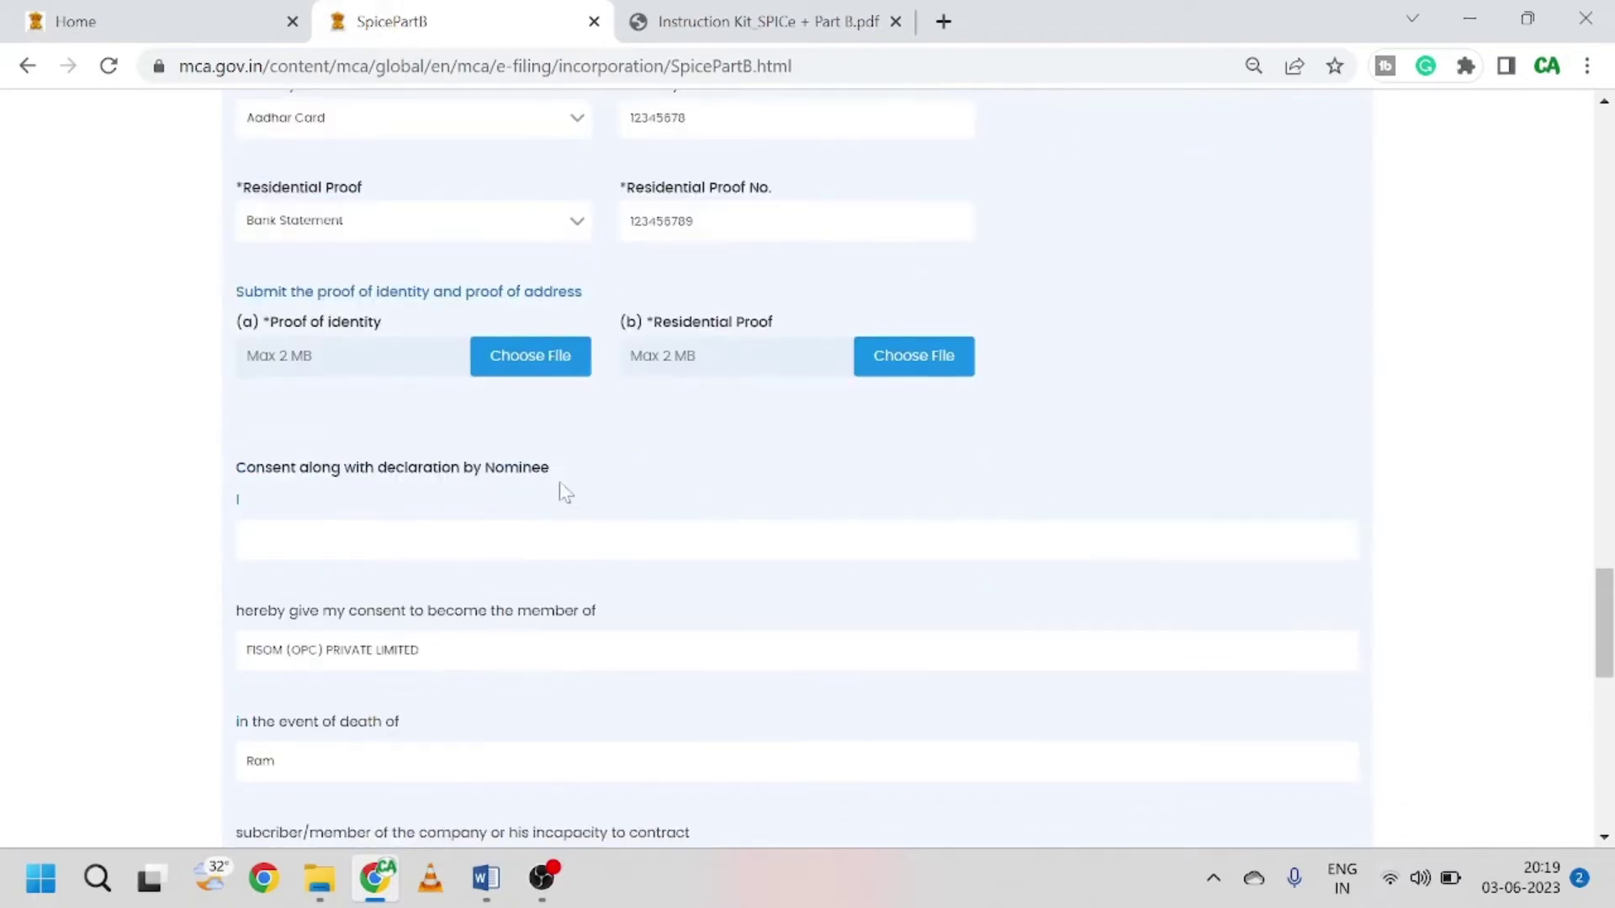
Step: Attach Aadhar Nominee as identity proof and Bank Statemts Nominee as residential proof
left_click(545, 370)
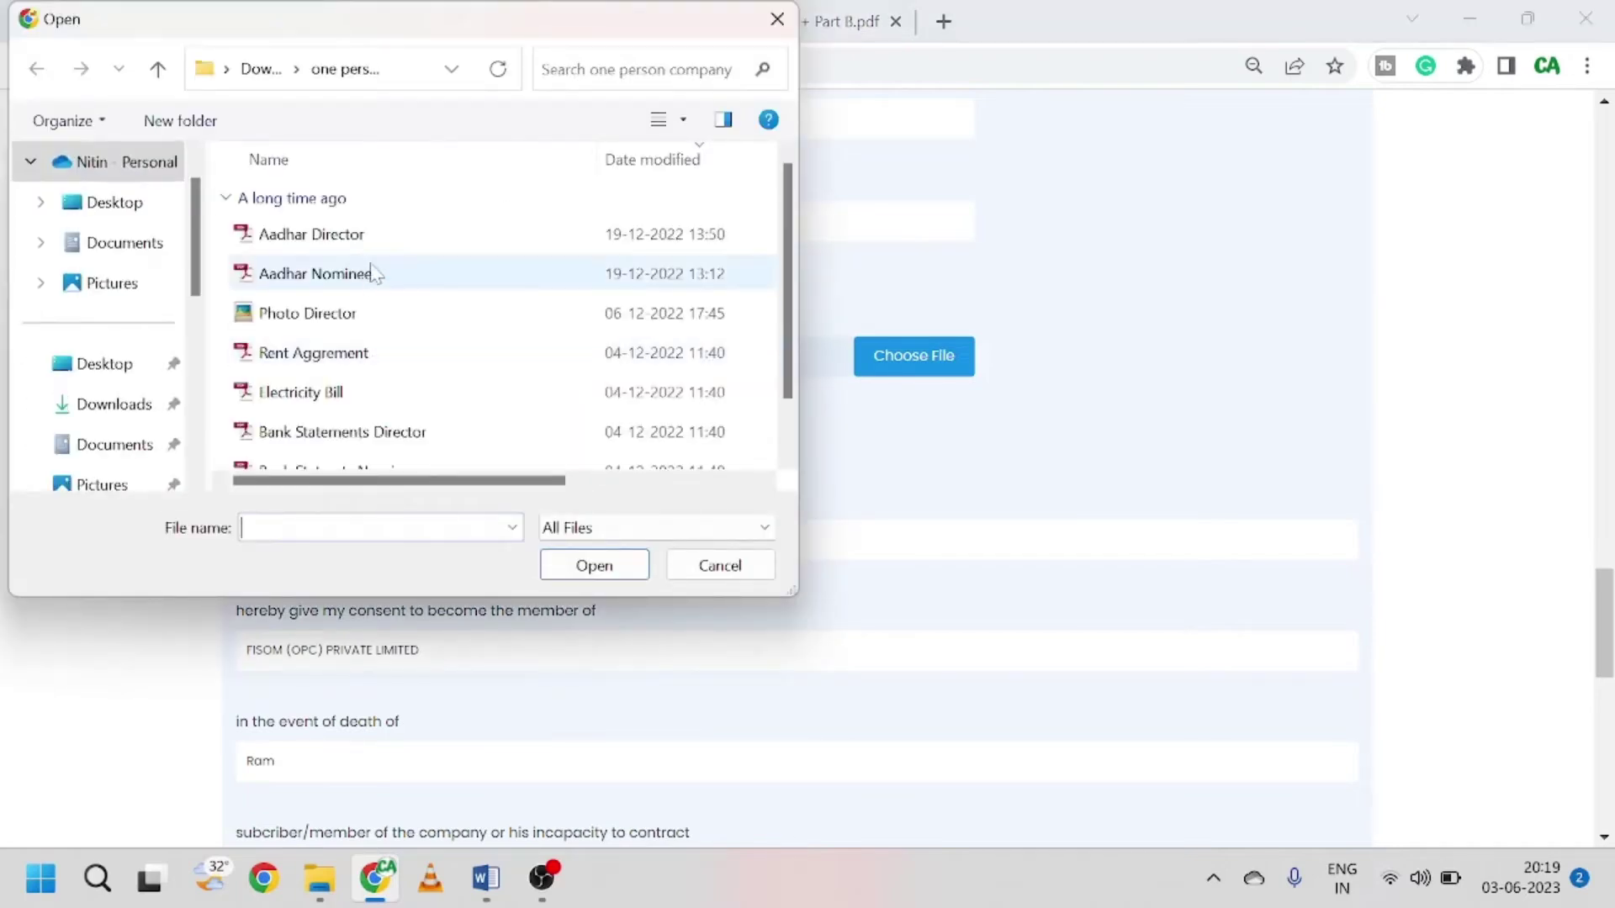
left_click(371, 274)
left_click(592, 565)
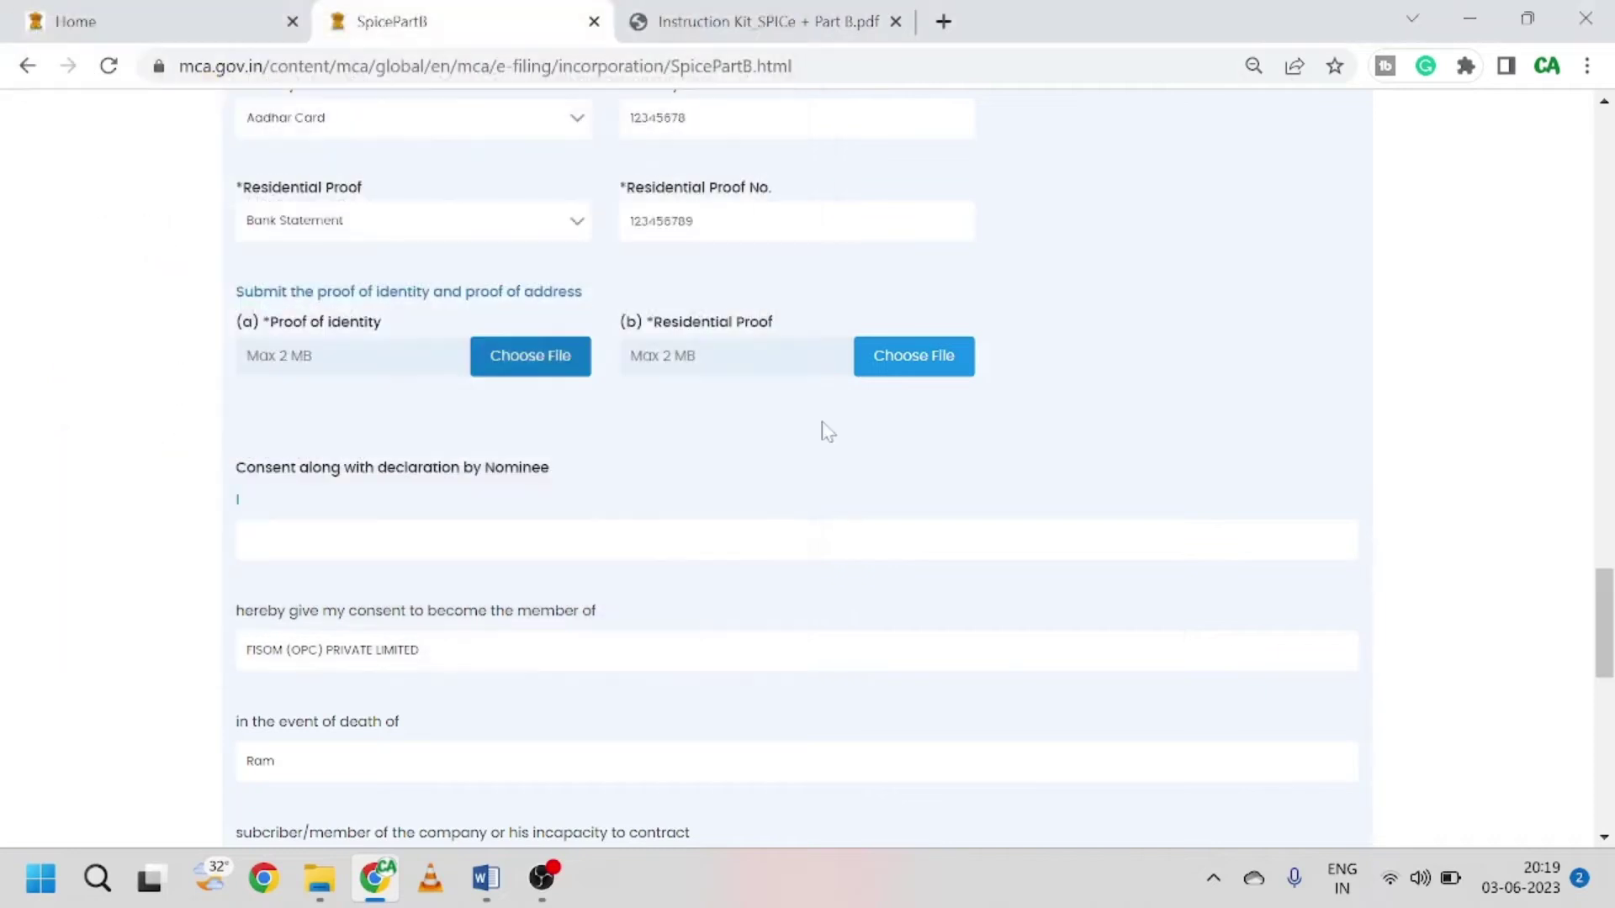
left_click(925, 363)
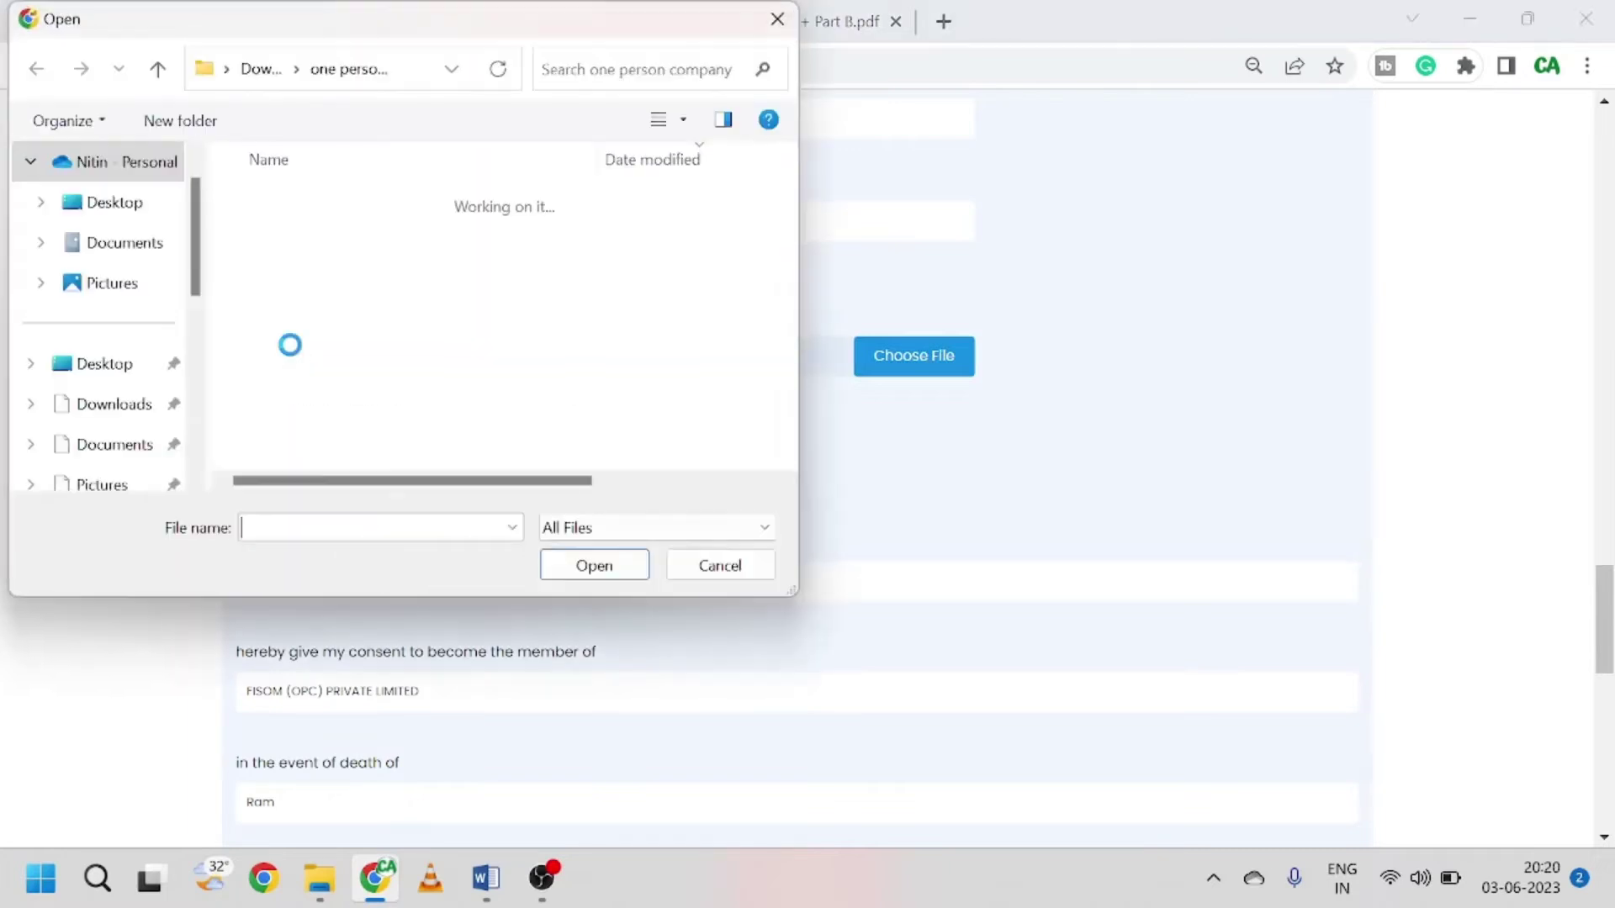
left_click(356, 351)
scroll(355, 417, "down", 1)
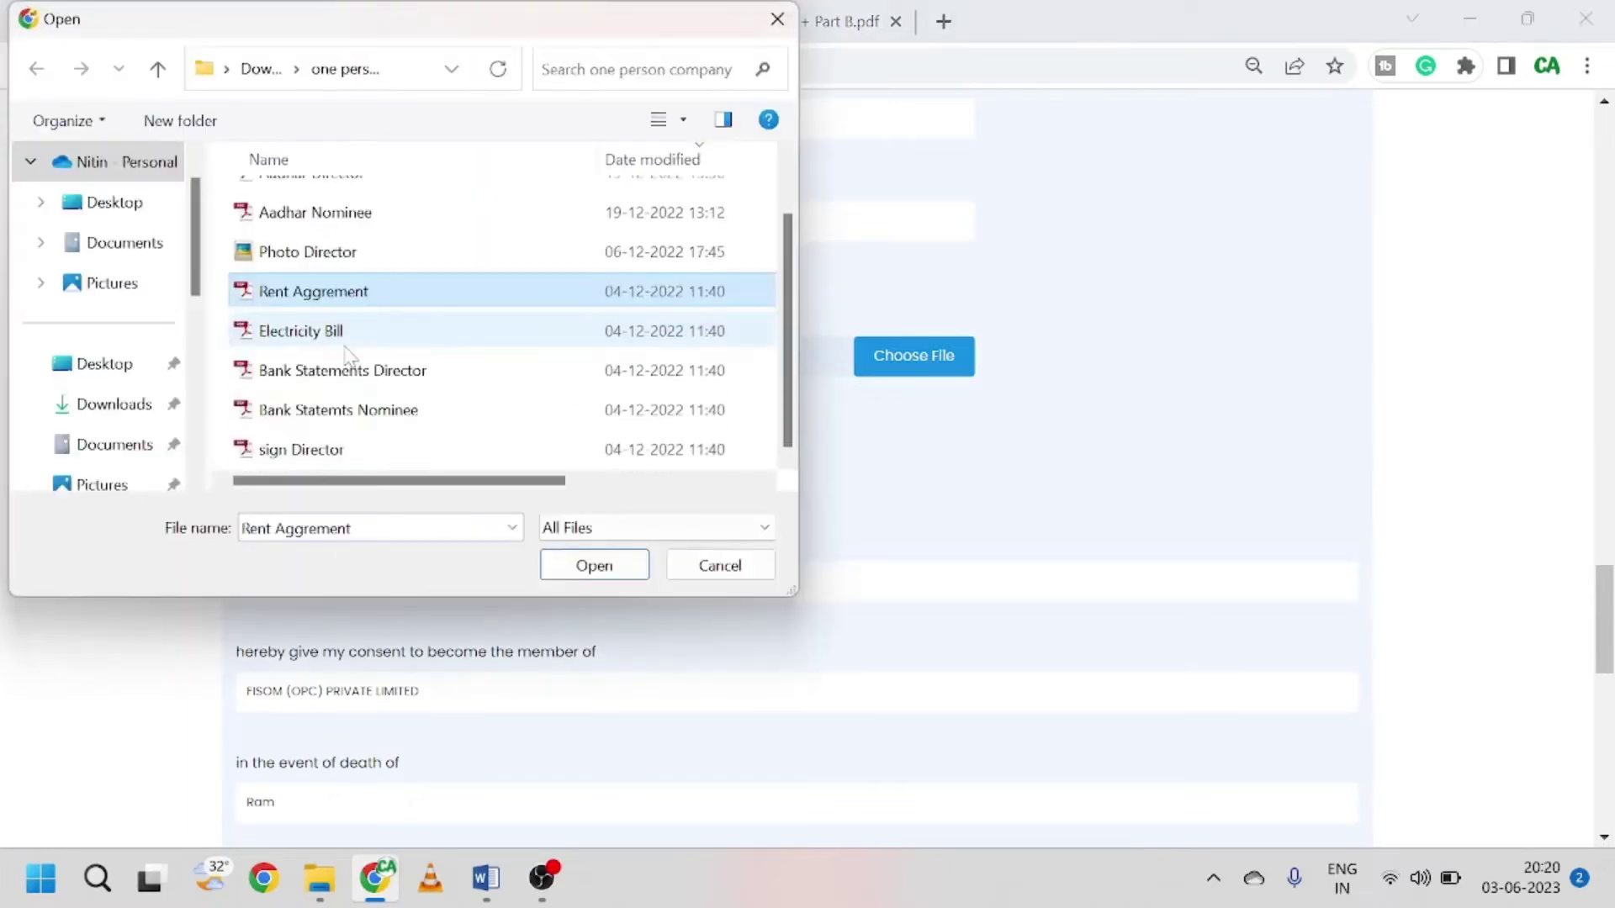
left_click(386, 414)
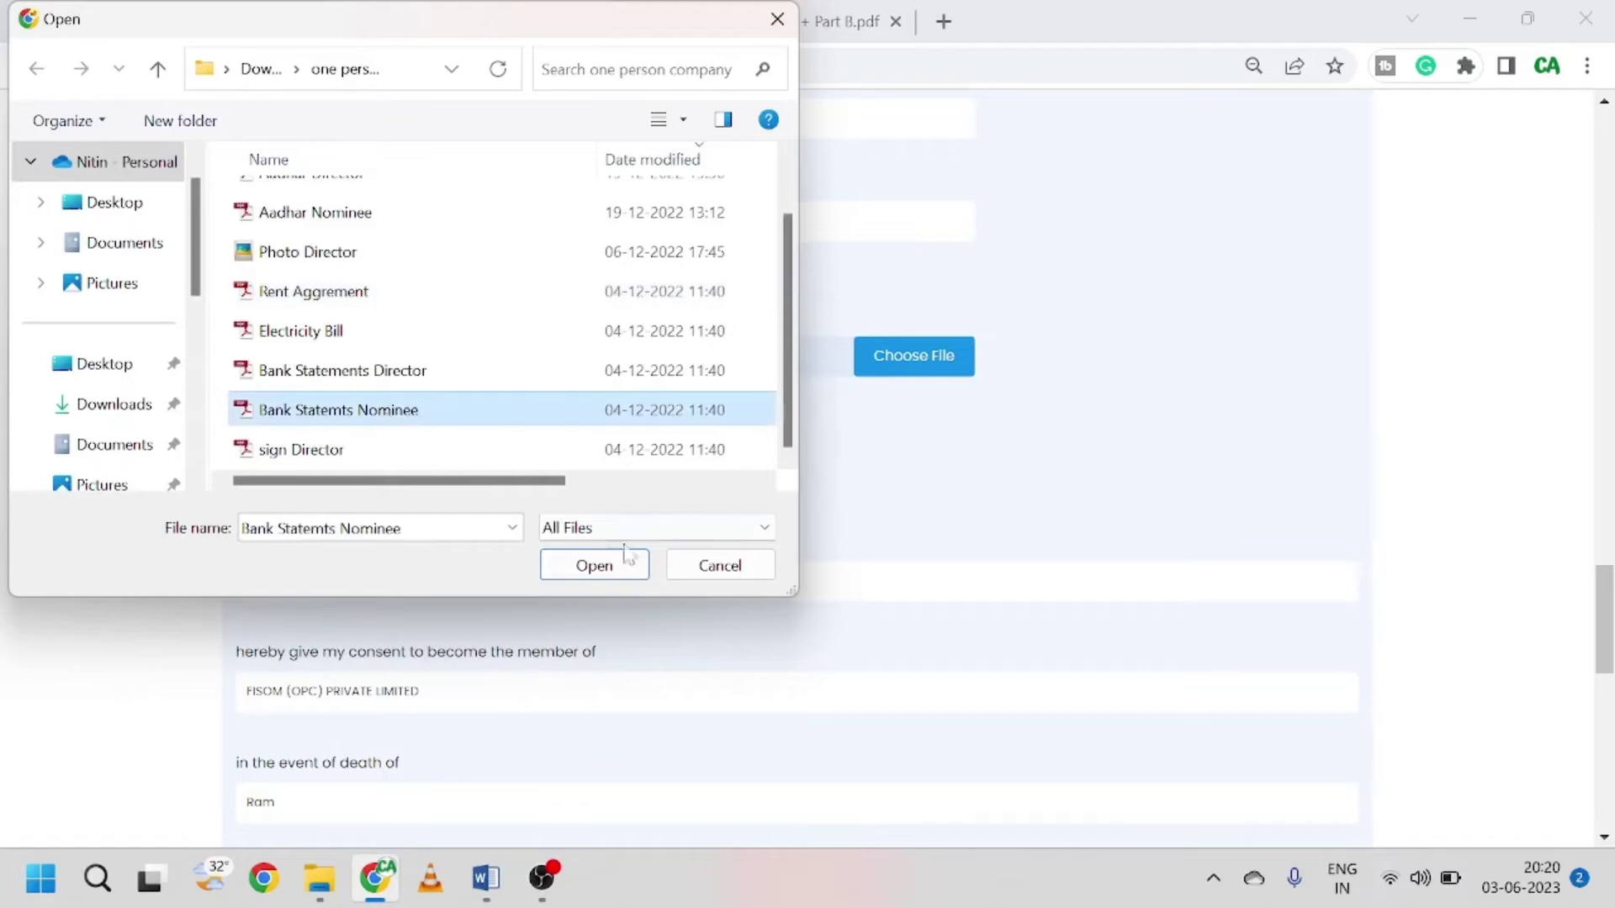
left_click(631, 570)
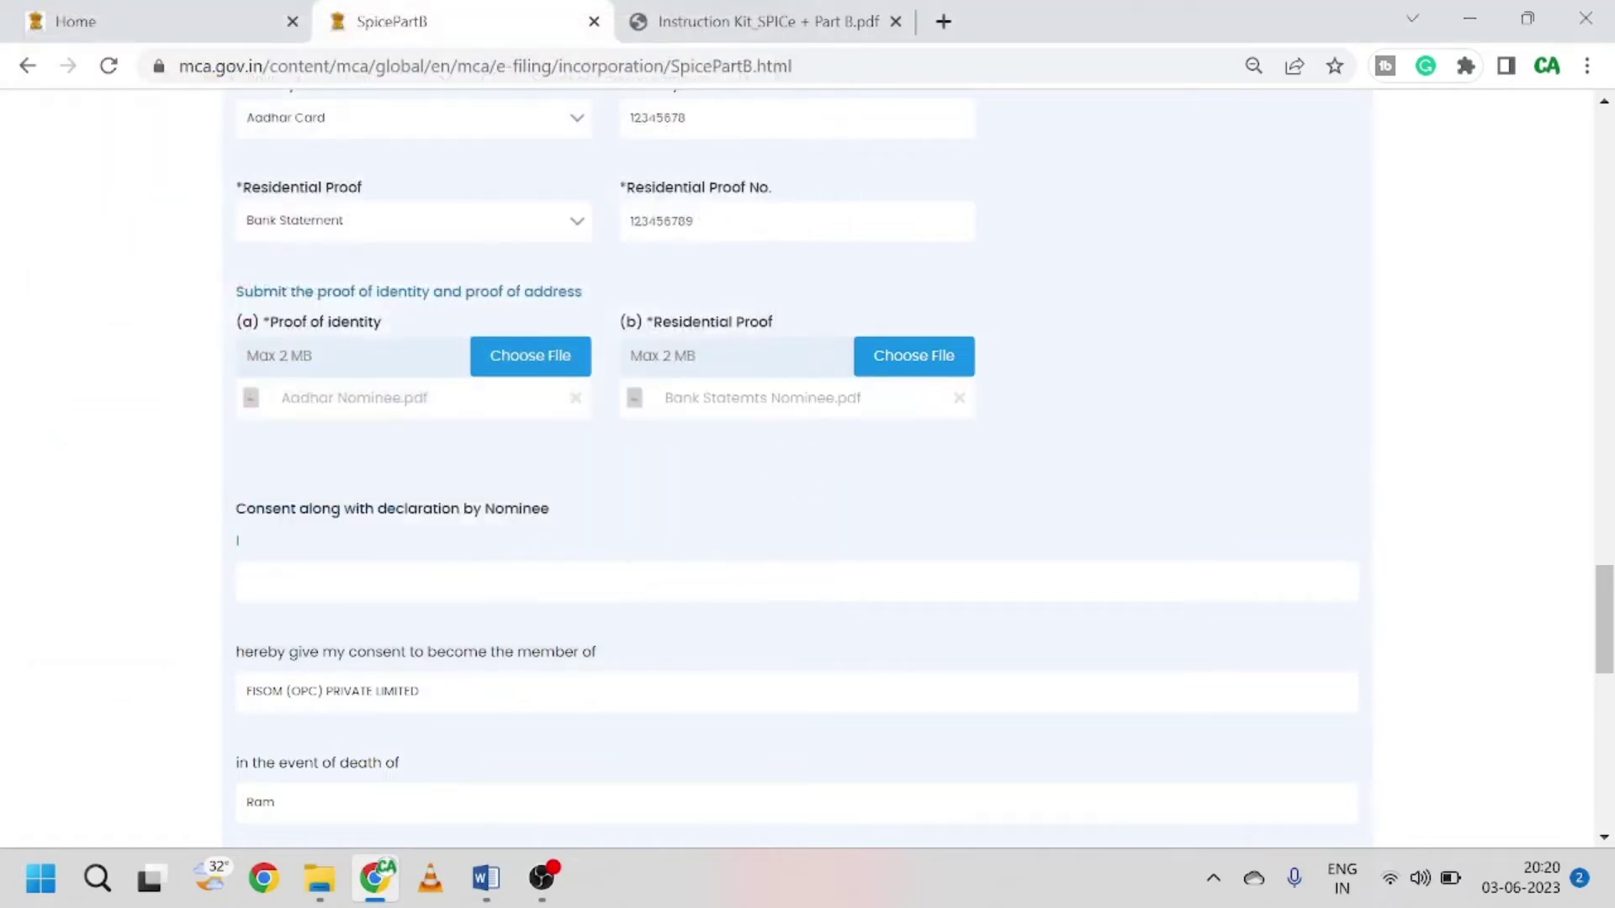
Step: Save the nominee details and move on to the Stamp Duty step
scroll(735, 612, "down", 3)
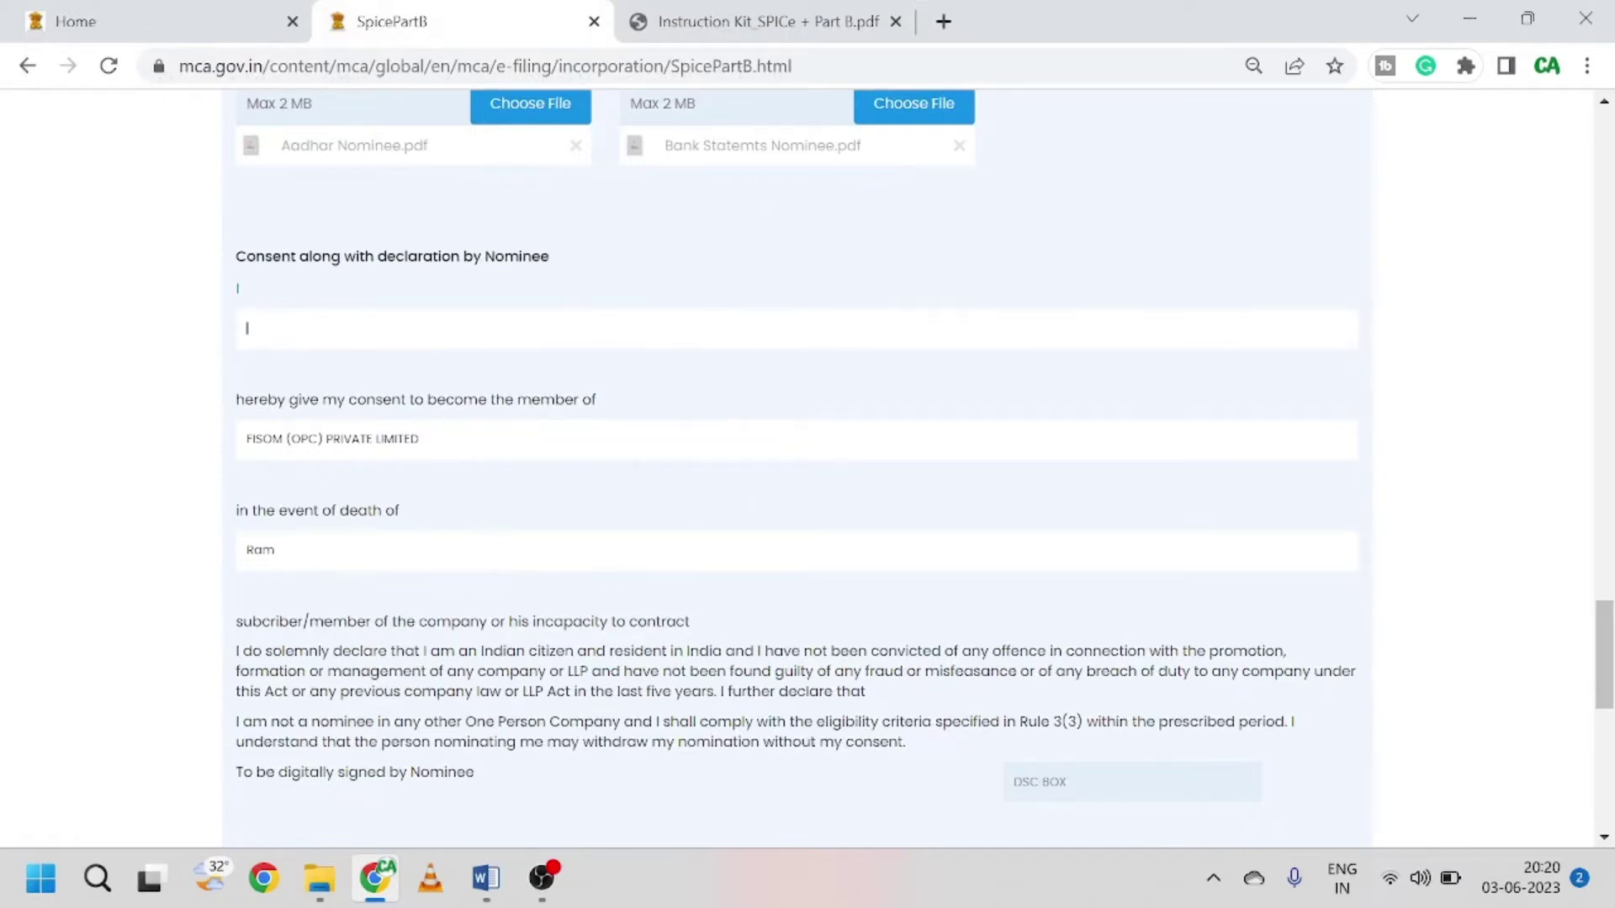
scroll(485, 300, "down", 2)
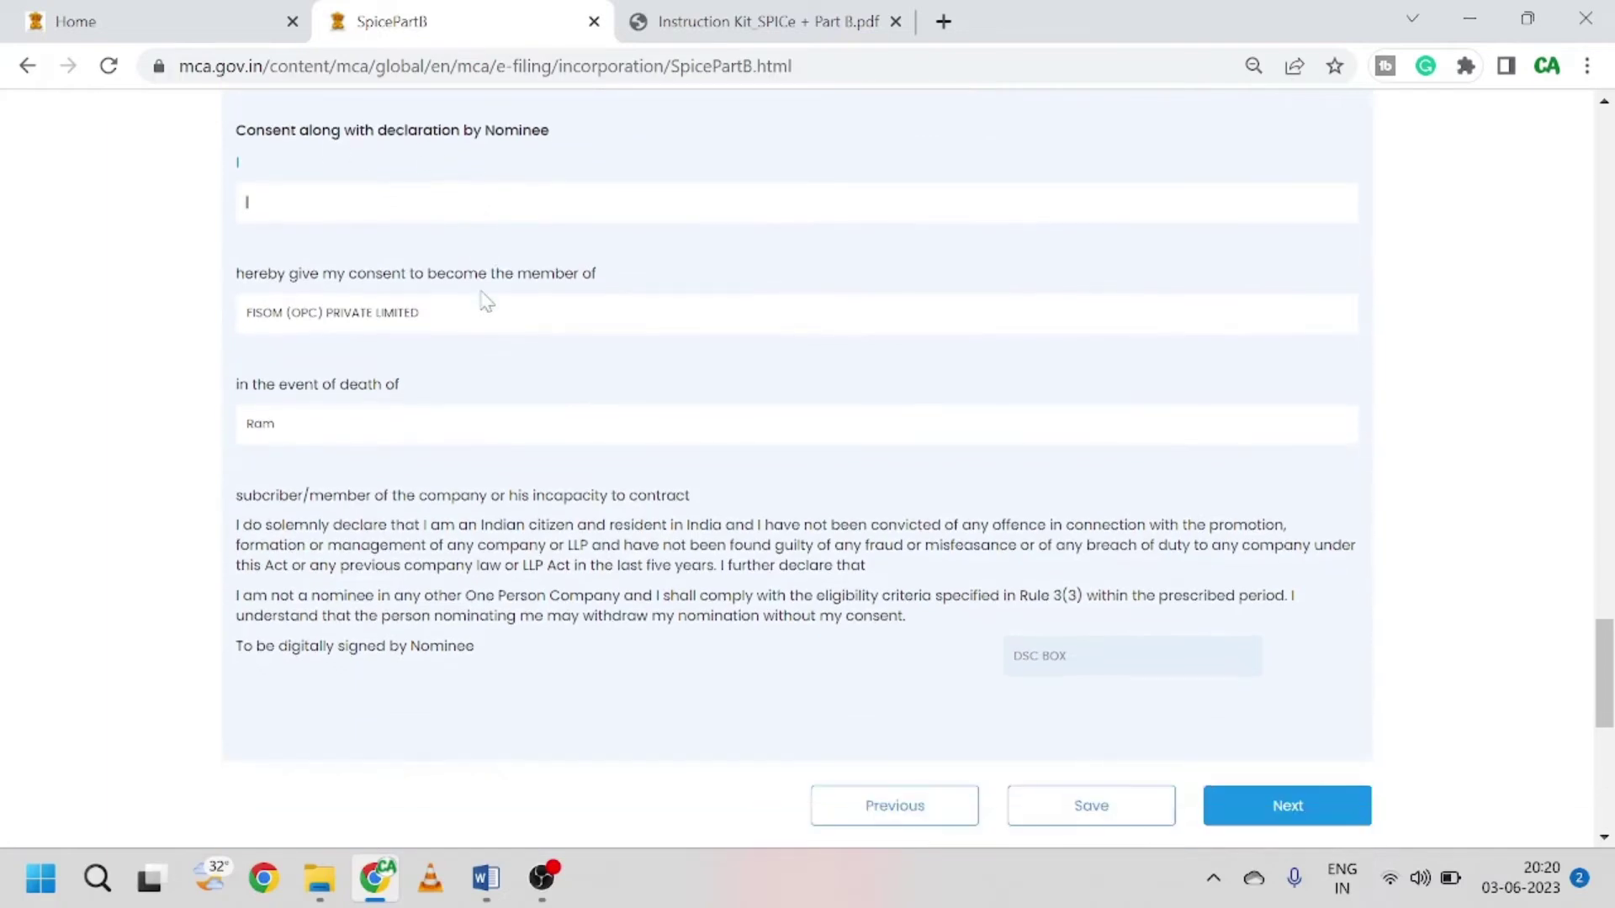
scroll(538, 378, "up", 2)
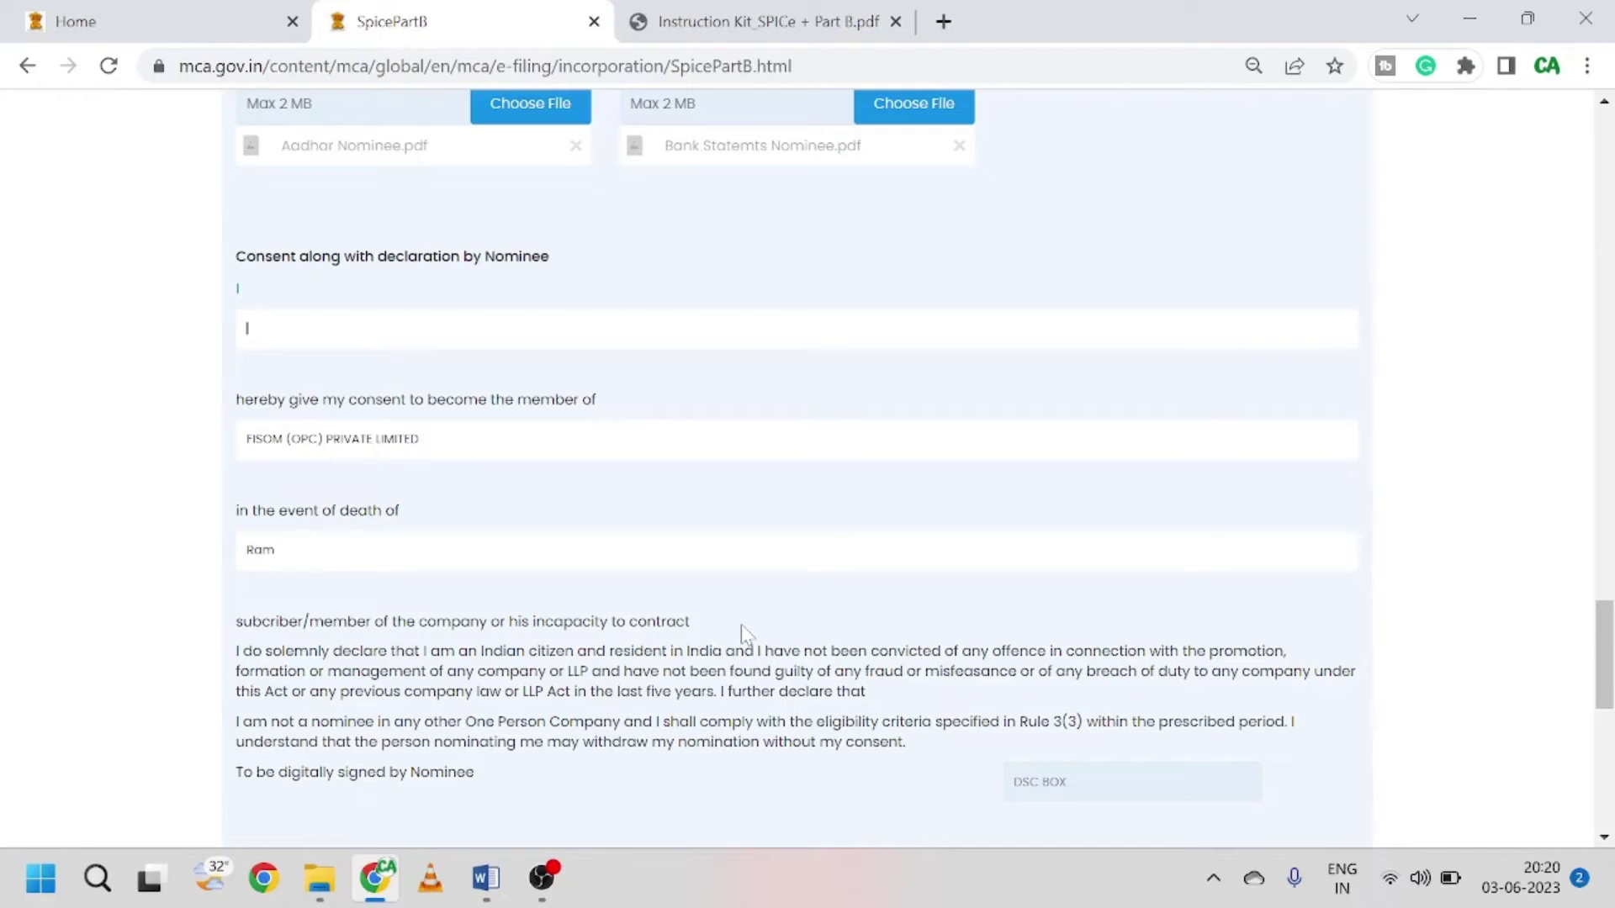
scroll(740, 624, "down", 3)
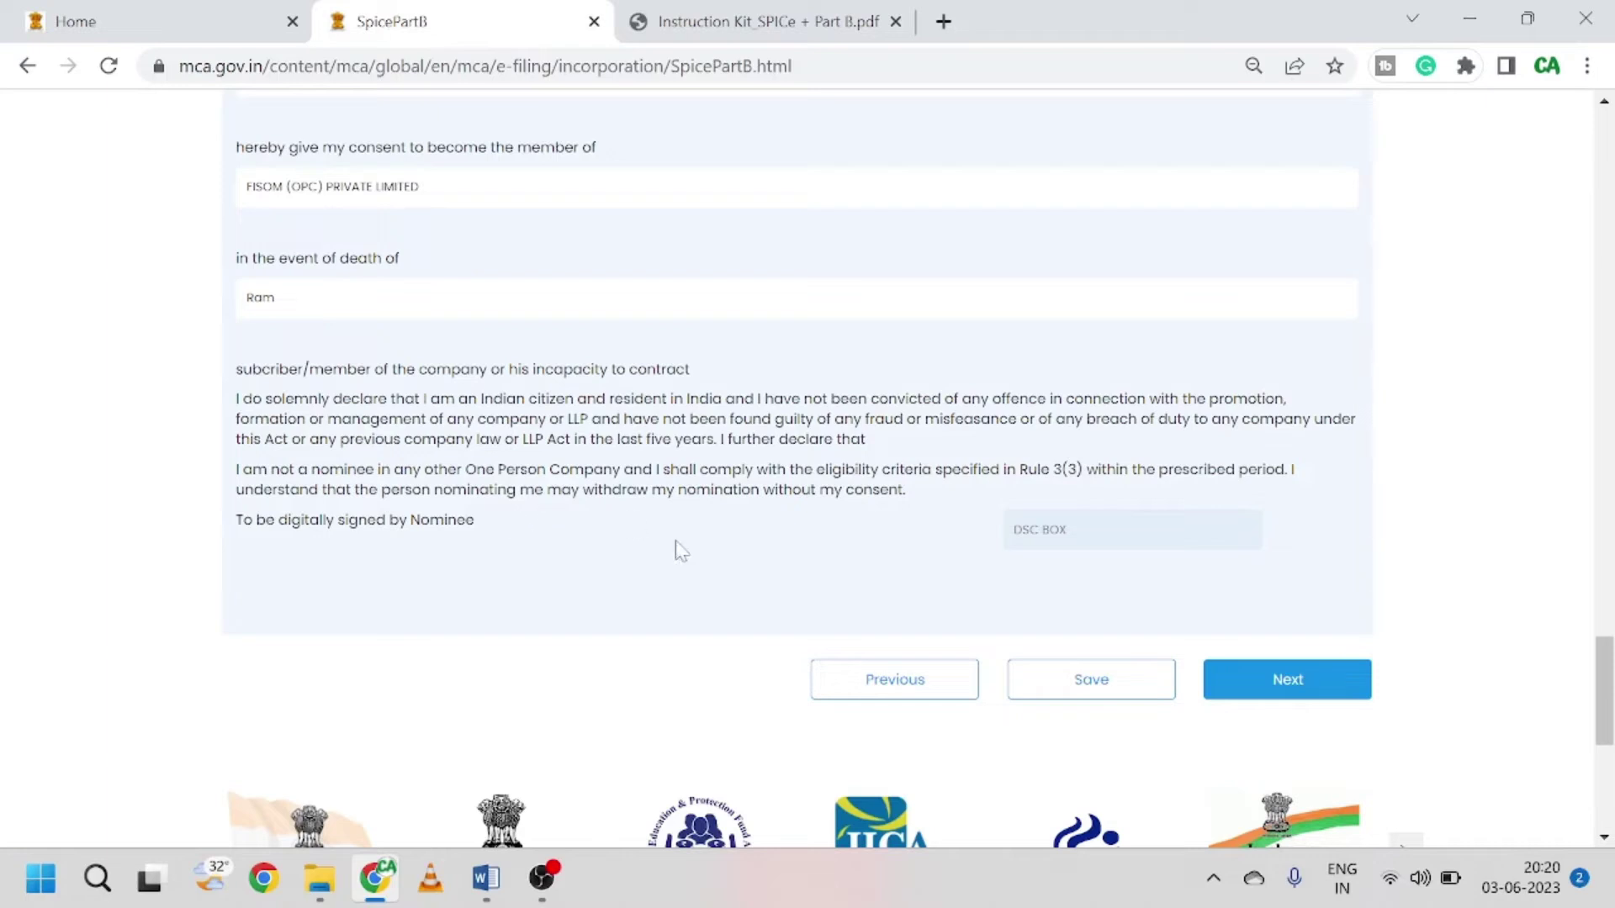
scroll(681, 550, "up", 1)
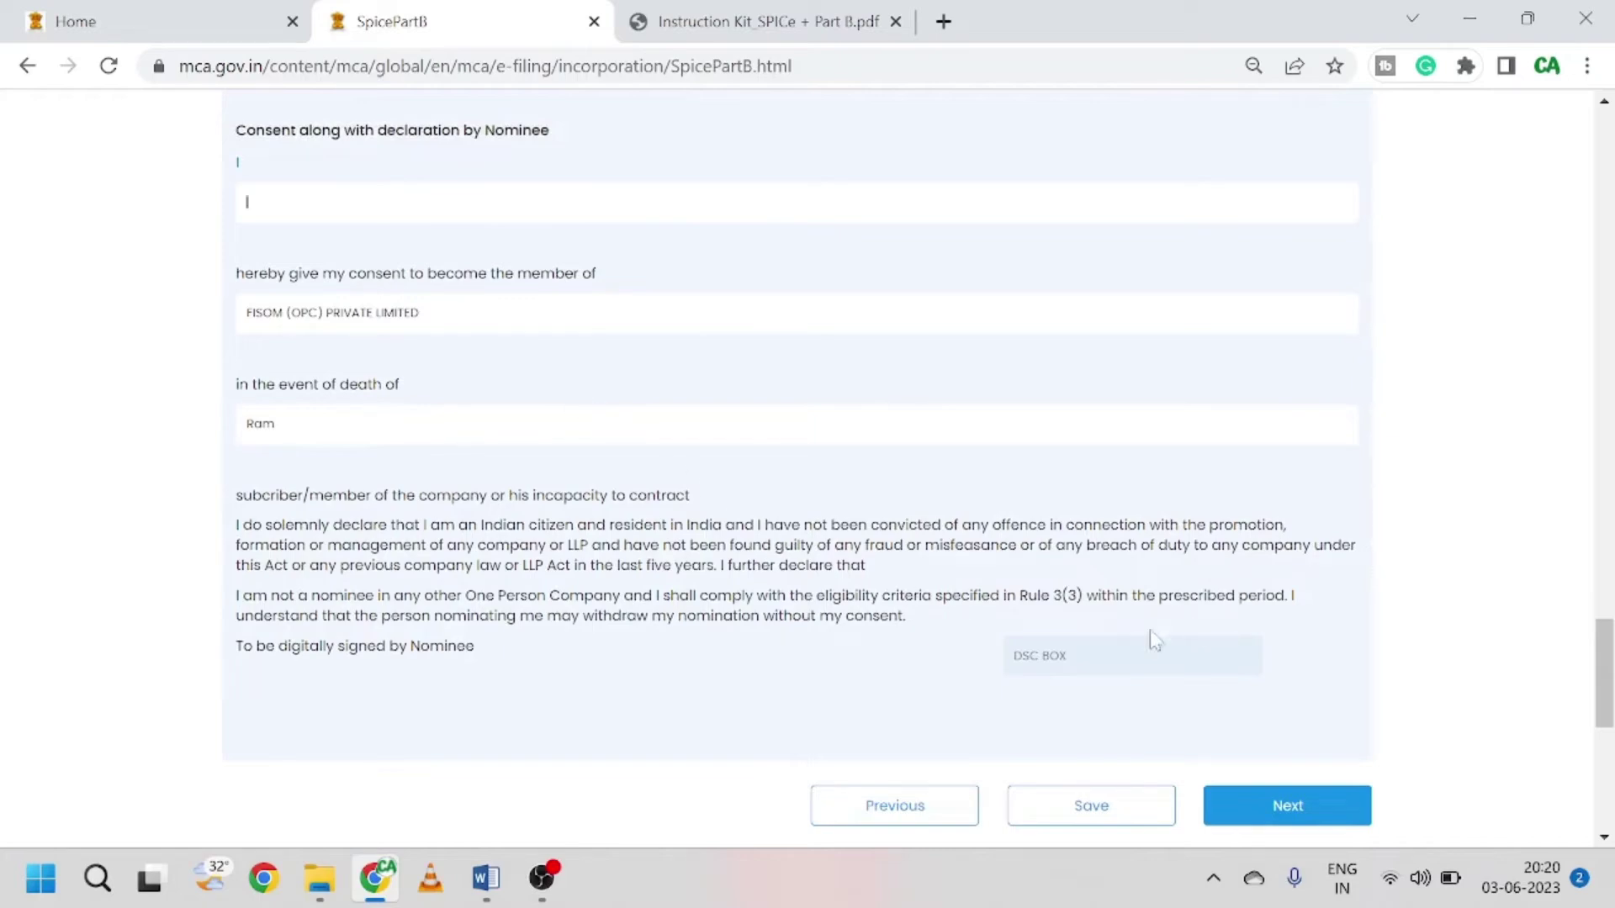
scroll(768, 589, "up", 15)
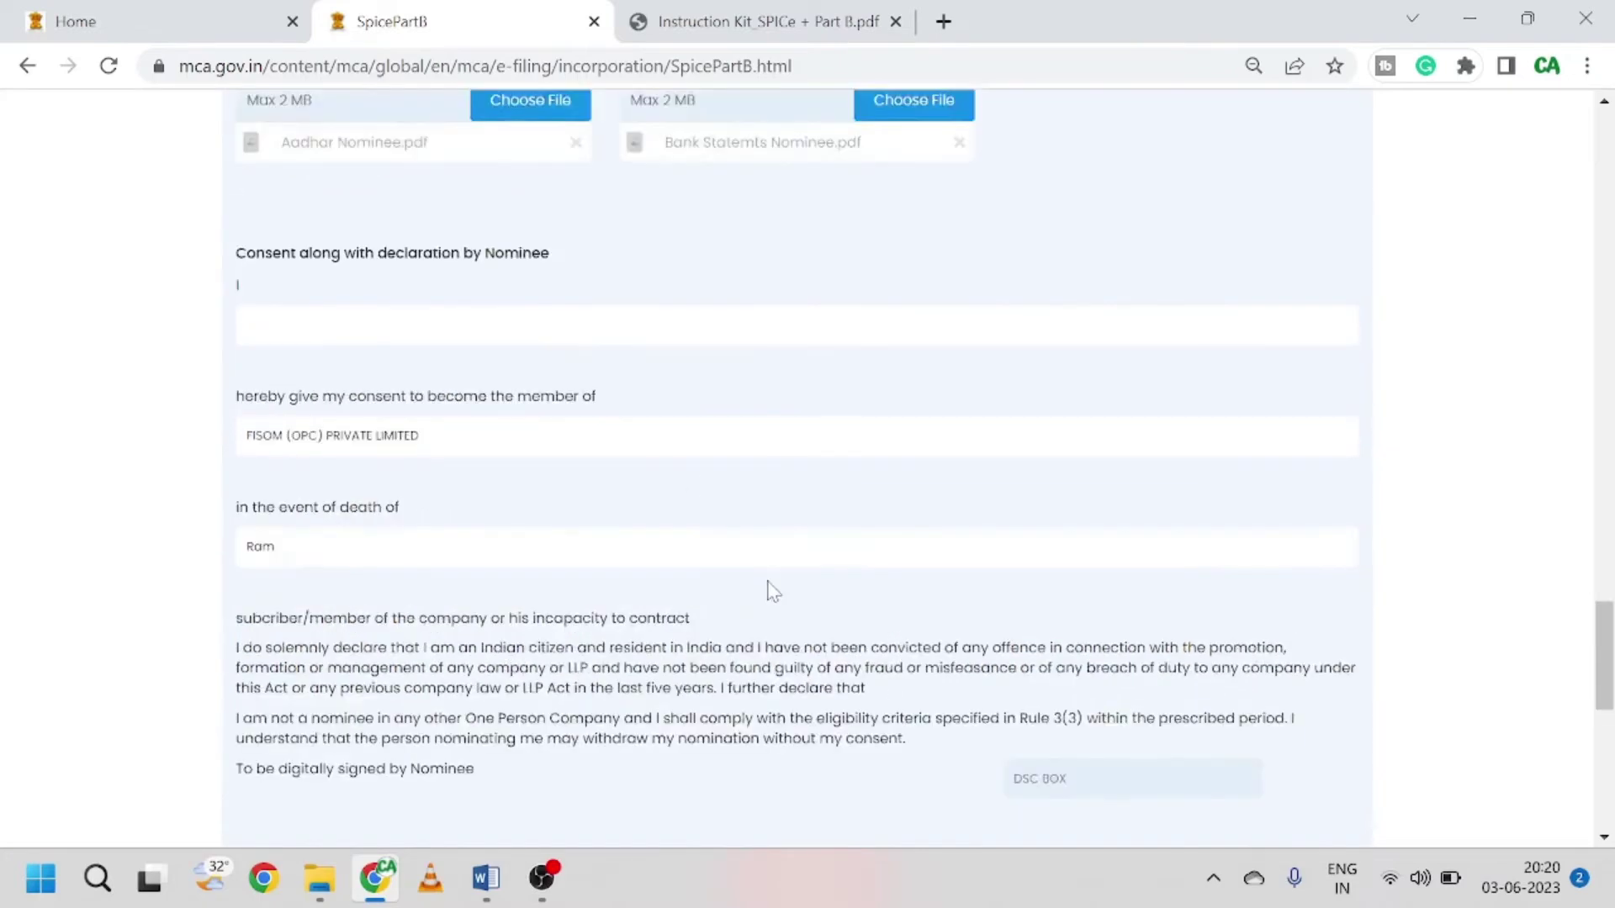
scroll(768, 589, "up", 15)
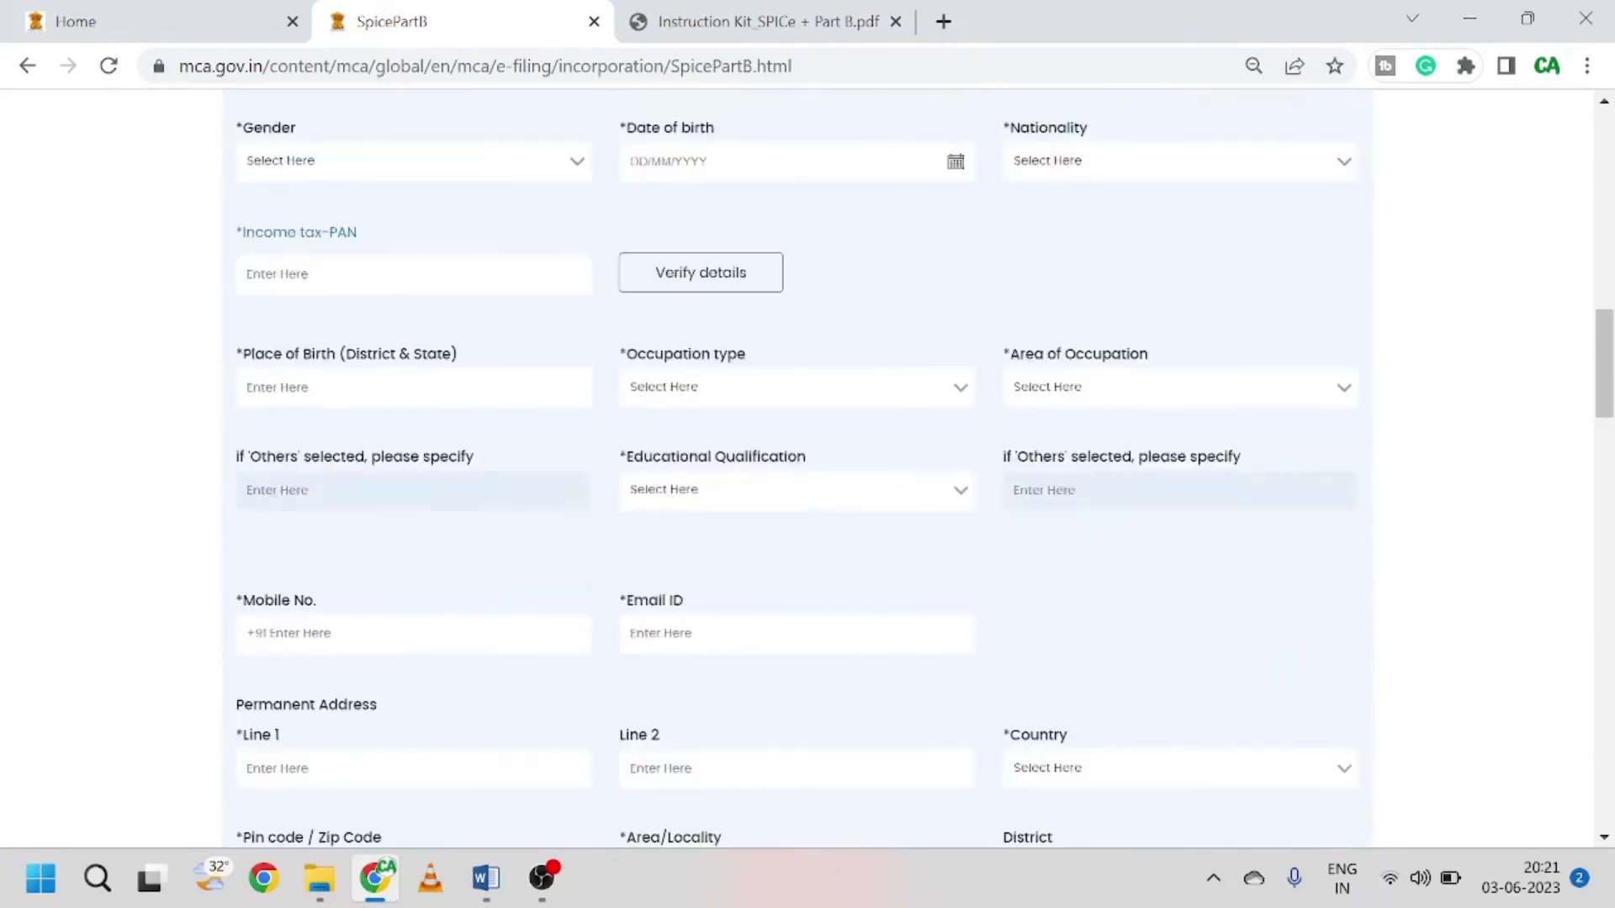
scroll(767, 589, "down", 5)
scroll(778, 589, "down", 20)
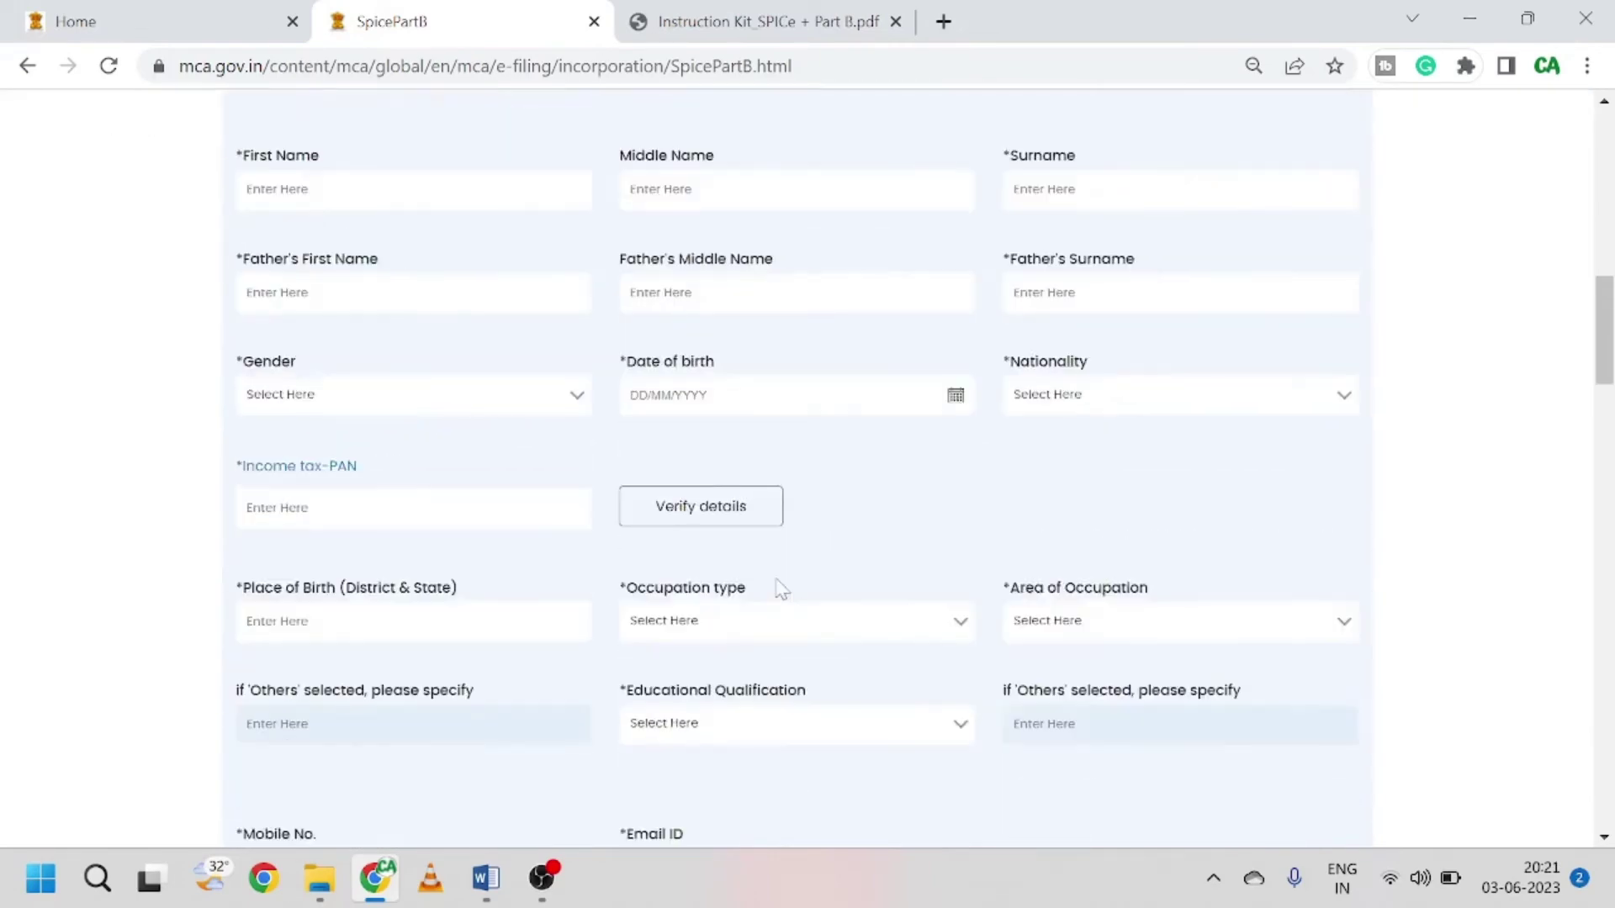
scroll(778, 589, "down", 10)
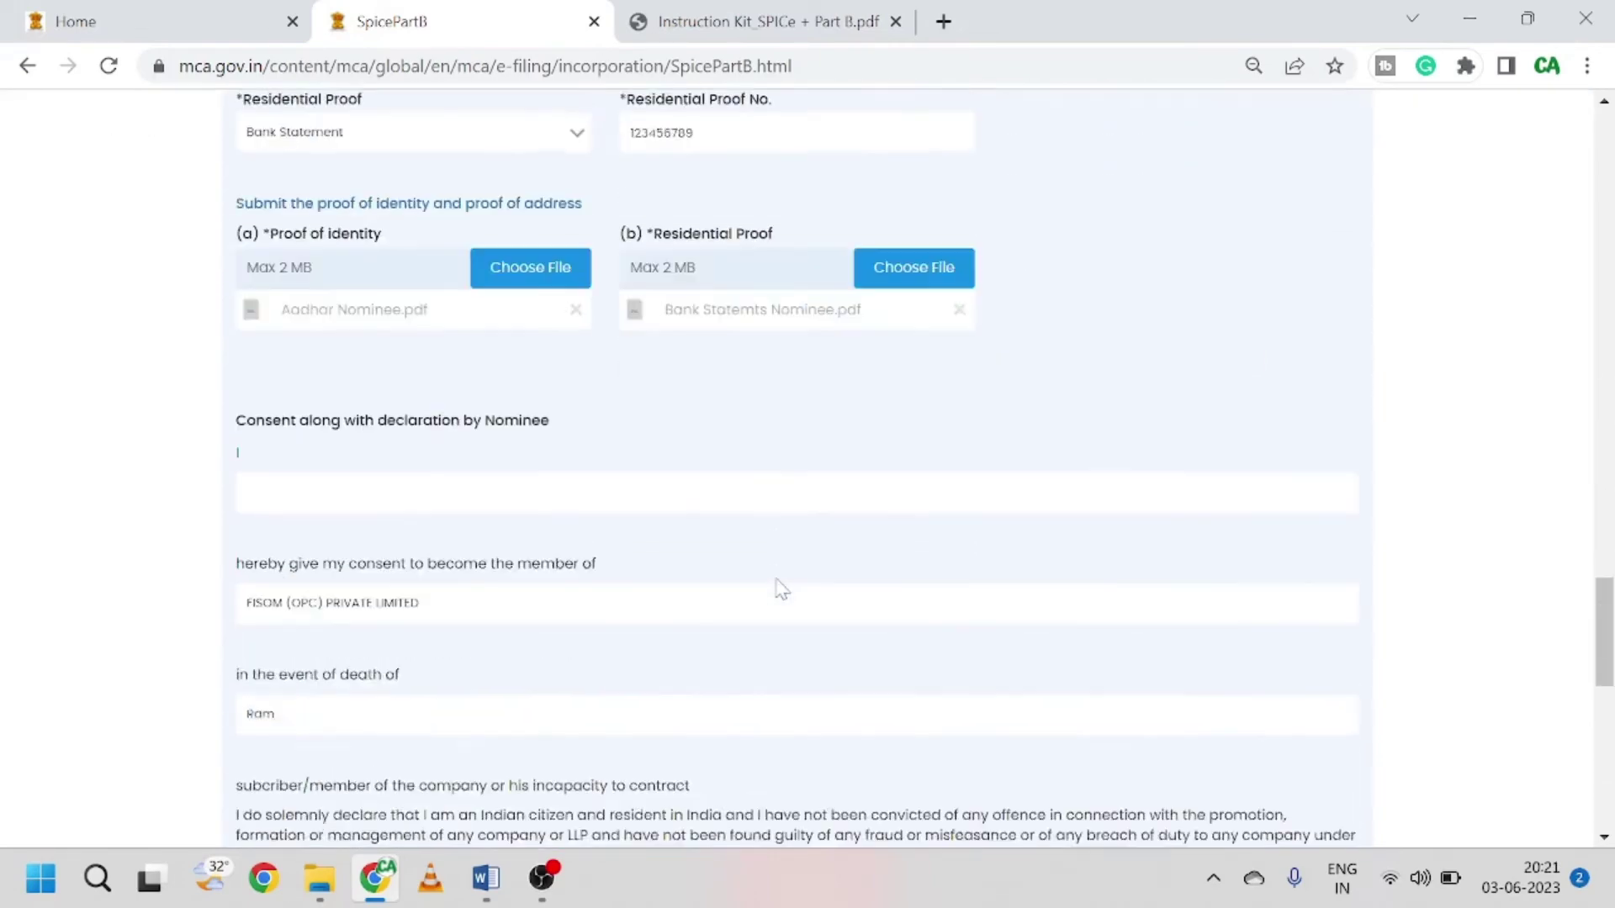
left_click(547, 890)
Step: Save the stamp duty step, leaving the already-paid table blank, and advance to PAN/TAN
left_click(263, 790)
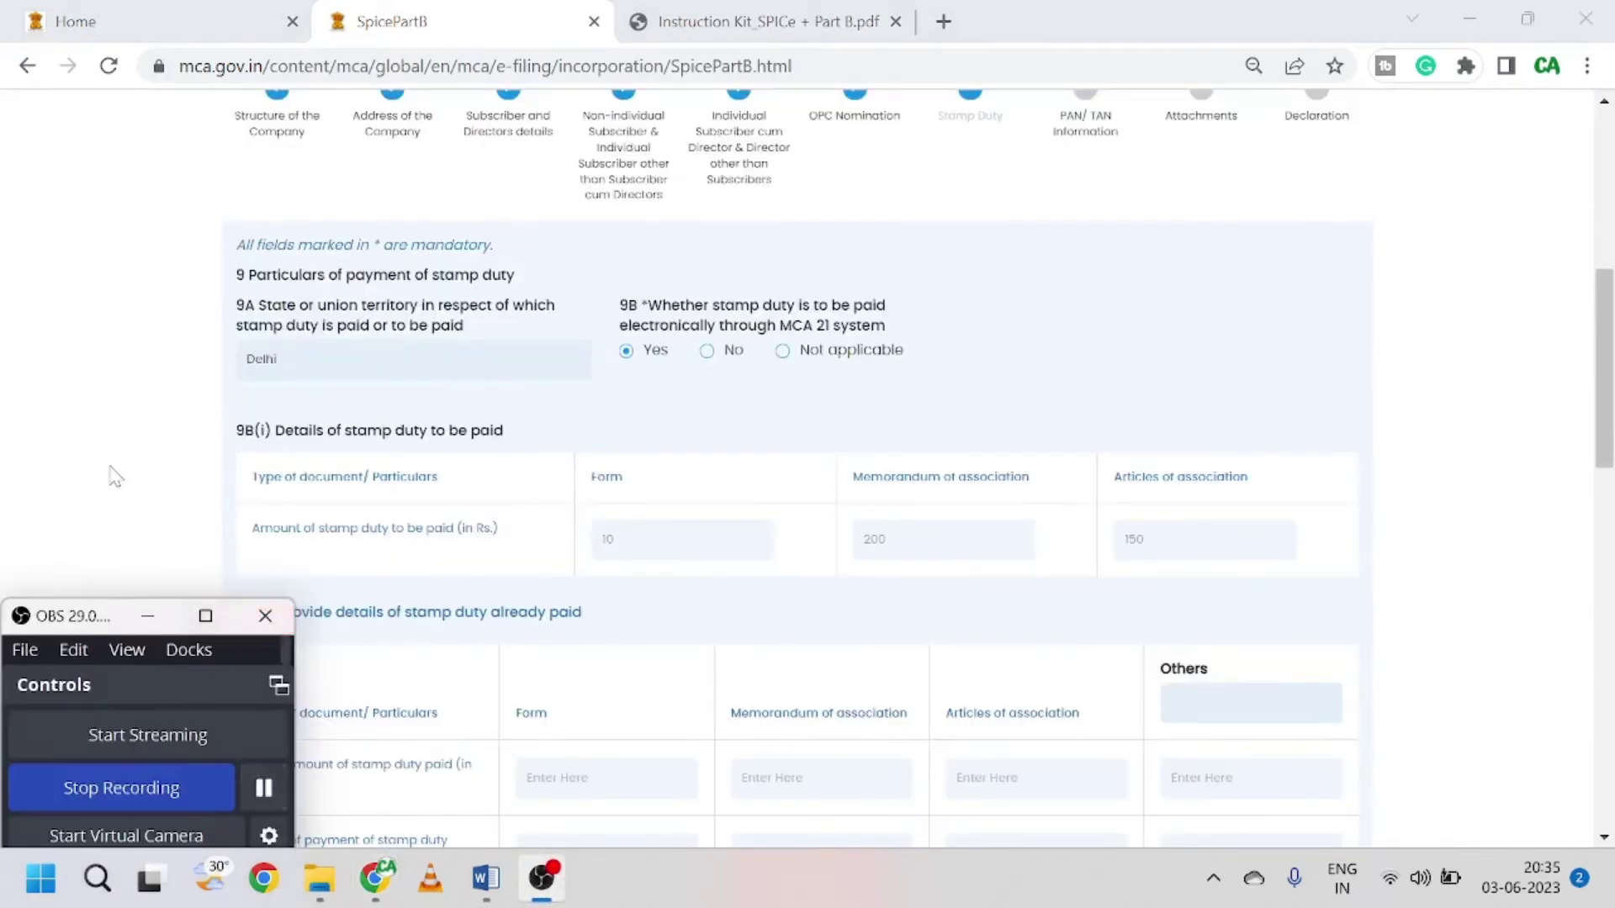
left_click(109, 468)
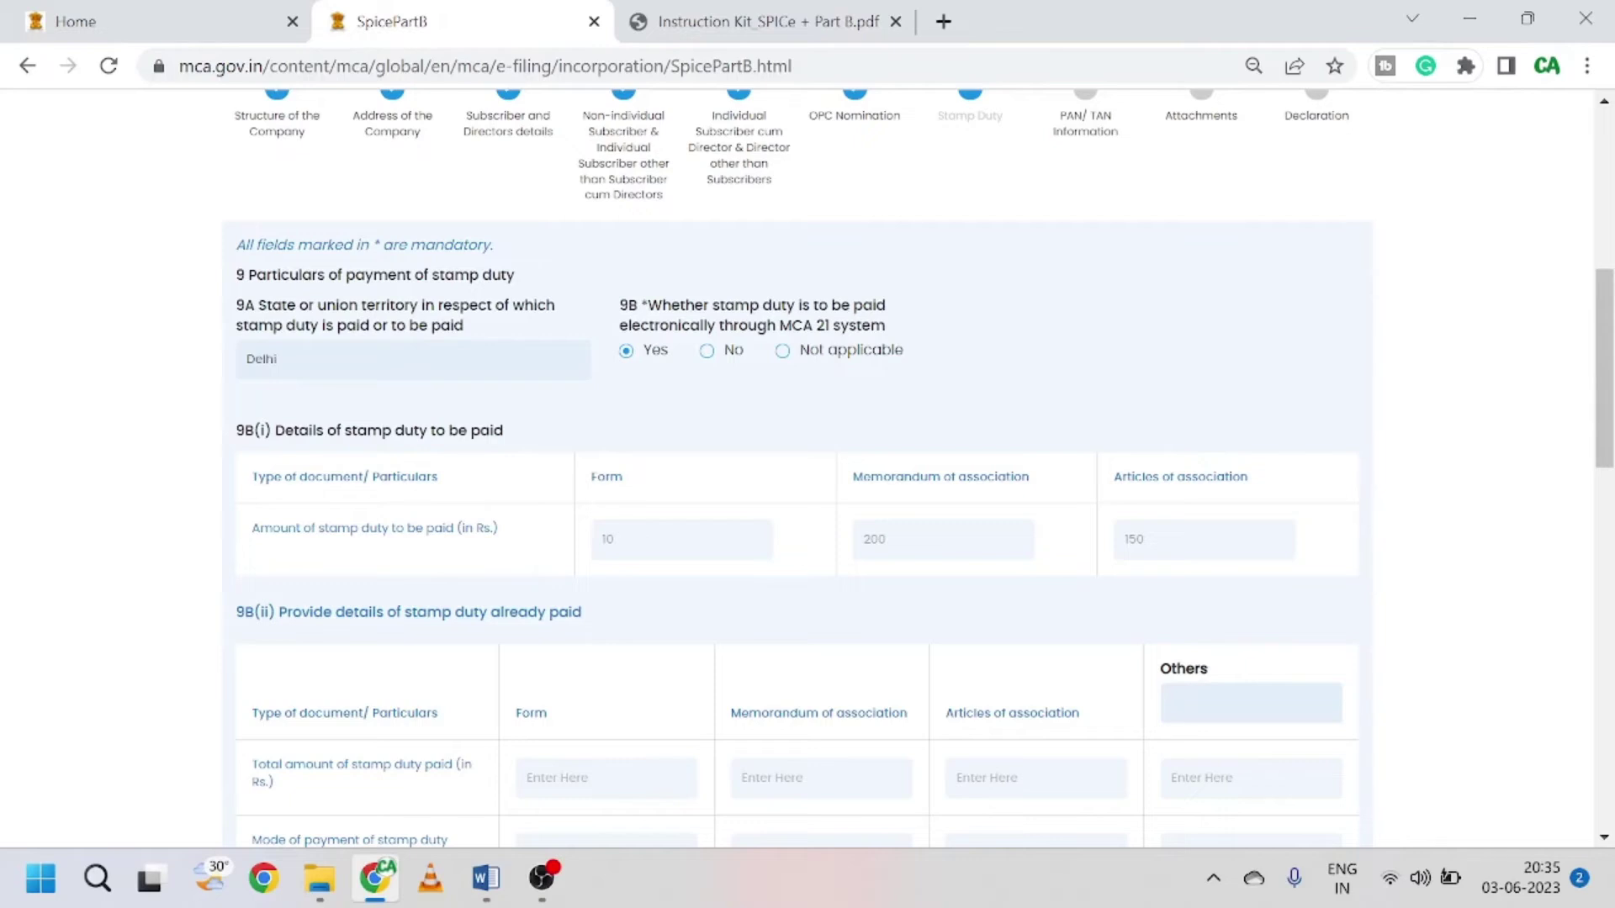
scroll(995, 275, "up", 1)
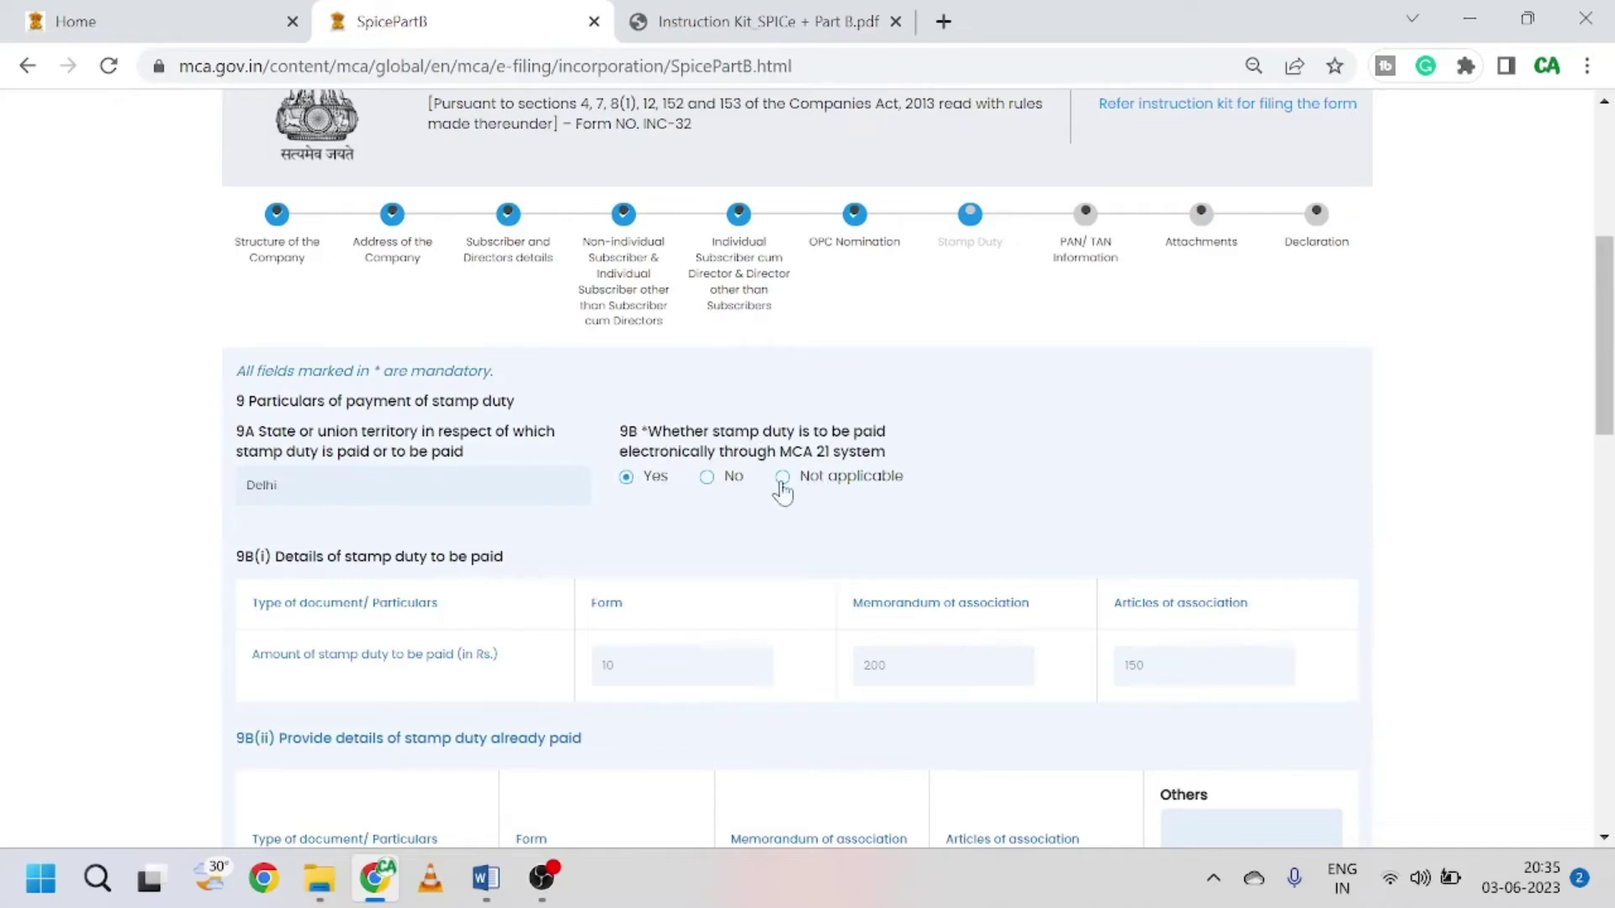
scroll(706, 664, "down", 5)
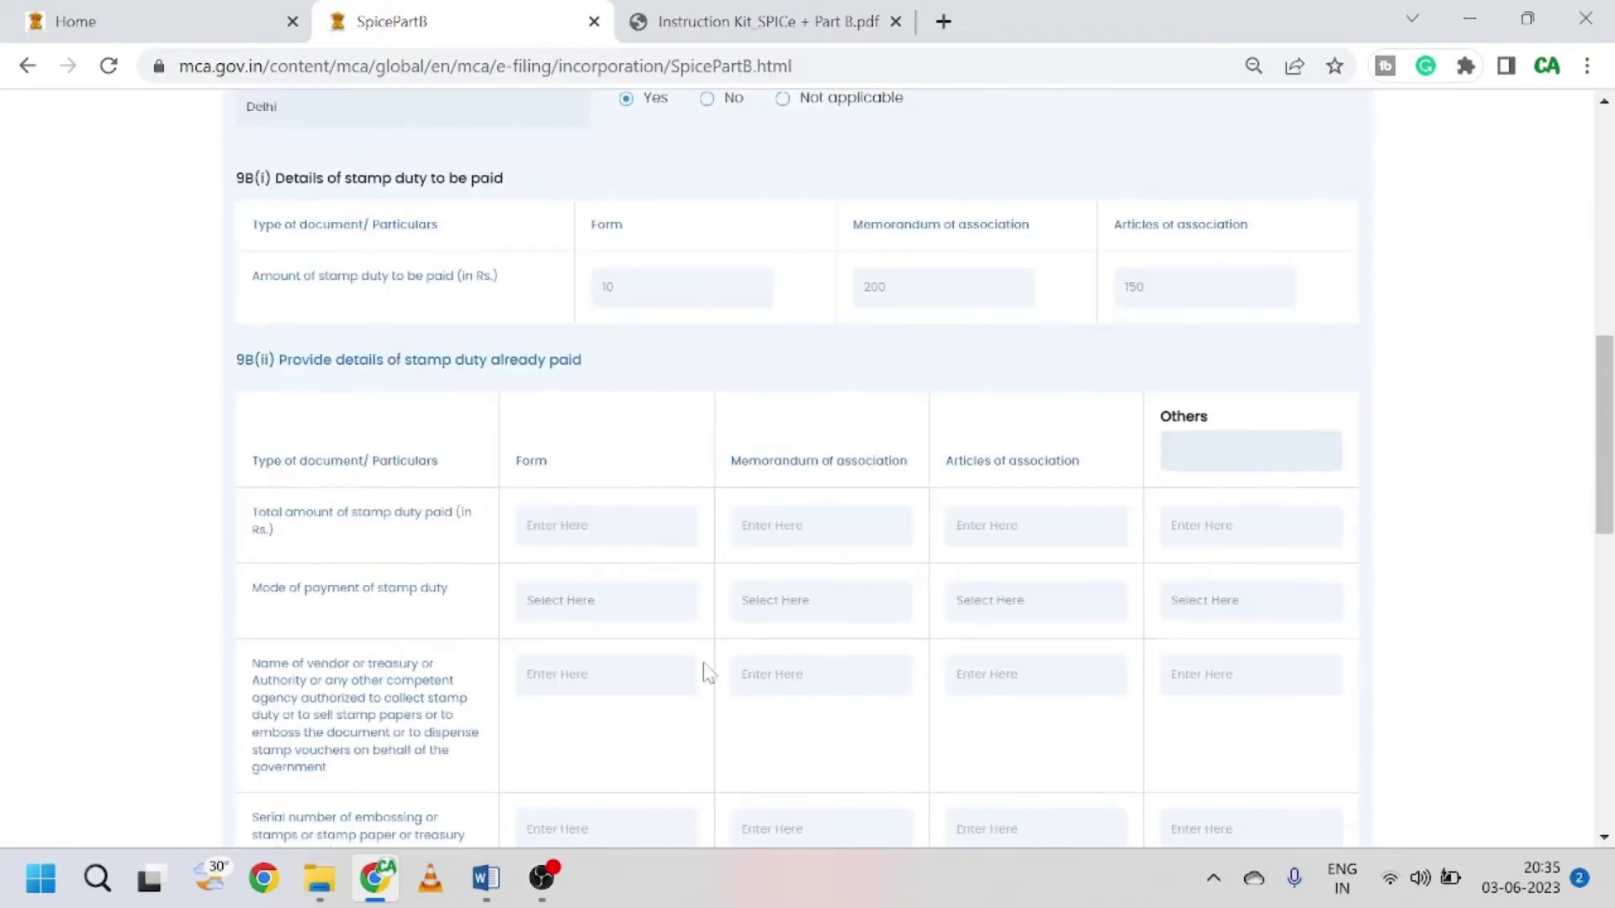
scroll(757, 606, "down", 3)
scroll(822, 584, "down", 3)
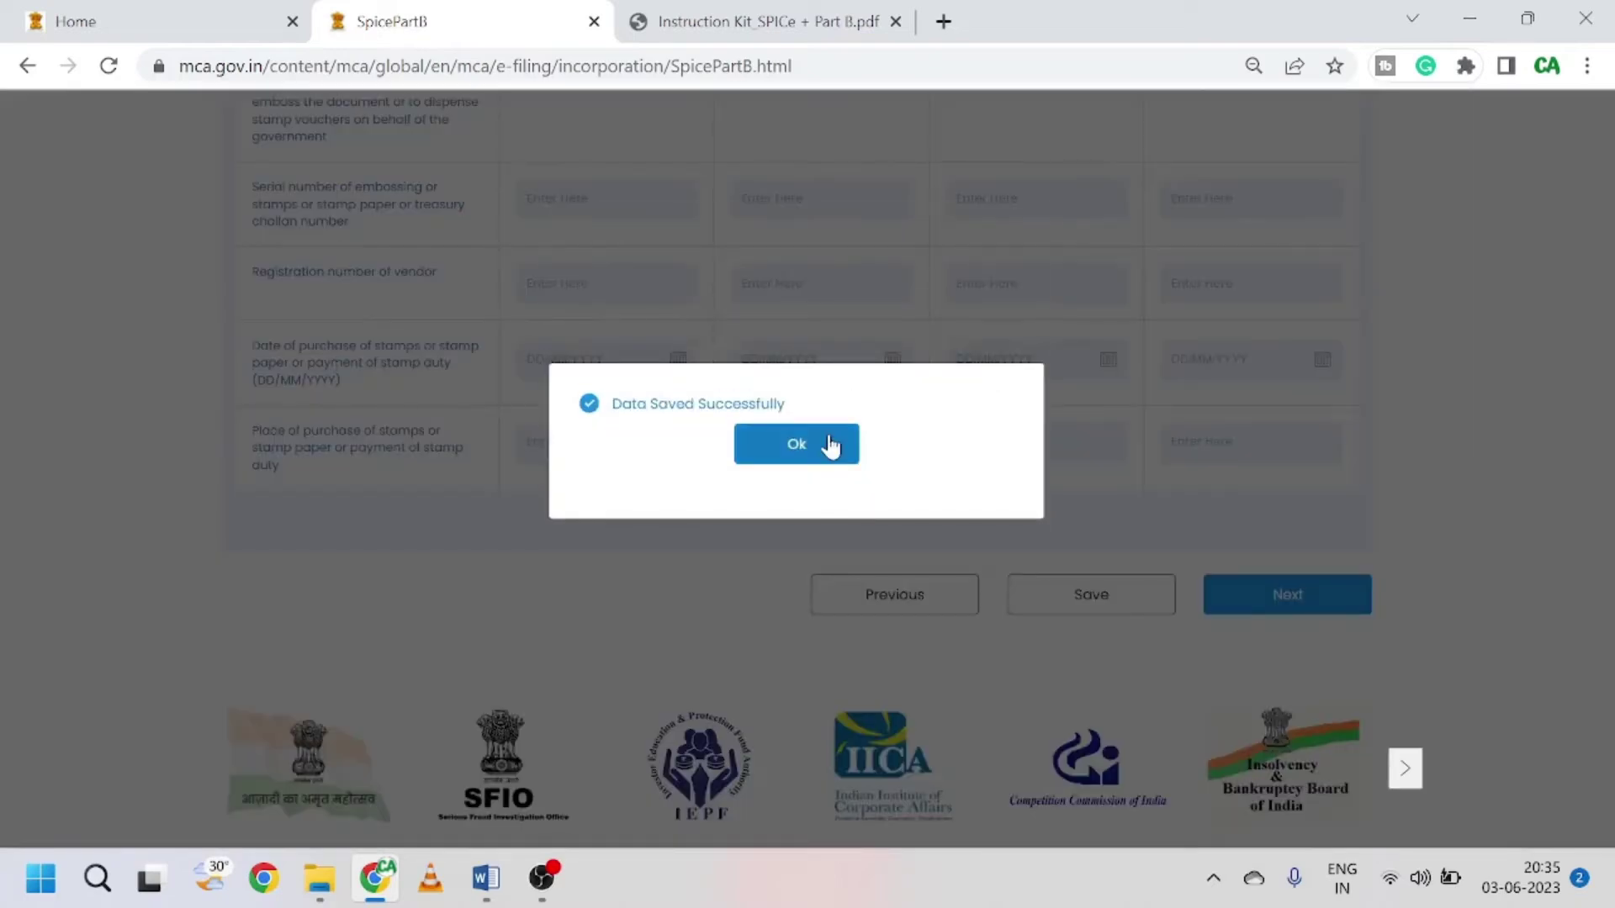
left_click(830, 446)
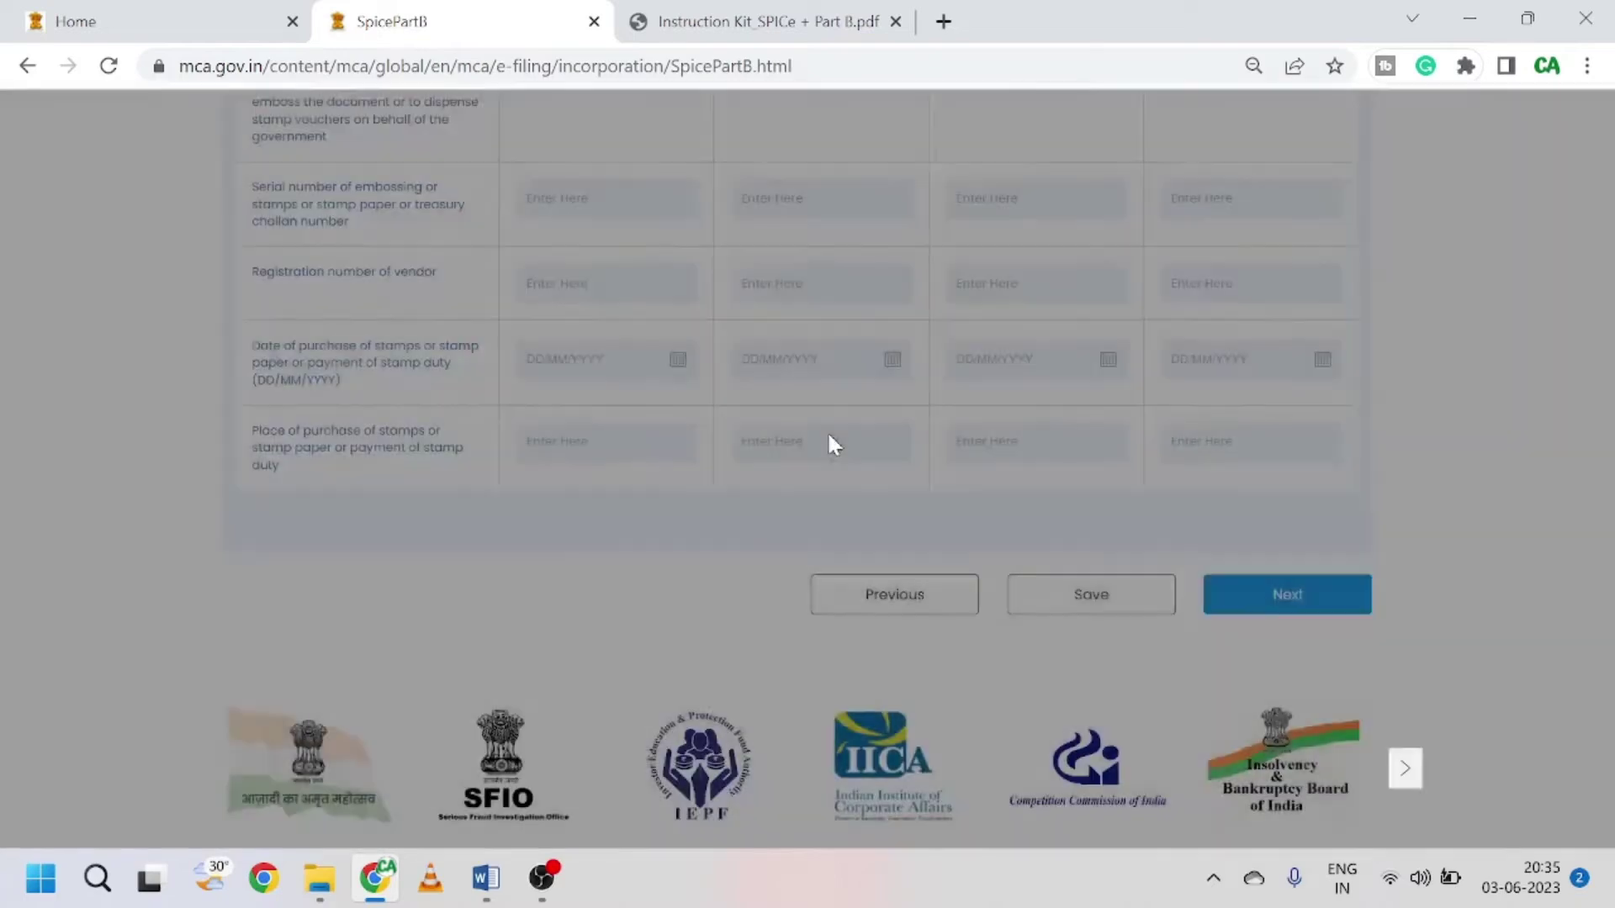
left_click(1268, 597)
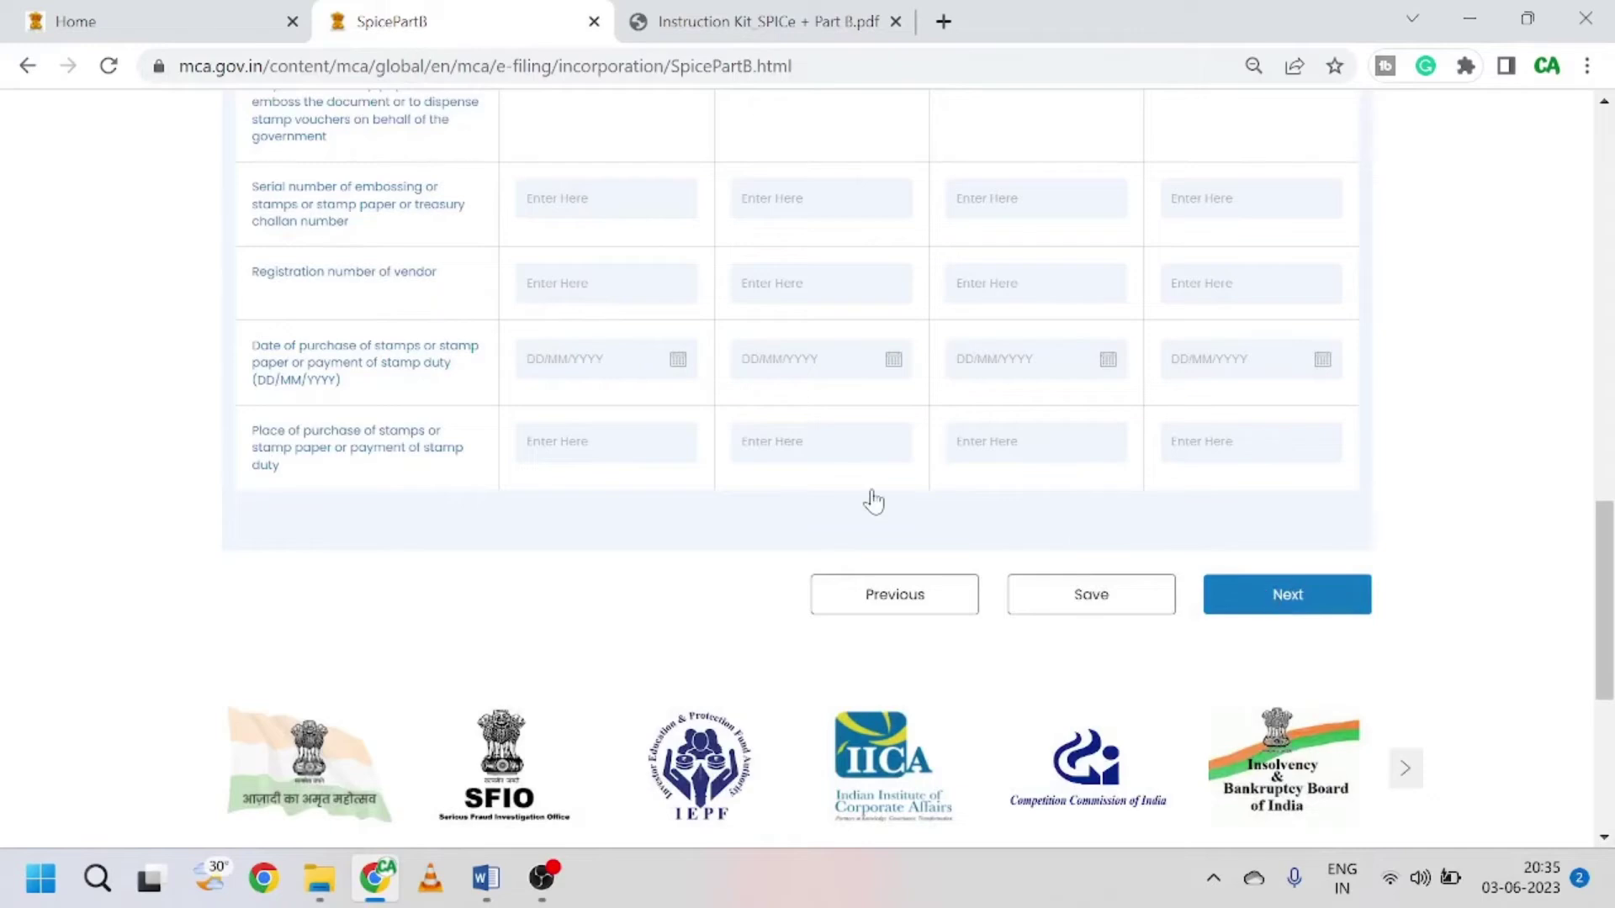
Step: Check the PAN/TAN fields, then open a new blank browser tab beside the form
scroll(646, 409, "up", 15)
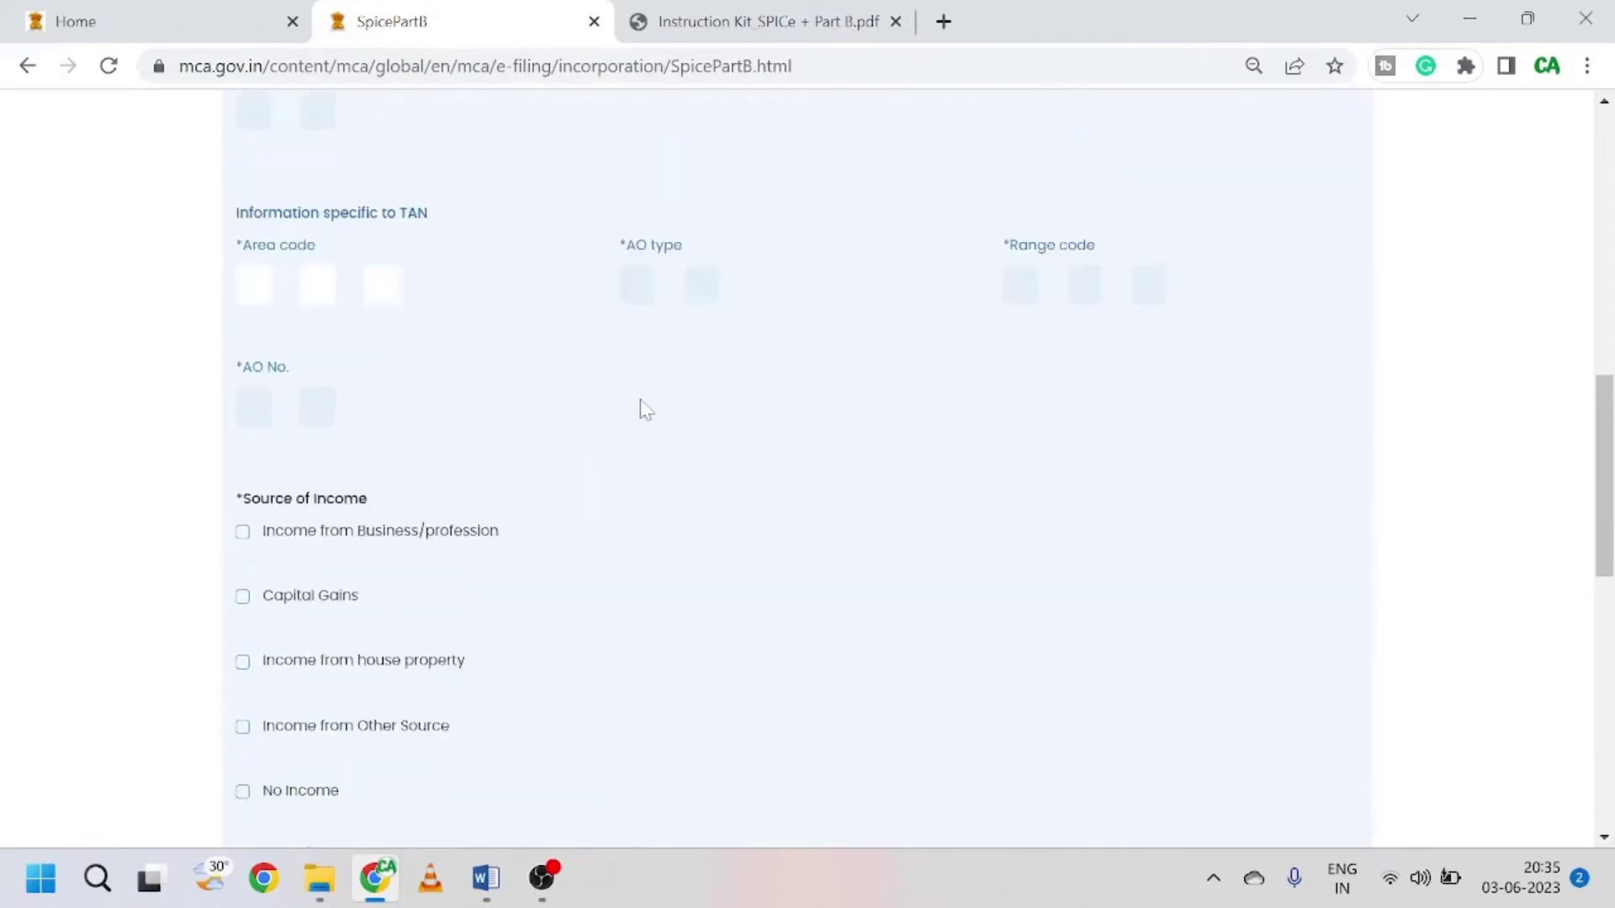
scroll(644, 410, "down", 2)
scroll(644, 409, "down", 5)
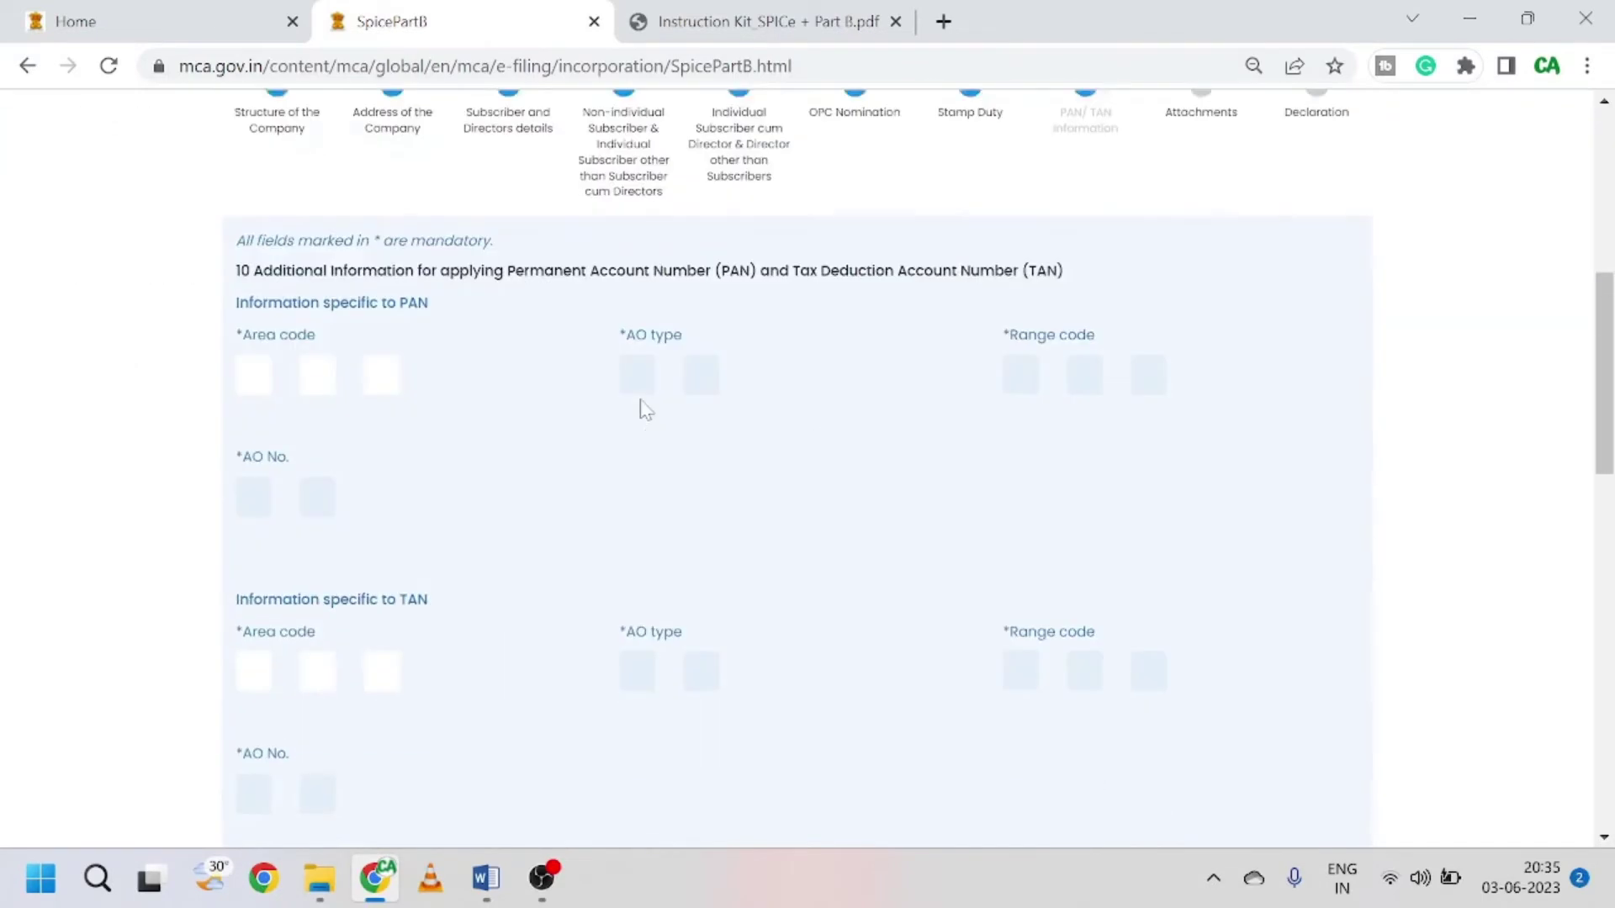
scroll(644, 409, "up", 2)
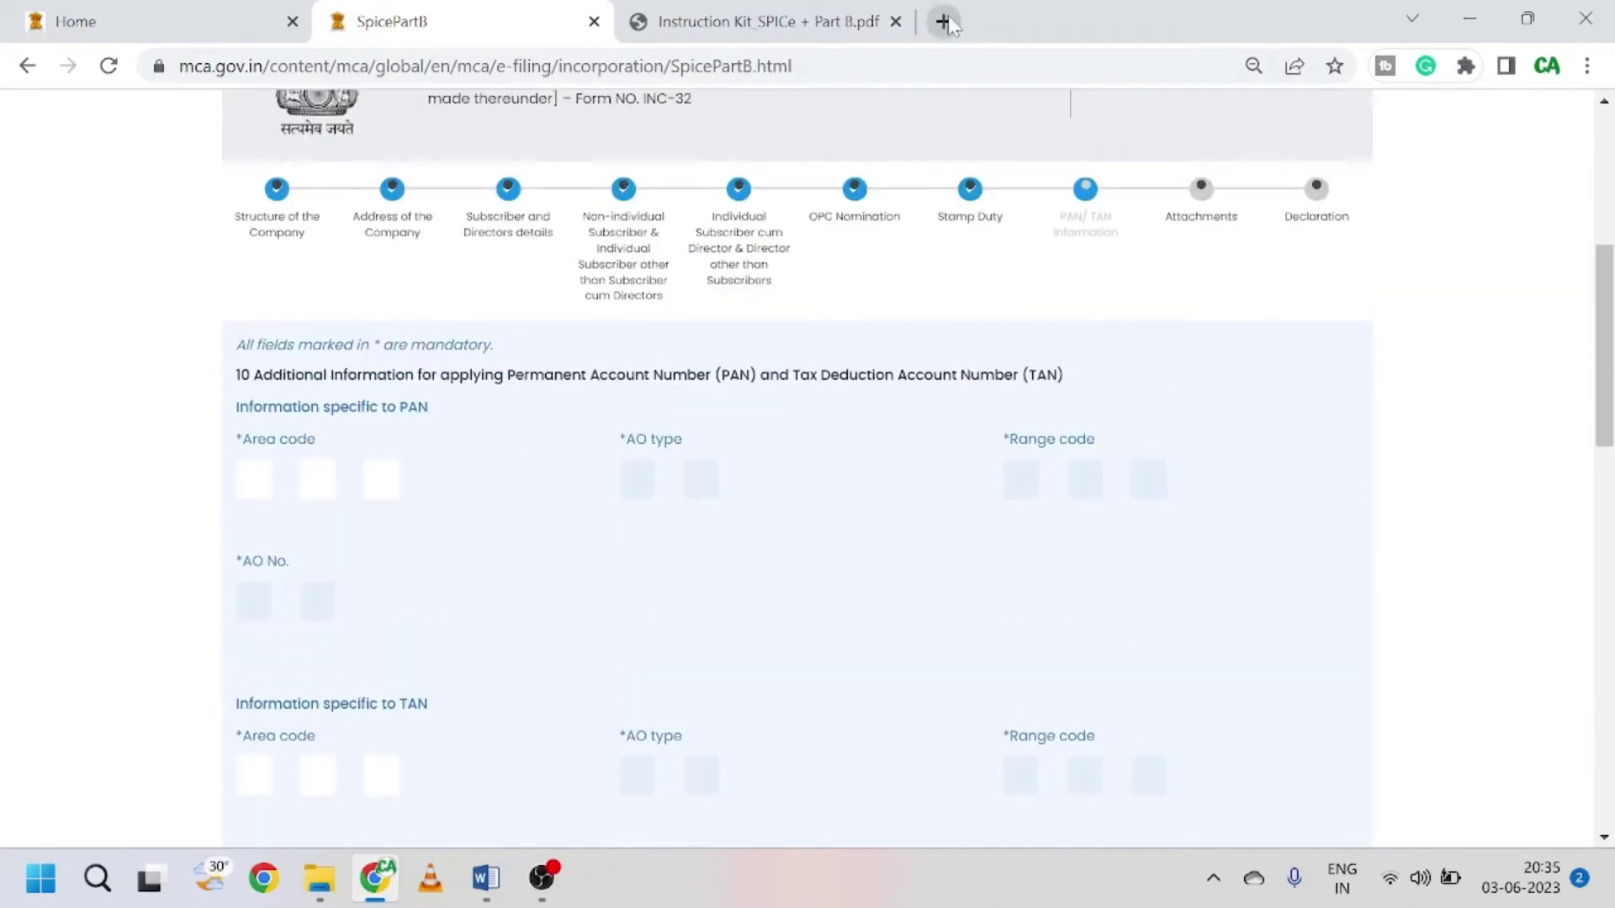
left_click(946, 21)
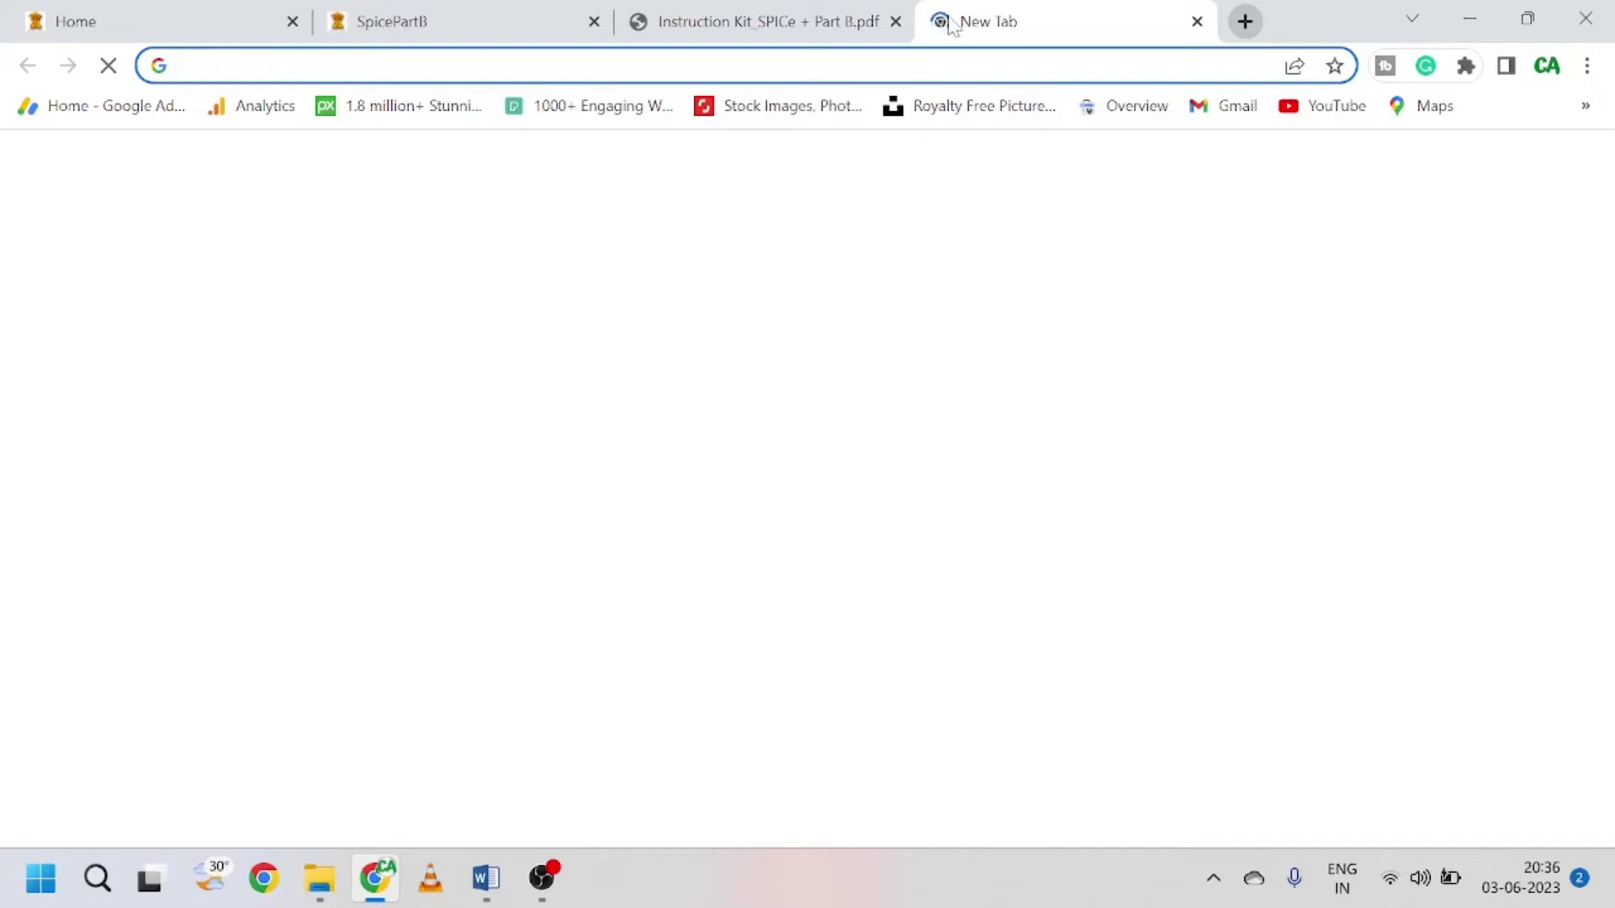
Step: Search Google for 'area code for pan' and open the NSDL PAN AO Code result
type("are")
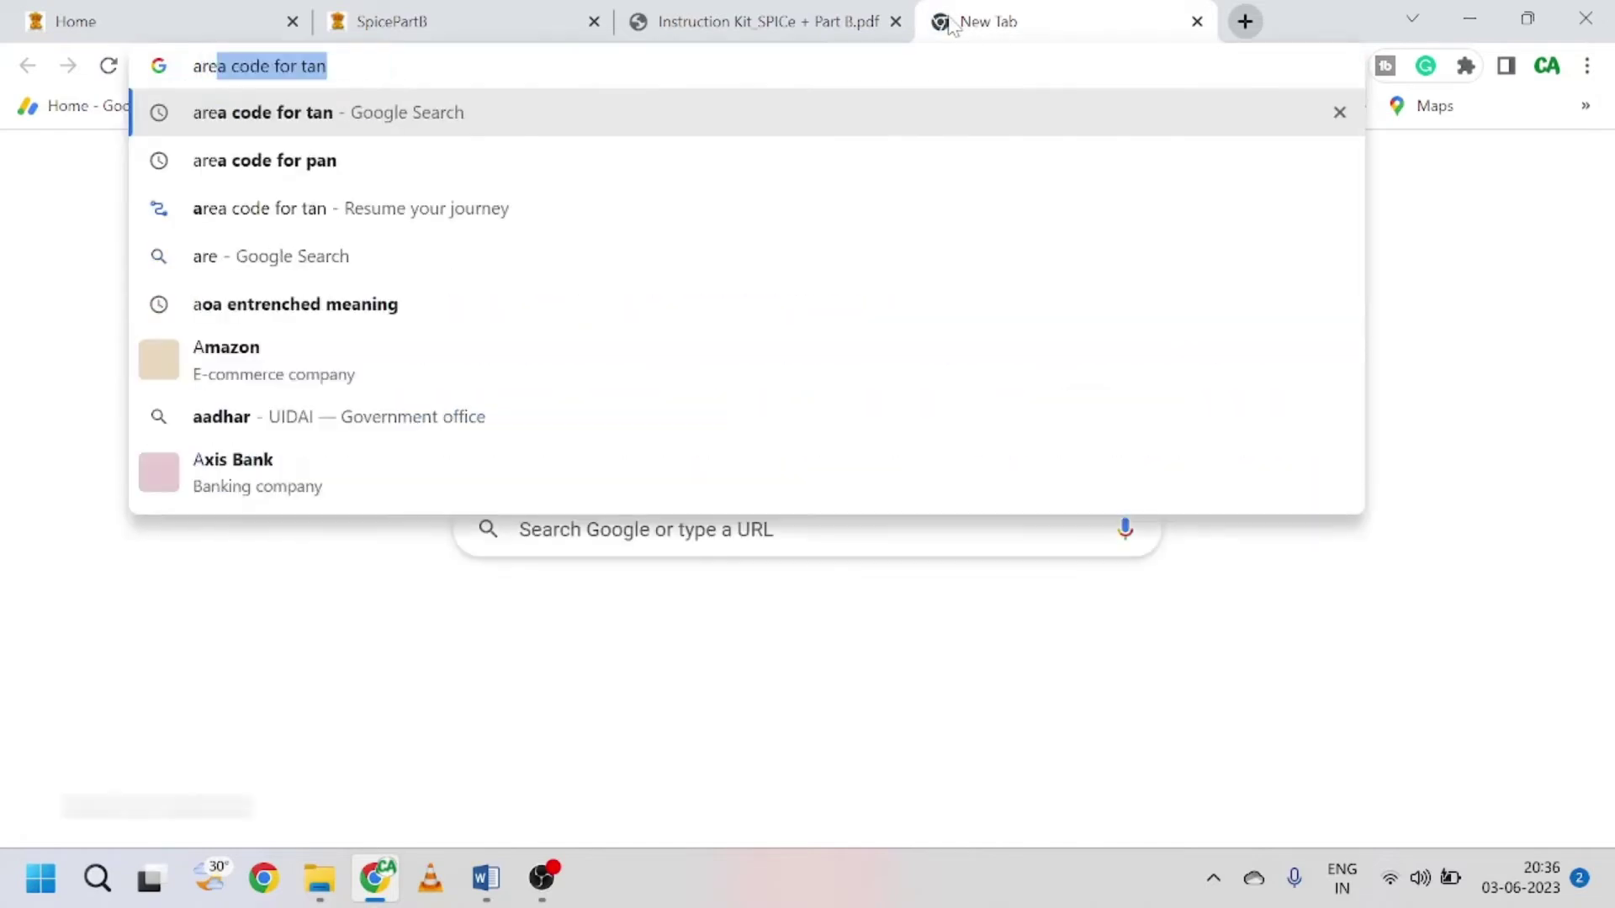
key("Right")
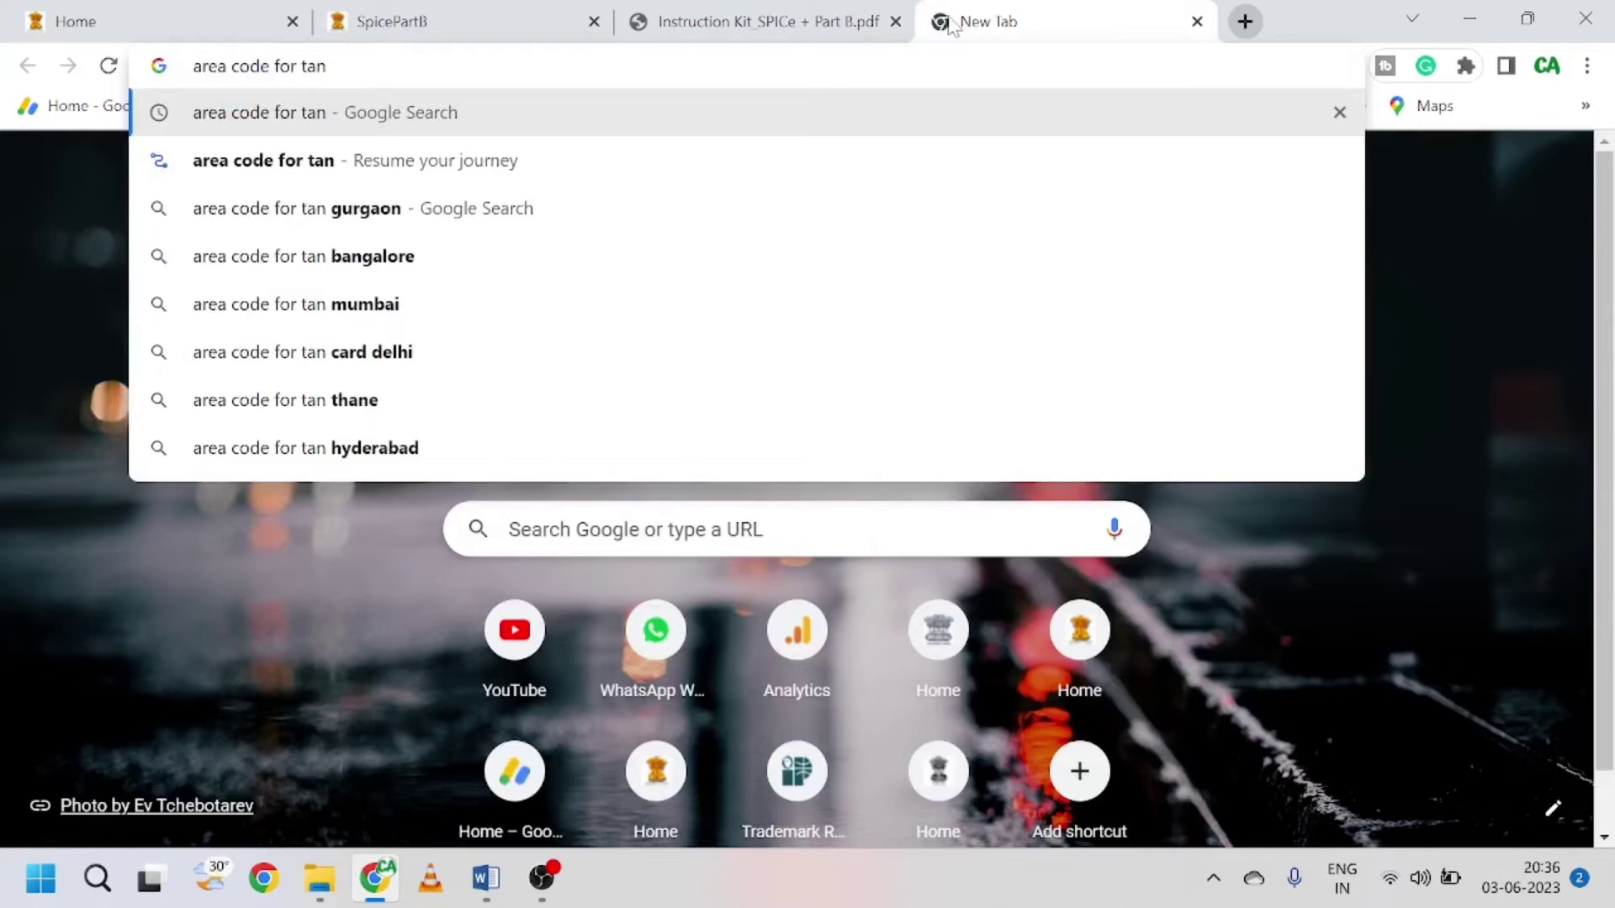
key("BackSpace")
key("BackSpace")
key("BackSpace")
type("p")
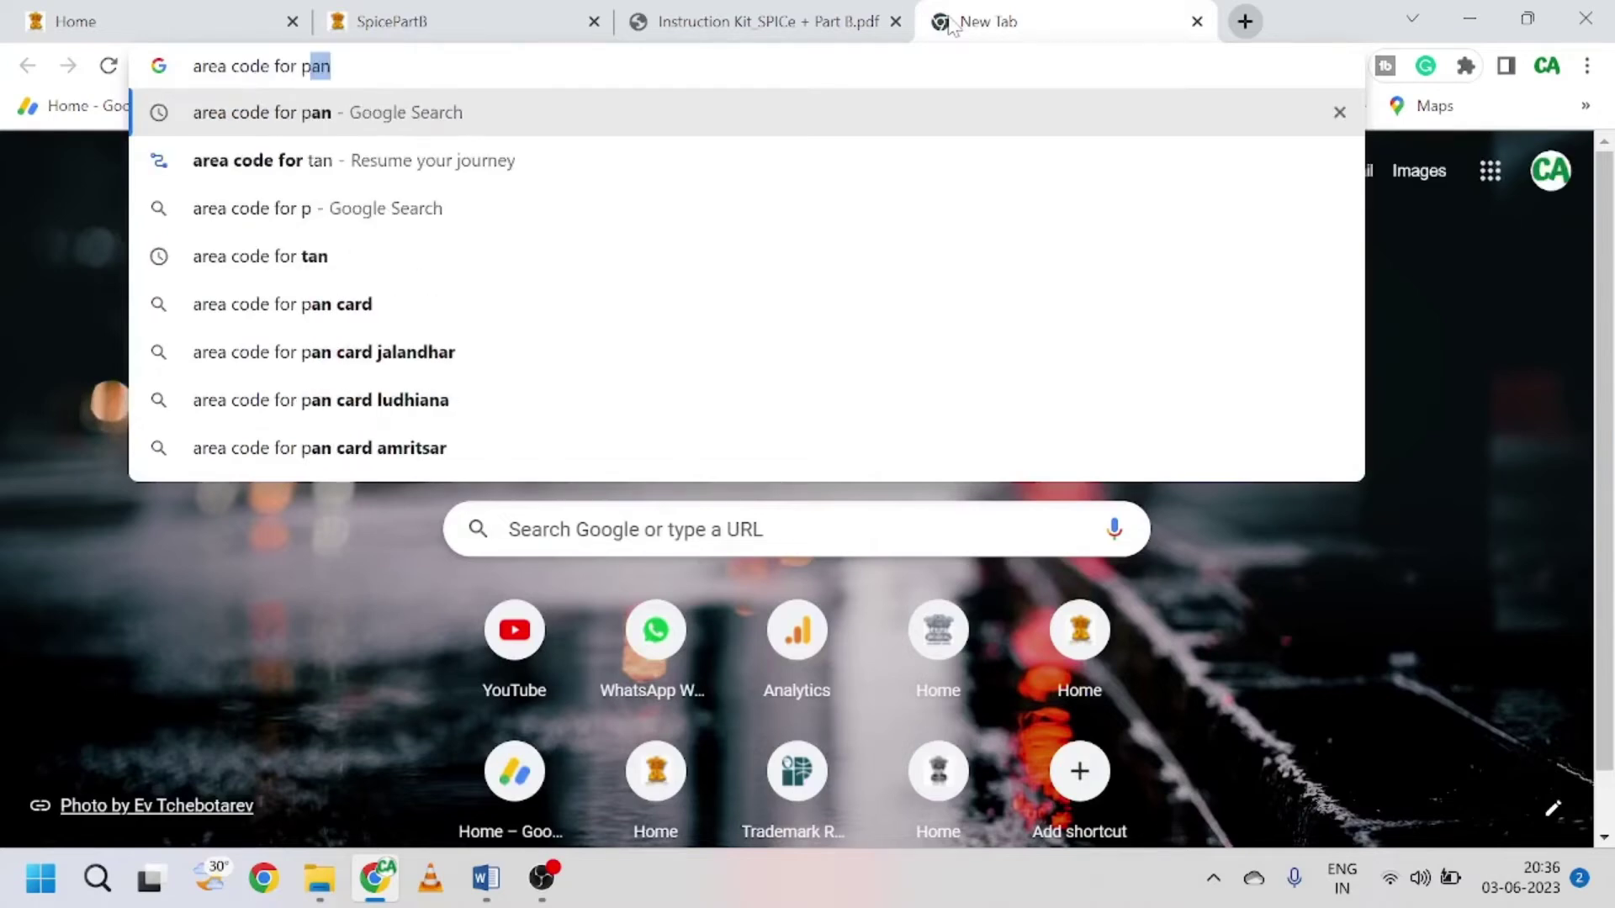
type("an")
key("Return")
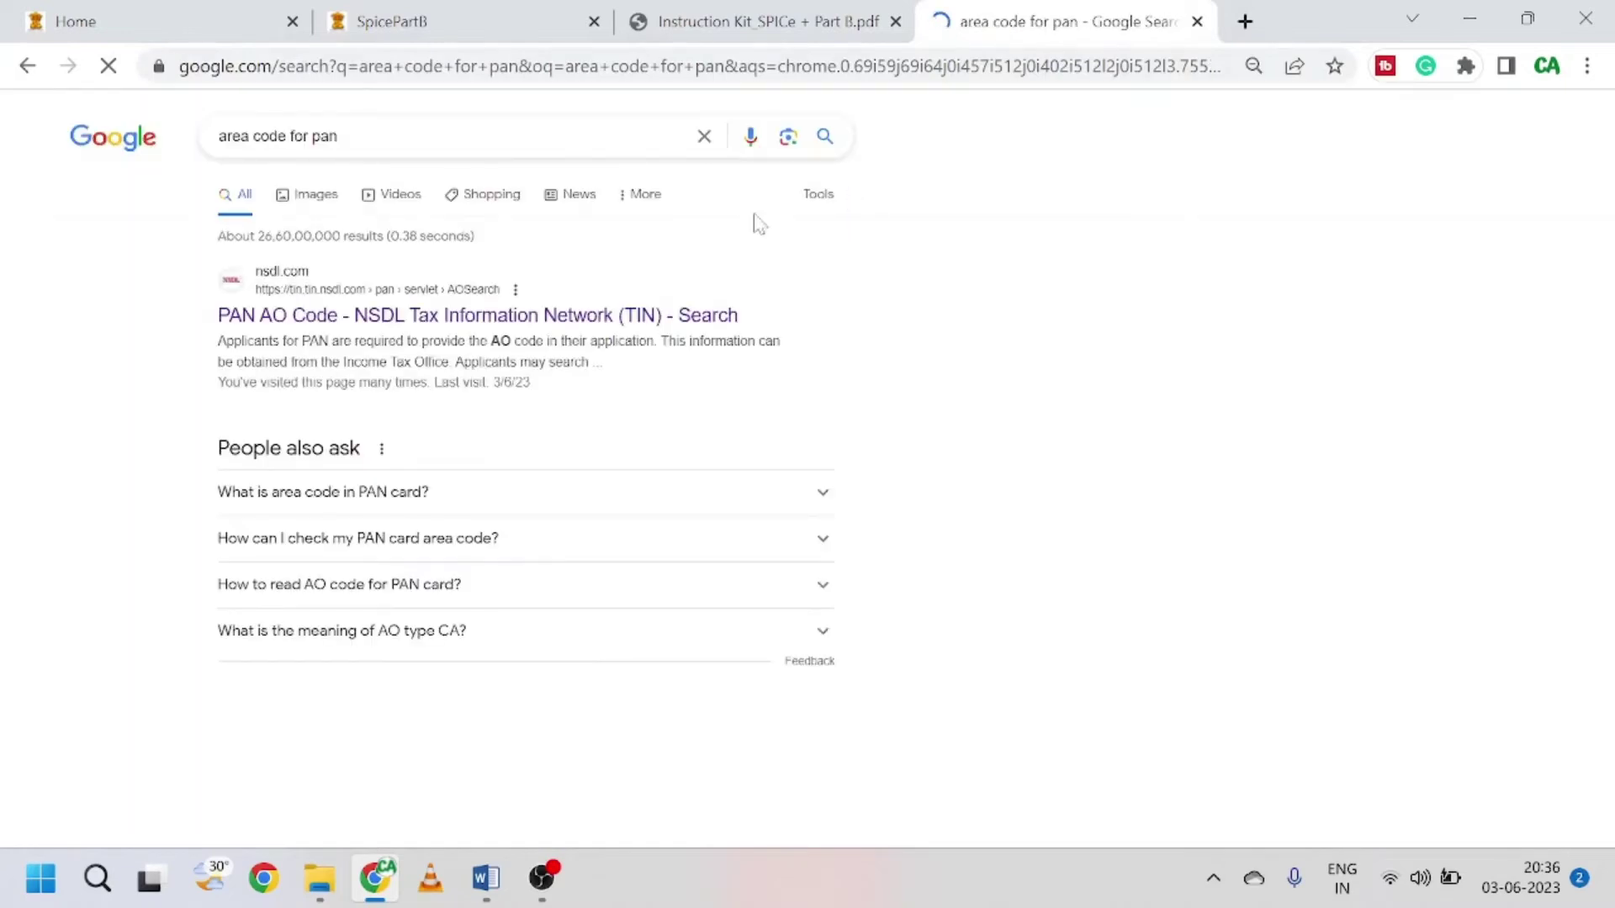
left_click(422, 329)
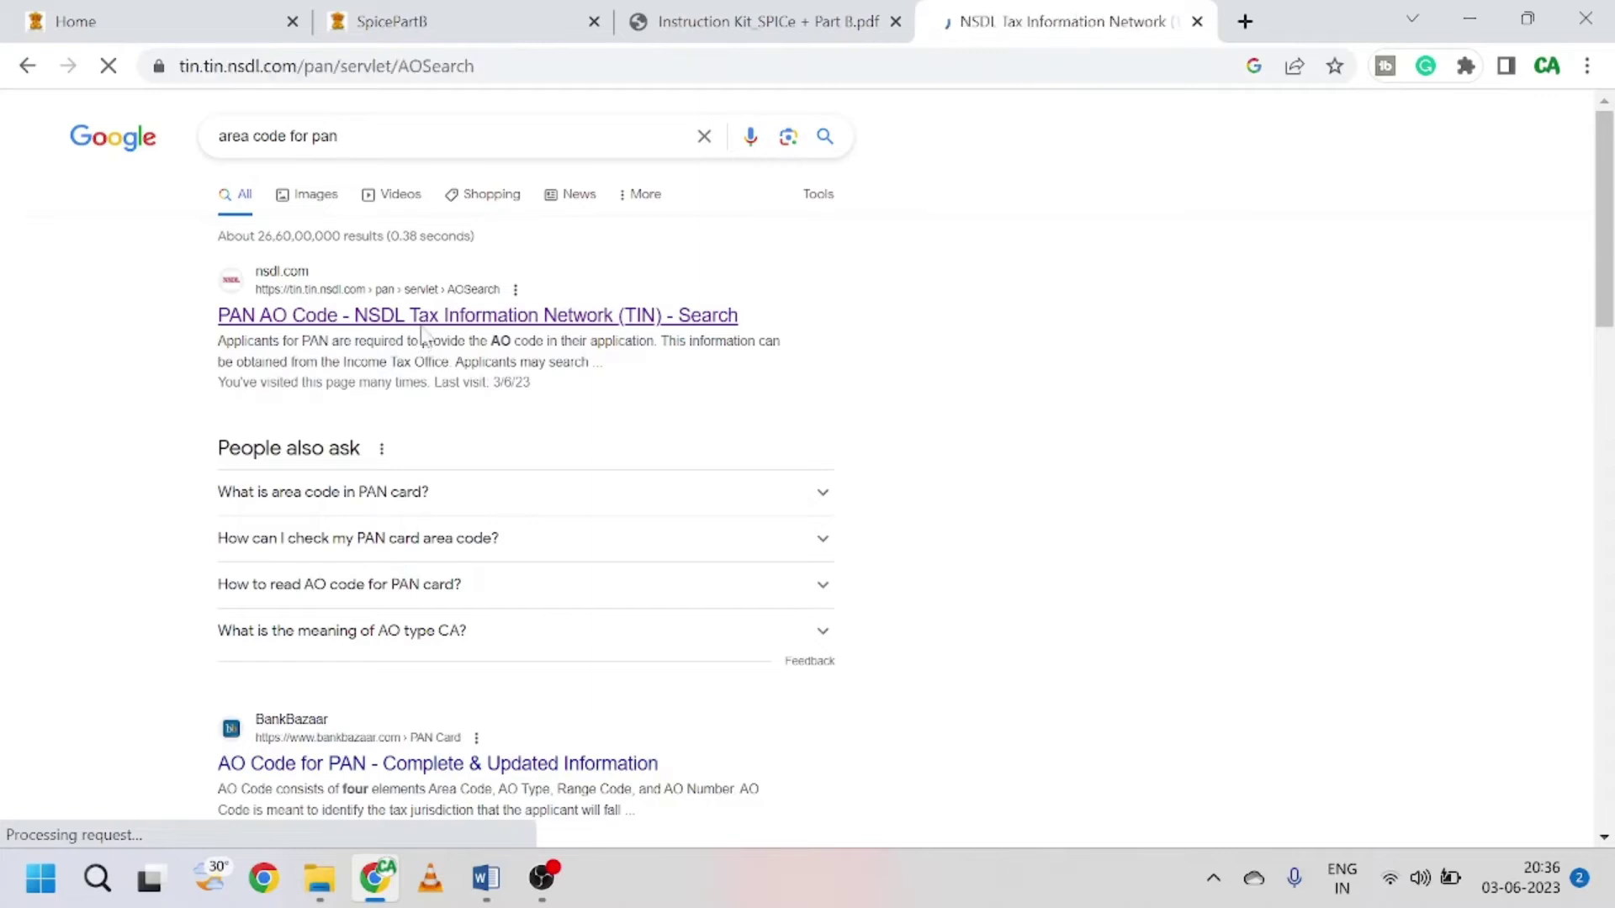
Step: Open the DELHI AO code records on the NSDL page
left_click(468, 15)
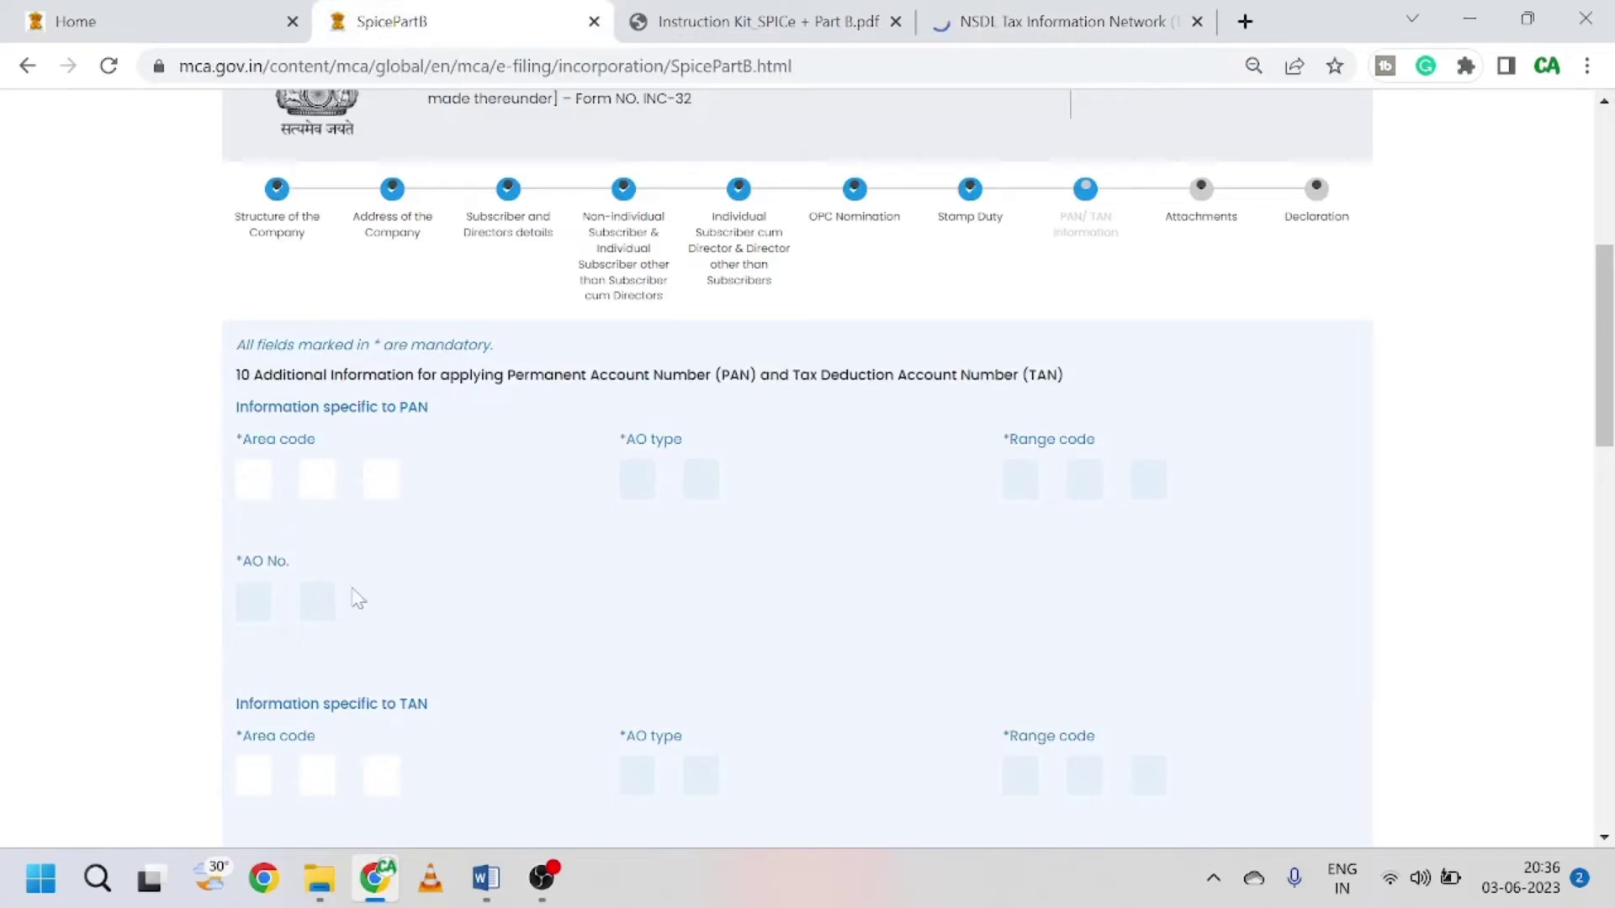
scroll(350, 595, "down", 3)
scroll(454, 612, "down", 4)
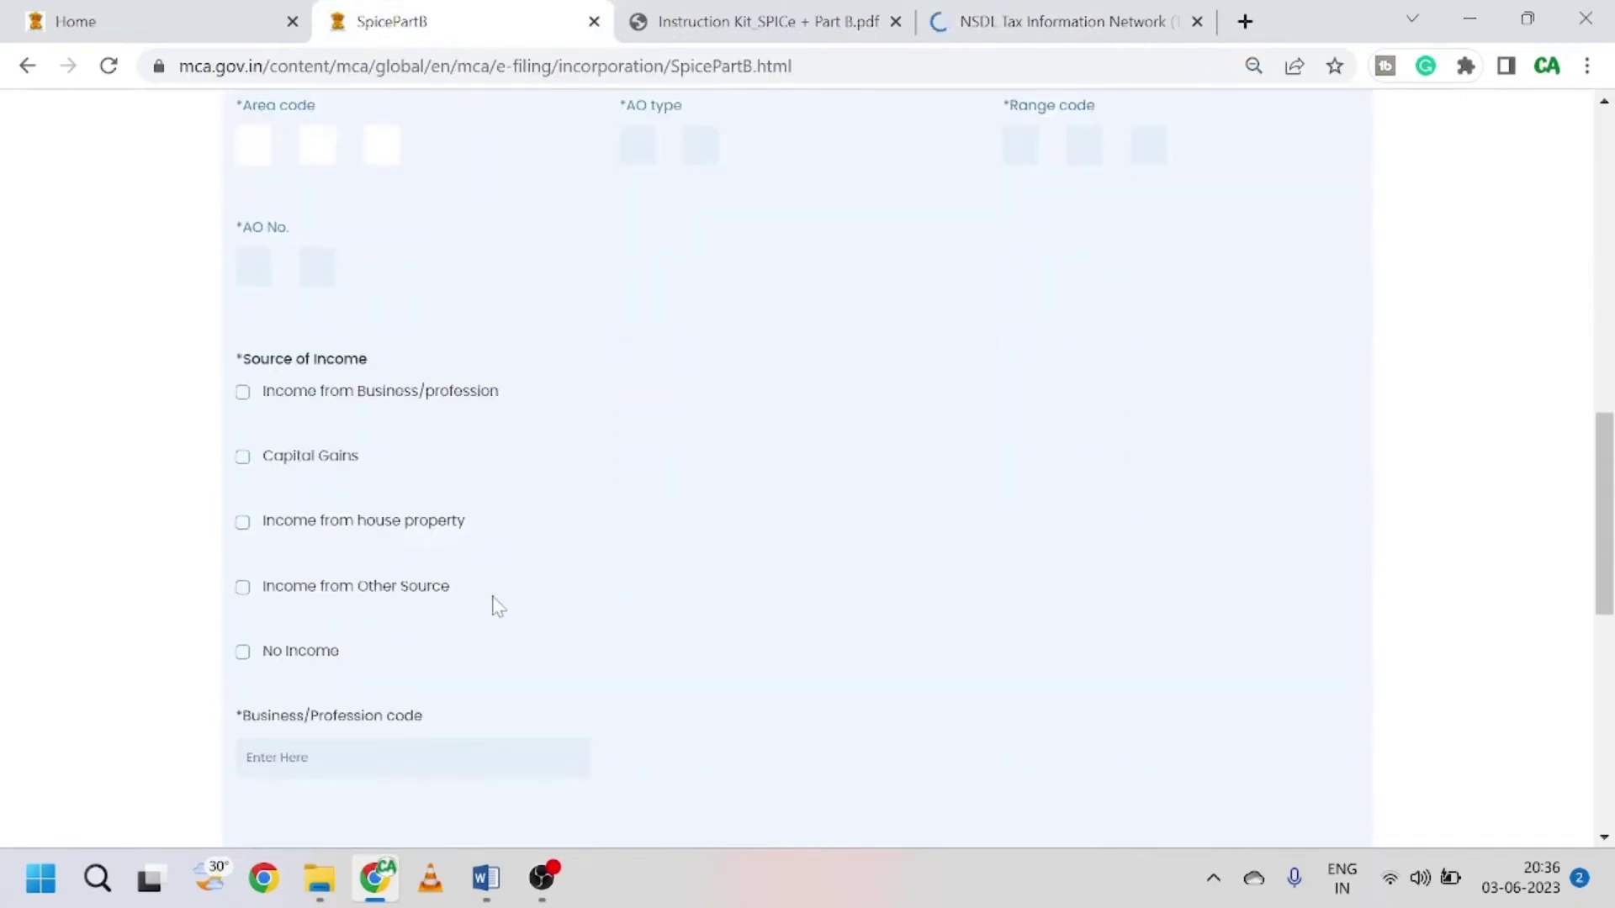
scroll(493, 606, "up", 6)
left_click(1088, 10)
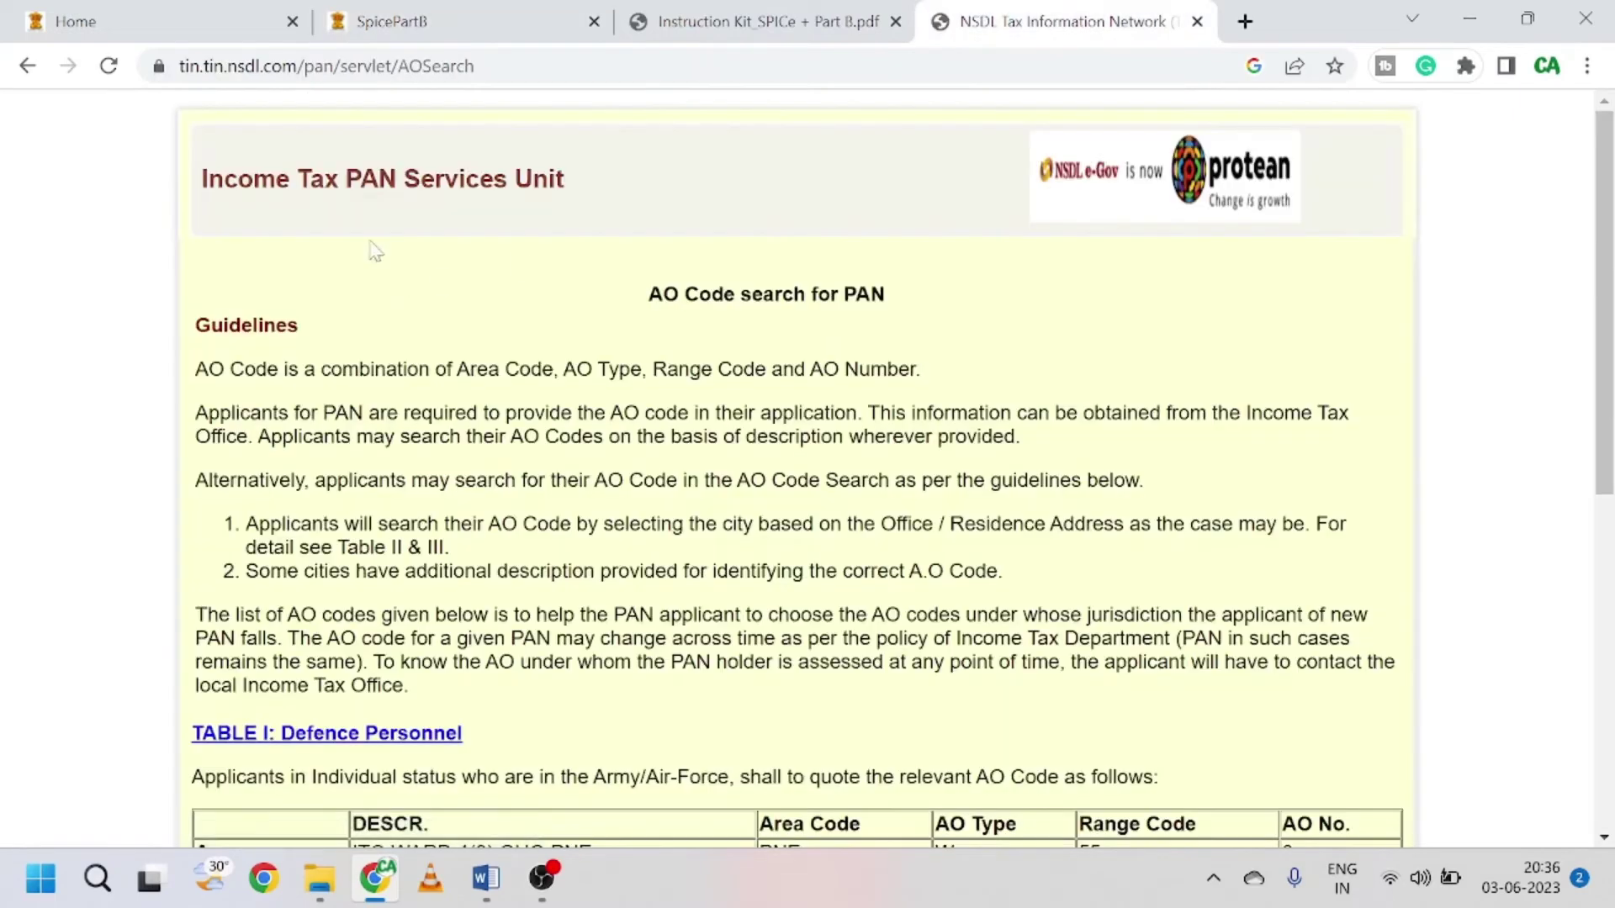
scroll(367, 561, "down", 3)
scroll(437, 565, "down", 5)
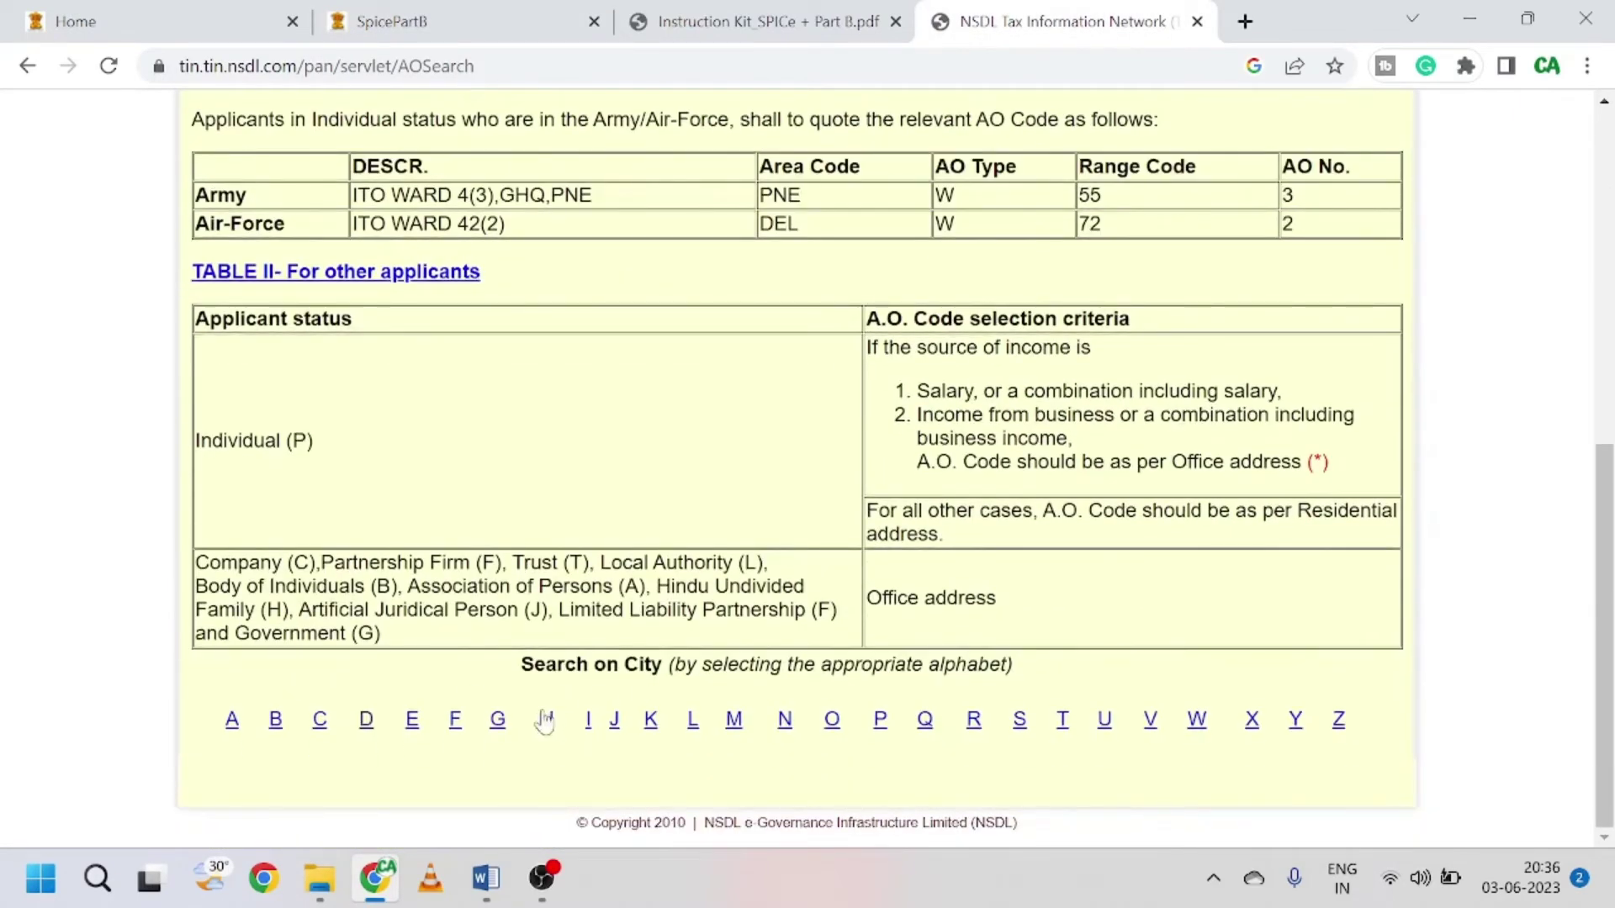
left_click(367, 723)
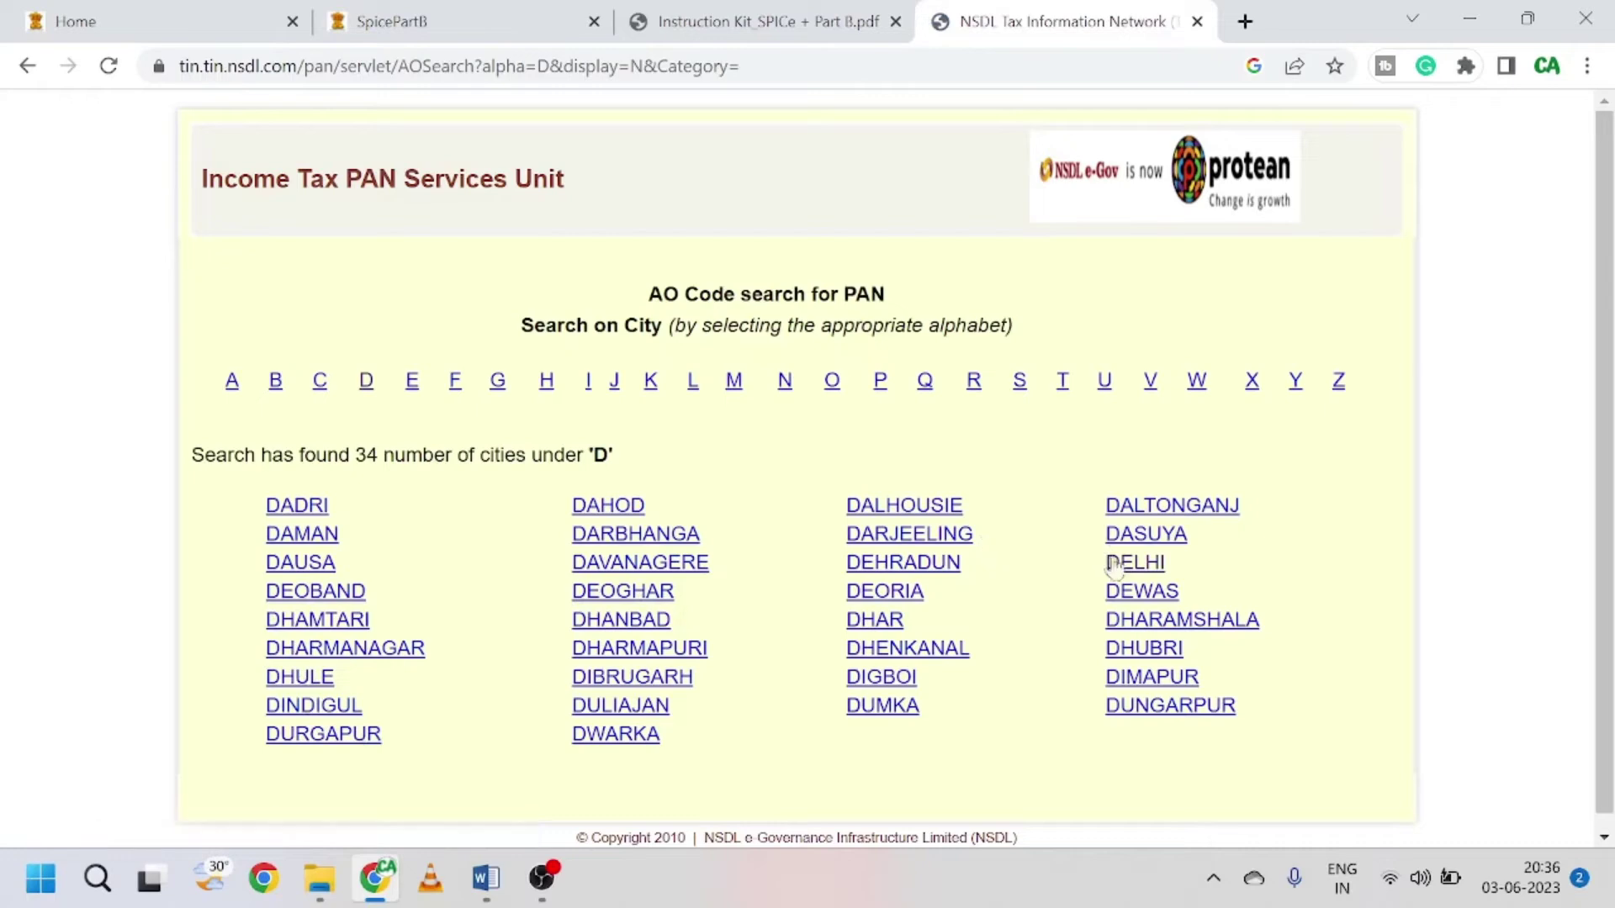
left_click(1139, 567)
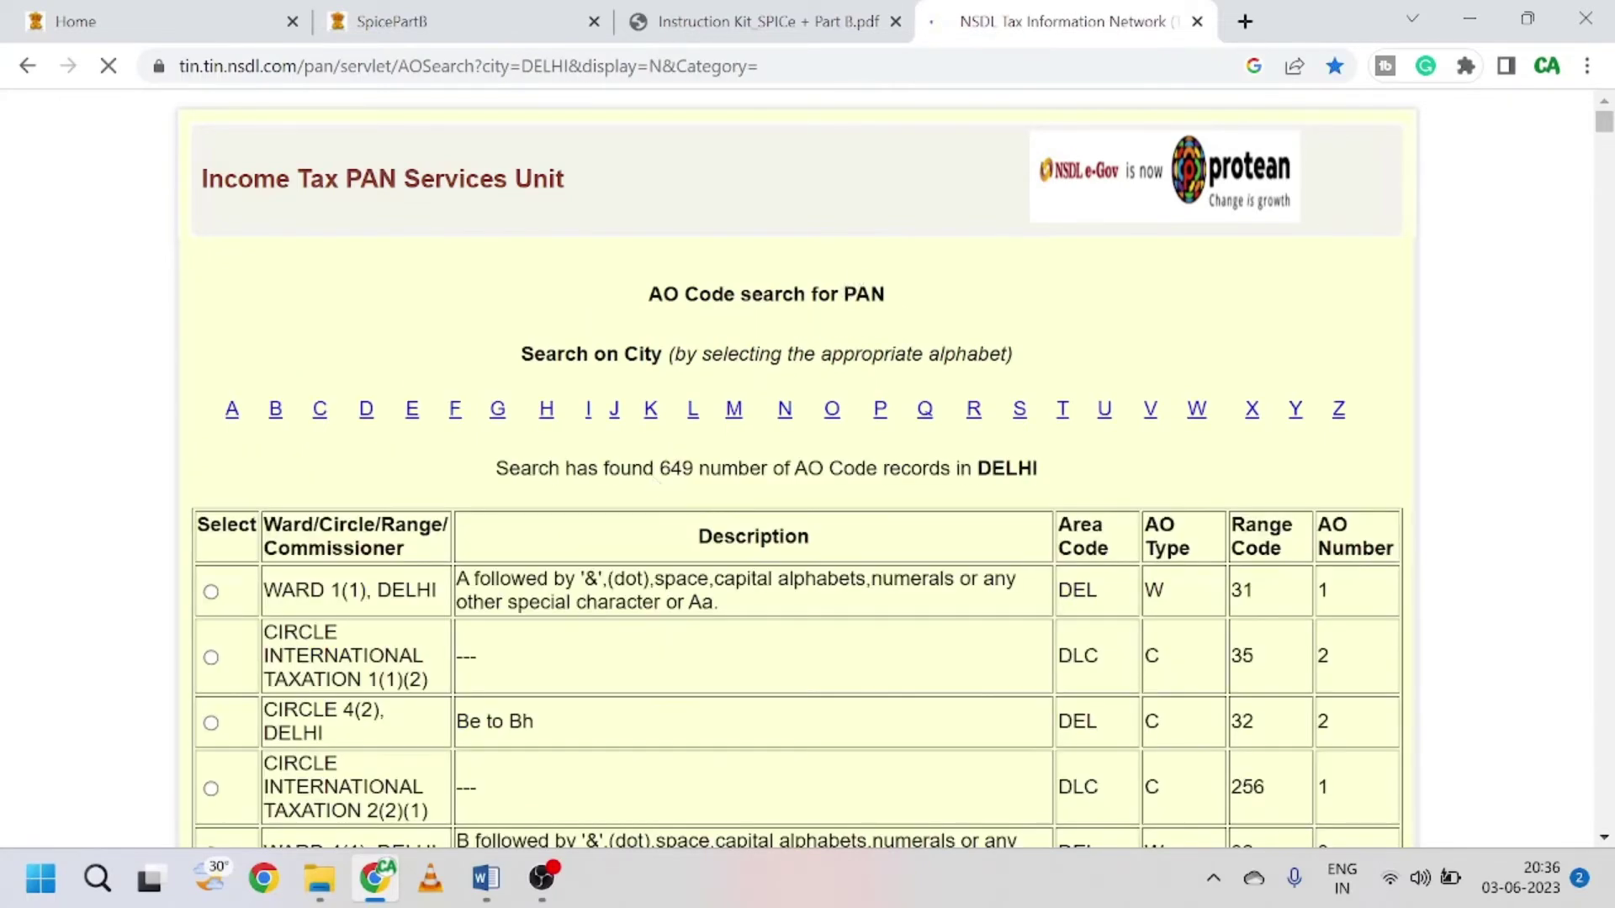
Step: Find Laxmi Nagar's code (CIRCLE 58(1): DEL, C, 66, 1) and return to the form
scroll(660, 495, "down", 3)
scroll(693, 622, "down", 8)
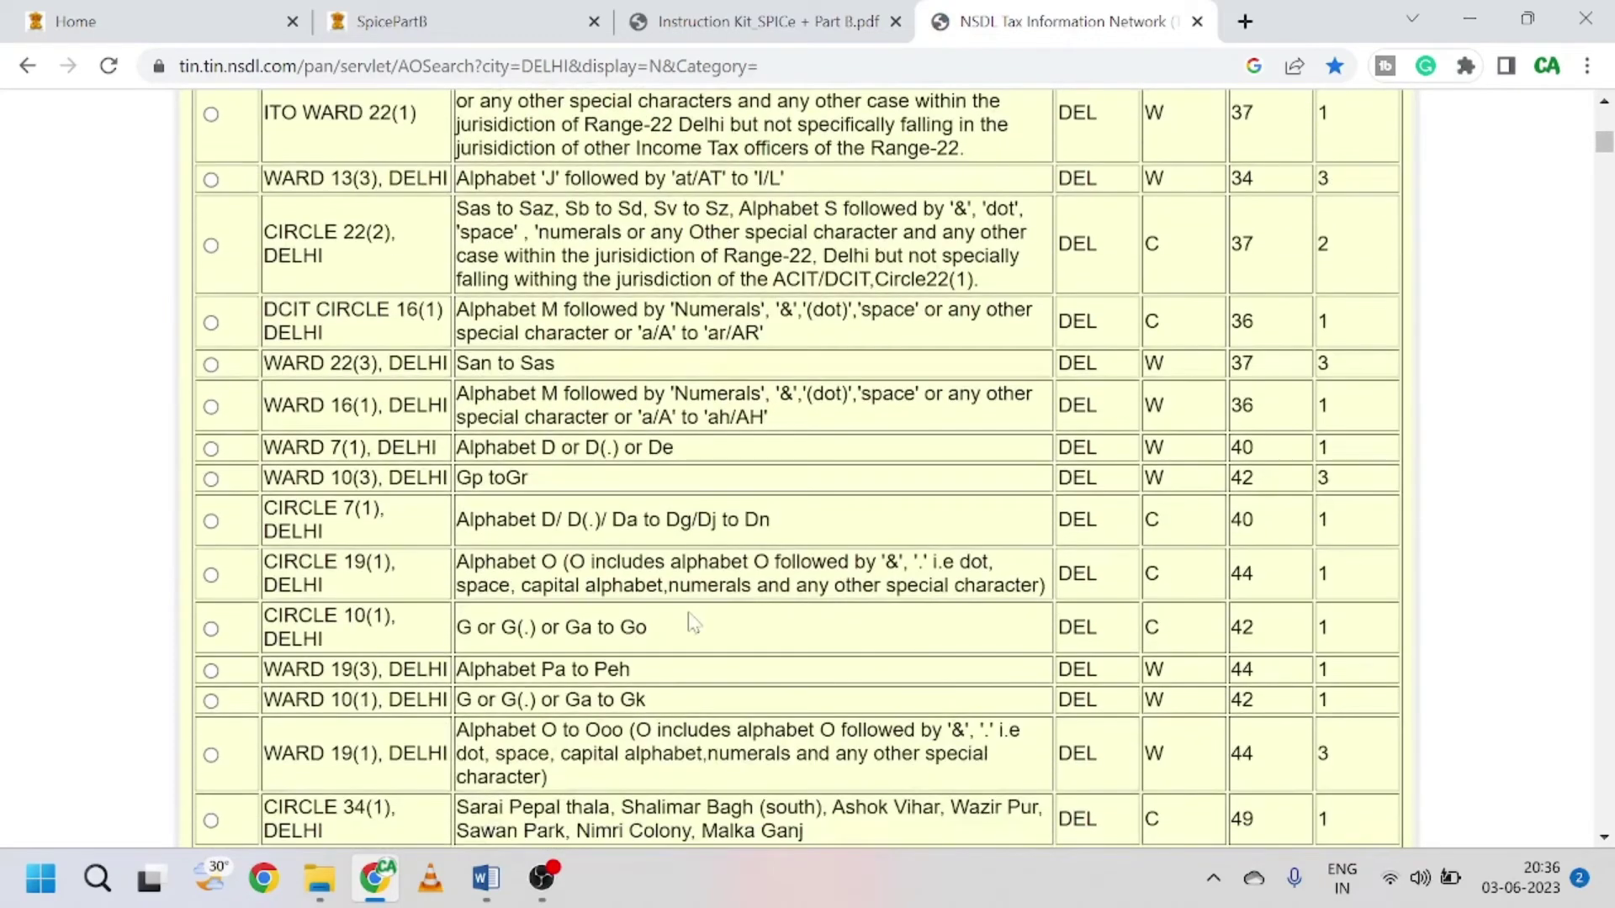
key("ctrl+f")
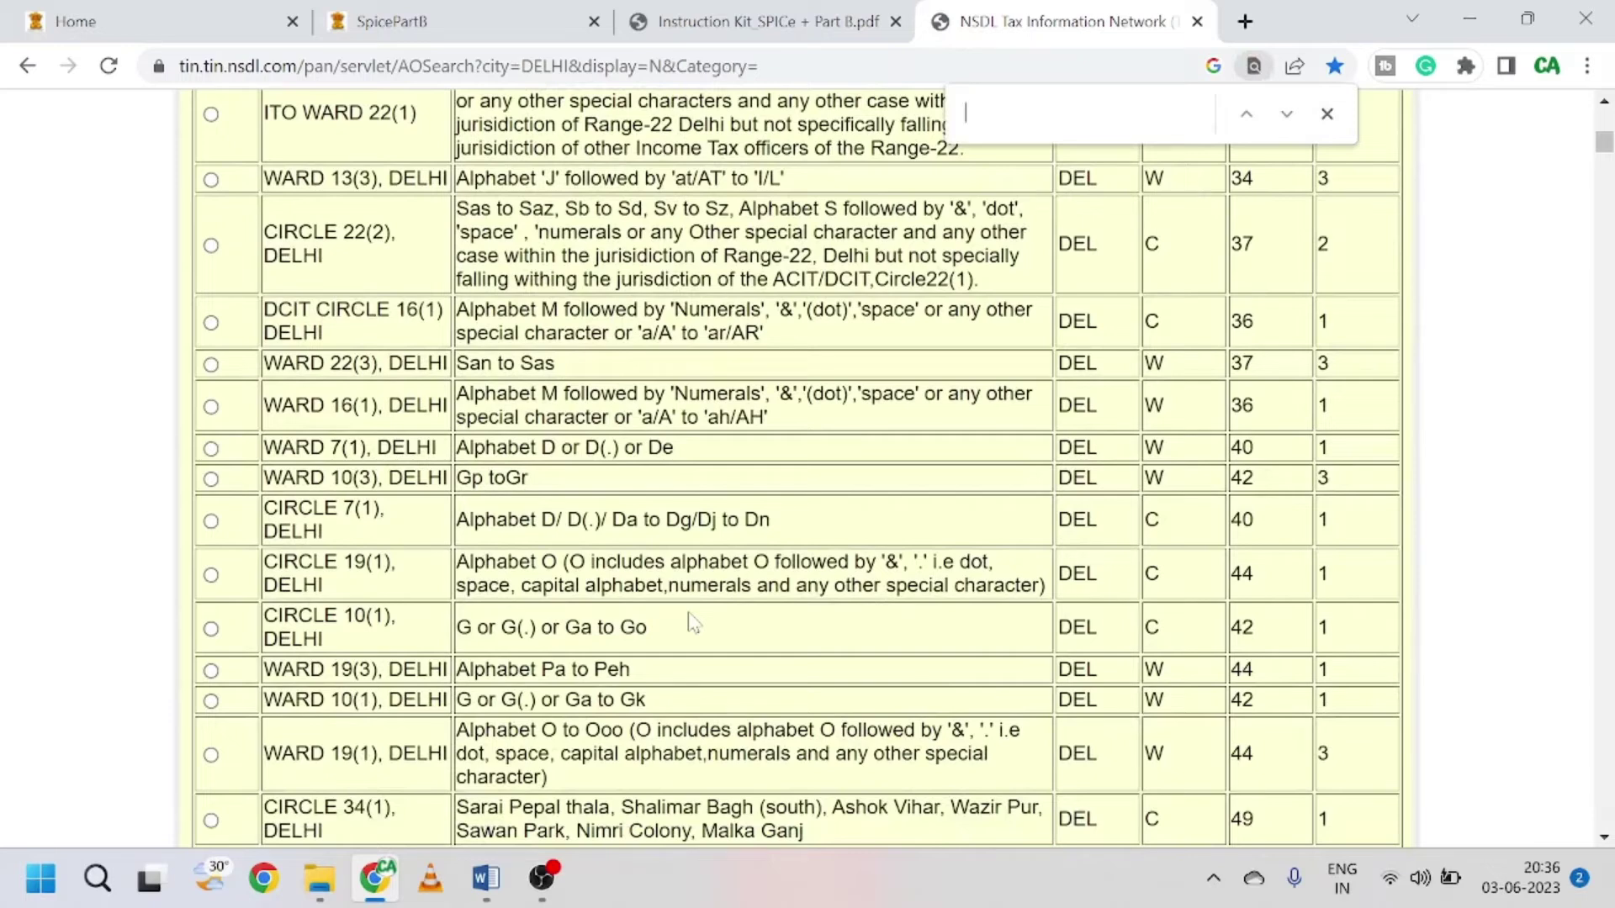
type("laxmi")
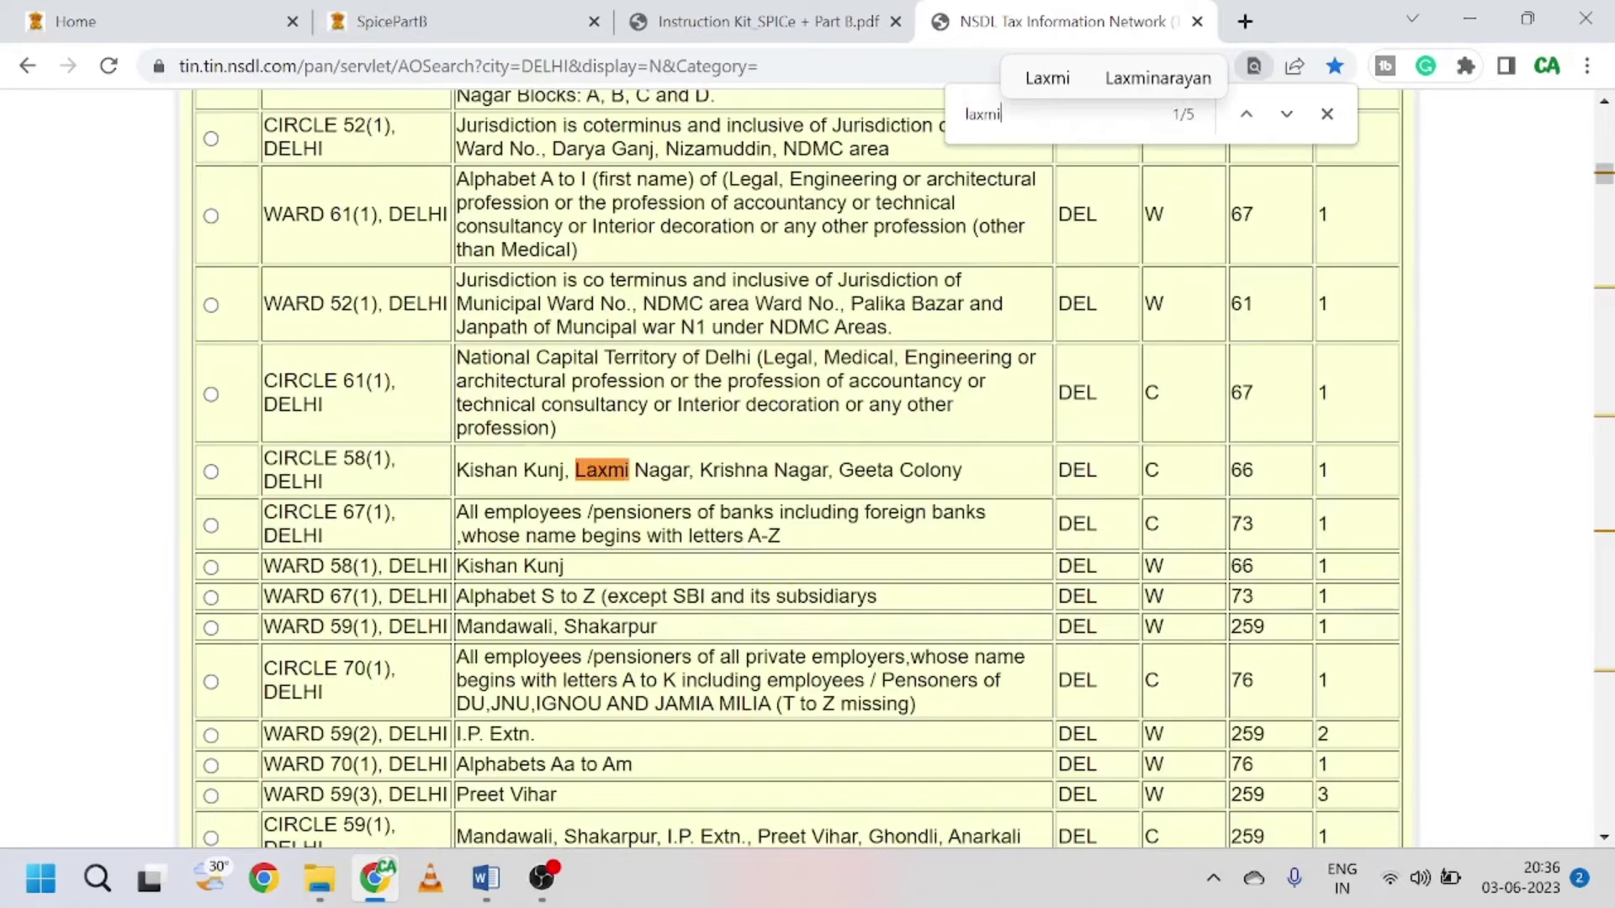
left_click(423, 21)
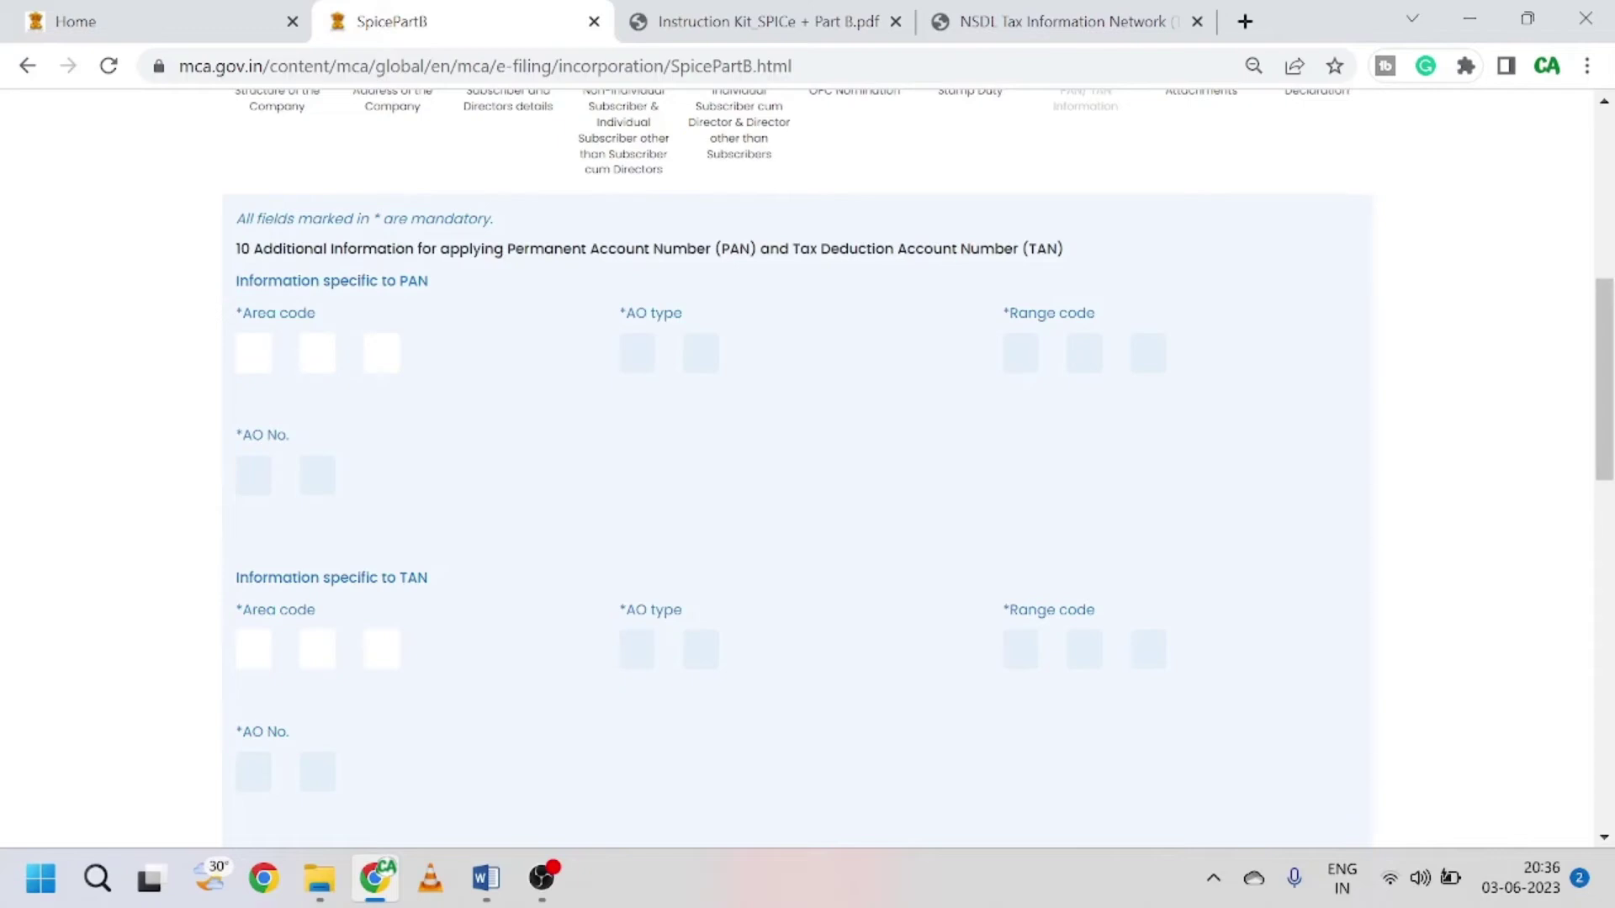
Step: Fill the PAN AO code as DEL, C, 66, 1, cross-checking the NSDL tab
left_click(248, 353)
type("dl")
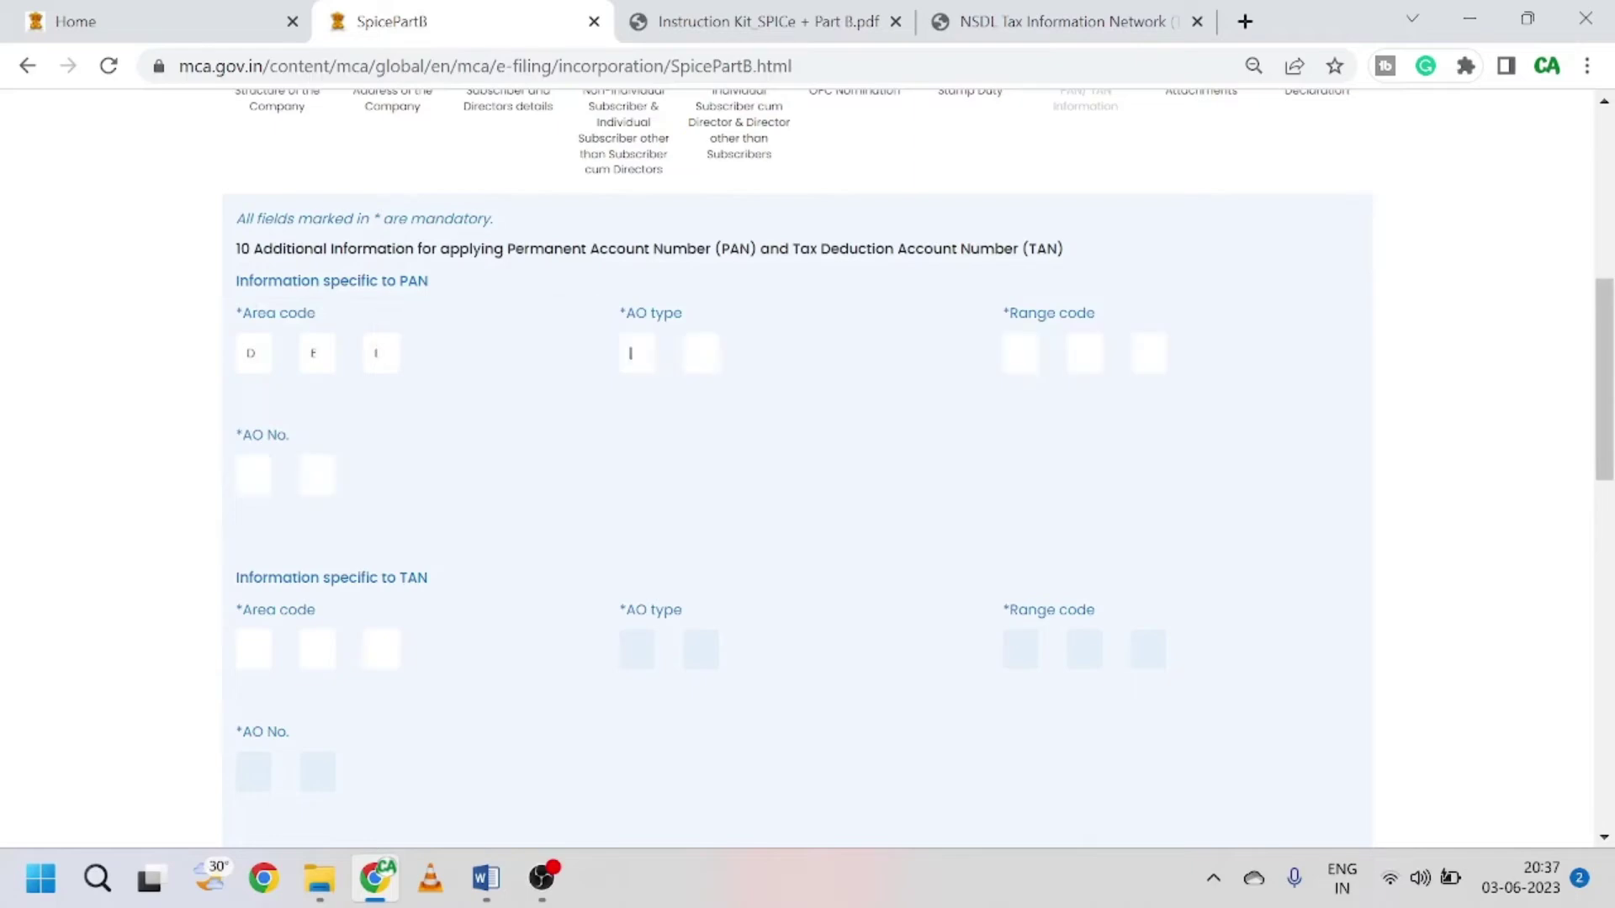
left_click(1051, 21)
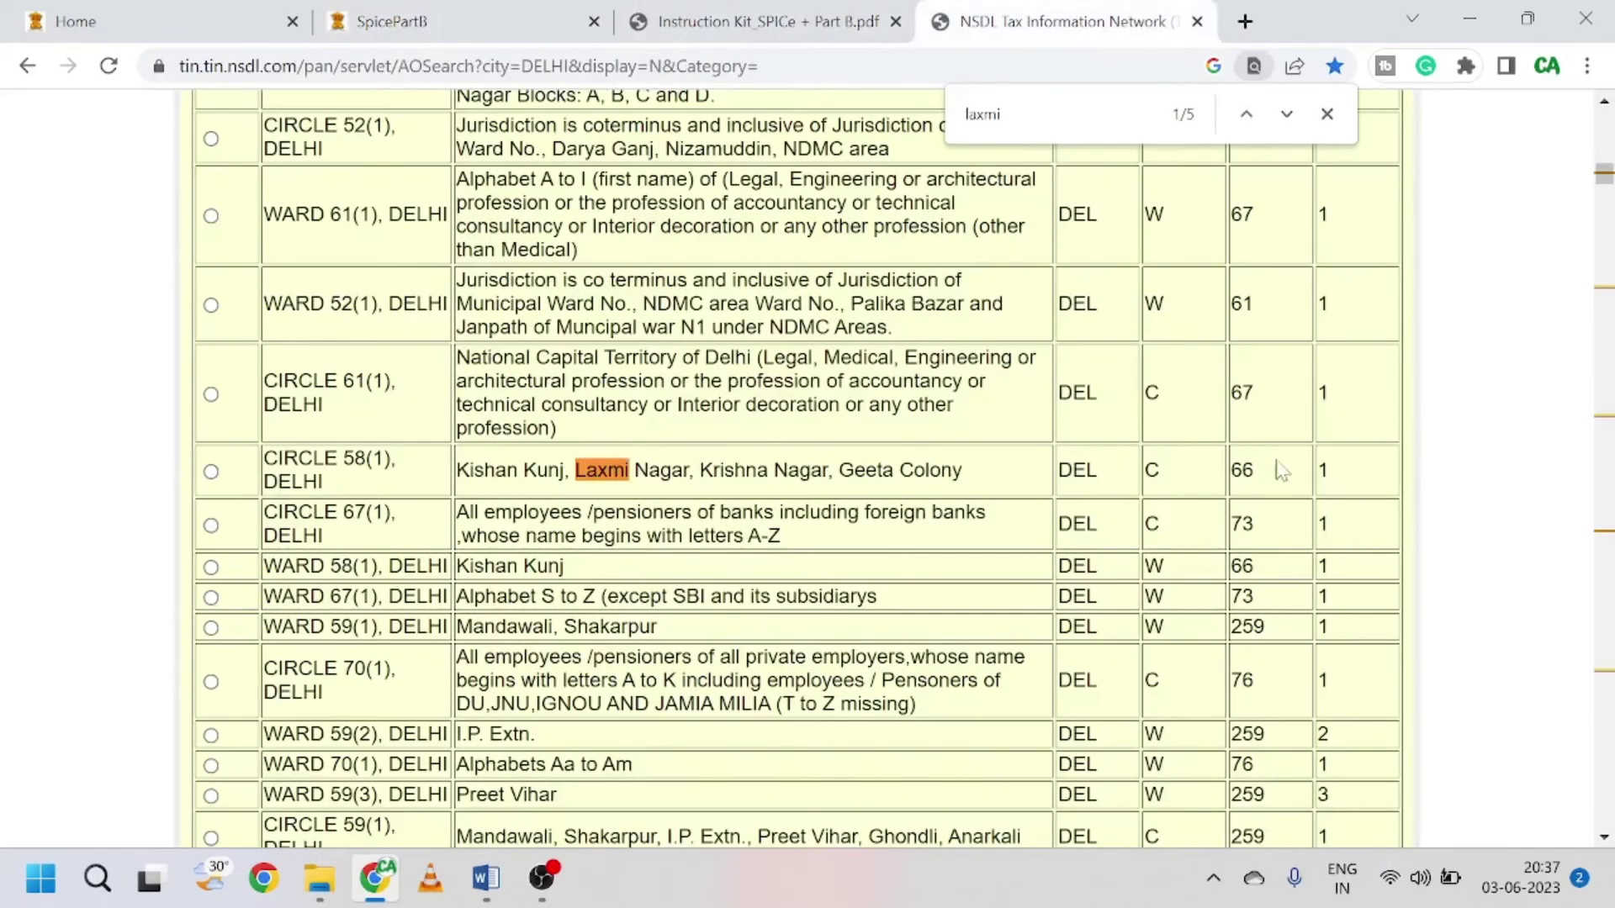
left_click(458, 11)
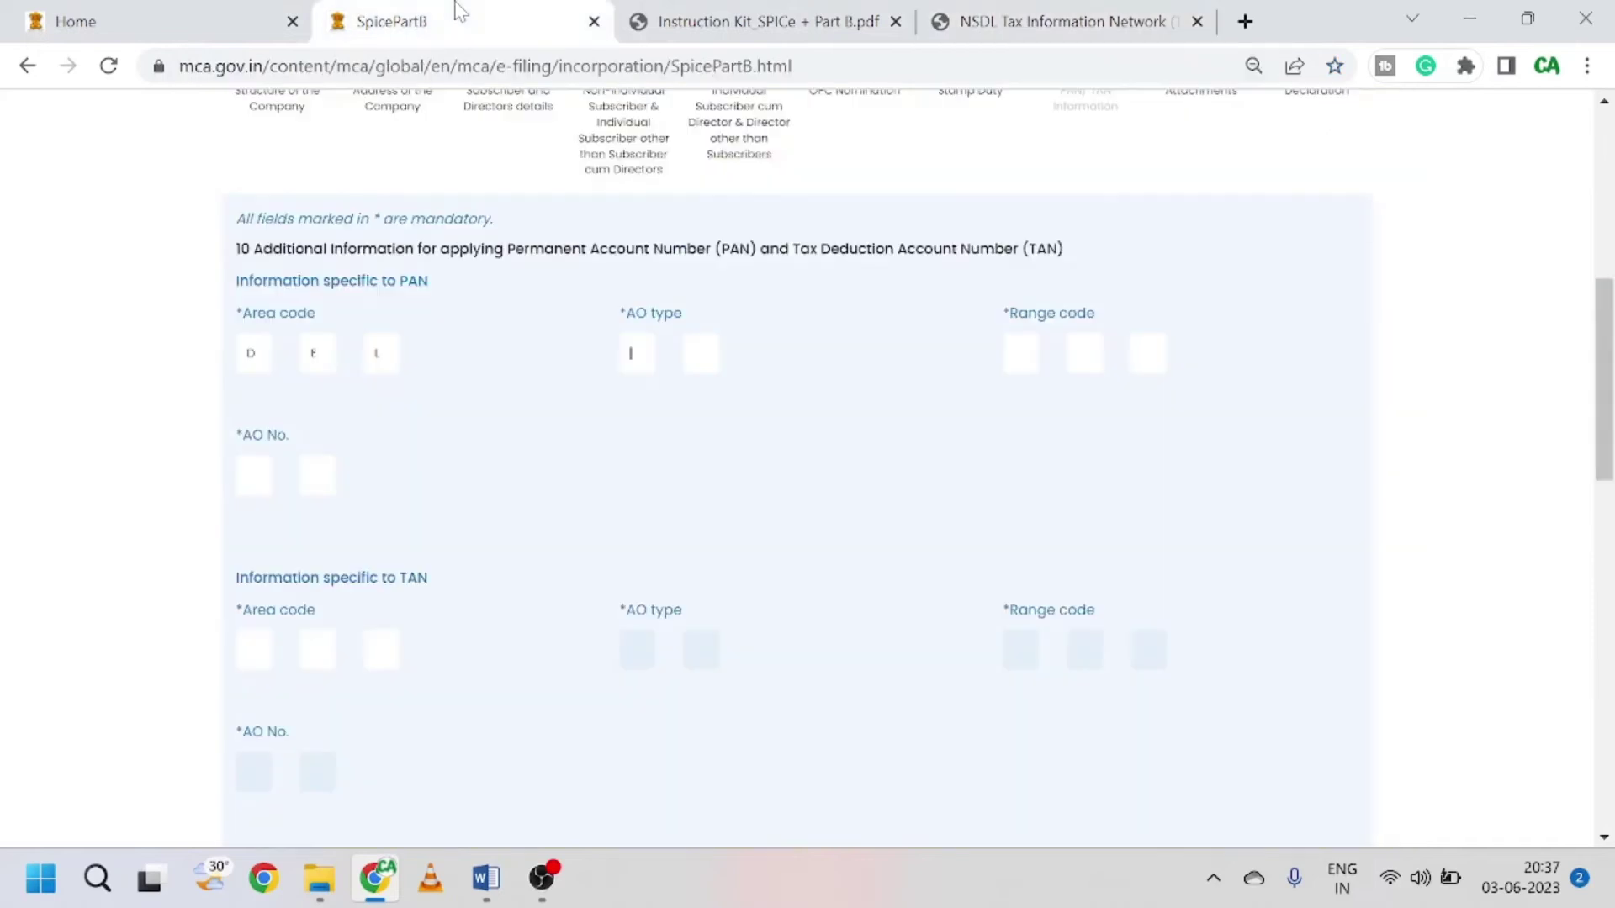
type("c")
type("66")
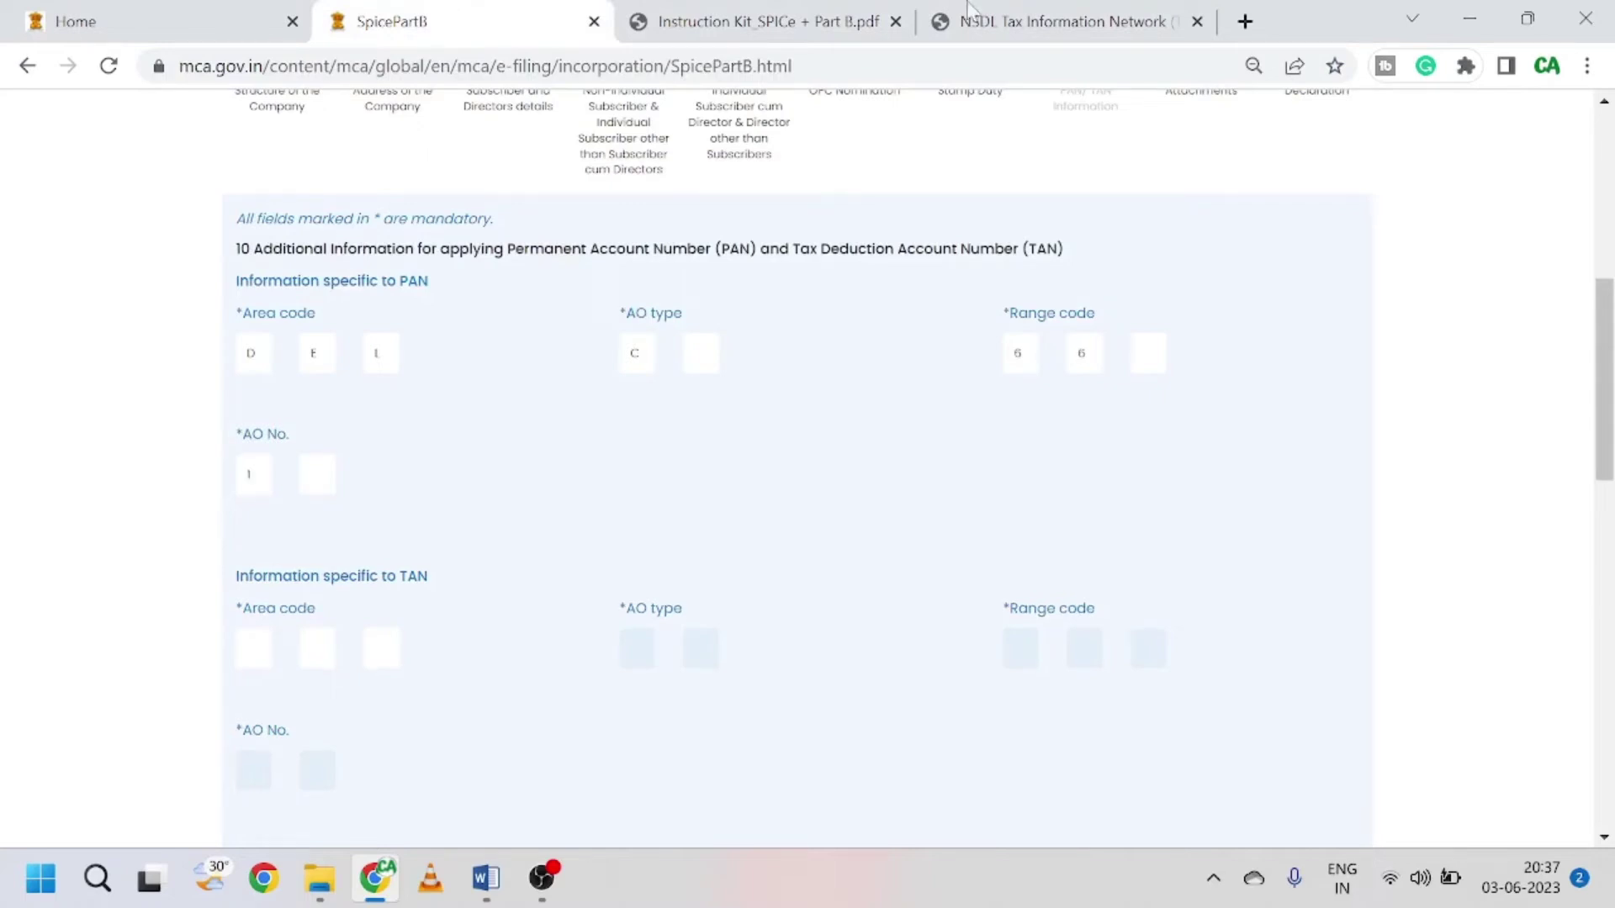
left_click(1094, 21)
Step: Search the web for TAN area codes and open NSDL's Delhi AO code records
left_click(1244, 22)
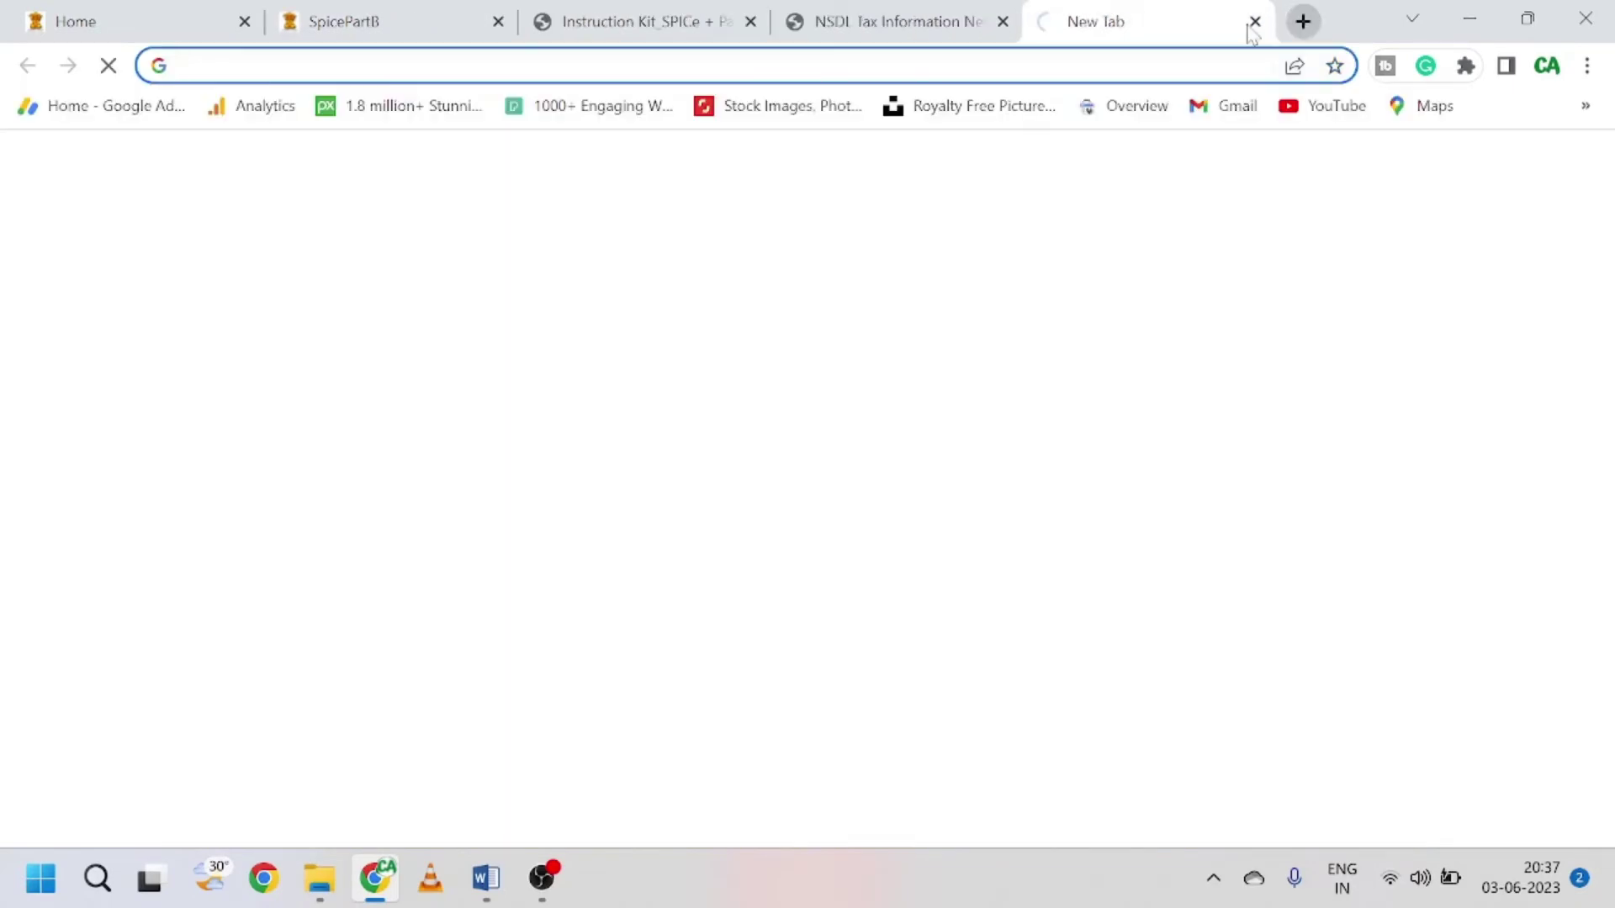
type("area code for pan")
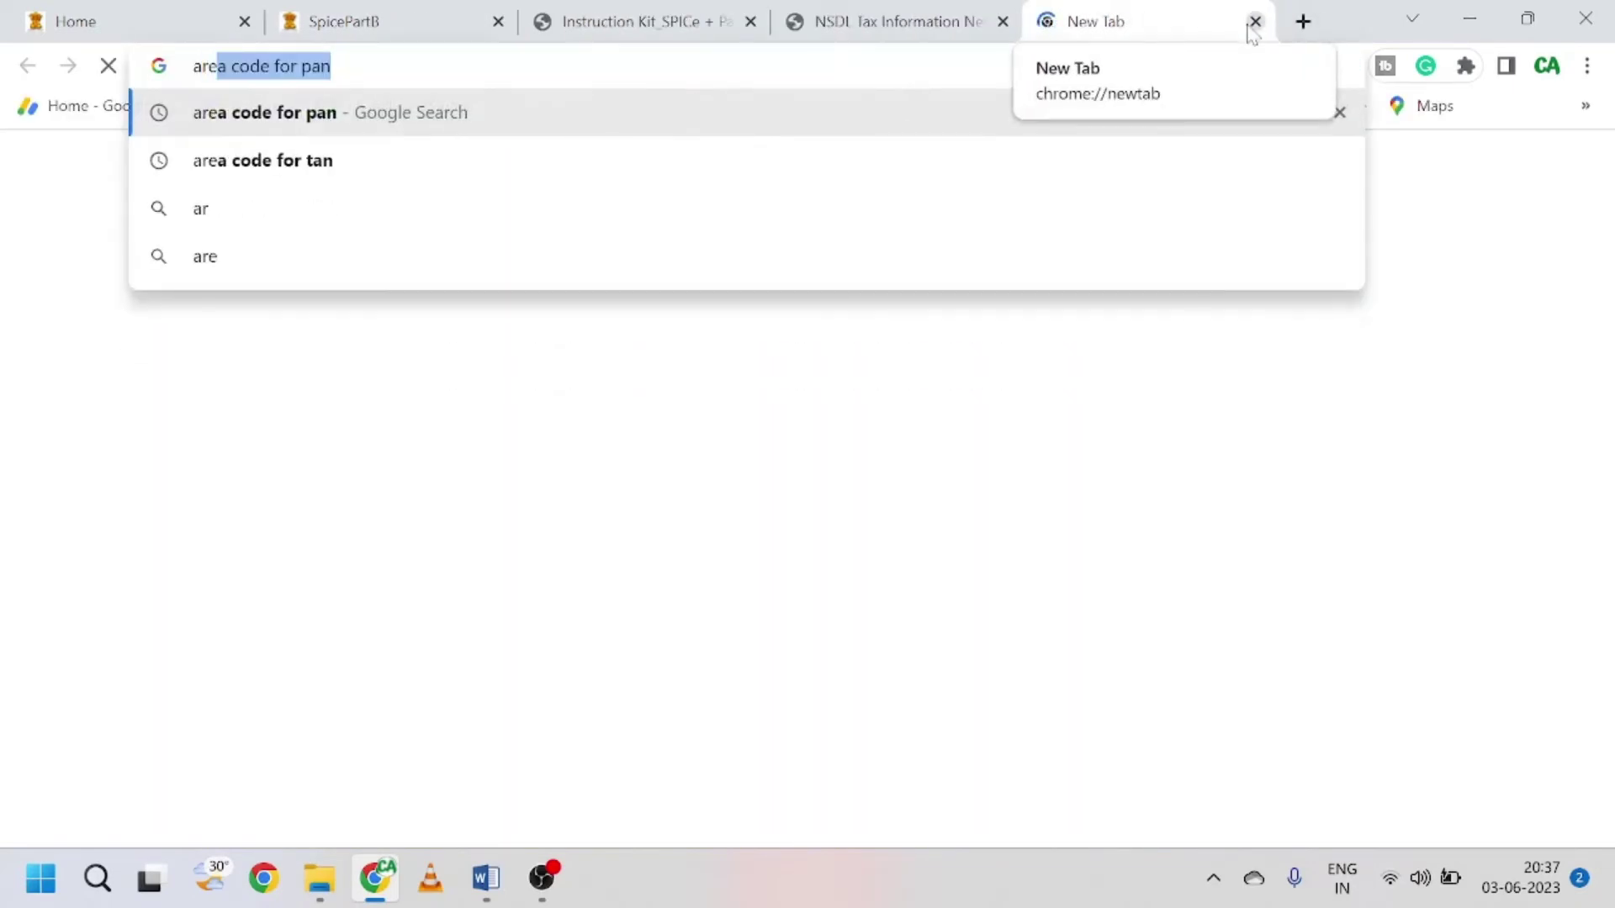
key("Down")
key("Return")
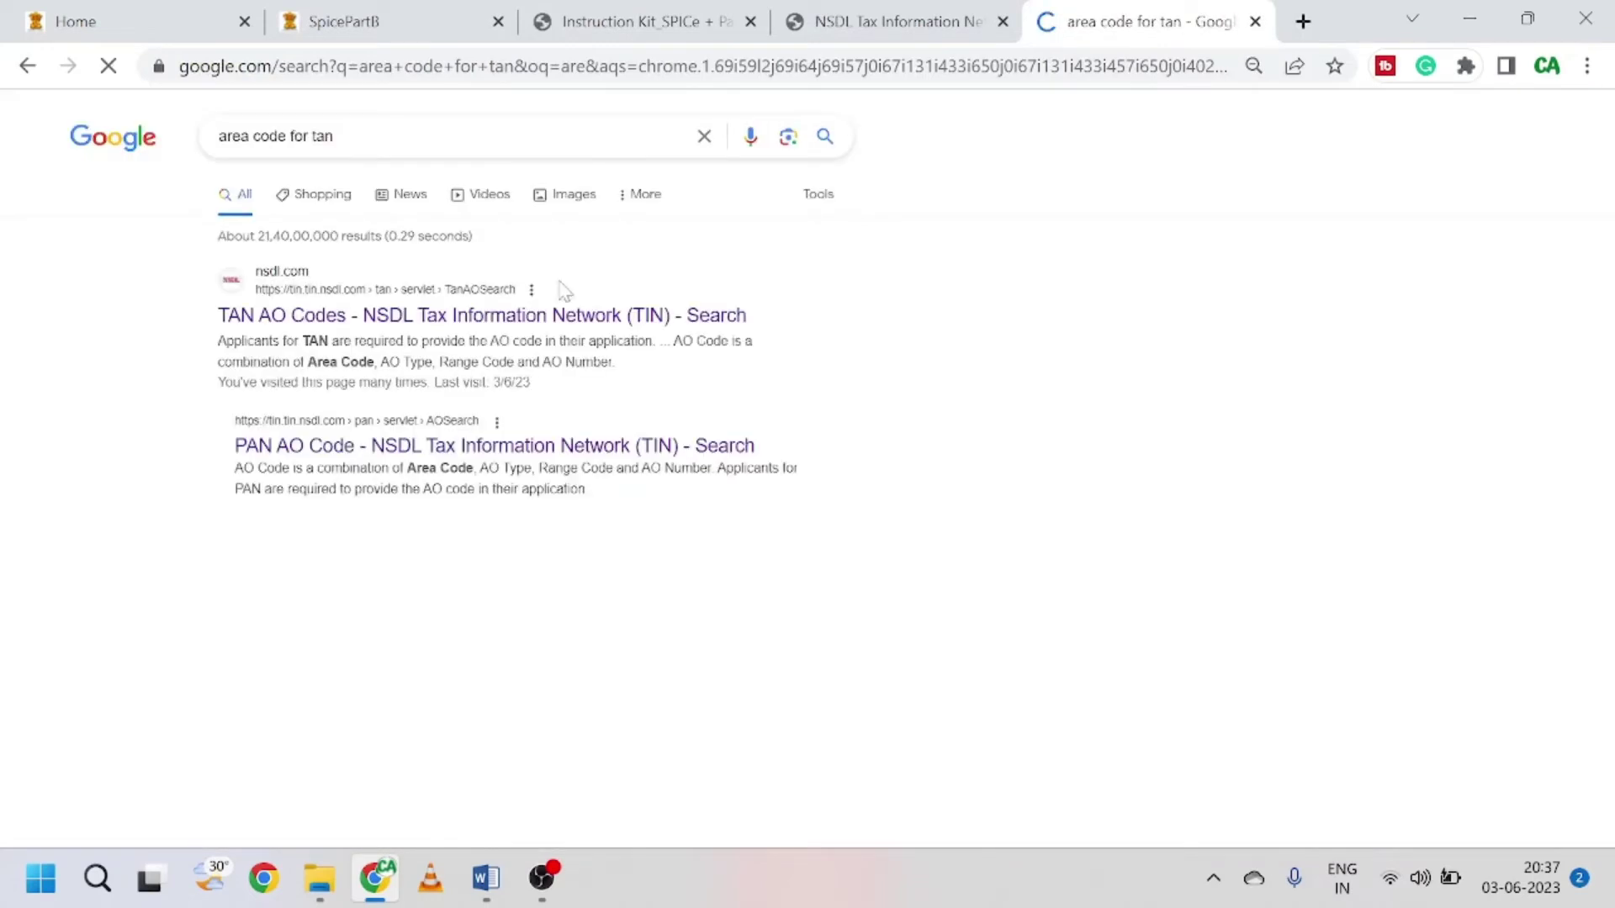
left_click(402, 317)
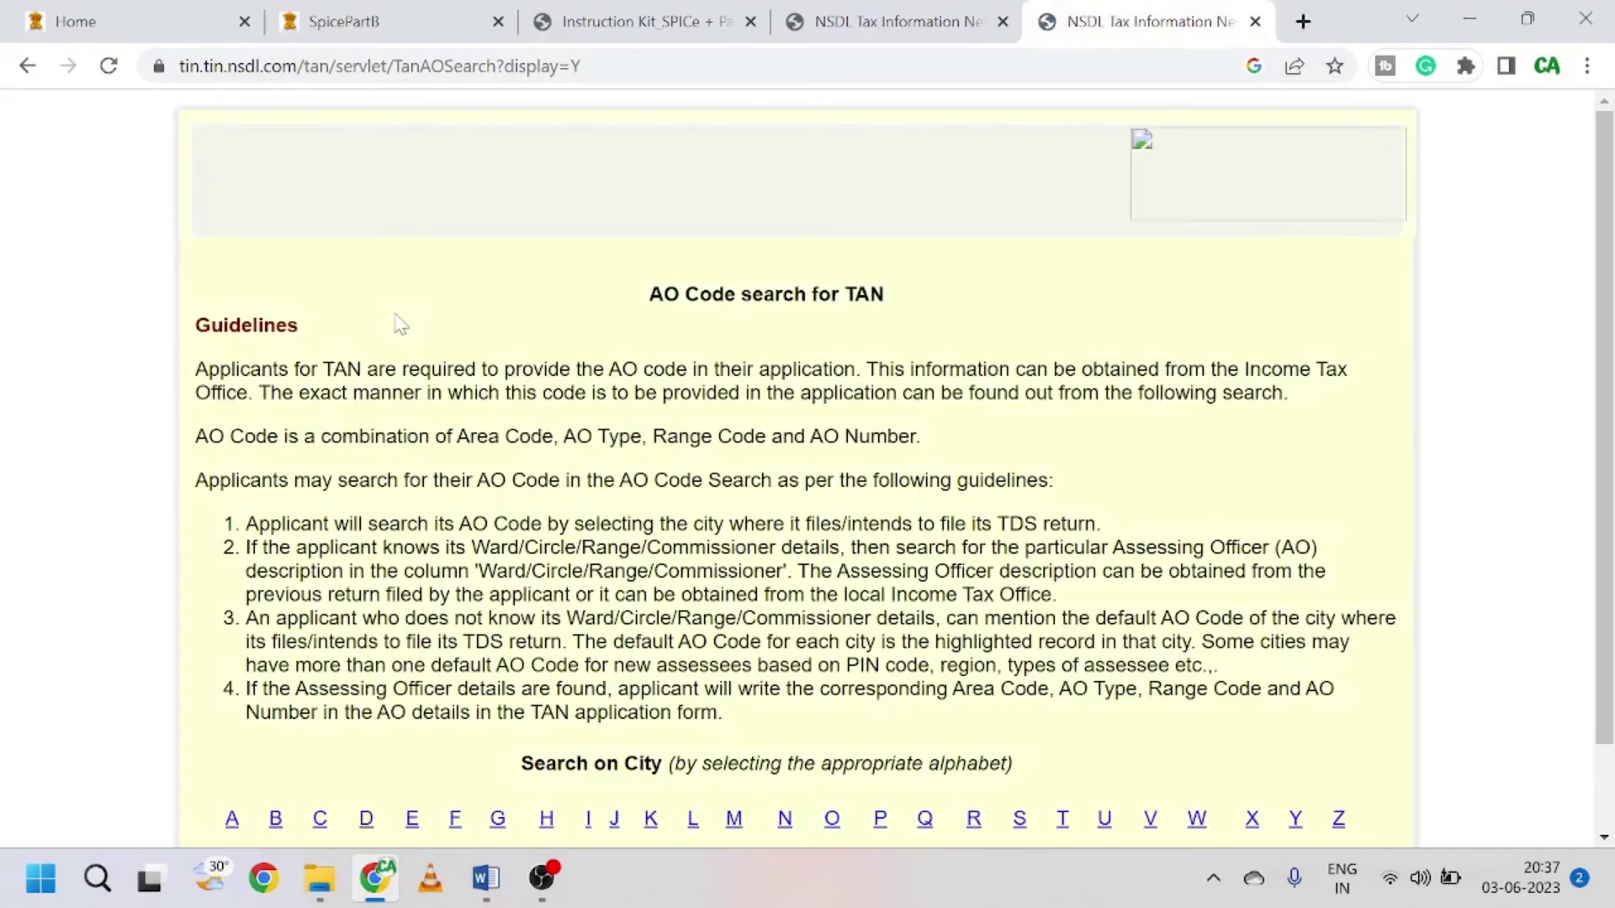
scroll(400, 324, "down", 2)
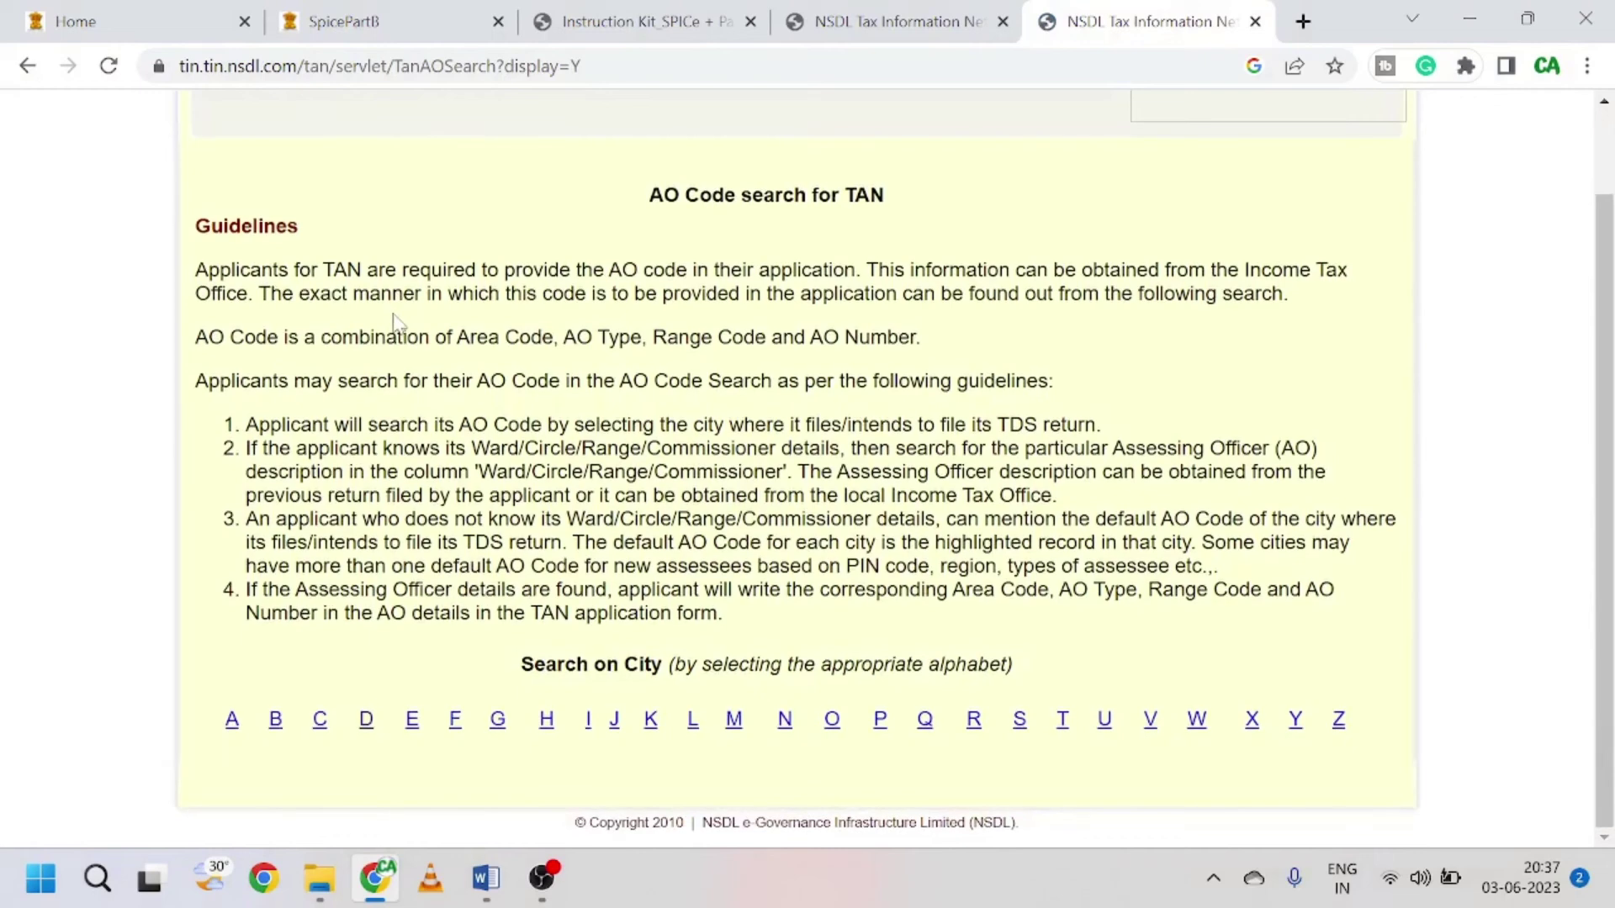
left_click(365, 719)
left_click(313, 537)
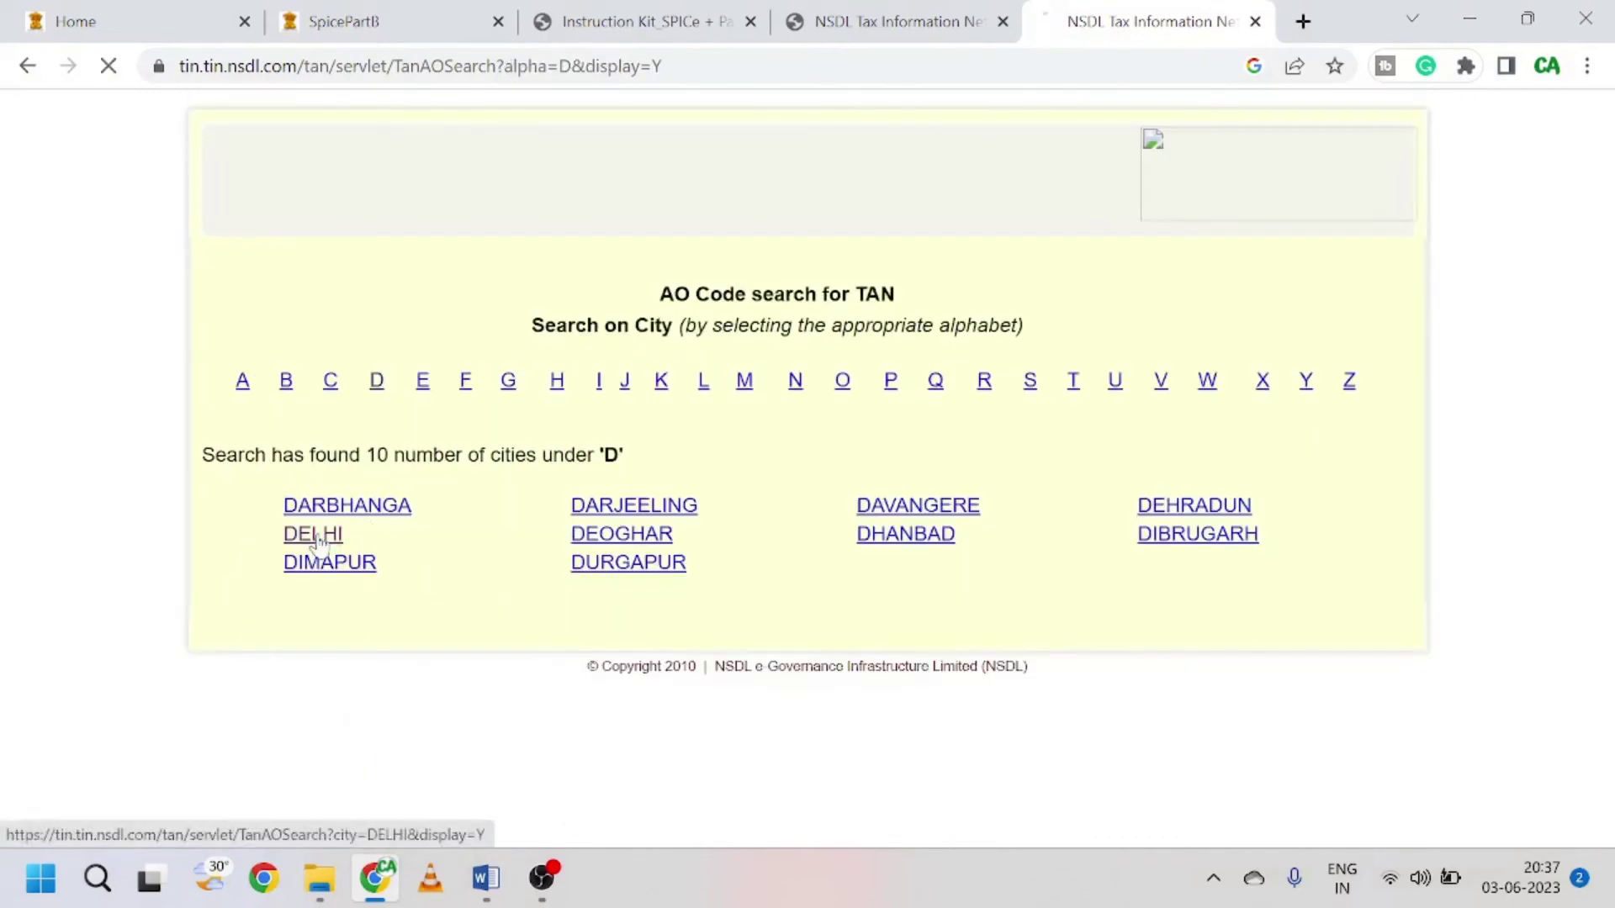
Step: Mark the Delhi ward row for names E, F, Ha to He (DEL, W, 274, 2), then return to SPICe+
scroll(564, 597, "down", 3)
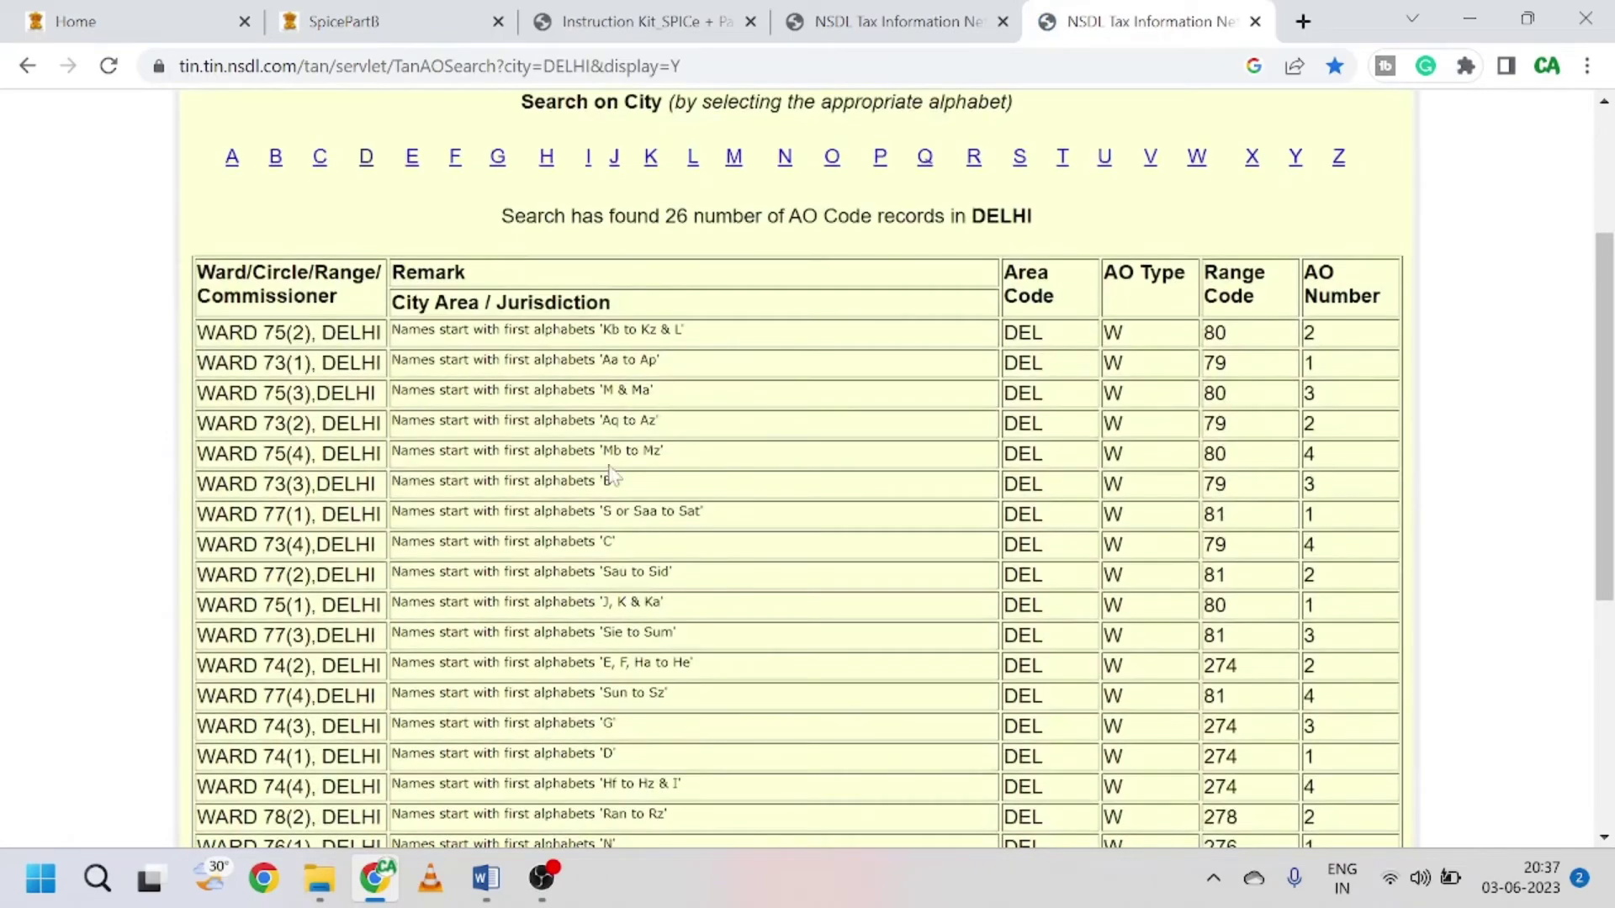
scroll(611, 476, "down", 2)
scroll(705, 468, "down", 2)
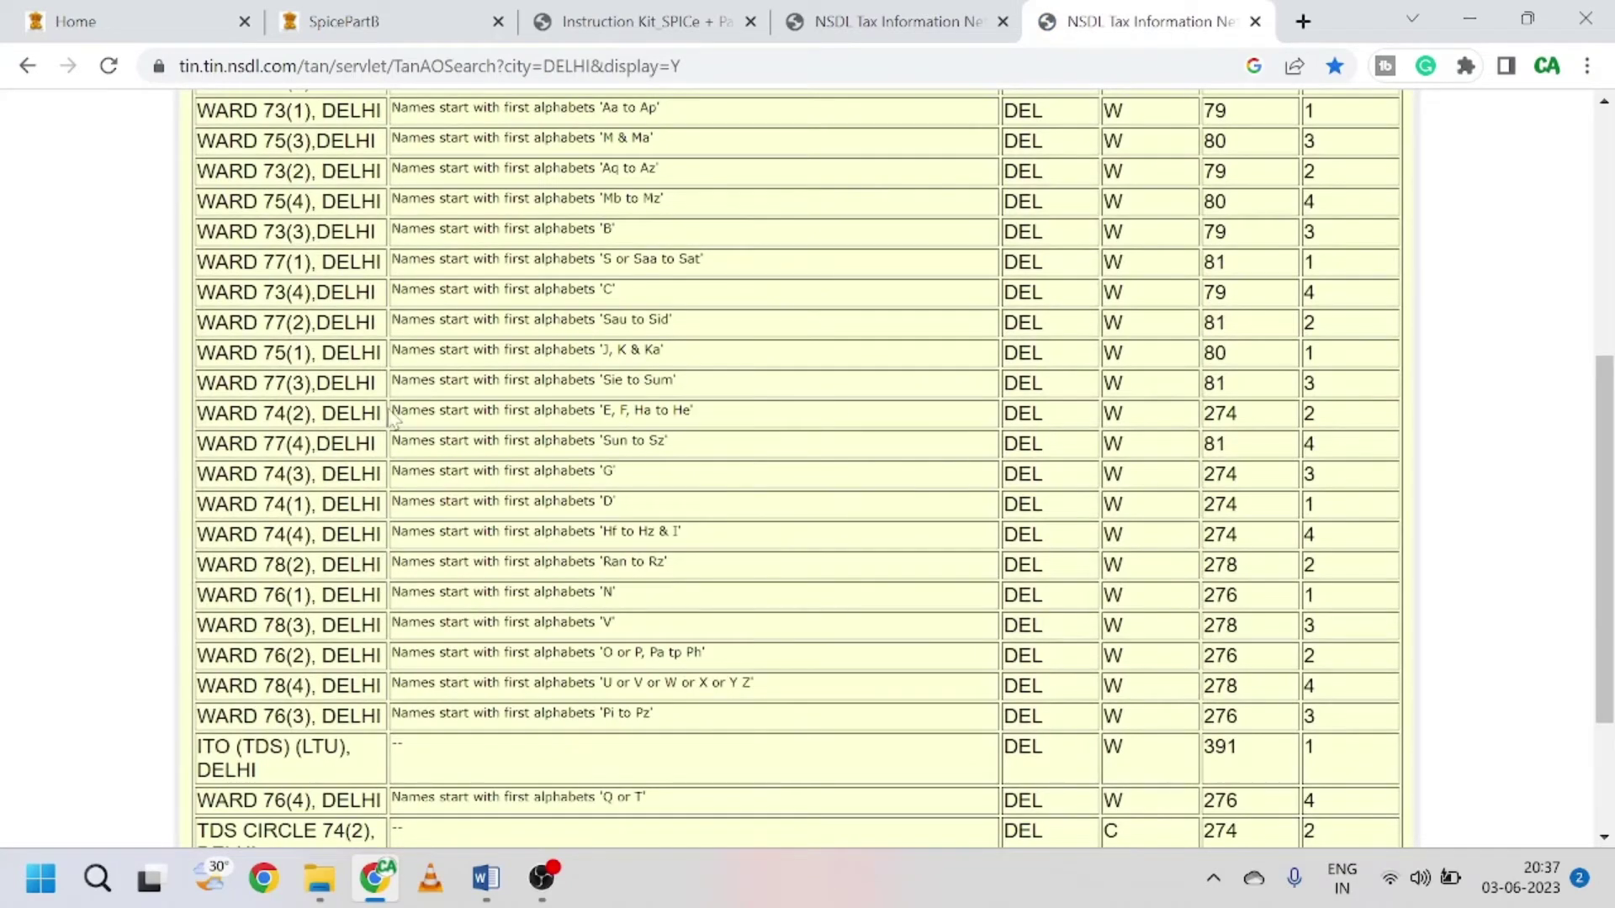
left_click_drag(392, 416, 719, 427)
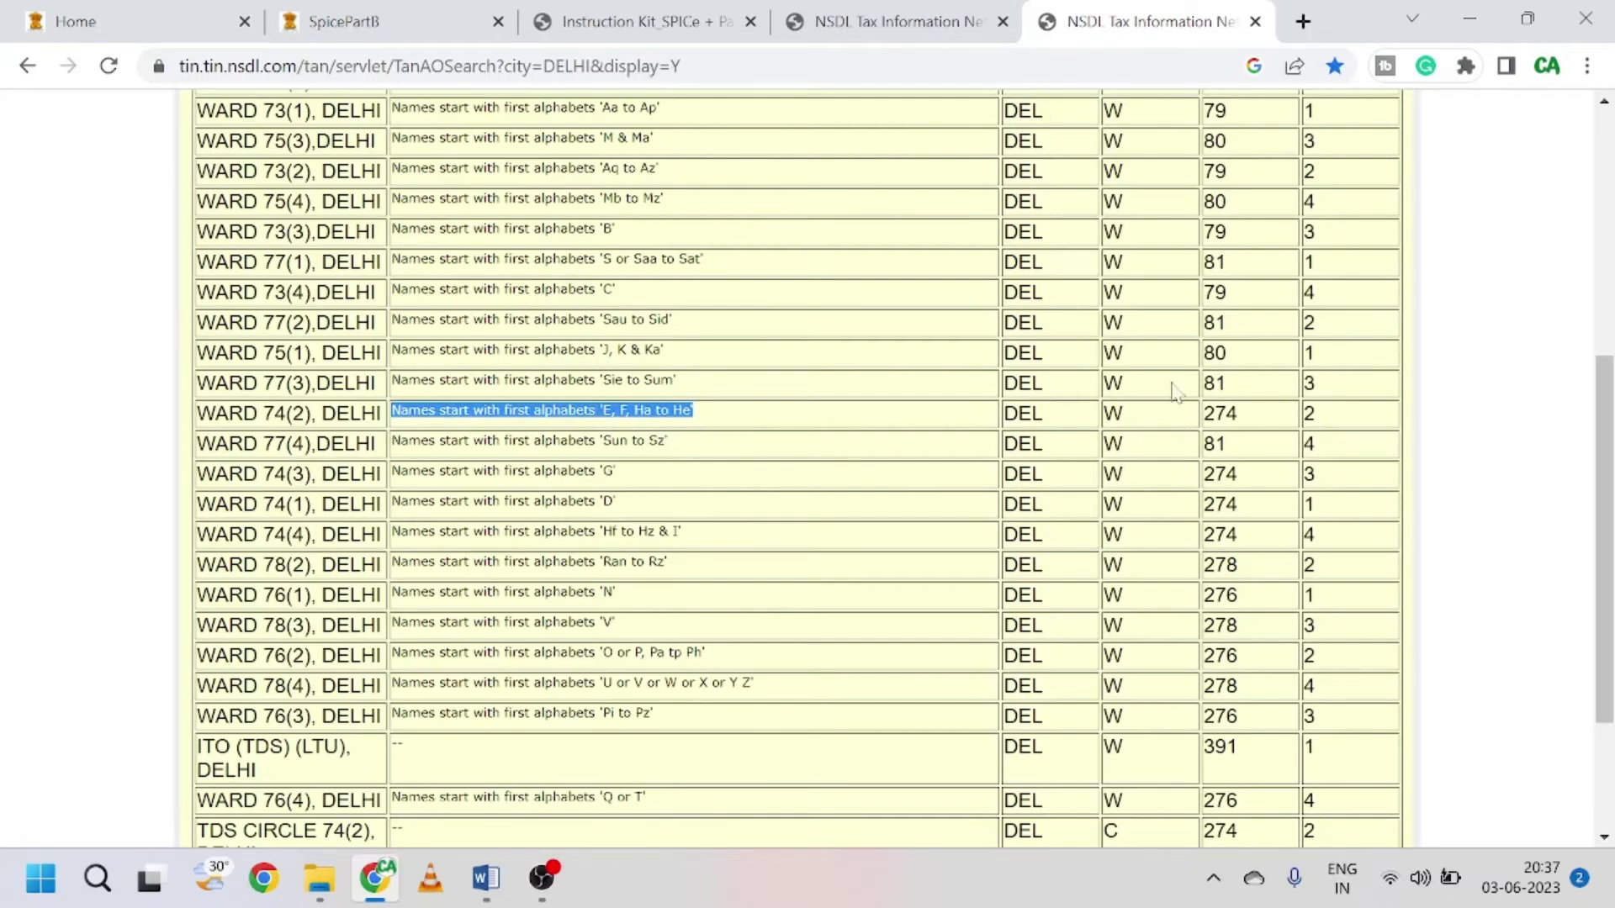
left_click(370, 22)
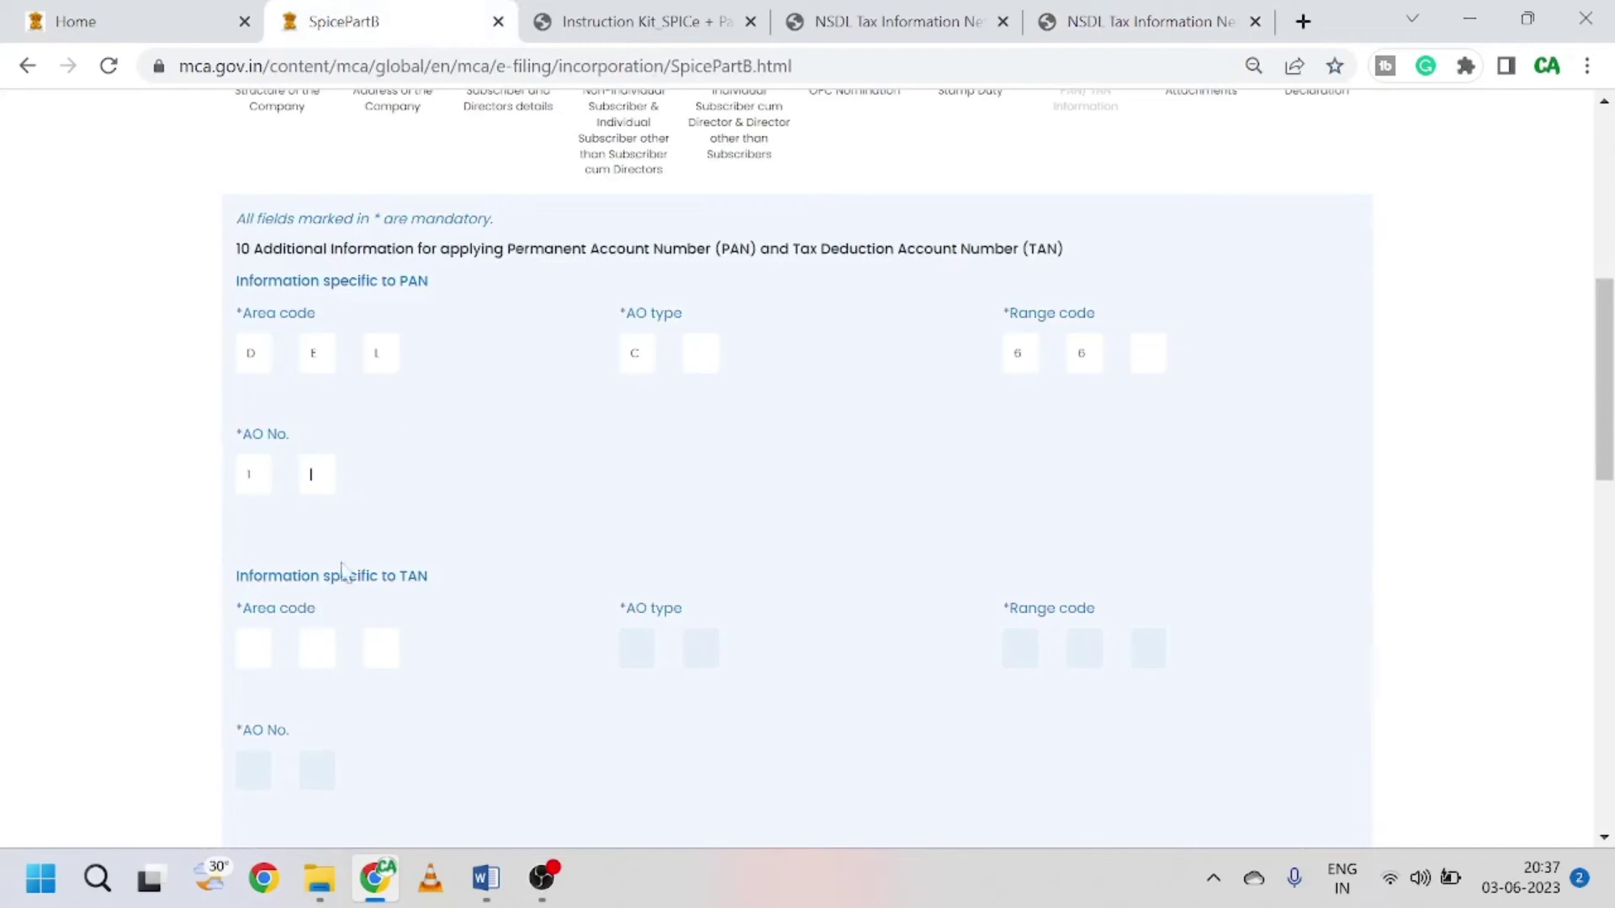
Step: Fill in the TAN codes: area code DEL, AO type W, range code 274, AO No. 2
key("Tab")
type("e")
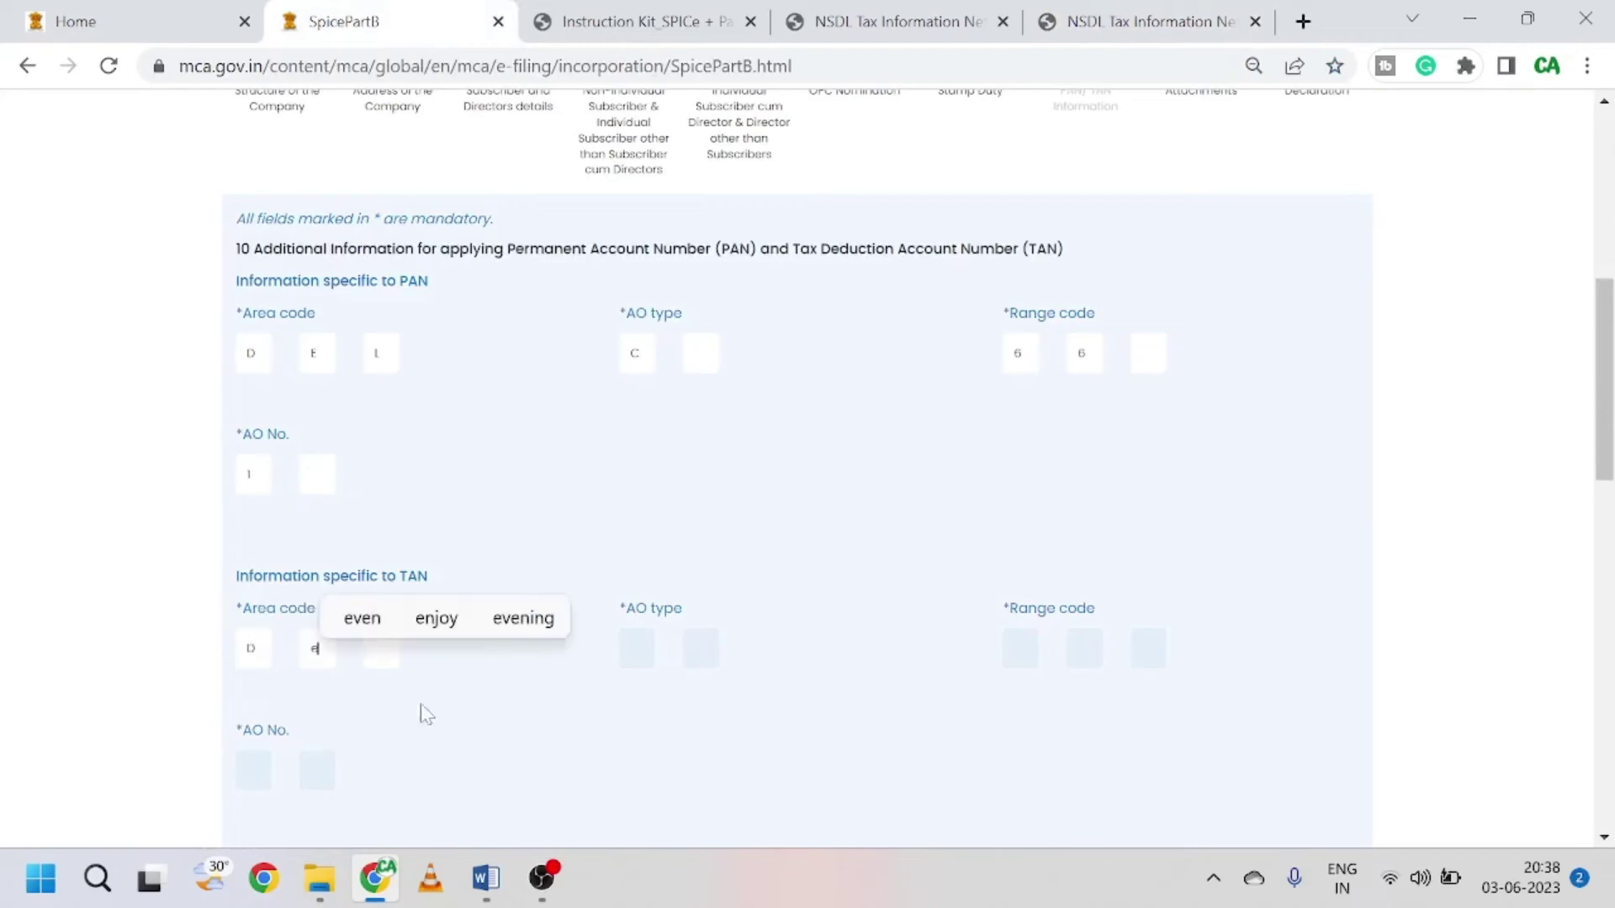
type("l")
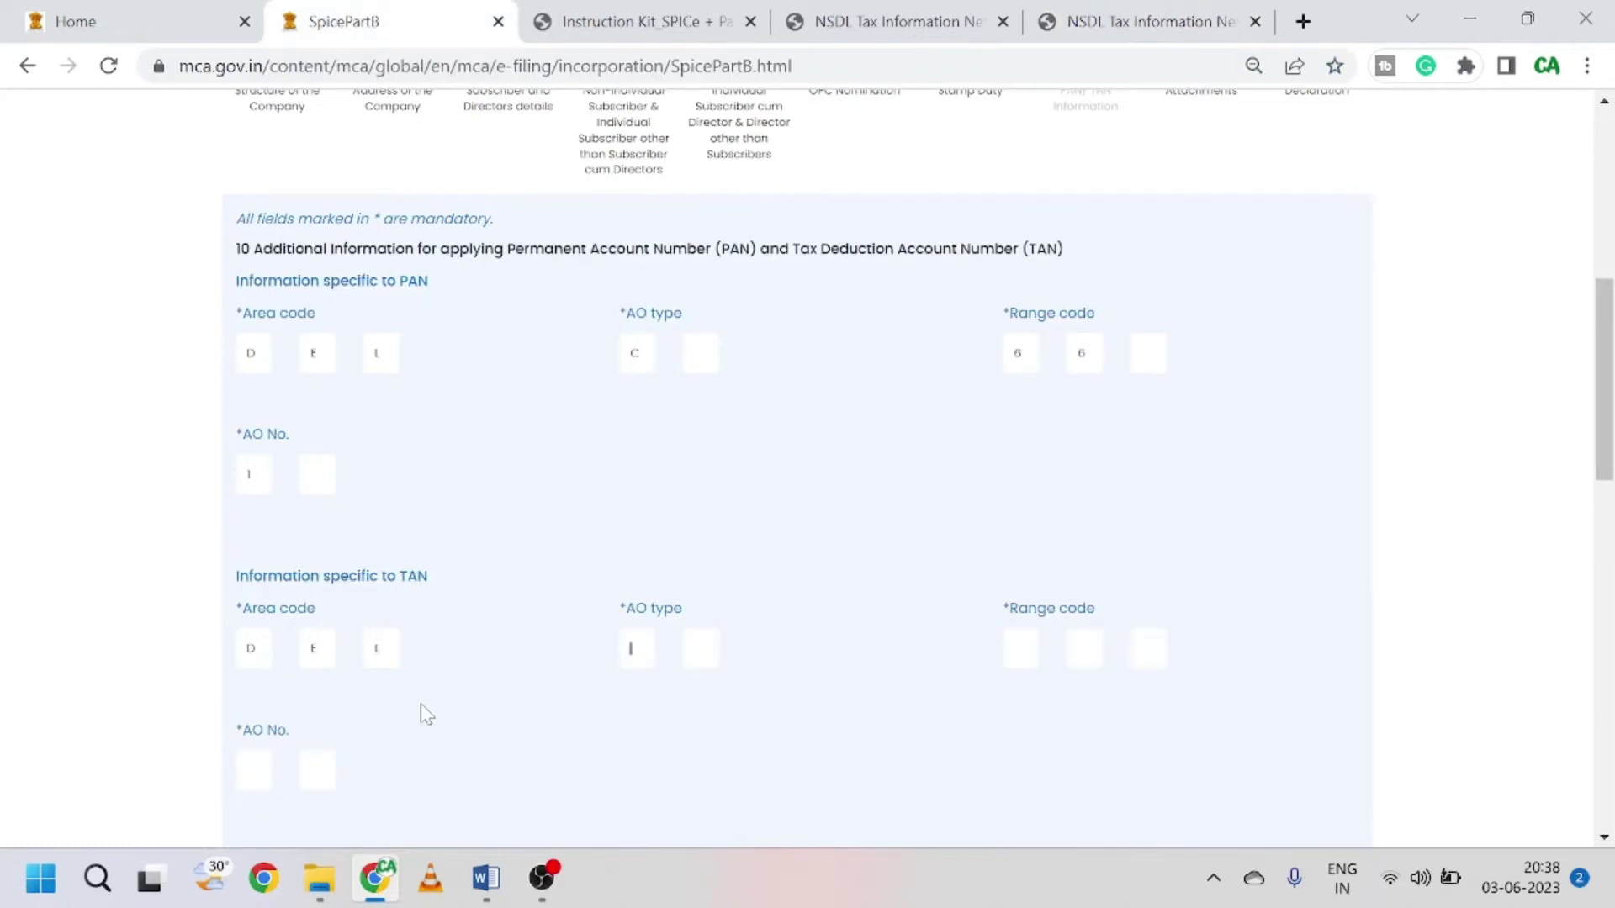
type("w")
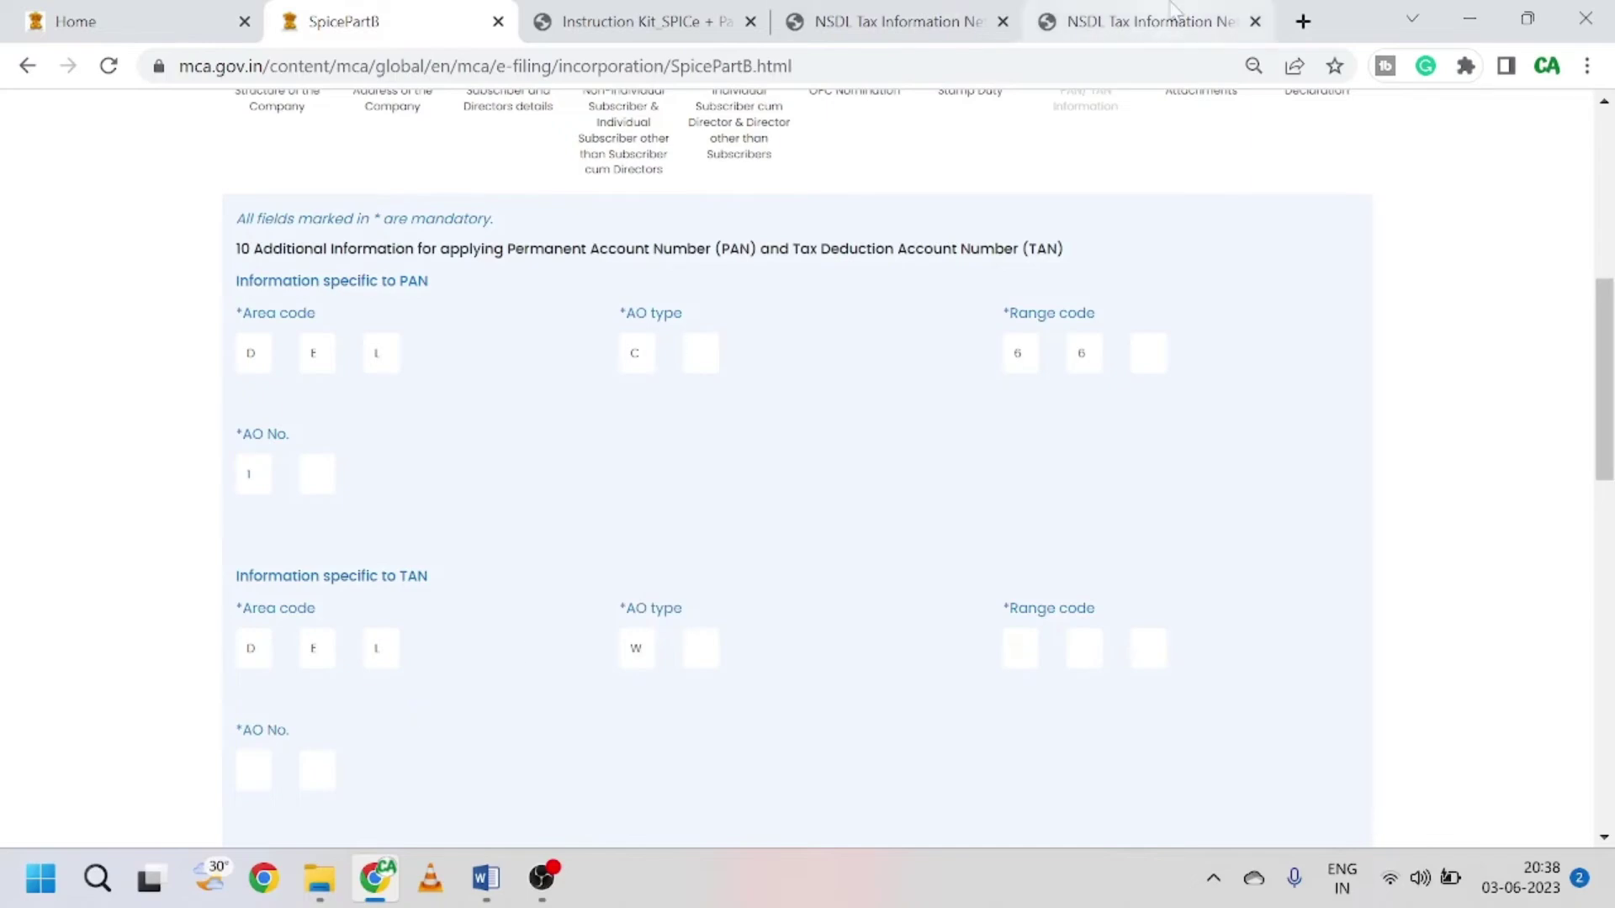
left_click(1152, 21)
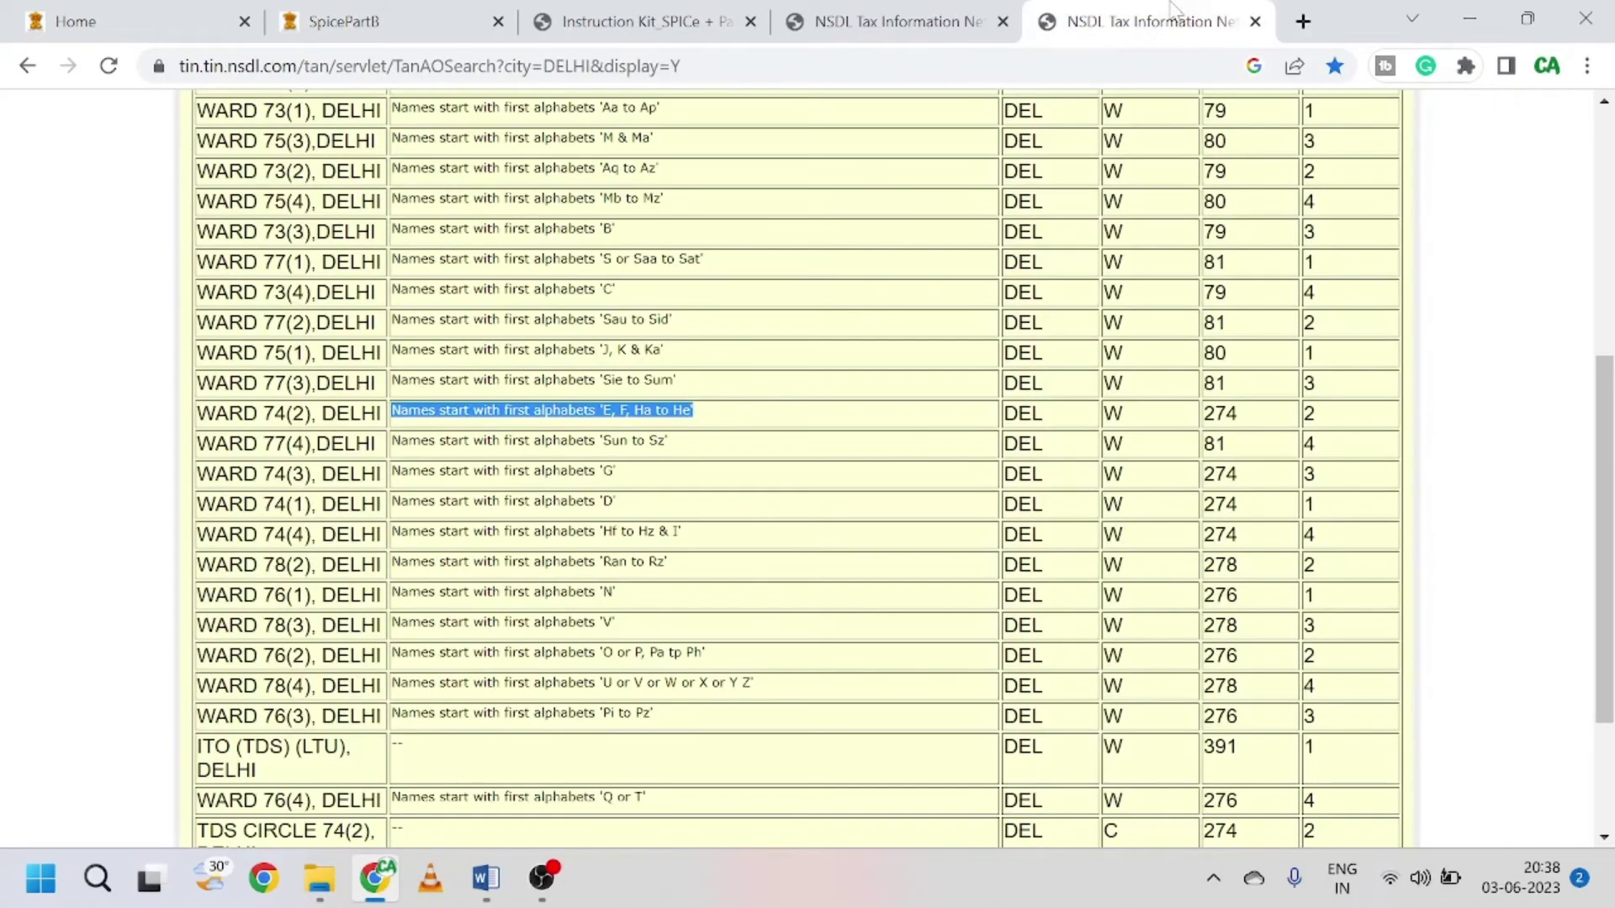
left_click(374, 17)
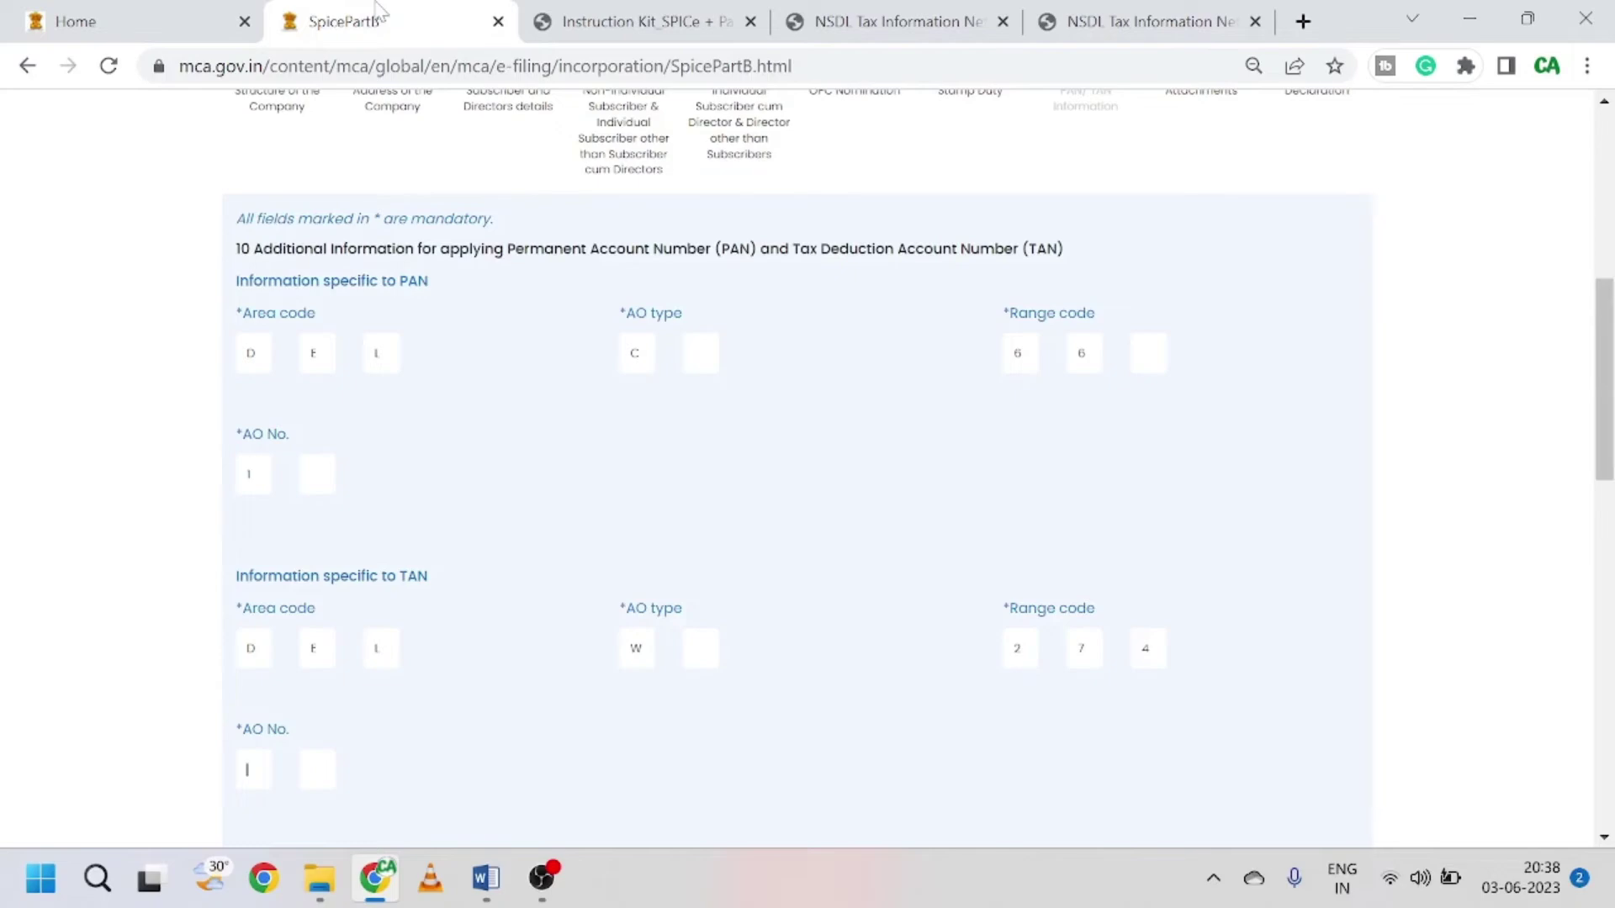
type("1")
left_click(1097, 13)
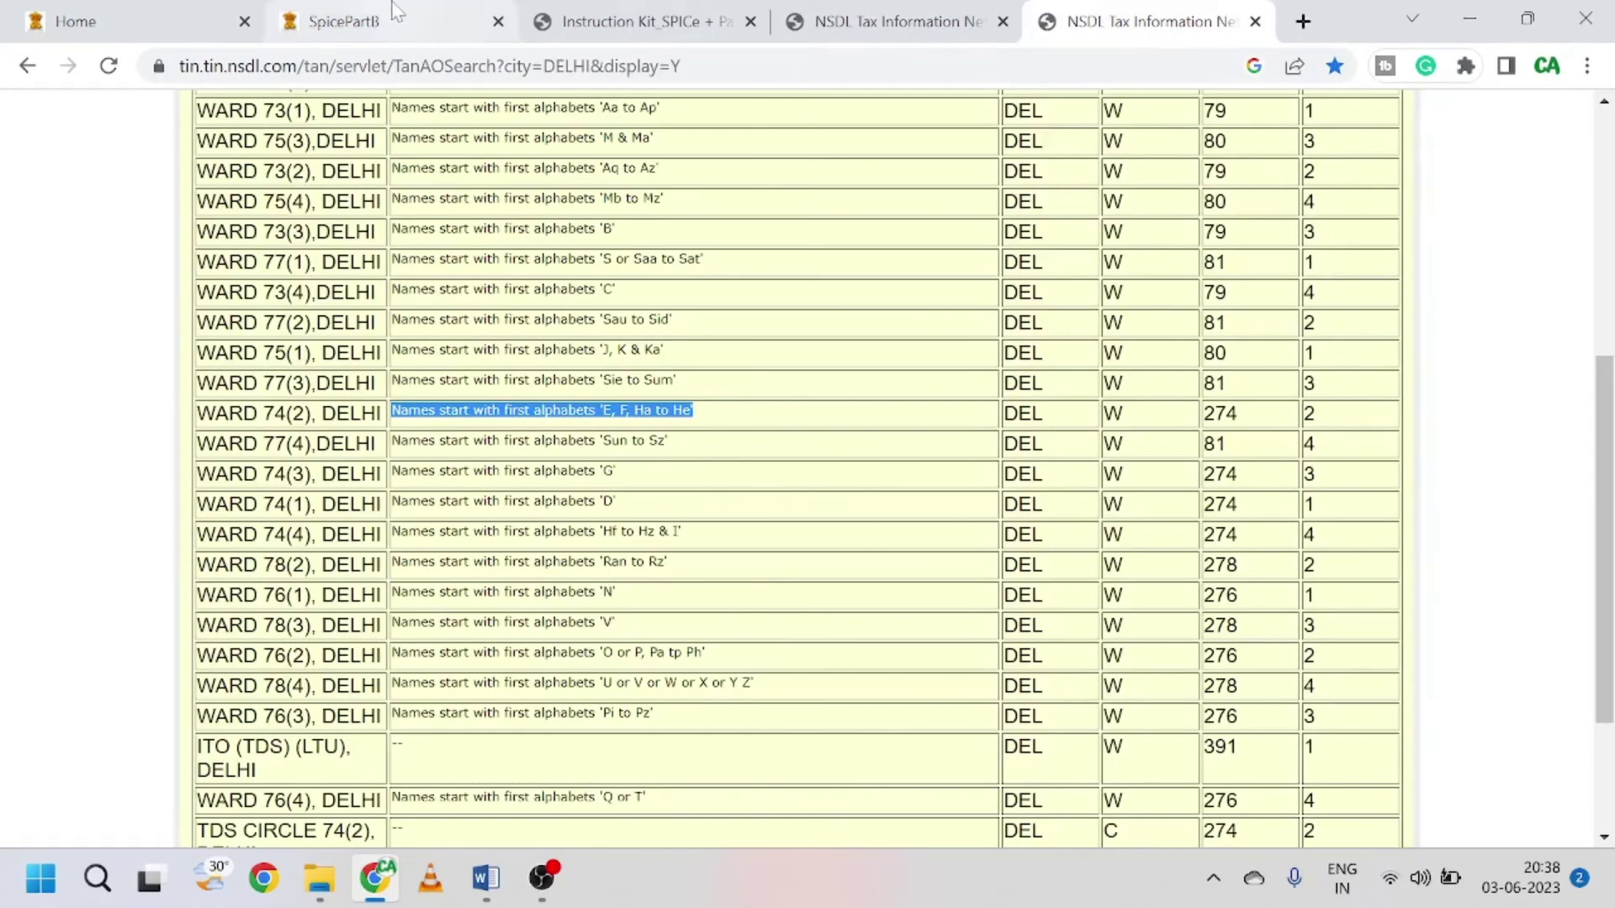
left_click(448, 11)
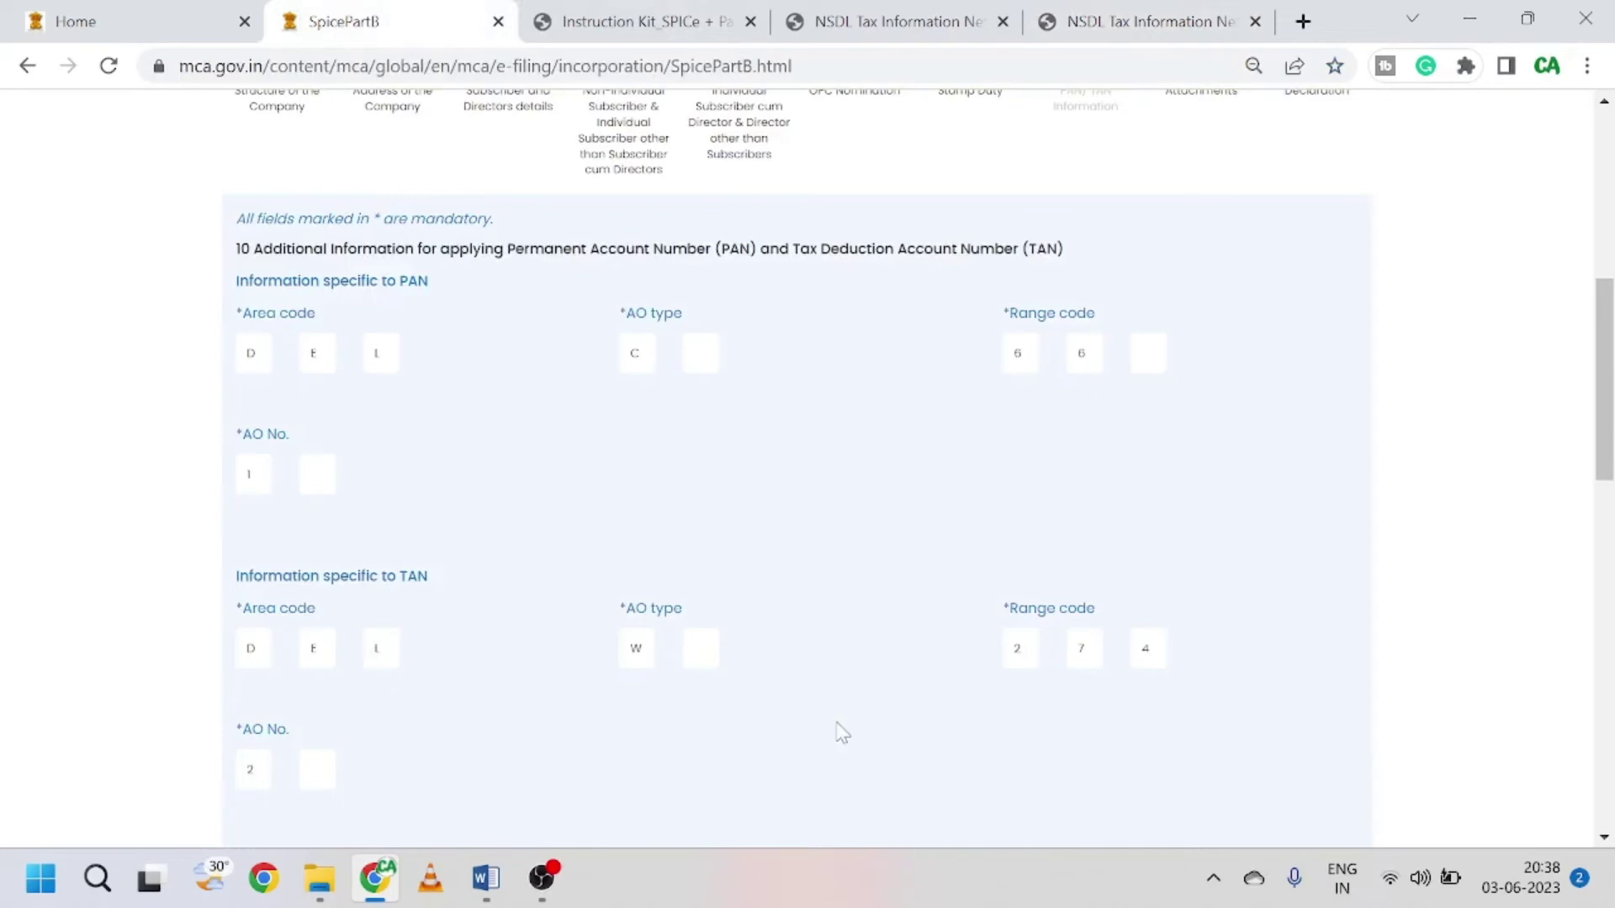
Step: Tick No Income as the source of income and save the PAN/TAN section
scroll(669, 634, "down", 3)
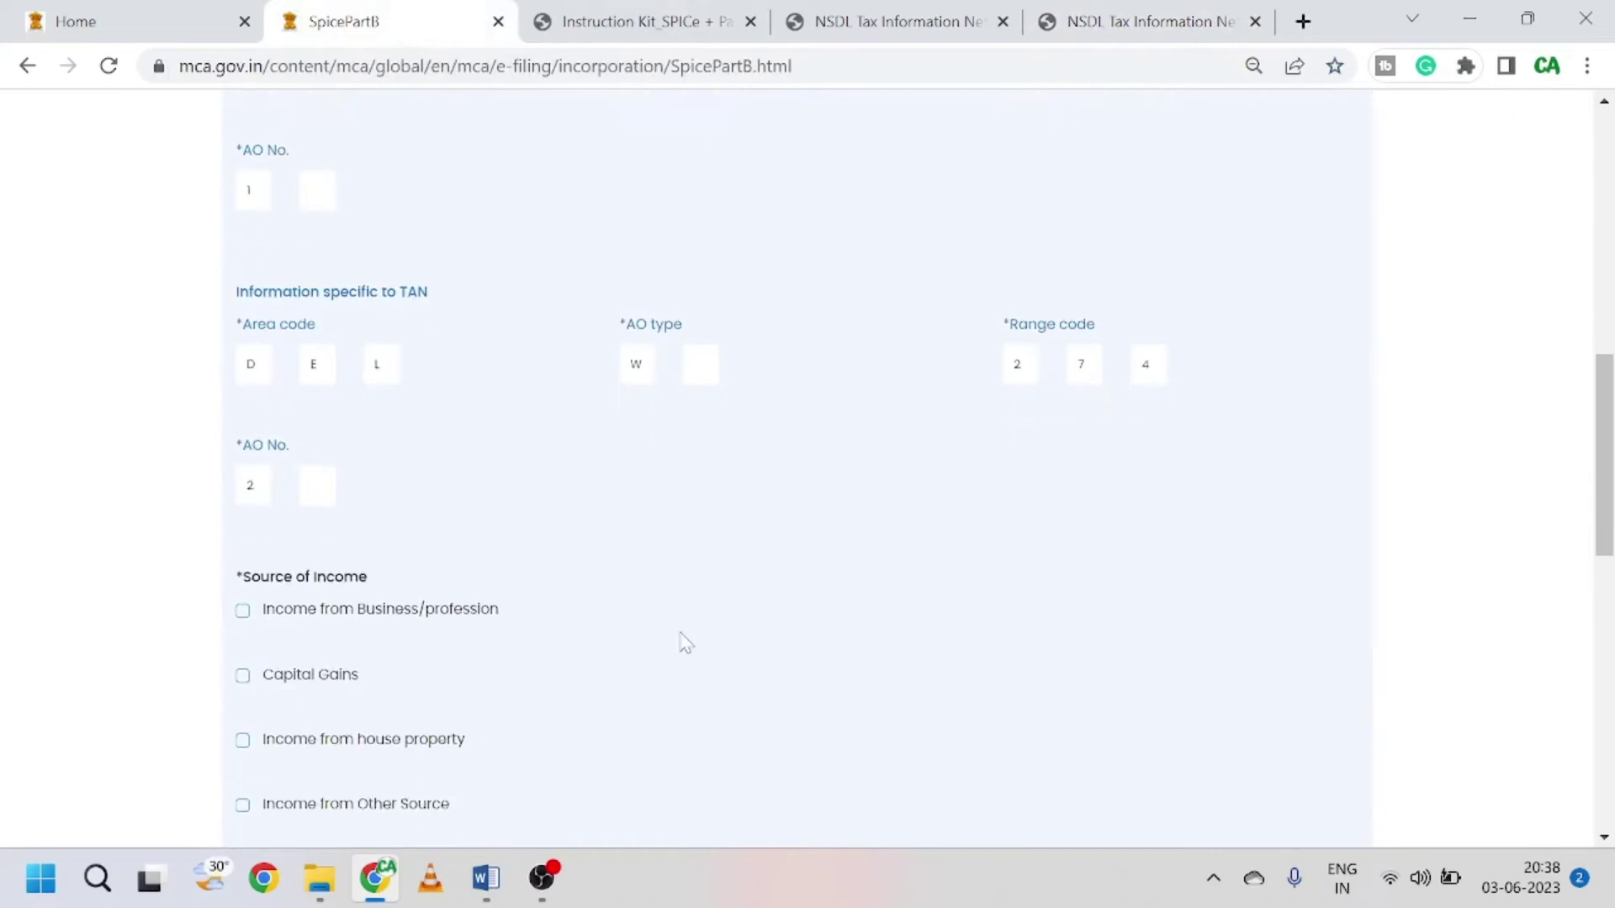
scroll(683, 641, "down", 2)
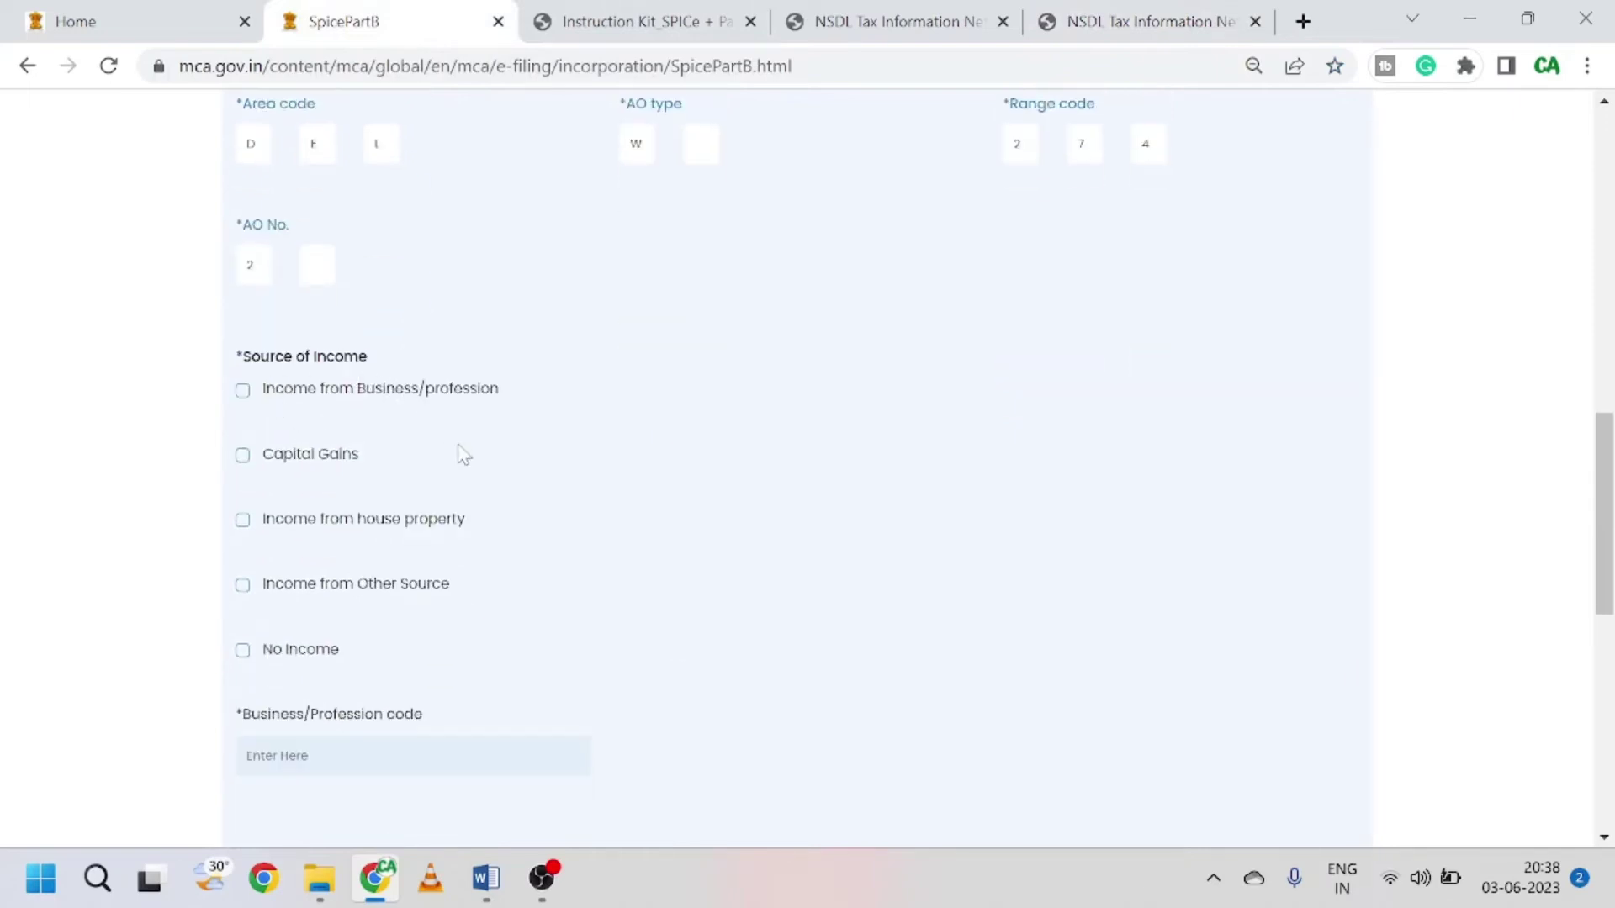
scroll(656, 496, "up", 10)
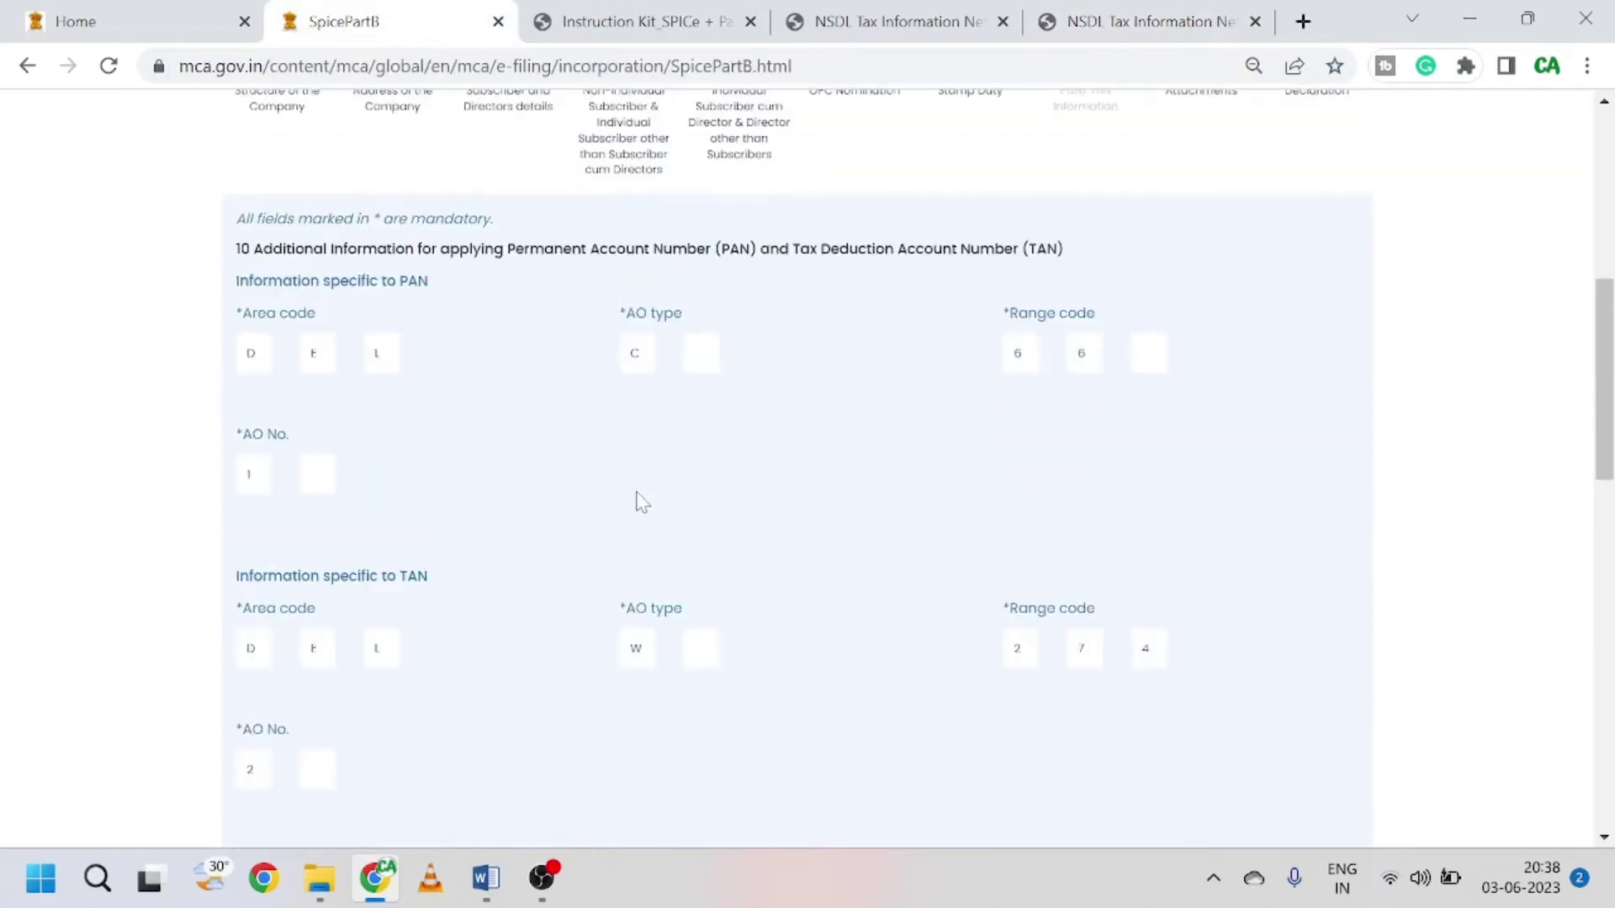
scroll(641, 502, "down", 10)
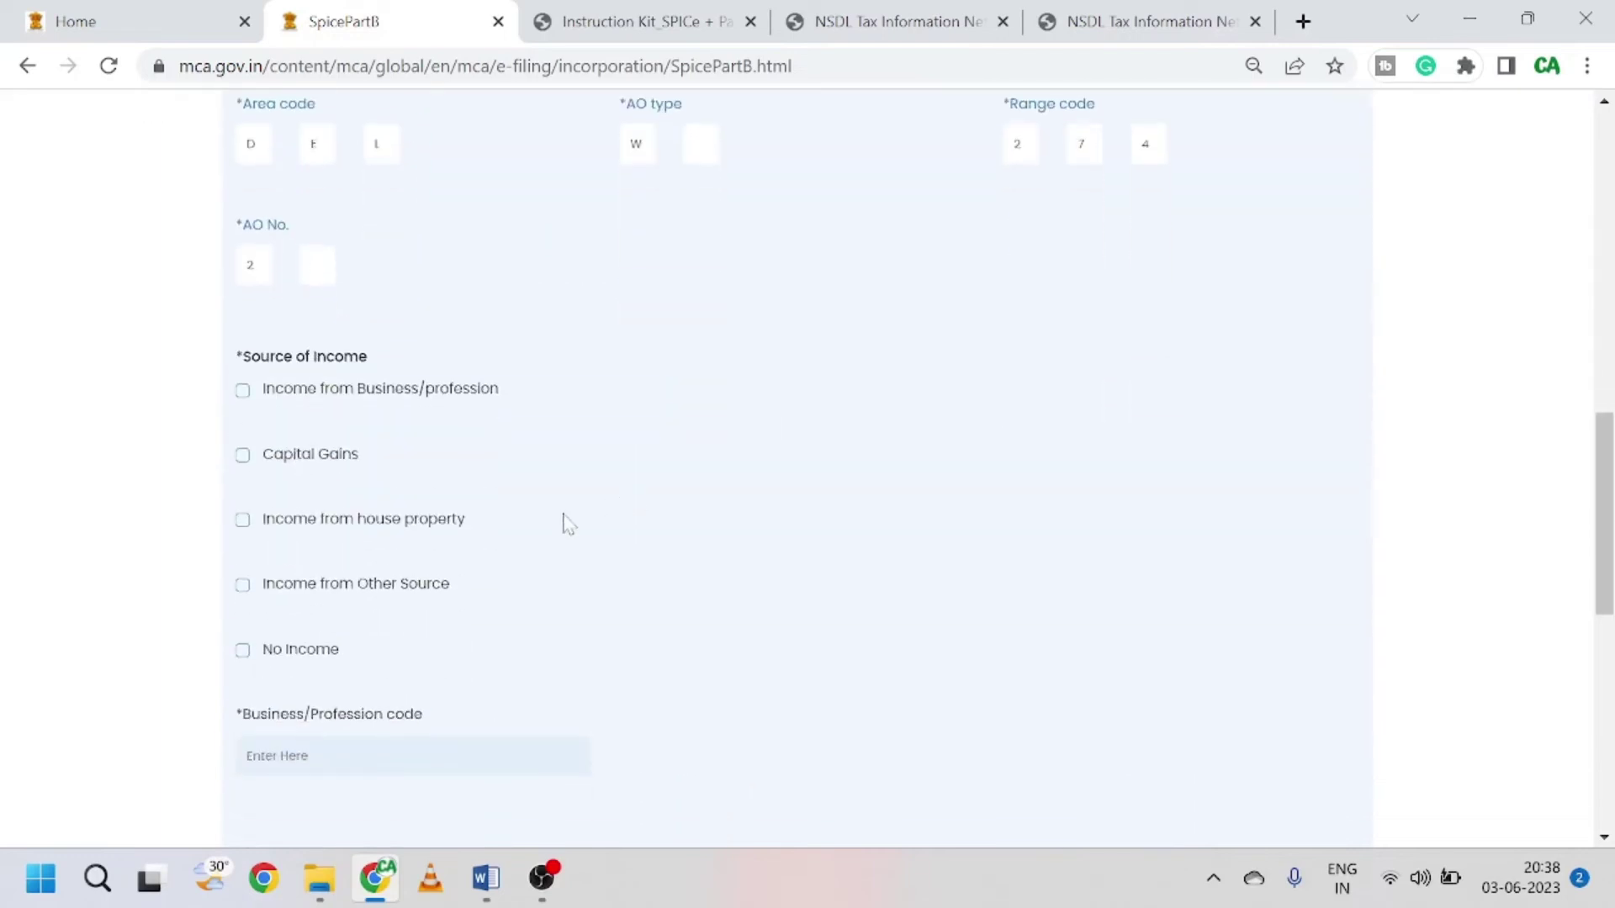
left_click(242, 656)
scroll(606, 724, "down", 1)
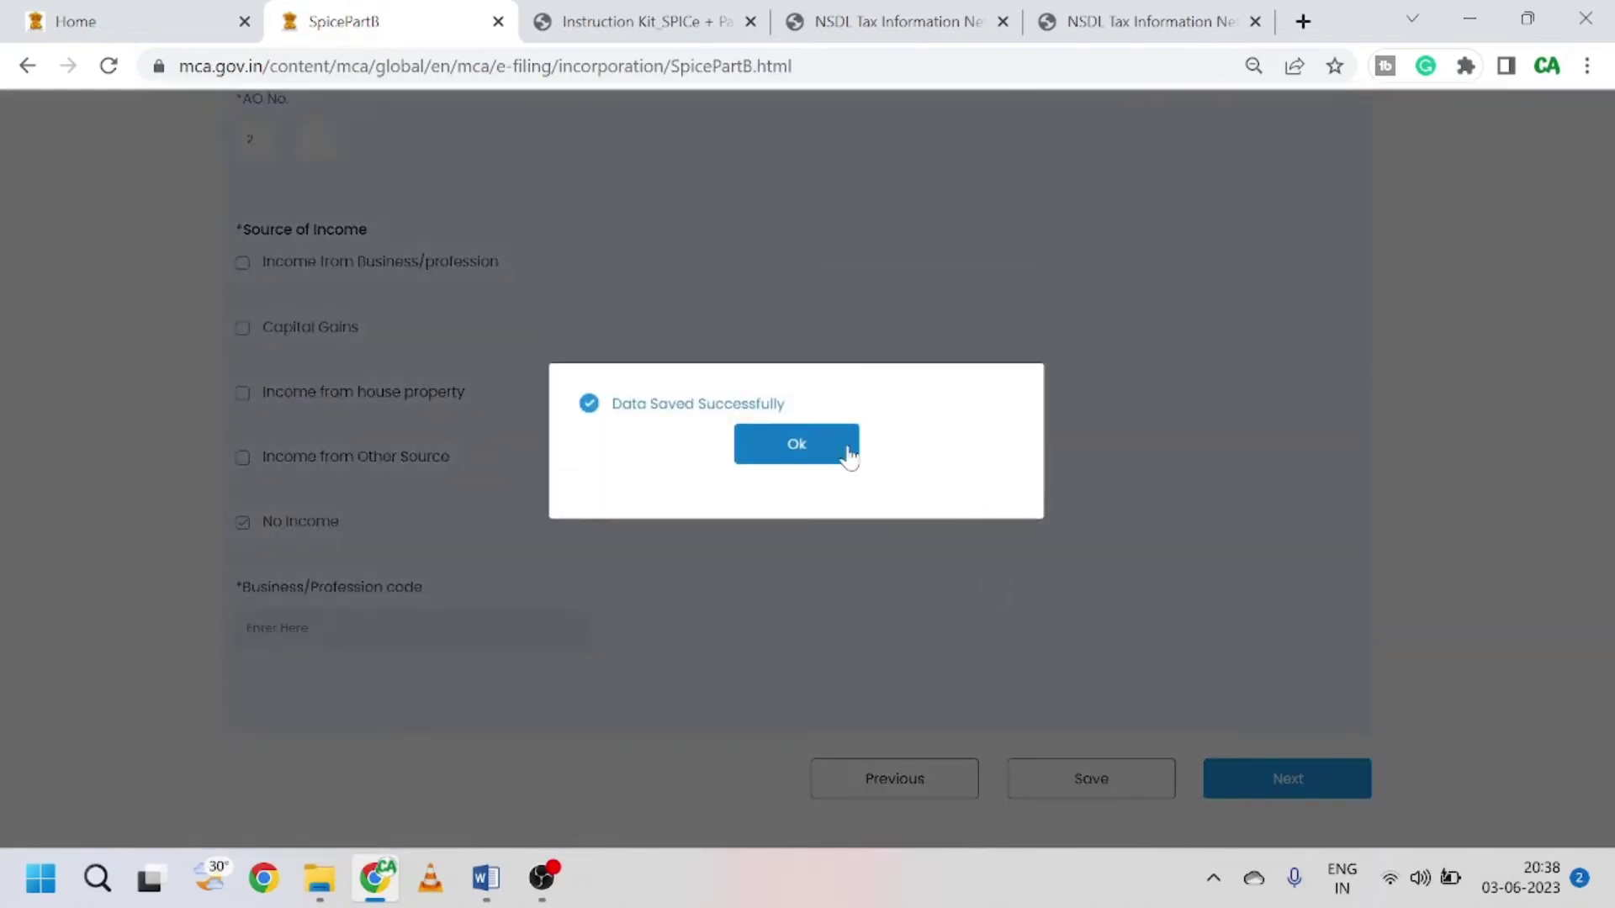
left_click(849, 455)
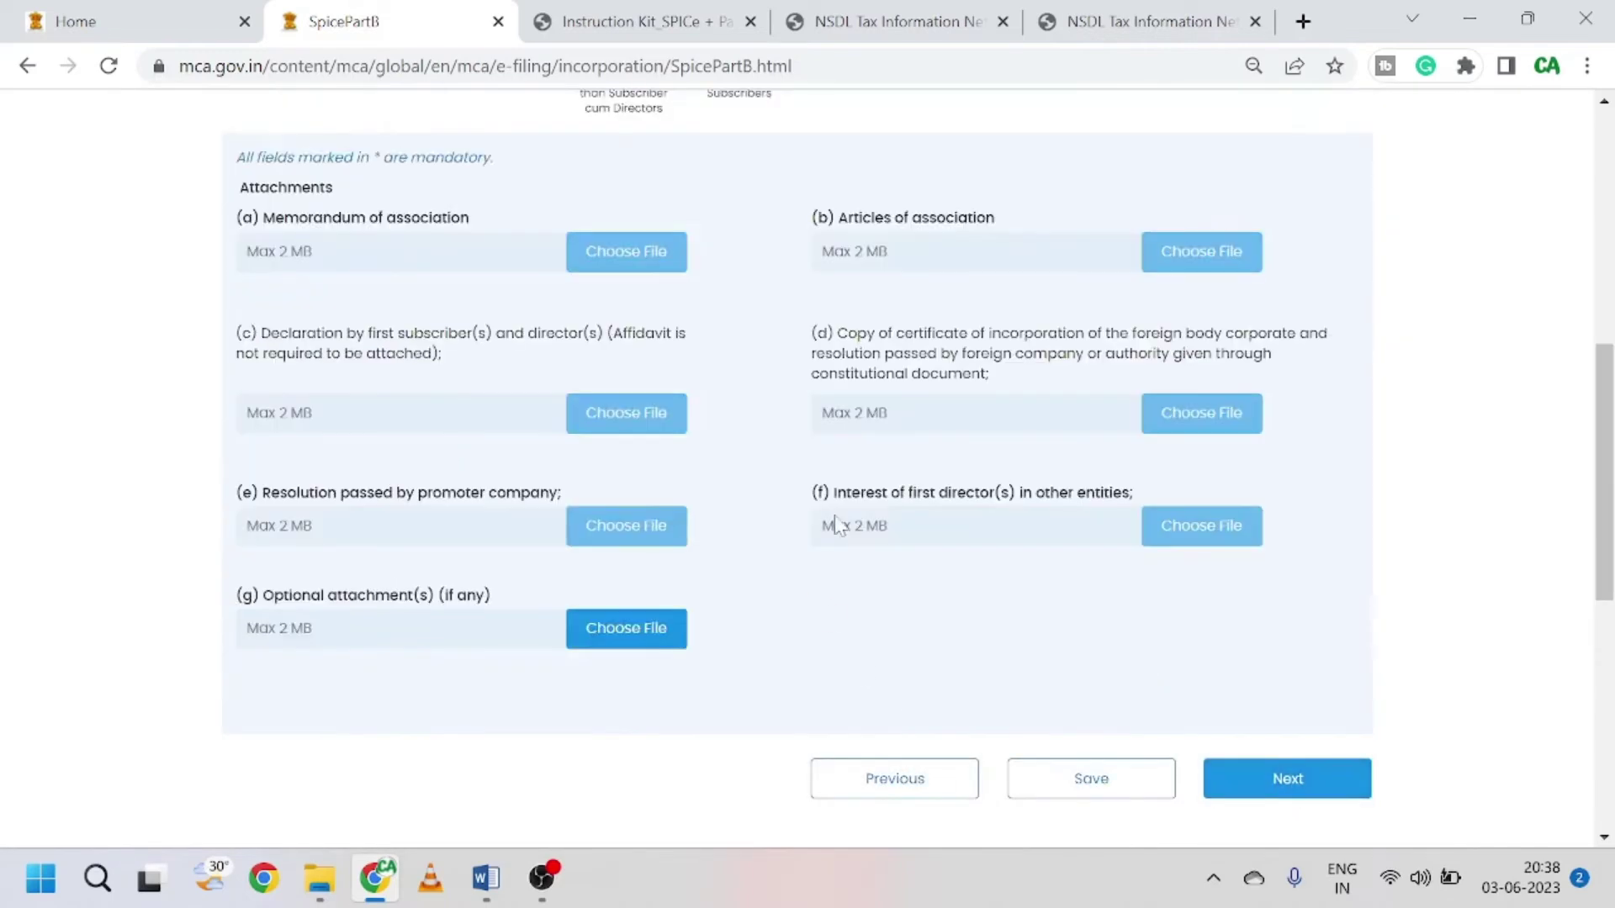
Step: Save the Attachments page with no files attached and continue to the Declaration section
scroll(757, 527, "up", 1)
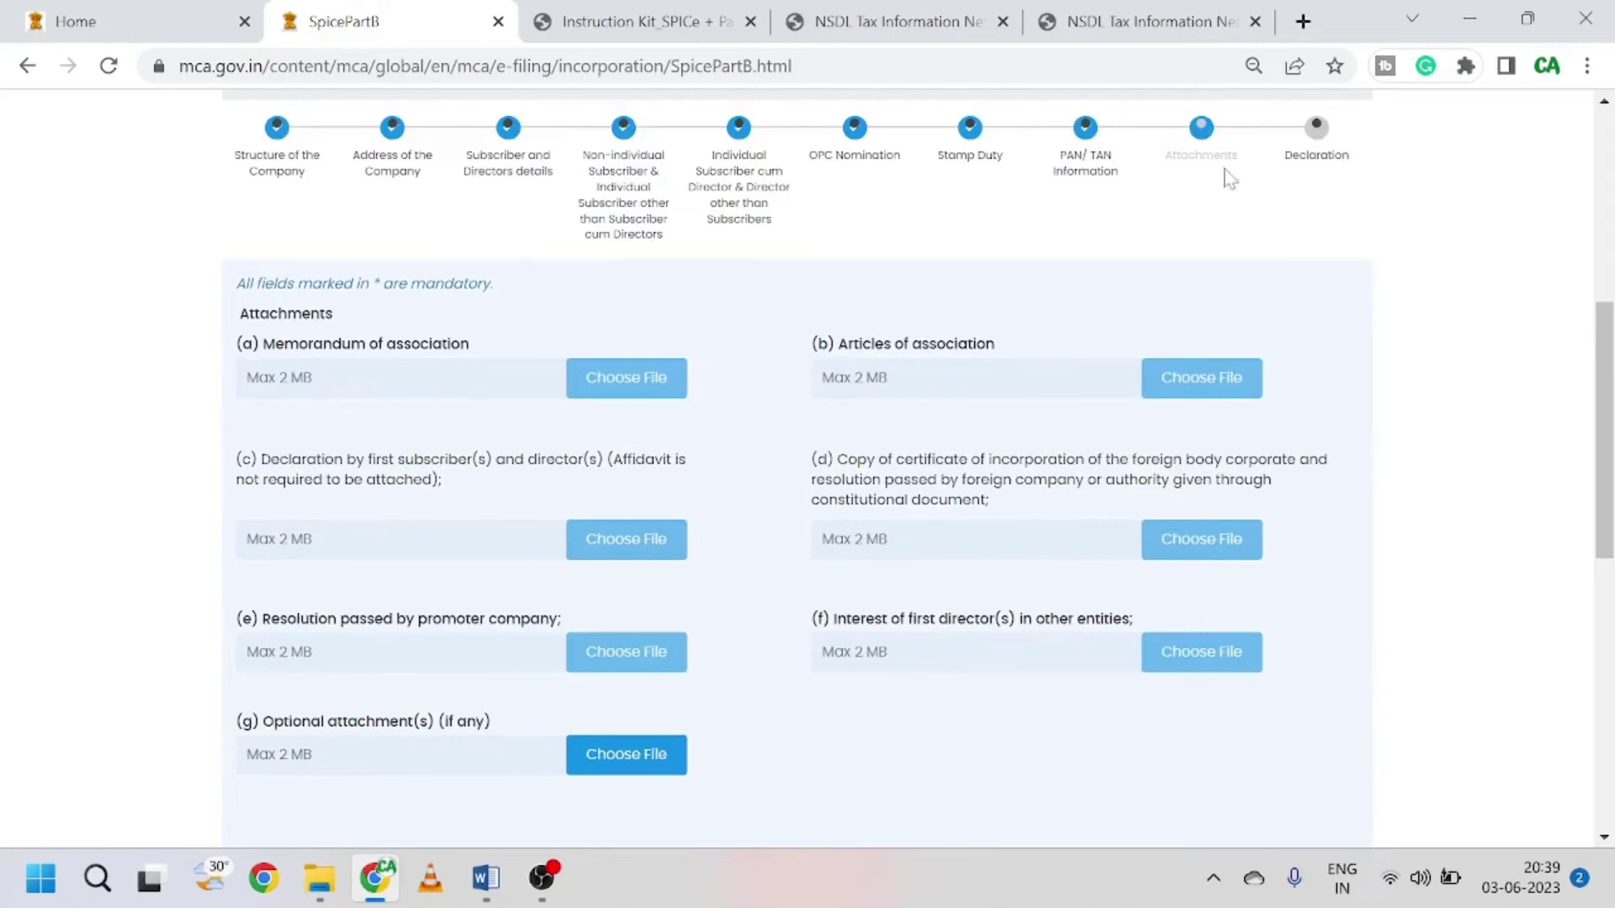
scroll(477, 417, "down", 1)
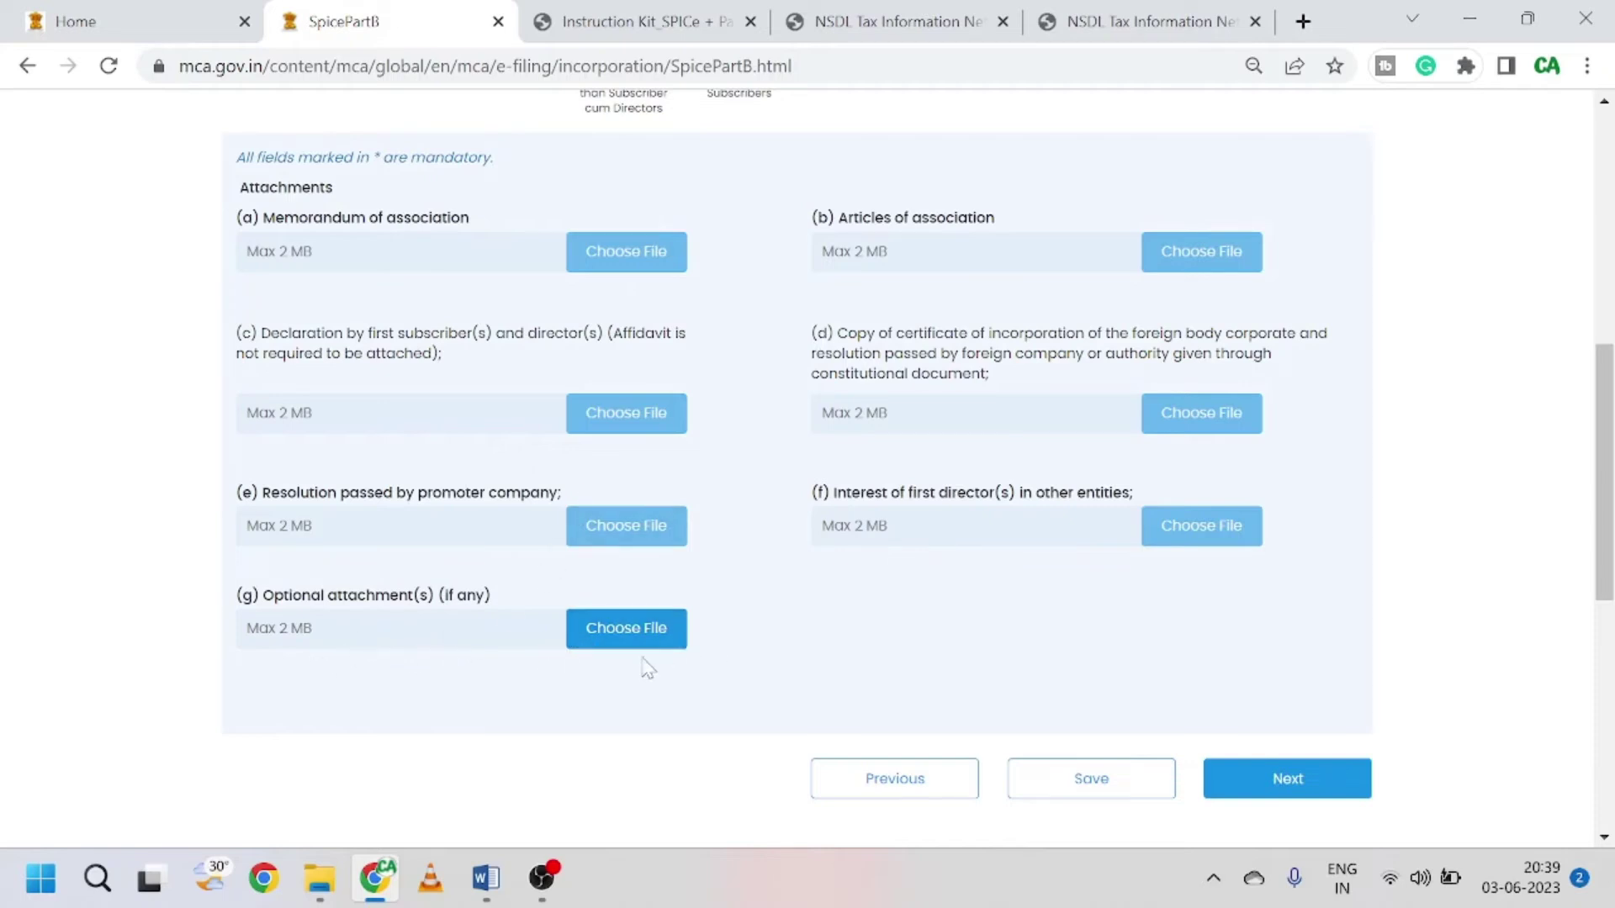
scroll(695, 577, "up", 2)
scroll(343, 684, "down", 2)
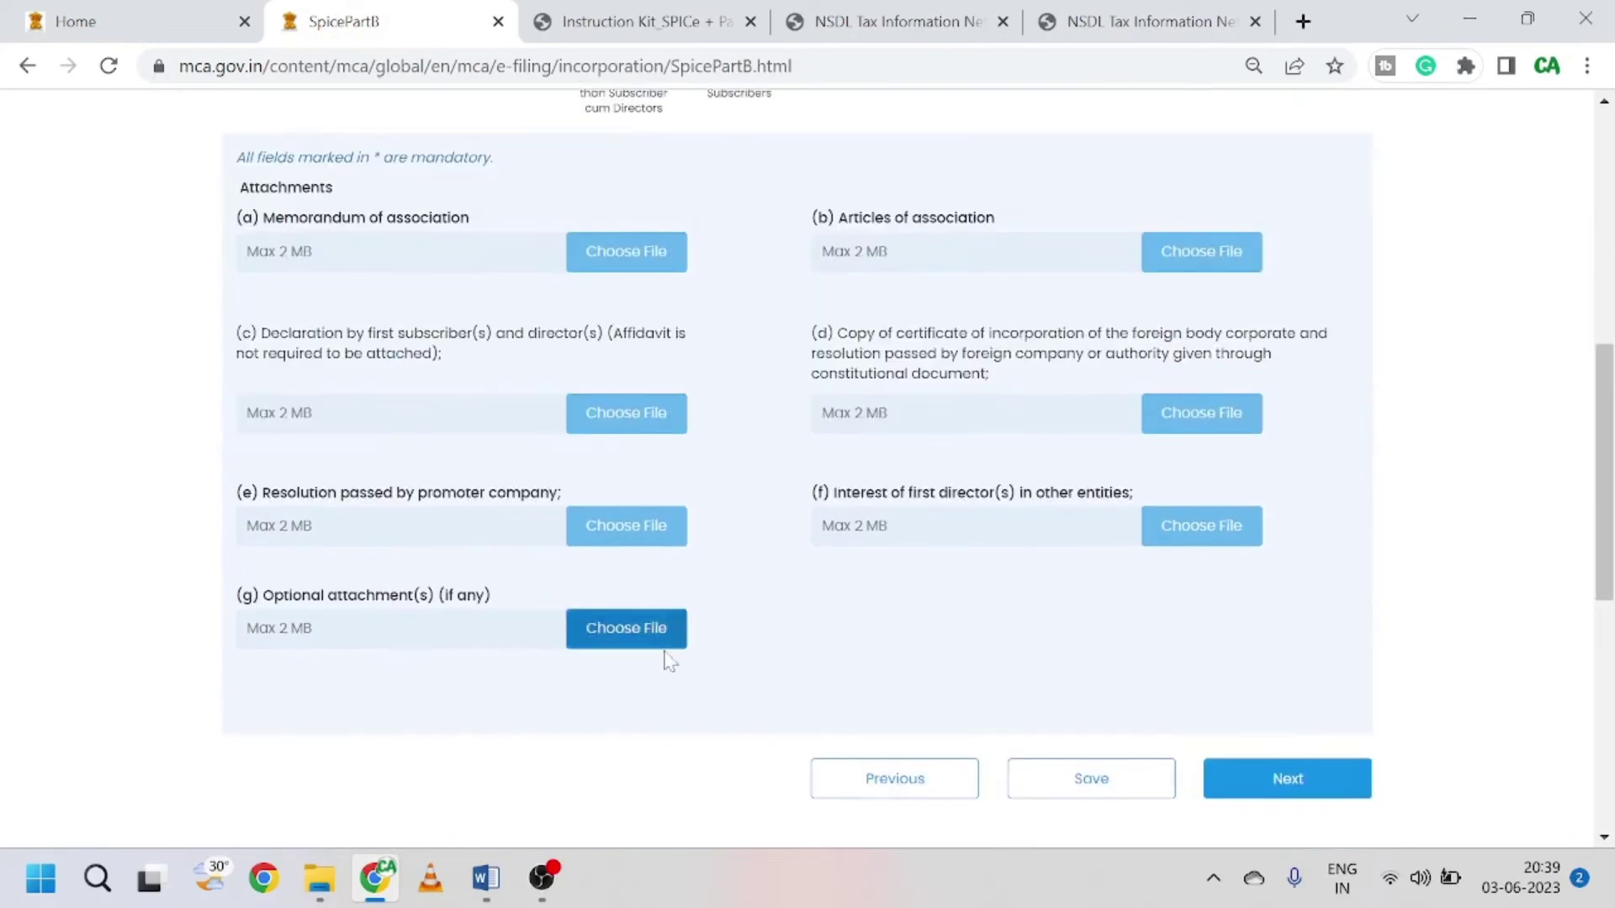
scroll(788, 641, "up", 3)
scroll(789, 642, "down", 6)
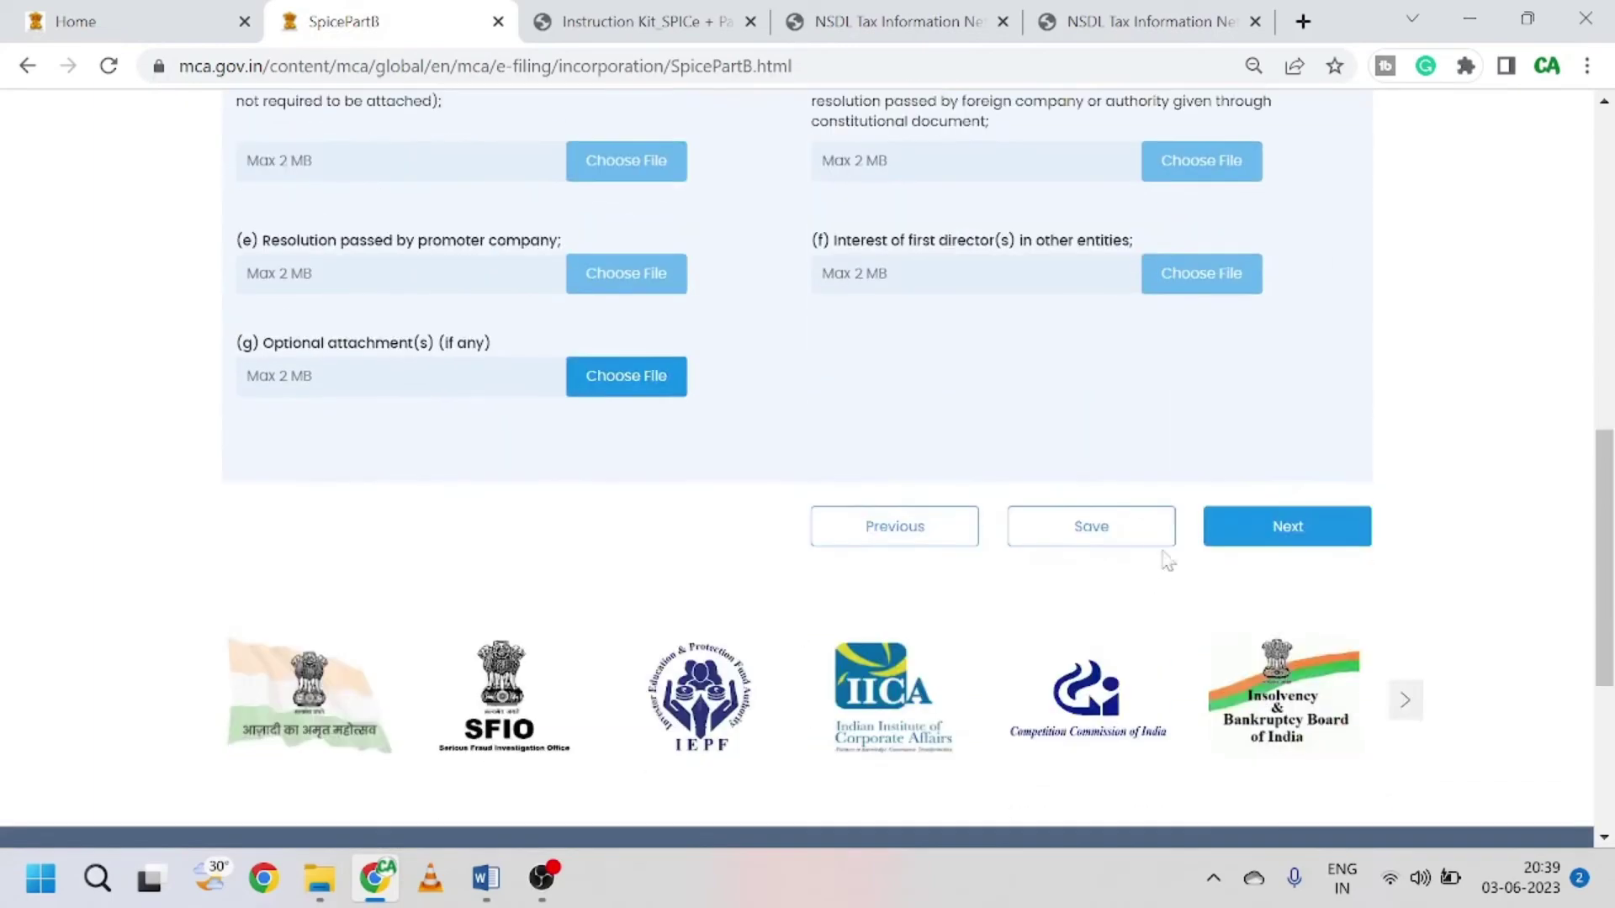
left_click(1100, 526)
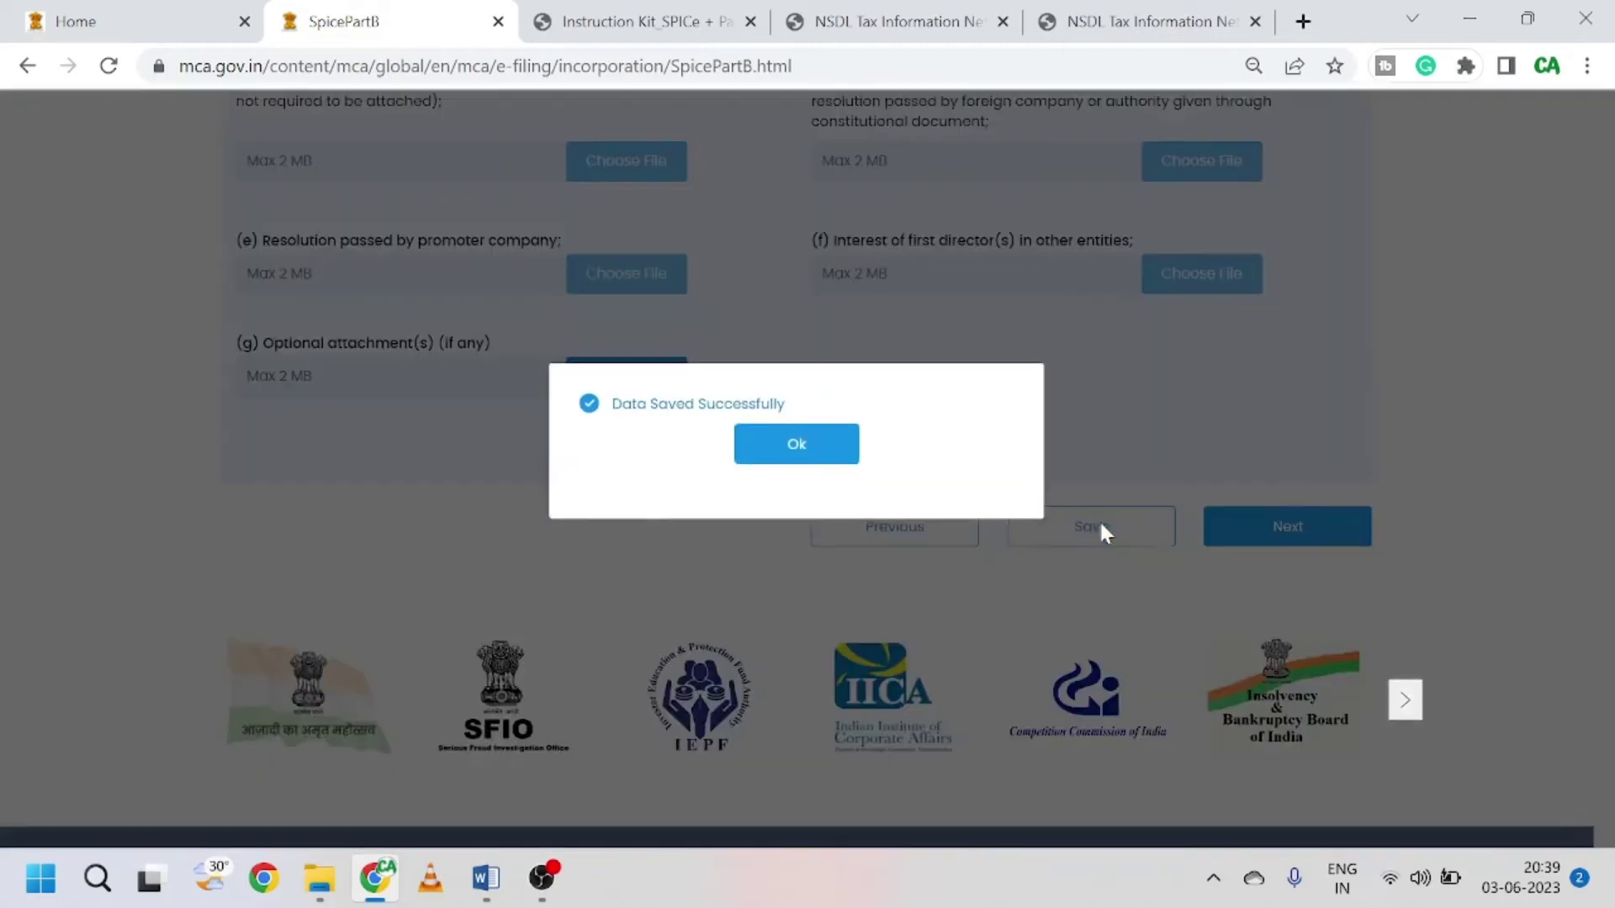
left_click(767, 463)
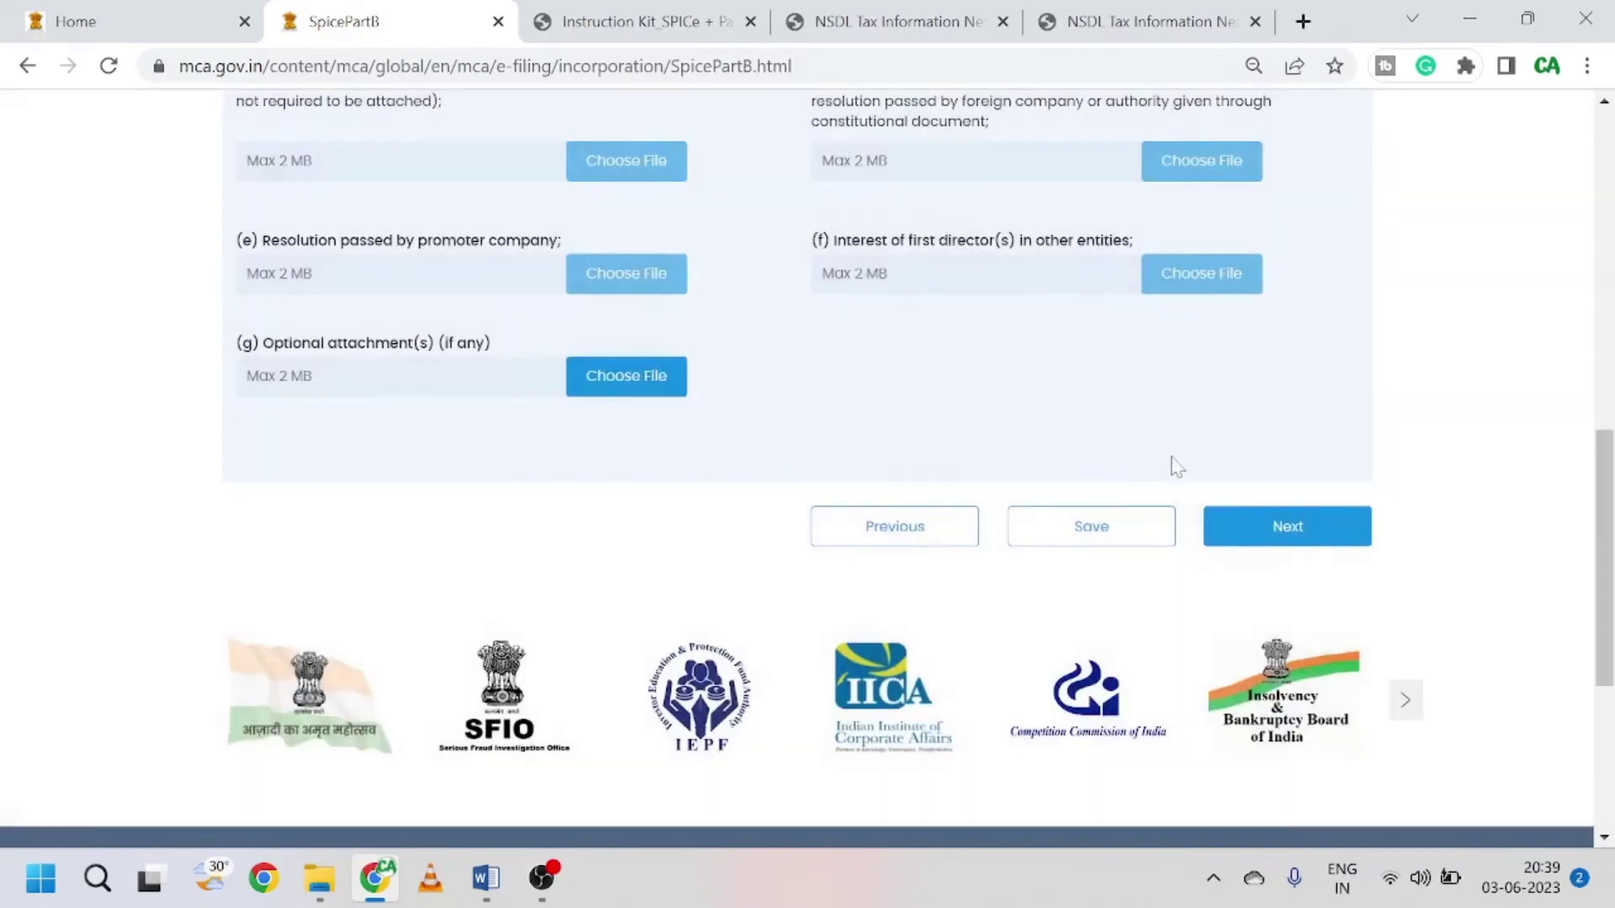
left_click(1292, 539)
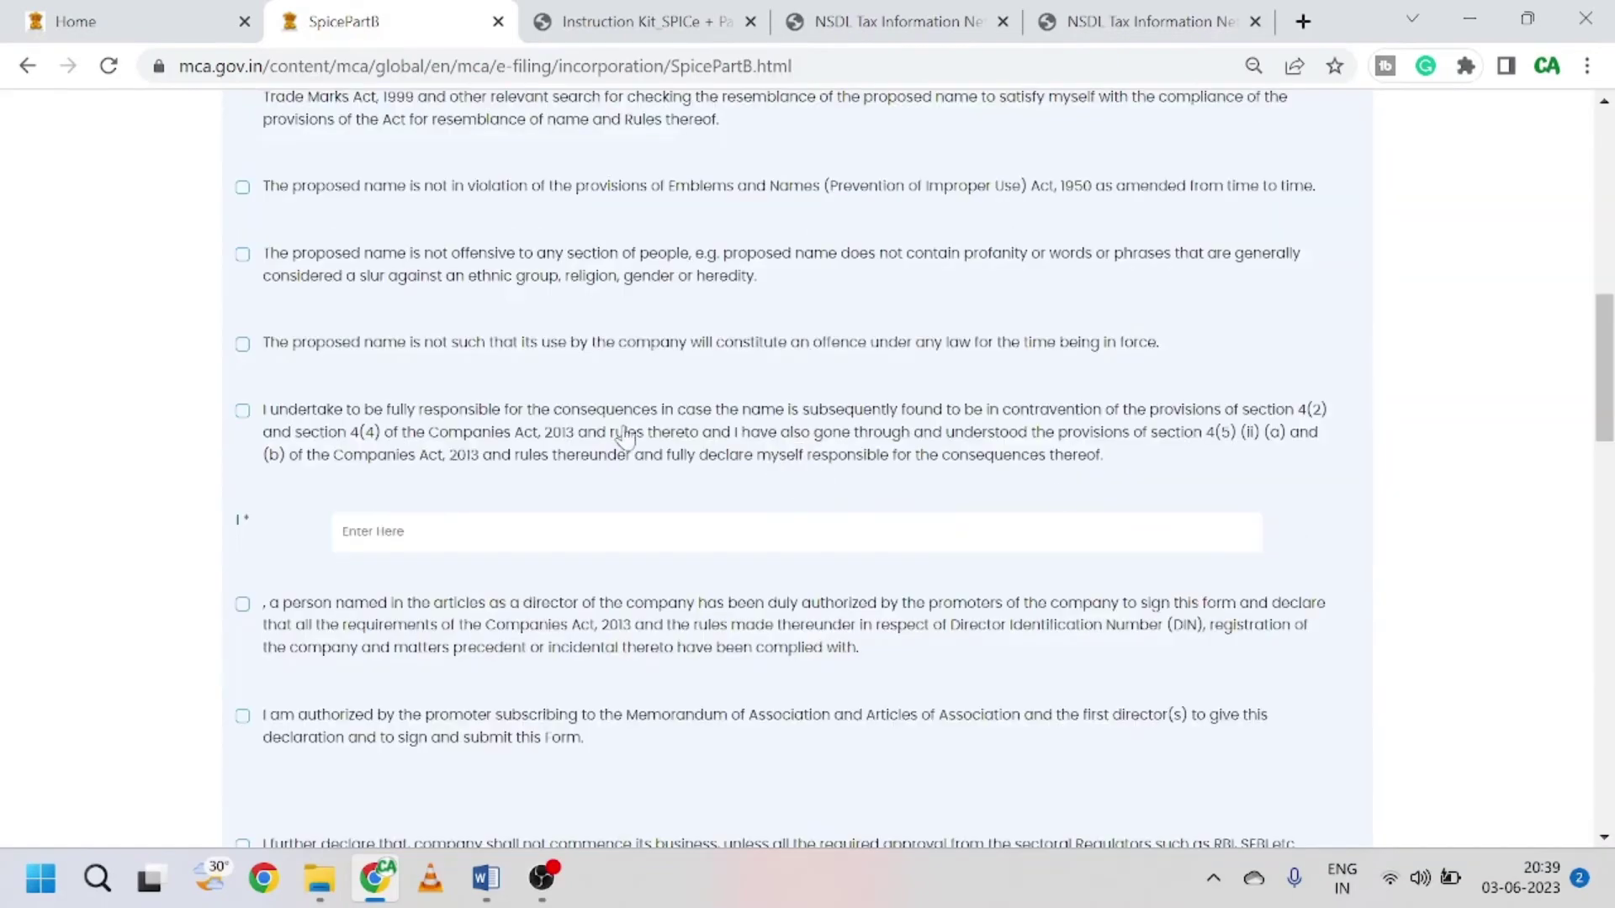
Step: Tick the Emblems and Names, name-not-an-offence, name-responsibility and authorised director declarations
scroll(624, 436, "up", 5)
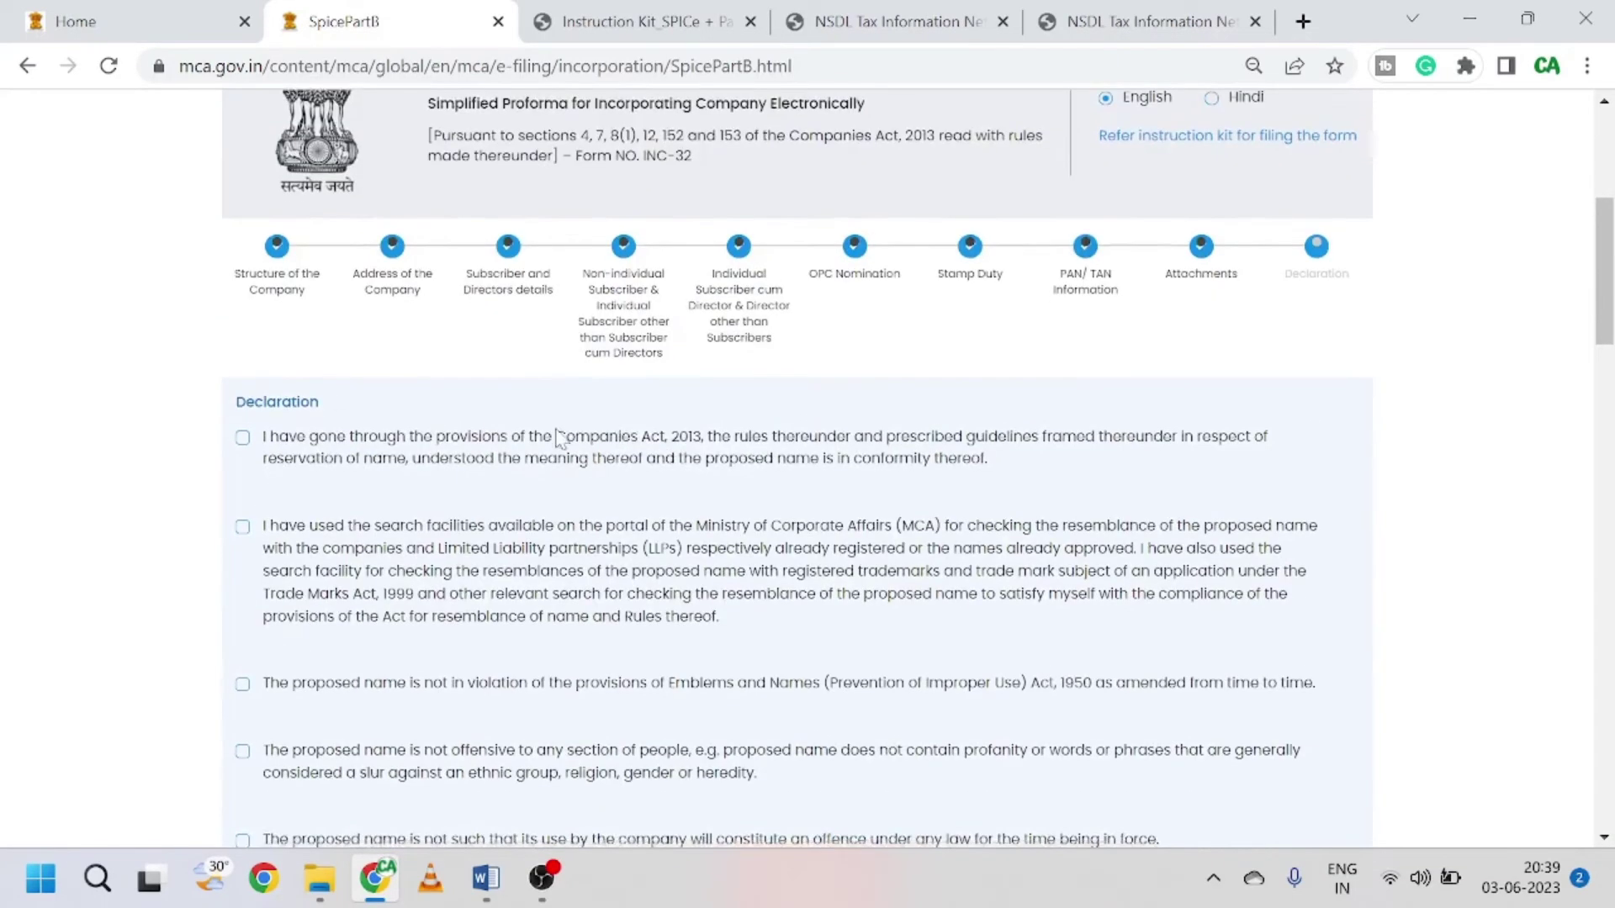
scroll(559, 437, "down", 3)
scroll(286, 192, "down", 3)
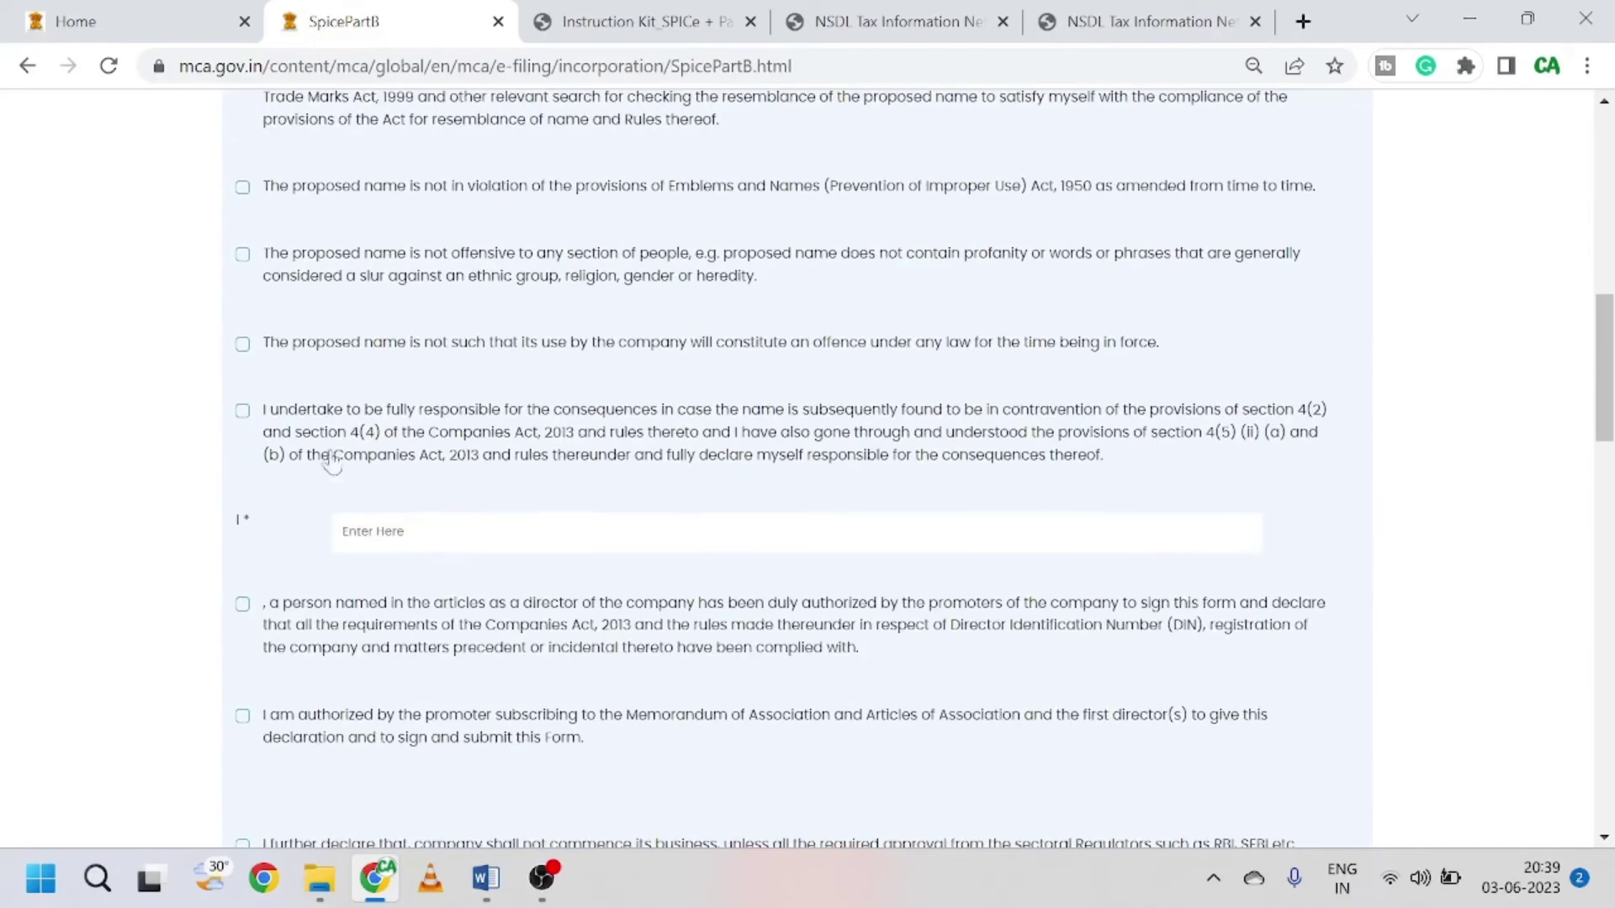
scroll(487, 546, "down", 12)
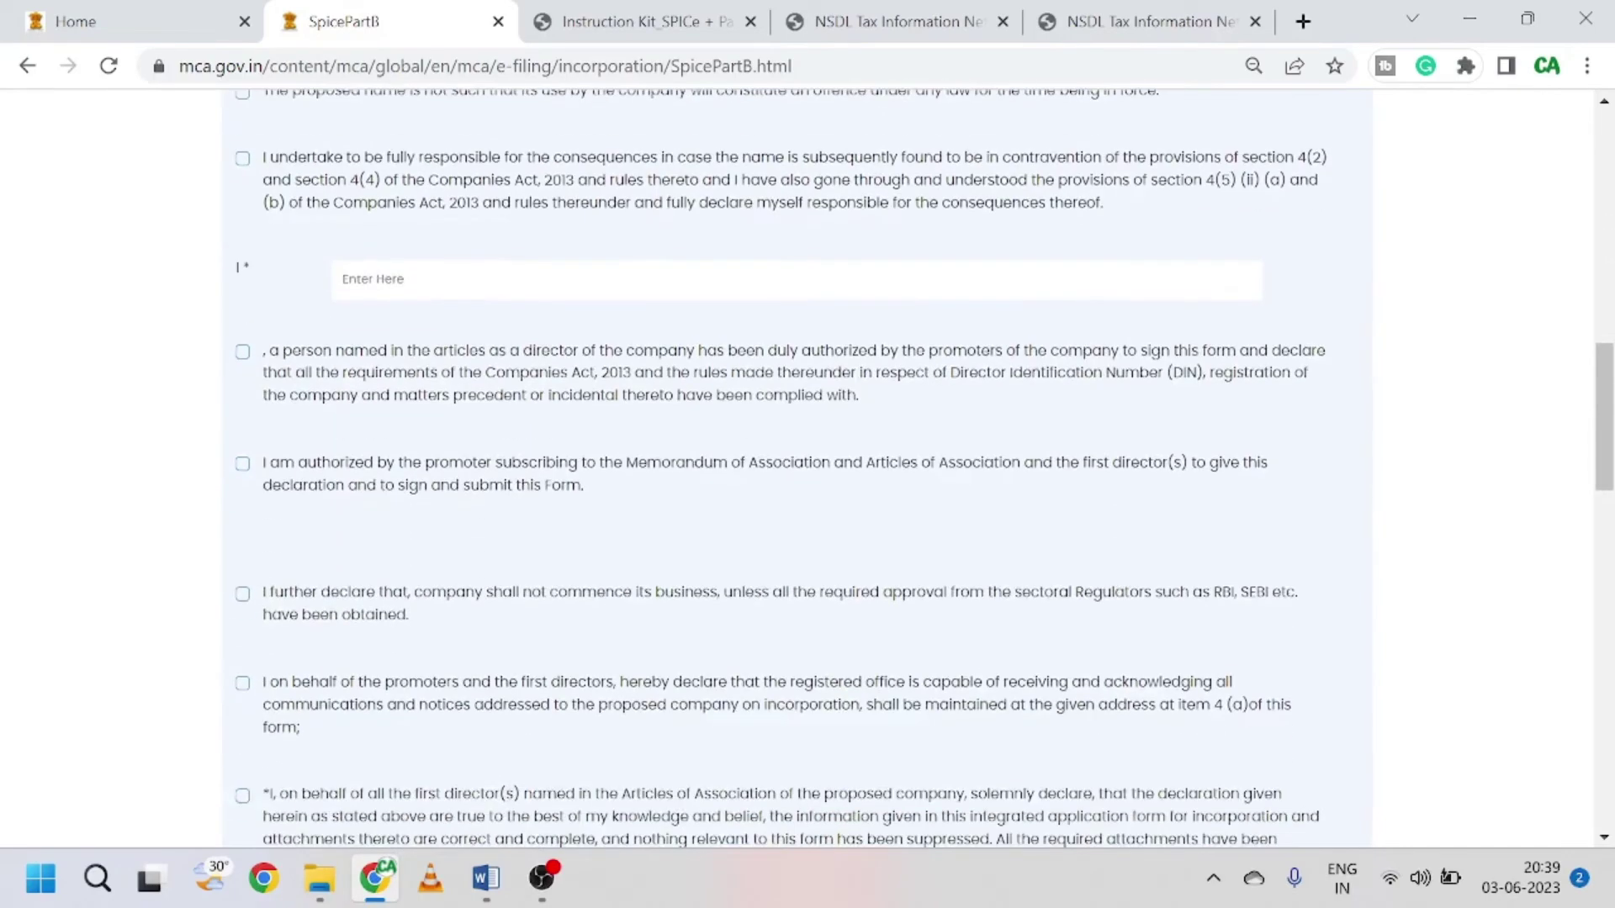
scroll(488, 547, "down", 5)
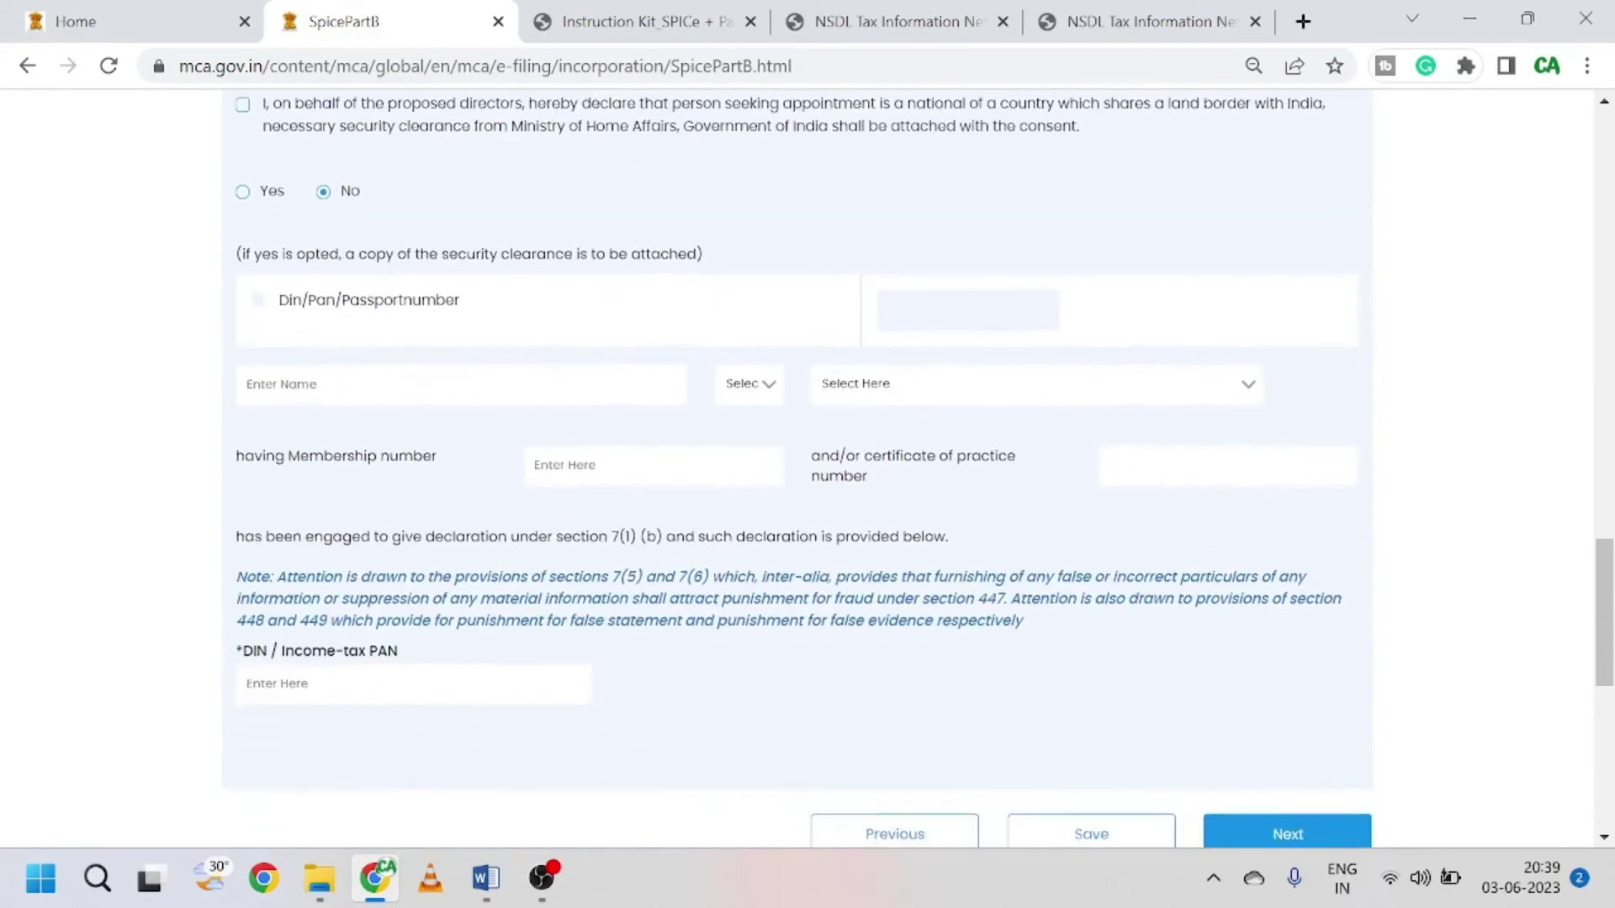
scroll(487, 542, "up", 10)
scroll(281, 364, "up", 9)
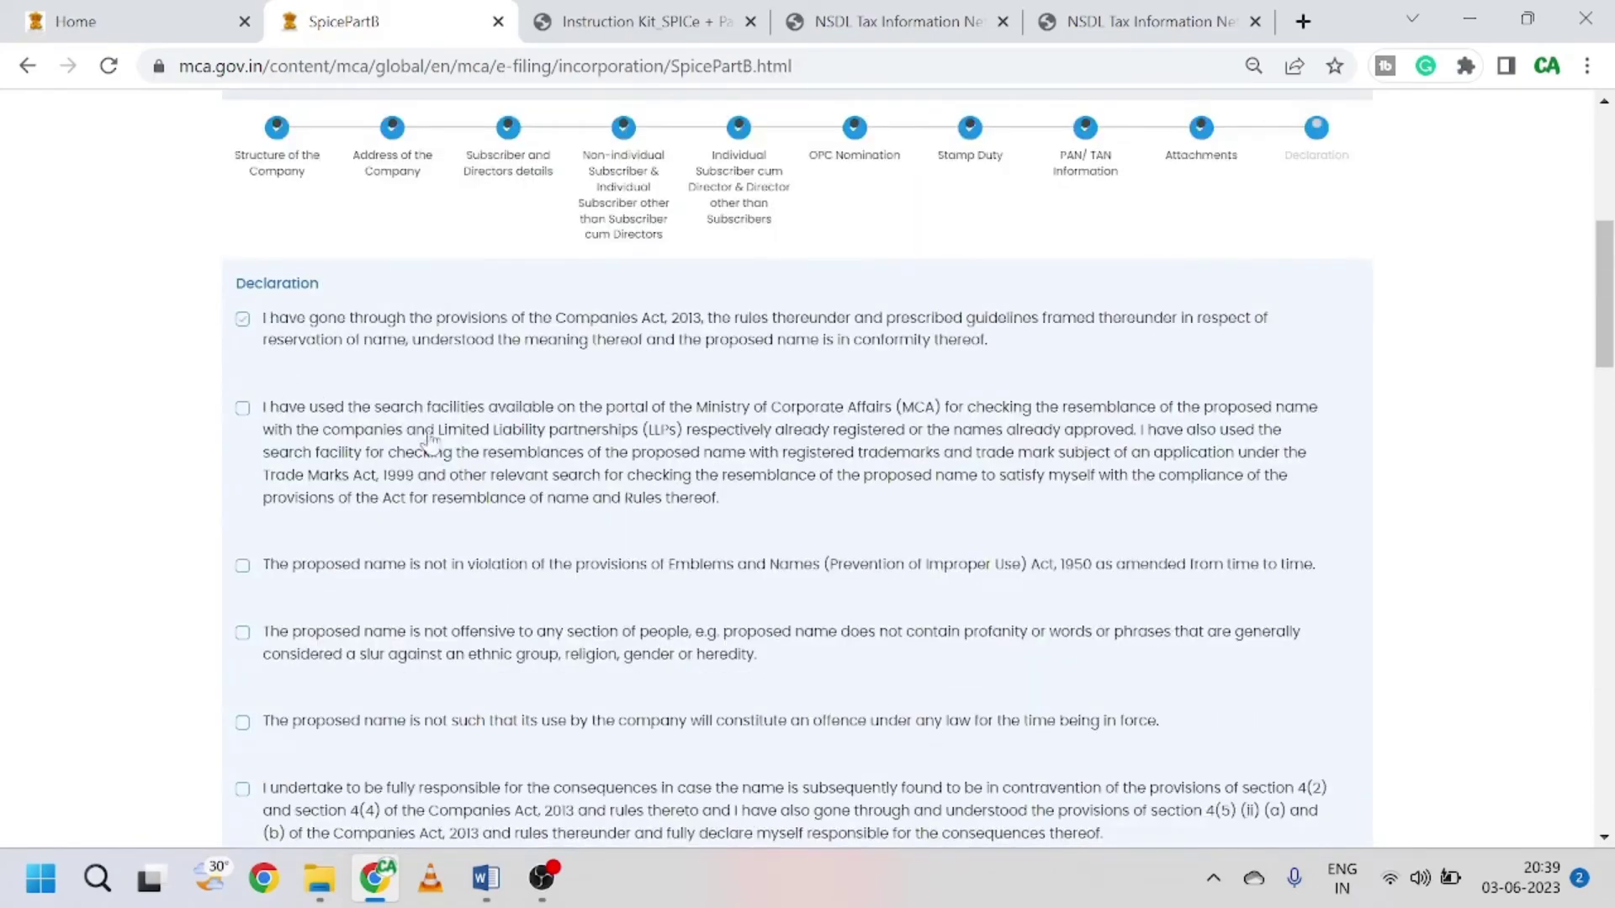
scroll(454, 462, "down", 12)
scroll(458, 461, "up", 6)
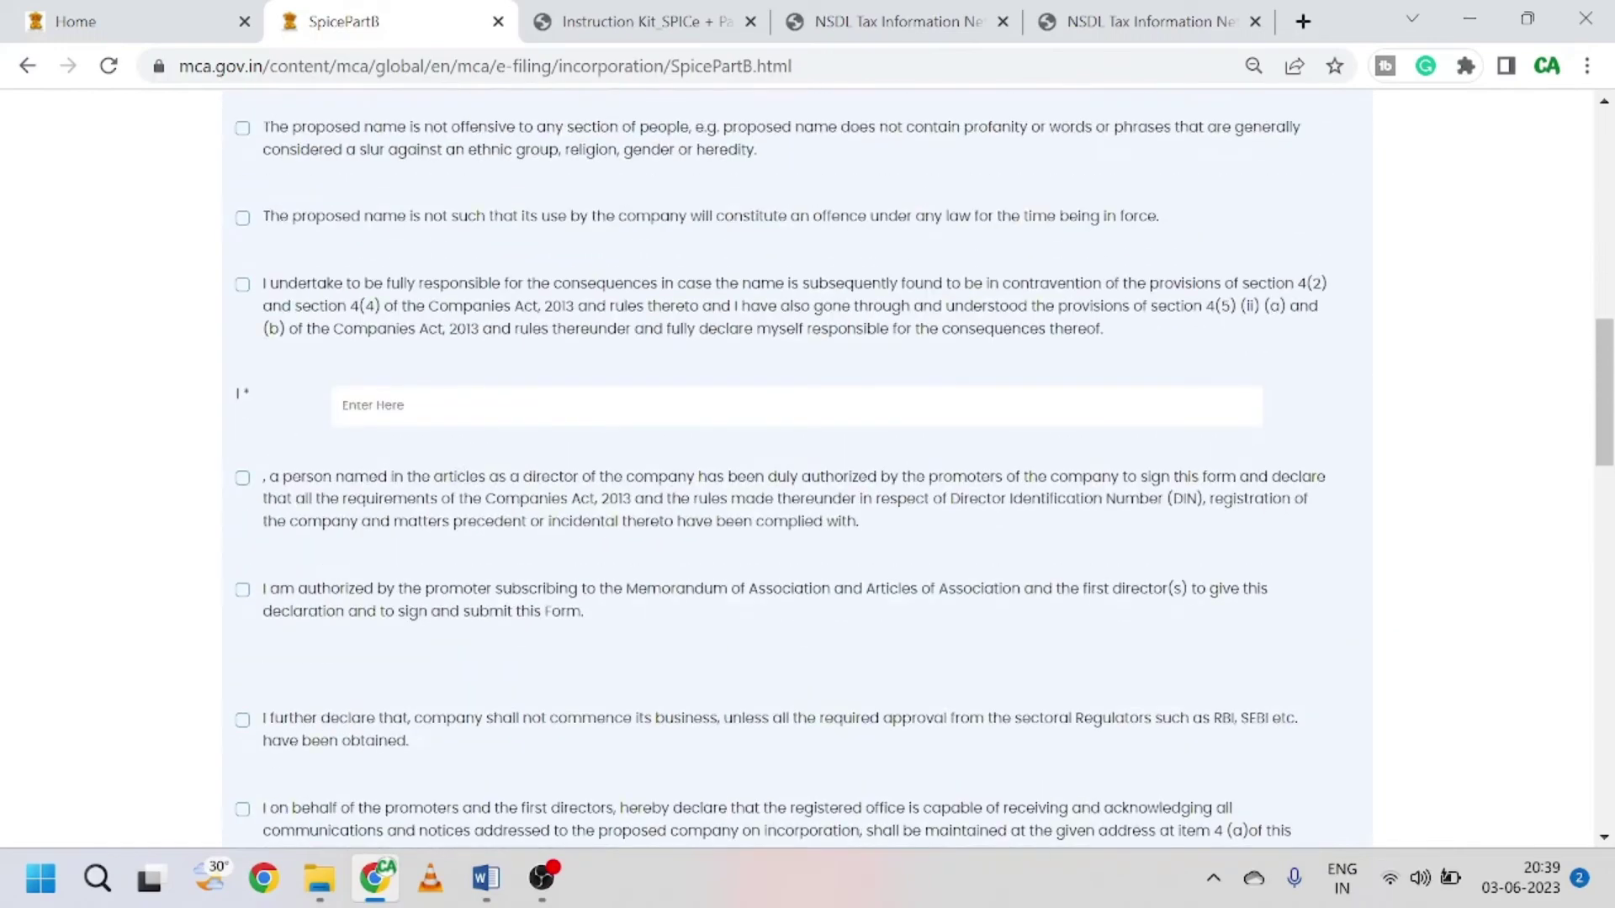
scroll(549, 517, "down", 10)
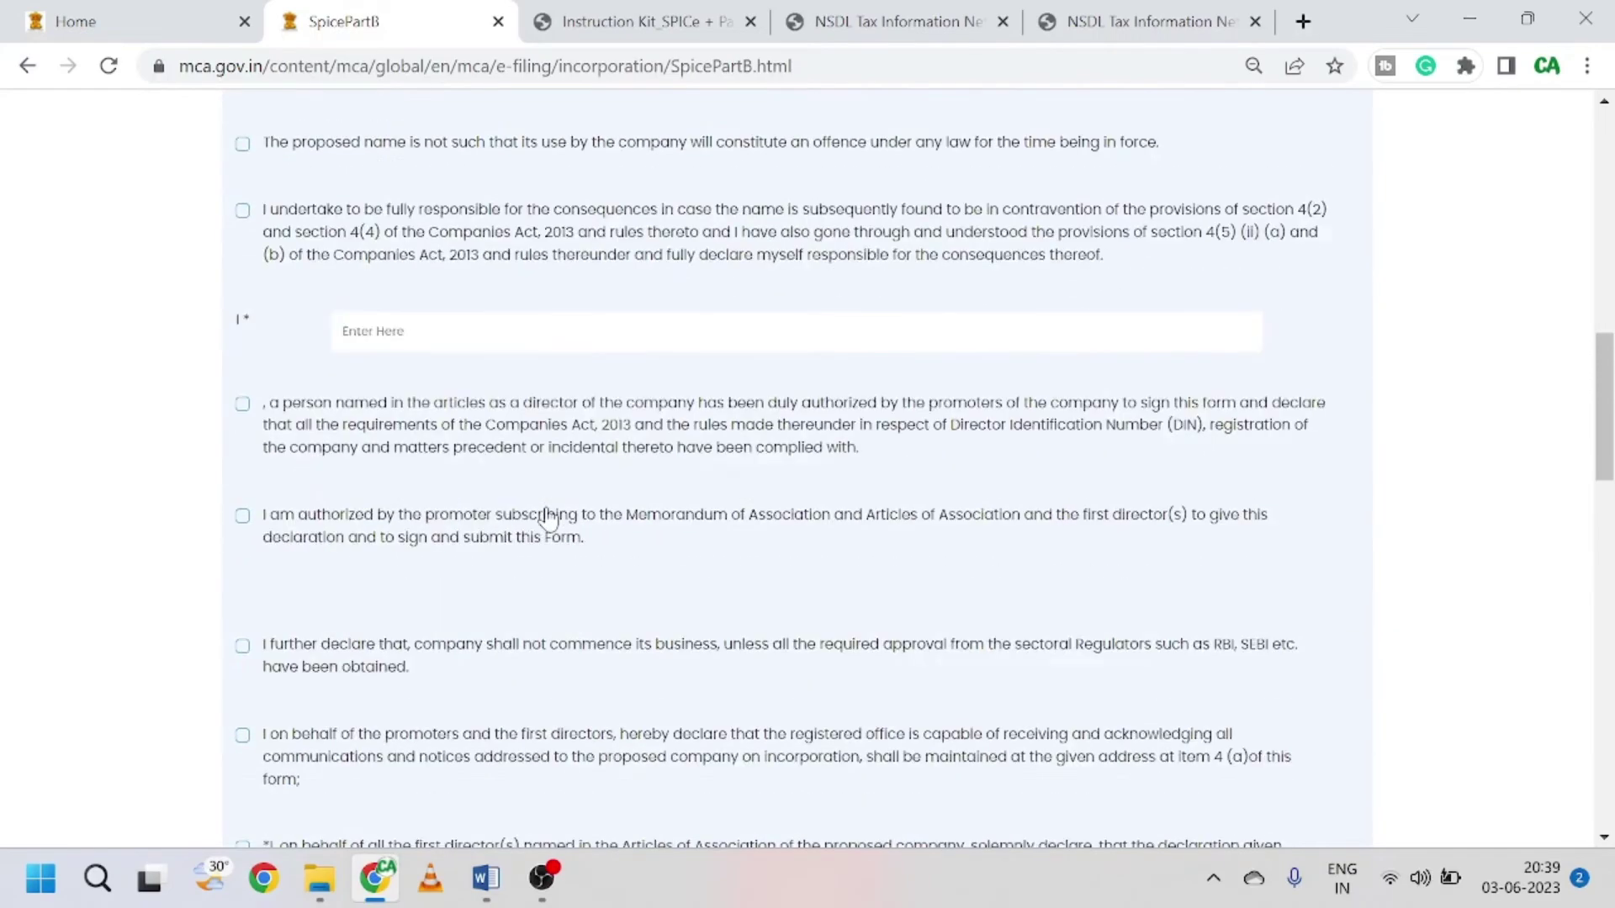
scroll(807, 471, "down", 2)
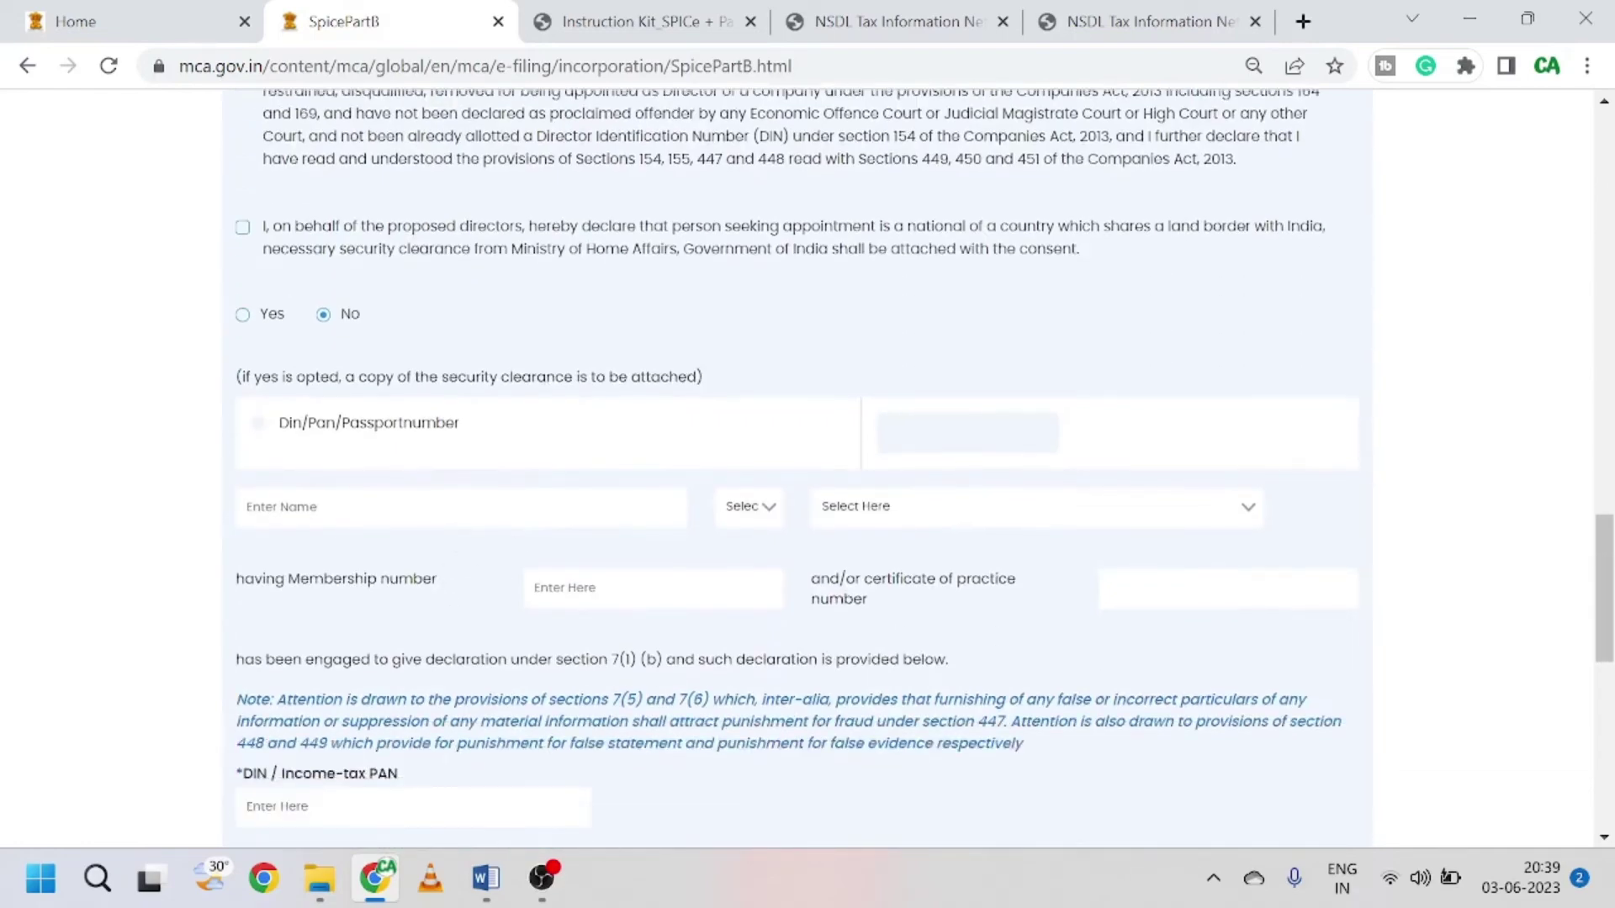
scroll(420, 353, "up", 13)
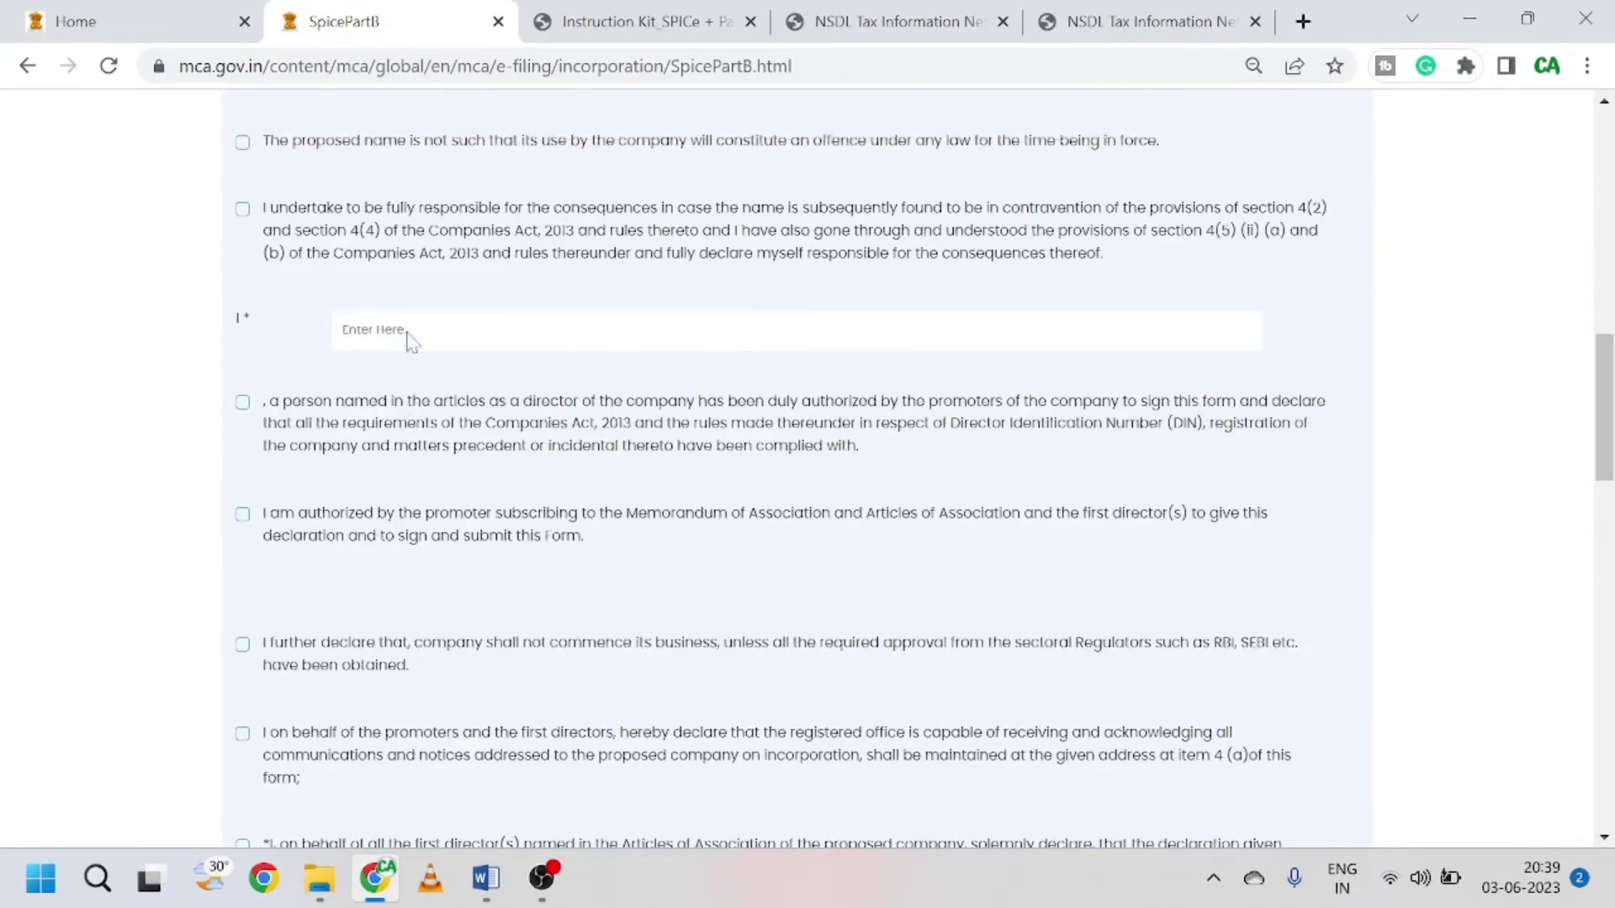
scroll(321, 368, "up", 4)
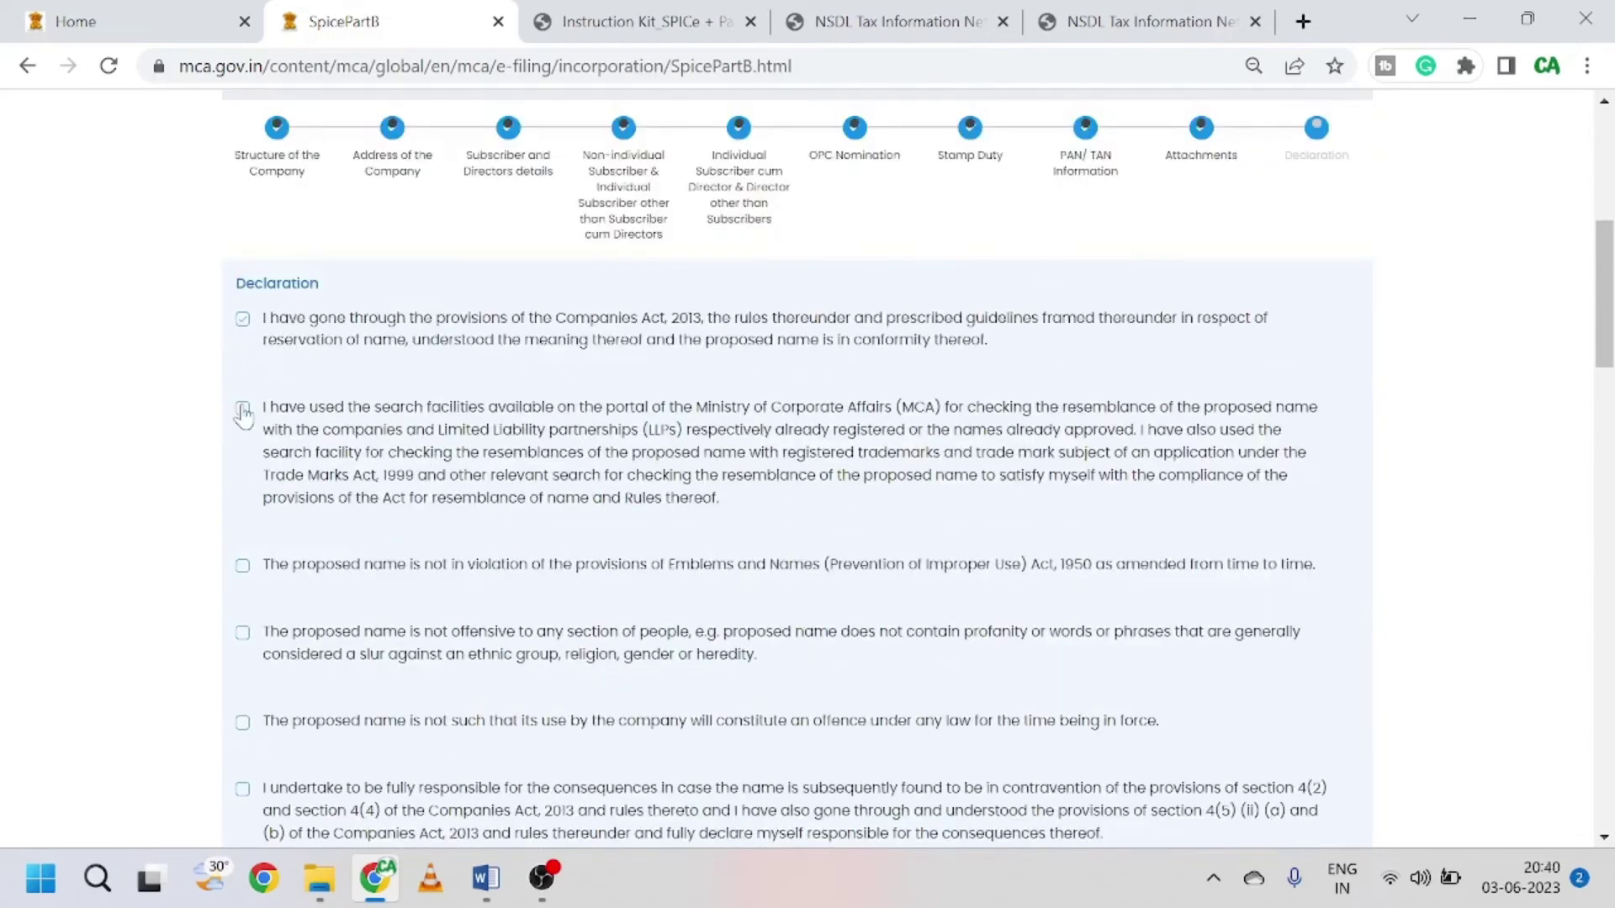
left_click(243, 566)
scroll(325, 605, "down", 3)
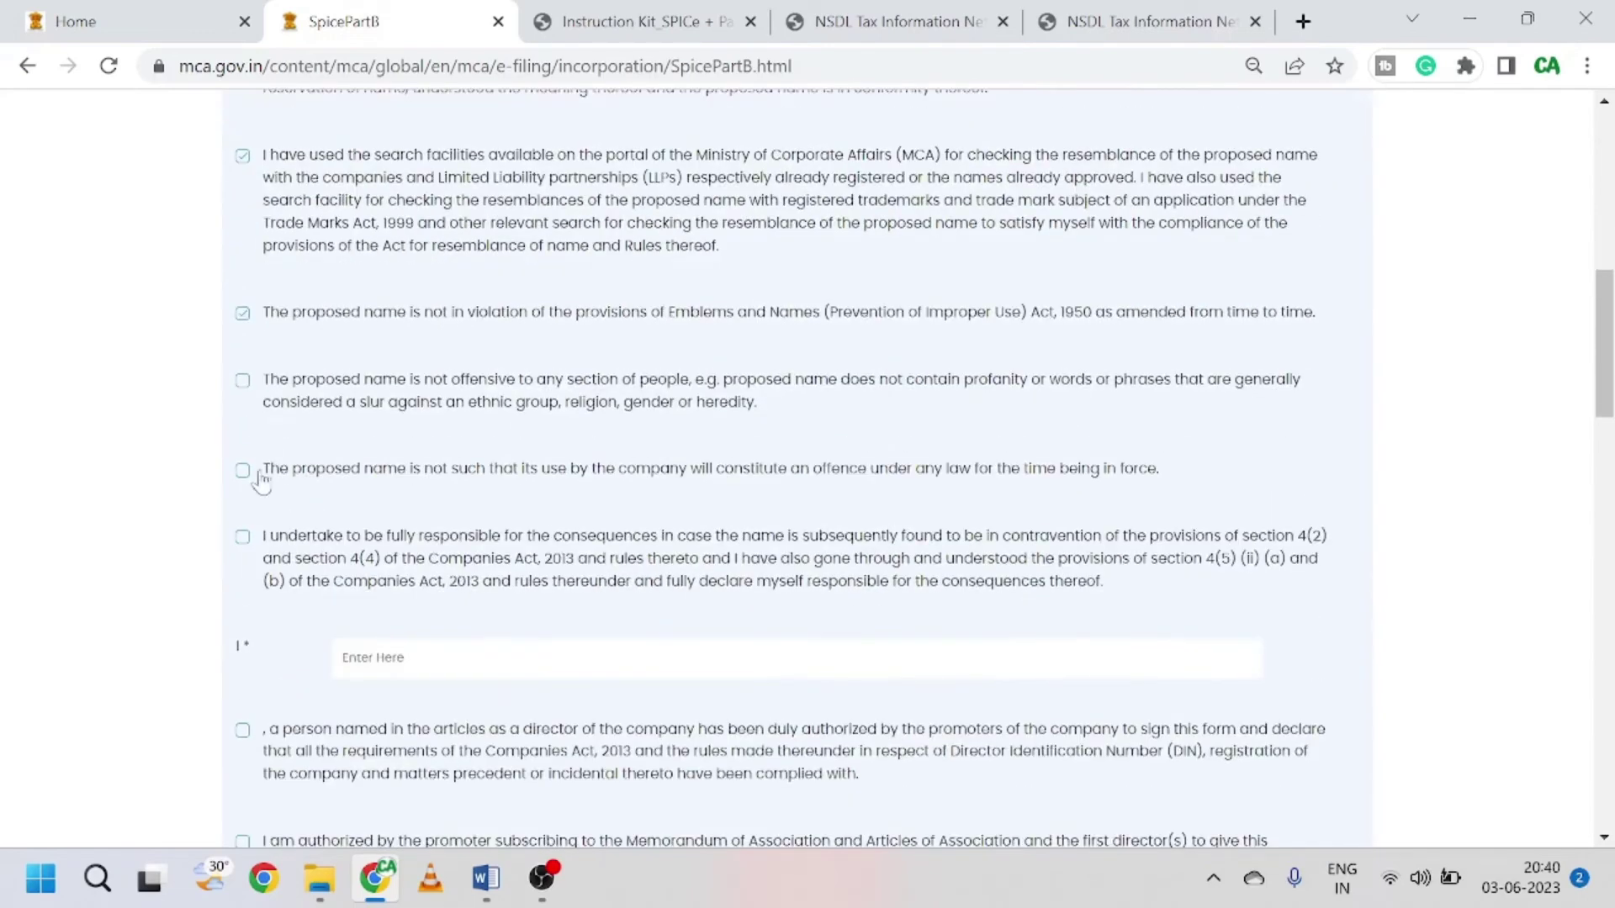
left_click(244, 471)
left_click(243, 539)
scroll(418, 580, "down", 3)
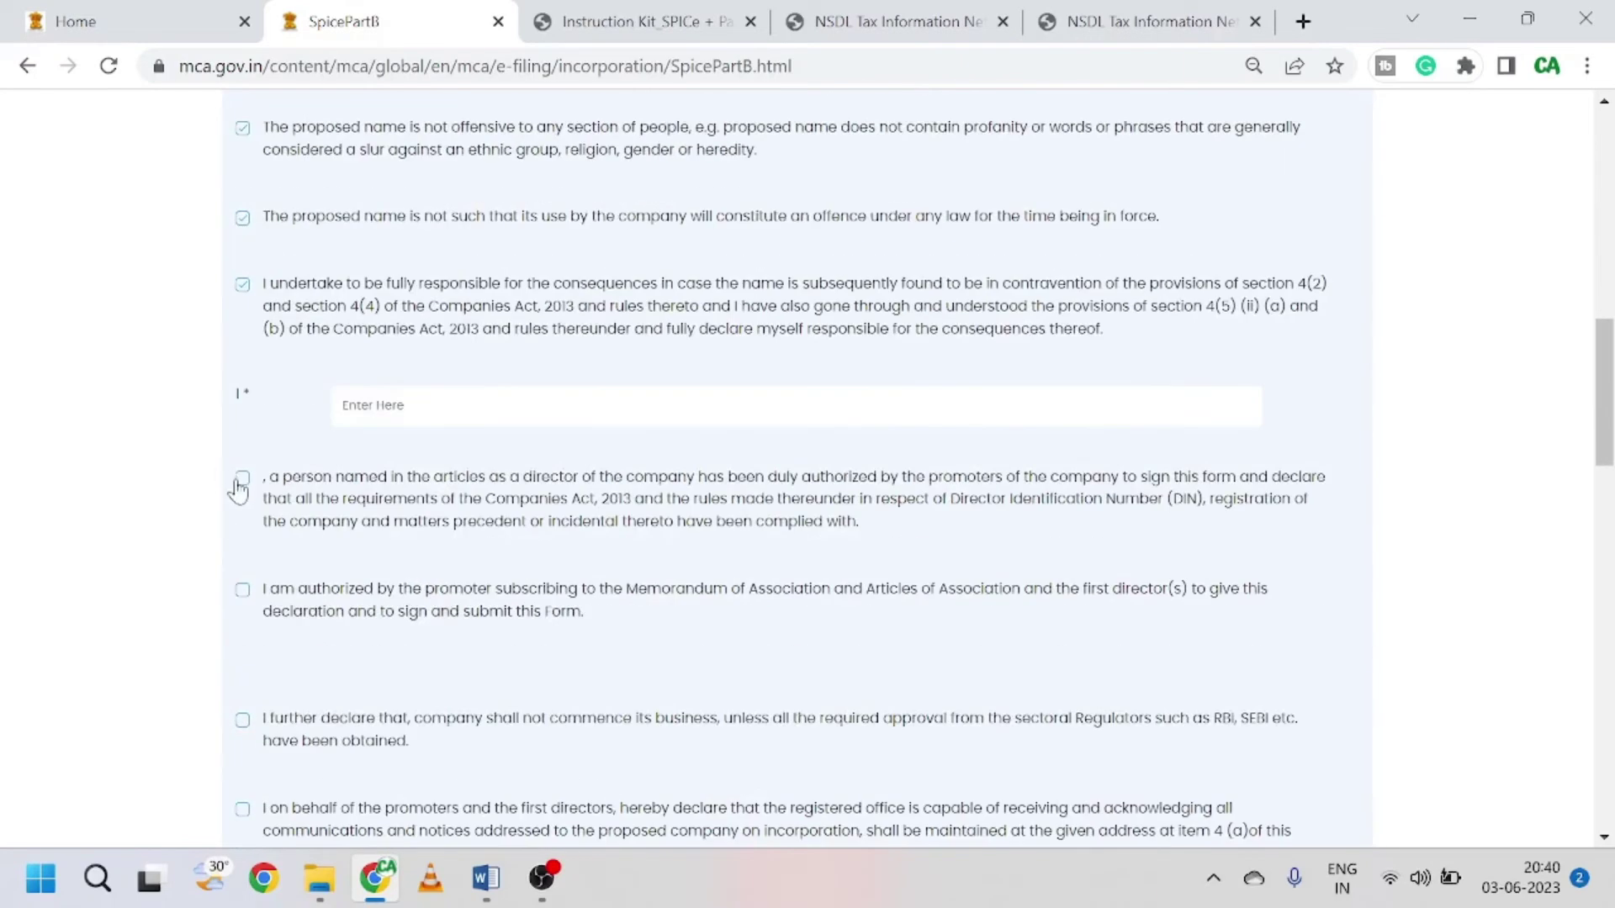
left_click(242, 478)
Step: Tick the sectoral regulator, registered office, first directors, DIN and land-border declarations, keeping No
scroll(526, 594, "down", 1)
scroll(530, 594, "up", 4)
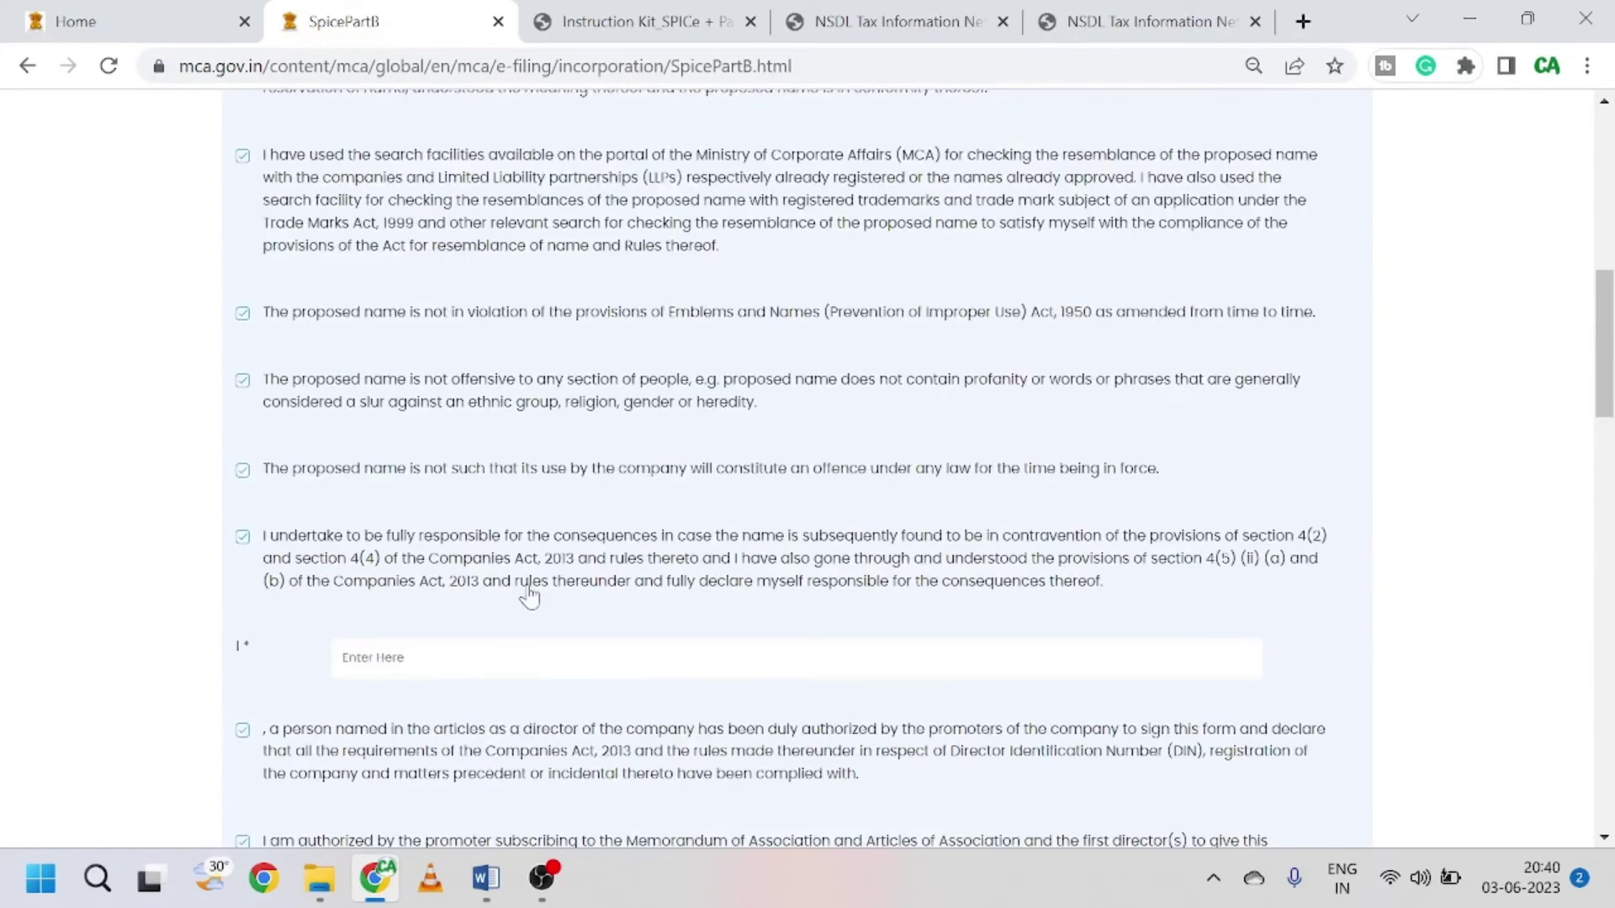
scroll(529, 595, "up", 2)
scroll(528, 595, "down", 7)
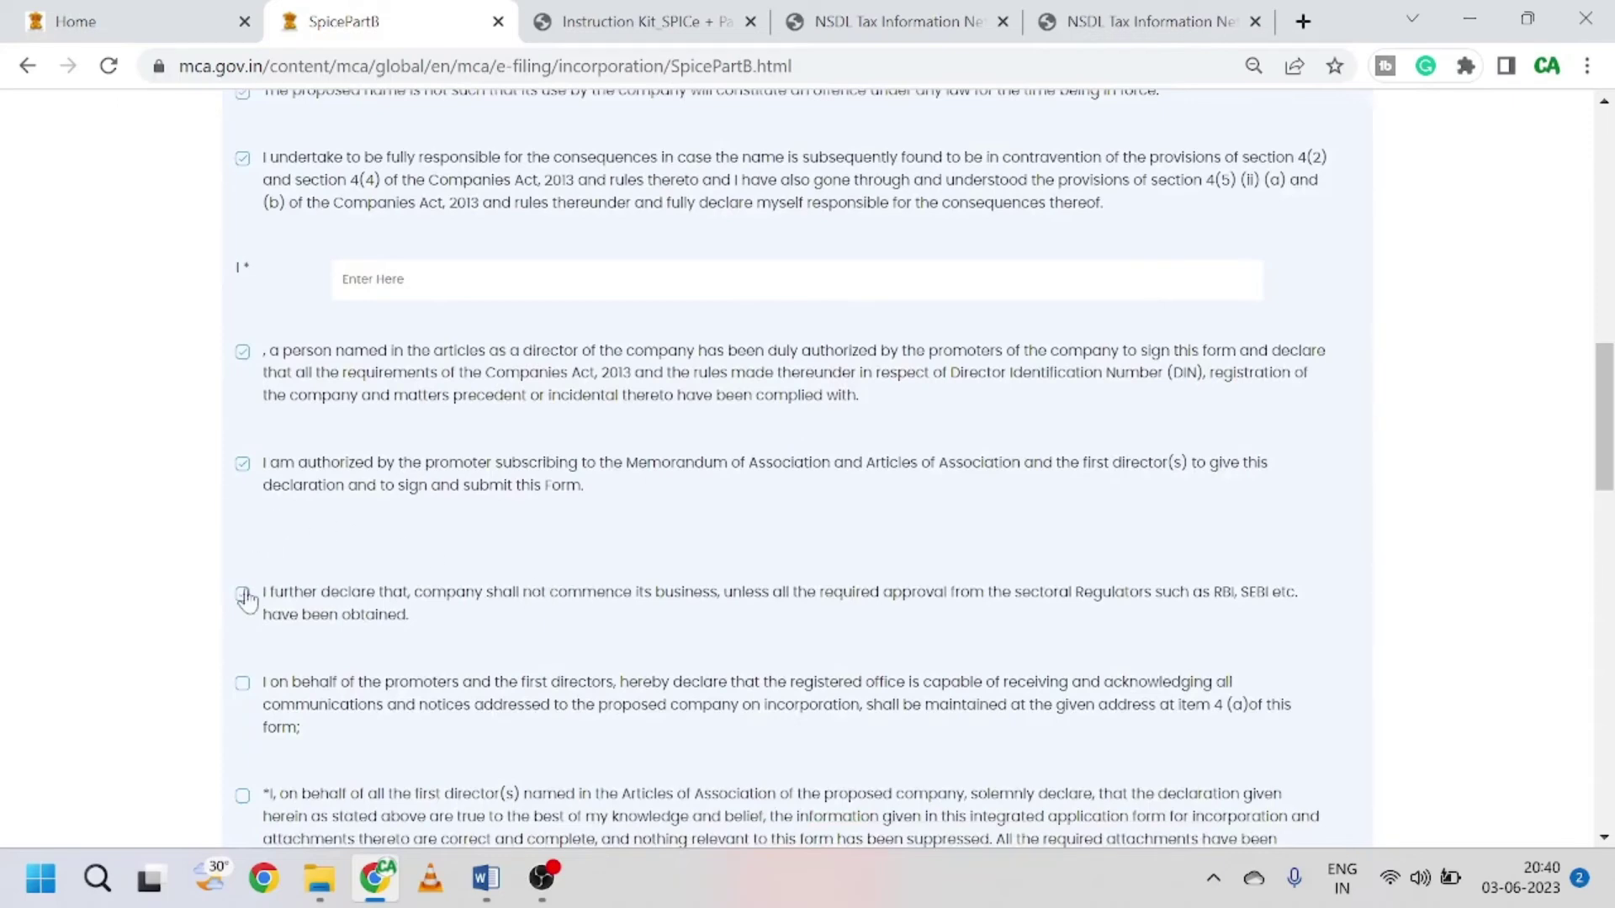
left_click(244, 595)
scroll(247, 598, "down", 3)
left_click(243, 431)
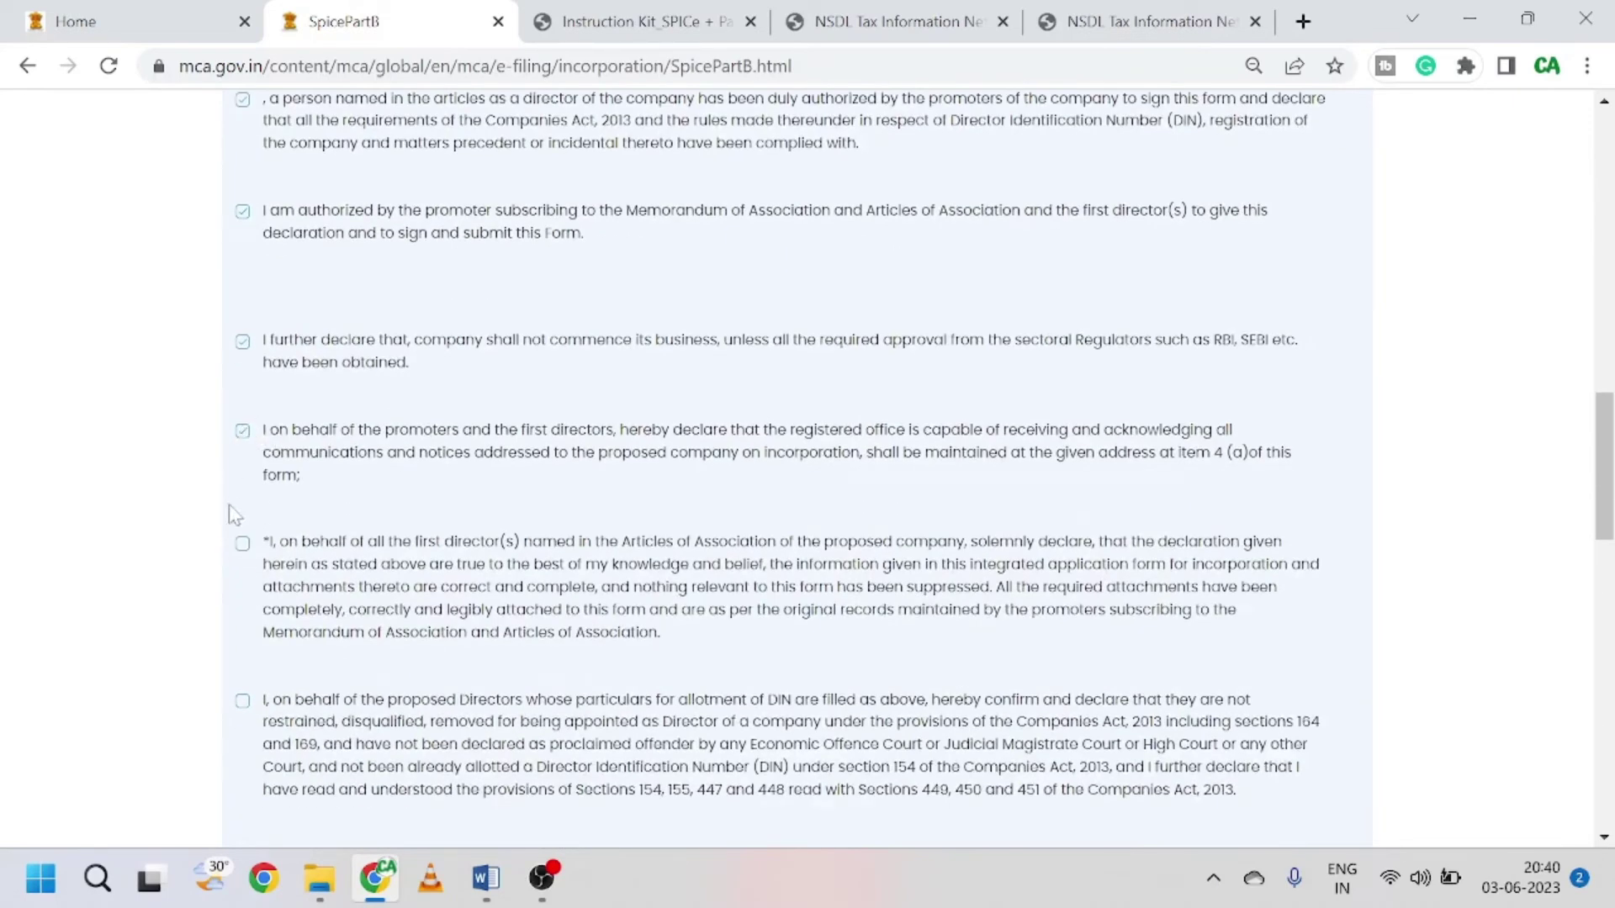
left_click(242, 550)
scroll(241, 551, "down", 3)
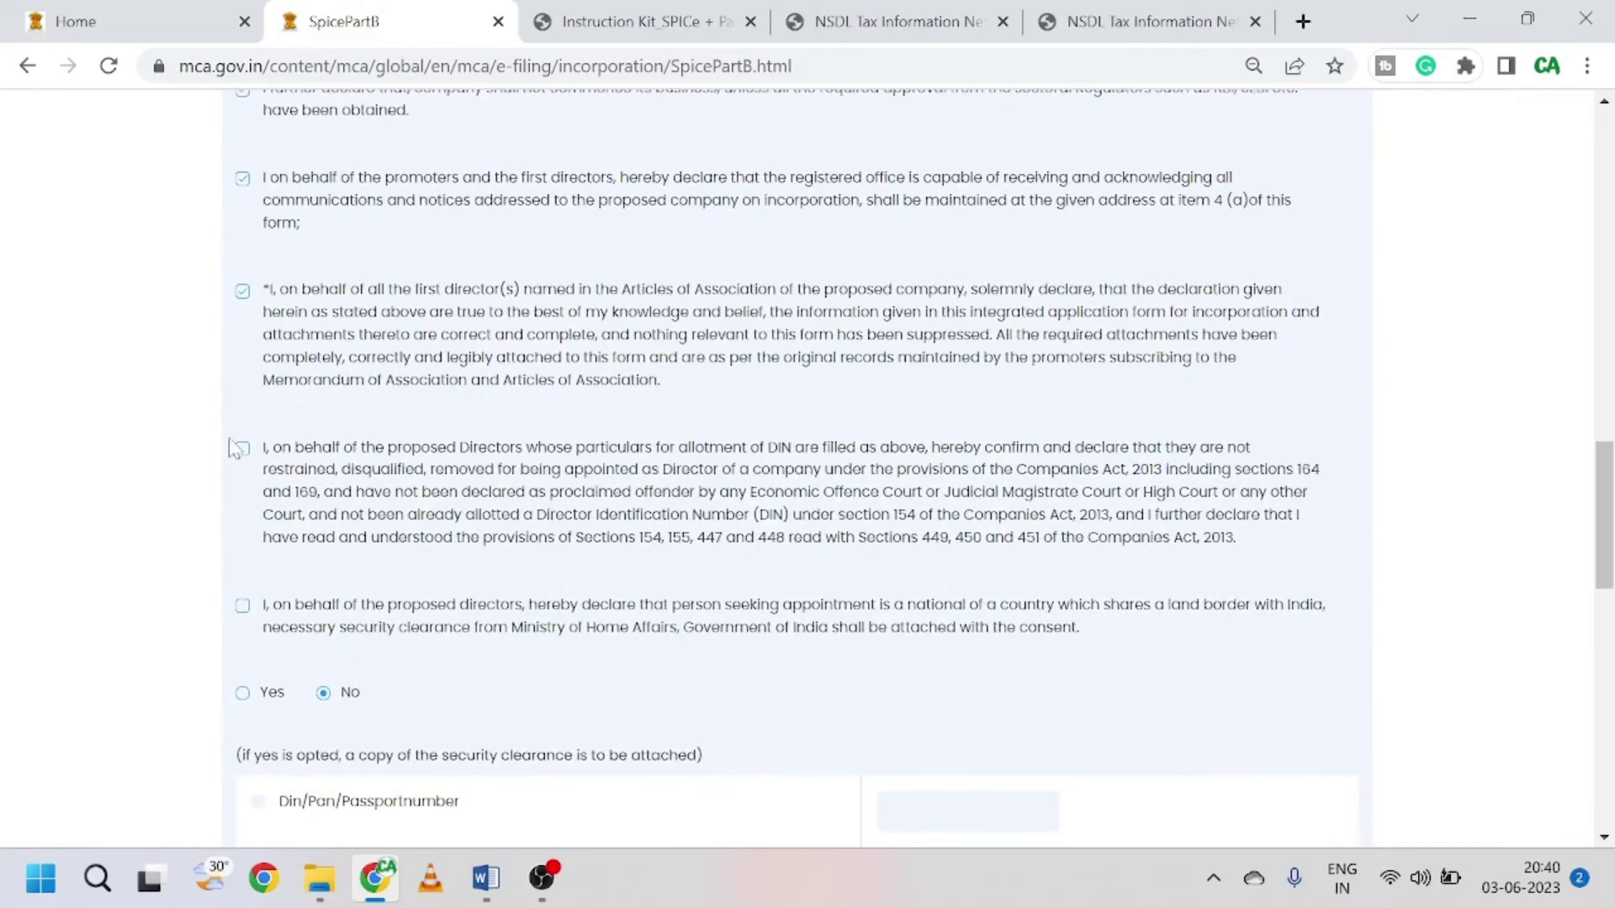
left_click(242, 448)
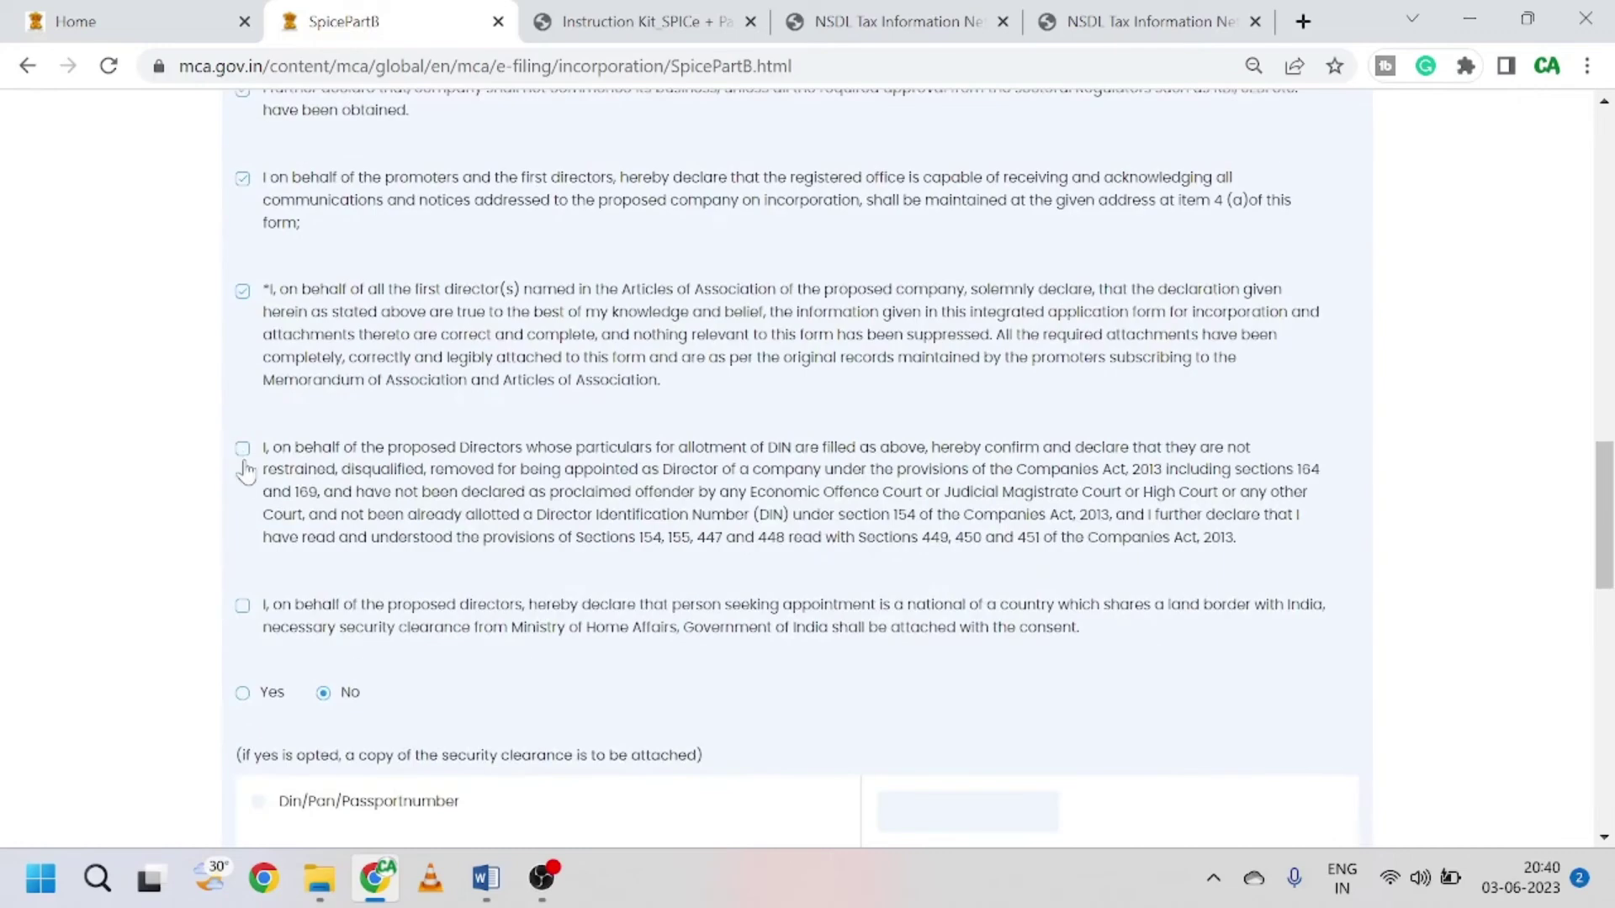
left_click(242, 608)
scroll(459, 609, "down", 2)
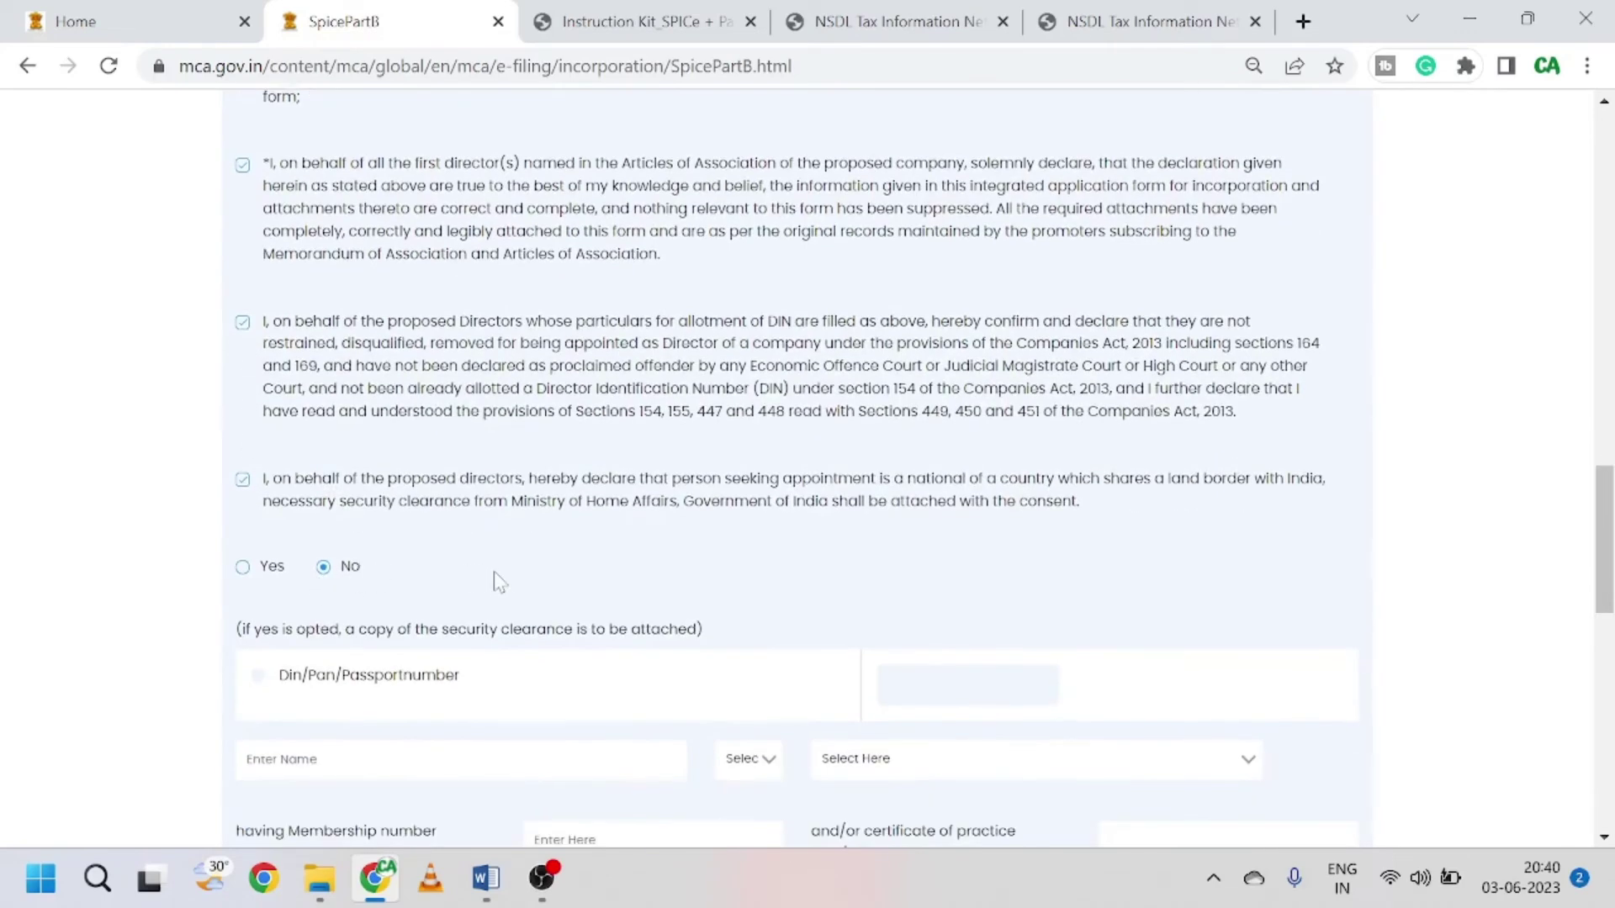
scroll(496, 576, "down", 2)
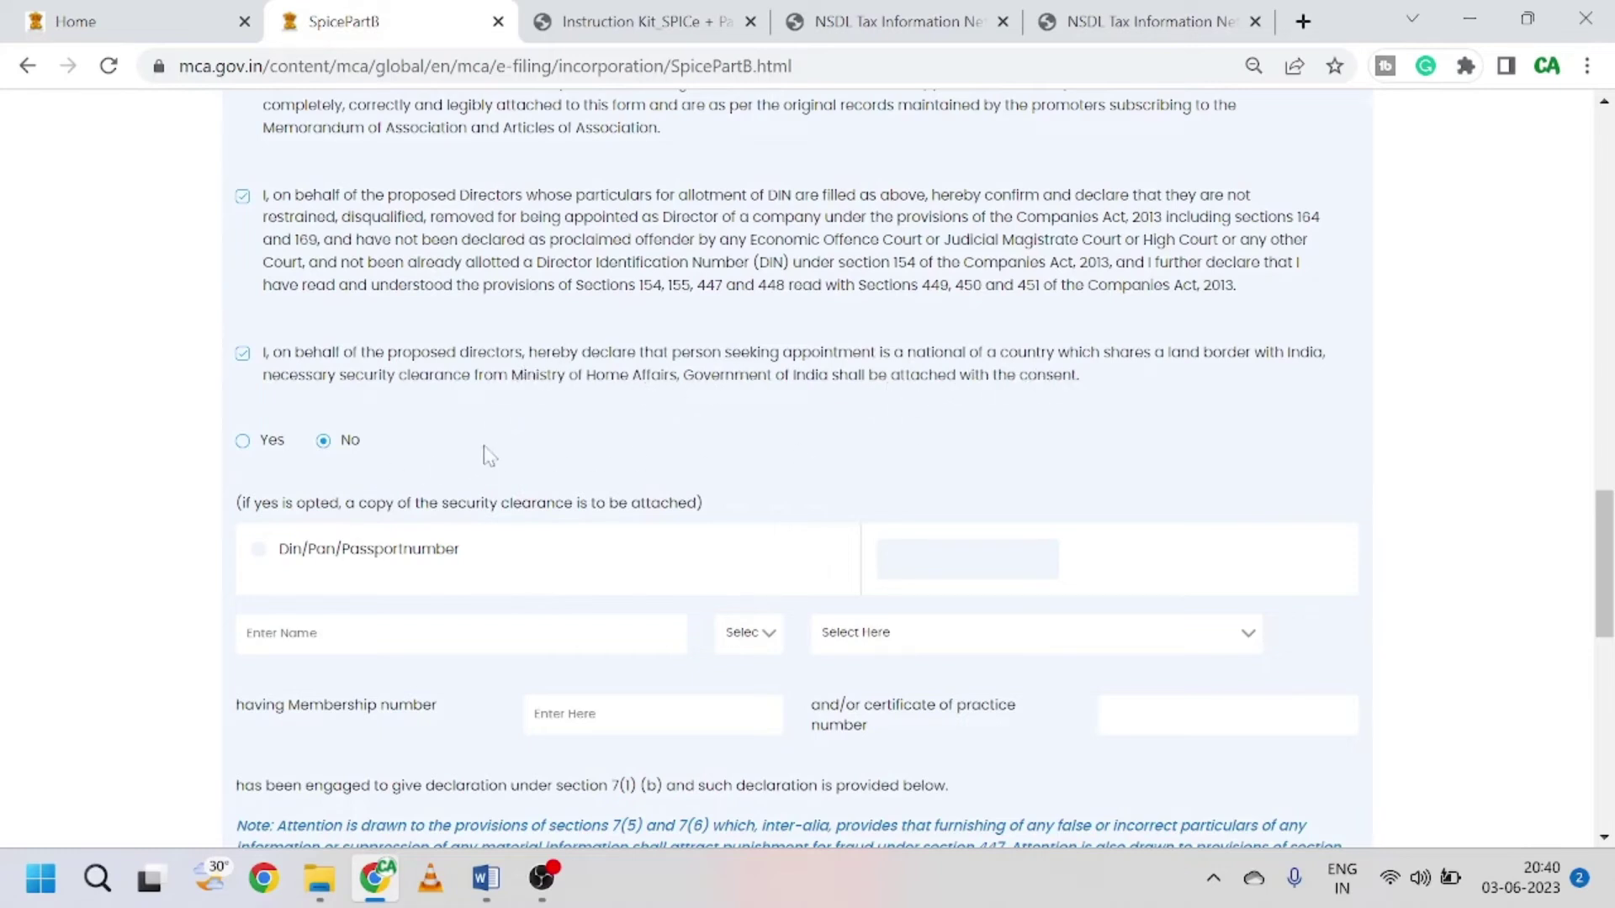
scroll(486, 454, "down", 3)
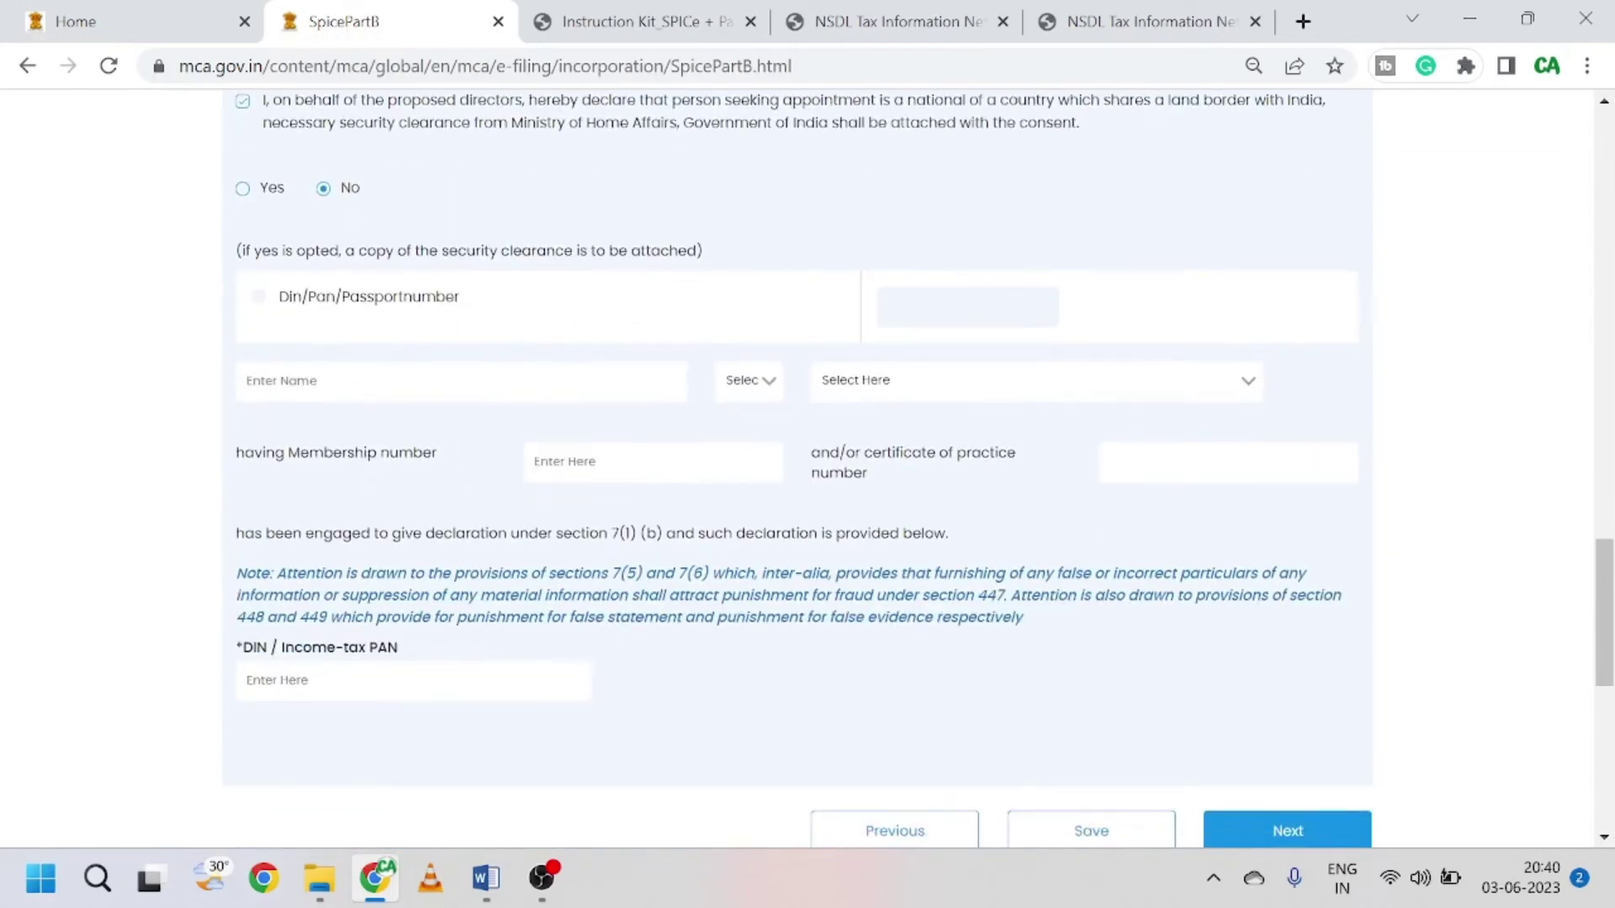
Step: Enter the professional's name and set the profession to Chartered Accountant
left_click(767, 383)
left_click(769, 413)
type("Nitin")
left_click(1034, 393)
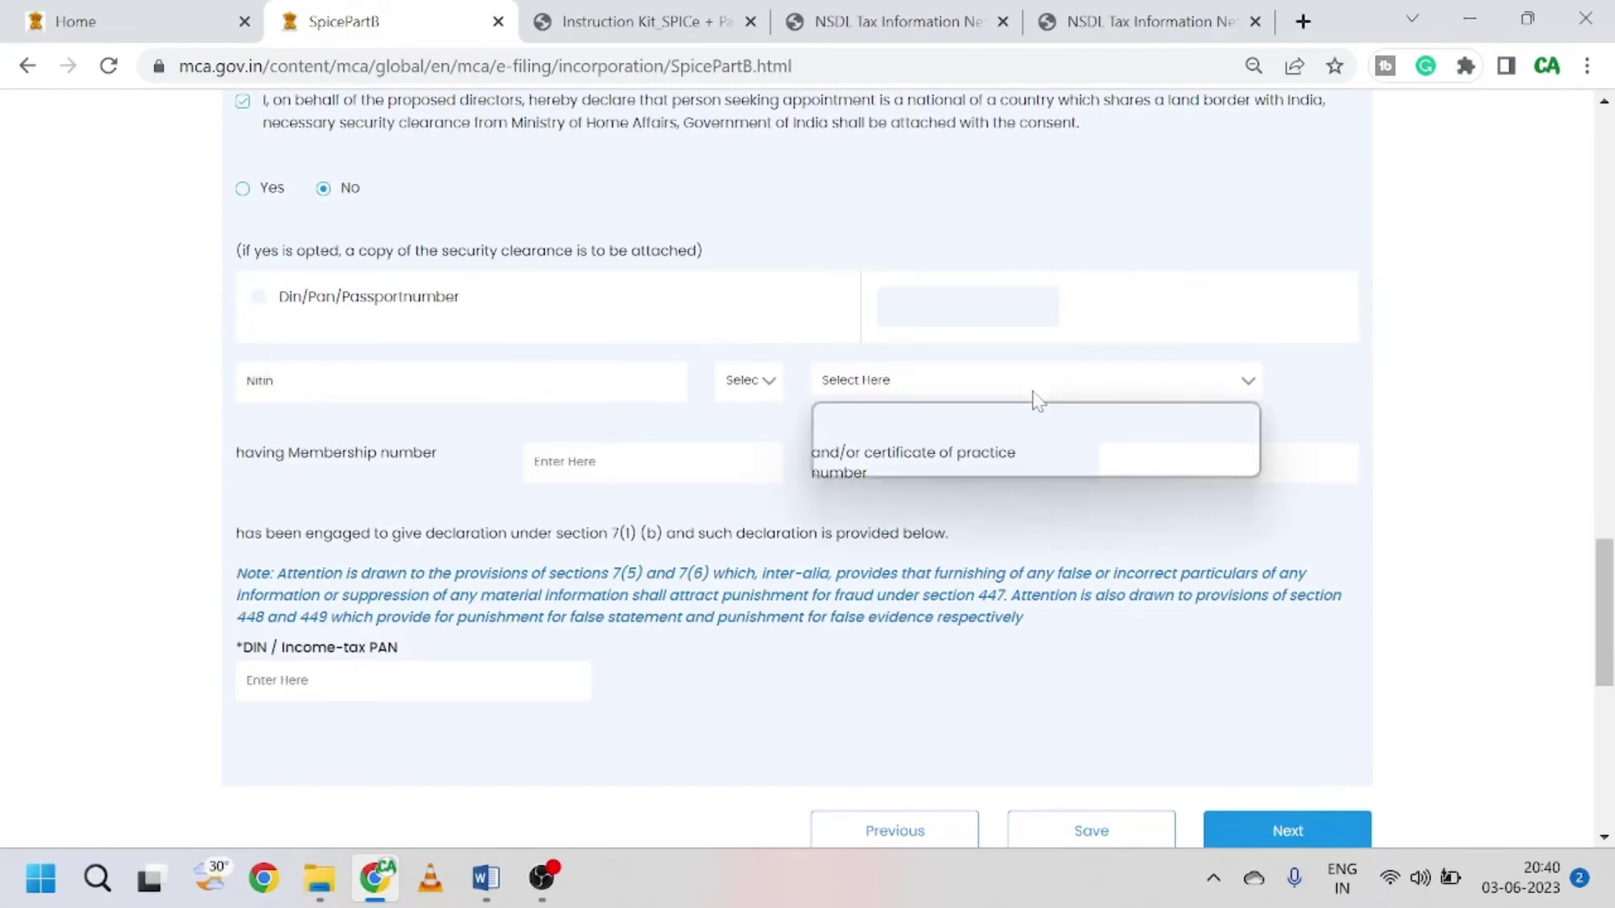
left_click(960, 439)
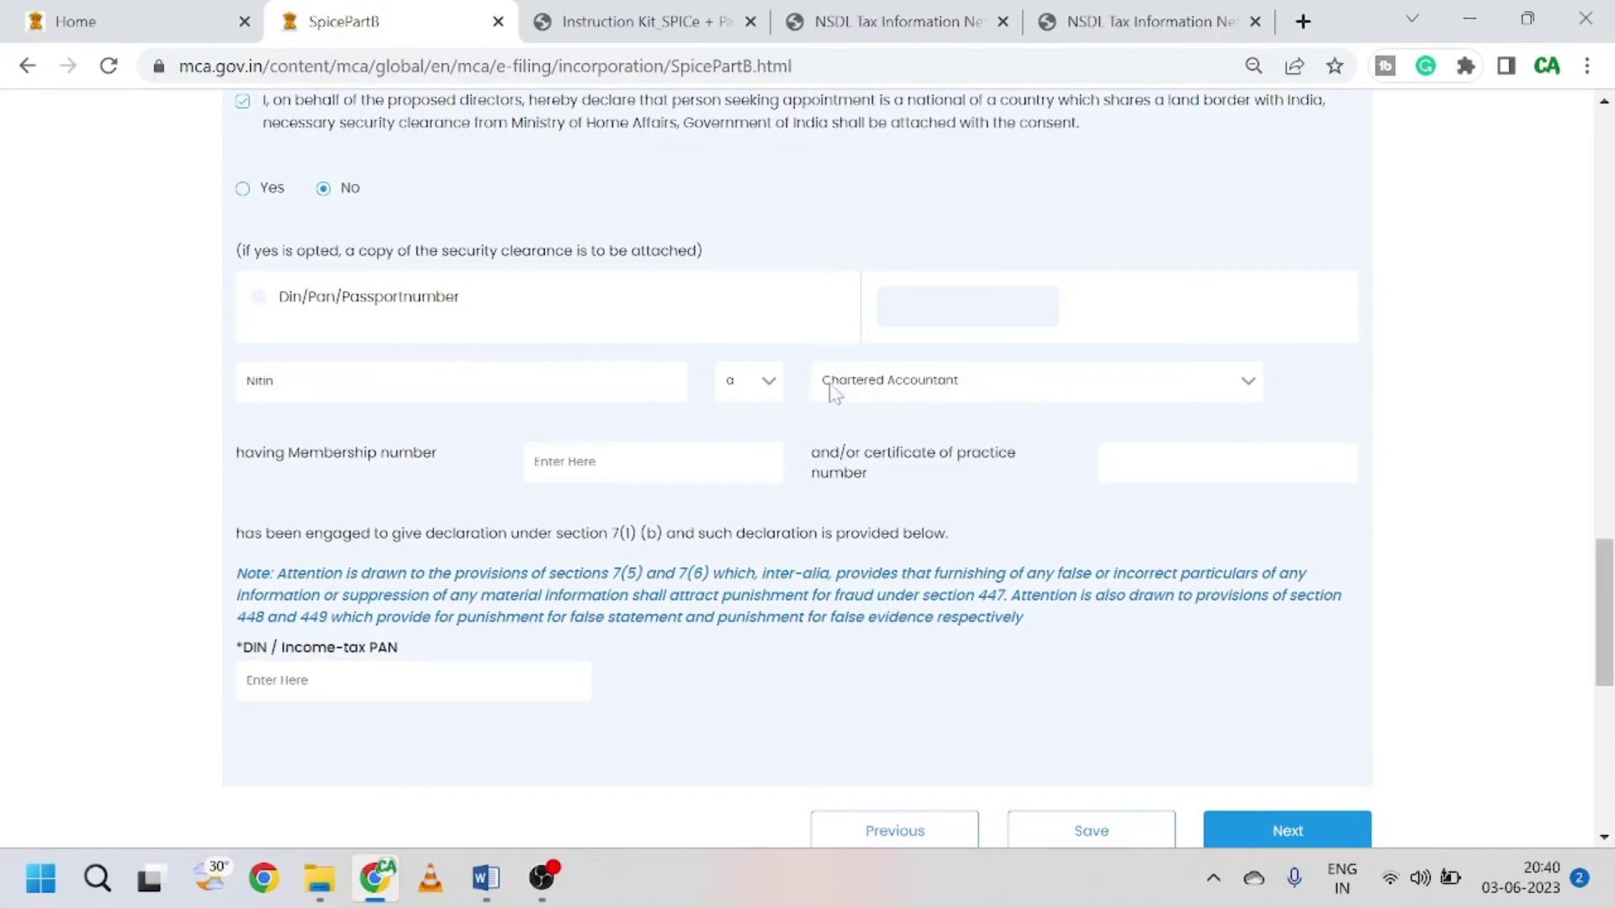
left_click(1064, 380)
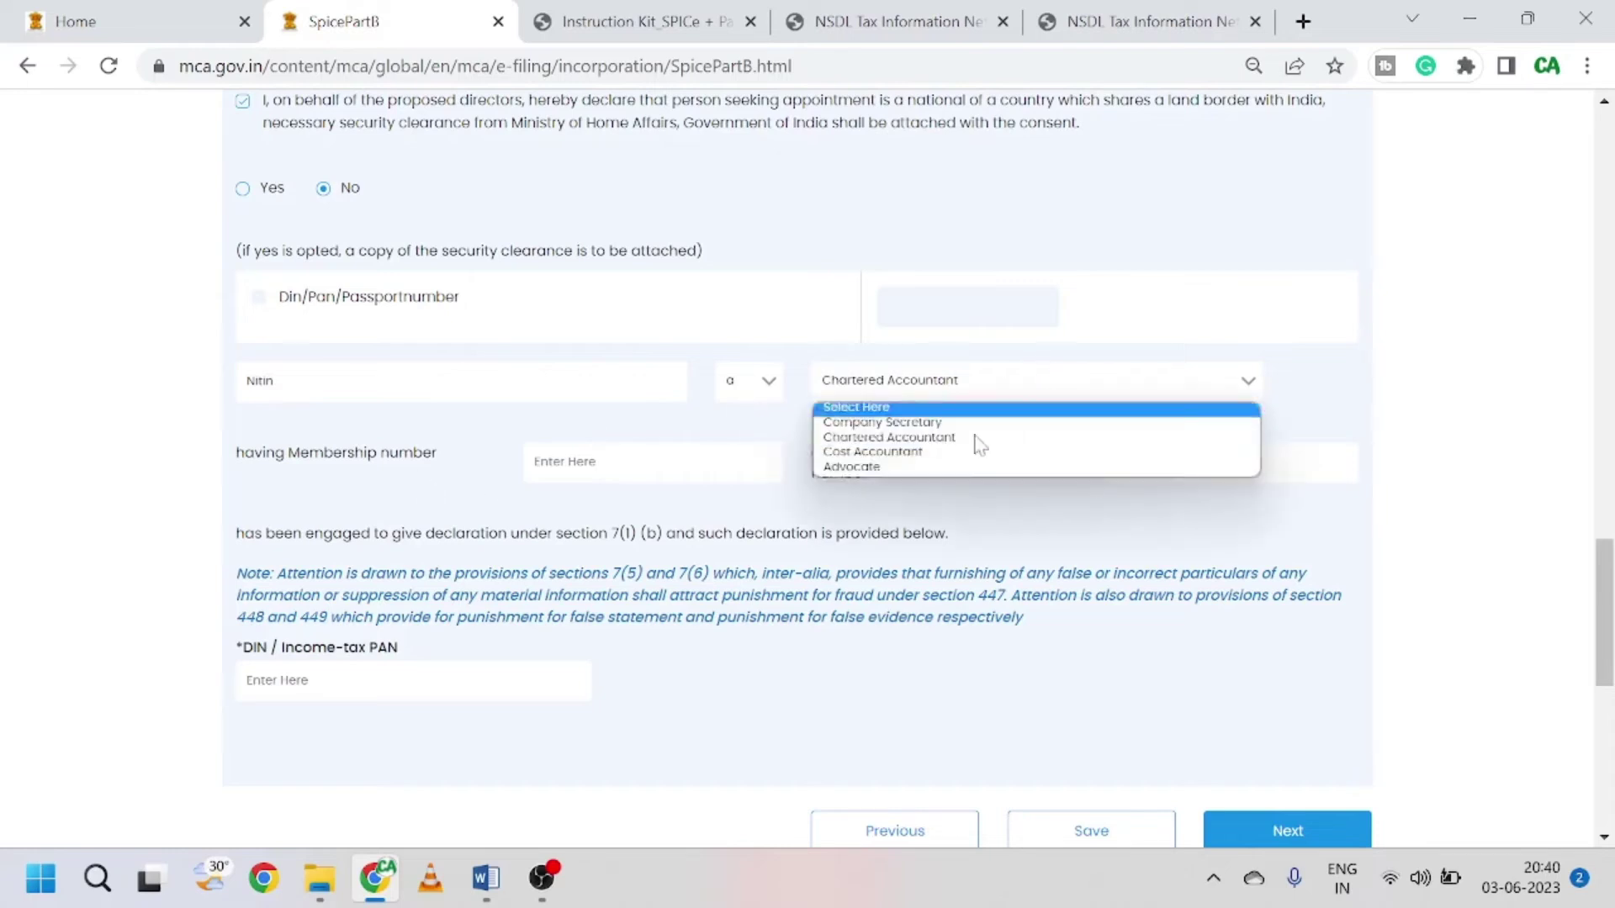
left_click(940, 468)
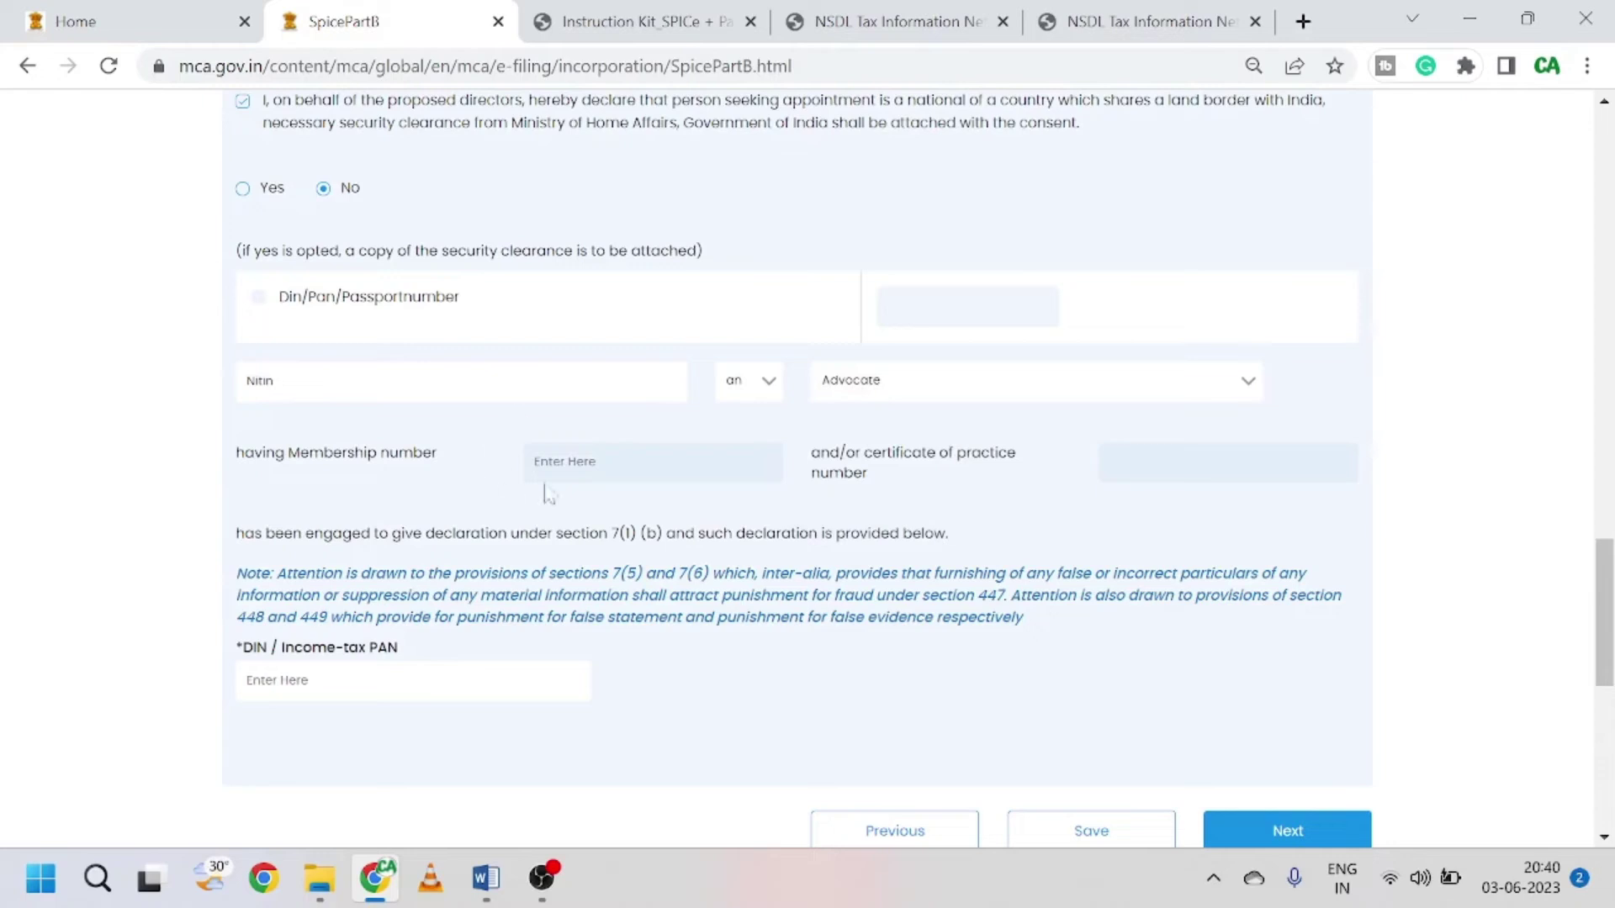
left_click(976, 383)
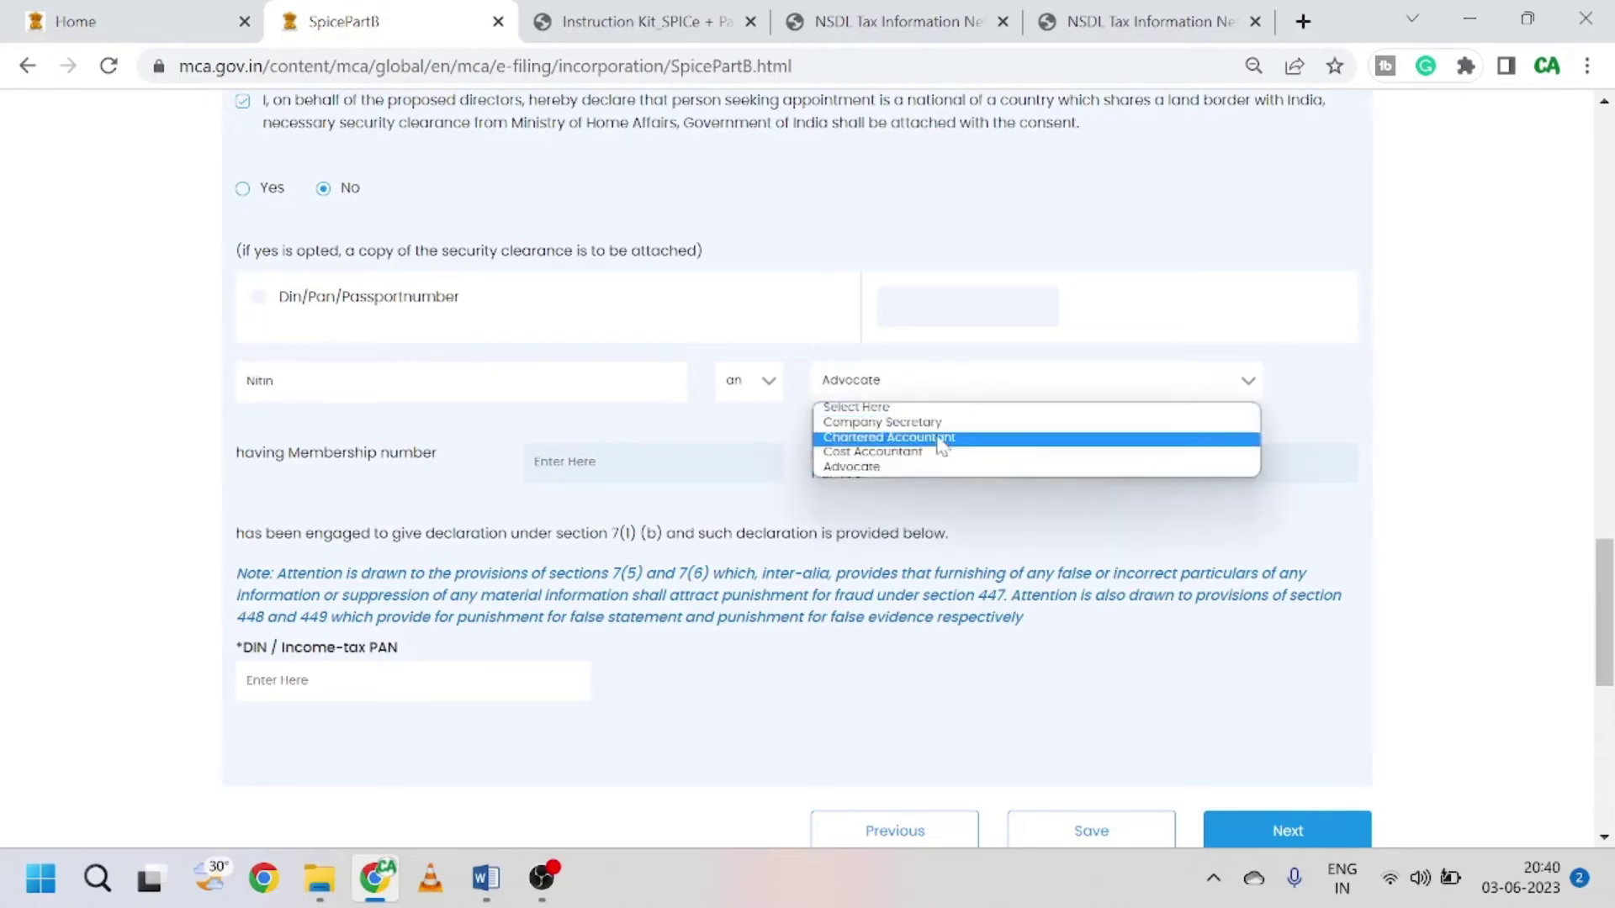
left_click(940, 438)
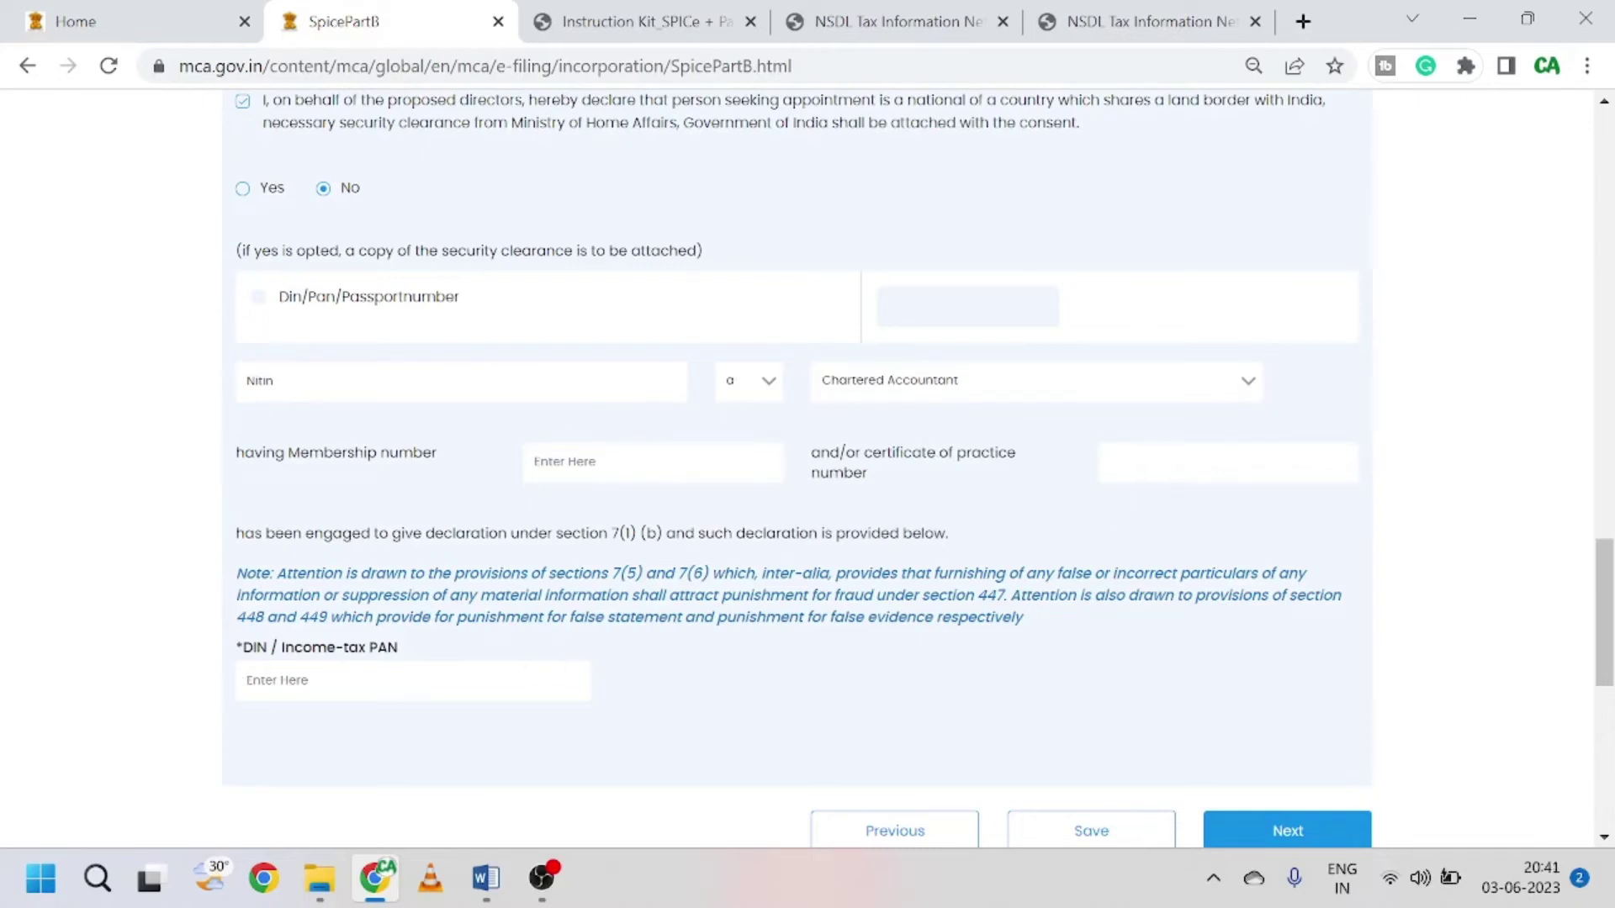
Step: Try to move past the Declaration step, then review the form, which remains on Declaration
scroll(636, 647, "down", 2)
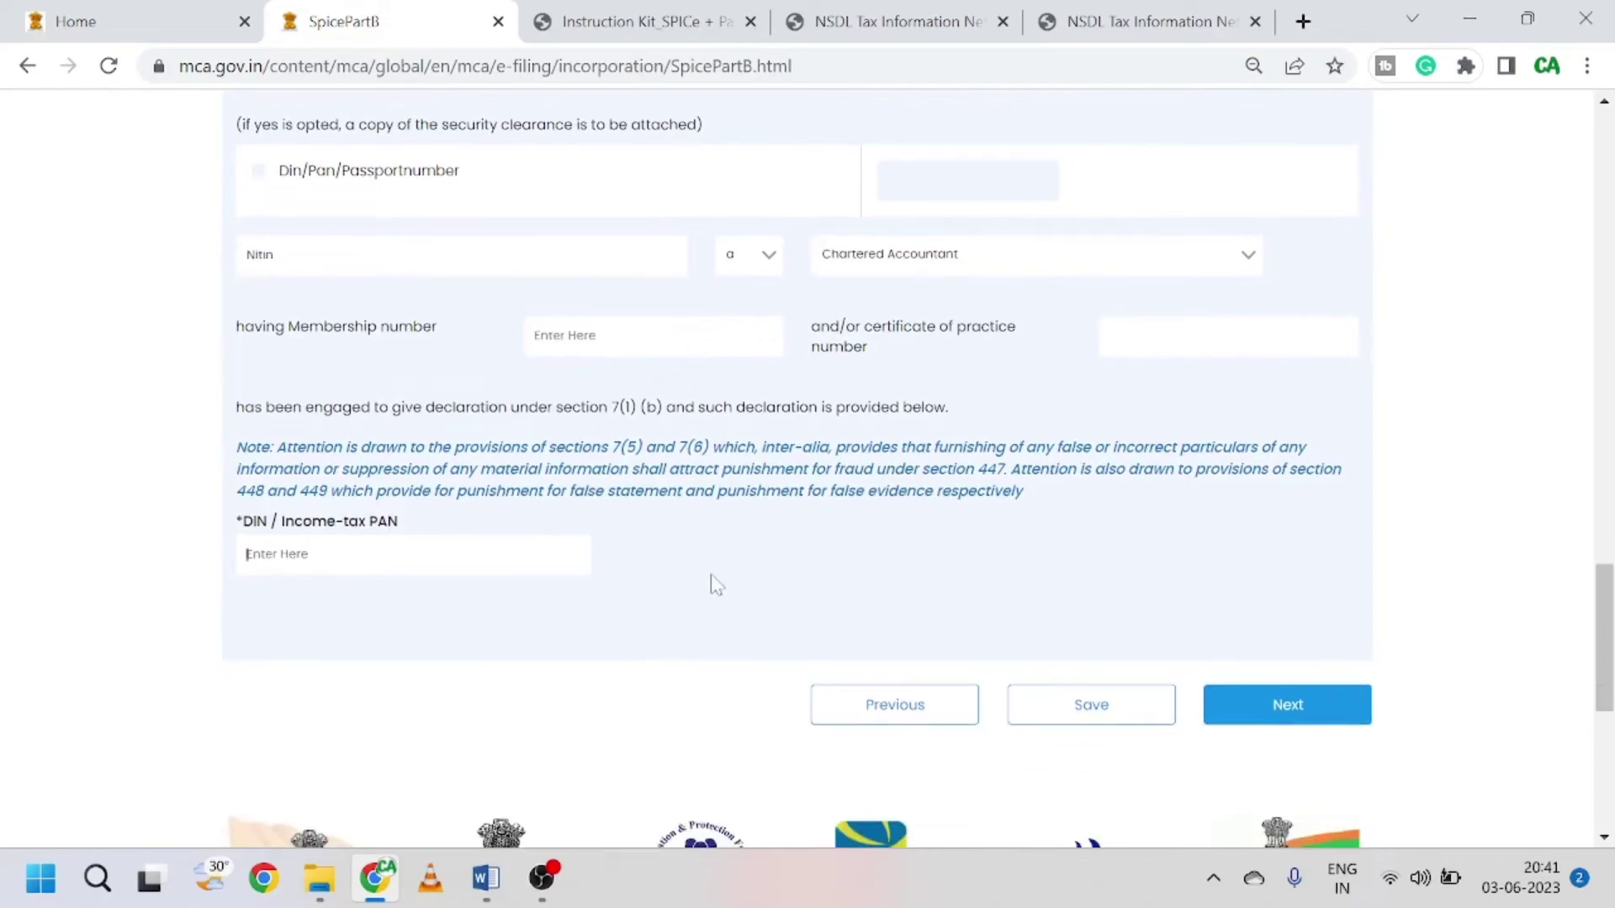
left_click(1261, 699)
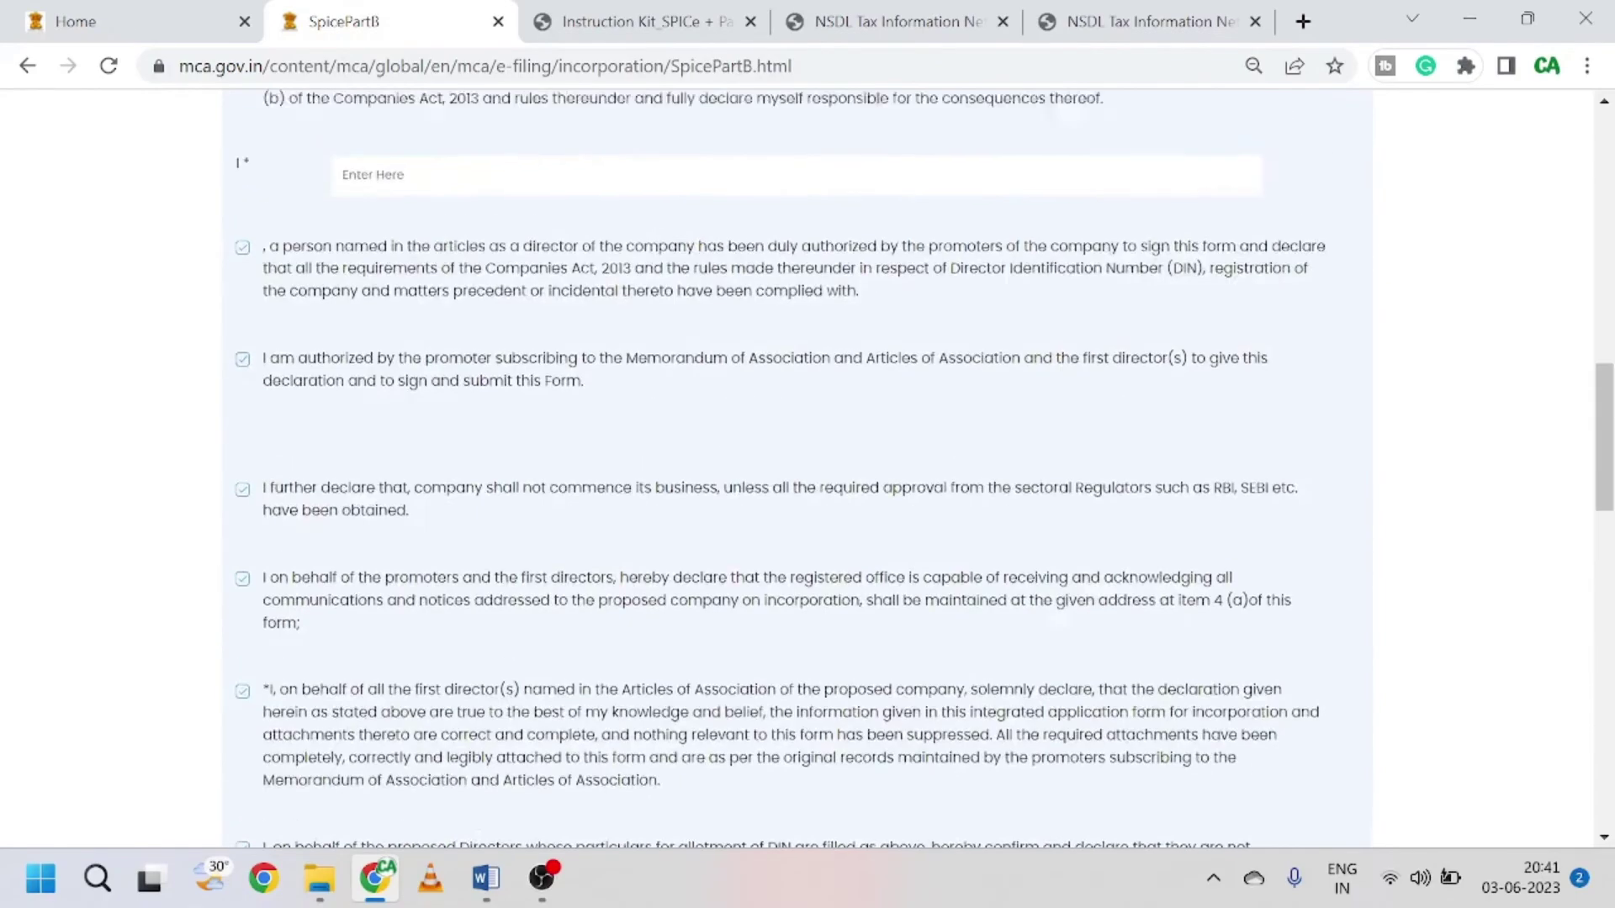
scroll(930, 618, "up", 8)
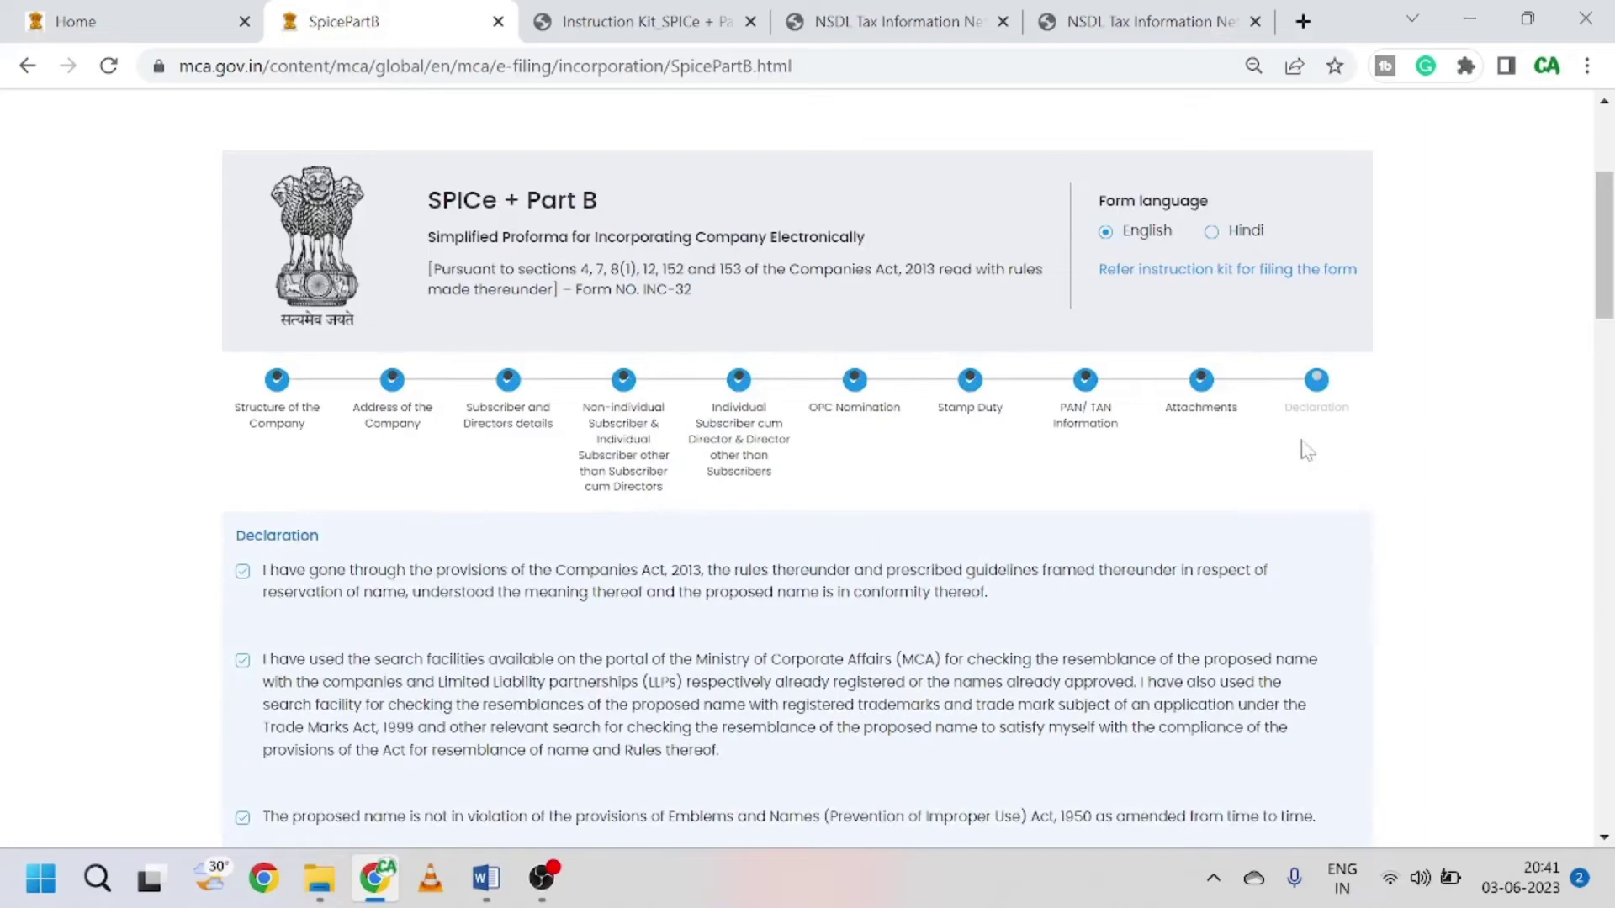
scroll(1250, 465, "down", 6)
scroll(1251, 465, "down", 15)
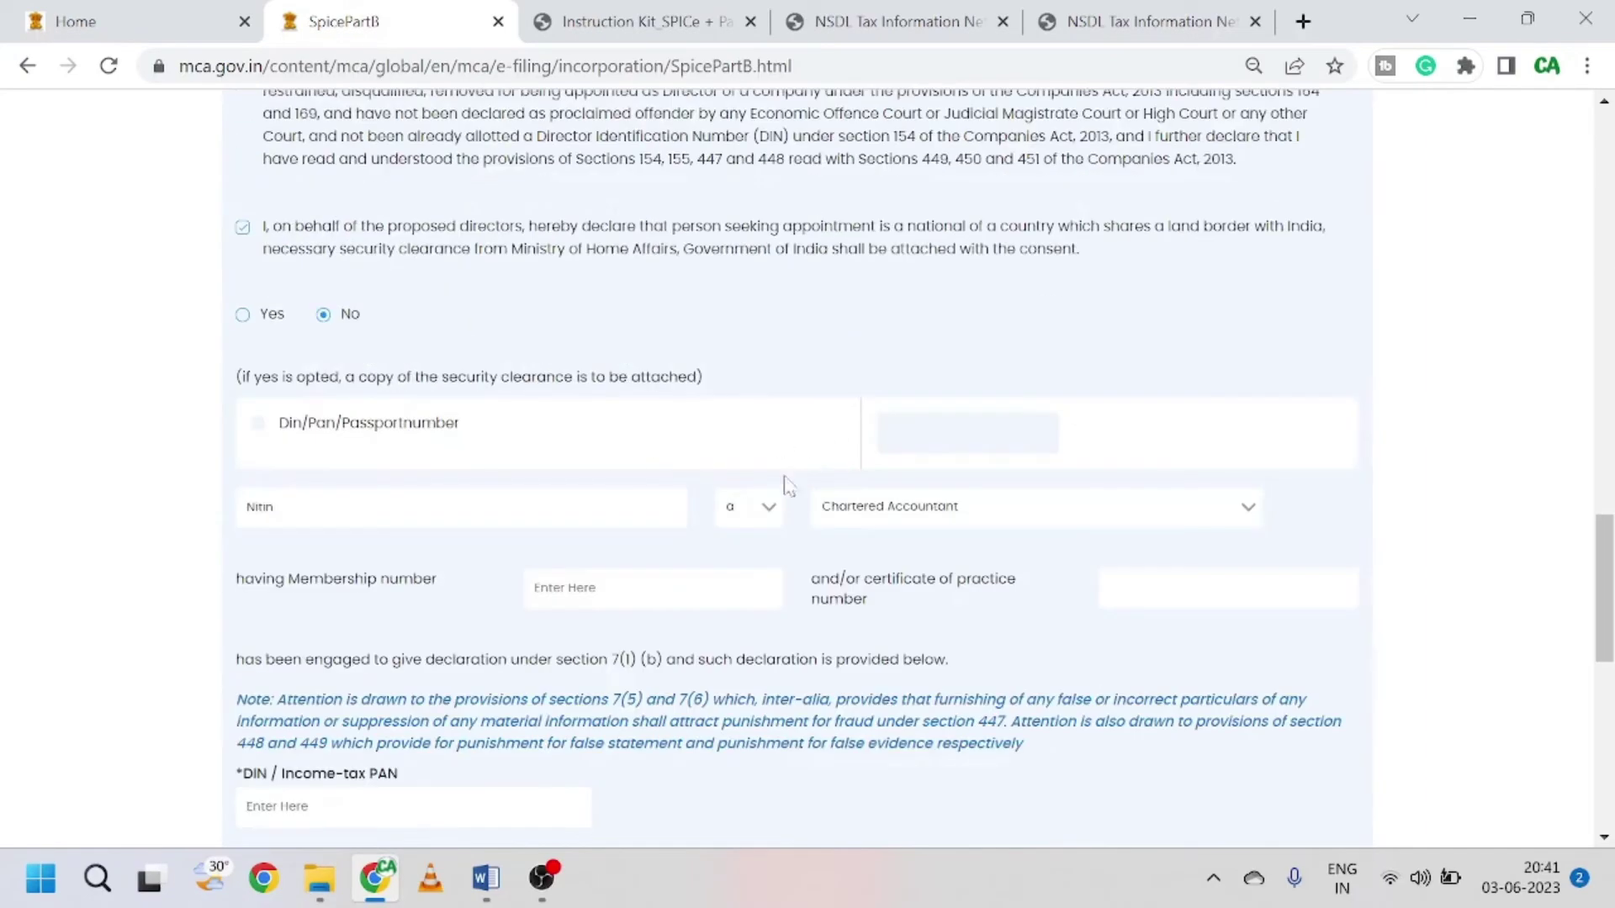
scroll(796, 591, "down", 1)
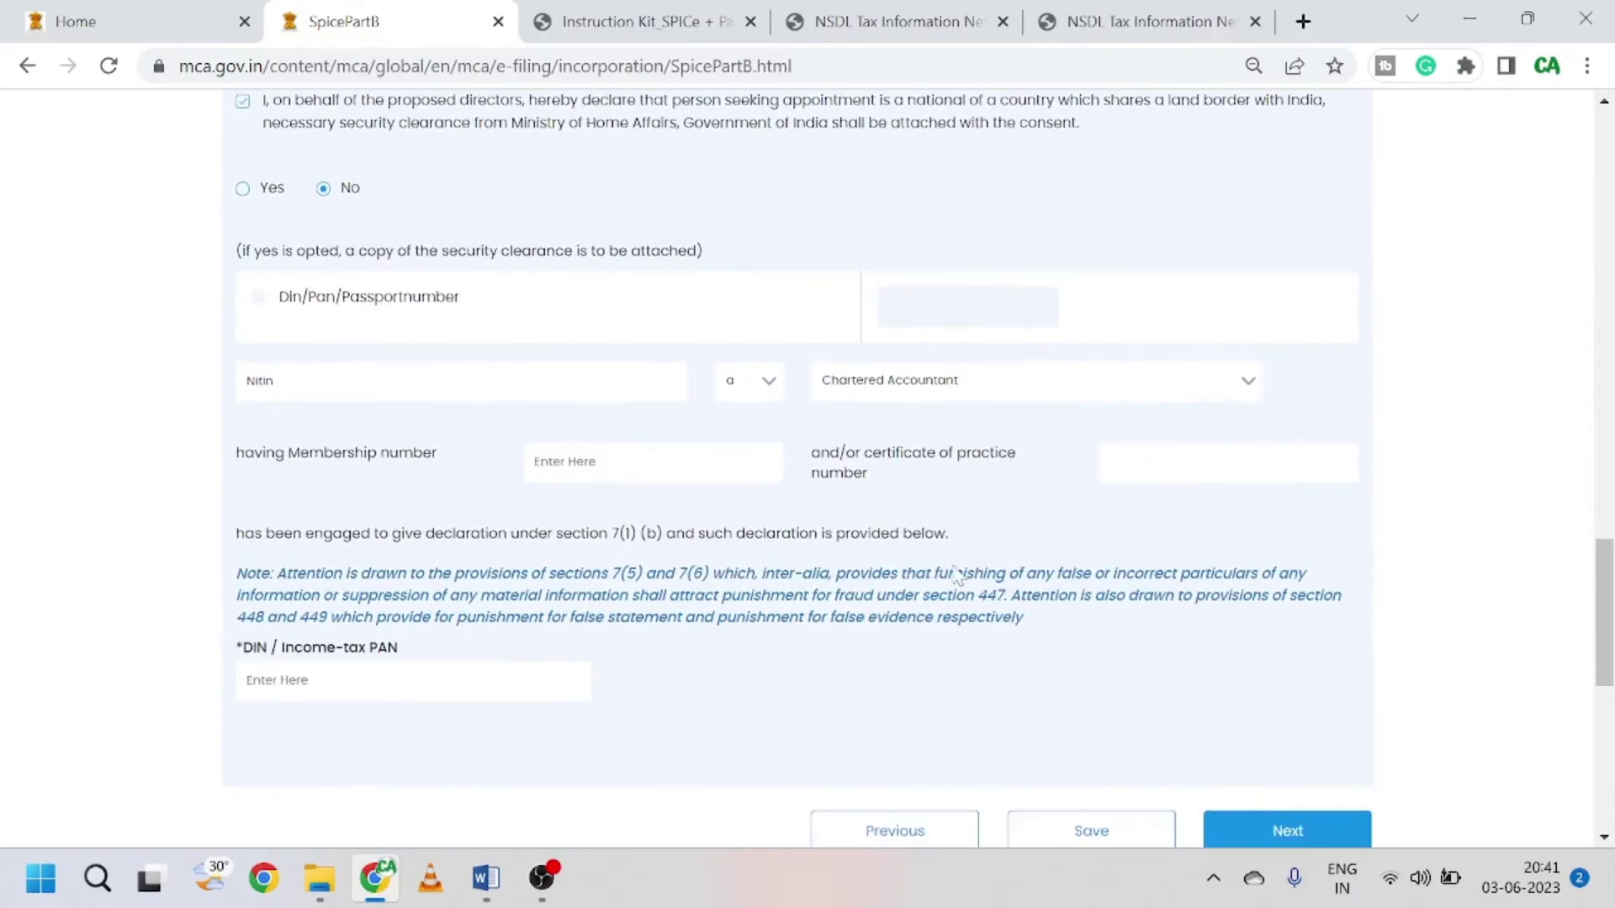
scroll(957, 576, "down", 1)
scroll(957, 575, "up", 20)
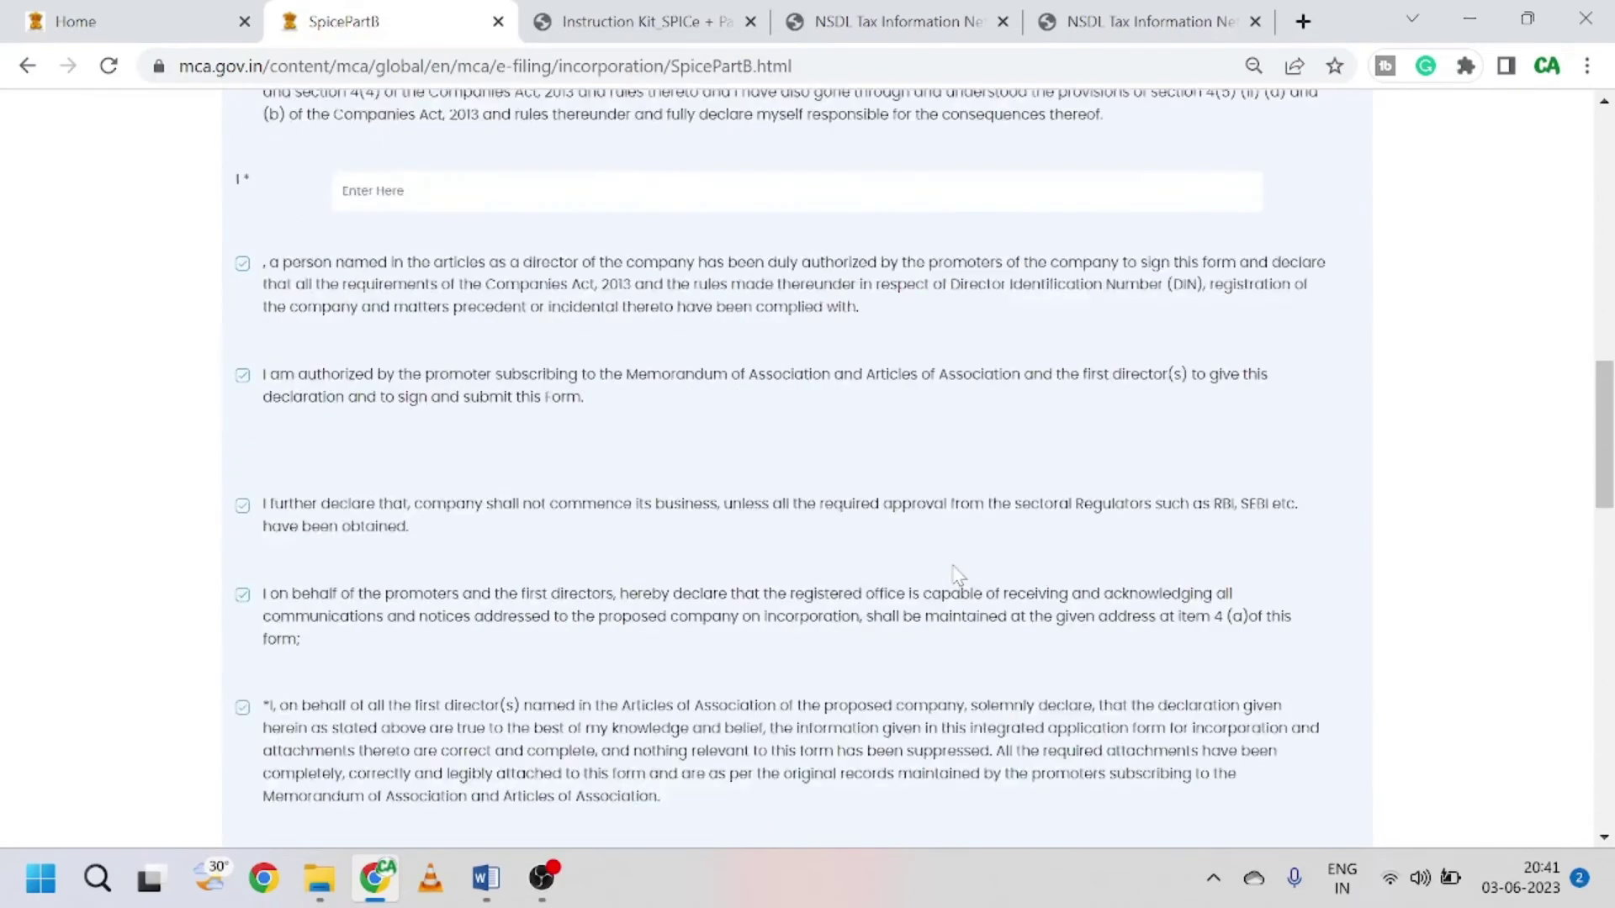
scroll(1126, 454, "down", 7)
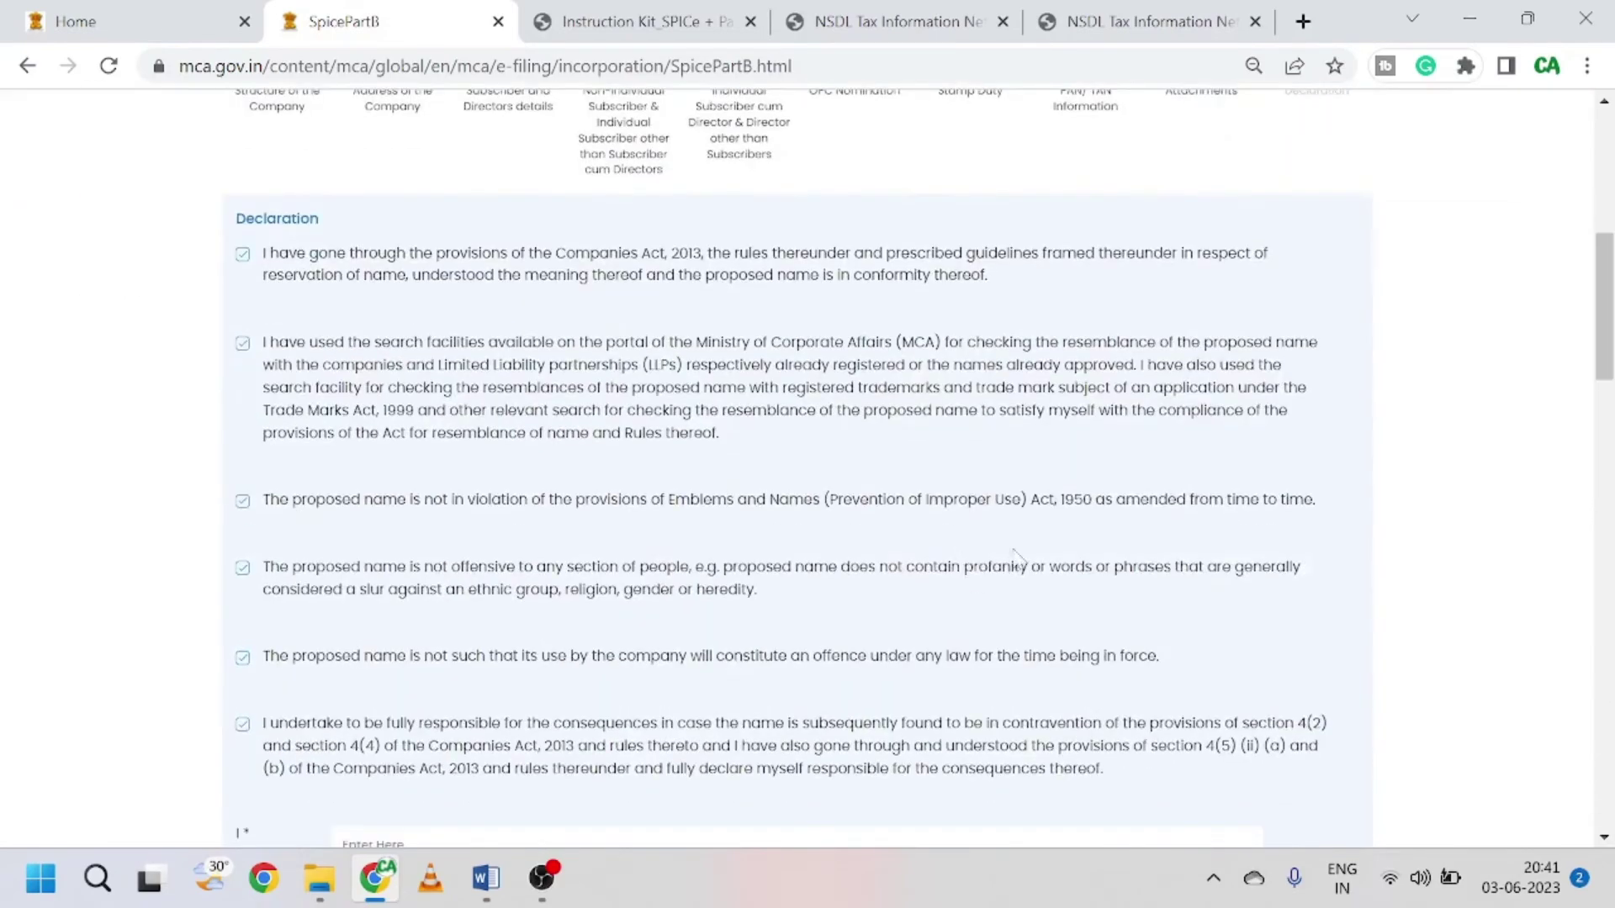
scroll(1127, 454, "up", 4)
scroll(1258, 522, "down", 2)
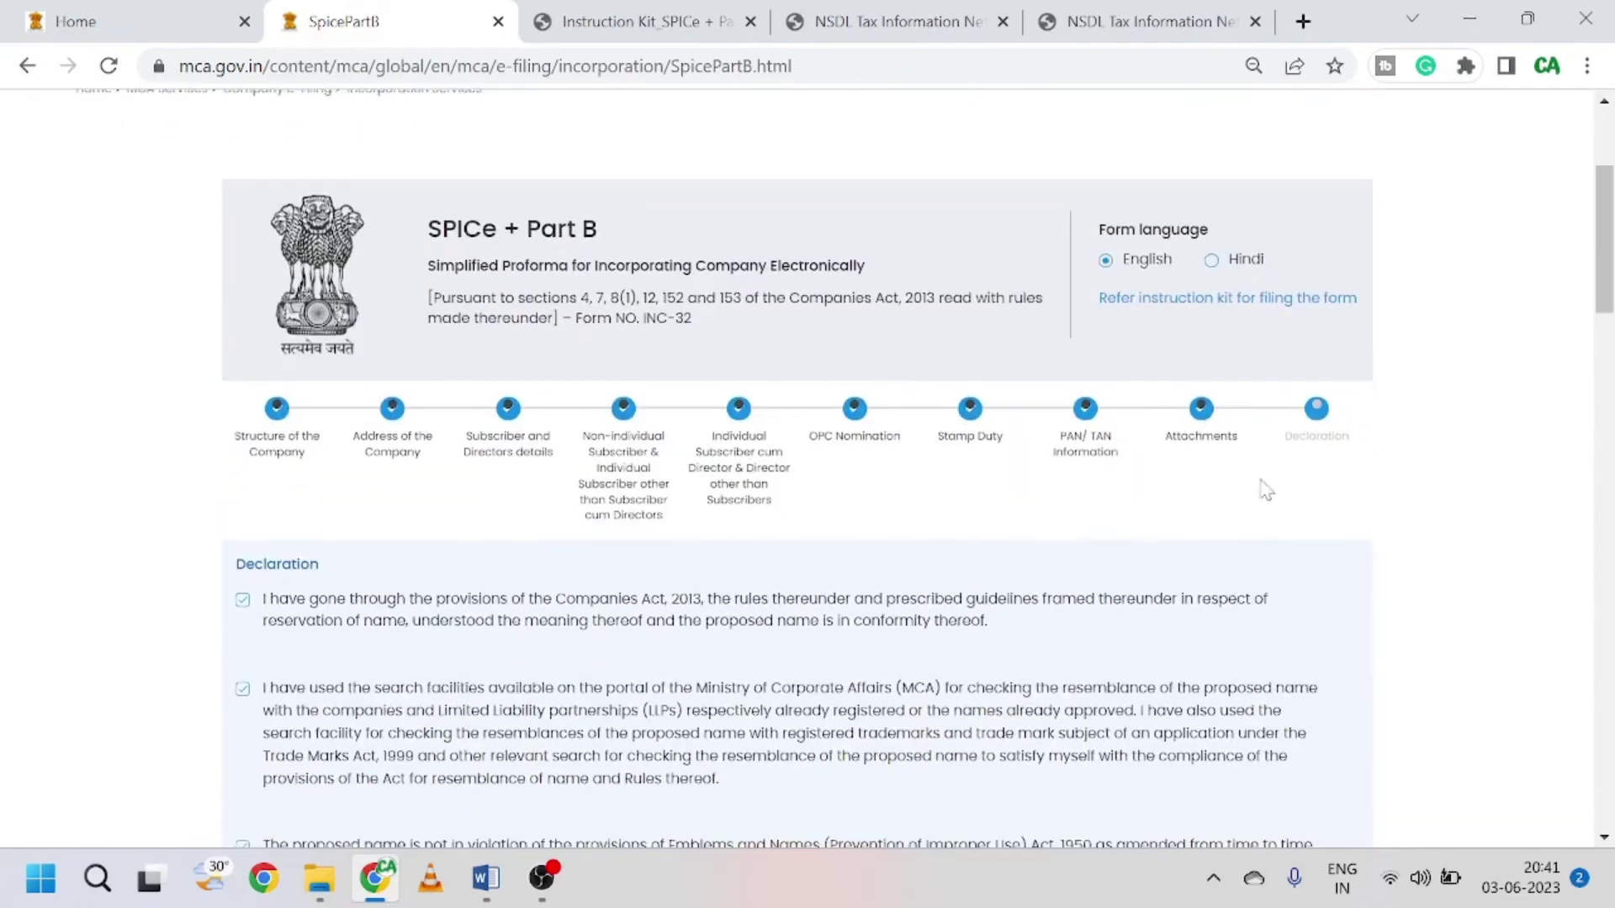
scroll(822, 532, "down", 6)
scroll(821, 532, "down", 10)
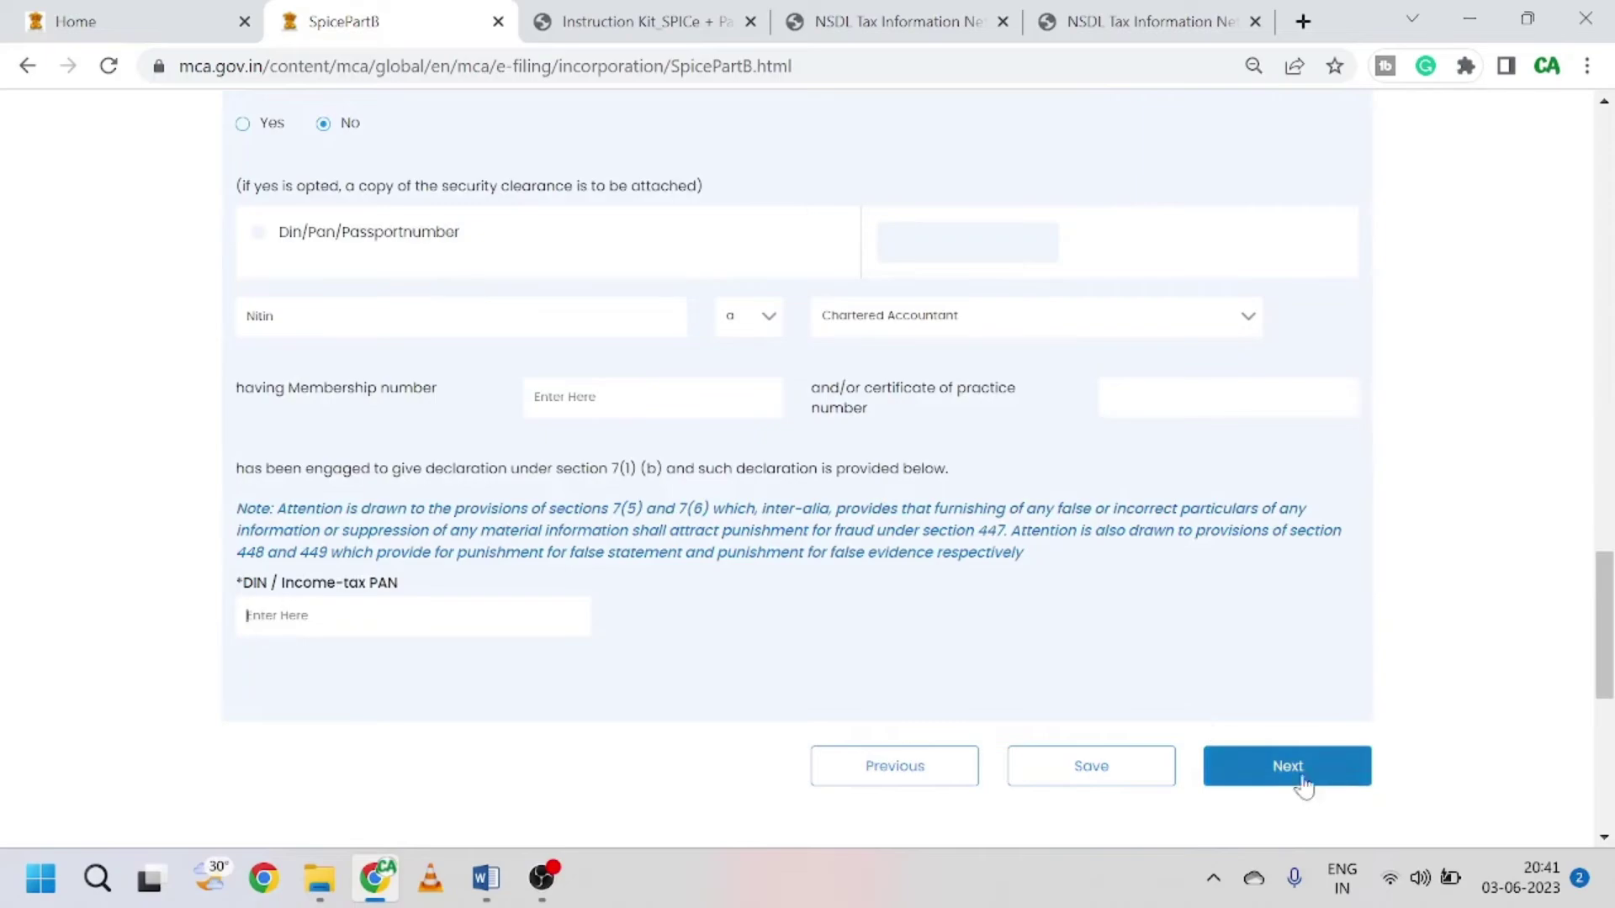
scroll(841, 438, "up", 15)
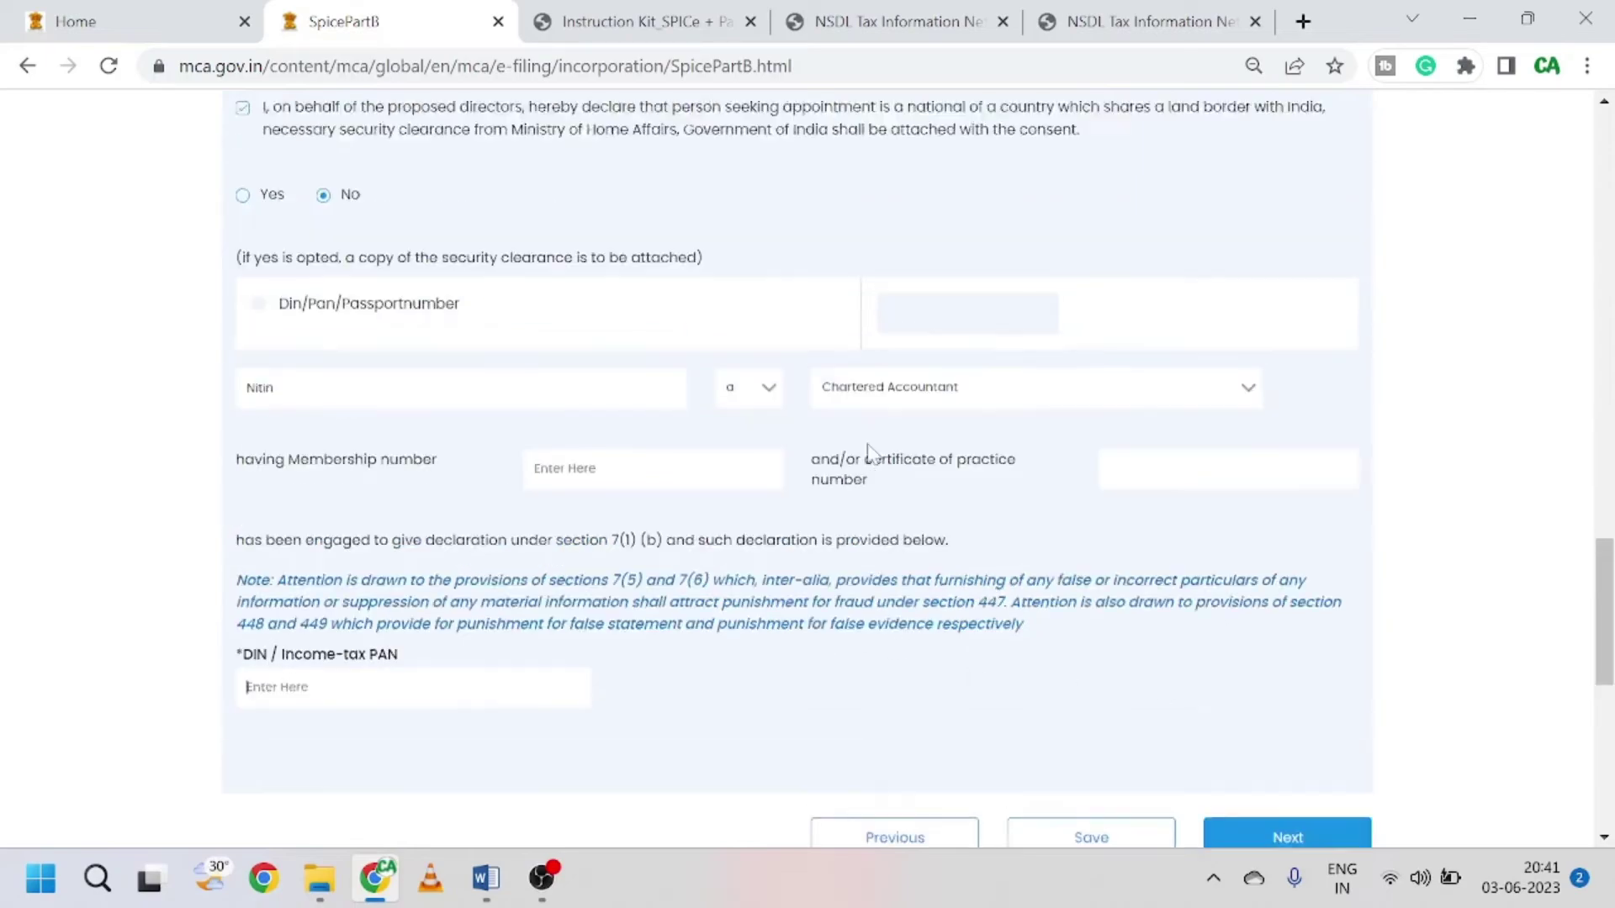
scroll(788, 446, "up", 4)
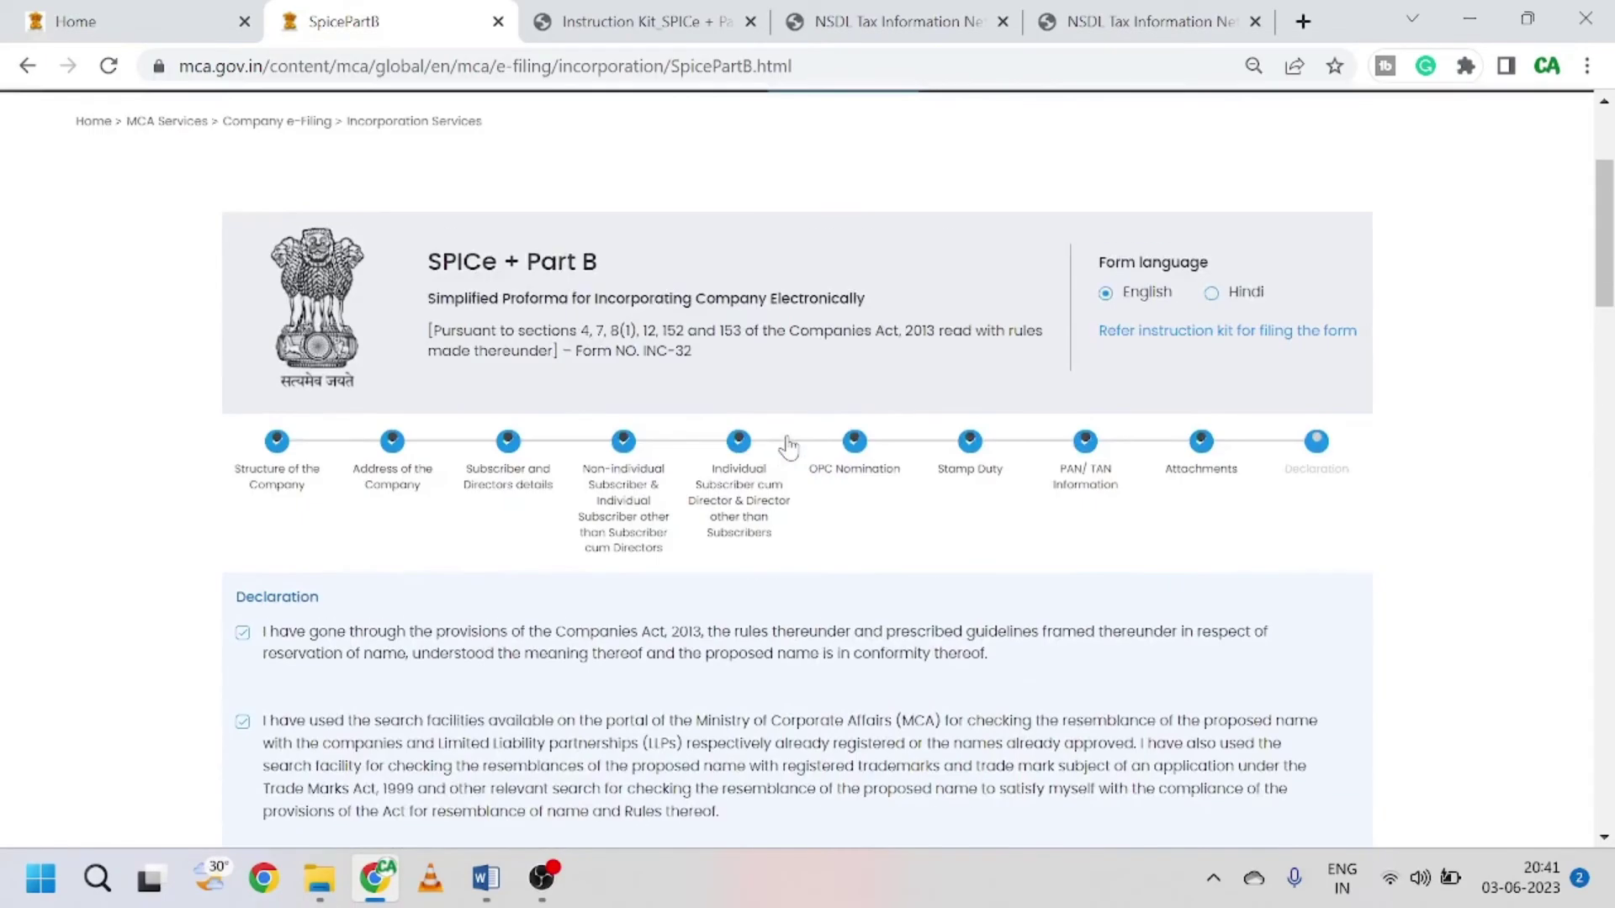
scroll(788, 446, "down", 12)
scroll(1034, 601, "down", 12)
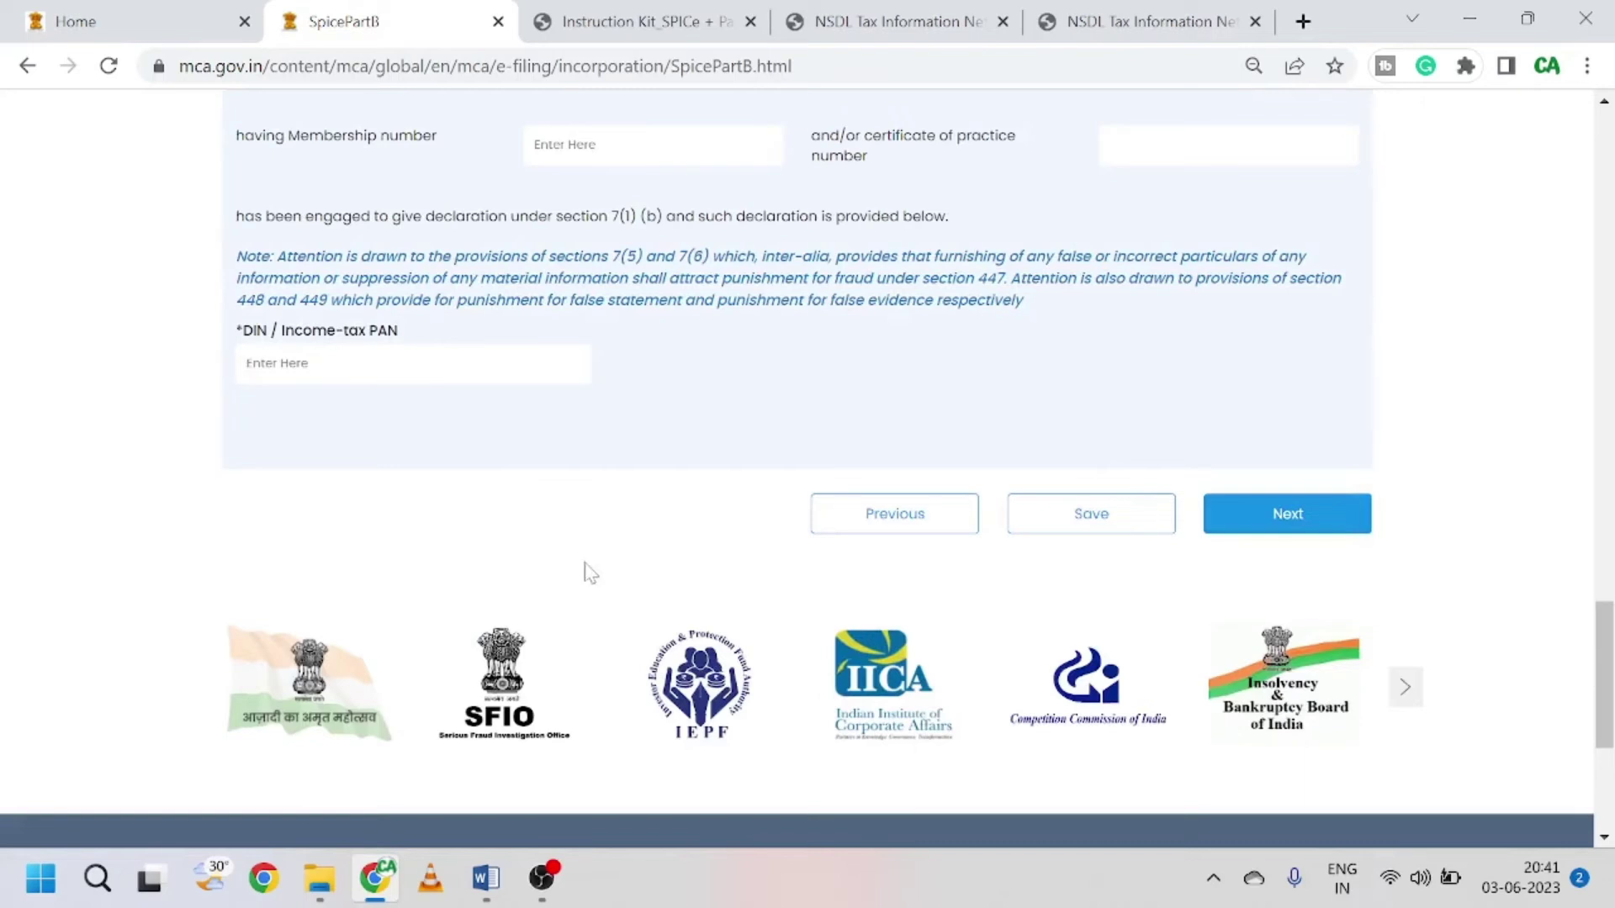
Step: Open the mini dashboard for the submitted RAMDHAN (OPC) SPICe+ Part A application
left_click(548, 879)
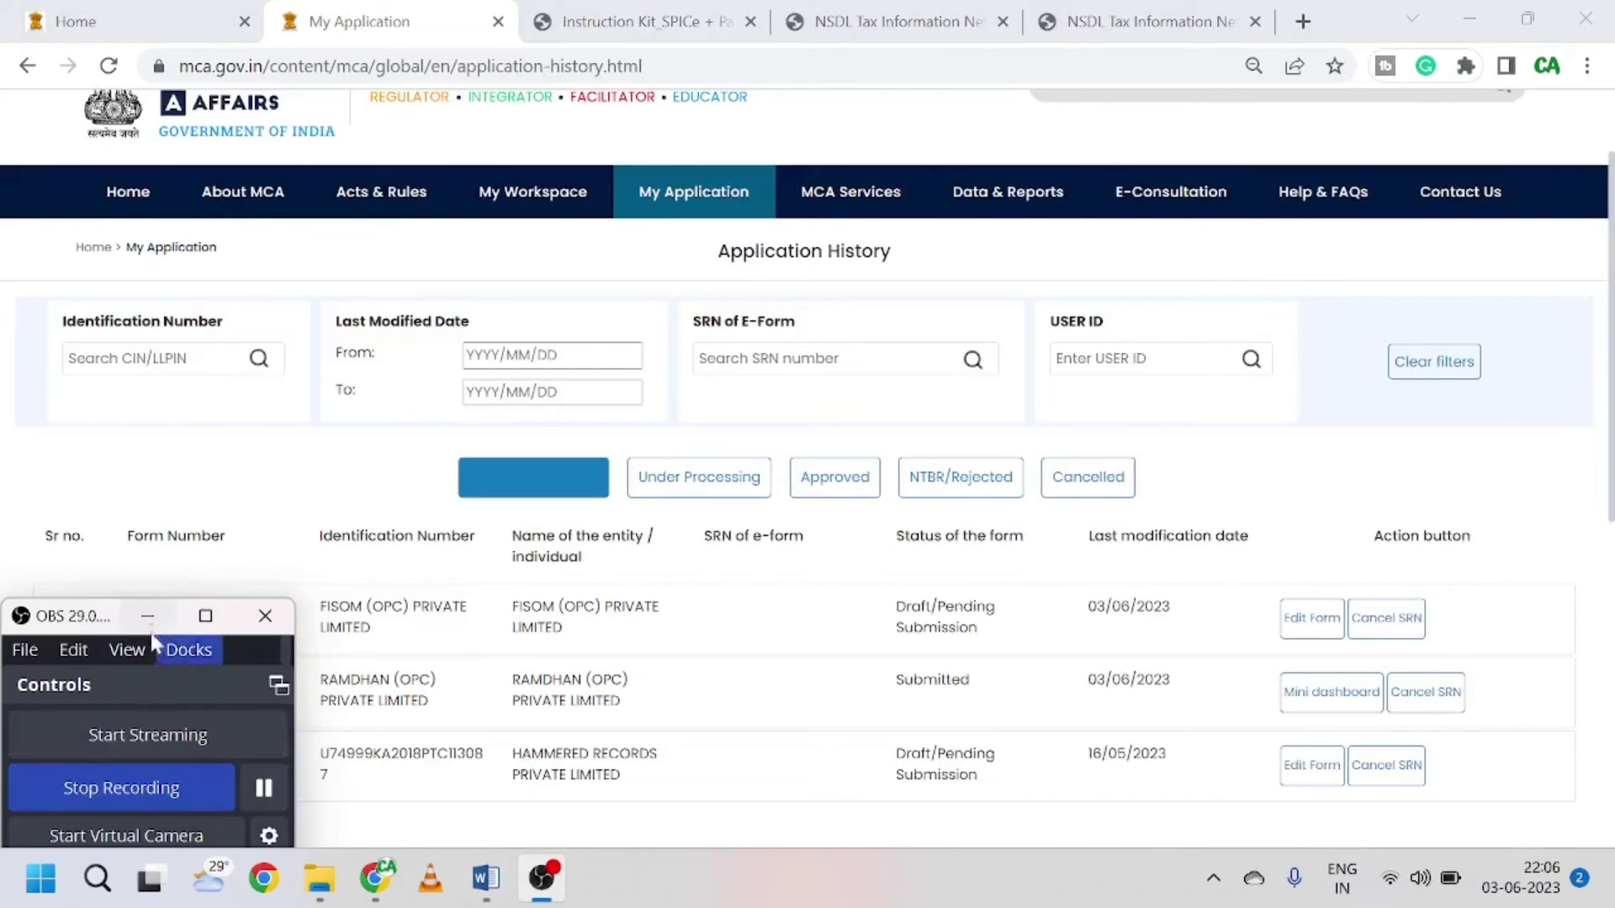
left_click(148, 617)
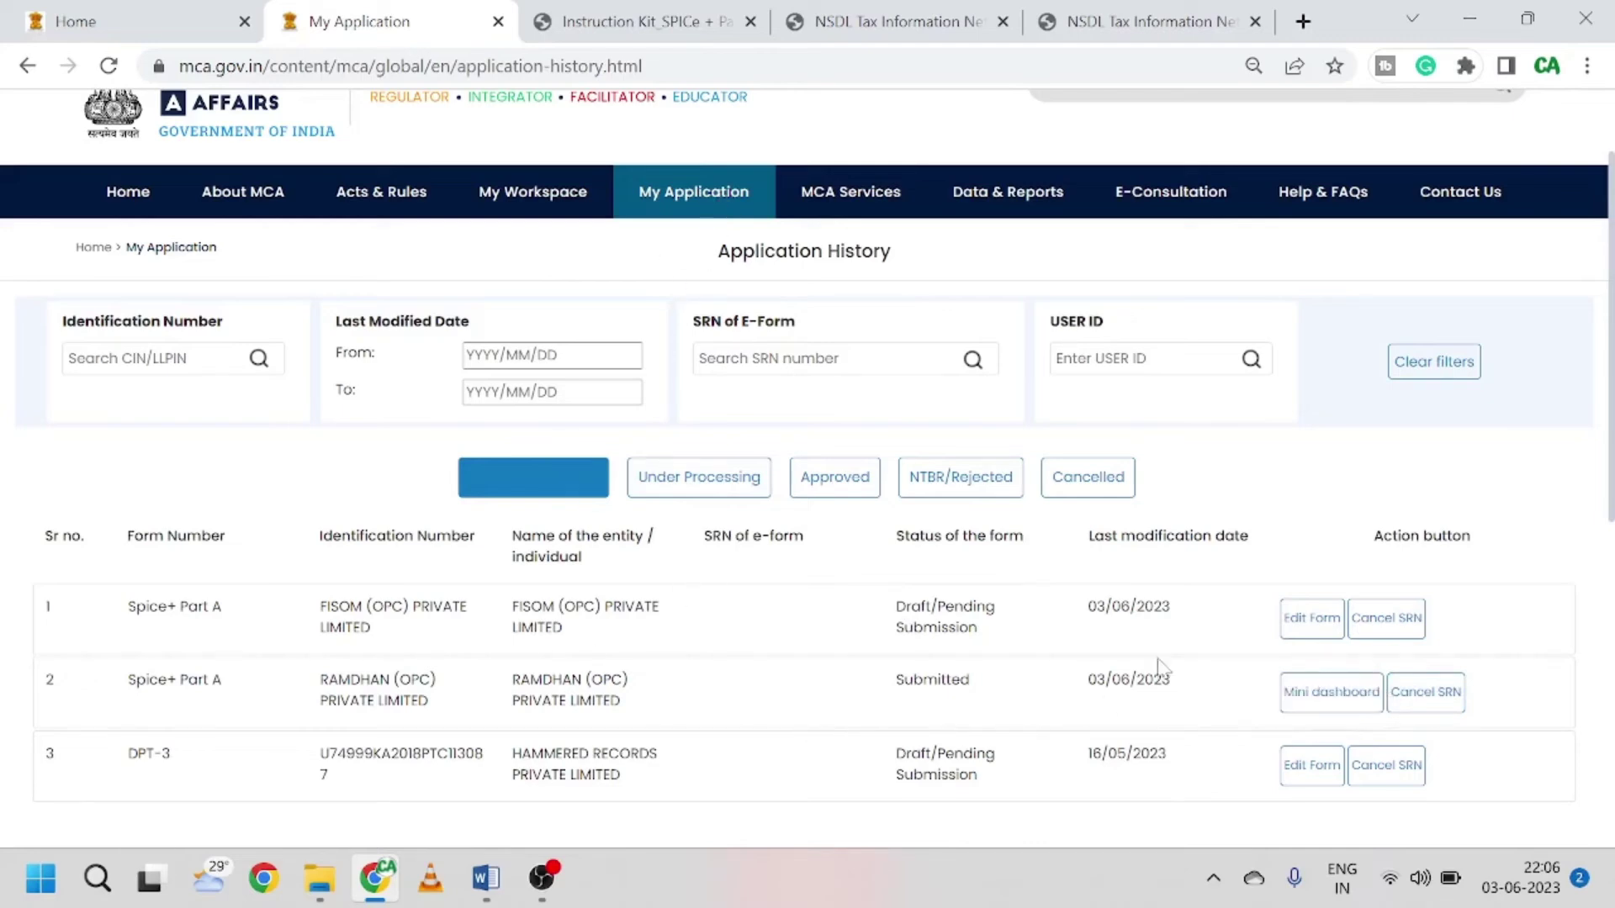
left_click(1329, 702)
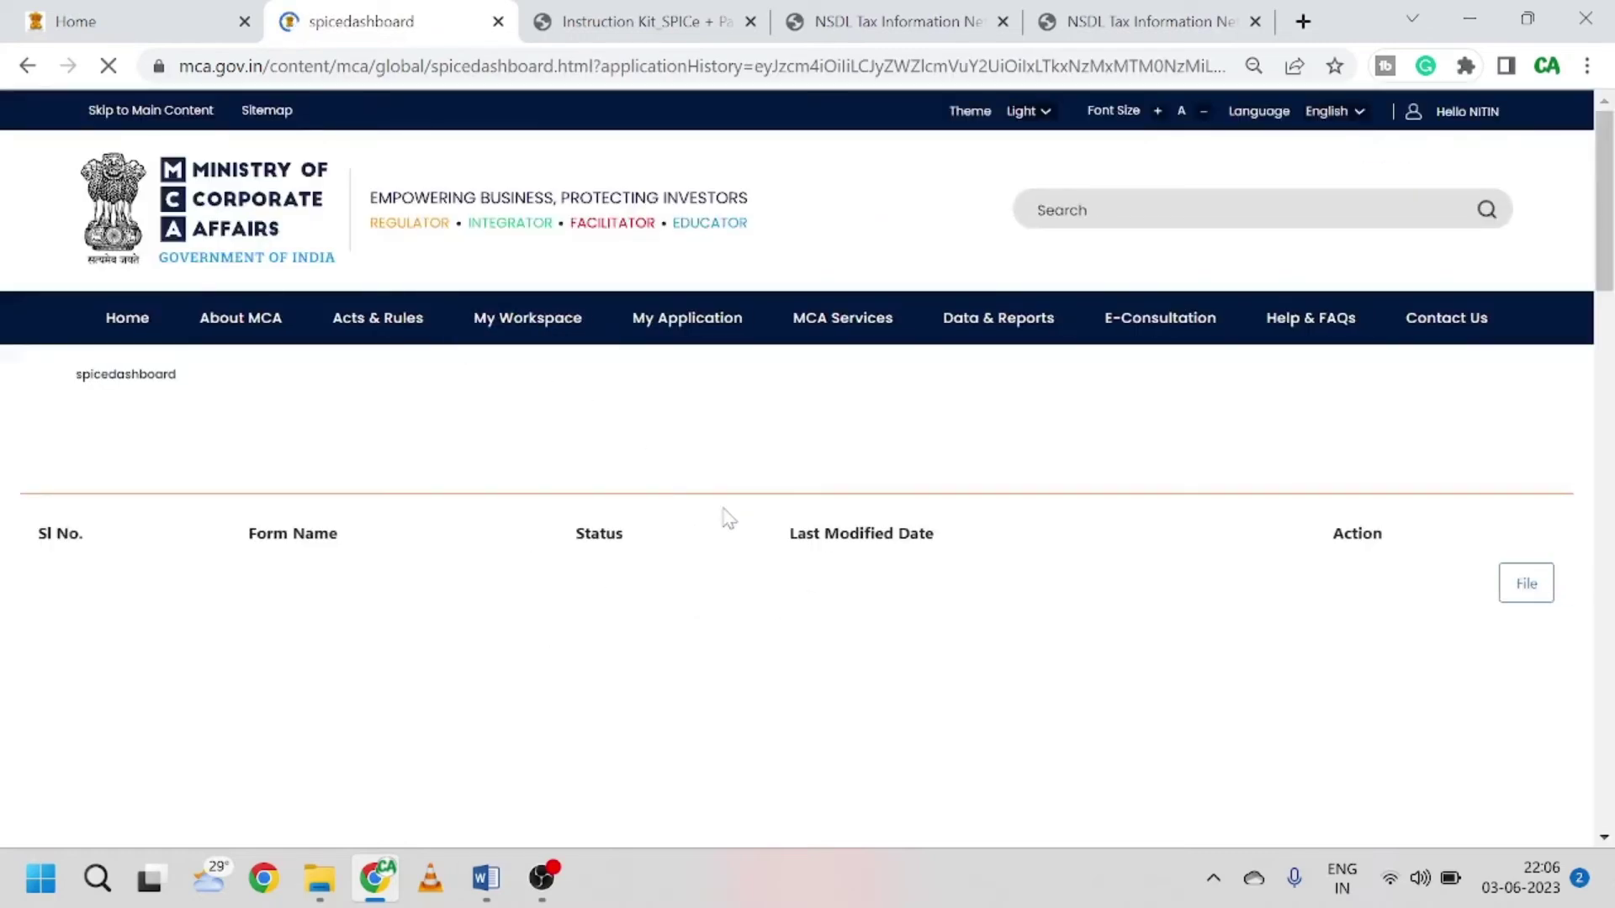
Step: Open the AGILE PRO (INC-35 AGILE-PRO-S) form for editing from the dashboard's forms list
scroll(743, 584, "down", 5)
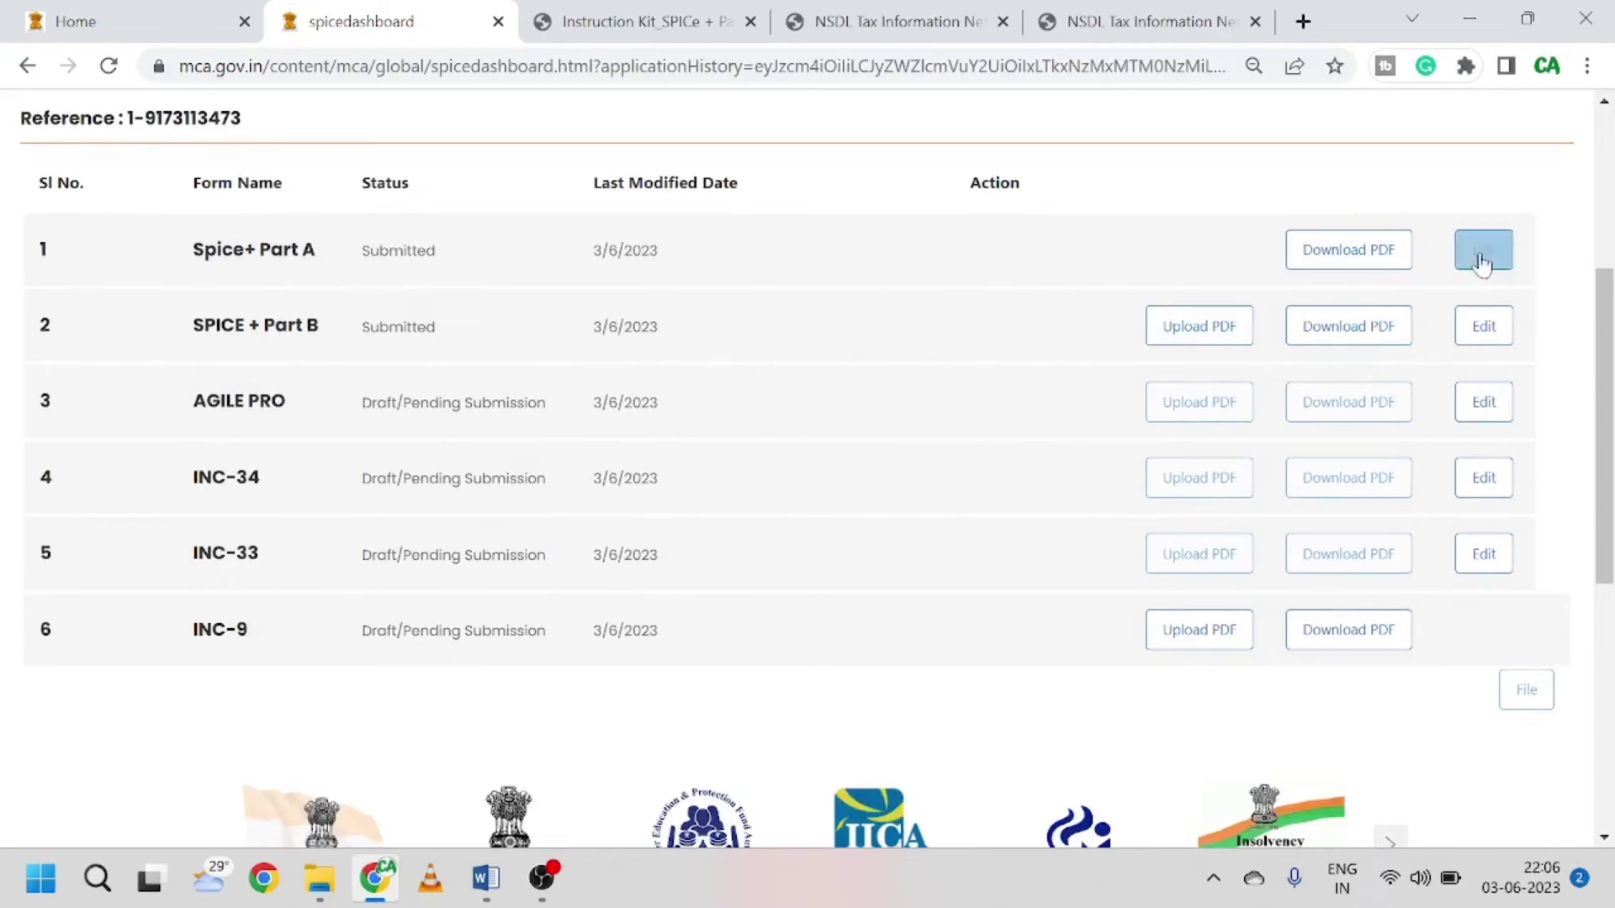
left_click_drag(309, 402, 289, 656)
left_click(389, 533)
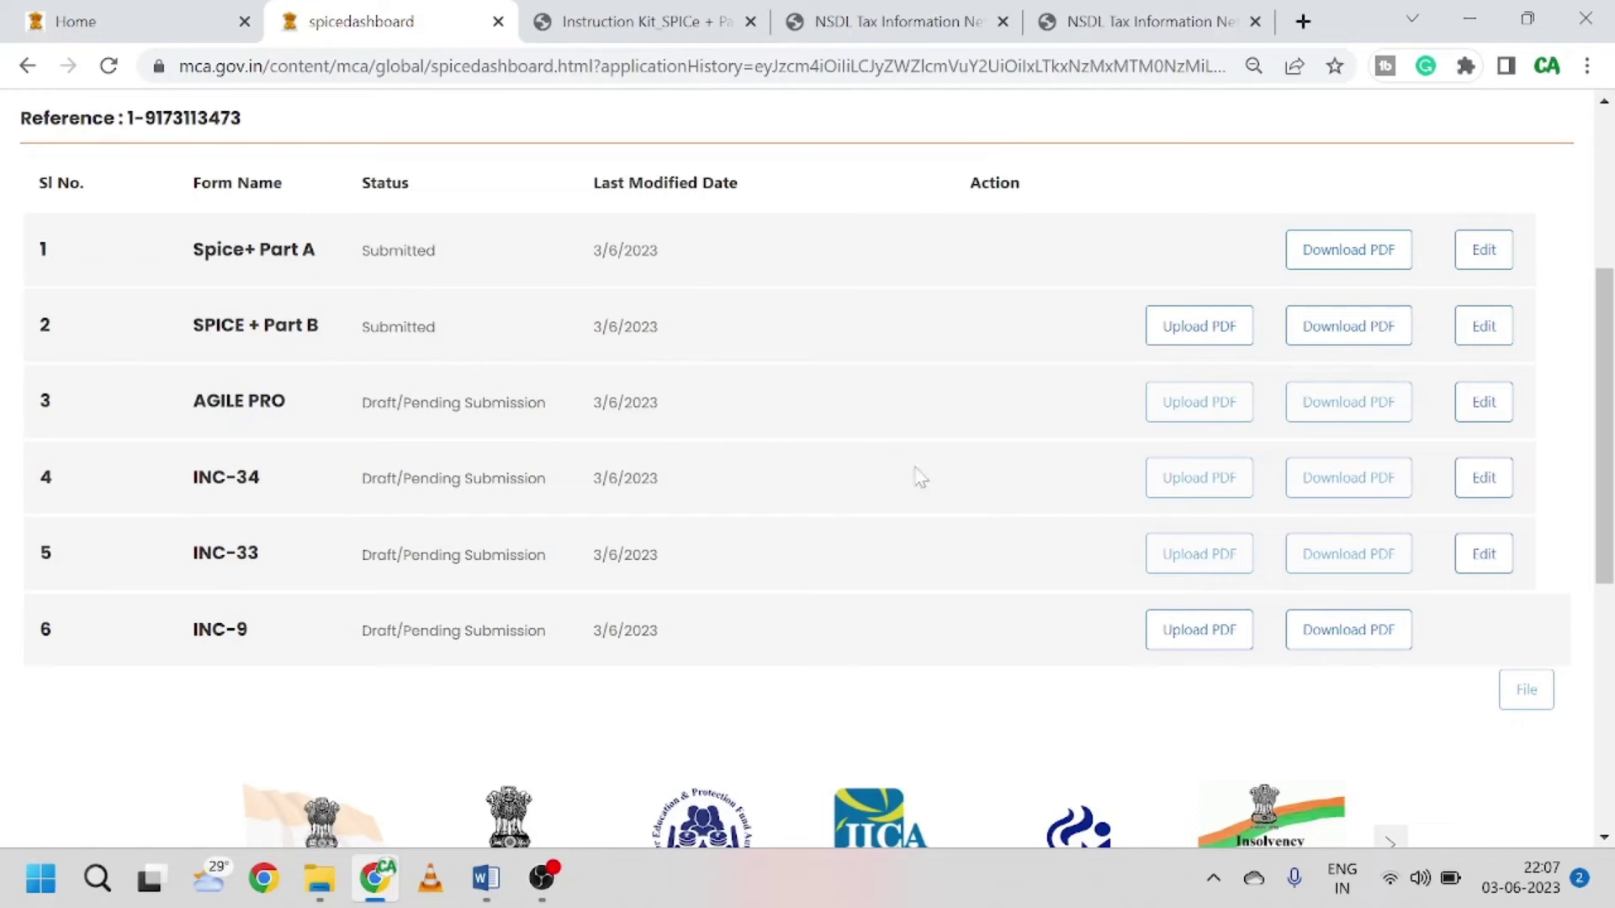
left_click(1490, 403)
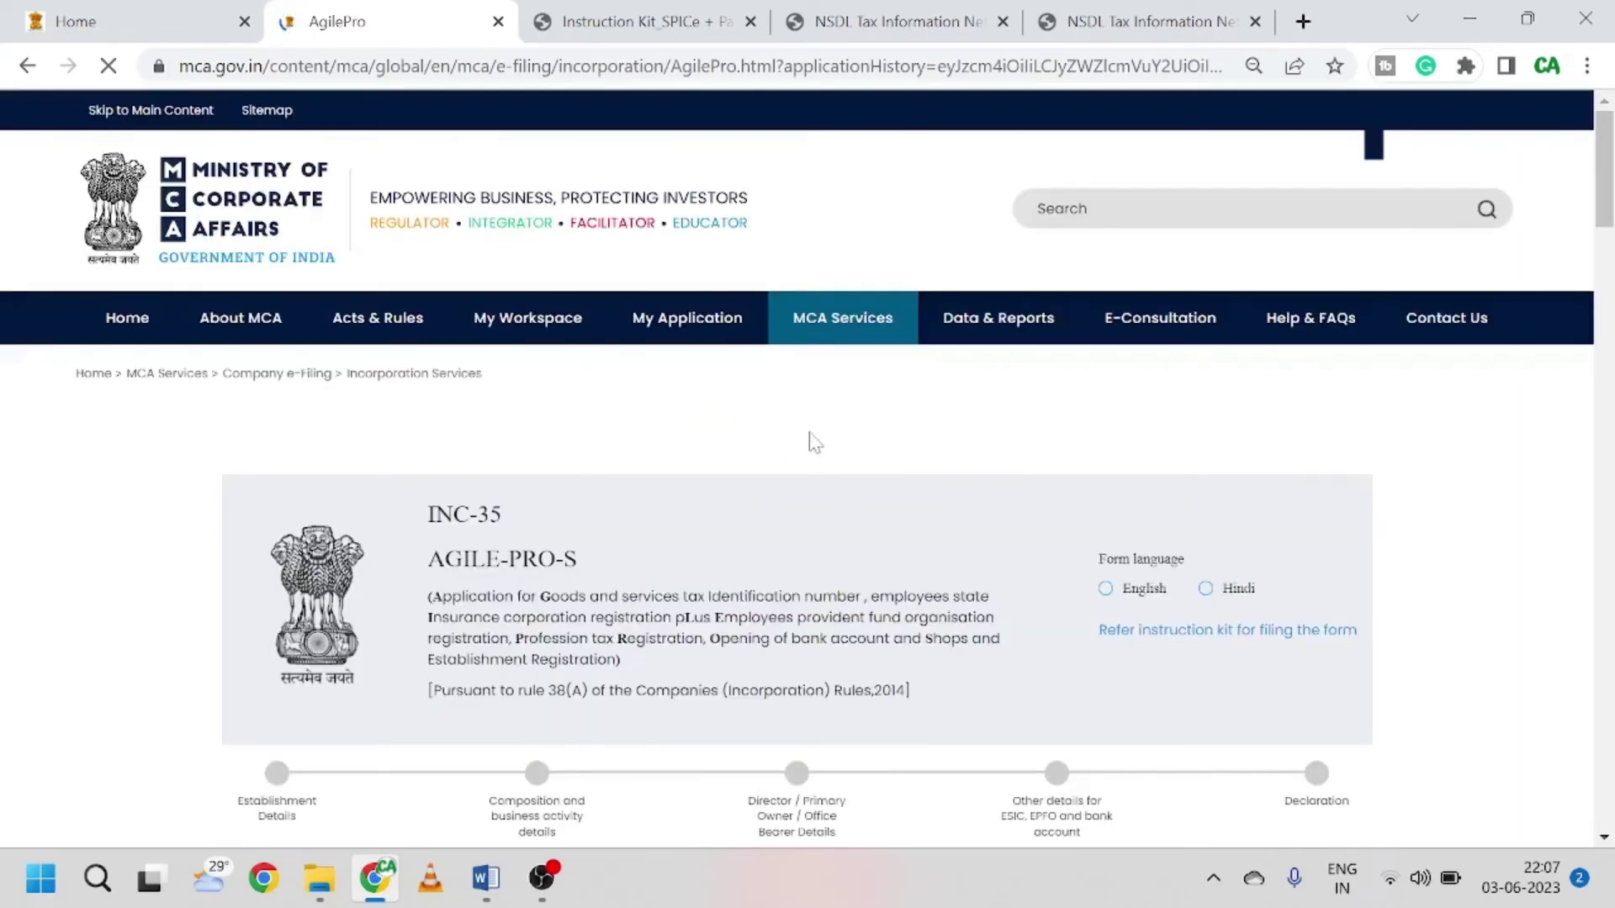
Step: Review the Hired / Rented establishment, leased 03/06/2023–10/04/2024, and continue to composition details
scroll(814, 443, "down", 3)
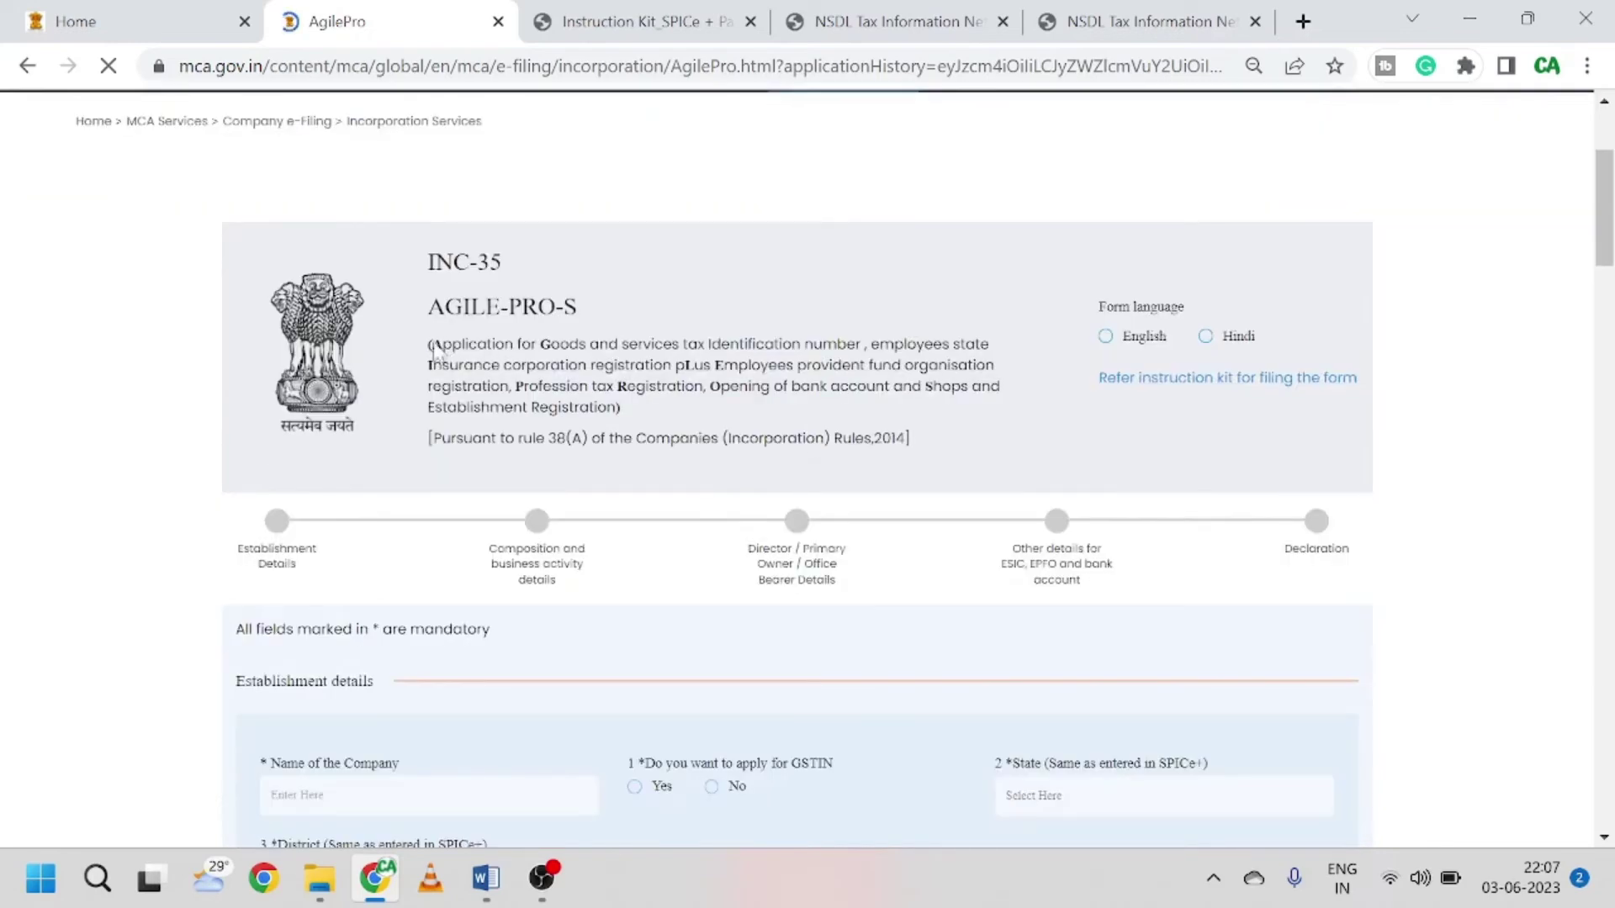
double_click(557, 345)
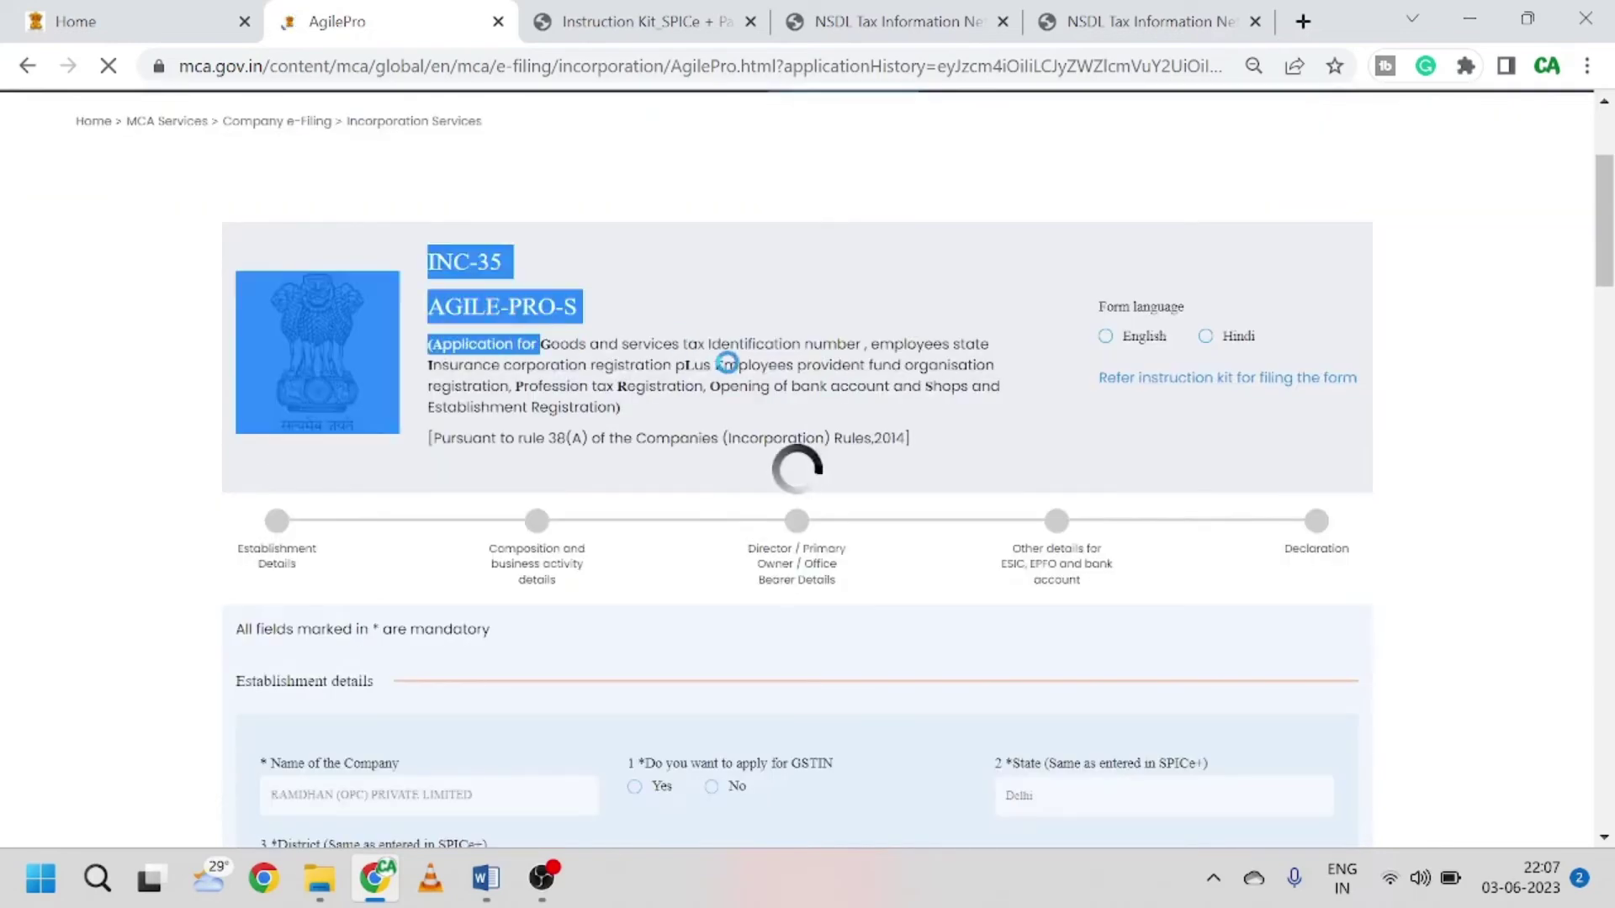
left_click(885, 395)
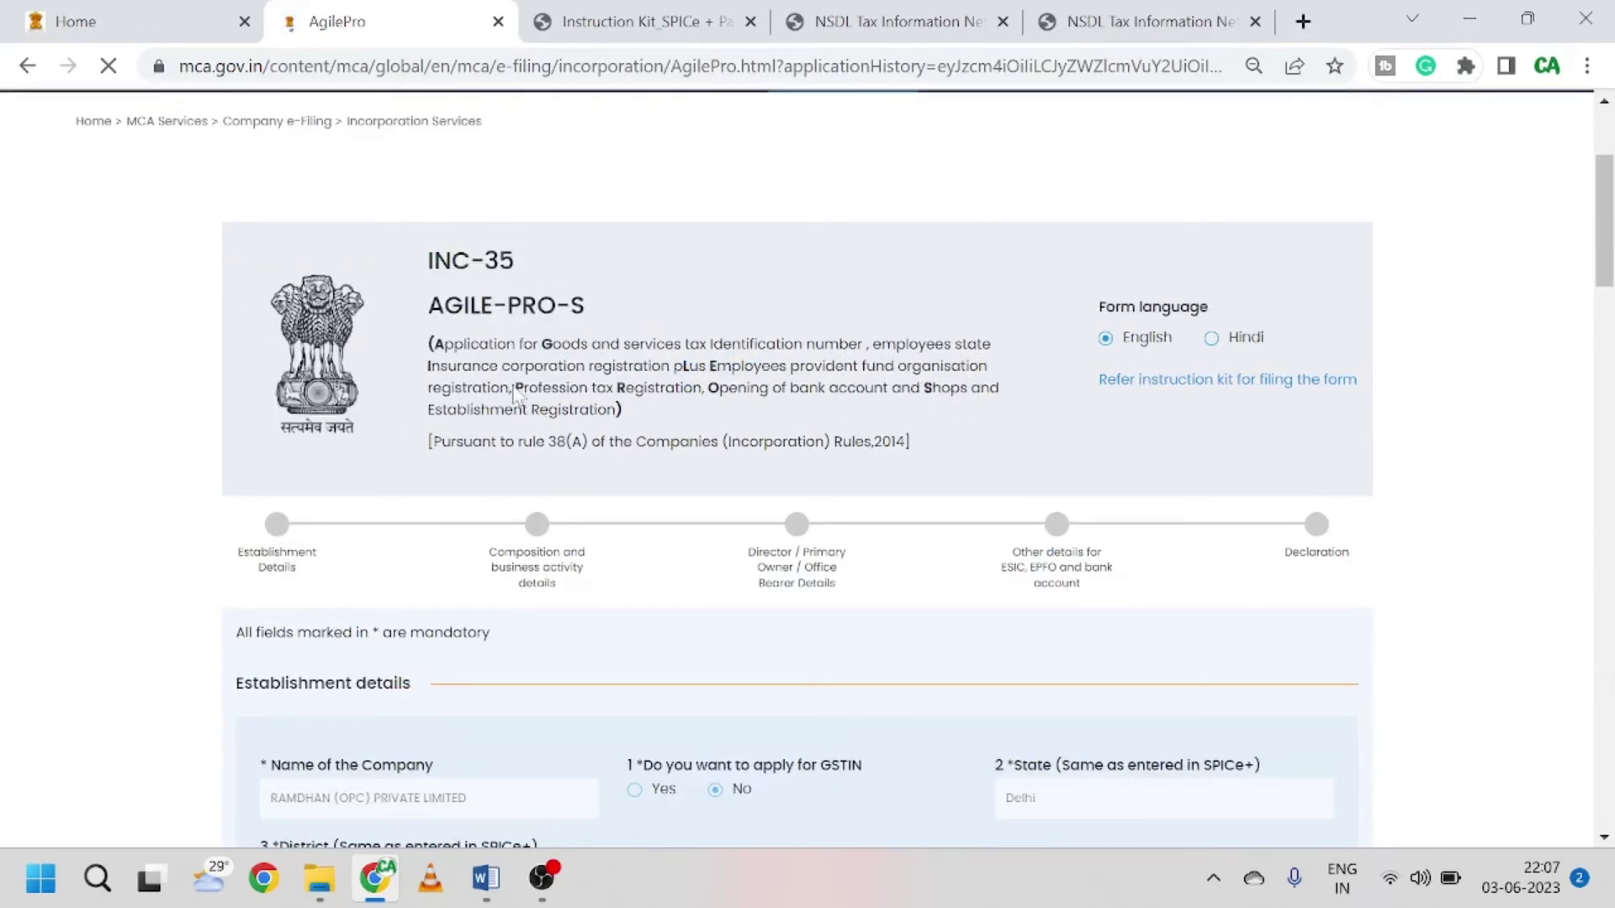
scroll(807, 471, "down", 1)
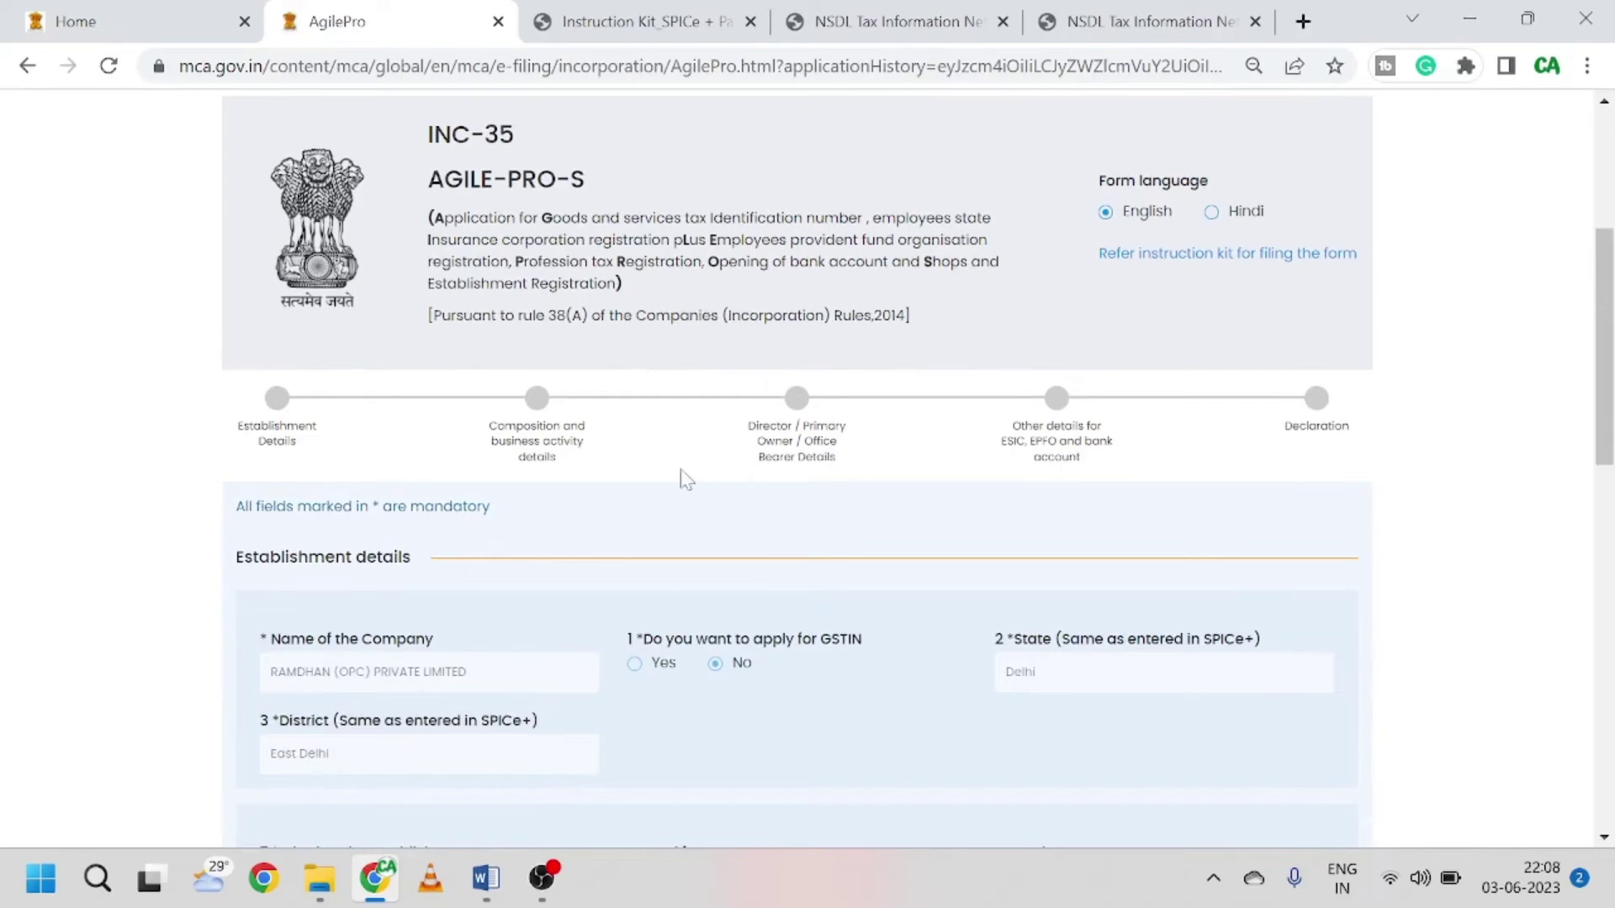
scroll(683, 476, "down", 3)
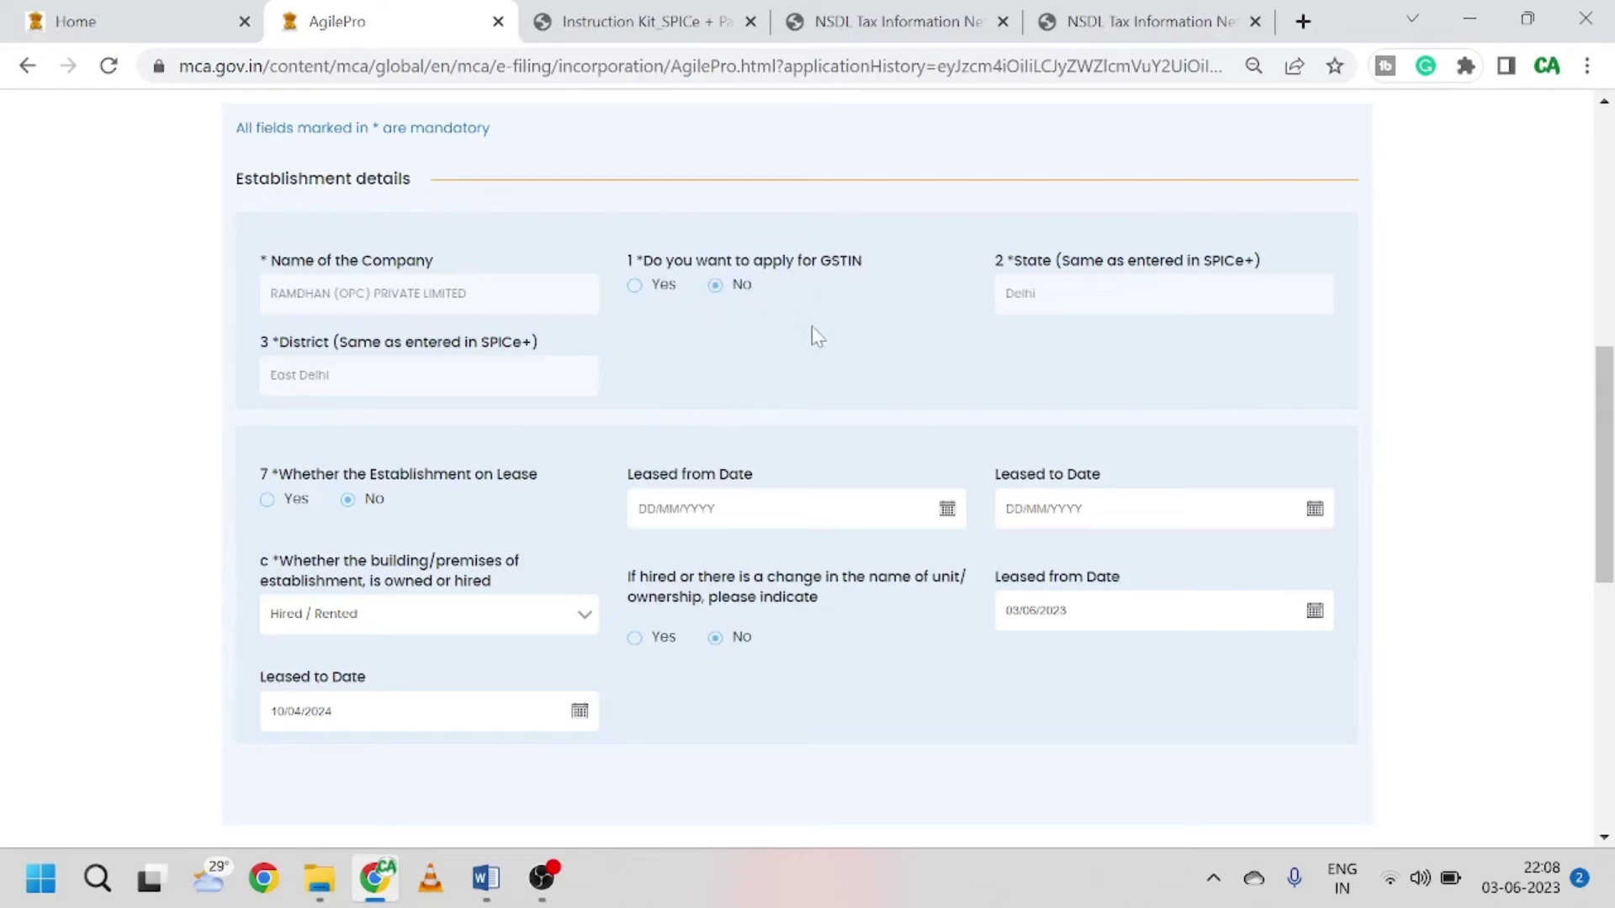
scroll(819, 336, "down", 1)
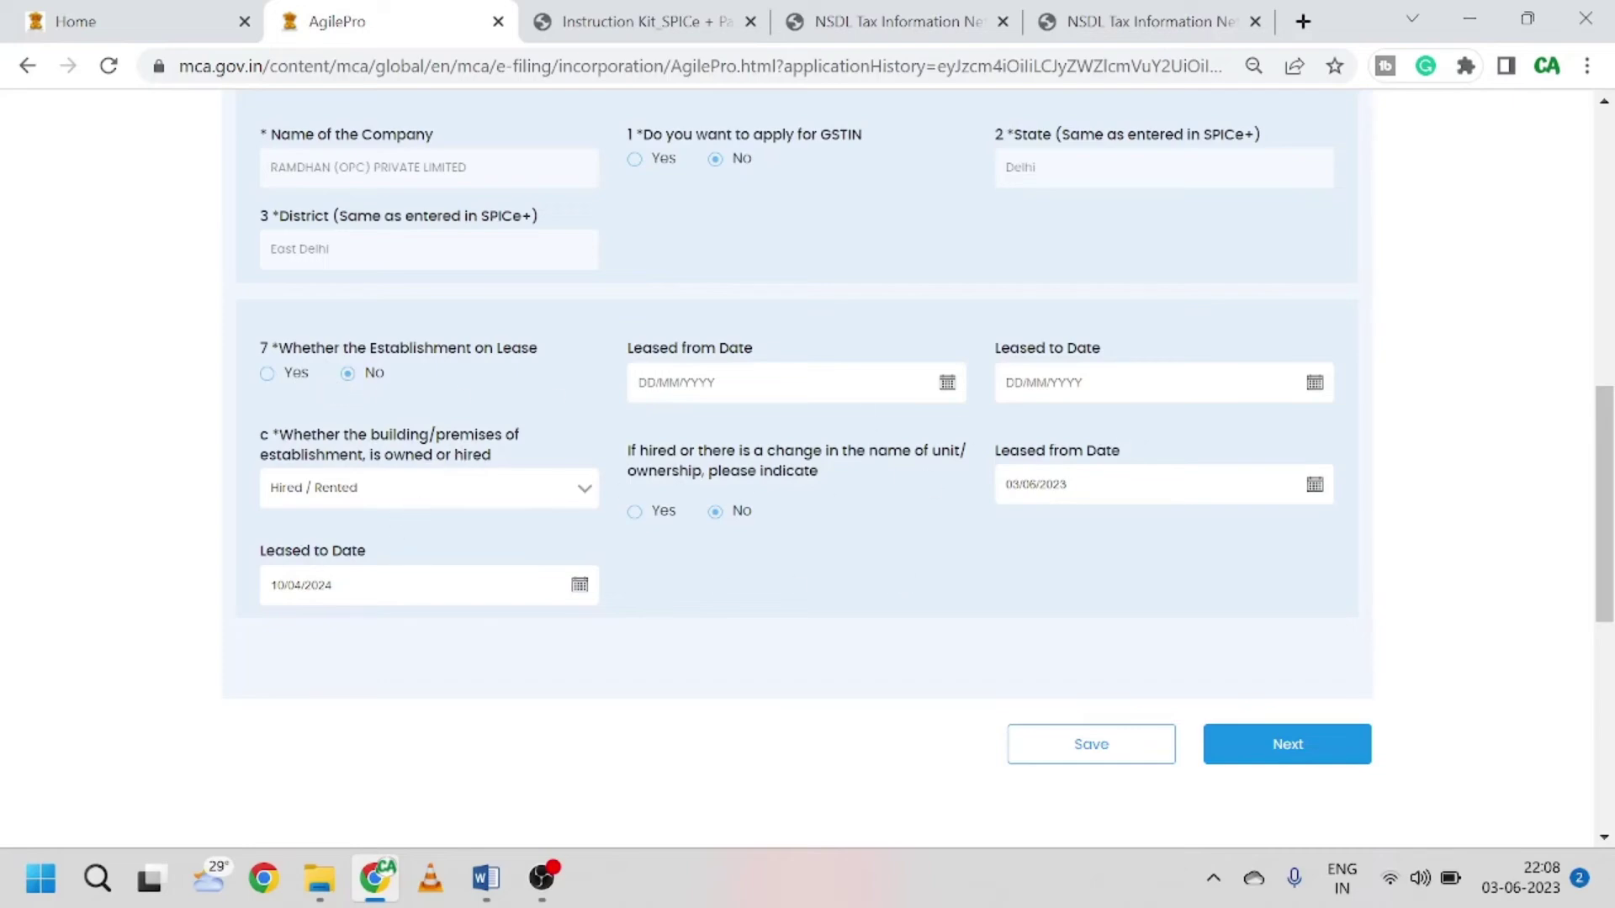
scroll(757, 432, "up", 3)
scroll(757, 432, "down", 3)
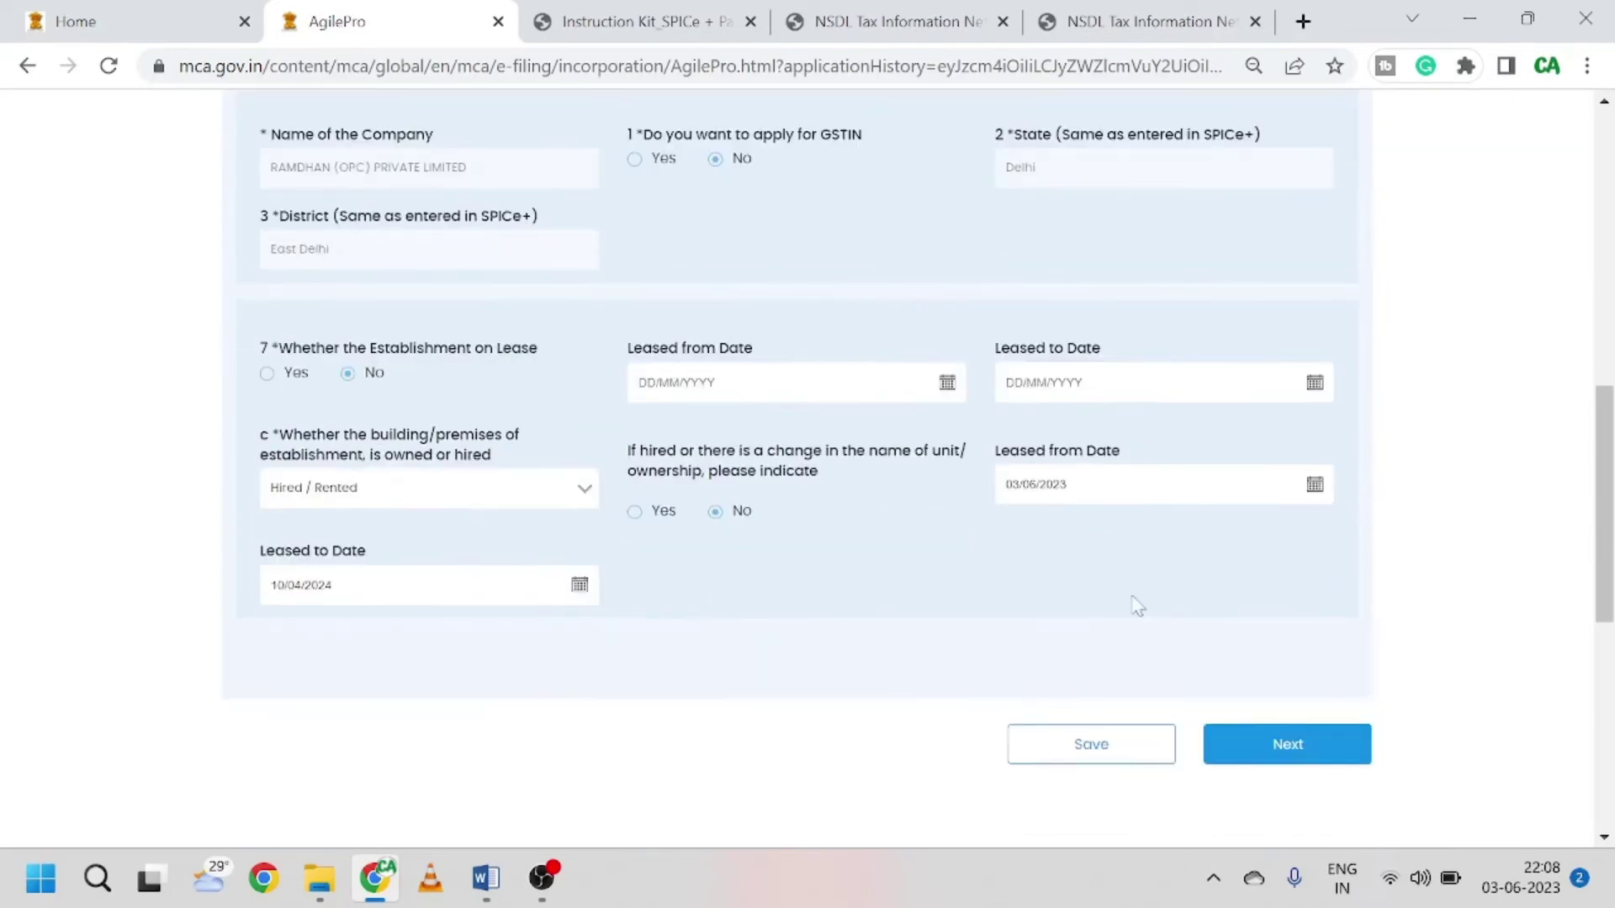
left_click(1235, 747)
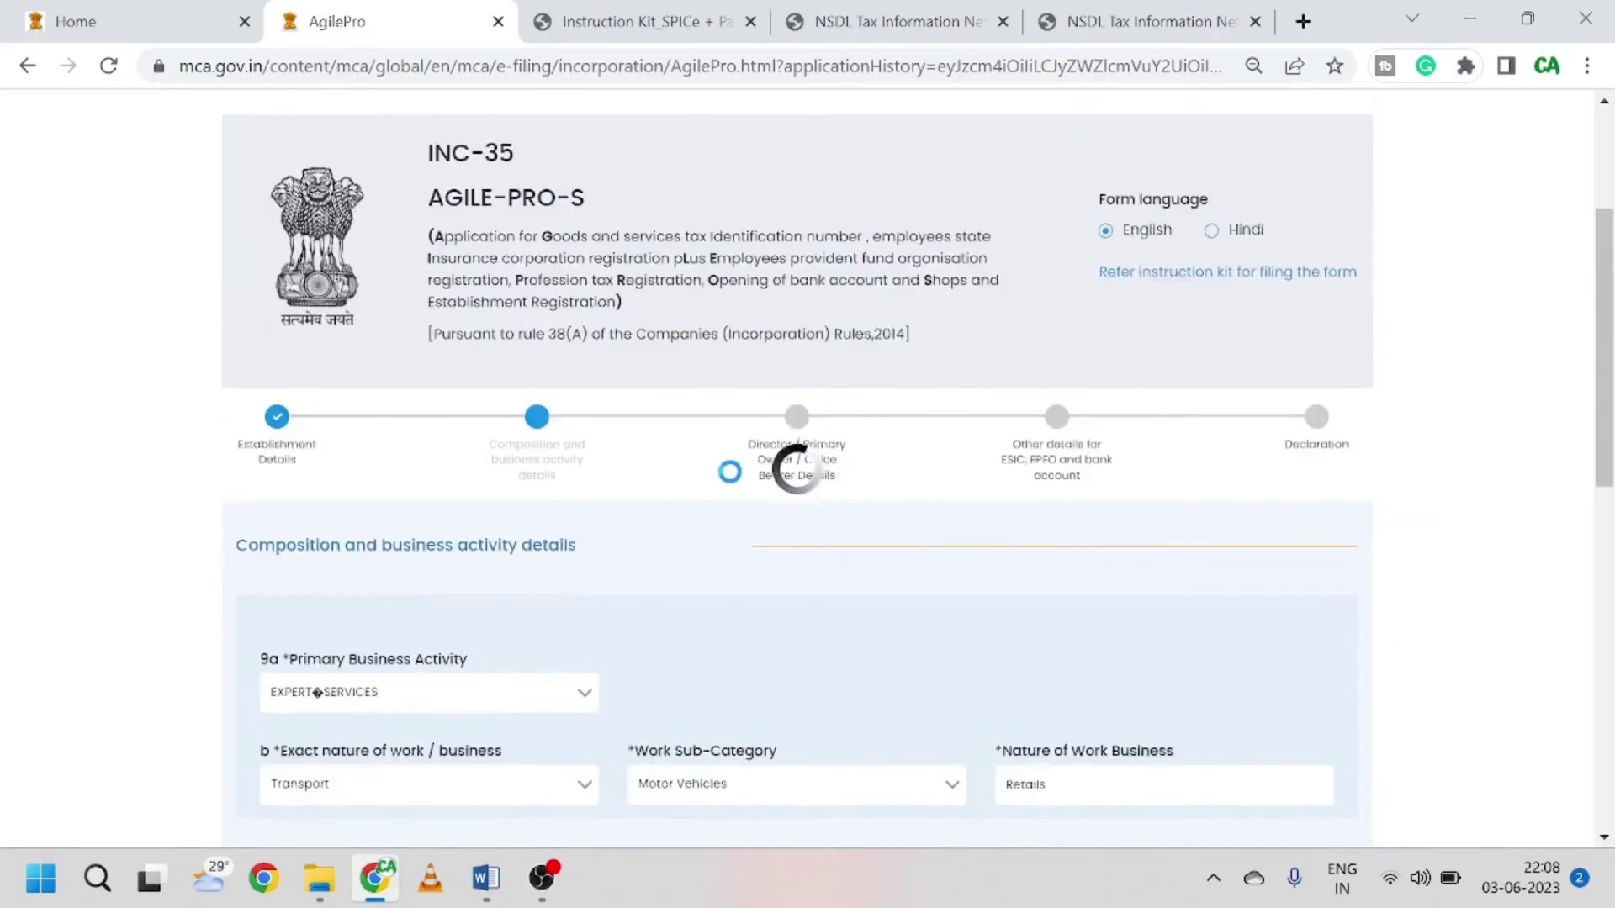
Step: Close both NSDL Tax Information browser tabs, keeping the AGILE-PRO-S form open
scroll(730, 472, "down", 3)
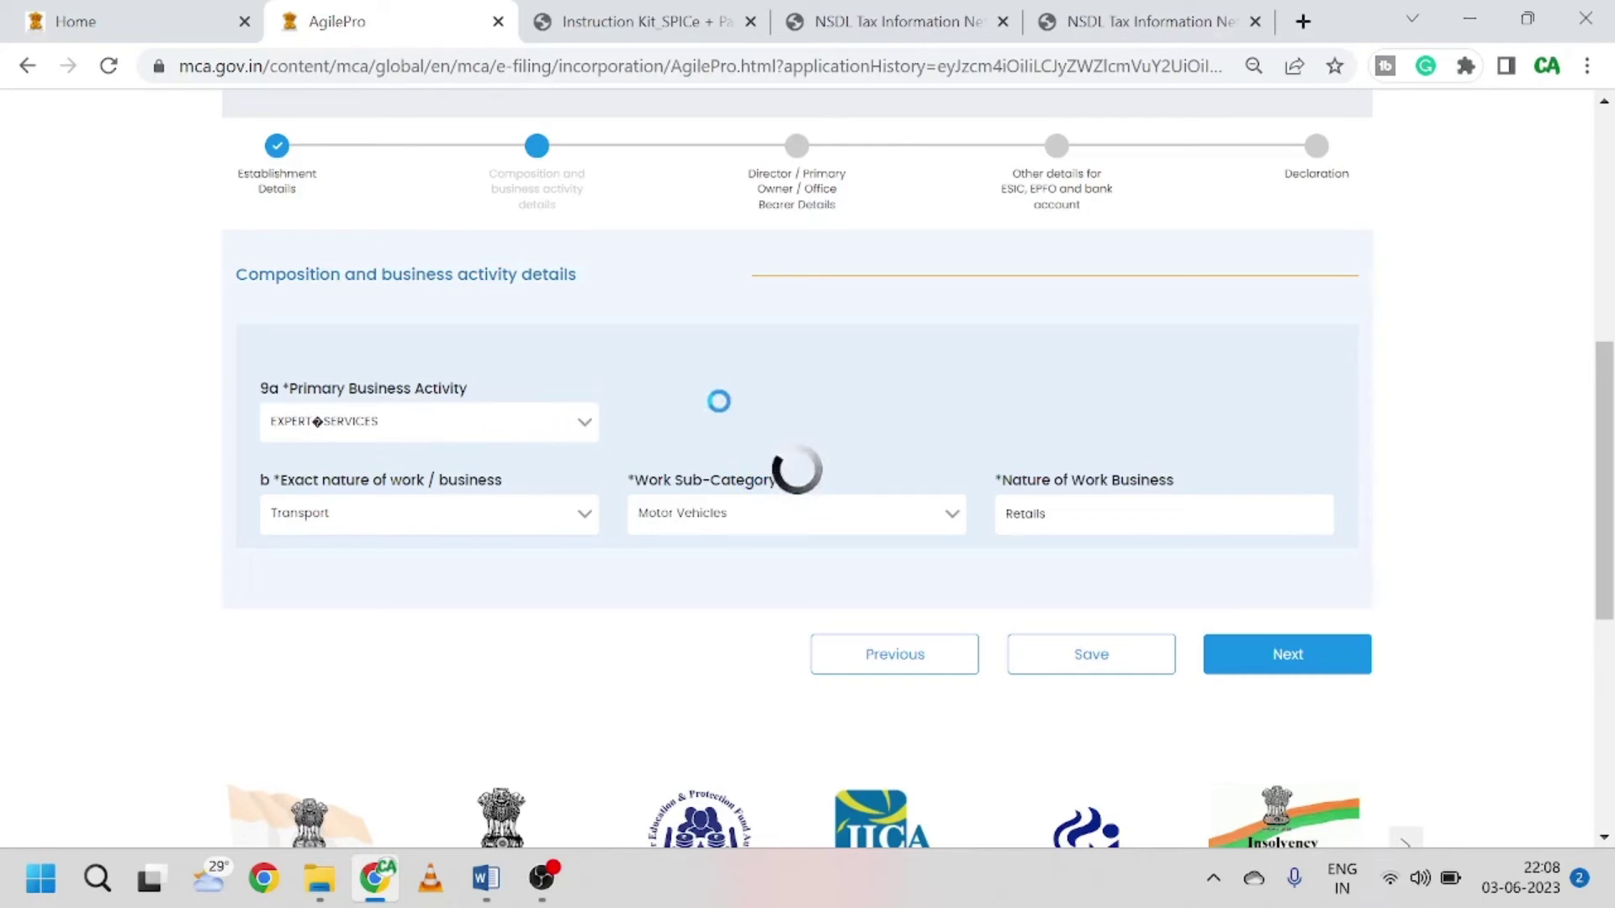
left_click(1003, 21)
left_click(1002, 22)
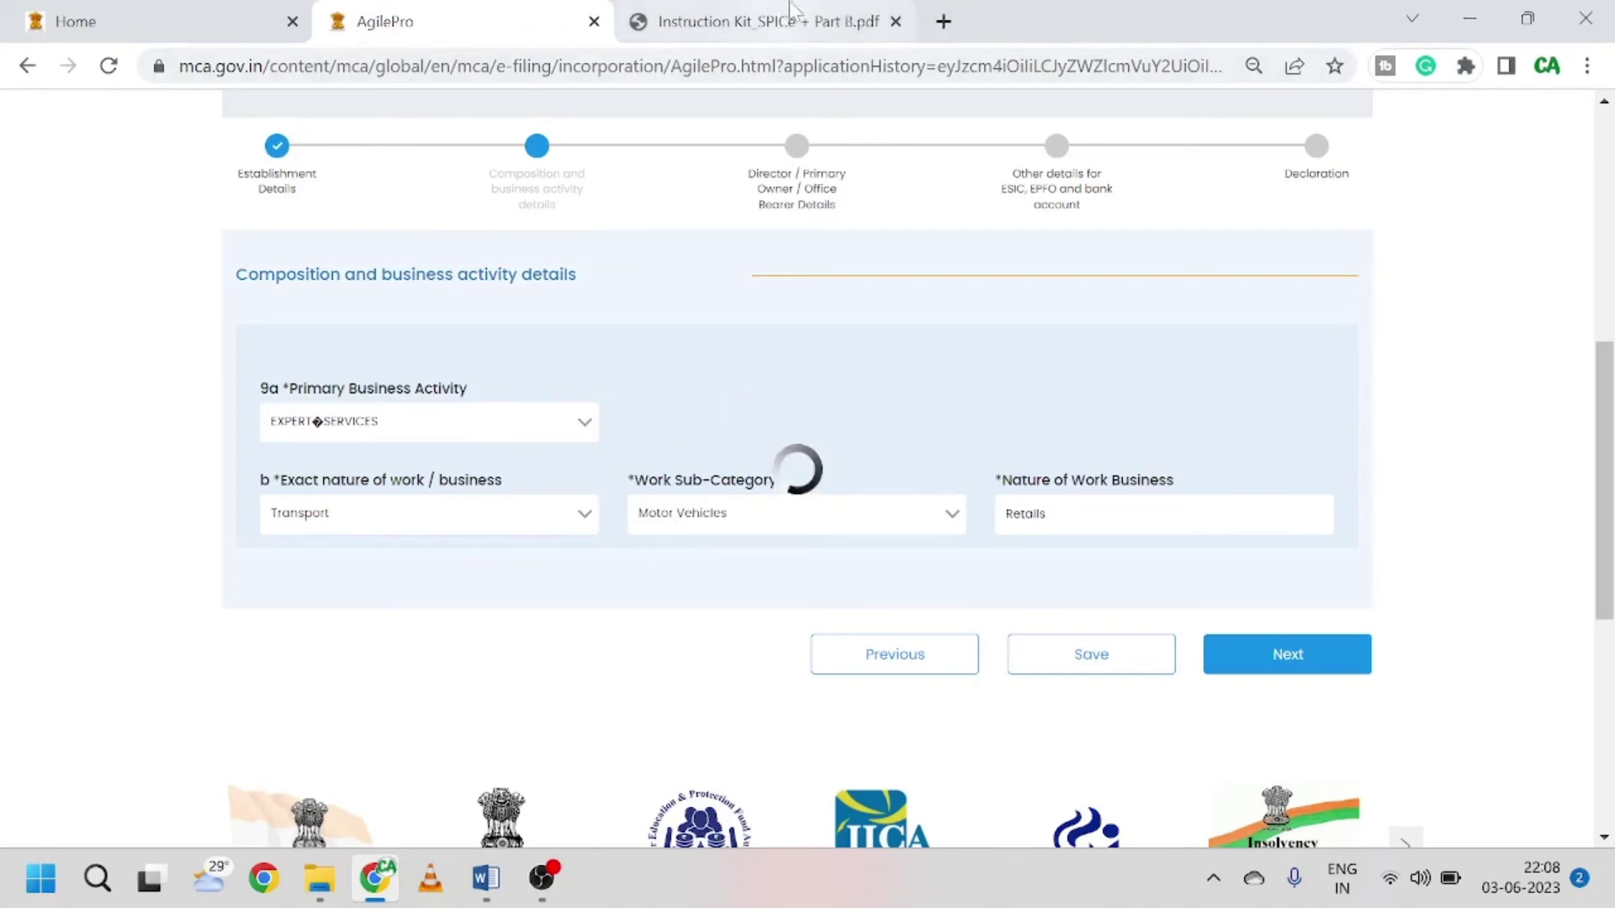
left_click(790, 16)
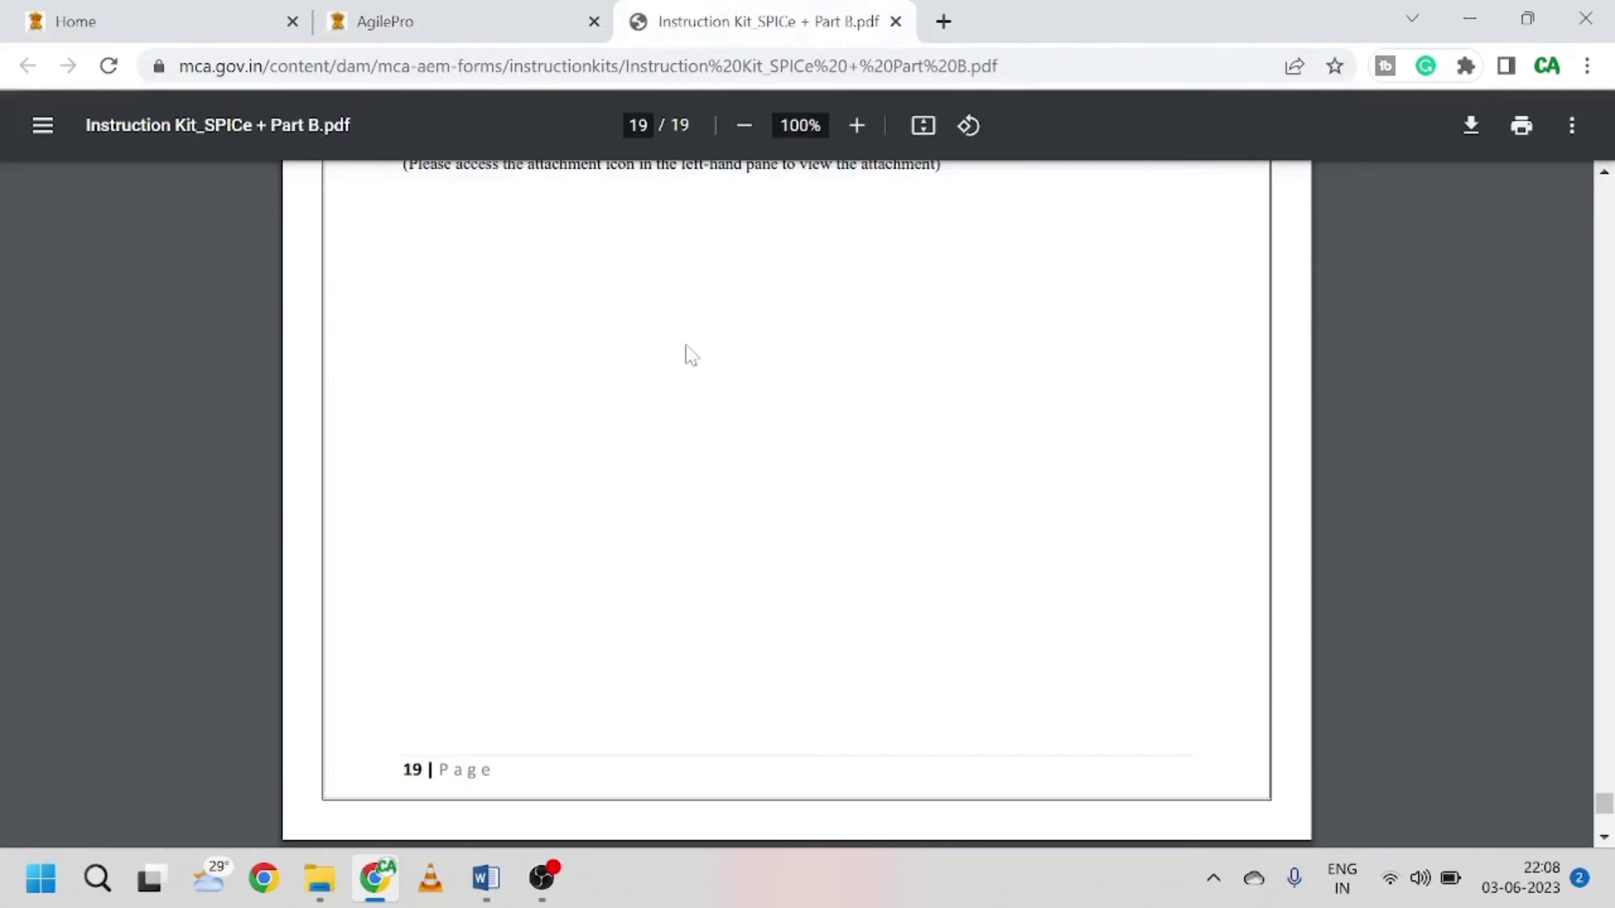
scroll(685, 350, "up", 5)
scroll(796, 505, "up", 20)
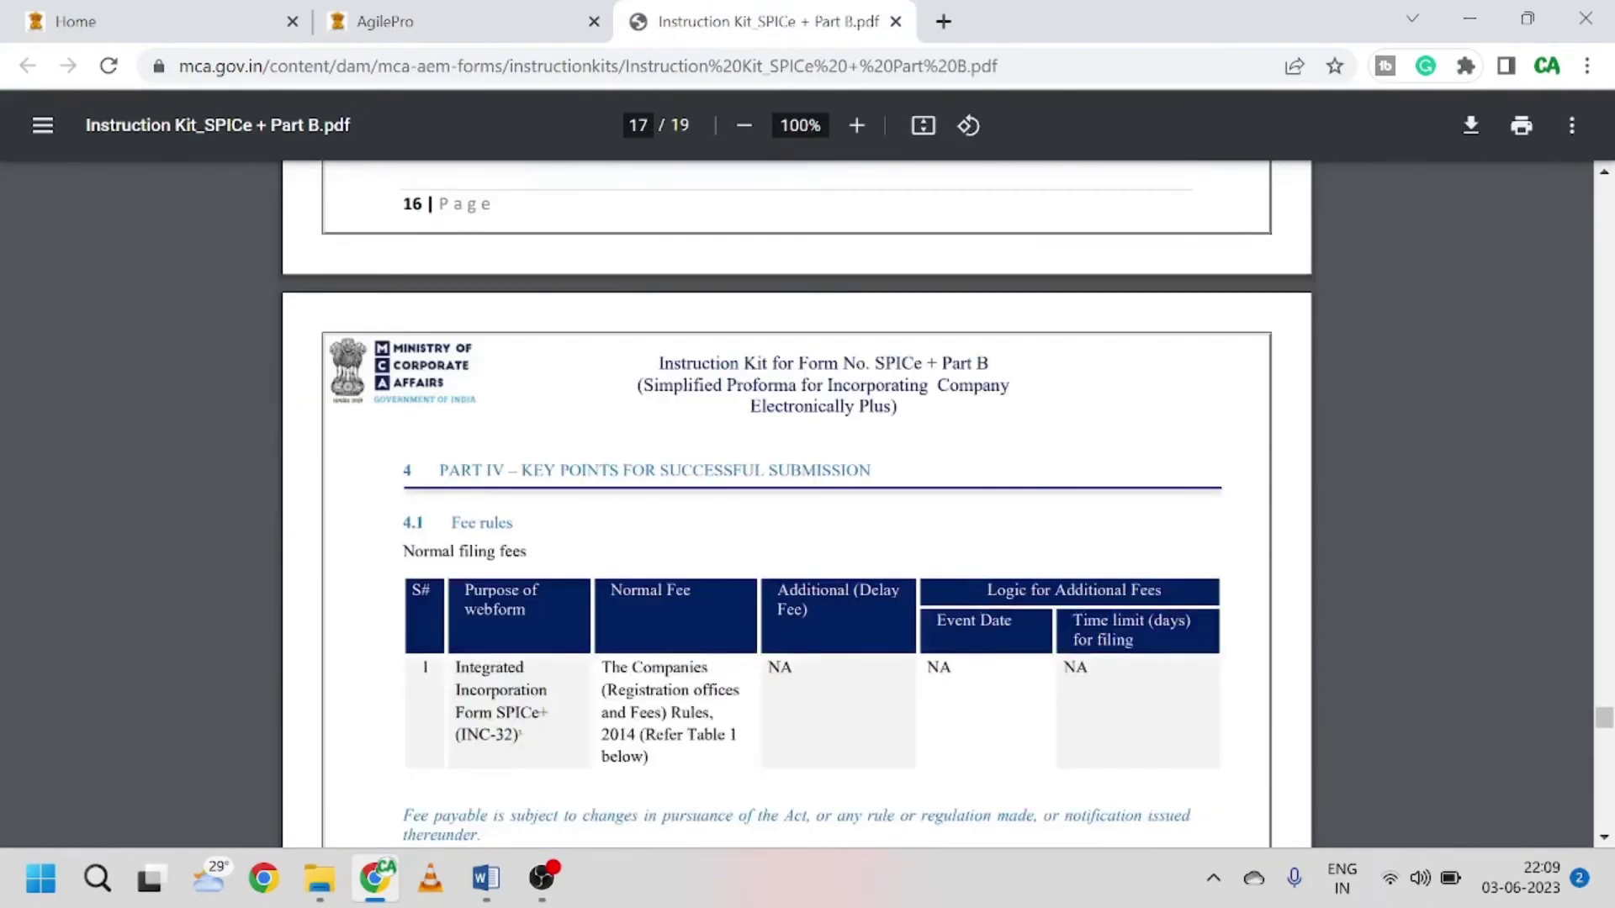
scroll(796, 505, "up", 20)
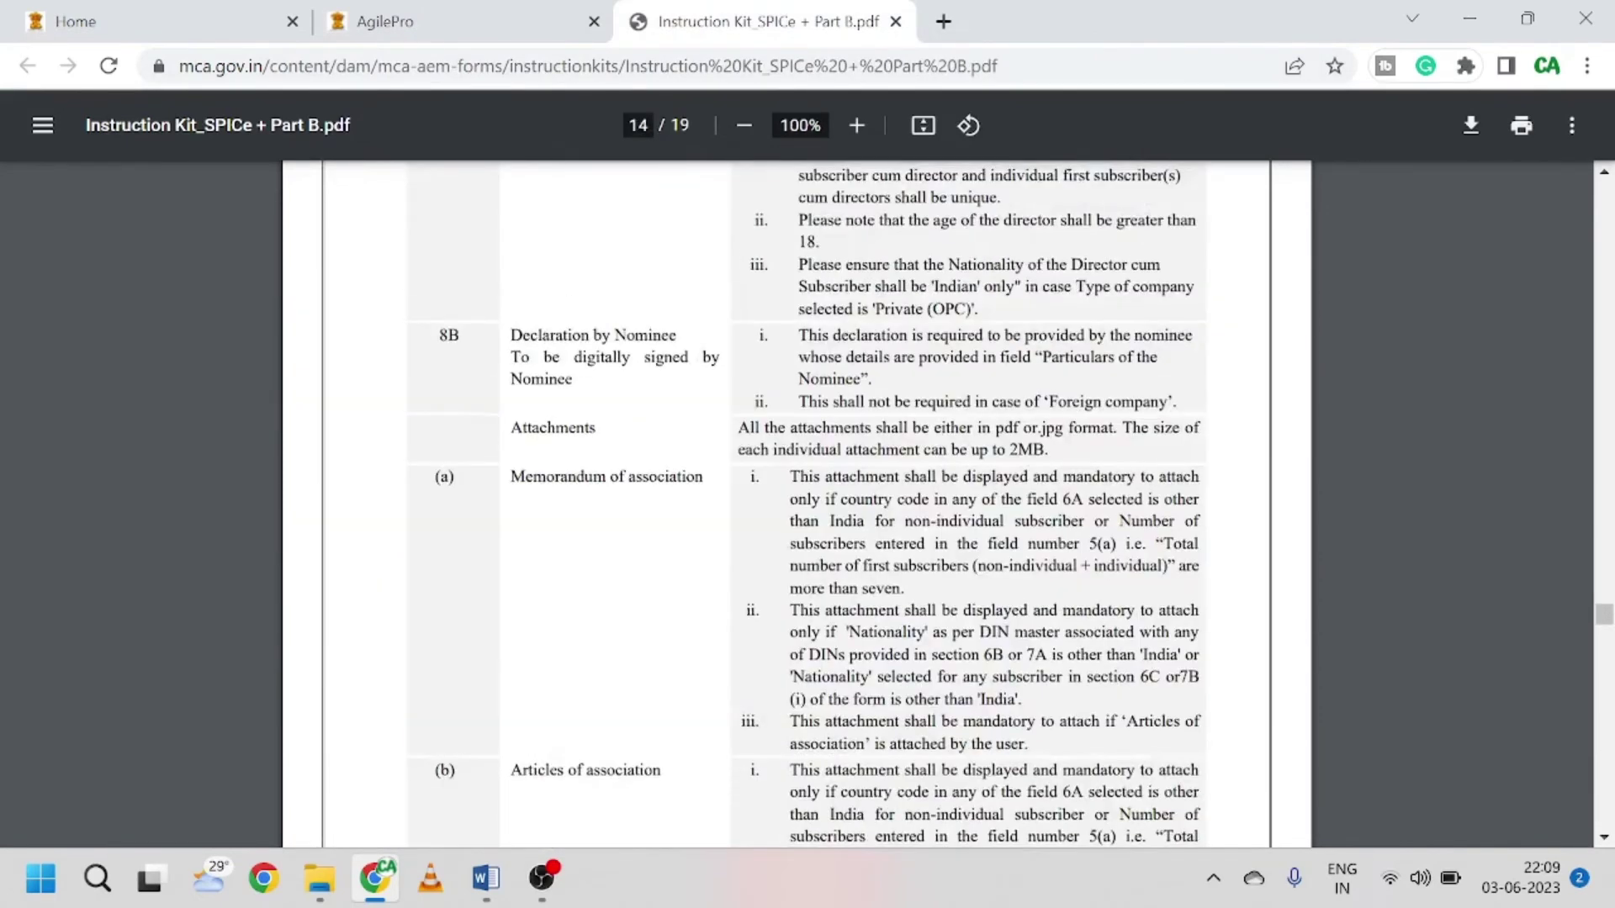
scroll(805, 500, "up", 12)
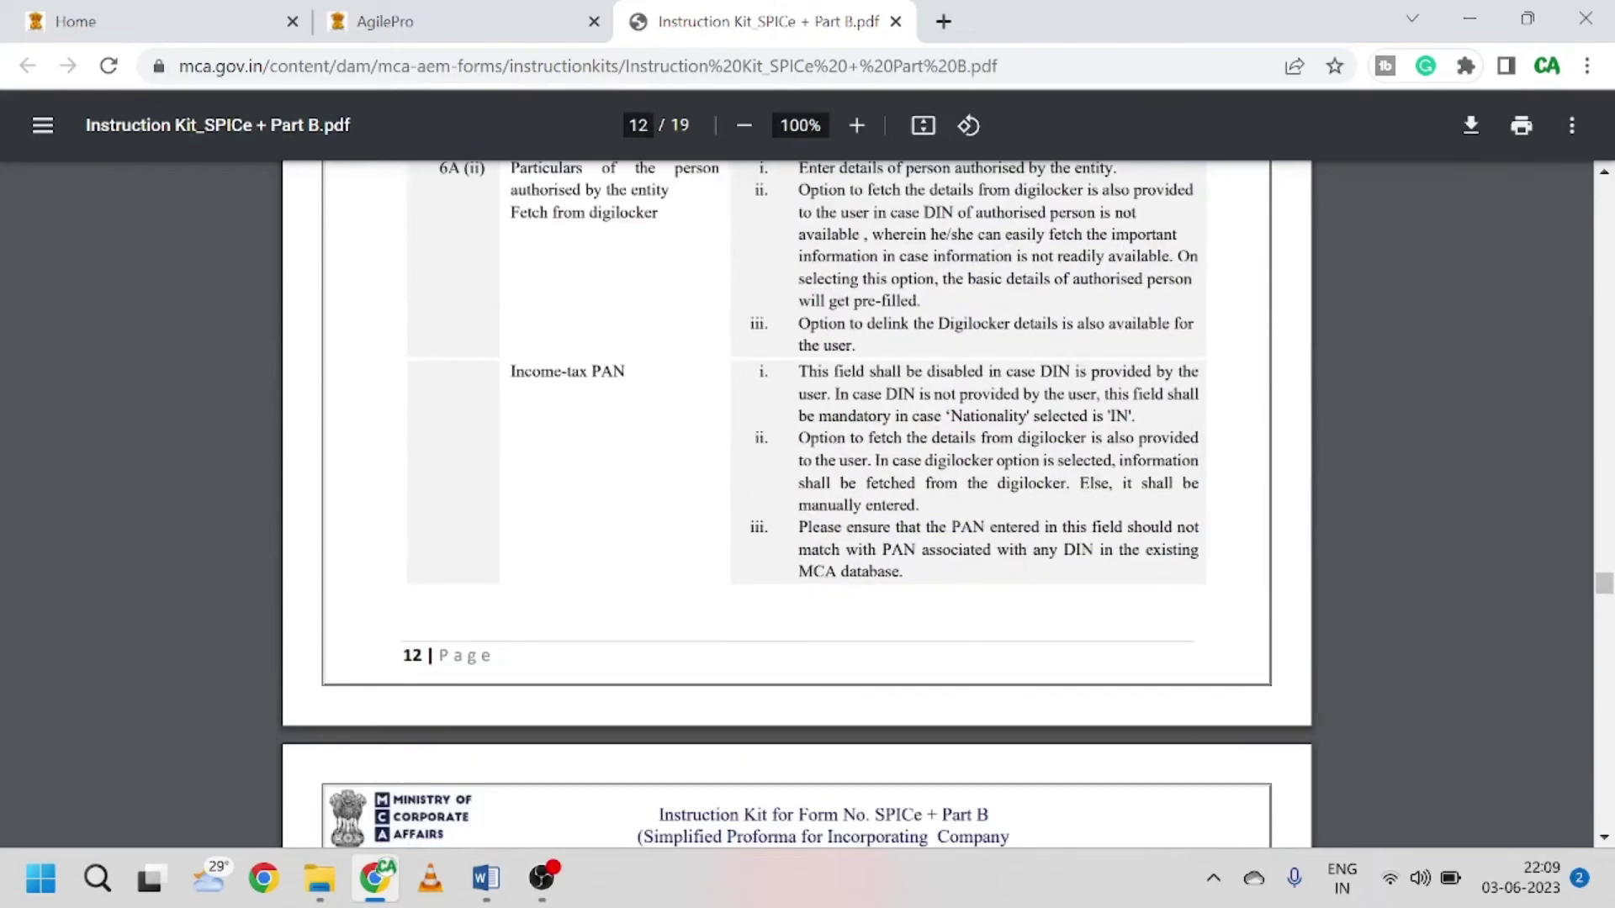
scroll(796, 504, "up", 9)
left_click(468, 17)
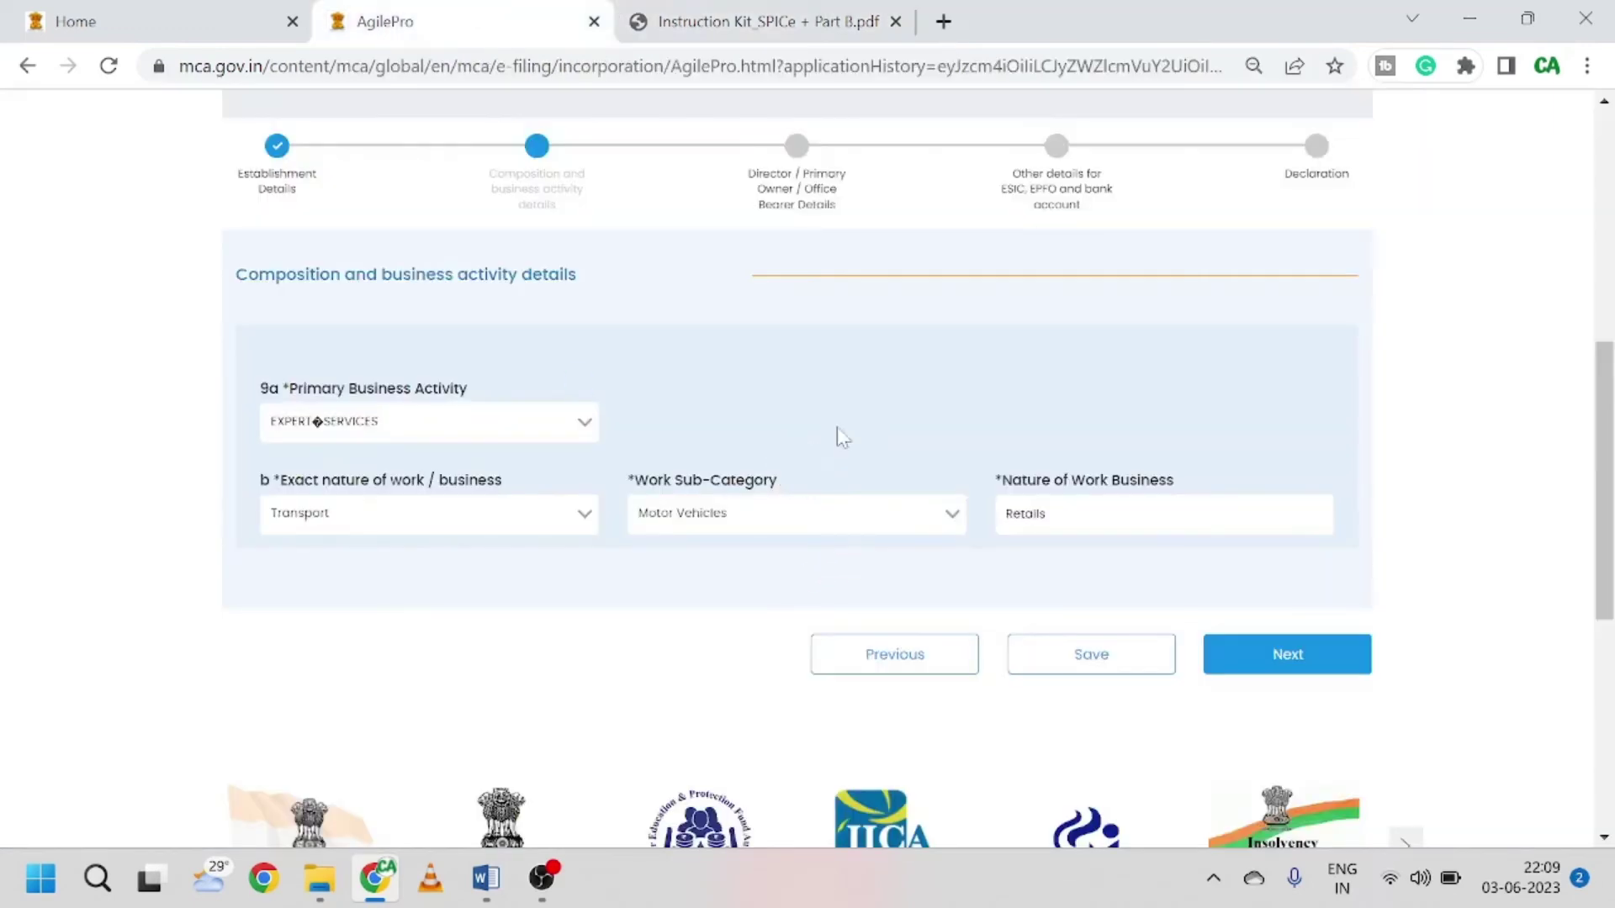
Step: Choose OTHERS as primary business activity, Miscellaneous as nature of work, and Others as sub-category
scroll(749, 457, "up", 2)
scroll(696, 465, "down", 3)
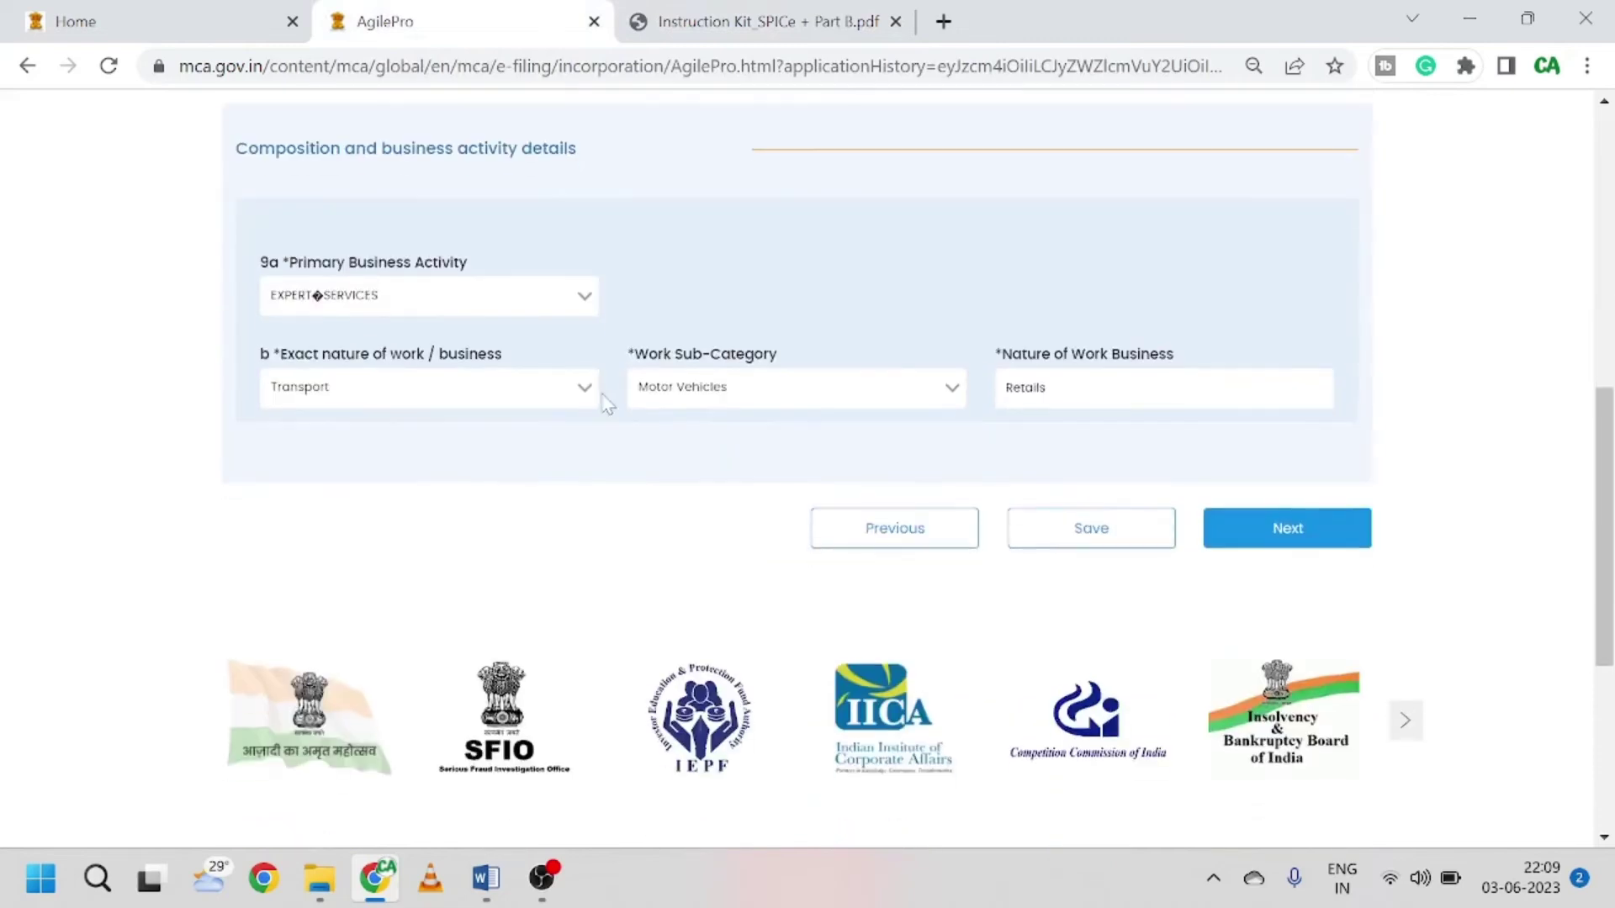
left_click(399, 293)
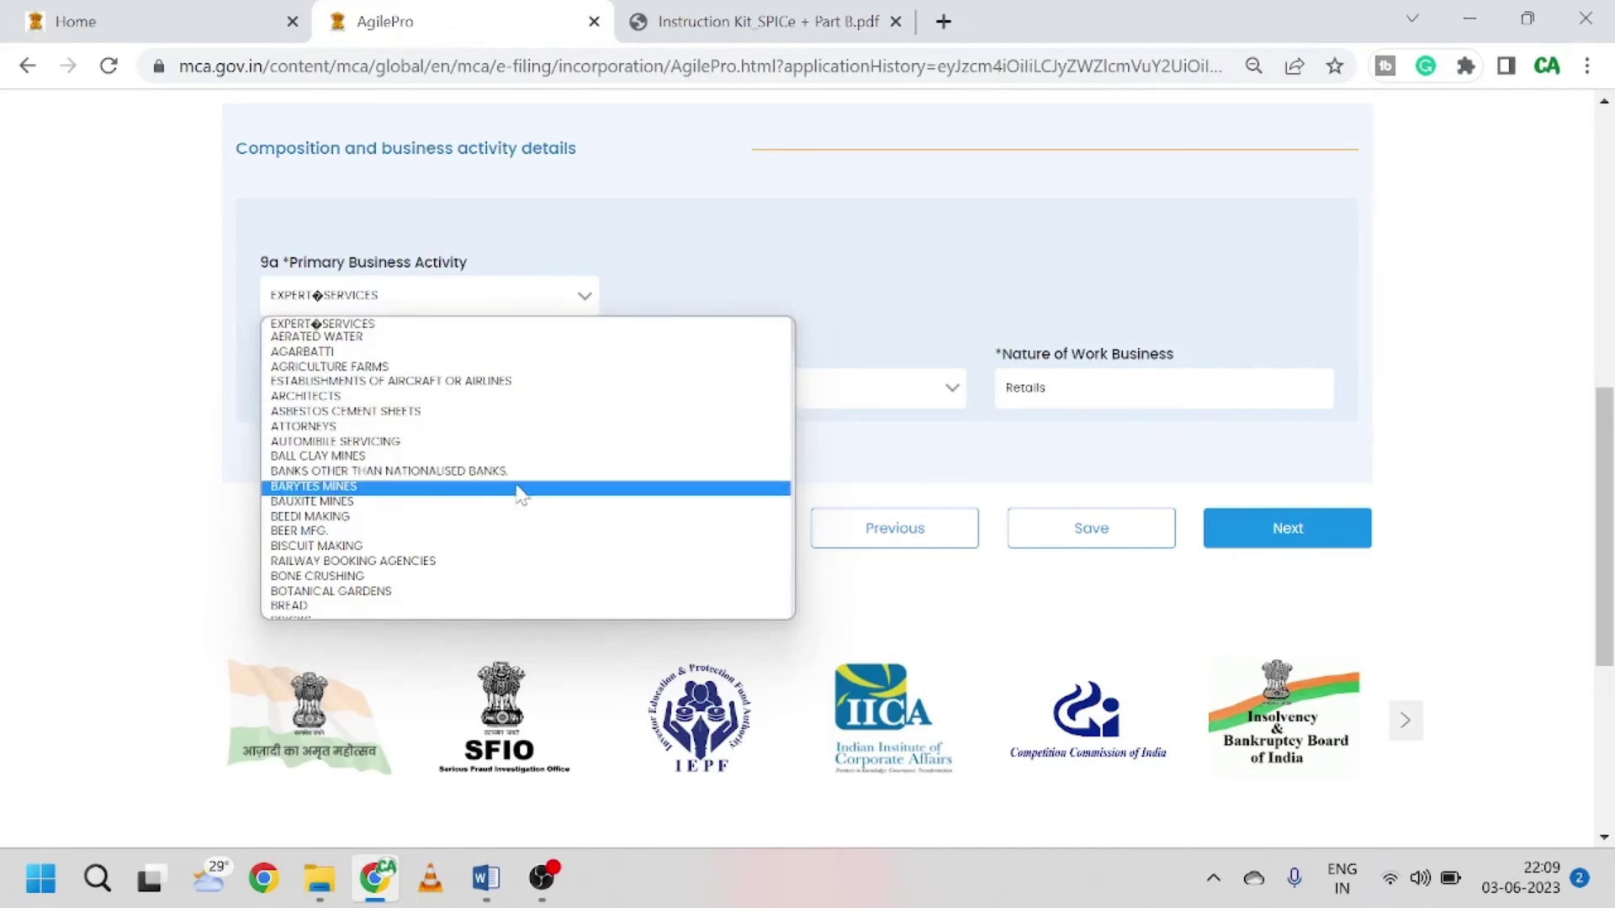
scroll(459, 563, "down", 3)
scroll(459, 563, "down", 10)
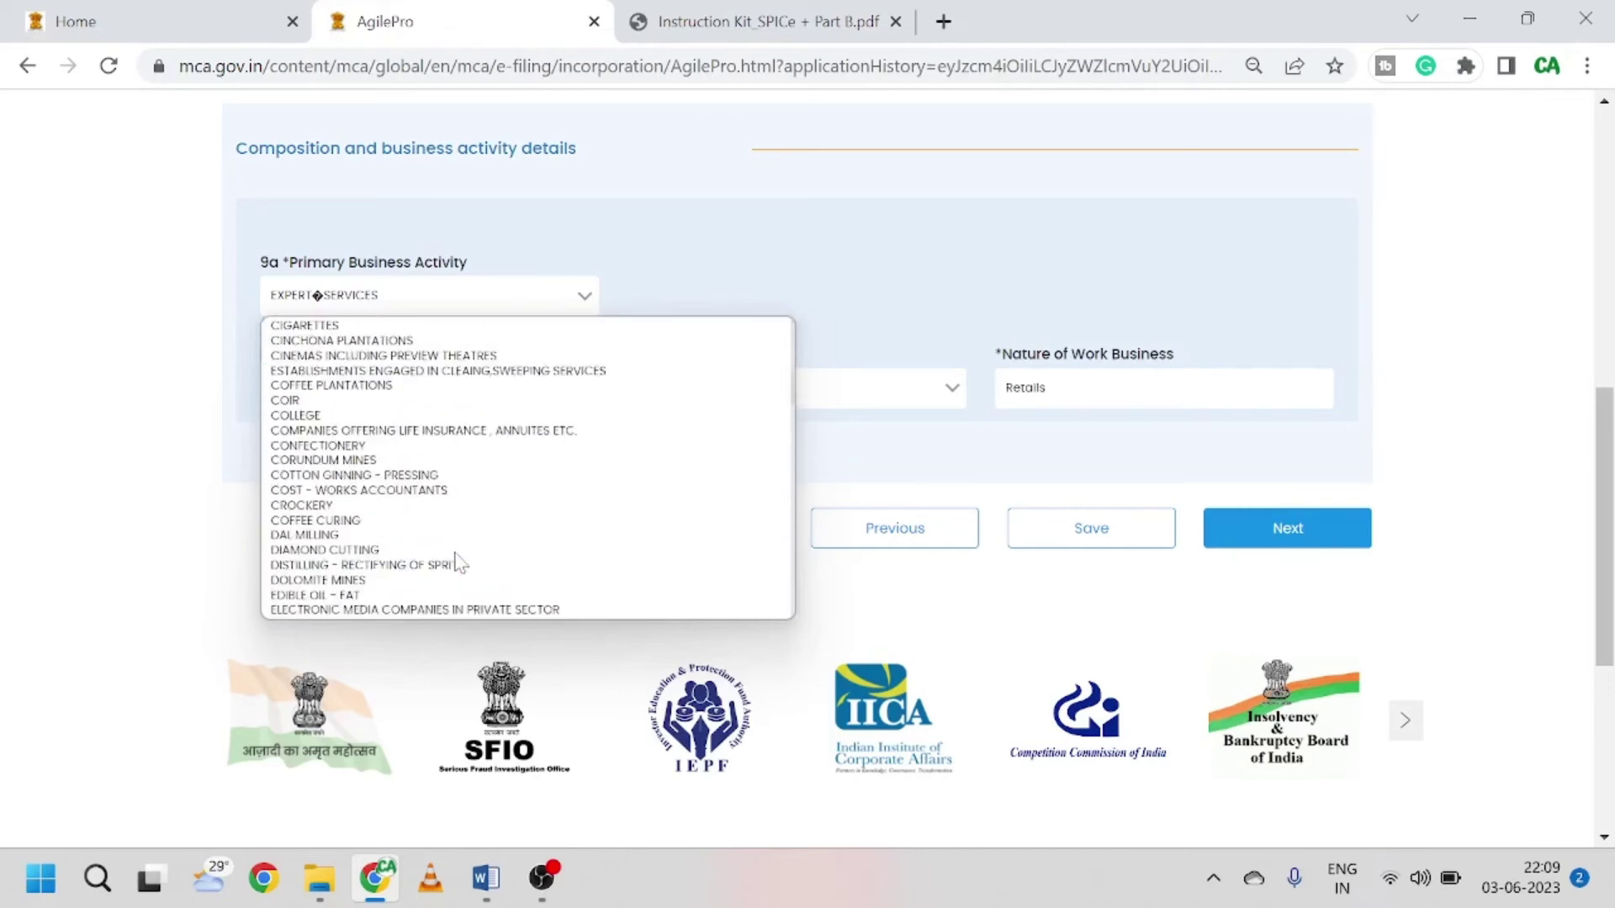
scroll(459, 562, "down", 8)
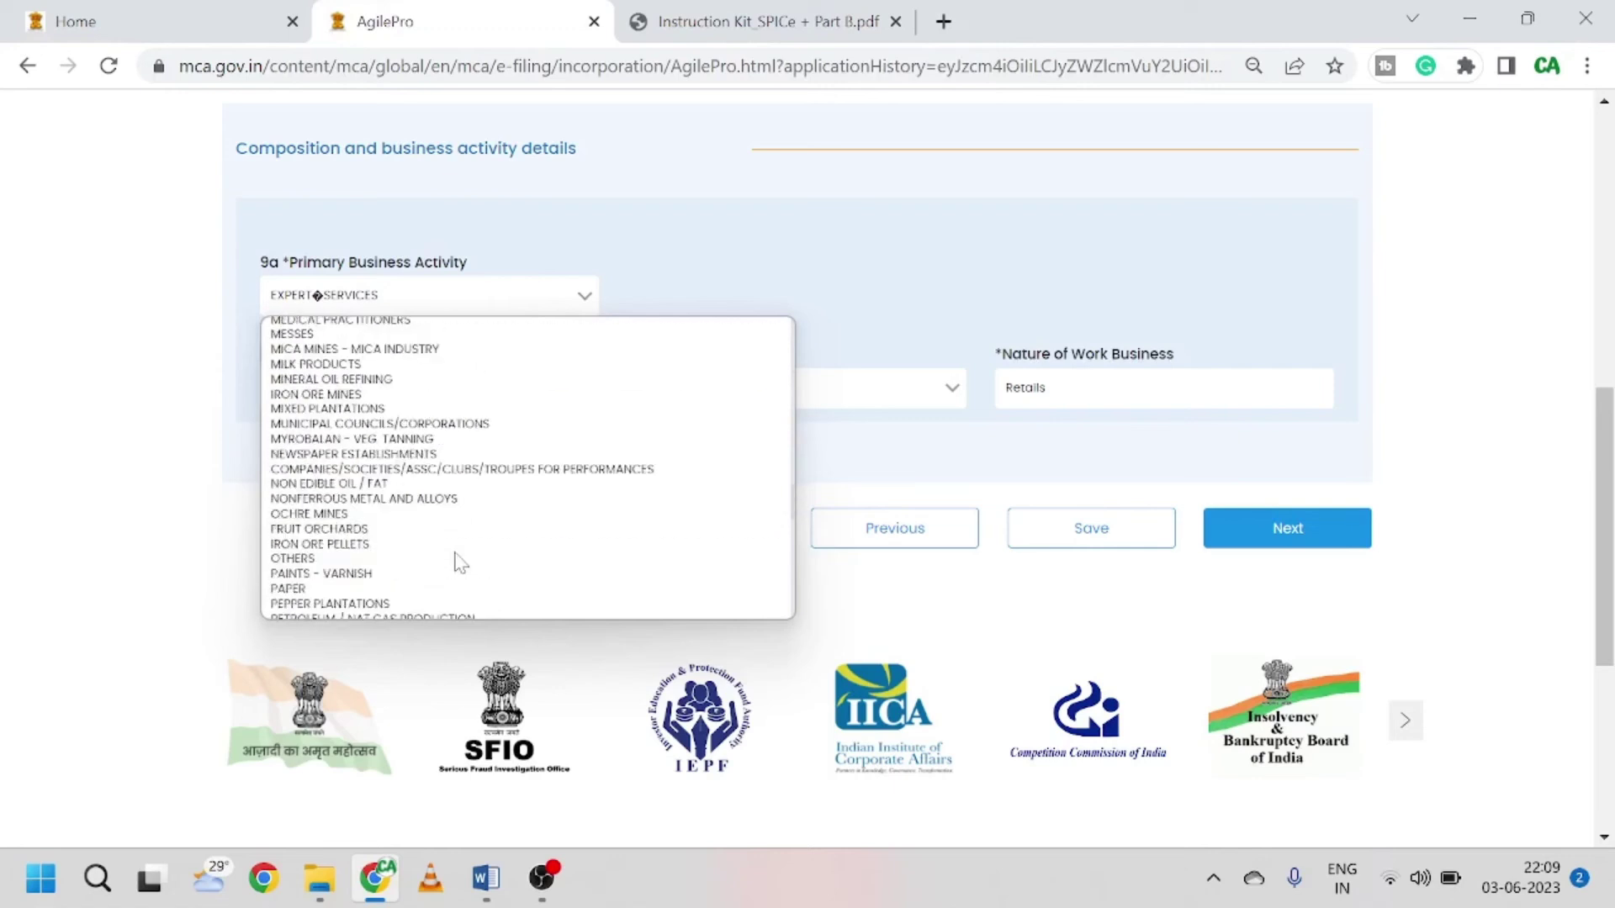
scroll(459, 562, "up", 3)
left_click(349, 560)
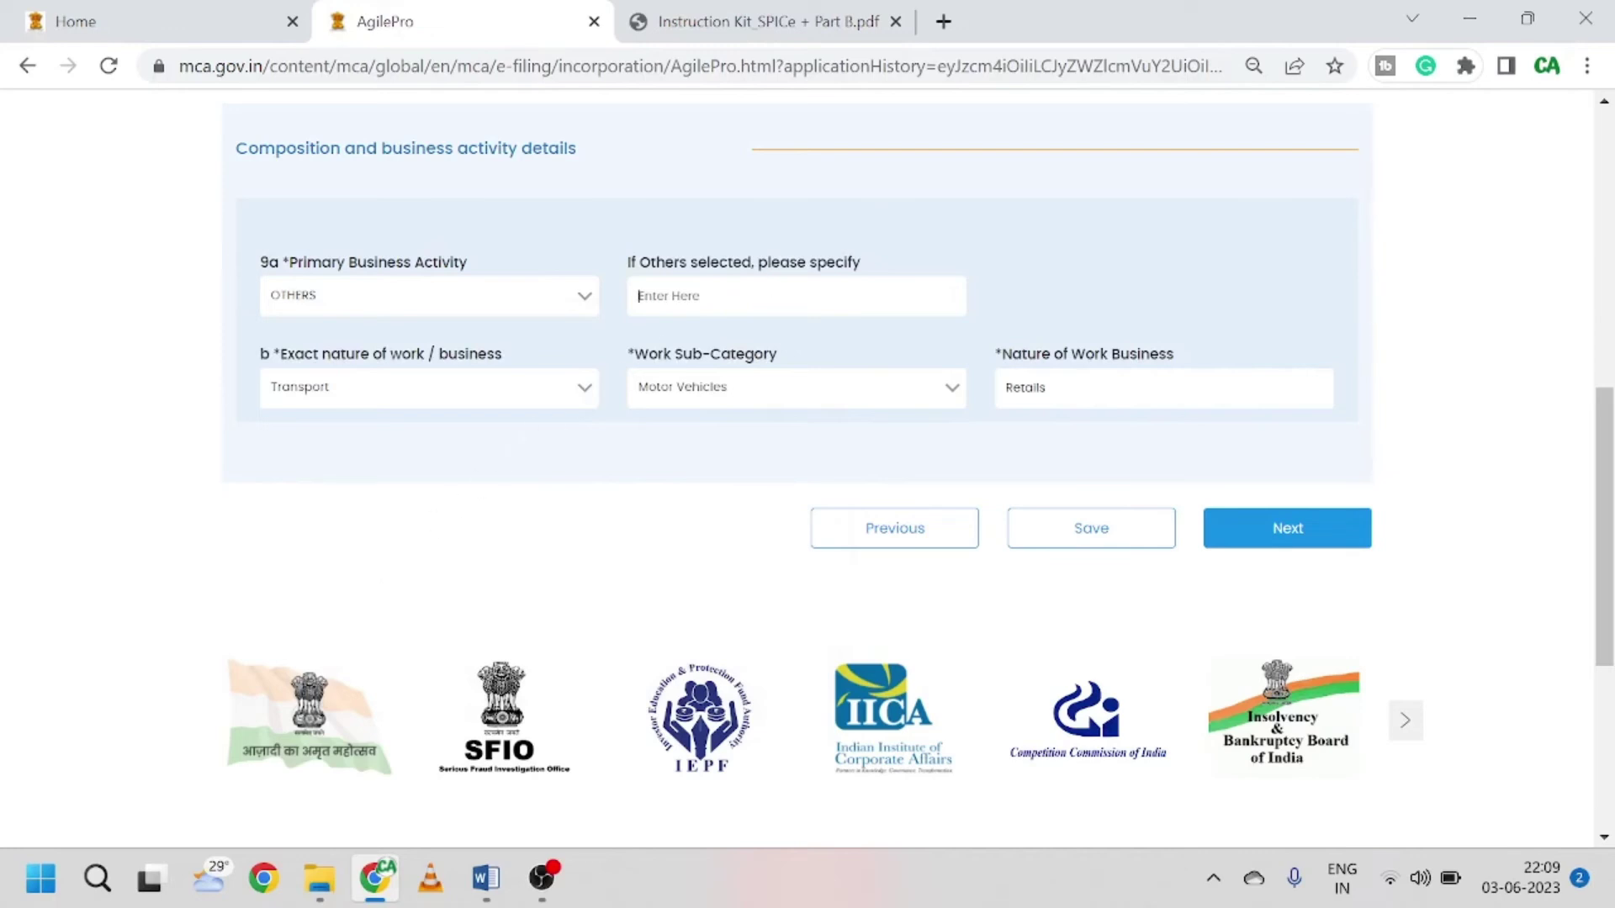
left_click(477, 393)
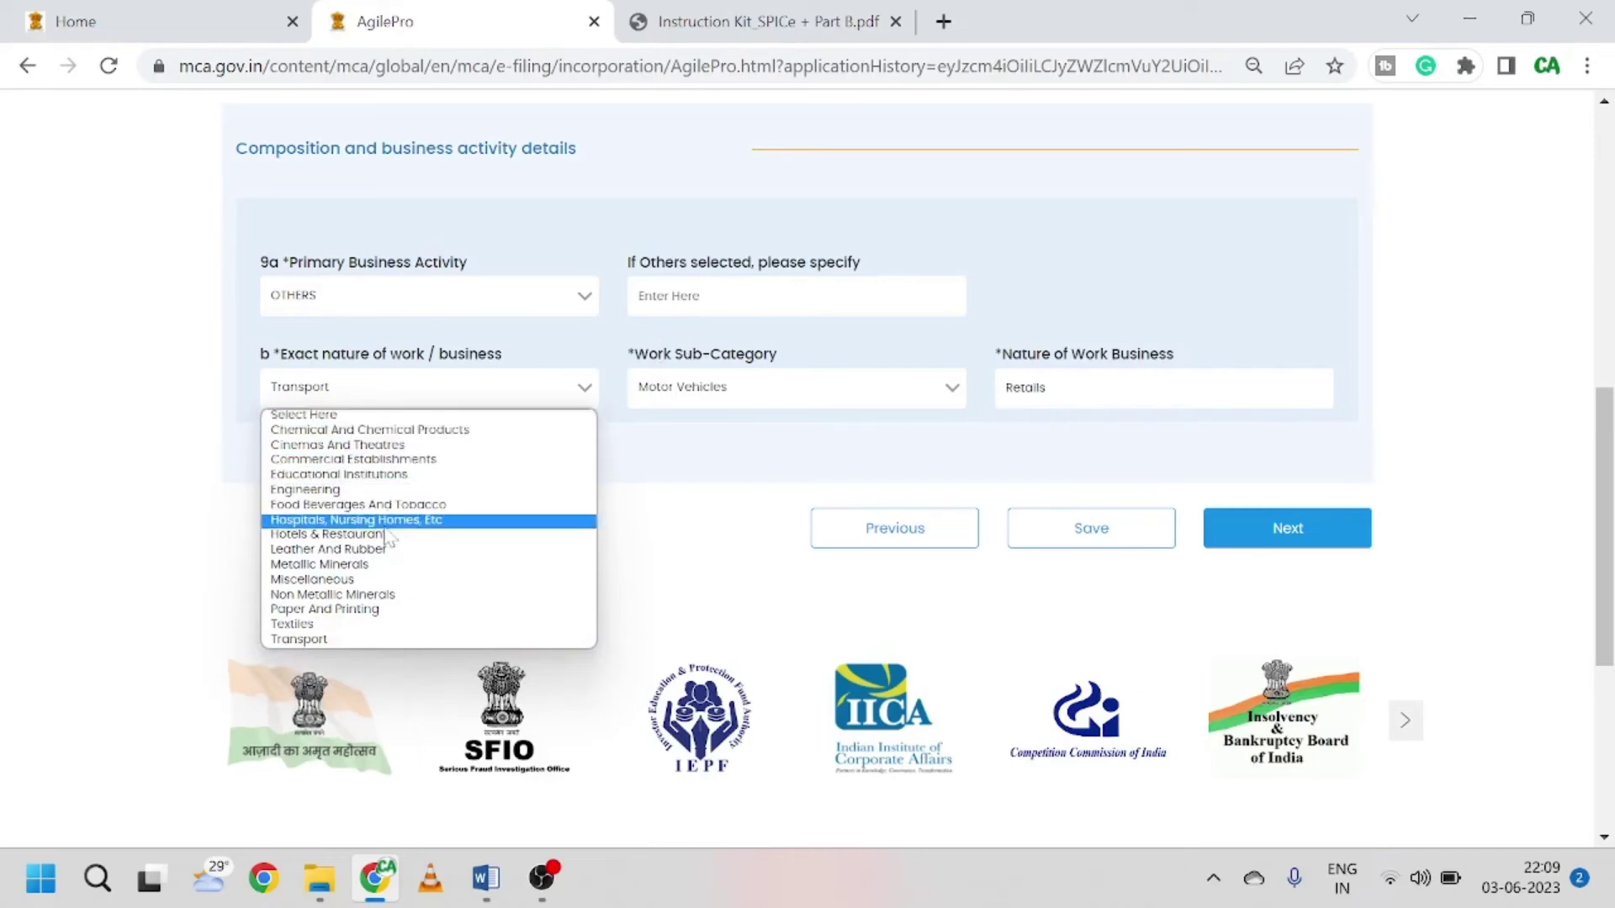
left_click(435, 580)
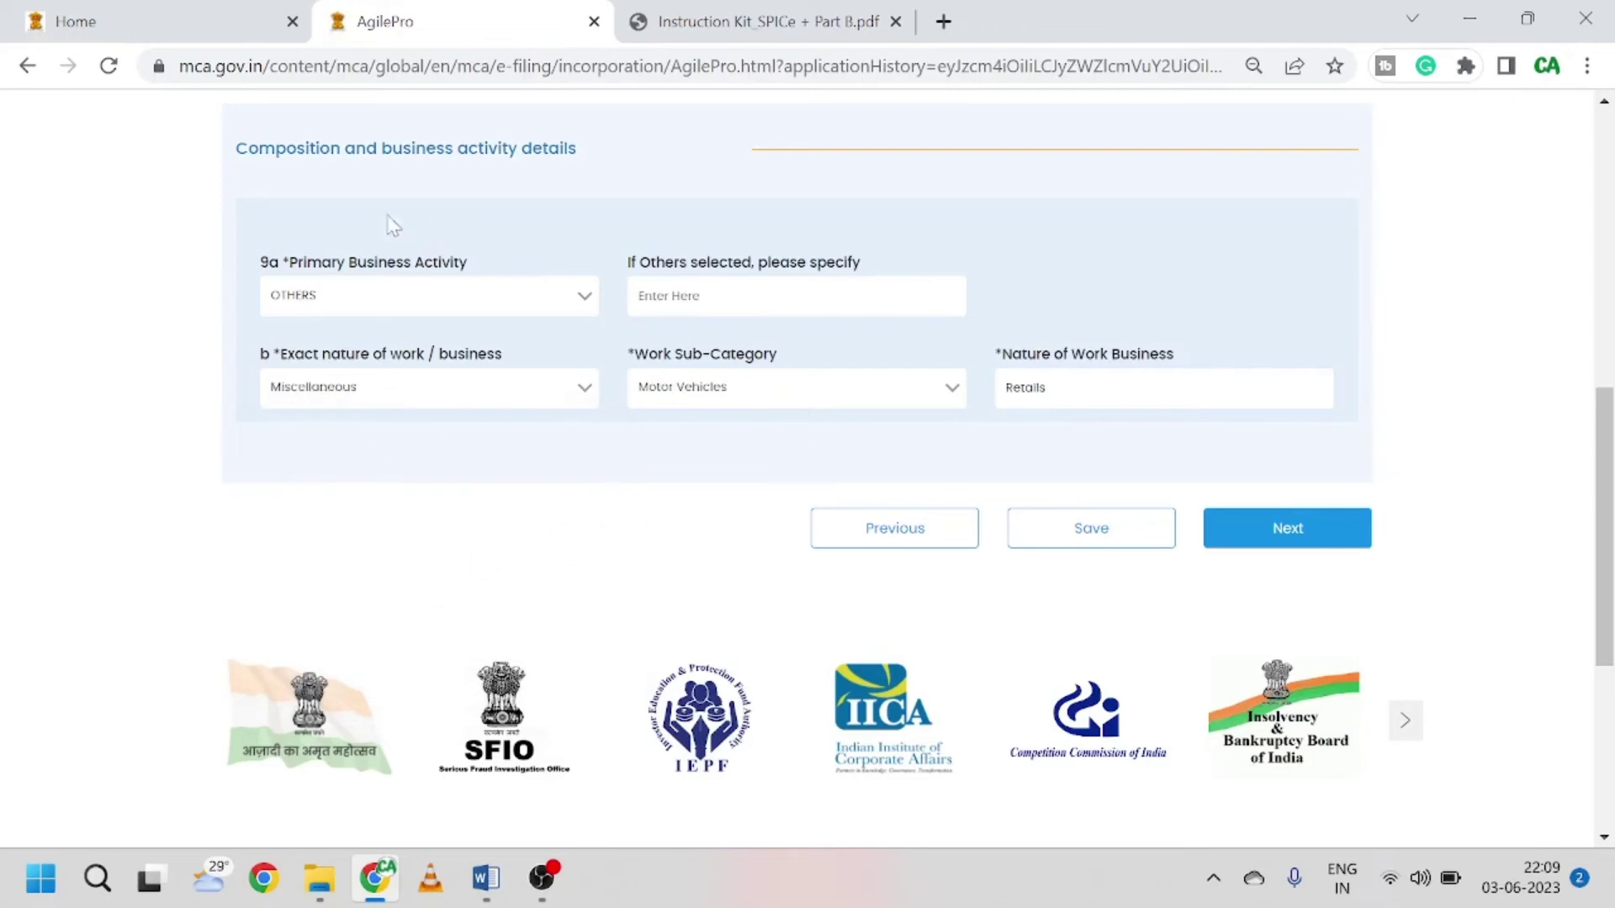
left_click(727, 388)
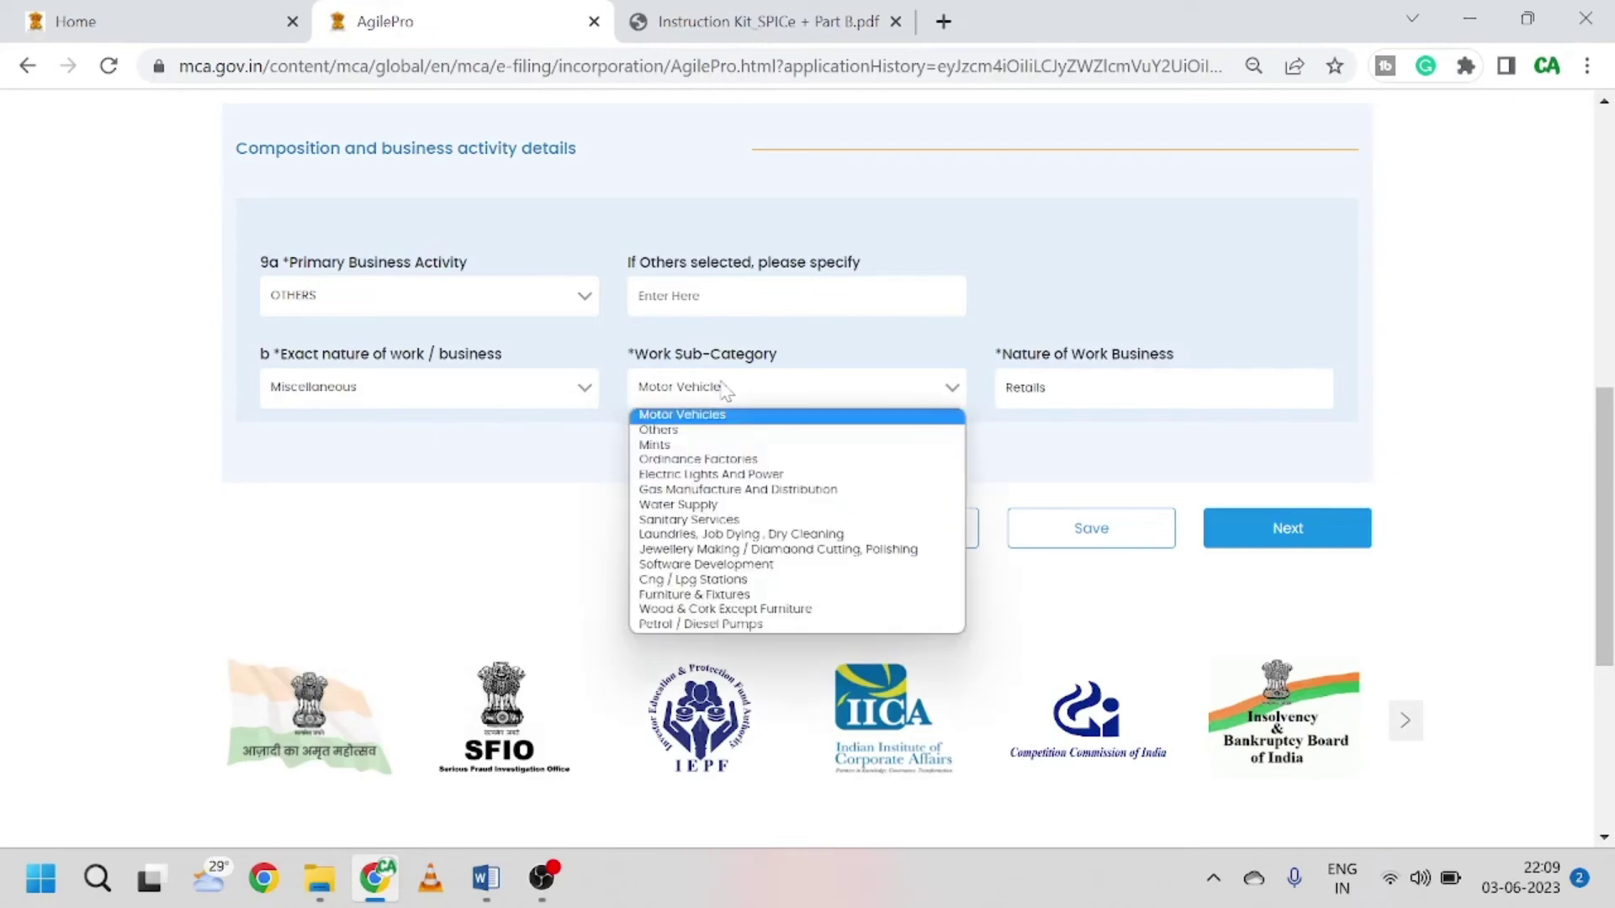
left_click(743, 432)
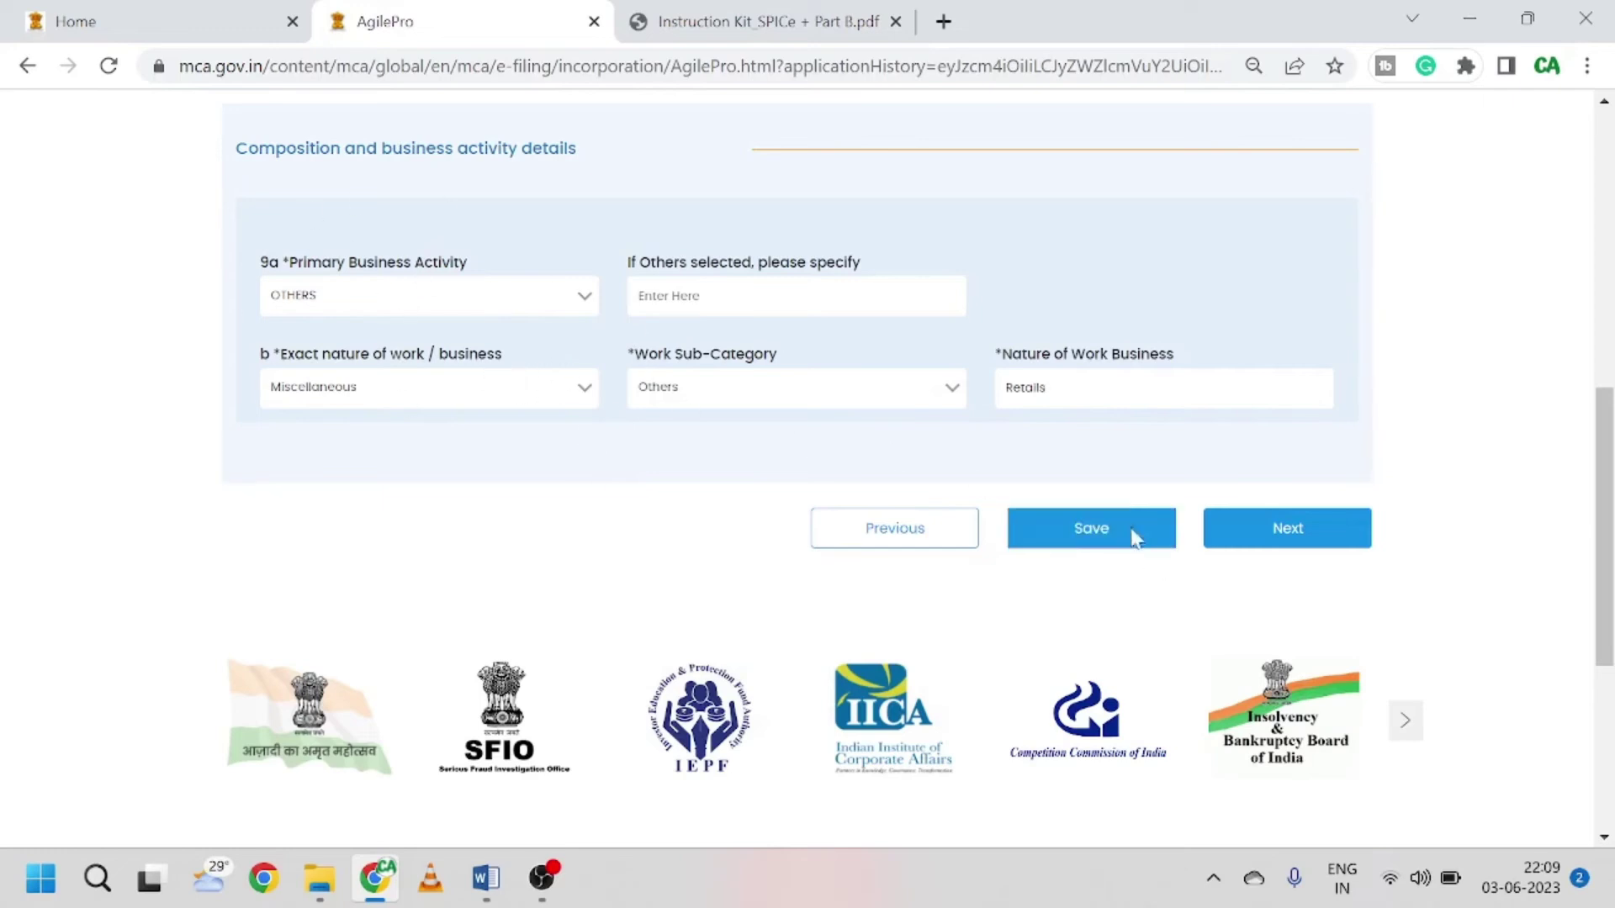
Step: Enter 'retails' as the Others business activity specification and review the composition section
left_click(1131, 533)
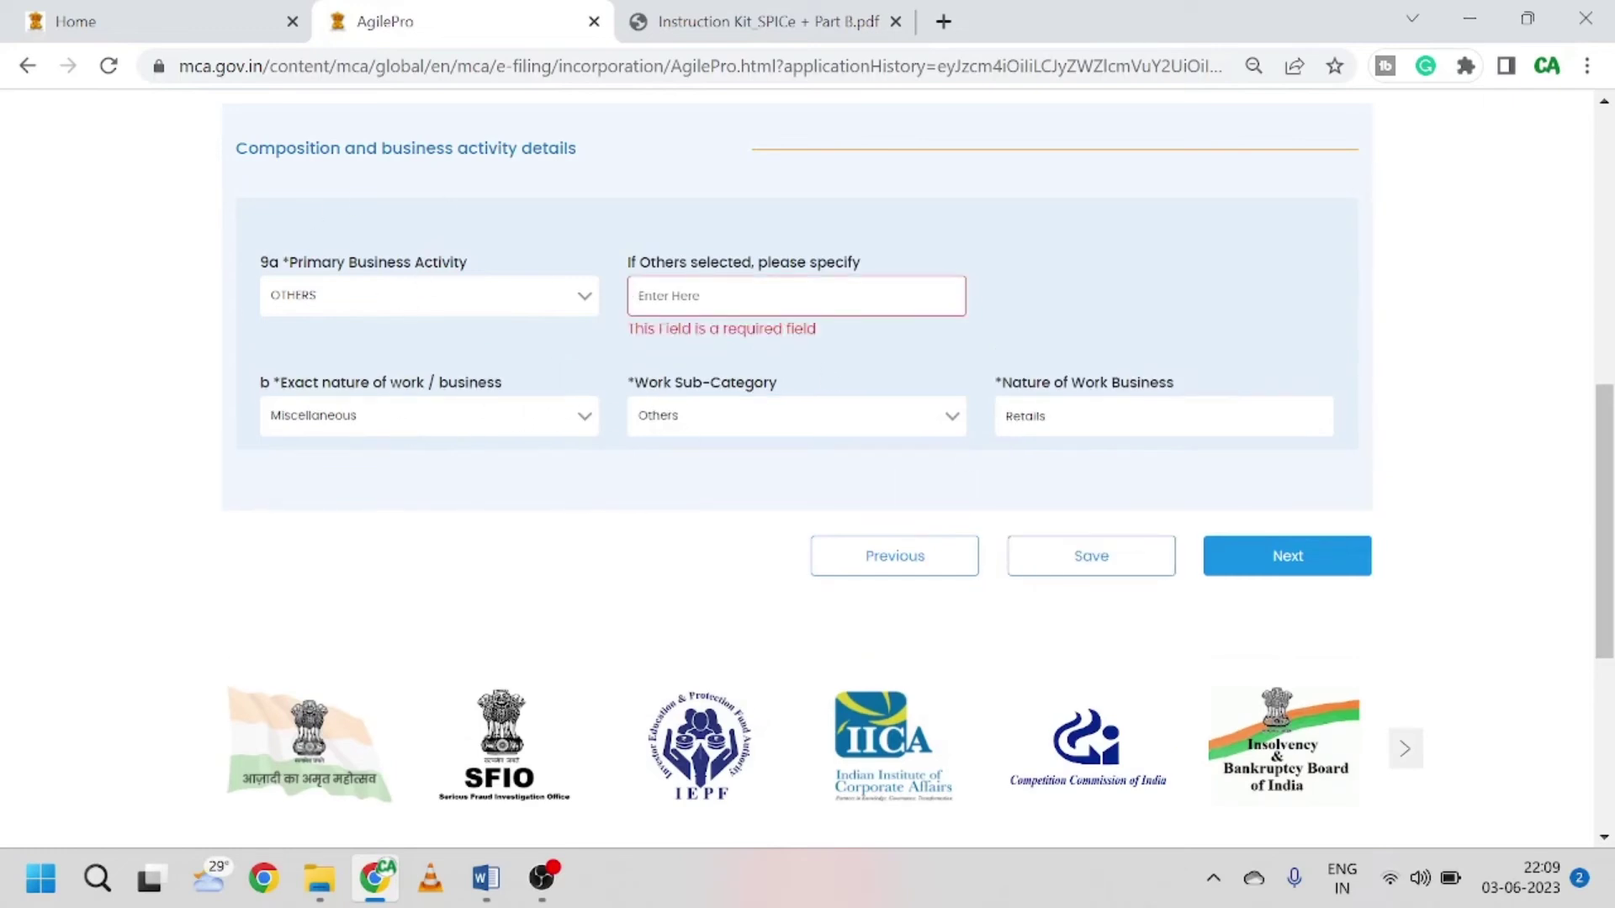
type("reta")
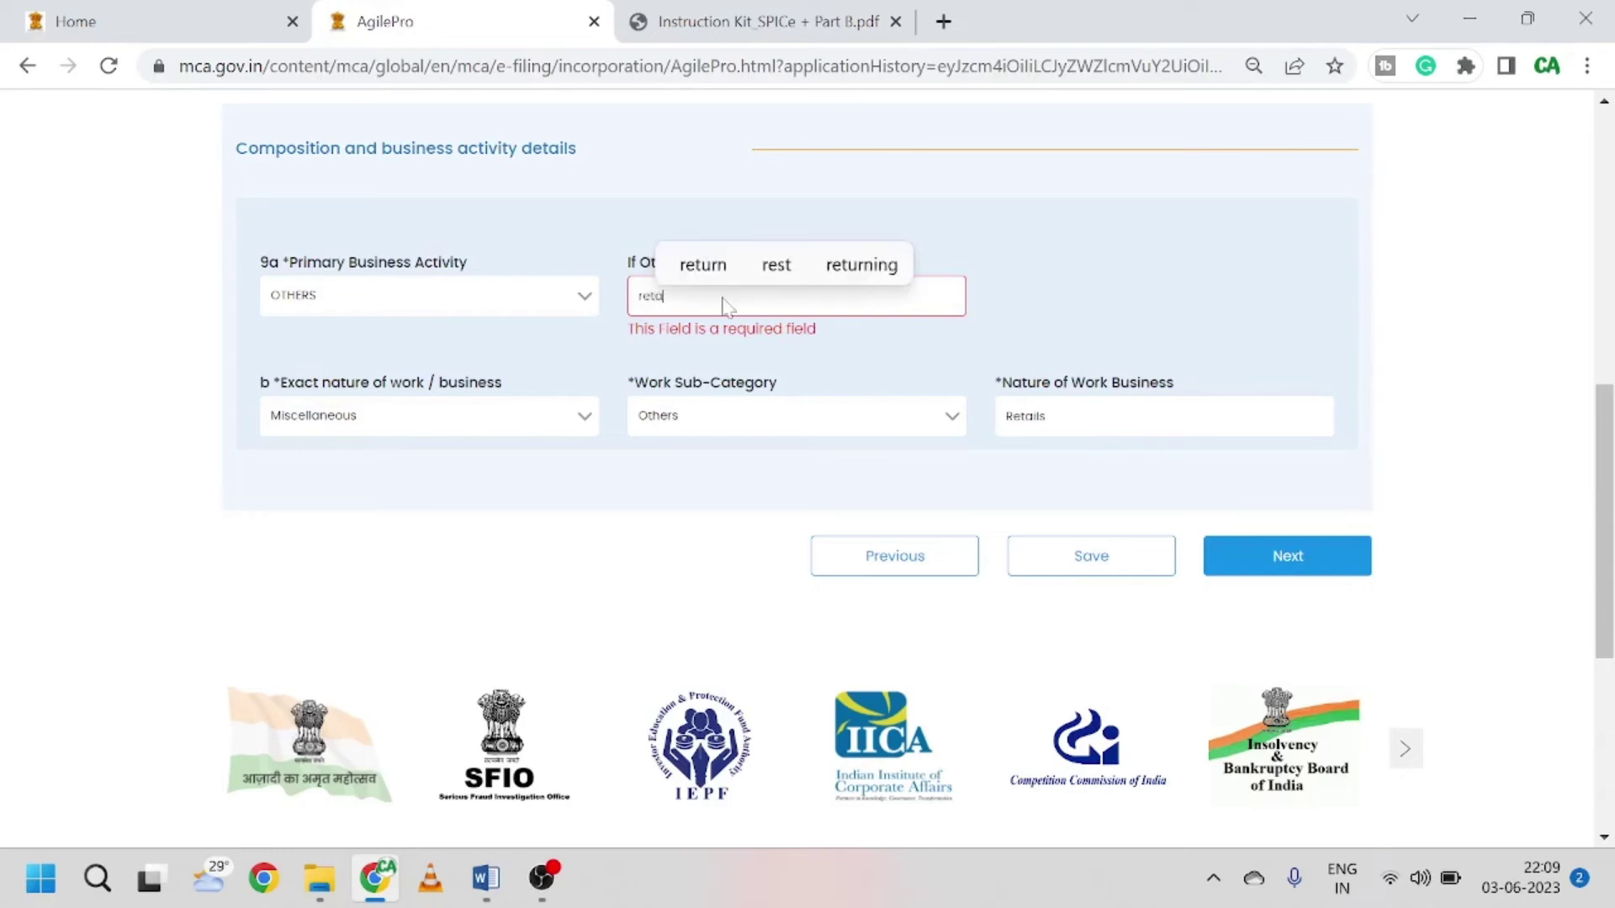
type("ils")
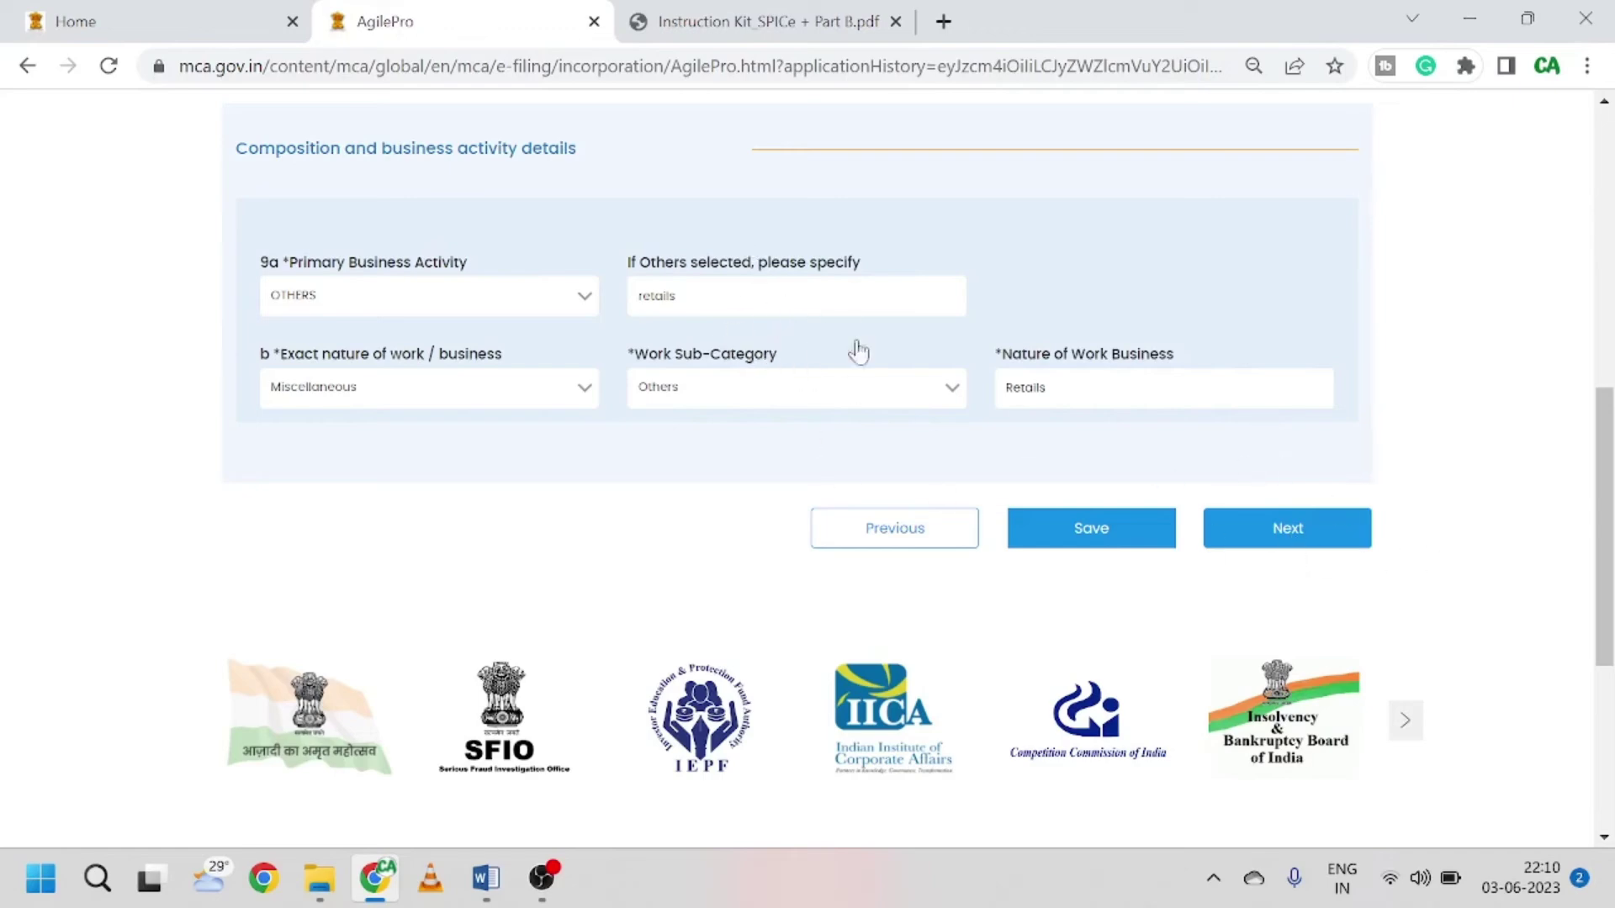
scroll(875, 588, "up", 2)
scroll(970, 569, "down", 2)
scroll(694, 497, "up", 1)
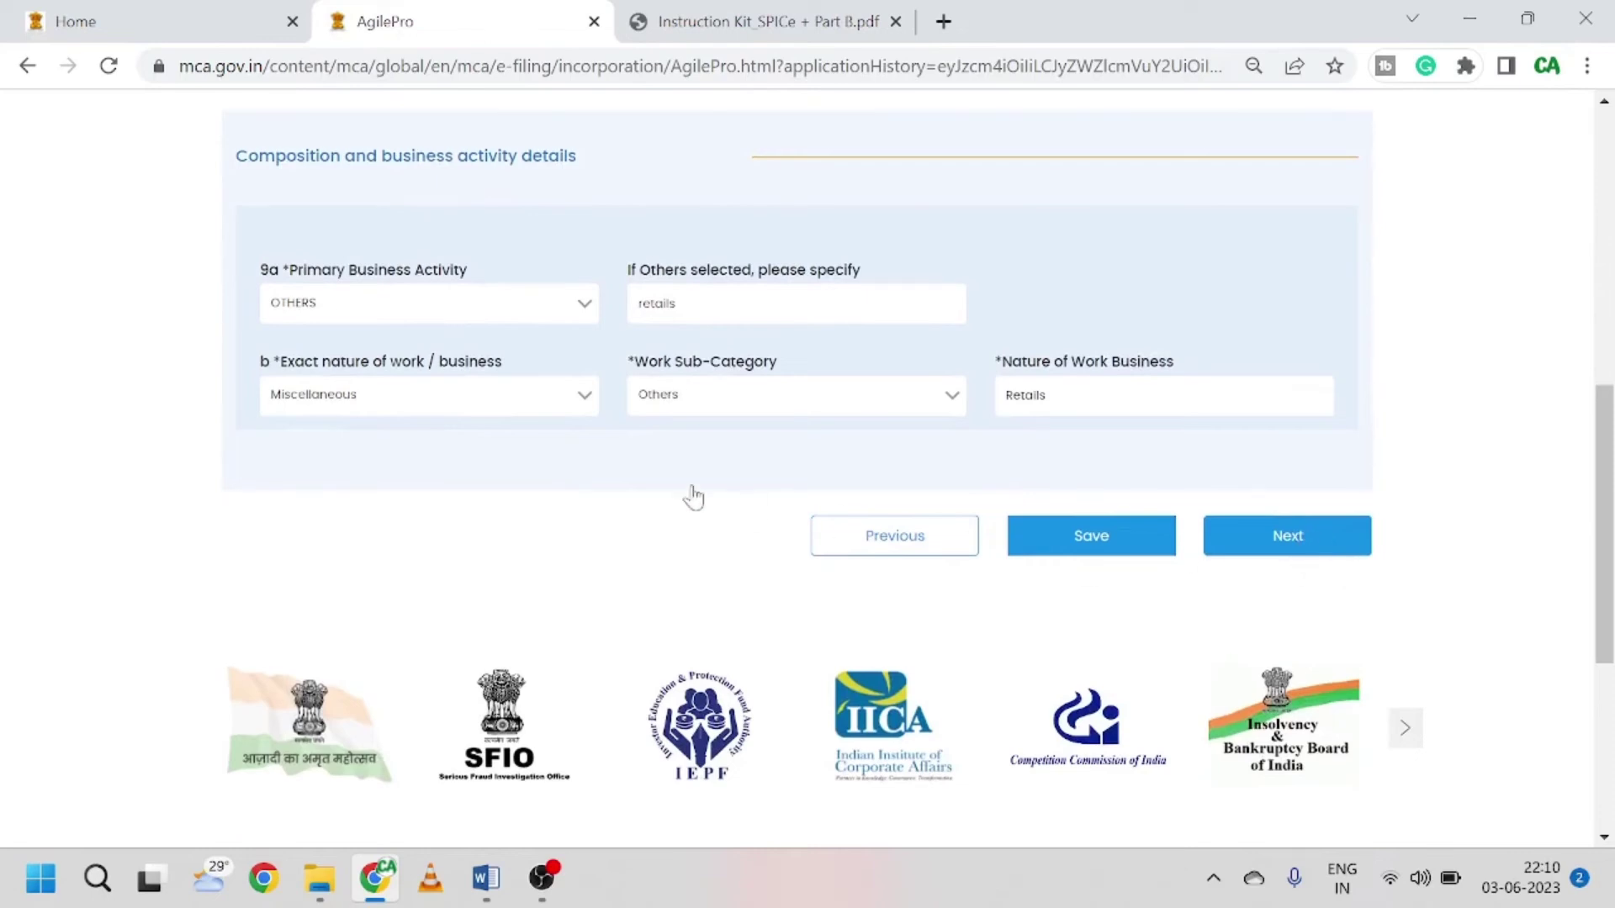
scroll(694, 498, "up", 2)
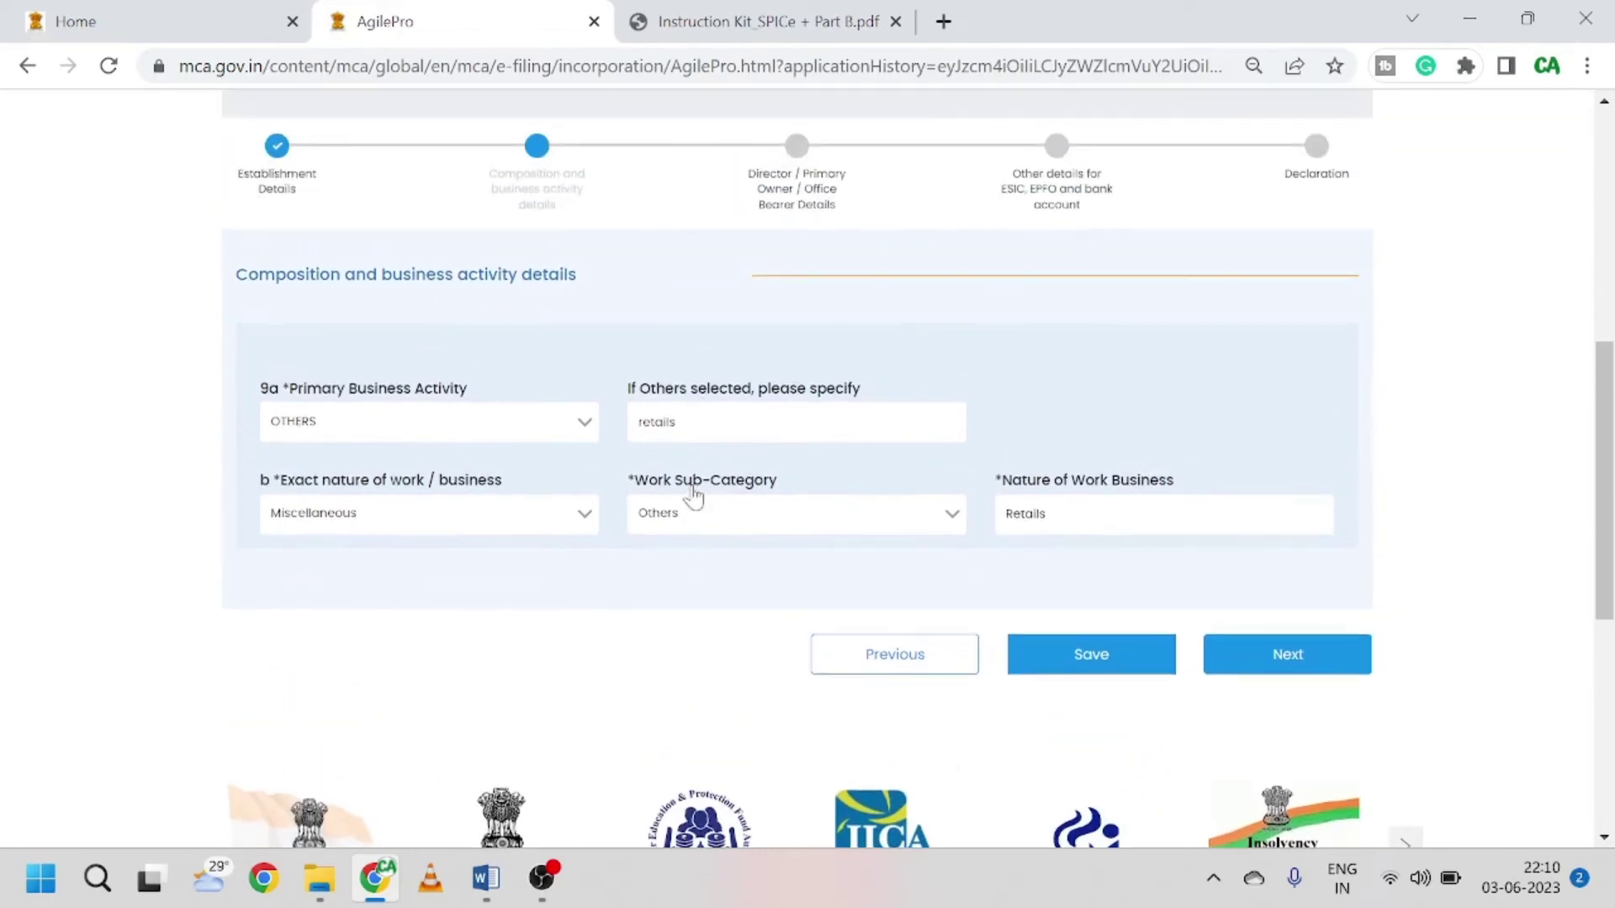
Step: Advance to the Director details step for 1 director and review its DIN and PAN fields
left_click(541, 877)
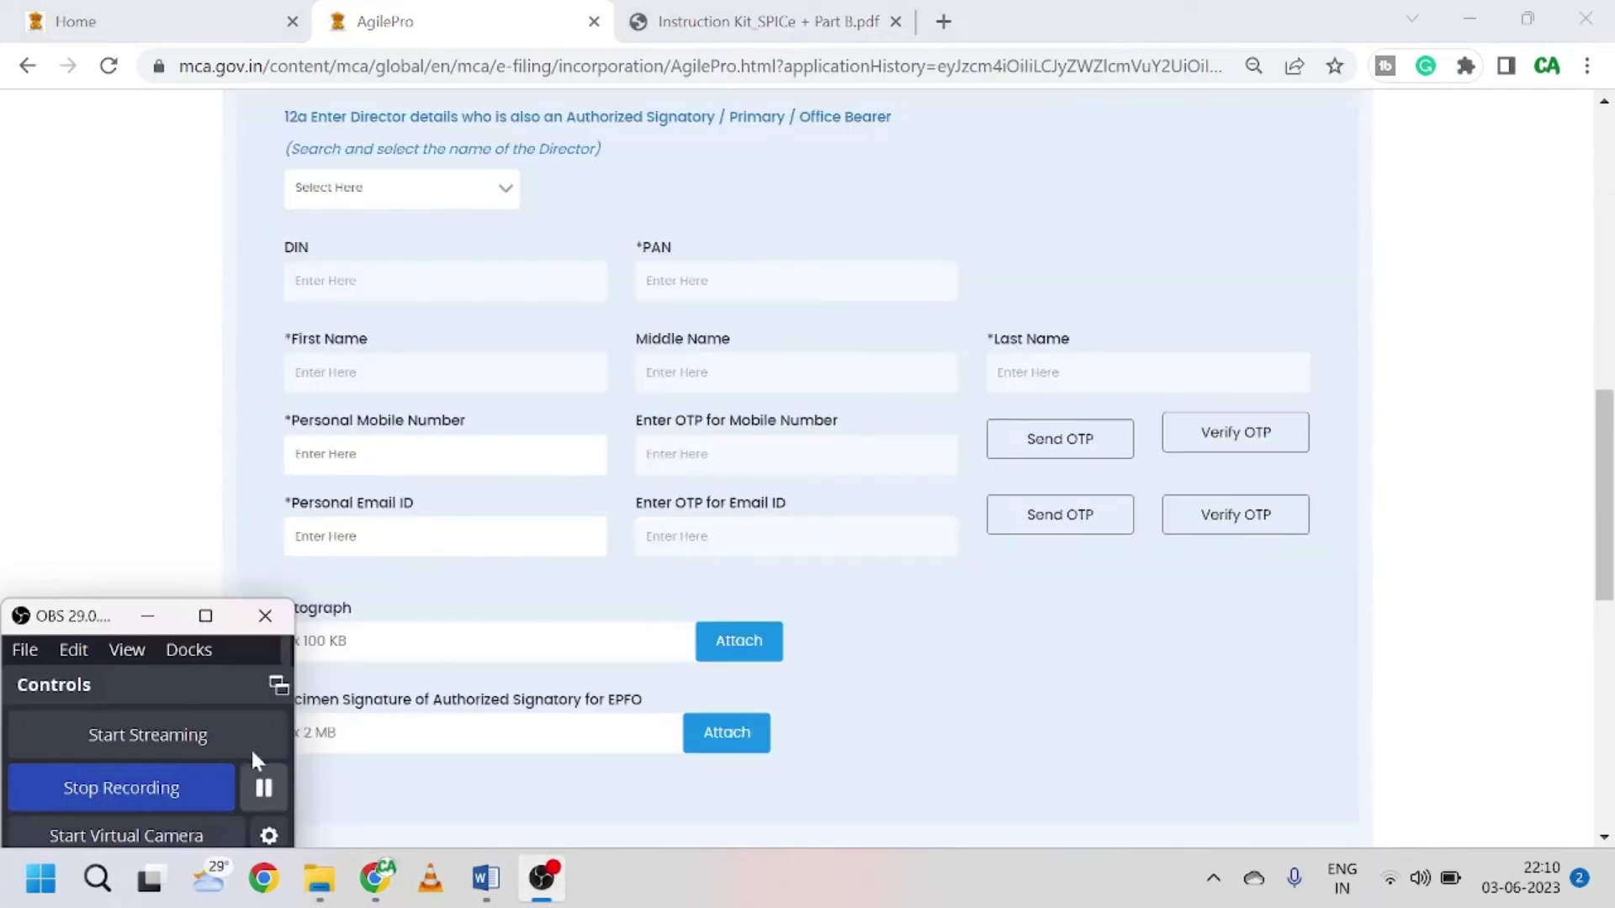
left_click(125, 485)
scroll(559, 342, "up", 3)
scroll(560, 343, "up", 4)
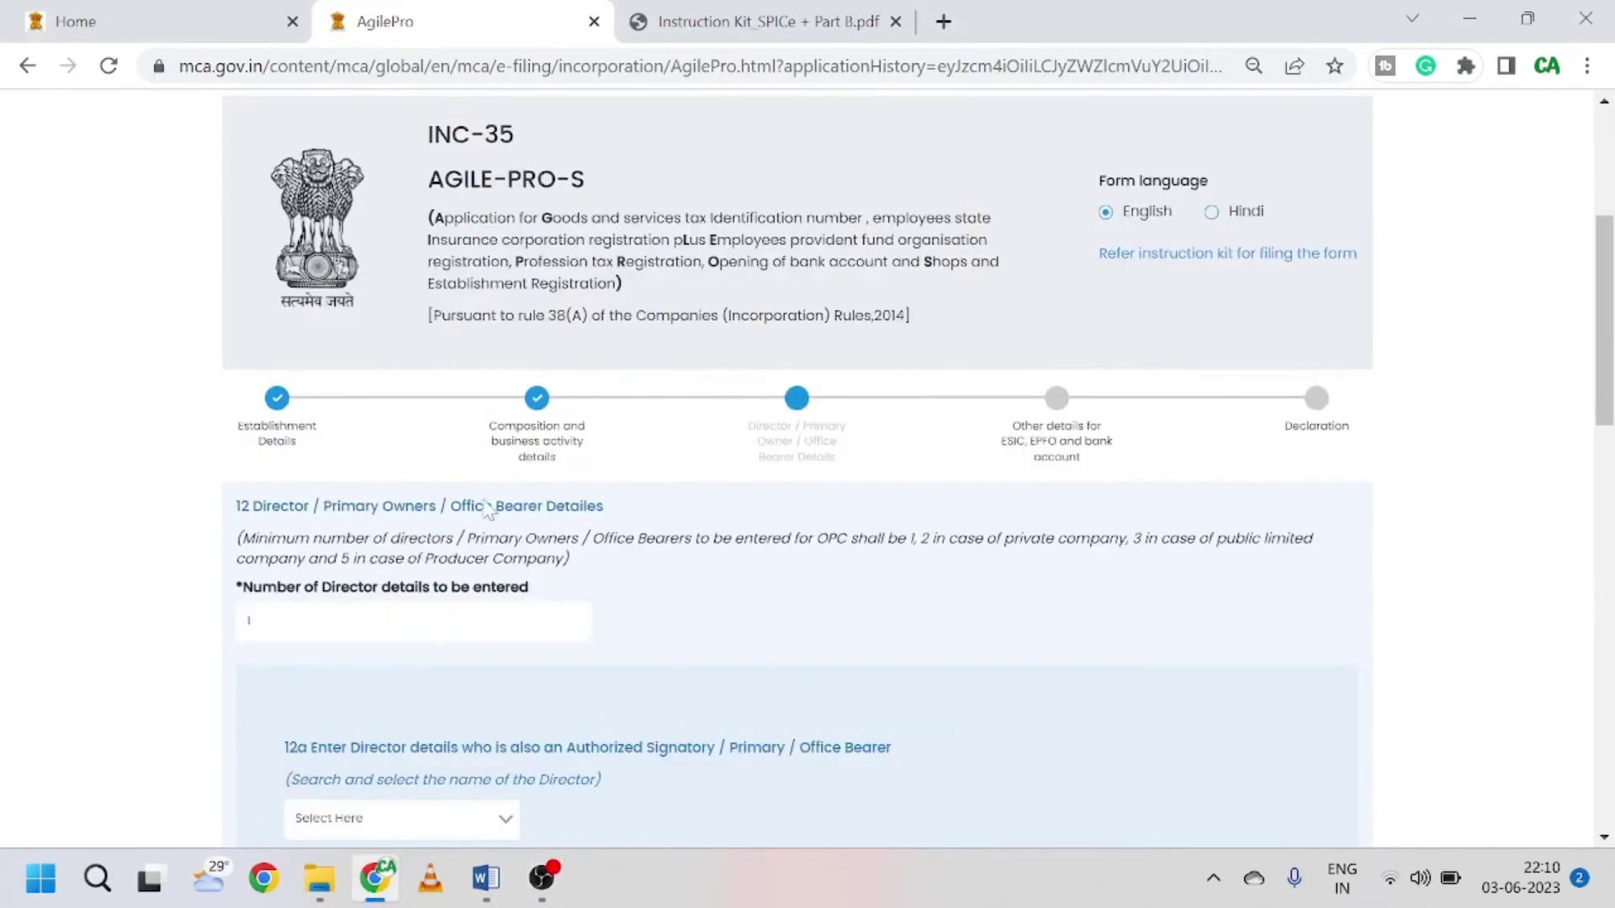
scroll(487, 508, "down", 3)
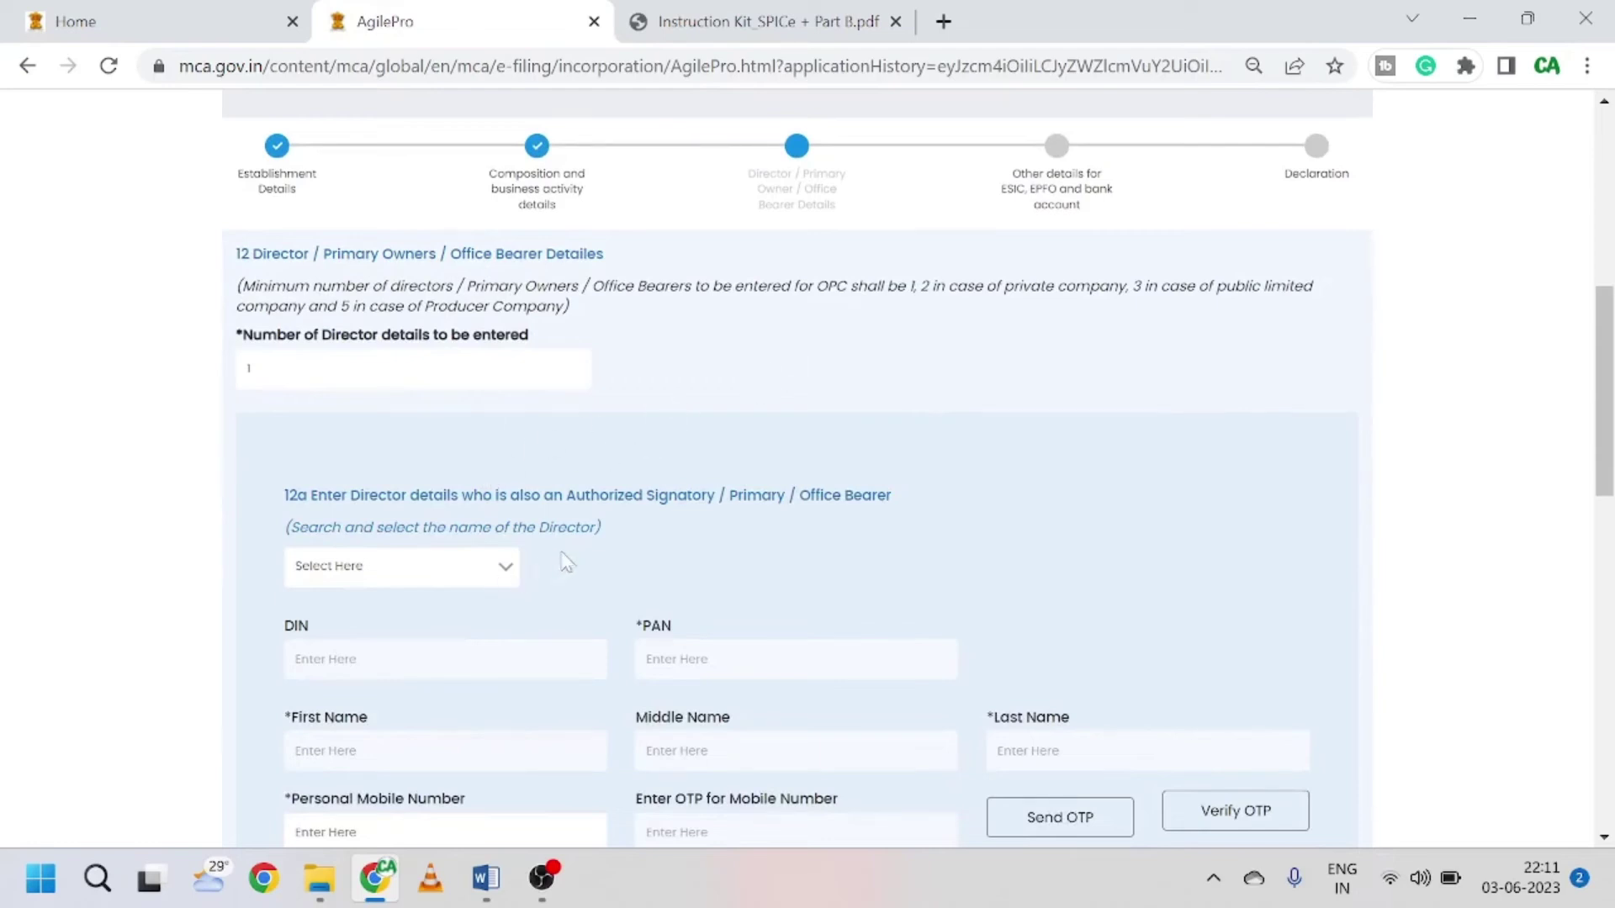
scroll(334, 518, "down", 1)
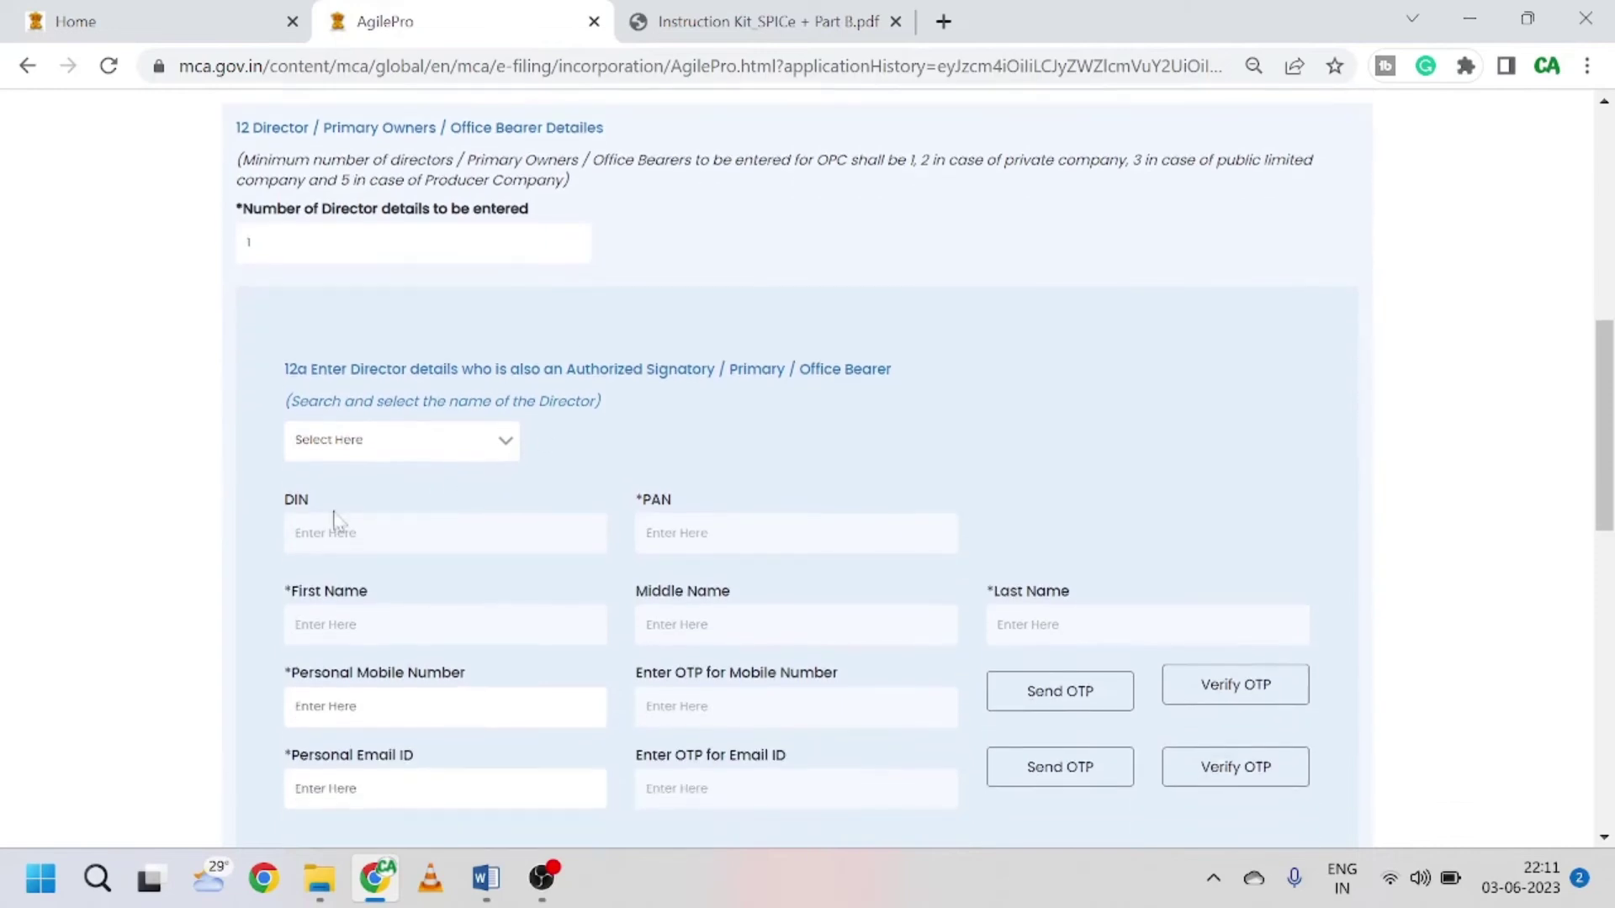
scroll(393, 469, "down", 1)
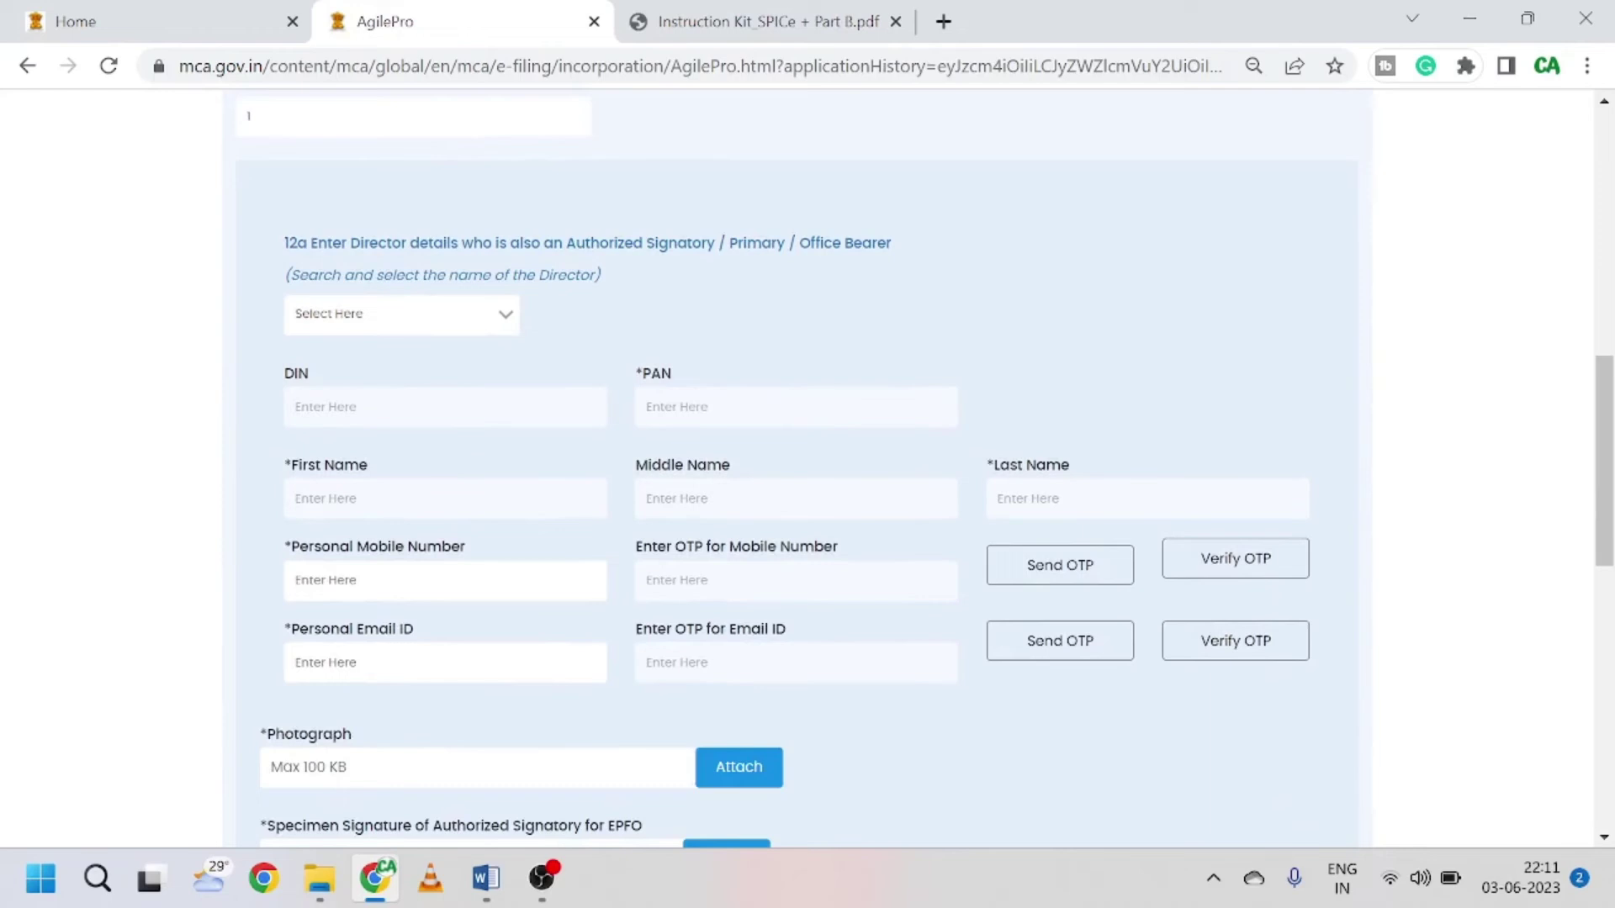
Step: Review the director's mobile, email, photograph and signature fields, then advance to Other details
left_click(295, 580)
left_click(148, 597)
scroll(425, 627, "down", 1)
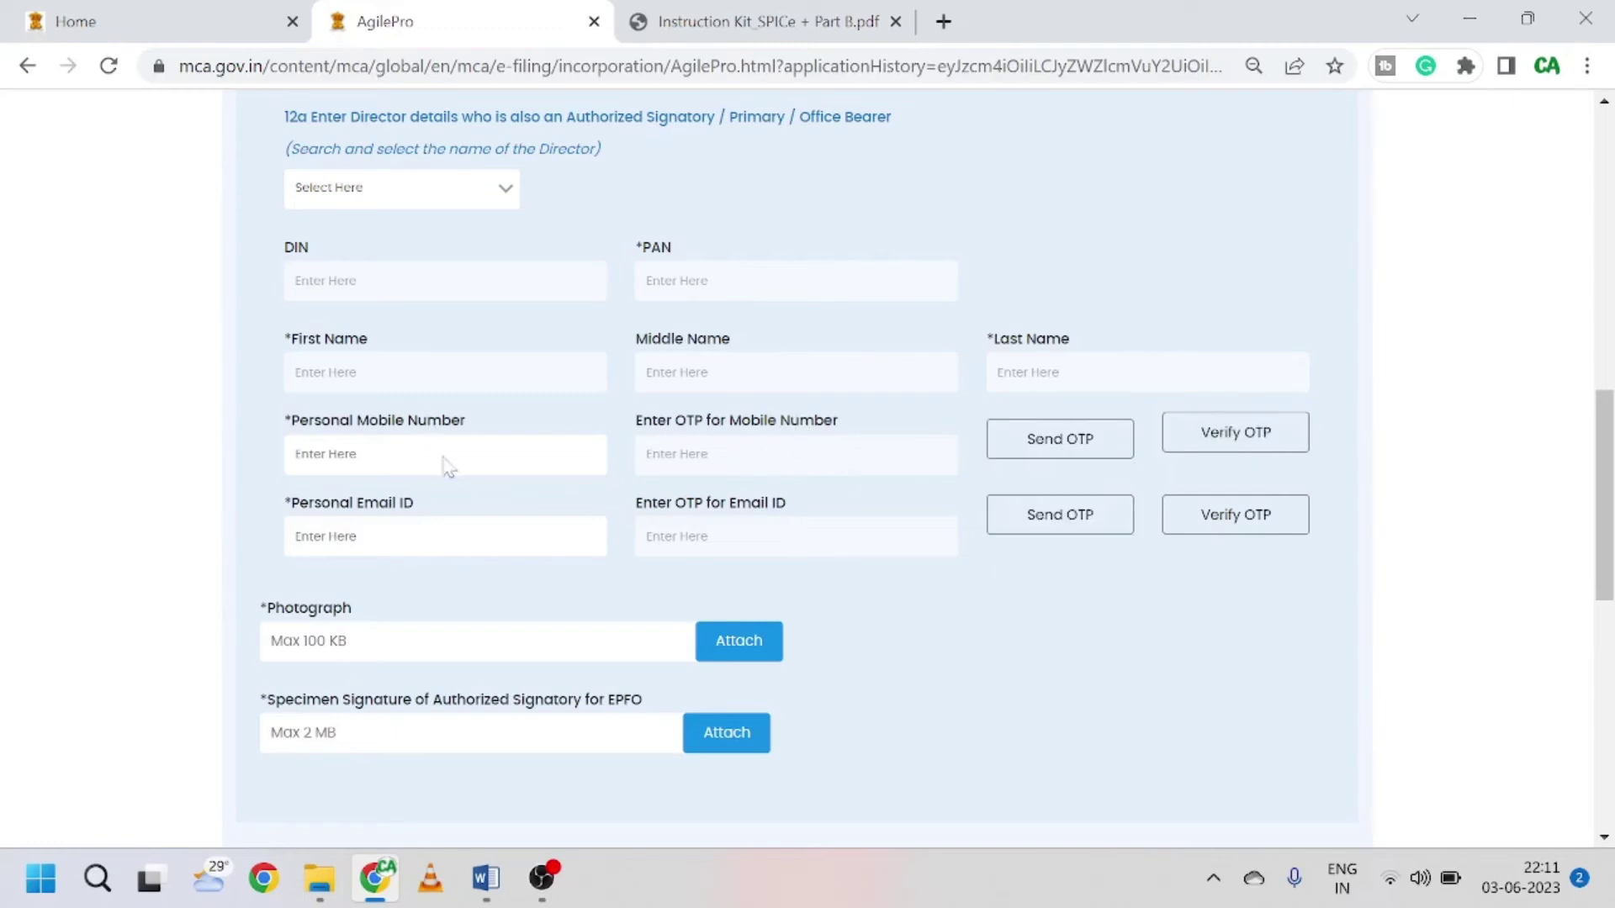
scroll(642, 606, "down", 2)
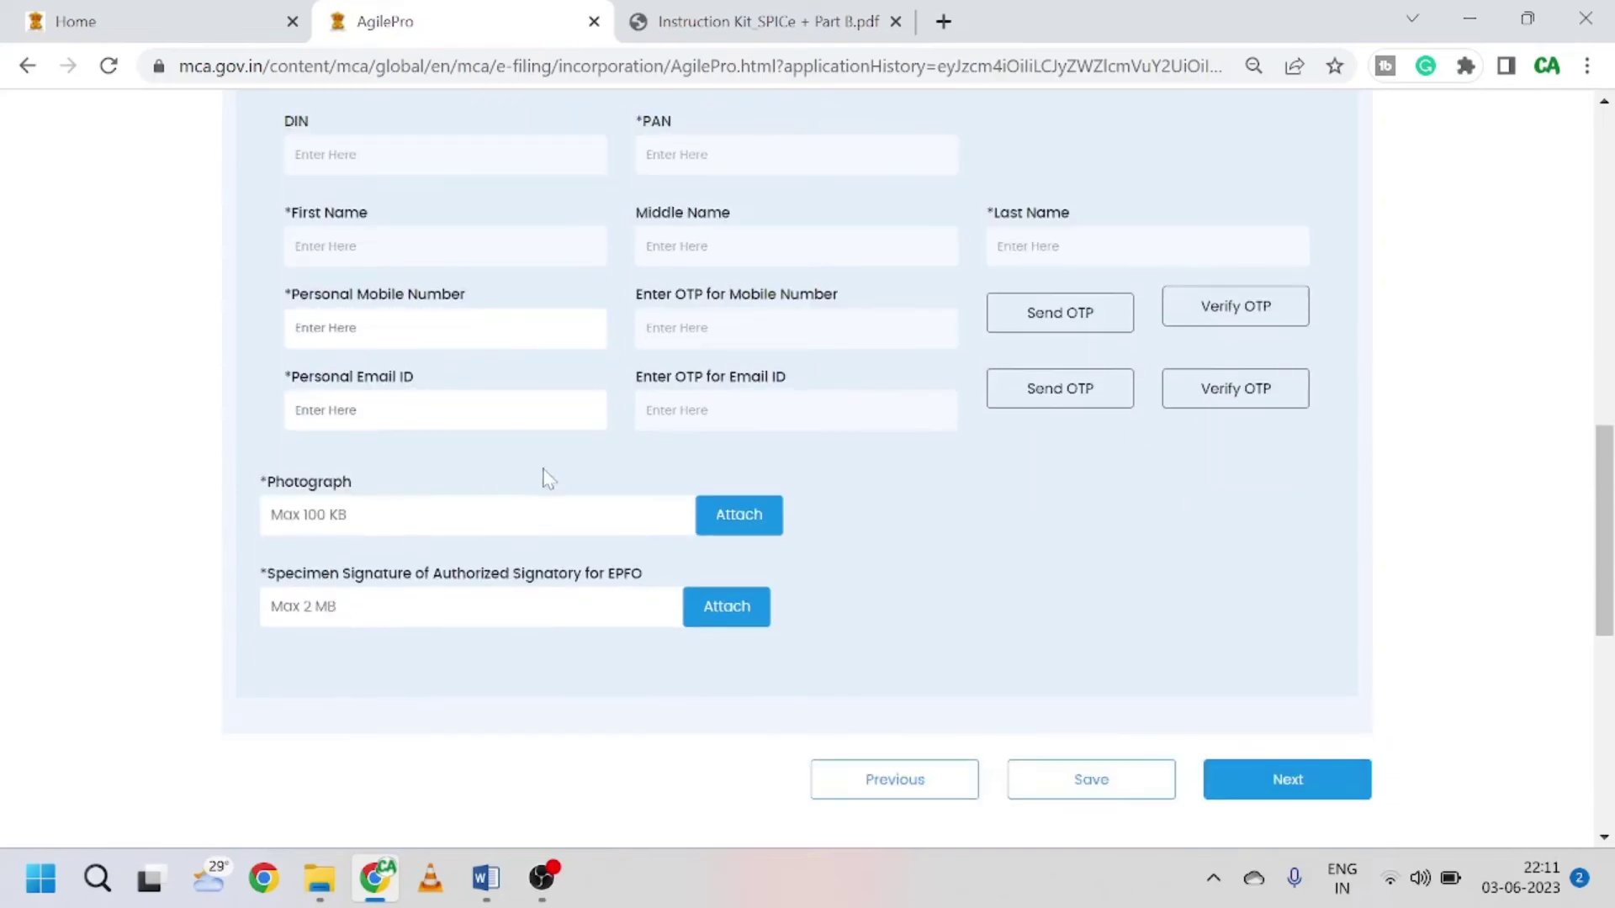
scroll(544, 472, "up", 6)
scroll(551, 477, "down", 7)
scroll(638, 598, "up", 3)
scroll(635, 505, "up", 2)
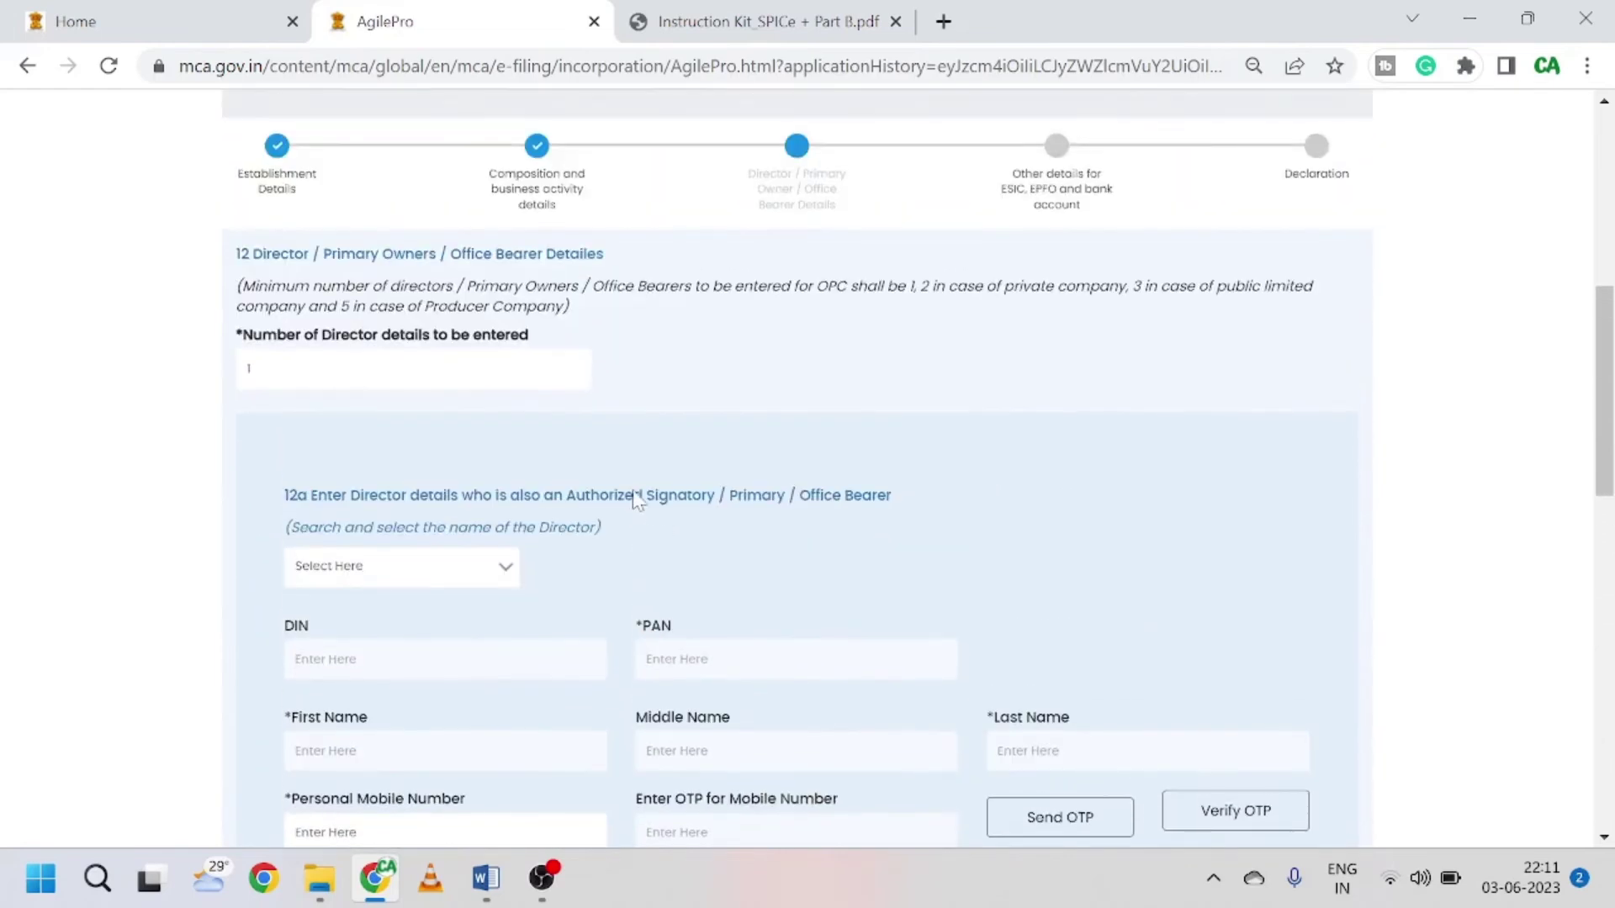
scroll(639, 263, "down", 4)
scroll(639, 263, "up", 4)
scroll(429, 492, "down", 1)
scroll(429, 492, "down", 7)
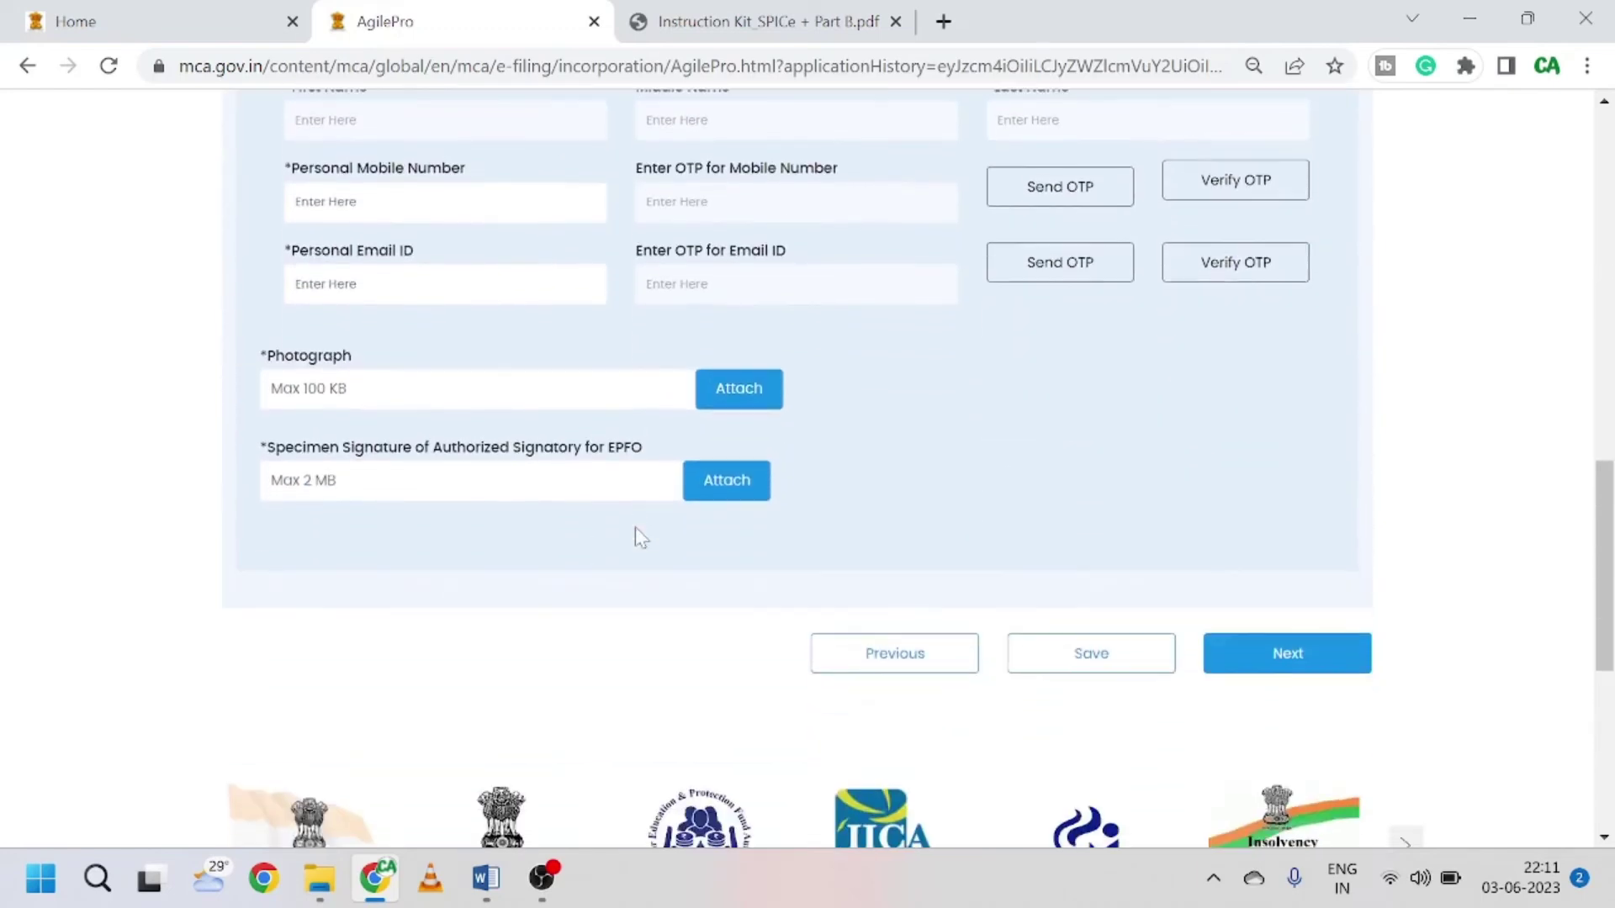
scroll(635, 529, "up", 10)
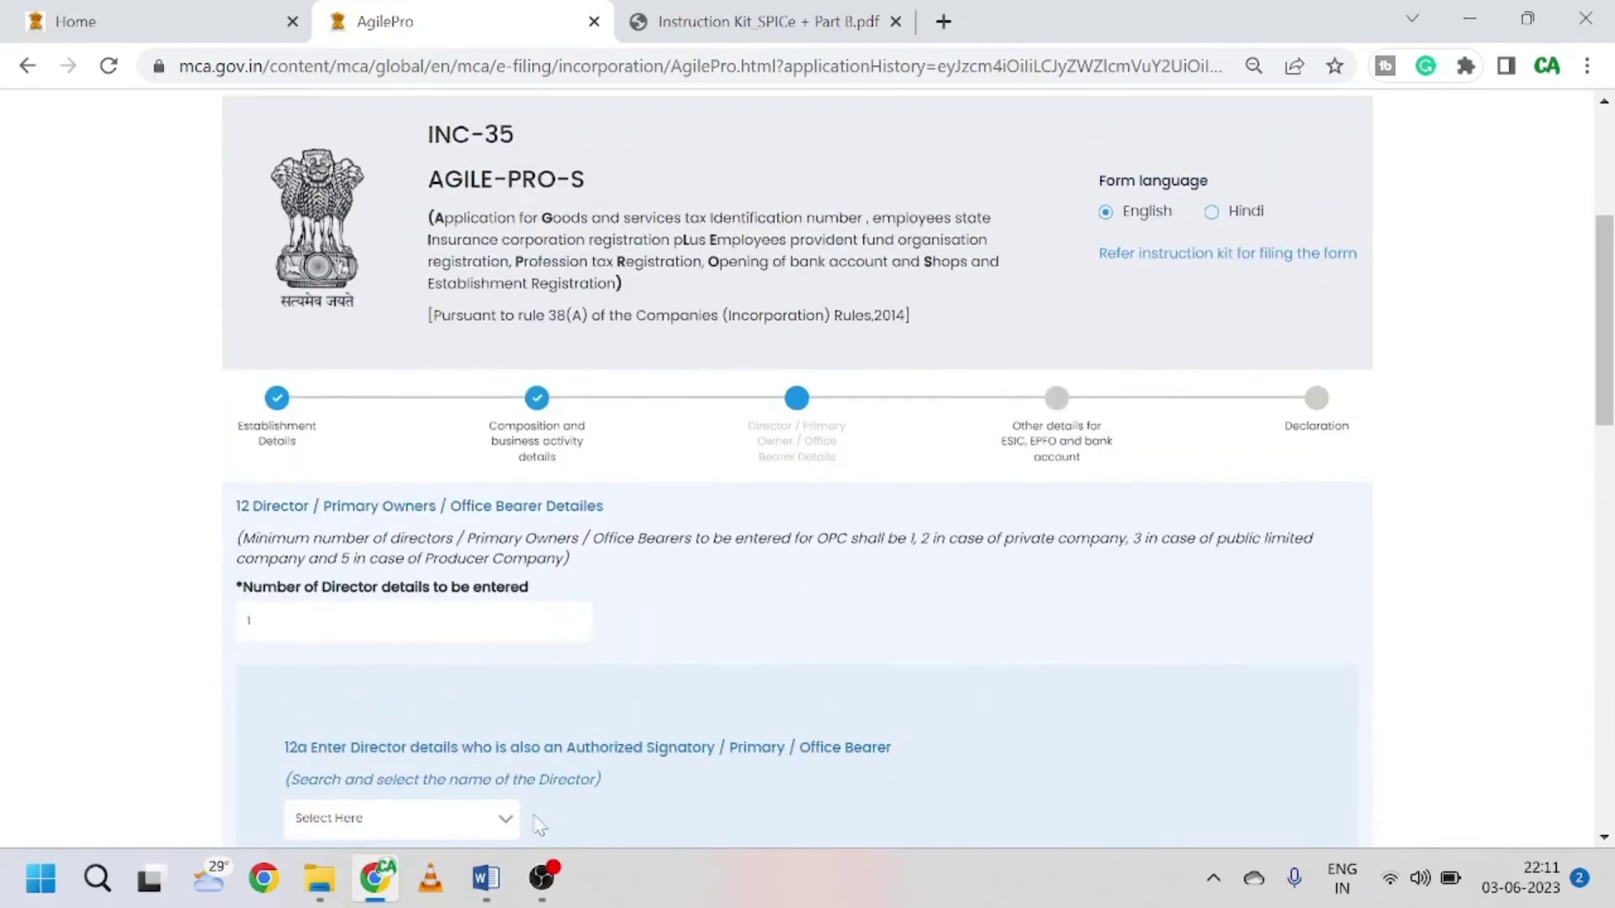
left_click(541, 878)
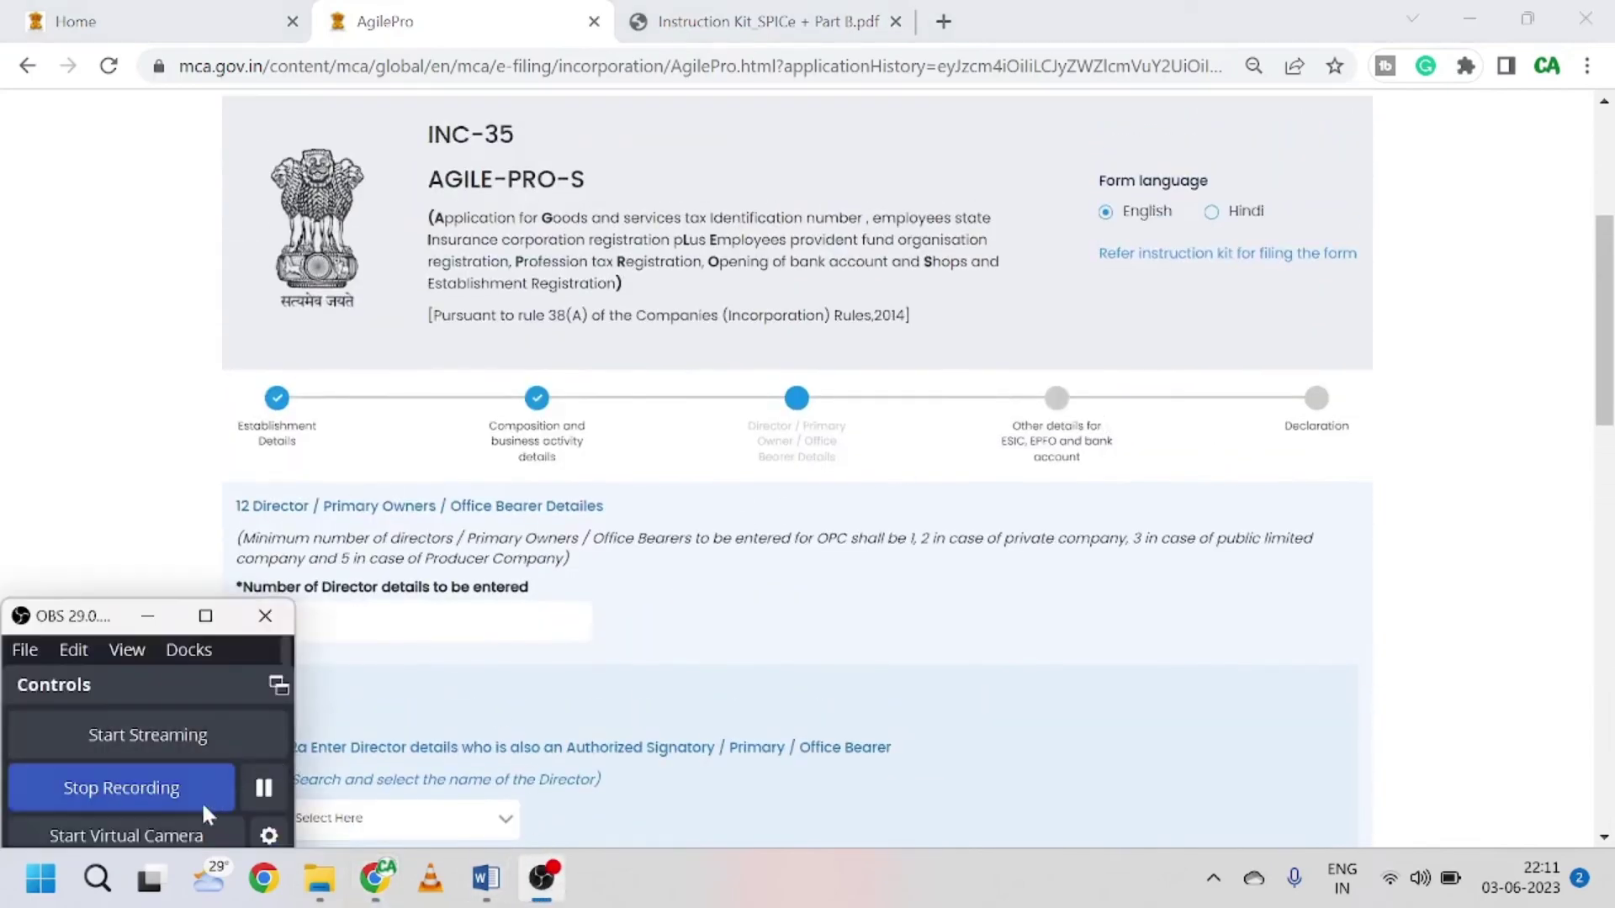
left_click(280, 792)
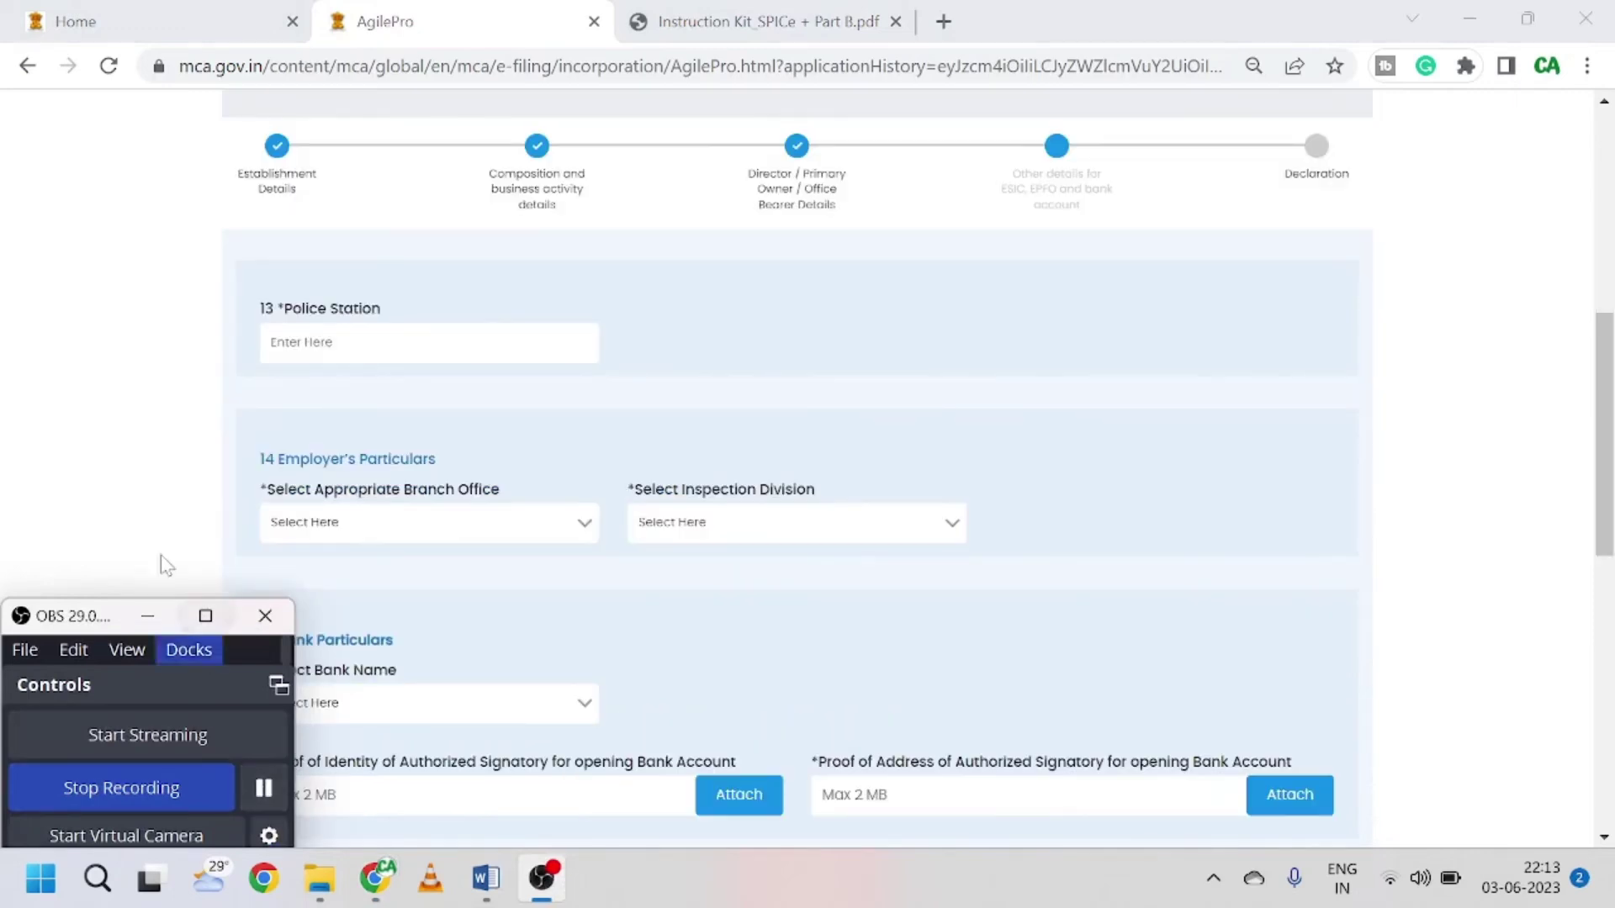
Step: Enter 'delhi police' as the Police Station
left_click(126, 482)
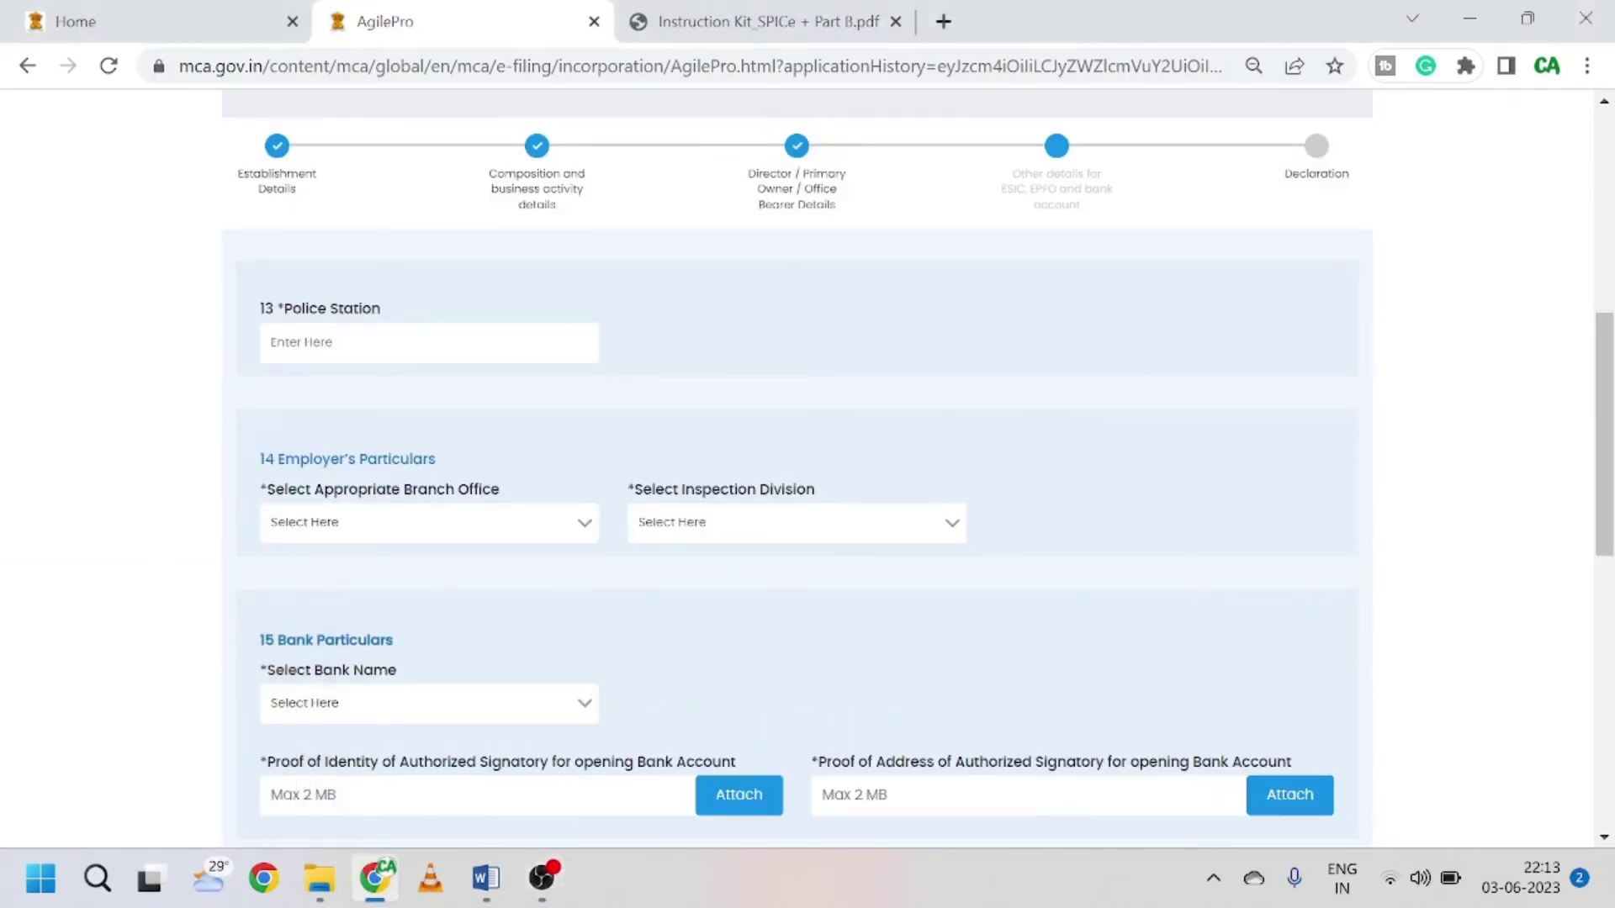
scroll(706, 319, "down", 1)
scroll(925, 211, "up", 1)
type("delh")
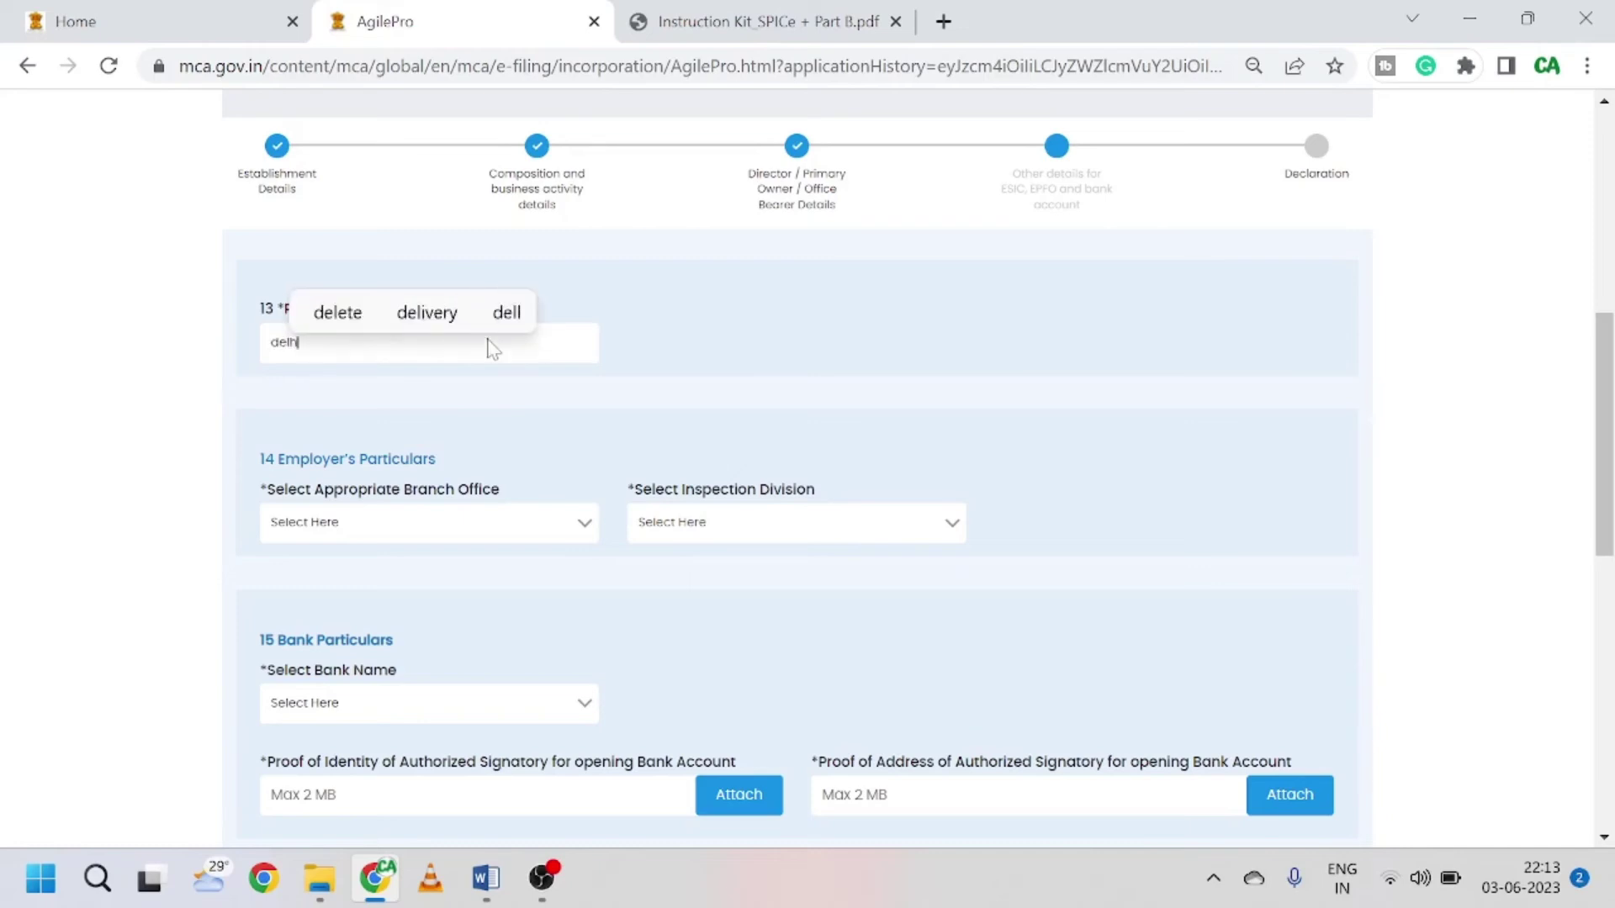
type("i ")
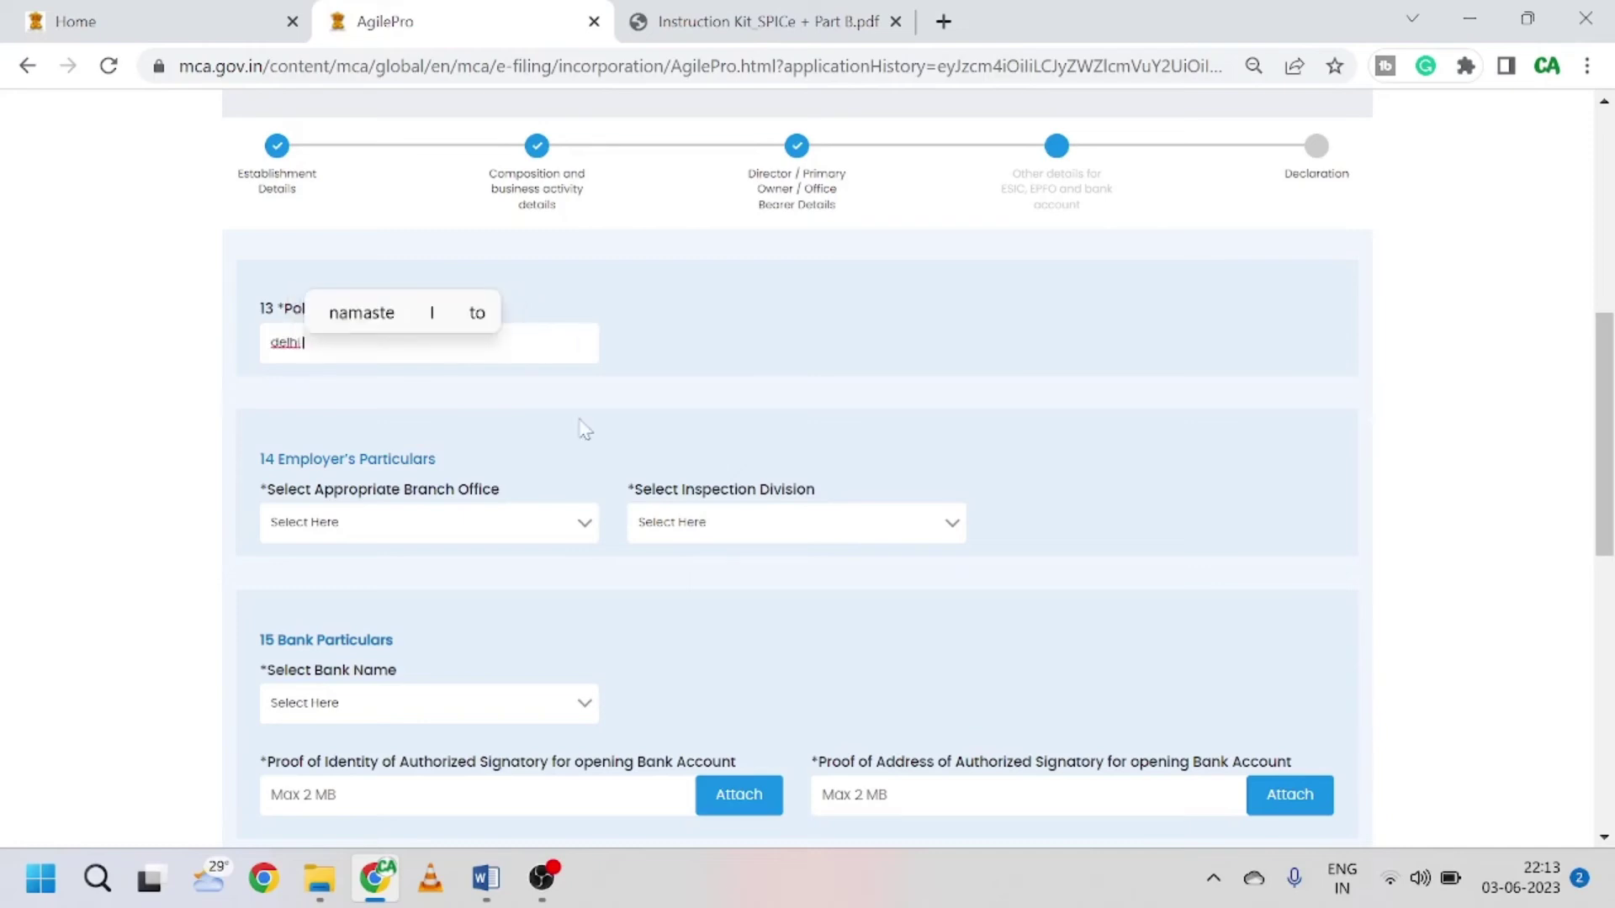
type("police")
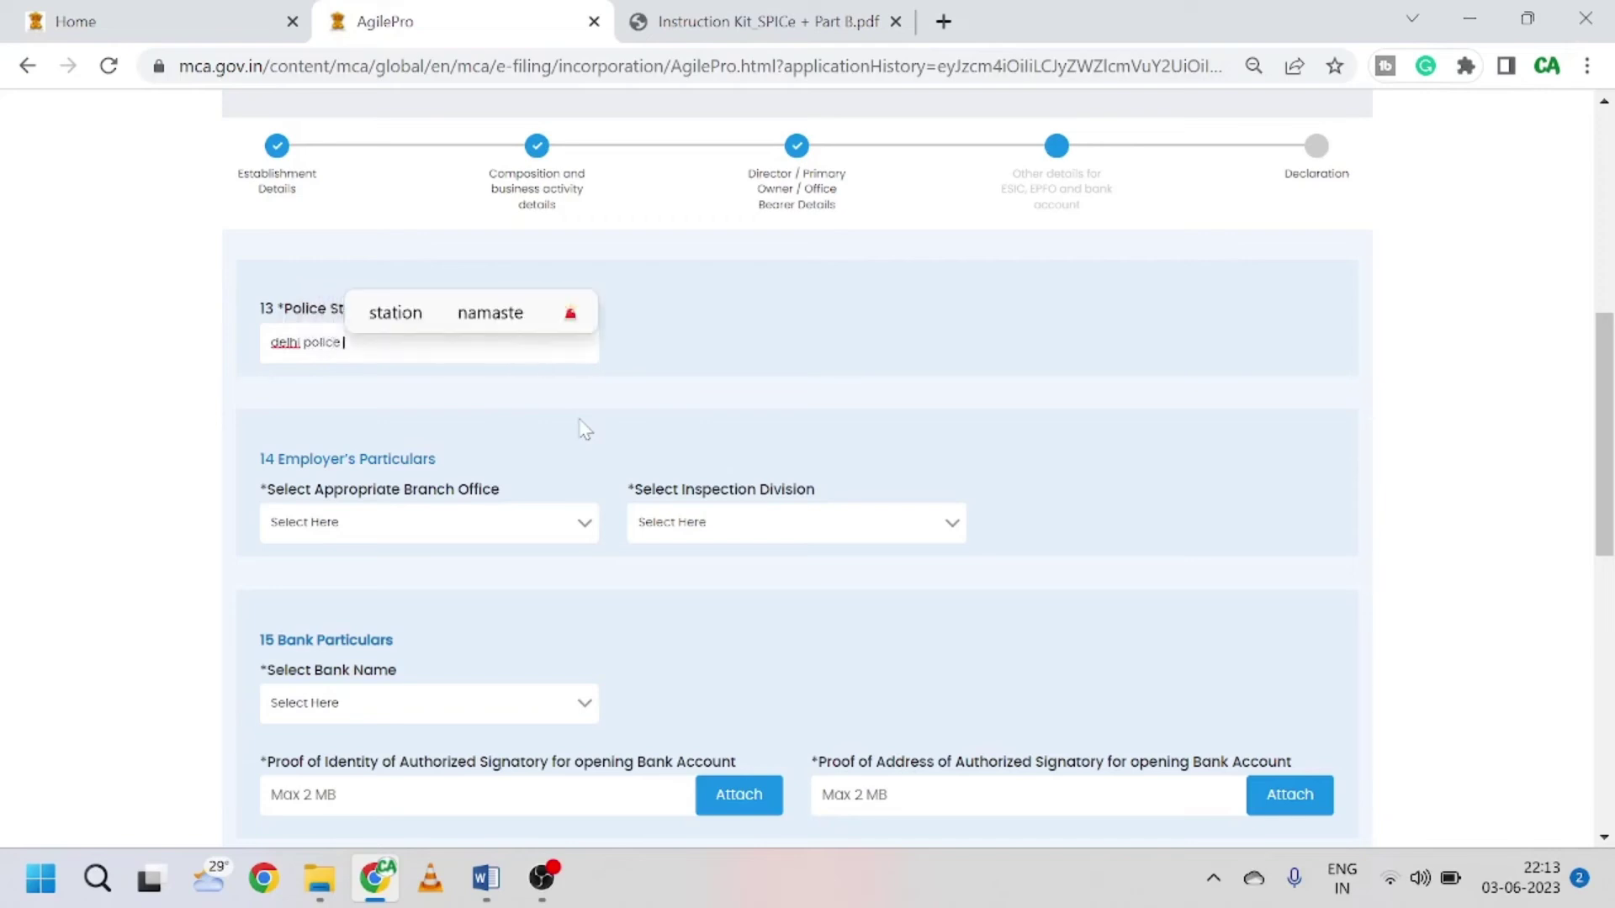
left_click(655, 392)
scroll(547, 388, "down", 2)
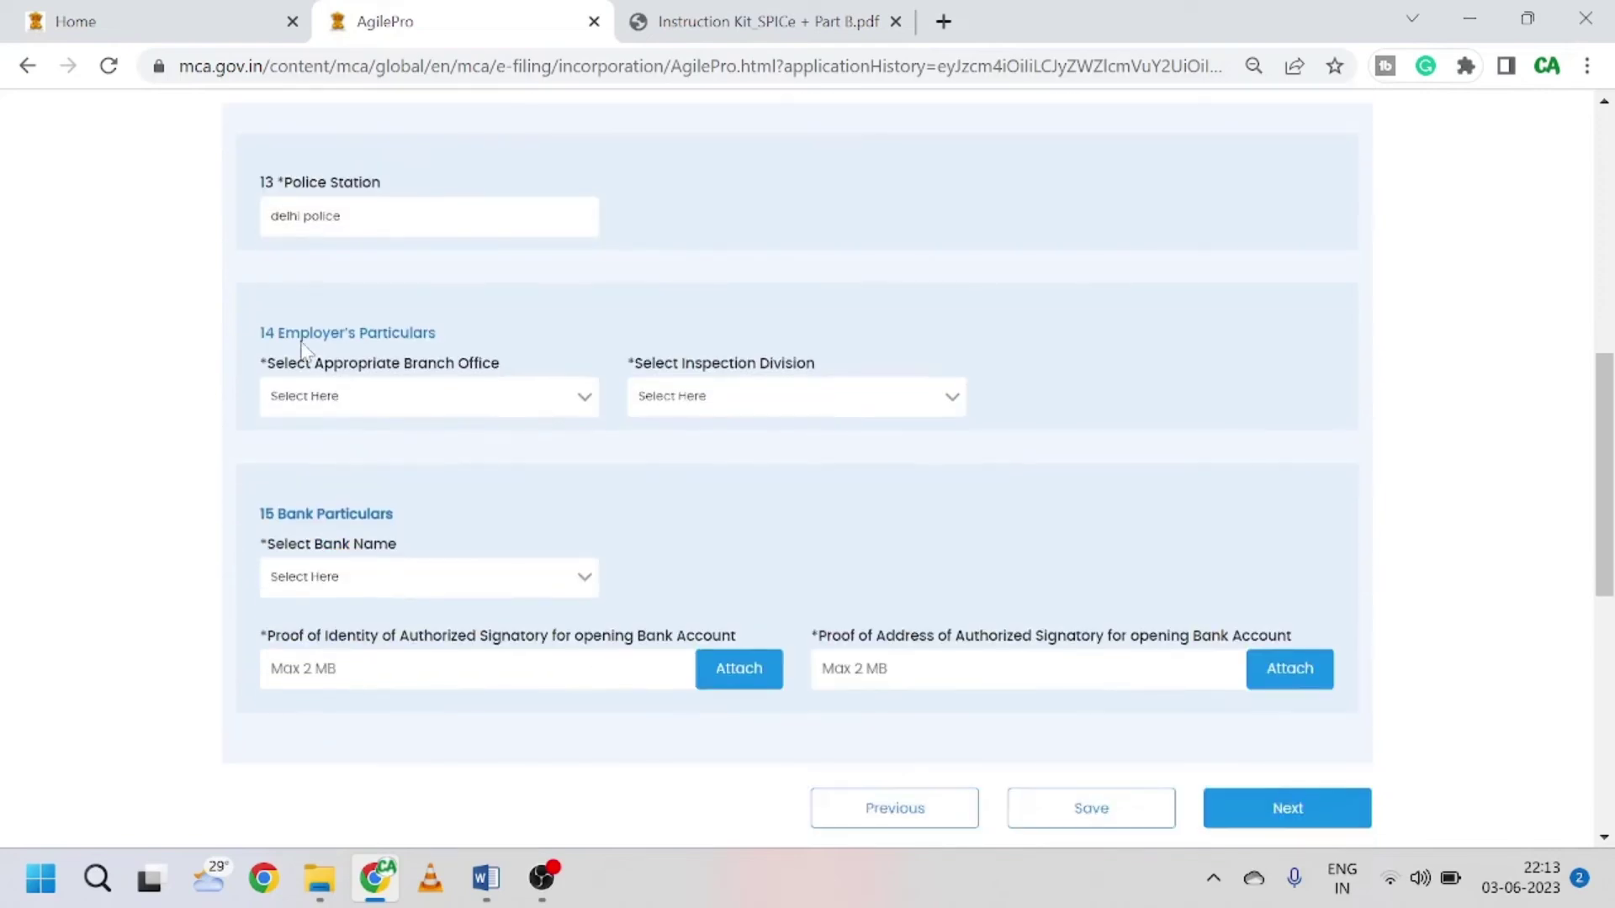
Step: Select BO - Shahdara (Shahdara) as branch office and Inspection Division 47
left_click(407, 412)
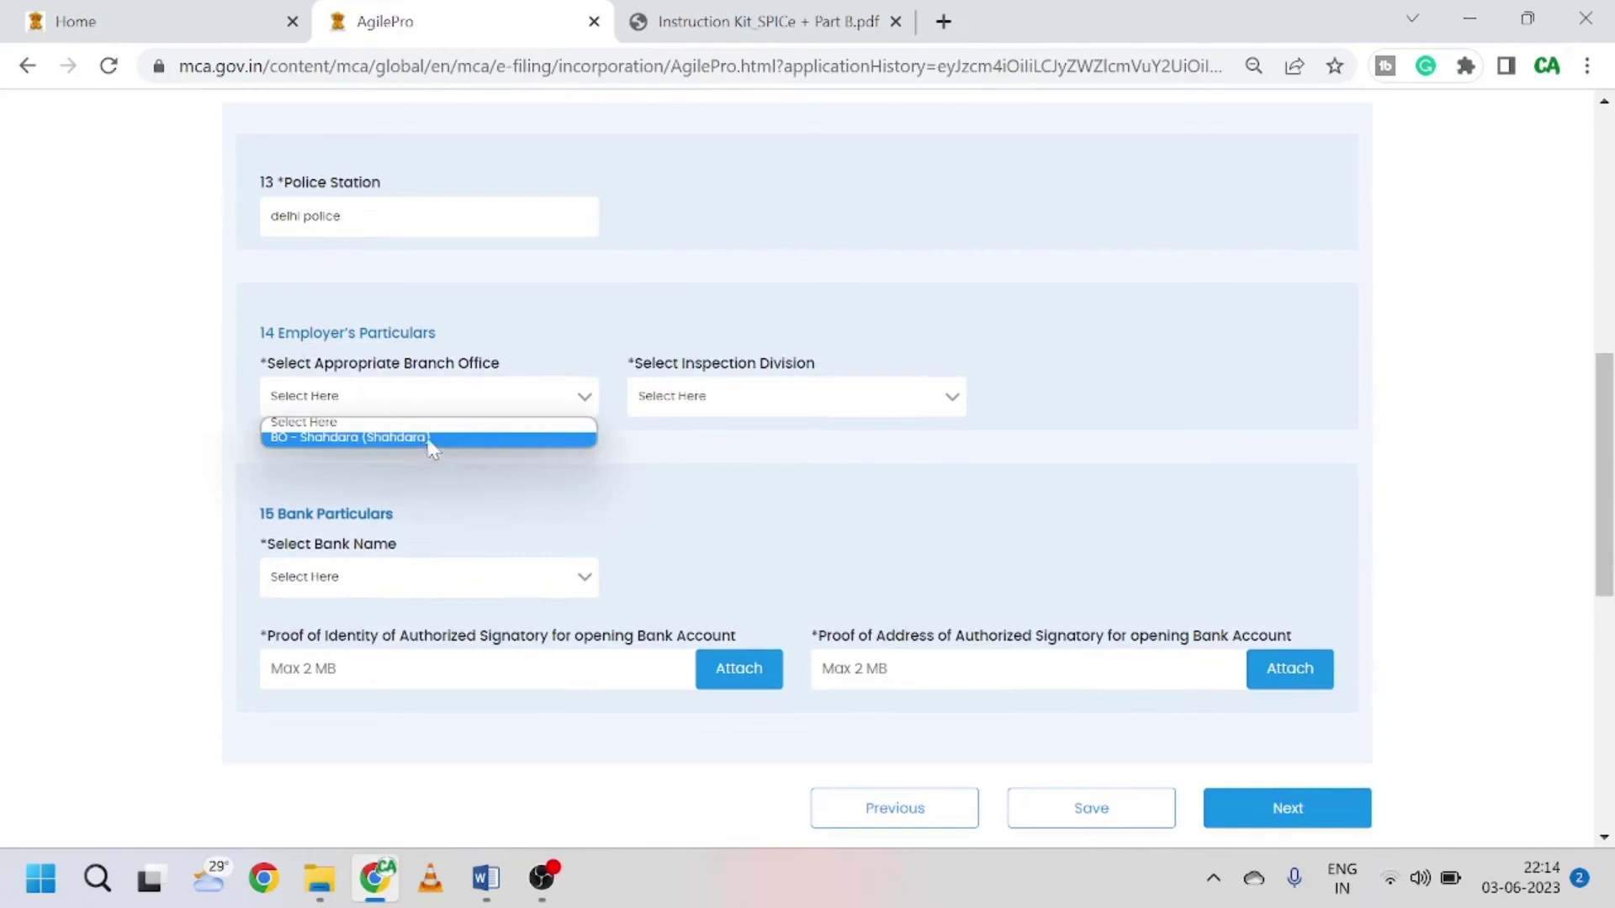
left_click(432, 438)
left_click(857, 400)
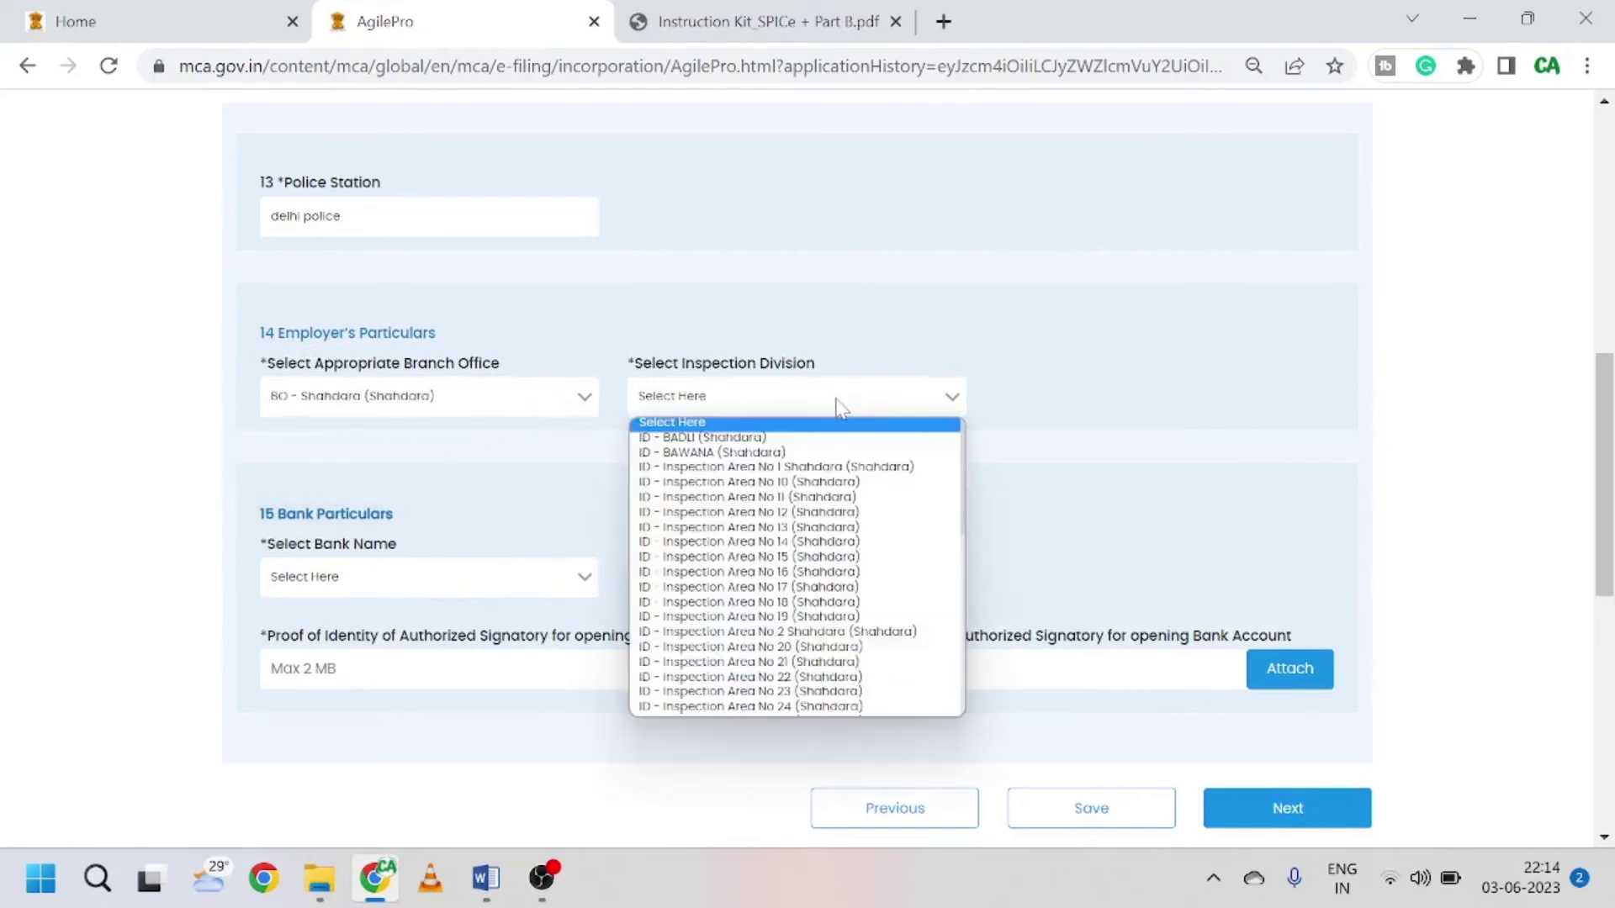
scroll(792, 576, "down", 5)
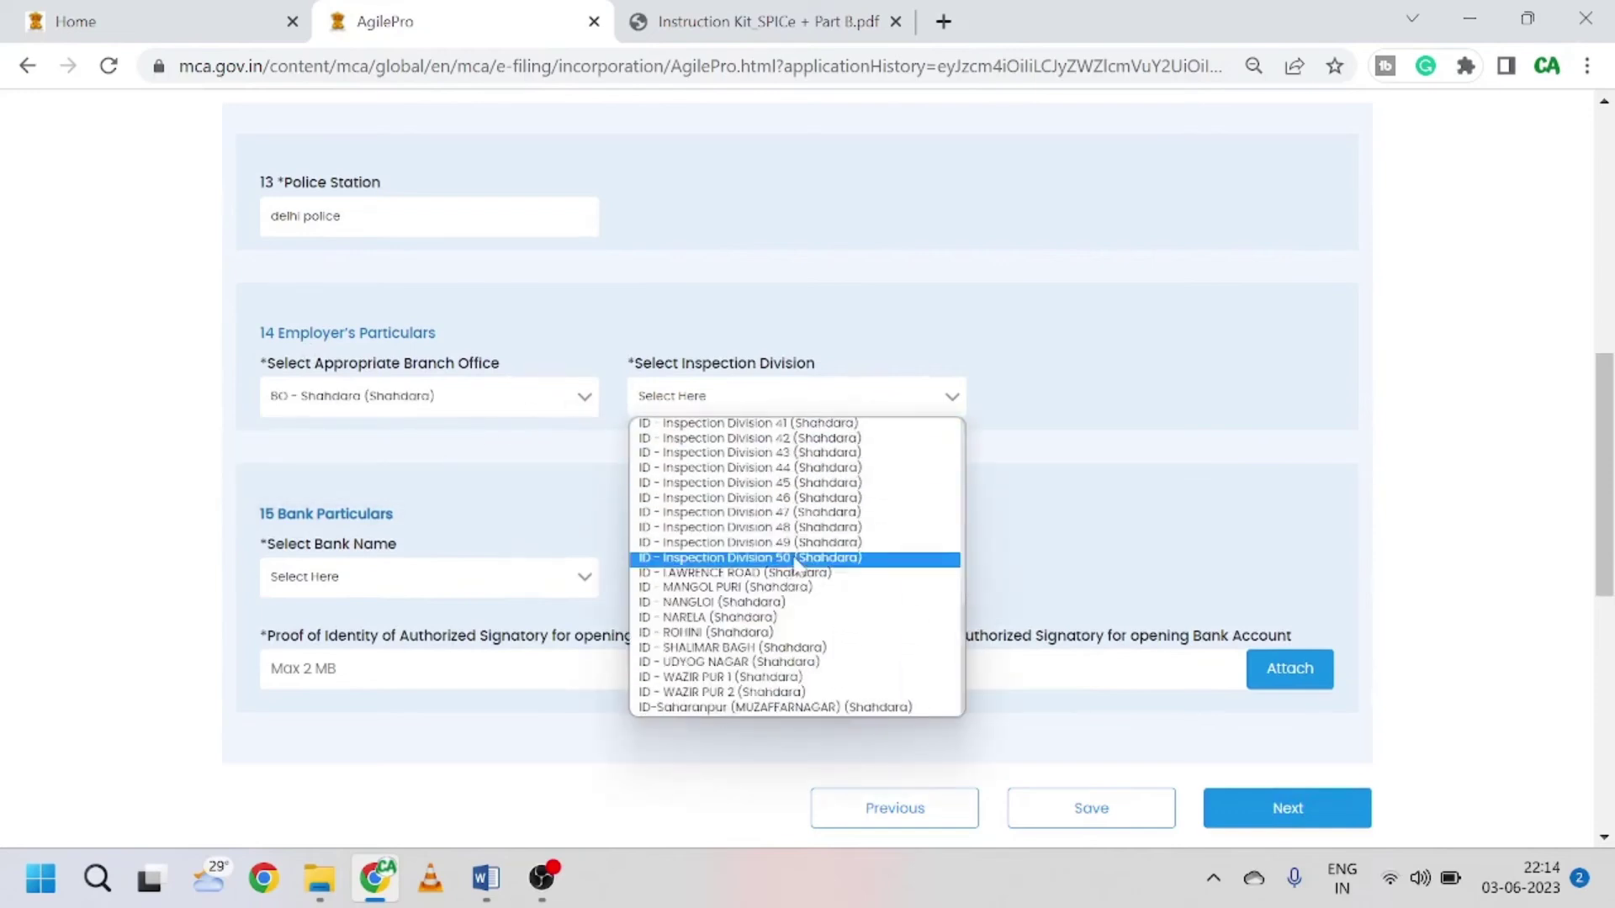
left_click(805, 519)
scroll(602, 458, "down", 1)
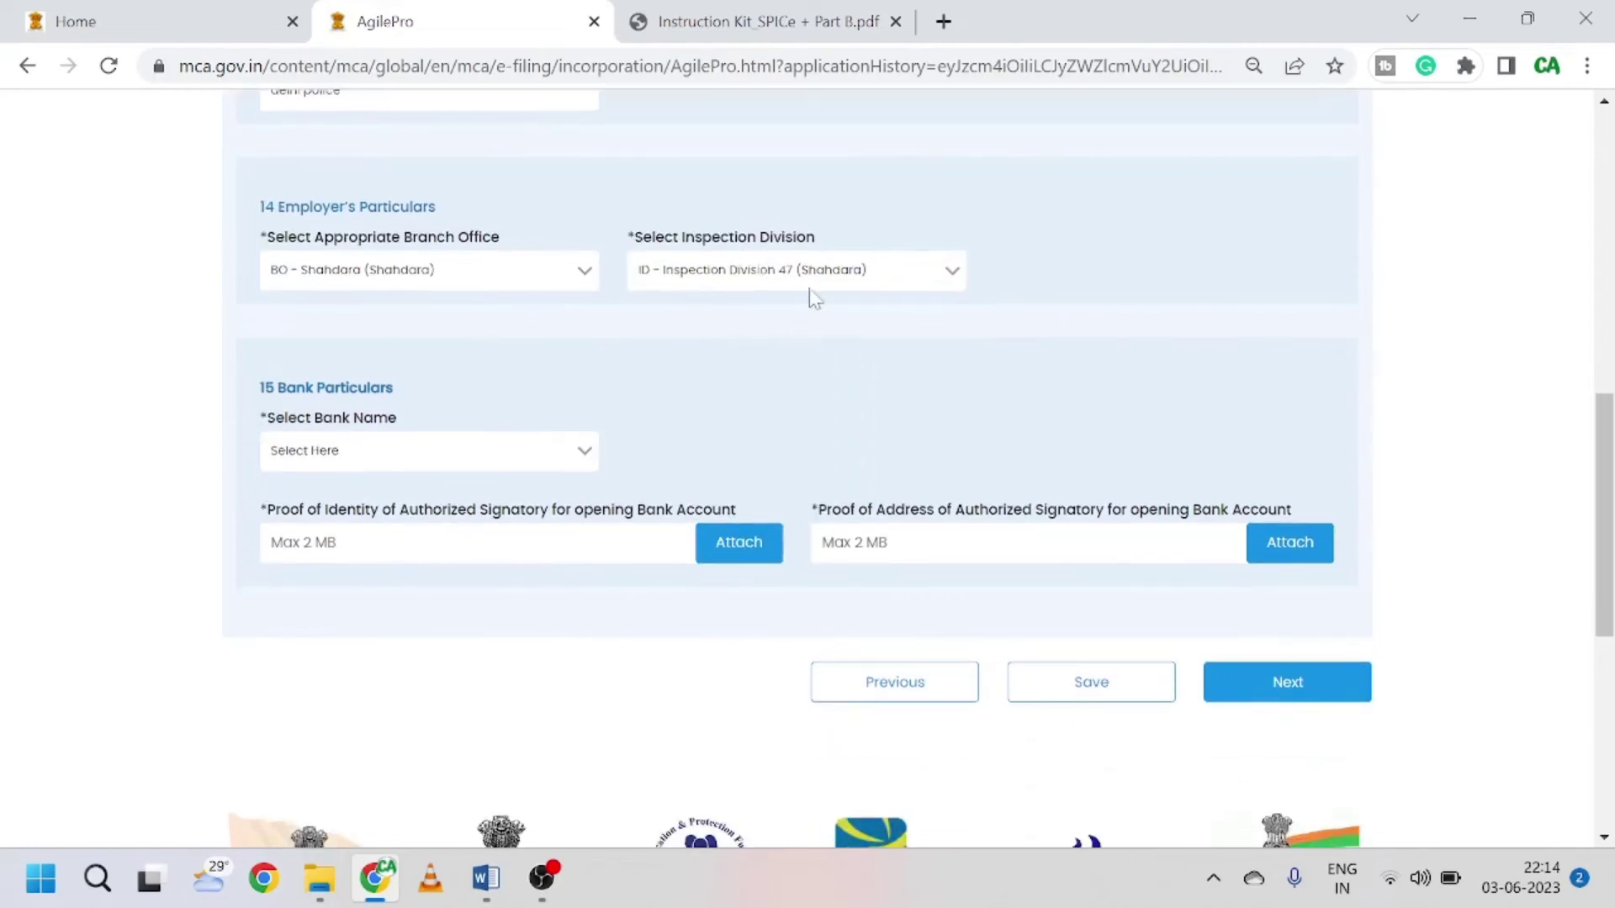
left_click(810, 284)
scroll(782, 492, "up", 5)
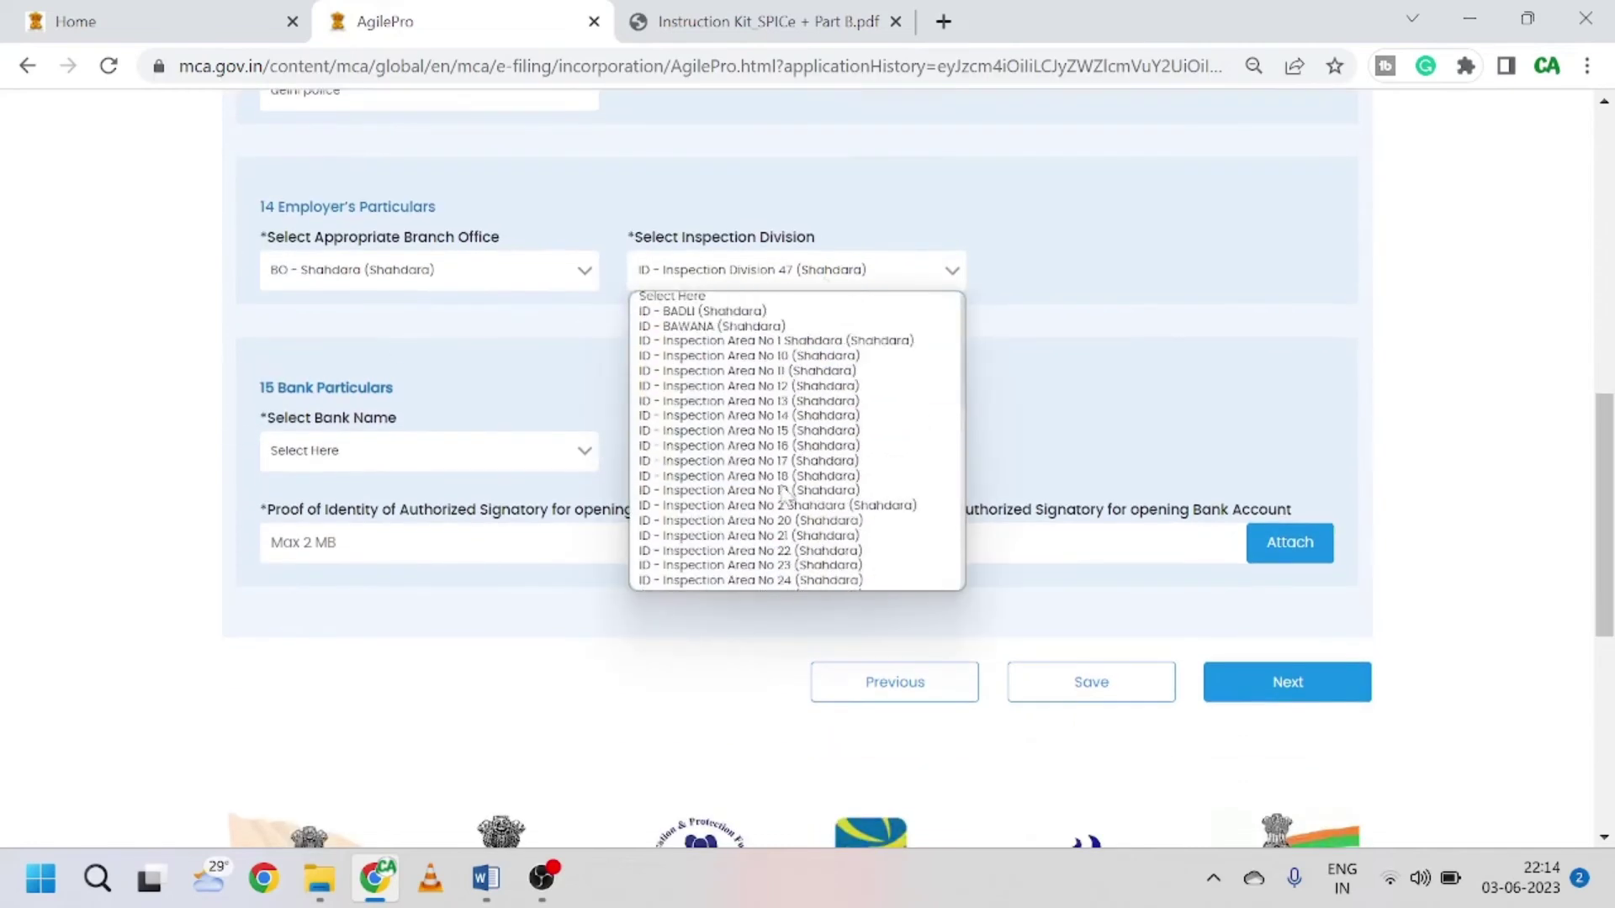
scroll(782, 492, "down", 5)
left_click(1102, 379)
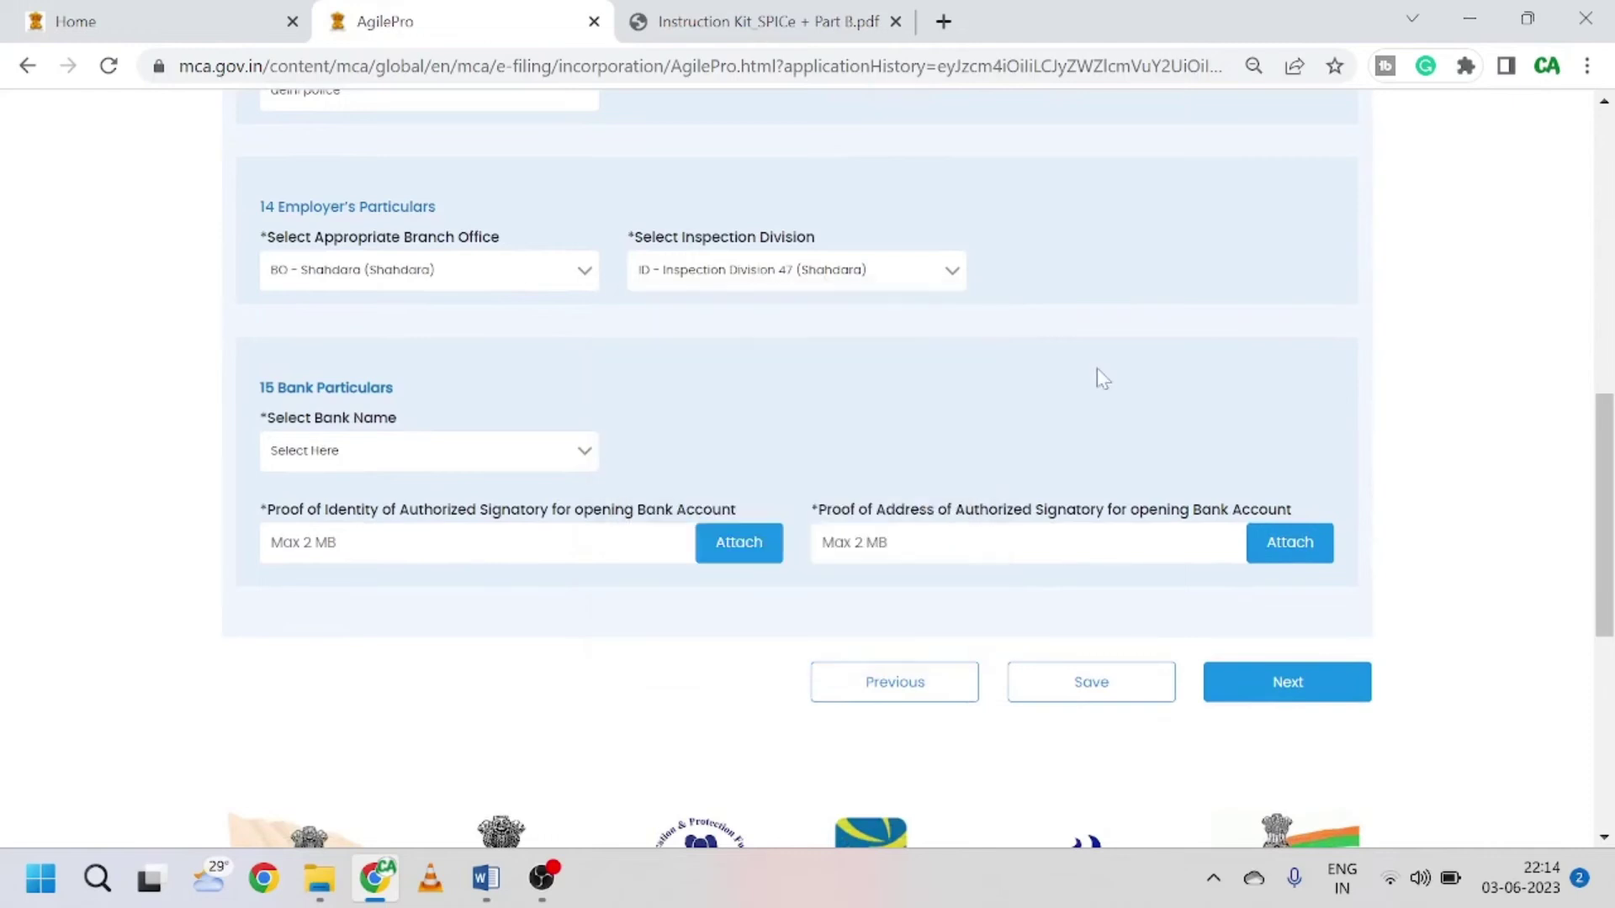
Step: Choose ICICI Bank as the bank name
left_click(502, 460)
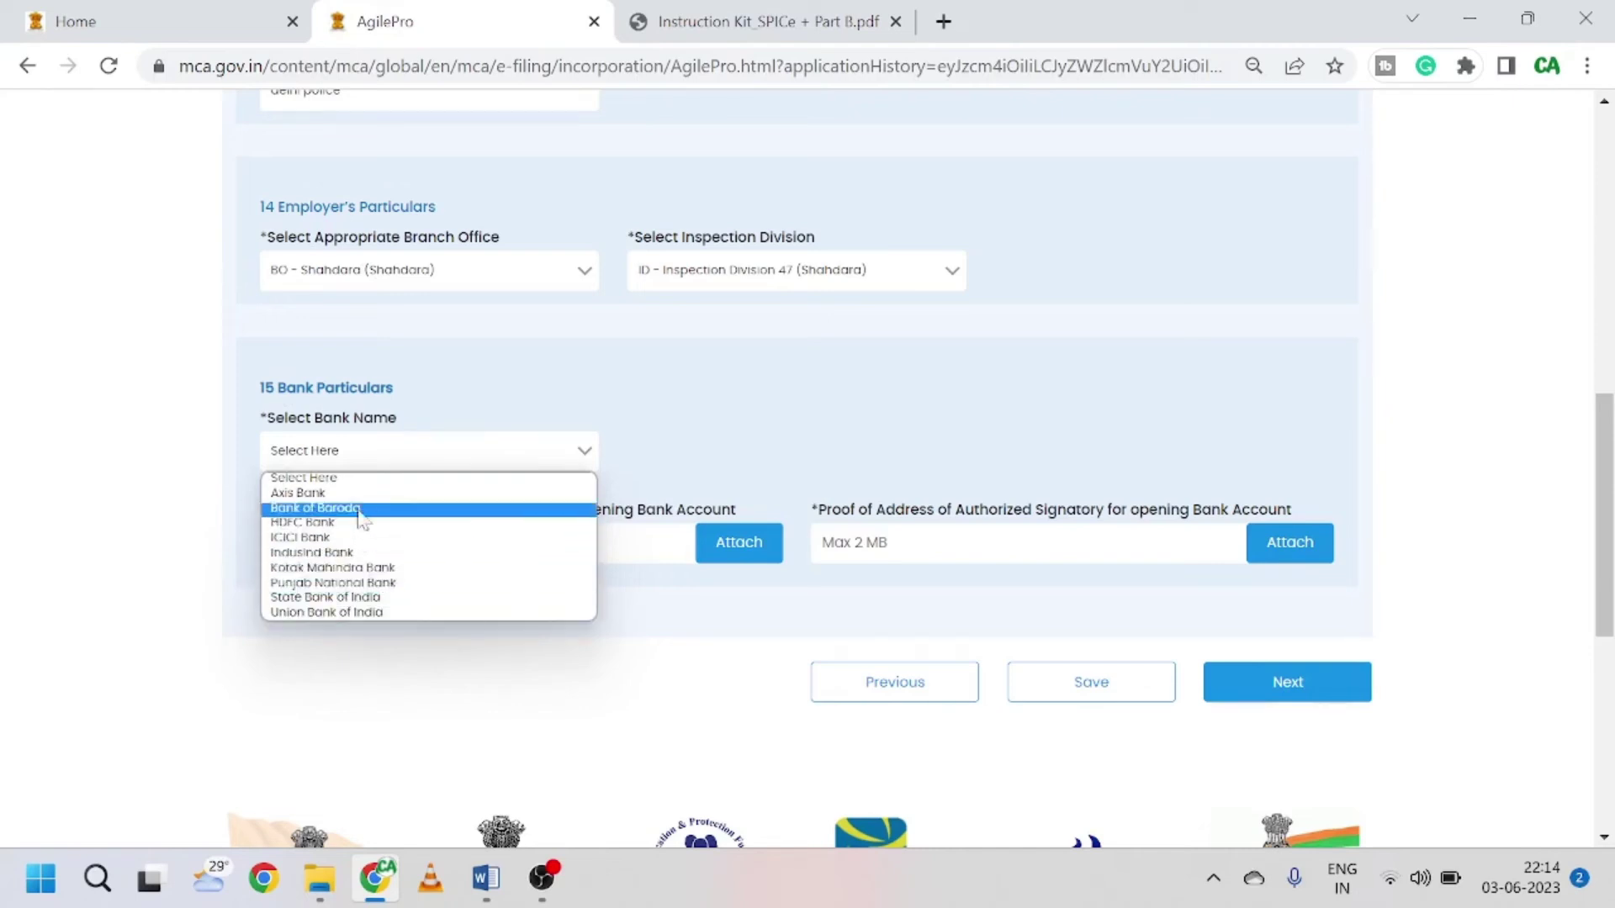
left_click(380, 538)
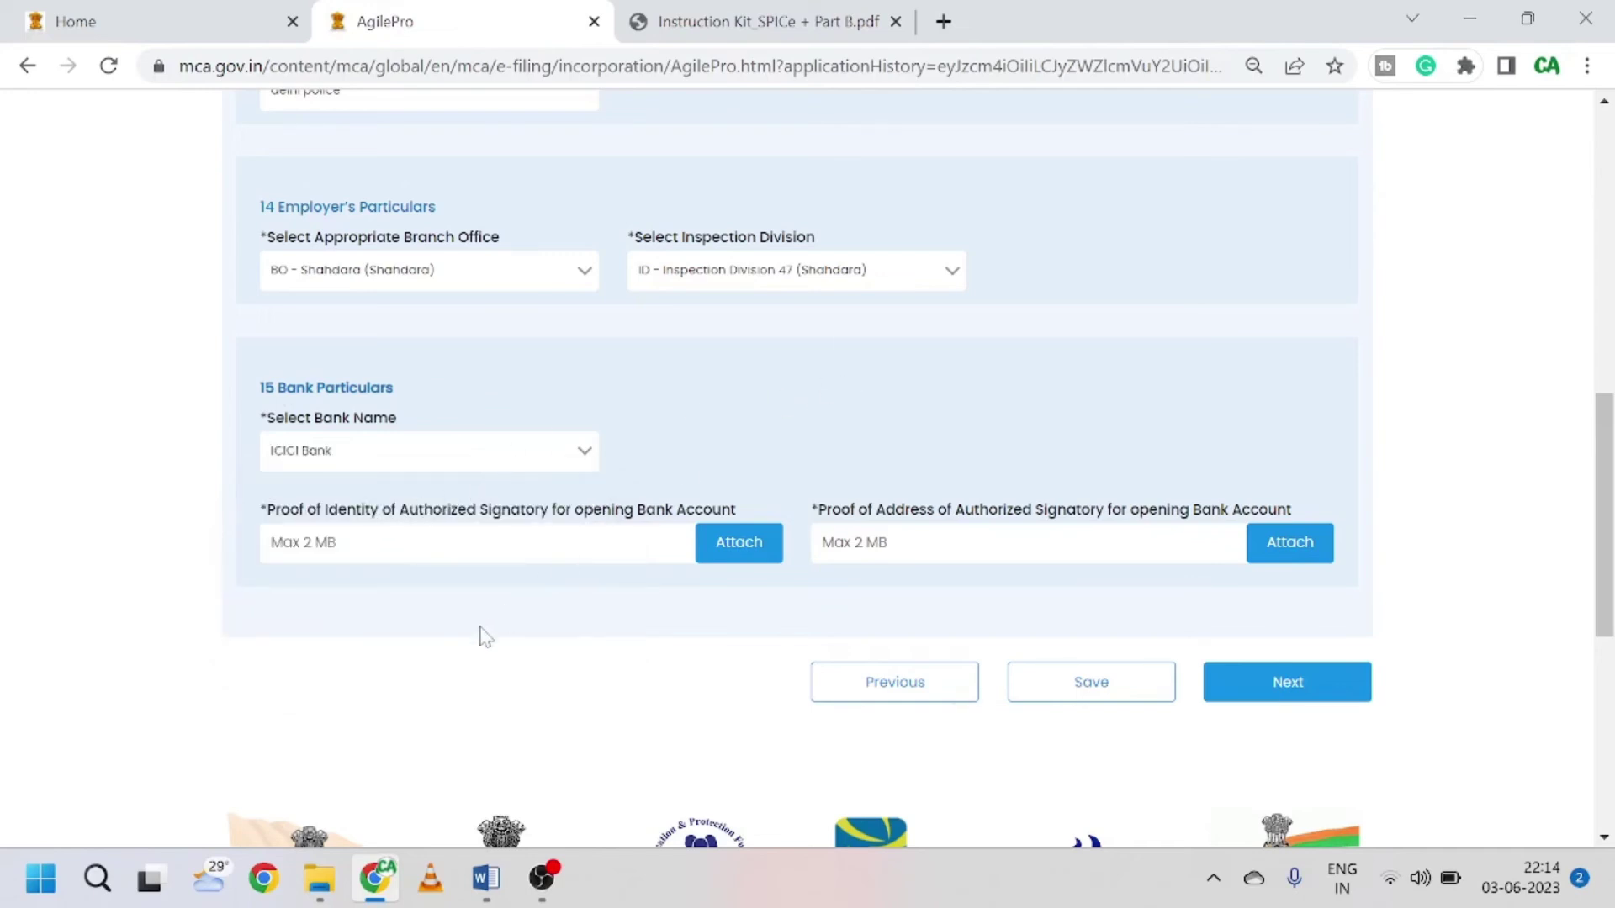
scroll(479, 635, "down", 2)
scroll(480, 635, "up", 2)
Step: Attach Aadhar Director.pdf as the signatory's proof of identity and proof of address
left_click(724, 548)
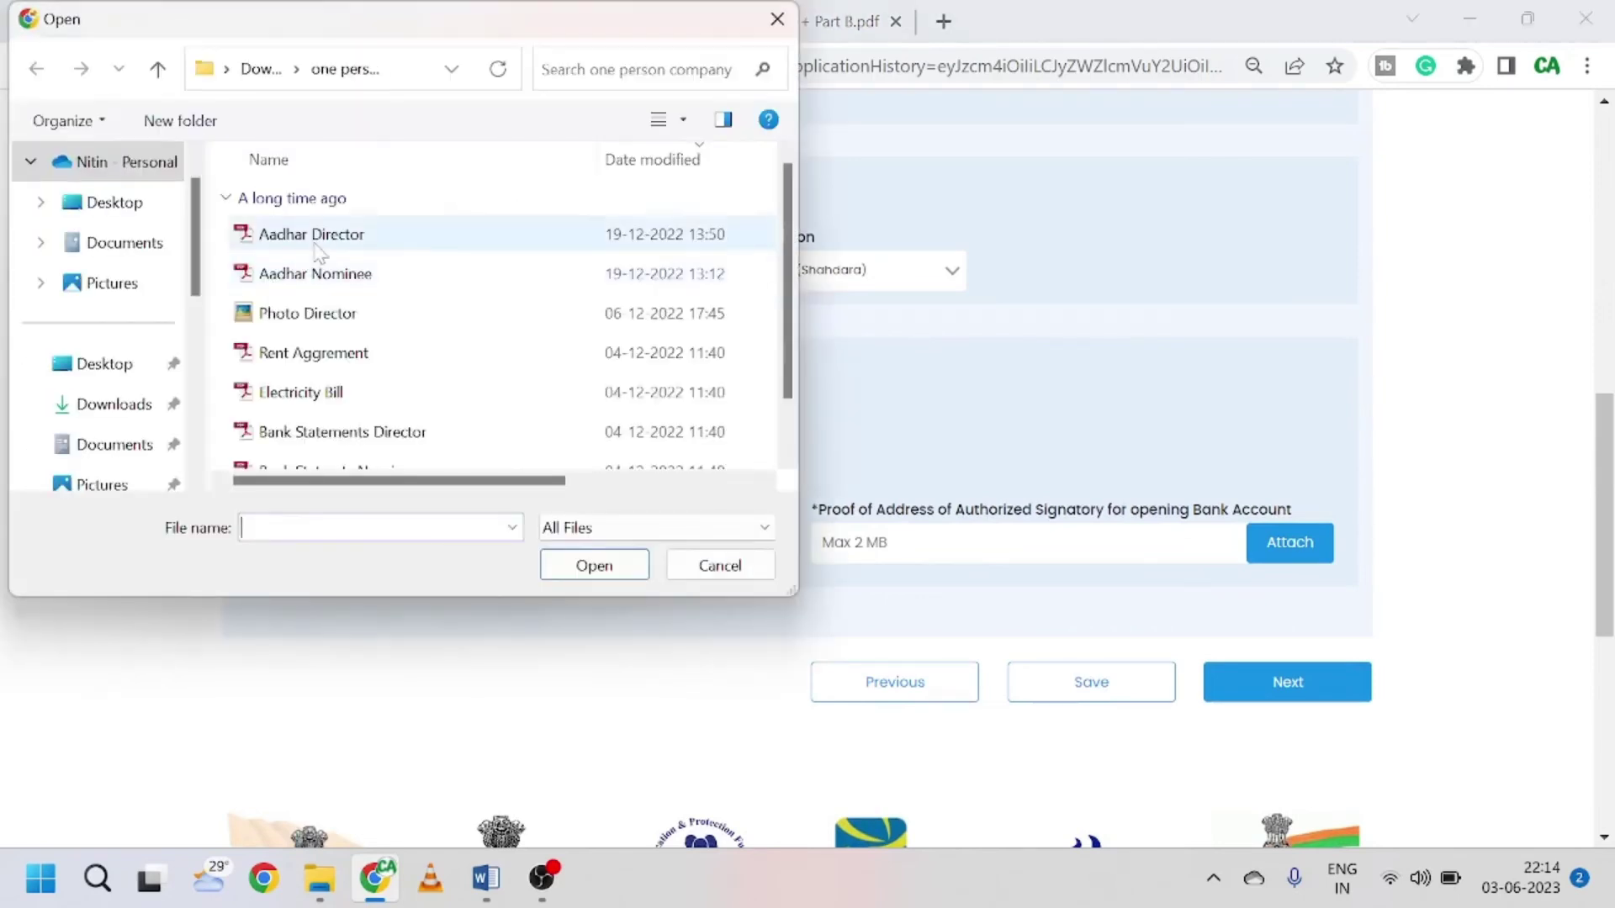
left_click(317, 246)
left_click(619, 575)
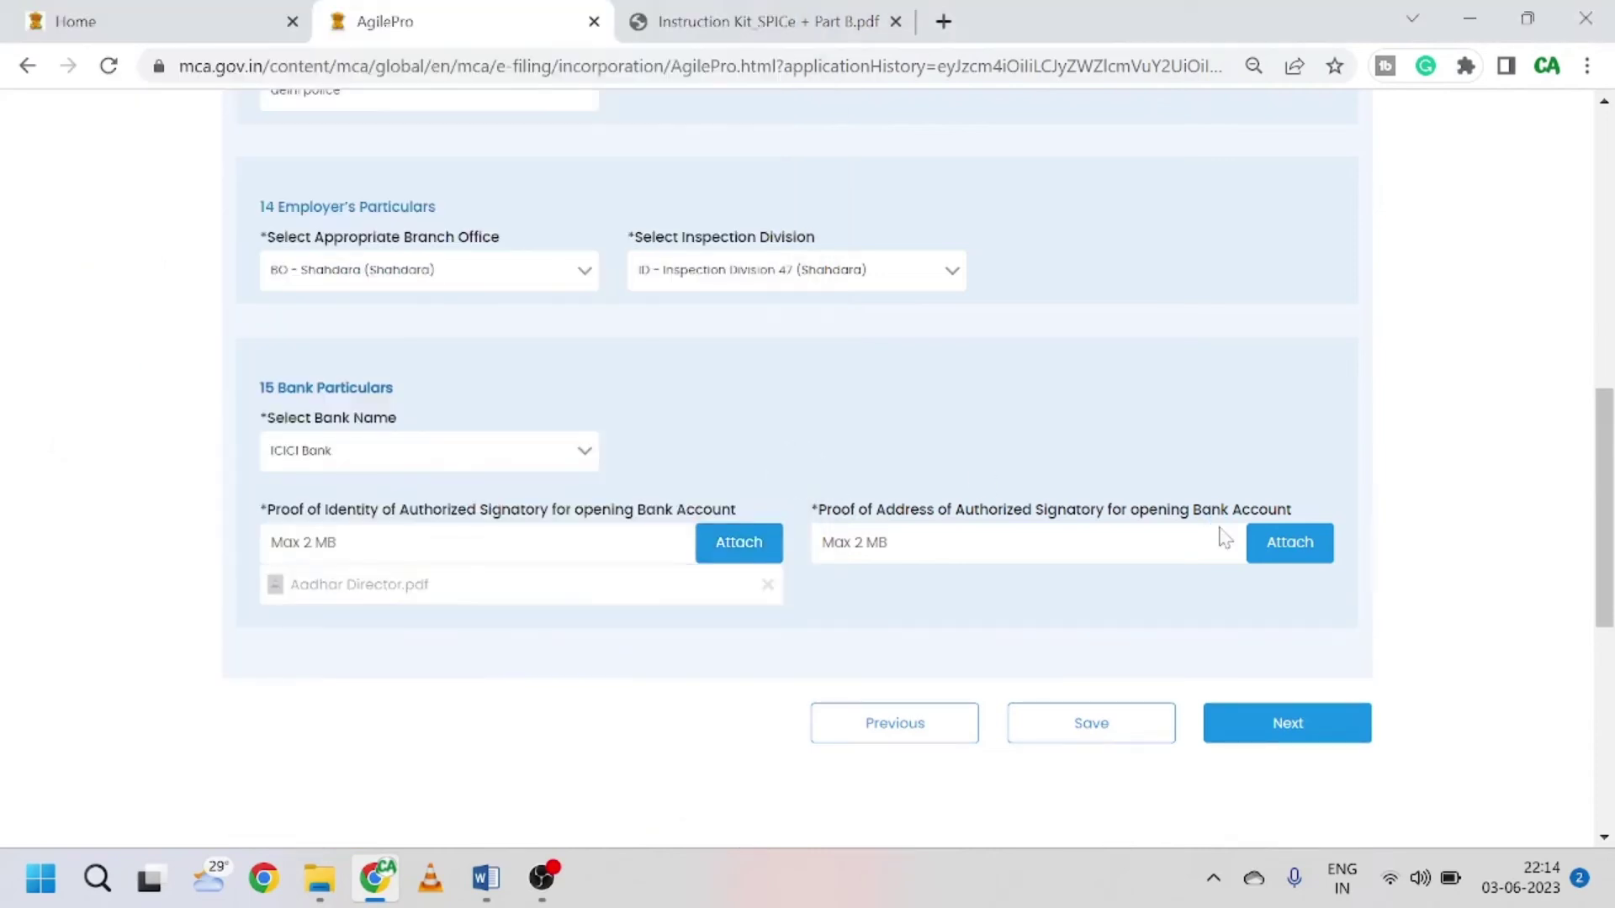
left_click(1316, 559)
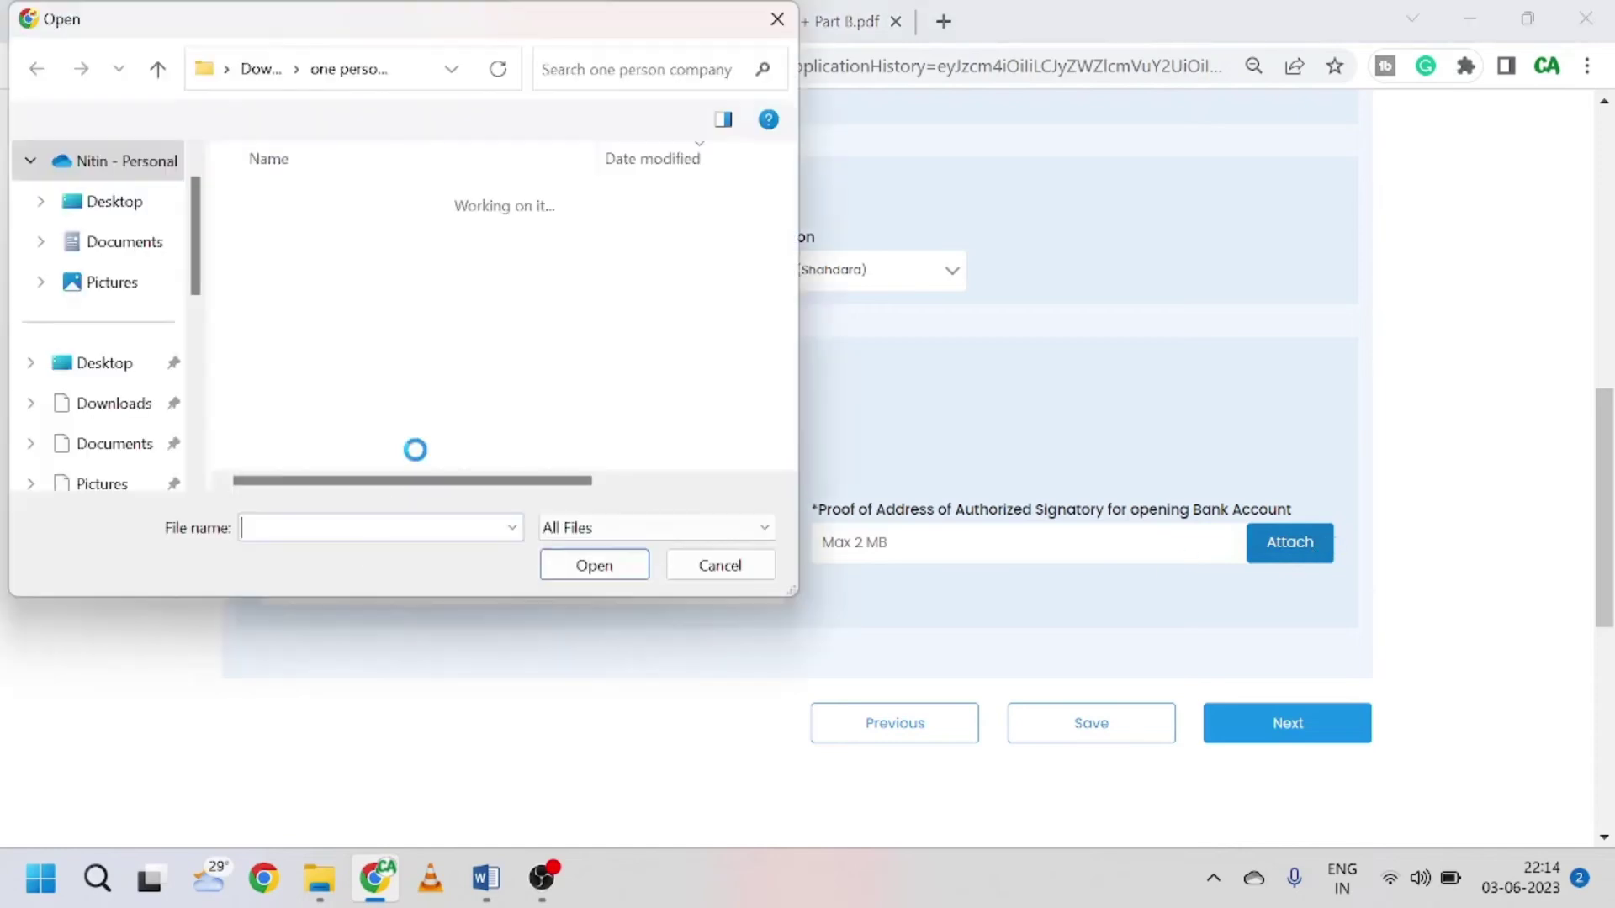
left_click(330, 234)
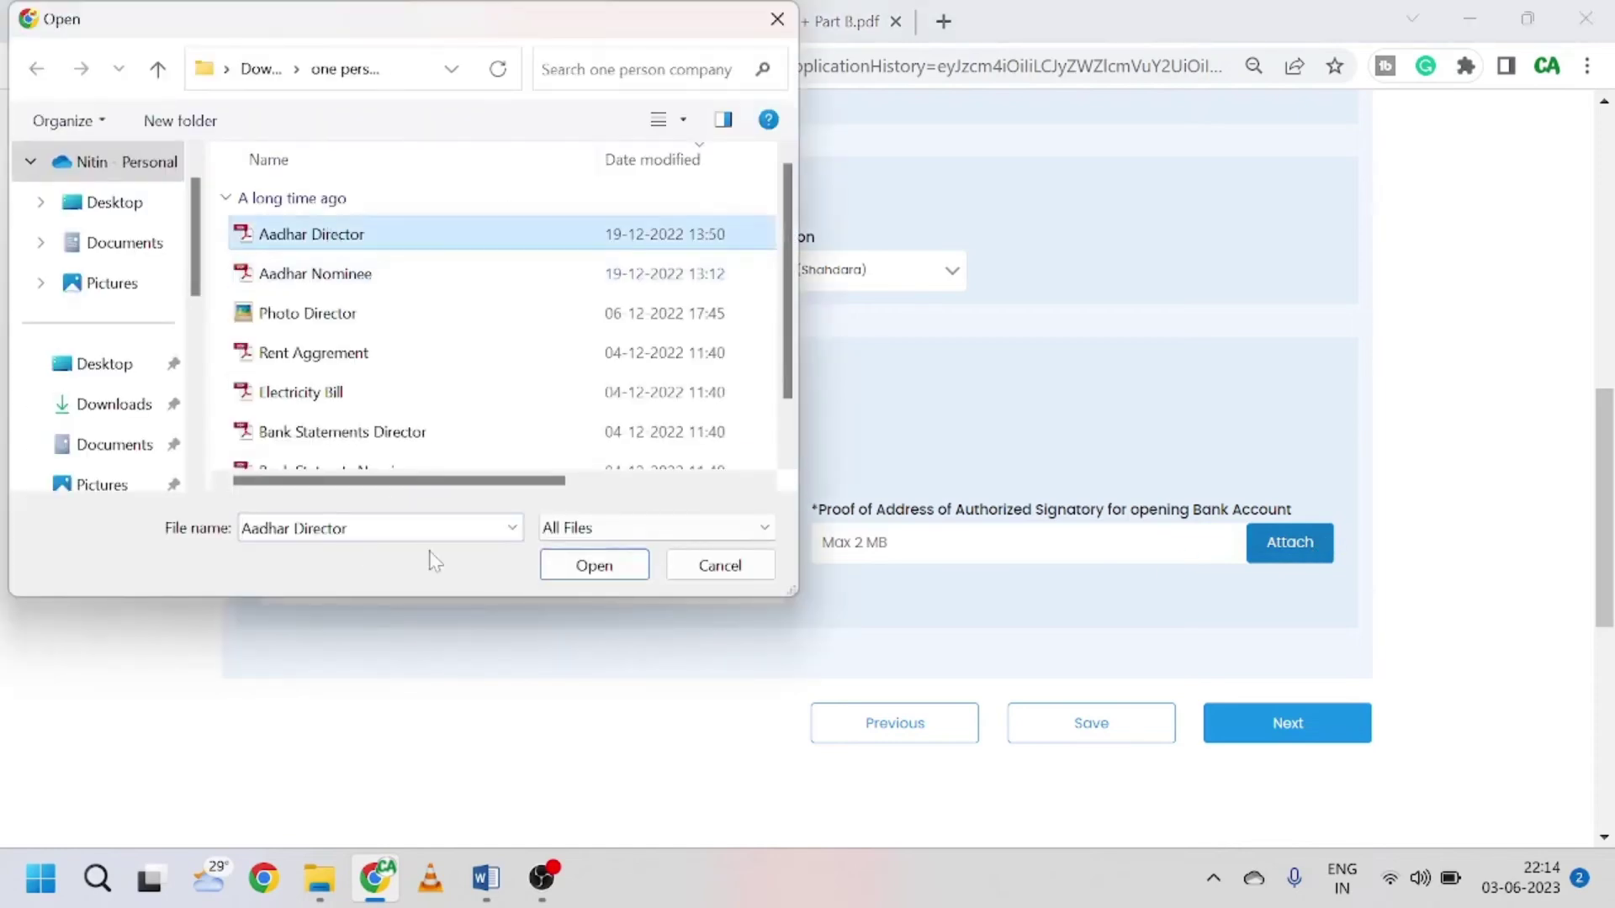
left_click(555, 567)
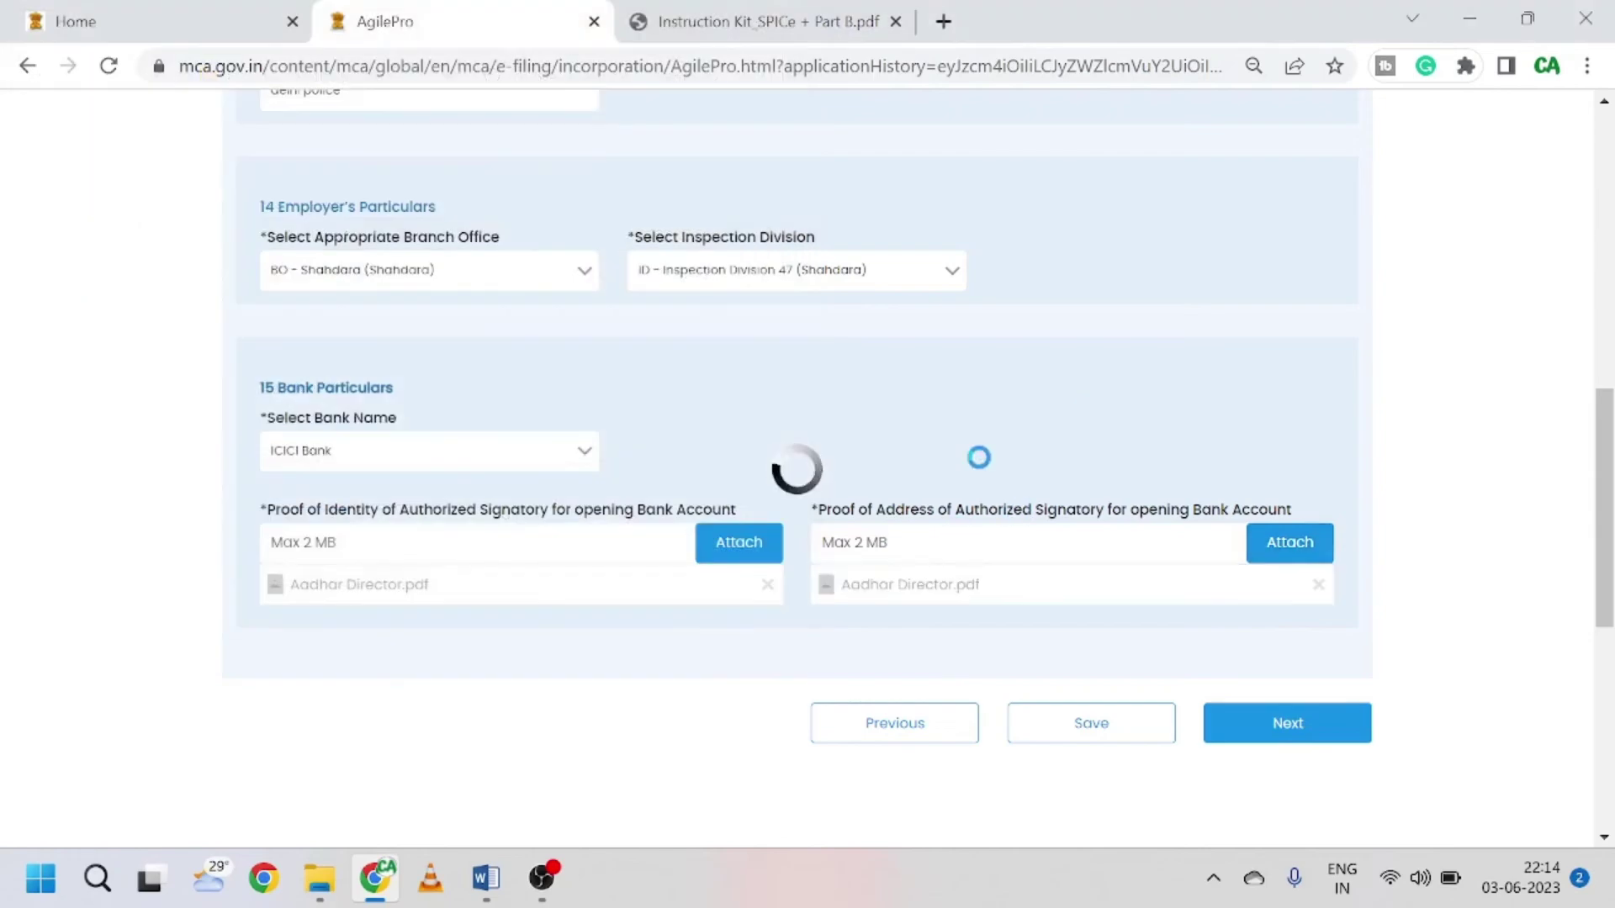
Step: Save the employer and bank details, acknowledge the confirmation, and move to Declaration
scroll(966, 471, "up", 5)
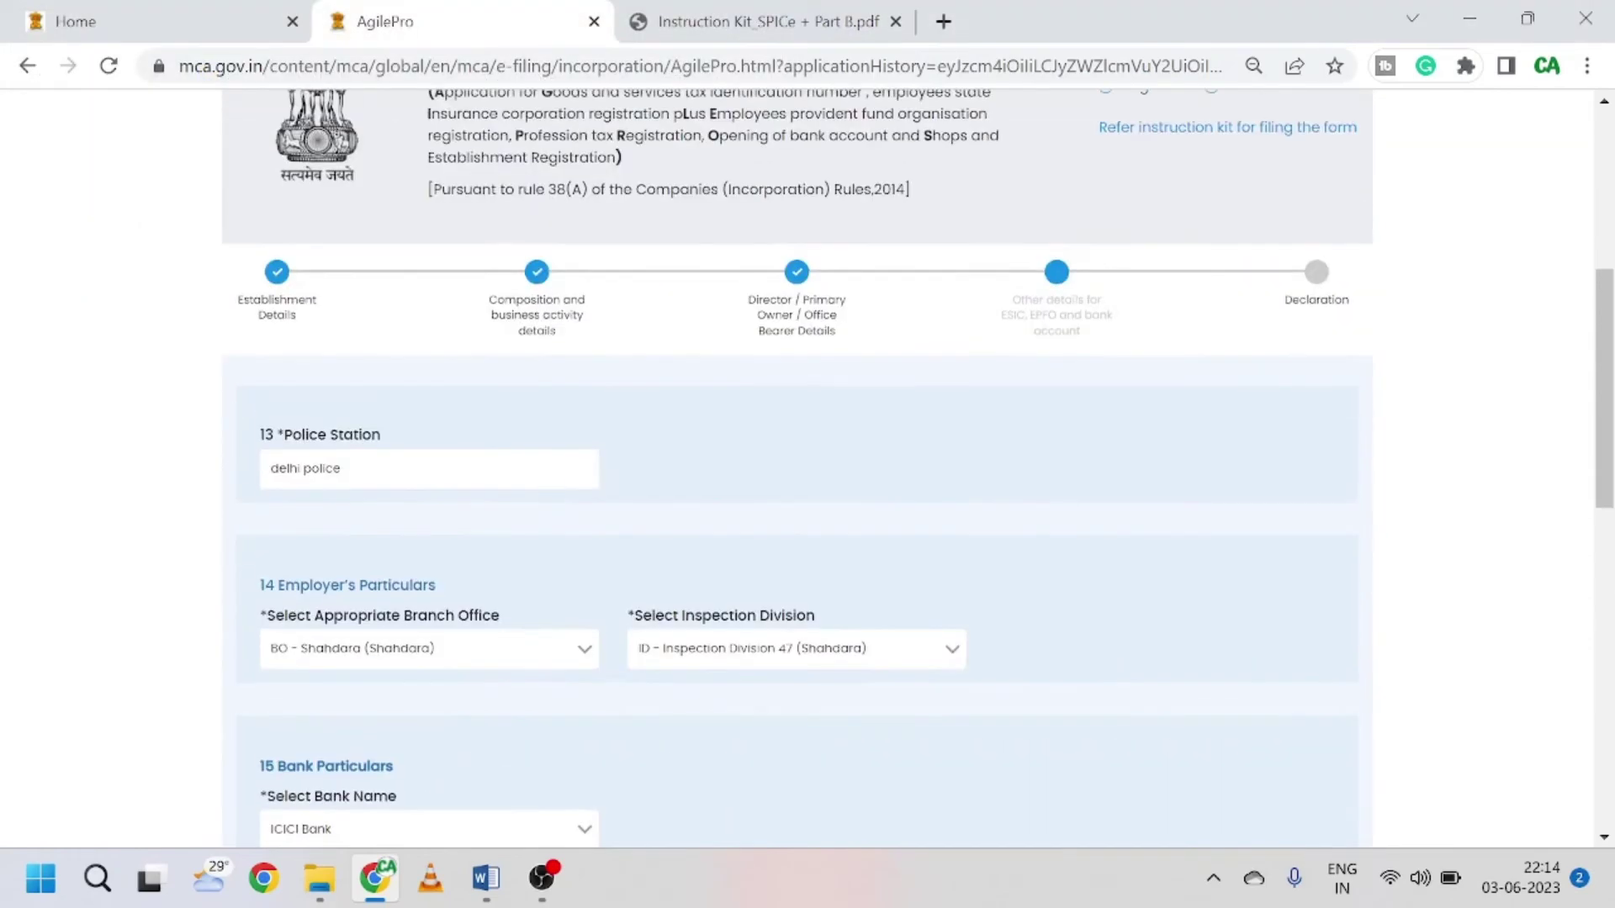
scroll(679, 499, "down", 5)
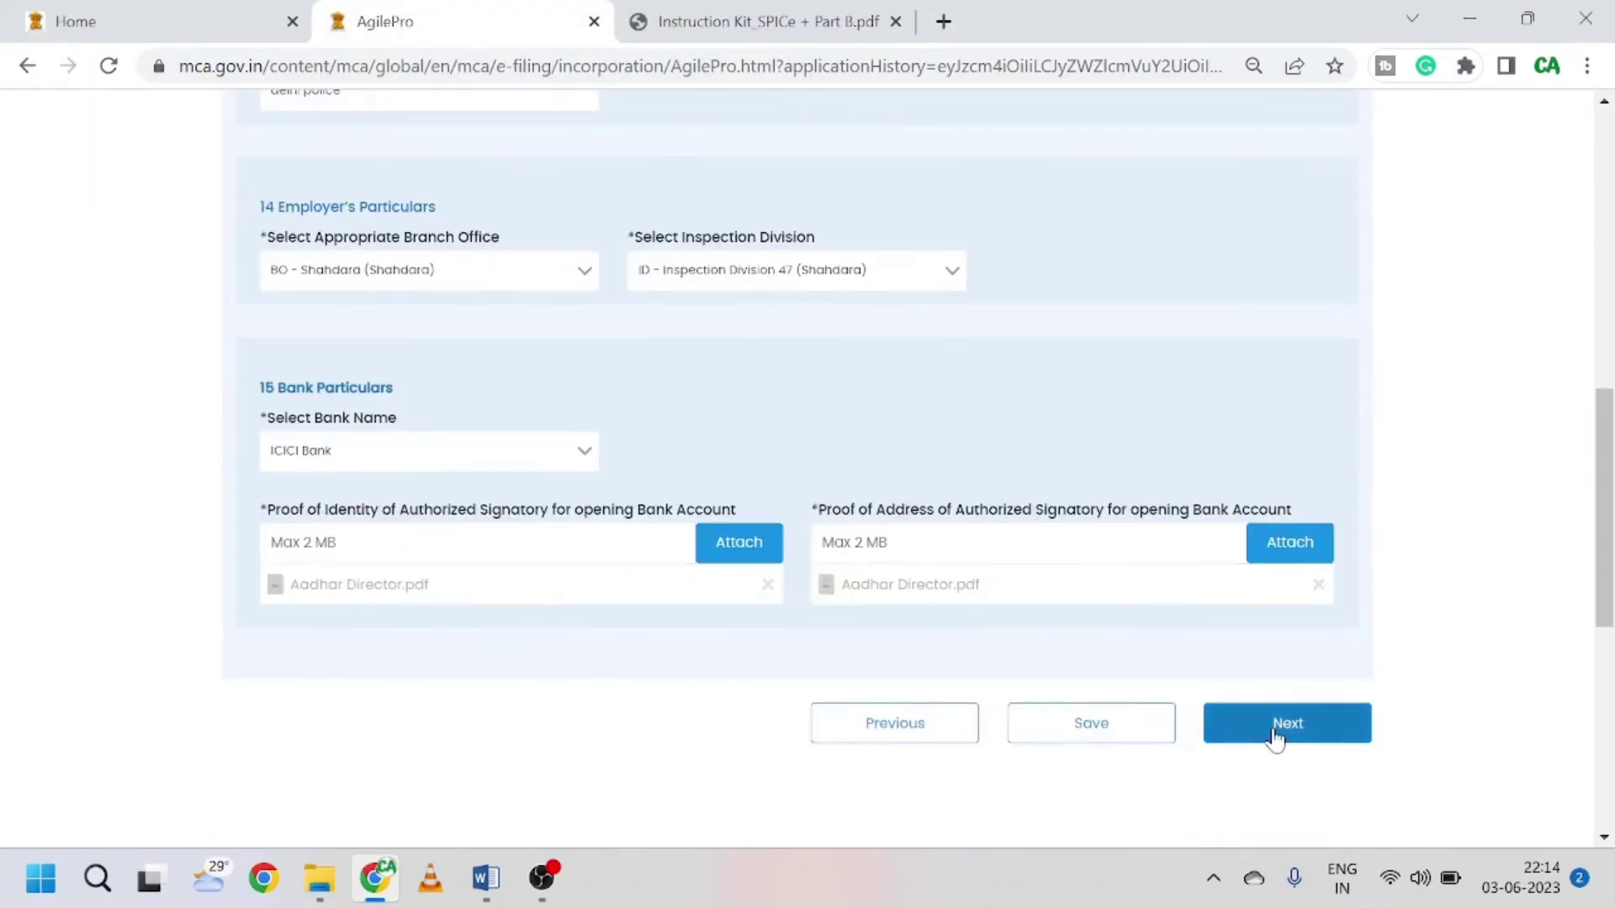
left_click(1121, 737)
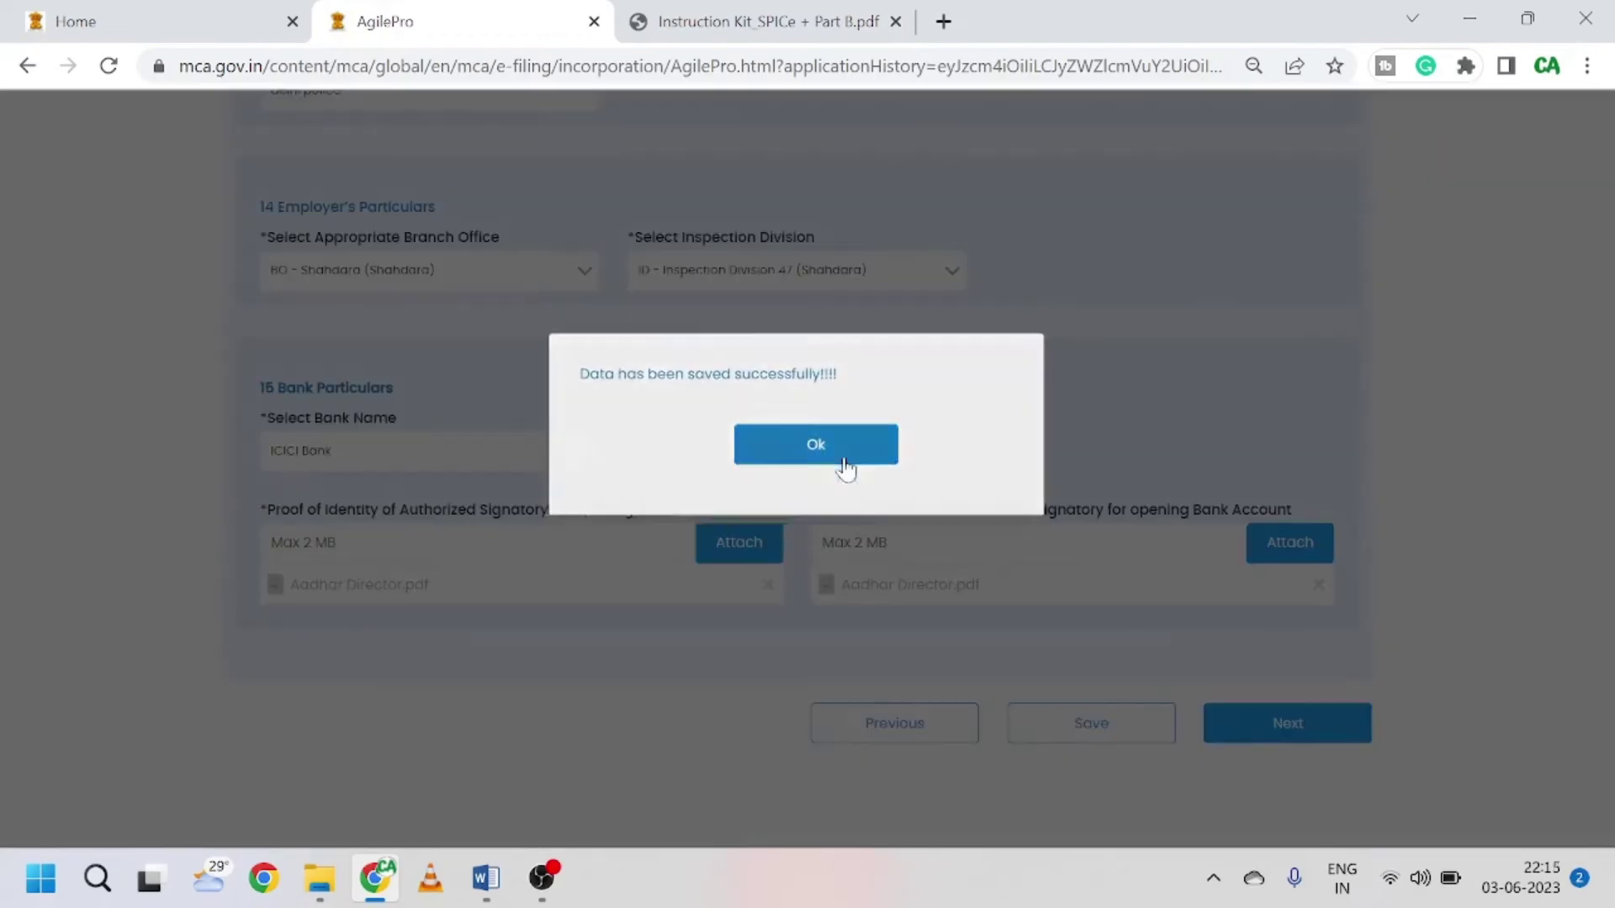
left_click(845, 467)
left_click(1298, 713)
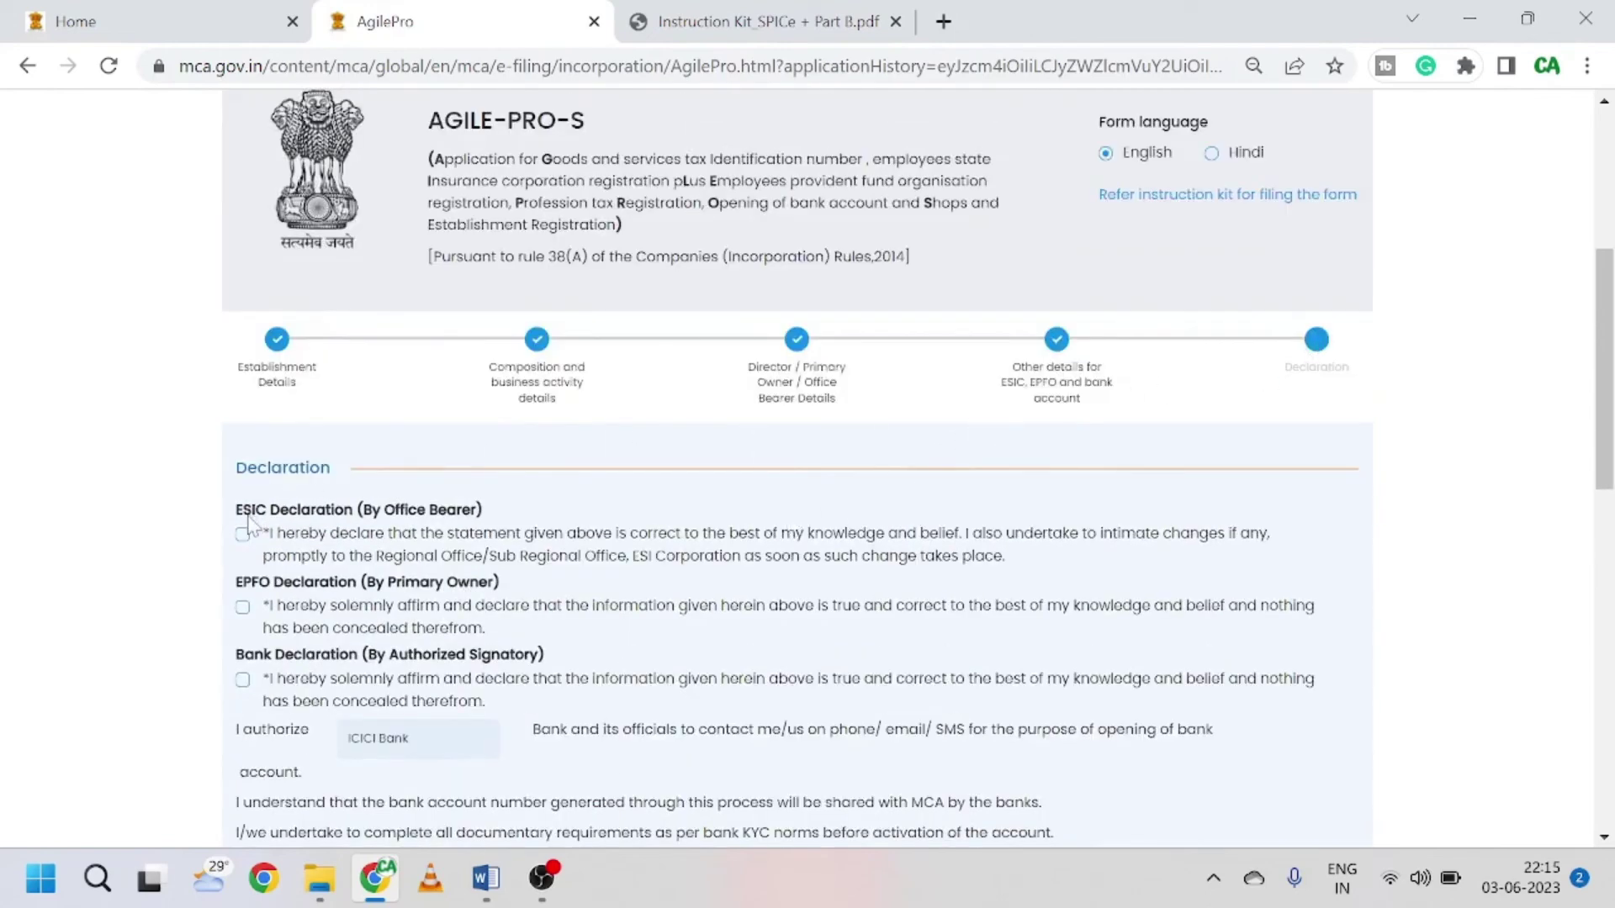
Step: Attempt a save to reveal required fields, then tick the ESIC and EPFO declarations
scroll(421, 525, "down", 1)
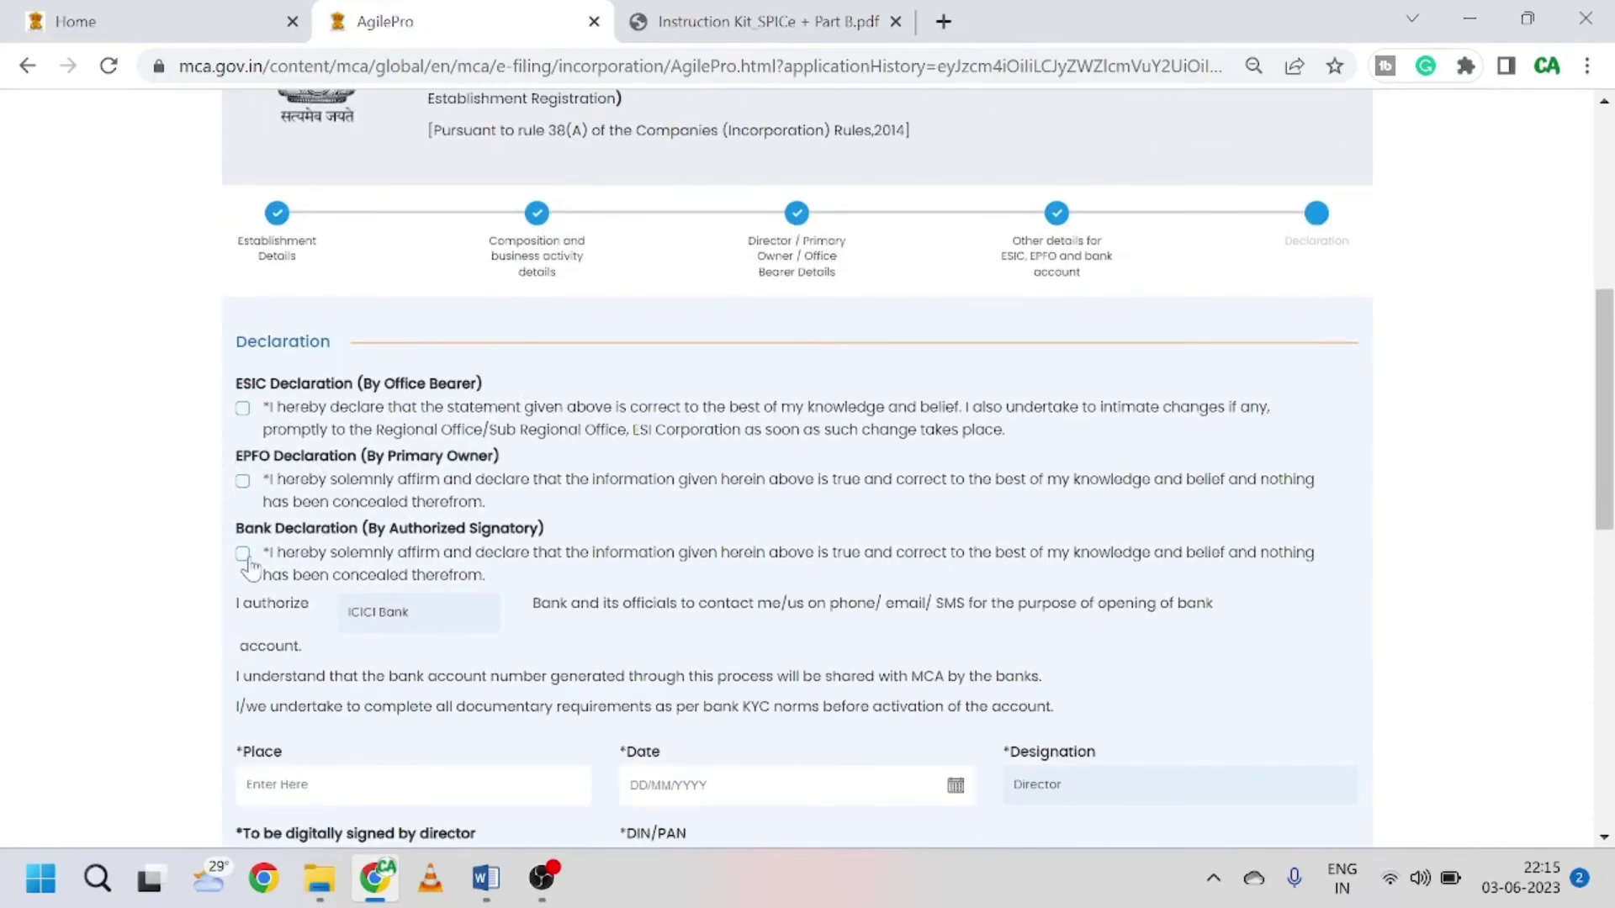
scroll(631, 551, "down", 3)
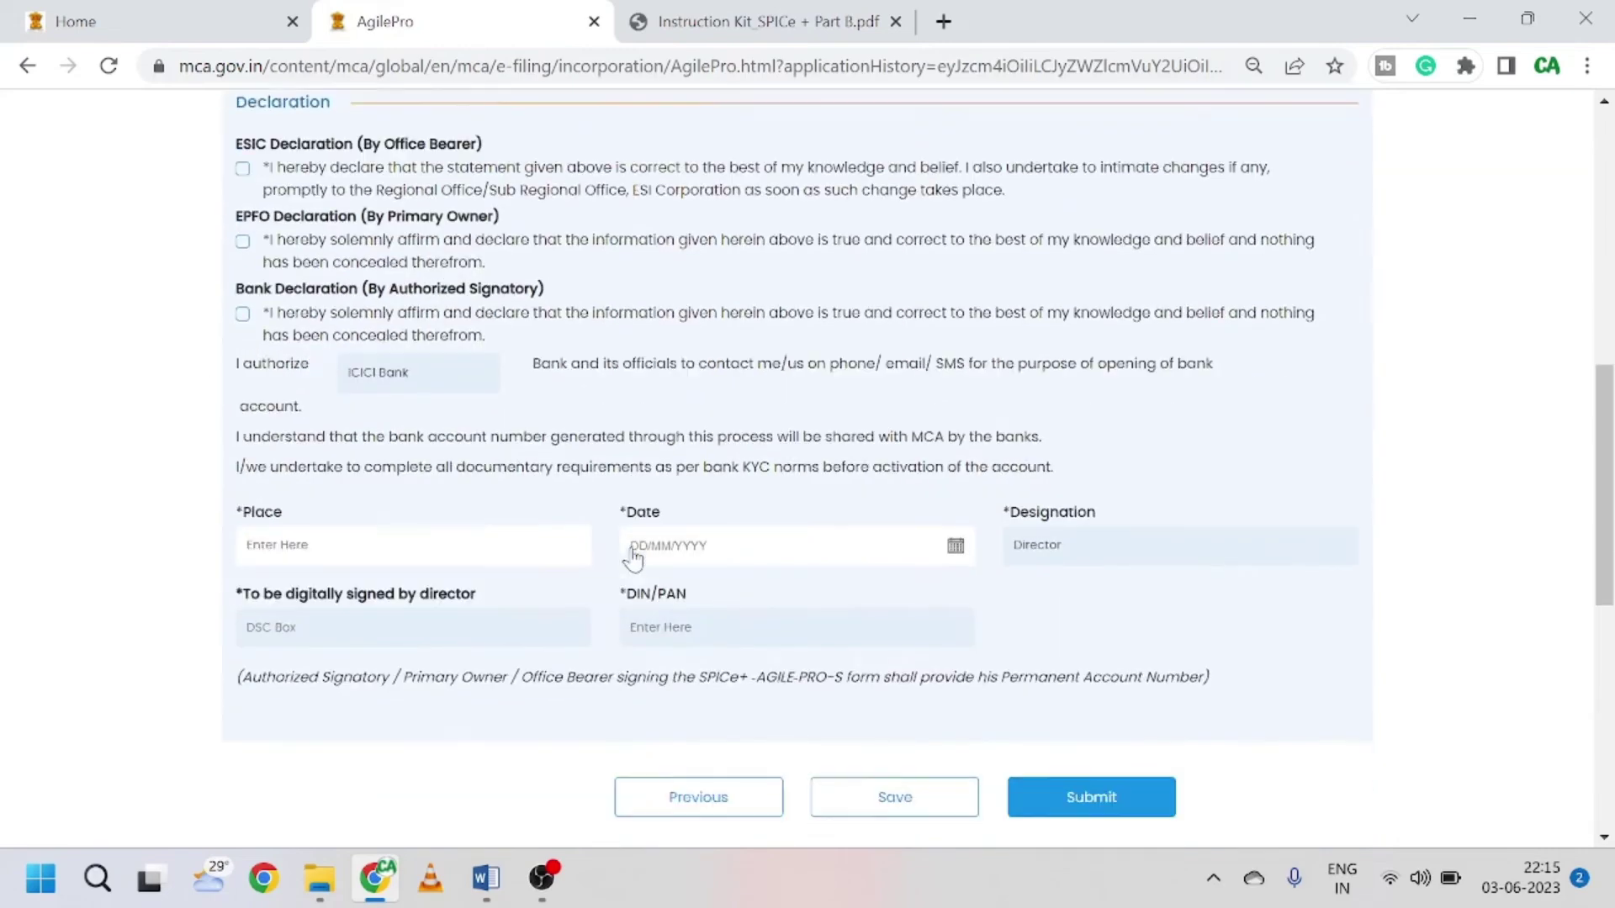
left_click(917, 664)
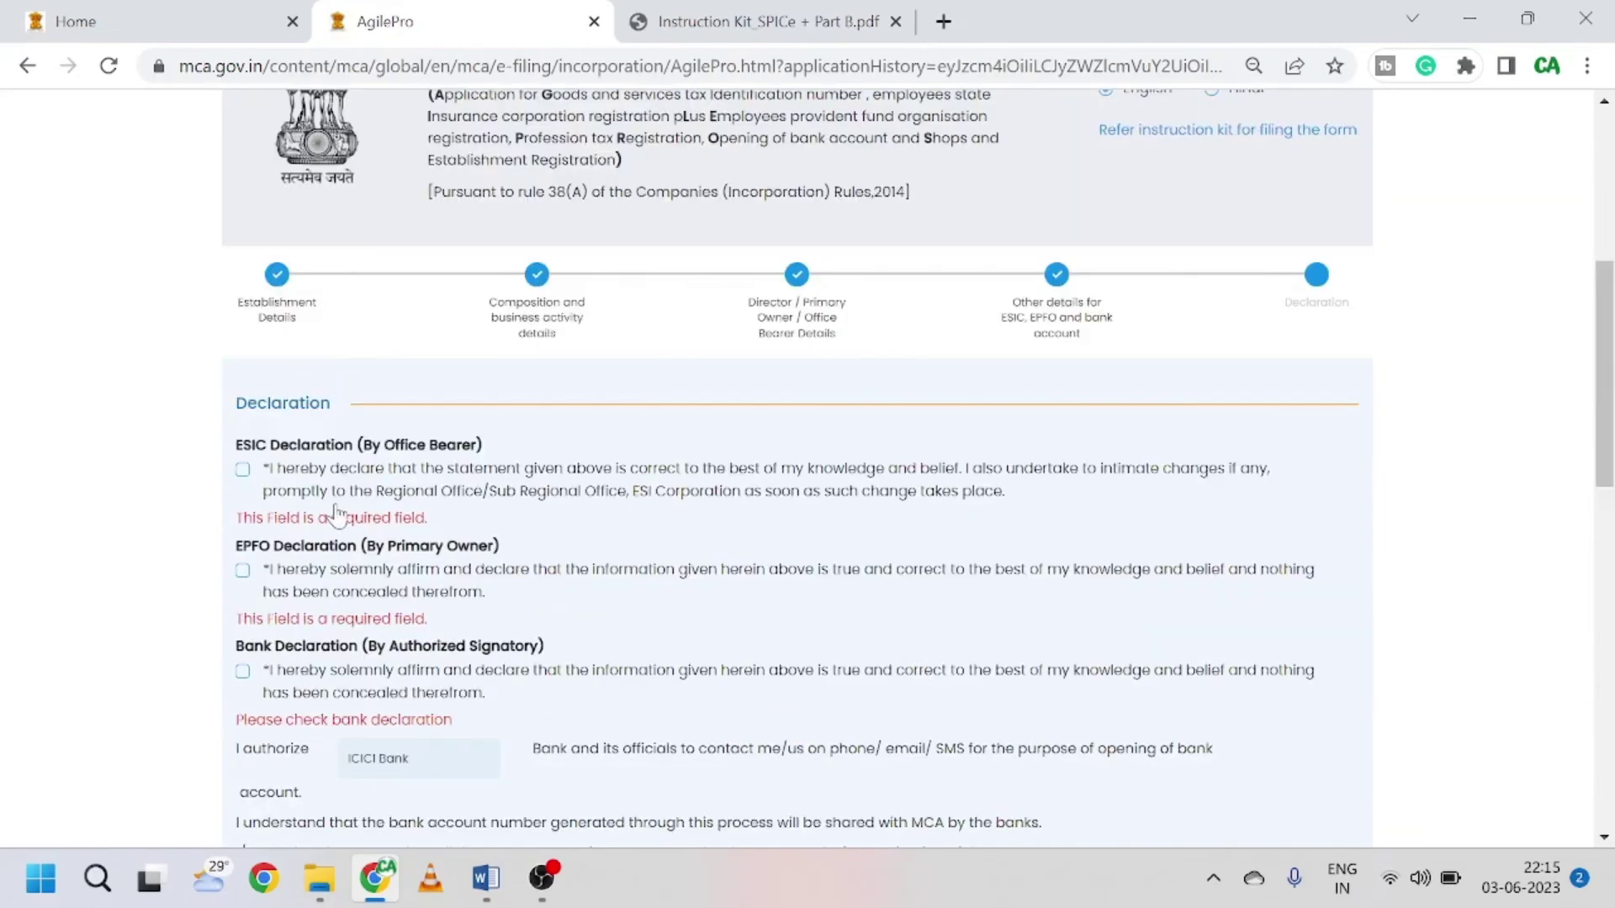
scroll(253, 404, "down", 1)
left_click(242, 343)
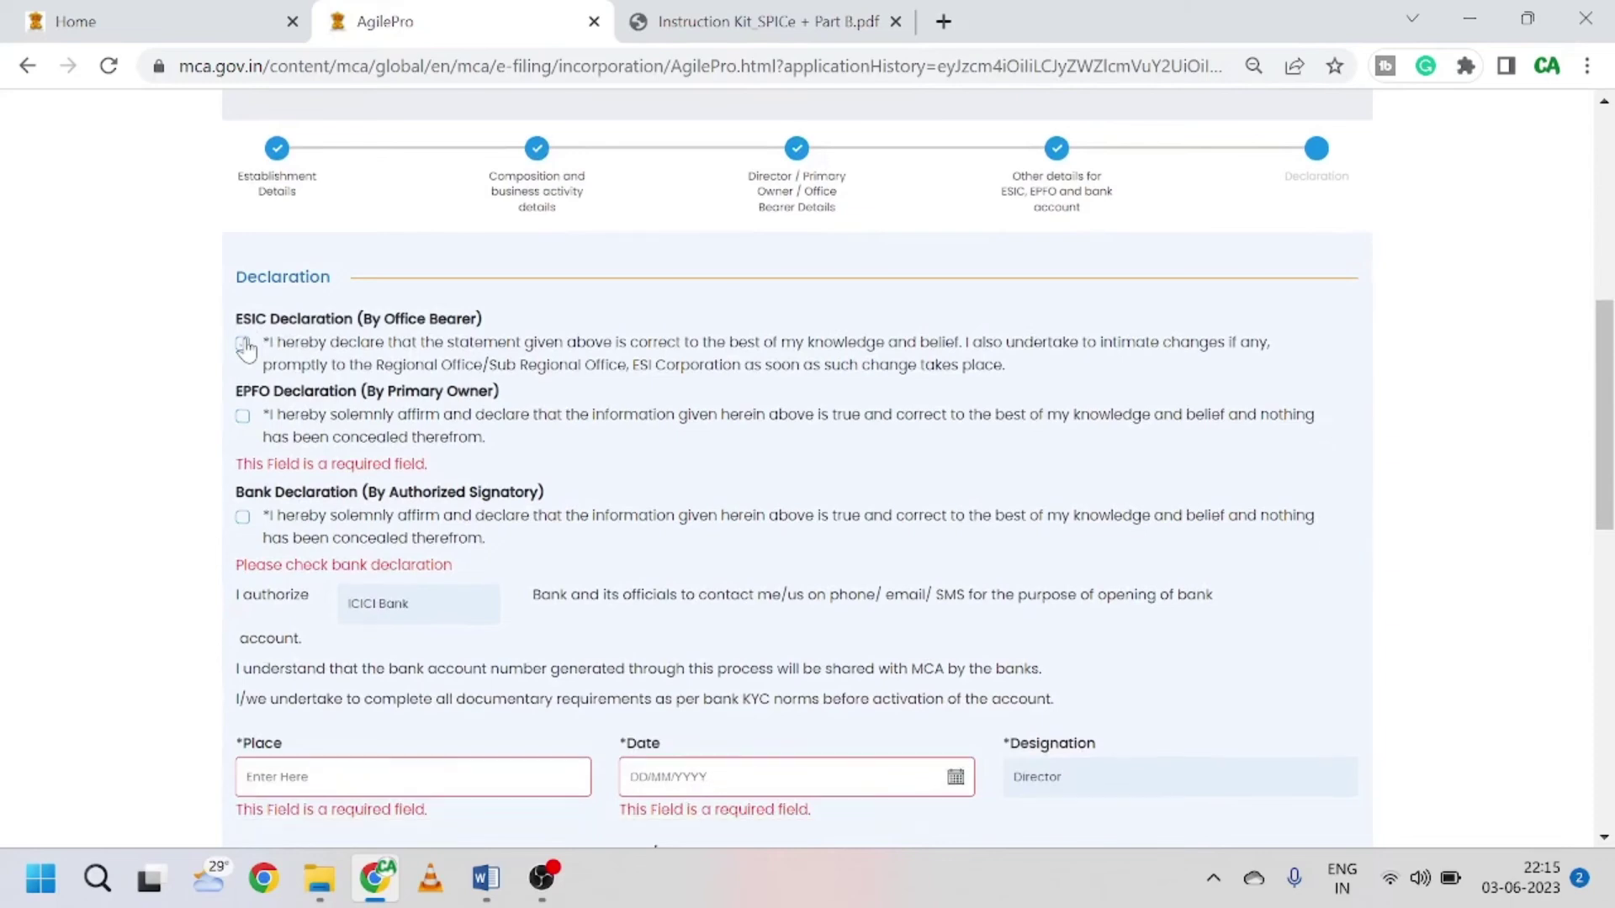
left_click(243, 415)
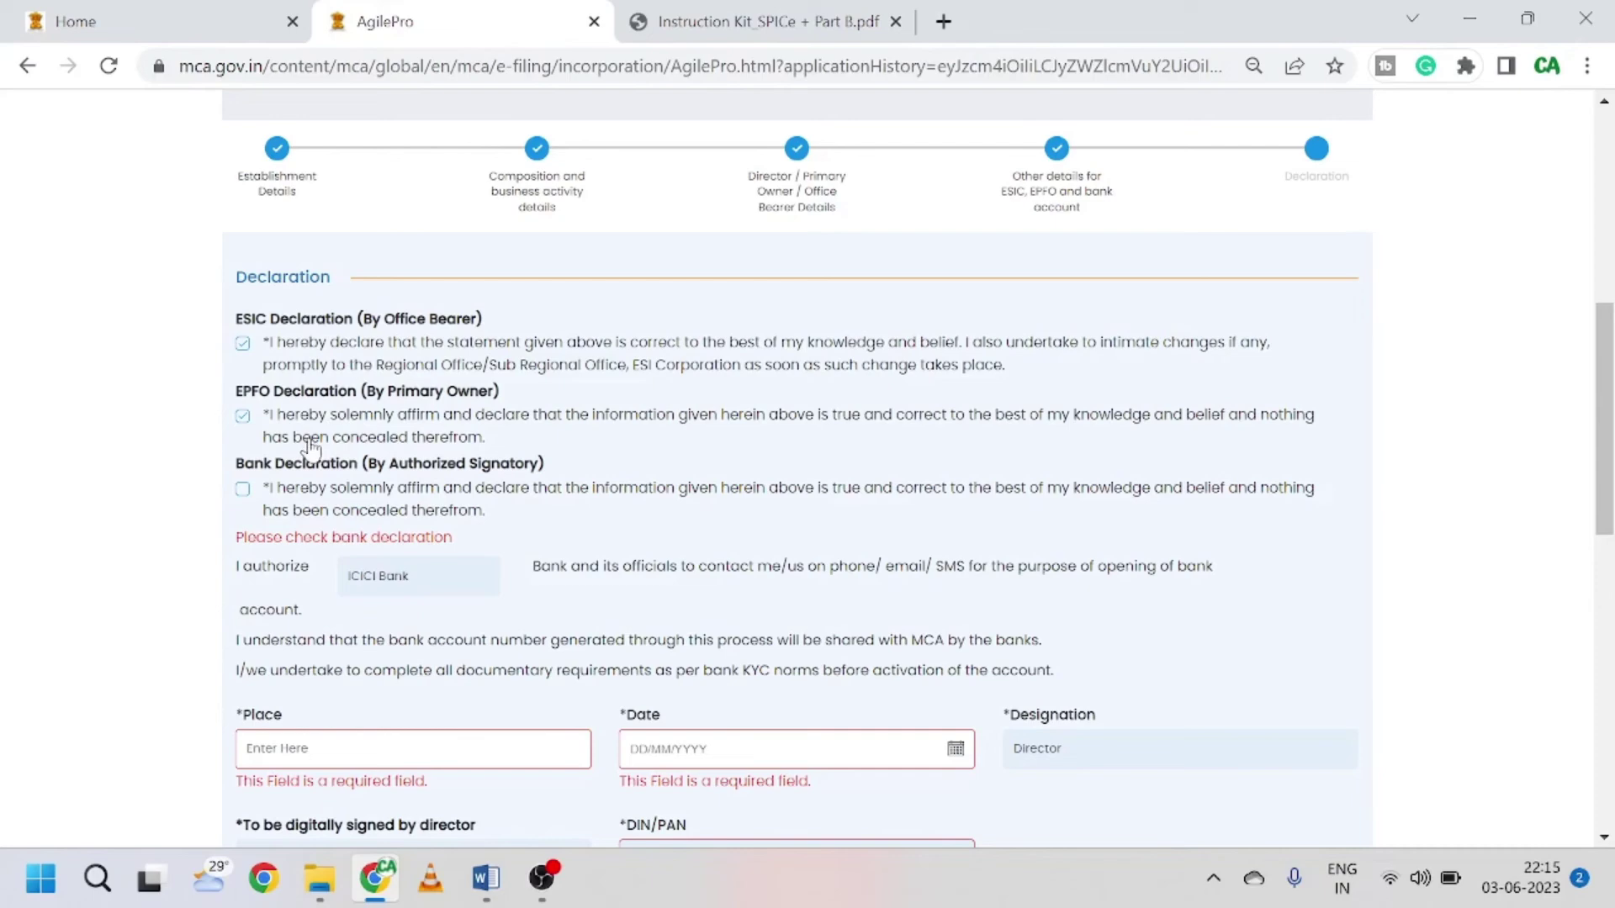
scroll(311, 449, "down", 1)
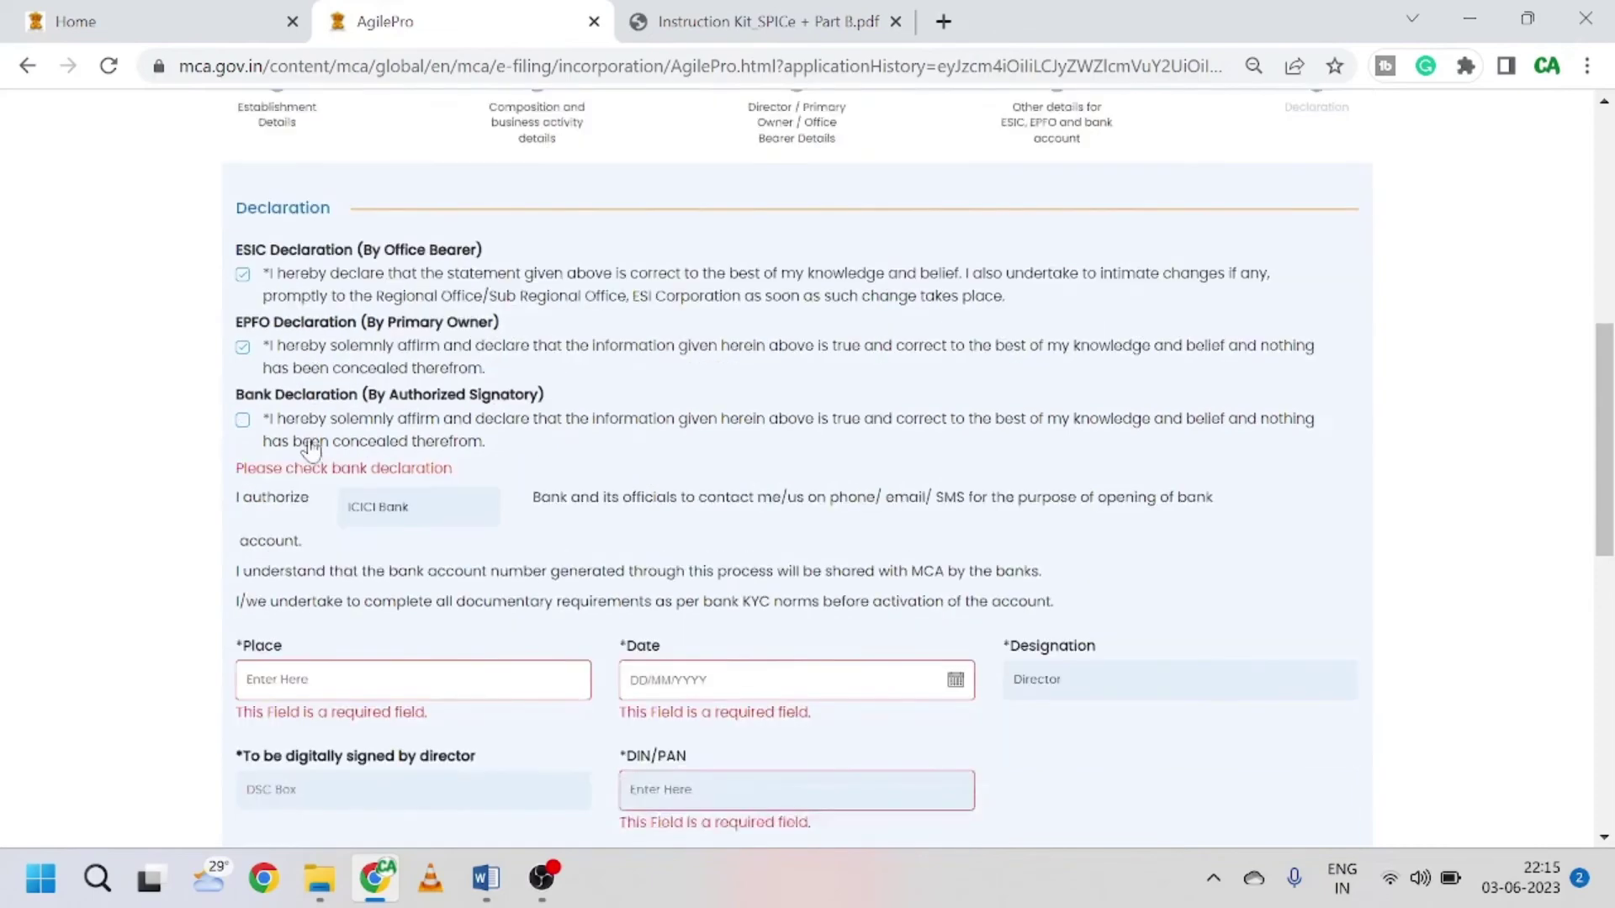
Step: Tick the Bank declaration and enter 'delhi' as the Place
left_click(243, 365)
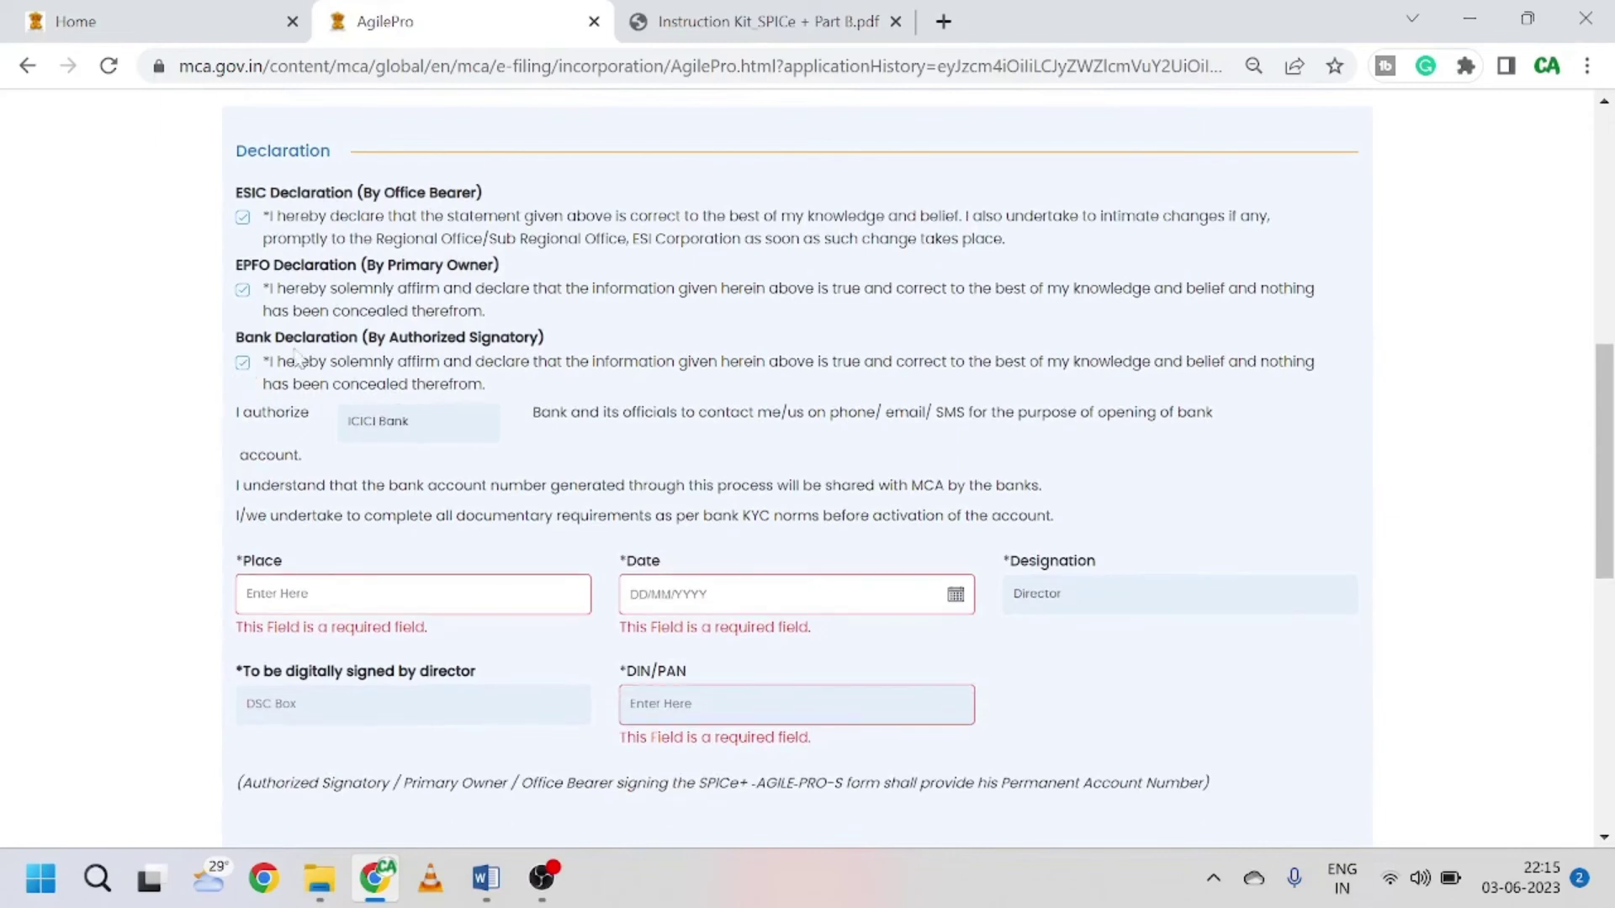
scroll(415, 471, "down", 1)
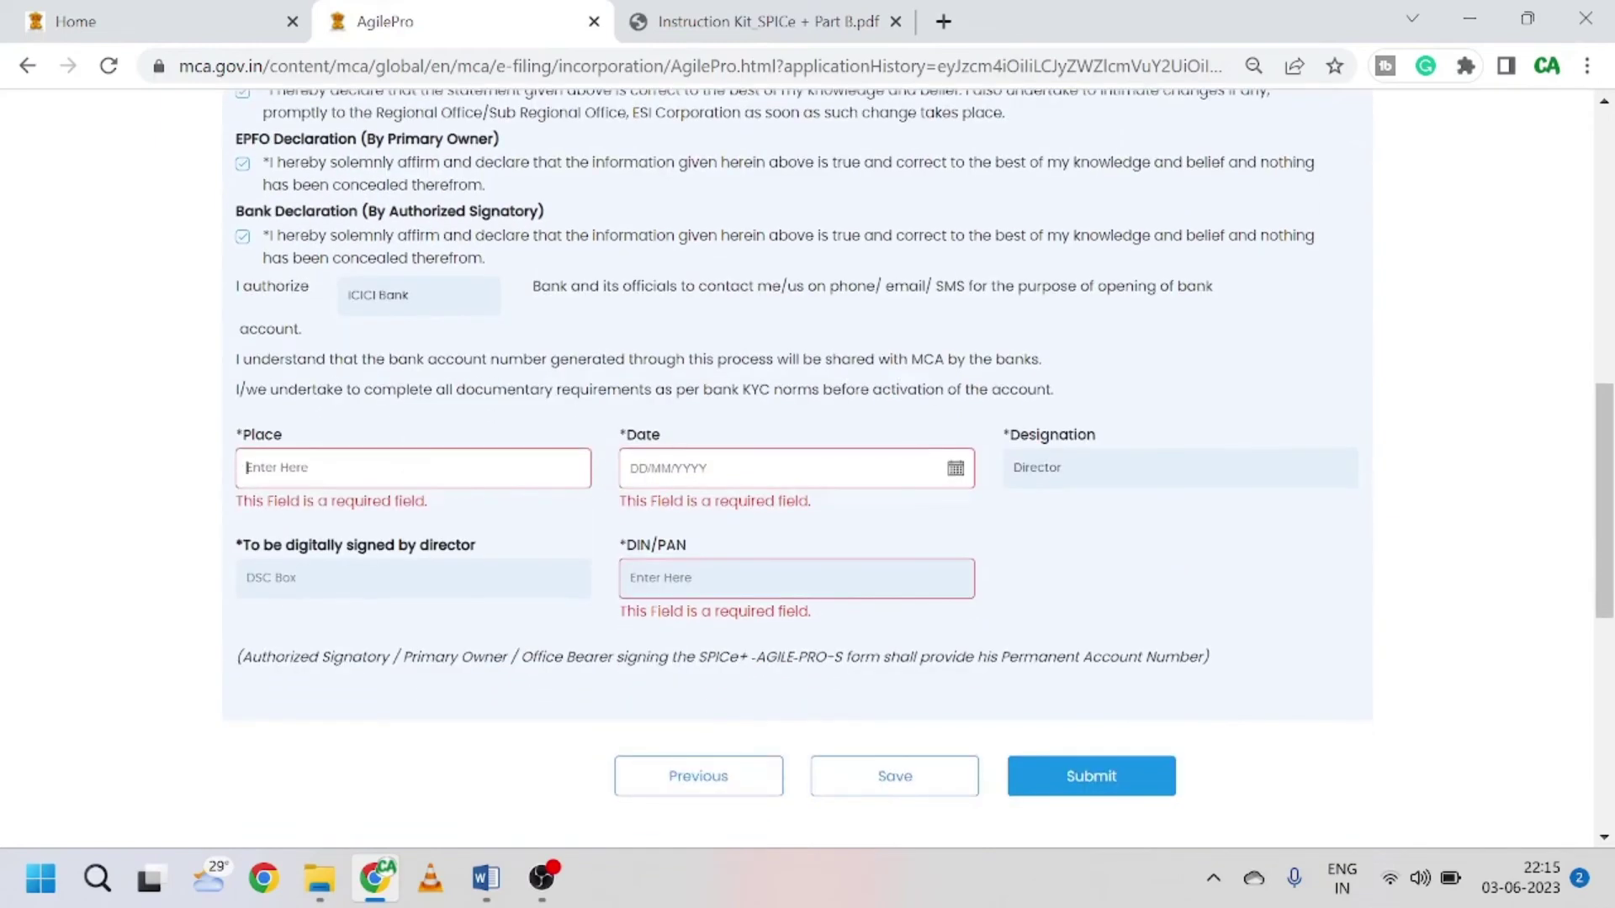
type("delhi")
key("Tab")
left_click(1116, 596)
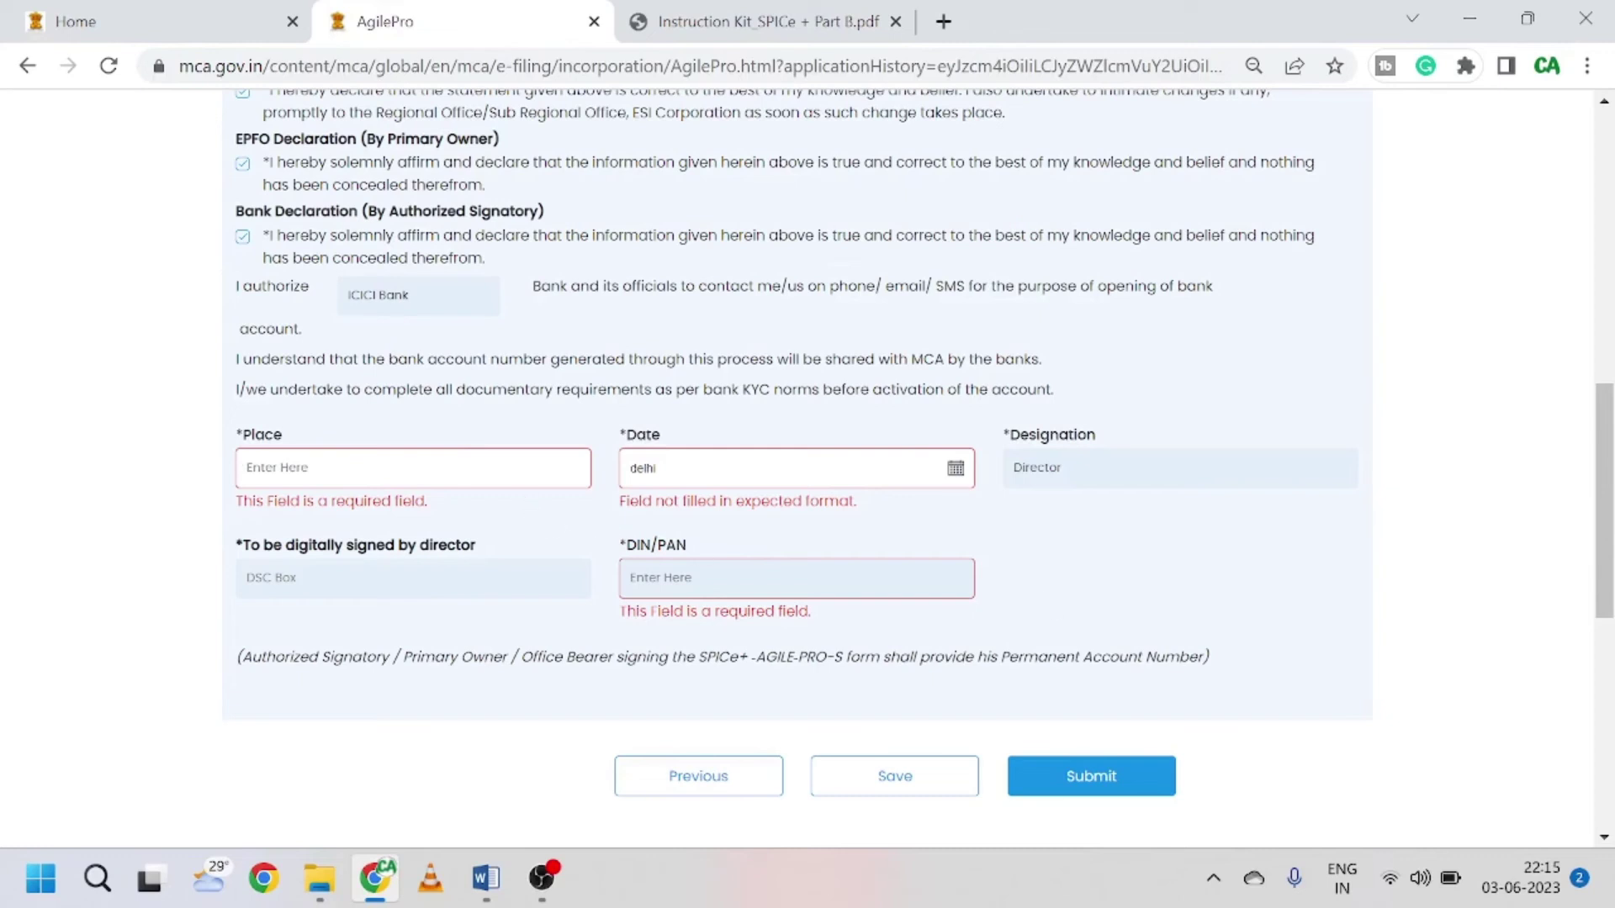
type("delhi")
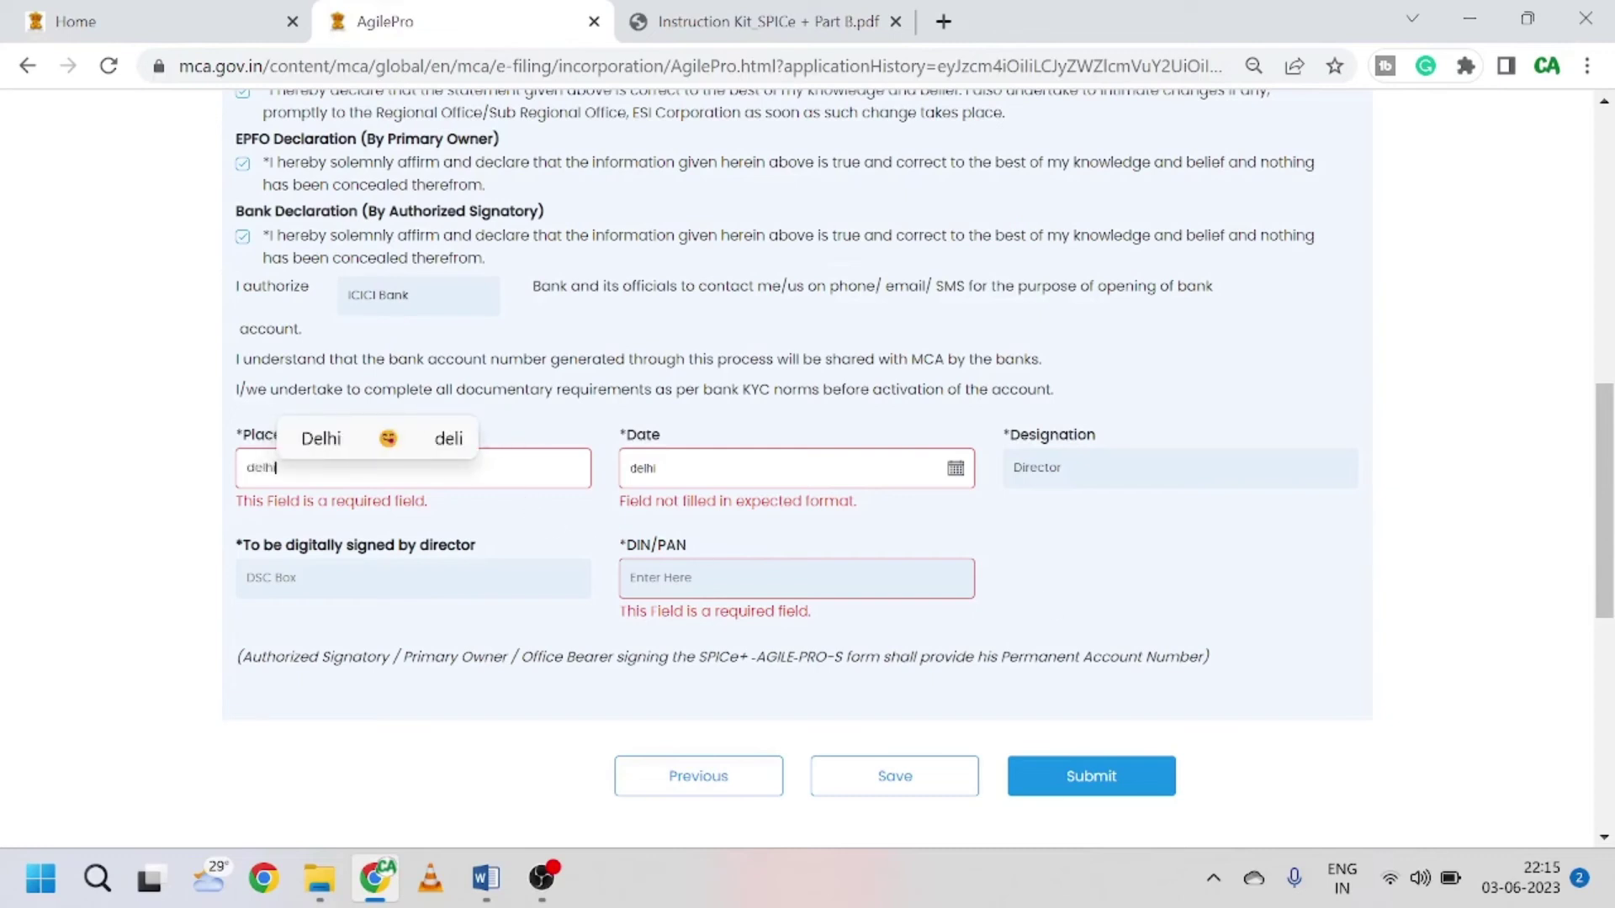
left_click(275, 467)
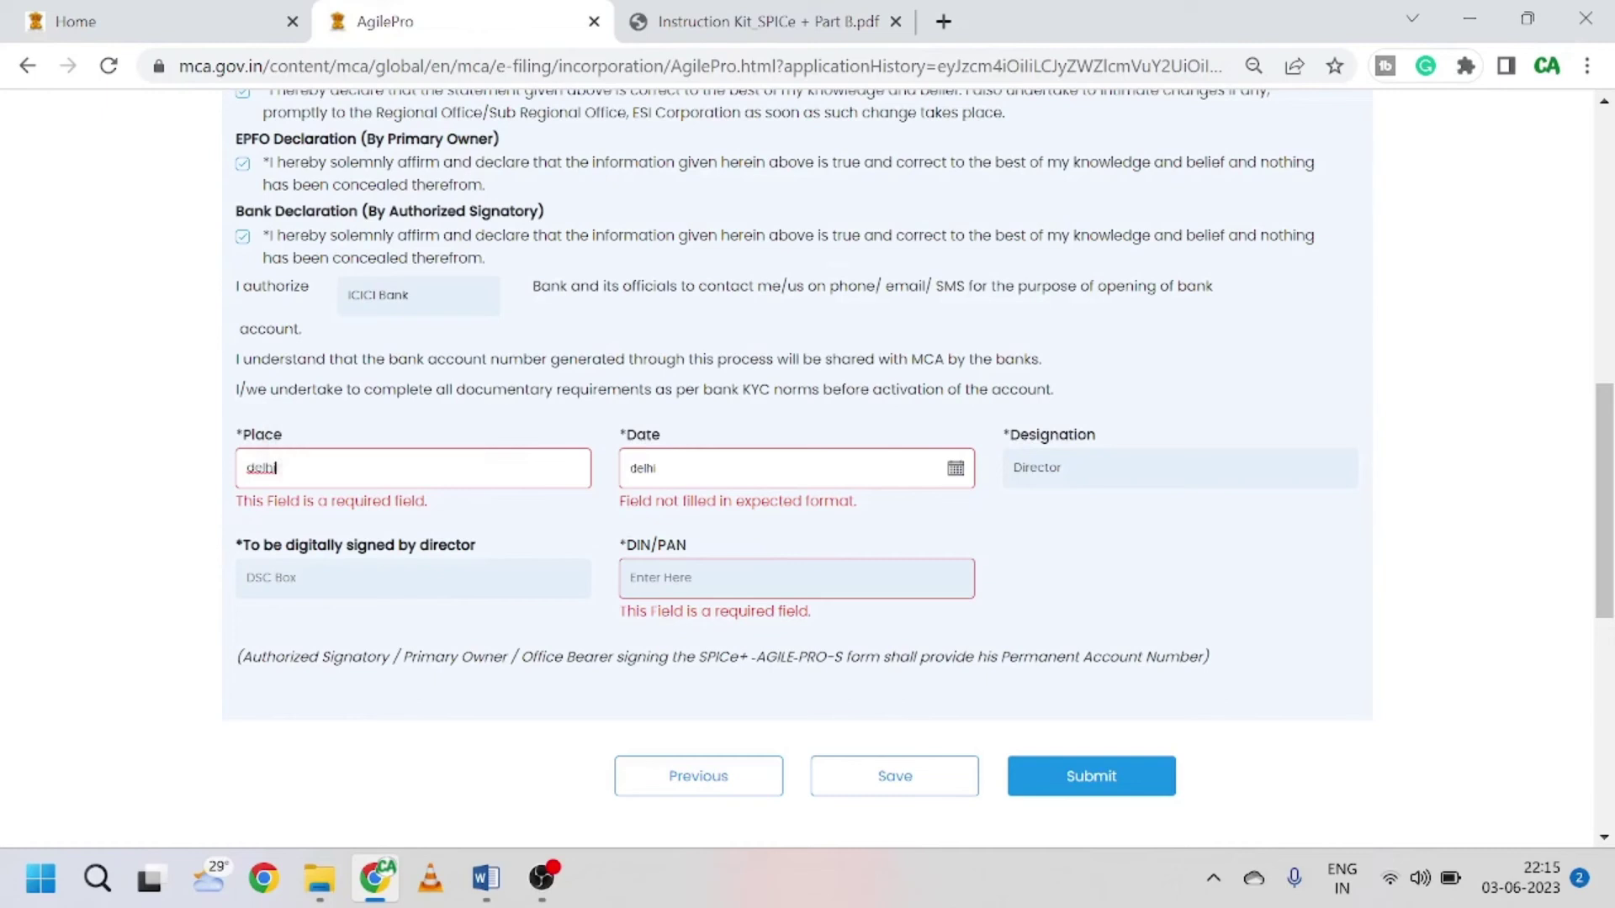
Step: Set the Date to 03/06/2023, save the declaration, and submit the form
left_click(967, 468)
left_click(891, 599)
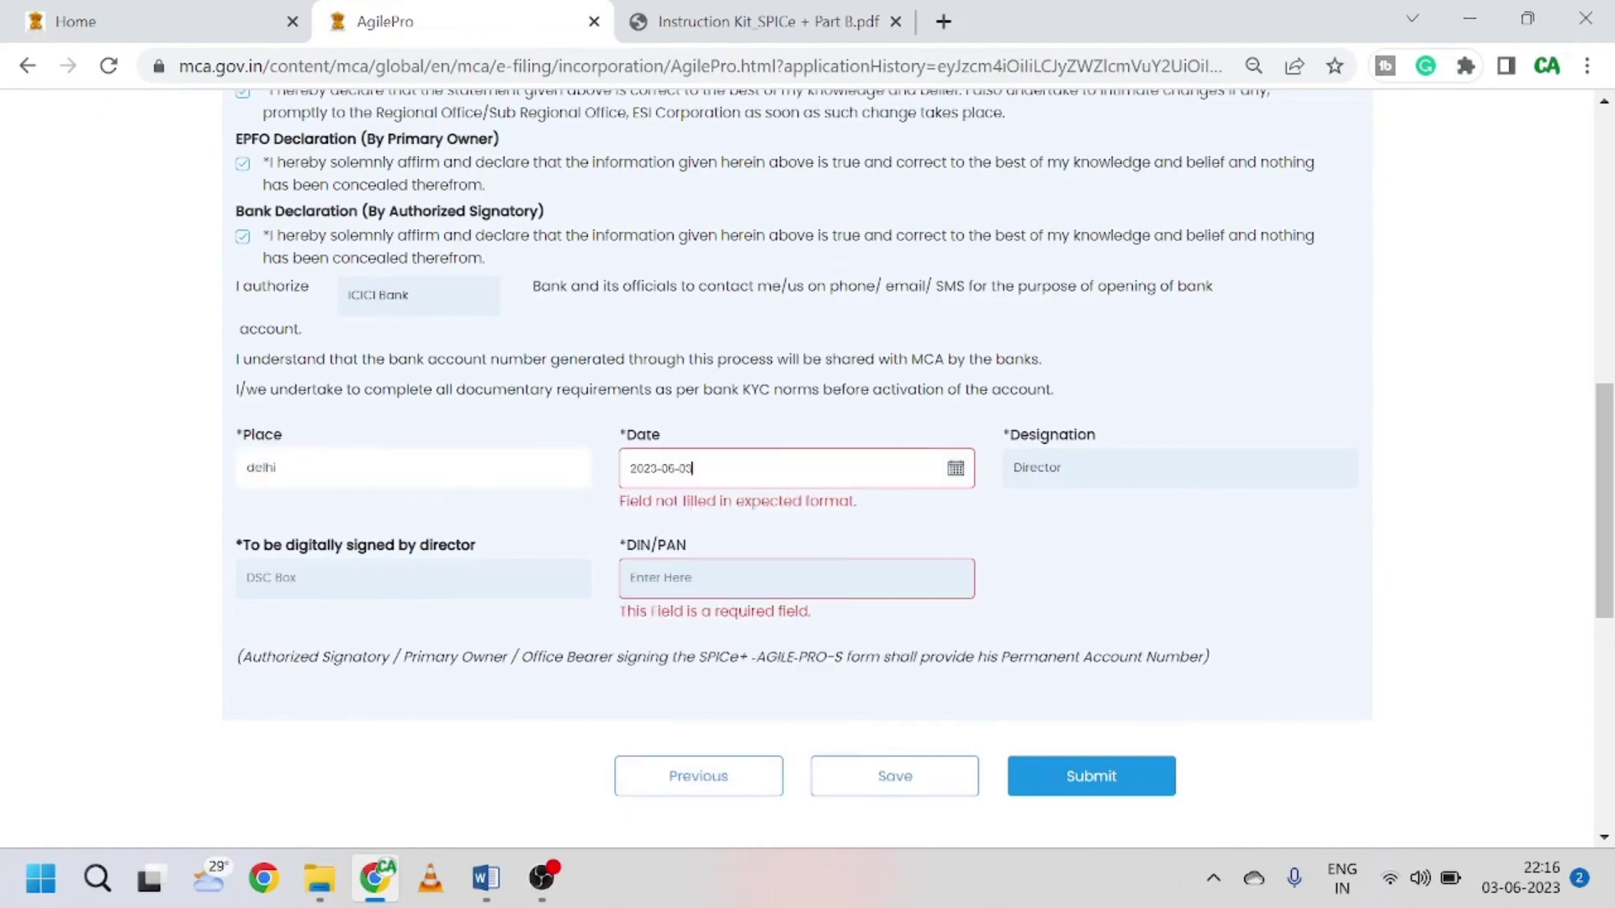
left_click(1047, 550)
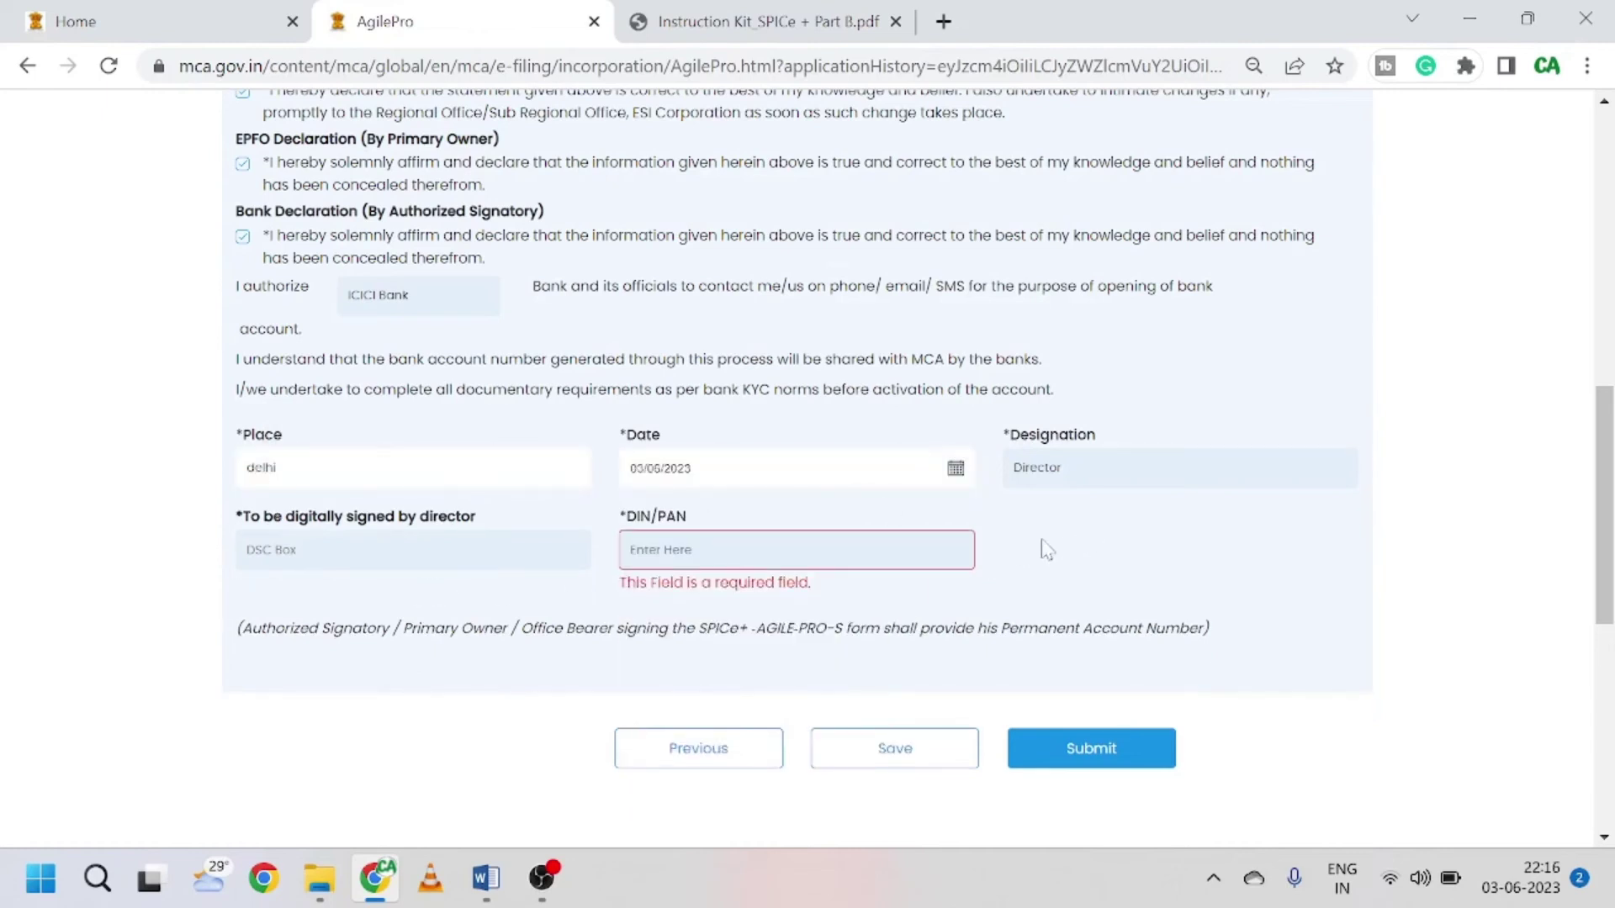
left_click(904, 759)
left_click_drag(542, 629, 771, 675)
left_click(771, 676)
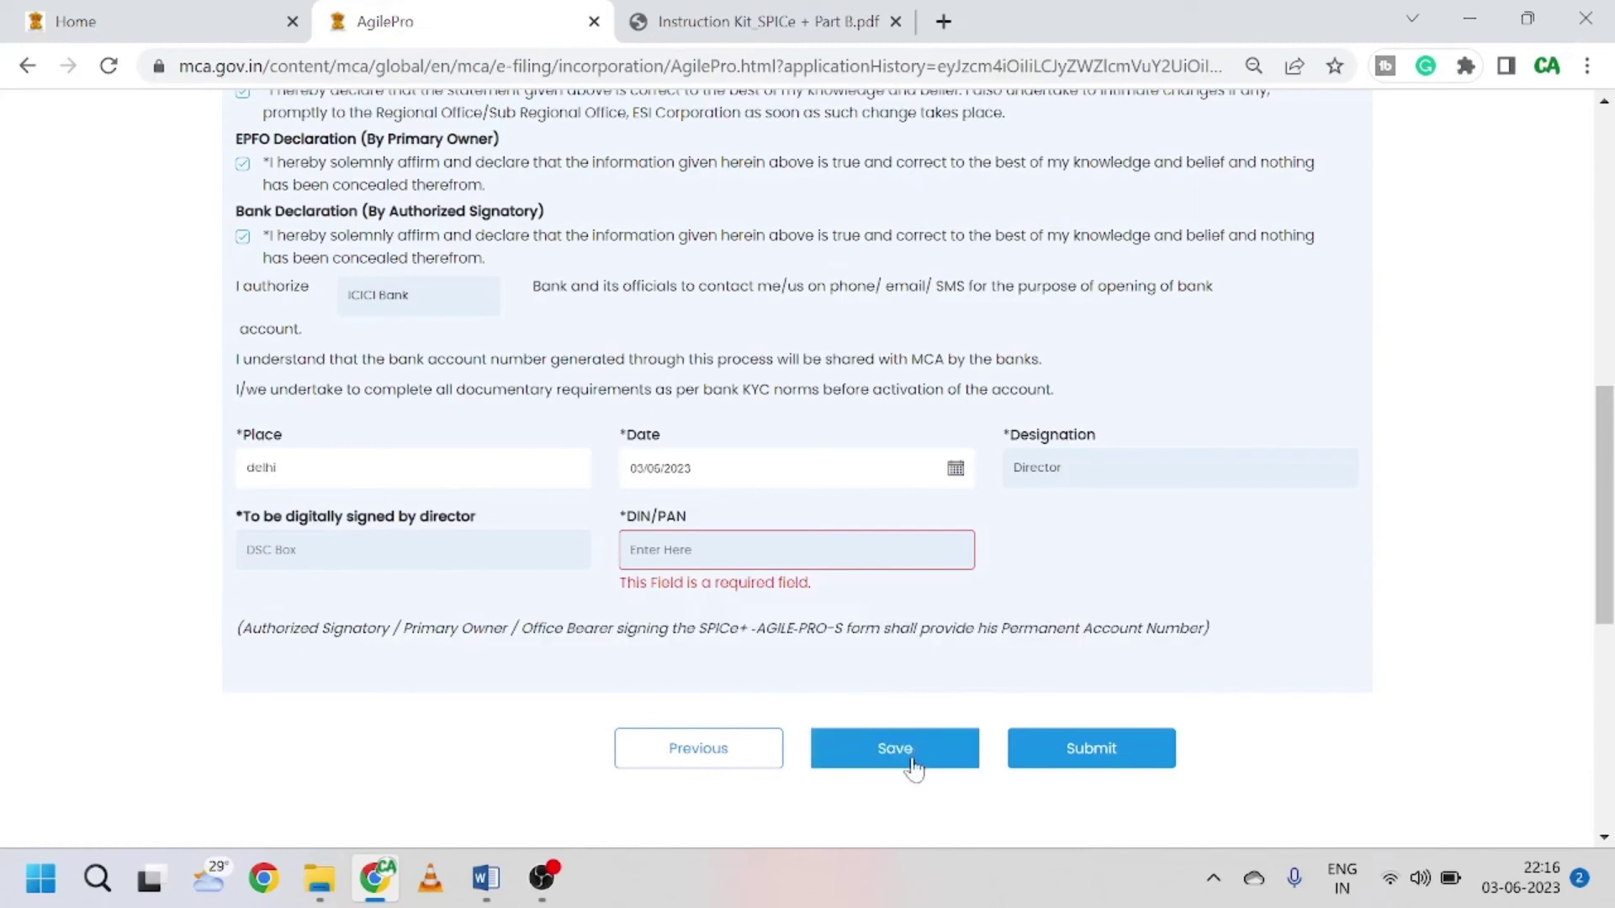
left_click(1097, 749)
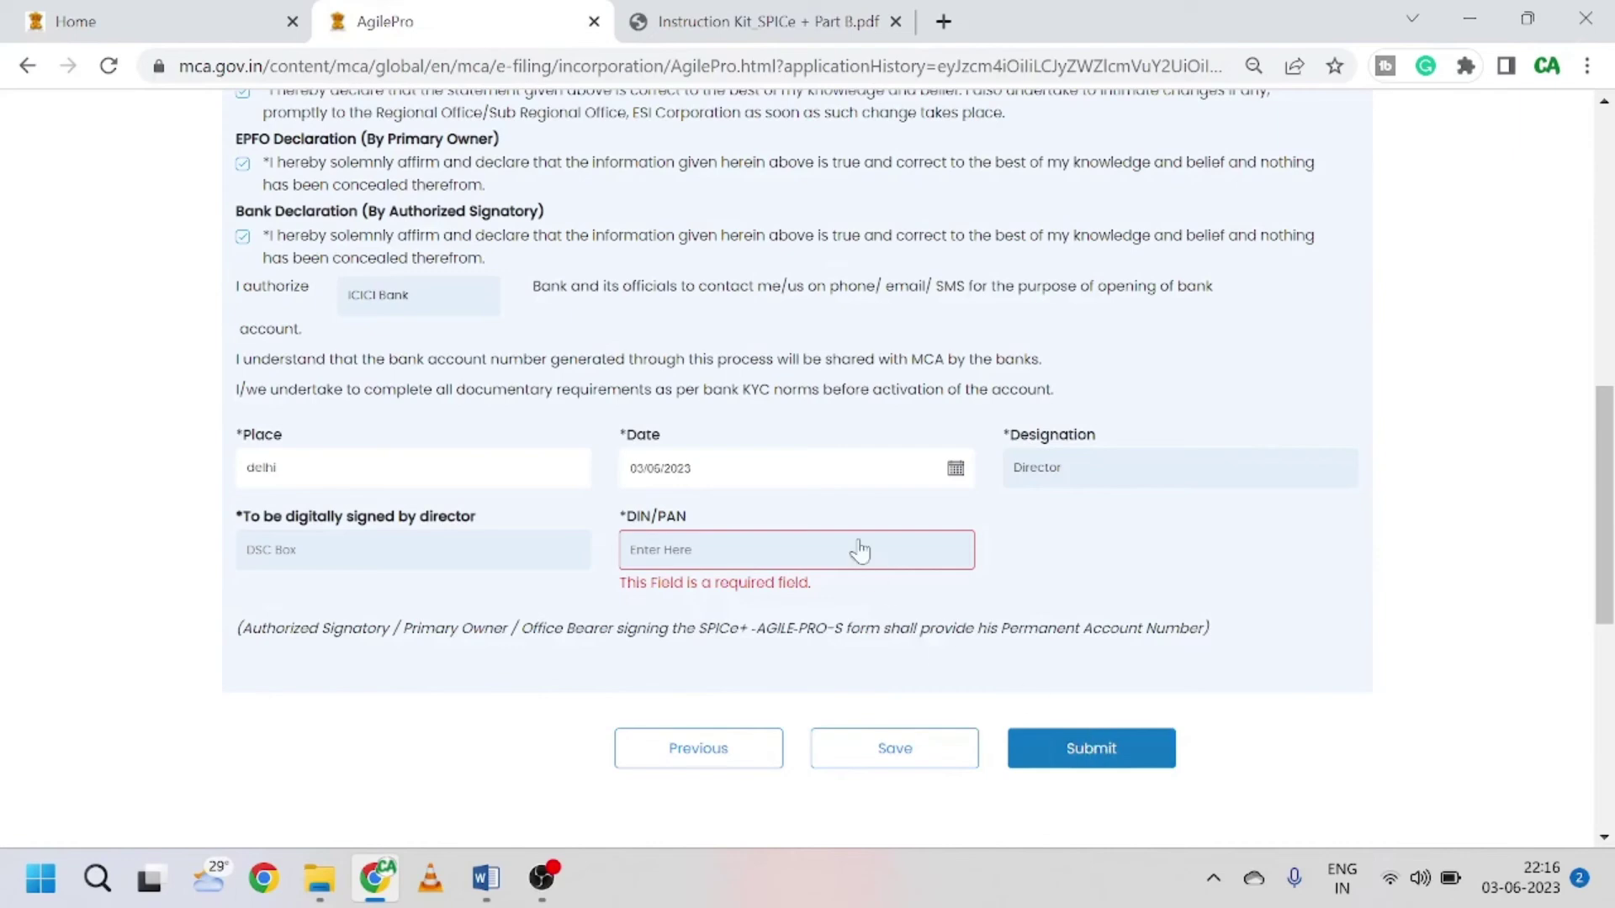
Step: Dismiss the DIN-mismatch validation error and scroll through the declaration to review it
scroll(858, 548, "down", 3)
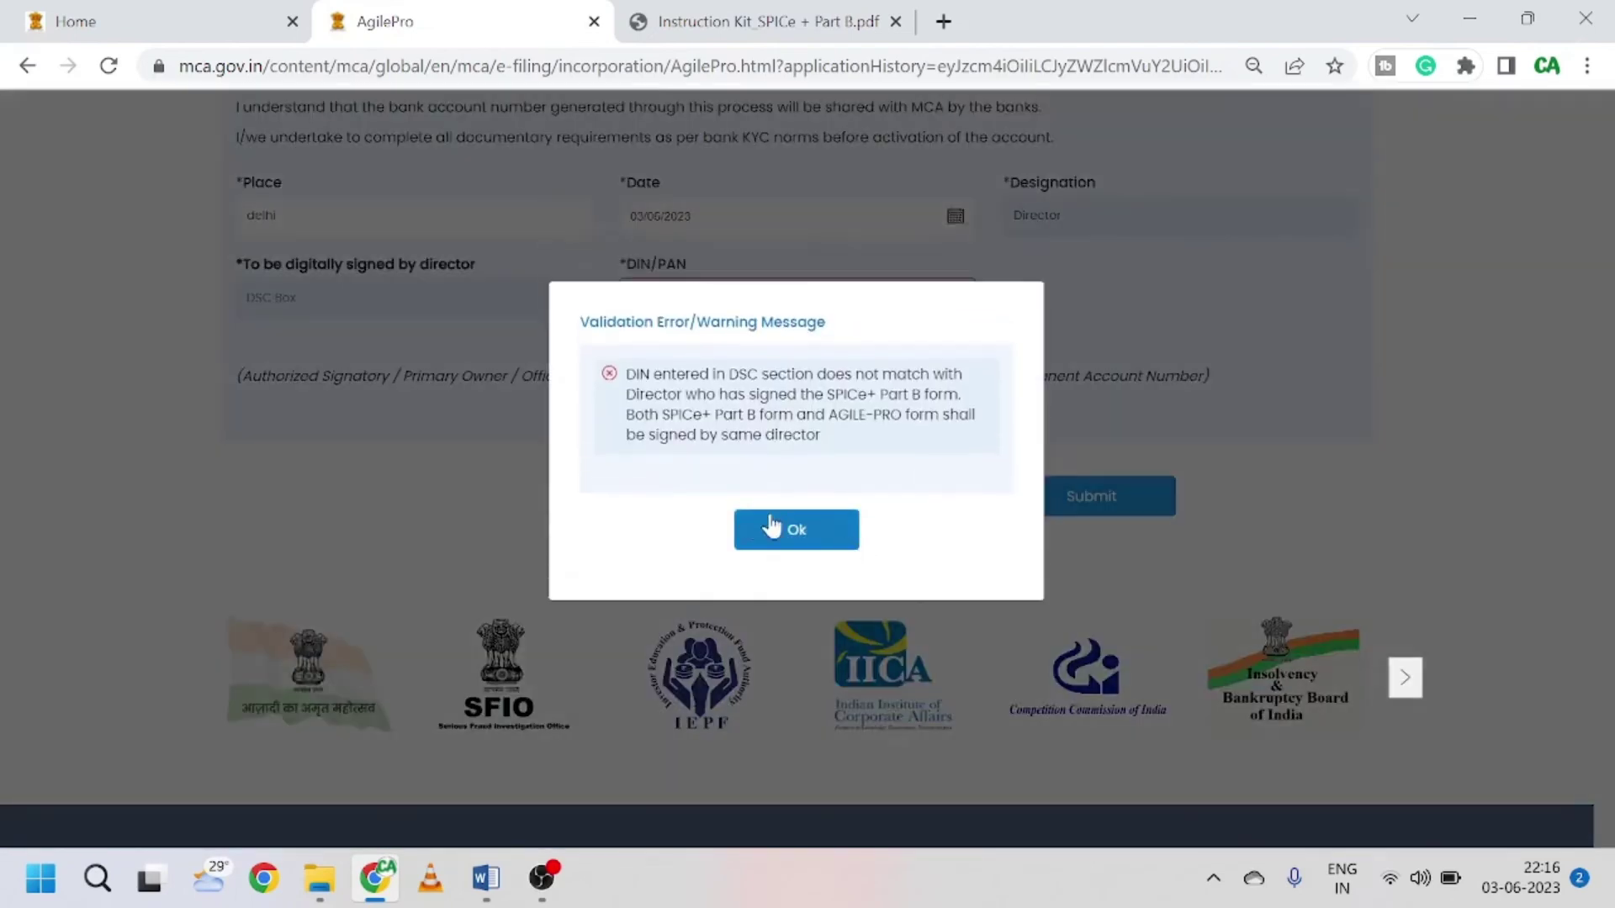
left_click(795, 528)
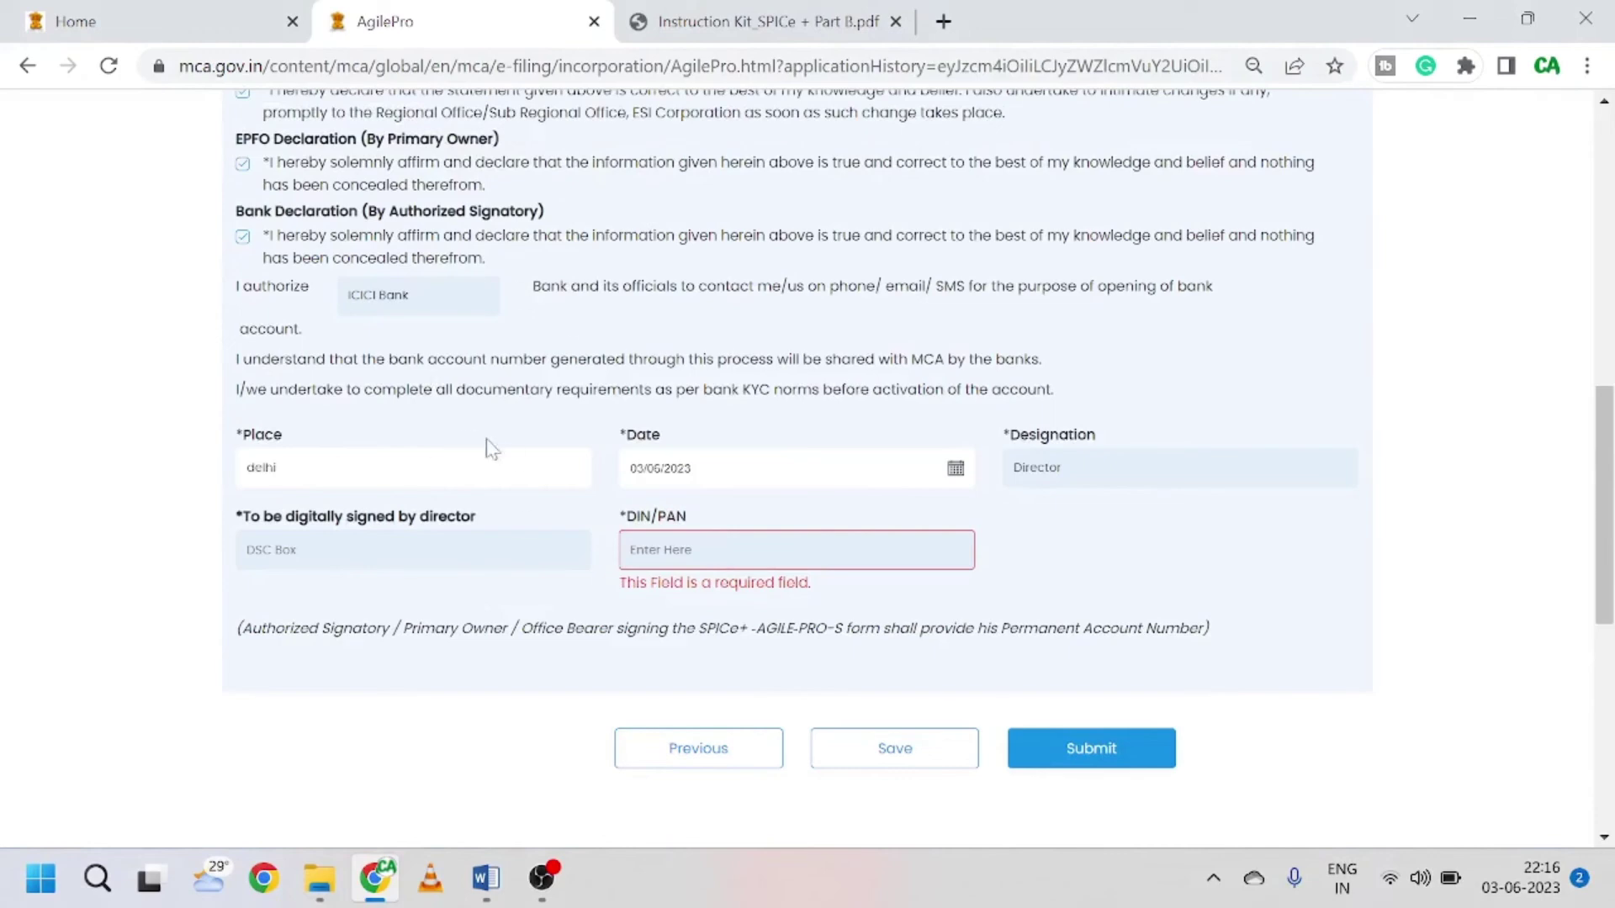
scroll(832, 491, "down", 2)
scroll(789, 533, "up", 3)
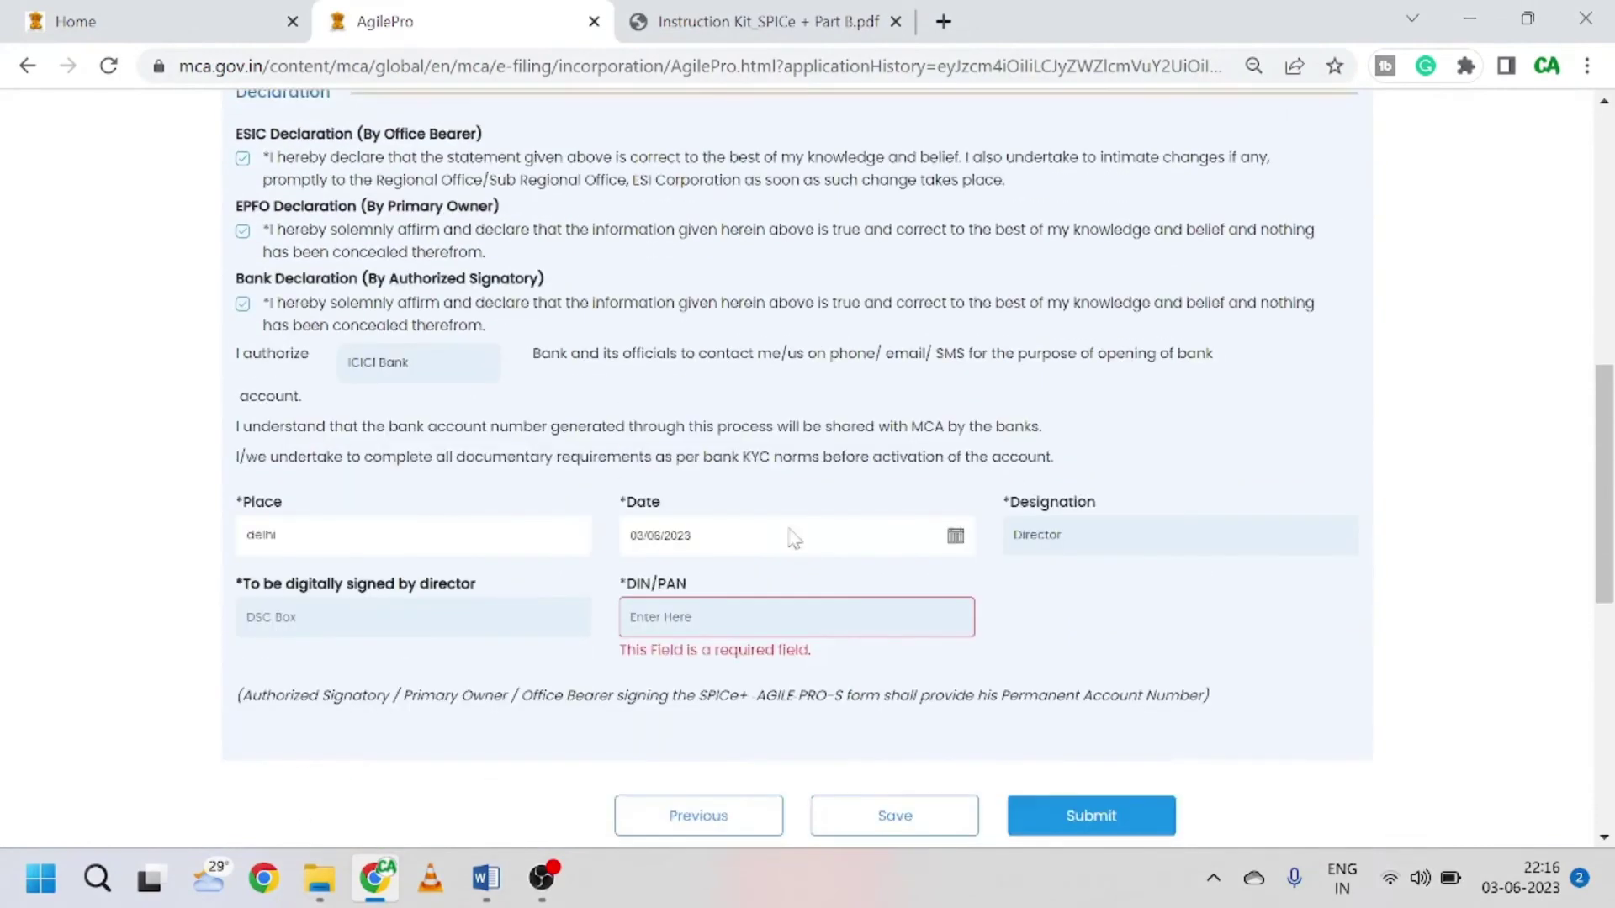
scroll(801, 551, "up", 4)
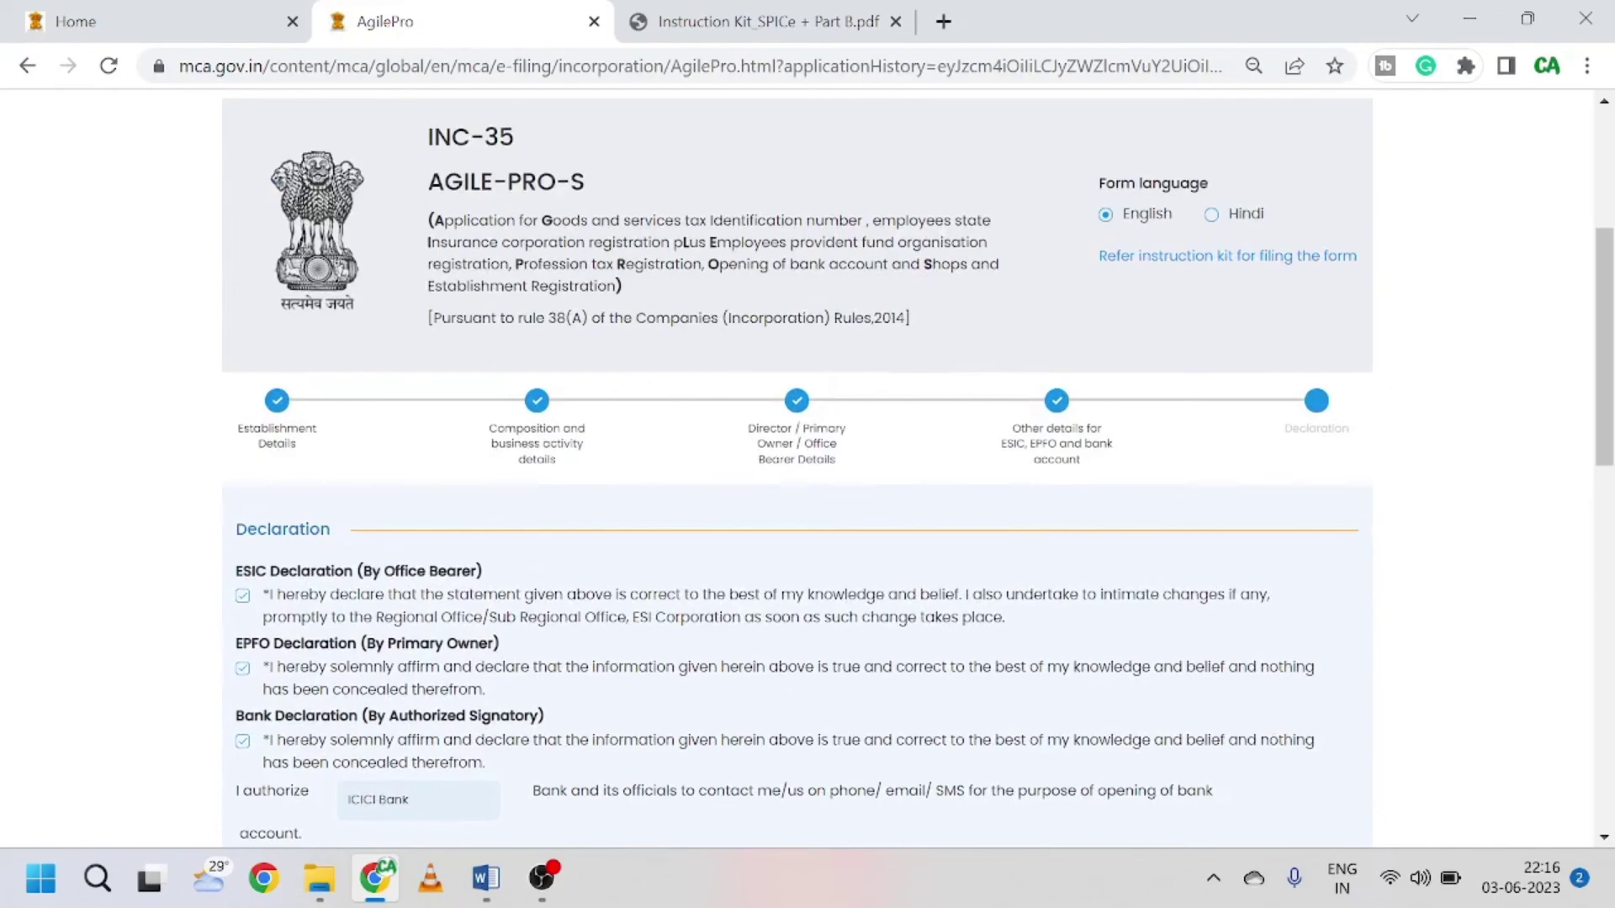
scroll(1092, 587, "down", 9)
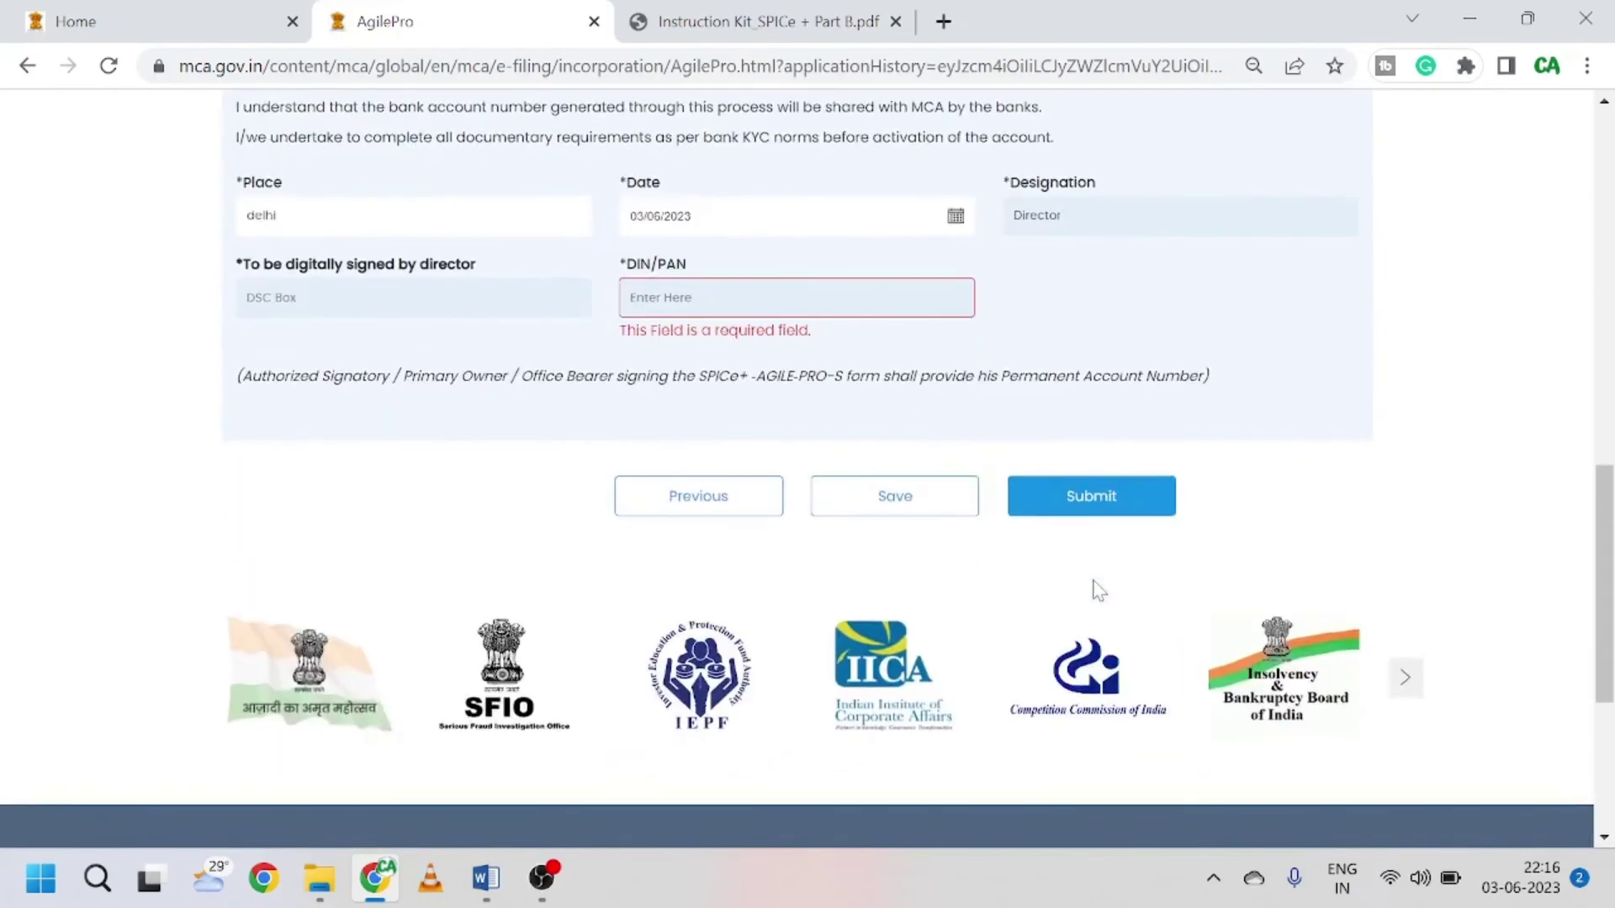
scroll(845, 509, "up", 10)
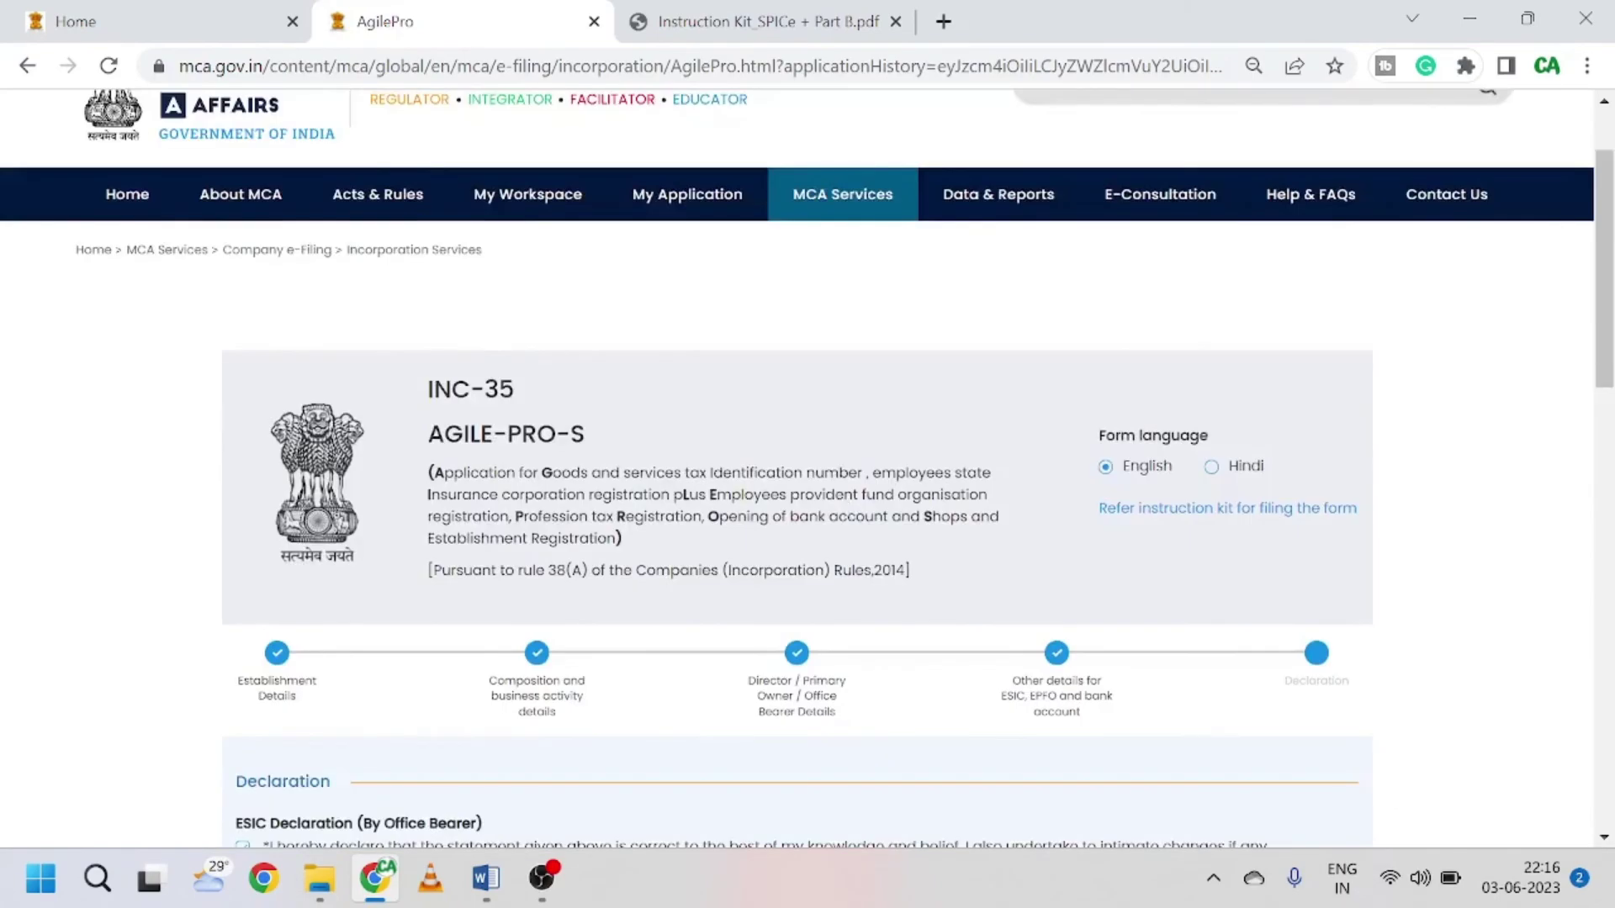
scroll(845, 508, "down", 1)
scroll(808, 468, "down", 8)
scroll(808, 468, "up", 11)
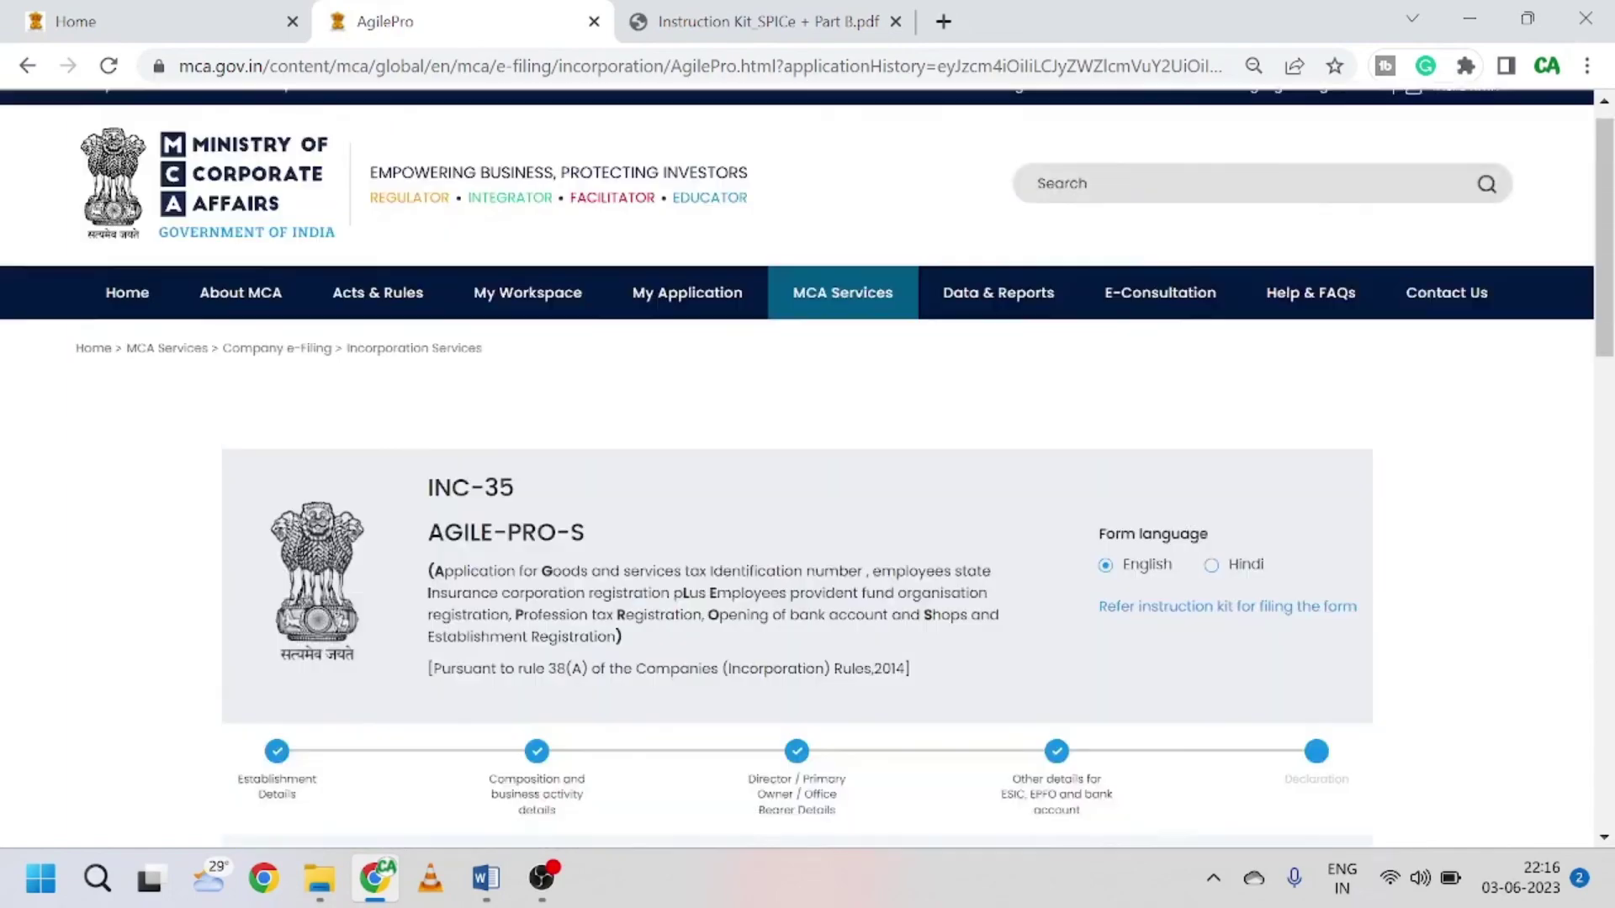
scroll(808, 468, "down", 7)
scroll(967, 521, "down", 6)
scroll(968, 522, "up", 7)
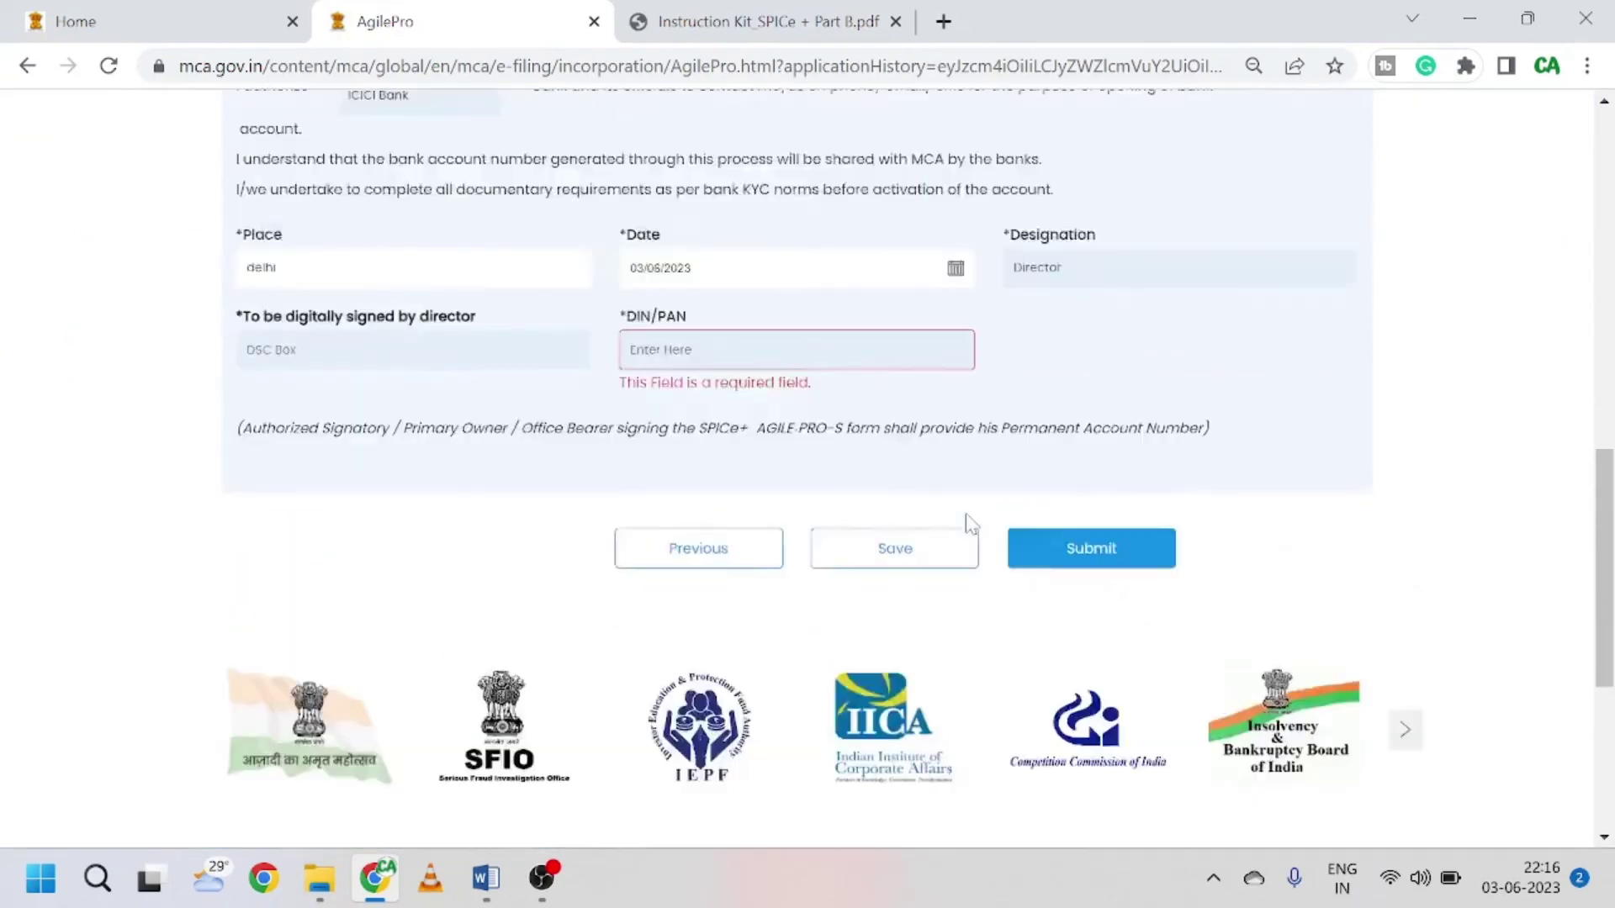
scroll(967, 521, "down", 5)
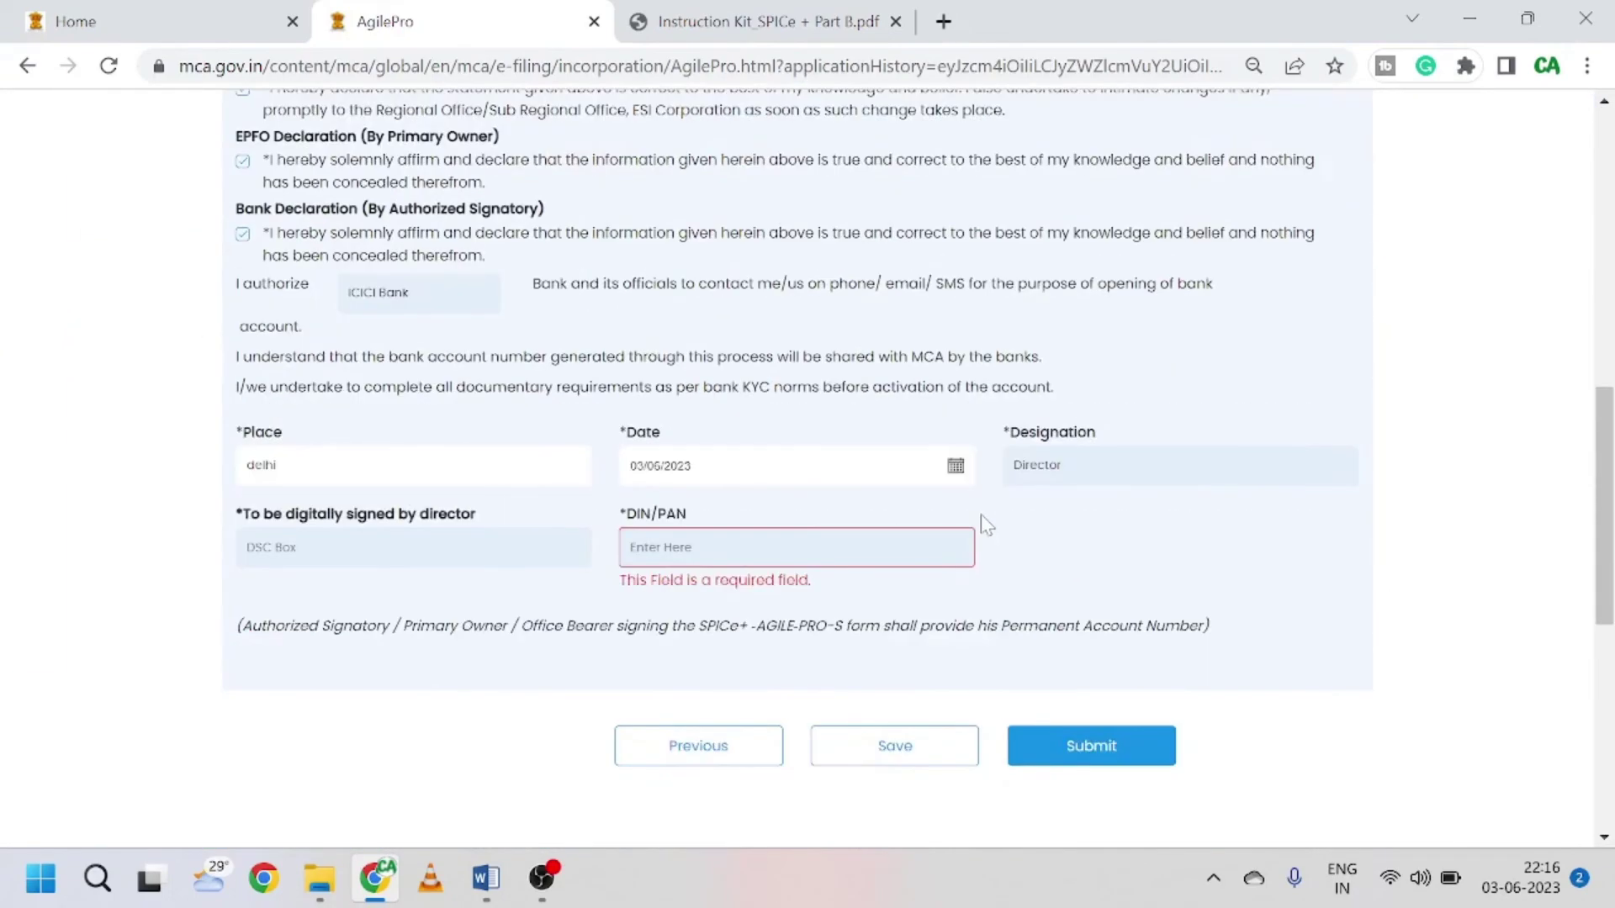
scroll(983, 522, "up", 3)
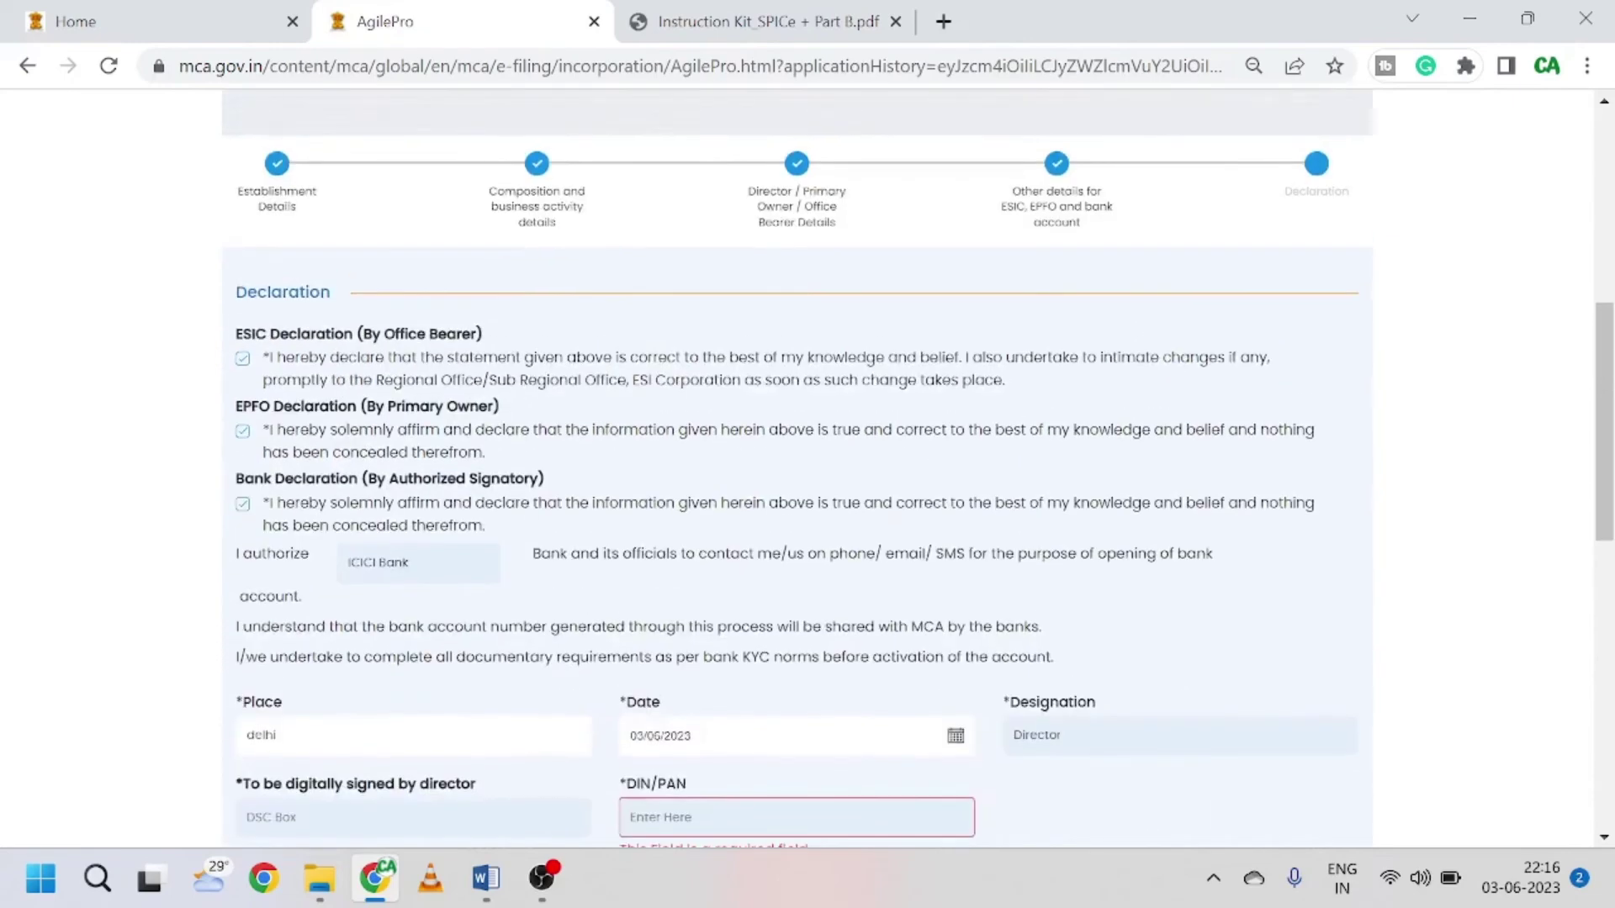
scroll(797, 471, "up", 4)
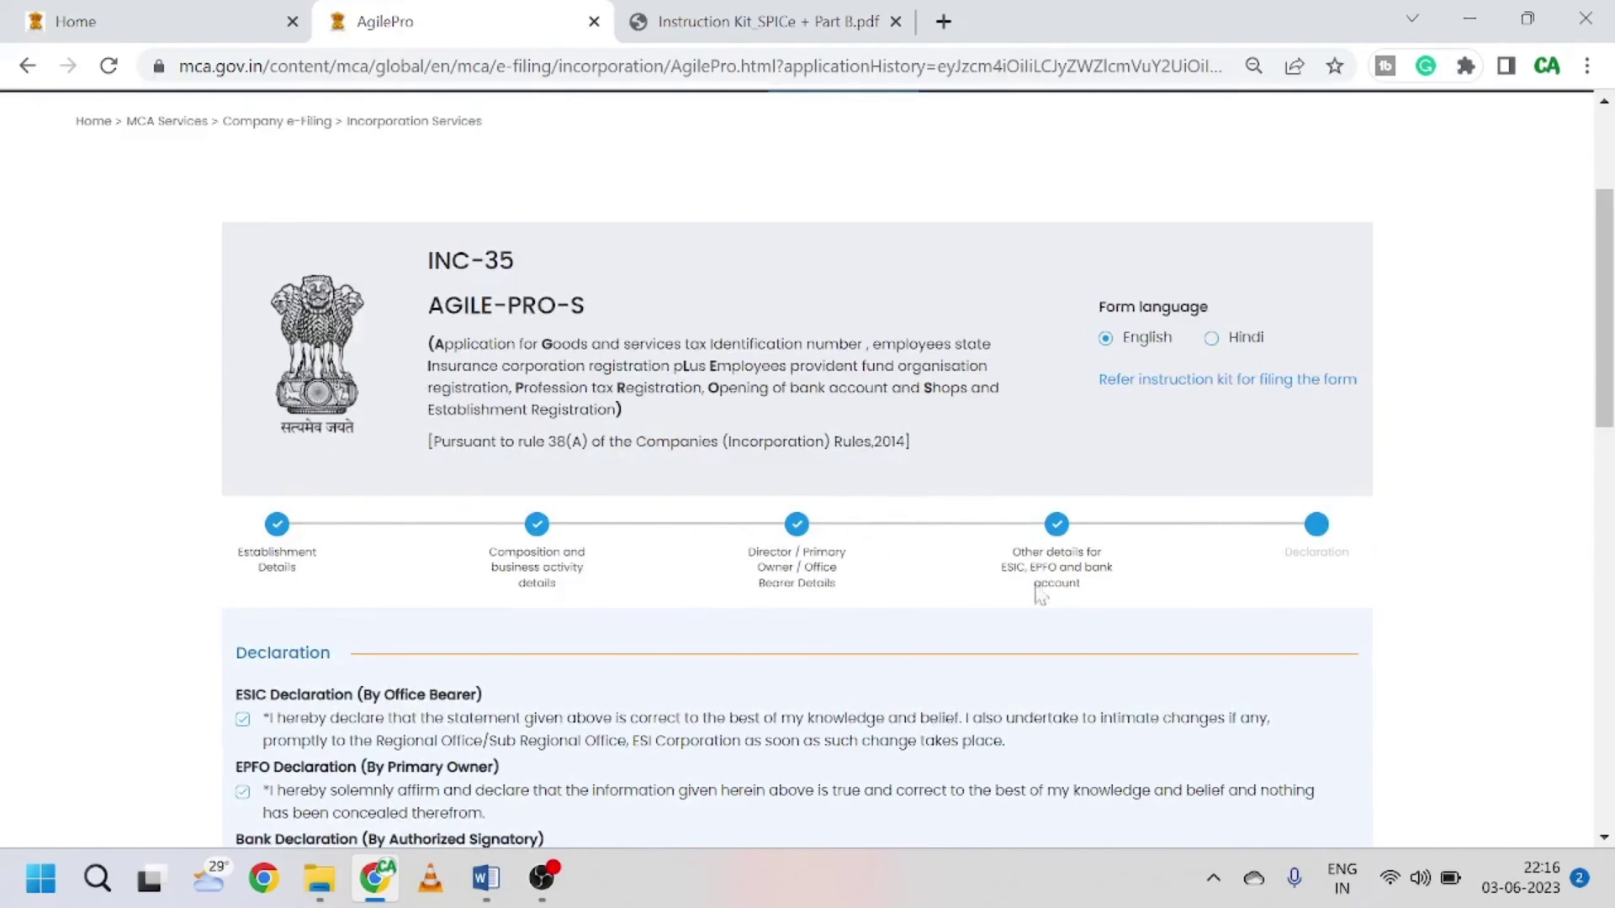
scroll(1119, 595, "down", 12)
scroll(925, 622, "up", 15)
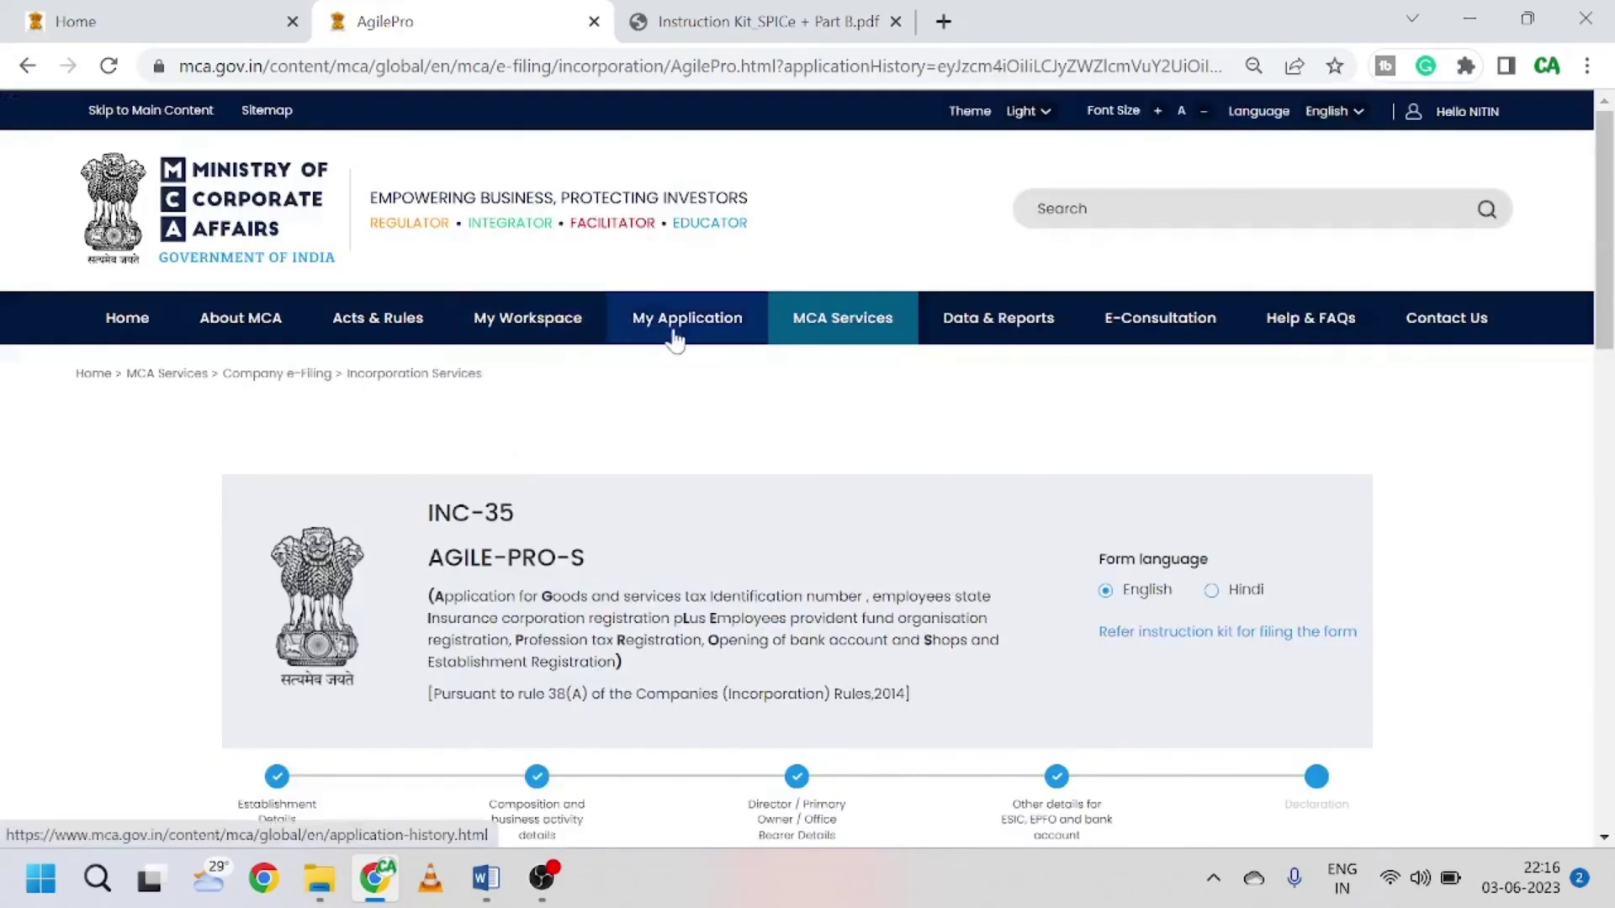
Step: Open the Spice+ Part A mini dashboard from Application History and confirm AGILE PRO reads Submitted
left_click(675, 331)
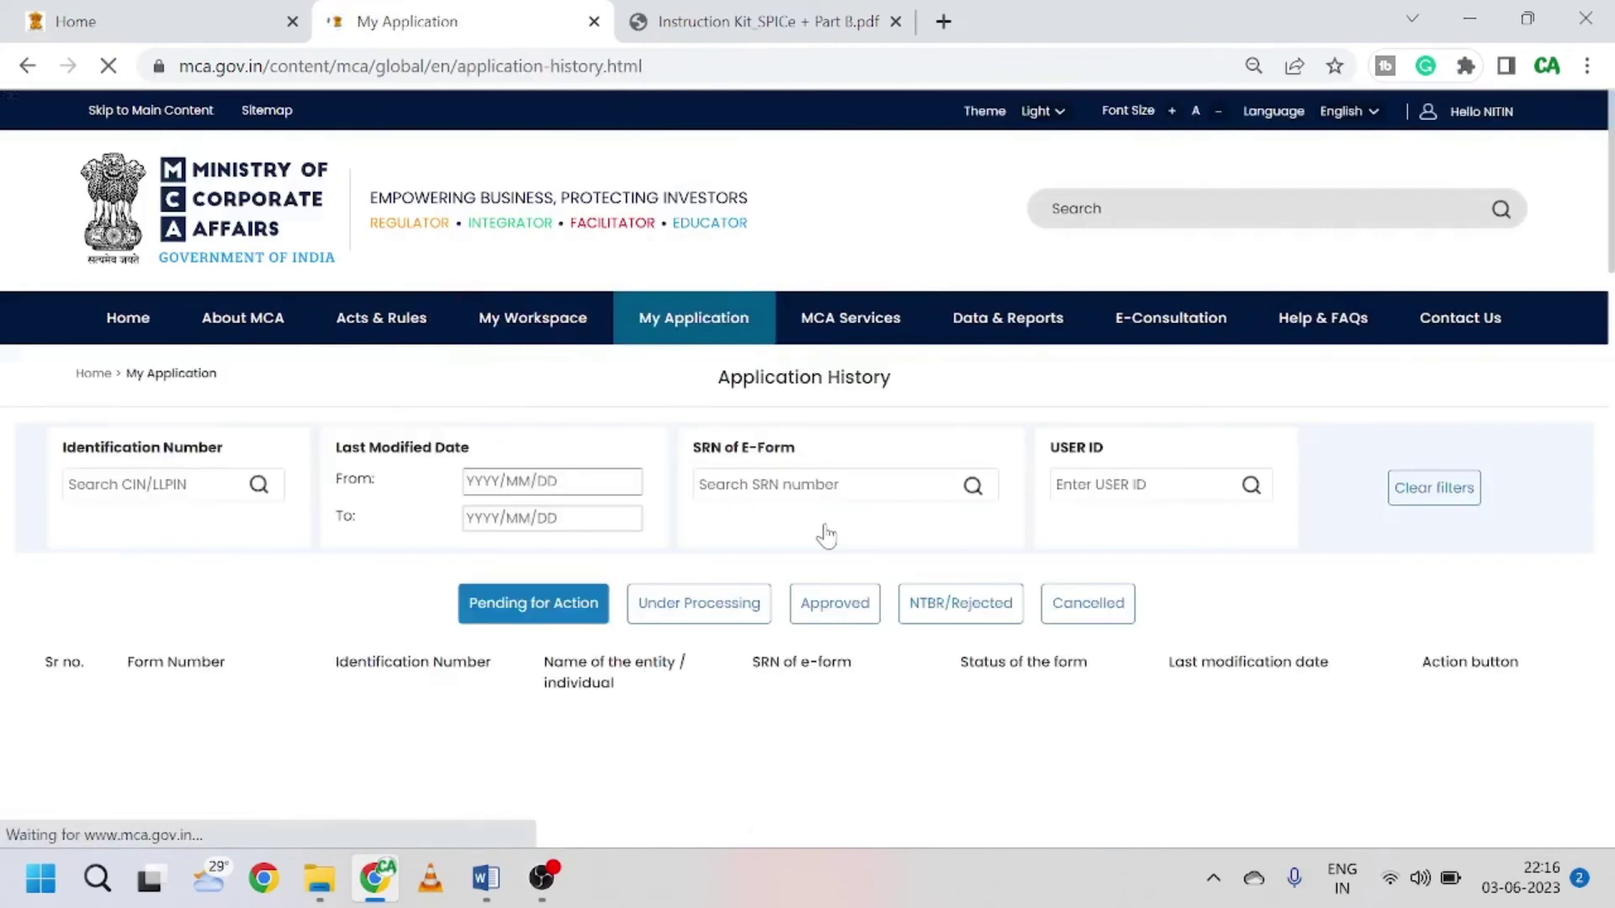
scroll(825, 533, "down", 1)
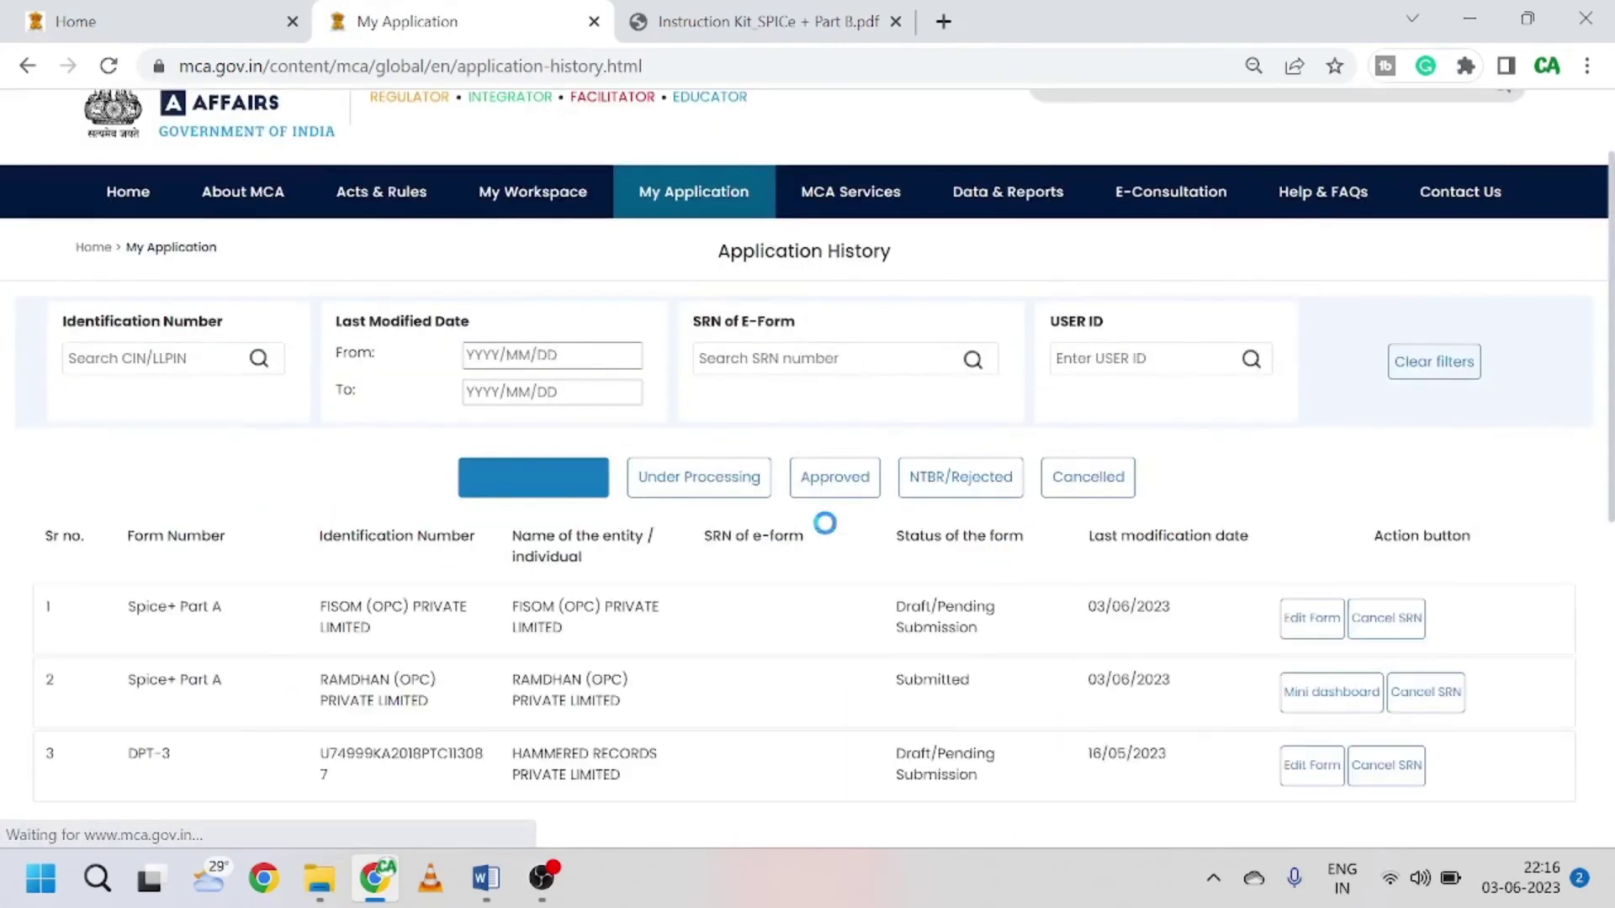
scroll(825, 533, "down", 1)
left_click(1279, 561)
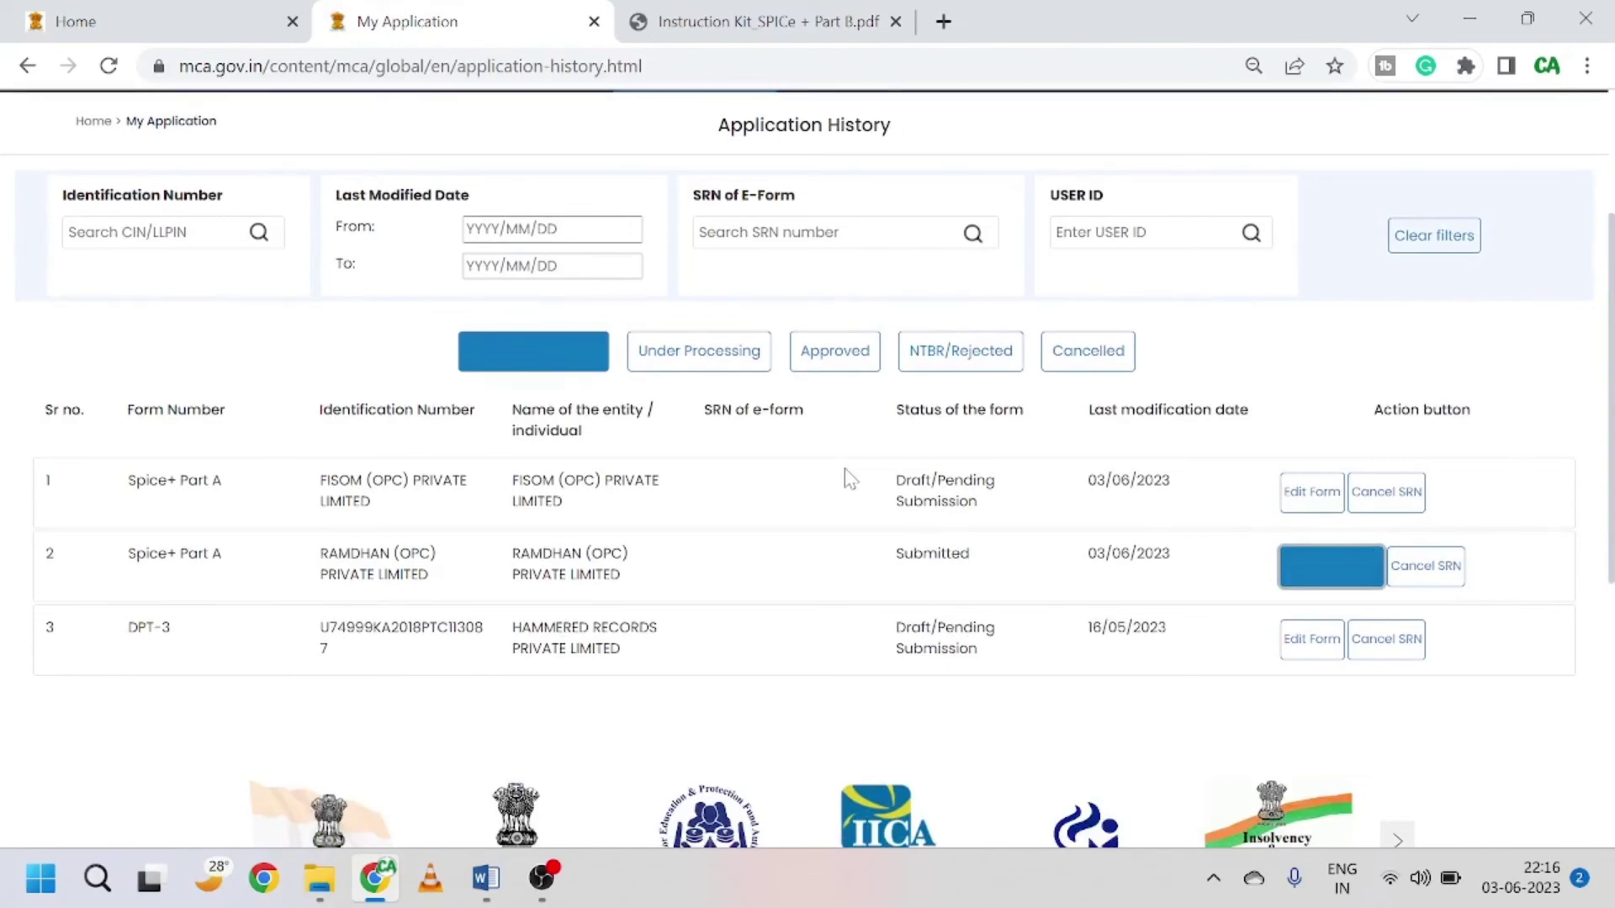
scroll(849, 478, "down", 1)
left_click(1323, 449)
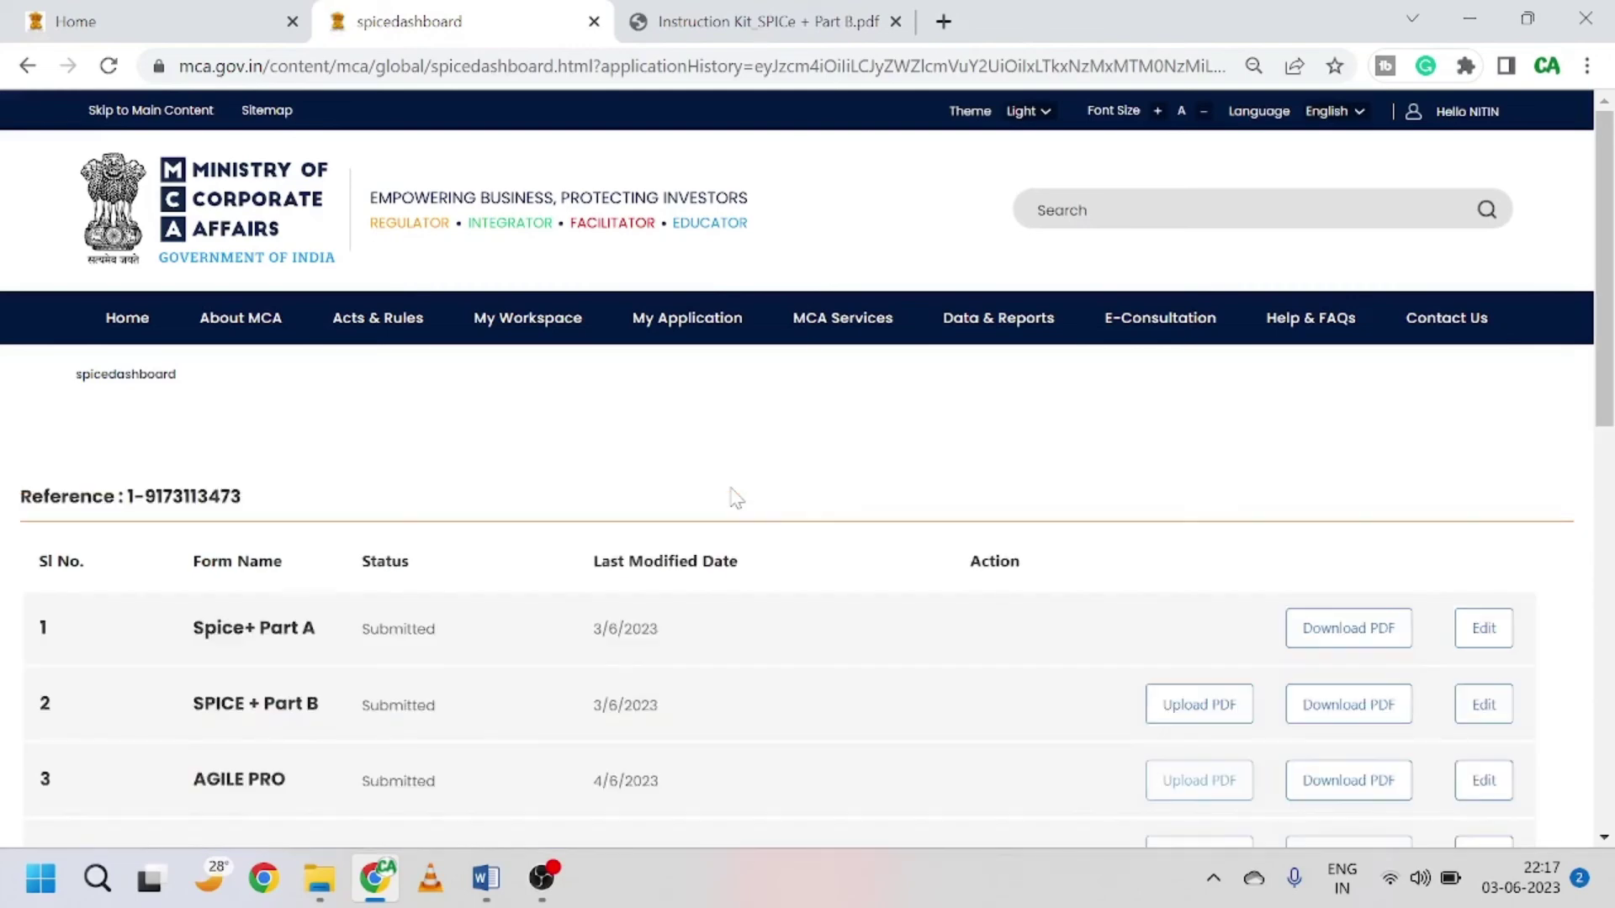
scroll(796, 483, "down", 3)
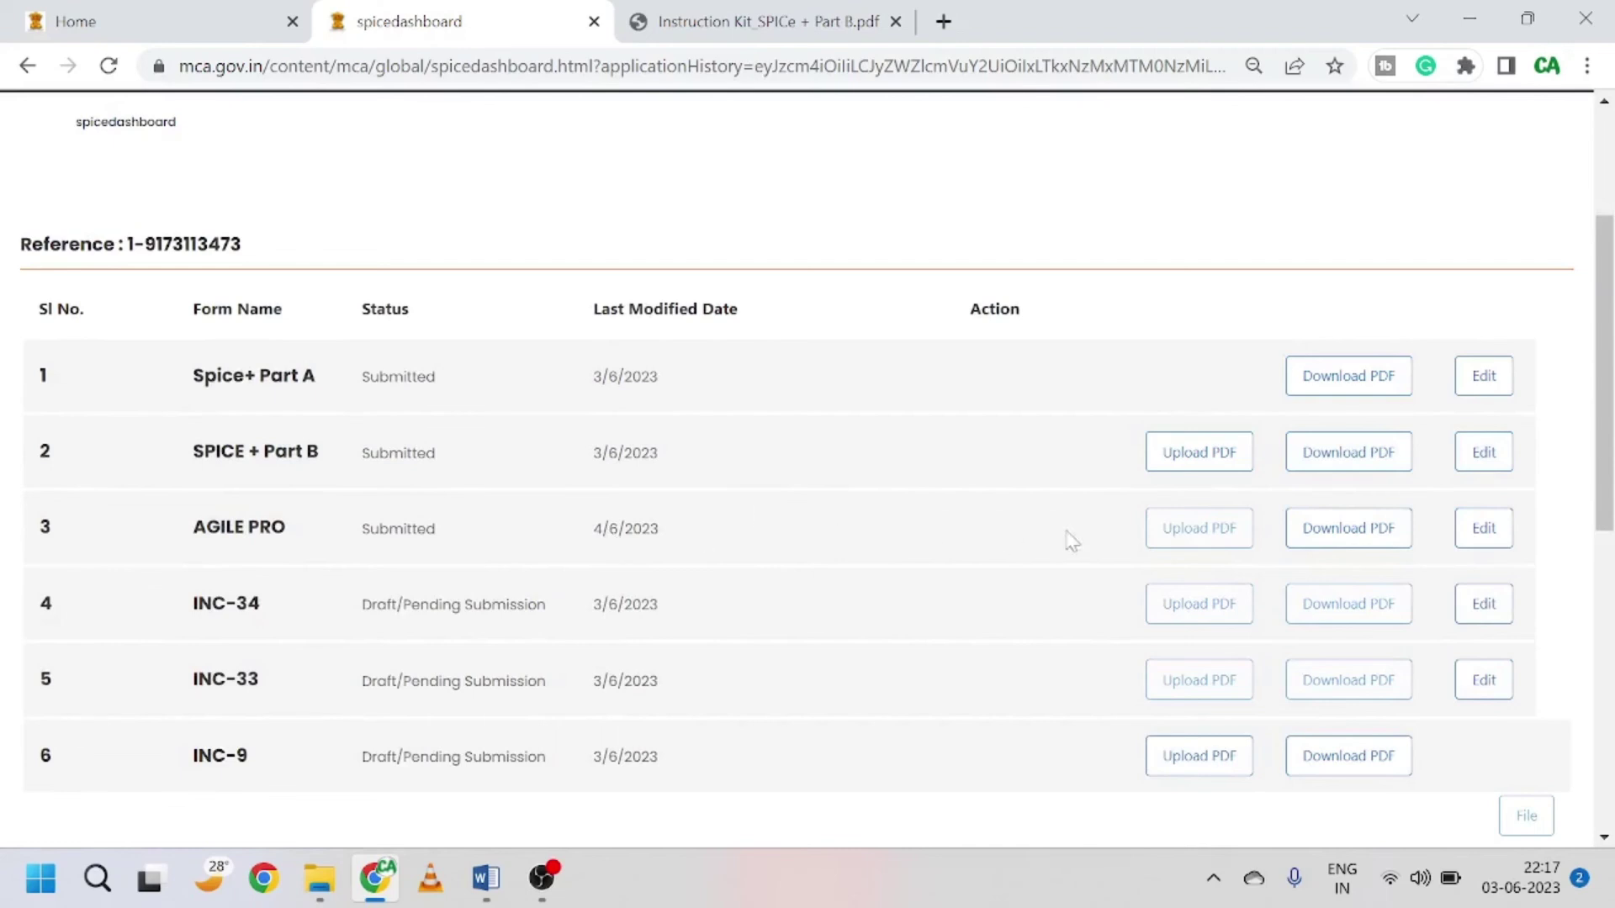
scroll(325, 522, "down", 2)
left_click_drag(361, 403, 466, 405)
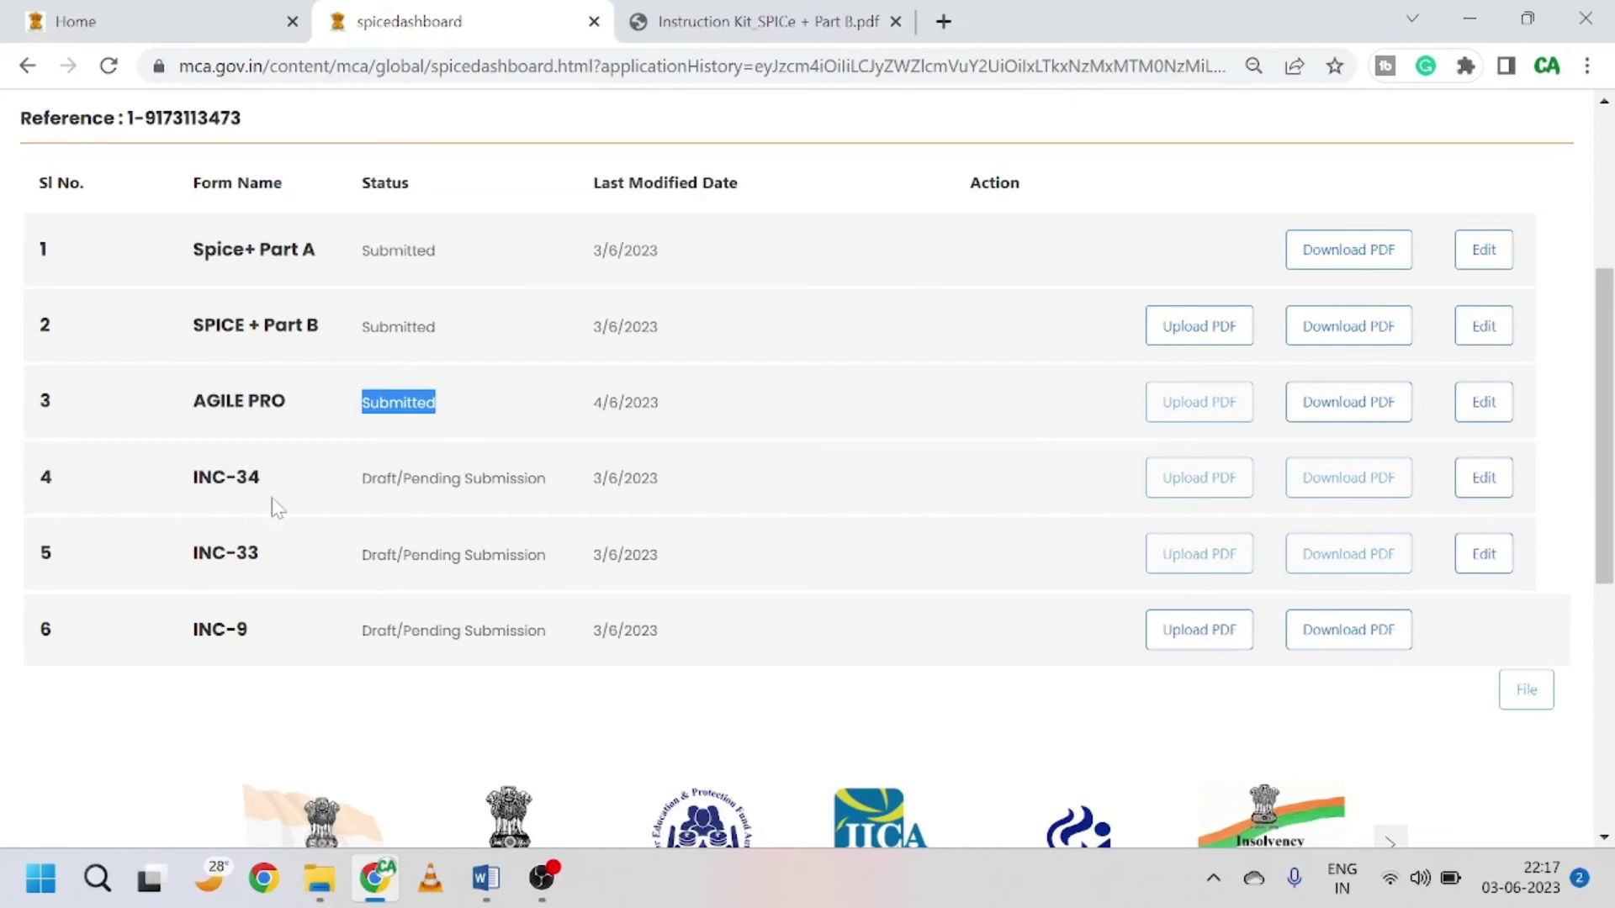
Step: Open INC-33 e-MOA for editing, look through its prefilled fields, and close its tab
left_click(1476, 560)
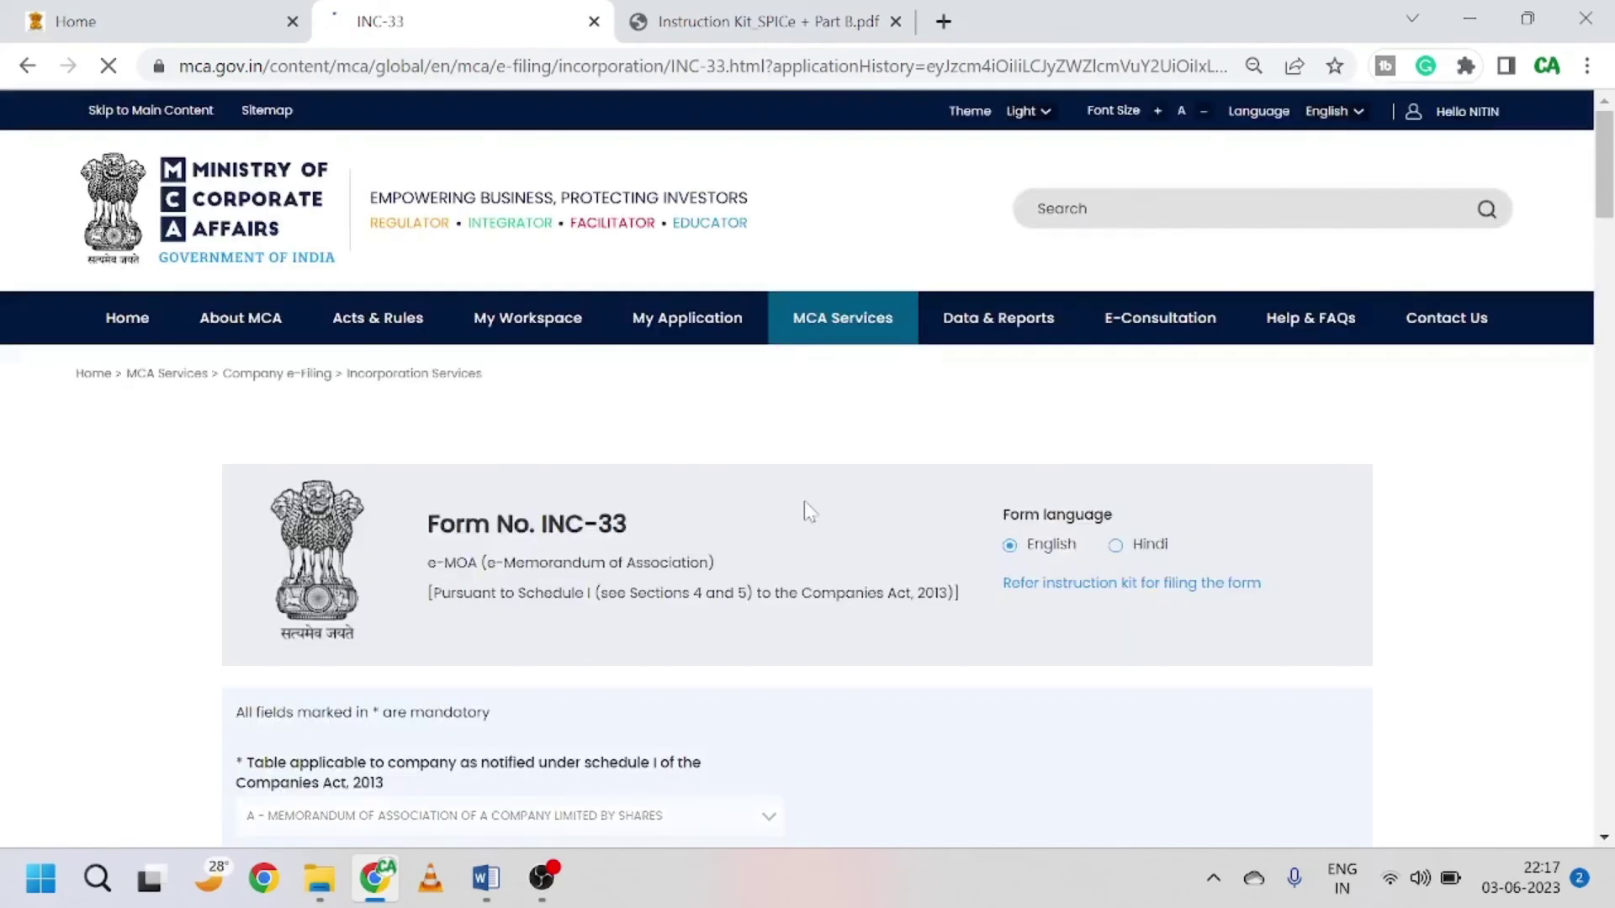
scroll(805, 505, "down", 3)
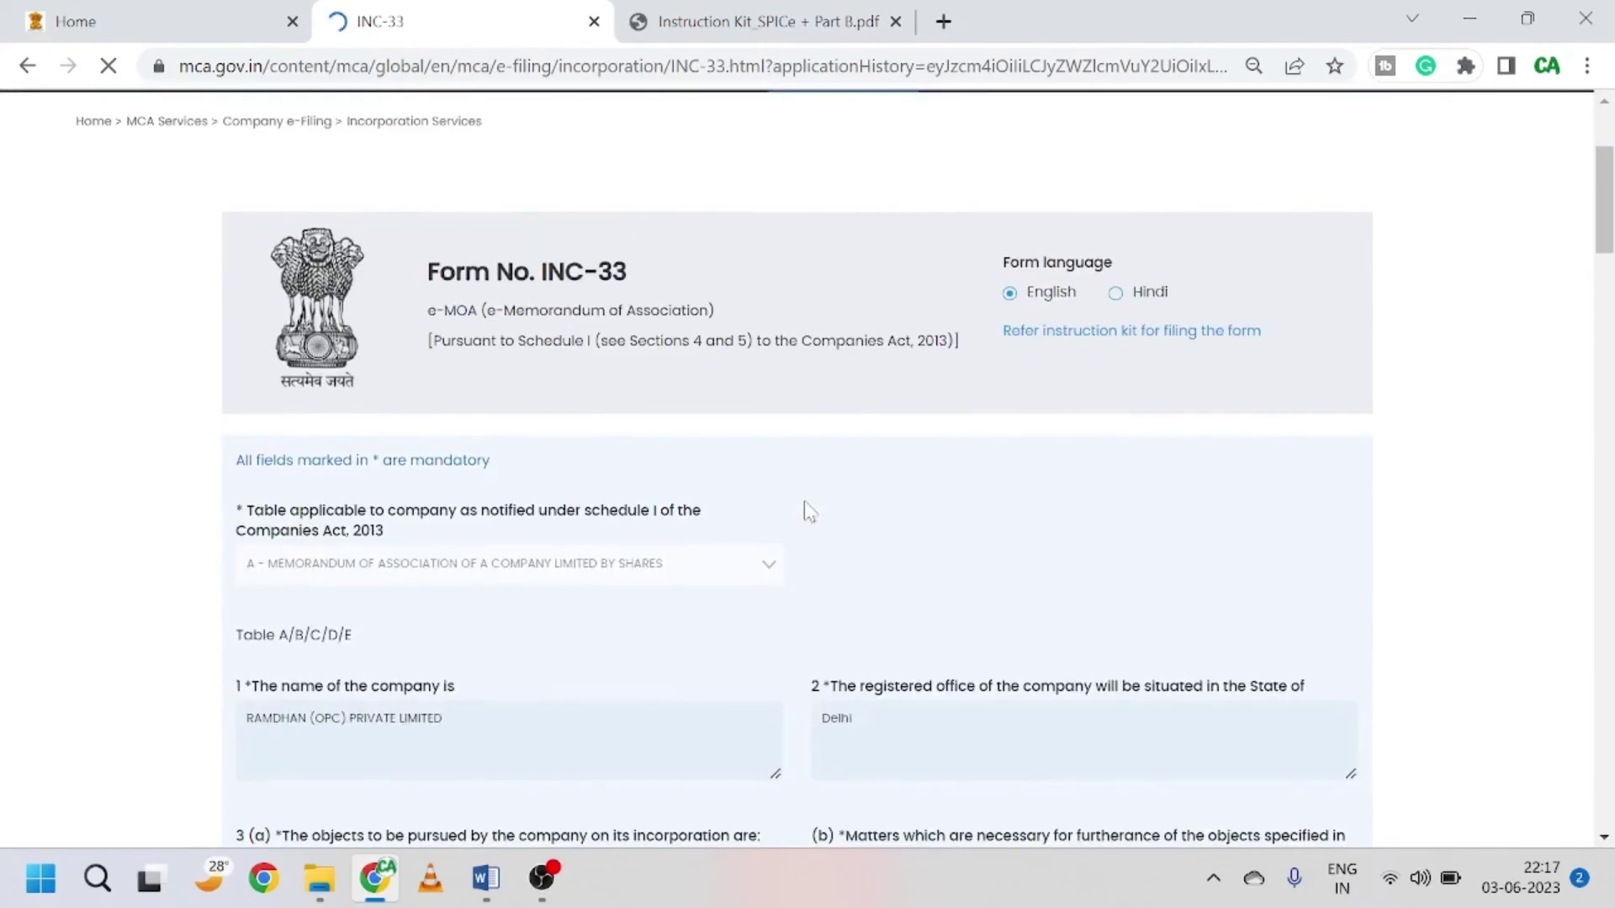
scroll(805, 510, "down", 3)
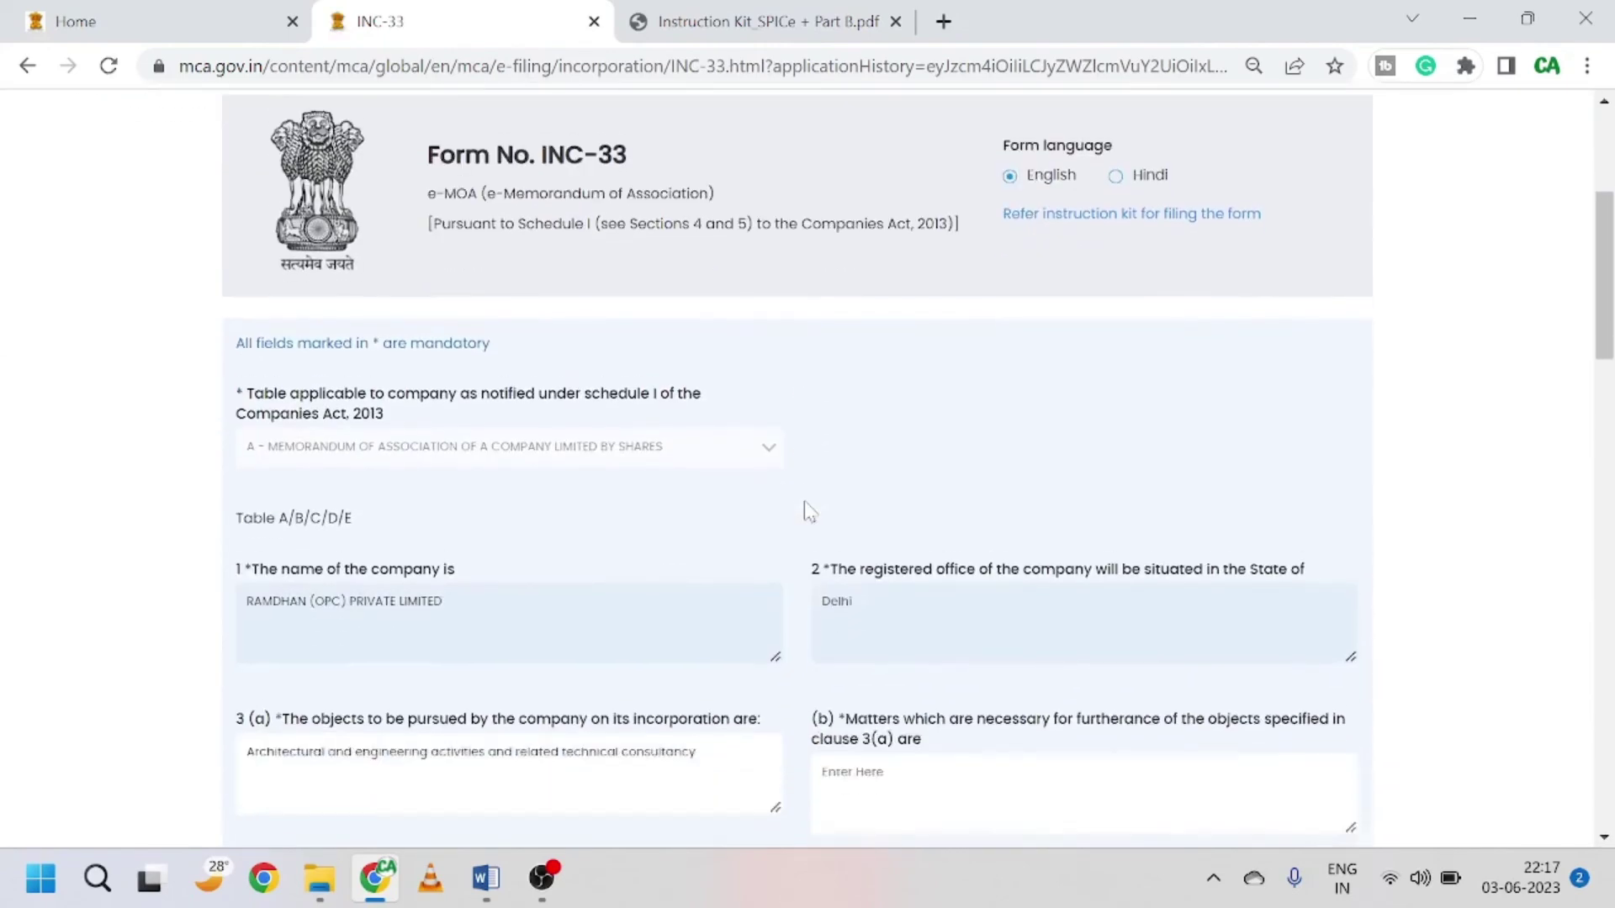
scroll(634, 589, "down", 2)
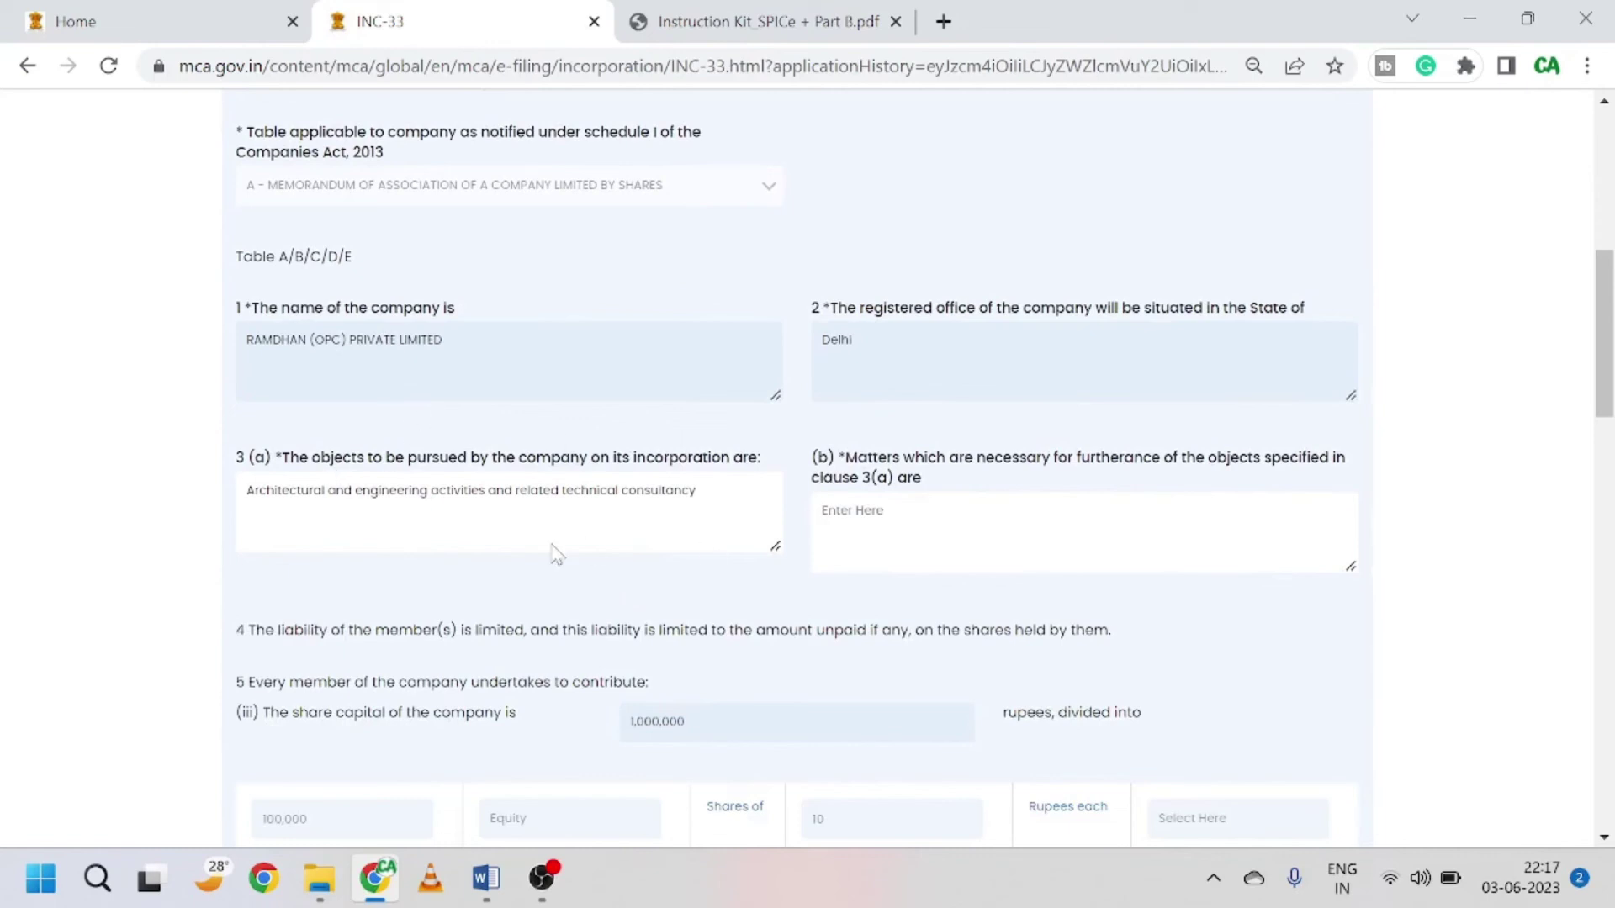
key("ctrl+w")
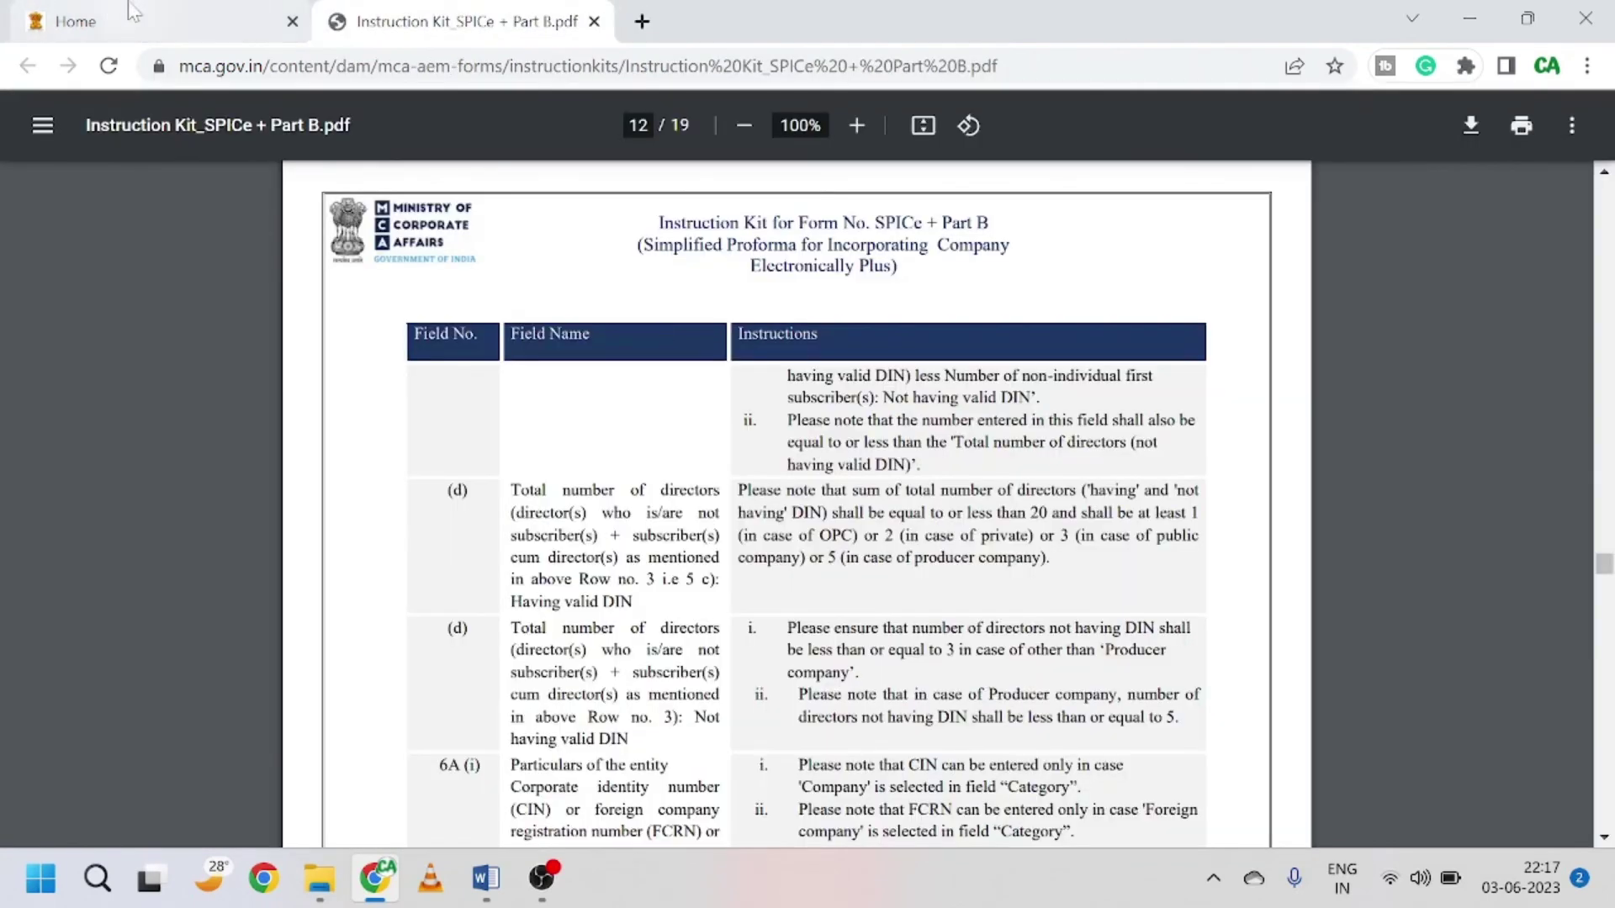
Step: Return via Home and My Application to the Spice+ mini dashboard showing pending INC-33/INC-34
left_click(130, 12)
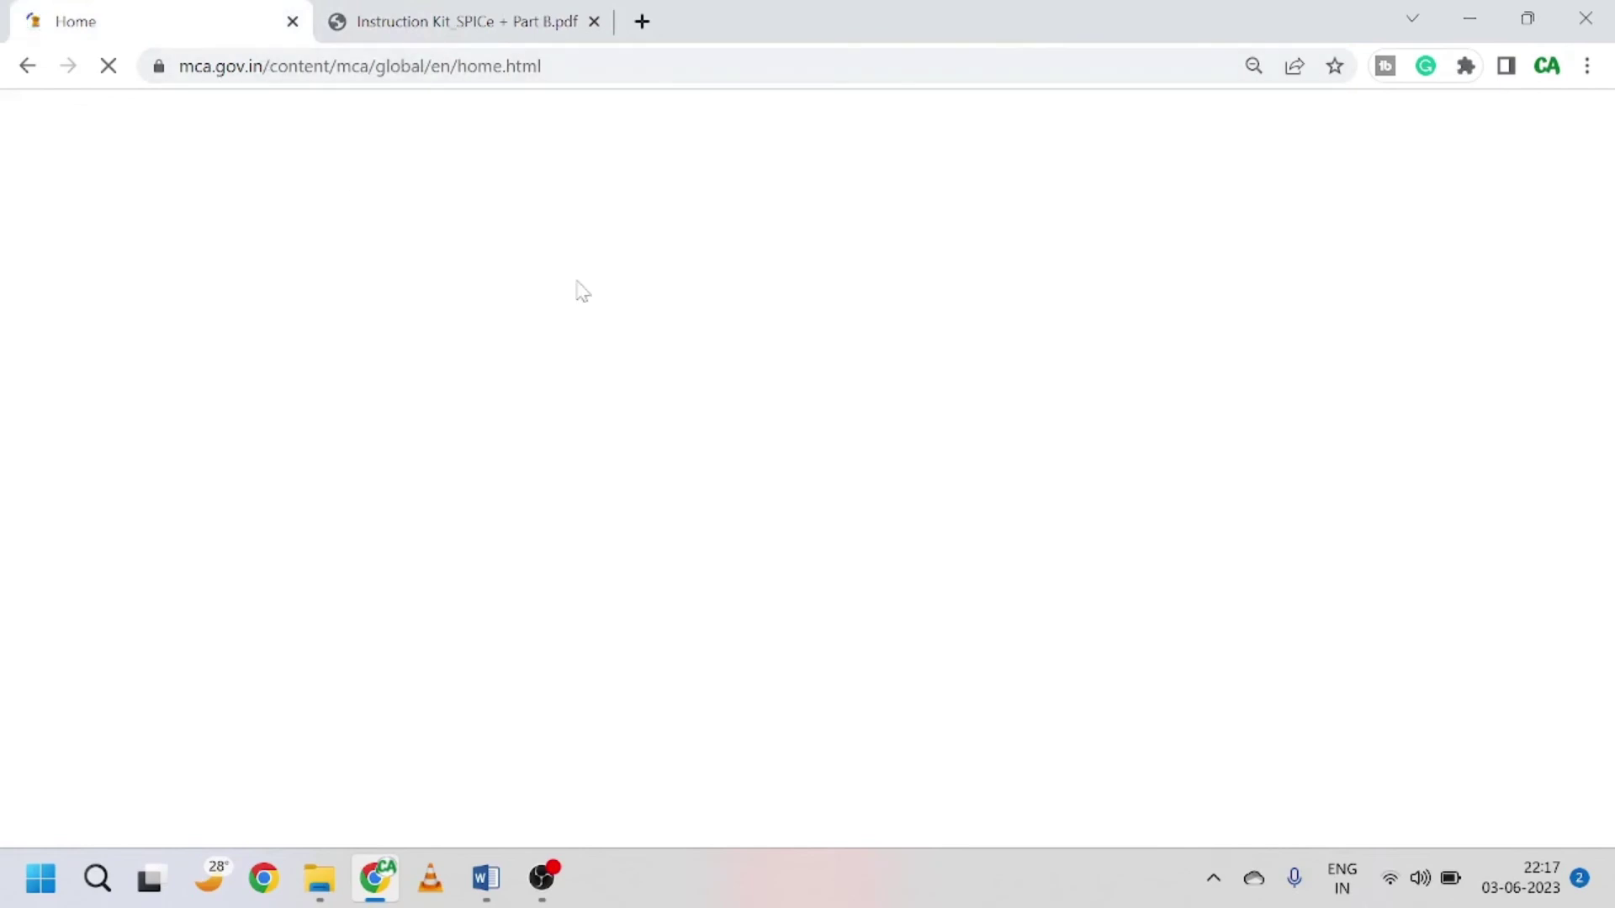
mouse_move(561, 897)
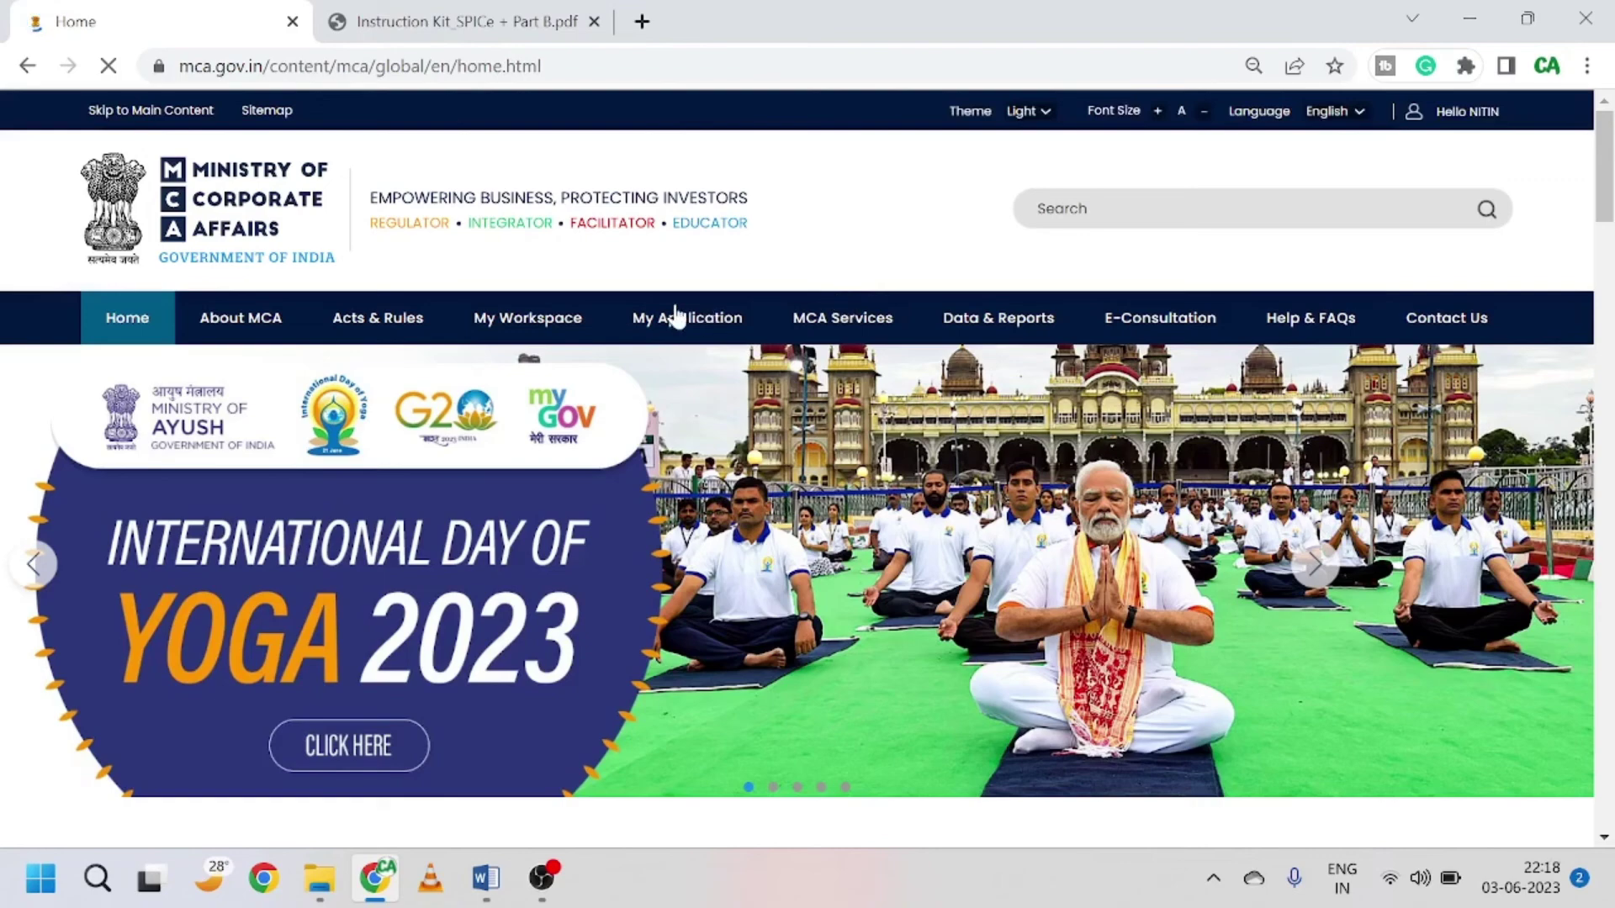
left_click(689, 337)
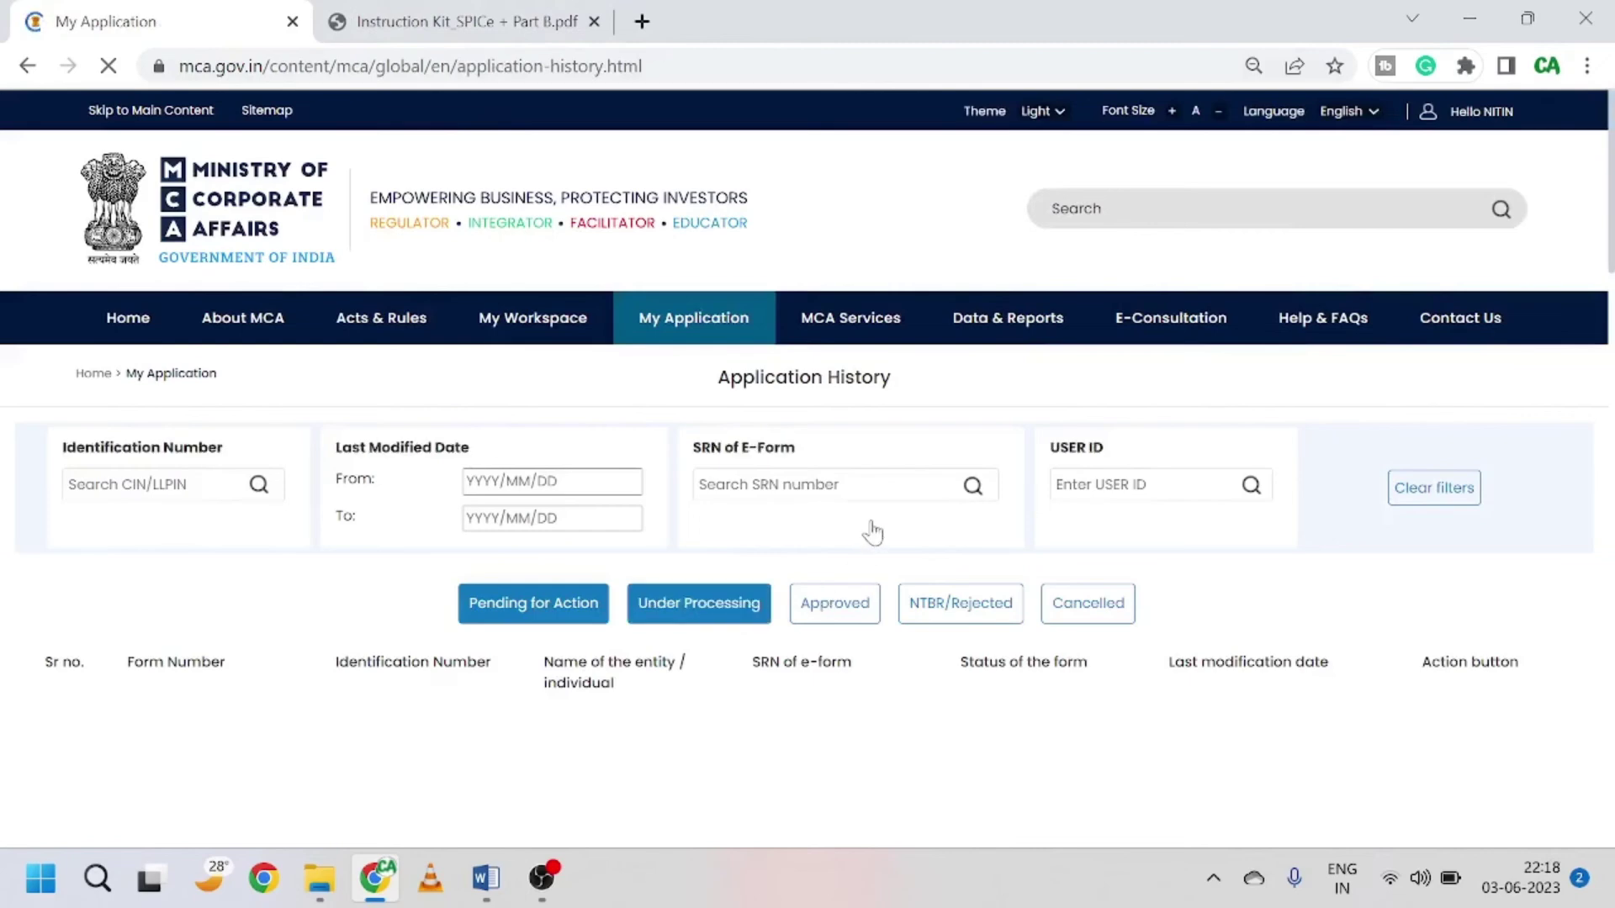
scroll(872, 533, "down", 1)
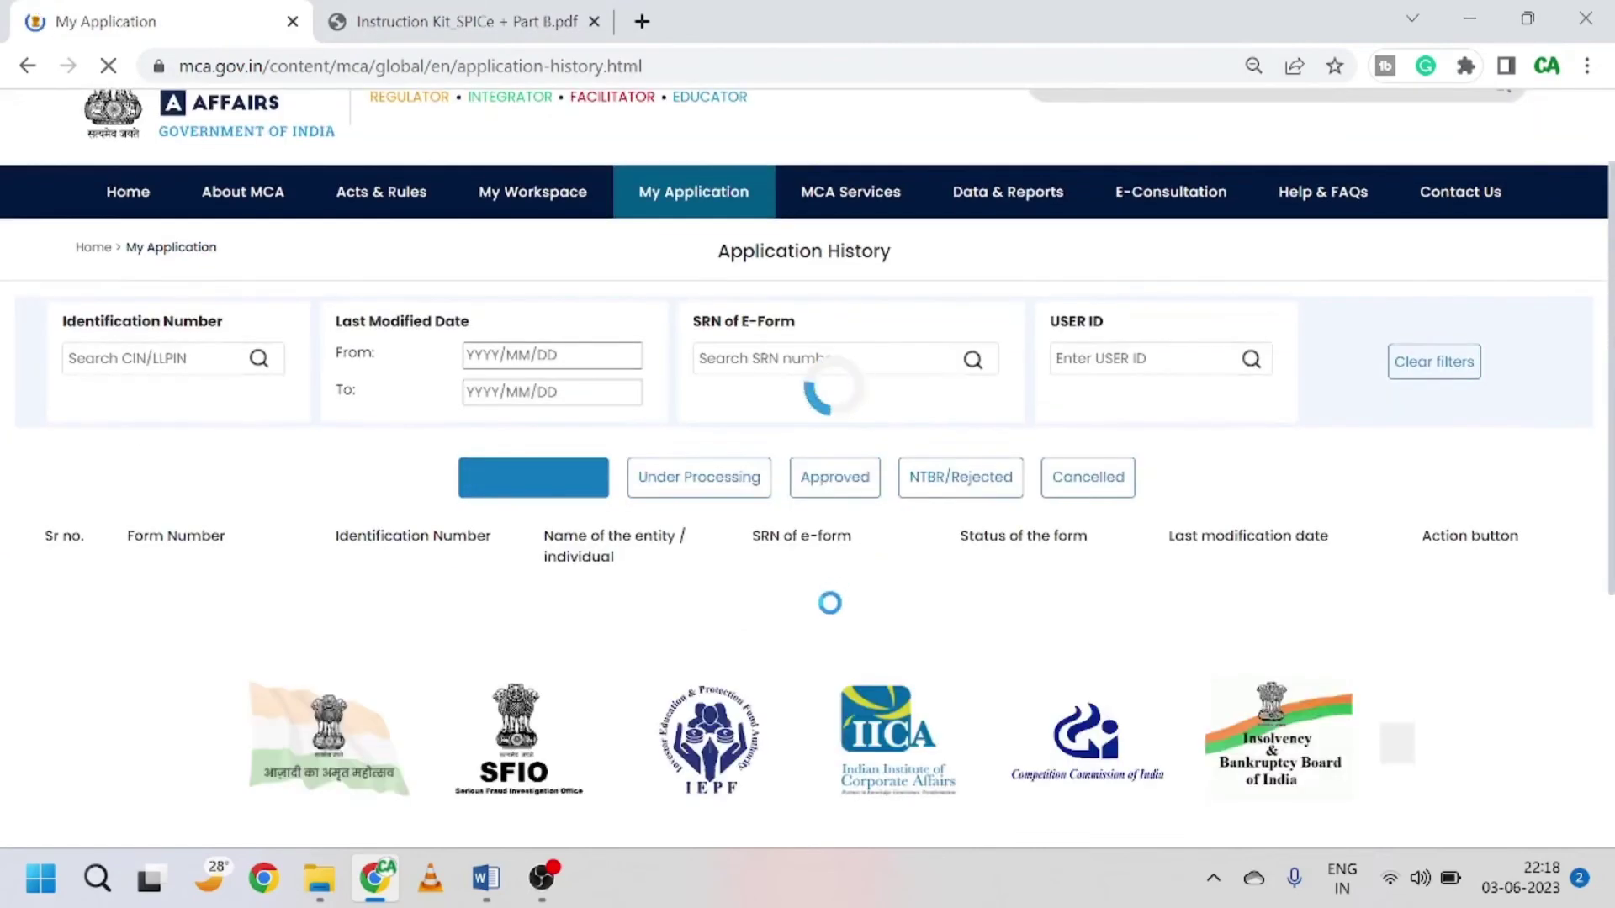
scroll(1269, 504, "down", 1)
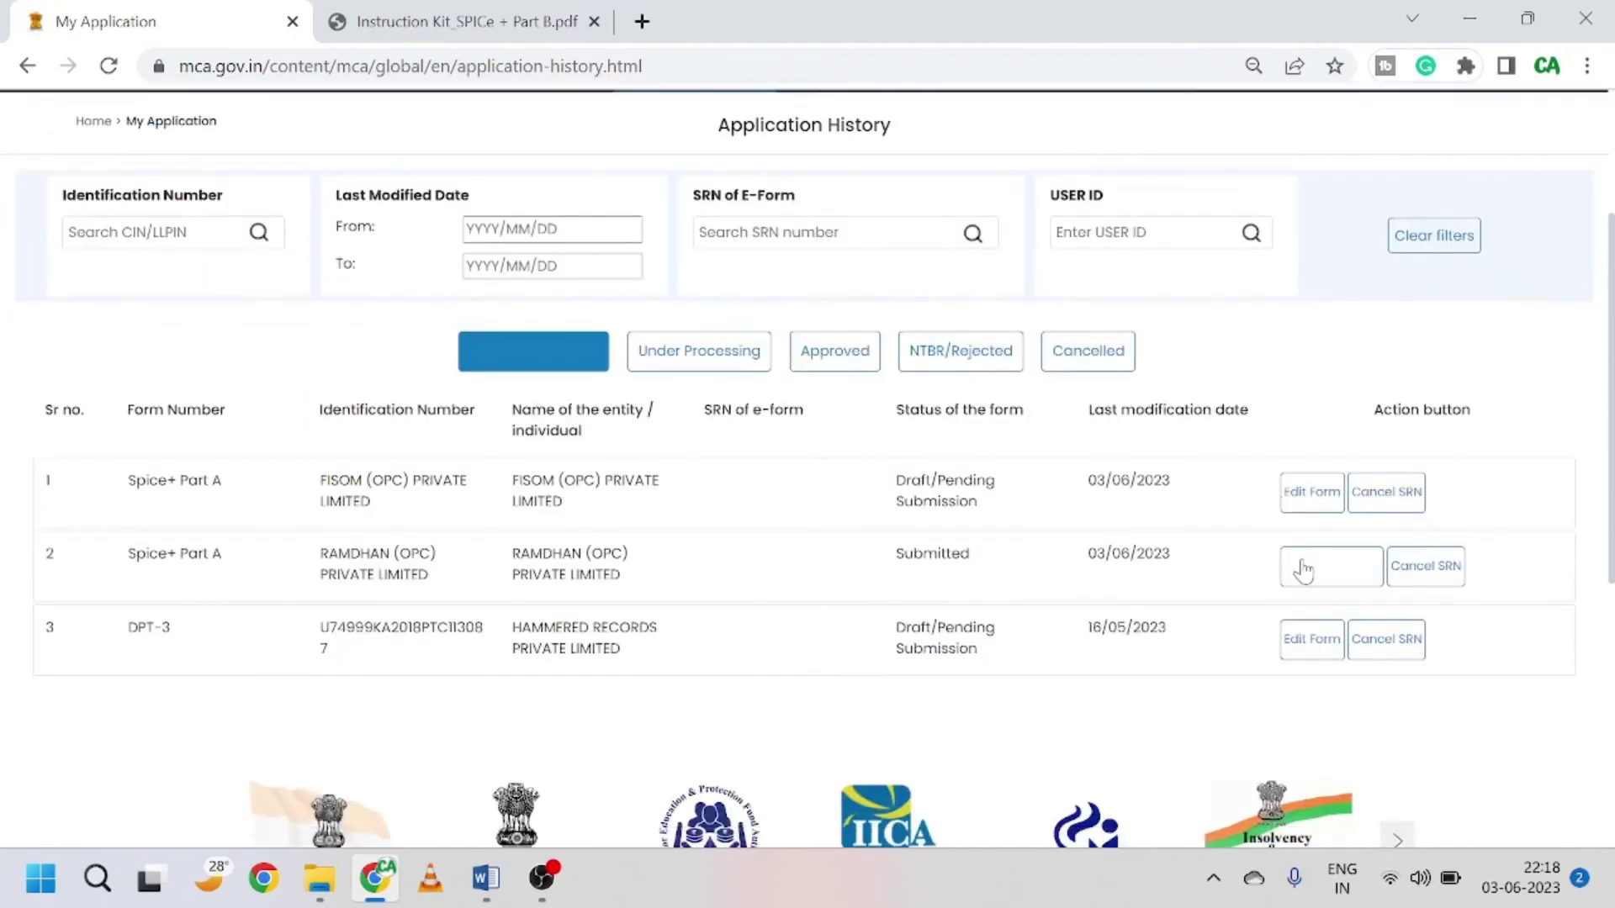
left_click(1329, 569)
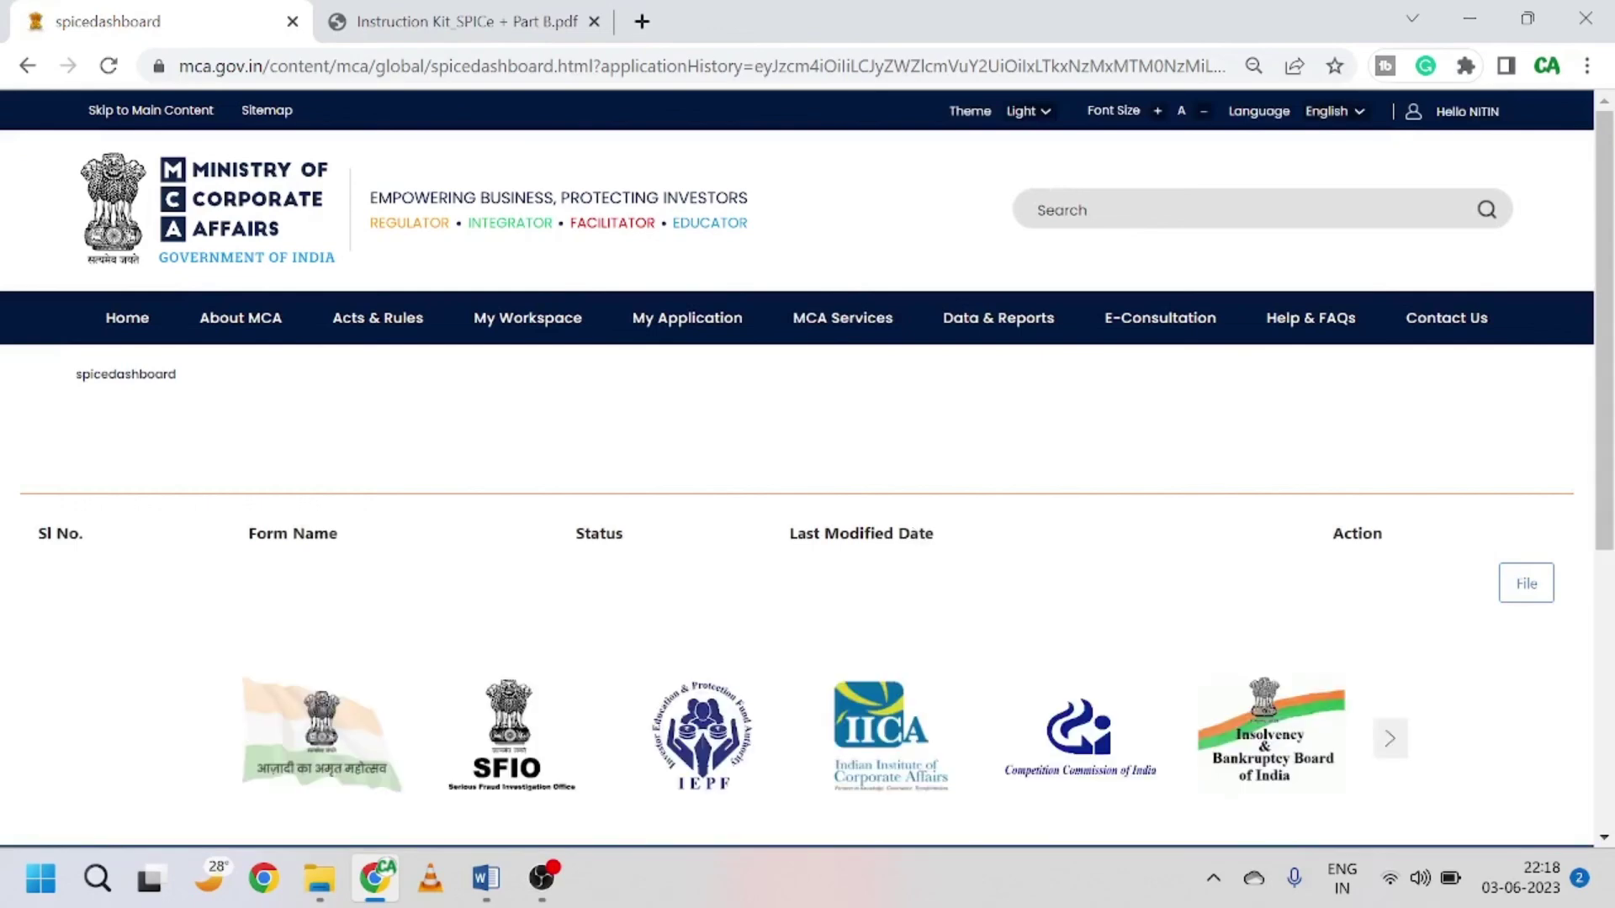
scroll(912, 533, "down", 3)
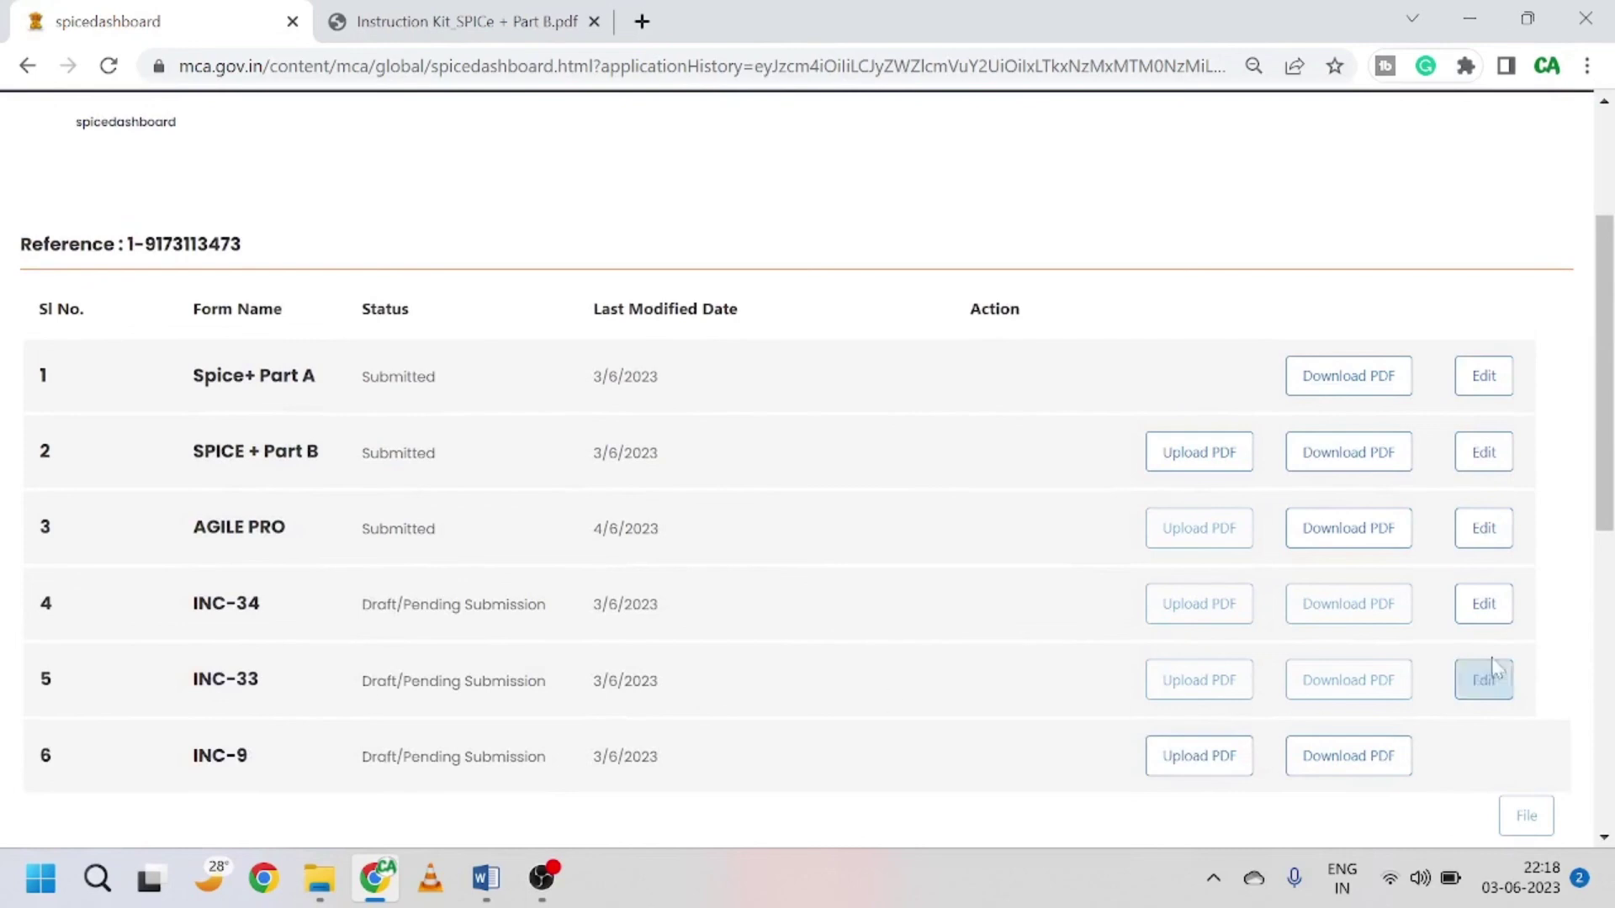
Step: Reopen the INC-33 e-MOA form and review its objects, field 3(b) and the 1,000,000 share capital
left_click(1491, 686)
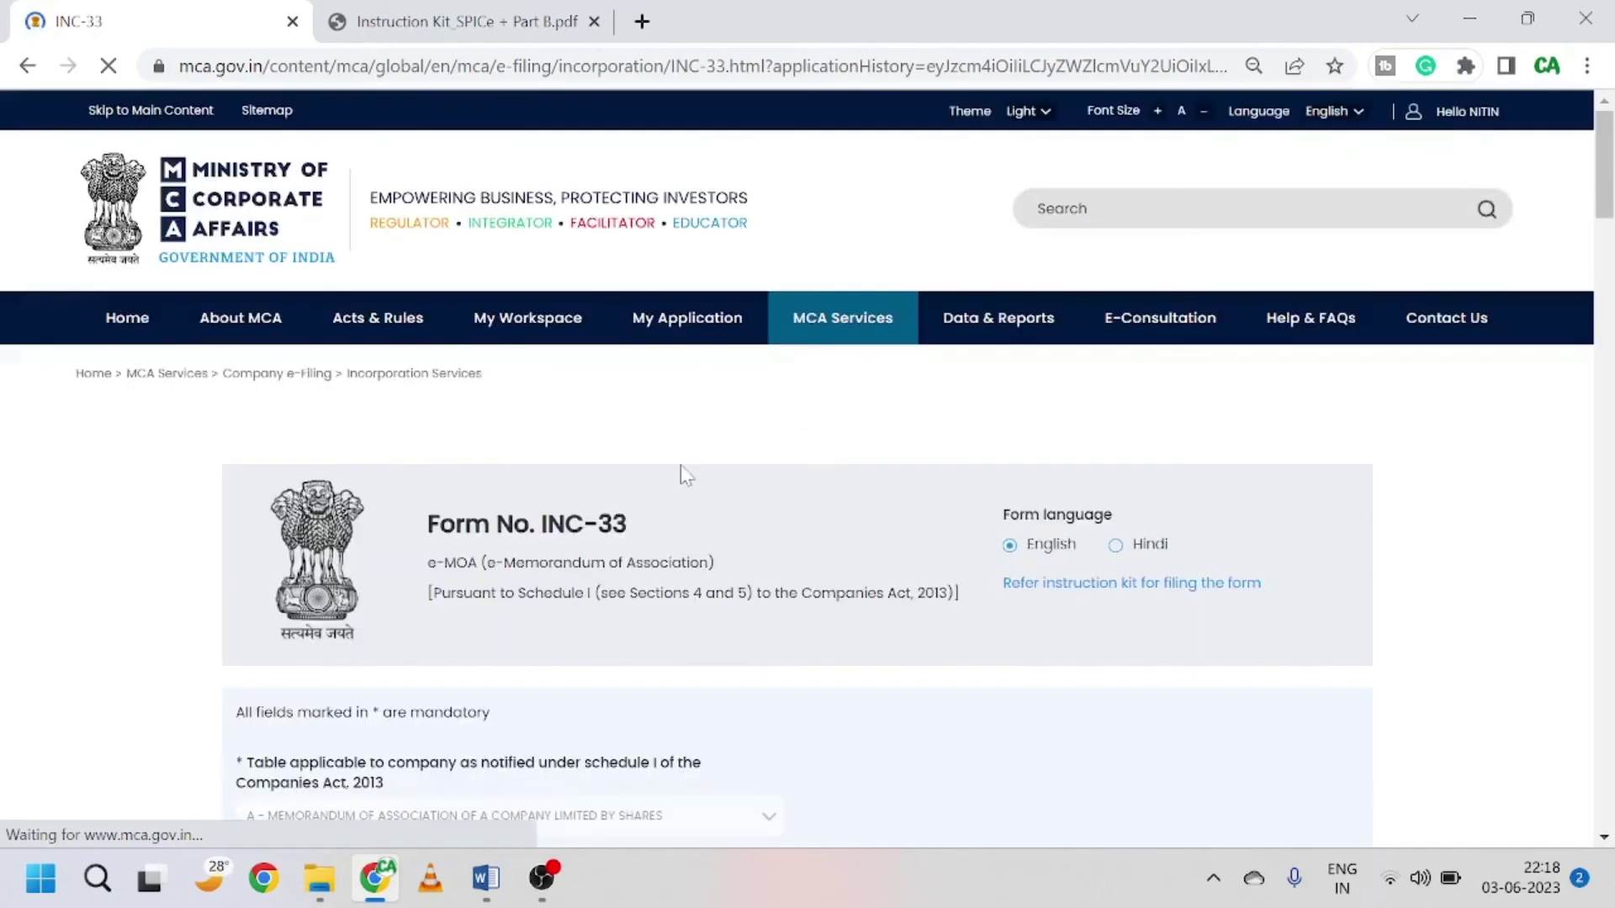
scroll(680, 473, "down", 7)
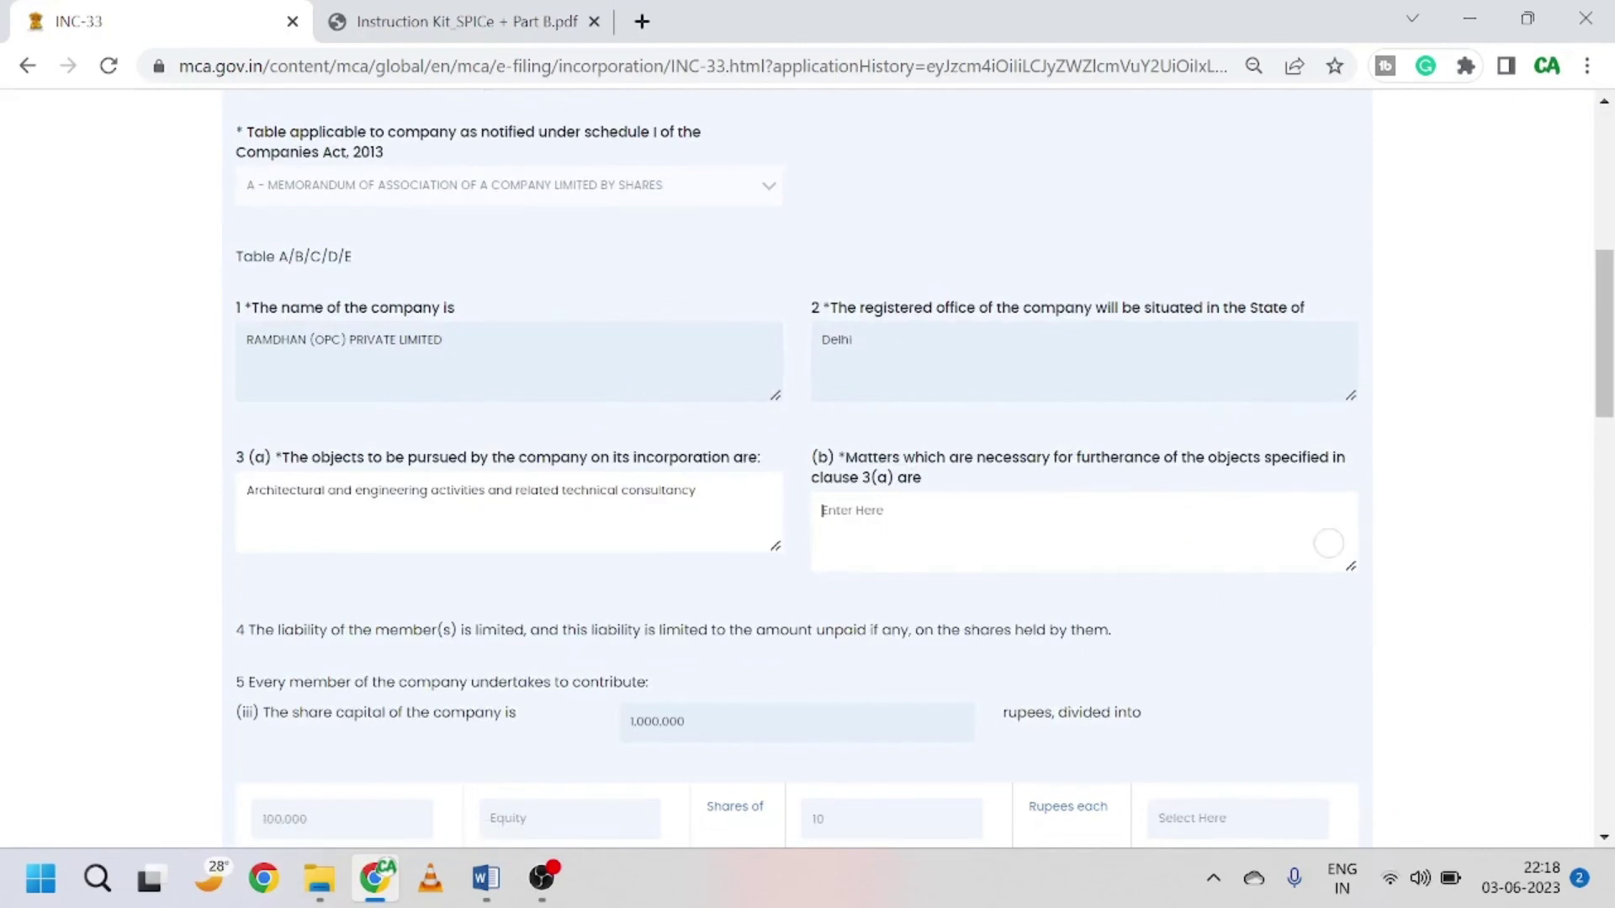
left_click_drag(247, 490, 439, 491)
left_click(822, 511)
scroll(944, 548, "down", 5)
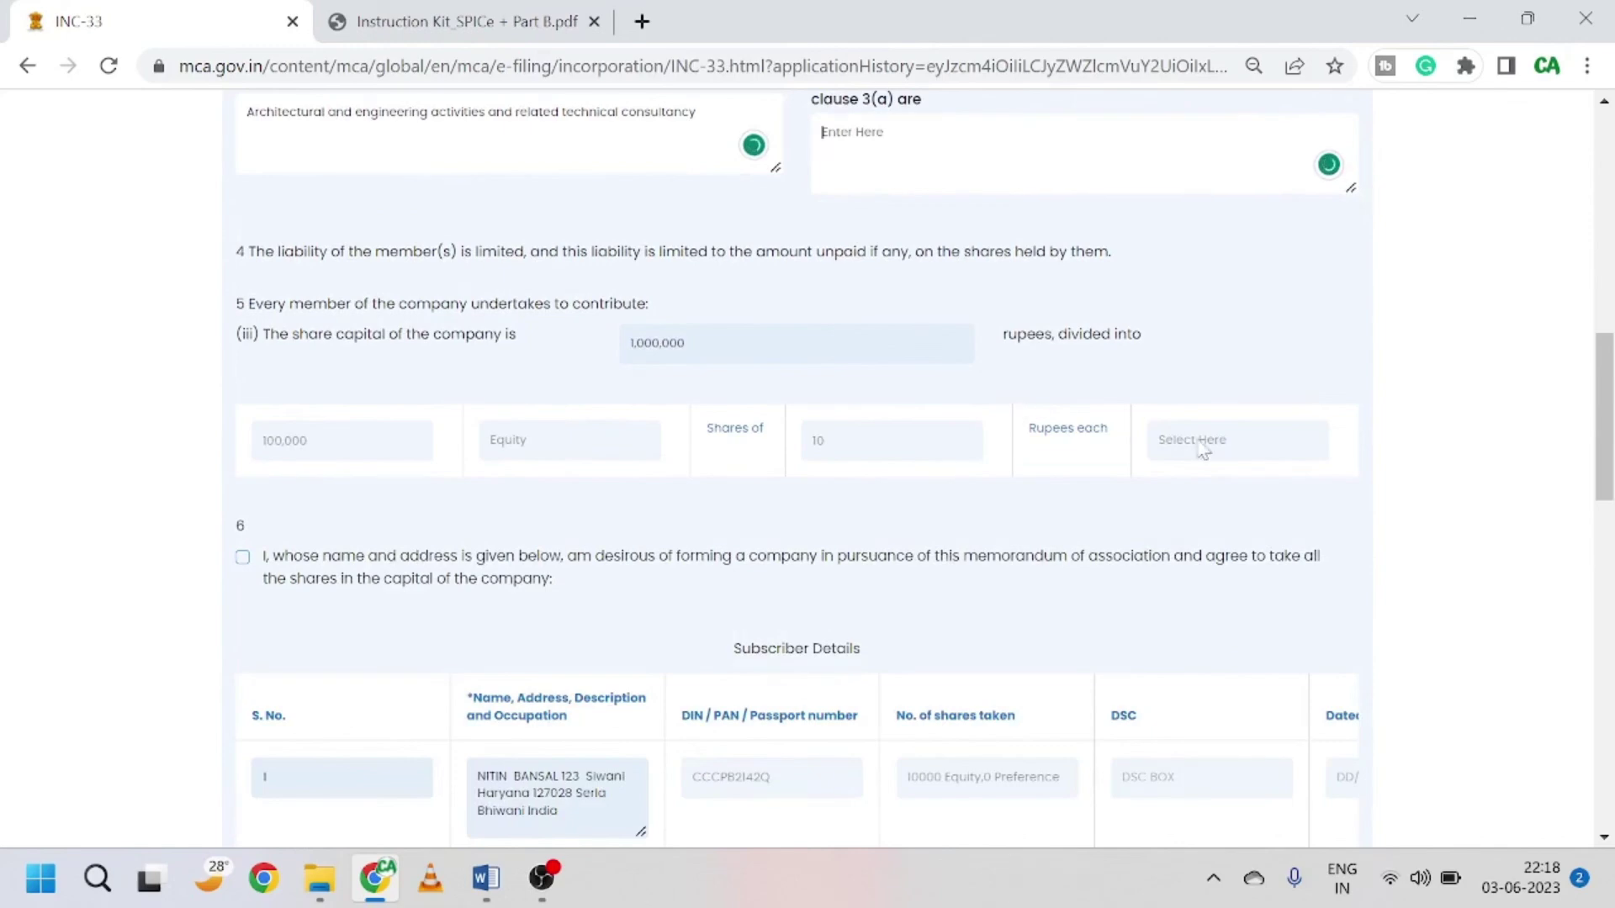
scroll(646, 436, "down", 5)
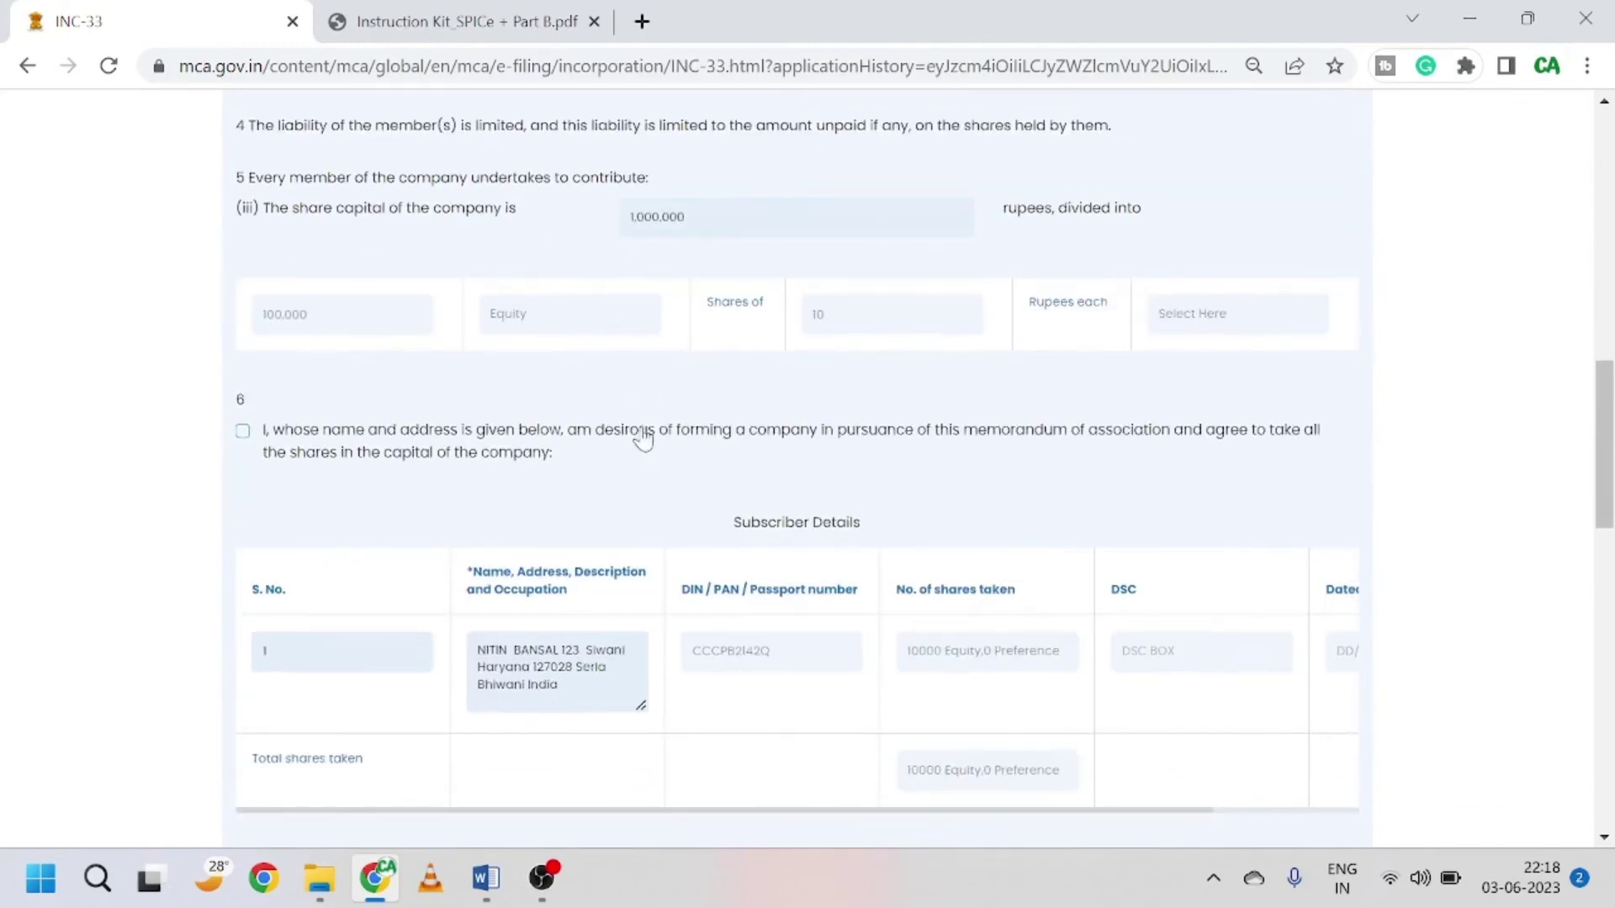
scroll(647, 436, "down", 12)
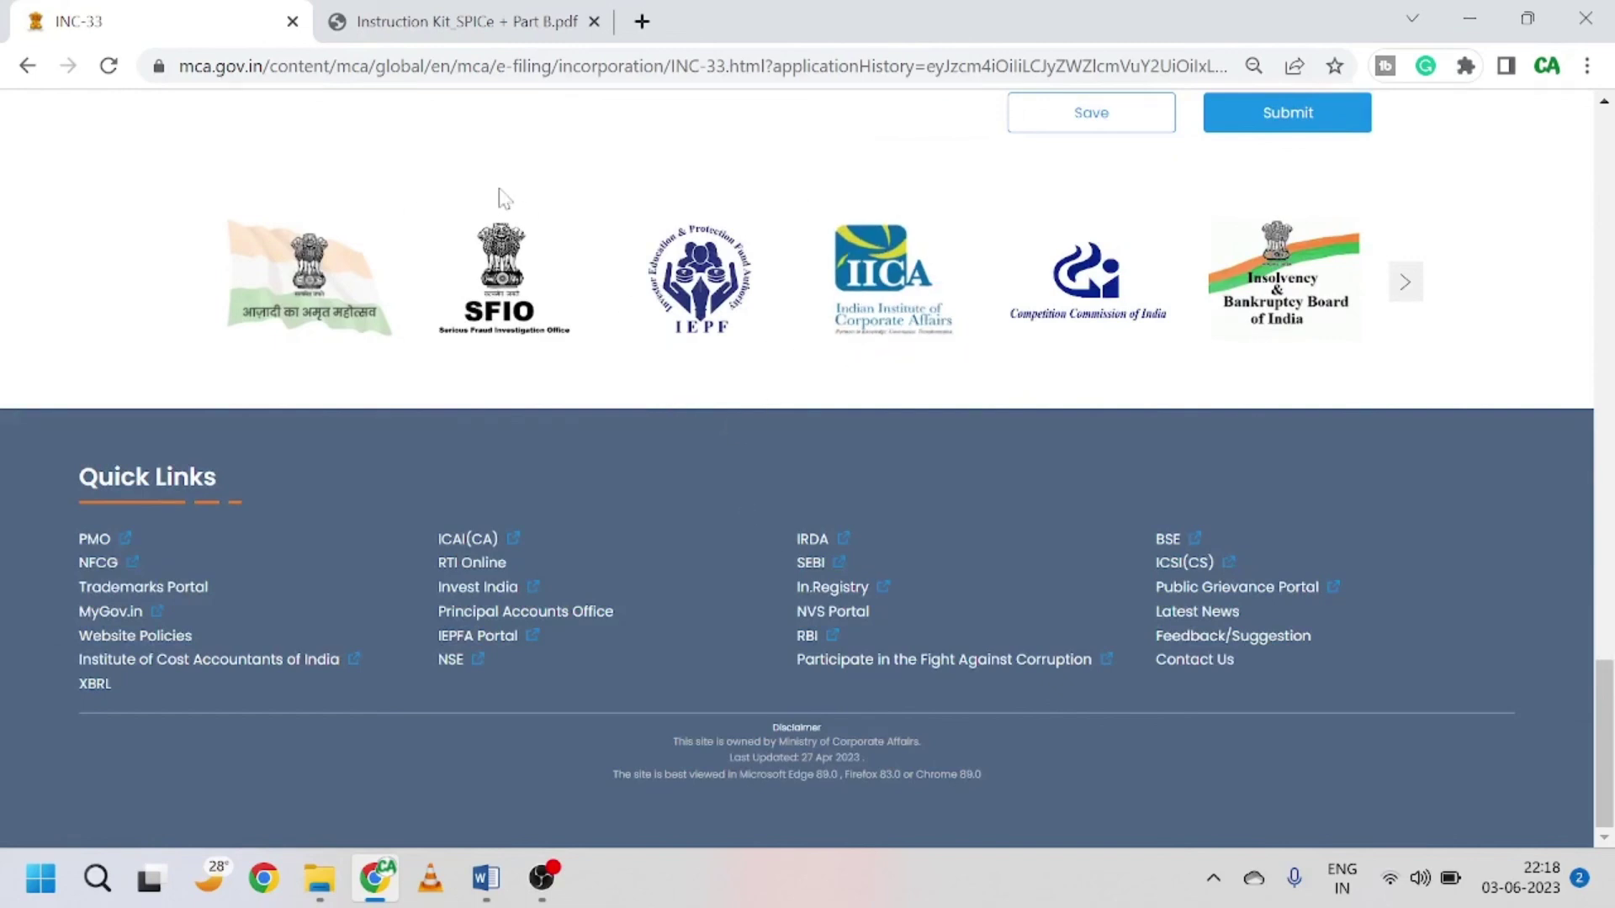
Step: Return to the SPICe+ mini dashboard for the RAMDHAN application via application history
left_click(531, 894)
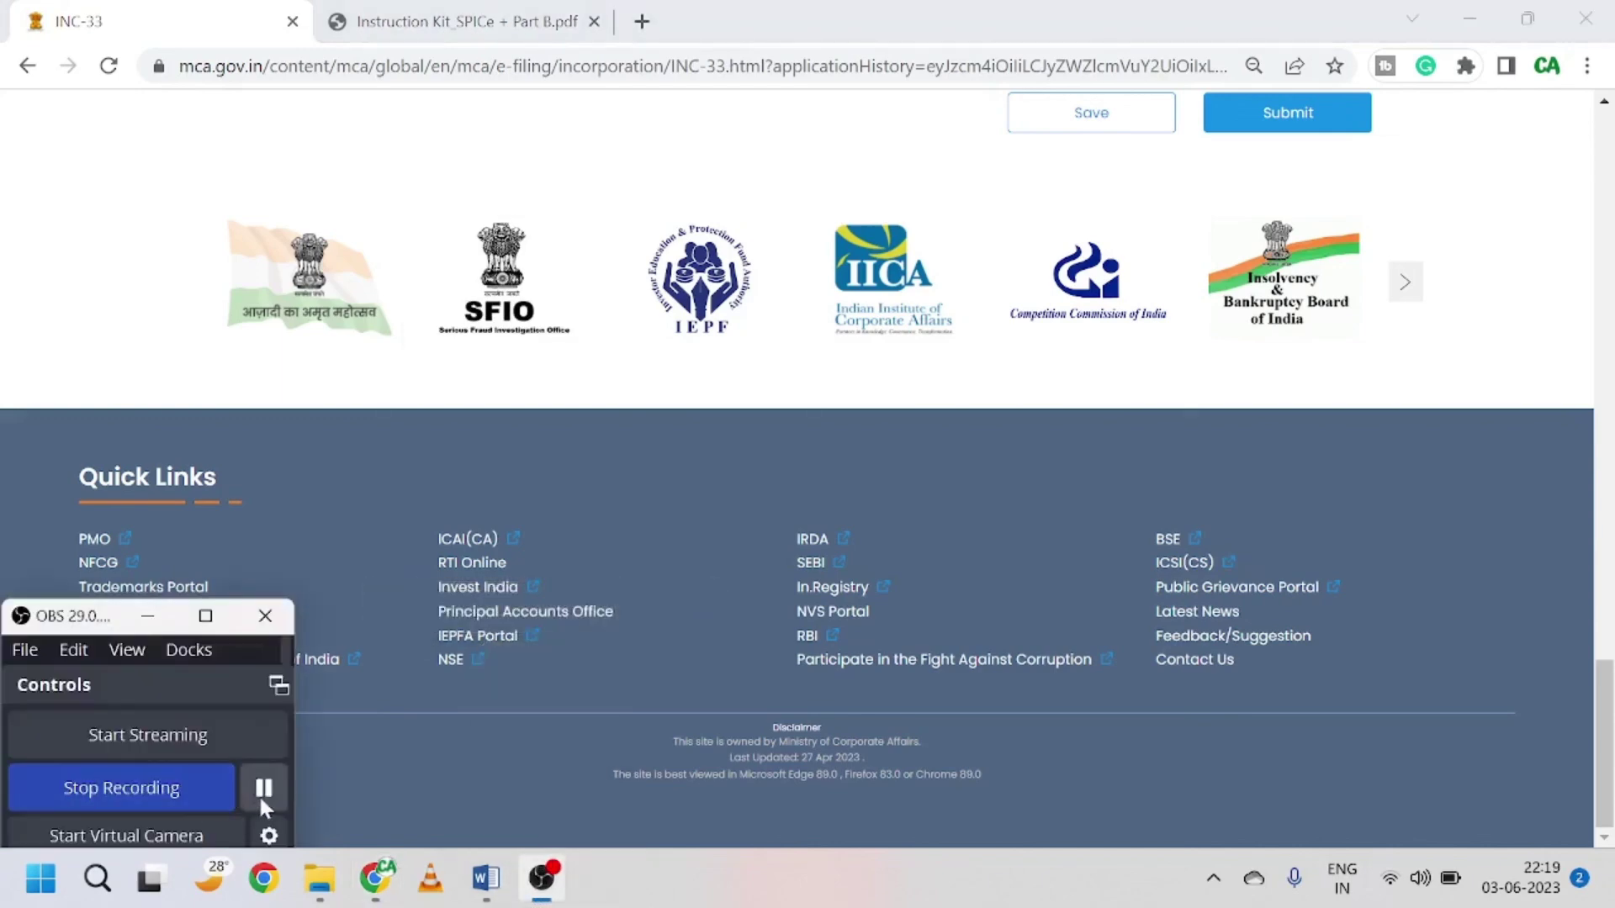
scroll(1027, 728, "down", 3)
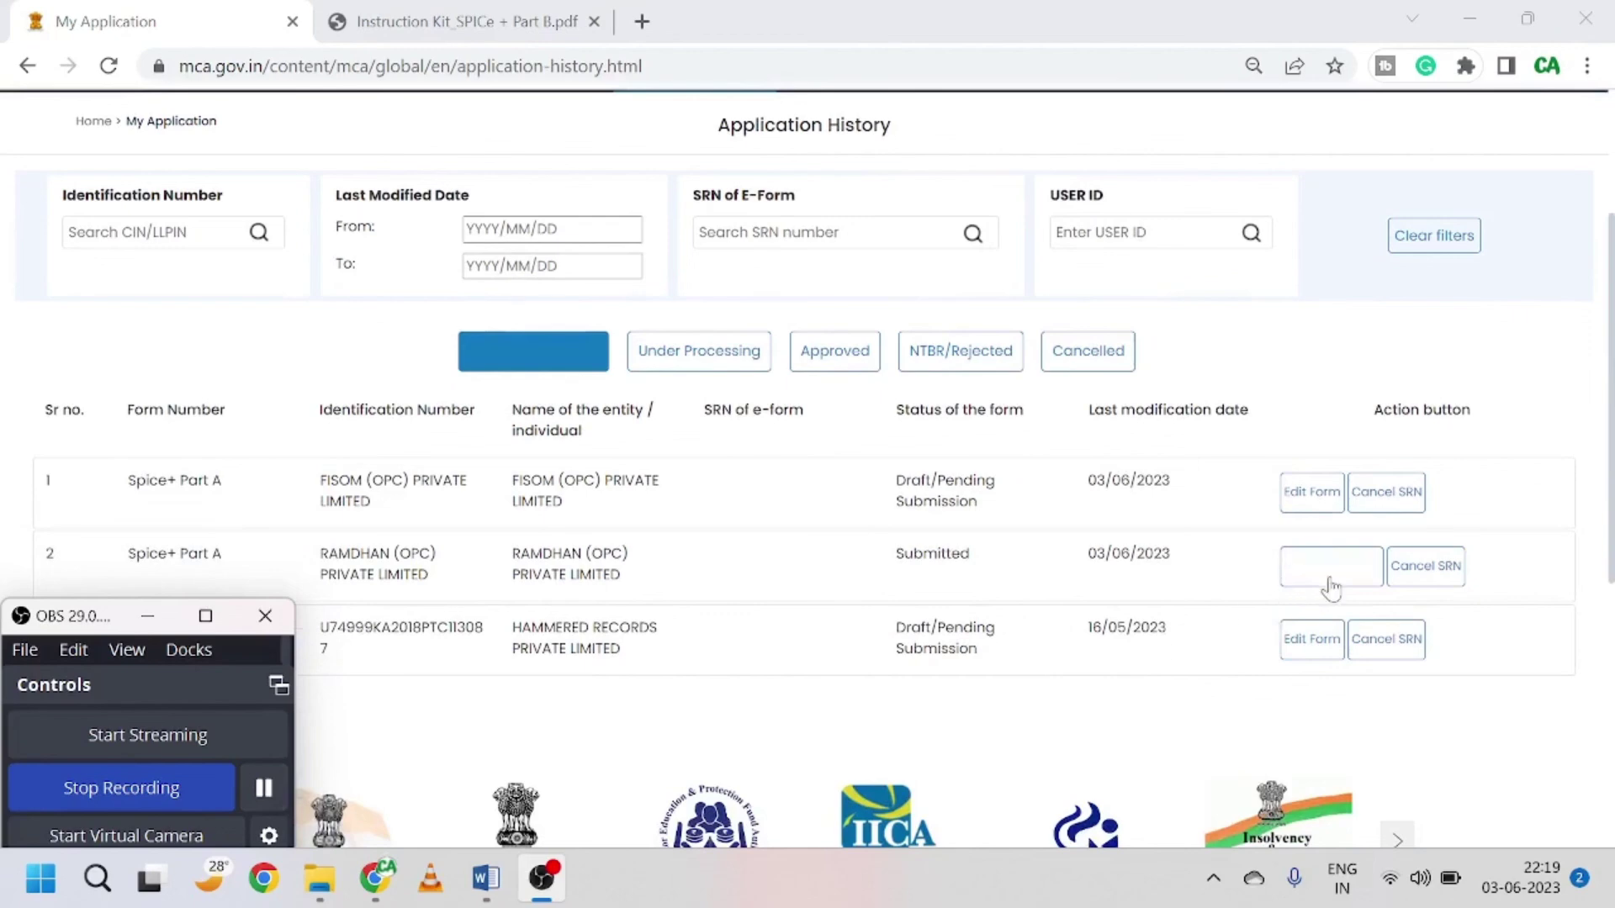
left_click(1331, 586)
left_click(1331, 586)
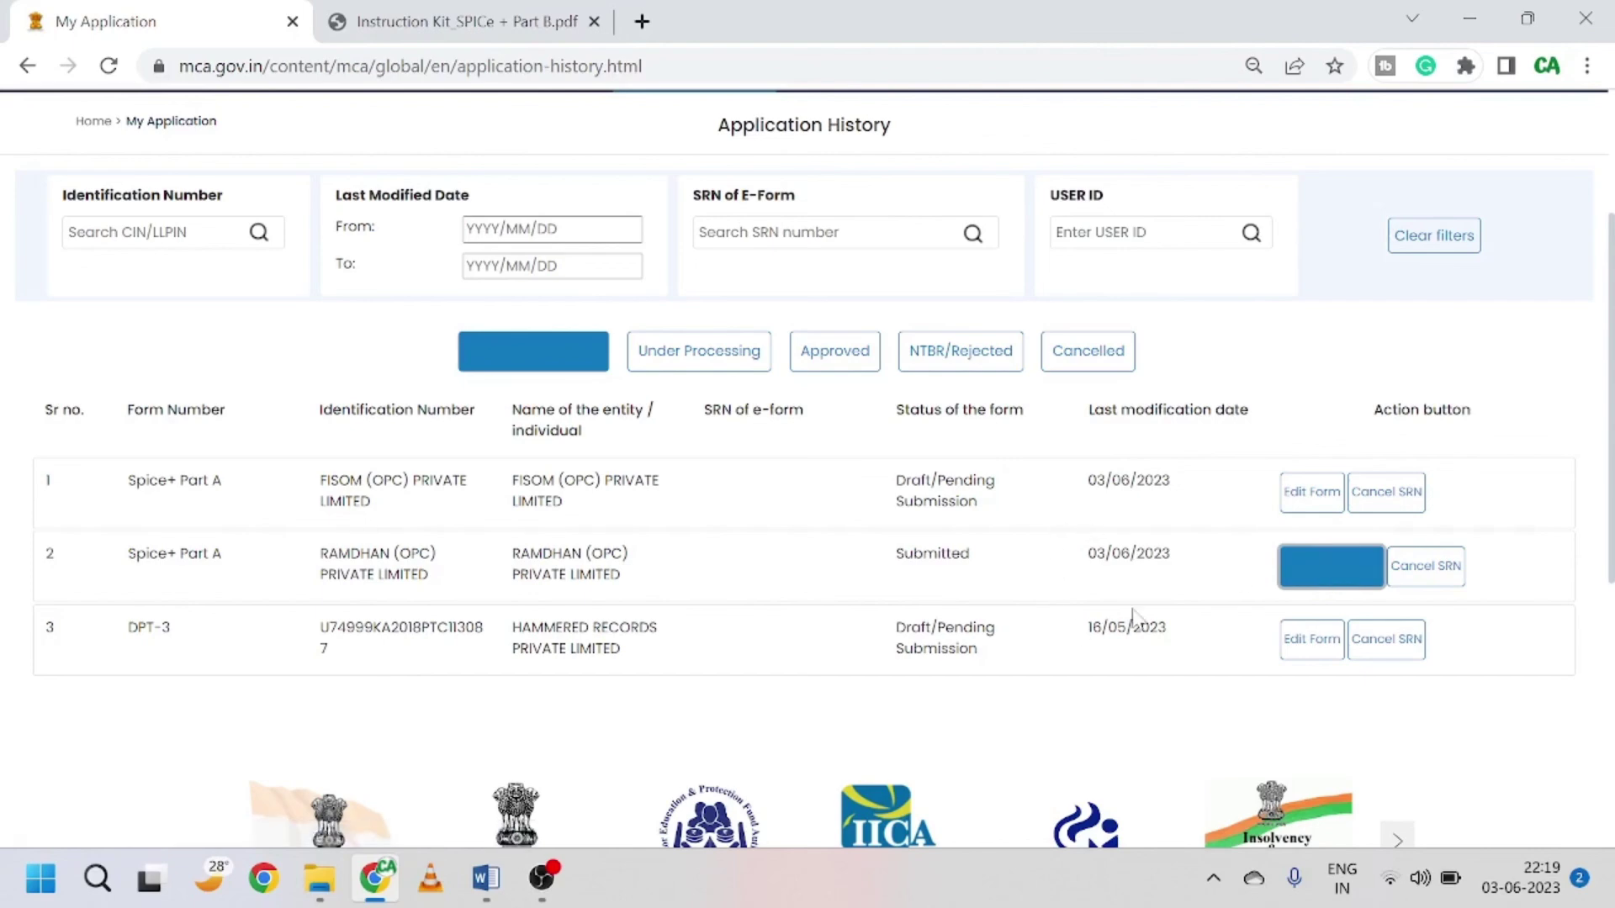
Step: Open the still-draft INC-34 e-AOA form for editing from the dashboard
scroll(1339, 521, "down", 1)
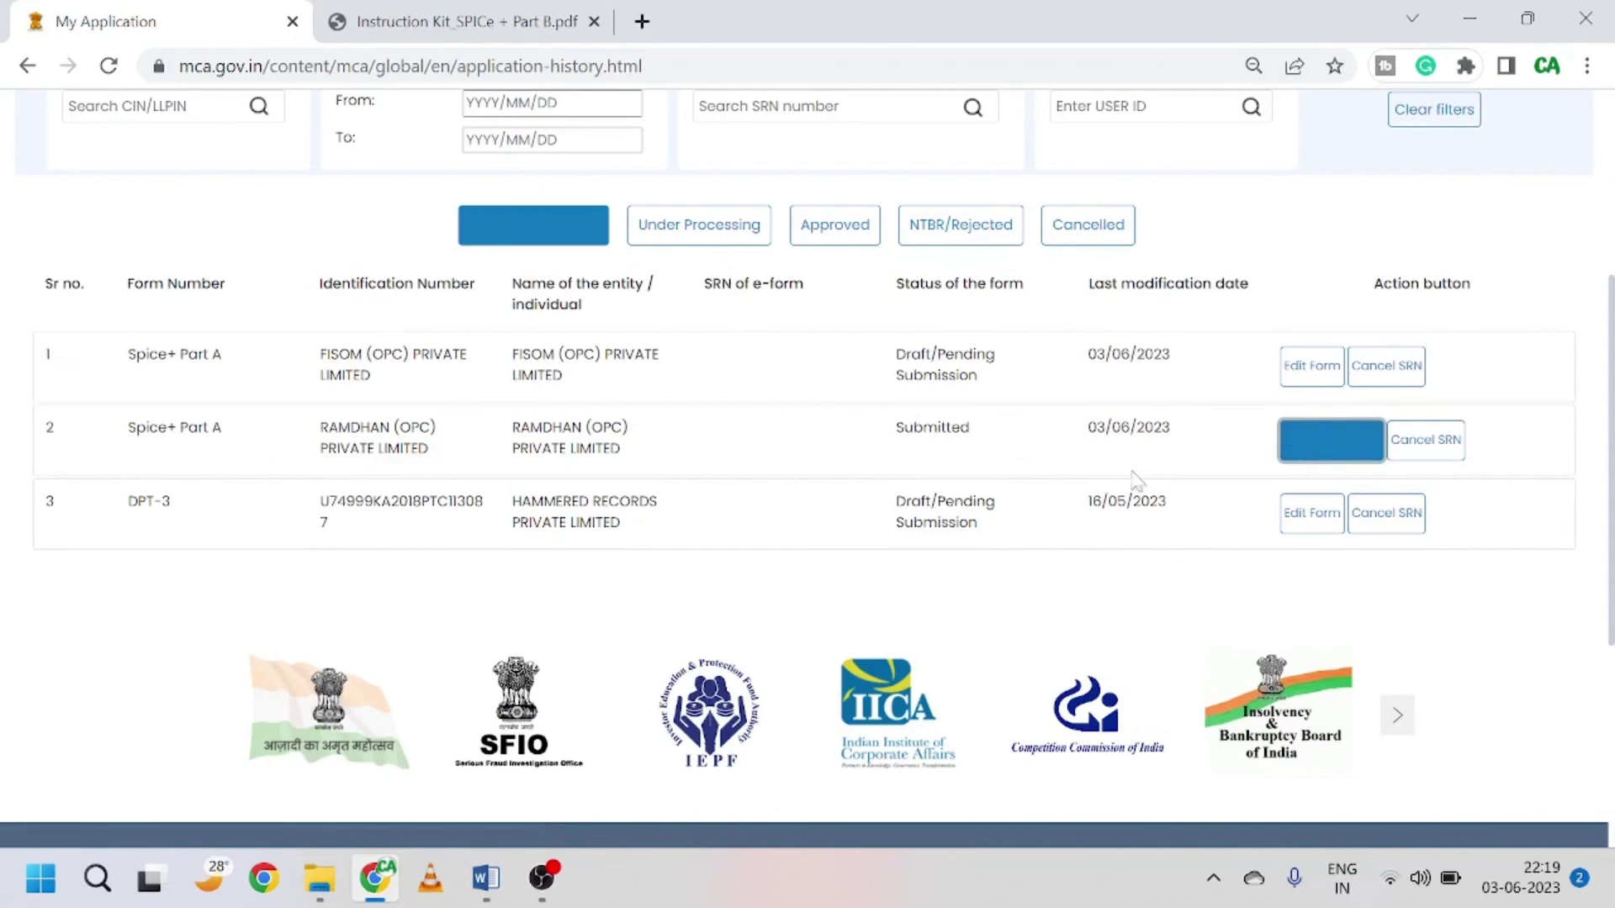
scroll(743, 510, "up", 3)
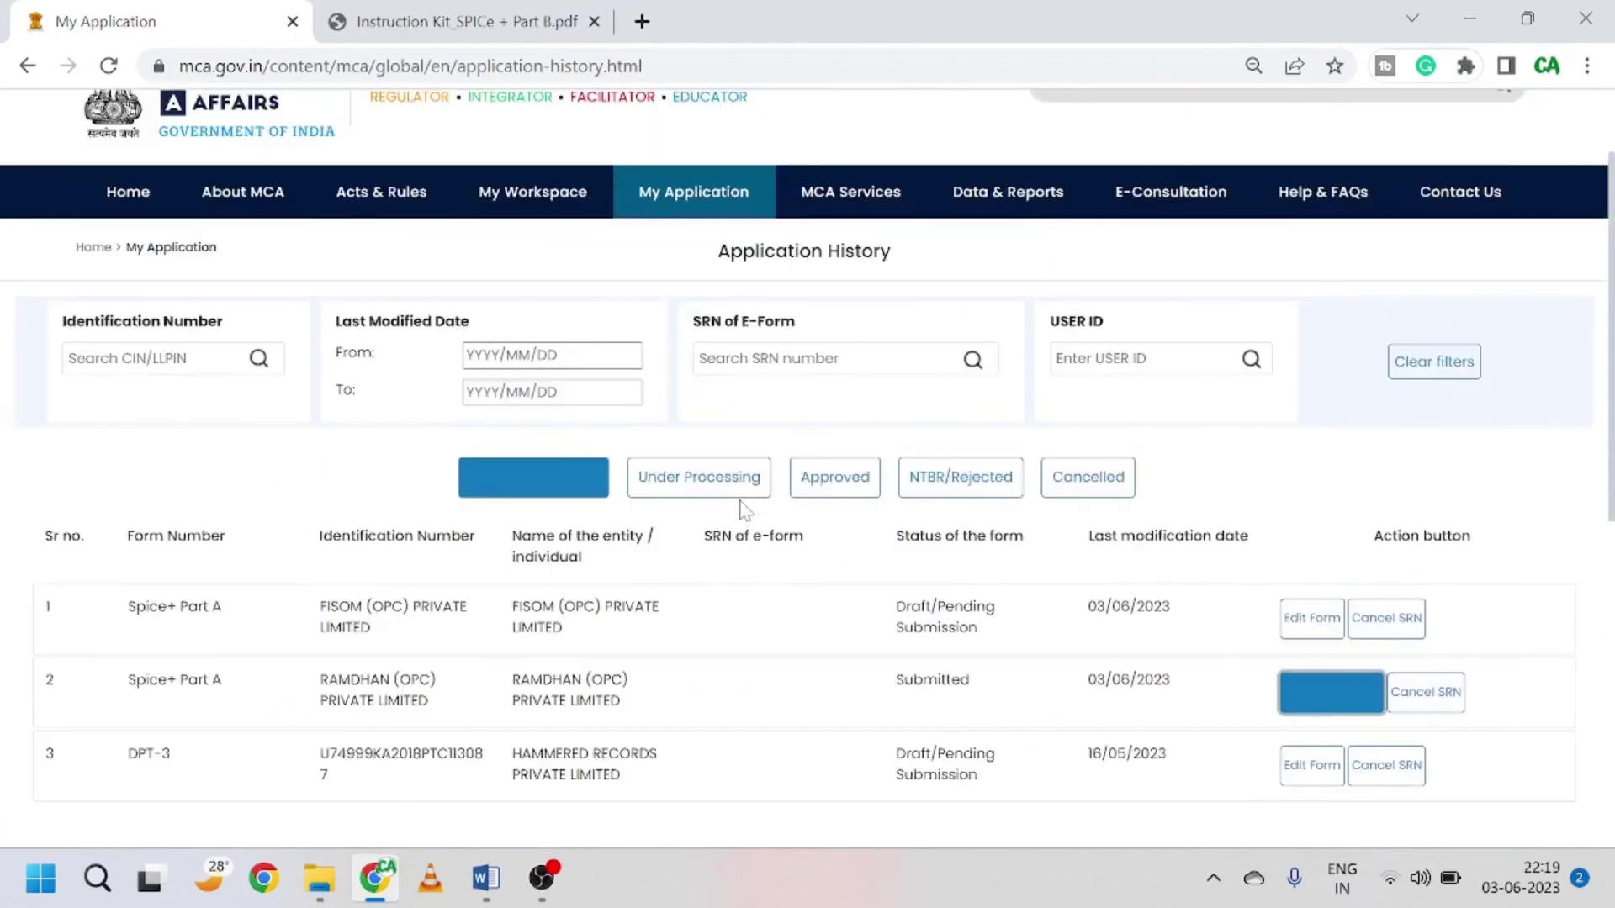
left_click(541, 878)
left_click(266, 785)
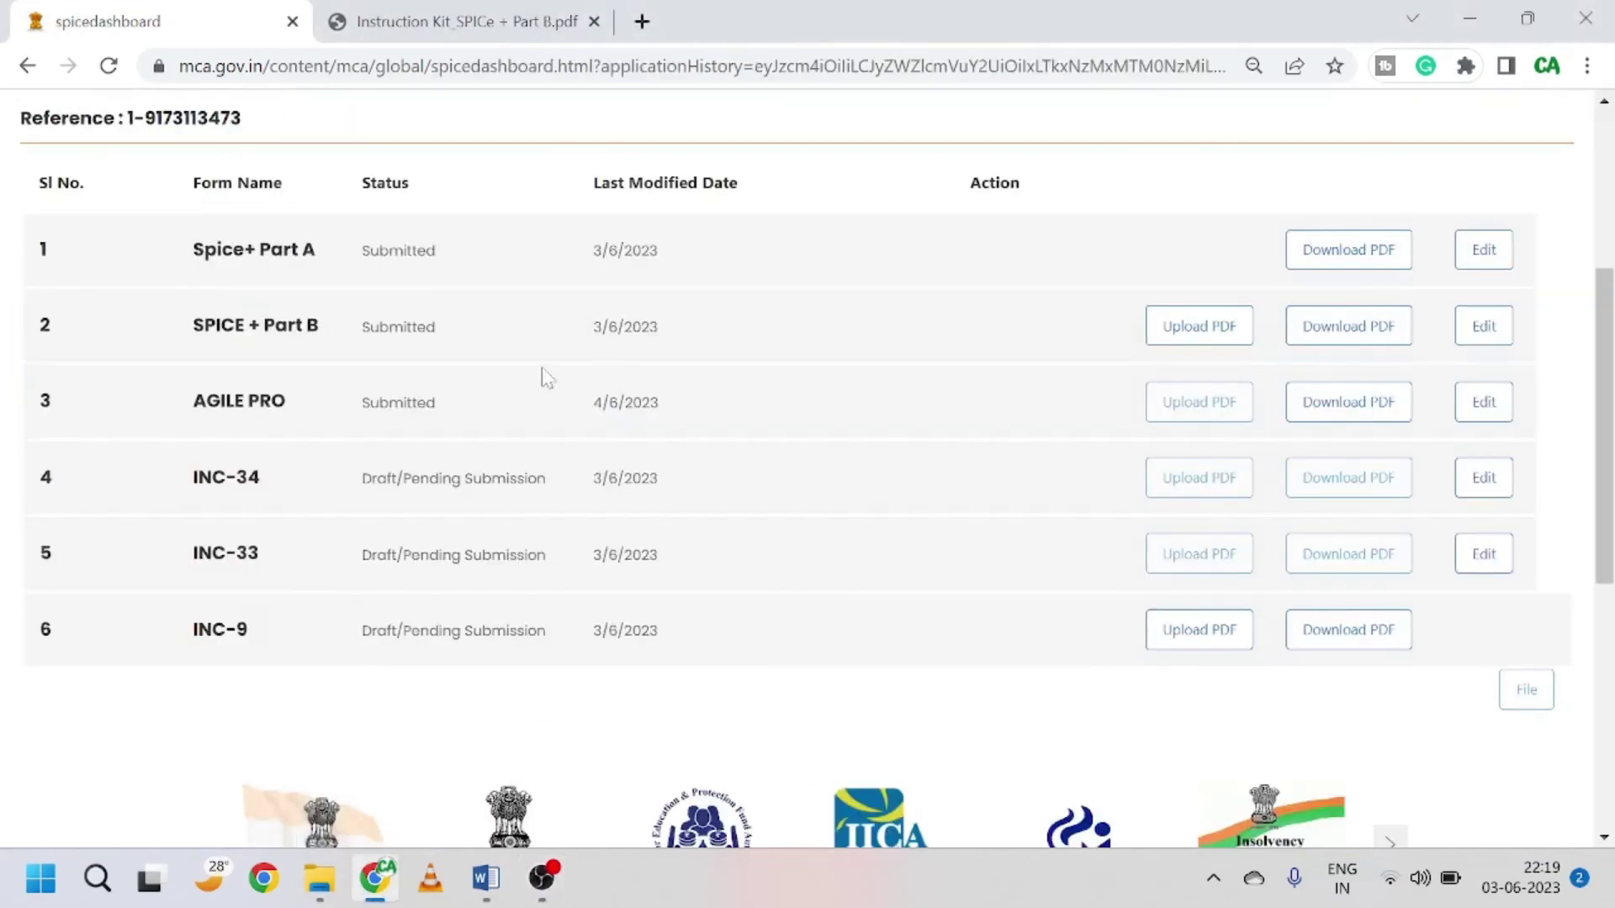
left_click(1492, 494)
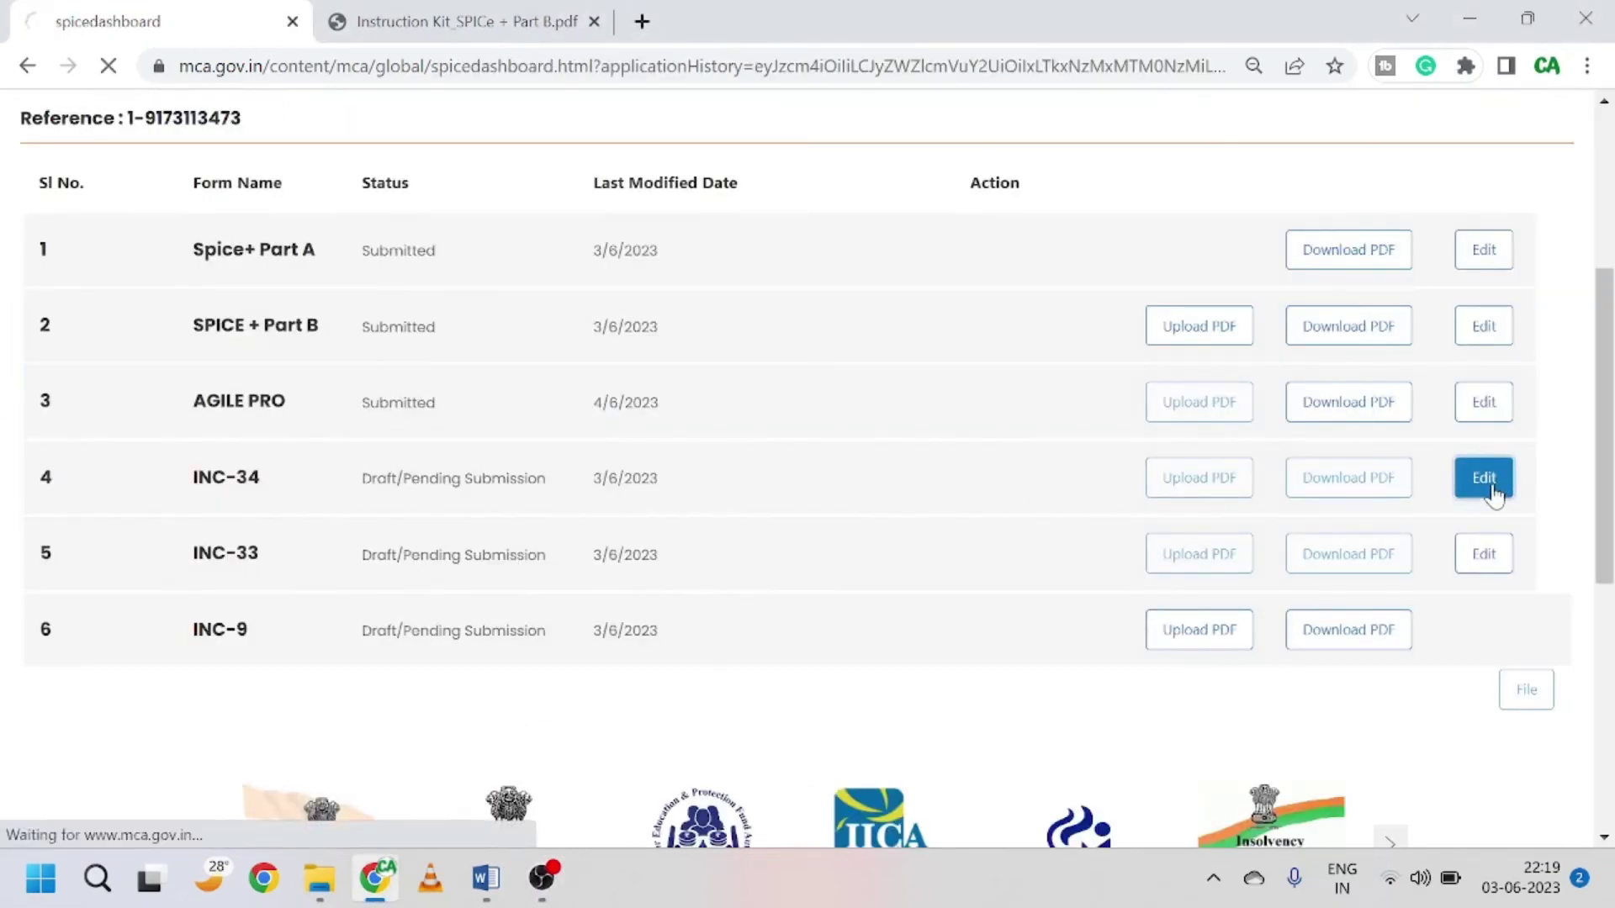
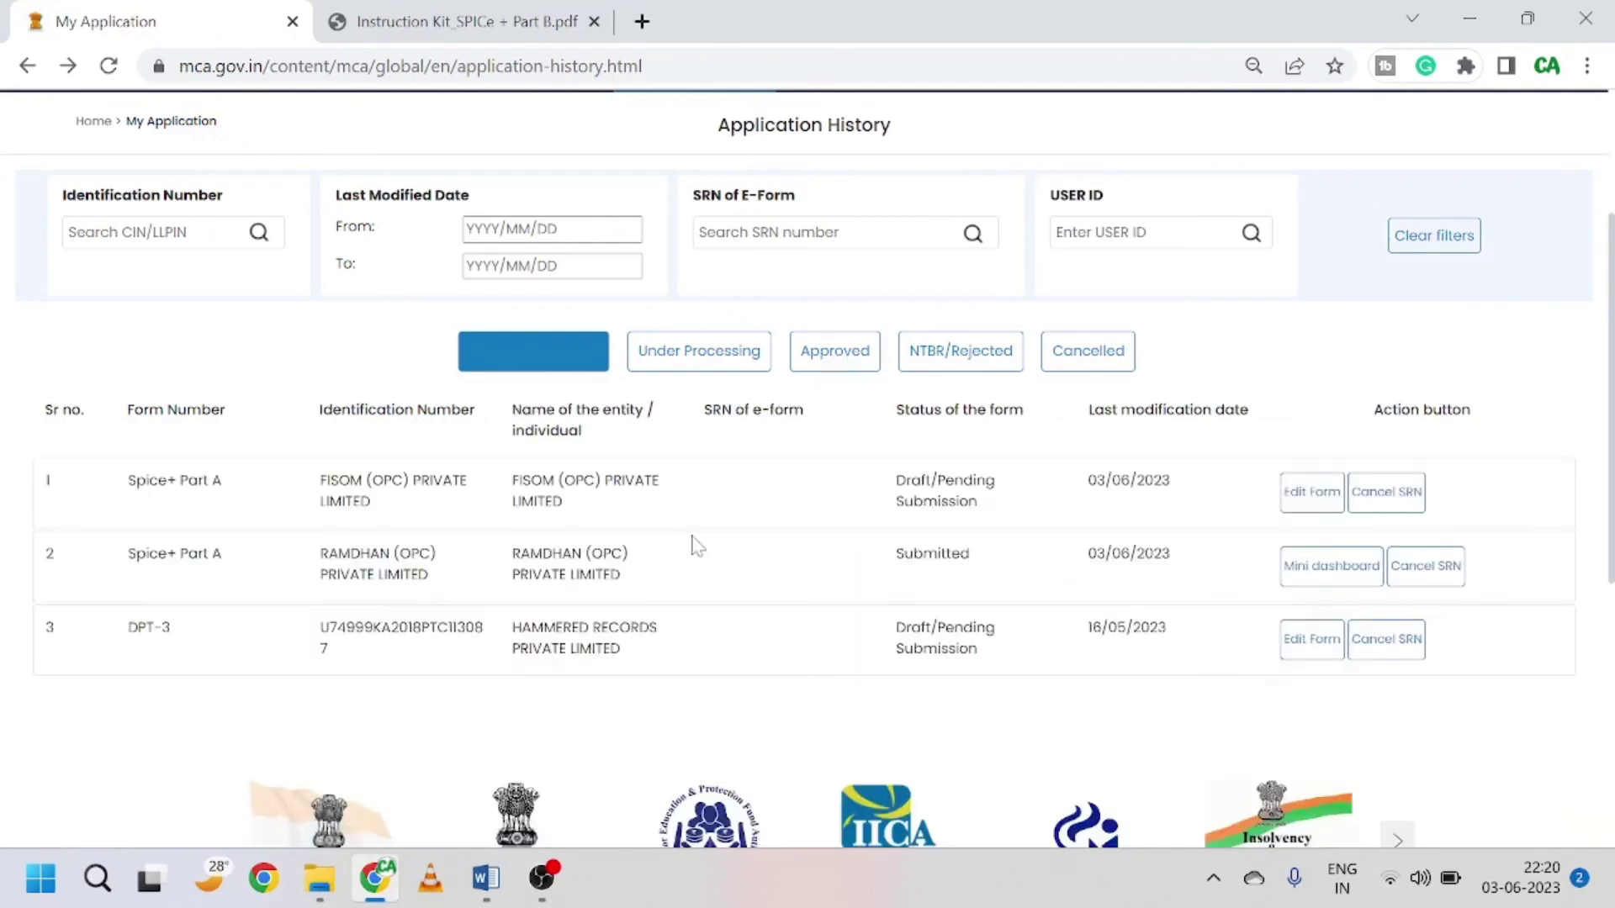
Step: Open the draft INC-34 e-AOA form from RAMDHAN's mini dashboard and close the Instruction Kit PDF
left_click(1337, 568)
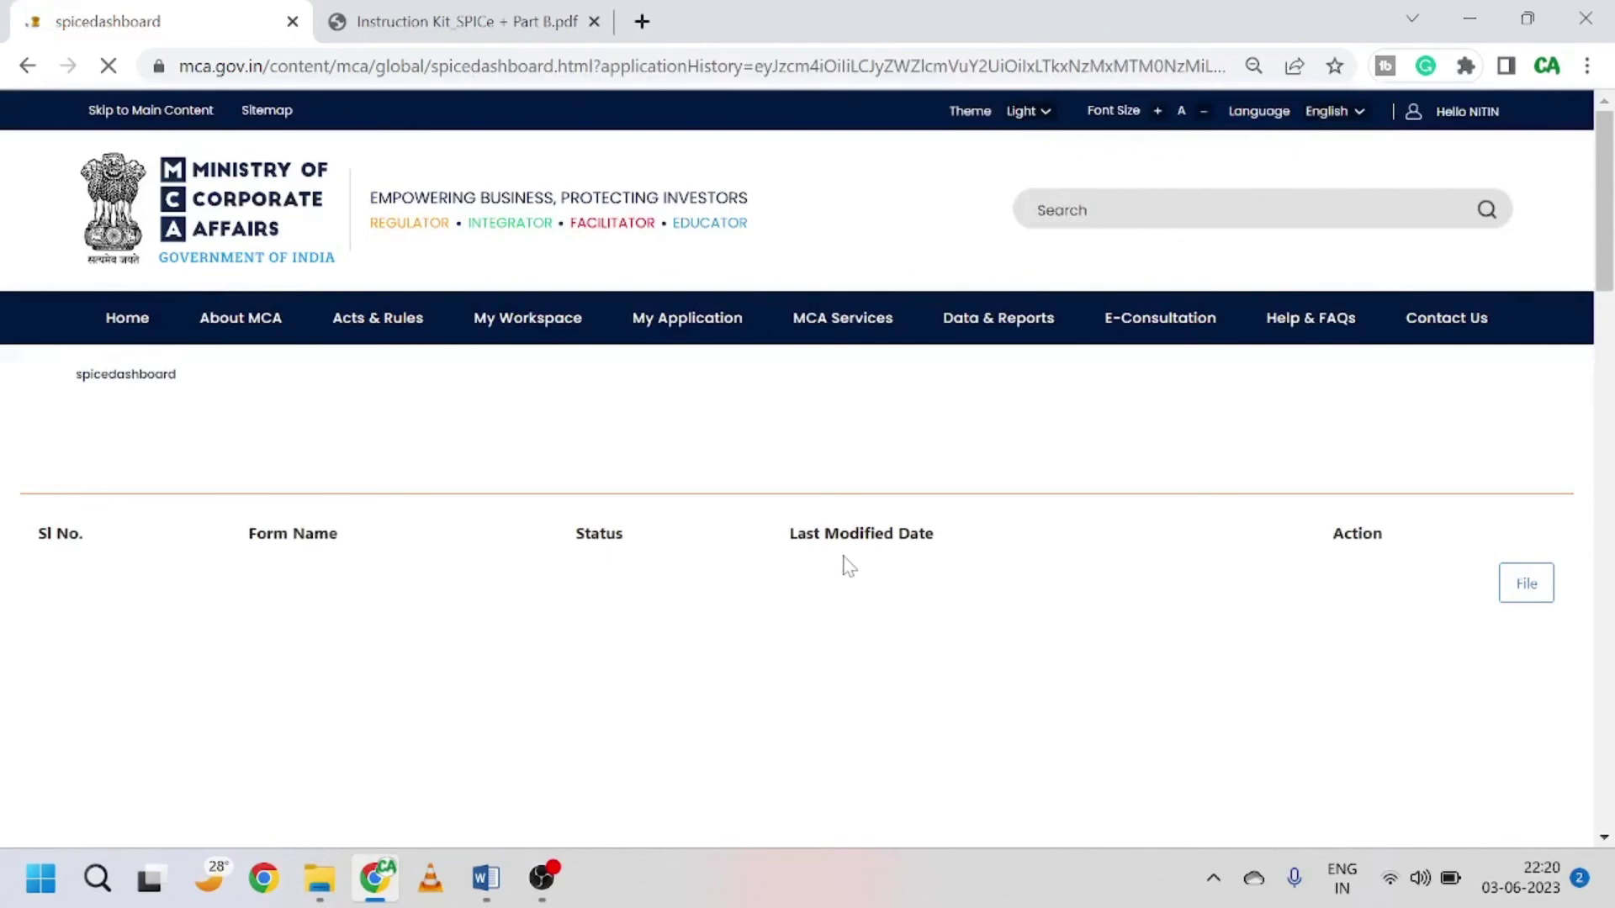
scroll(848, 565, "down", 5)
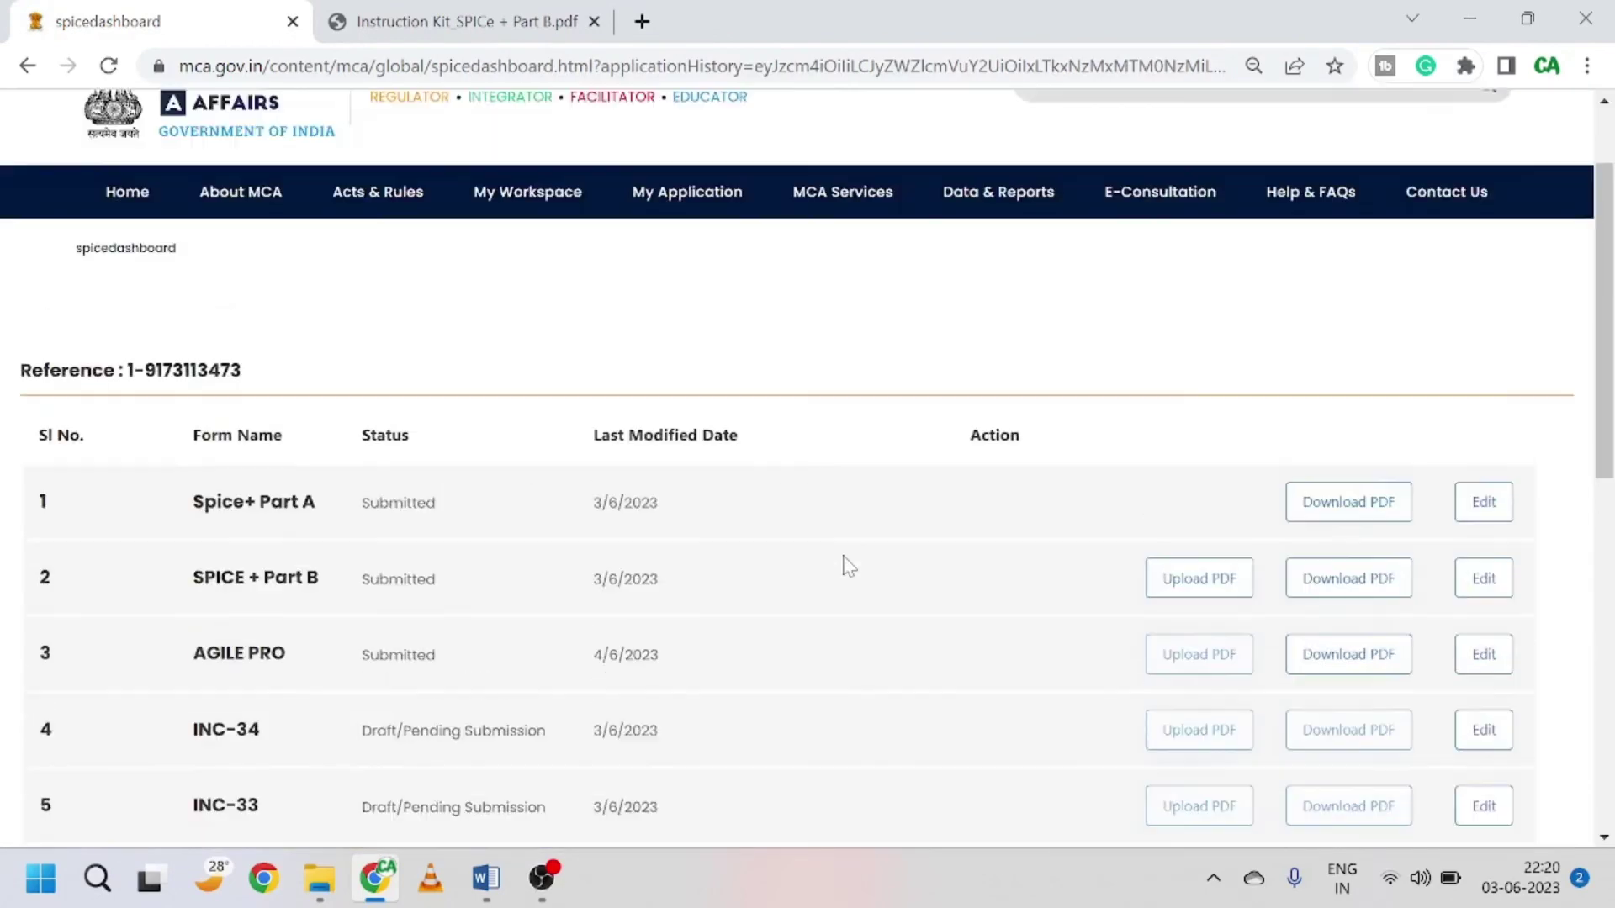
scroll(848, 565, "down", 2)
left_click(1482, 612)
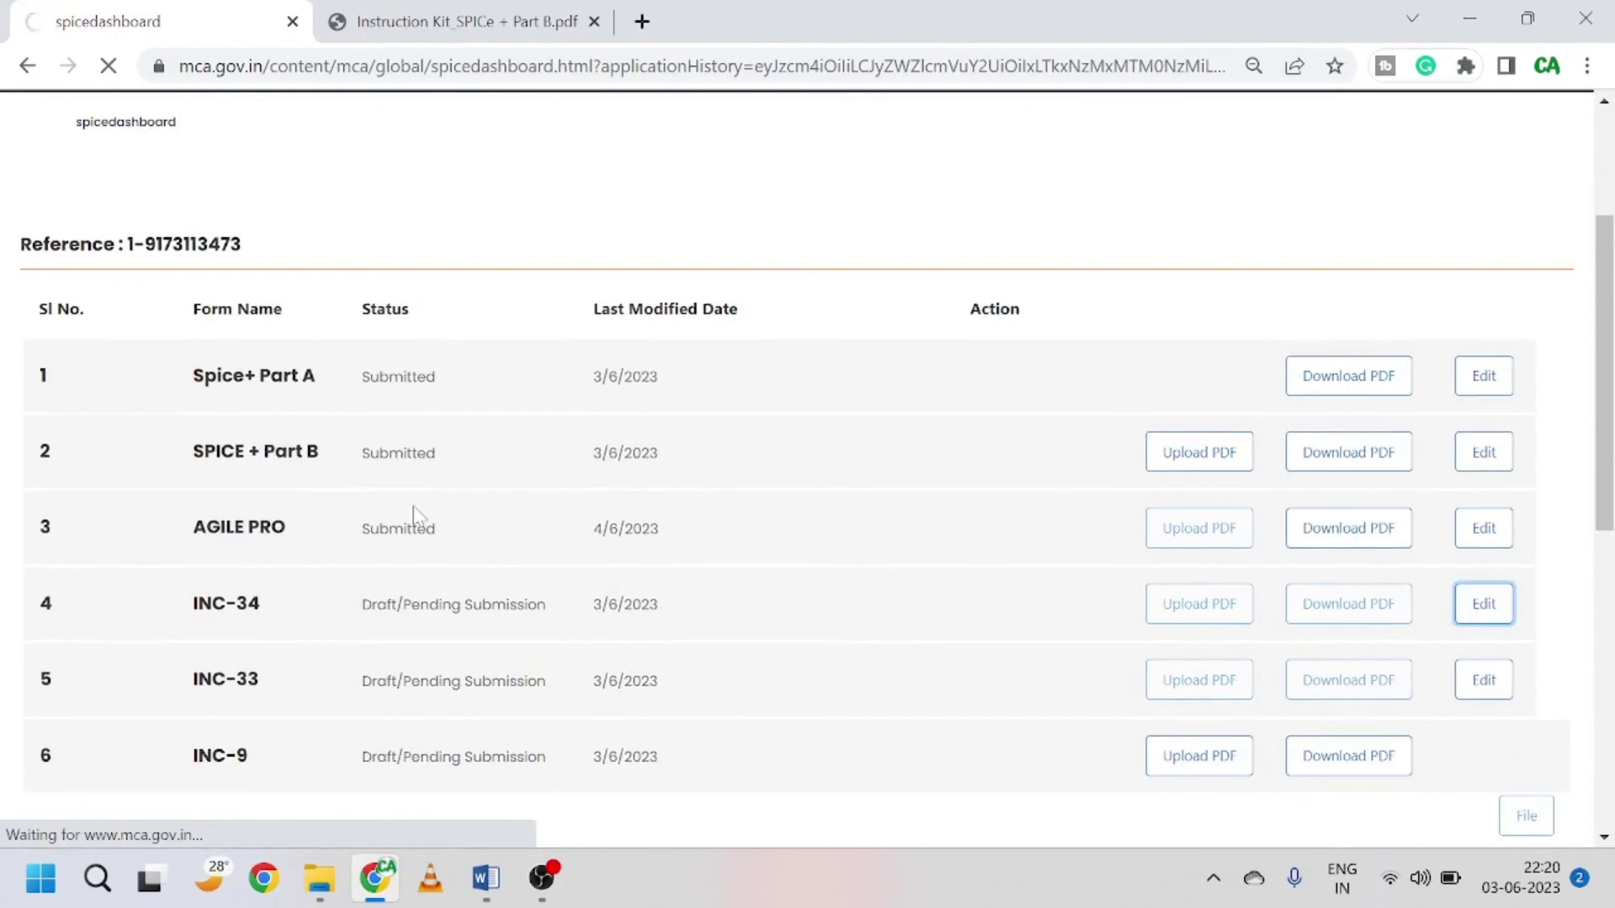
left_click(594, 21)
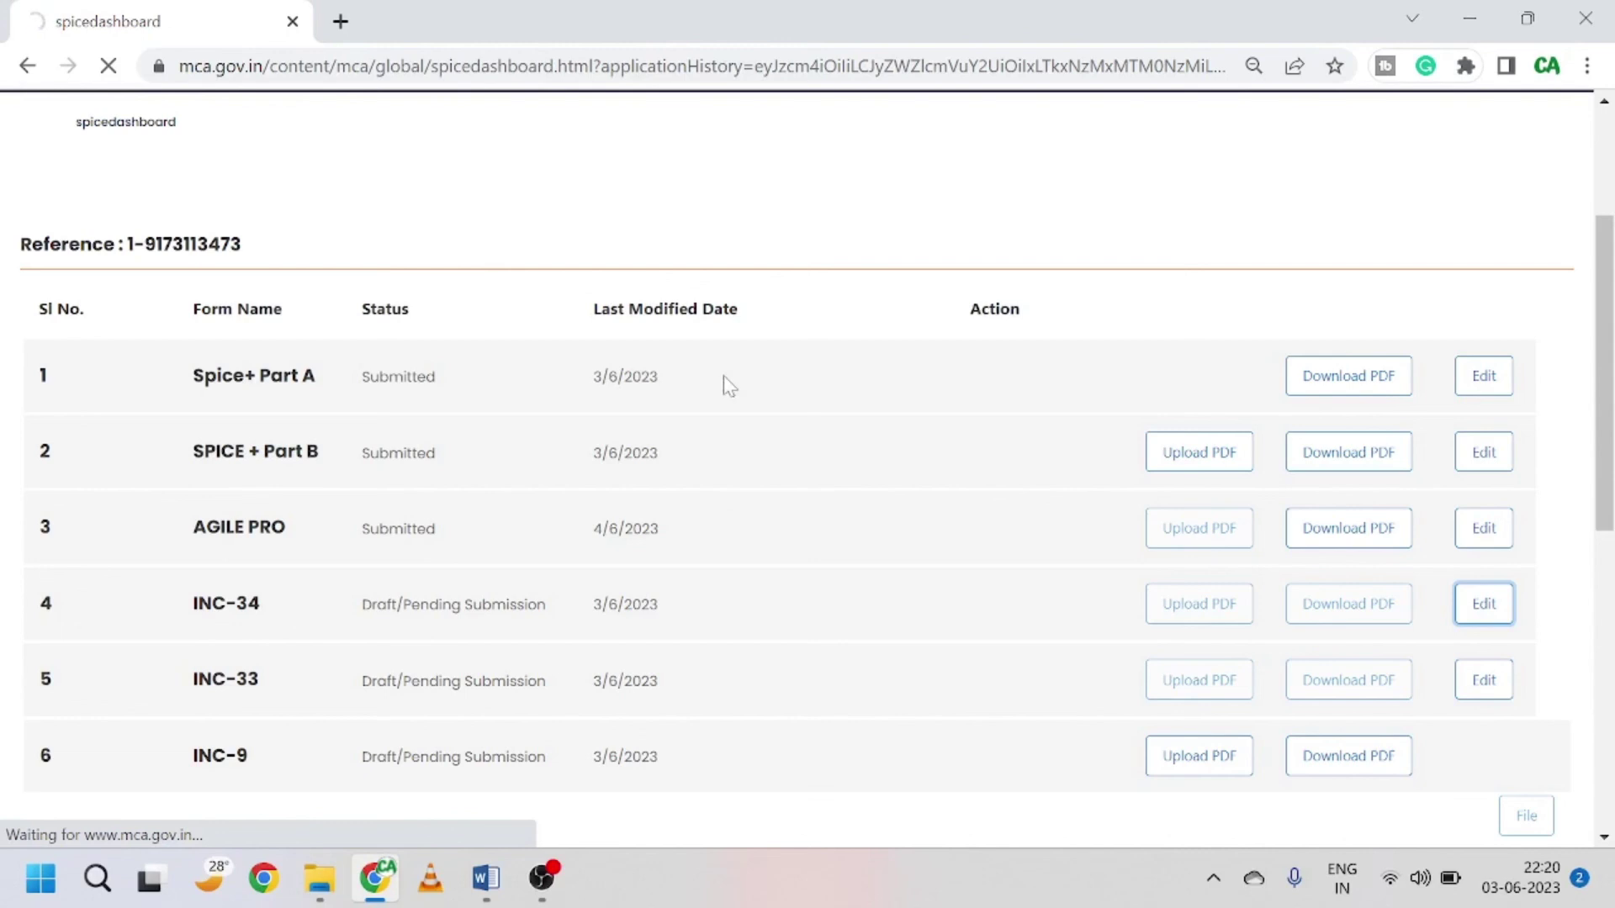
left_click(540, 877)
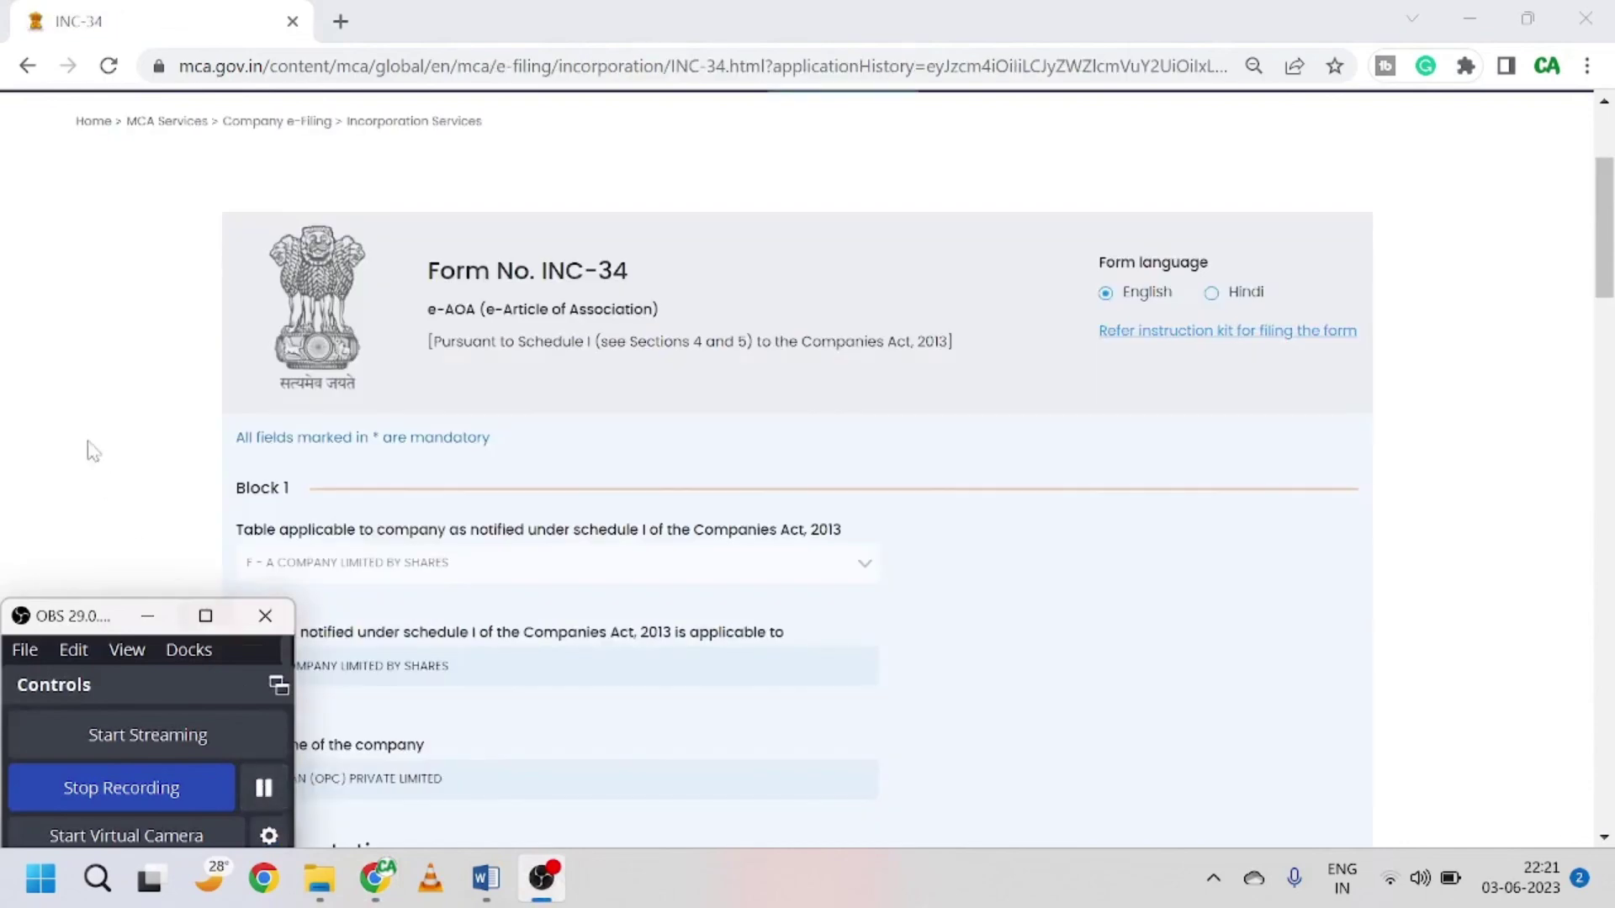
Step: Scroll through Block 1's Interpretation and Share Capital articles up to article 12
left_click(740, 614)
scroll(822, 602, "down", 2)
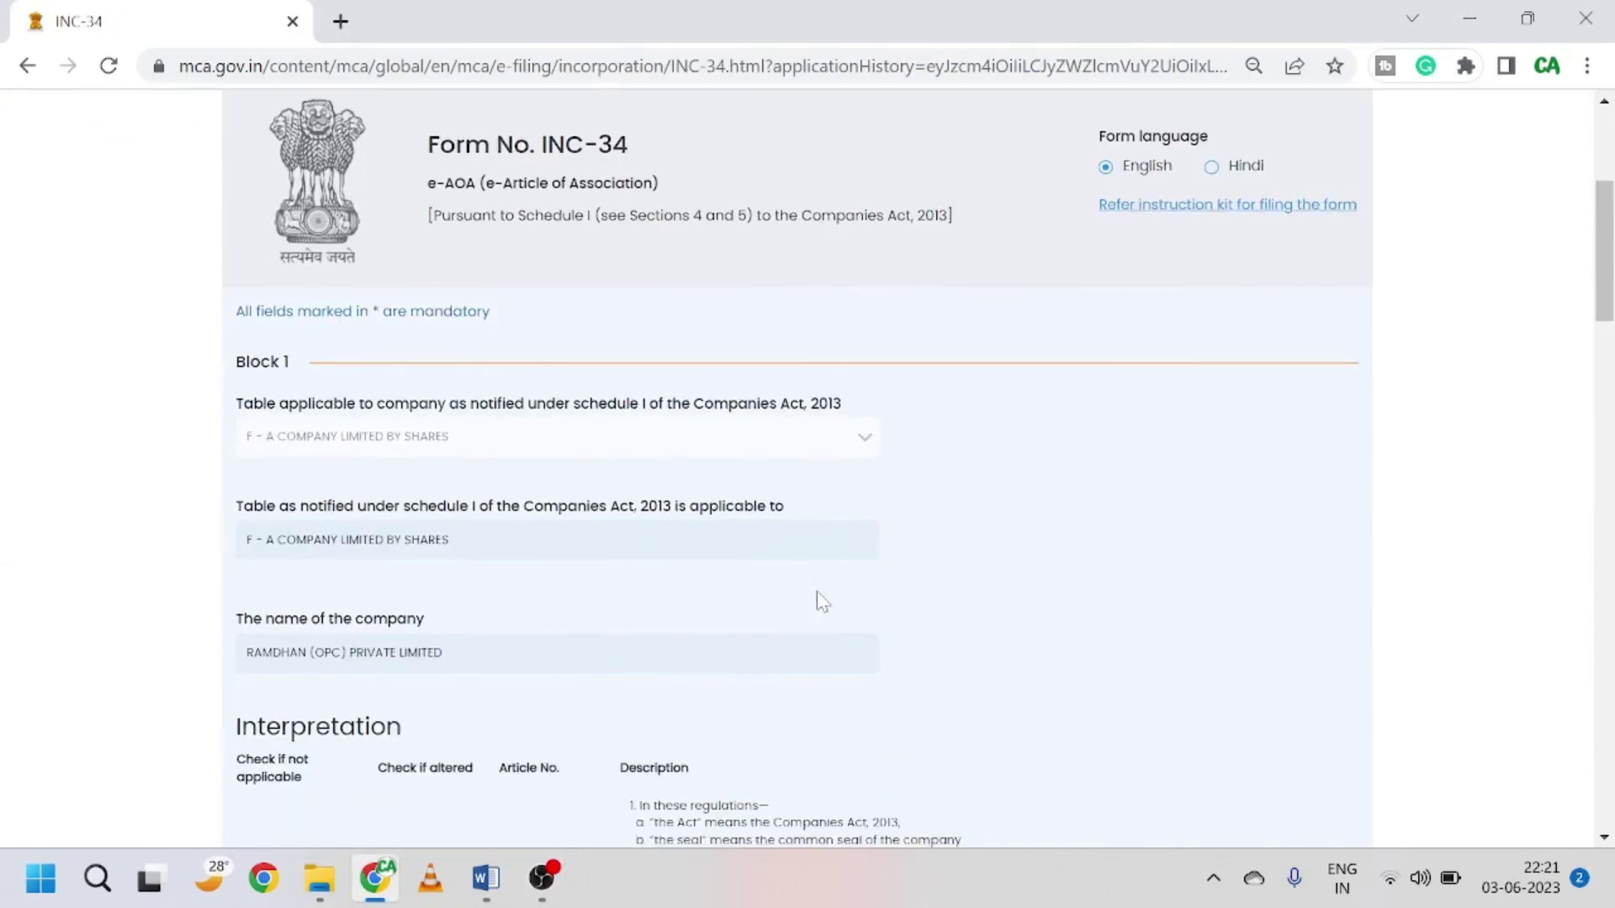
scroll(863, 606, "down", 3)
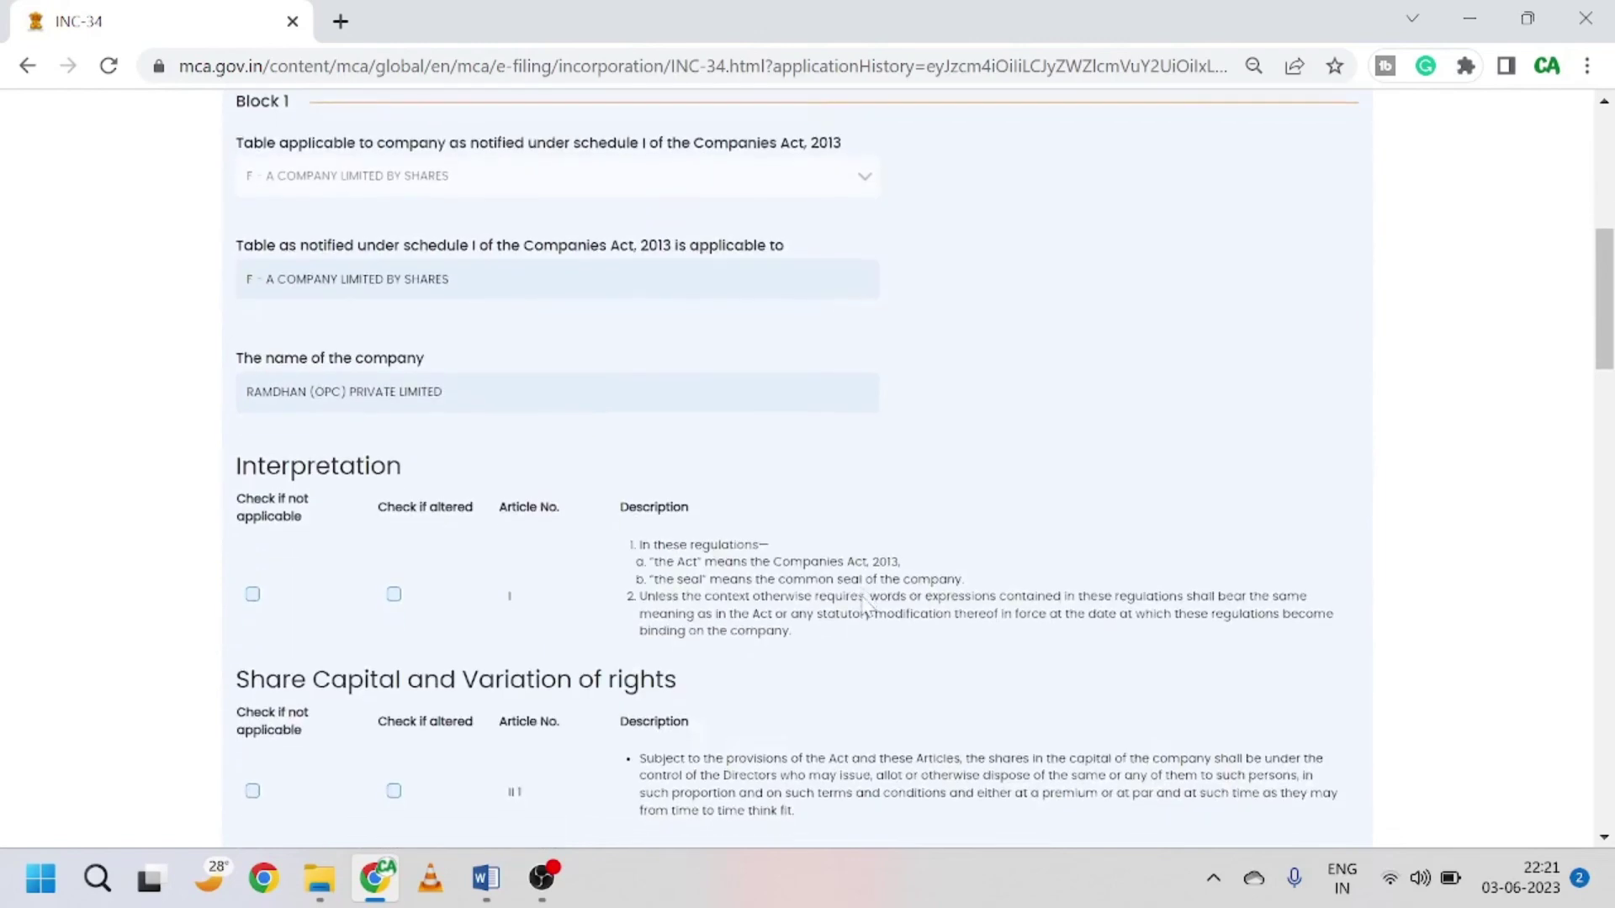
scroll(866, 607, "down", 2)
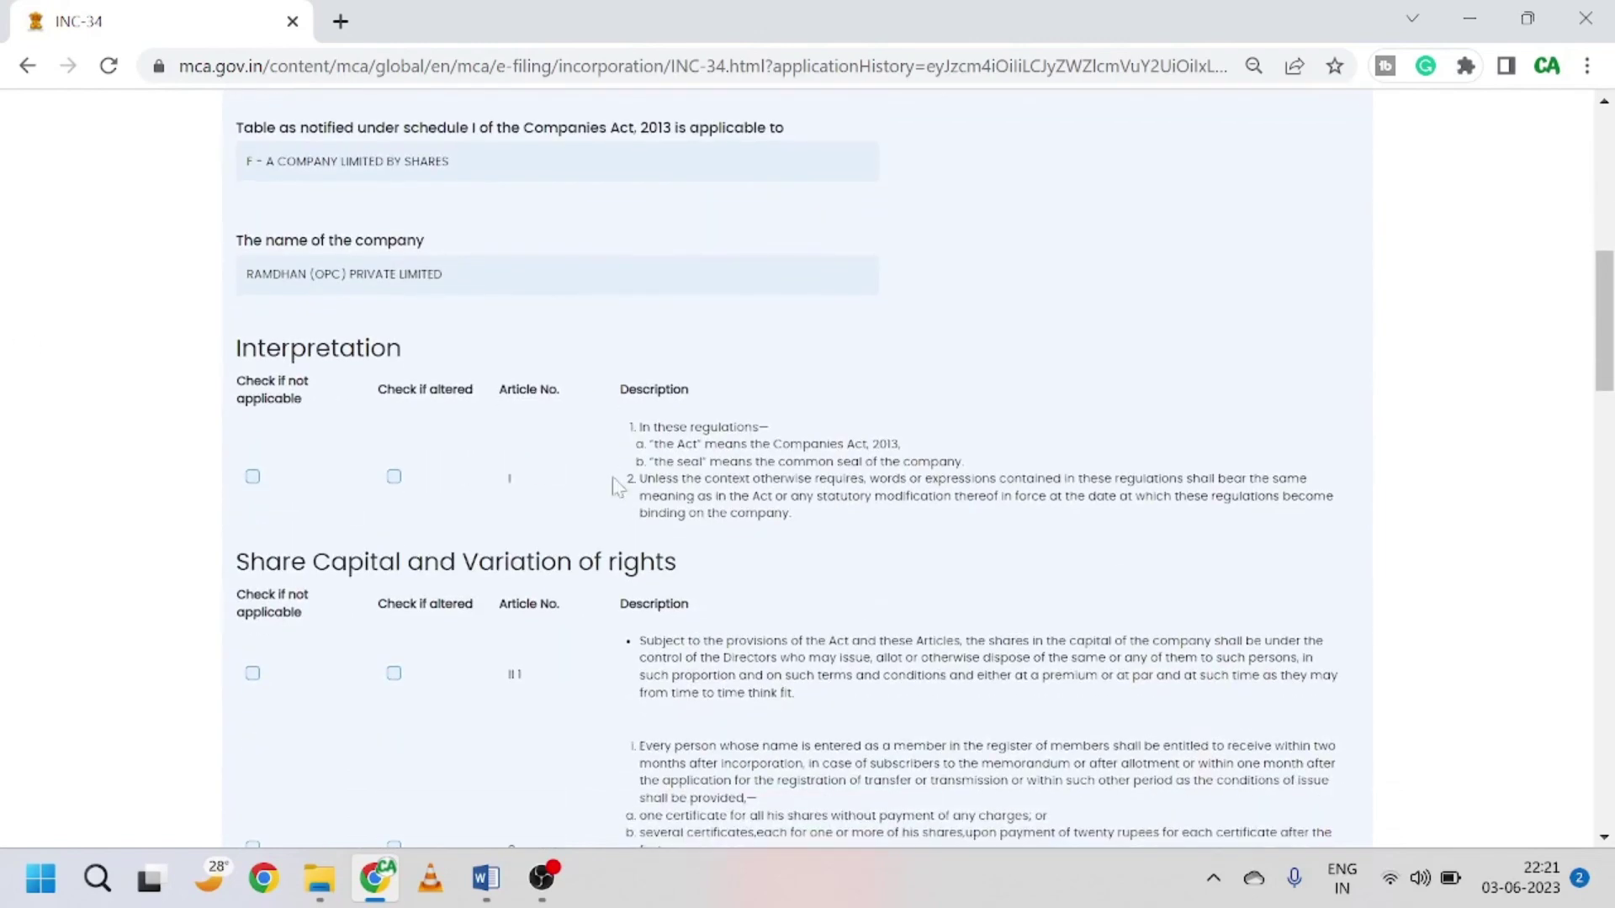
scroll(732, 420, "down", 3)
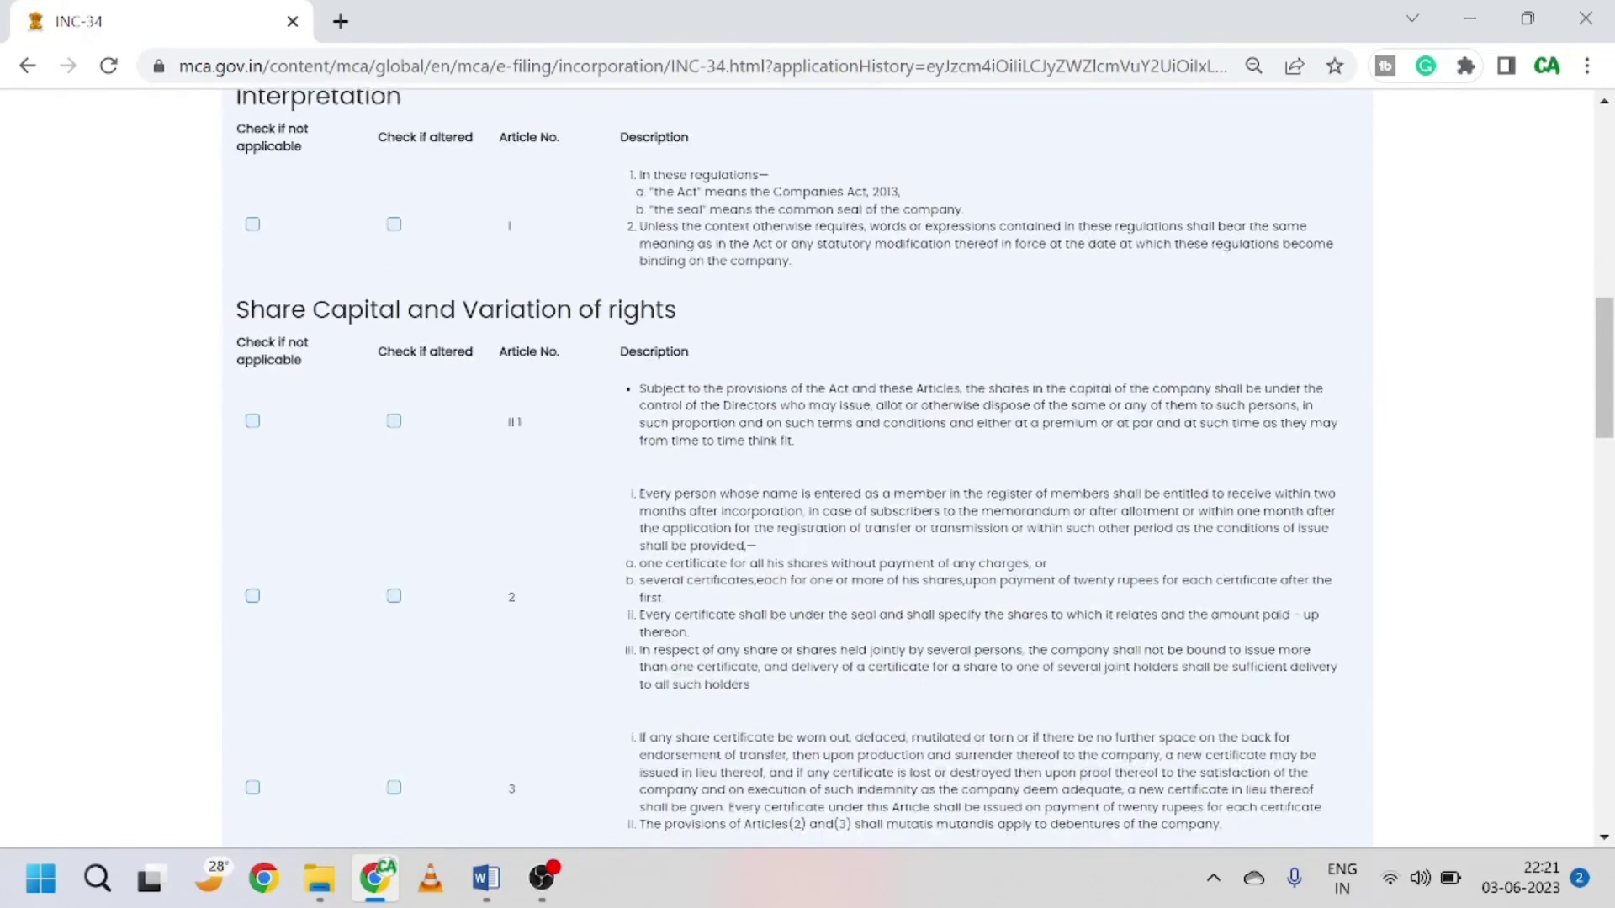
scroll(946, 484, "down", 15)
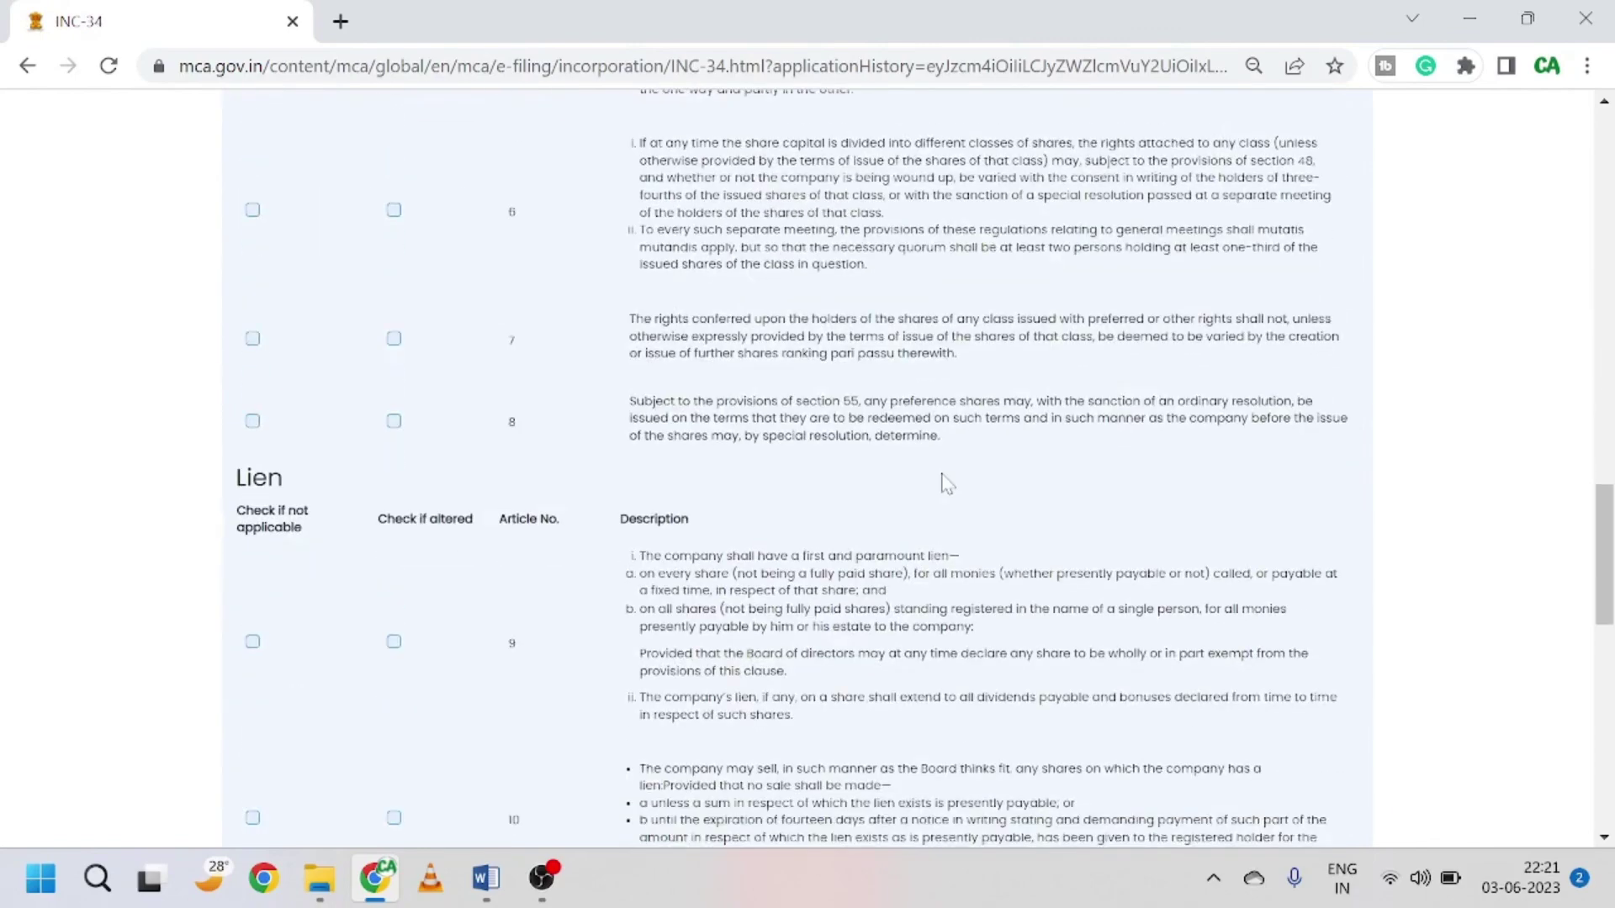
scroll(946, 484, "down", 3)
scroll(515, 530, "up", 15)
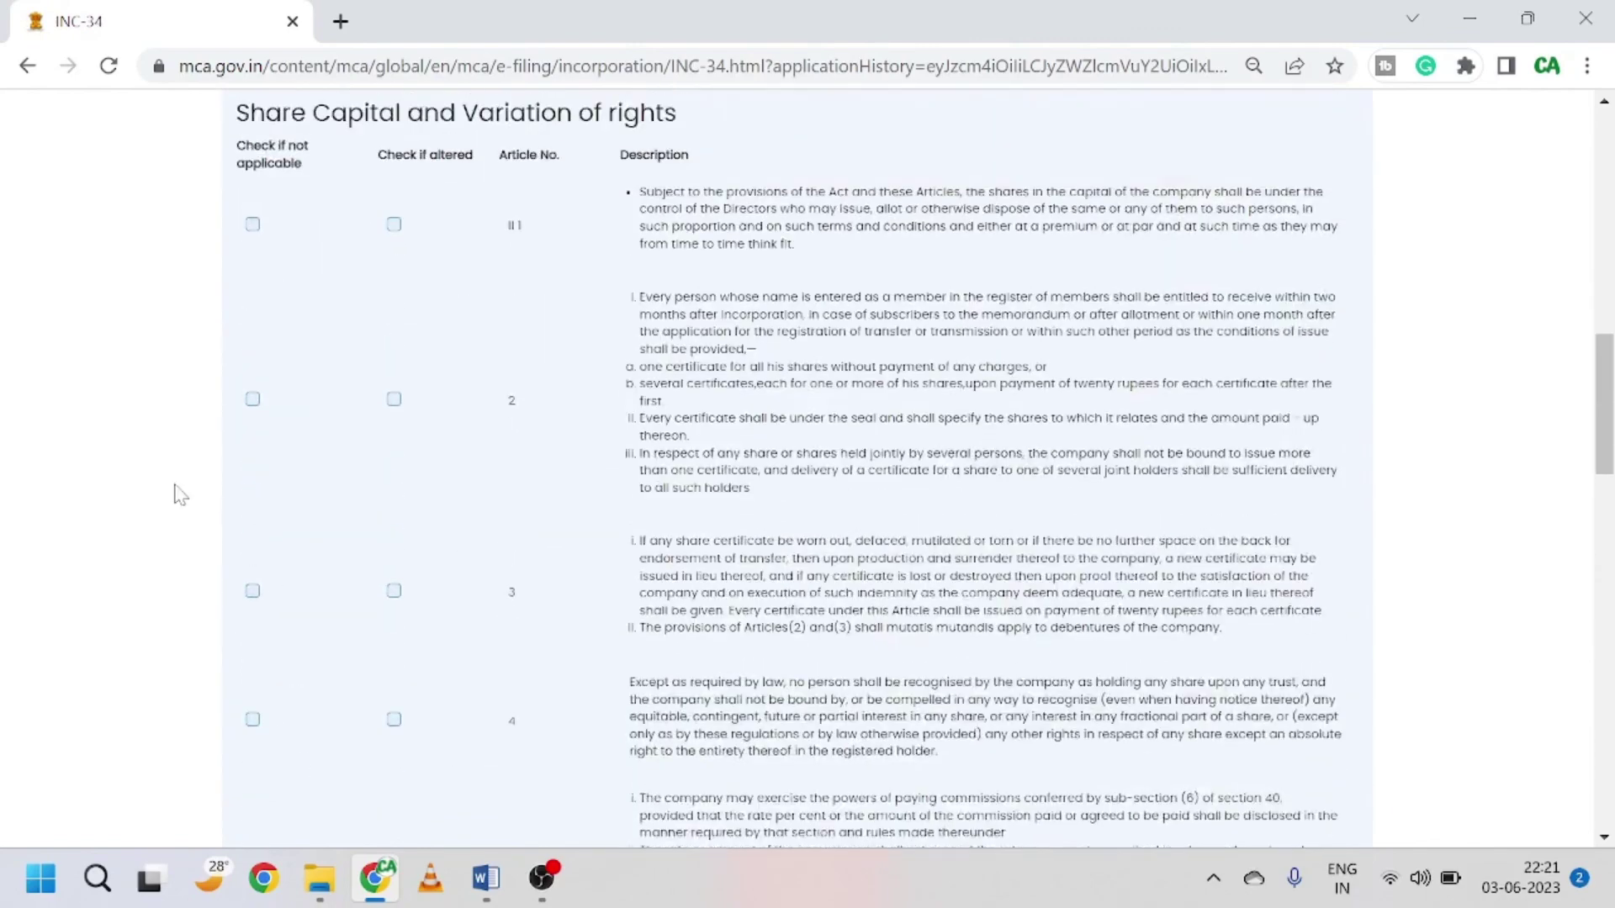
scroll(227, 475, "up", 2)
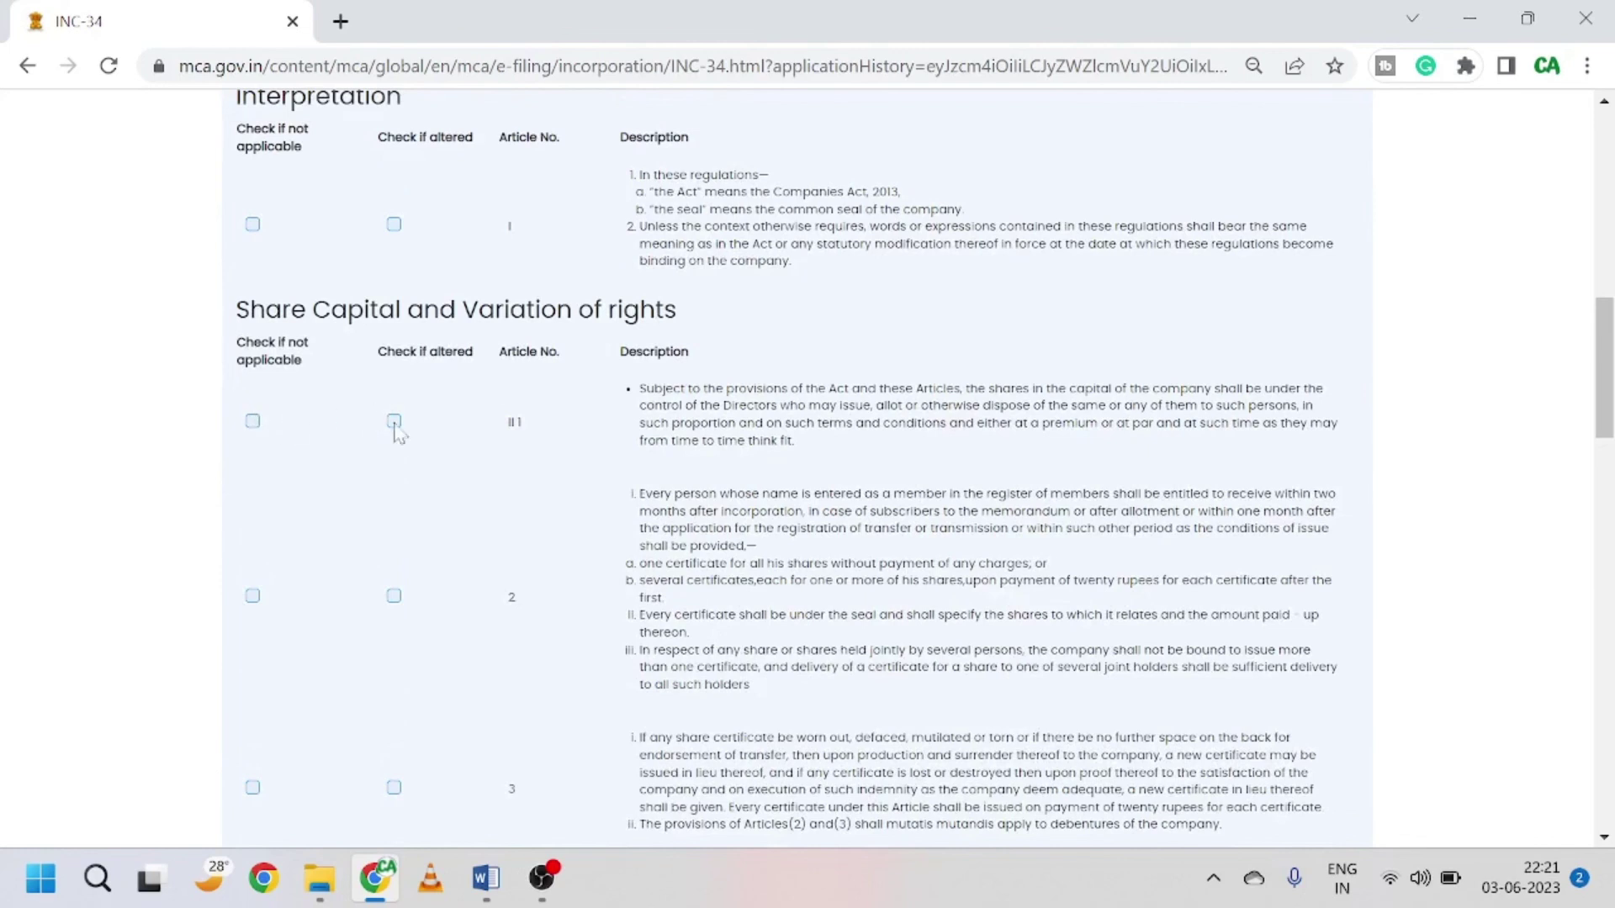
Step: Toggle the Article III 1 share capital checkboxes on and off, leaving it unaltered and applicable
left_click(253, 423)
left_click(393, 422)
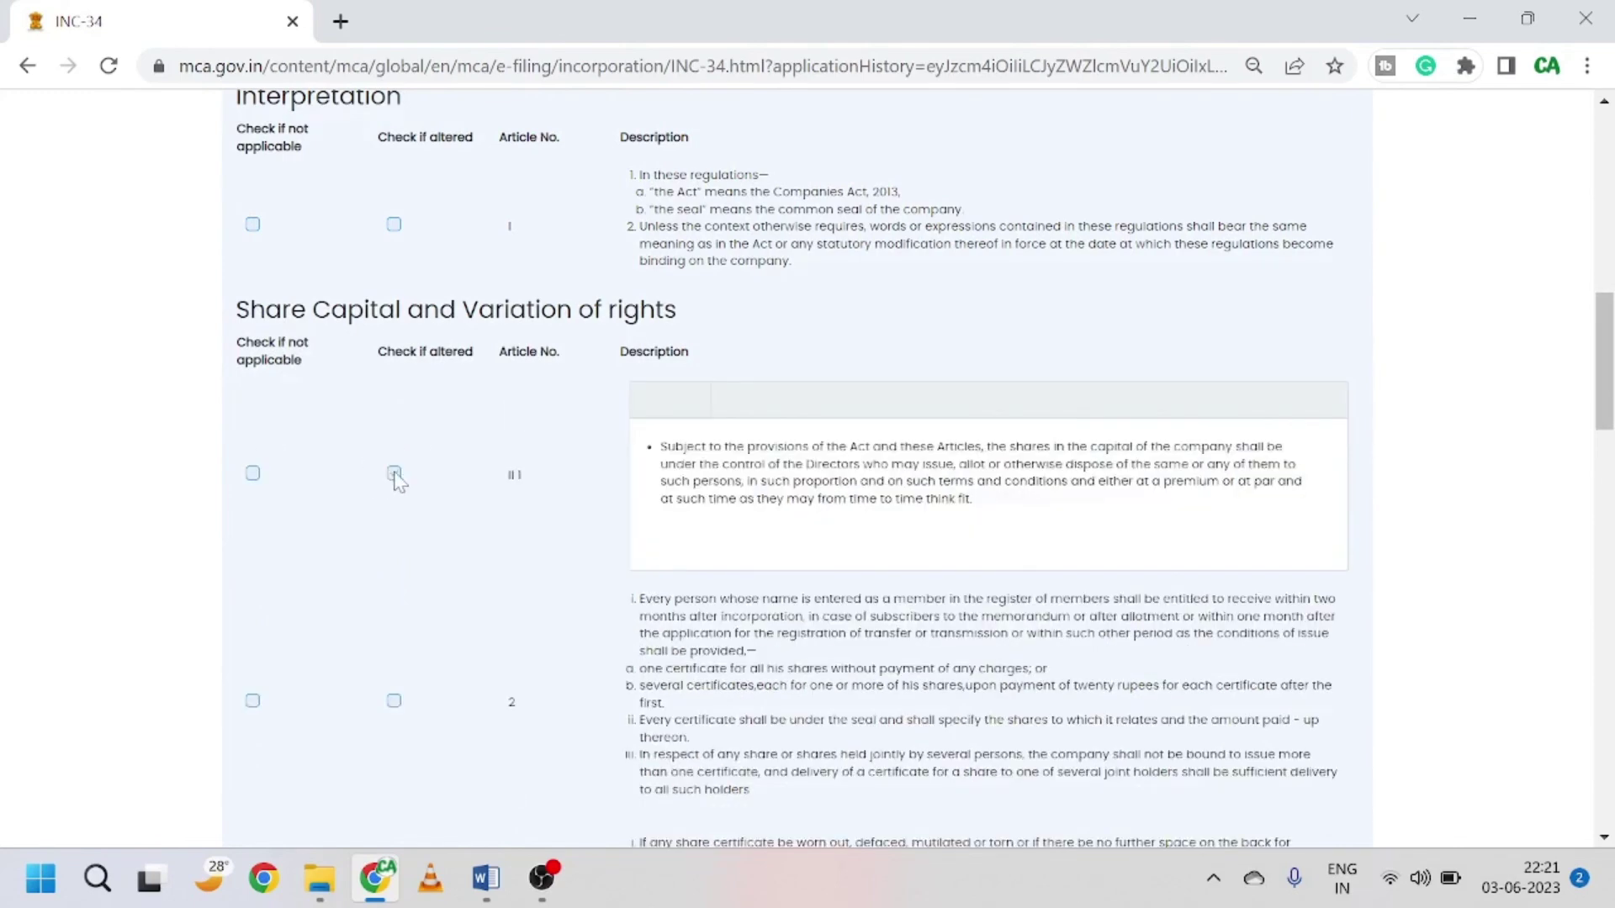
left_click(394, 474)
scroll(545, 455, "up", 2)
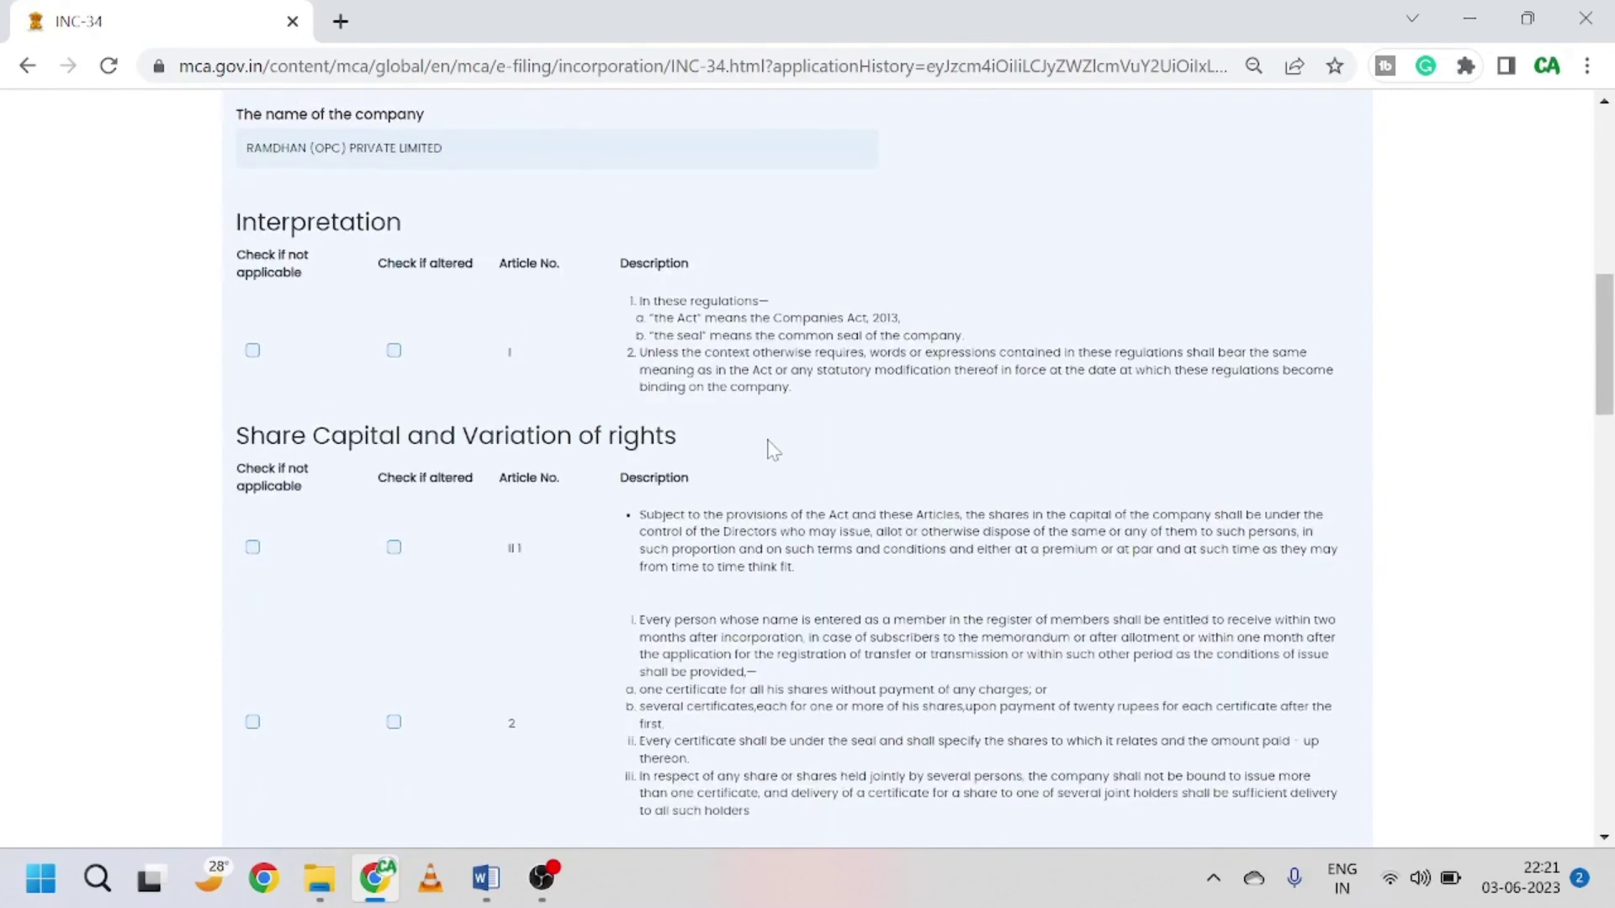
scroll(772, 450, "down", 15)
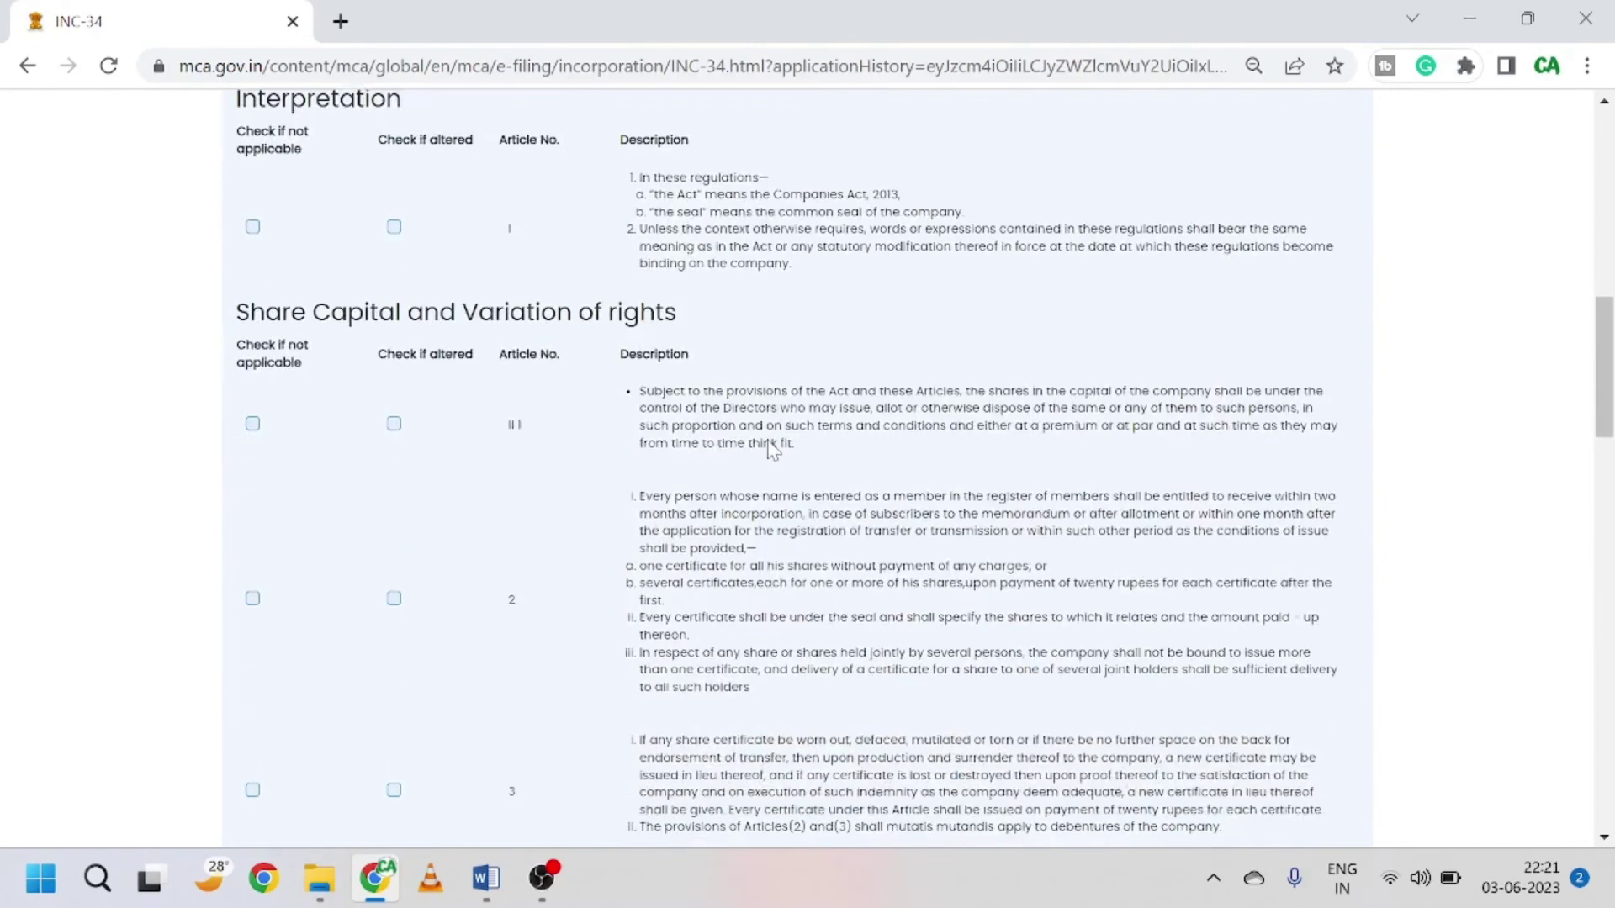
scroll(1182, 563, "down", 3)
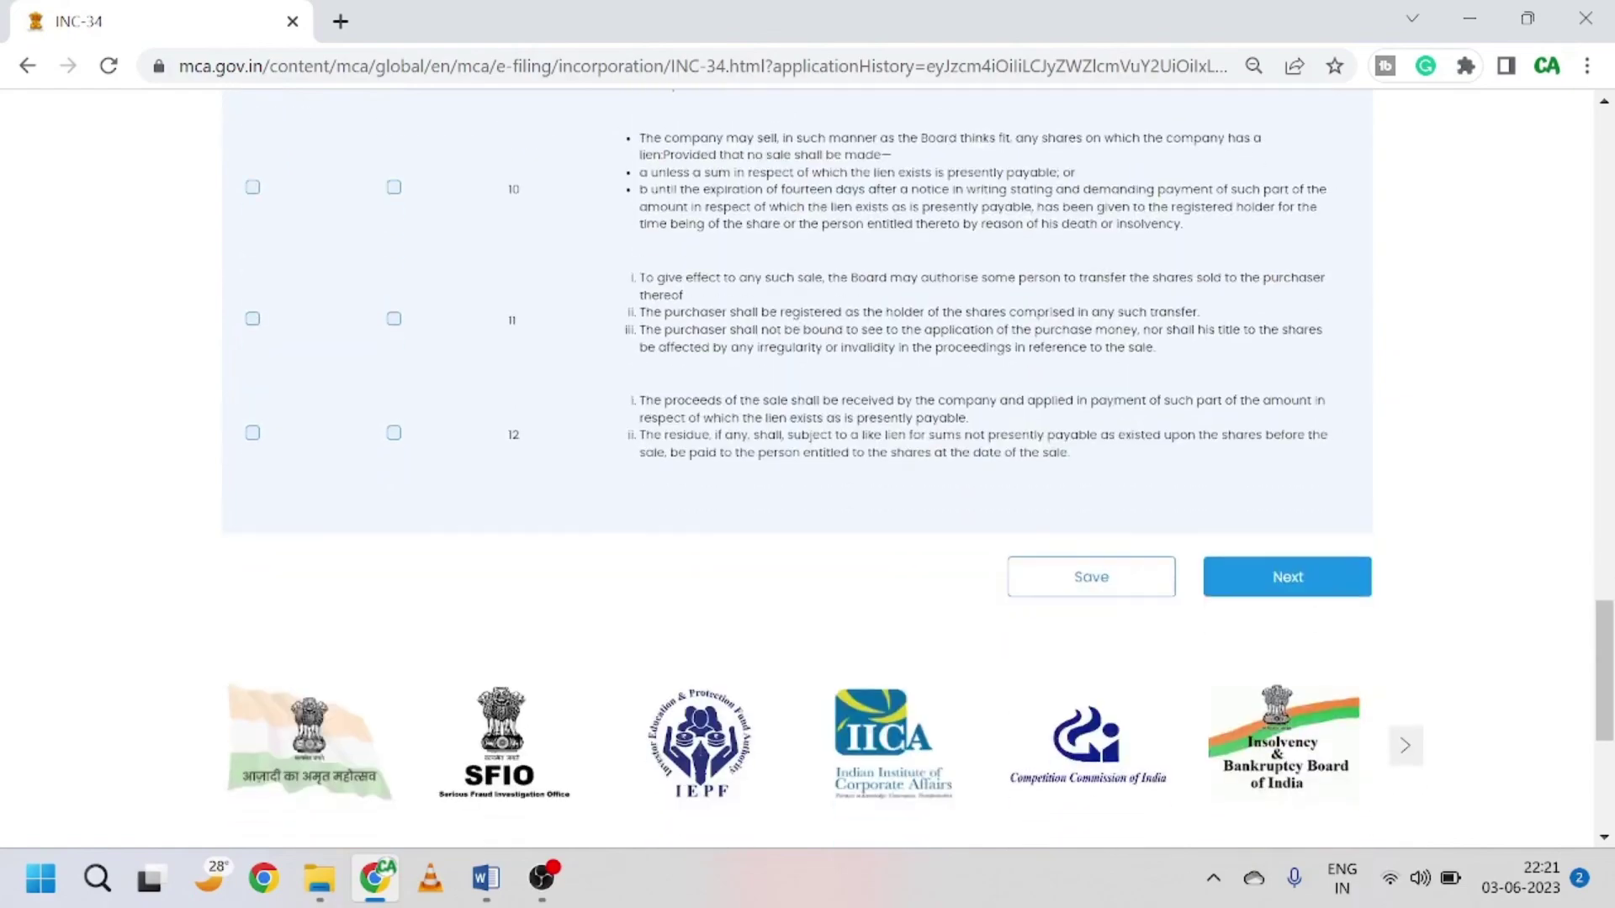
Step: Advance the articles form past Blocks 1 and 2, leaving all articles unaltered, to Block 3
left_click(1272, 578)
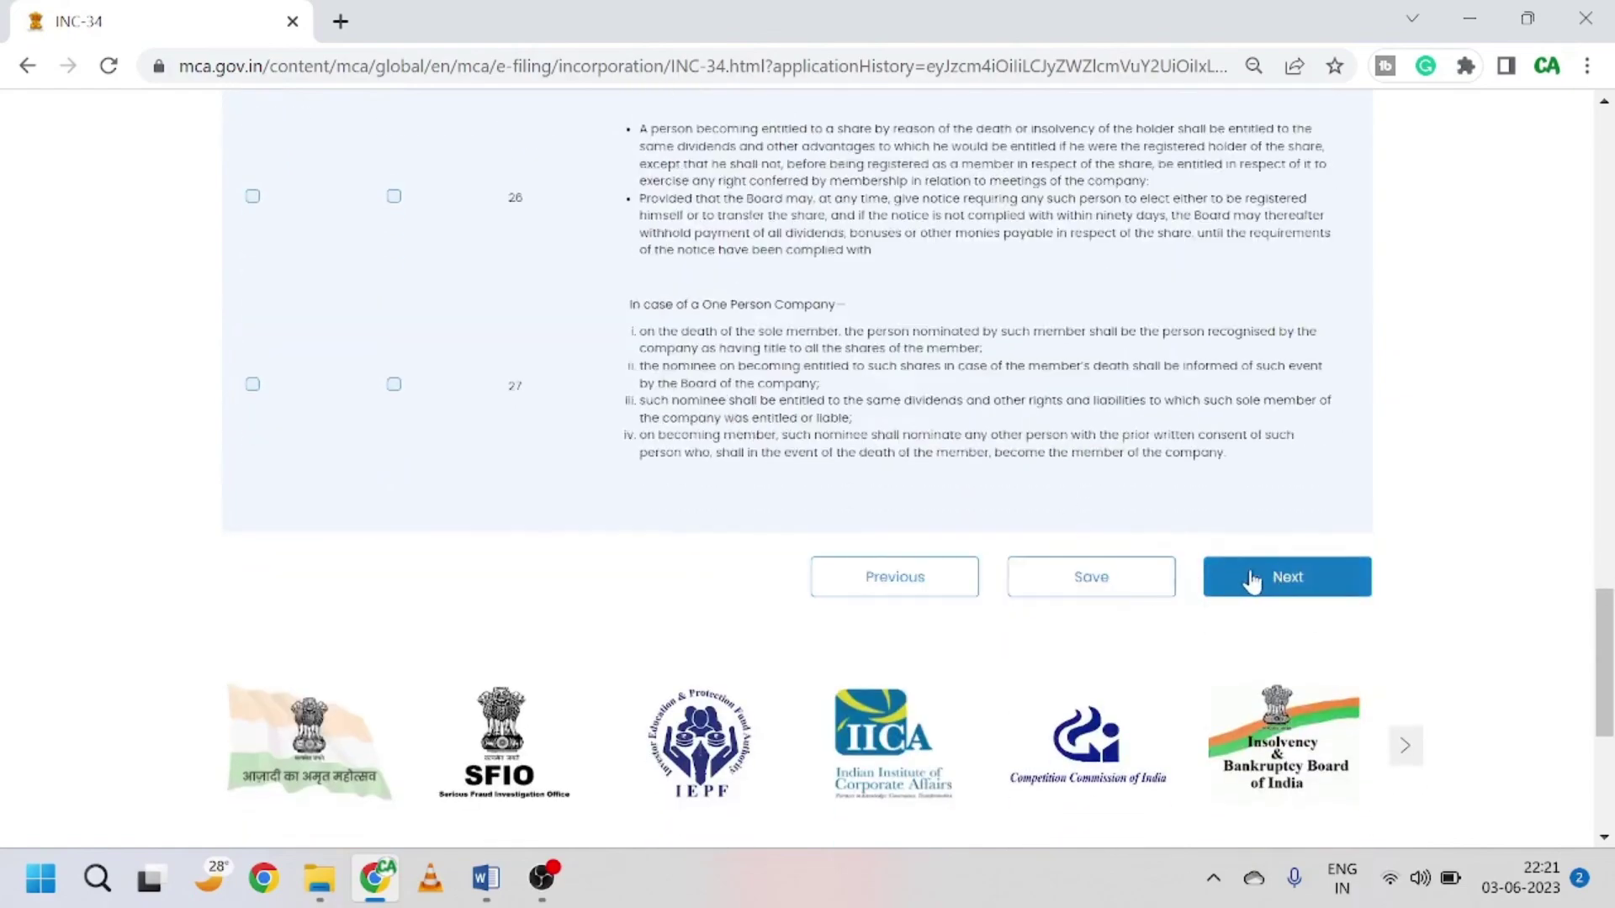
scroll(1077, 424, "up", 15)
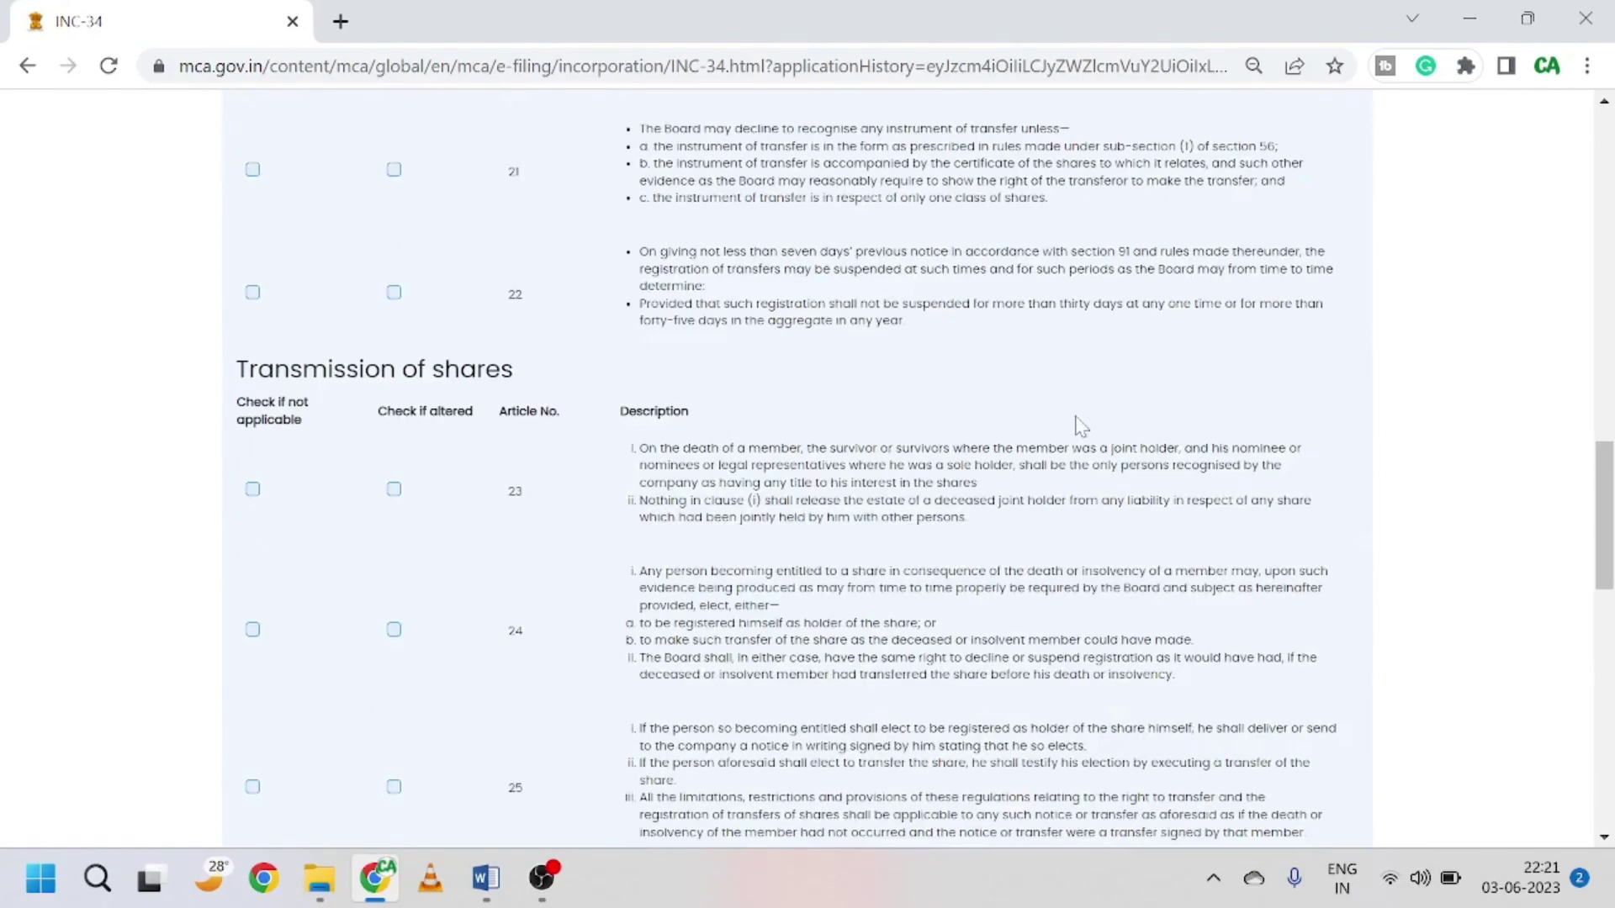
scroll(1081, 428, "up", 10)
scroll(1081, 428, "down", 10)
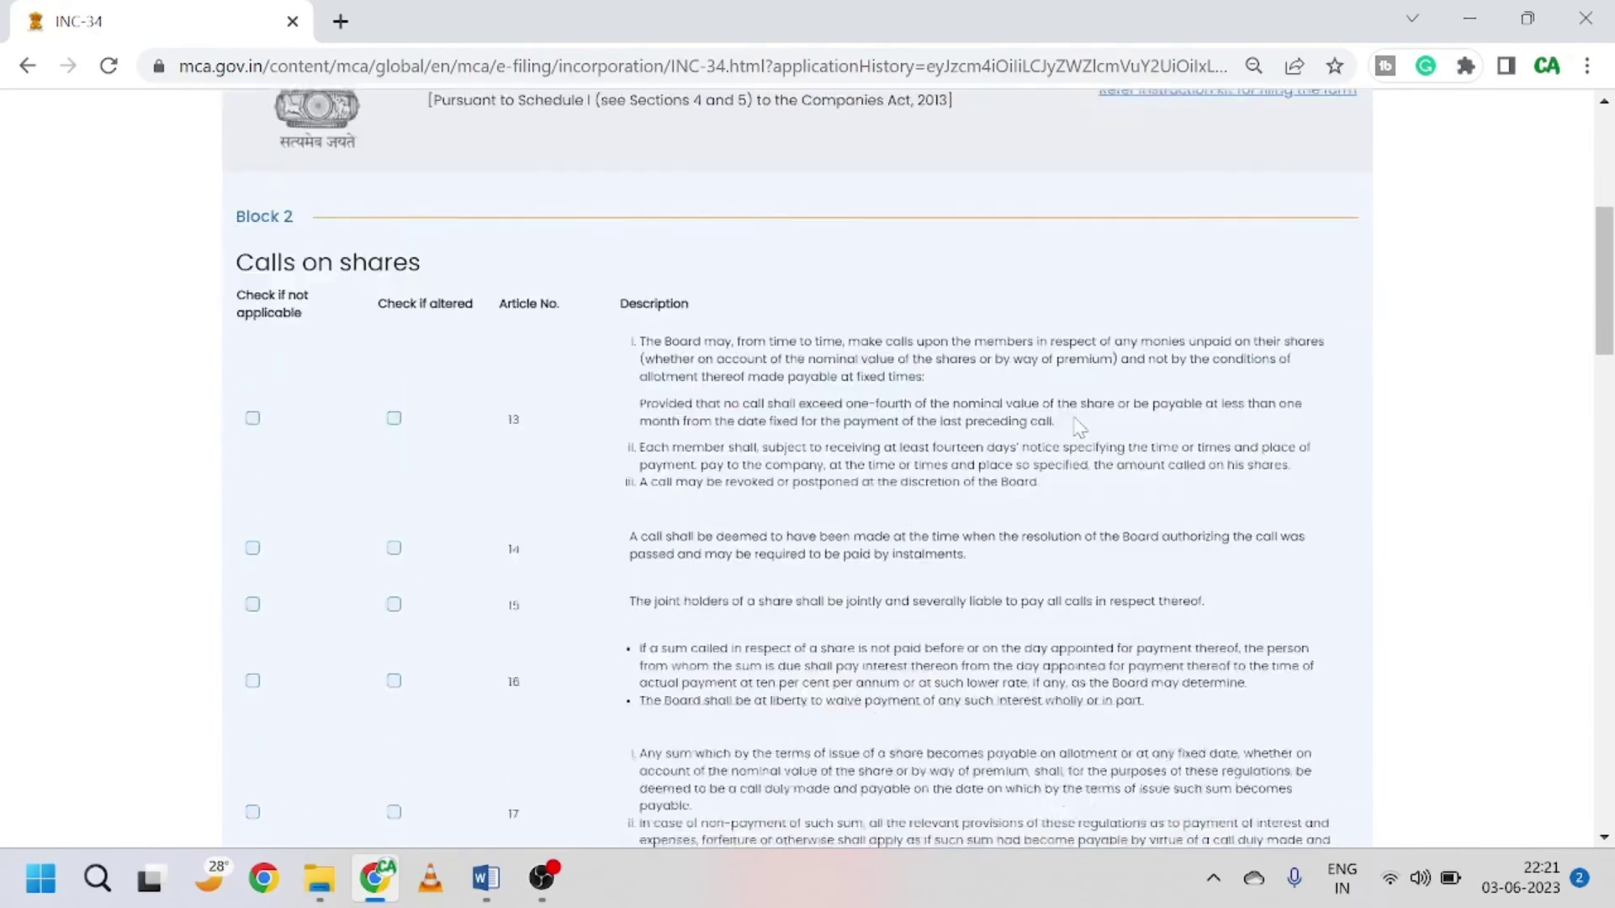
scroll(361, 476, "down", 6)
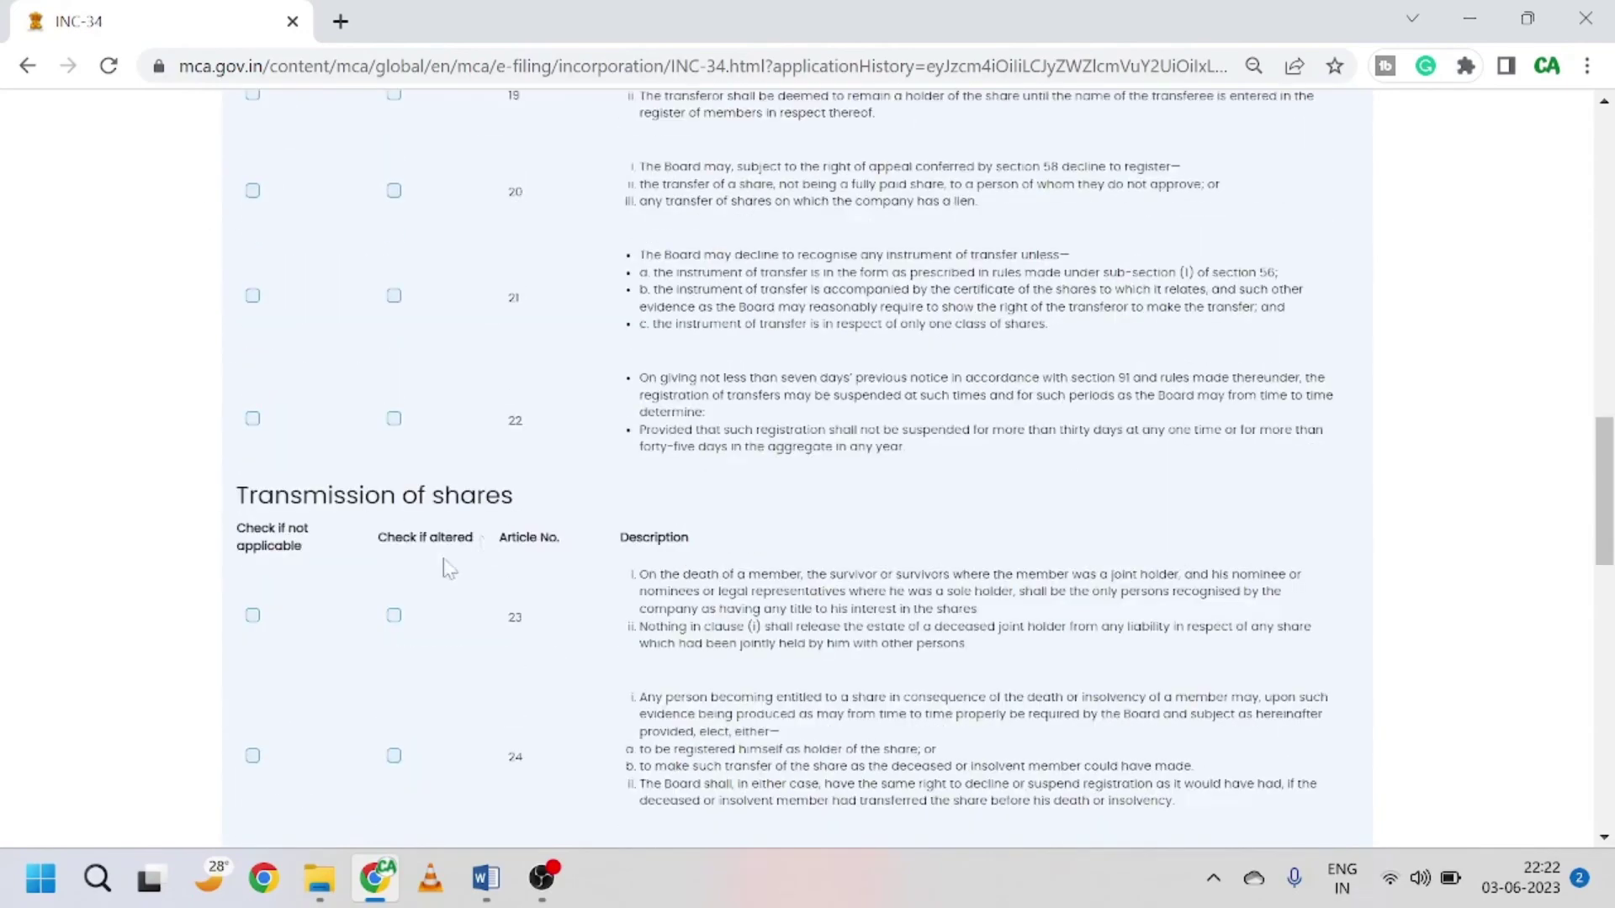
scroll(458, 519, "down", 9)
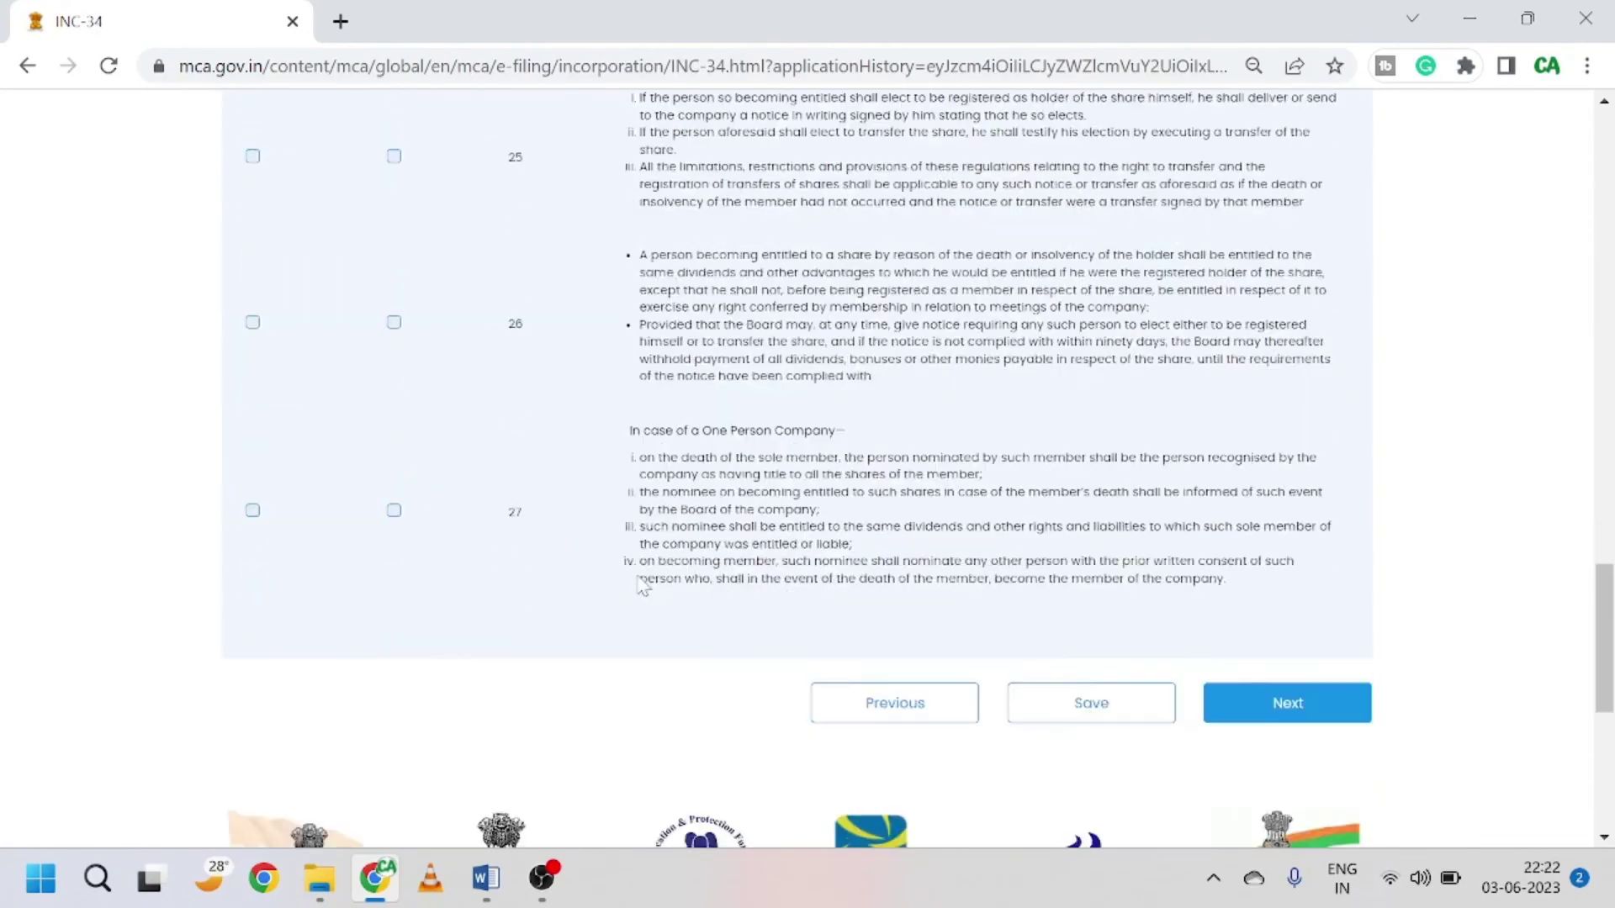
left_click(1288, 704)
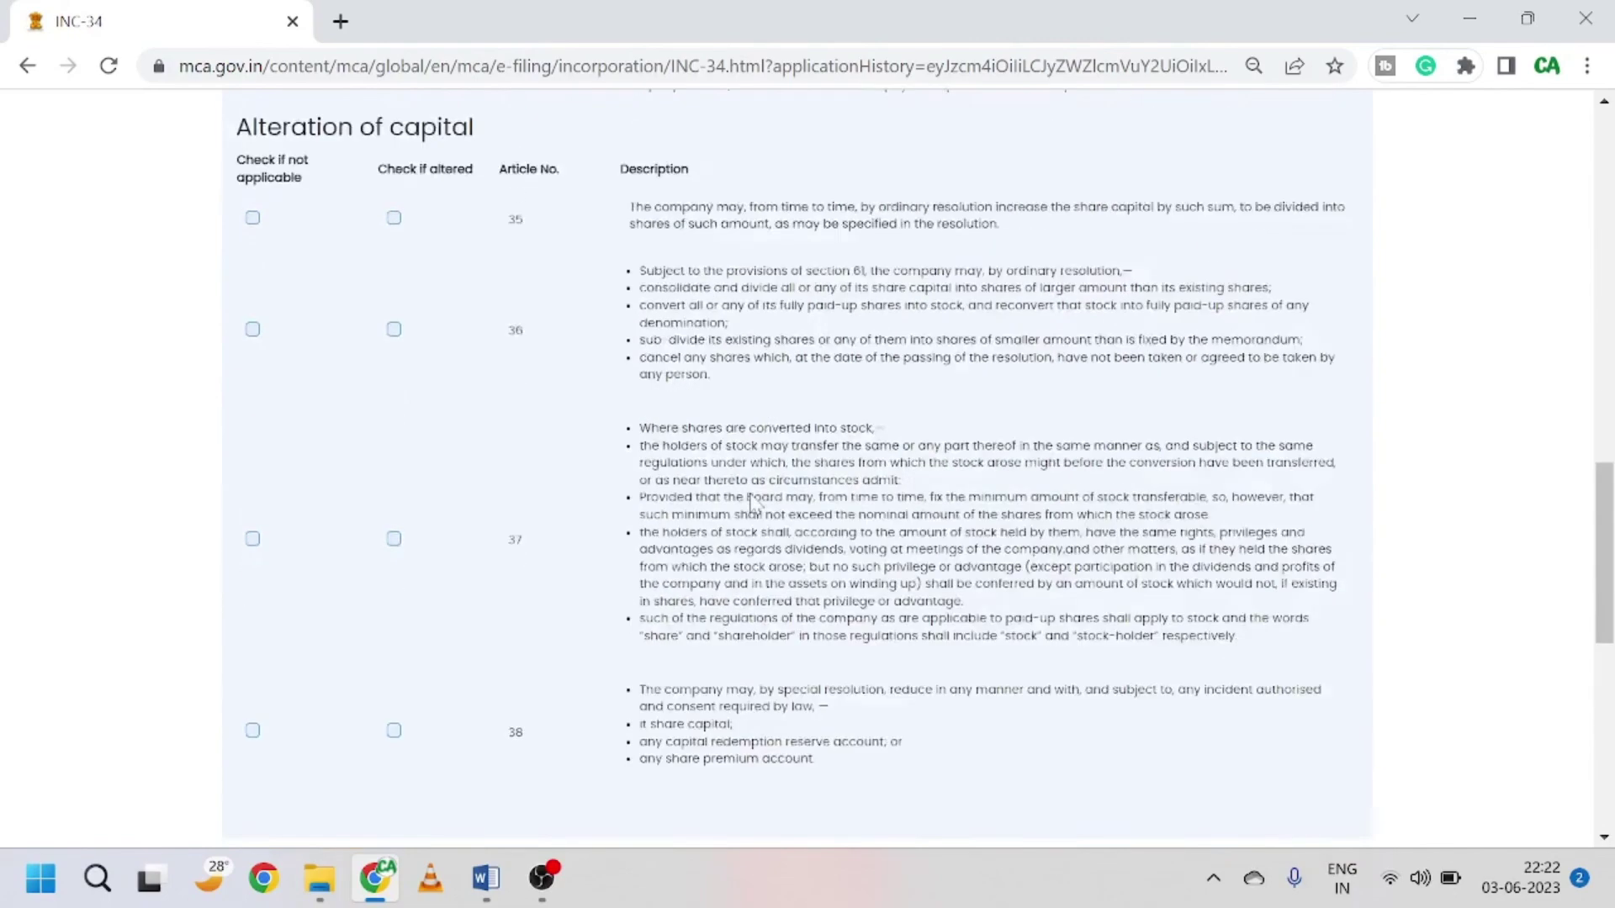
scroll(753, 503, "down", 8)
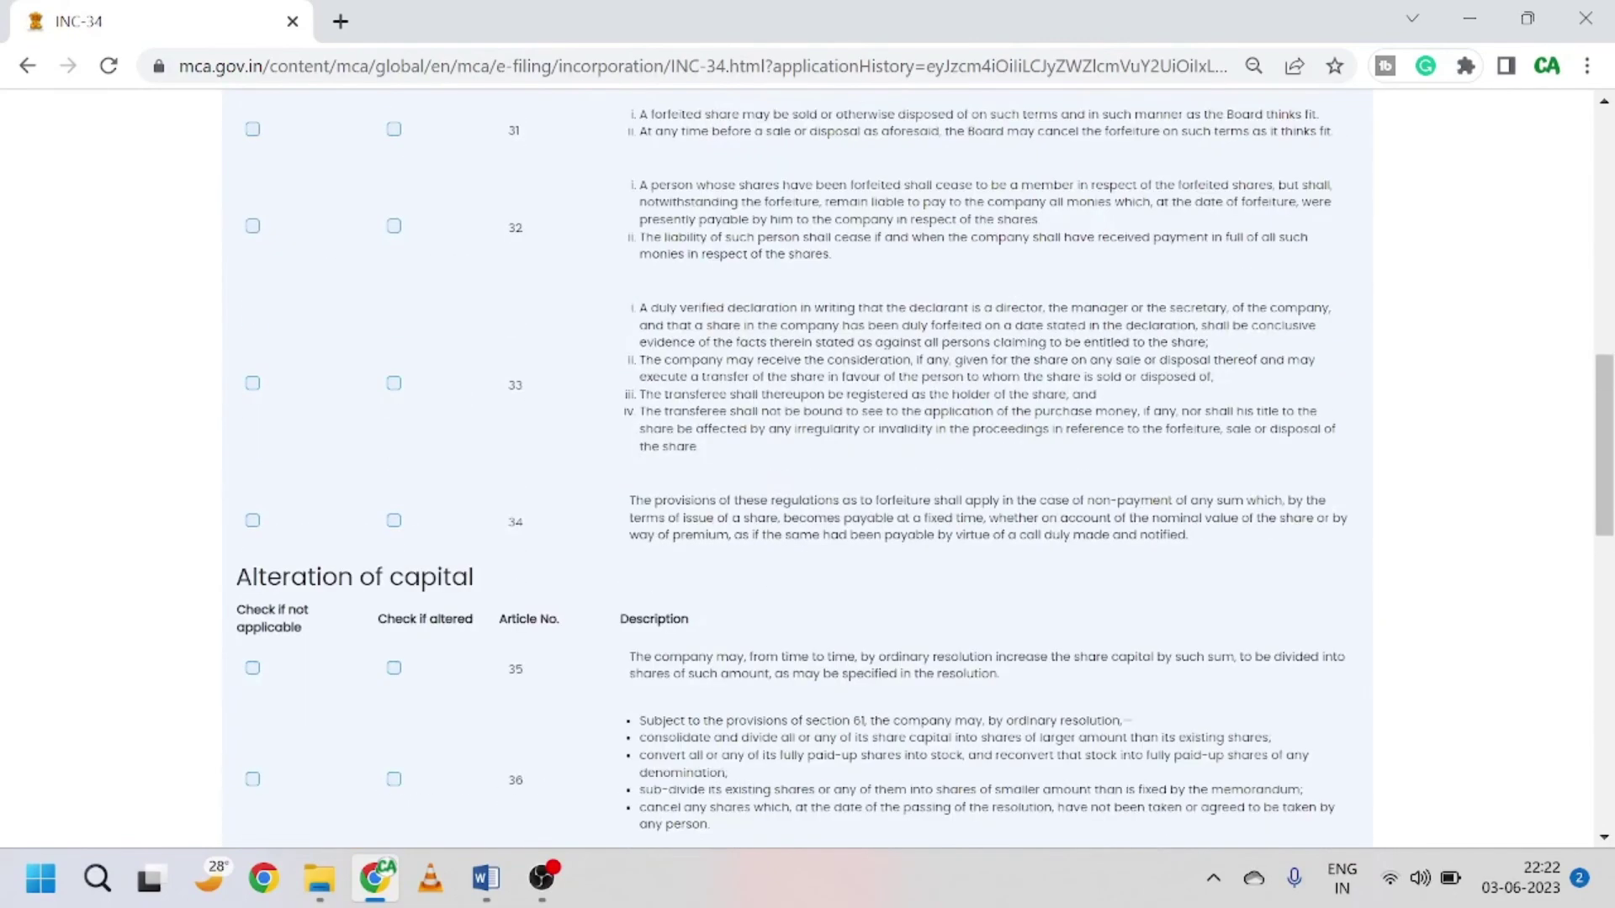
scroll(797, 471, "down", 5)
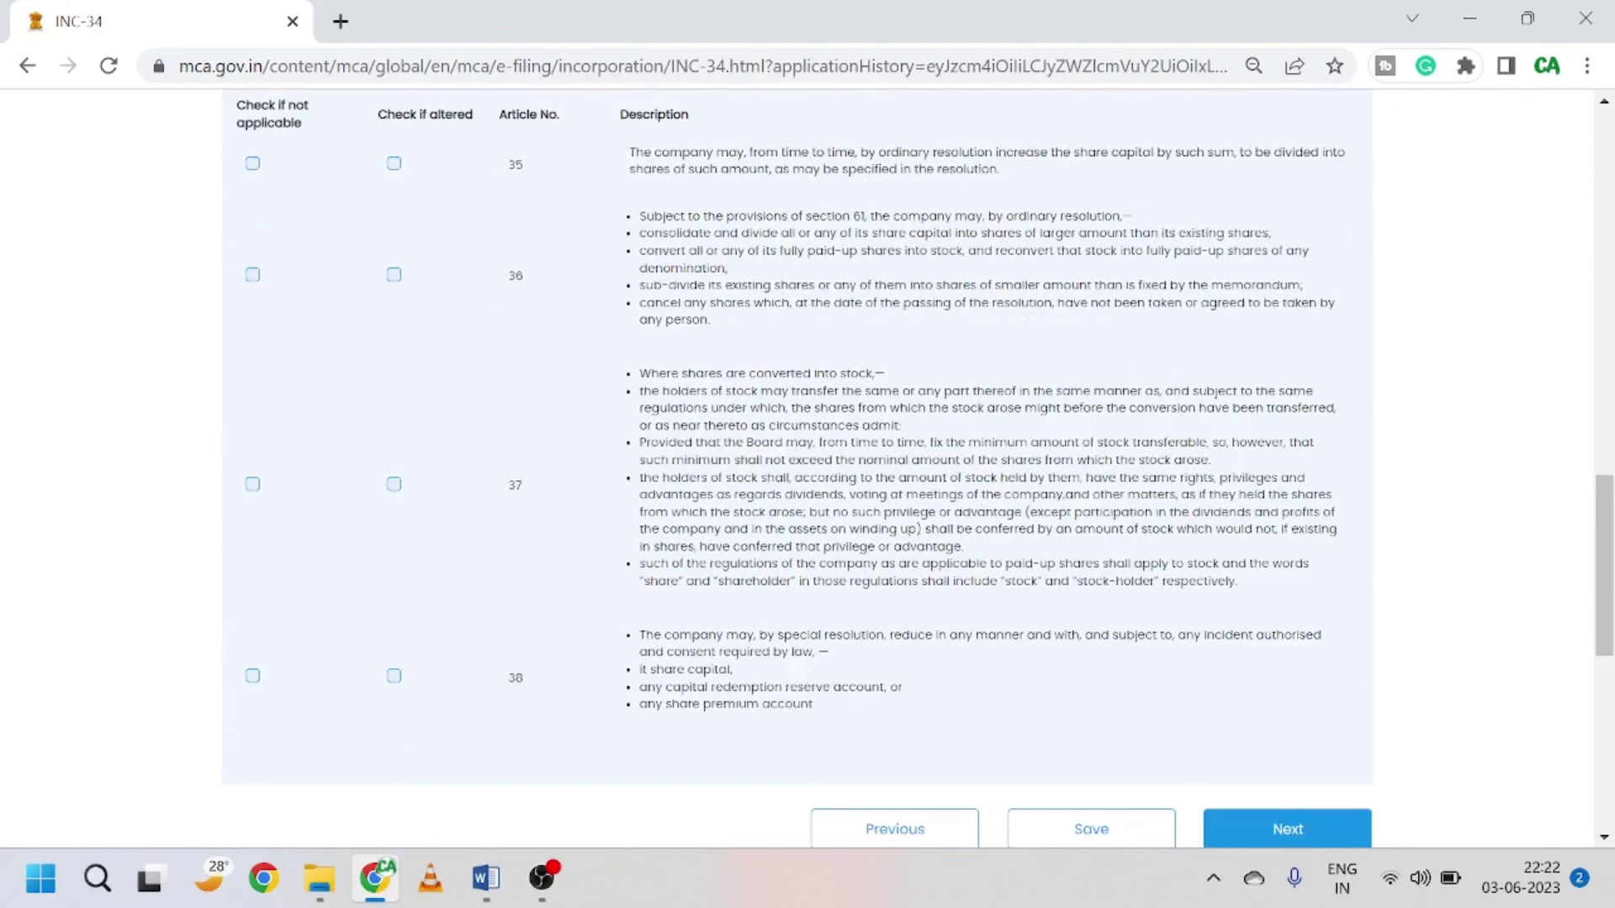
scroll(798, 468, "up", 3)
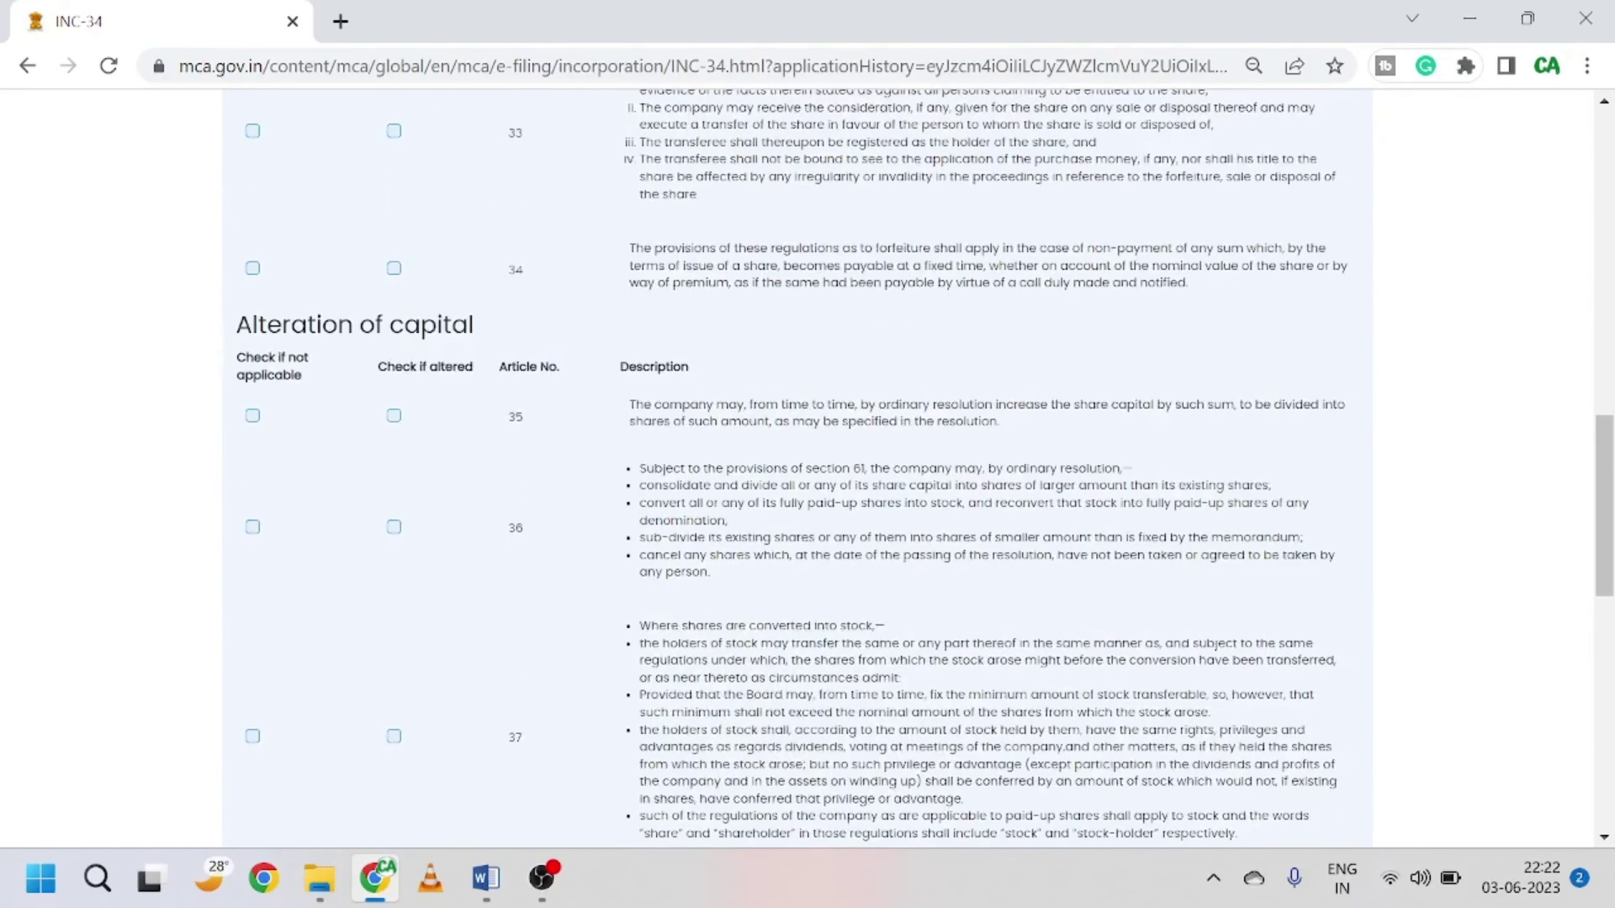
scroll(533, 415, "up", 10)
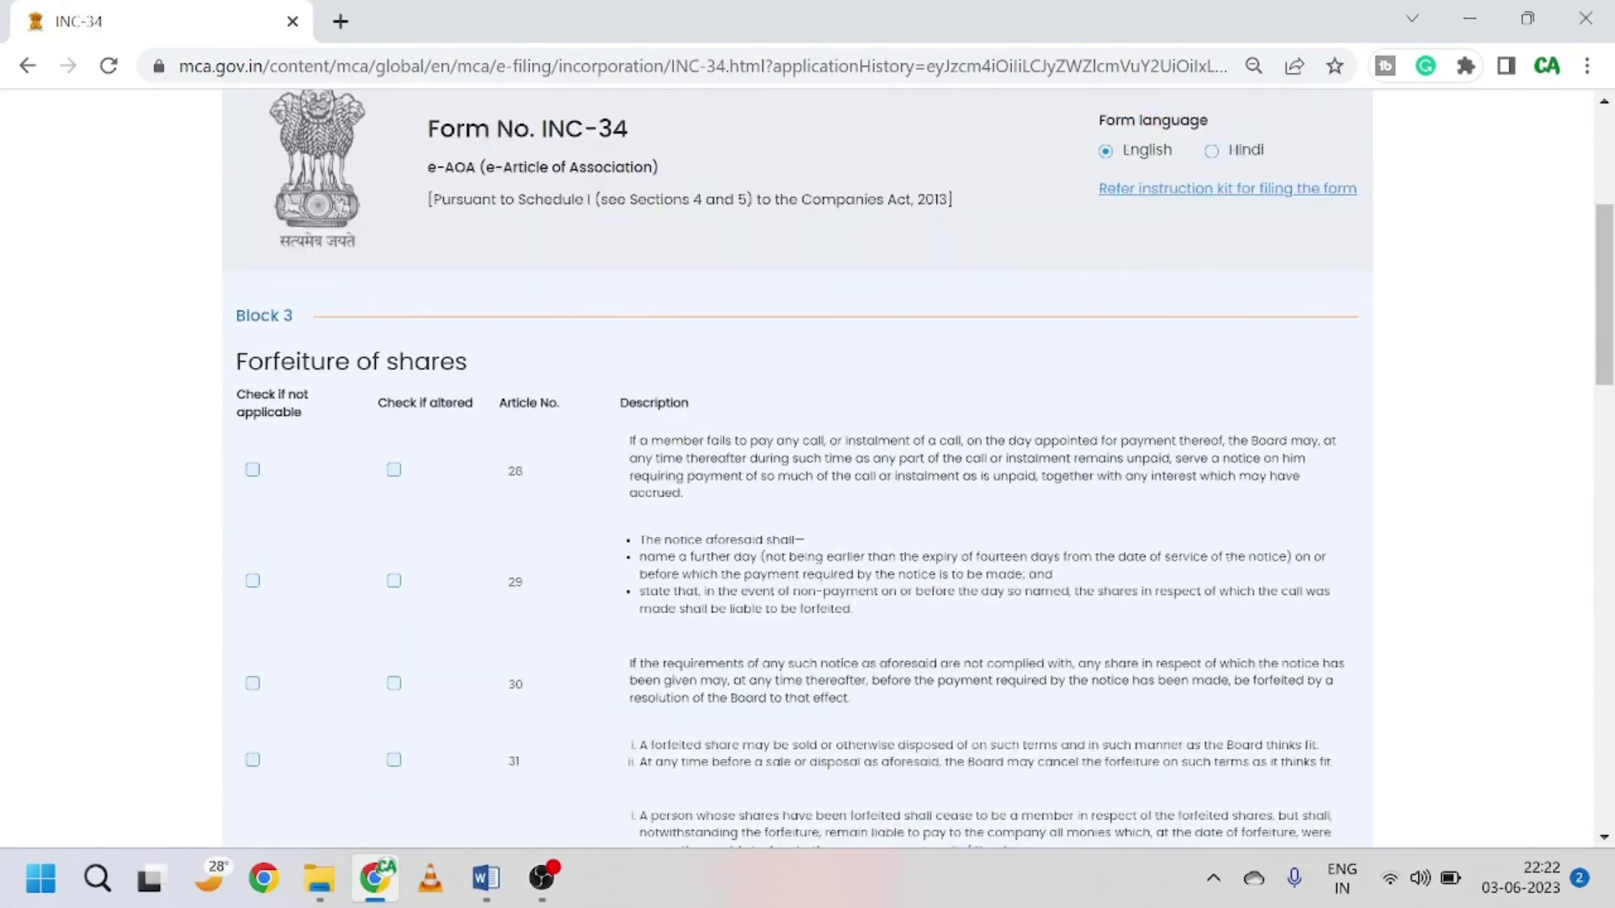
scroll(709, 431, "down", 15)
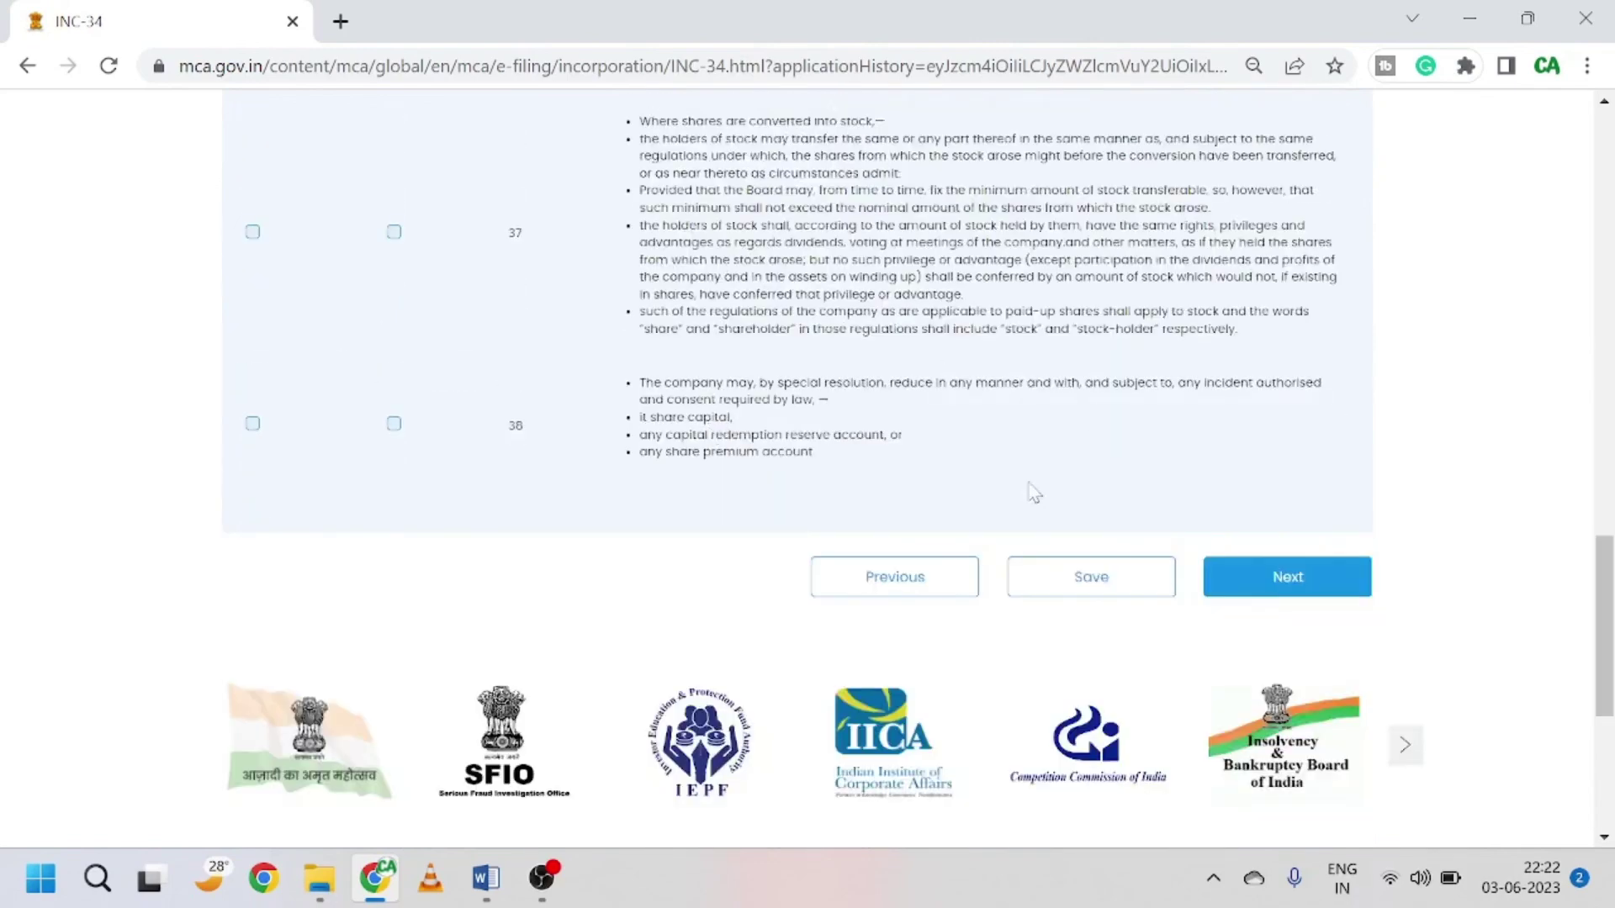
Step: Continue through the next block to the general meetings articles
left_click(1287, 584)
scroll(566, 335, "up", 5)
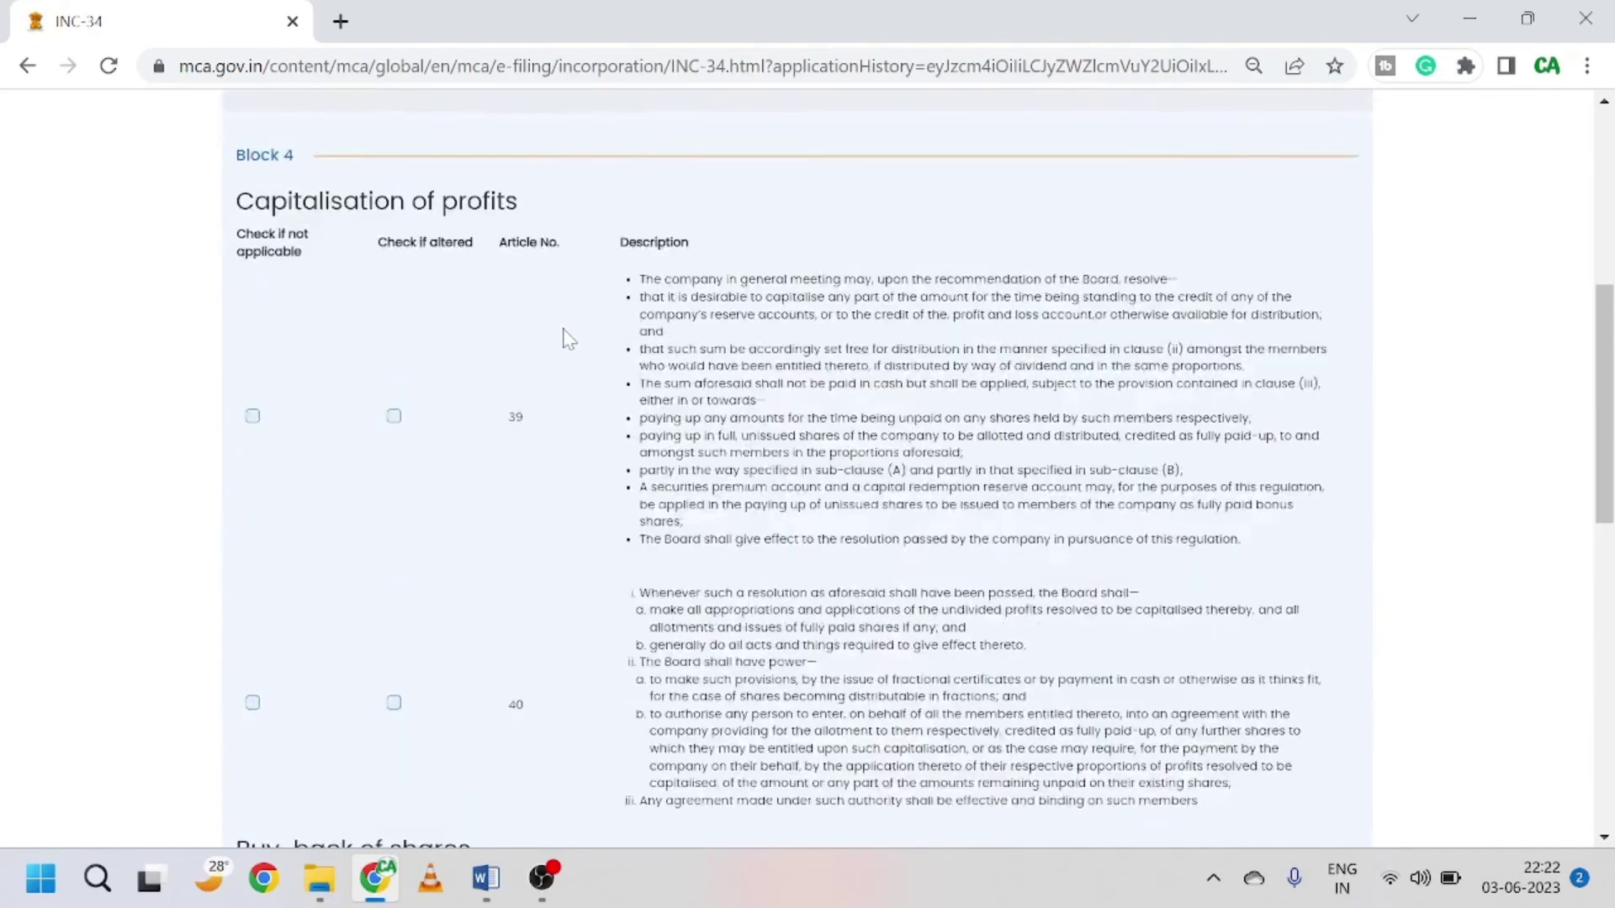
scroll(566, 338, "up", 4)
scroll(566, 338, "down", 8)
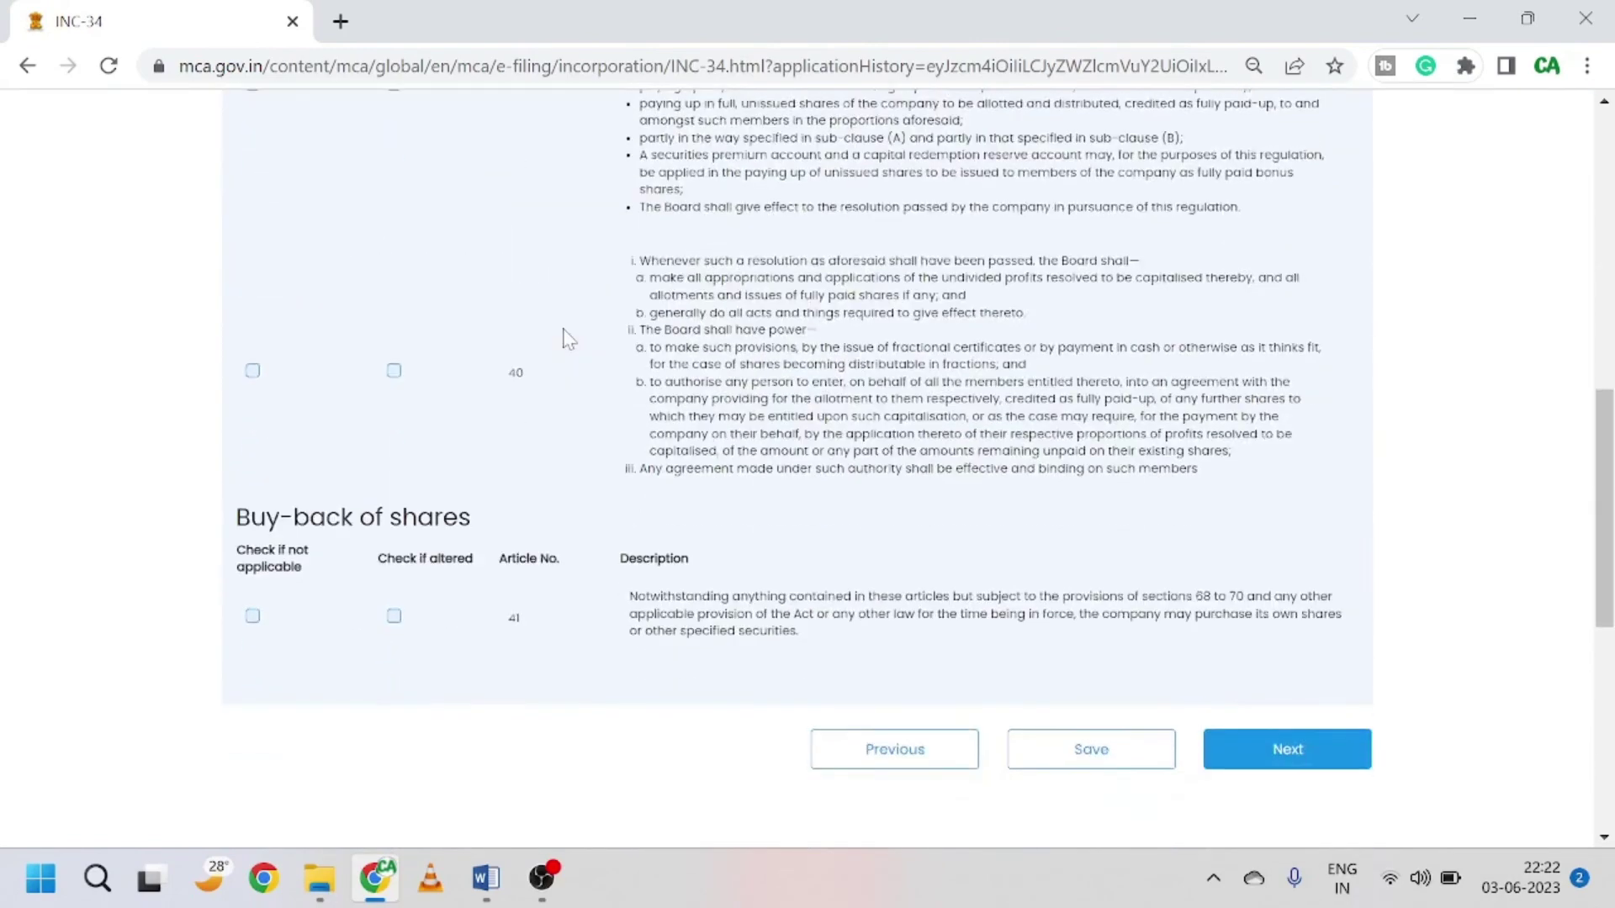
scroll(566, 337, "down", 4)
left_click(1304, 458)
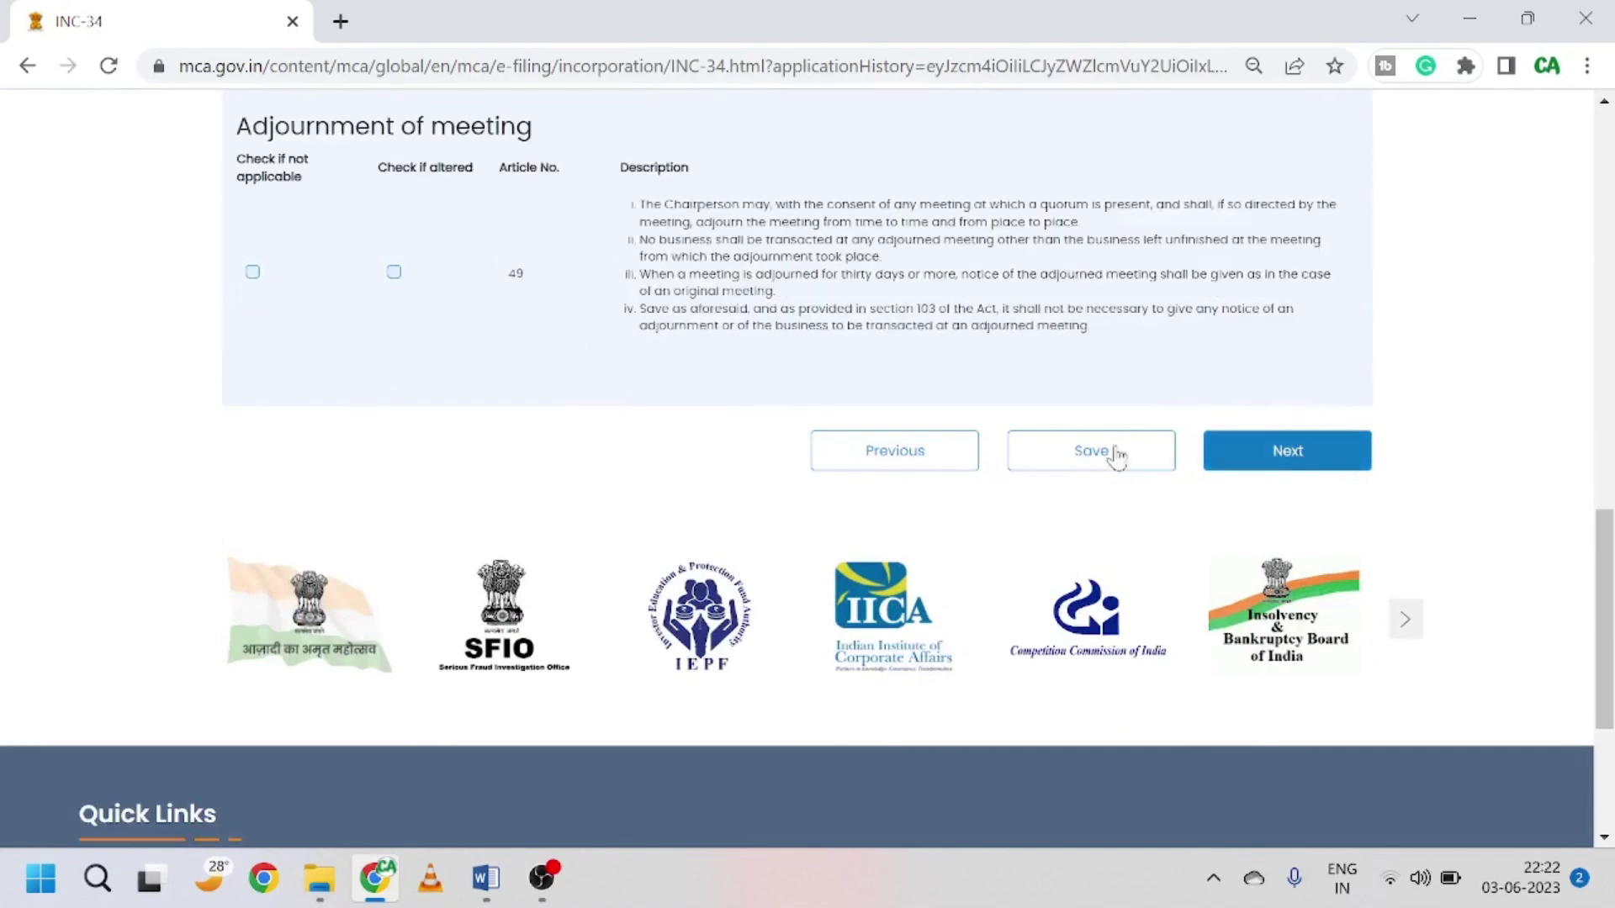
scroll(719, 420, "up", 10)
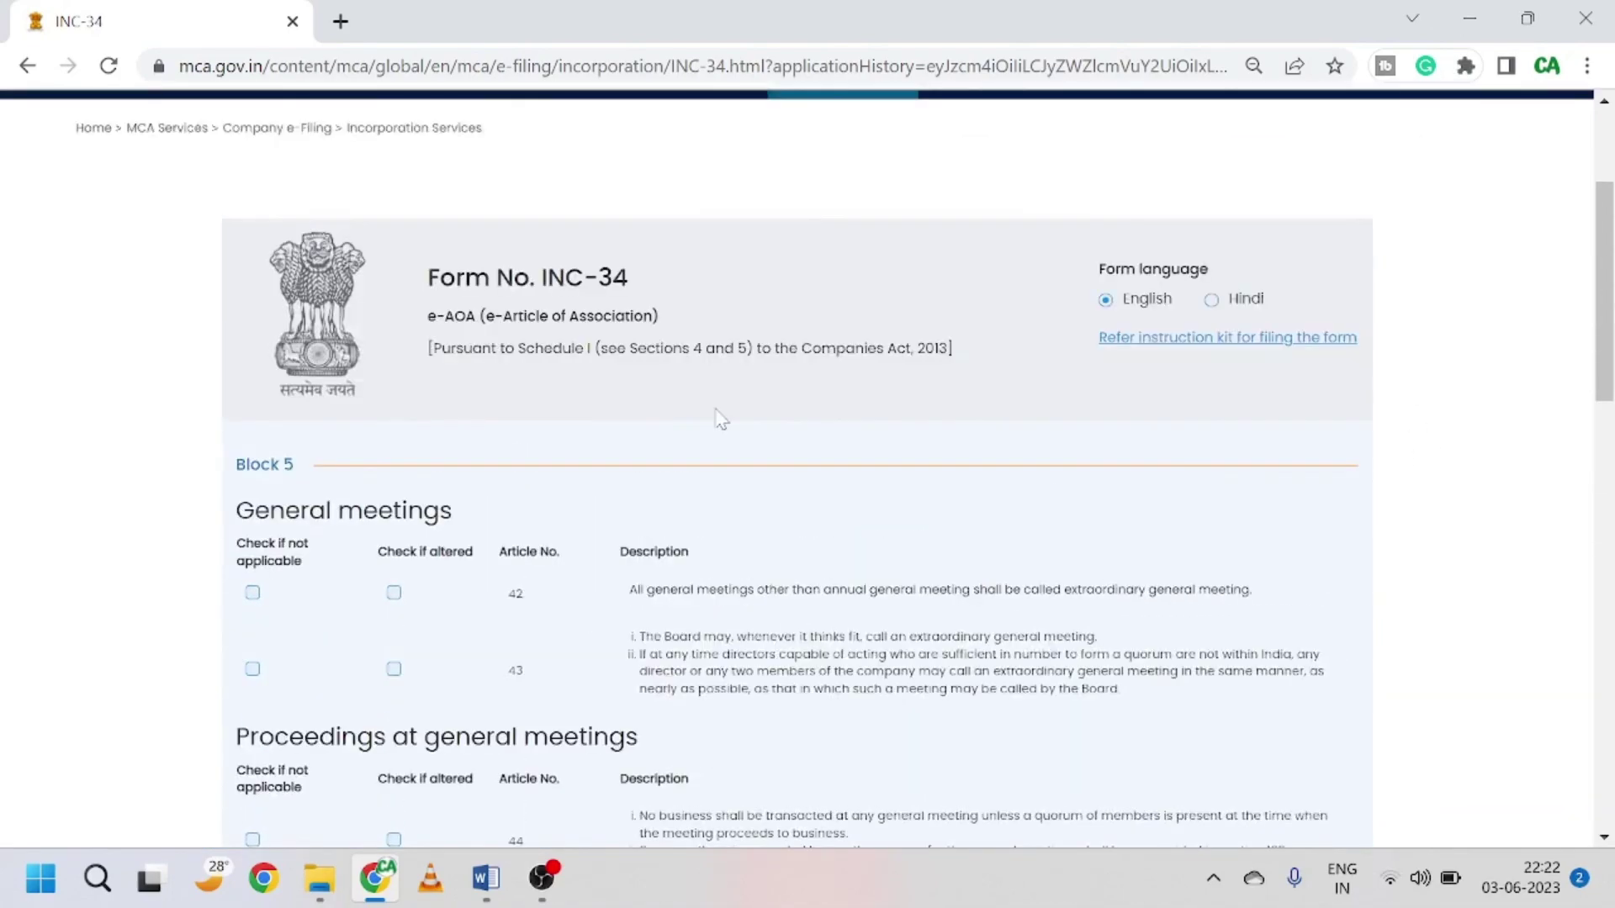
scroll(720, 418, "down", 4)
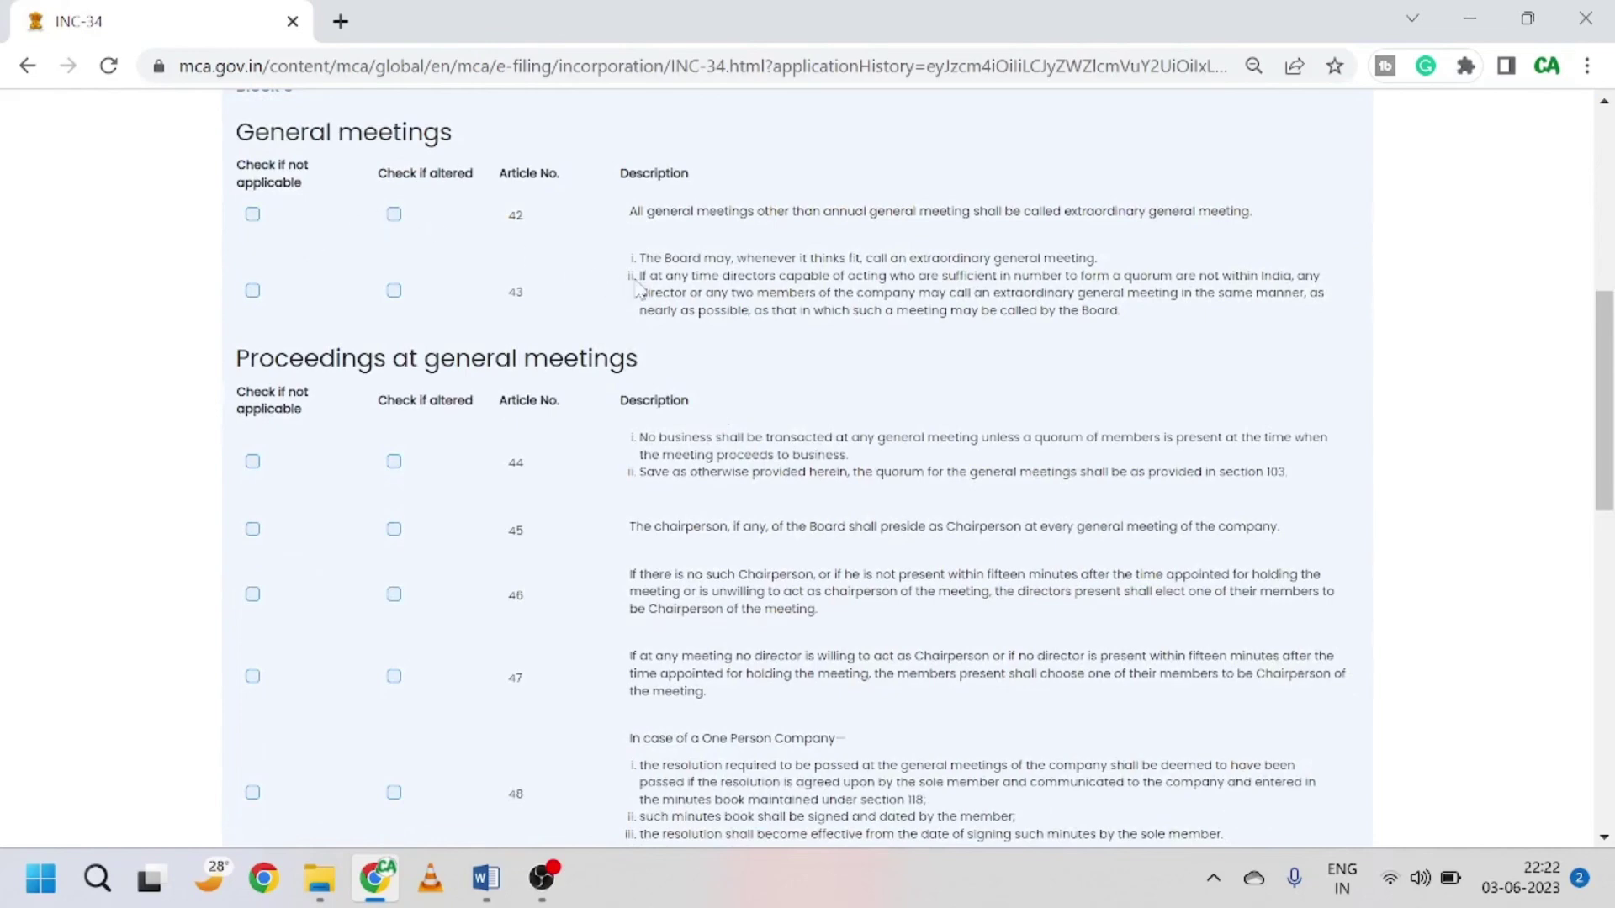
scroll(797, 468, "down", 4)
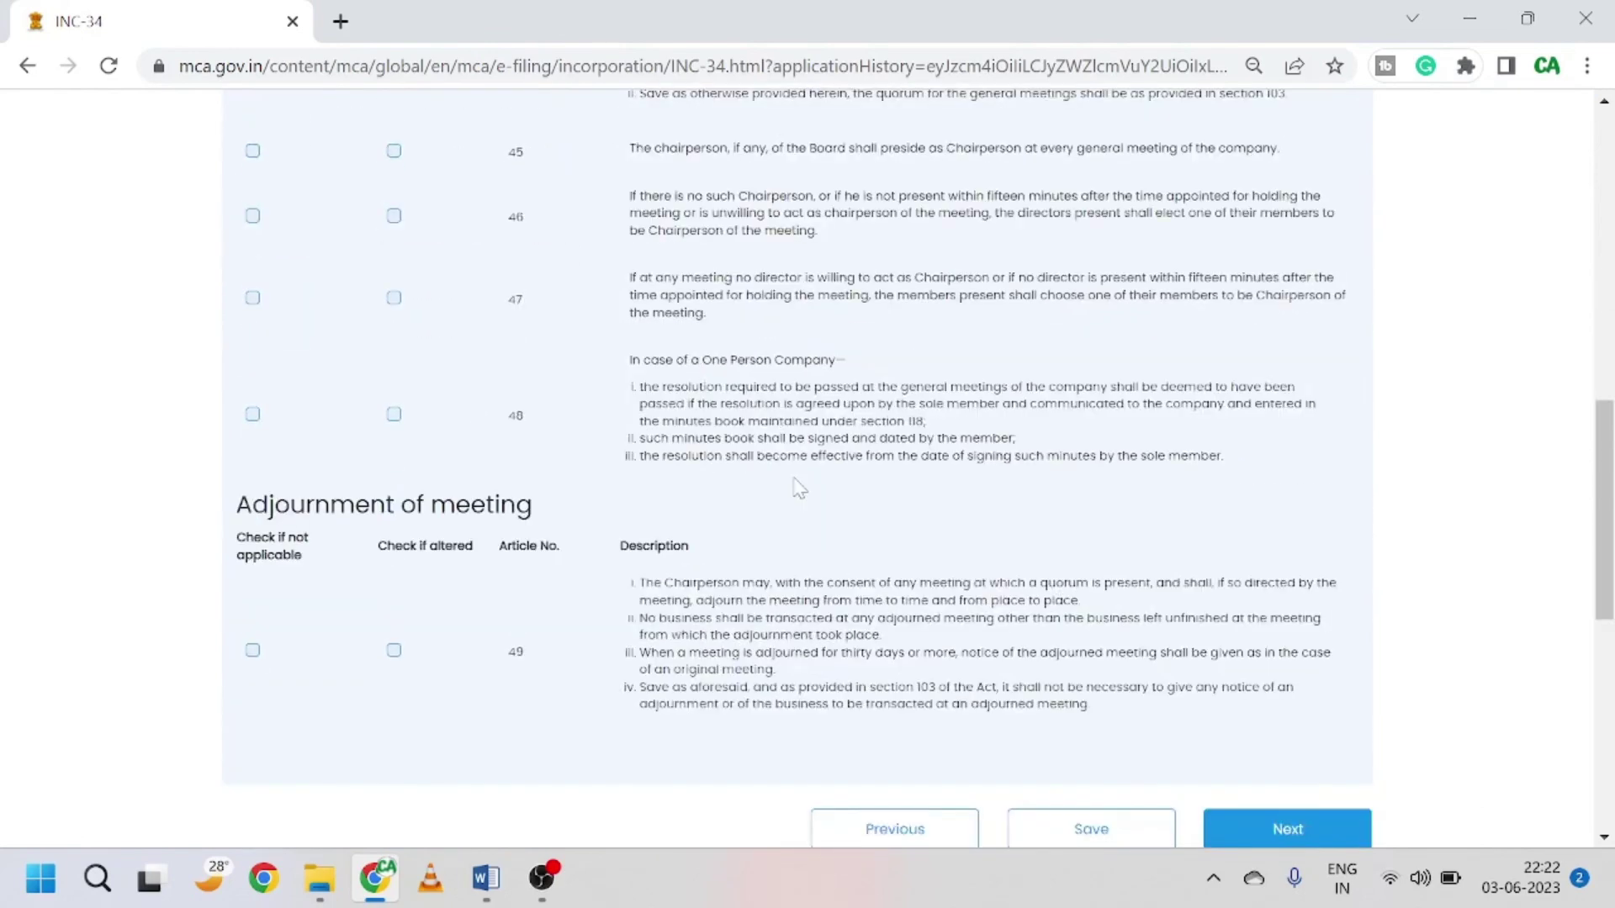
Step: Pass the voting rights and proxy articles and reach Block 9, Winding up
left_click(1283, 825)
scroll(1348, 602, "down", 2)
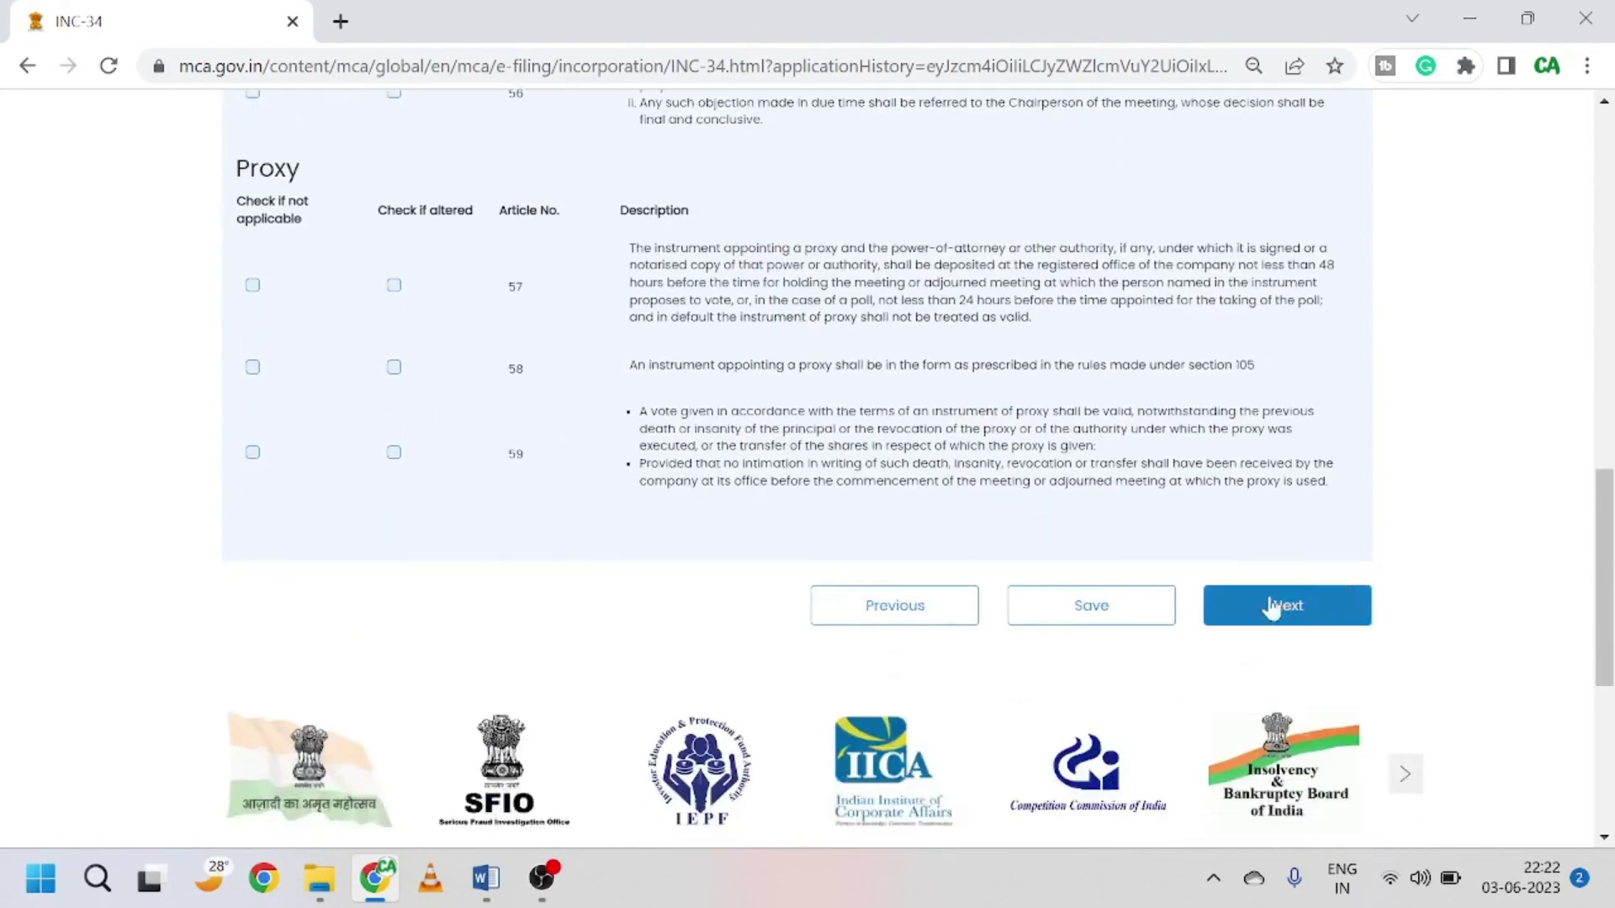
scroll(1050, 526, "up", 8)
scroll(1204, 583, "down", 11)
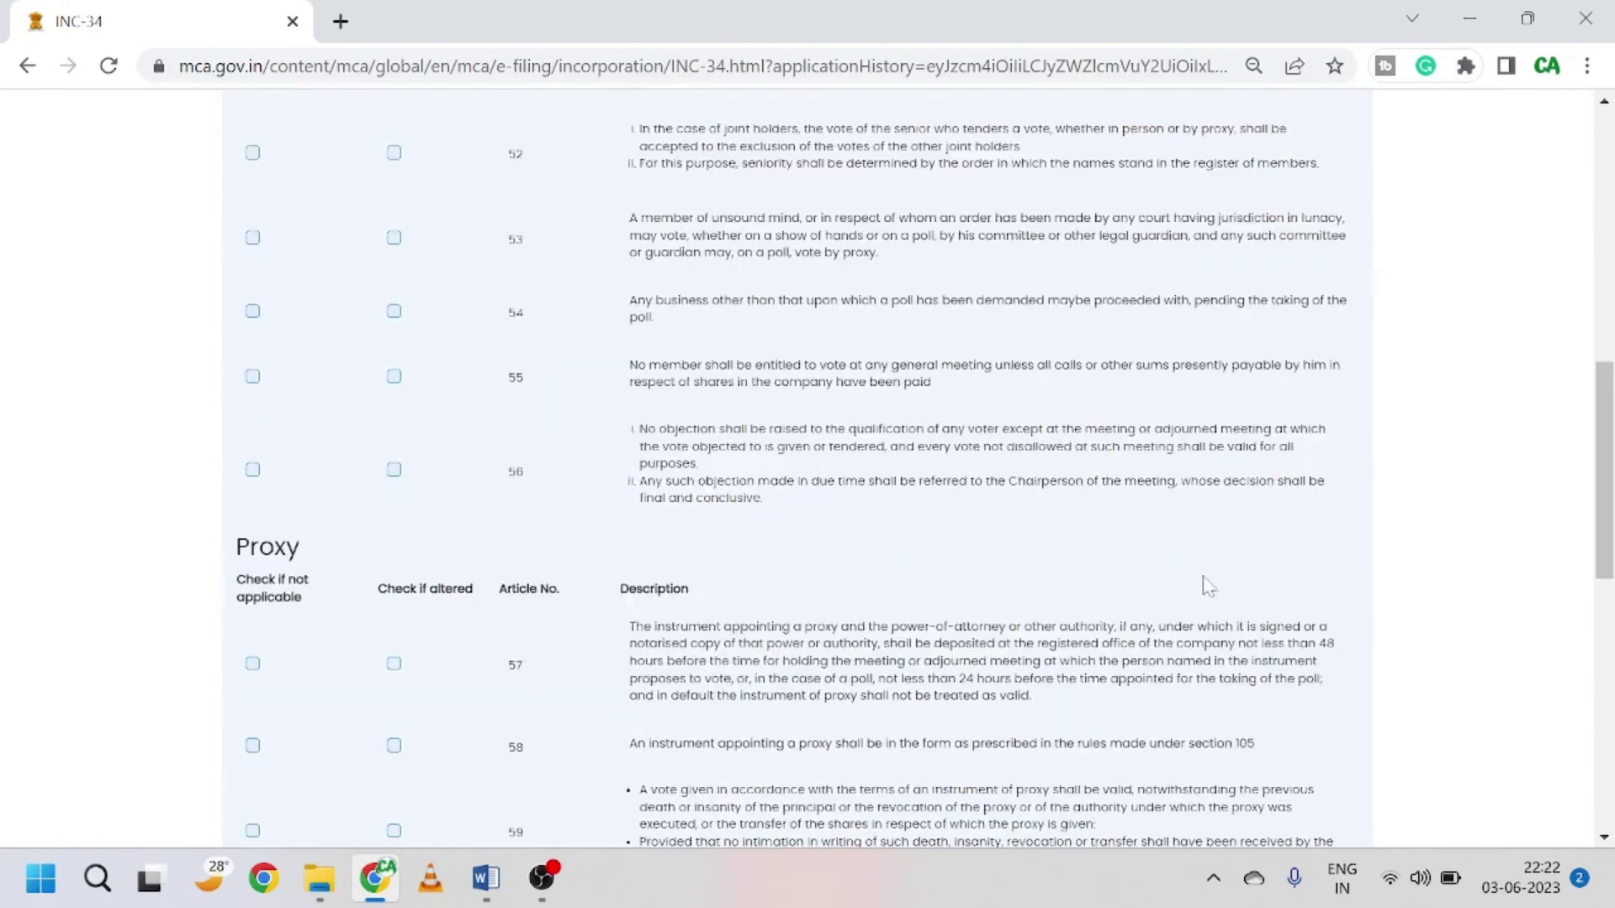
left_click(1323, 493)
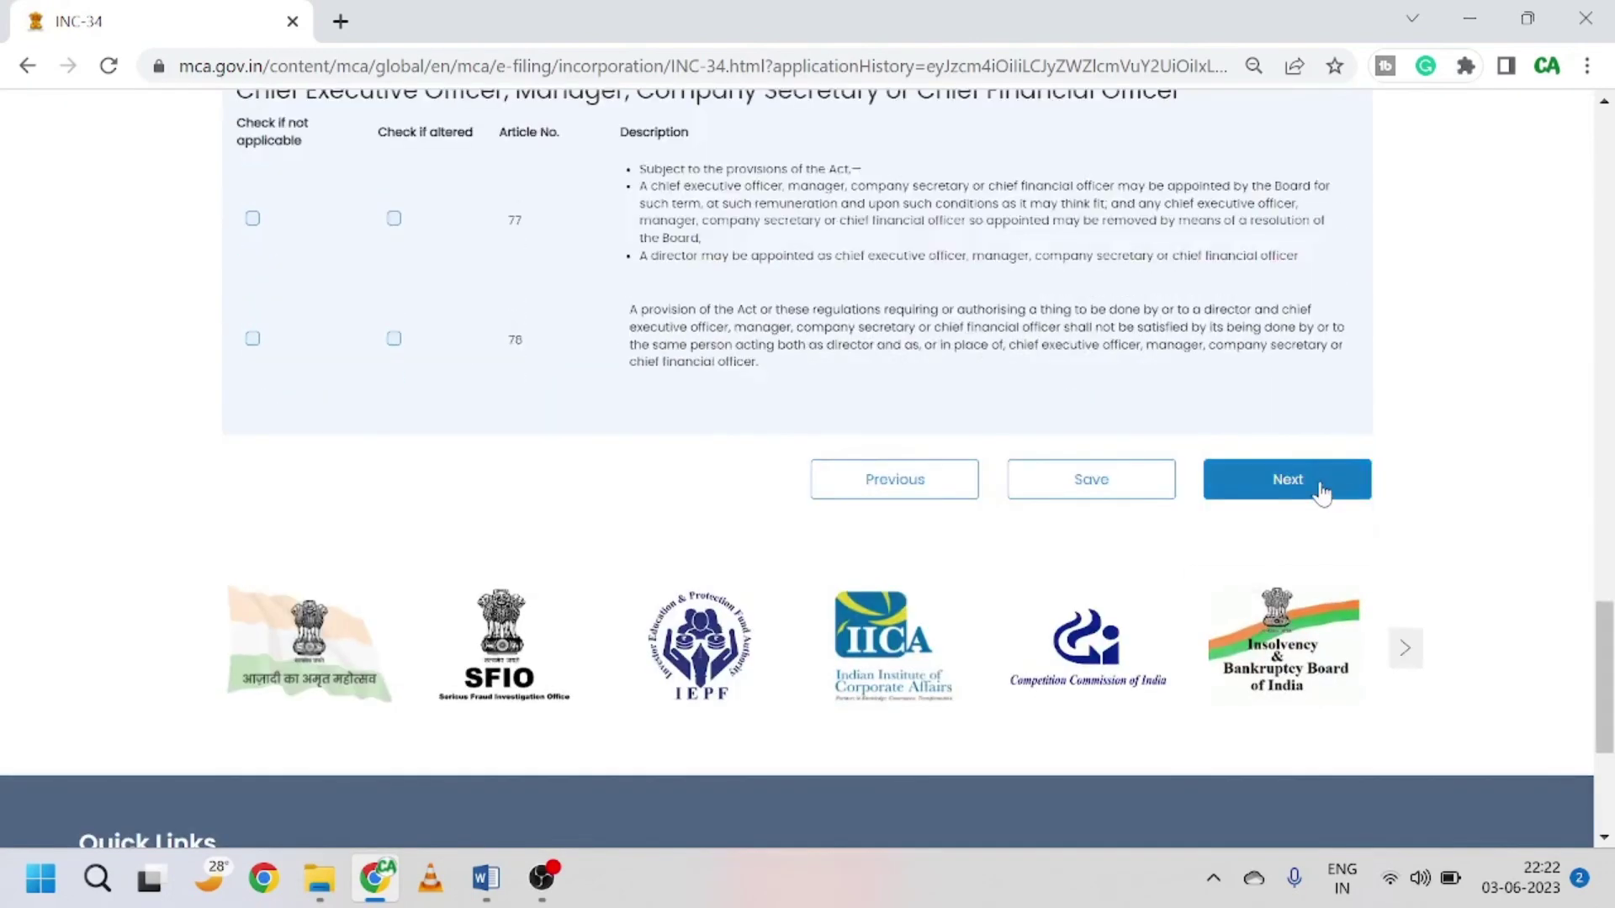
scroll(1323, 493, "up", 10)
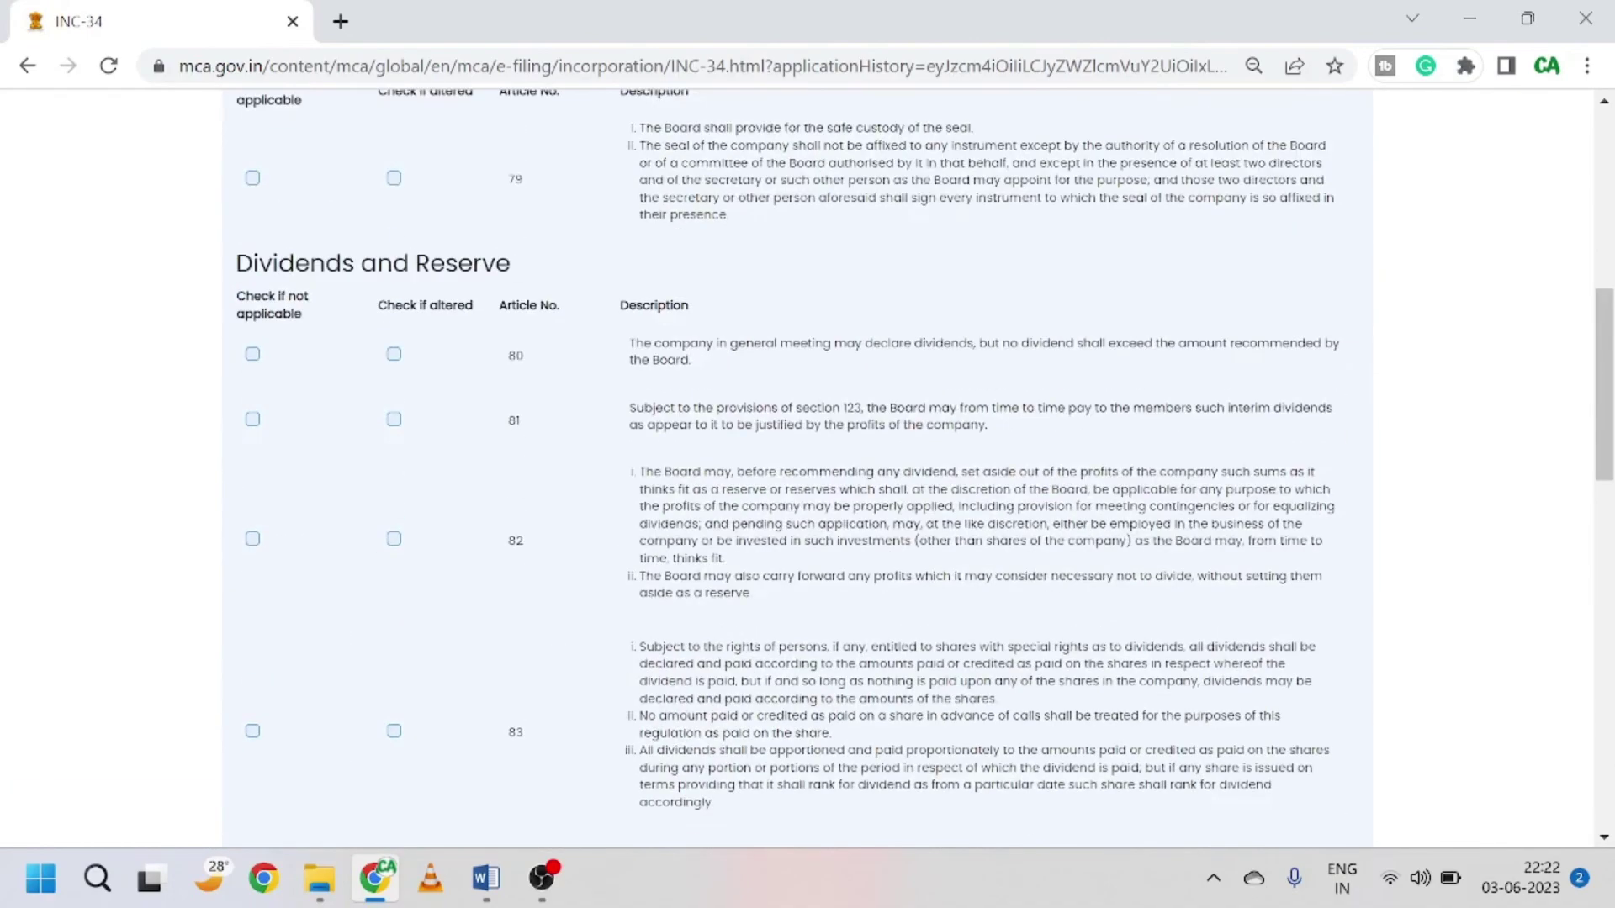
scroll(1192, 633, "up", 5)
scroll(1192, 633, "down", 10)
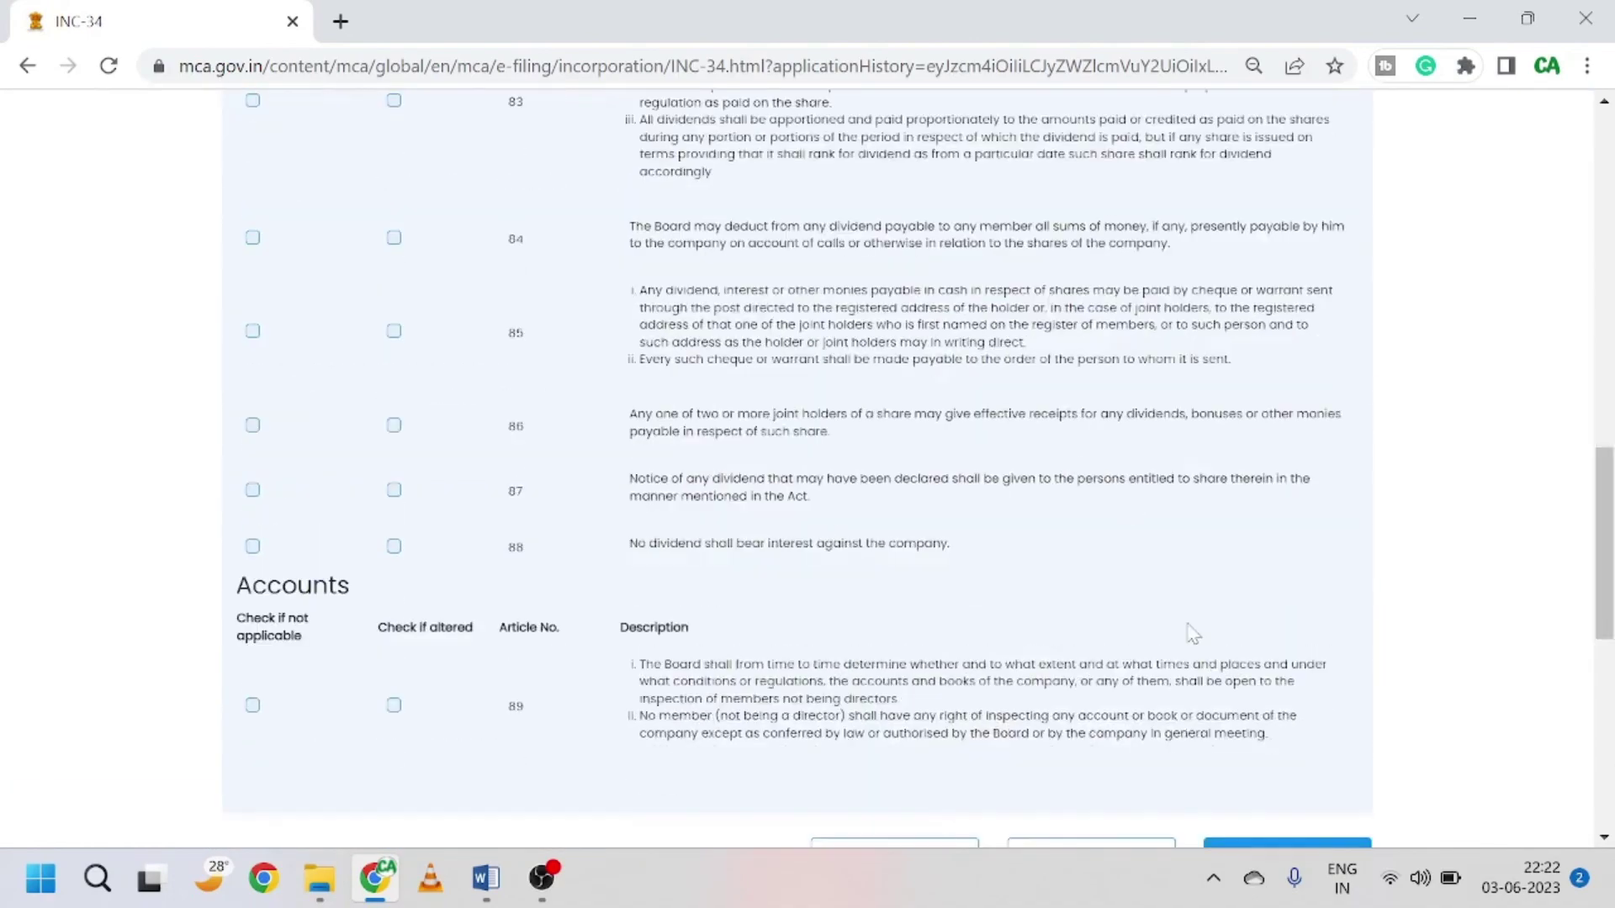
scroll(1192, 632, "down", 5)
left_click(1285, 492)
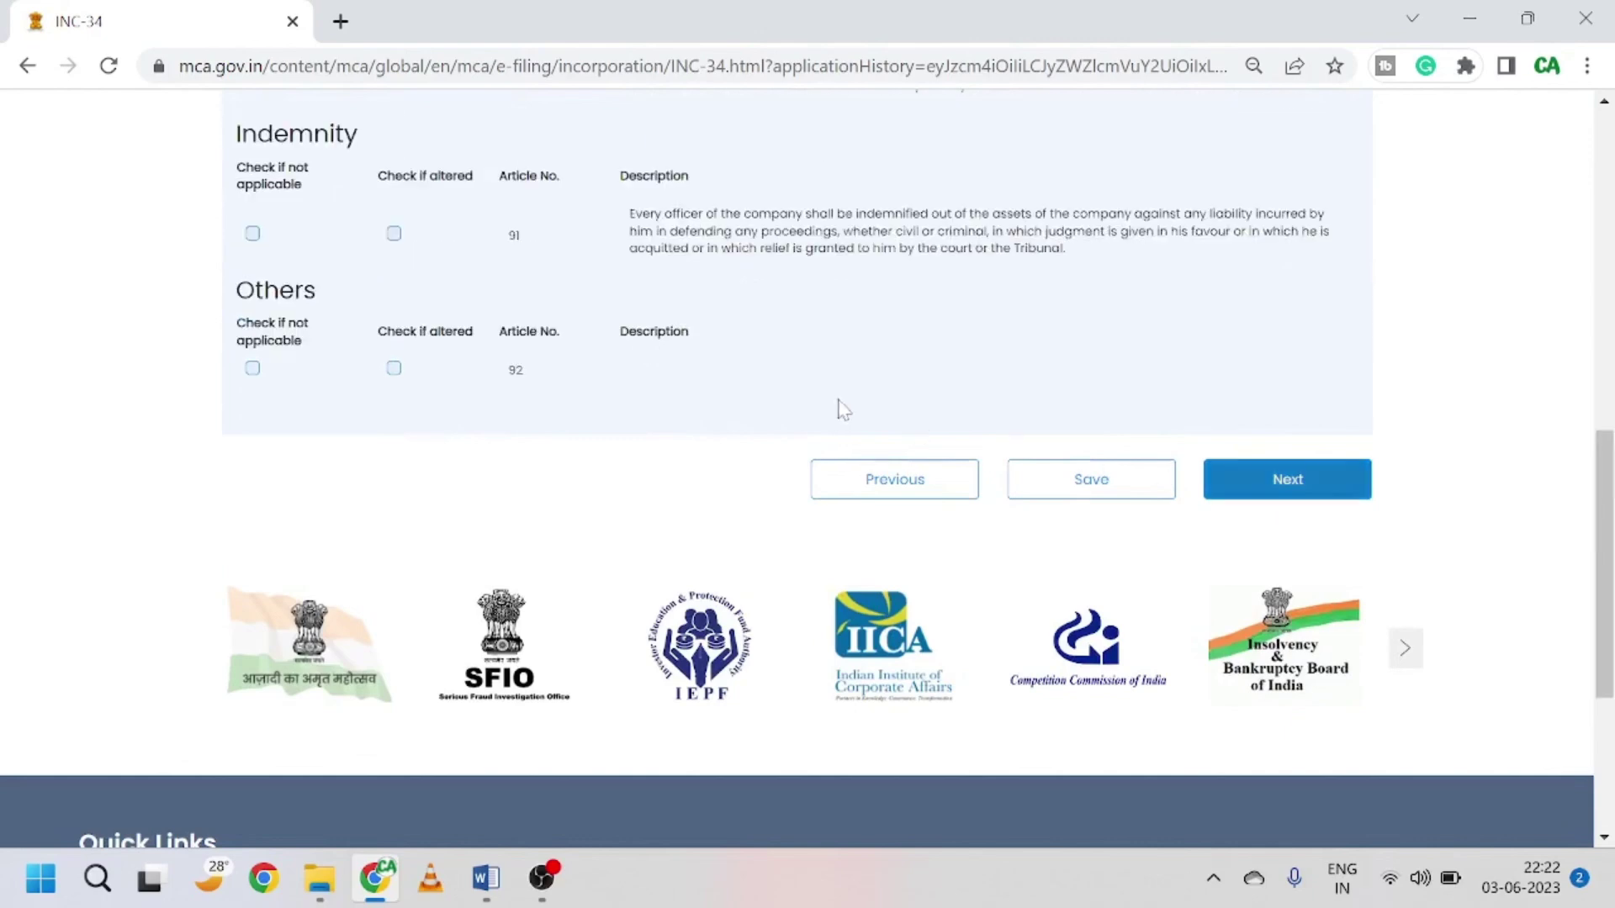
scroll(843, 409, "up", 10)
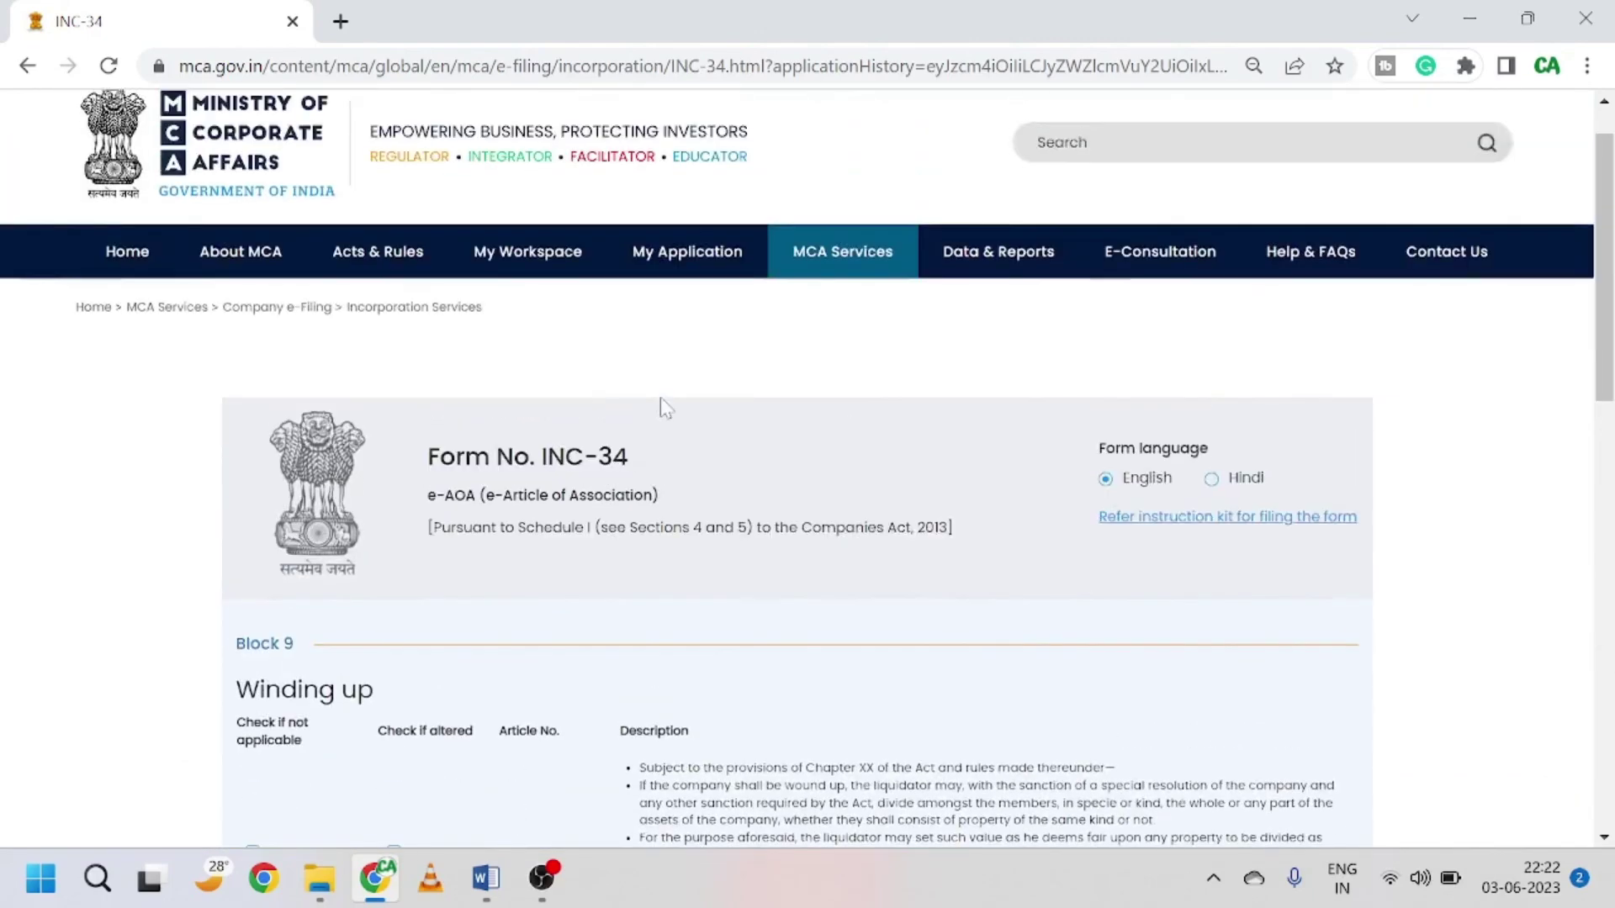
Step: Reopen the SPICe+ mini dashboard for the submitted Spice+ Part A row via My Application
scroll(660, 397, "up", 1)
mouse_move(828, 317)
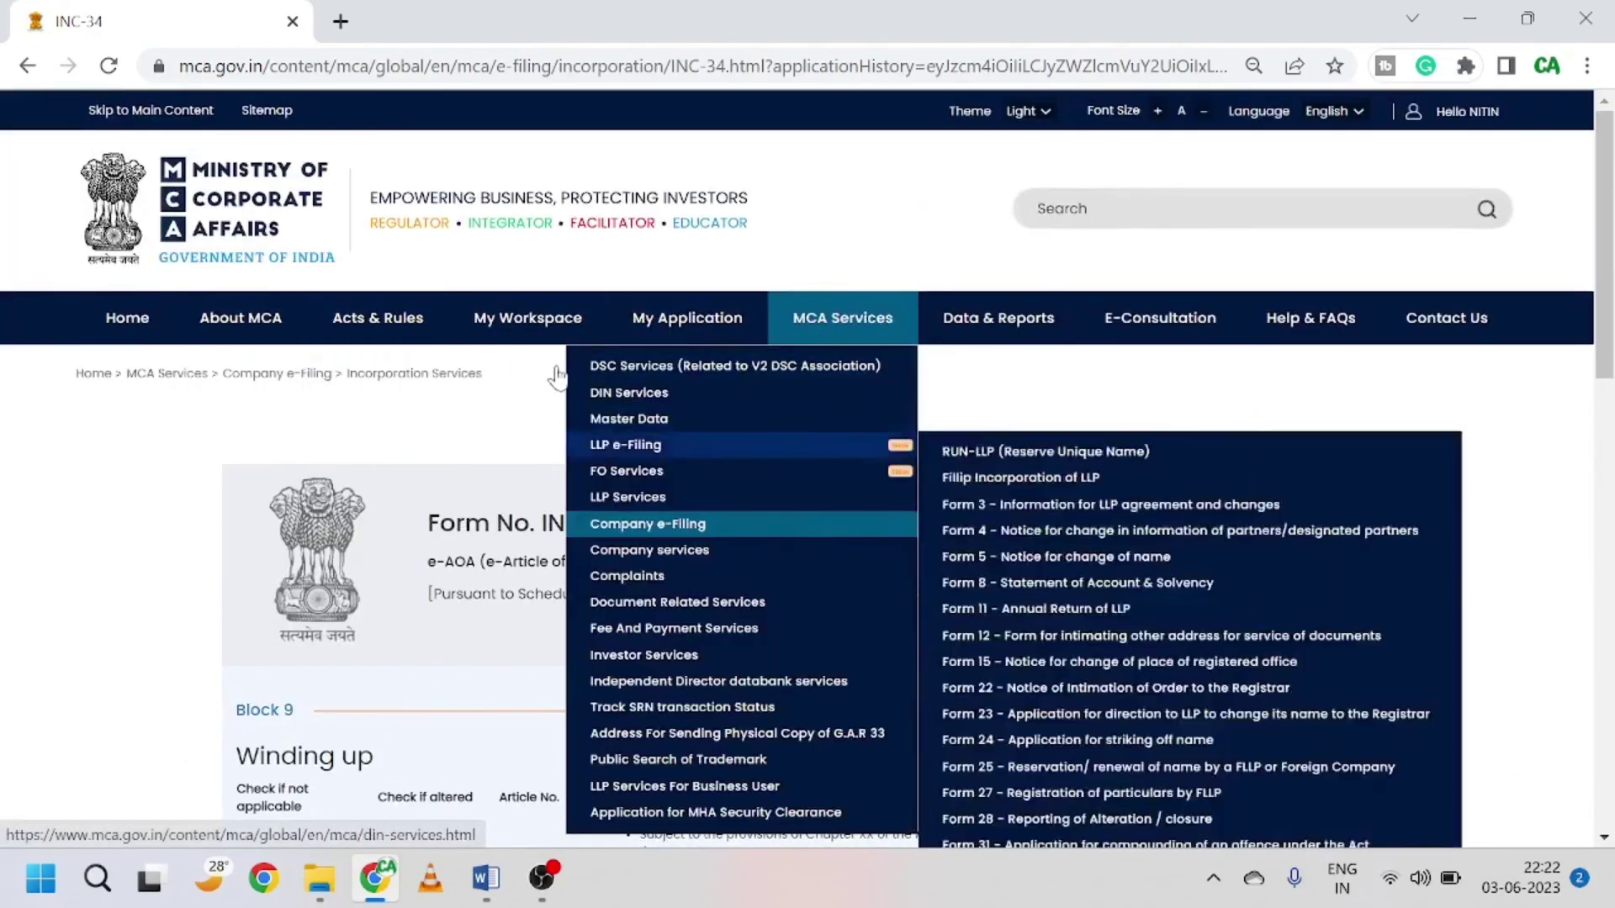
left_click(684, 319)
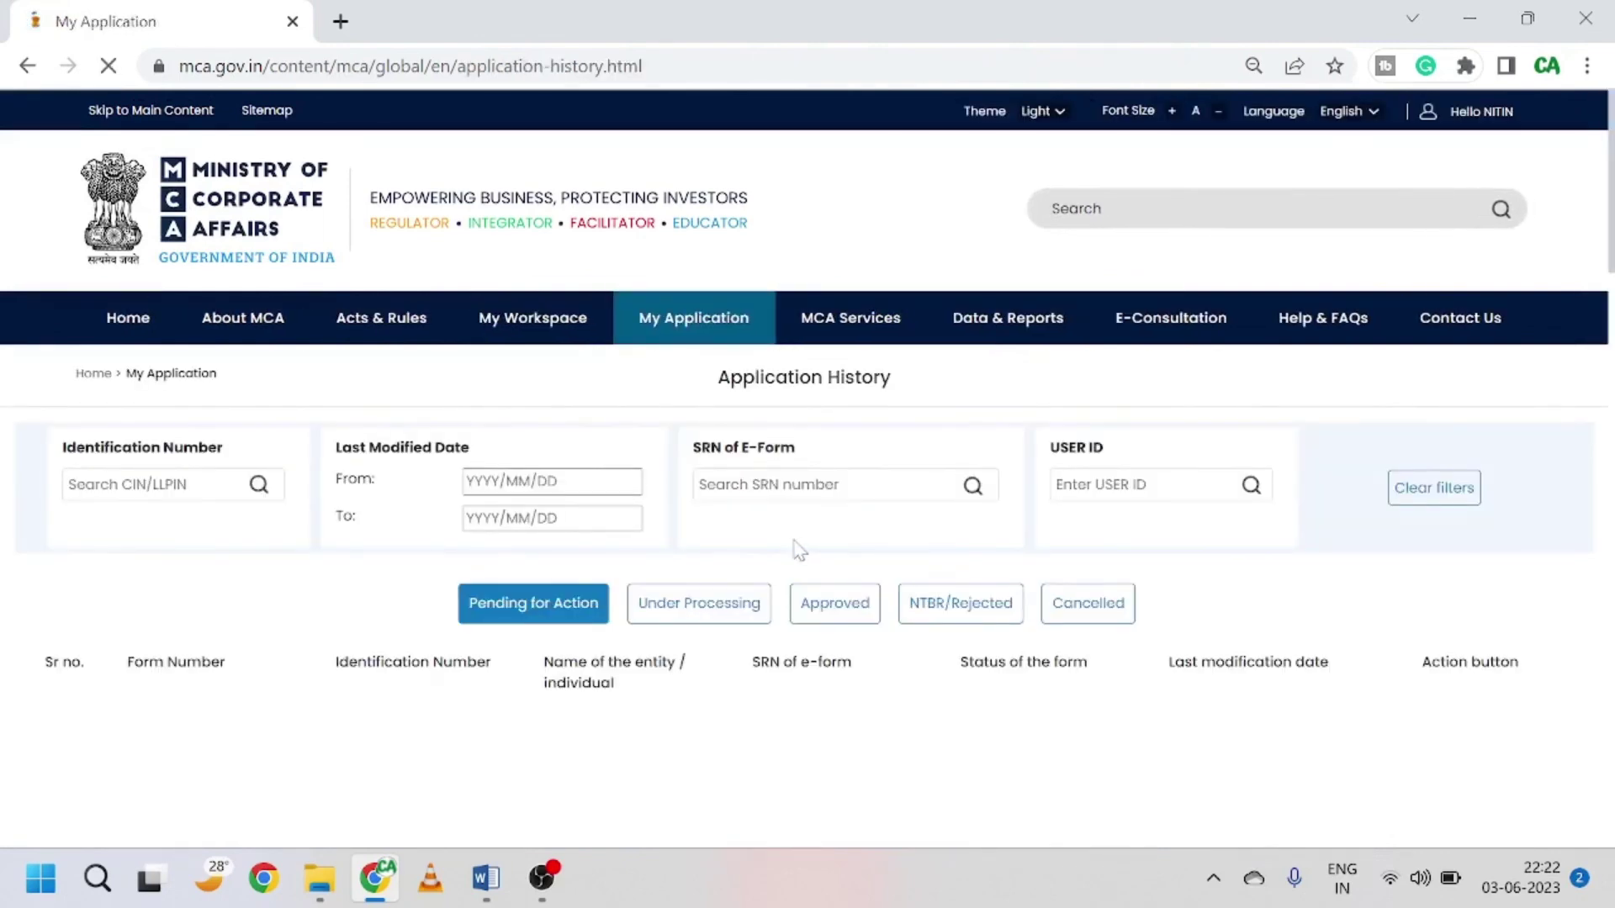
scroll(795, 563, "down", 2)
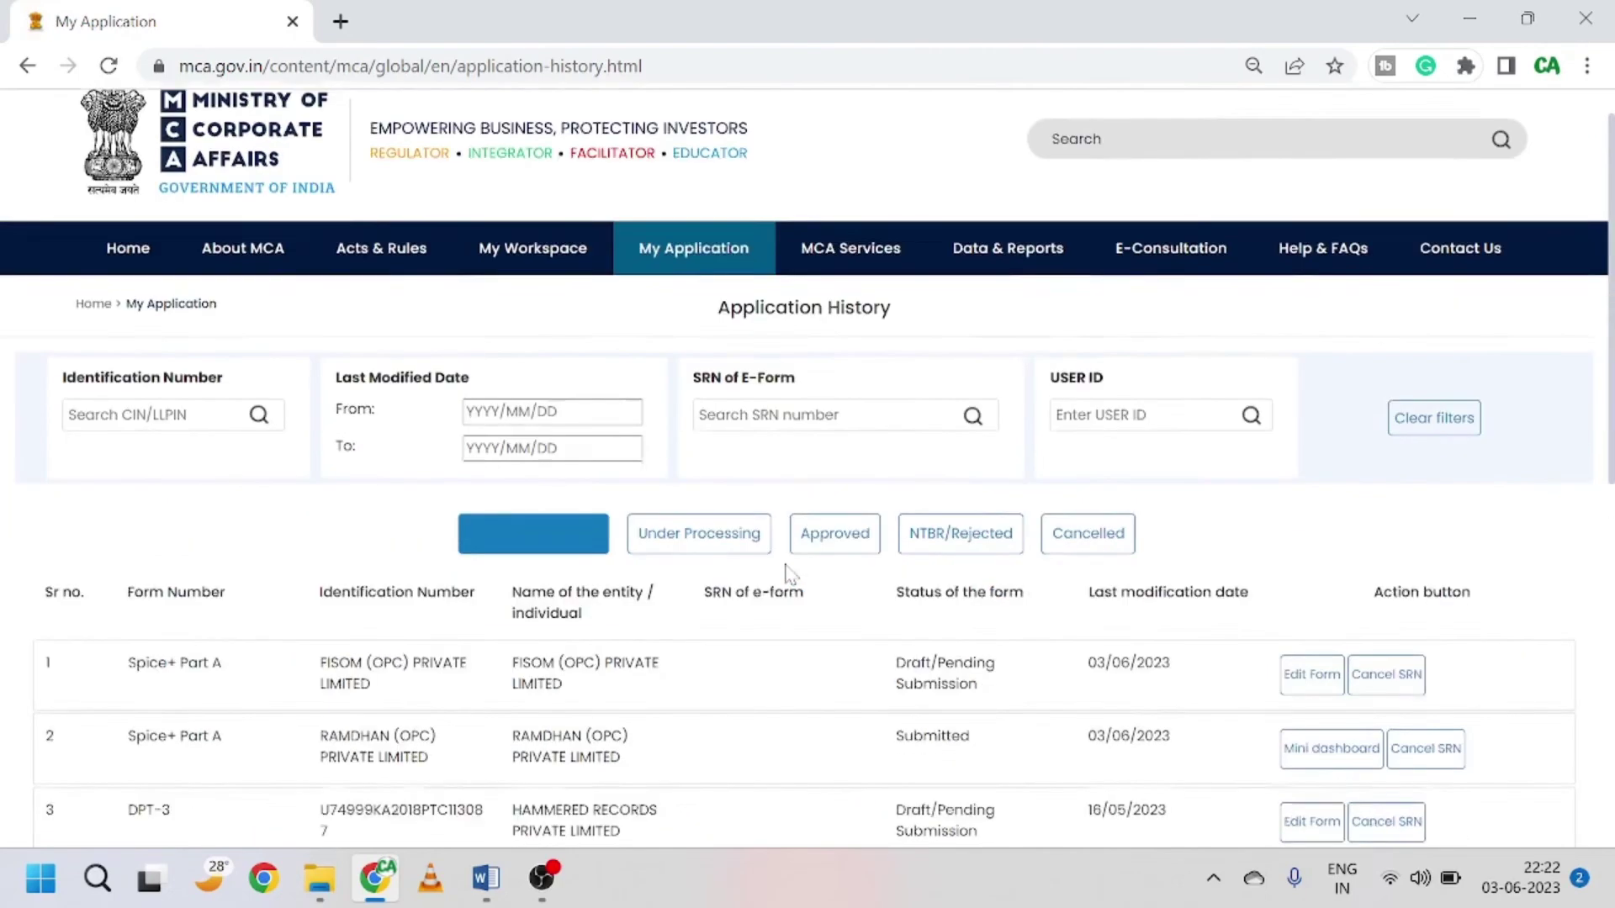
scroll(791, 576, "down", 2)
left_click(1326, 580)
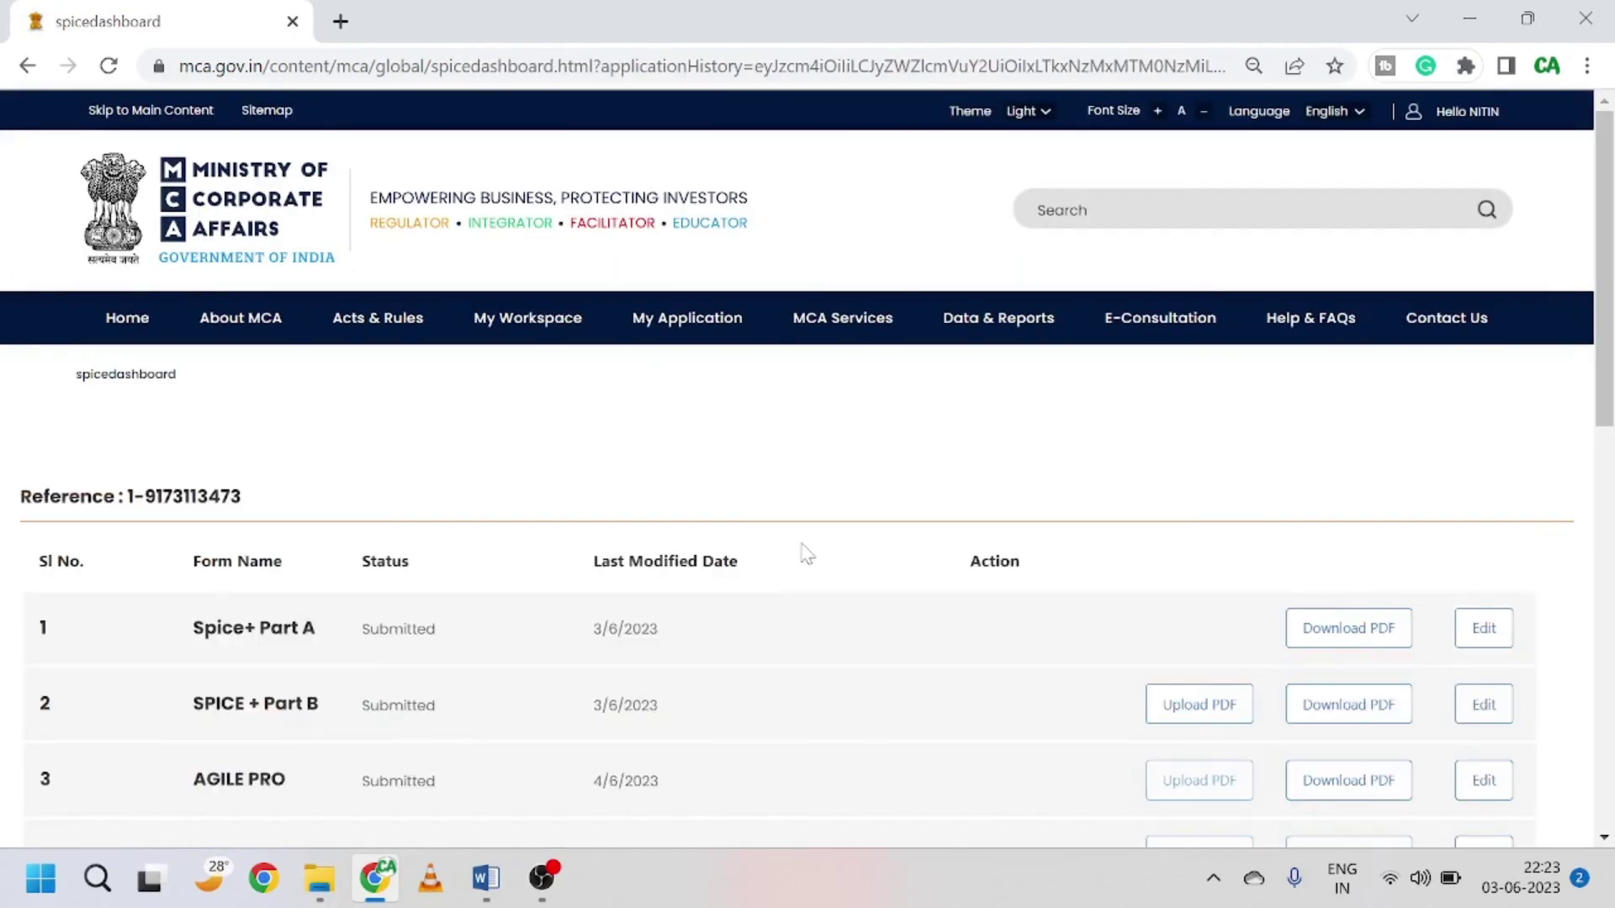
Step: Review INC-34, INC-33 and INC-9 pending on the dashboard, then switch to the OPC Word document
scroll(866, 538, "down", 5)
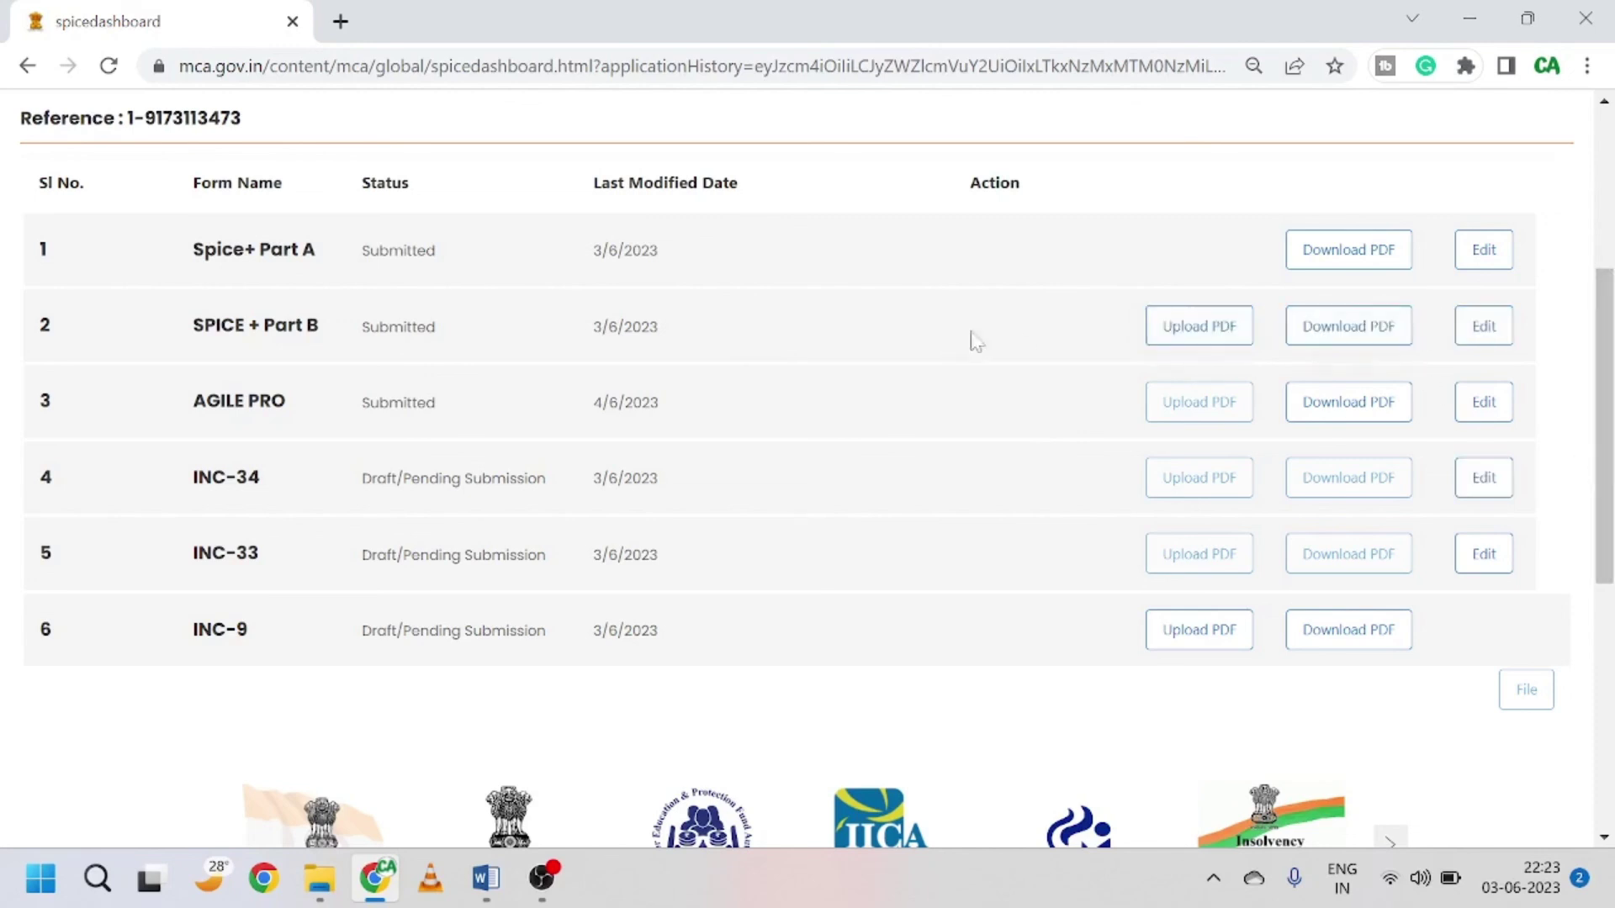
left_click(1209, 325)
scroll(808, 354, "up", 5)
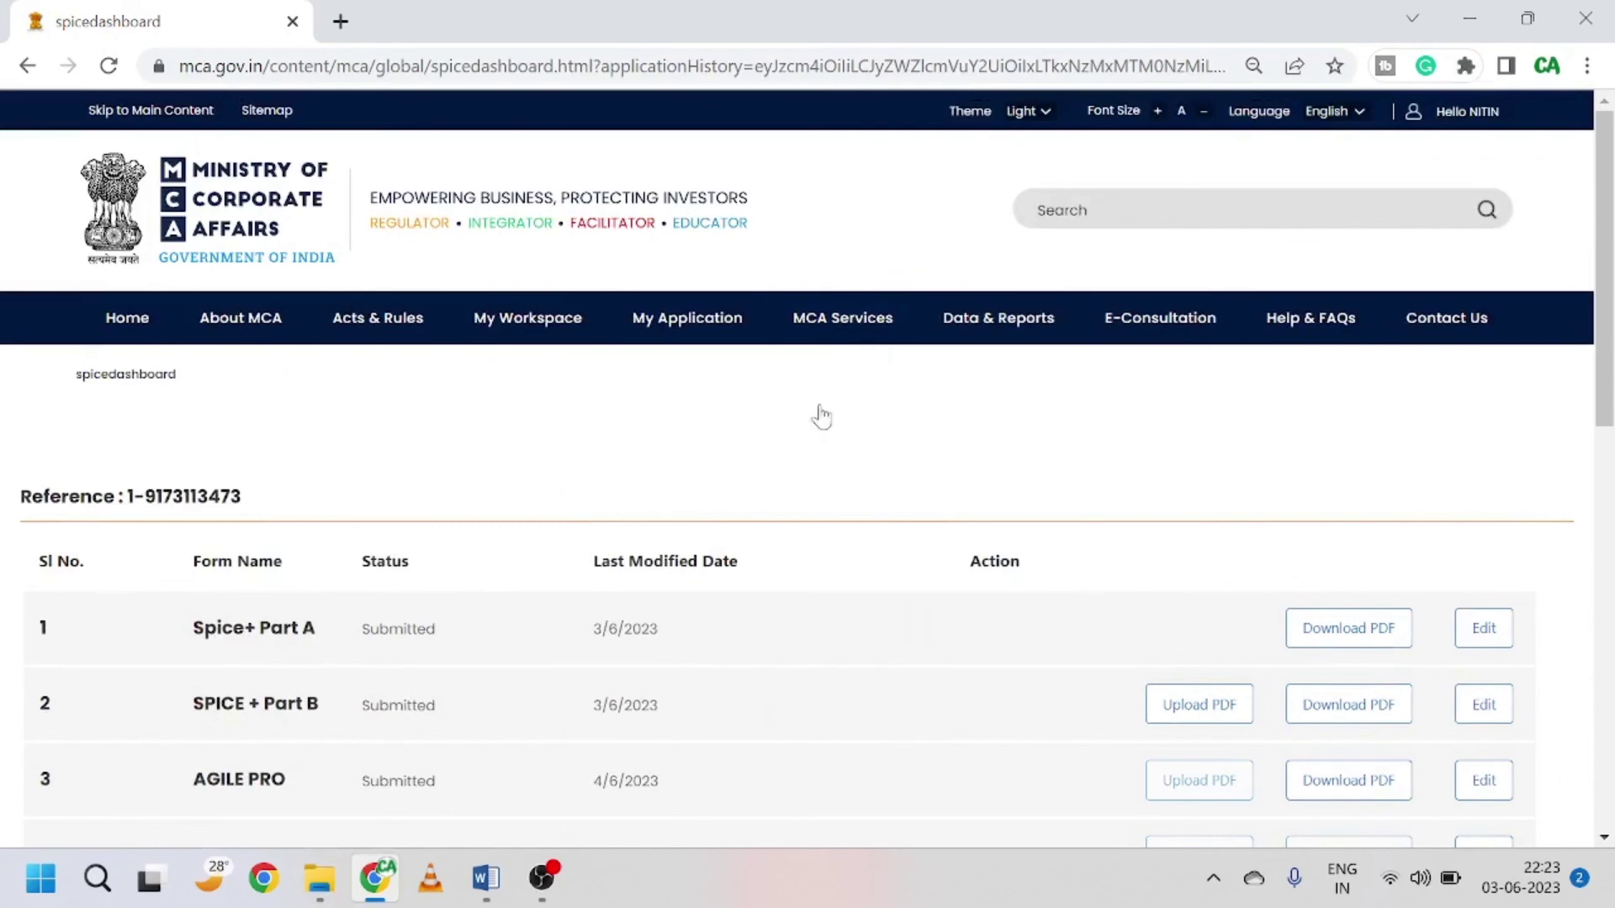
left_click(499, 894)
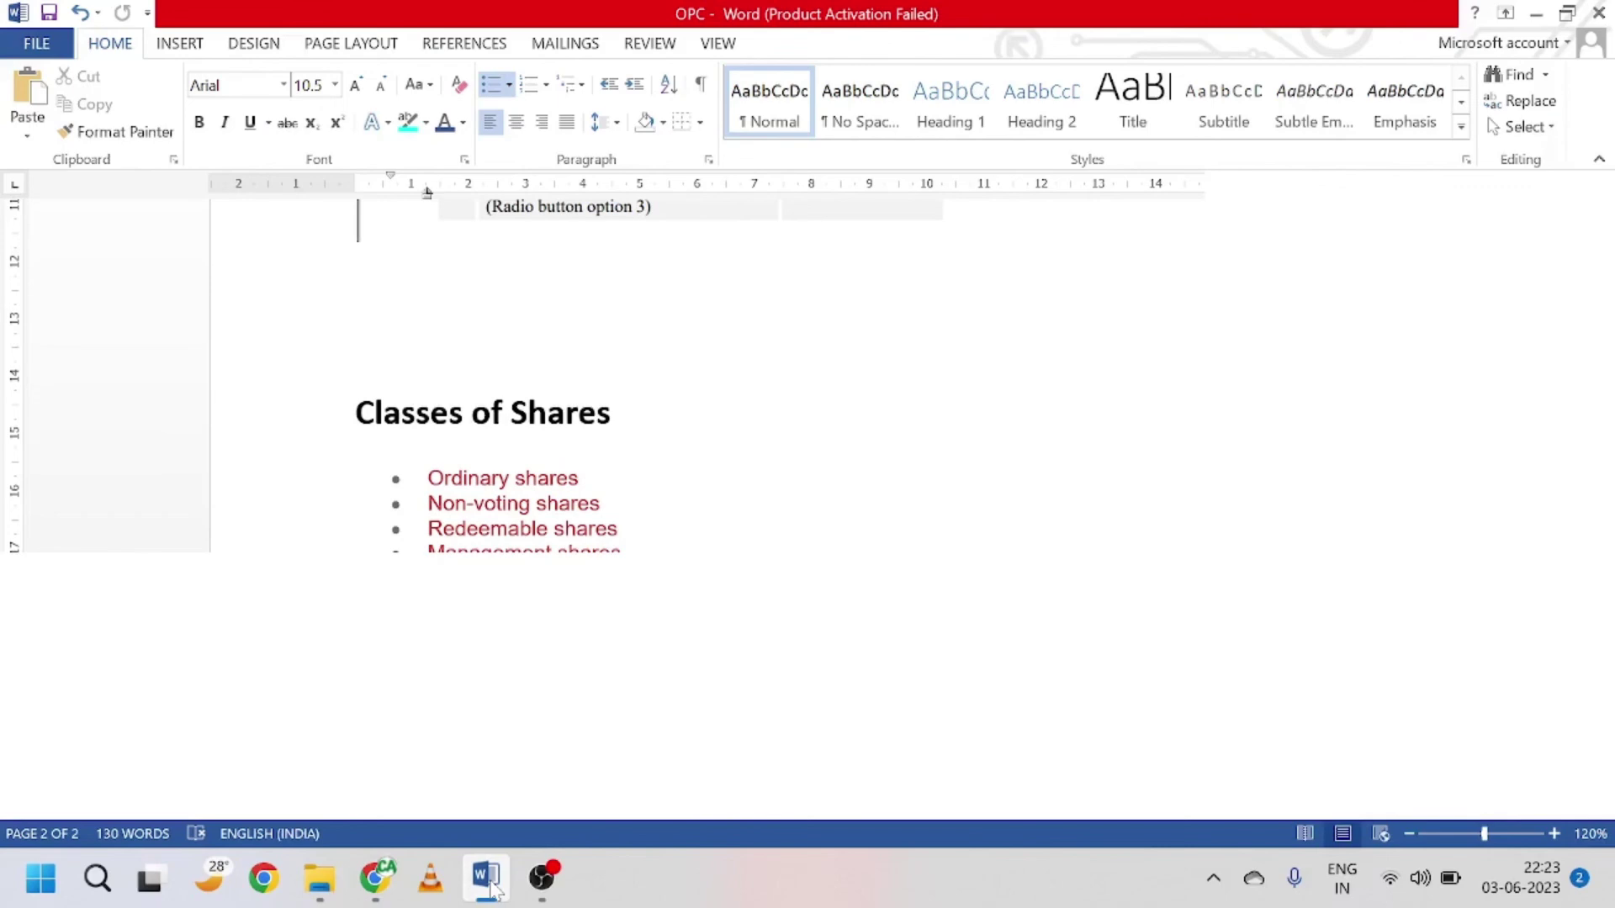
left_click(494, 890)
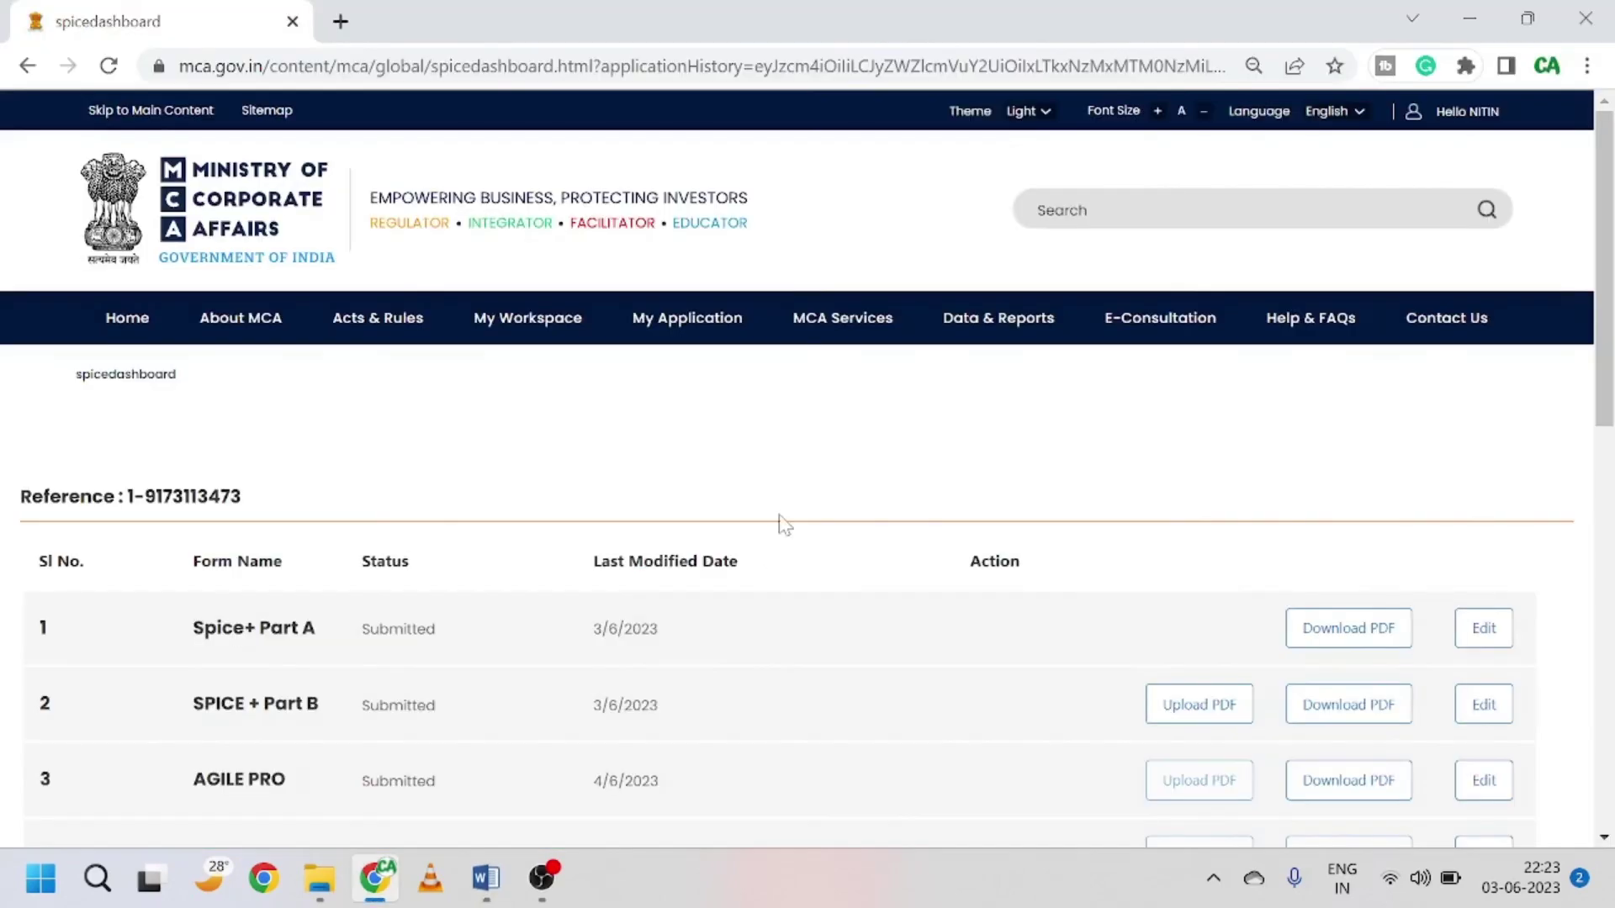
Step: Scroll the Word document up to the One Person Company (OPC) title page and its seven topics
left_click(477, 896)
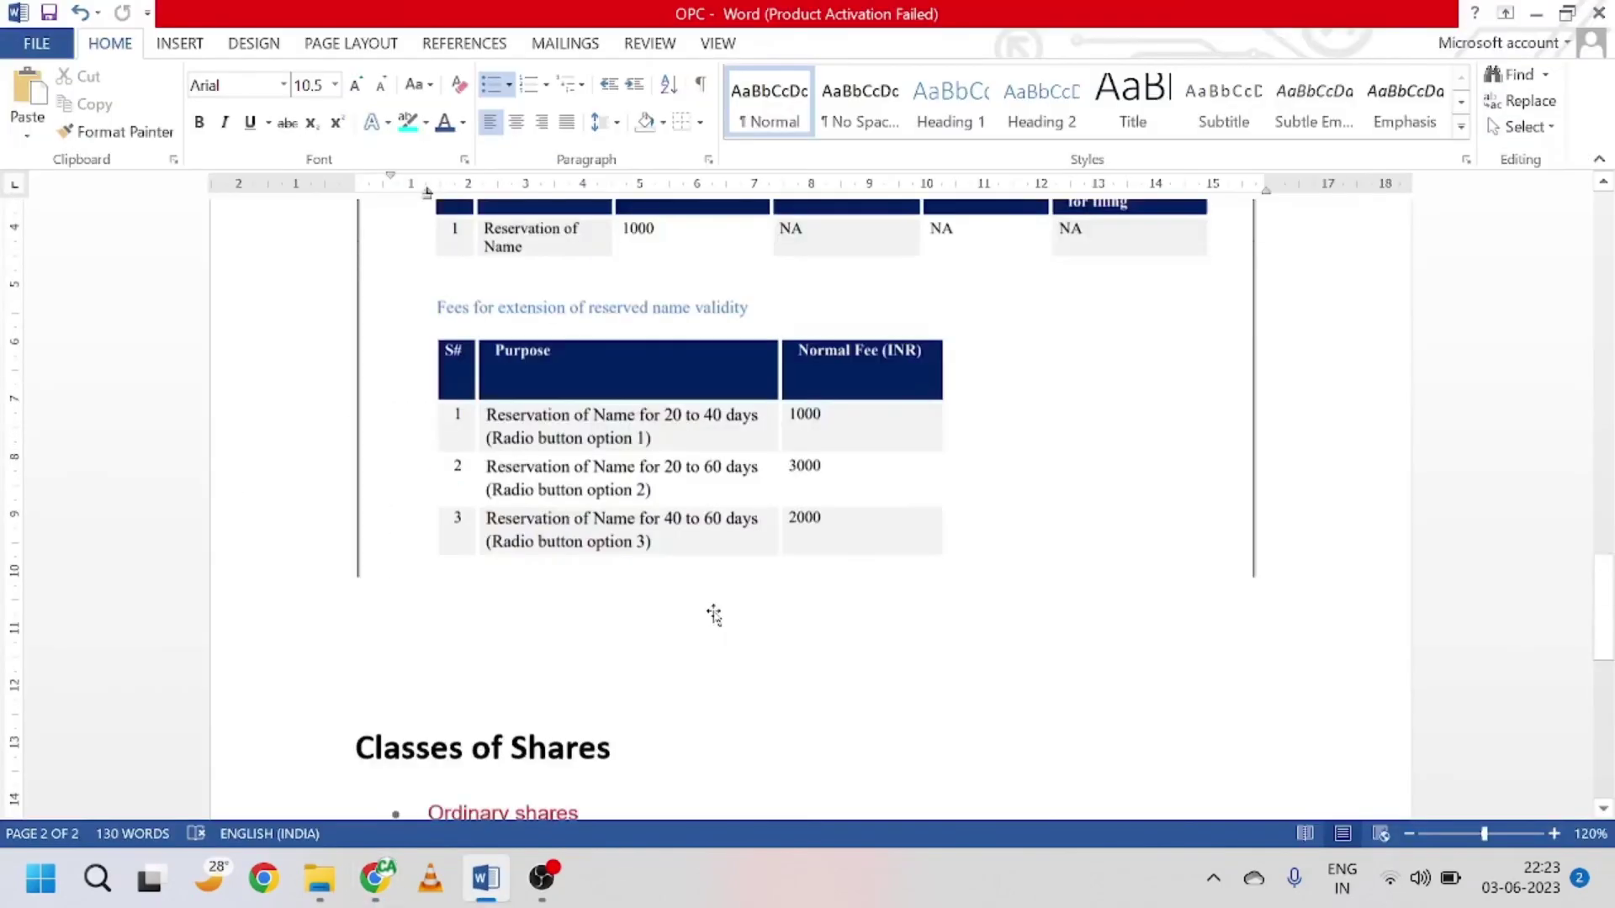
scroll(425, 187, "up", 15)
scroll(428, 192, "up", 1)
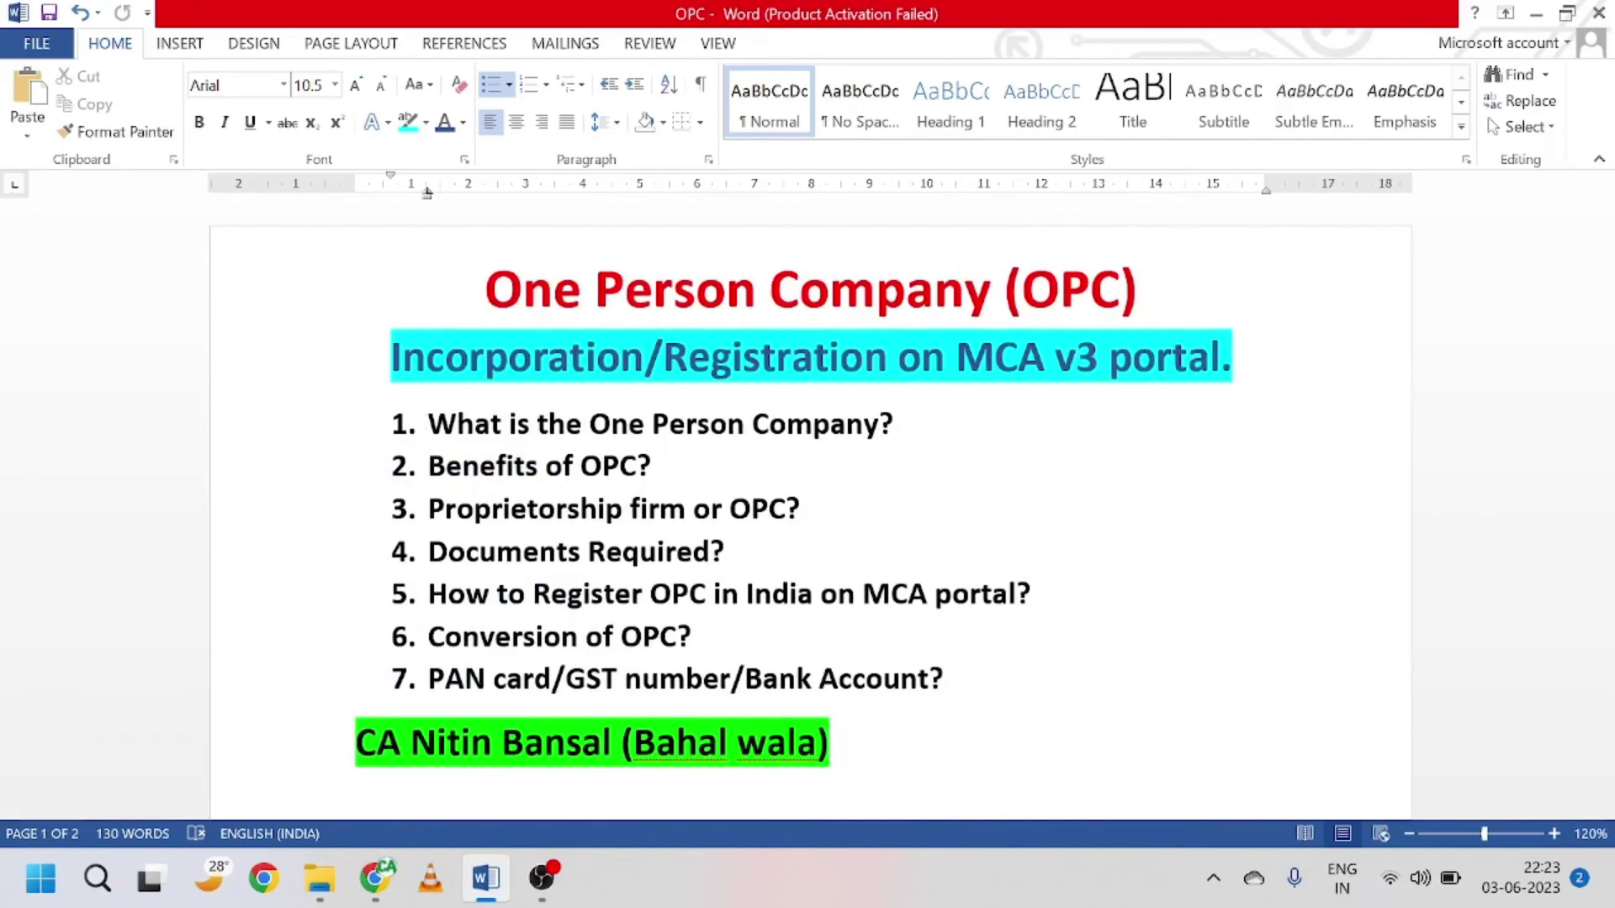
scroll(911, 480, "down", 1)
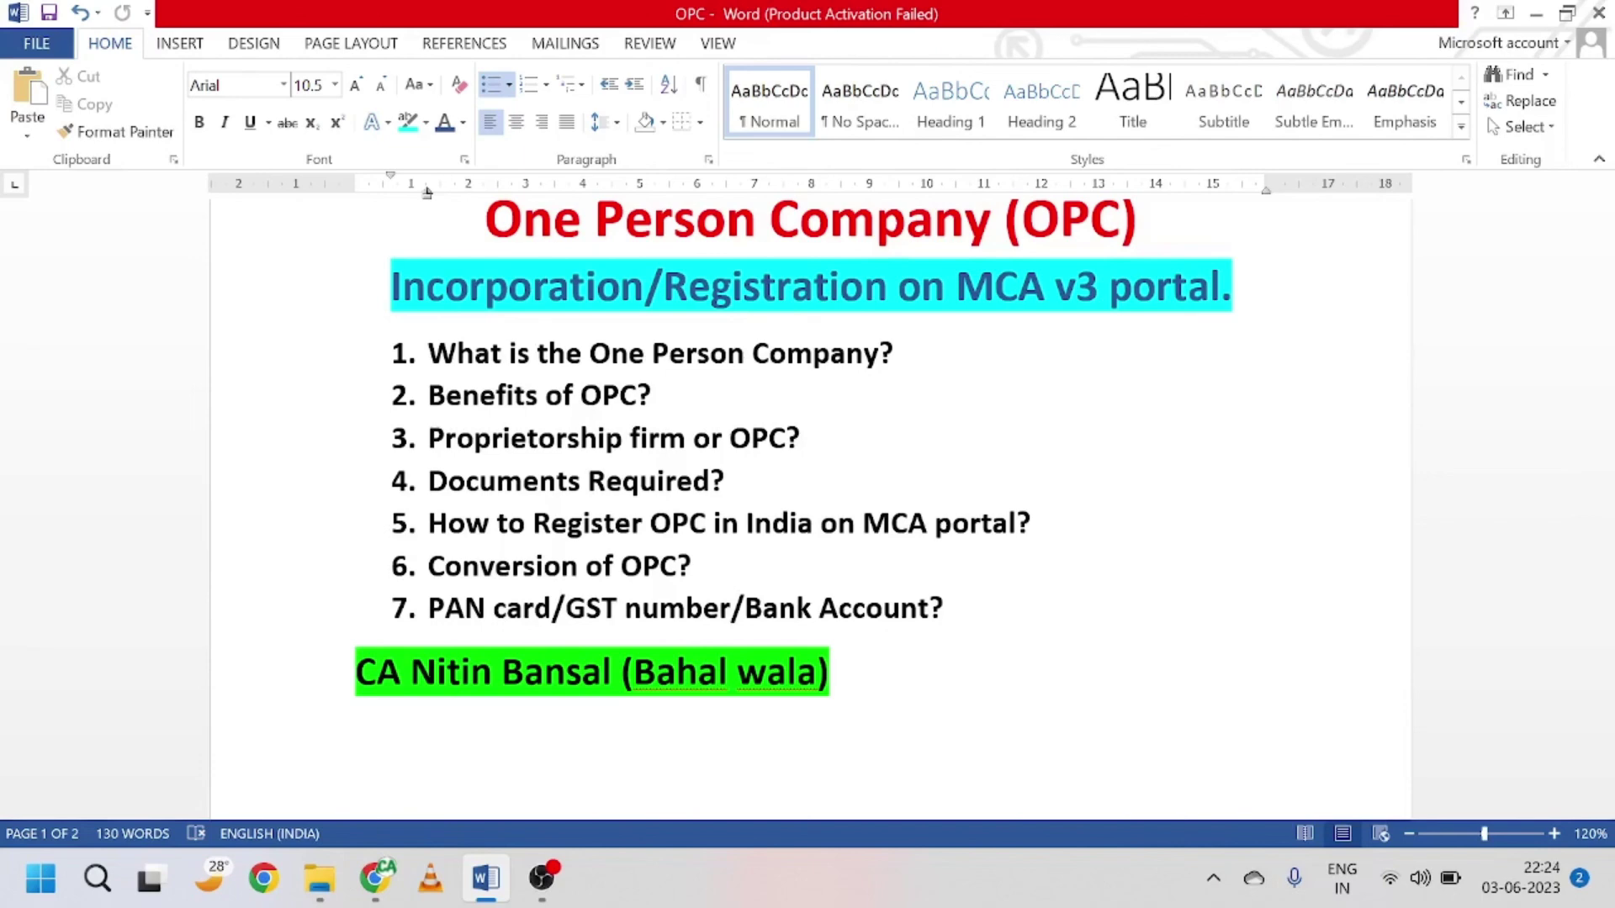
scroll(807, 479, "up", 1)
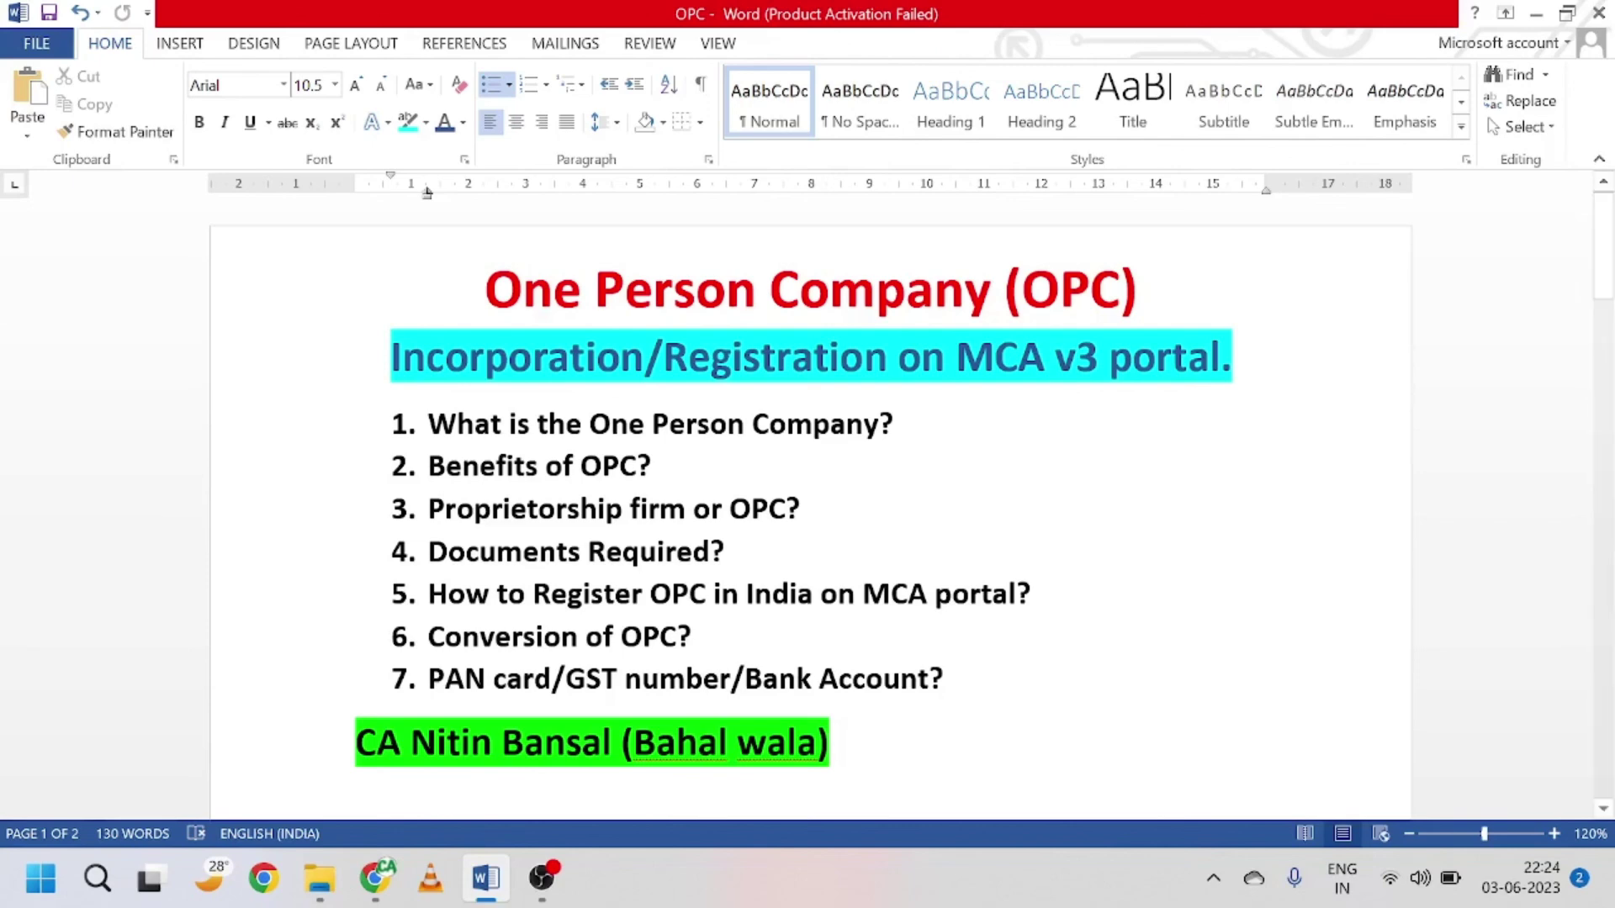
left_click(541, 878)
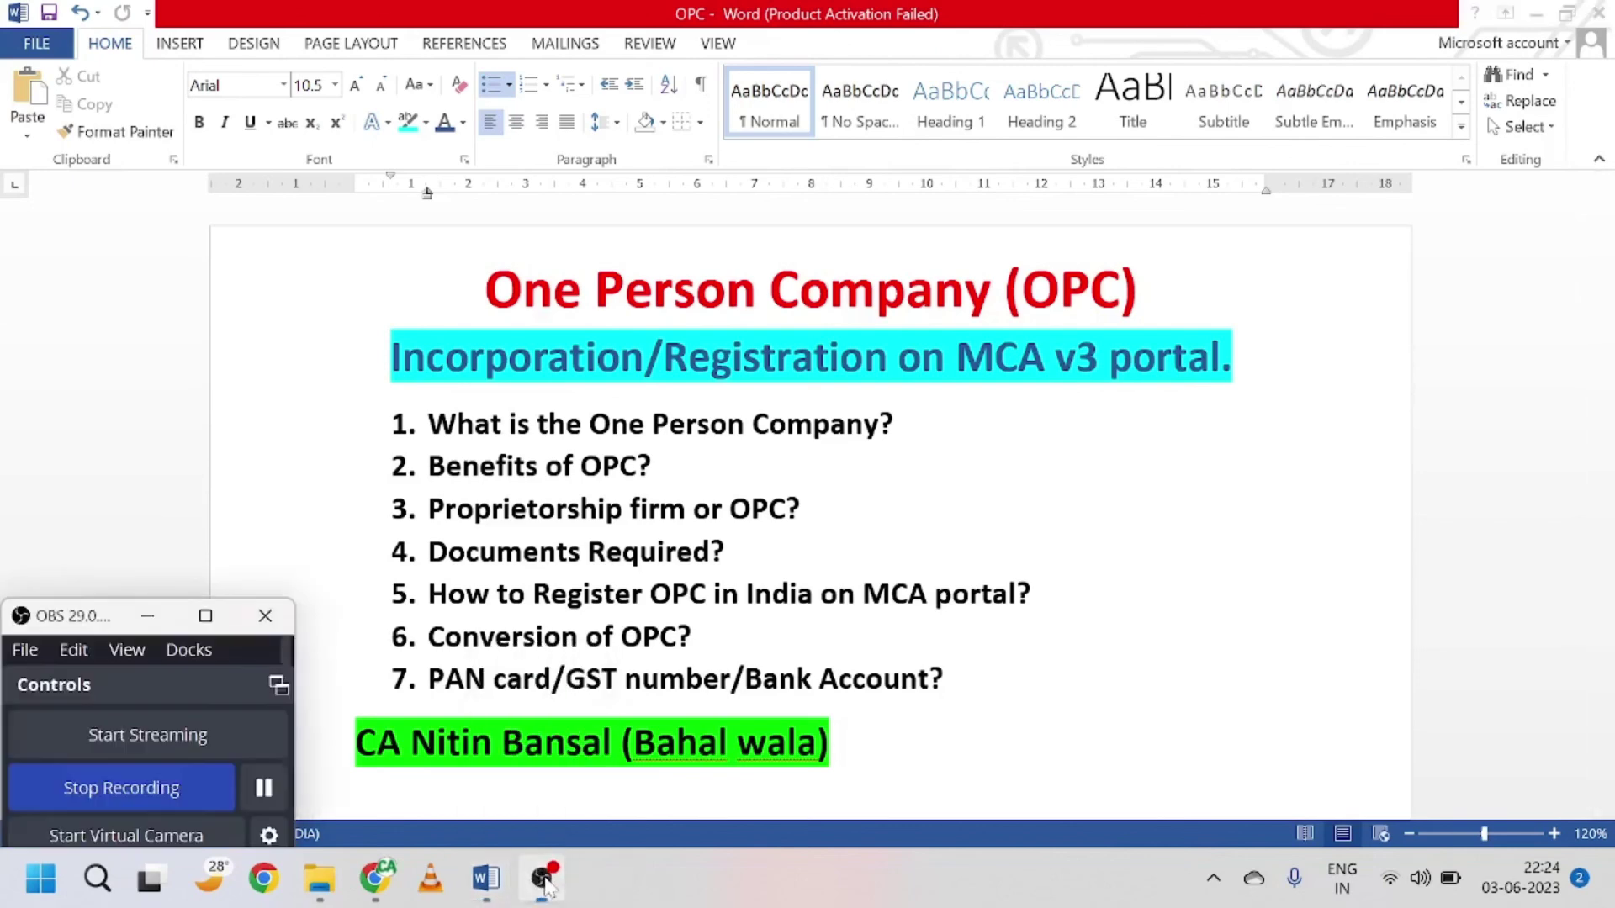